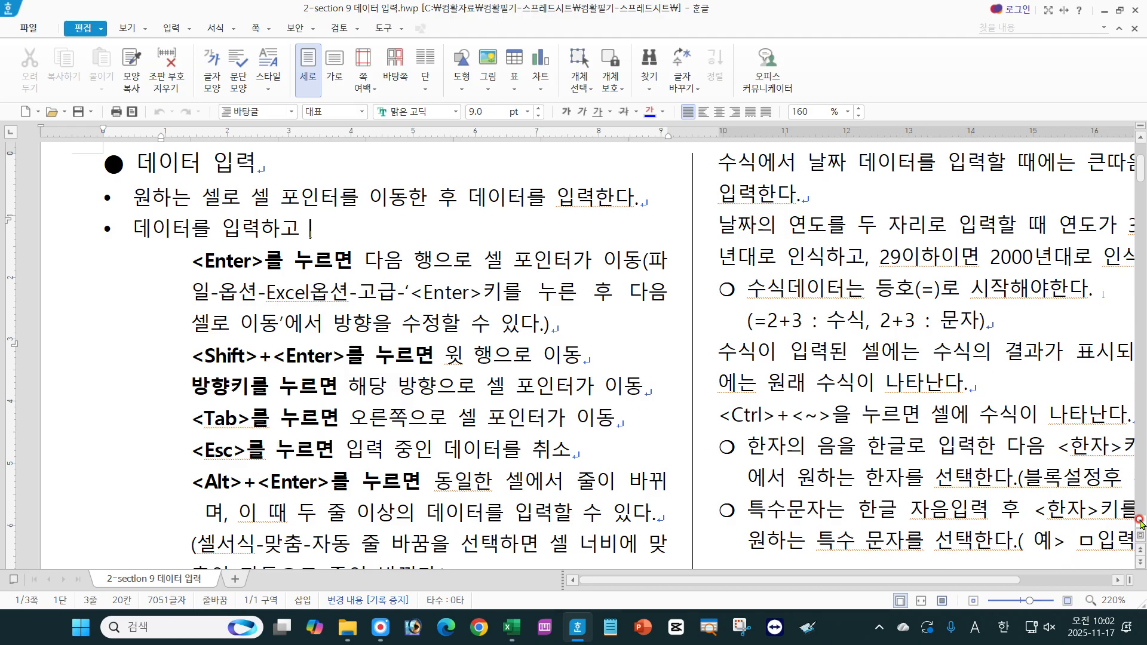
Step: Read the first bullet under 데이터 입력 about moving the cell pointer before entering data, highlighting the sentence
scroll(1142, 522, "down", 1)
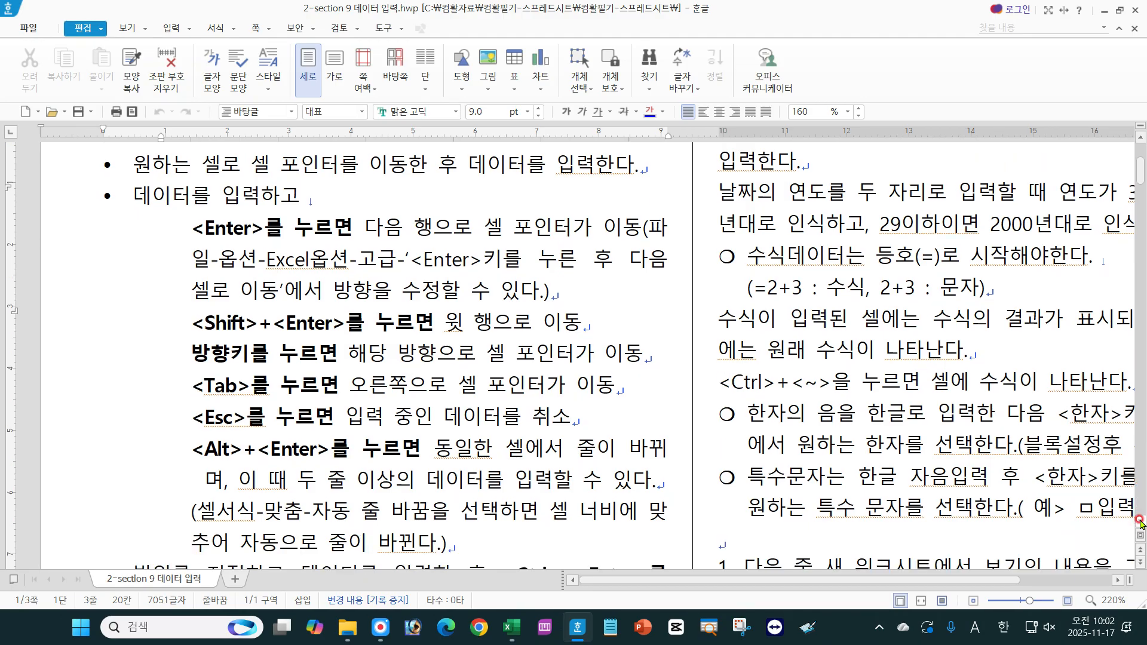
left_click(256, 272)
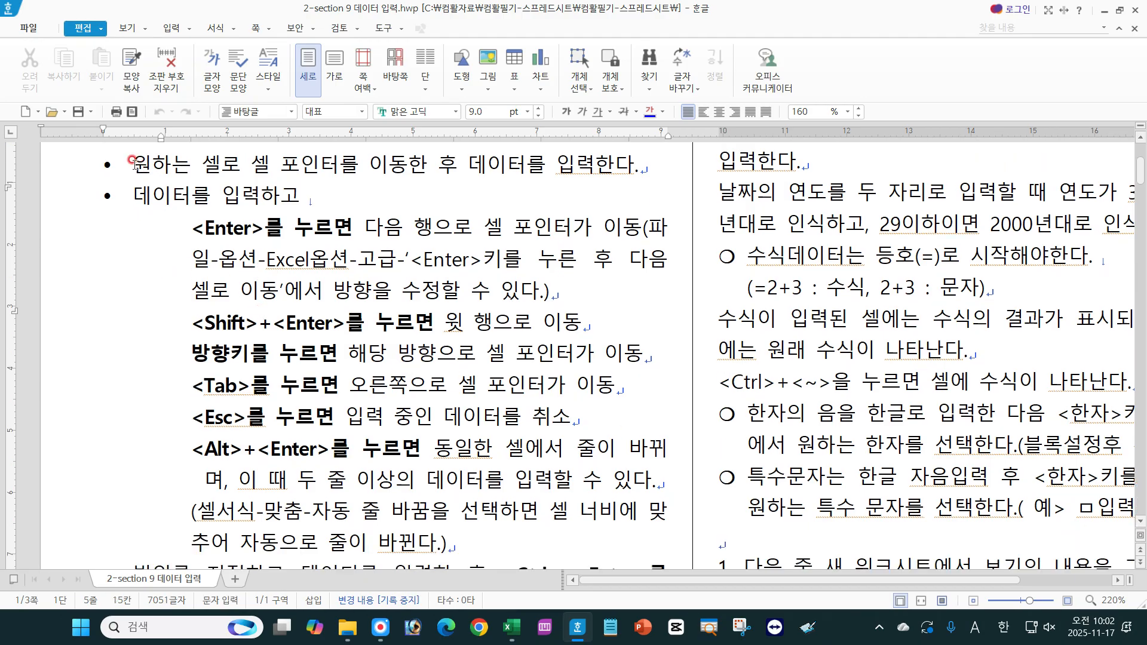
scroll(132, 161, "up", 2)
left_click(135, 214)
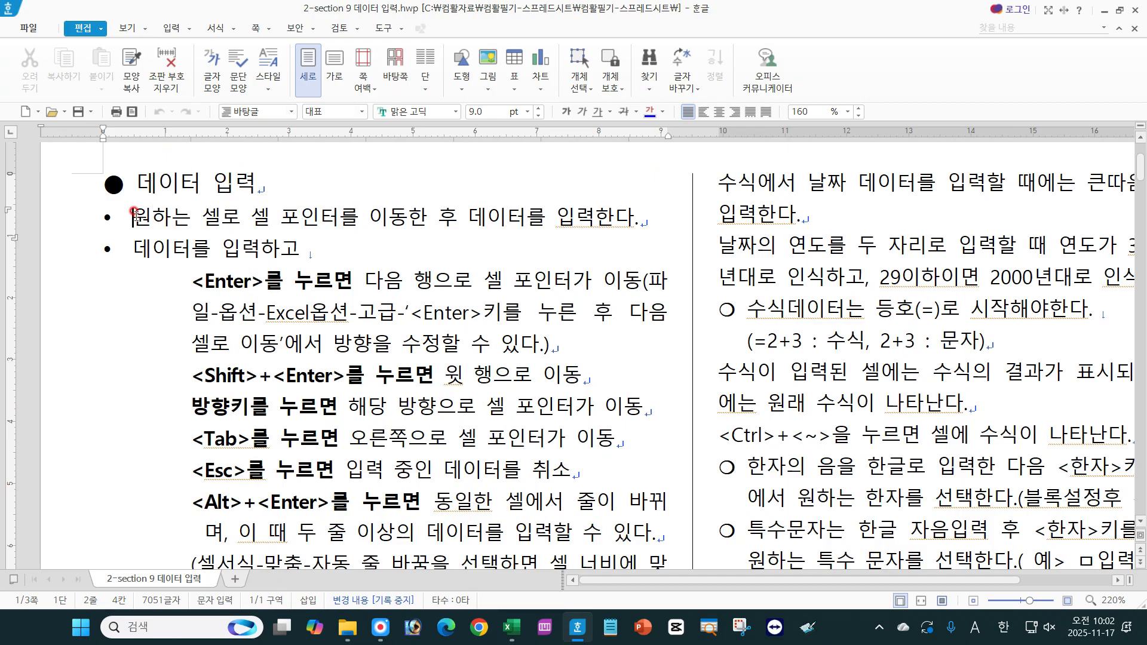
left_click_drag(135, 213, 638, 216)
left_click(522, 311)
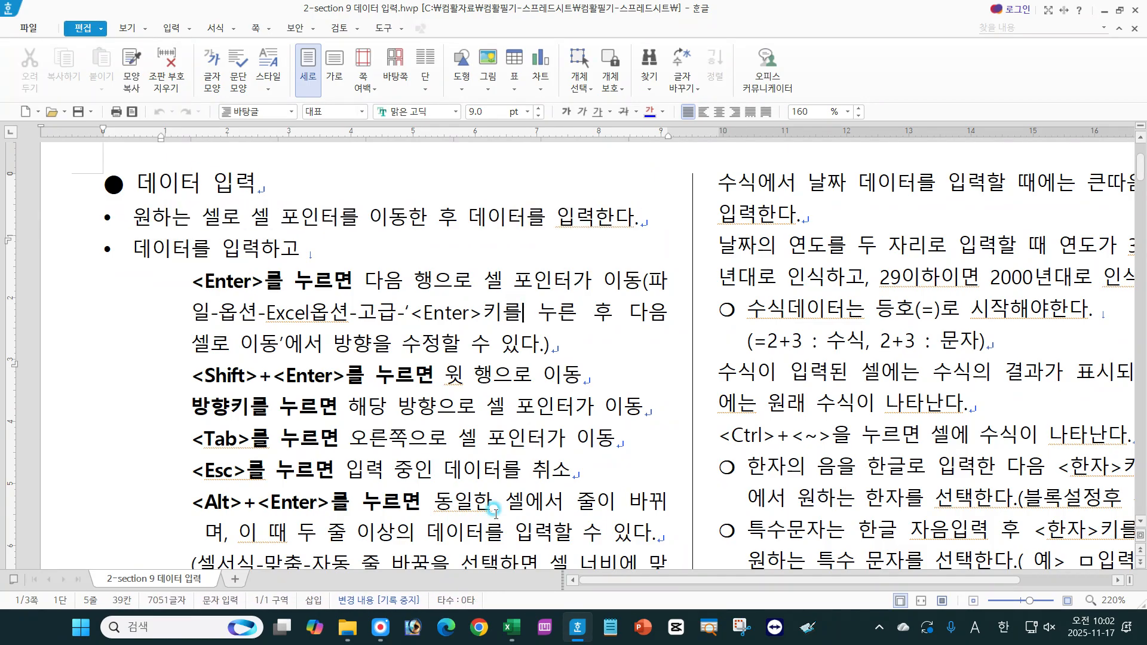
Step: Switch to the blank Excel workbook and enter "dd" in cell H4
left_click(513, 628)
left_click(480, 265)
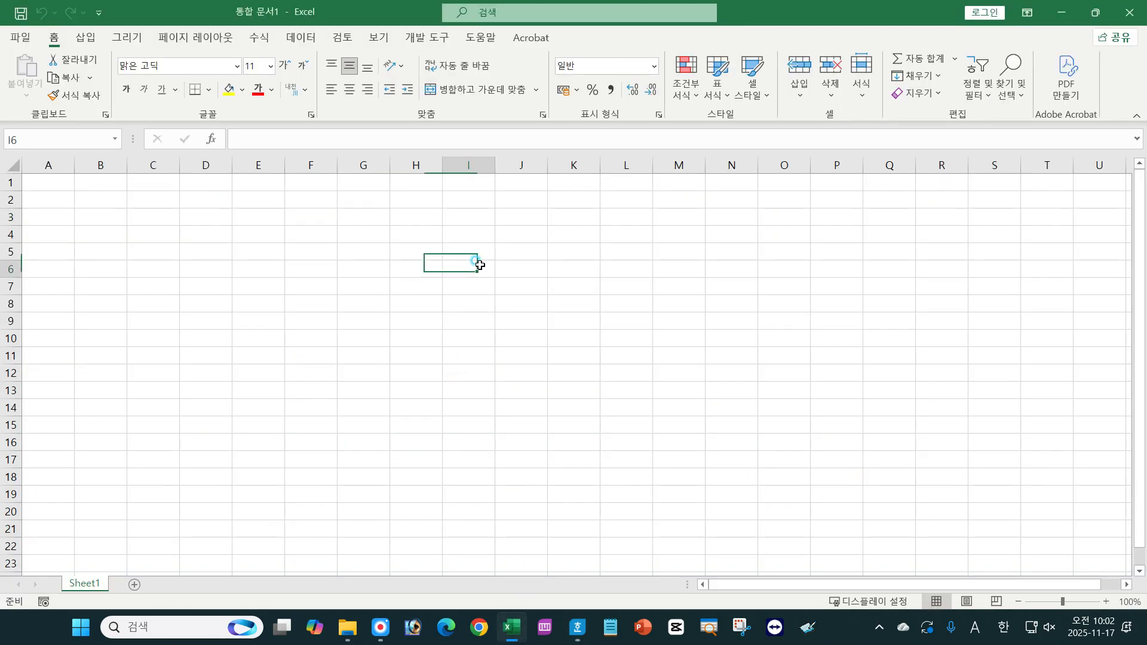
left_click(417, 235)
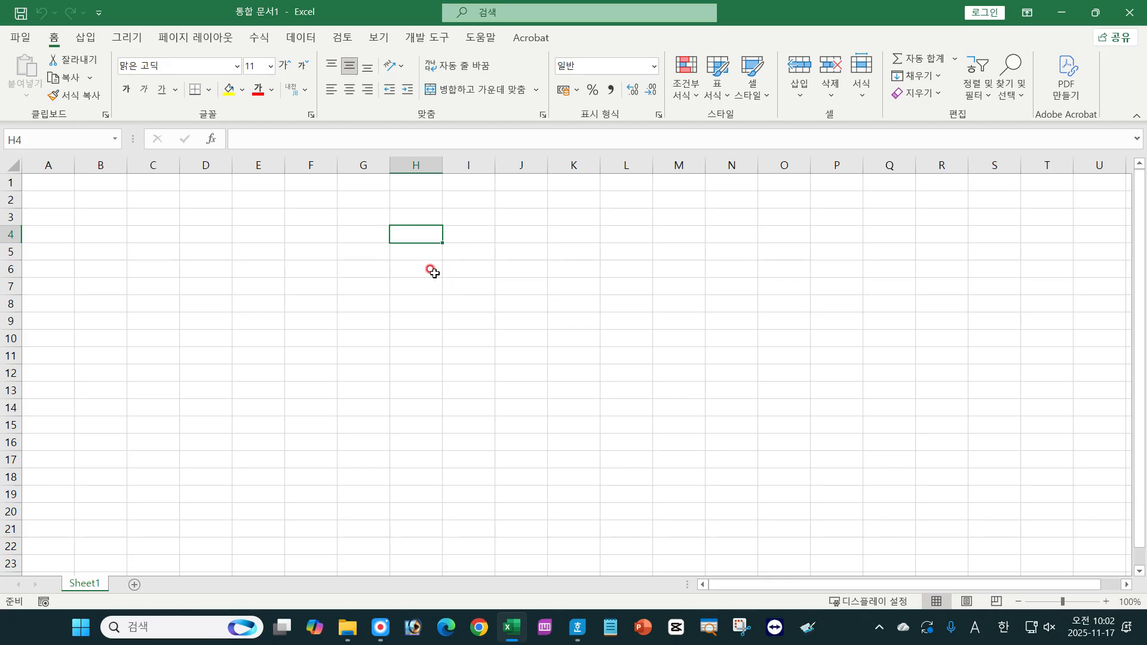
left_click(407, 234)
double_click(408, 235)
left_click(412, 280)
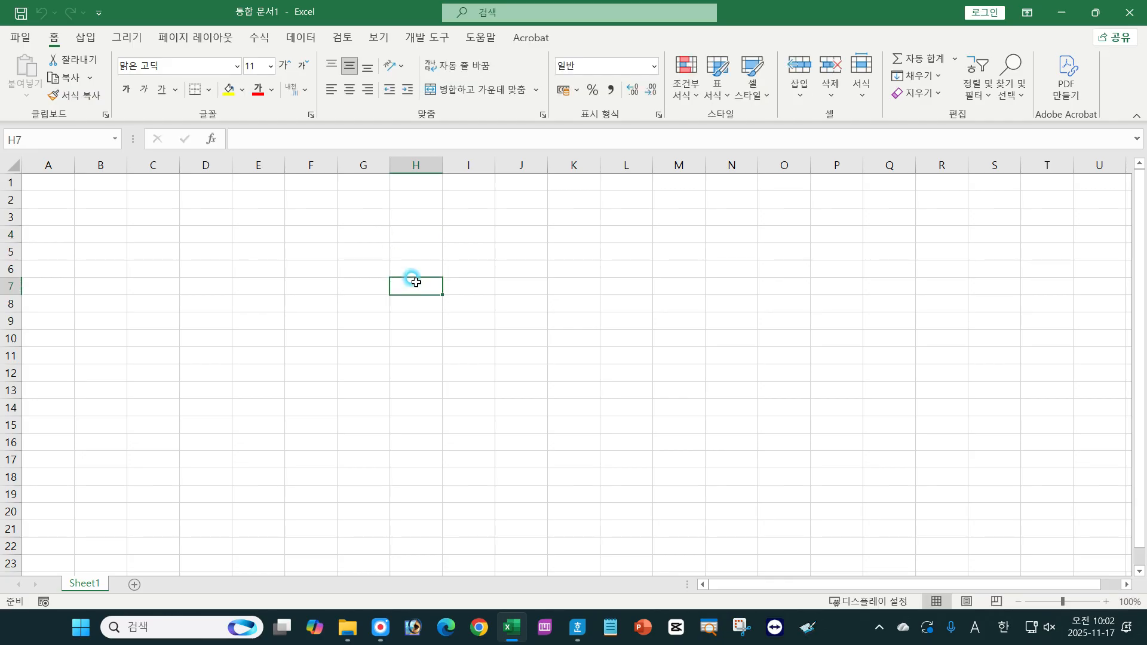
left_click(403, 233)
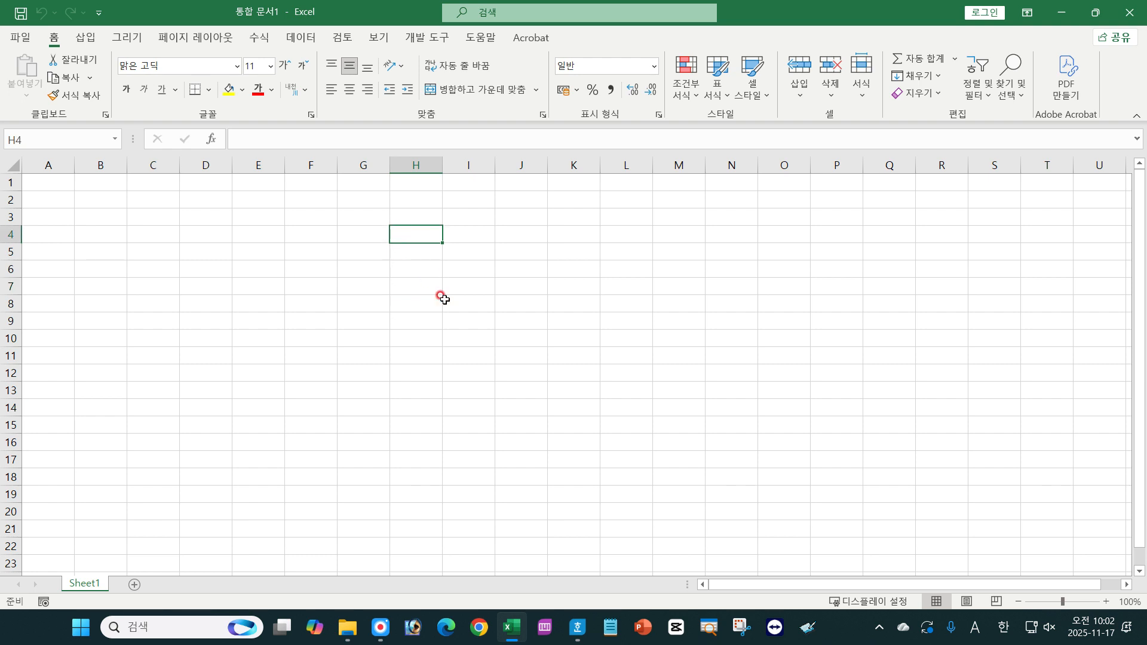
type("dd")
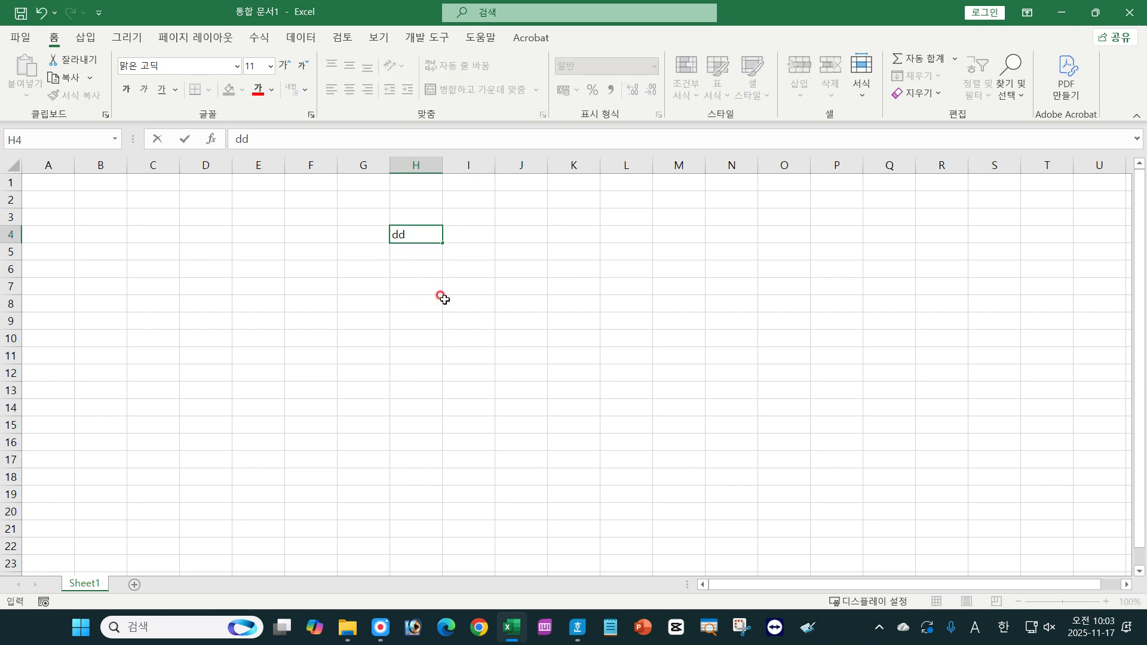
left_click(451, 334)
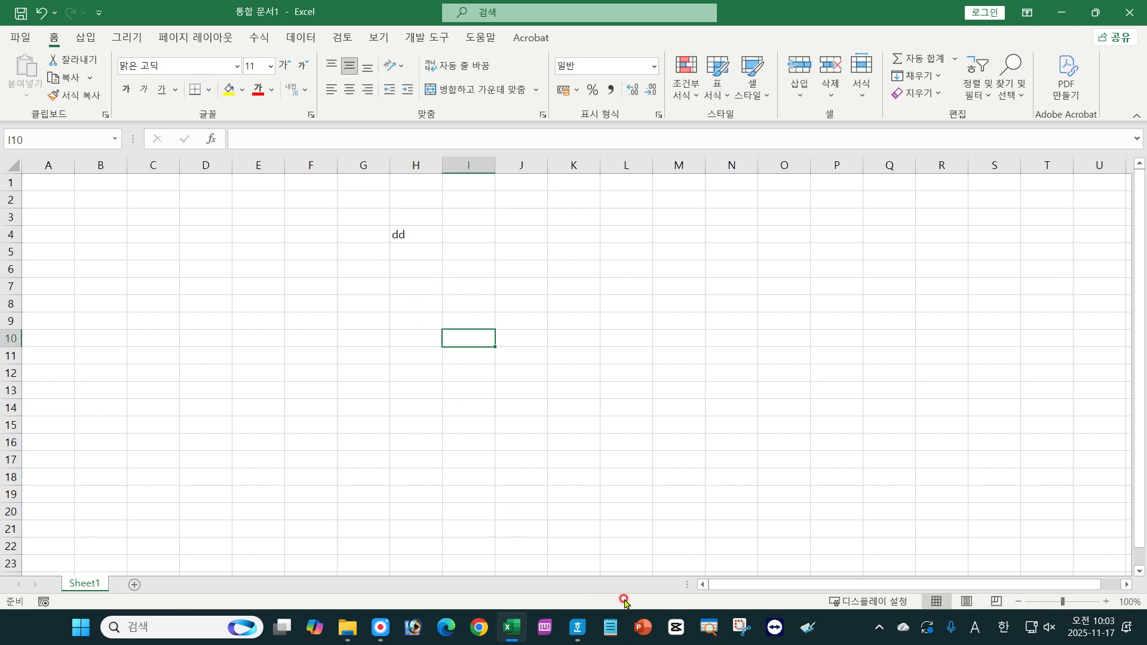
Step: Return to the Hangul notes and examine the <Enter> key passage, highlighting the pointer movement and the Excel option for changing its direction
left_click(577, 628)
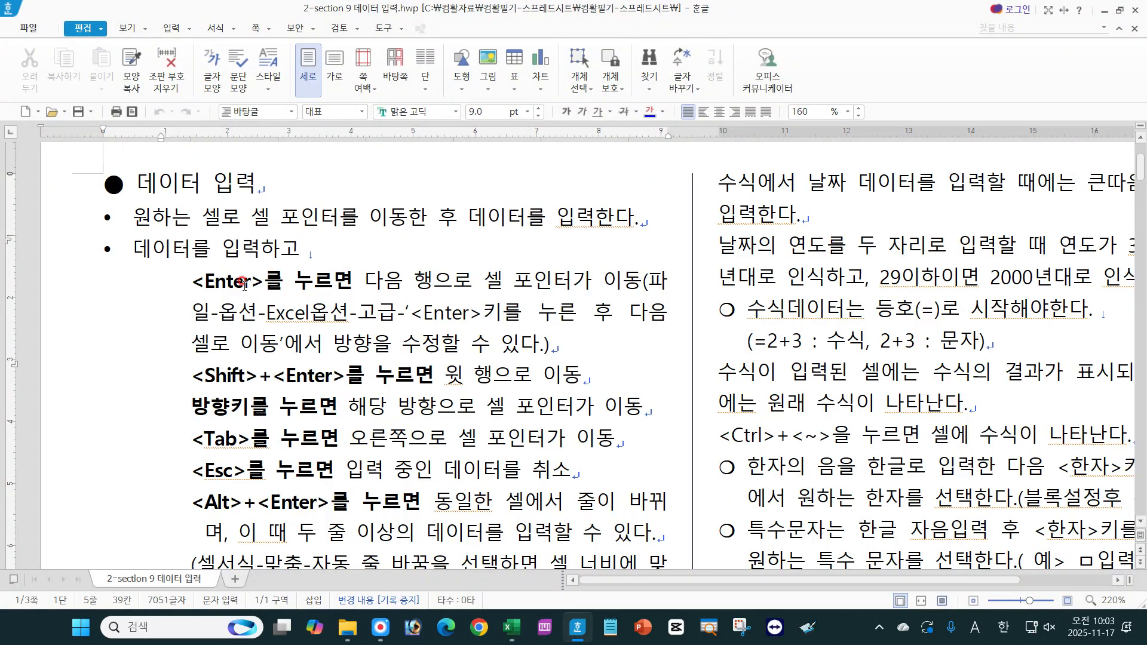
left_click(132, 248)
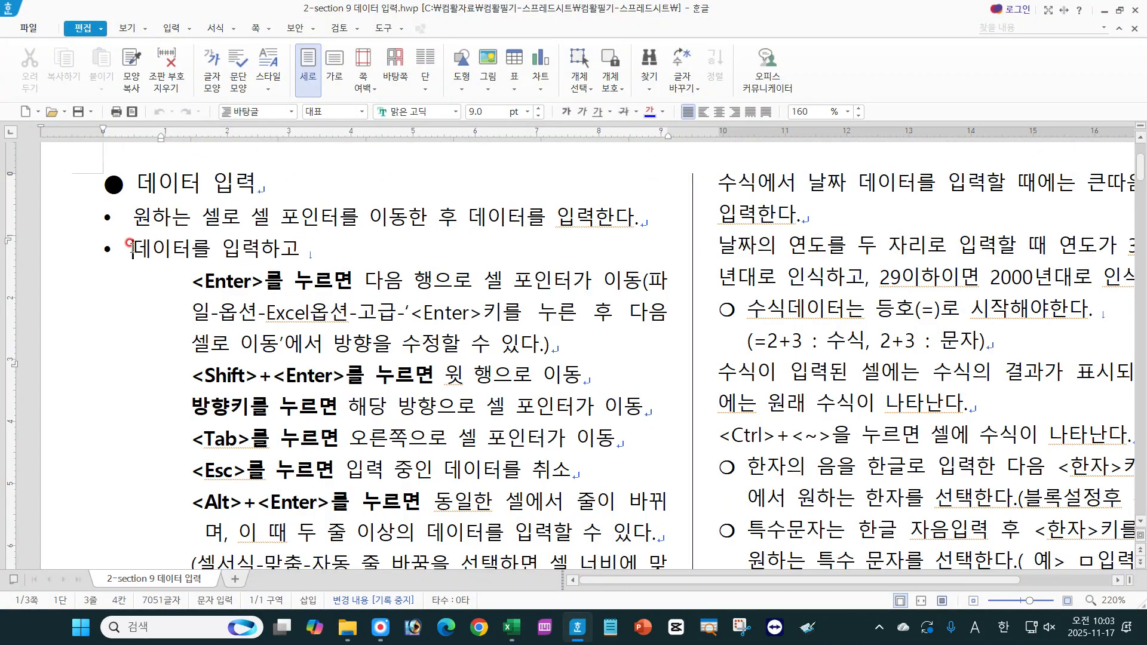
left_click_drag(130, 248, 295, 250)
left_click_drag(191, 281, 640, 274)
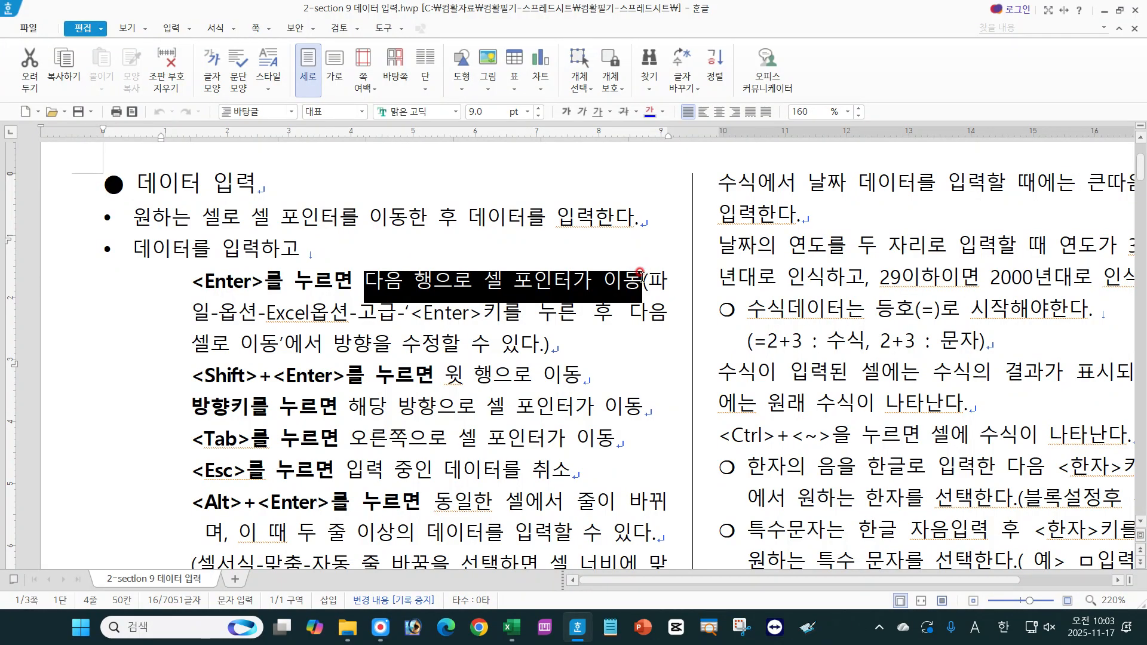
left_click(422, 311)
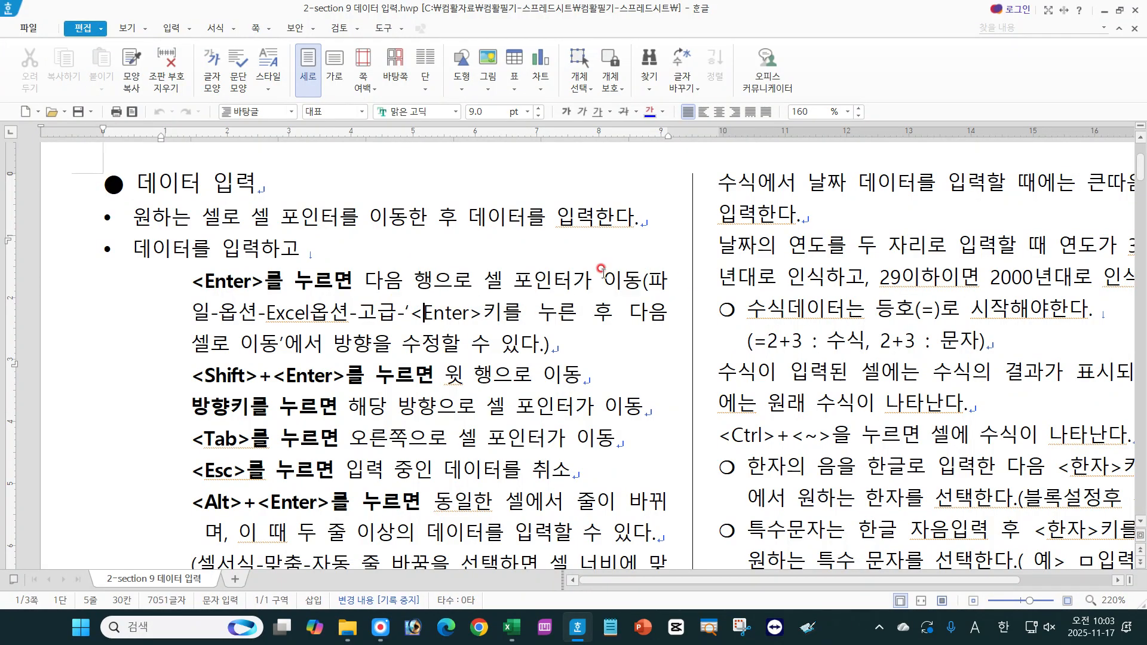
left_click_drag(365, 279, 432, 279)
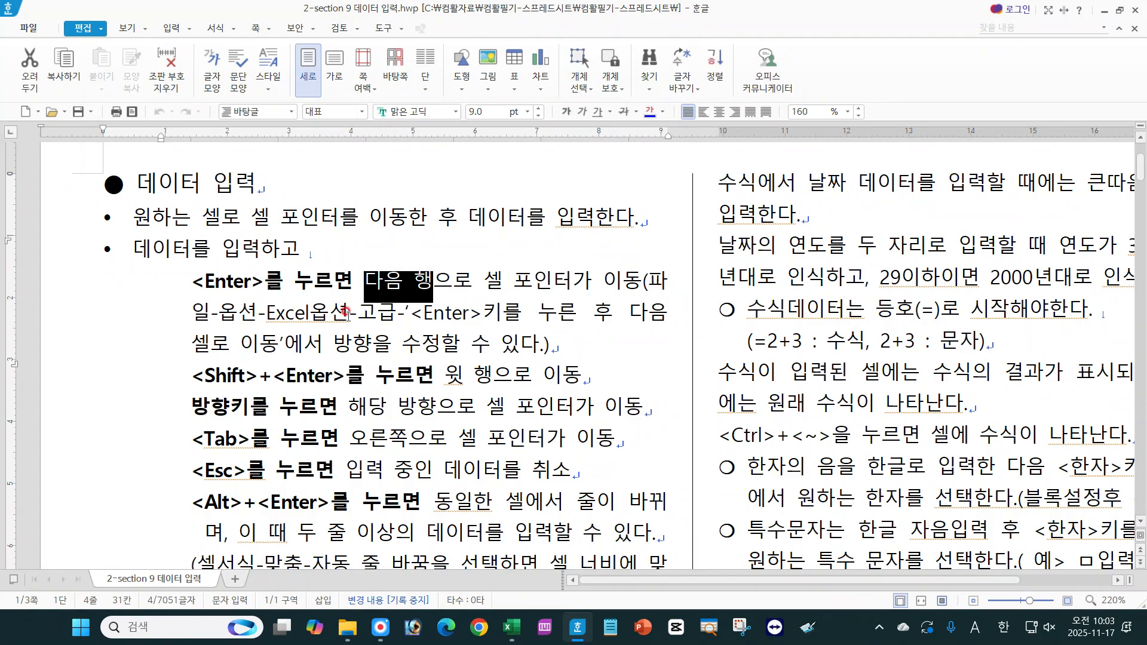
left_click_drag(410, 311, 687, 312)
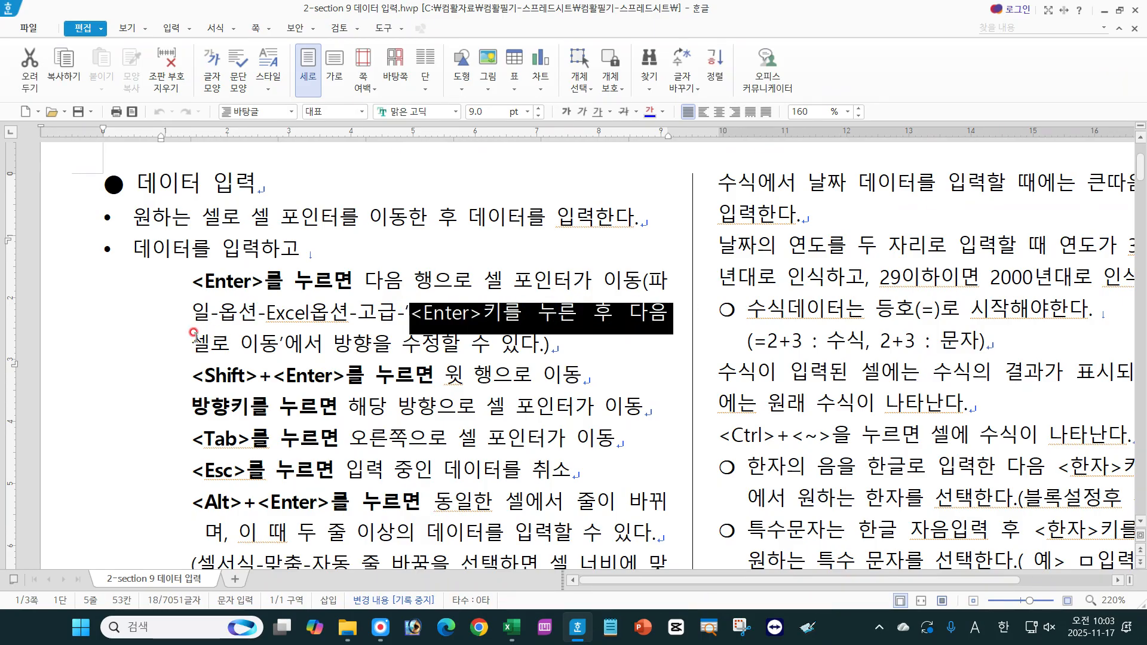
left_click_drag(193, 338, 507, 343)
left_click(507, 343)
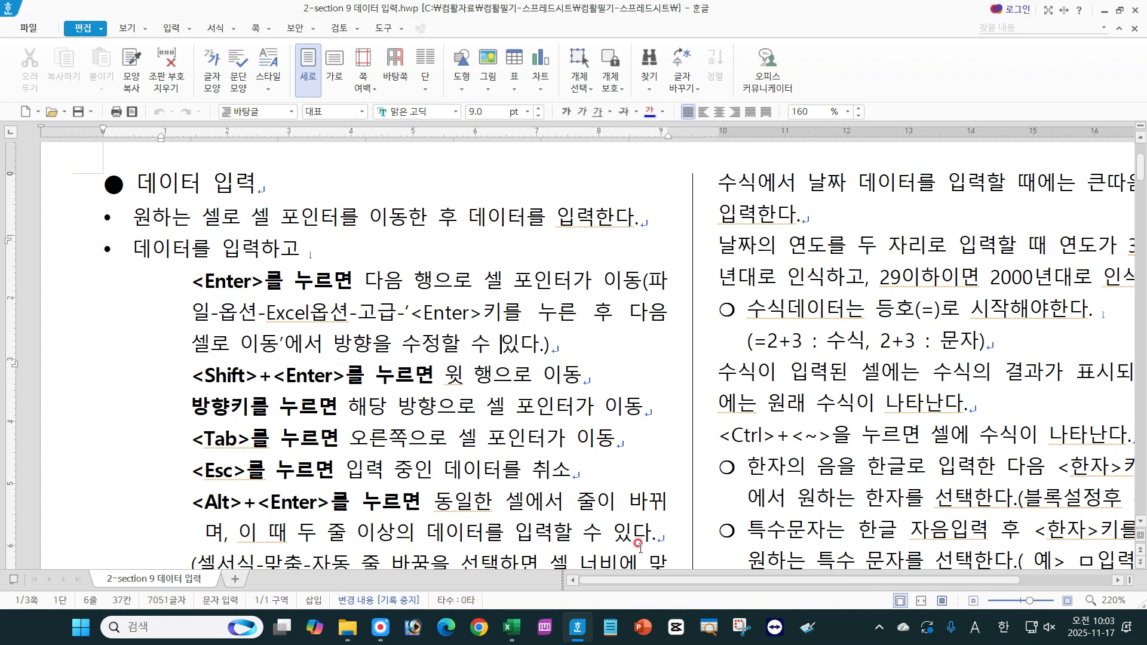
Step: Switch to the Excel workbook and enter "fff" in cell H7, committing it with the default pointer movement
left_click(511, 627)
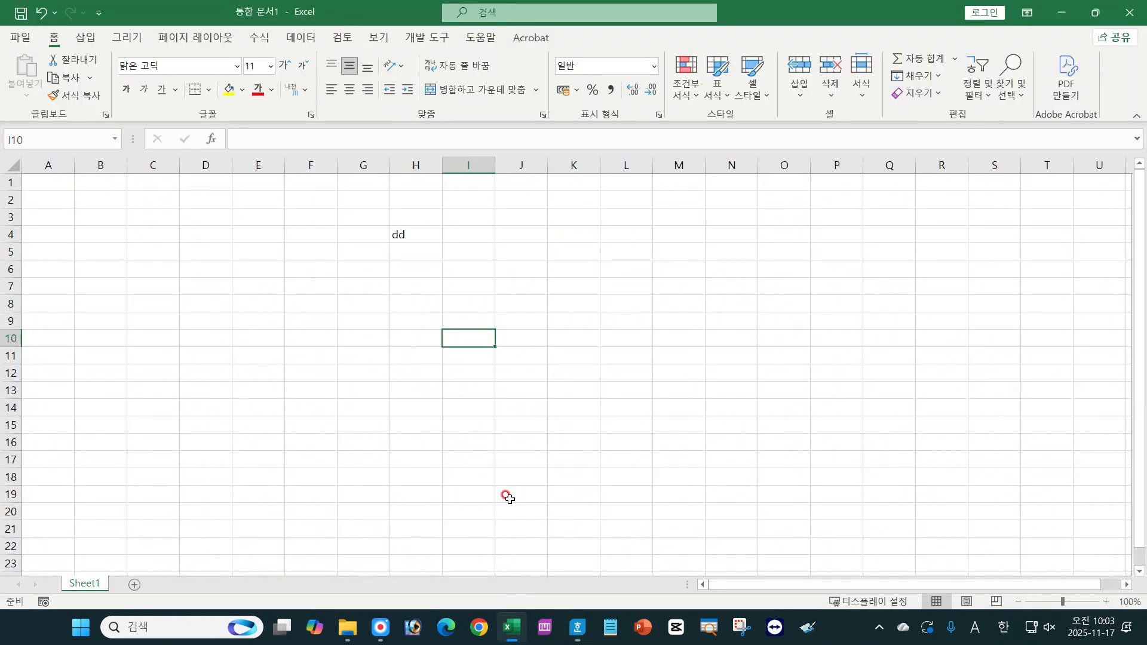
left_click(393, 282)
type("fff")
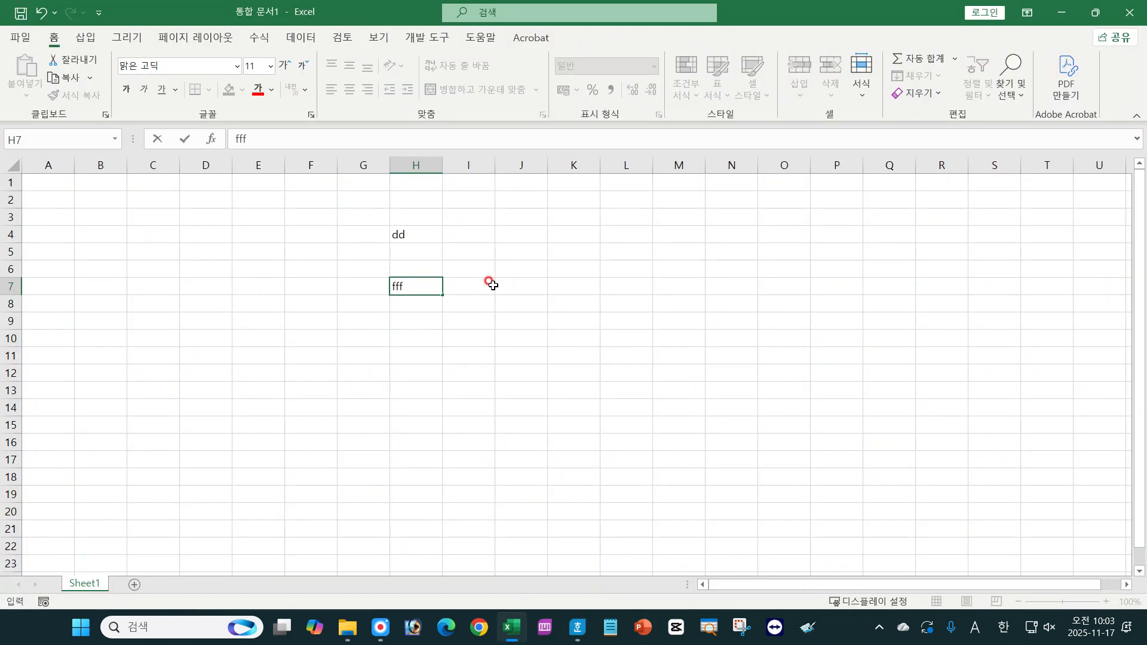
key("Return")
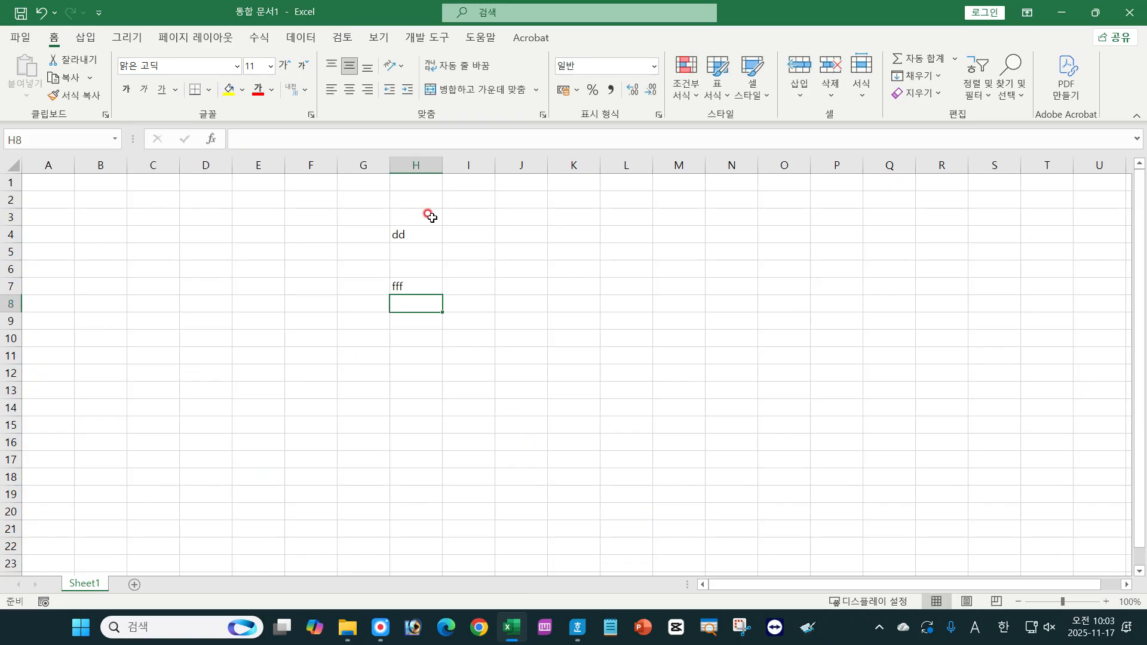
Step: In the advanced Excel options, set the direction the cell pointer moves after Enter to 오른쪽 (right)
left_click(20, 37)
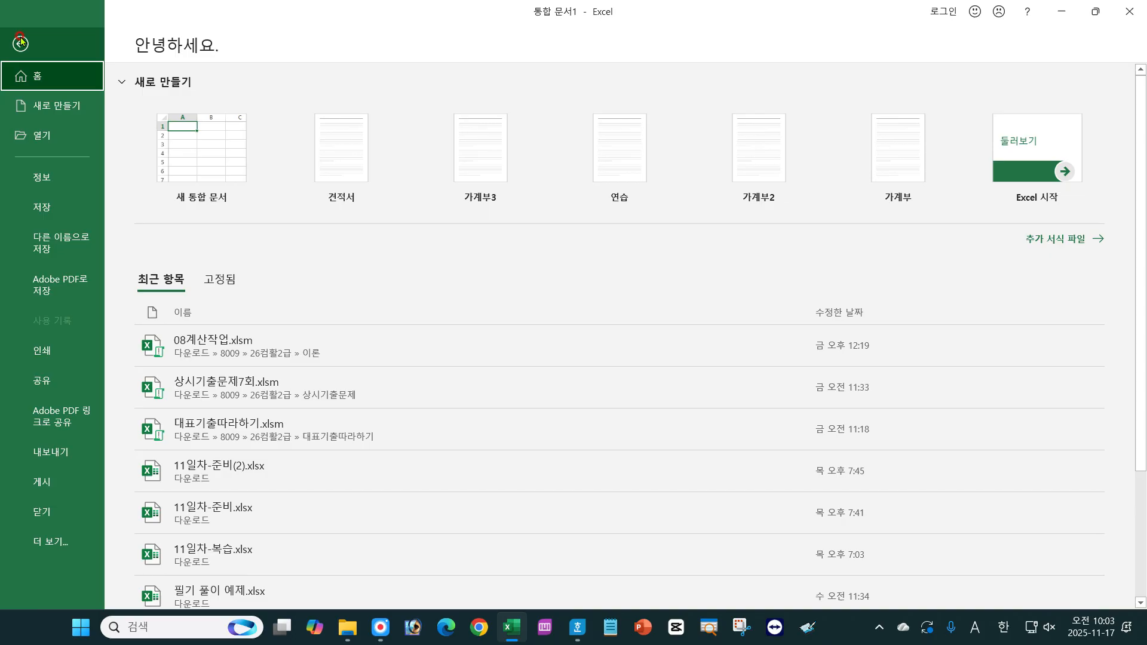
left_click(48, 544)
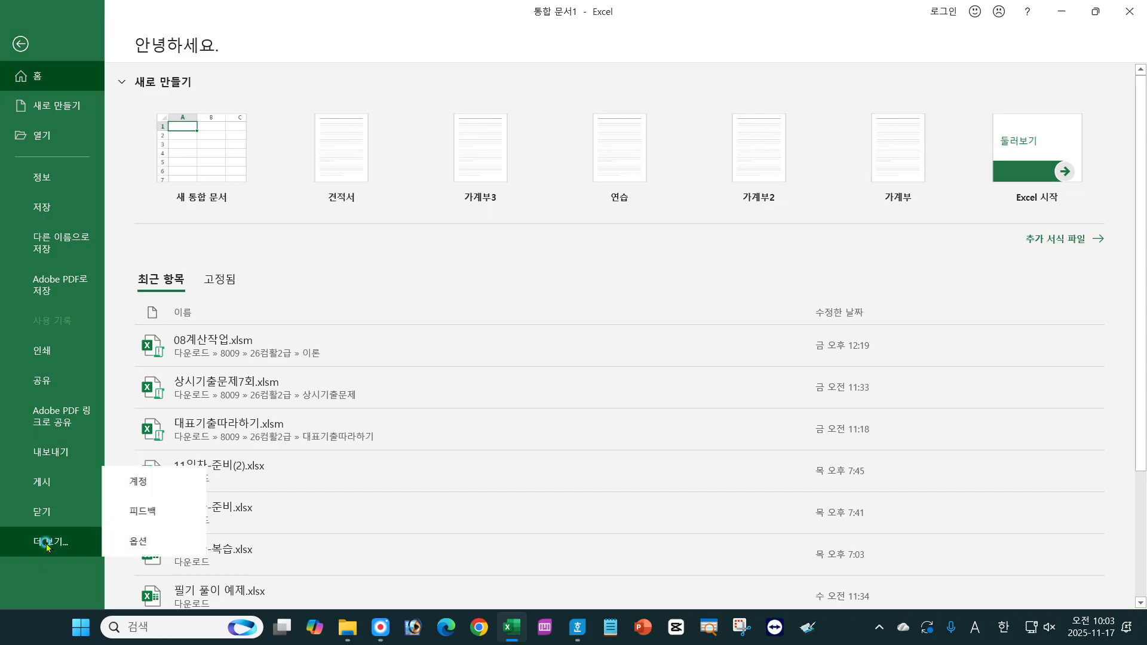
left_click(154, 544)
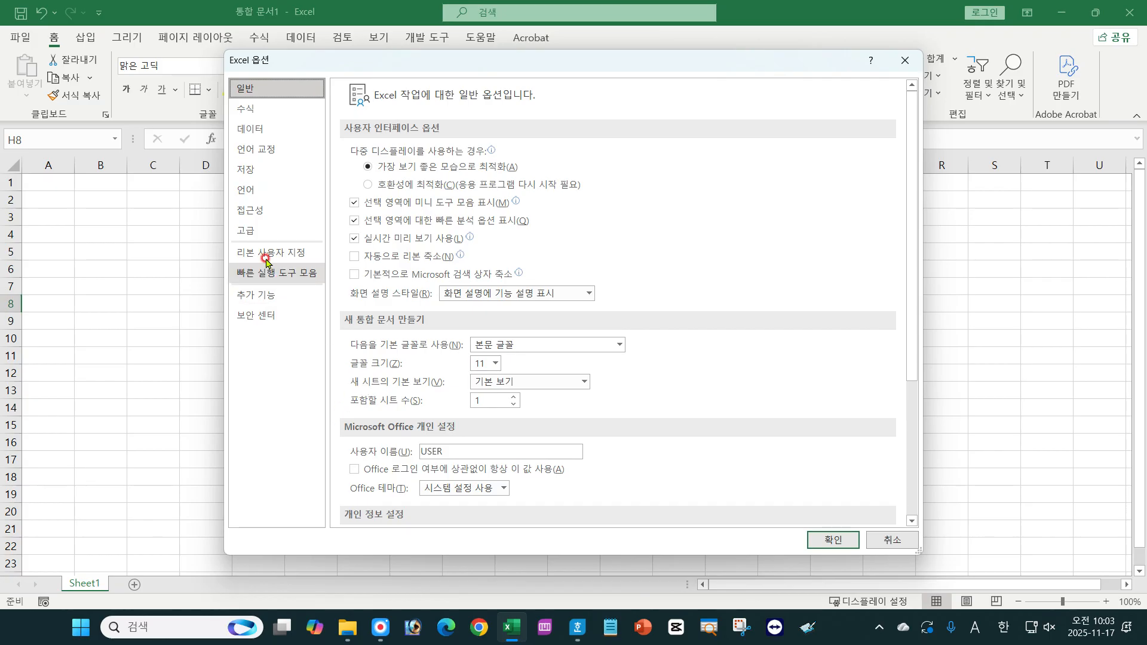
left_click(257, 232)
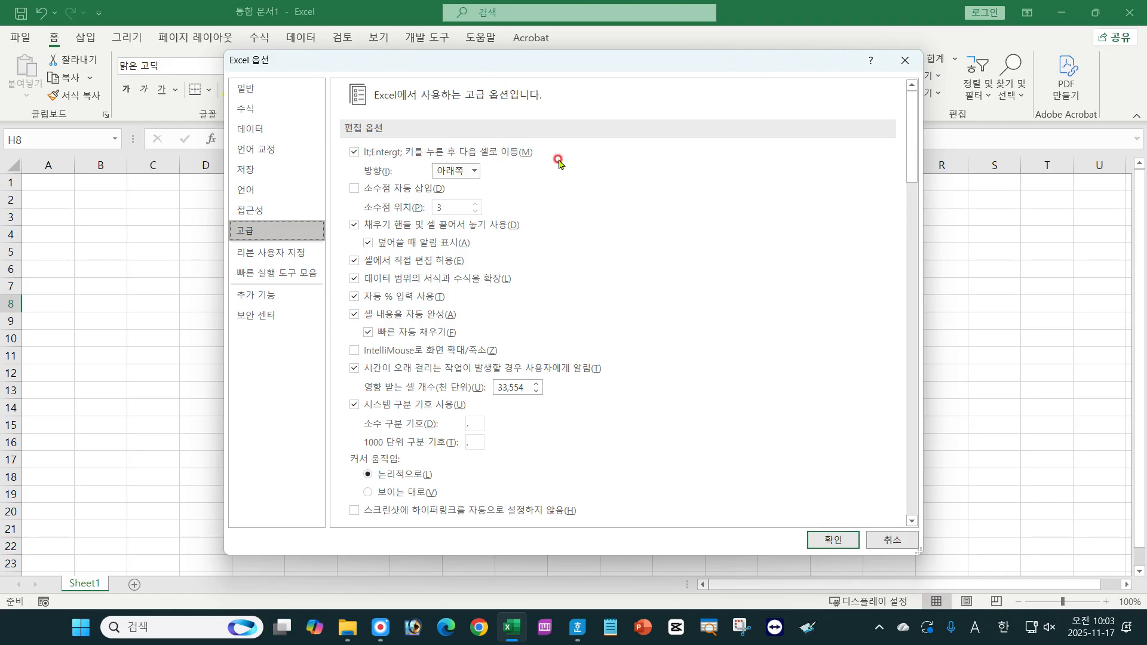
left_click(475, 171)
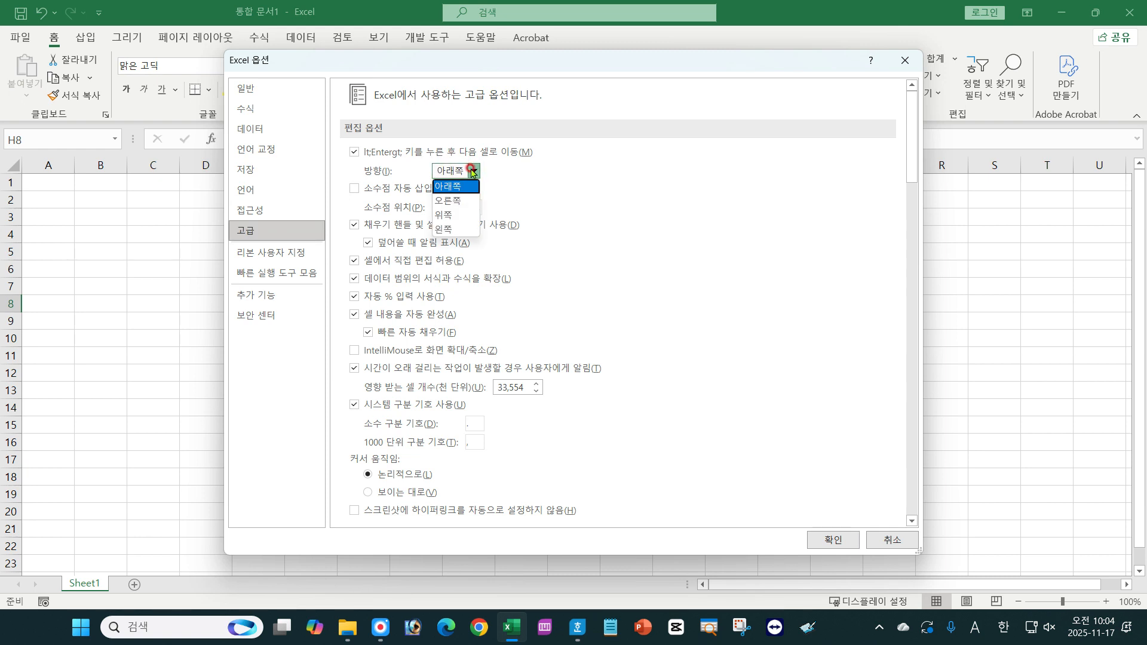
left_click(454, 201)
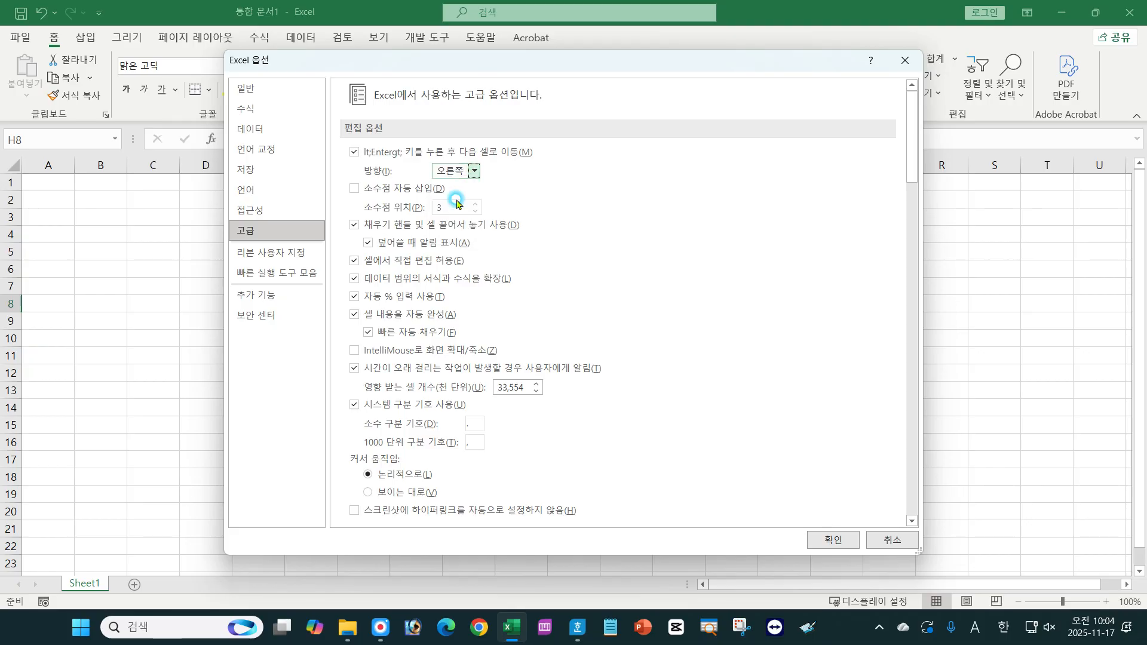
left_click(833, 539)
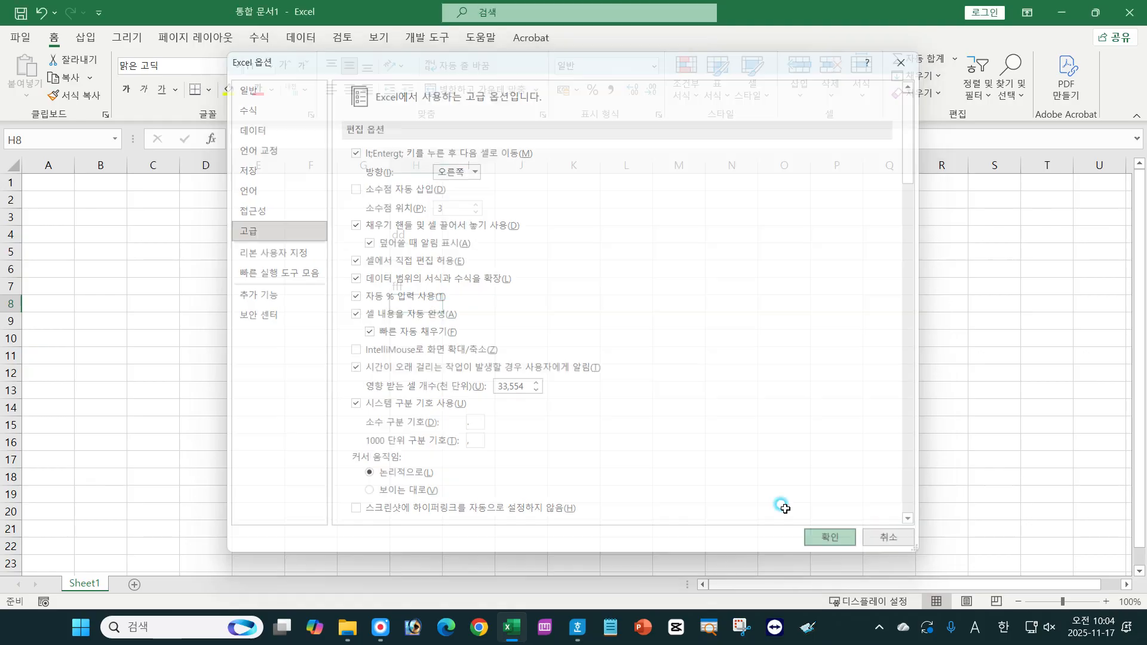
Step: Enter "ggg" in cell J6 and commit it to test the new pointer direction
left_click(524, 270)
type("ggg")
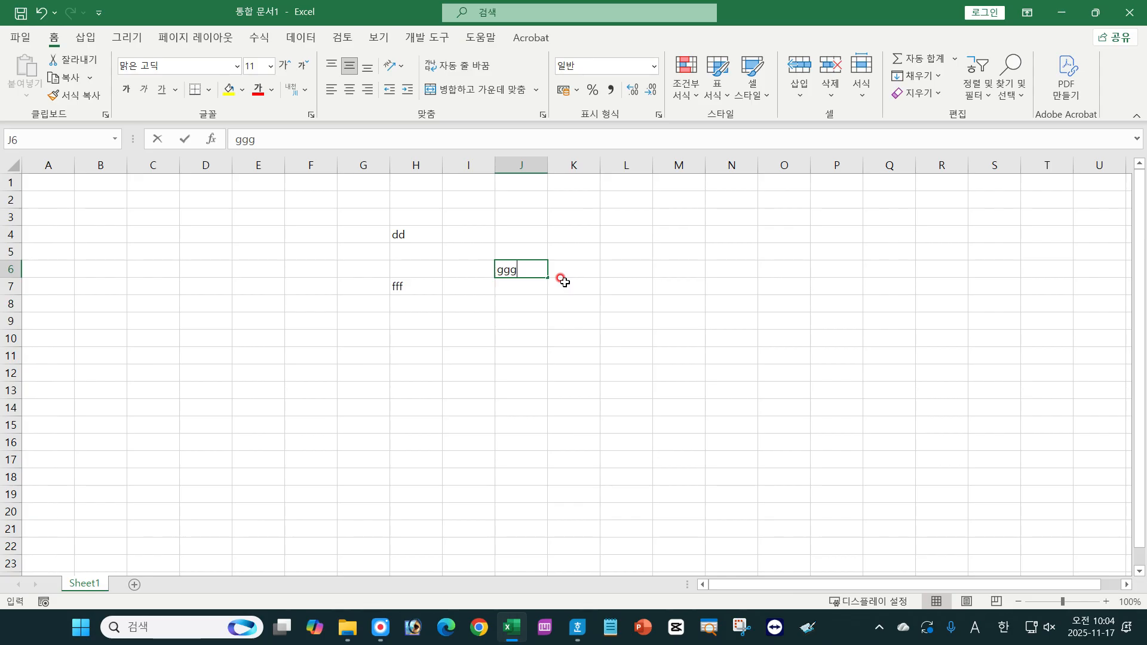
key("Return")
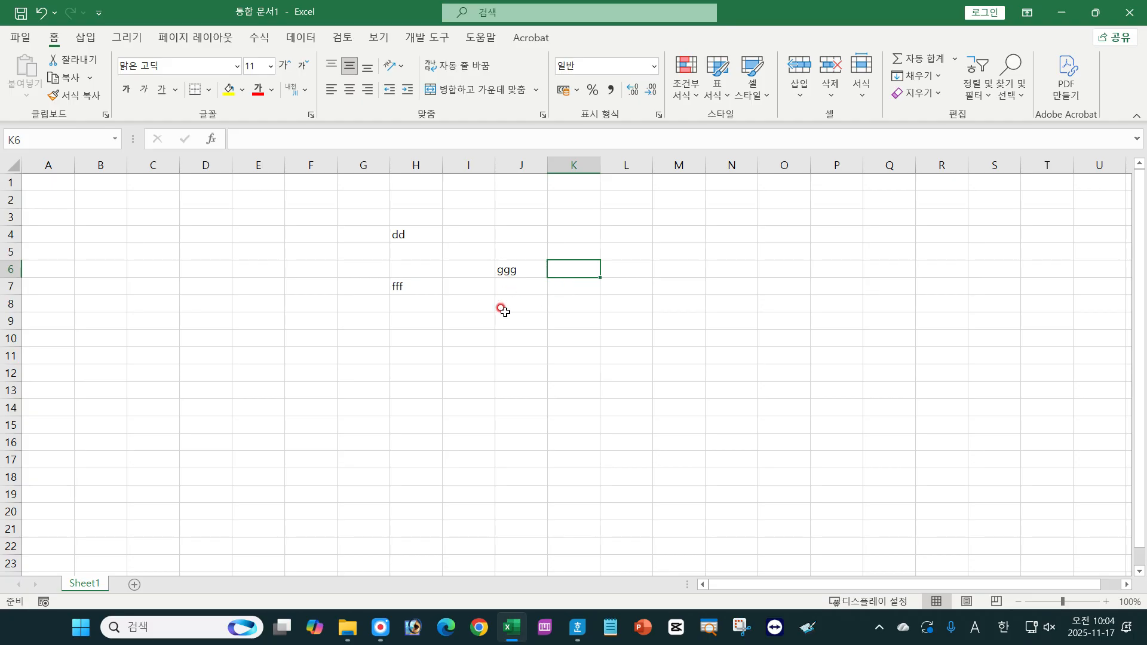
Step: Highlight J6:J15 down the column and J6:N6 across the row to compare entry directions, and clear the selection
left_click_drag(510, 270, 514, 426)
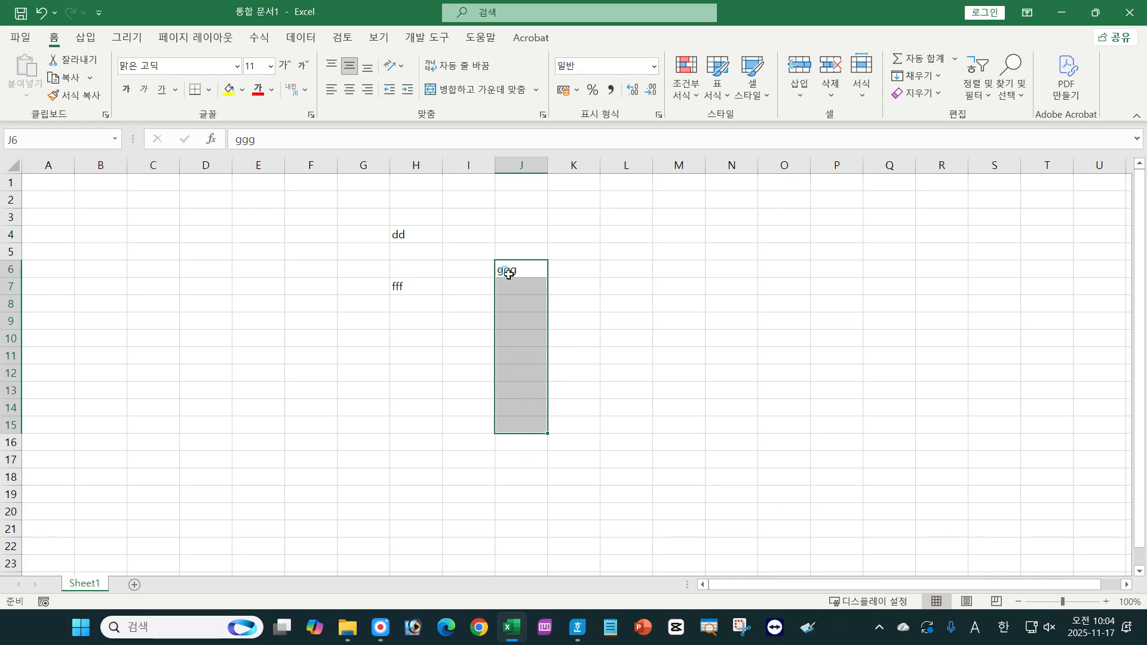
left_click_drag(513, 269, 726, 272)
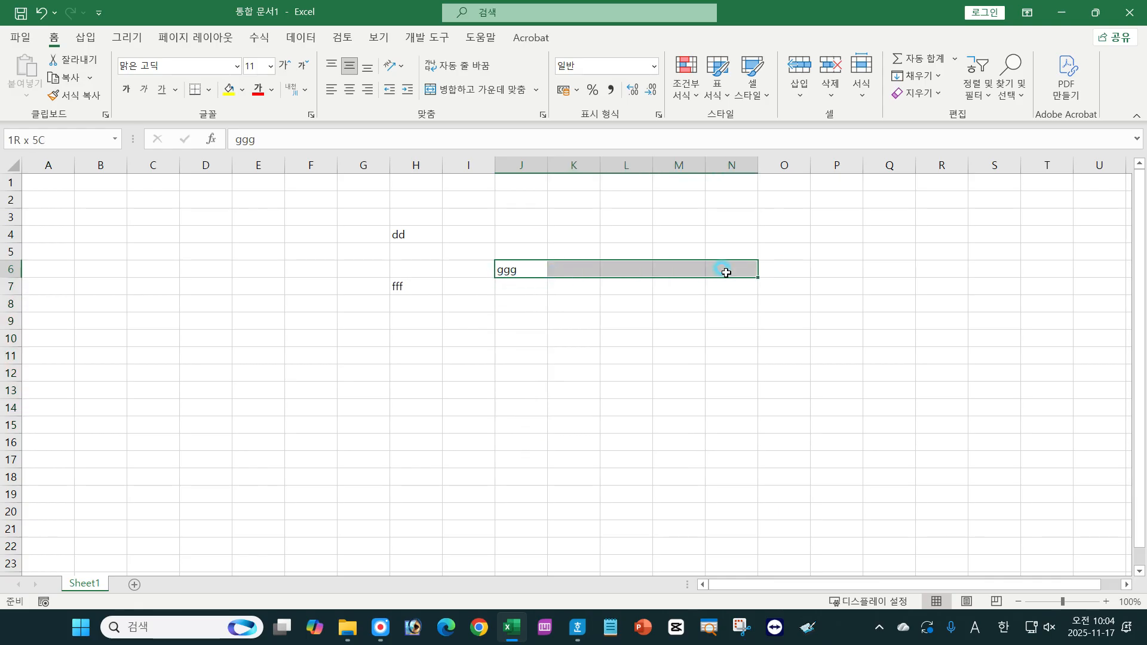
left_click(581, 316)
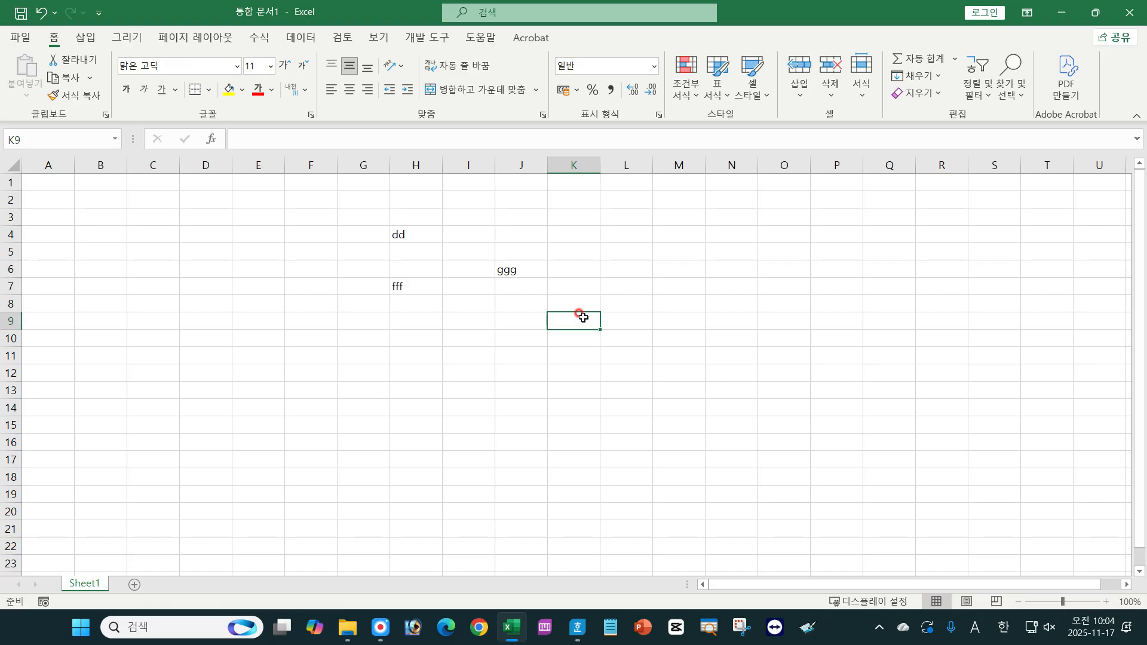
left_click(529, 457)
left_click(437, 378)
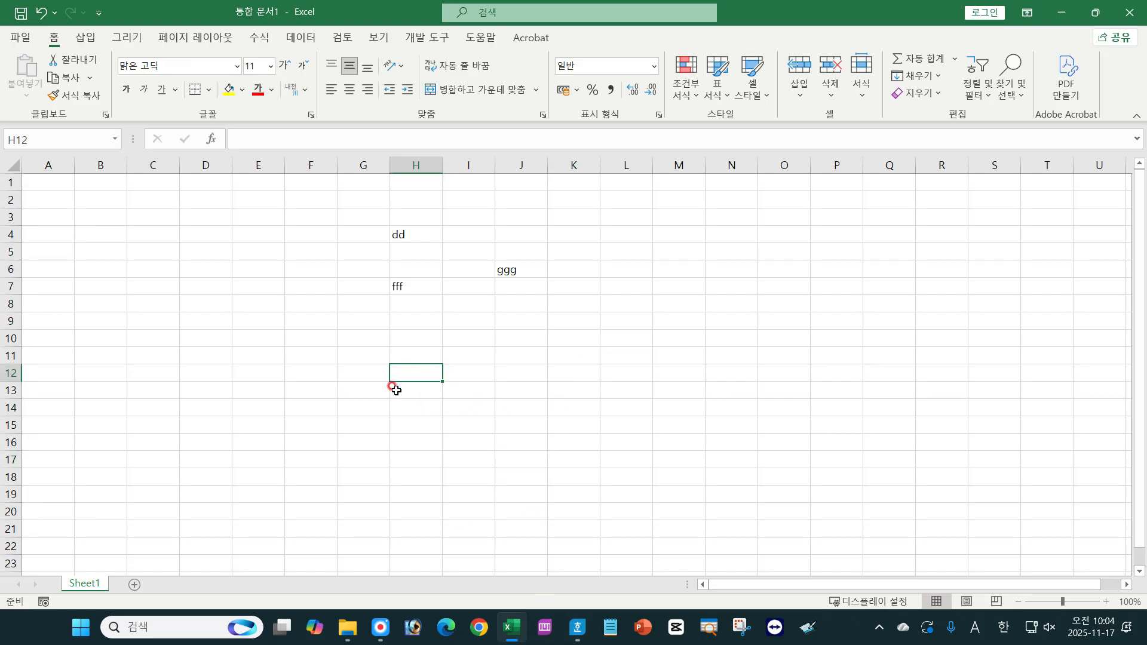
Step: In the advanced Excel options, set the direction the cell pointer moves after Enter back to 아래쪽 (down)
left_click(15, 40)
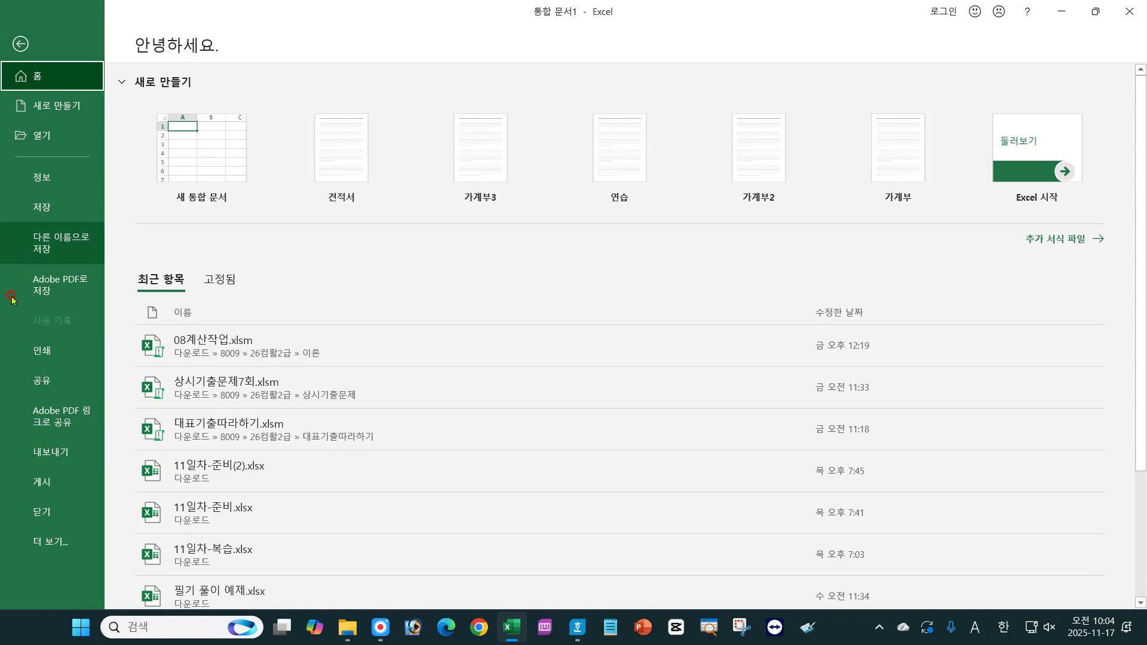
left_click(86, 544)
left_click(141, 541)
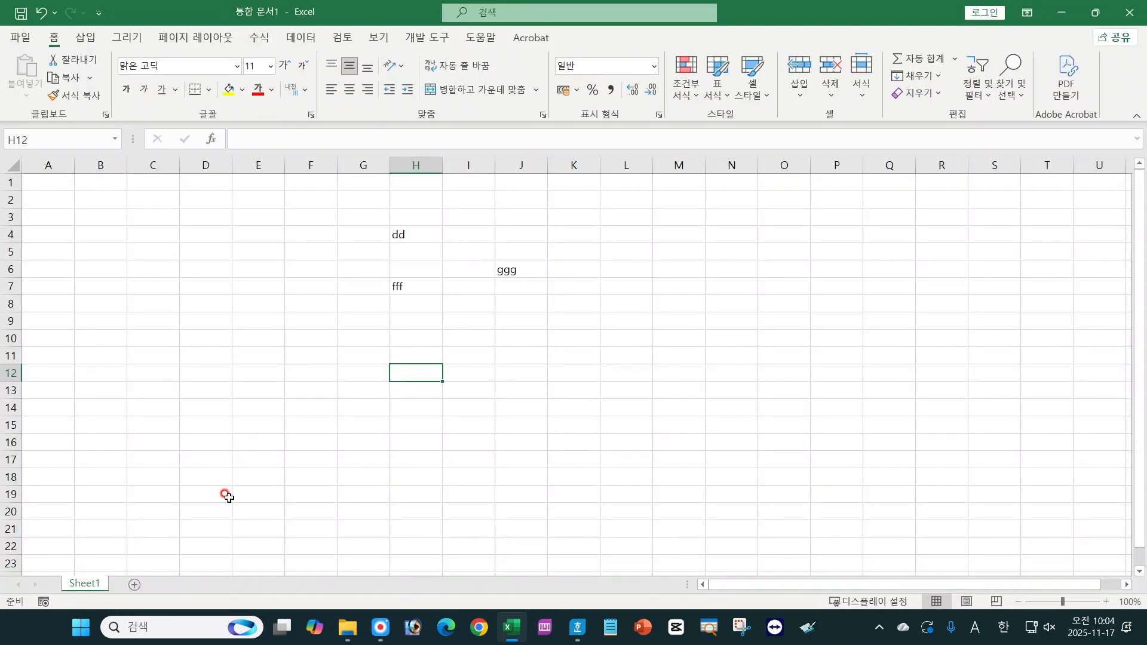
left_click(289, 232)
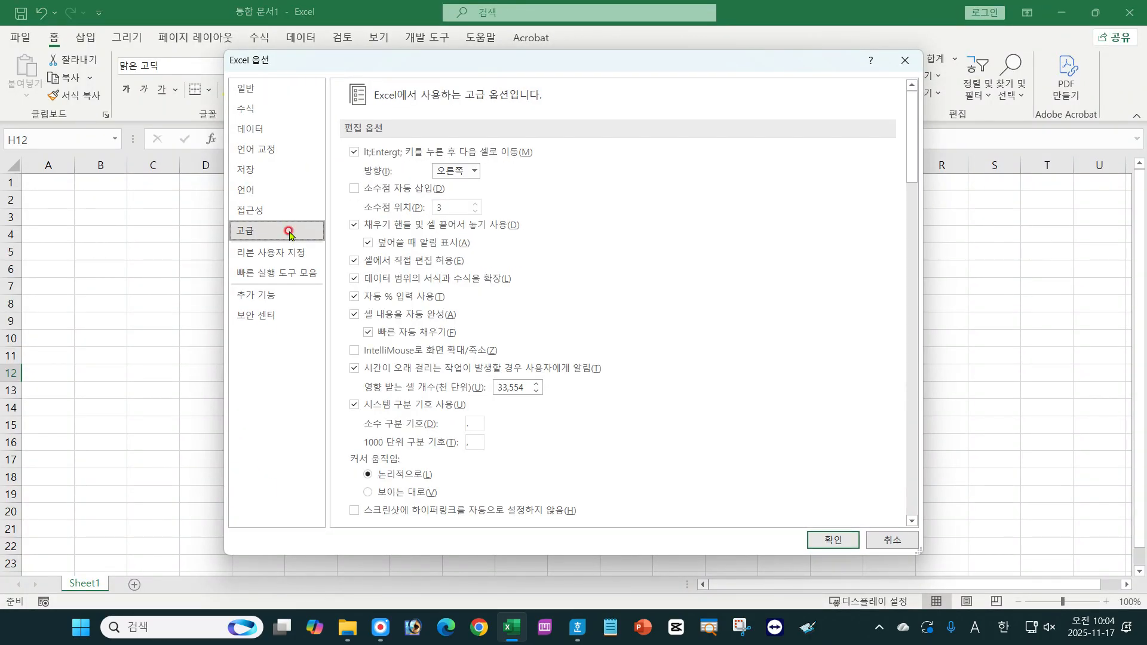
left_click(468, 171)
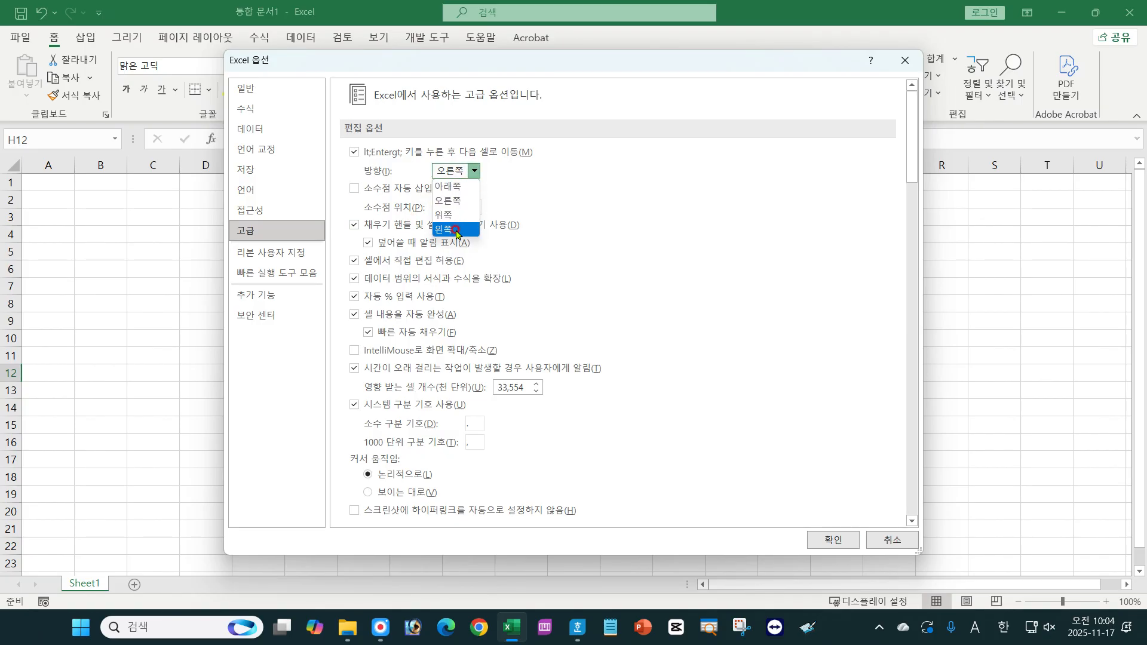
left_click(459, 187)
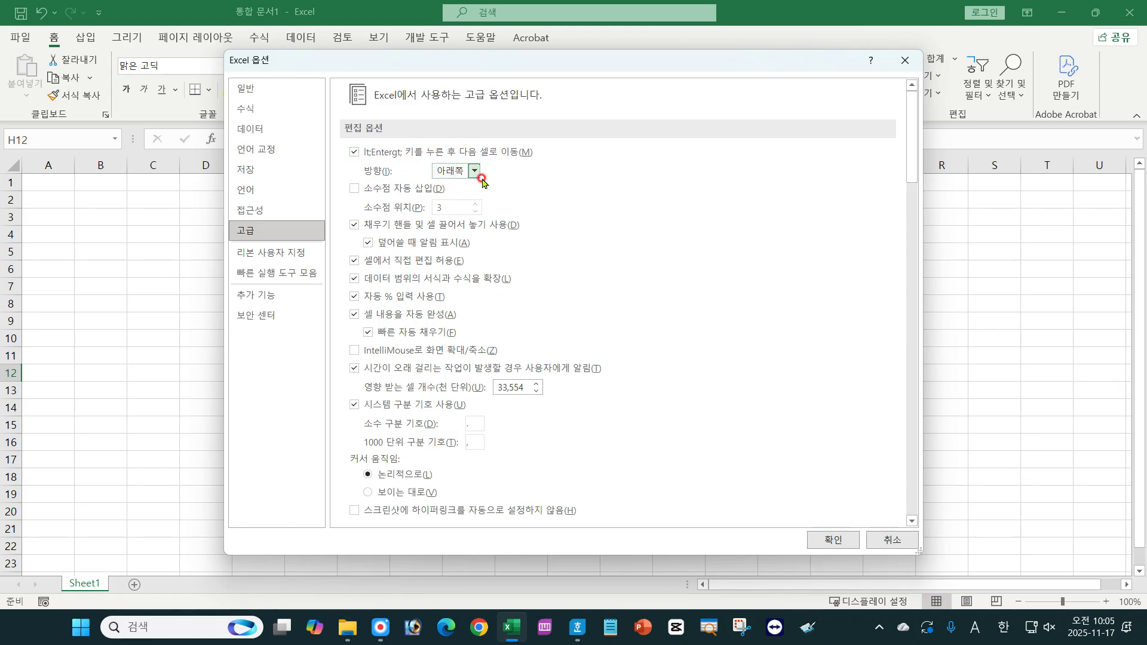
left_click(830, 541)
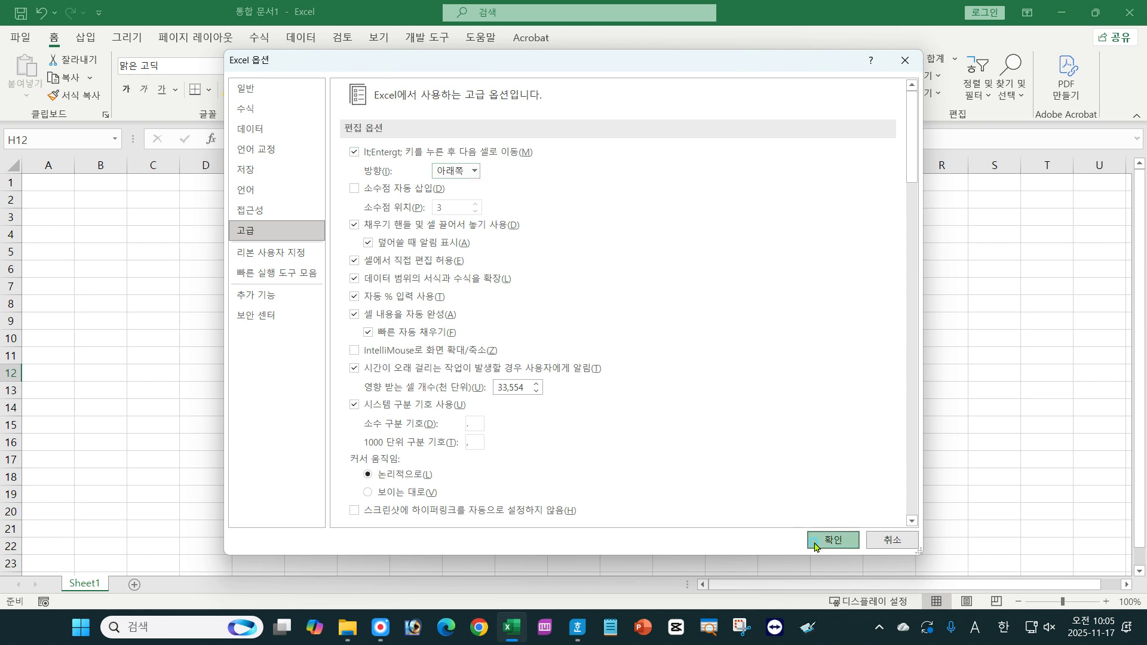
Step: Enter "eee" in cell H10 and commit it so the cell pointer moves down one row
left_click(431, 335)
type("eee")
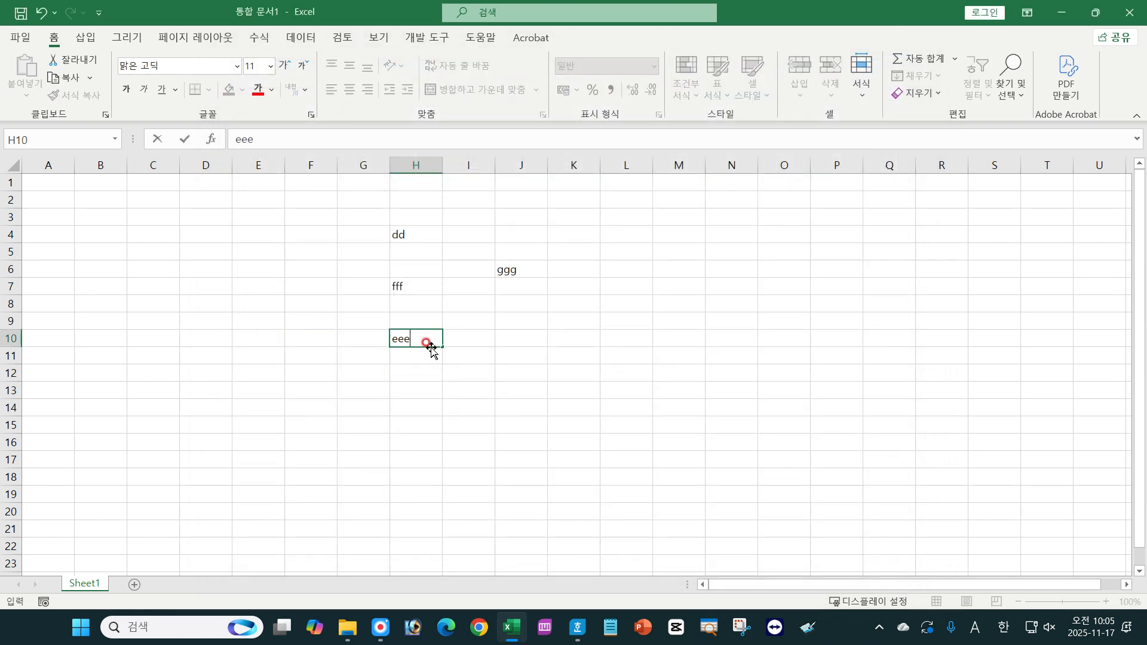
key("Return")
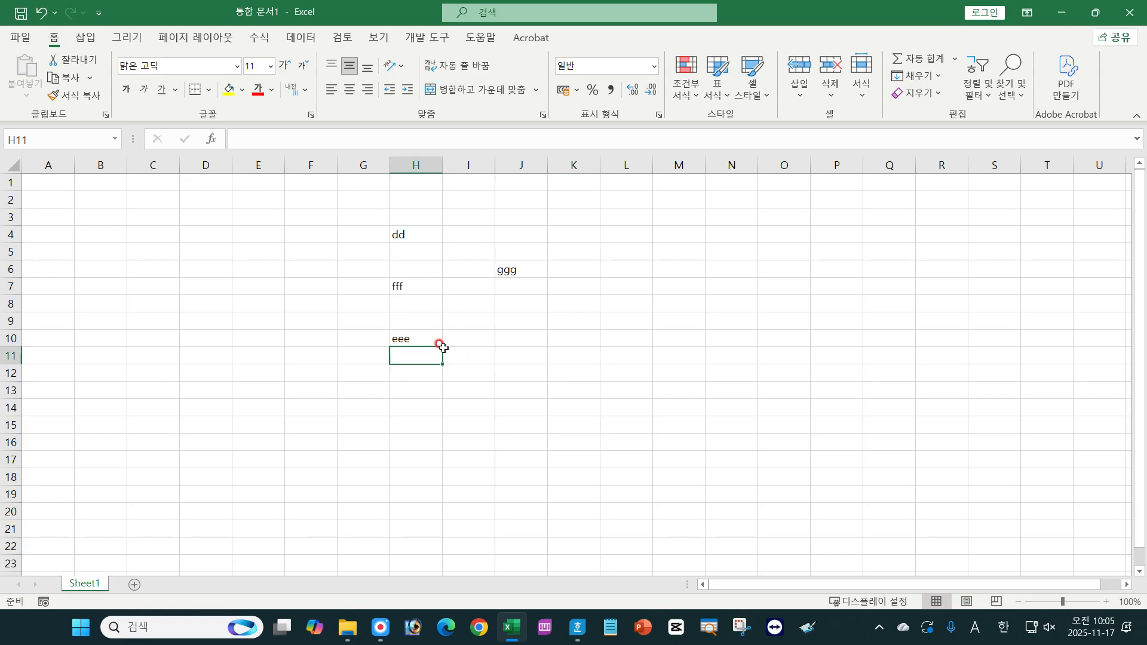
Step: Enter "fff" in H11 and "ddd" in H12, committing each entry so the cell pointer moves one cell to the right
type("fff")
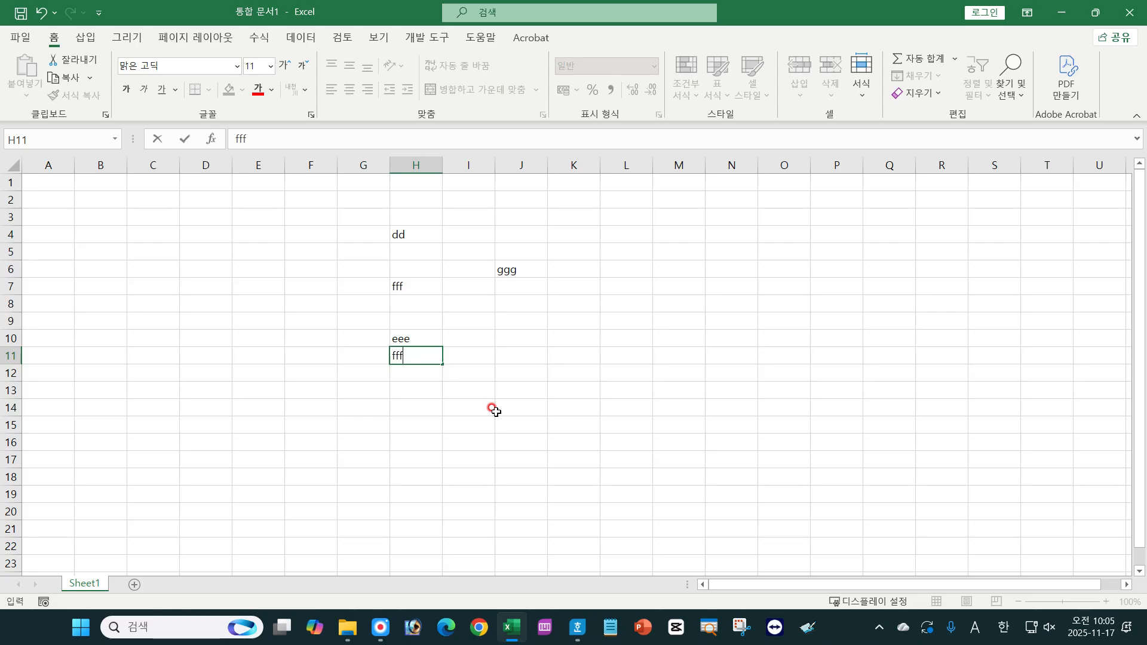
key("Tab")
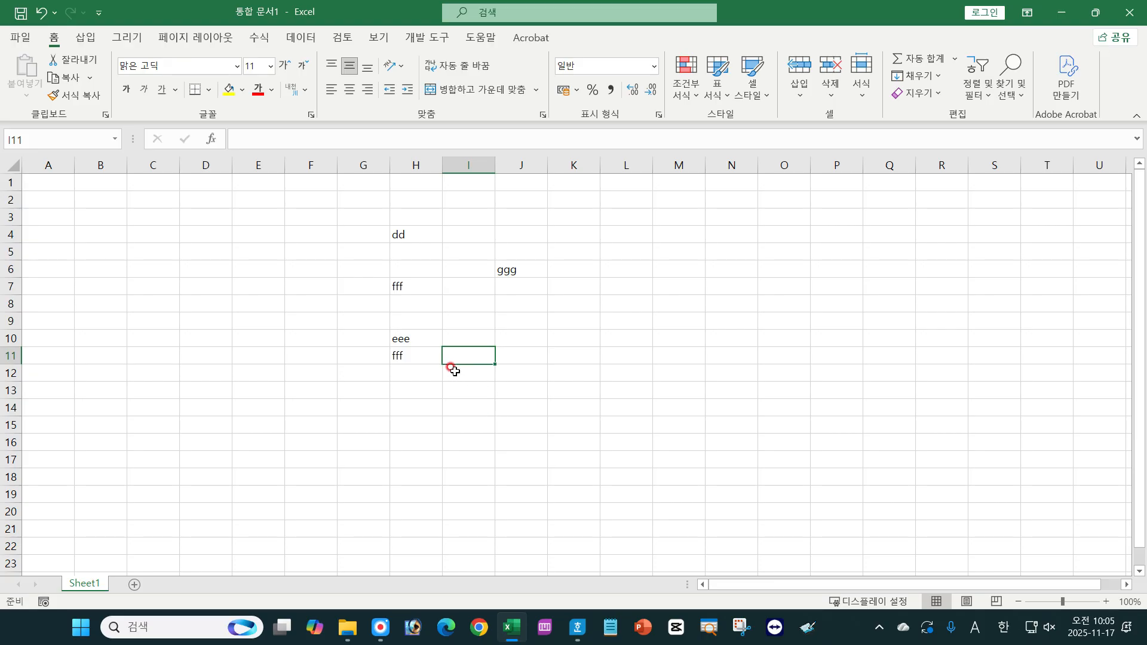
left_click(421, 371)
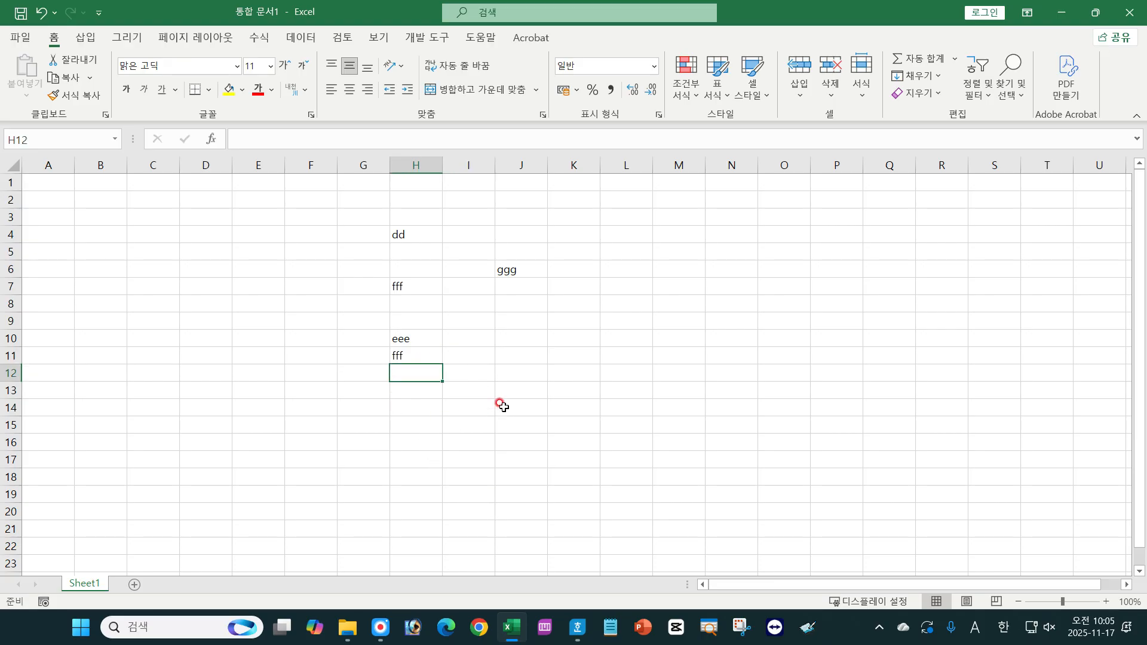
type("ddd")
key("Tab")
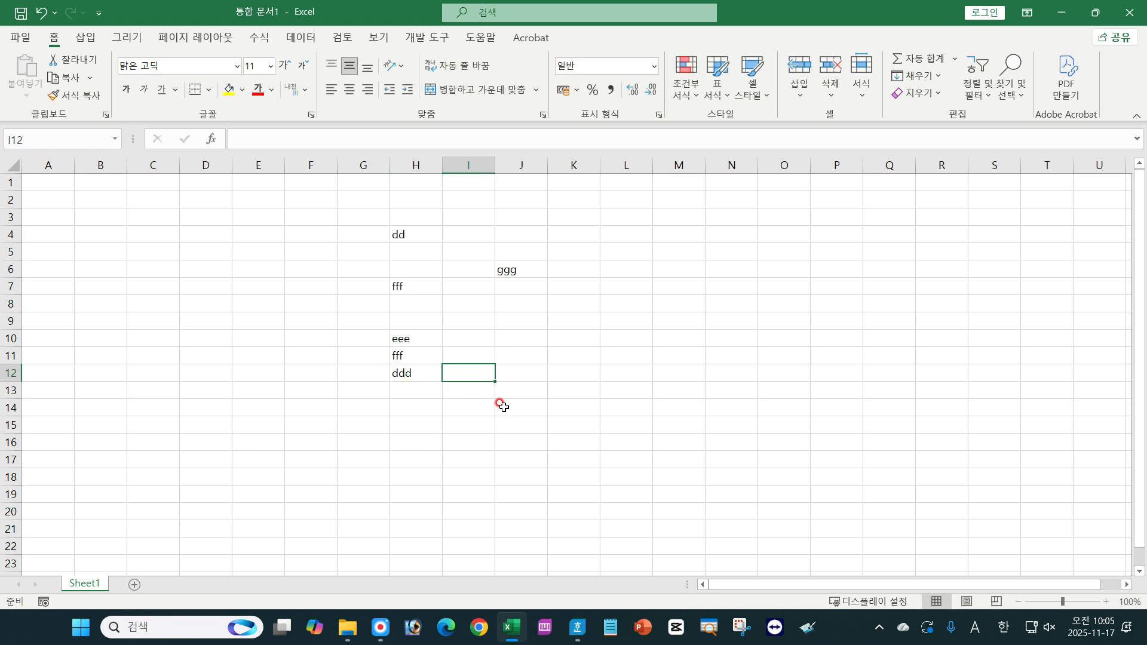
left_click(463, 426)
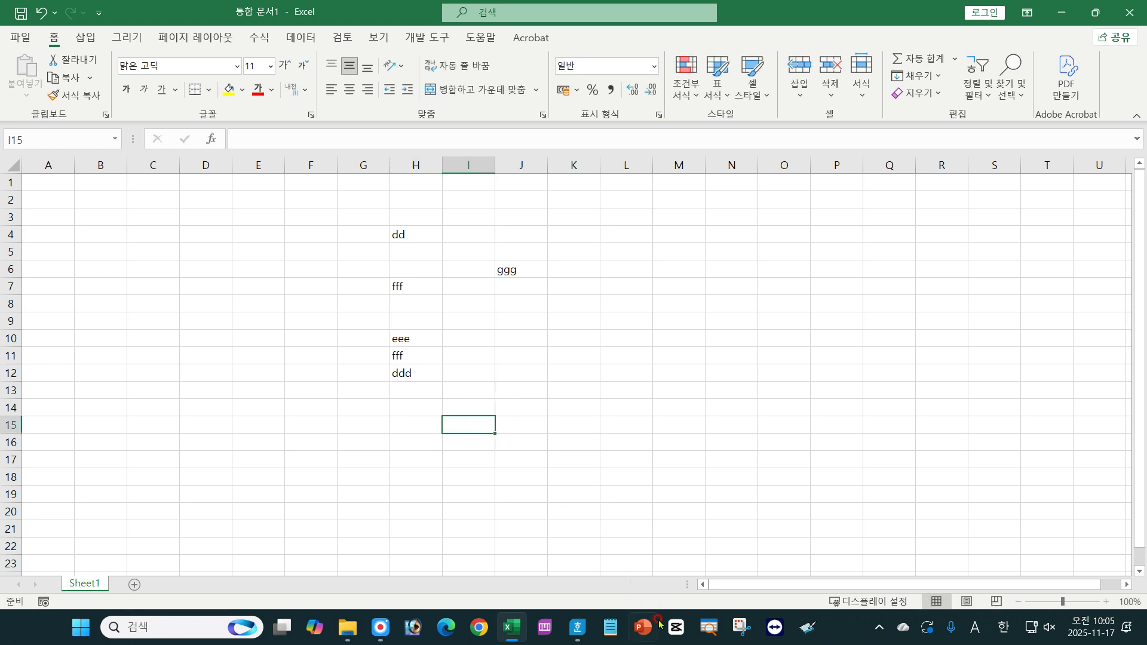
Step: Switch to the Hangul notes and highlight "<Shift>" in the 윗 행 rule and "다음 행" in the <Enter> rule
left_click(577, 627)
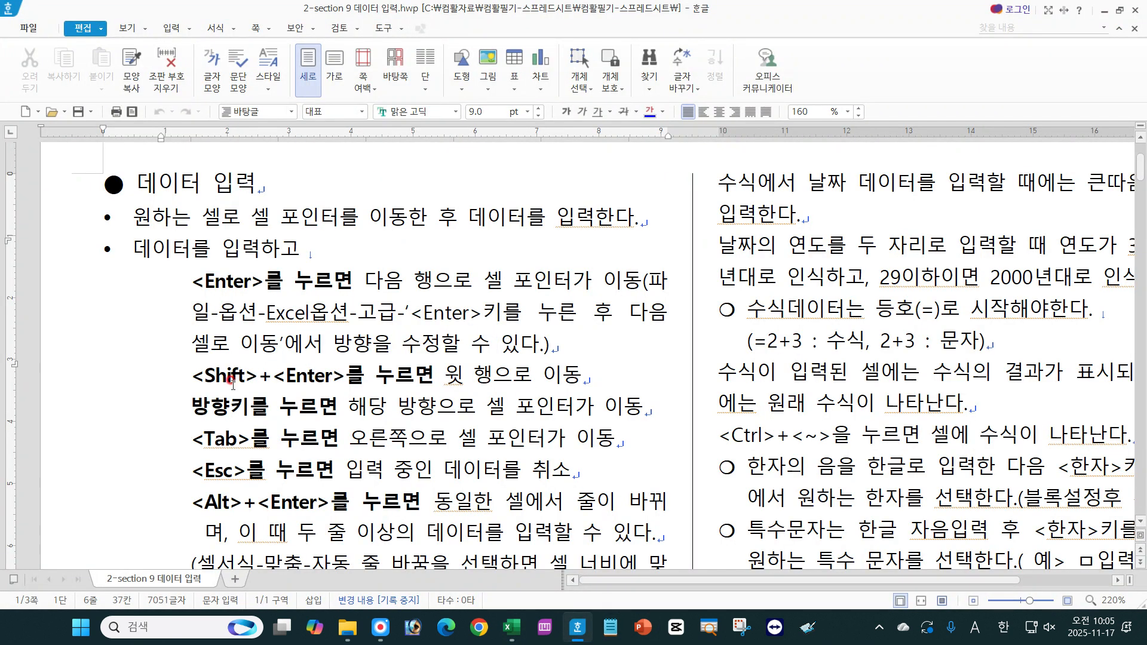
left_click_drag(191, 377, 260, 376)
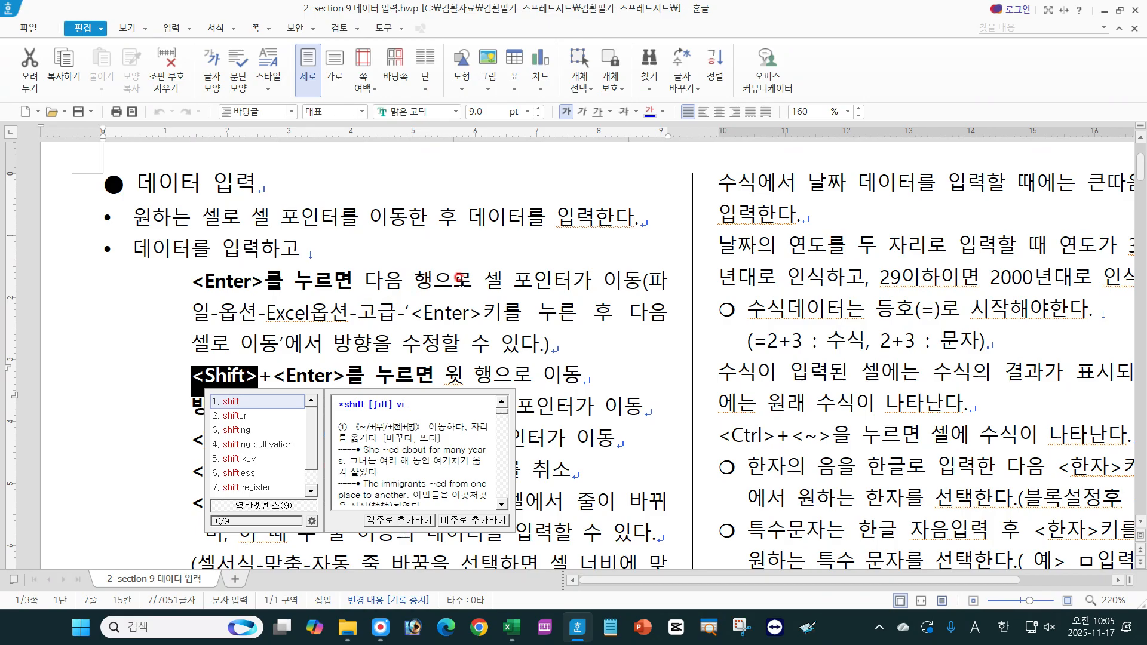
left_click(378, 278)
left_click_drag(378, 279, 432, 280)
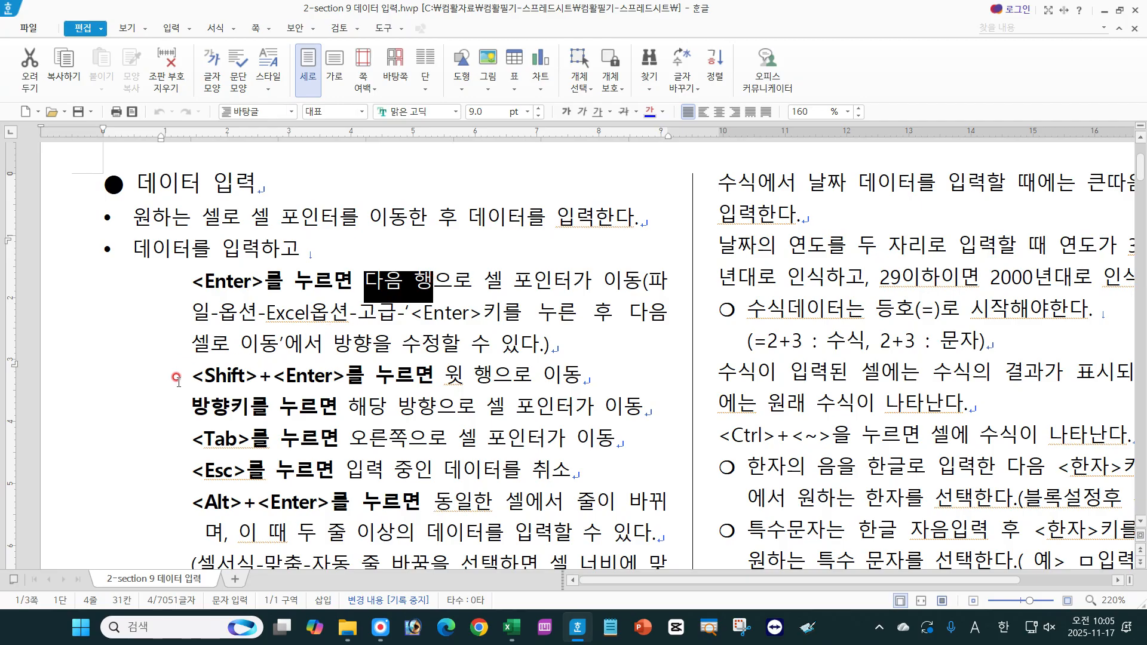
left_click_drag(177, 380, 260, 377)
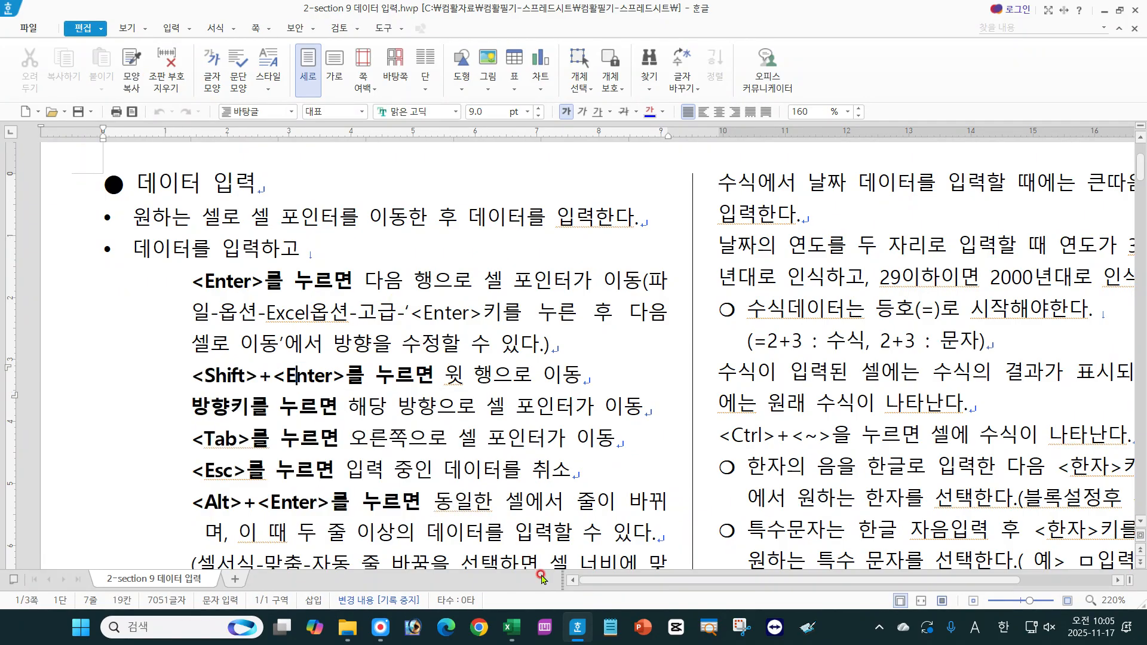
Step: Switch to the Excel workbook and enter "fff" in cell J10, committing it so the cell pointer moves up one row
left_click(511, 627)
left_click(500, 340)
type("f")
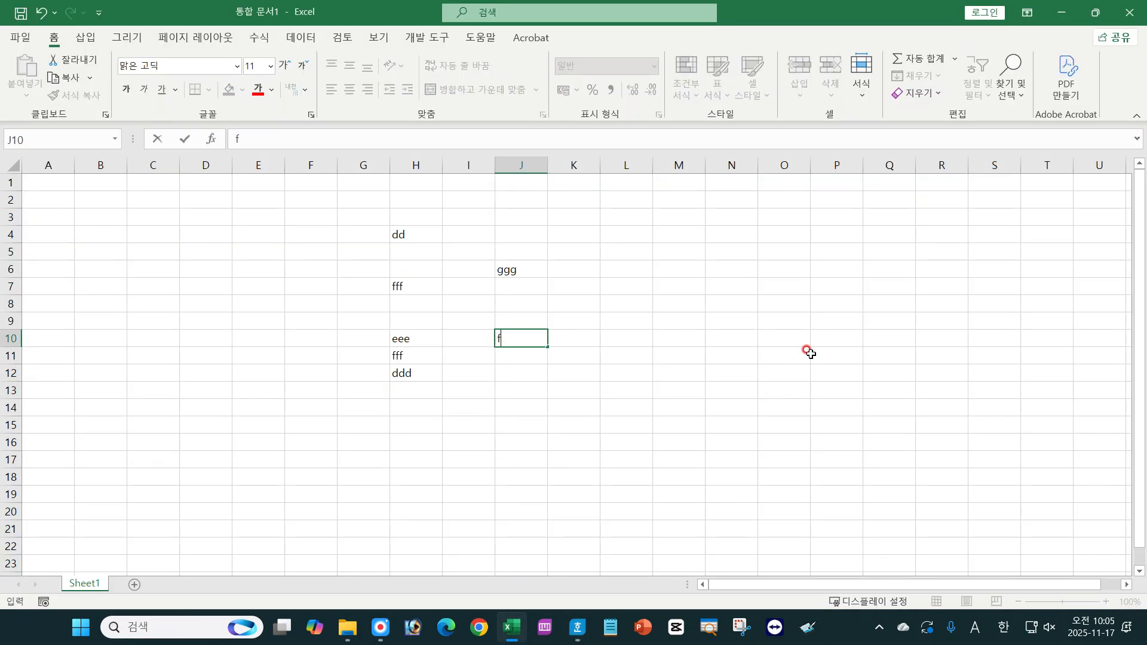
type("ff")
key("shift+Return")
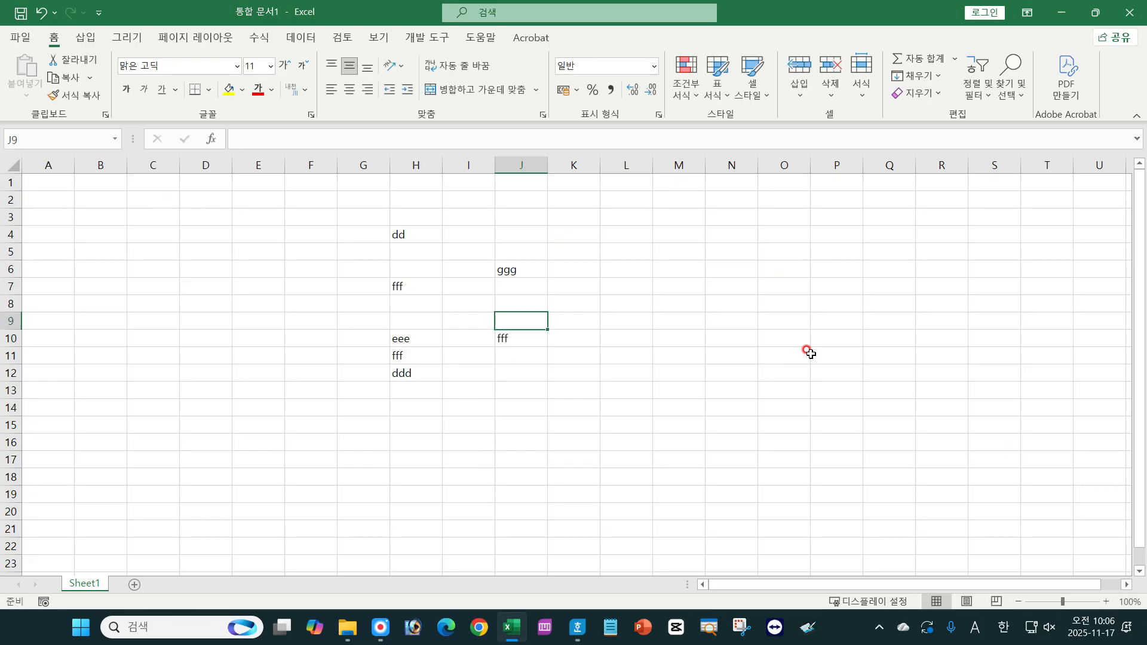
left_click(627, 457)
Step: Switch to the Hangul notes and highlight in turn the 방향키, <Tab> and <Esc> rules under 데이터 입력
left_click(577, 627)
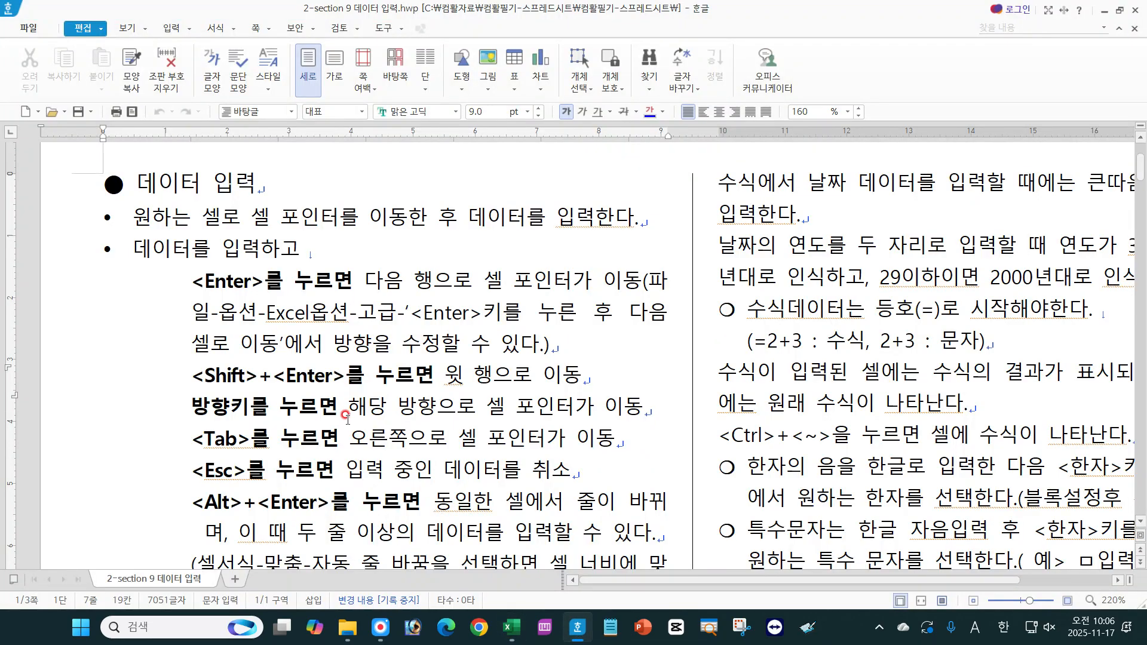
left_click_drag(189, 398, 638, 409)
left_click(617, 406)
left_click_drag(208, 439, 635, 442)
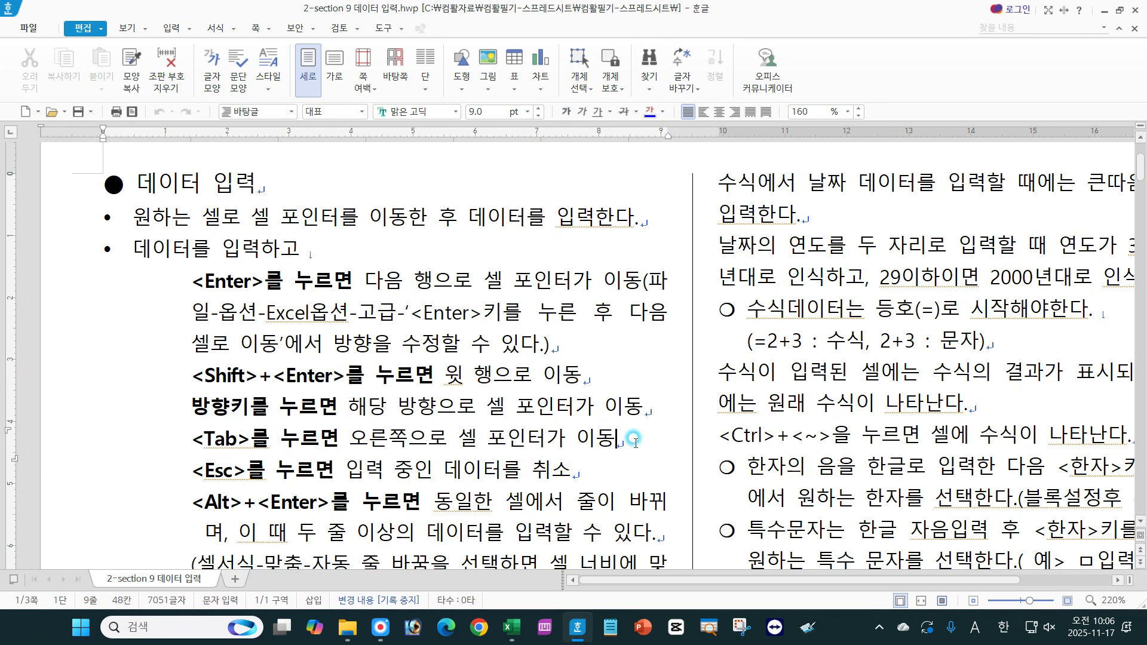
left_click(635, 442)
left_click(189, 475)
left_click_drag(186, 472, 568, 470)
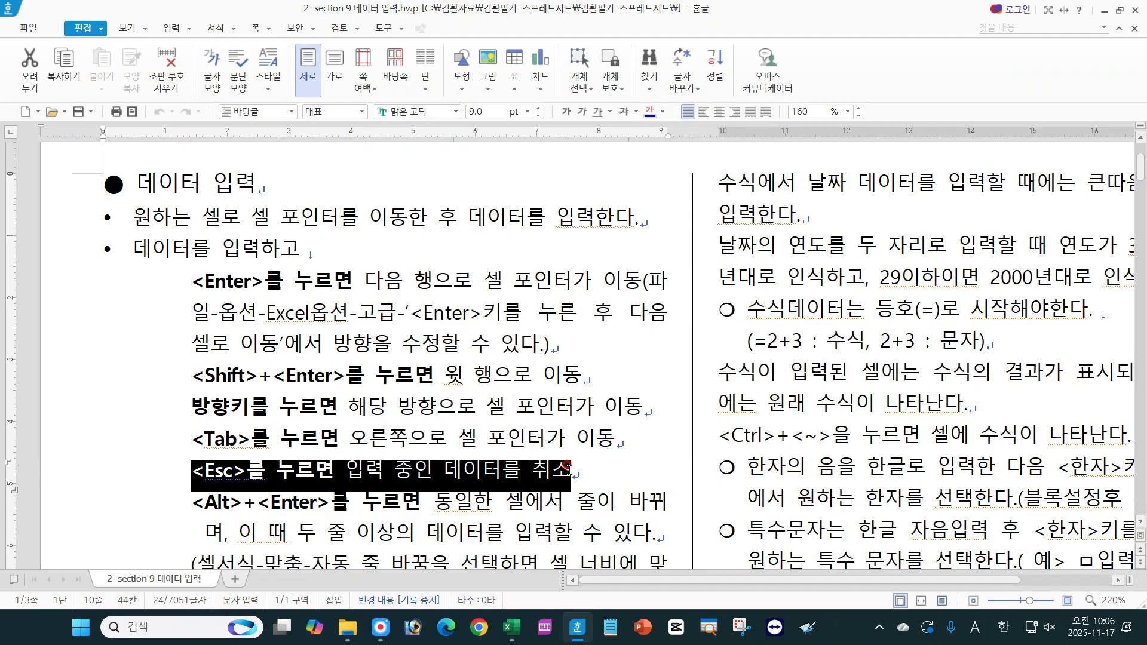
left_click(294, 466)
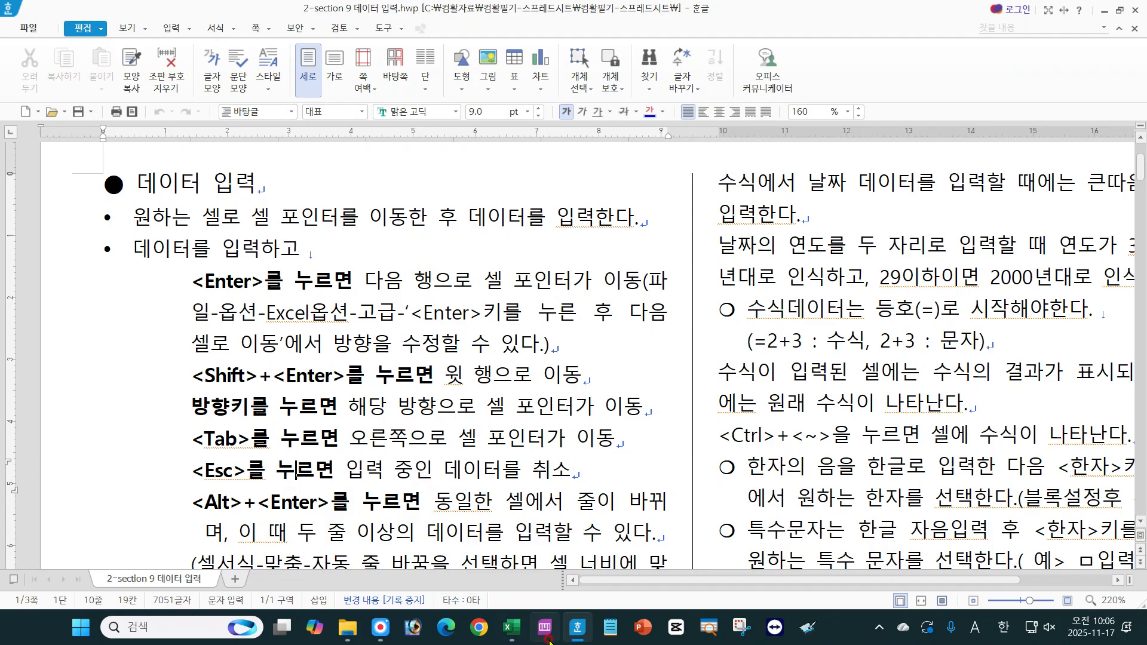
Step: Switch to the Excel workbook, start entering "ffff" in cell I12 and cancel the entry before committing it
left_click(512, 639)
left_click(469, 372)
type("ffff")
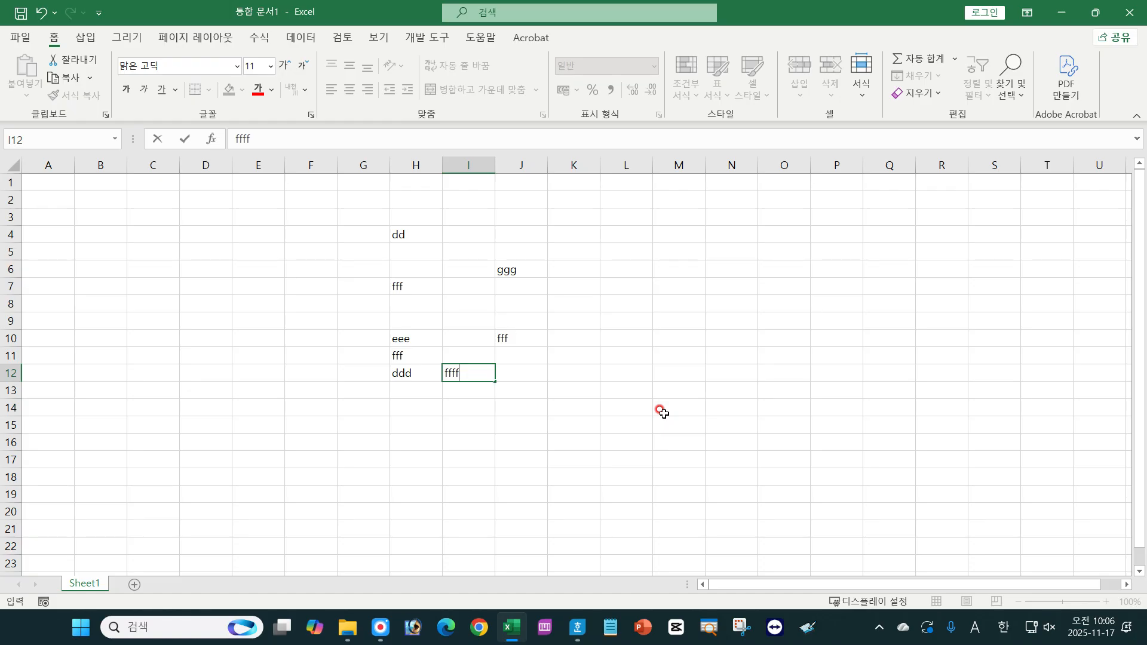
key("Escape")
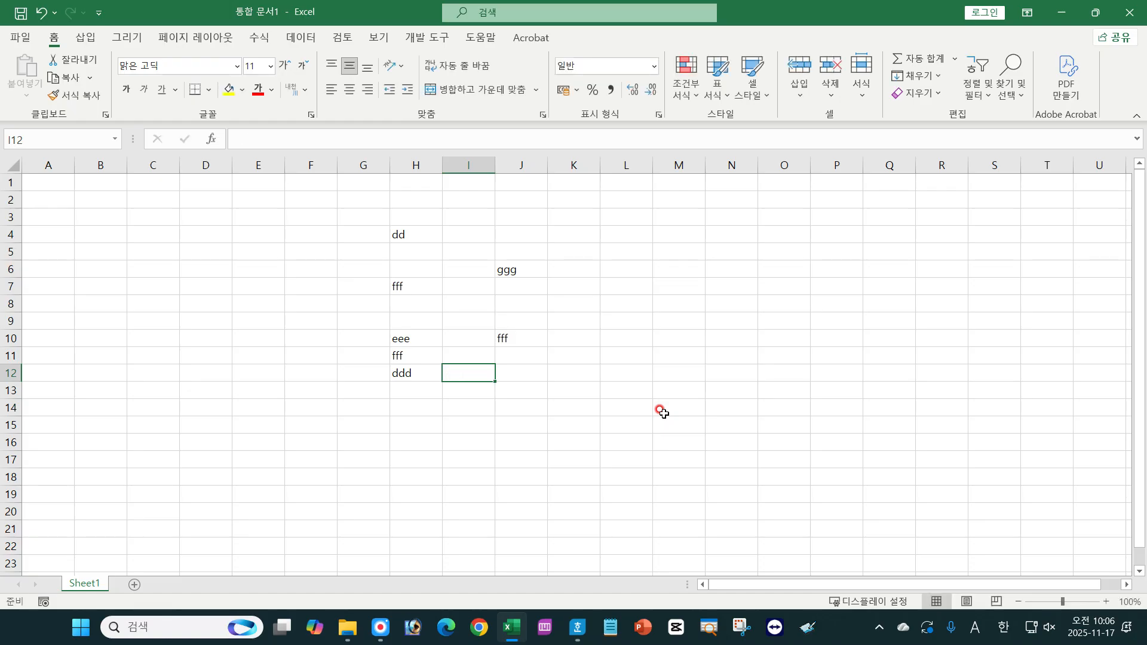
Step: Switch to the Hangul notes and highlight "<Alt>+<Enter>" and "동일한 셀" in the rule on line breaks within a cell
left_click(579, 639)
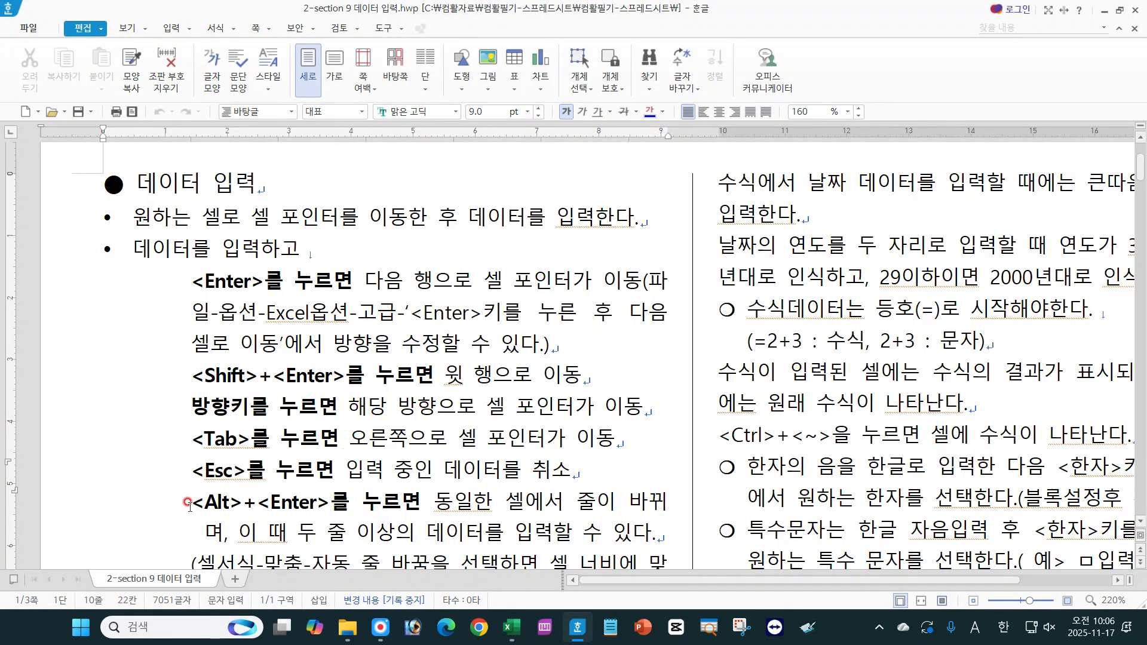
left_click_drag(188, 506, 330, 503)
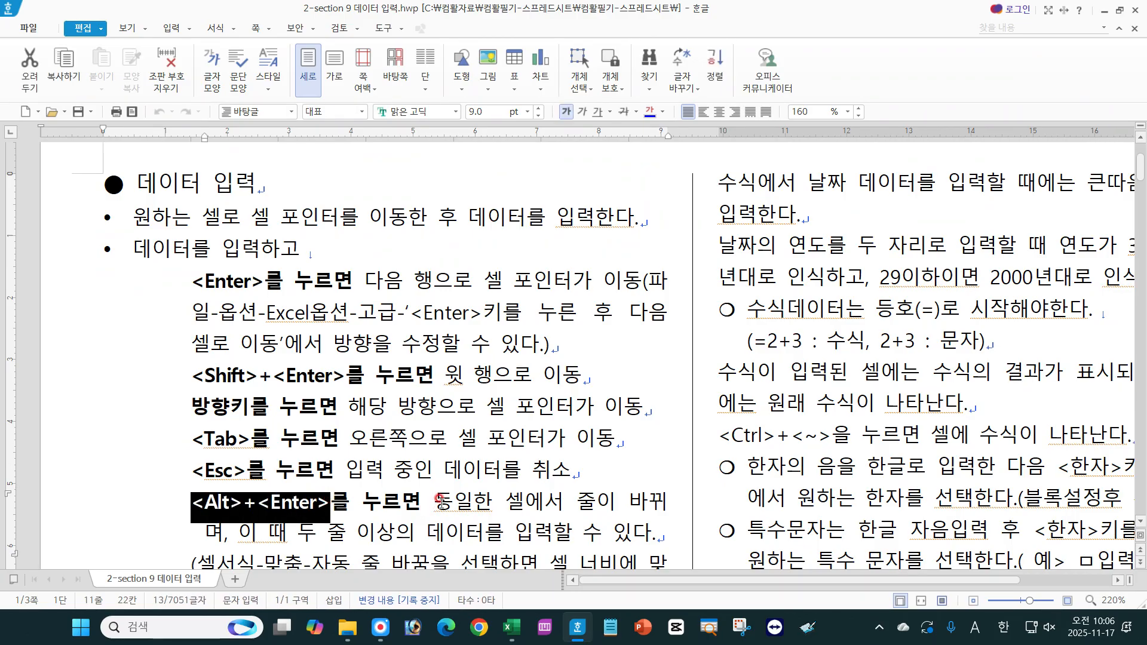
left_click_drag(433, 500, 515, 499)
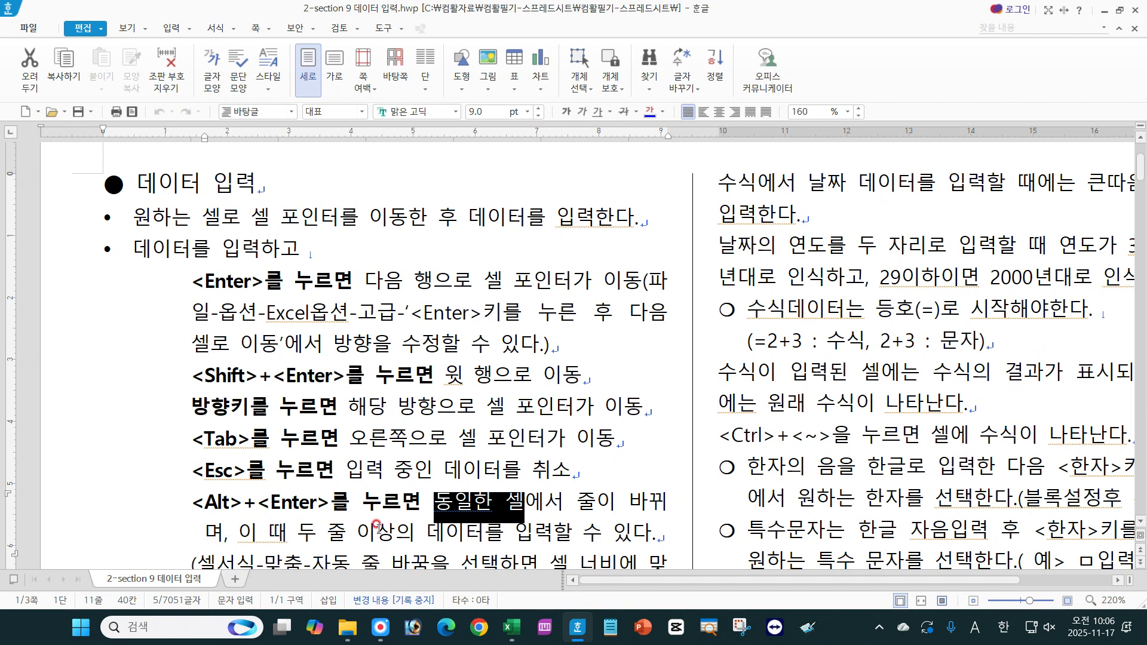
scroll(658, 538, "down", 1)
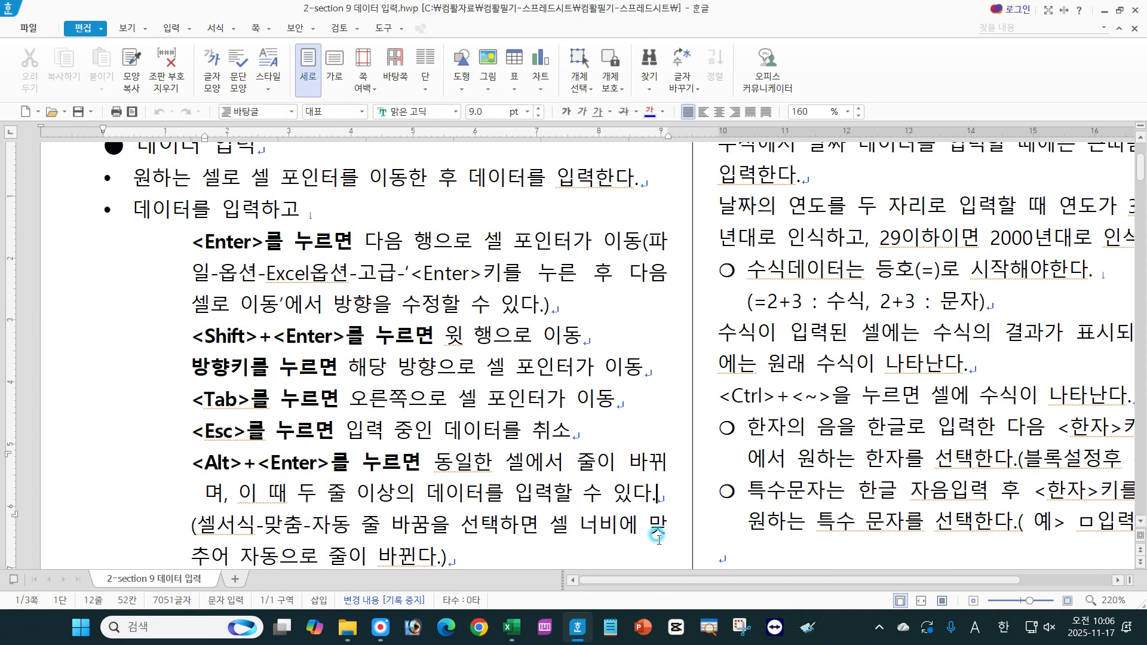
Step: Switch to the Excel workbook, enter "ddd", "aaa" and "bbb" on three separate lines within cell L9, and reselect that cell
left_click(511, 628)
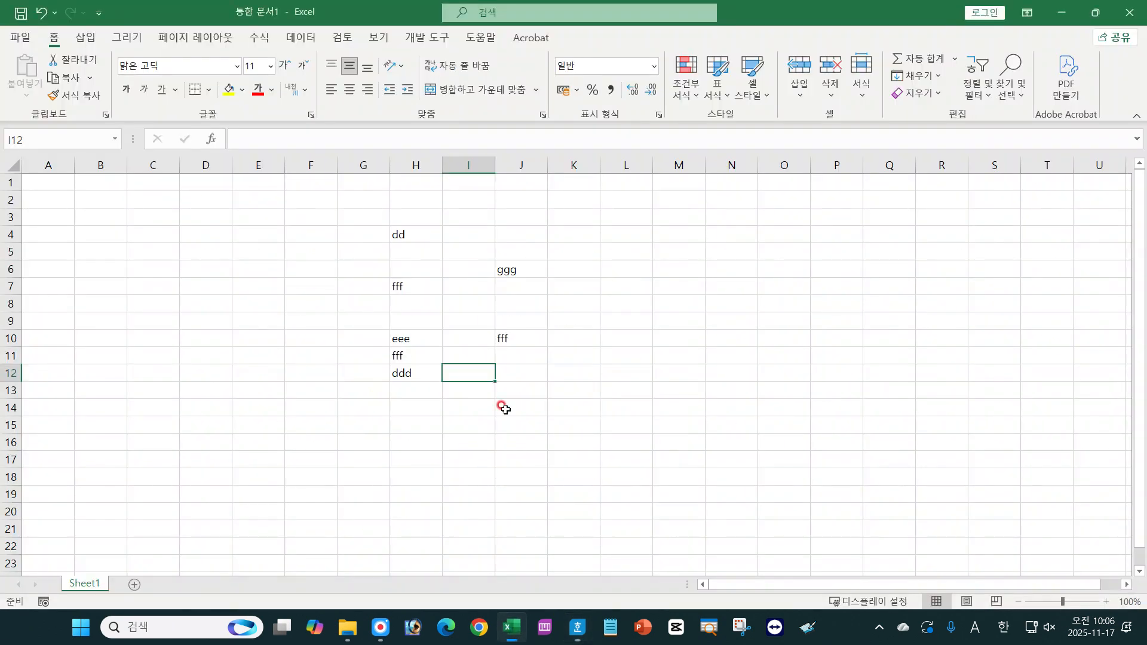
left_click(605, 319)
type("dd")
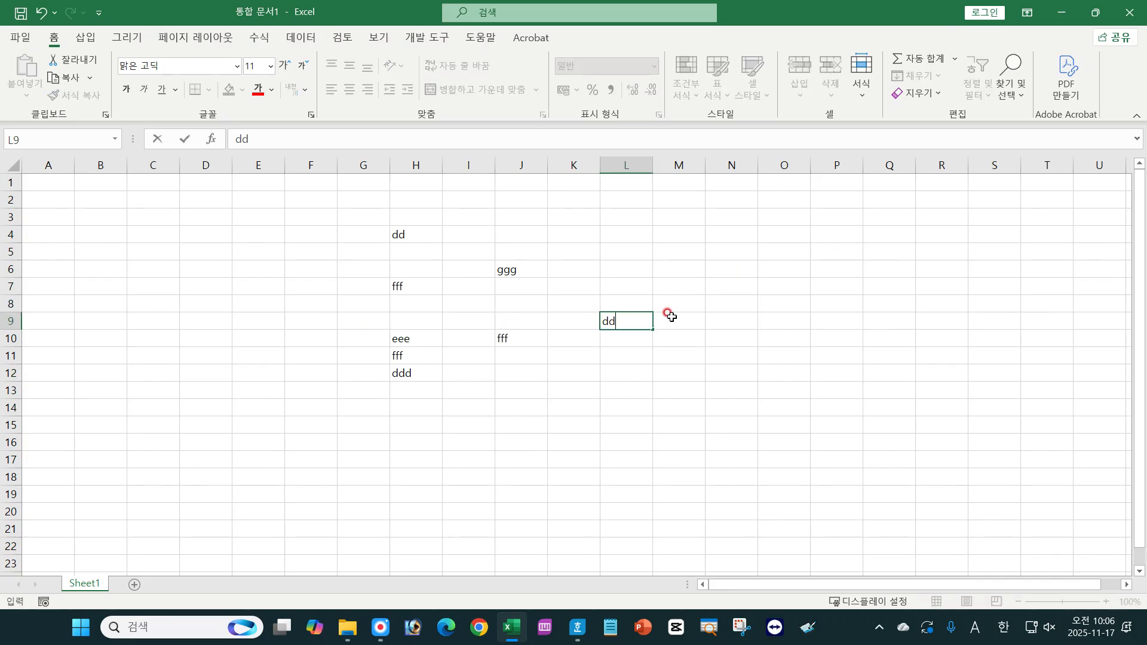
type("d")
key("alt+Return")
key("Return")
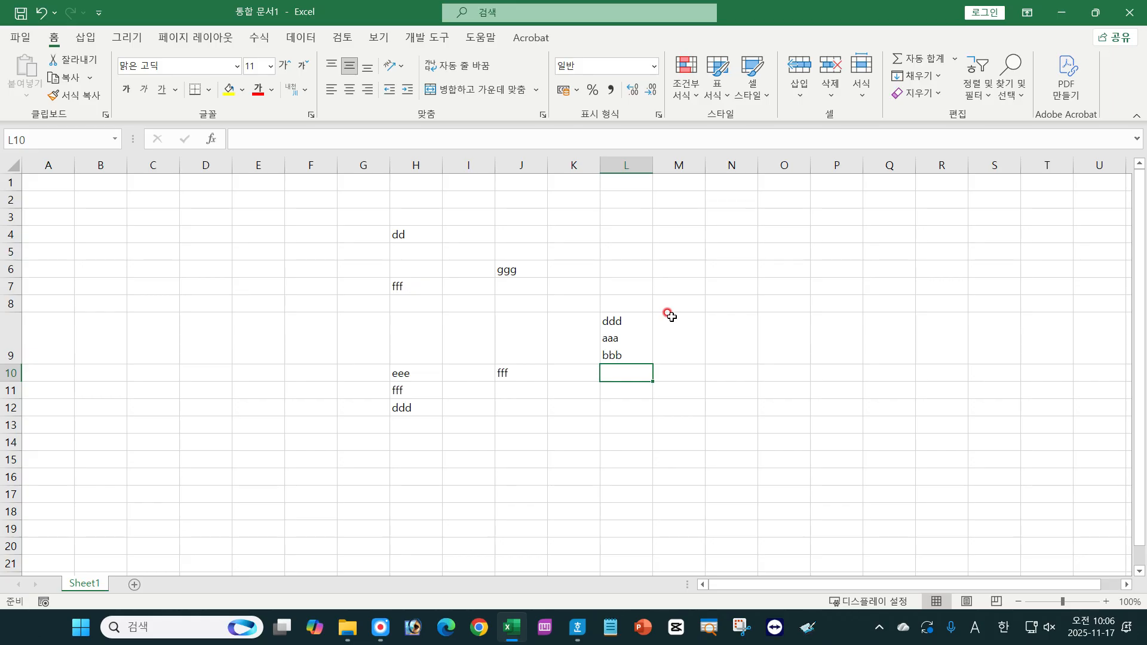
left_click(624, 333)
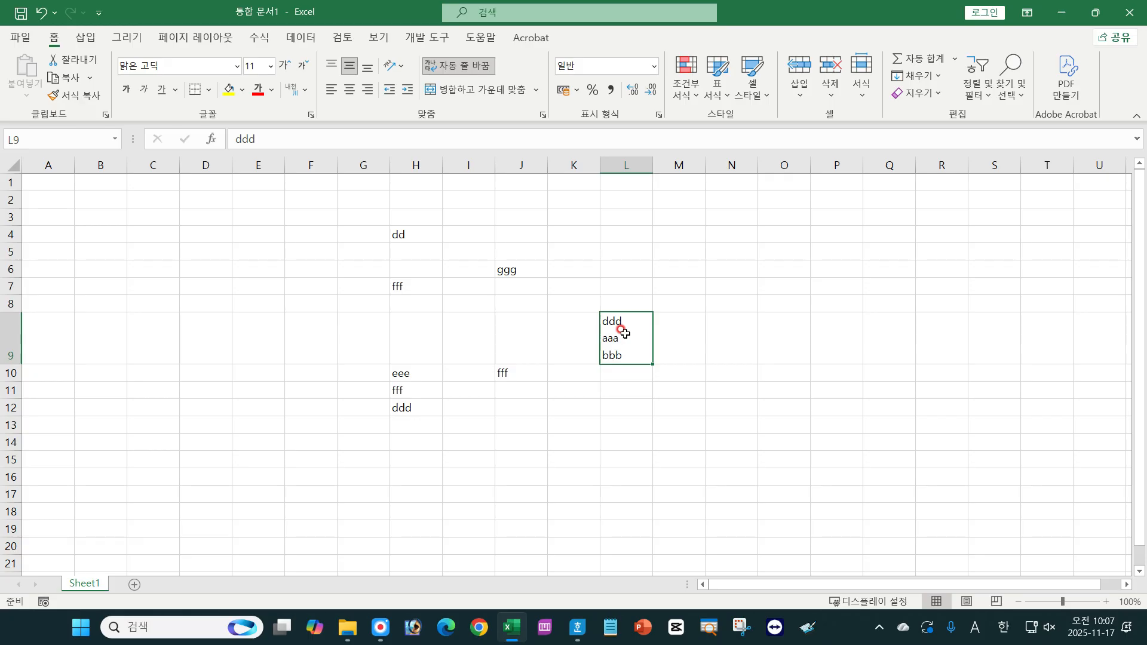
Step: Return to the Hangul notes and review the rule on entering two or more lines in one cell
left_click(572, 628)
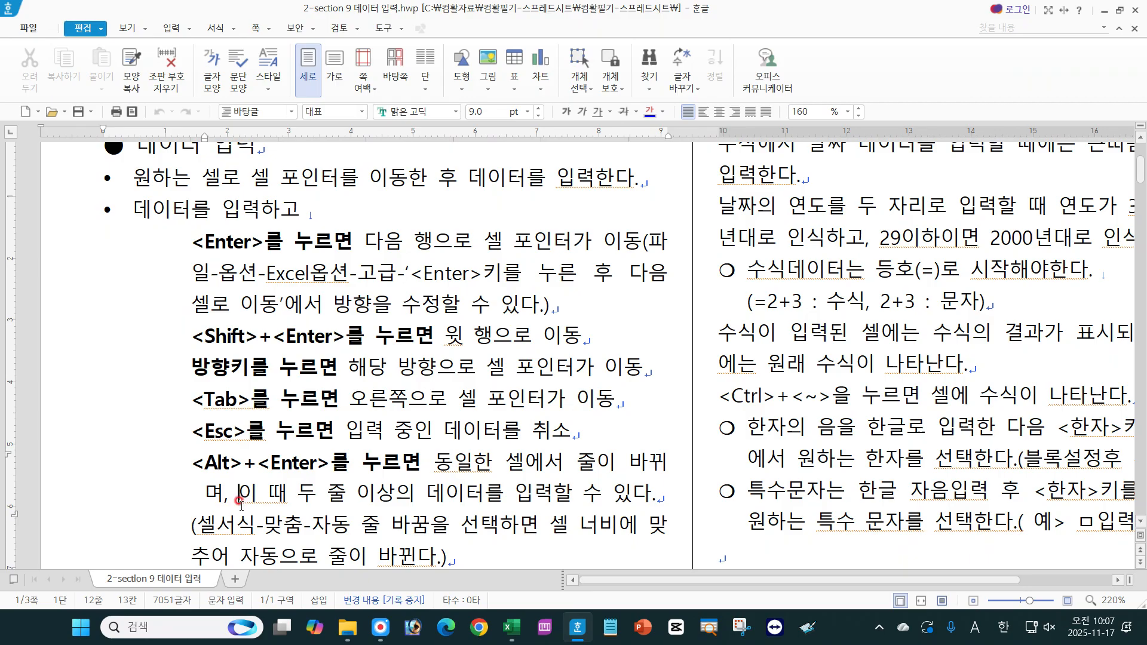
left_click(283, 486)
left_click(1032, 539)
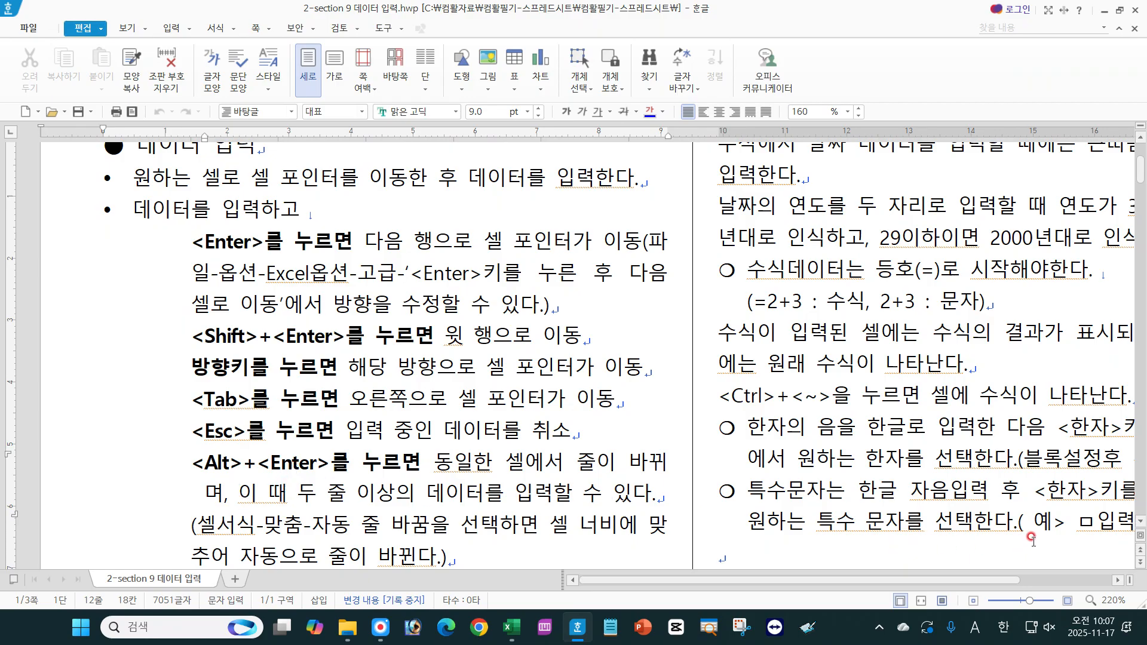
Step: In the Hangul notes, highlight "<Alt>+<Enter>" and "-자동 줄 바꿈" while reviewing the rules on line breaks within a cell
left_click(1141, 521)
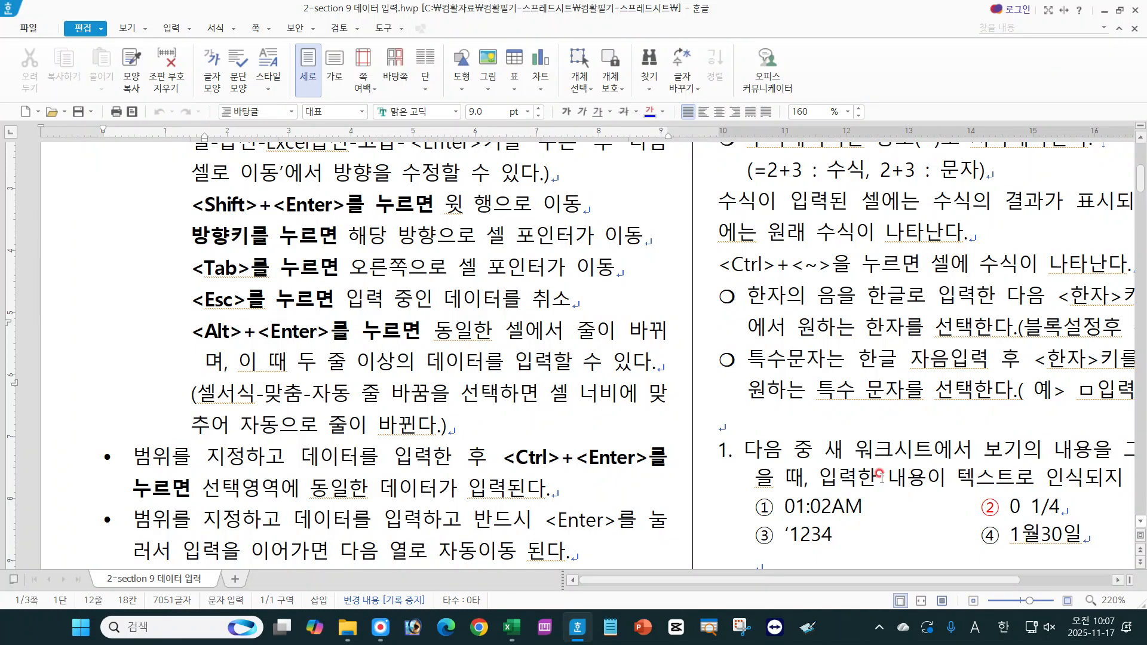
left_click_drag(186, 329, 323, 327)
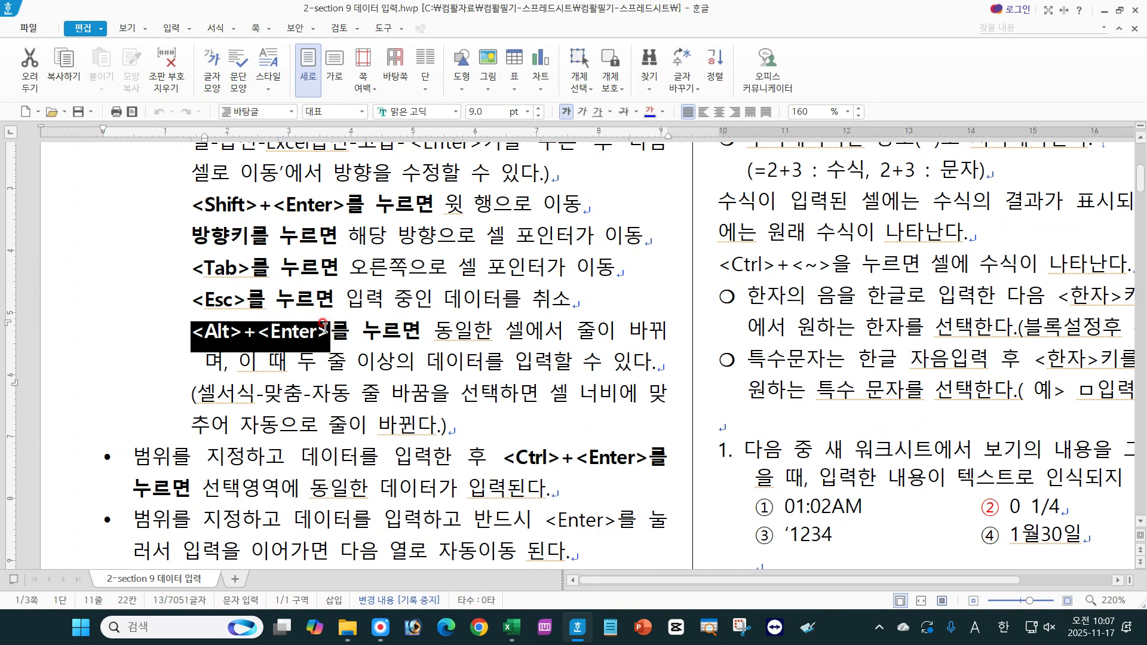
left_click(323, 327)
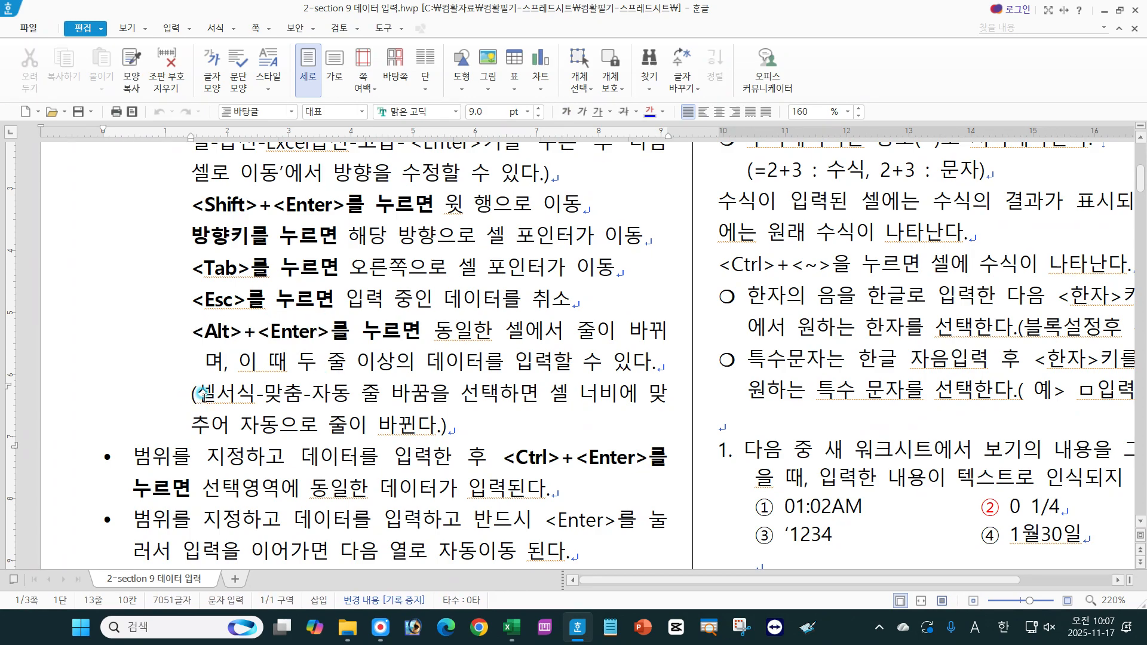
left_click_drag(197, 393, 421, 389)
key("F12")
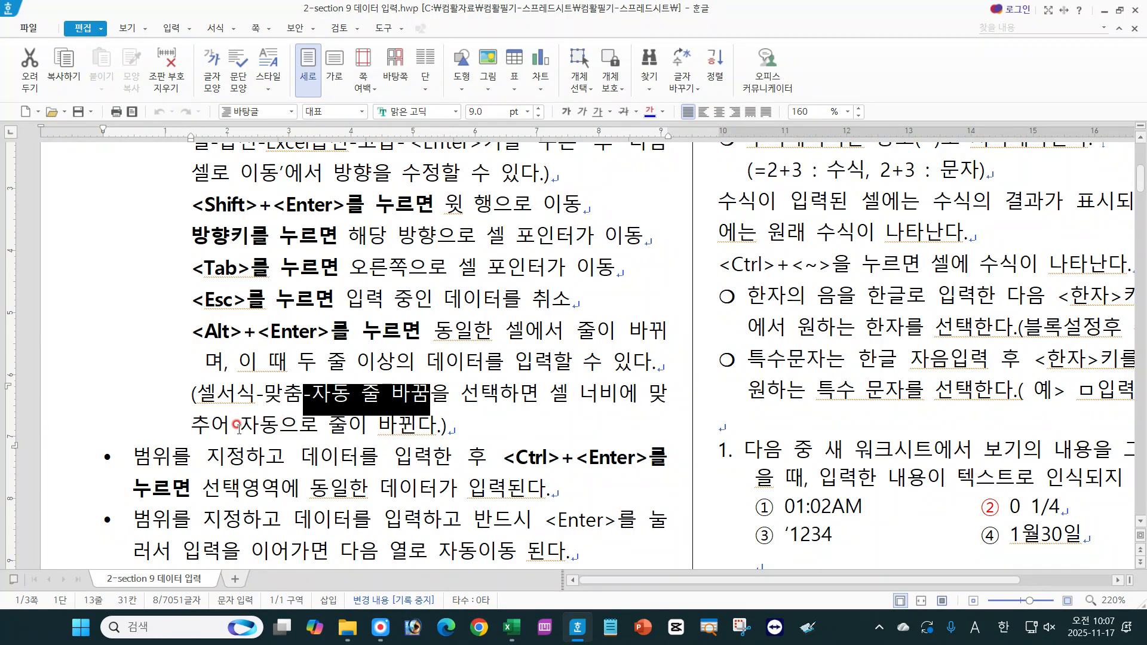
left_click(423, 427)
Step: Switch to the Excel workbook and enter a long unbroken run of the letter "s", wider than the column, in cell L12
left_click(511, 627)
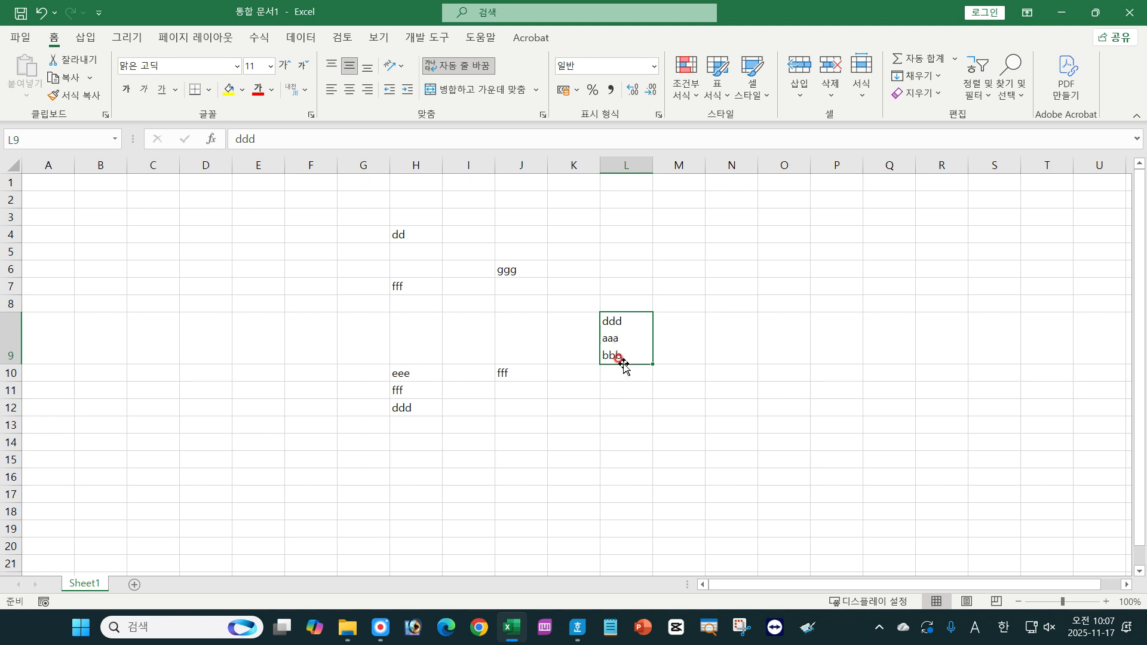
left_click(612, 406)
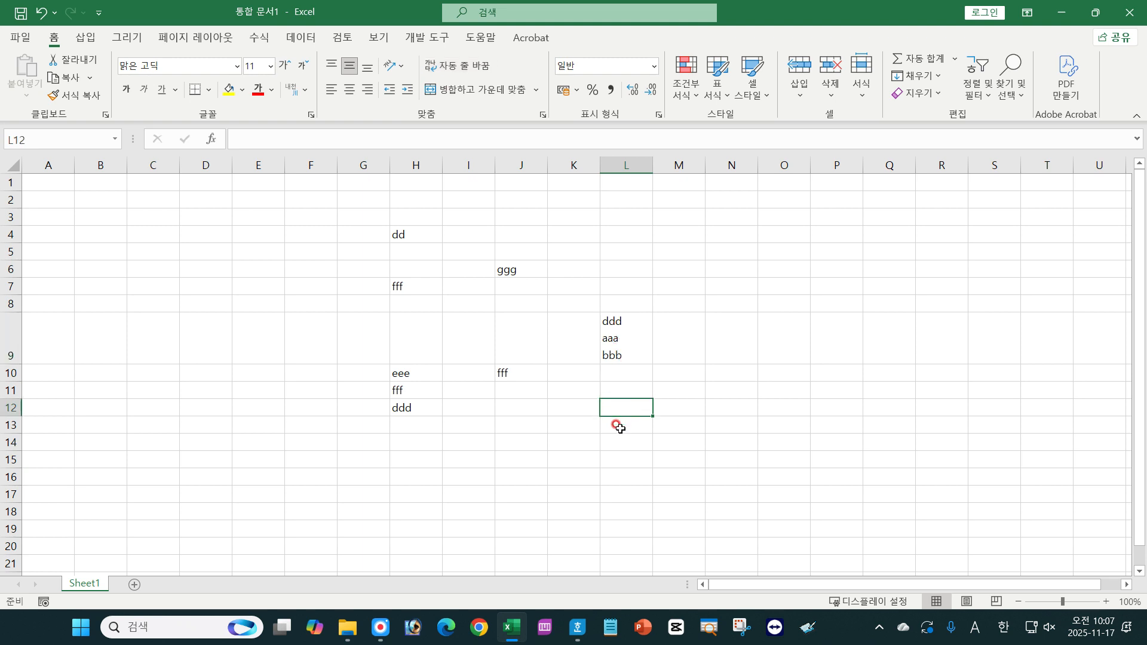
type("sssssssss")
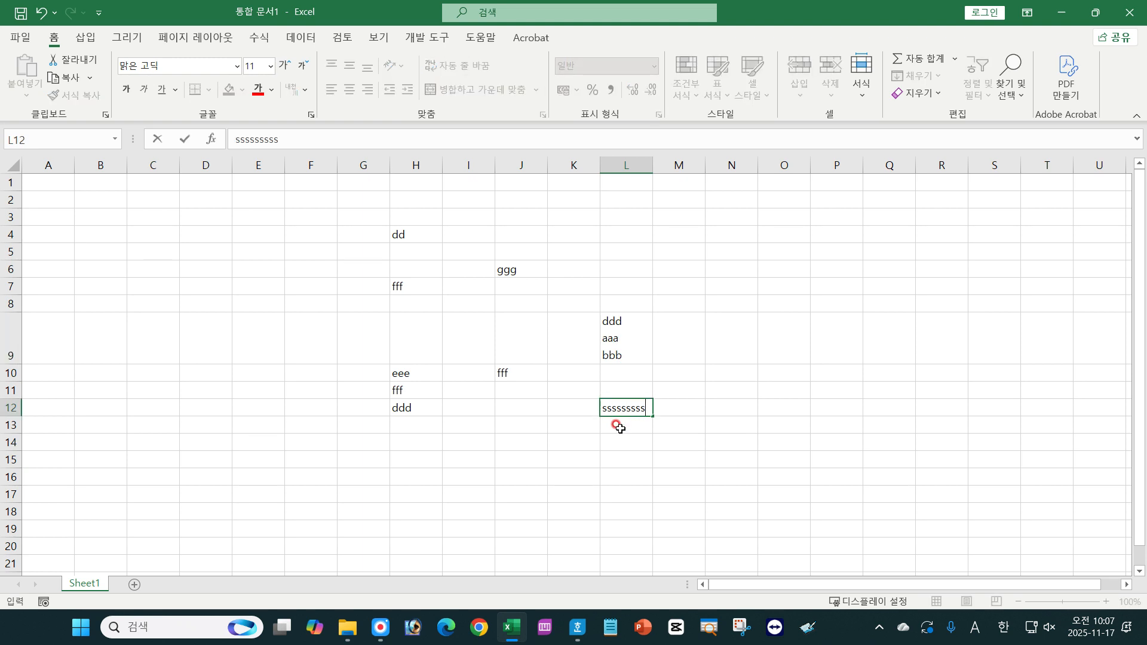
type("ssssssss")
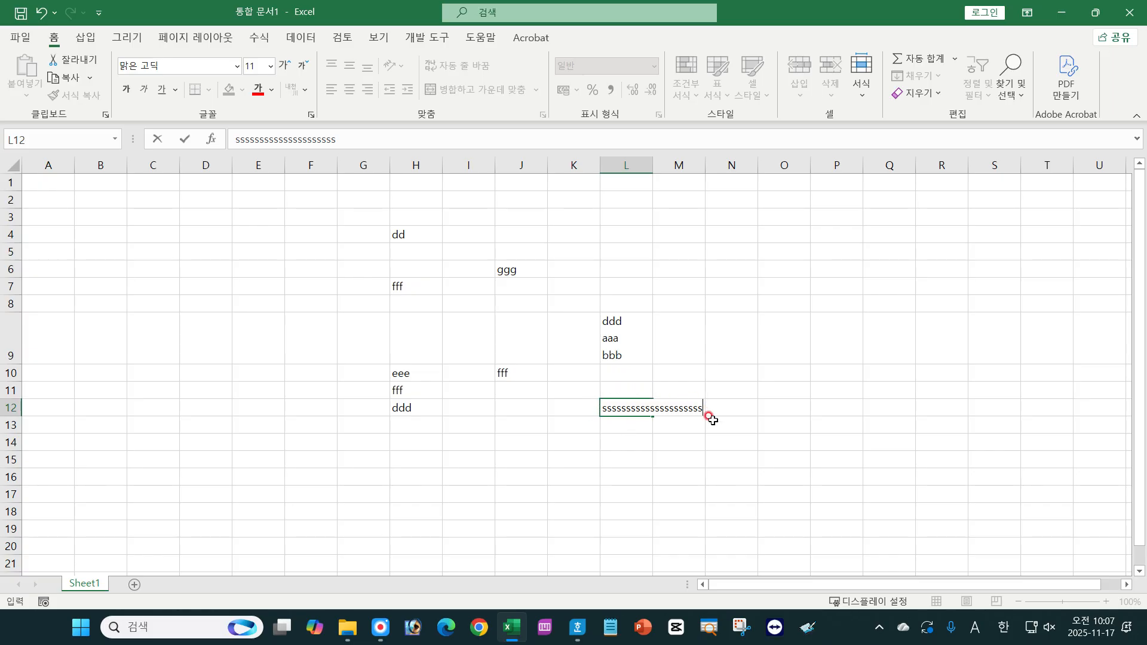
key("Return")
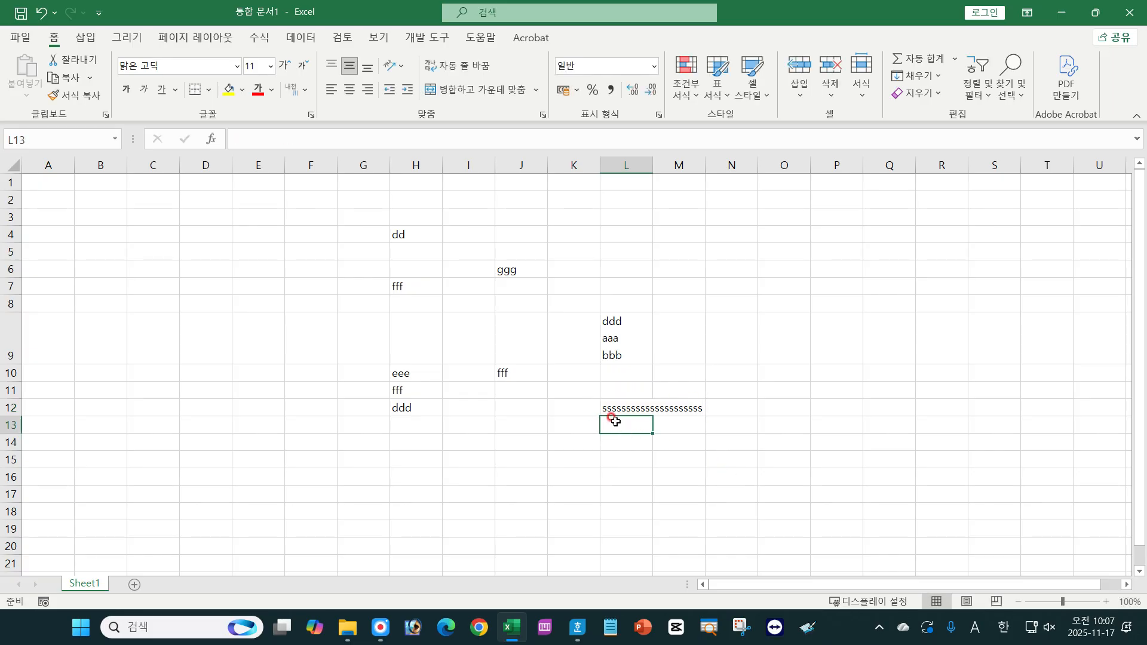
Step: Enter "gg" in cell M12, over the overflow of the long text in L12
left_click(688, 409)
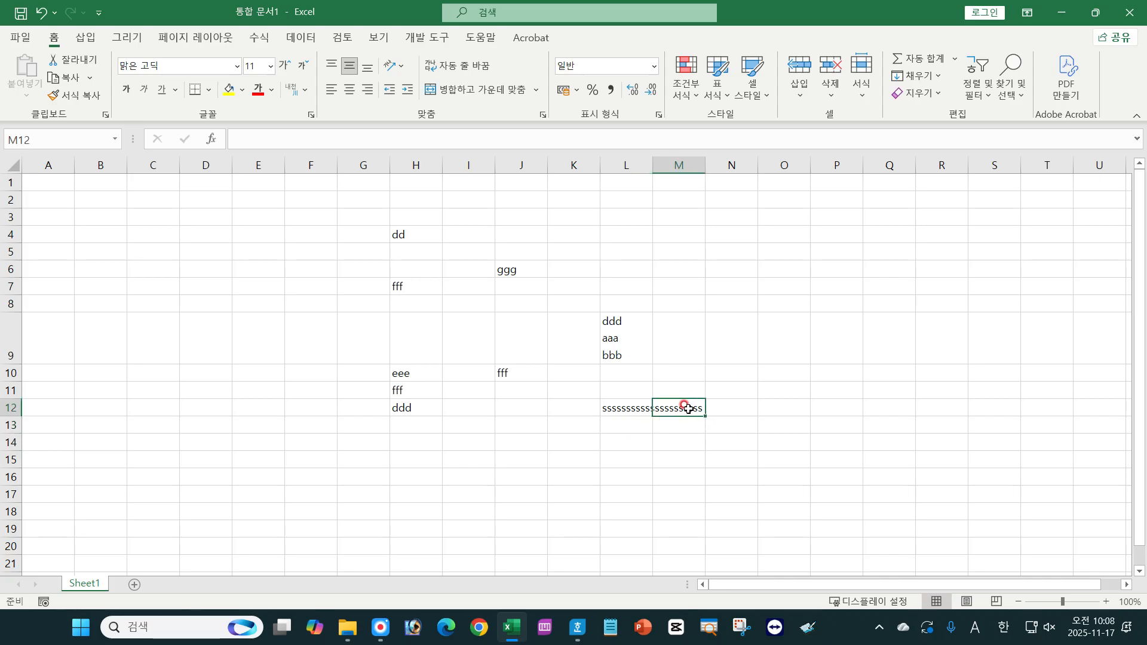
type("g")
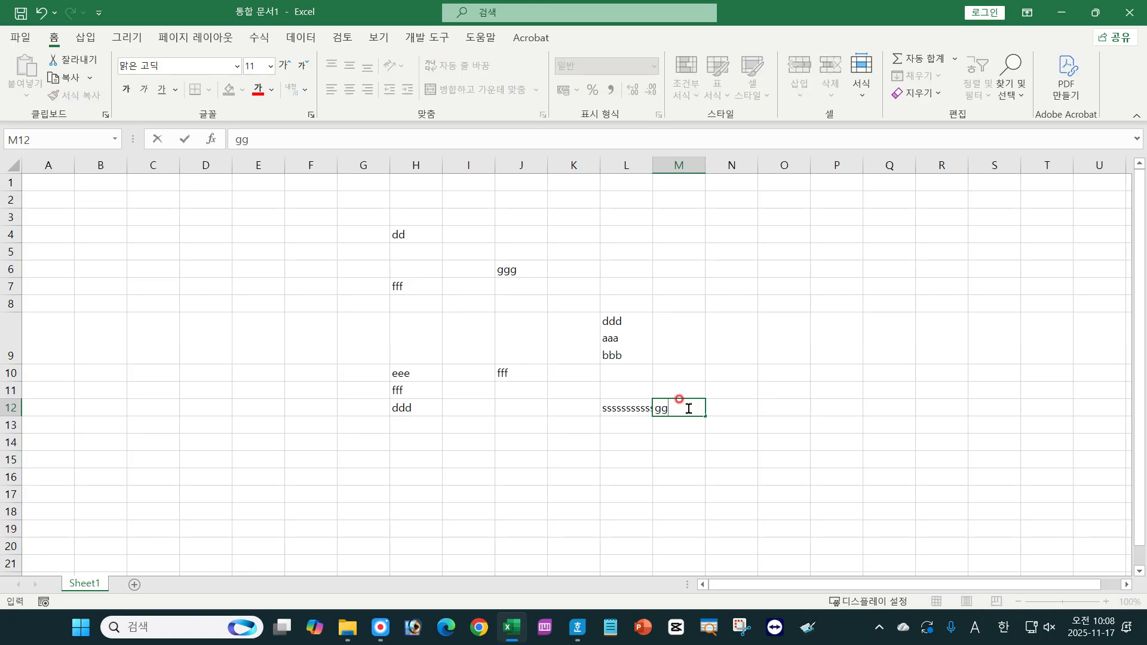
type("g")
key("Return")
Step: Turn on automatic text wrapping (자동 줄 바꿈) for cell L12 and test it by widening and narrowing column L
left_click(626, 408)
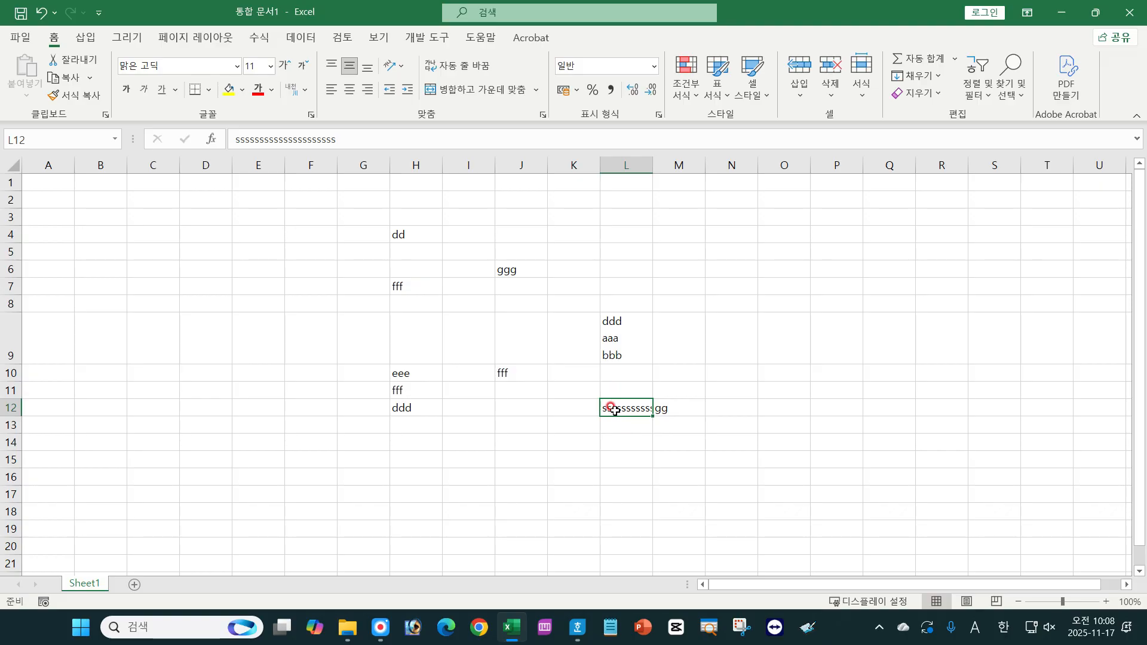
key("ctrl+1")
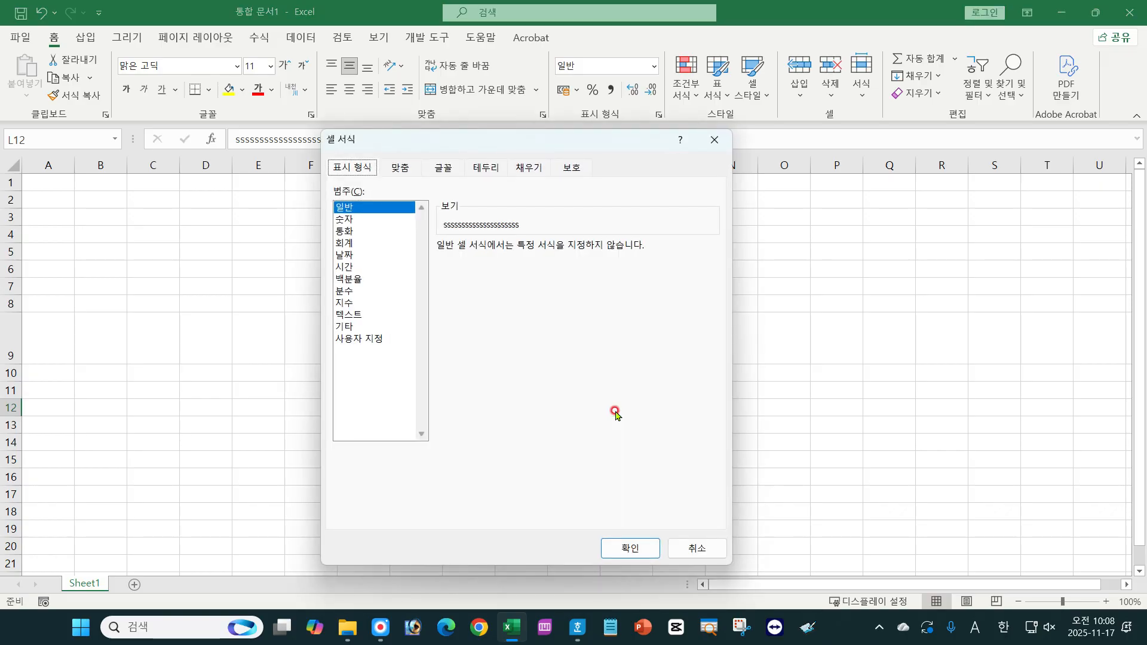
left_click(405, 171)
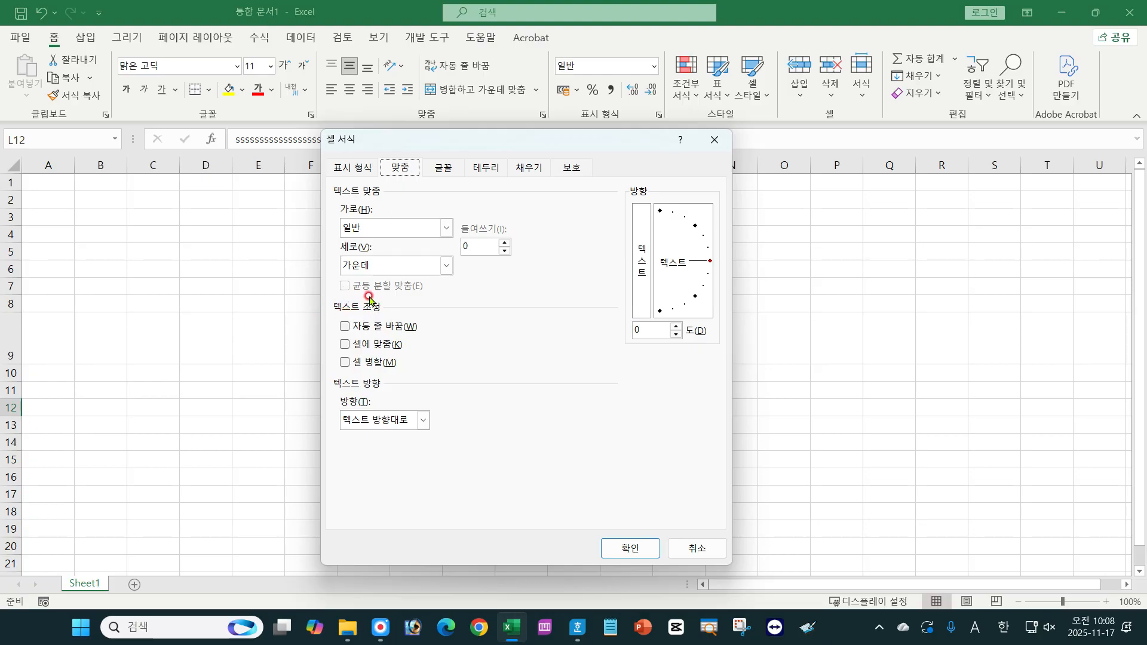
left_click(344, 327)
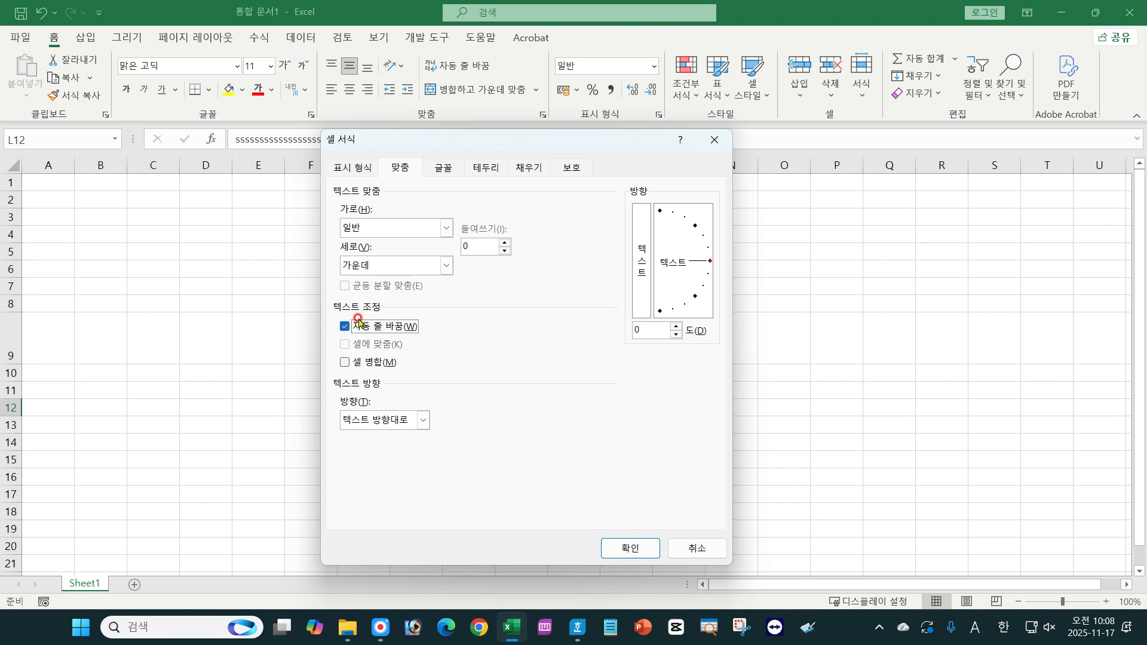
left_click(624, 552)
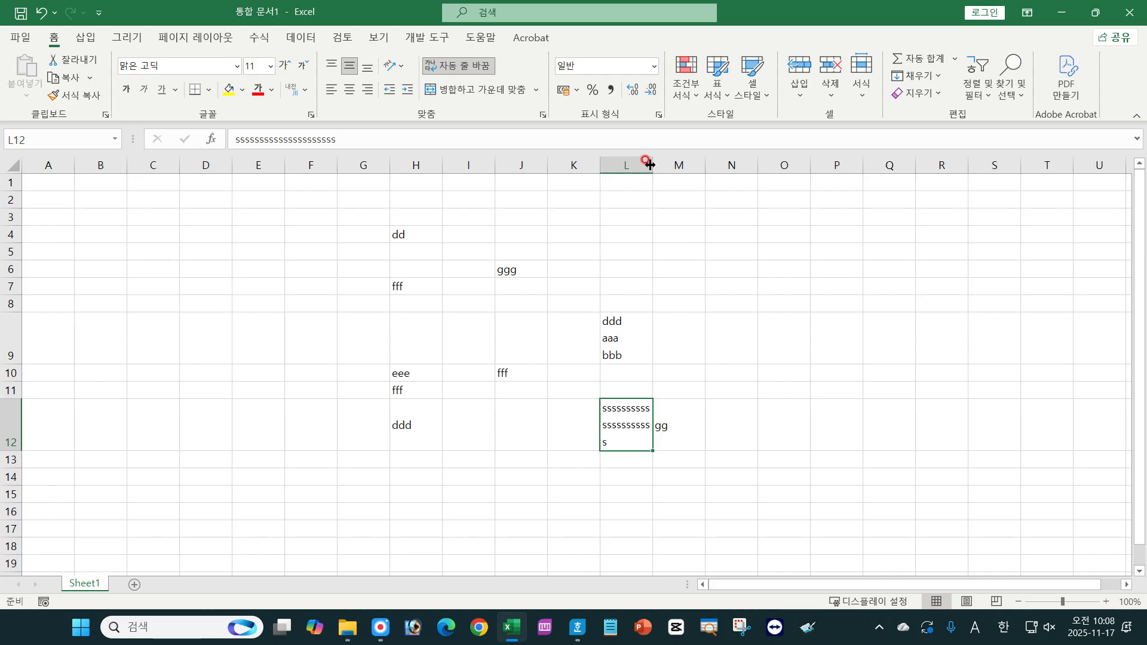
left_click_drag(653, 166, 693, 165)
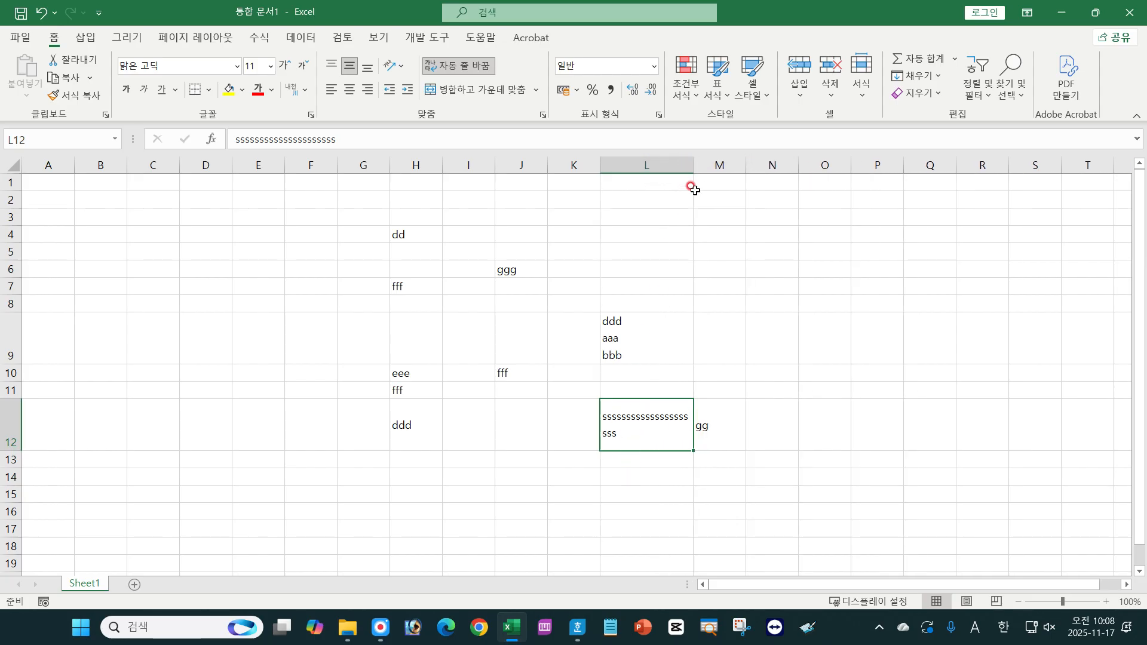
left_click_drag(694, 172, 638, 170)
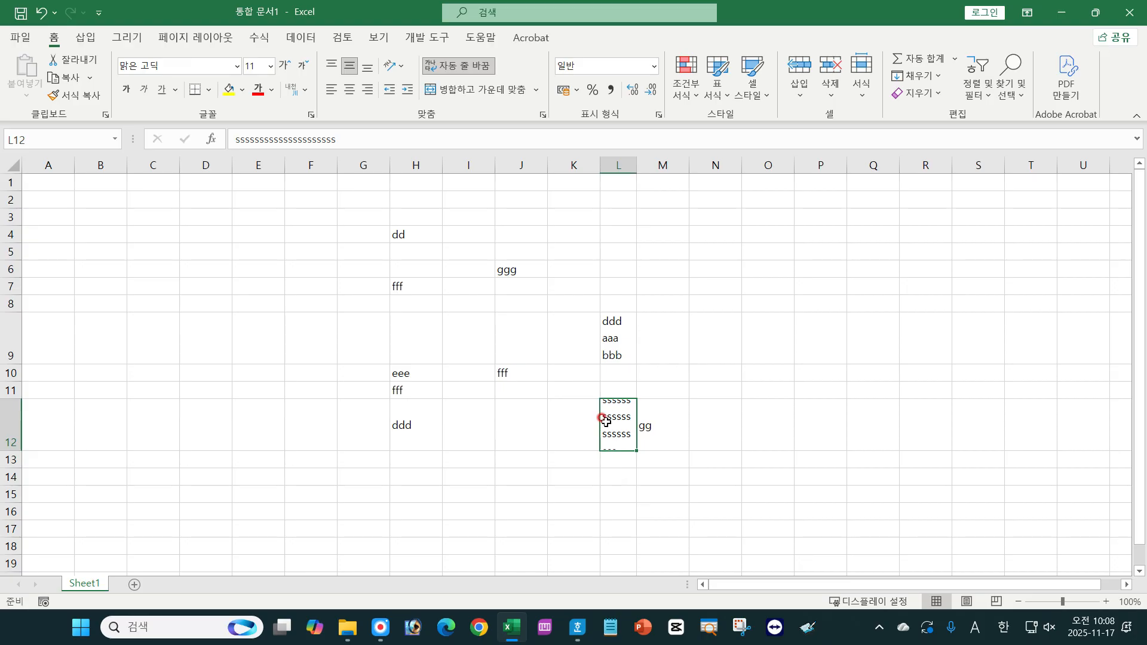
Step: Turn off automatic text wrapping (자동 줄 바꿈) for cell L12 and widen column L
key("ctrl+1")
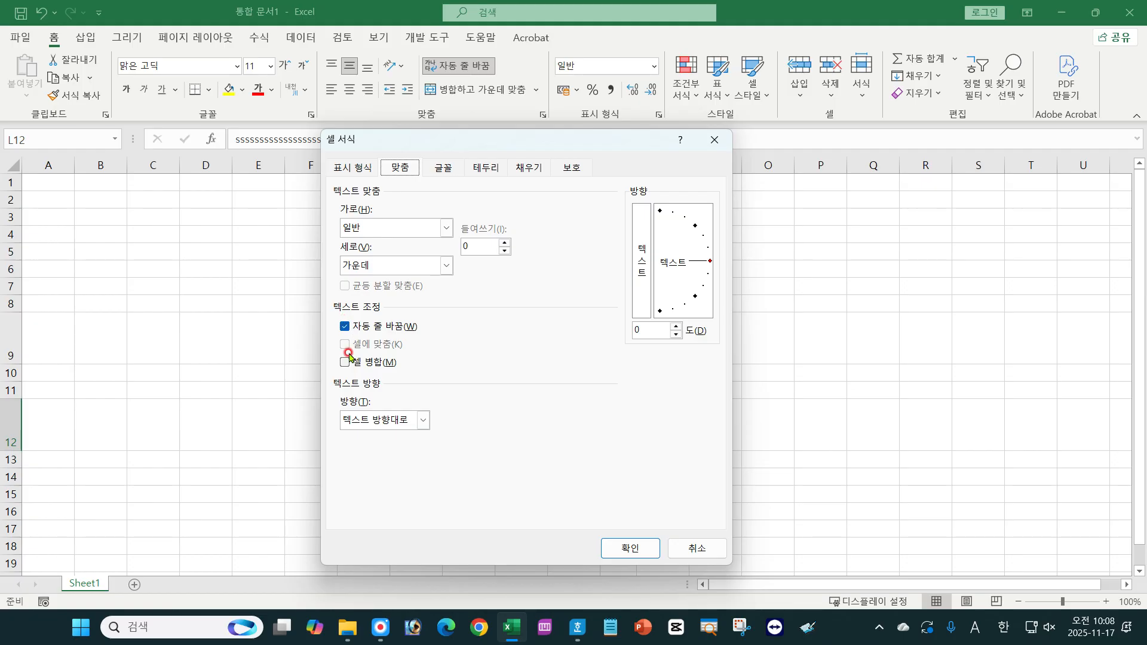
left_click(345, 326)
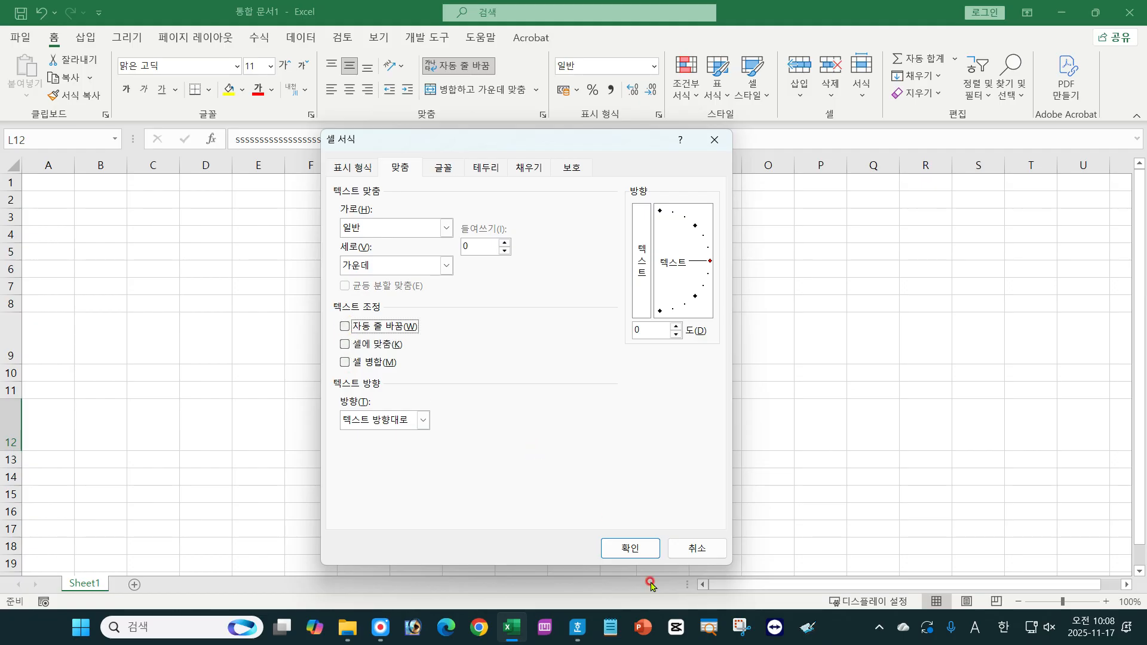
left_click(630, 548)
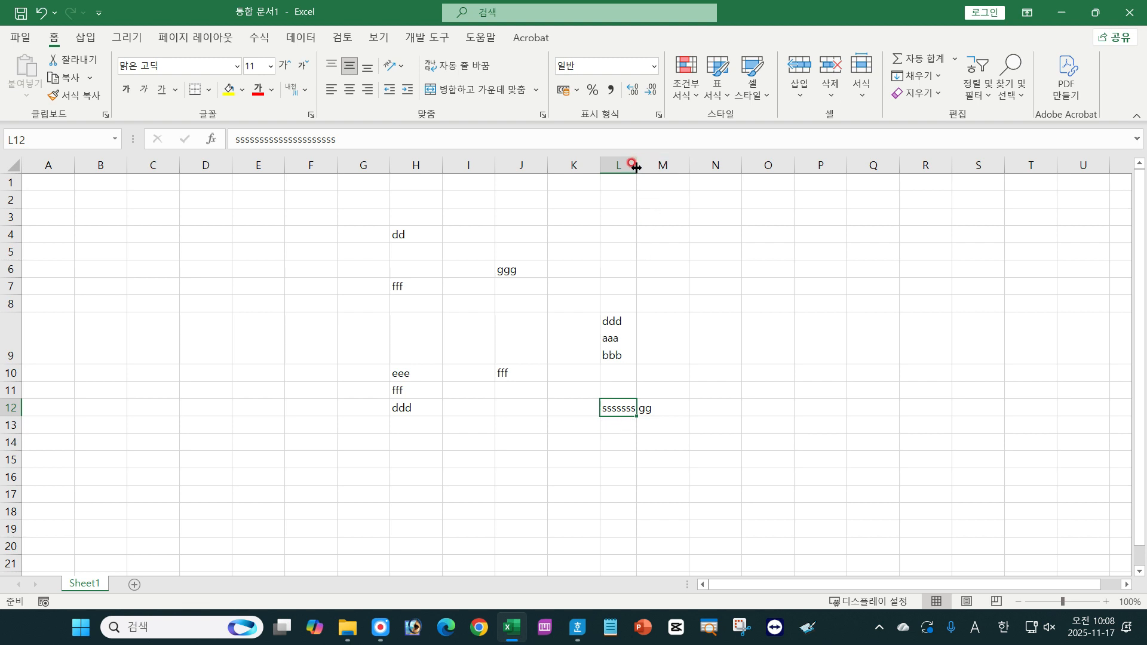
left_click_drag(636, 168, 670, 168)
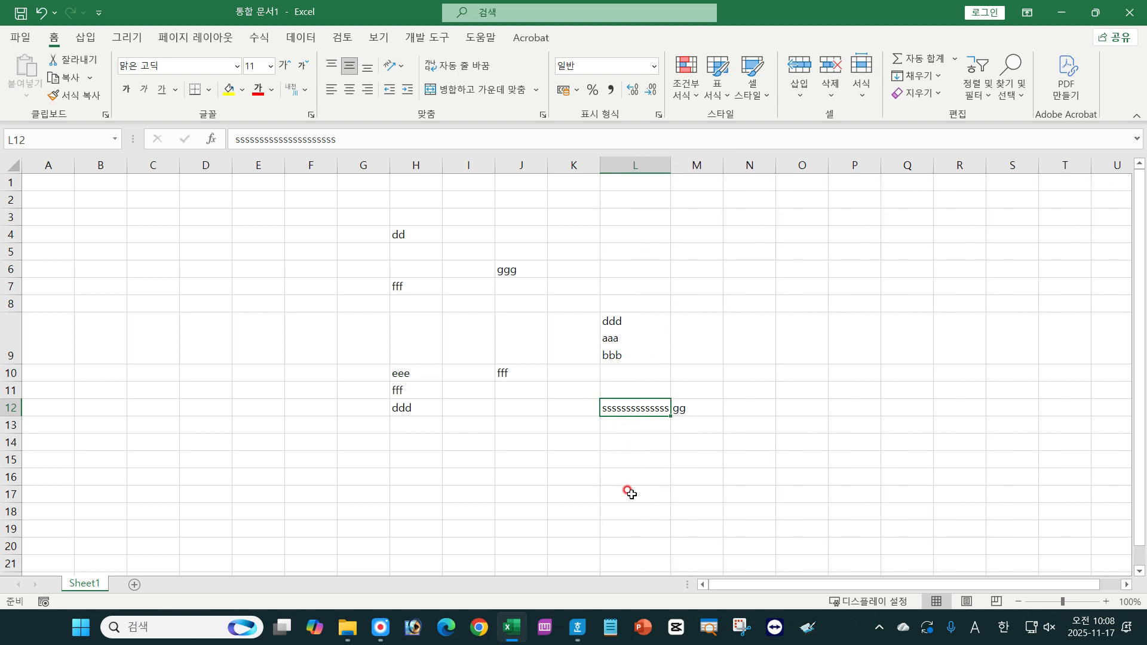
Step: Set cell L12's horizontal alignment to 양쪽 맞춤 and test it by narrowing and widening column L
key("ctrl+1")
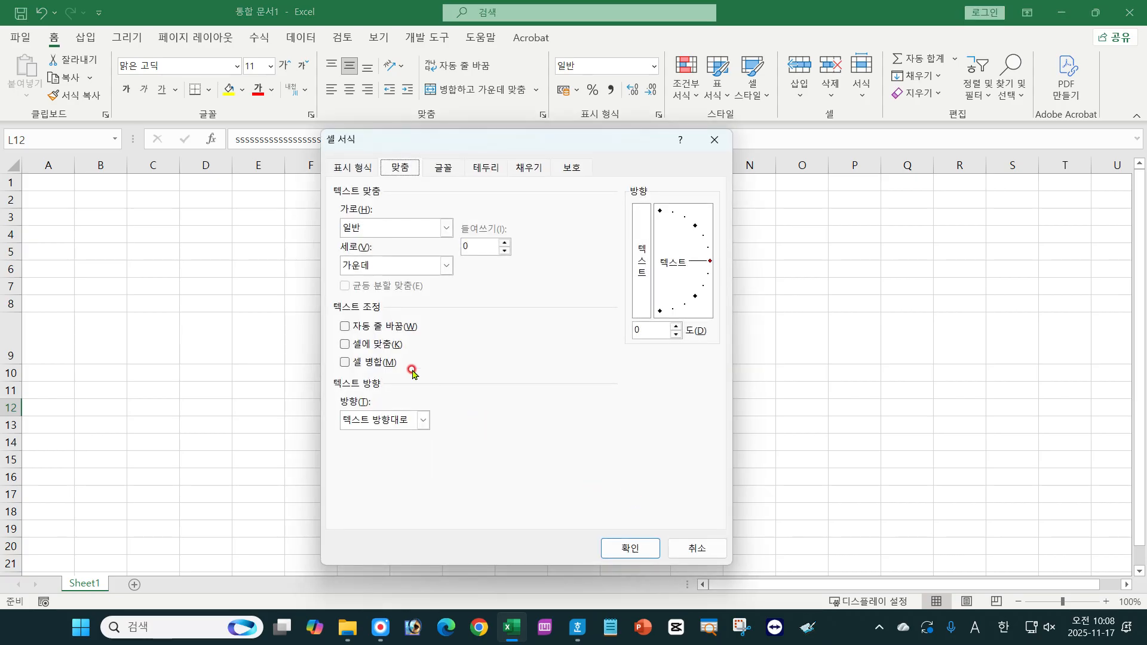
left_click(366, 229)
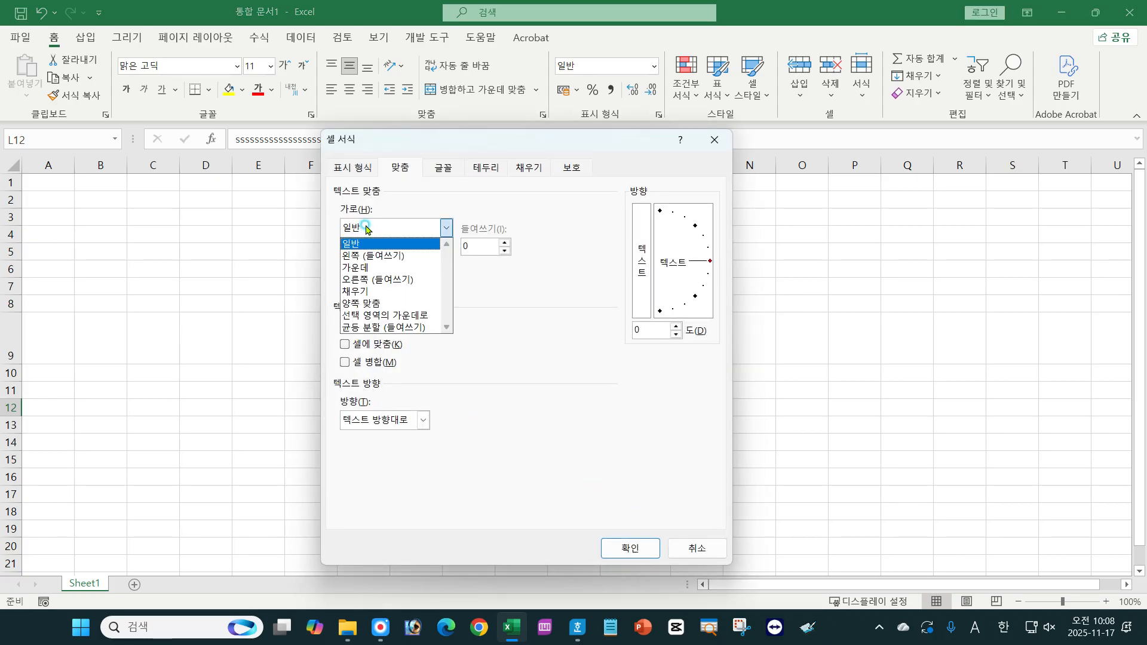
left_click(371, 305)
left_click(616, 546)
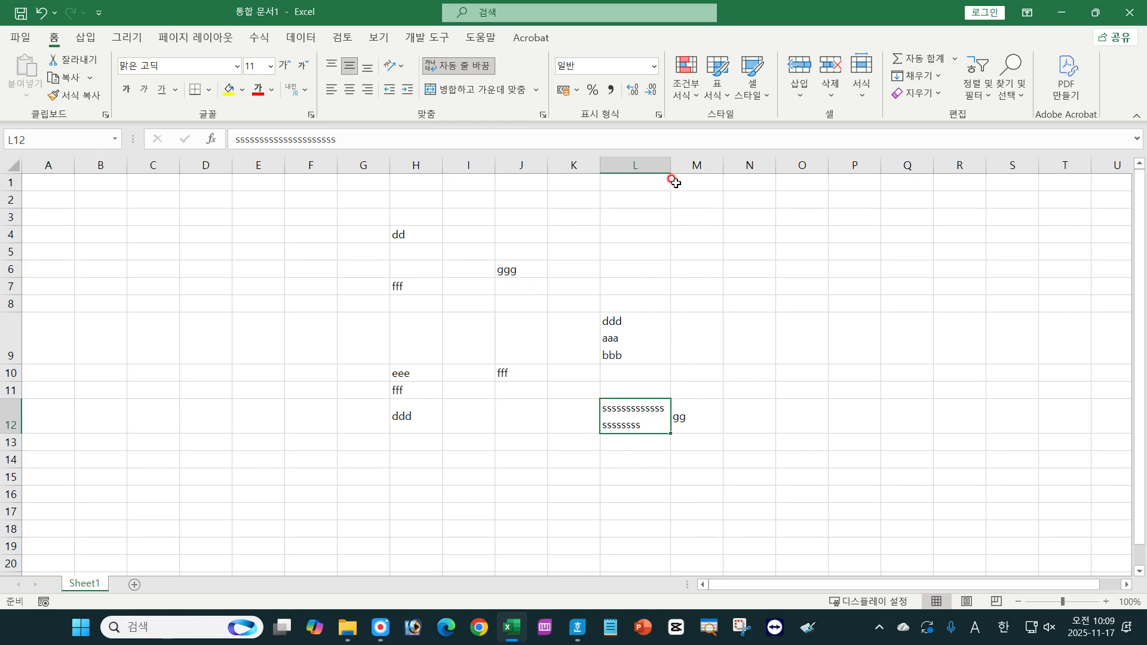
mouse_move(671, 165)
left_mouse_down()
mouse_move(685, 165)
mouse_move(650, 167)
left_mouse_up()
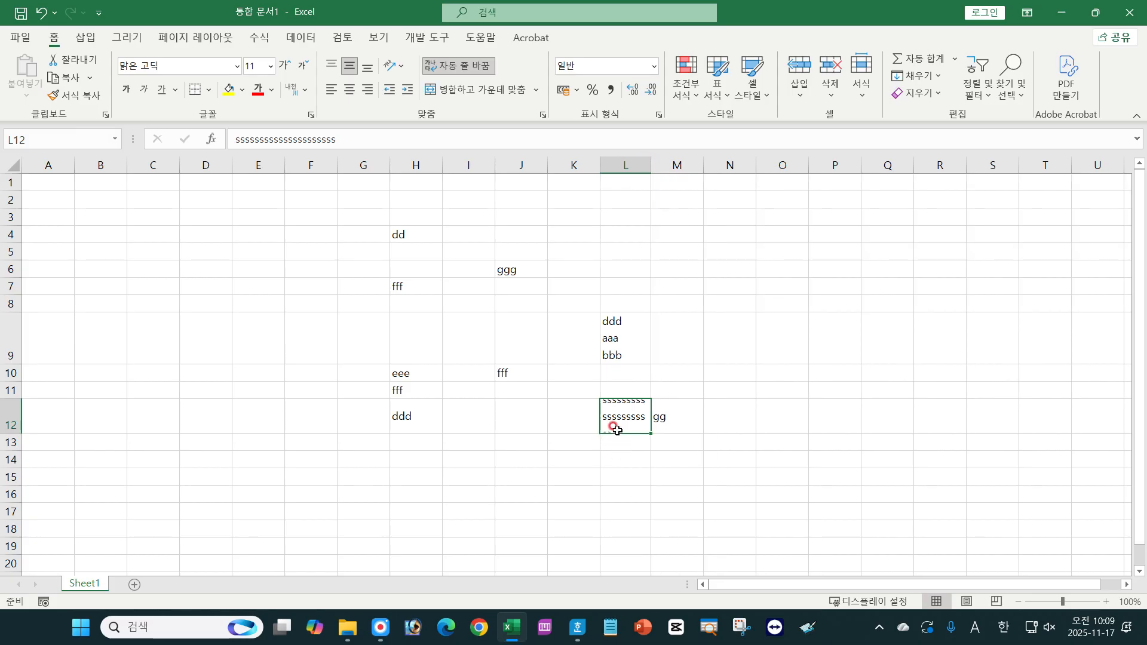
left_click_drag(650, 165, 679, 166)
left_click(630, 413)
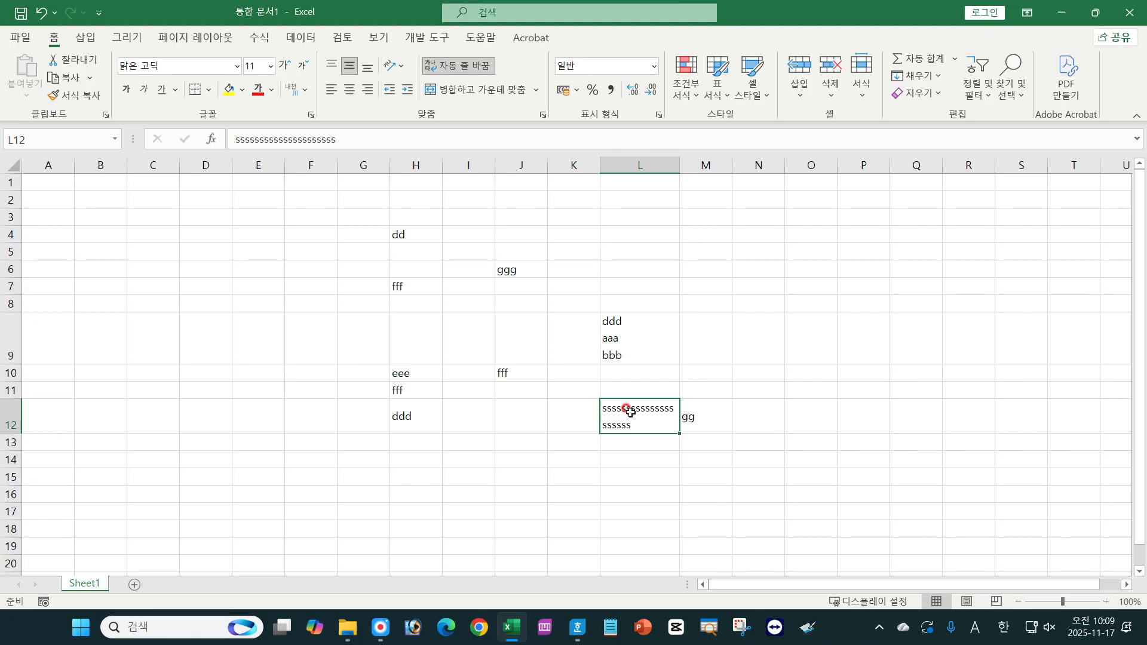
Step: Check the alignment and 자동 줄 바꿈 settings in cell L12's format options, and close them without applying changes
key("ctrl+1")
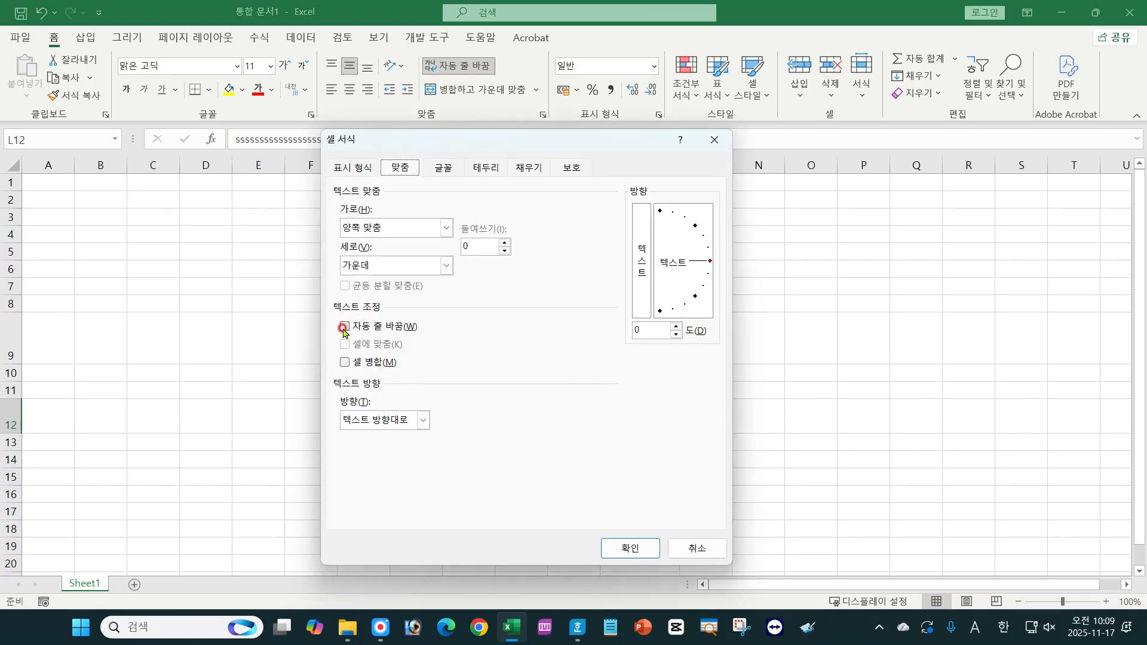
left_click(344, 328)
left_click(704, 546)
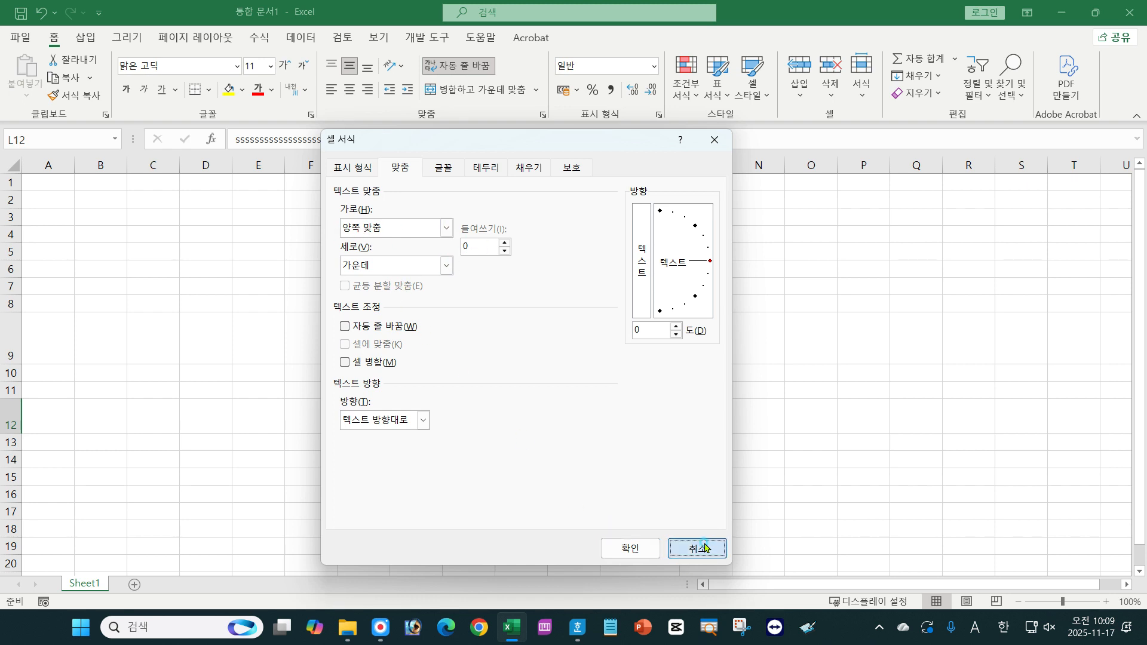
left_click(647, 476)
Step: Return to the Hangul notes and highlight "<Alt>+<Enter>" and "맞춤-자동 줄 바꿈" in the rules on multi-line cell entries
left_click(590, 631)
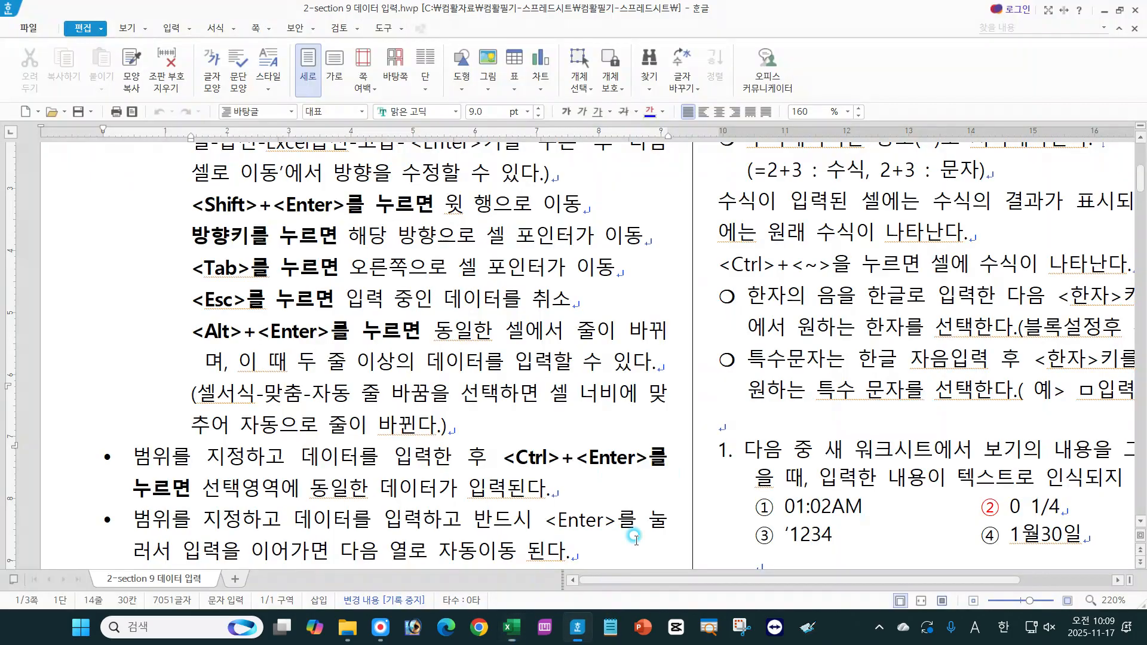
key("F8")
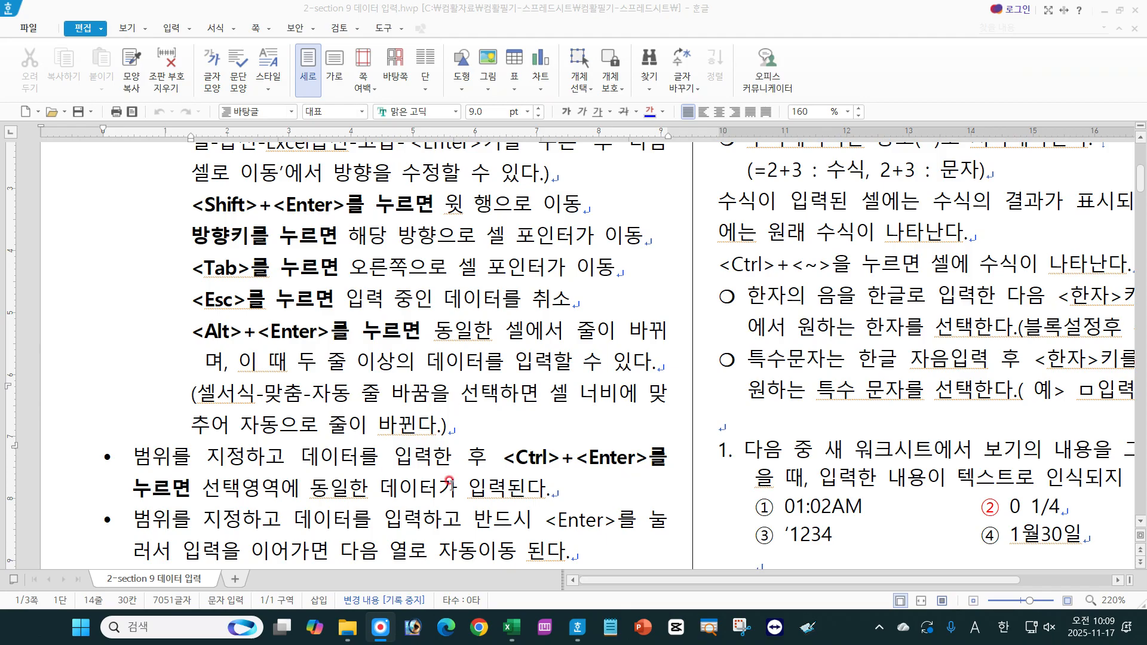
left_click(286, 396)
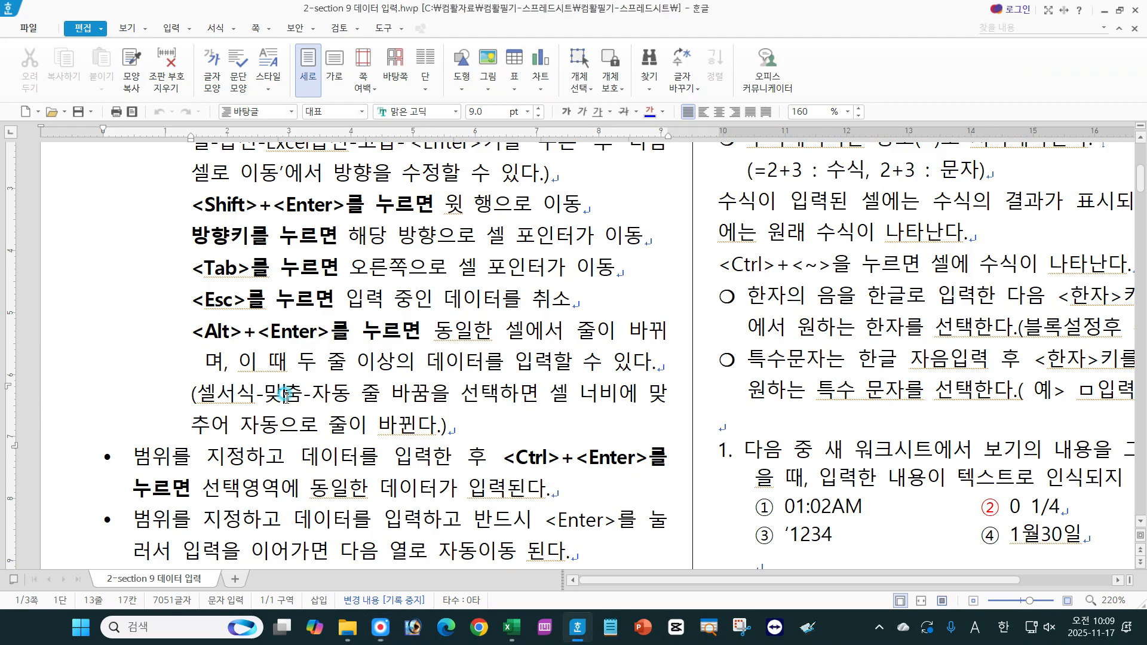
left_click_drag(192, 332, 332, 340)
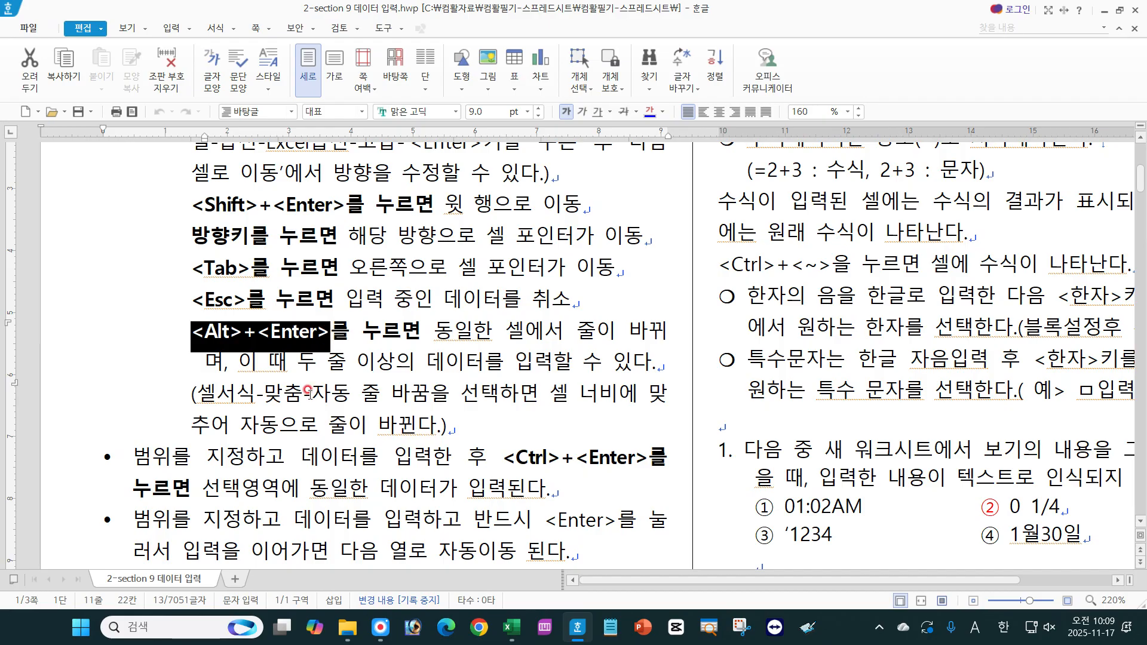
left_click_drag(263, 394, 428, 397)
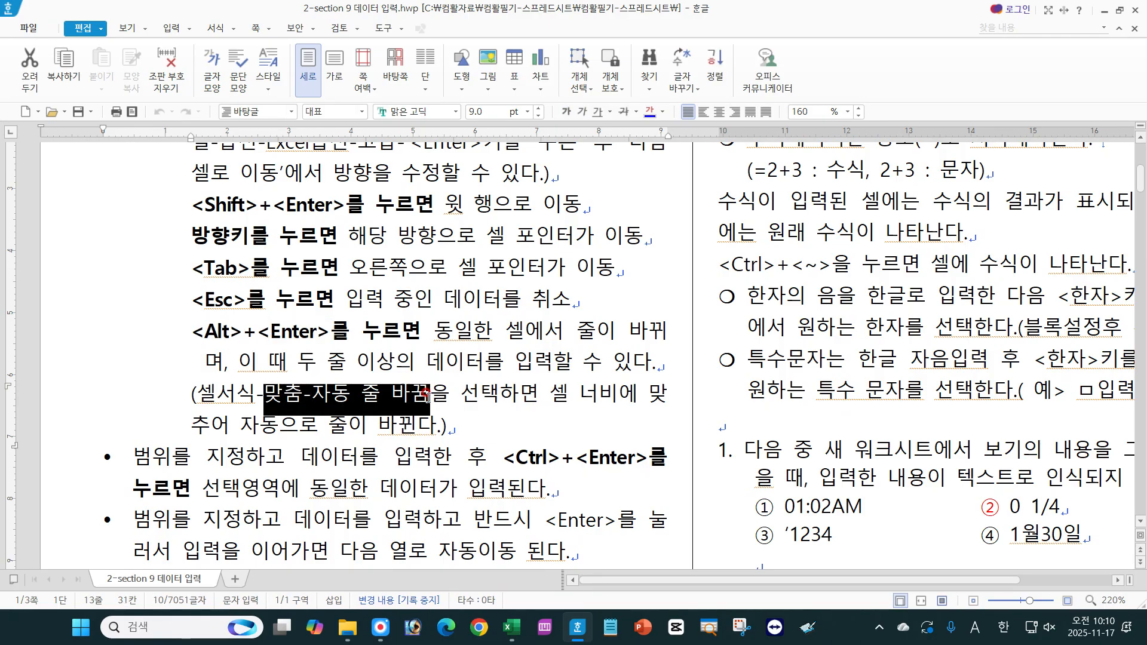
left_click(428, 398)
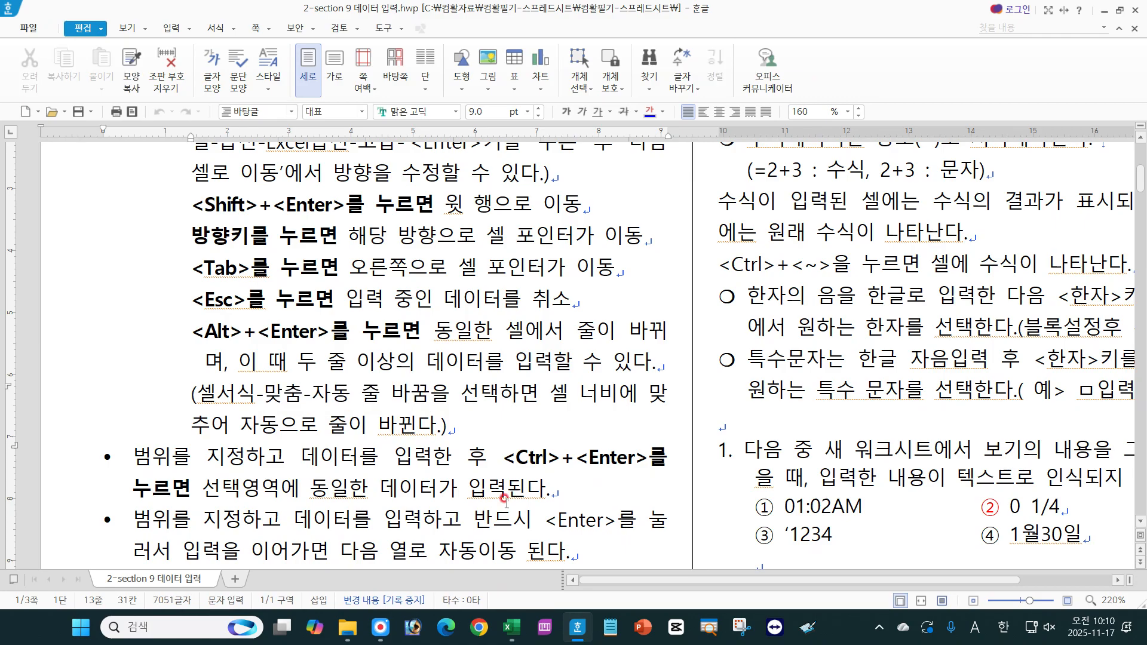
Step: Switch to Excel and review the 양쪽 맞춤 choice among cell L15's horizontal alignment options, closing the cell format settings without applying changes
left_click(511, 627)
key("ctrl+1")
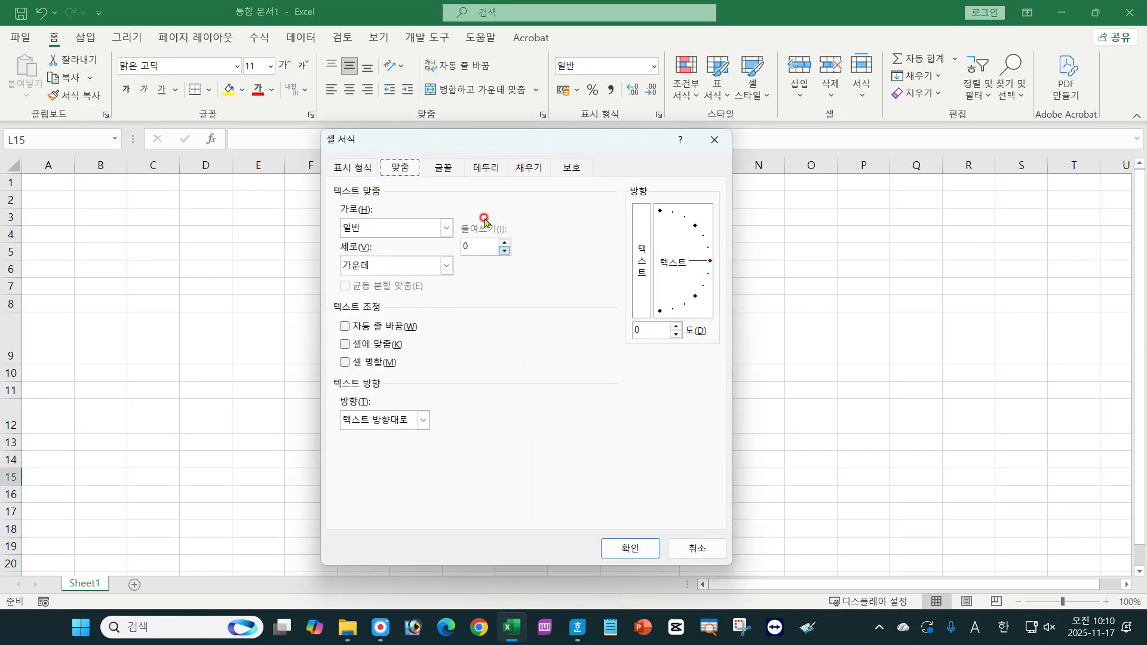
left_click(359, 228)
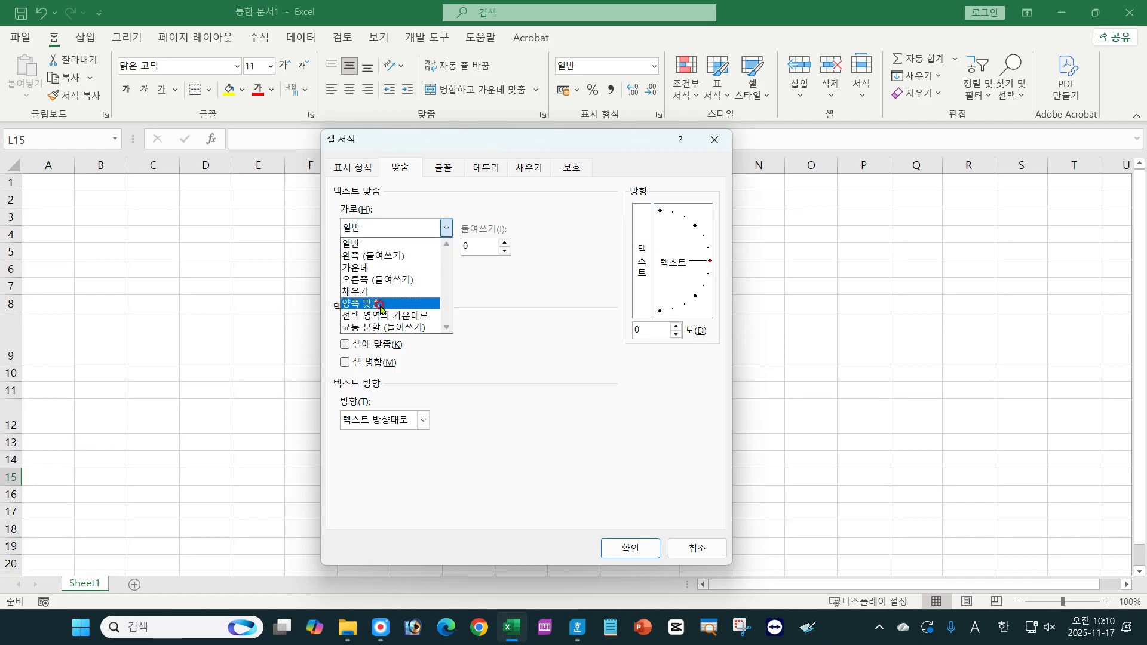
left_click(691, 545)
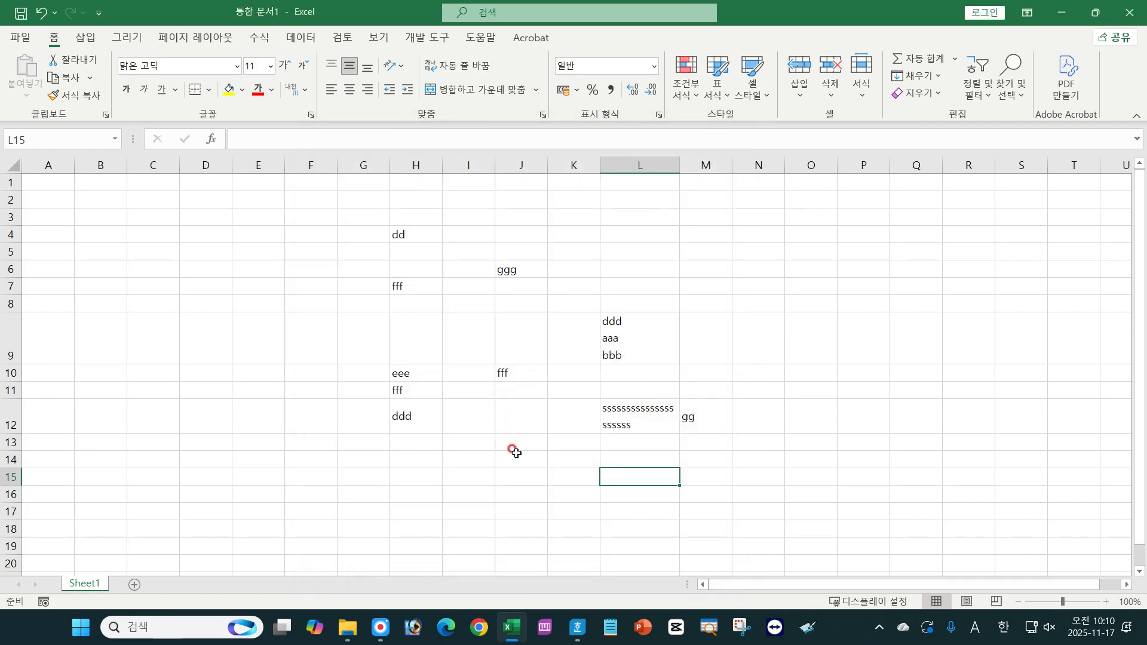
Step: Return to the Hangul notes and highlight the "<Ctrl>+<Enter>" rule on entering the same data across a selected range
left_click(577, 627)
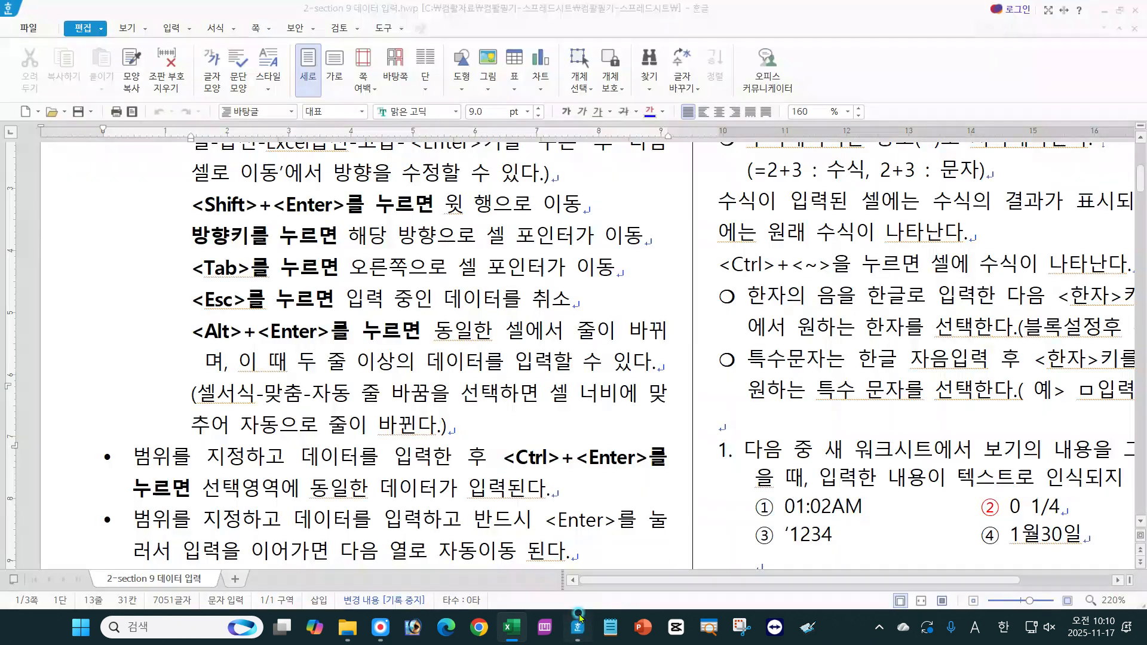
left_click(342, 362)
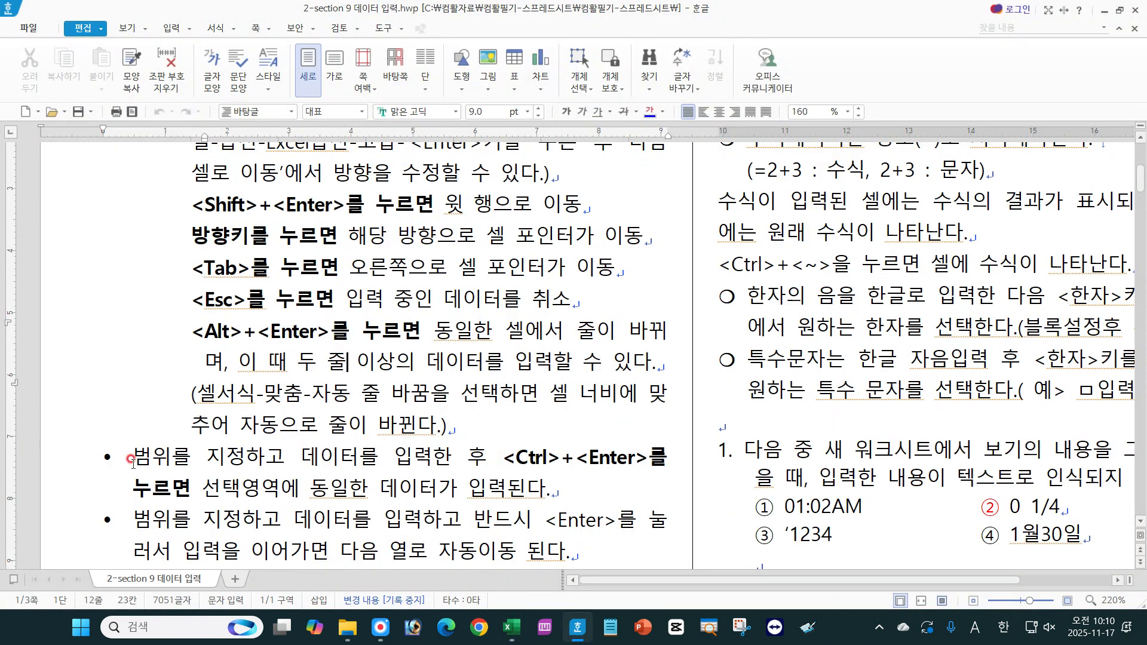
left_click_drag(131, 459, 667, 460)
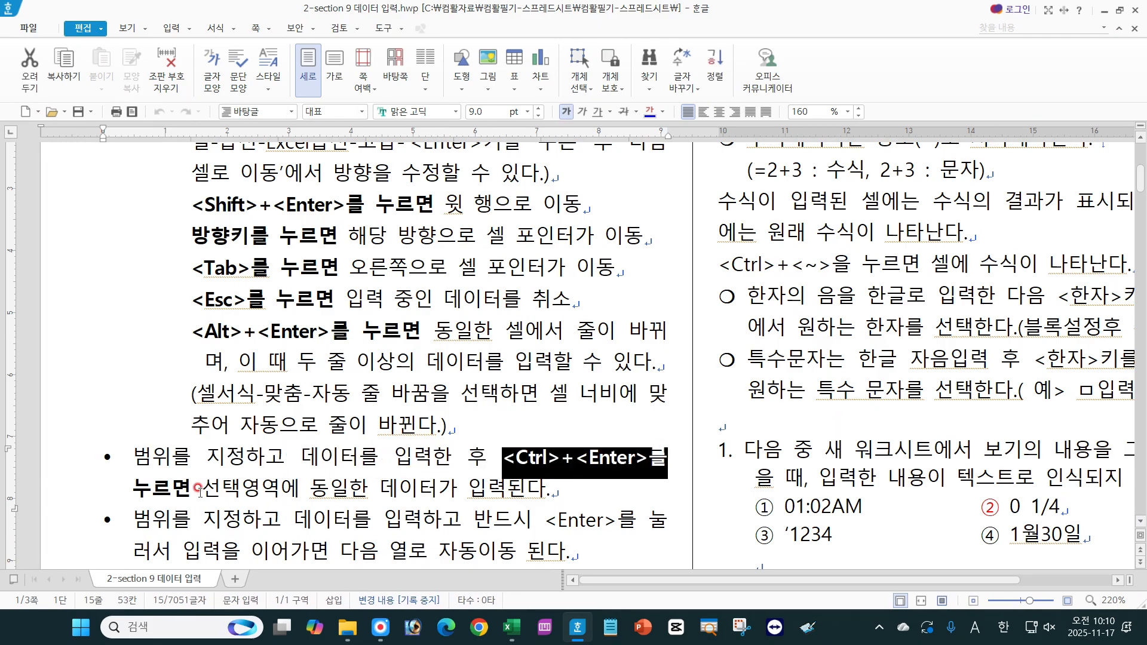
left_click_drag(199, 491, 550, 485)
left_click(550, 485)
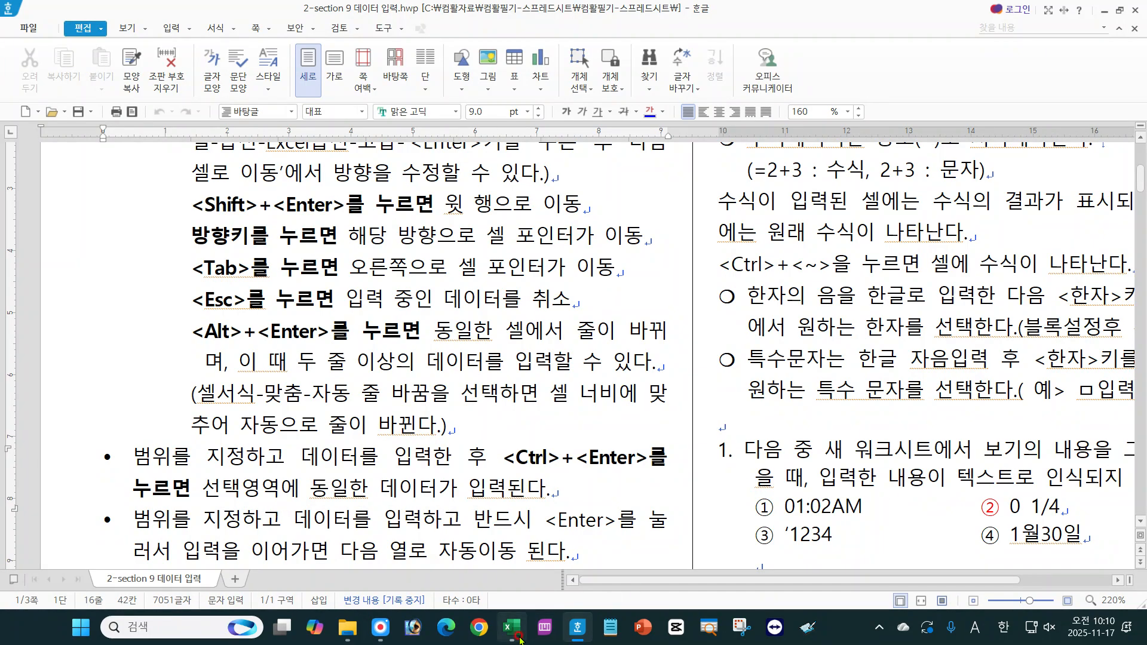
Step: Switch to Excel and fill the ranges E5:E7, E10:E11 and E14:E15 with "남" in a single entry
left_click(513, 627)
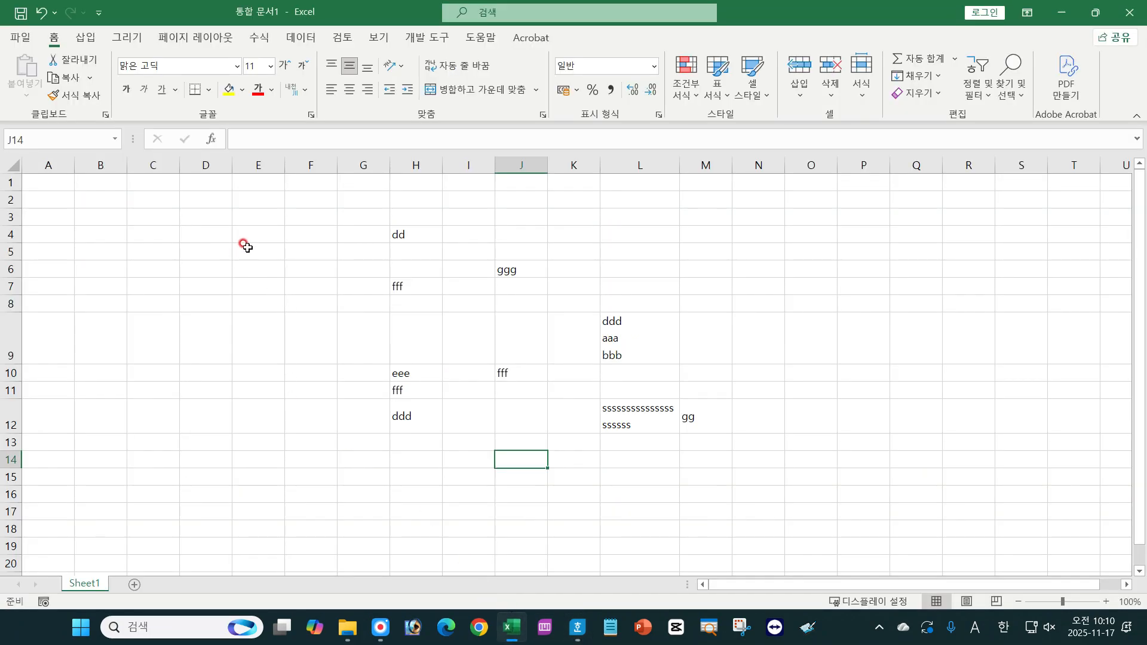
left_click_drag(247, 247, 248, 284)
left_click(258, 368, "ctrl")
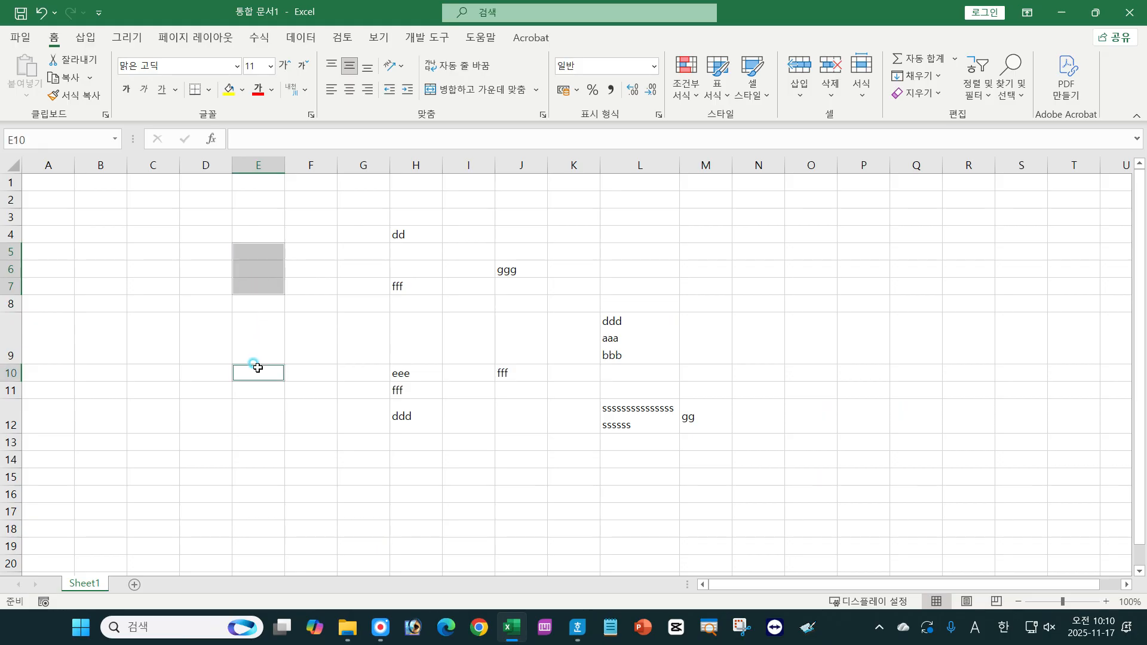
left_click_drag(258, 368, 253, 389)
left_click_drag(247, 452, 263, 484)
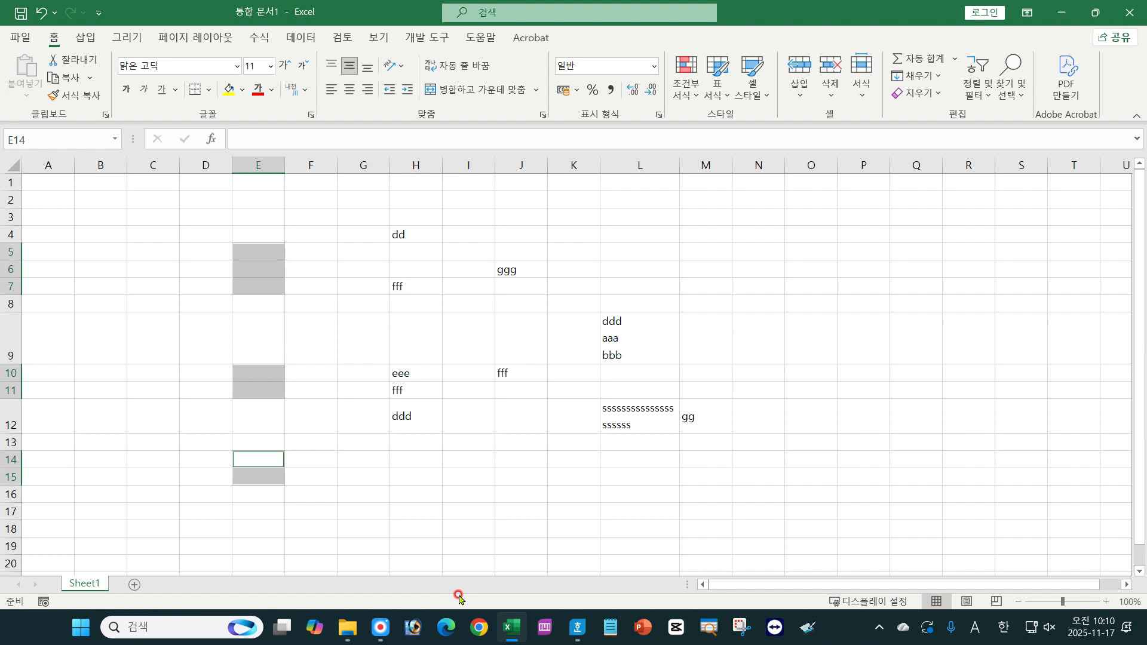
type("남")
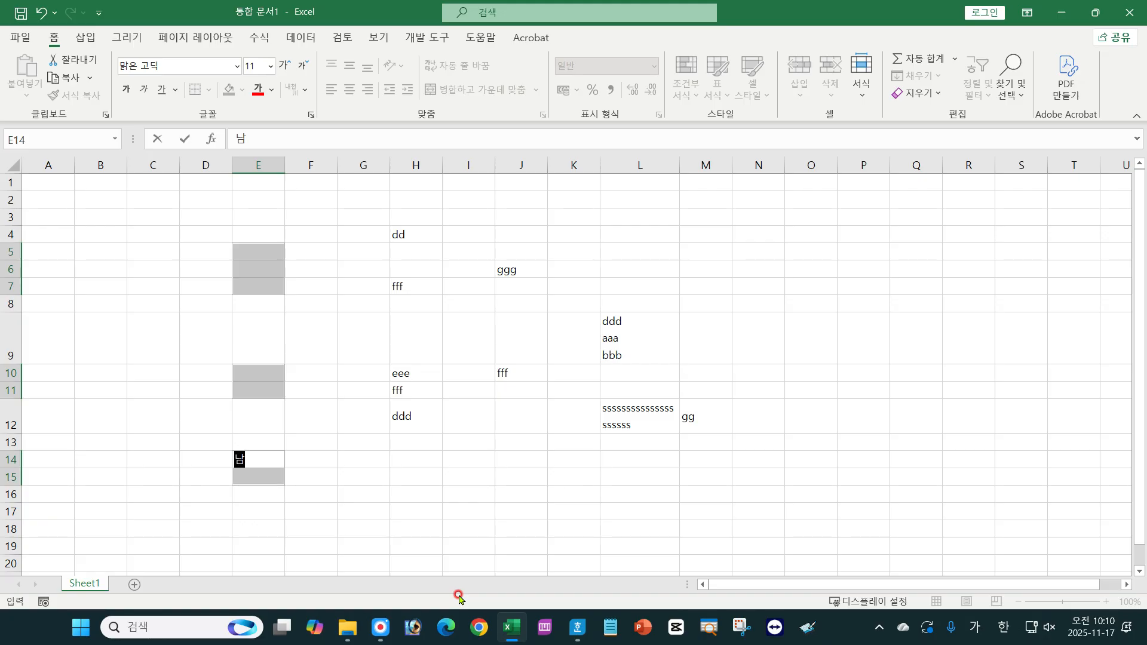
key("ctrl+Return")
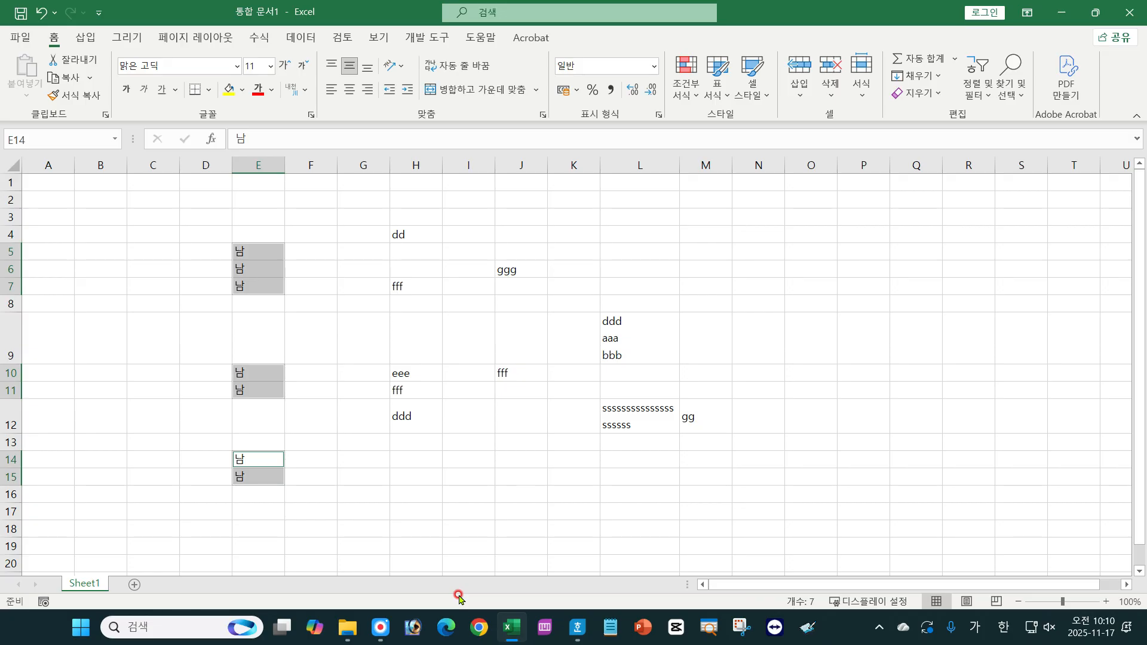
Step: Fill the empty ranges E8:E9, E12:E13 and E16:E18 with "여" in a single entry
left_click_drag(262, 304, 266, 344)
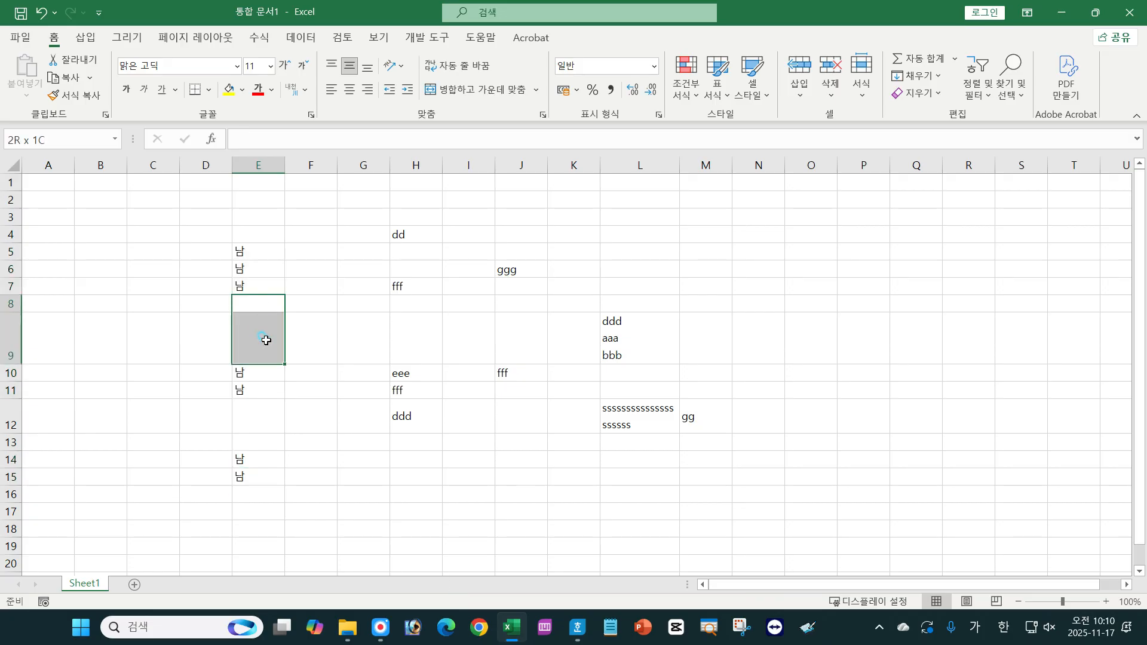
left_click_drag(257, 419, 260, 443, "ctrl")
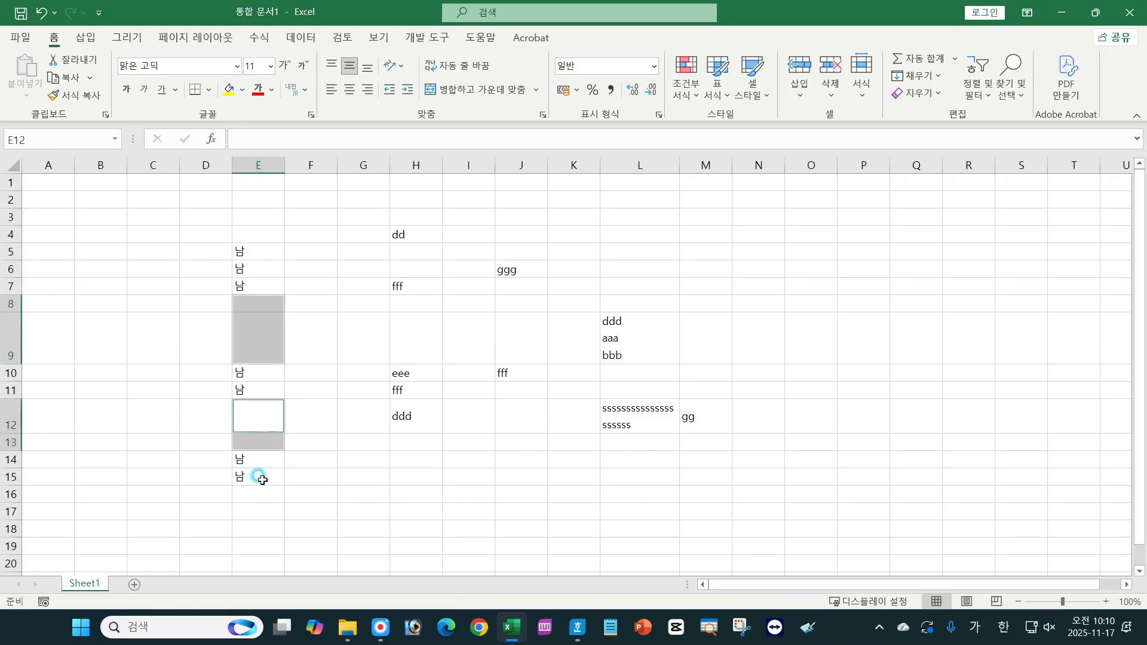
left_click(262, 493, "ctrl")
left_click_drag(262, 490, 257, 520, "ctrl")
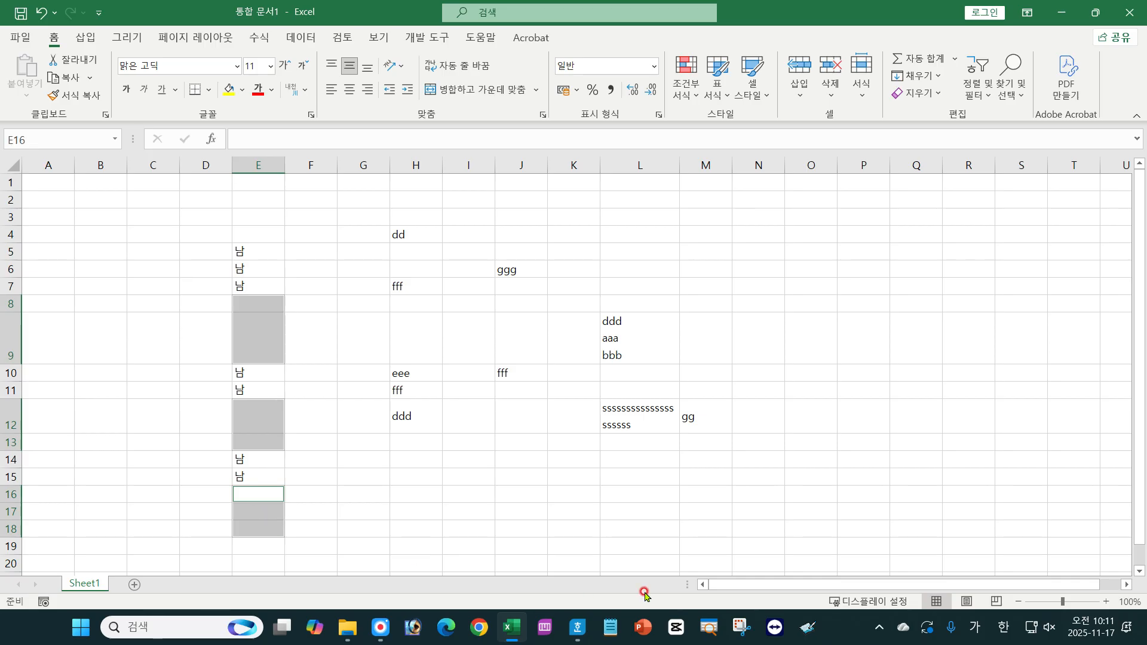
type("ㅇ")
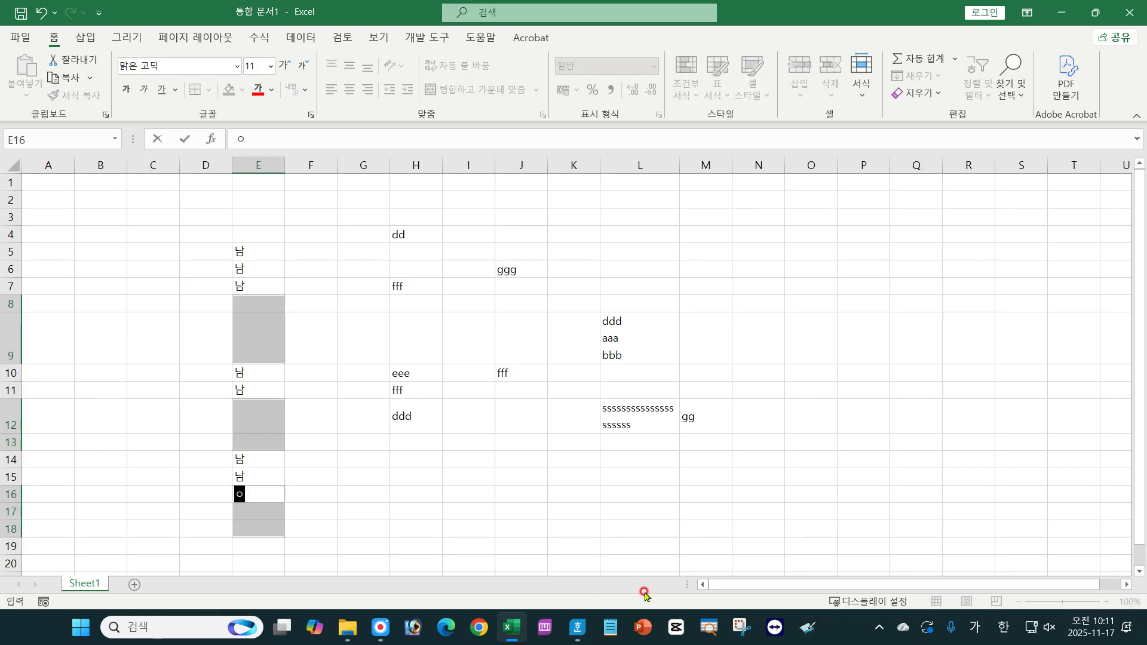
key("ctrl+Return")
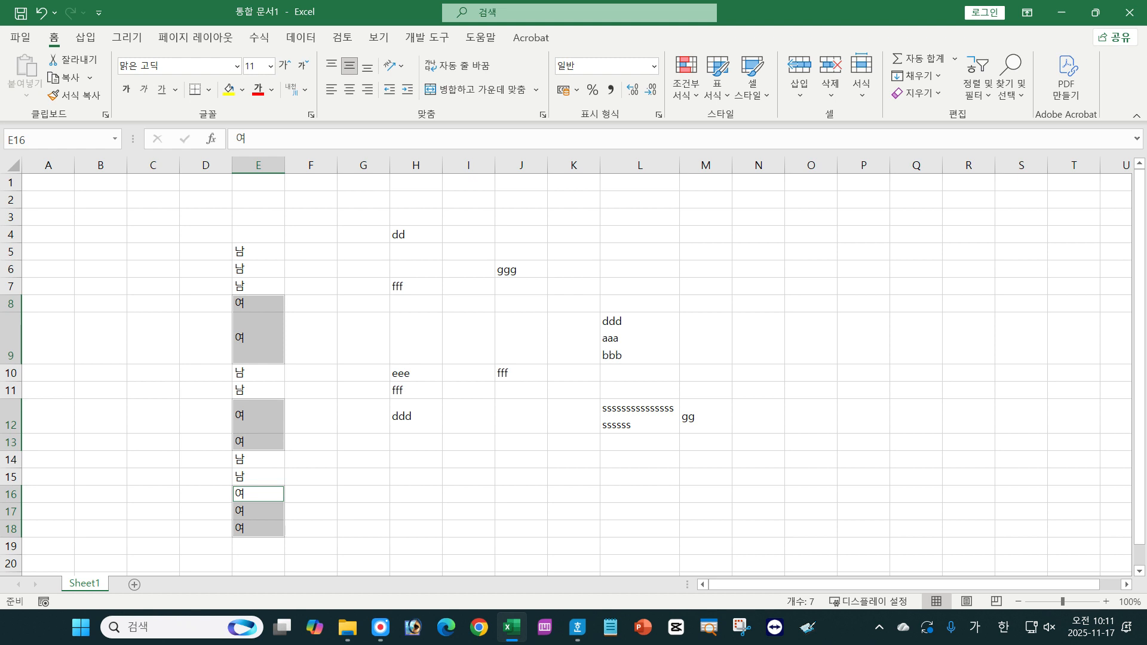
Step: Return to the Hangul notes and highlight the rule on continuing entry through a selected range with automatic movement to the next column
key("alt+Tab")
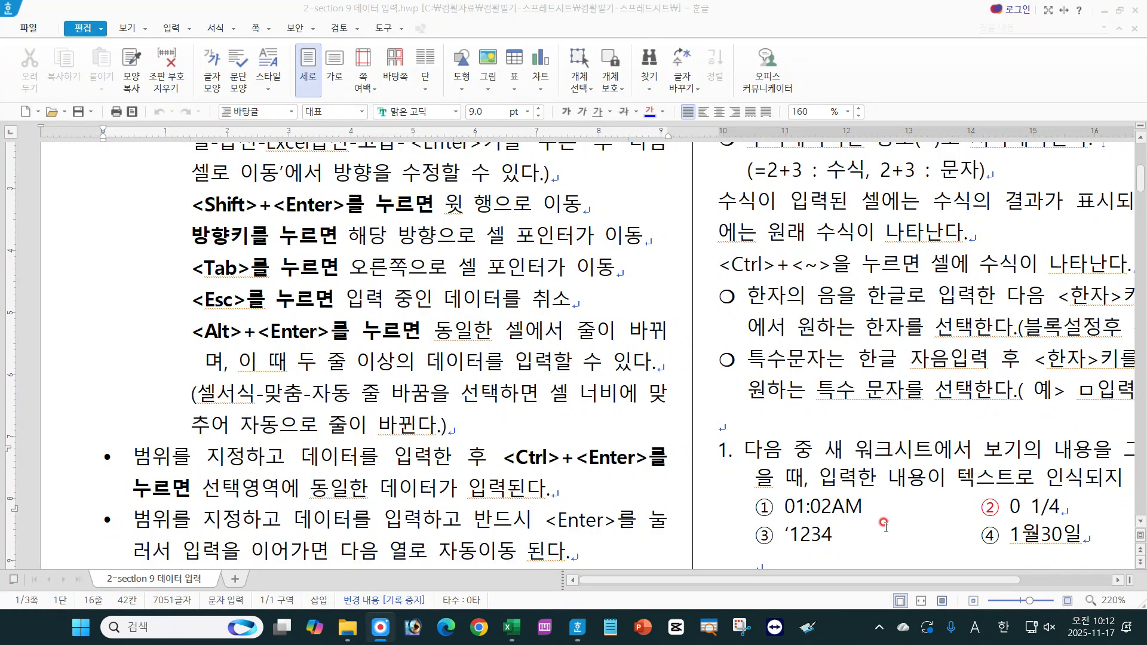
left_click(1140, 522)
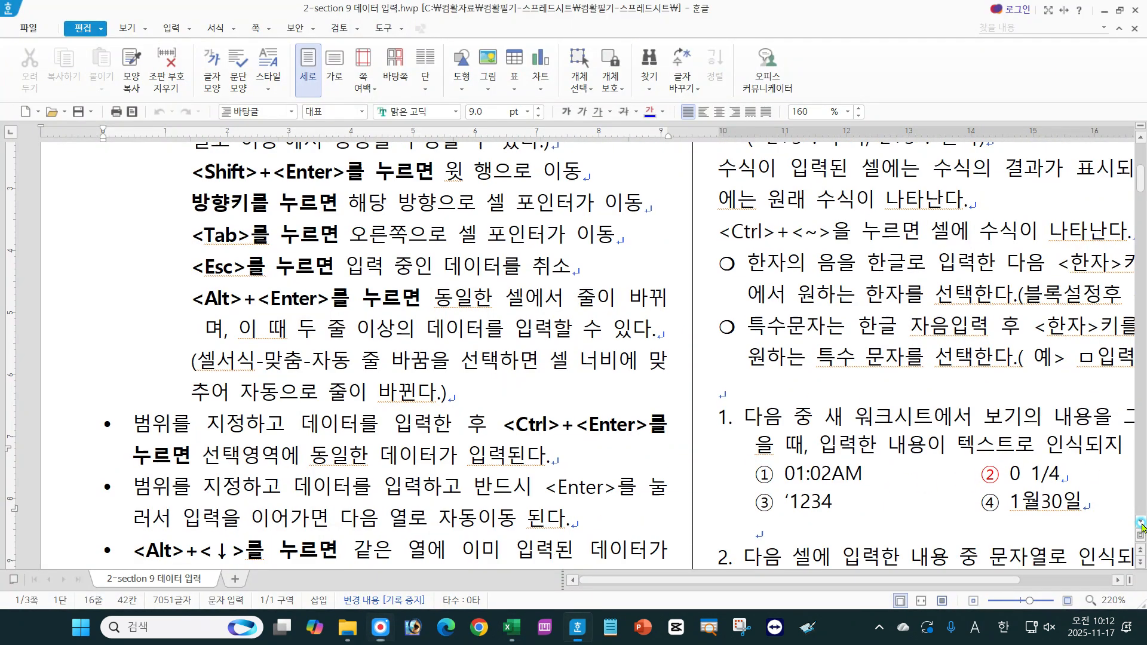
left_click(1140, 522)
left_click(1141, 521)
left_click(1140, 522)
left_click(1141, 522)
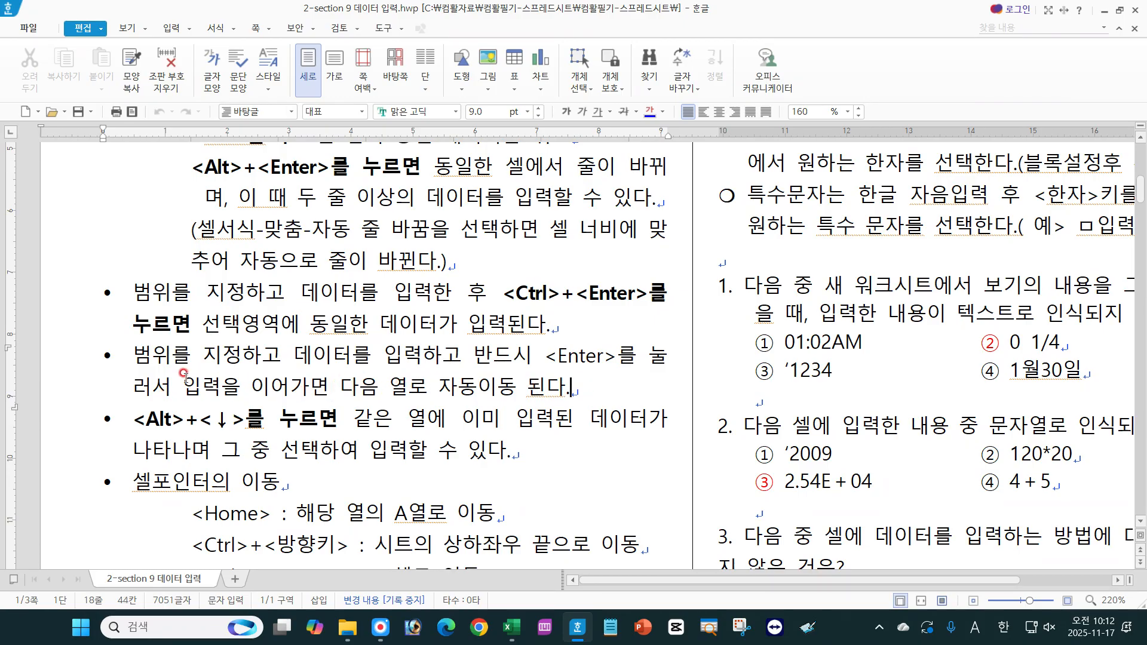
left_click_drag(133, 356, 615, 379)
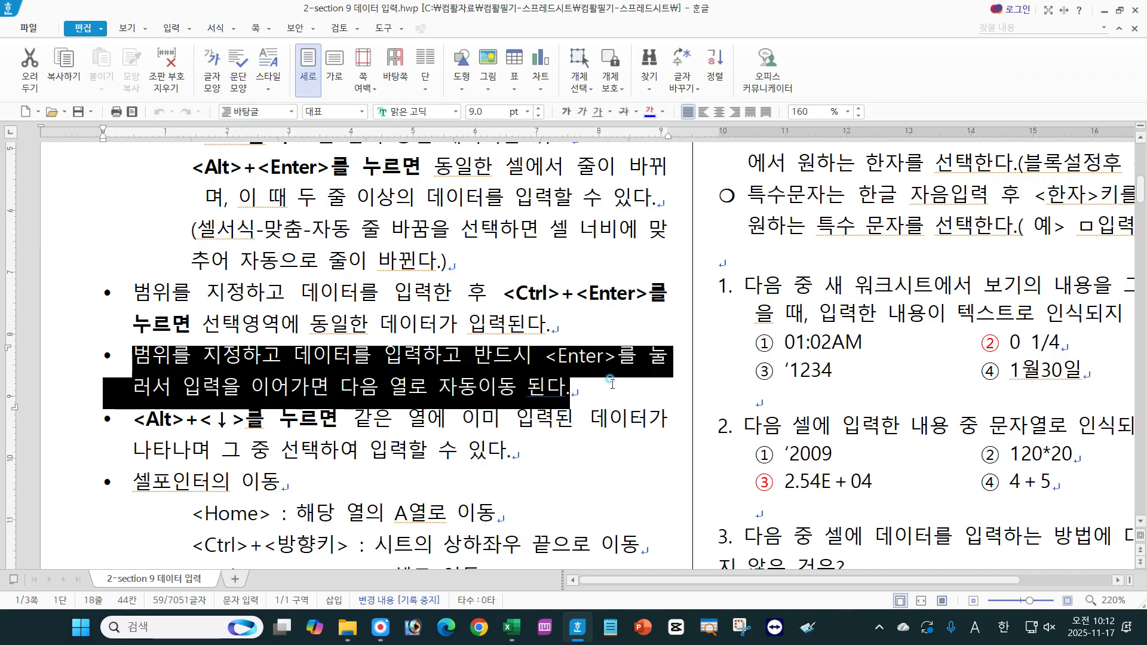
left_click(612, 380)
Step: Switch to Excel, select G19:K21 and enter "ㅇ", "ㄴ" and "ㅎ" down its first column, keeping the range selected
left_click(512, 628)
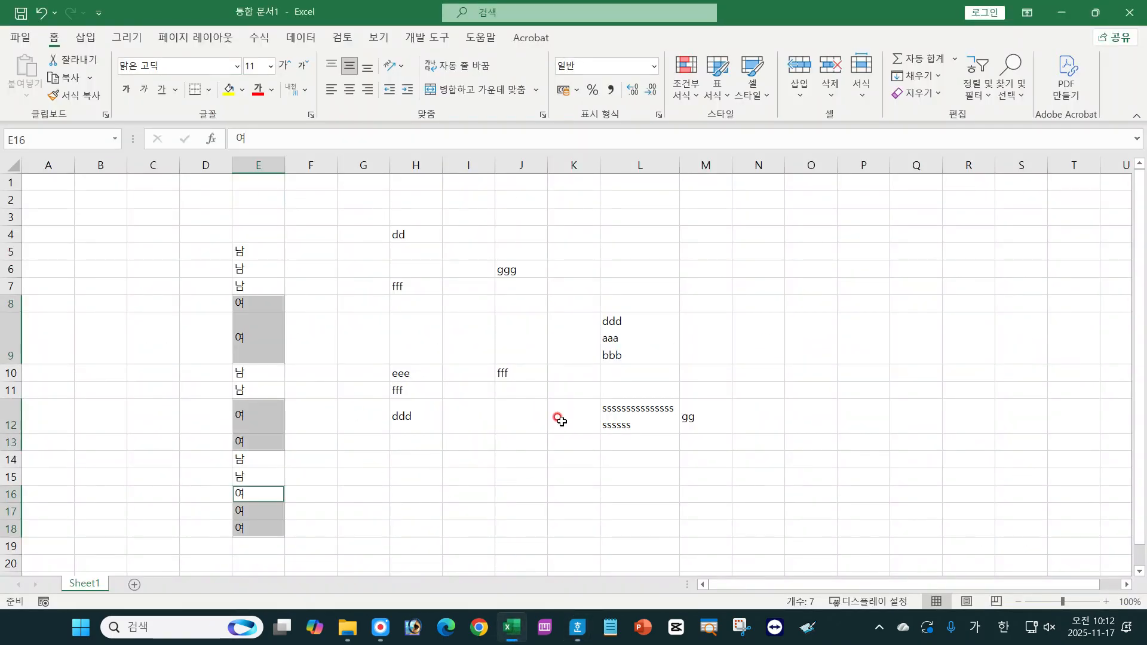
scroll(558, 418, "down", 5)
left_click_drag(371, 233, 568, 269)
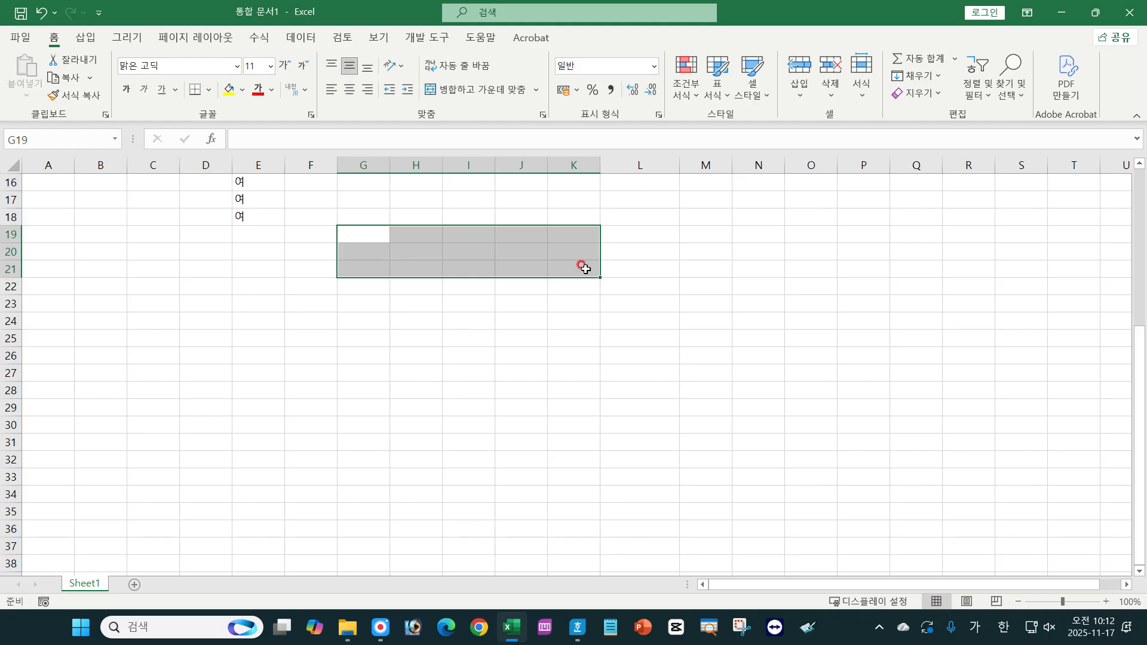
type("ㅇ")
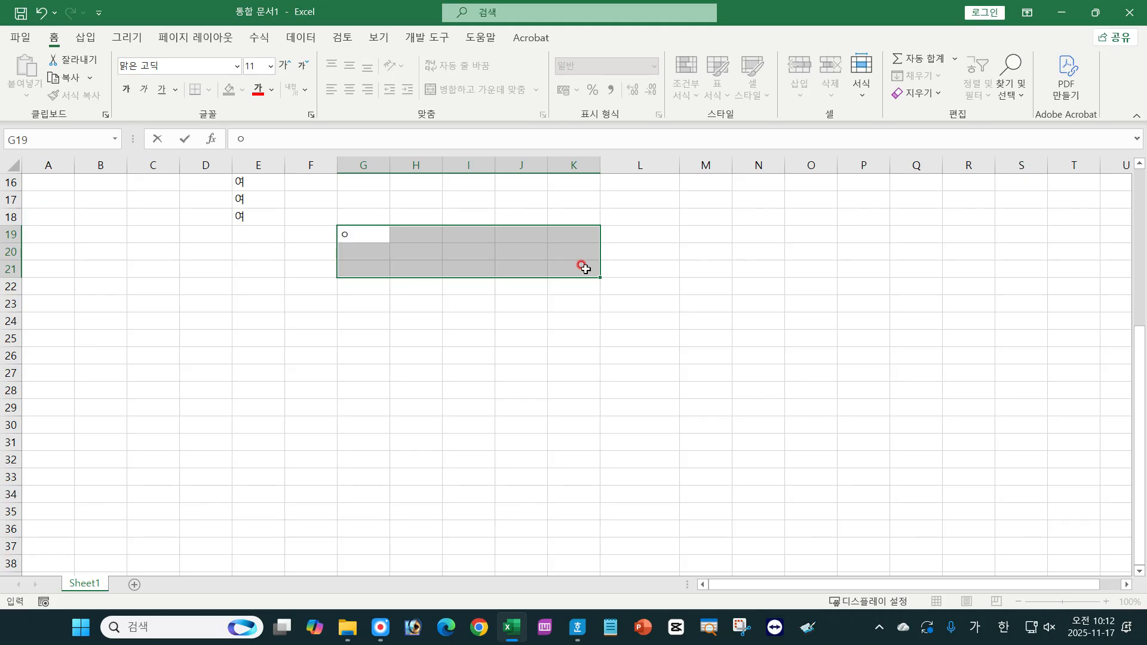
key("Return")
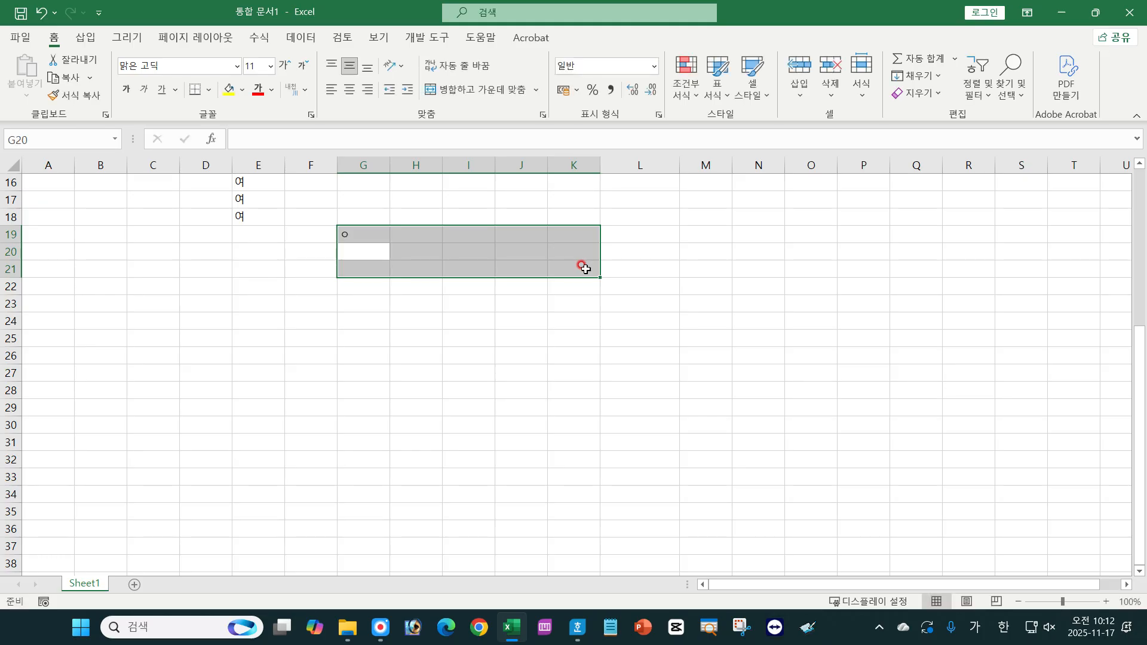
type("ㄴ")
key("Return")
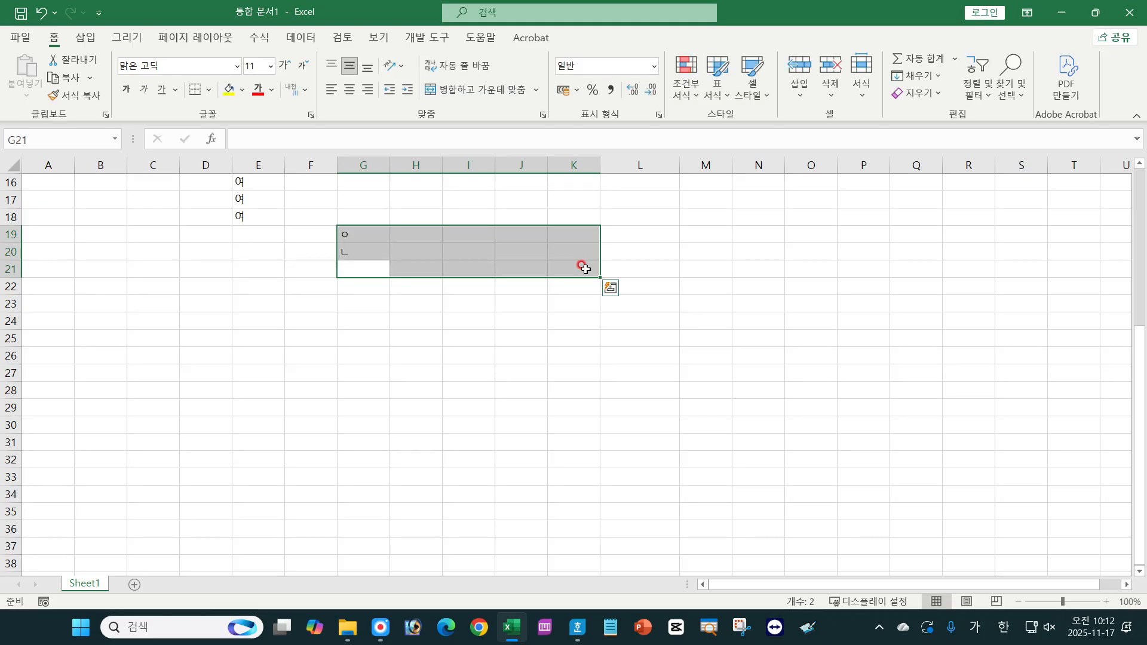
type("ㅎ")
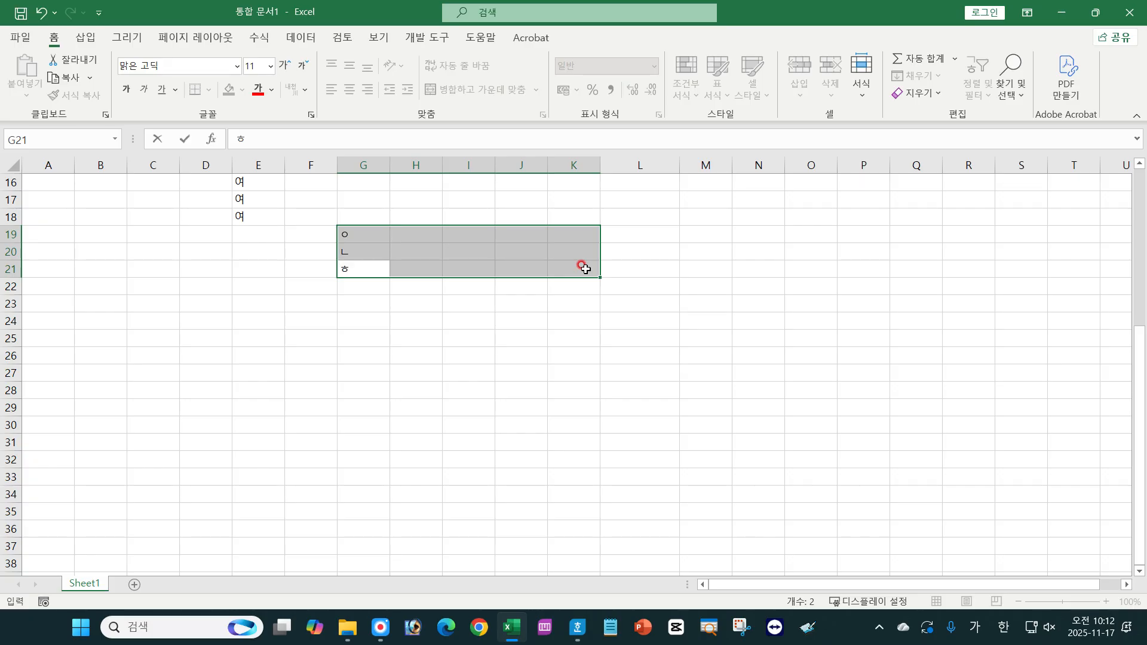
key("Return")
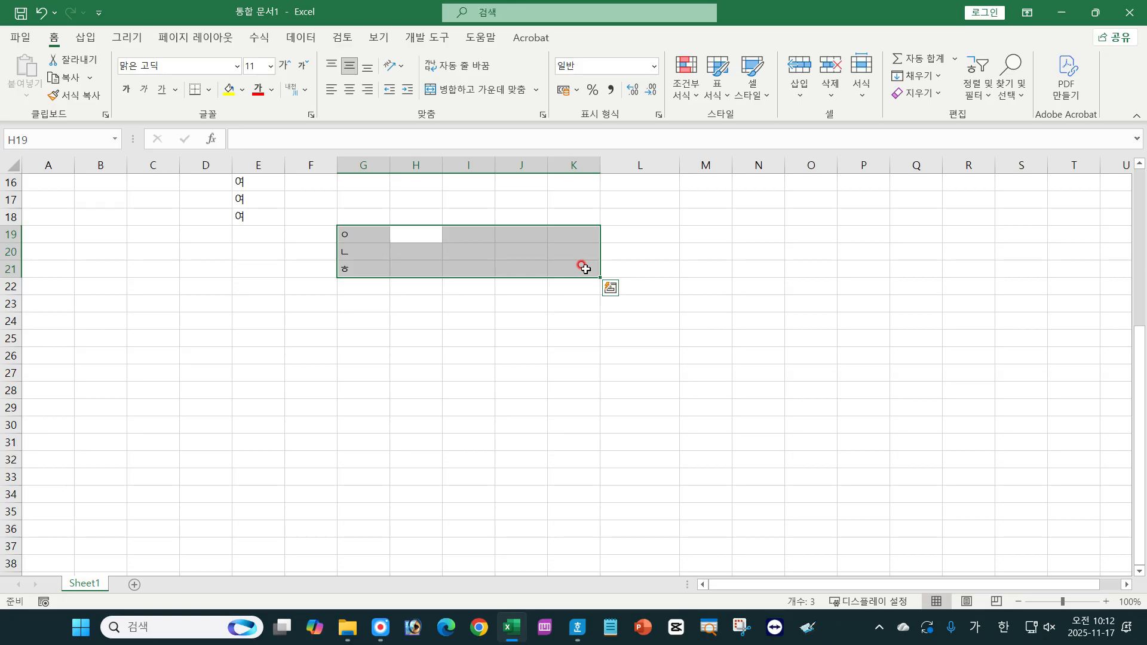
Step: Continue down the selected range's second column, entering "ㄹ", "ㅇ" and "ㄴ" in H19:H21
type("ㄹ")
key("Return")
type("ㅇ")
key("Return")
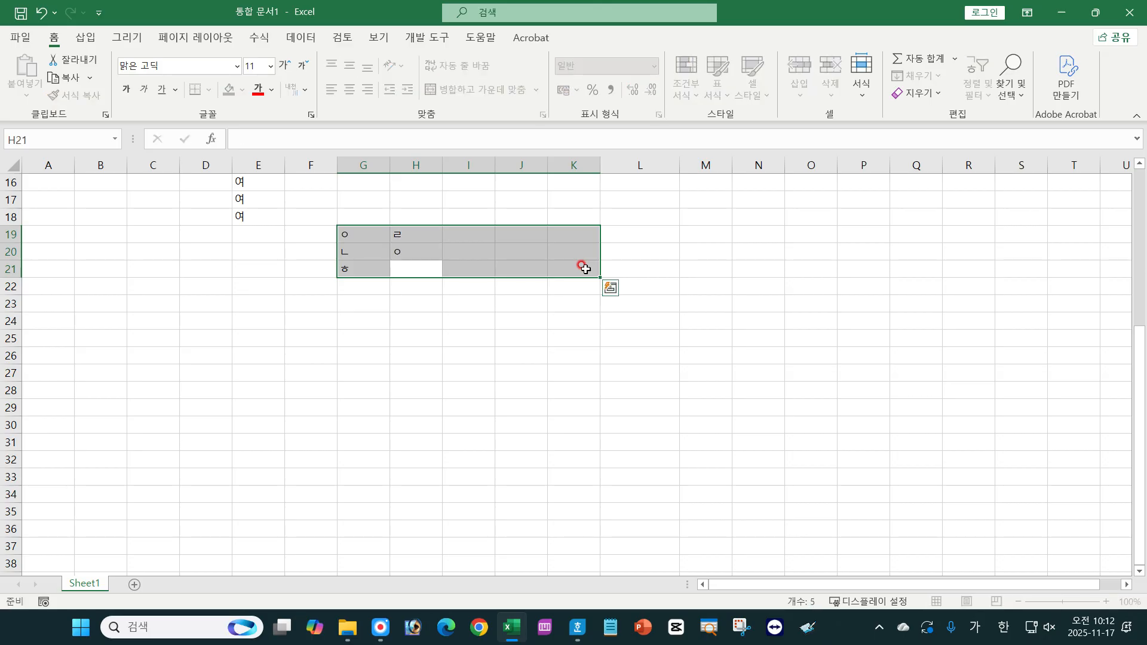
type("ㄴ")
key("Return")
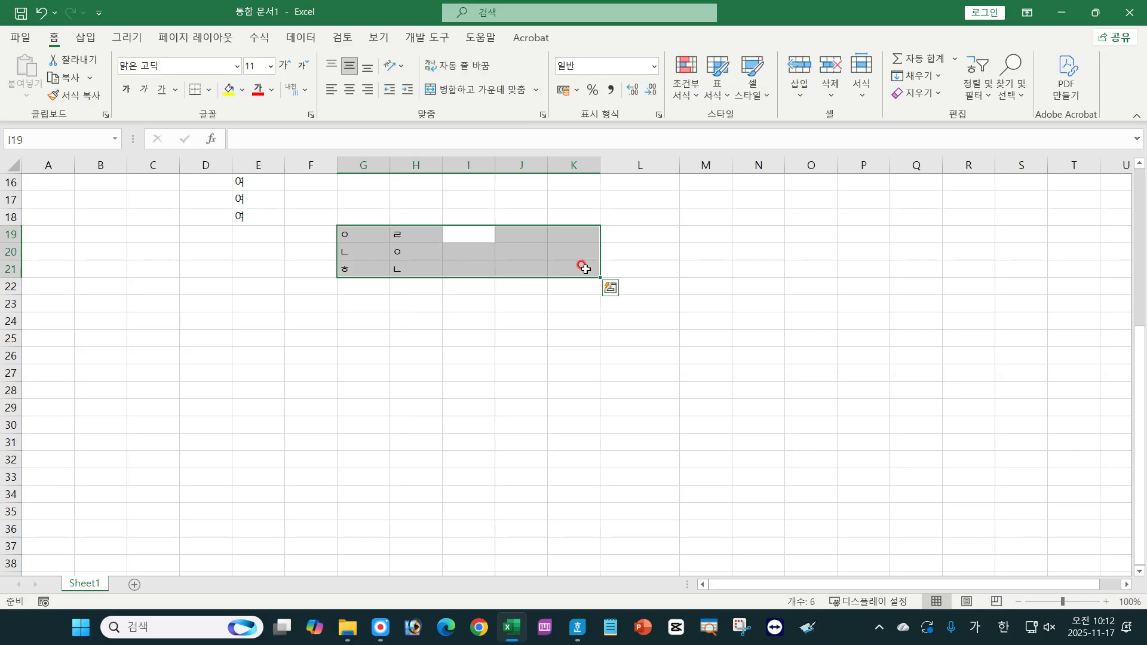
Step: Enter the column headings "이름", "국어" and "영어" across cells F23, G23 and H23
left_click(304, 302)
type("이름")
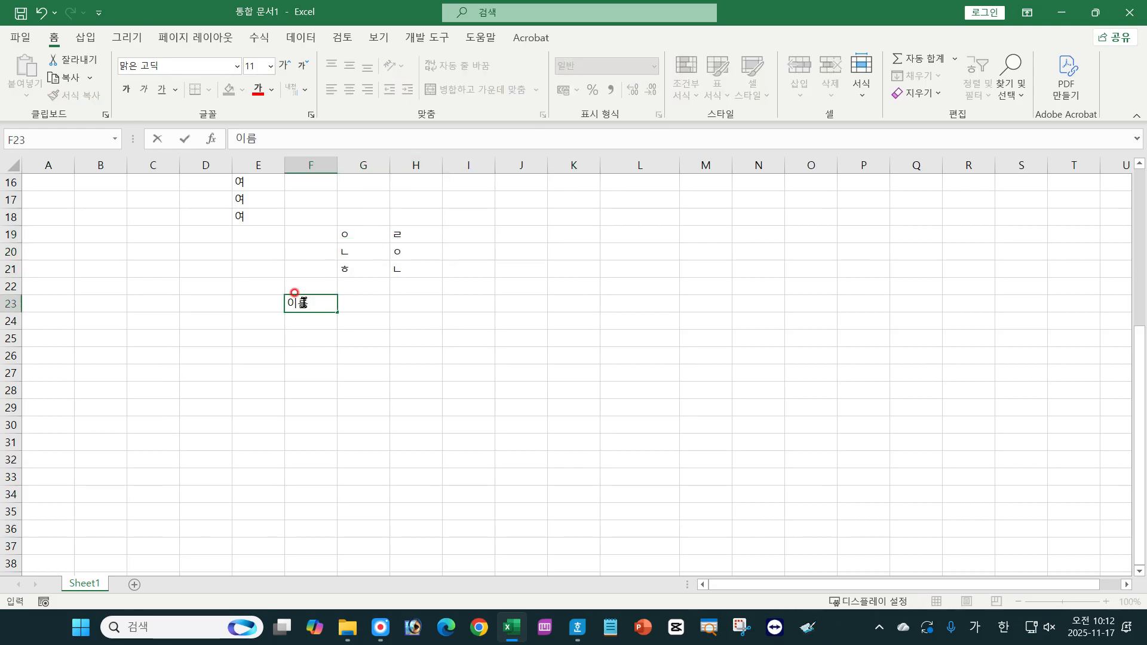
key("Tab")
type("국어")
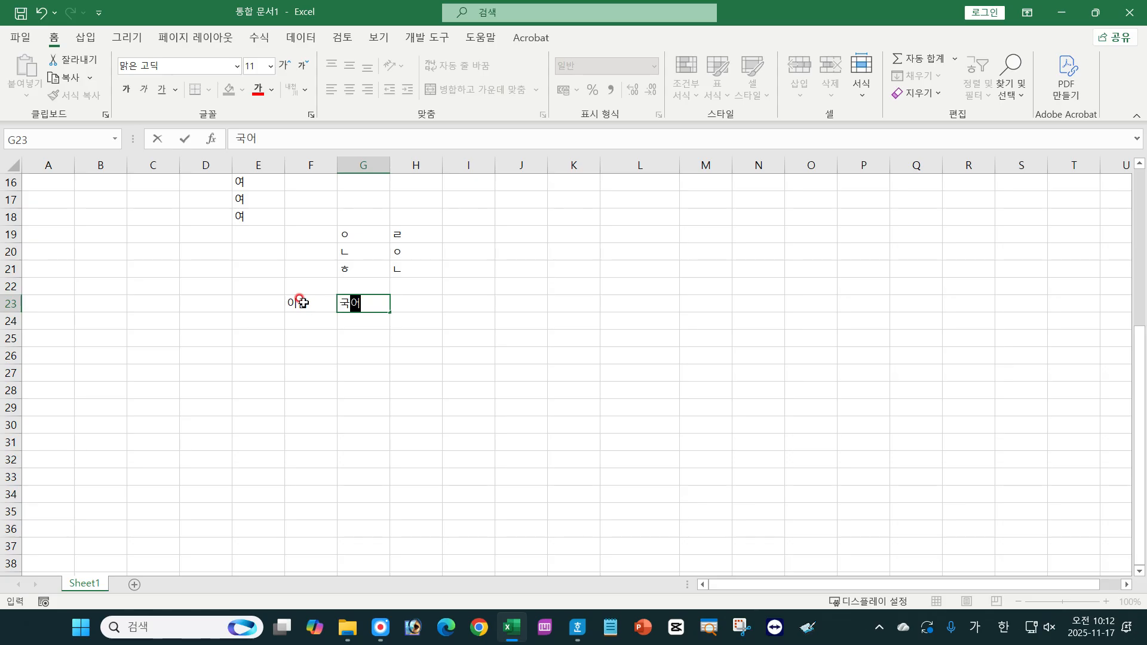
key("Tab")
type("영어")
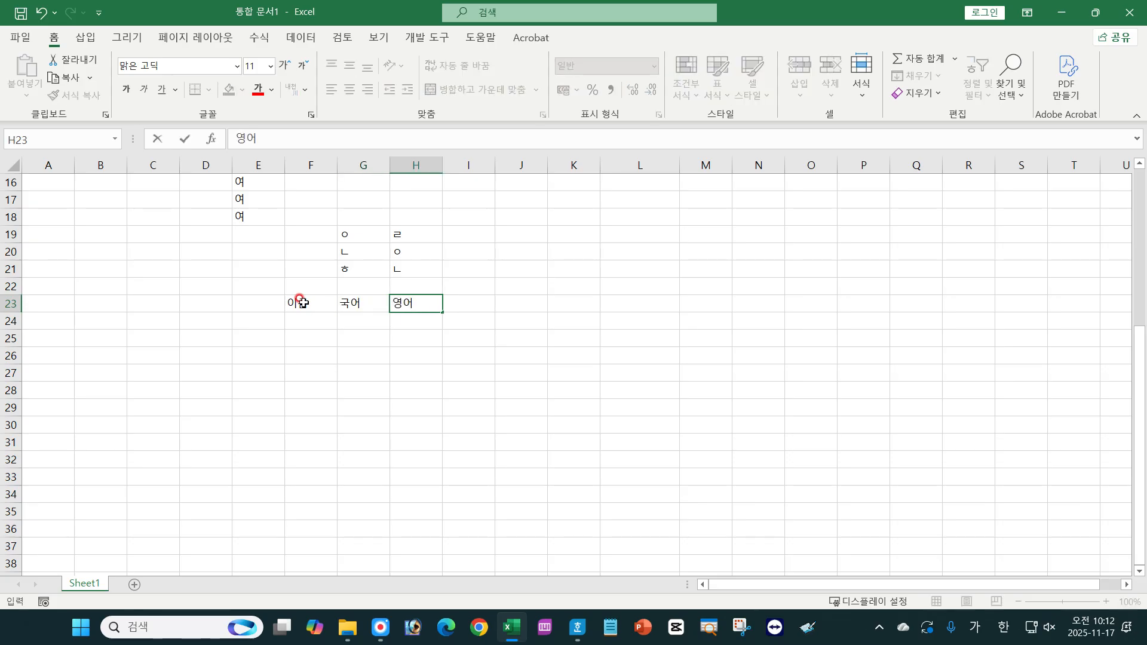
key("Return")
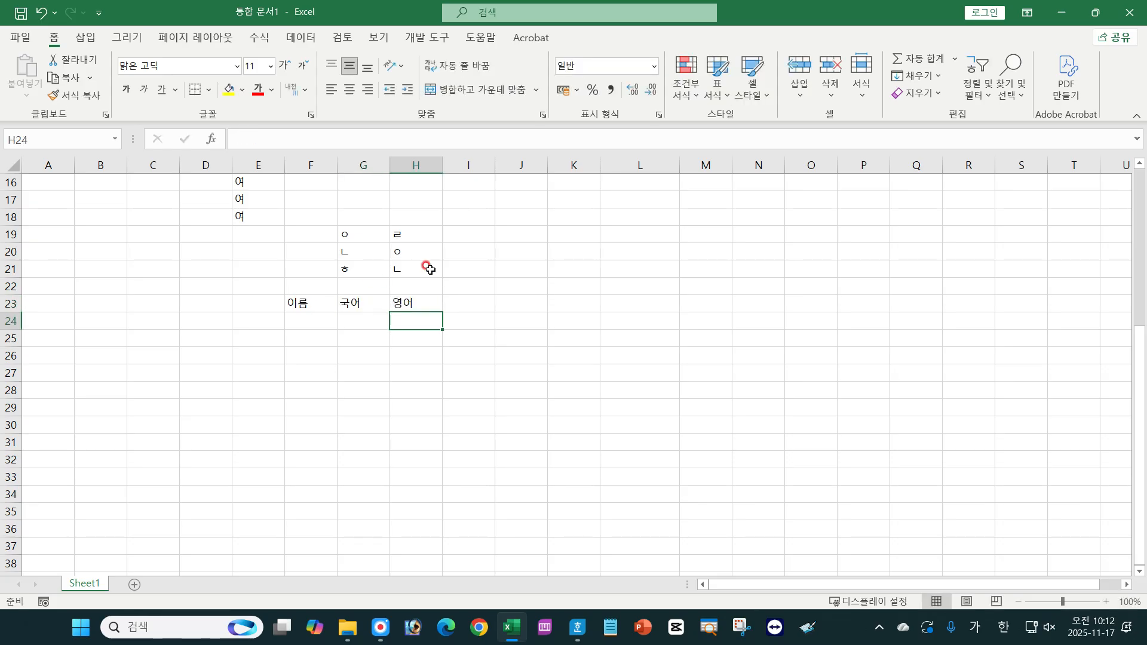
Step: Select F24:H28 and enter "가", "나", "다", "라" and "마" down its 이름 column, keeping the range selected
left_click(302, 323)
left_click_drag(302, 323, 406, 381)
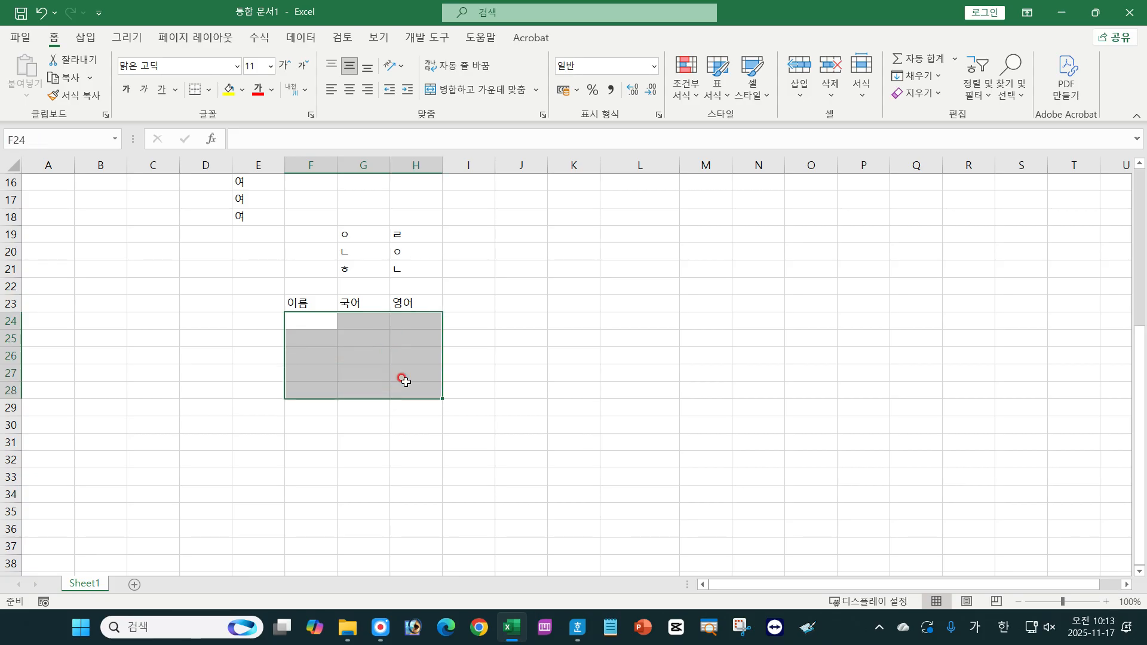
type("ㄱ")
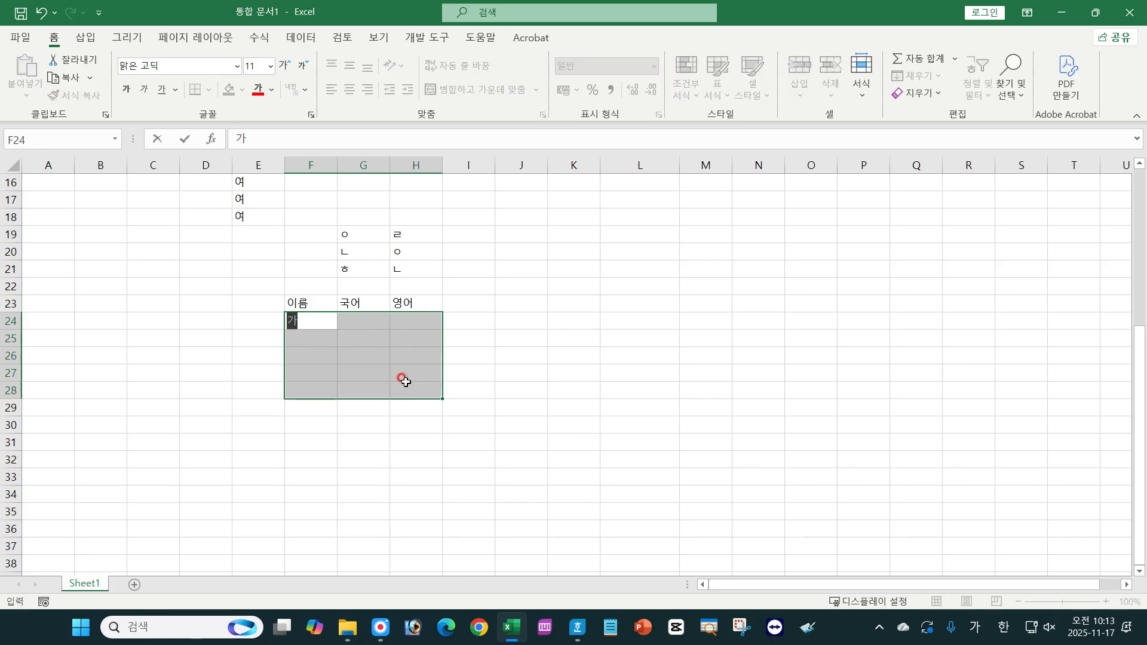
key("Return")
type("나")
key("Return")
type("다")
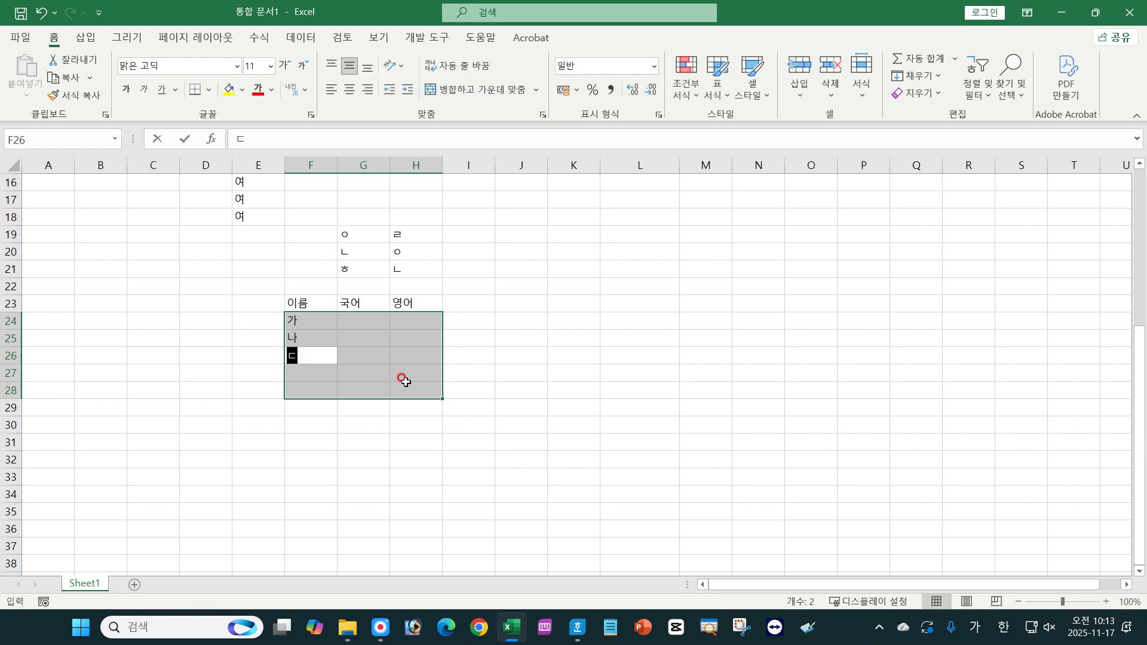
key("Return")
type("라")
key("Return")
type("마")
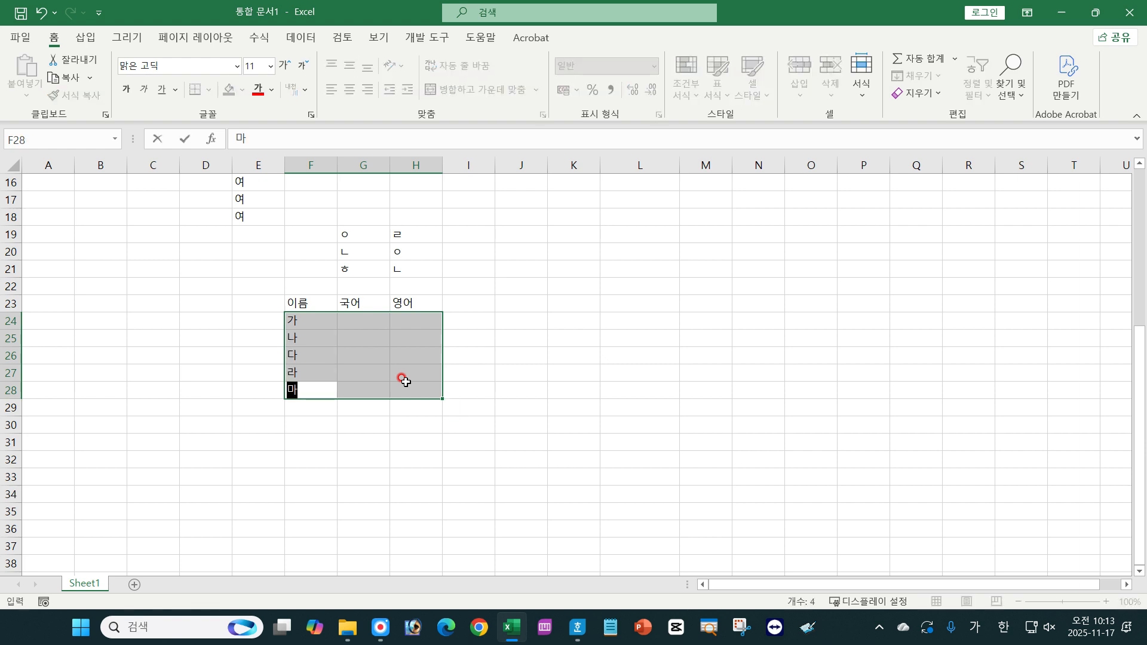
key("Return")
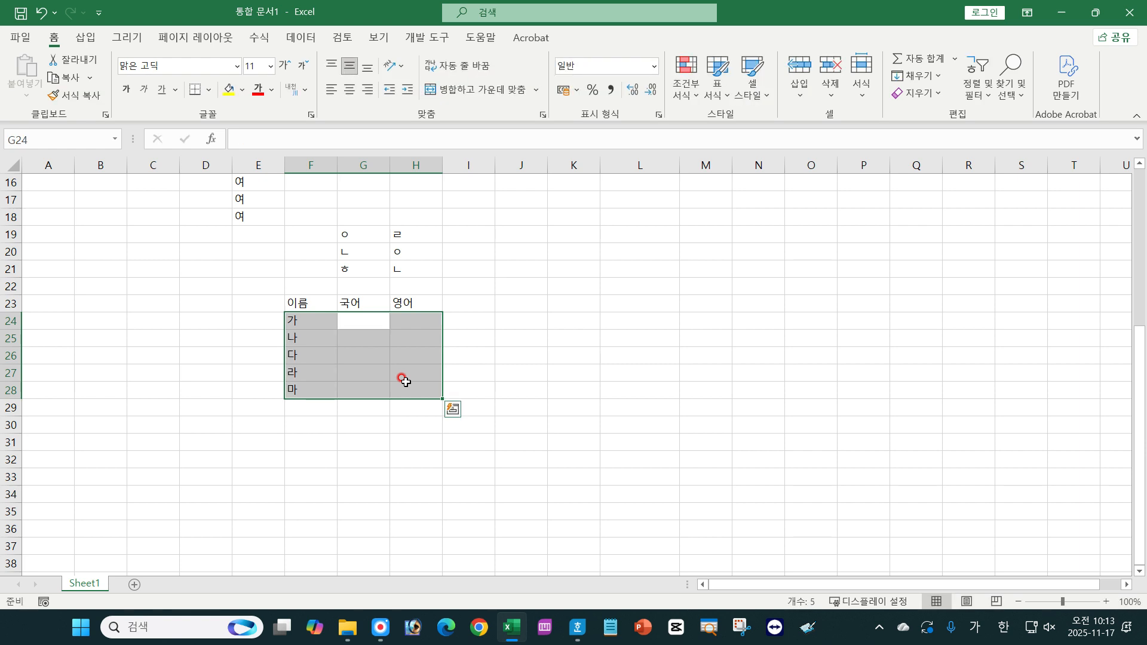
Step: Continue down the selected range's 국어 column, entering 50, 60, 80, 90 and 70 in G24:G28
type("50")
key("Return")
type("60")
key("Return")
type("80")
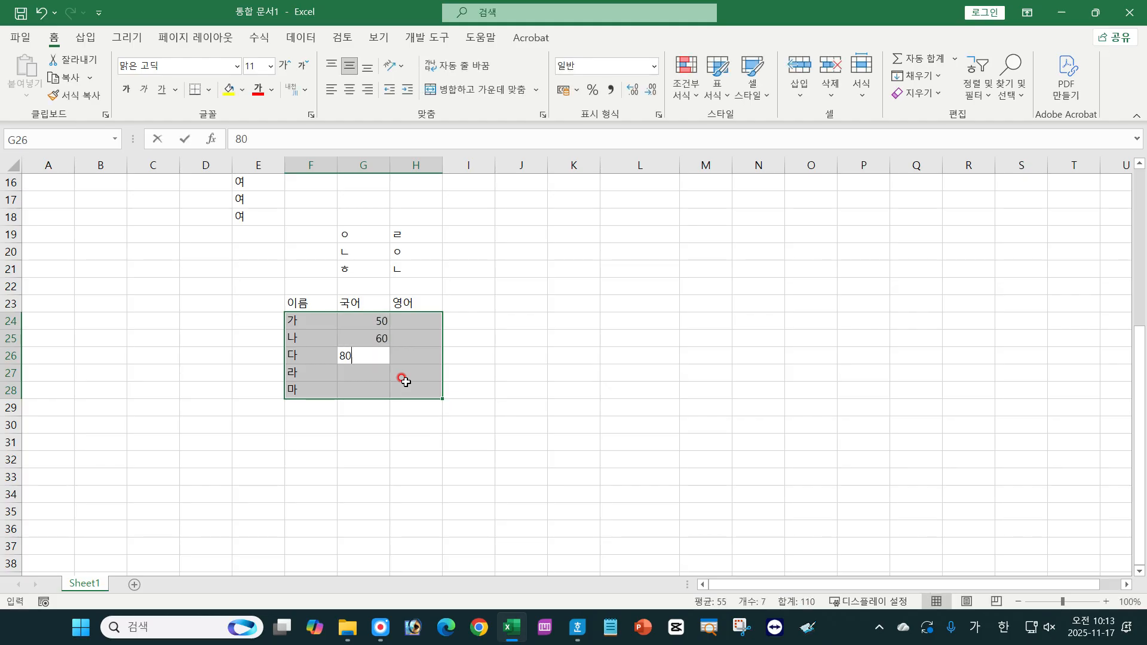
key("Return")
type("90")
key("Return")
type("70")
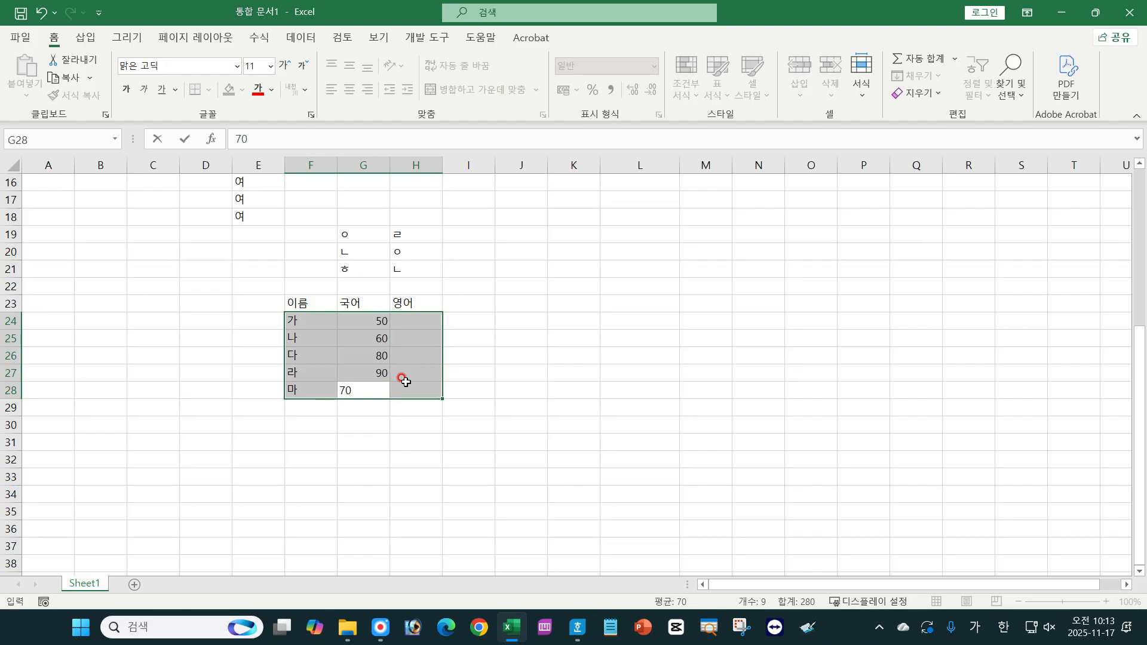
key("Return")
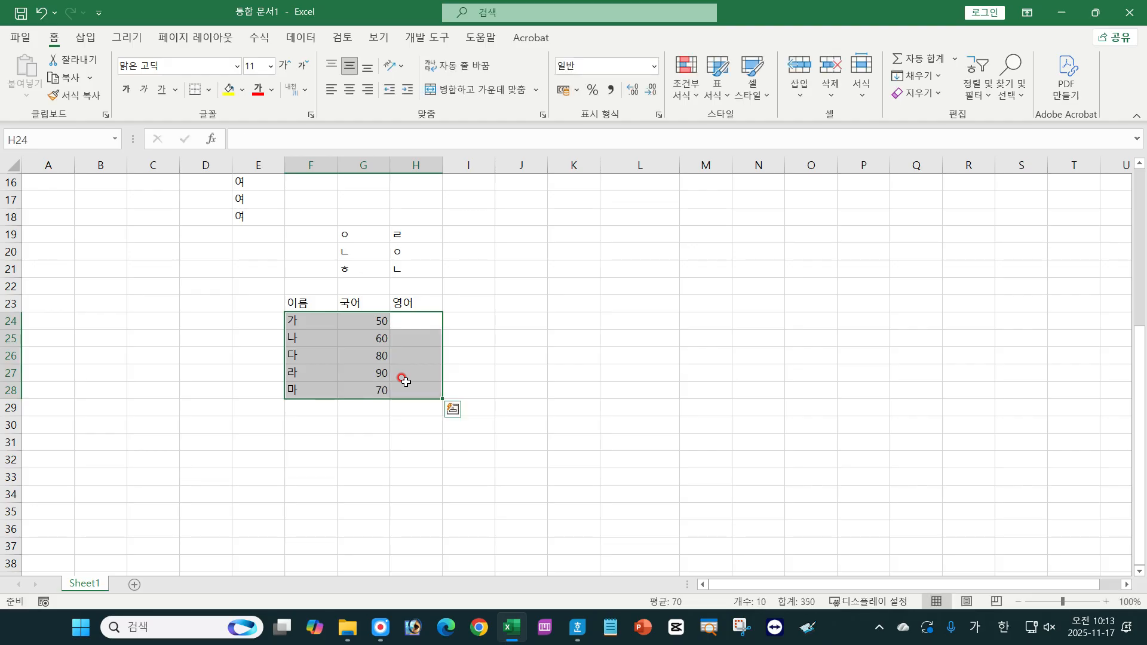
Step: Continue into the range's 영어 column, entering 70 and 510 in H24:H25
type("70")
key("Return")
type("510")
key("Return")
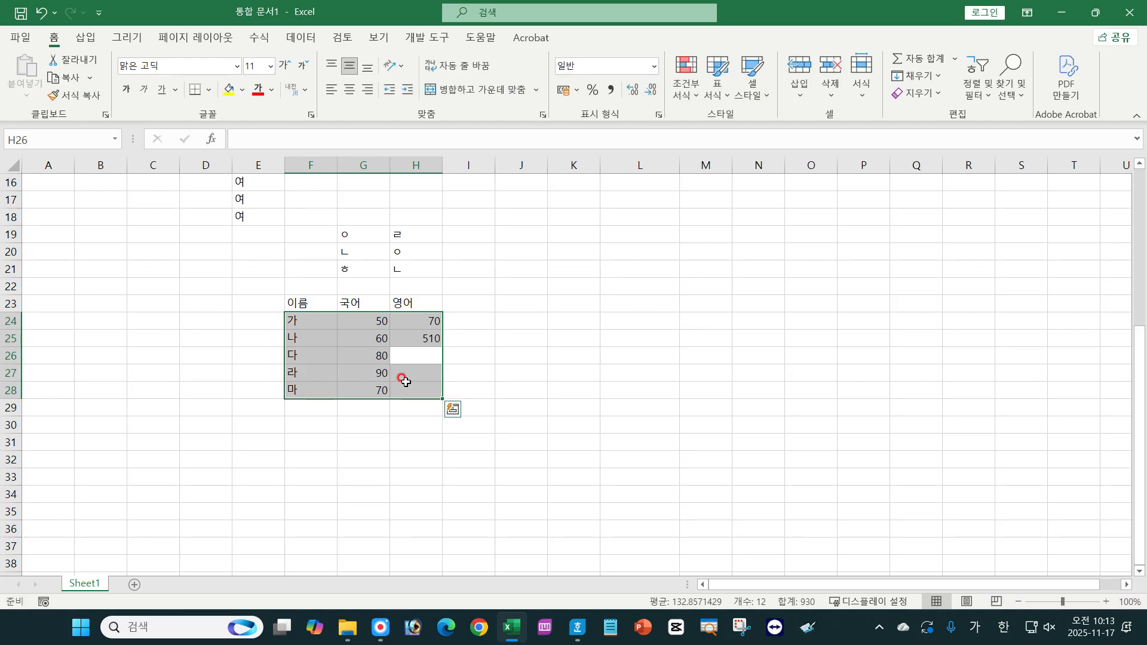
left_click(400, 337)
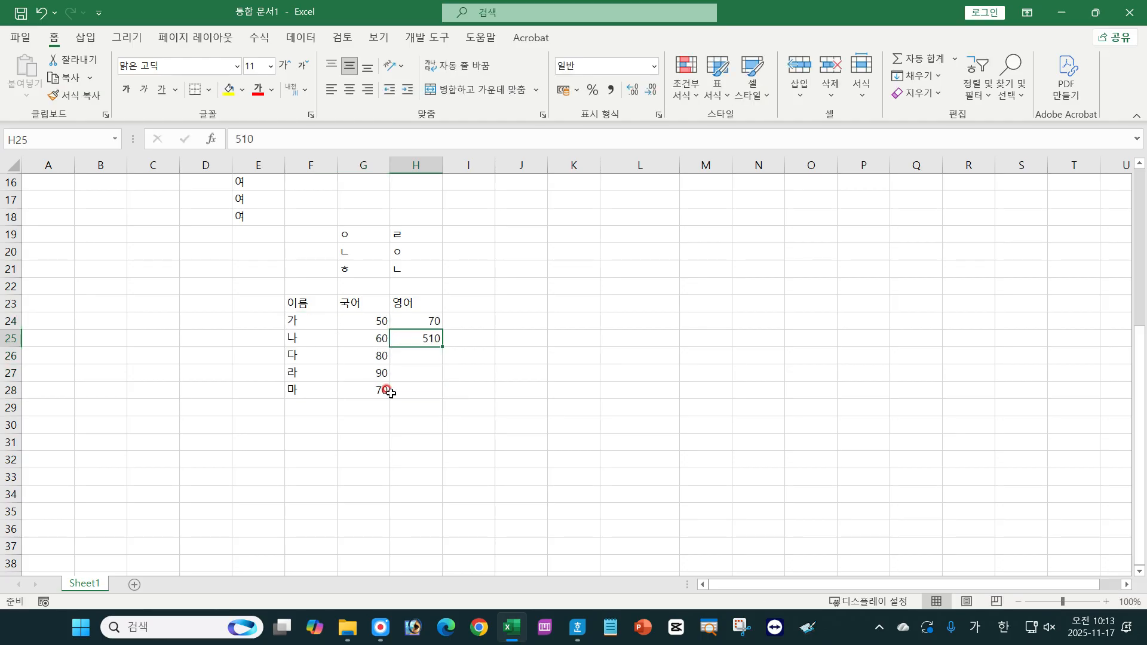
left_click_drag(304, 321, 421, 373)
Step: Select K20:L24 and enter 4 and 5 in K20:K21, keeping the range selected
left_click_drag(557, 244, 669, 314)
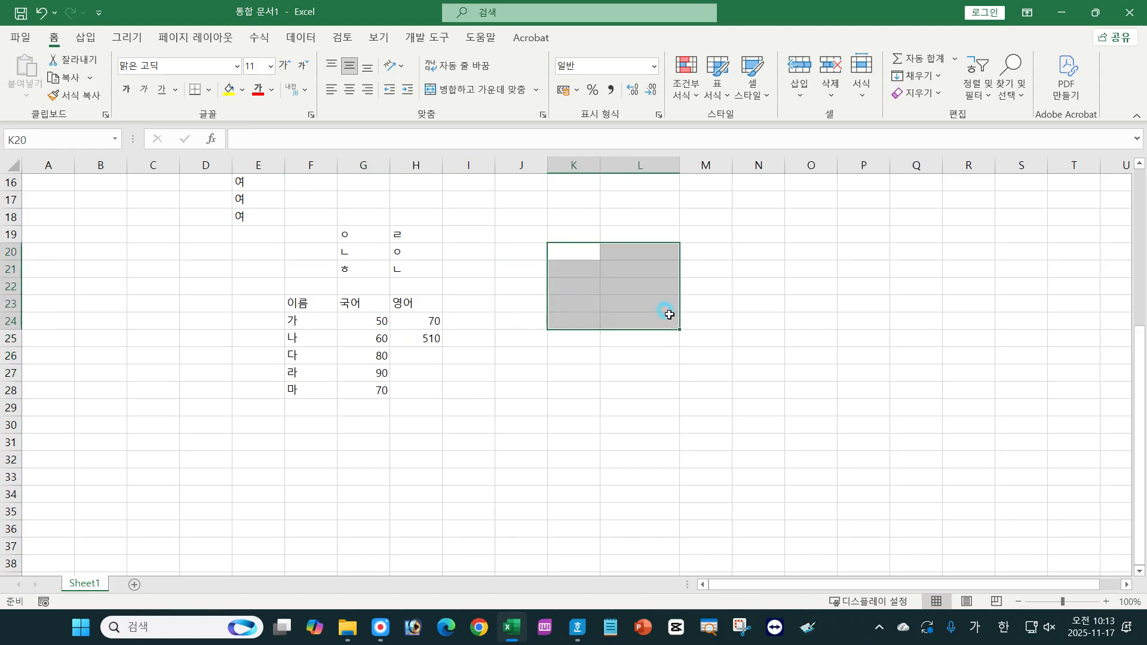
type("4")
key("Return")
type("5")
key("Return")
Step: Continue the selected range's first column with "ㅇ", "ㄴ" and "ㅁ" in K22:K24, and leave the selection from L20
scroll(669, 315, "up", 4)
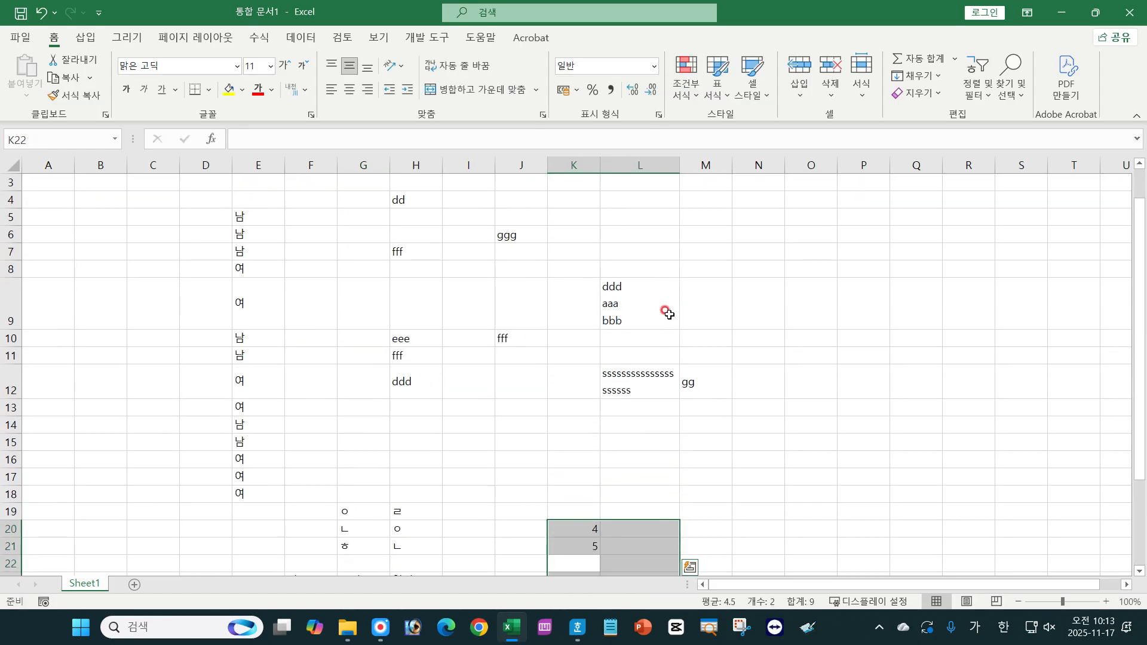
scroll(640, 543, "down", 5)
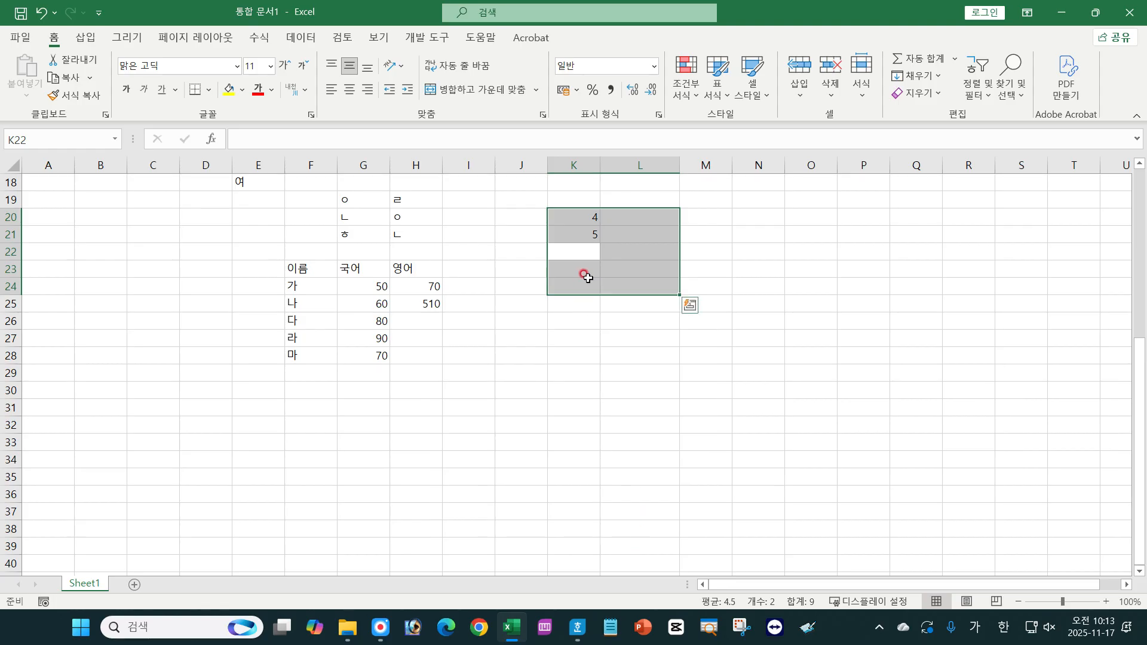
type("ㅇ")
key("Return")
type("ㄴ")
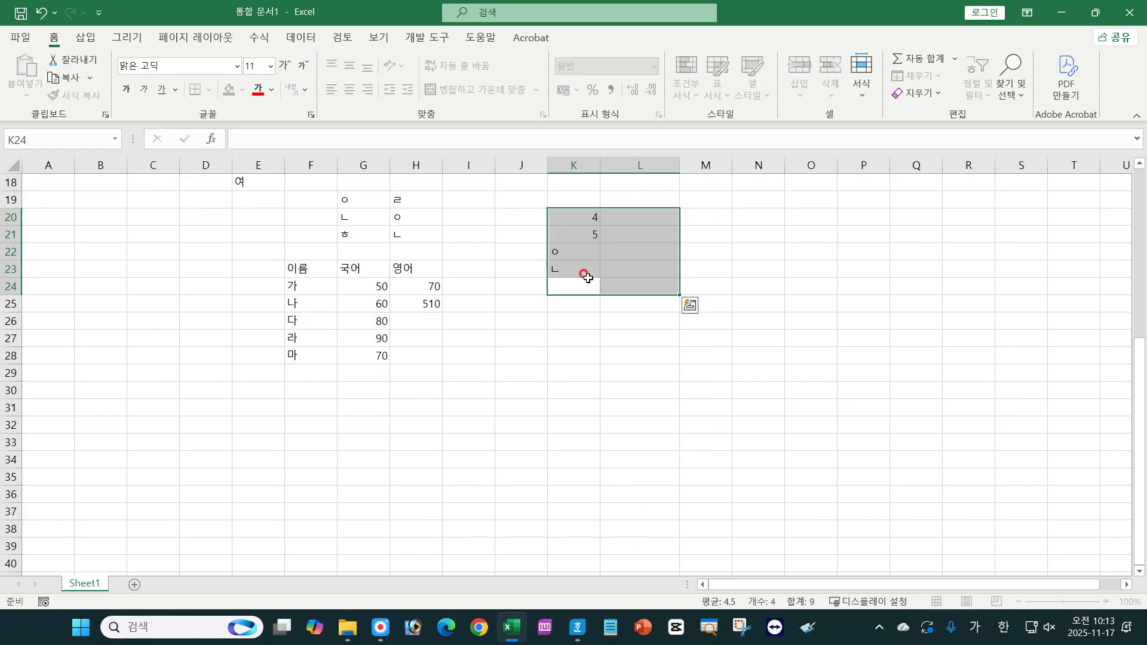
key("Return")
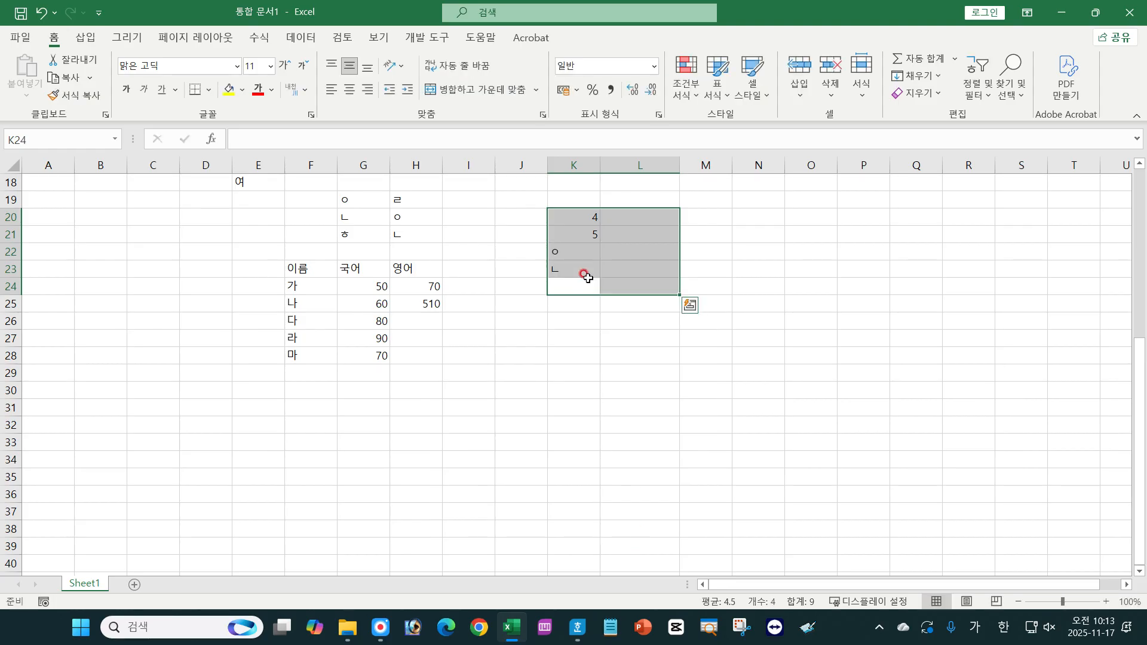
type("ㅁ")
key("Return")
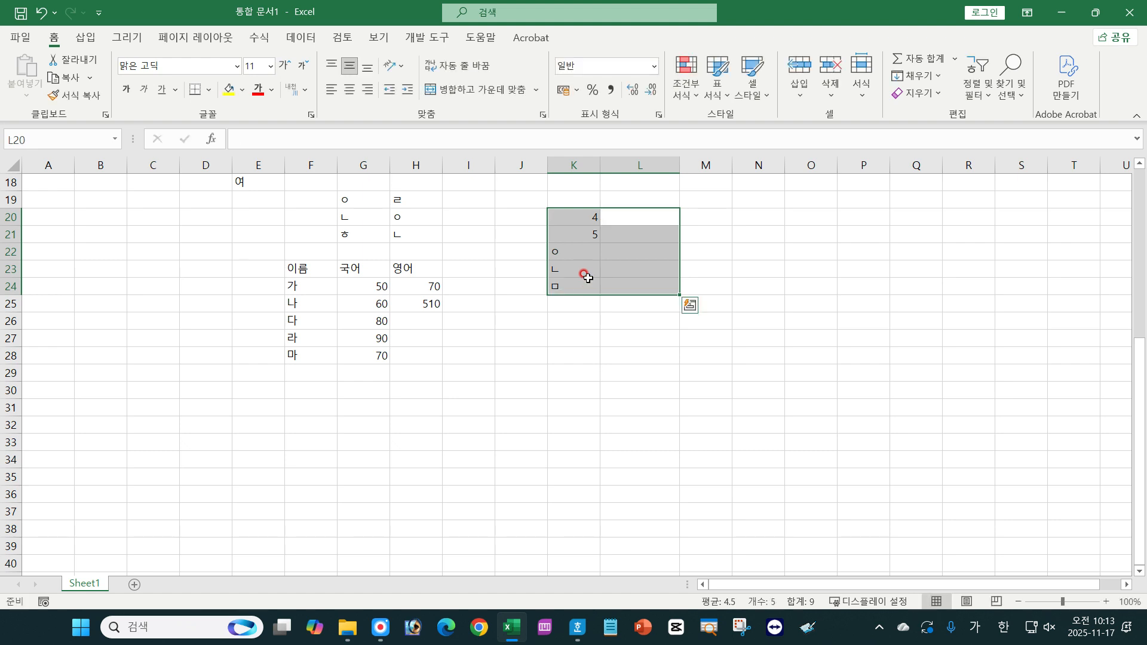
key("Right")
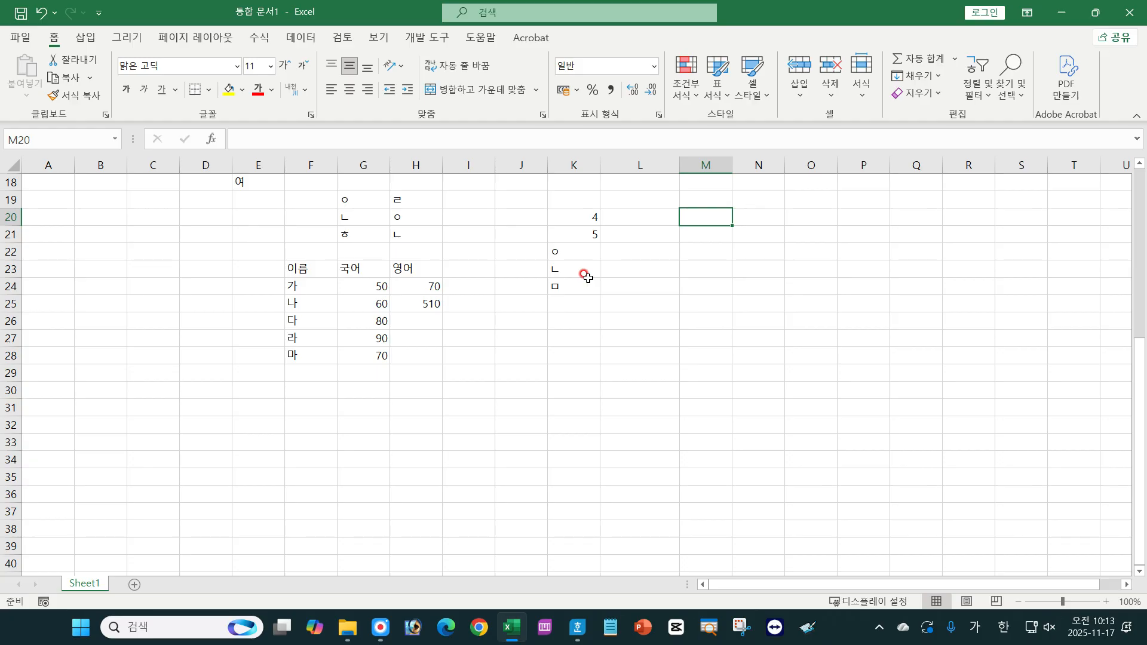
Step: Clear the first set of 국어 and 영어 scores from G24:H28
left_click(517, 367)
left_click_drag(370, 288, 417, 347)
key("Delete")
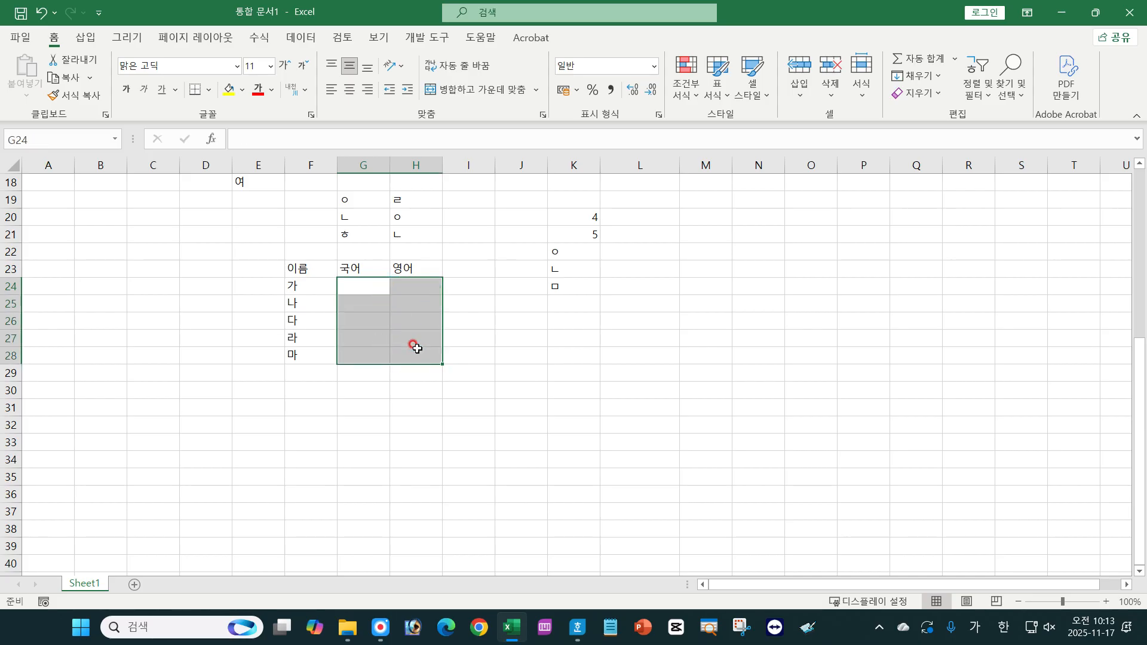
Step: Select only the score cells G24:H28 and enter 50, 40, 40, 80 and 90 down the 국어 column
left_click_drag(361, 287, 401, 347)
type("50")
key("Return")
type("40")
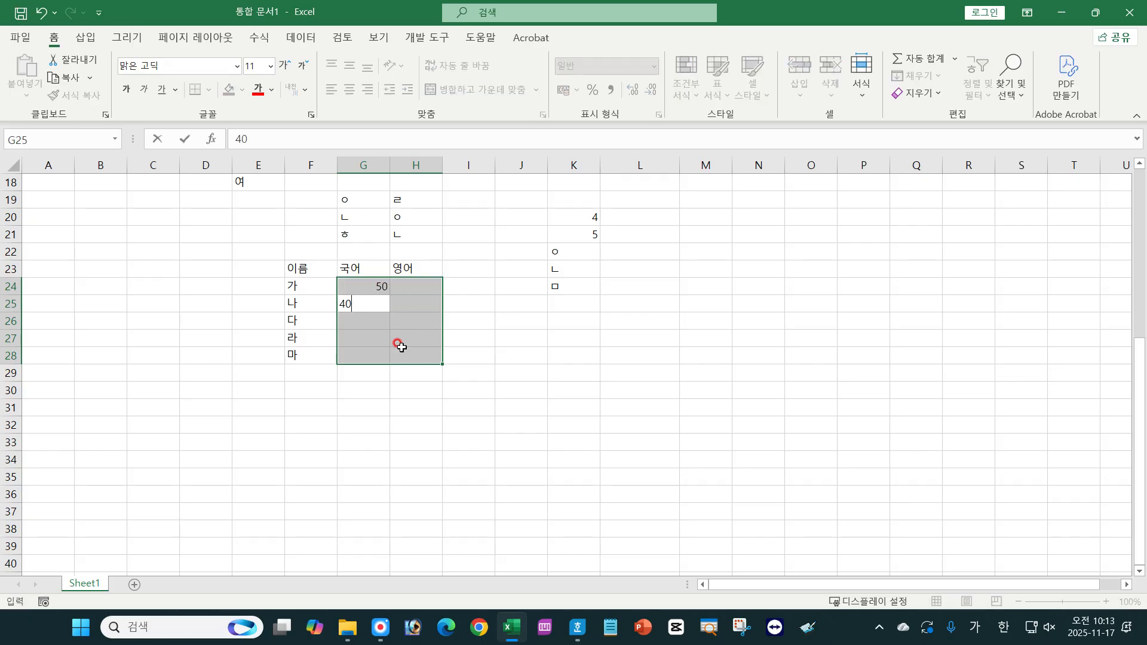
key("Return")
type("40")
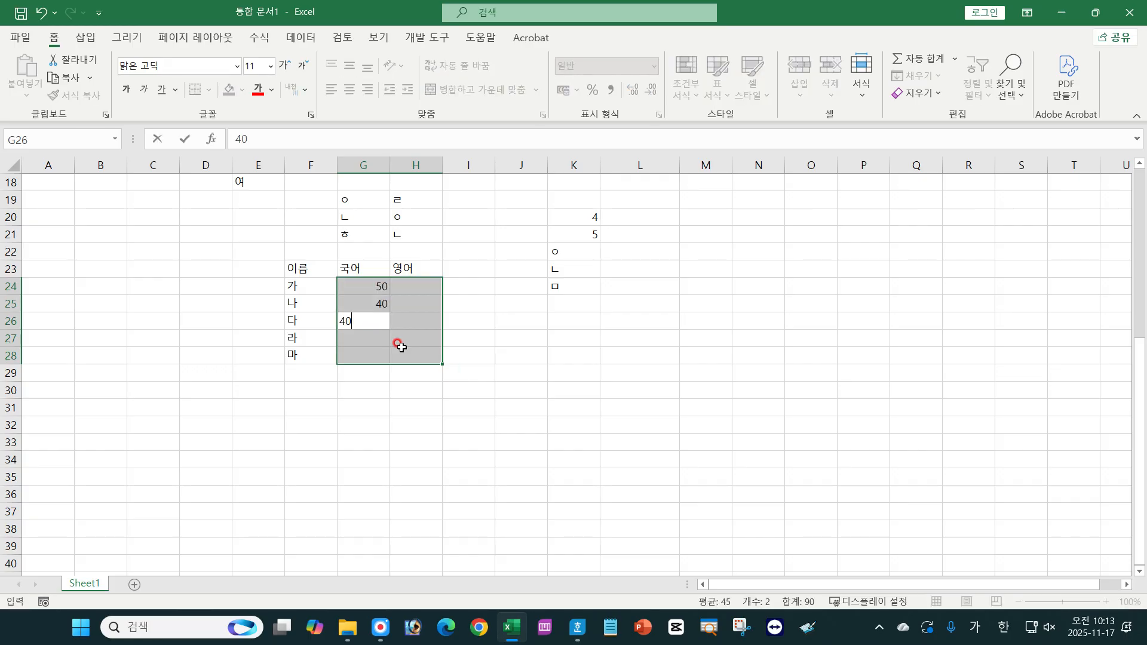
key("Return")
type("80")
key("Return")
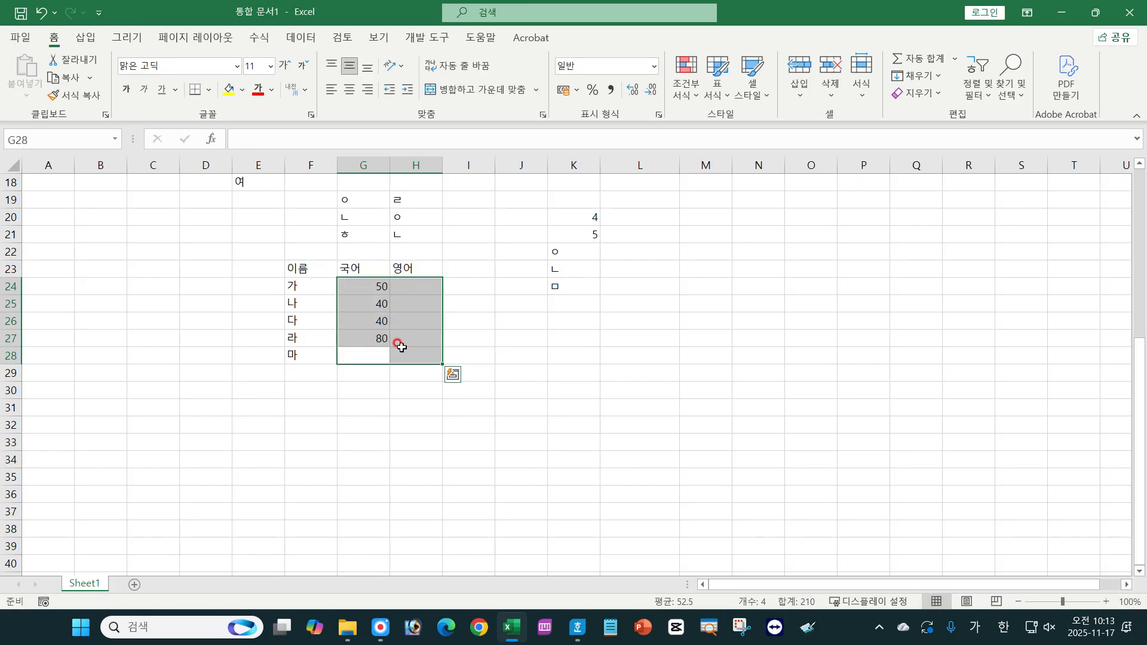
type("90")
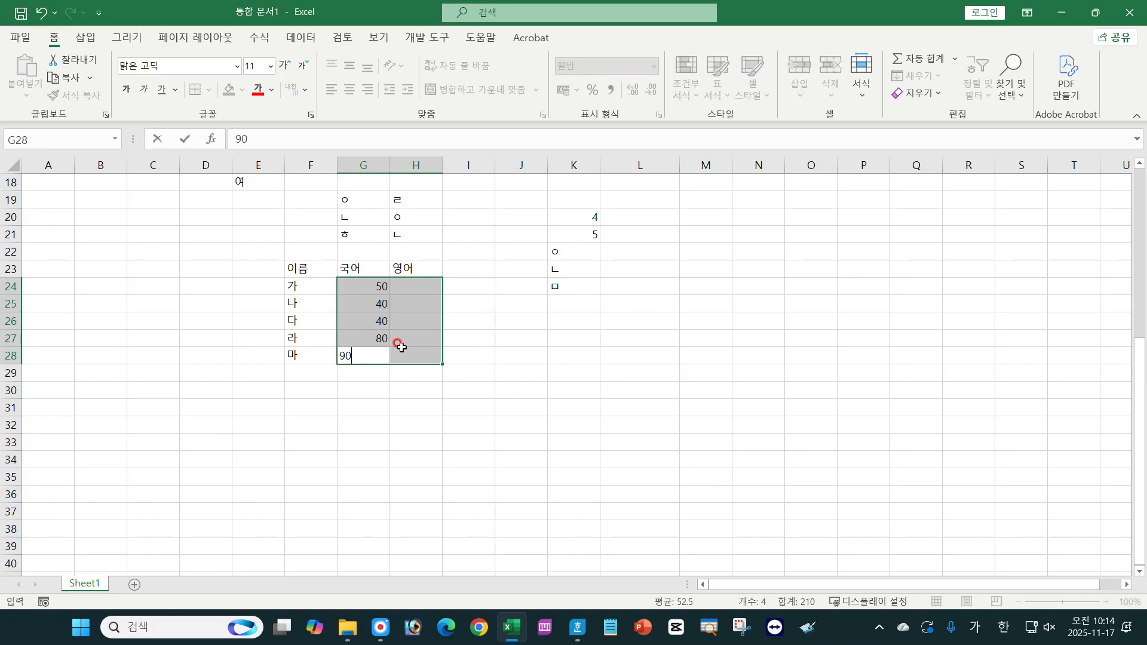
left_click(403, 351)
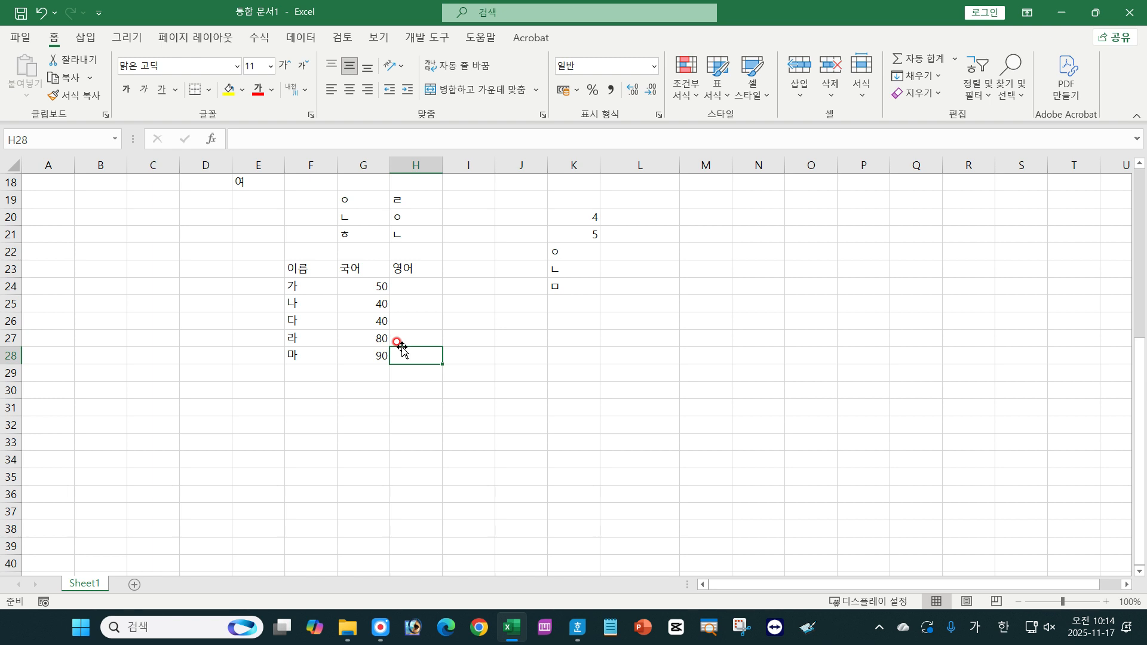
Step: Clear the re-entered scores from G24:H28
left_click_drag(410, 287, 418, 354)
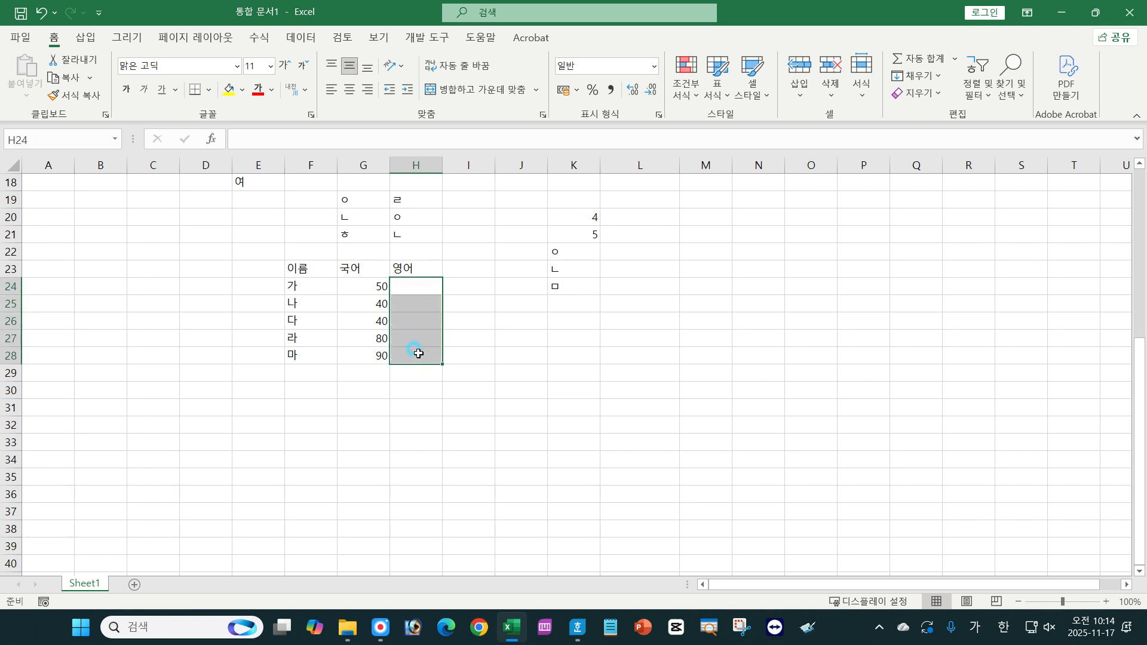
left_click_drag(412, 288, 413, 352)
left_click_drag(414, 288, 411, 364)
left_click_drag(379, 294, 422, 362)
key("Delete")
left_click_drag(364, 281, 441, 287)
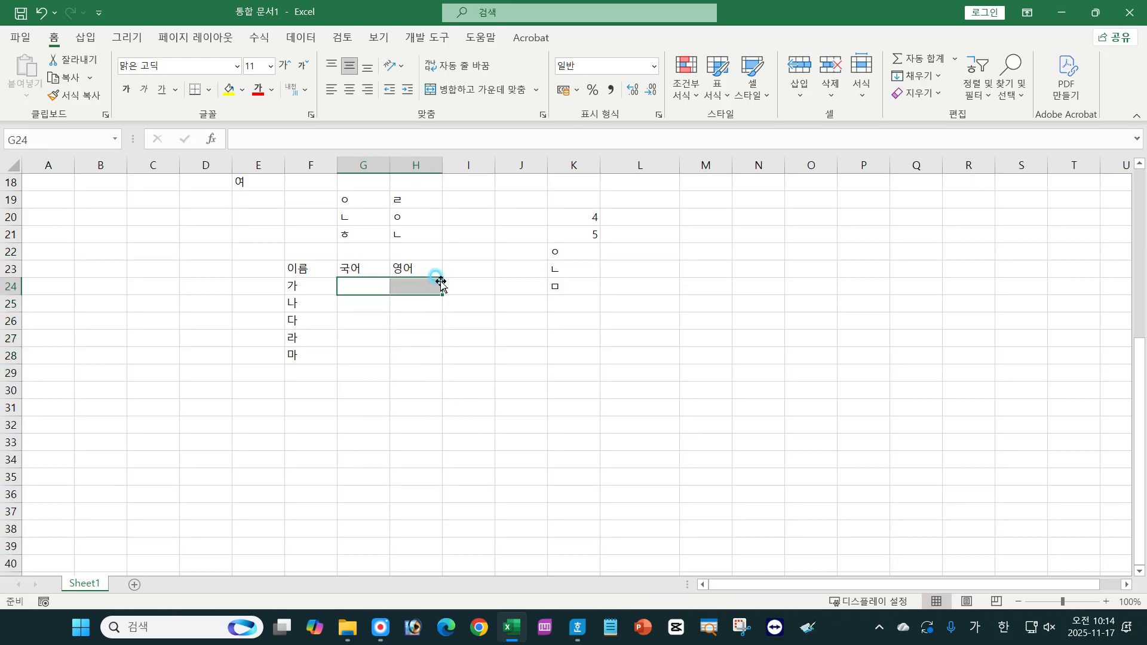
Step: Add the column heading "수학" in cell I23
left_click(466, 269)
type("수학")
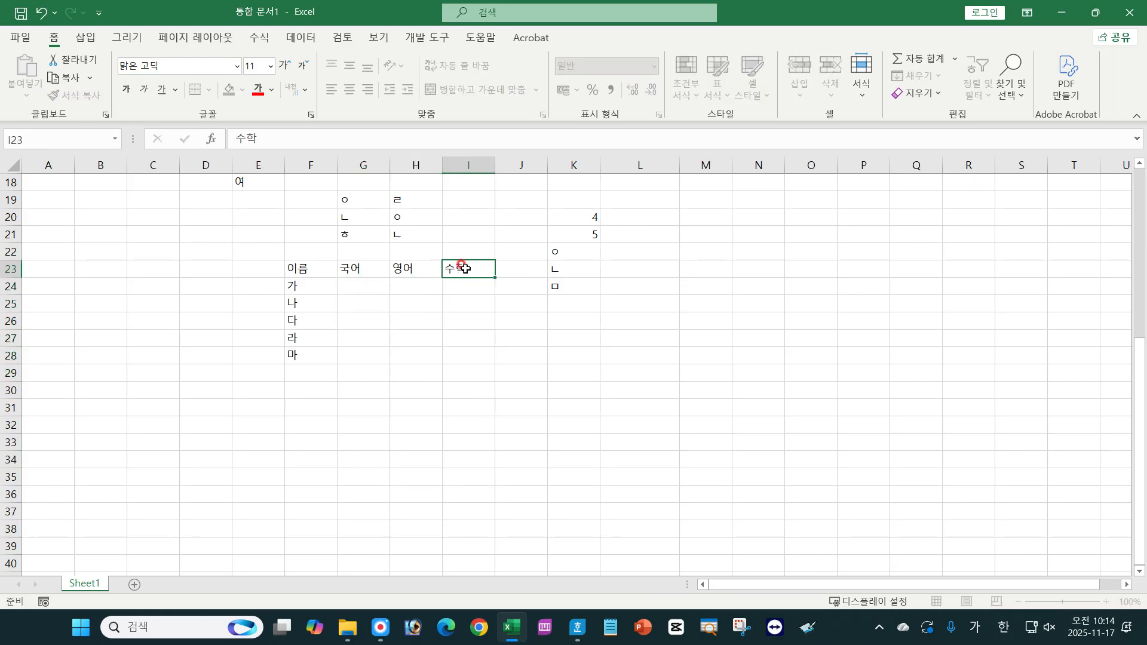
key("Return")
Step: Select the score range G24:I28 and enter 5, 43, 2, 2 and 12 down its 국어 column
left_click_drag(365, 280, 353, 353)
left_click(352, 355)
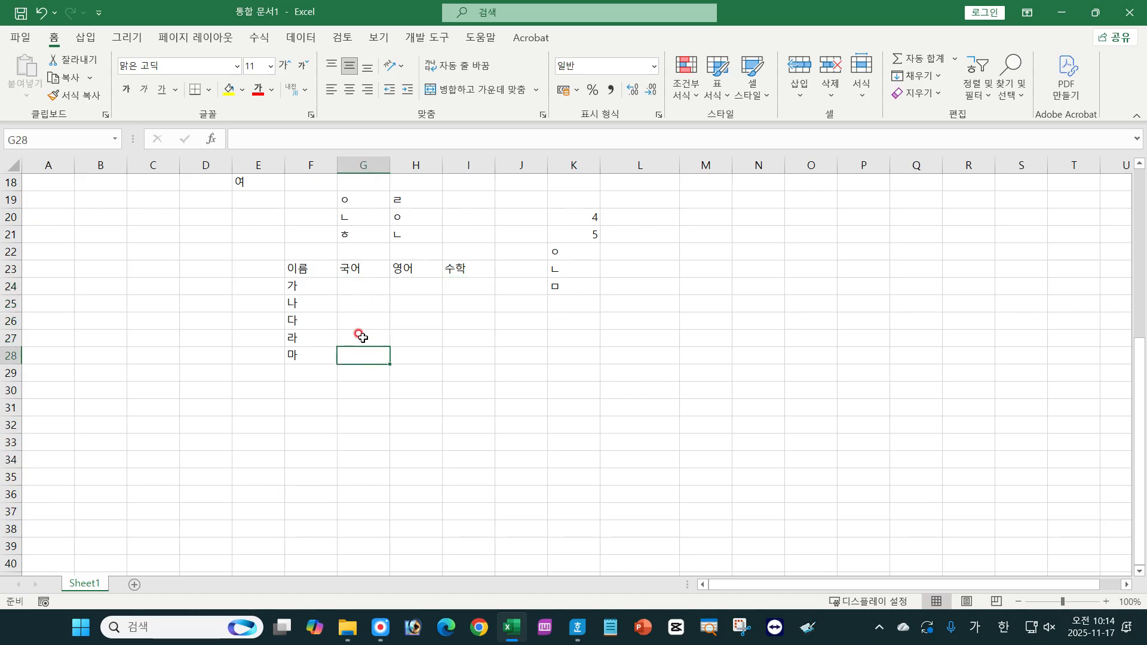
left_click(412, 293)
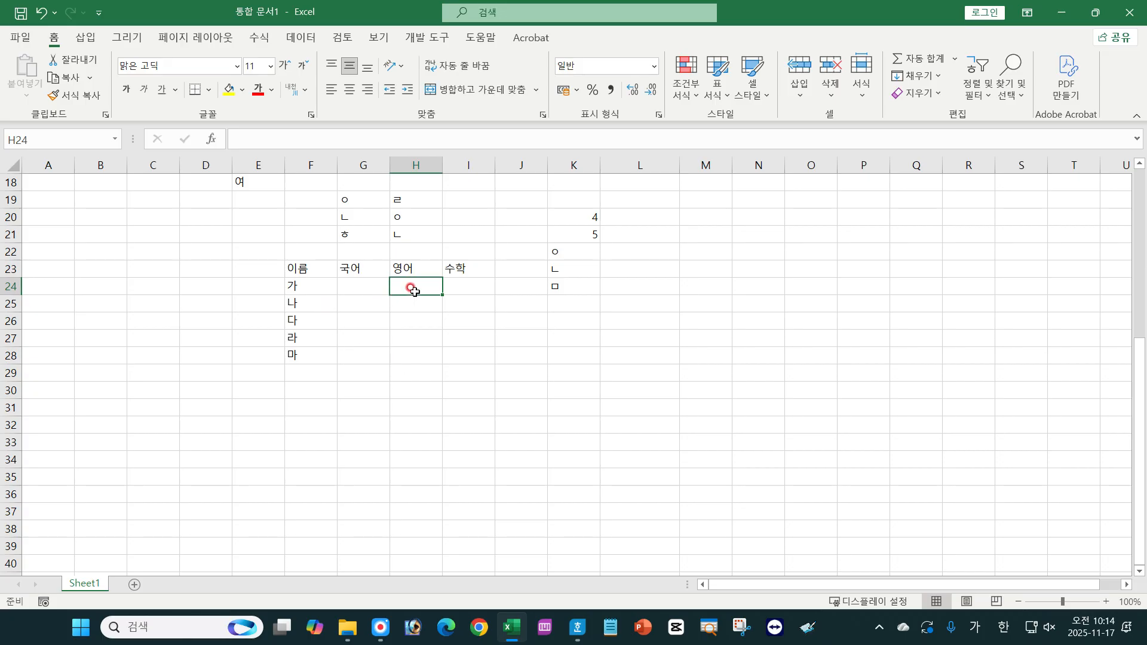
left_click_drag(364, 286, 450, 352)
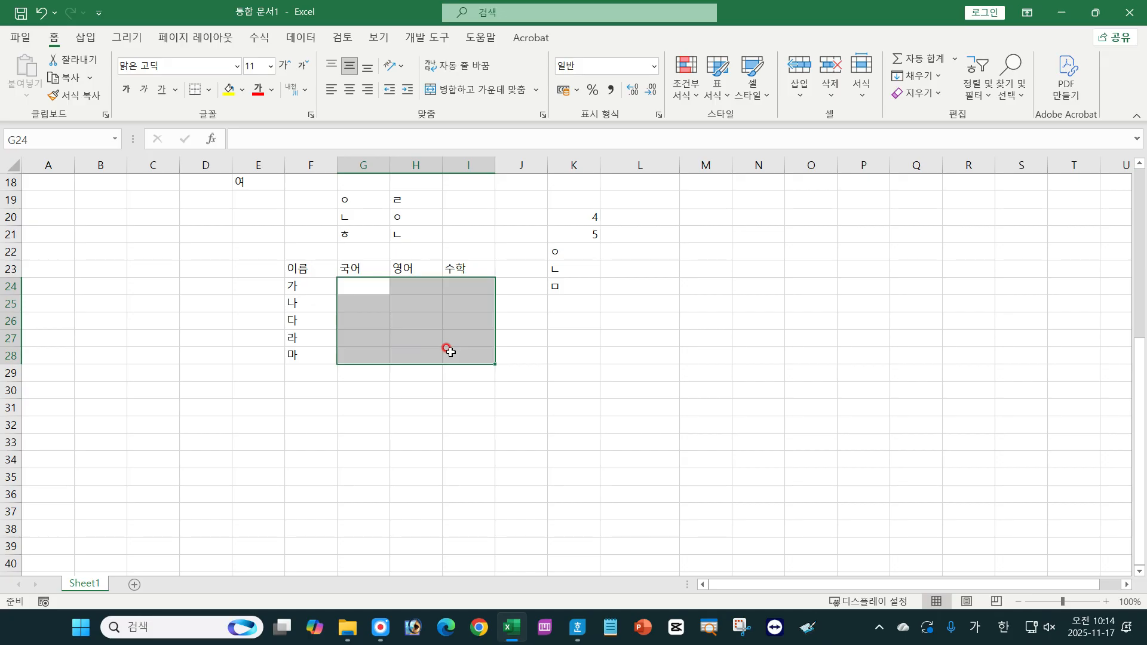
type("5")
key("Return")
type("43")
key("Return")
type("2")
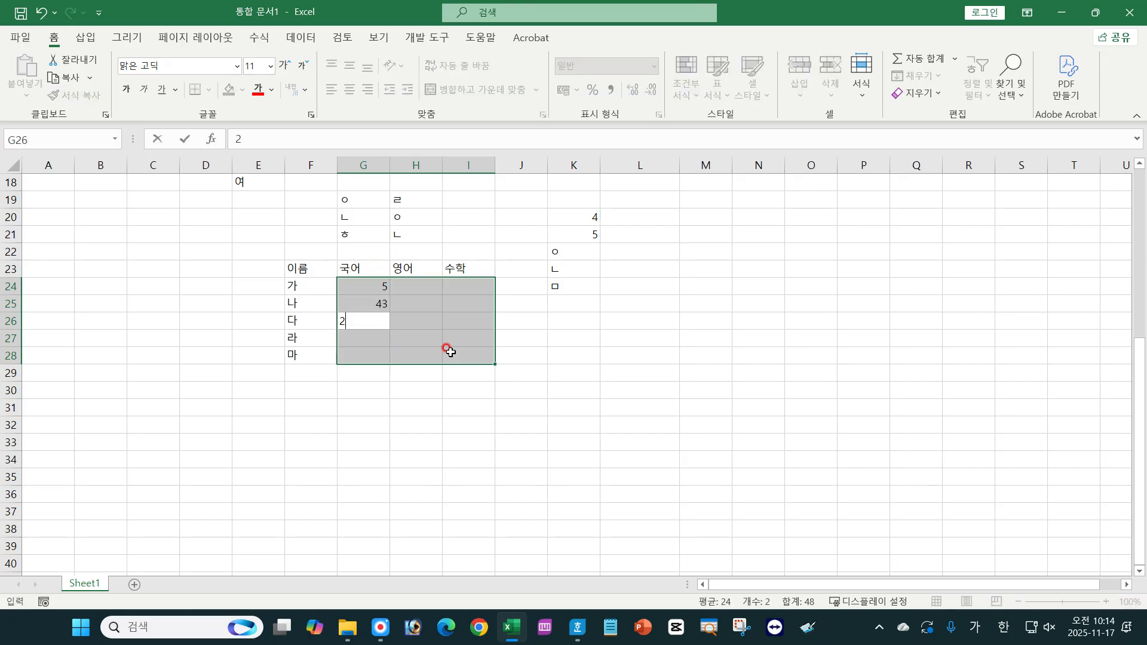
key("Return")
type("2")
key("Return")
type("12")
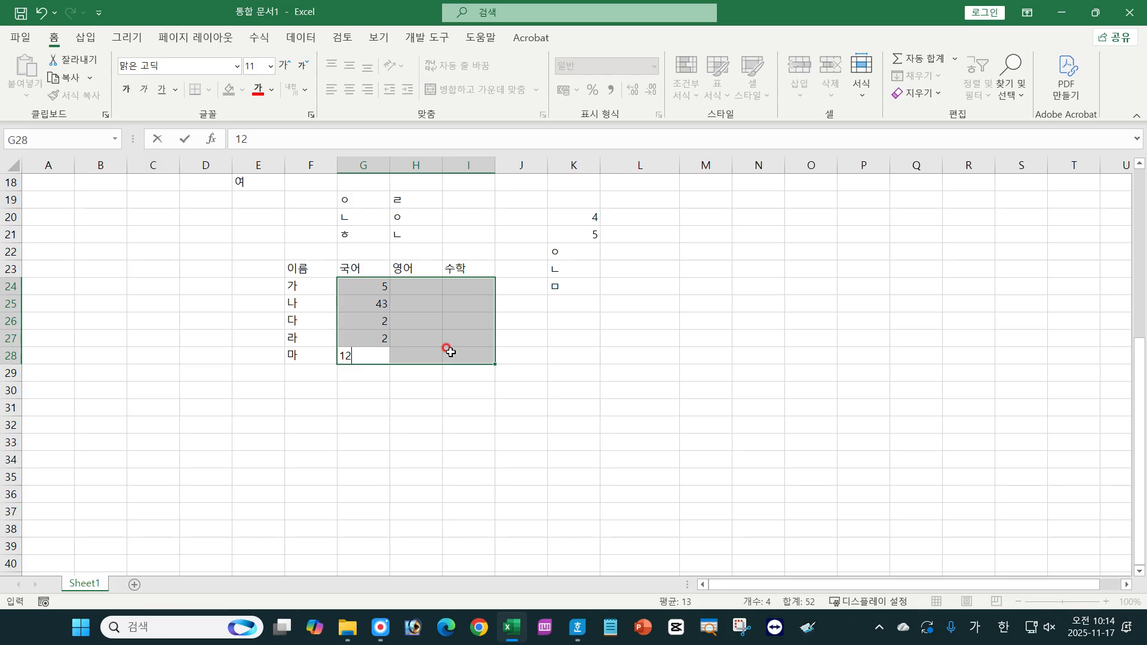
key("Return")
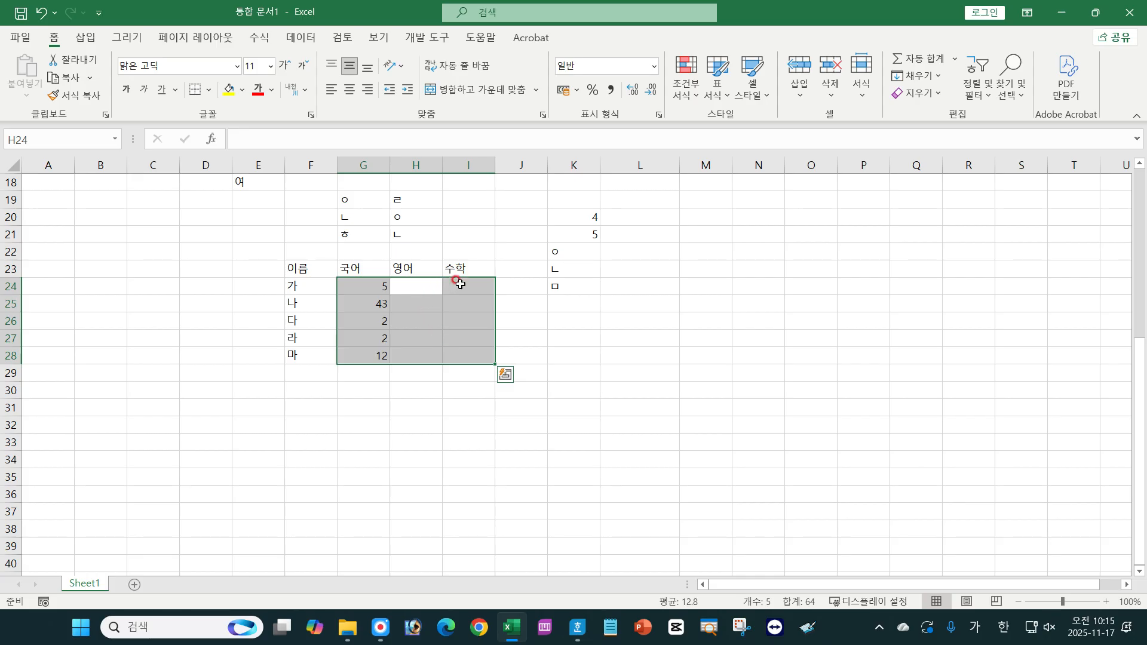
Step: Reselect G24:I28 and advance the active cell down the 국어 column and on to H24, leaving the entries as they are
left_click_drag(468, 286, 469, 352)
left_click_drag(467, 287, 467, 347)
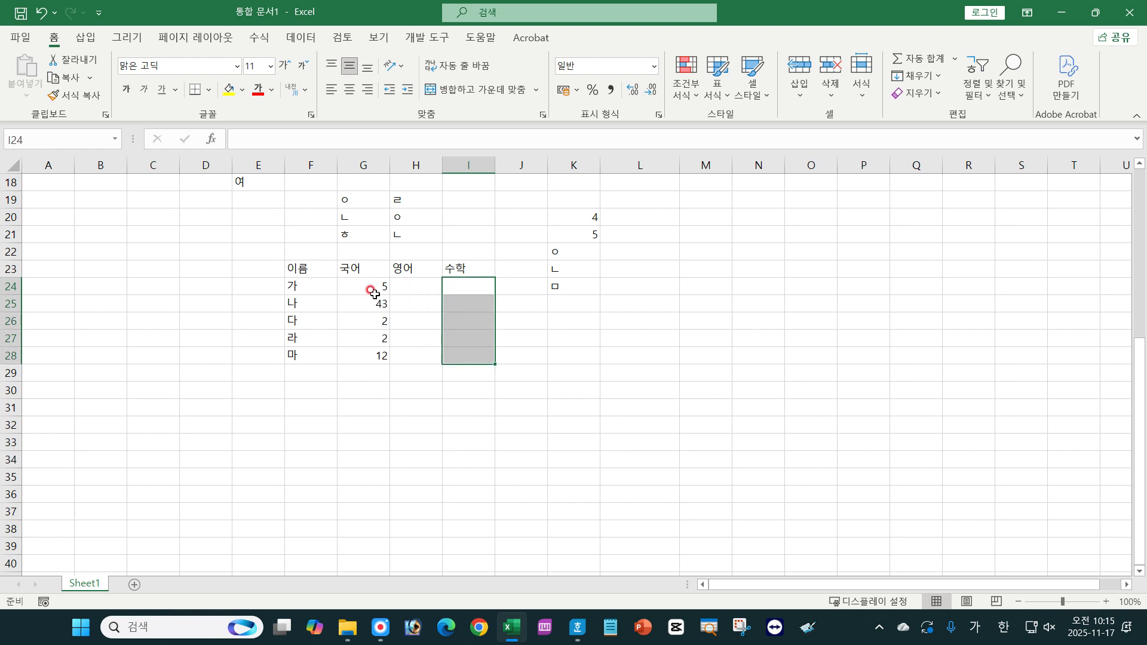
left_click_drag(376, 288, 446, 354)
key("Return")
key("Return")
key("Return")
key("Return")
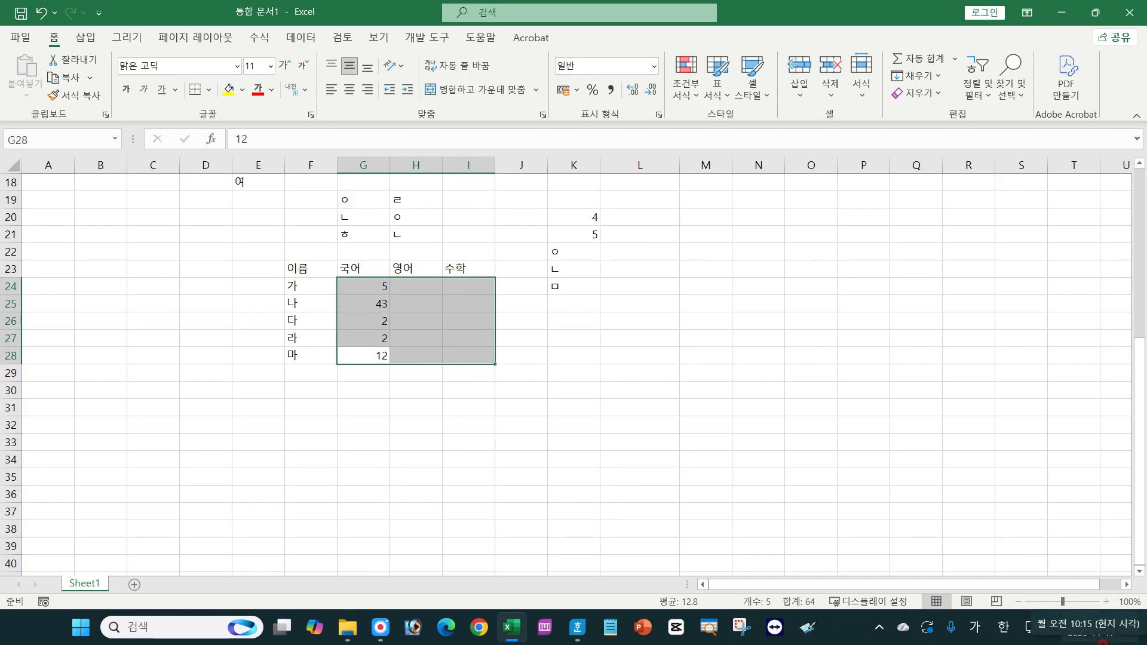
key("Return")
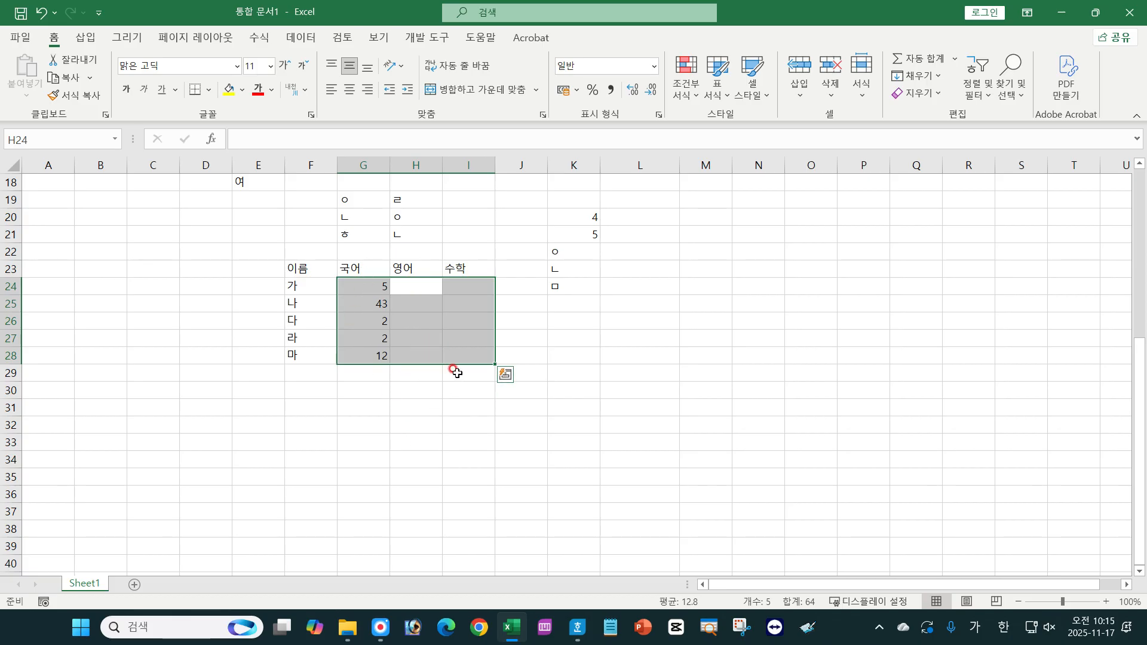
Step: Enter 4 as the first 영어 score in H24 and leave the range selection with H24 active
type("4")
key("Return")
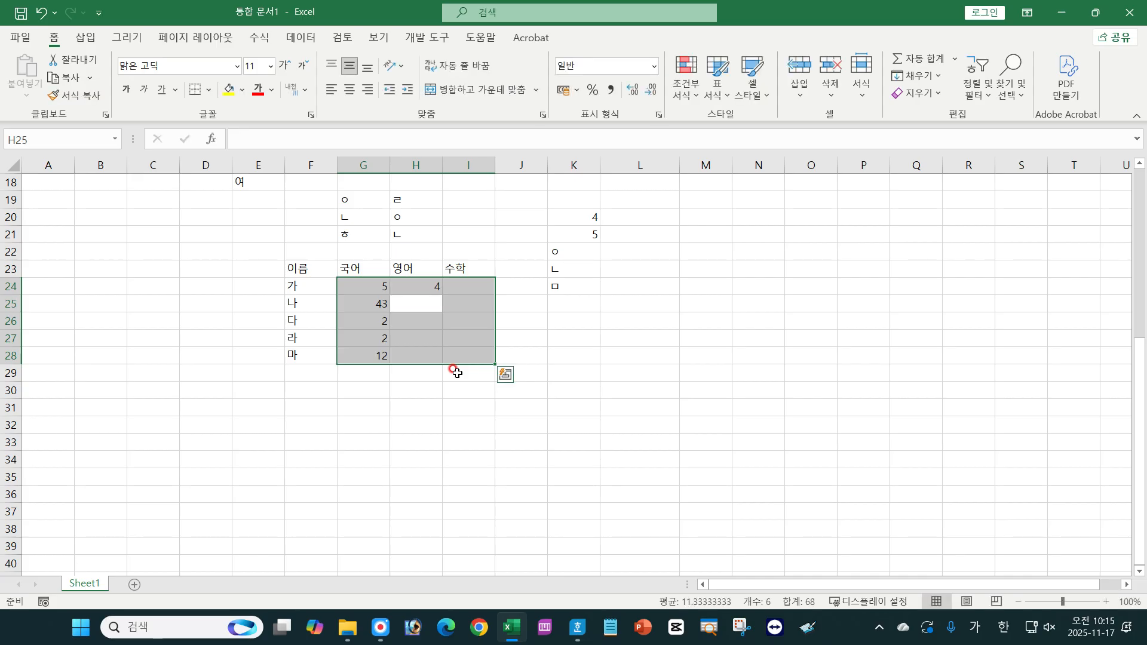
key("Up")
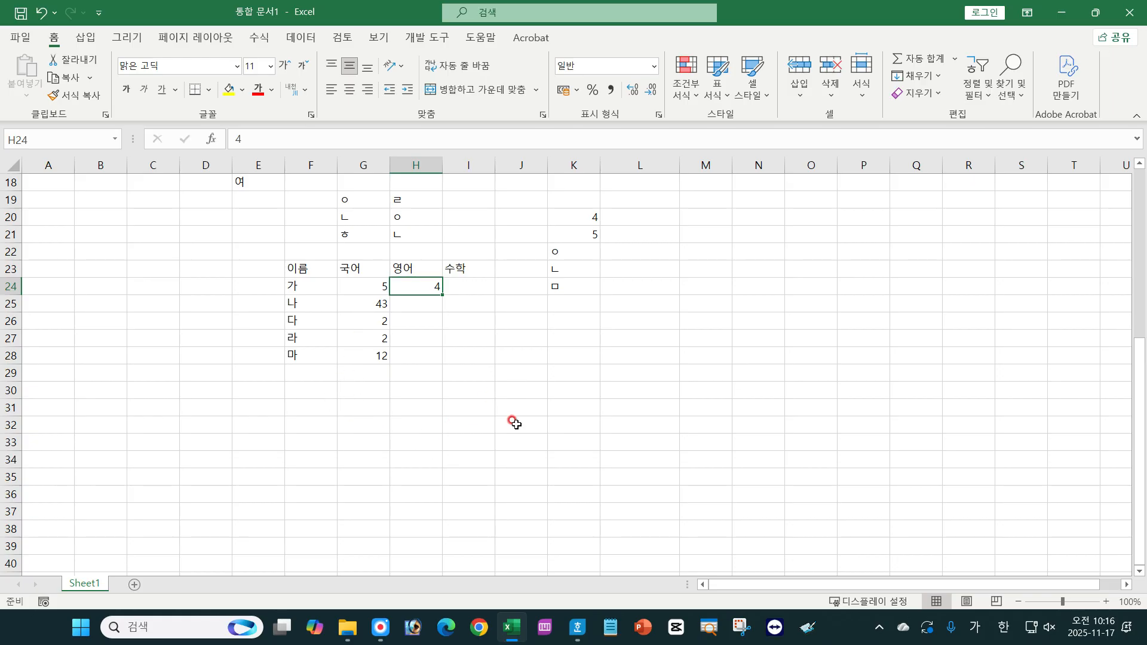
Step: Switch to the Hangul notes and review the <Alt>+<↓> rule about choosing from data already entered in the same column
left_click(577, 627)
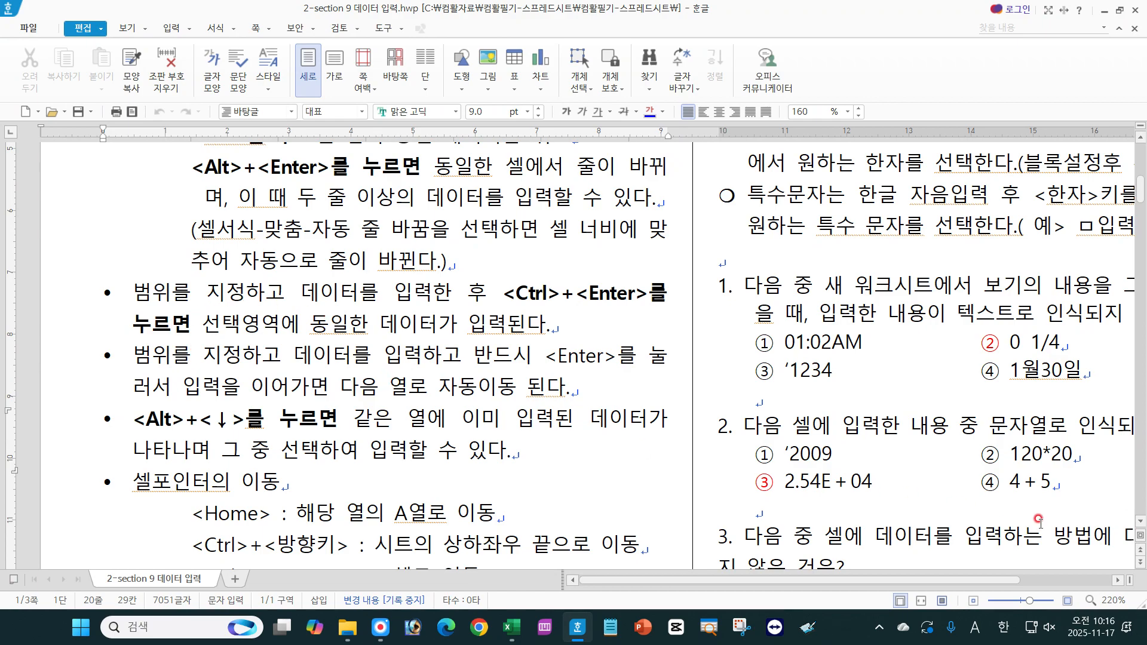
scroll(1143, 522, "down", 4)
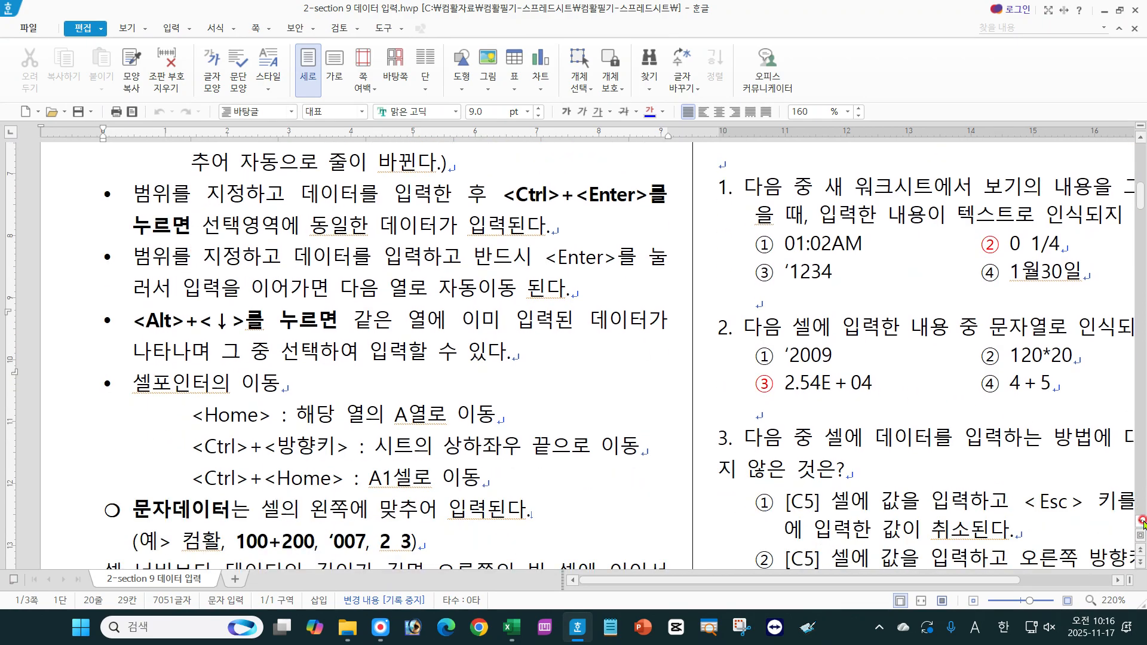
left_click(438, 256)
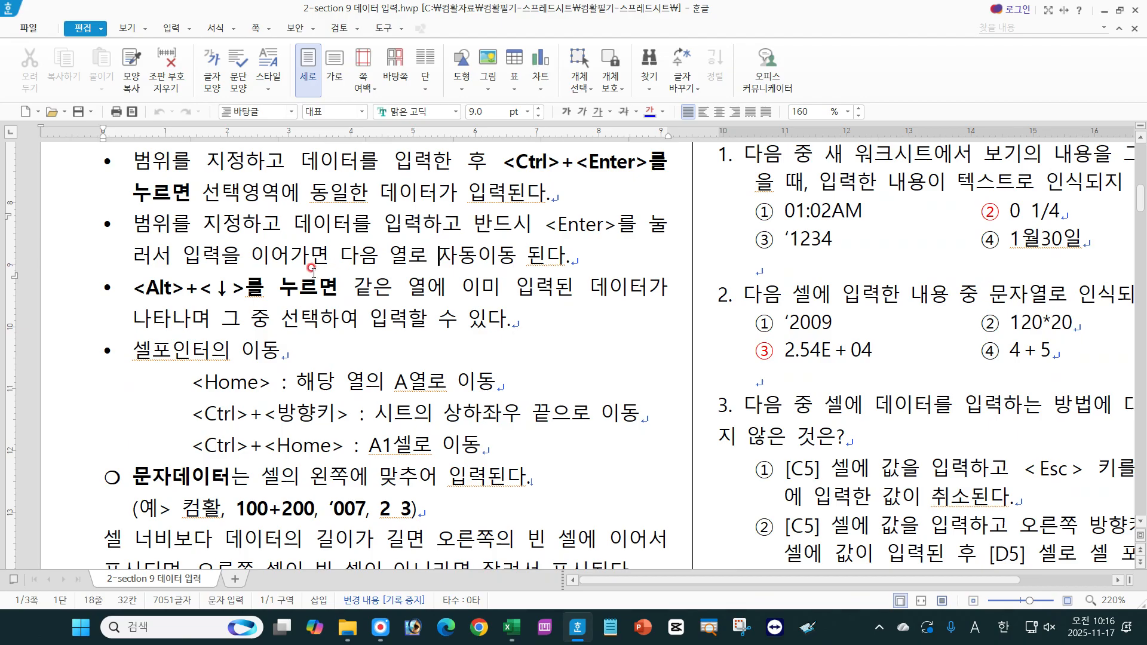
left_click_drag(130, 292, 242, 290)
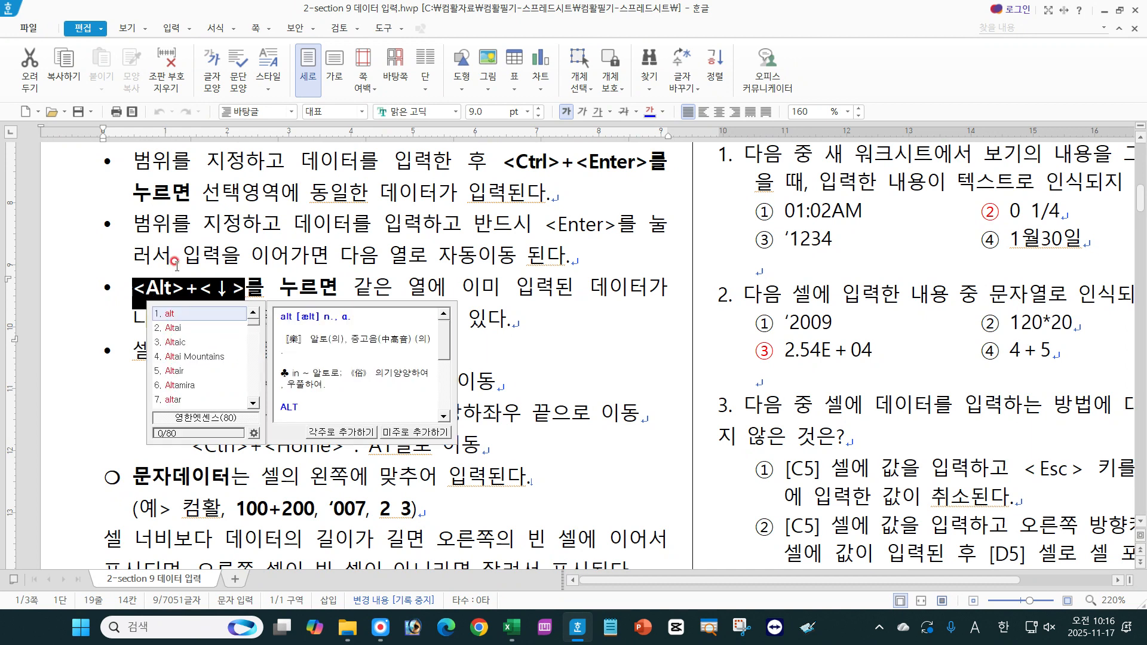
left_click(245, 289)
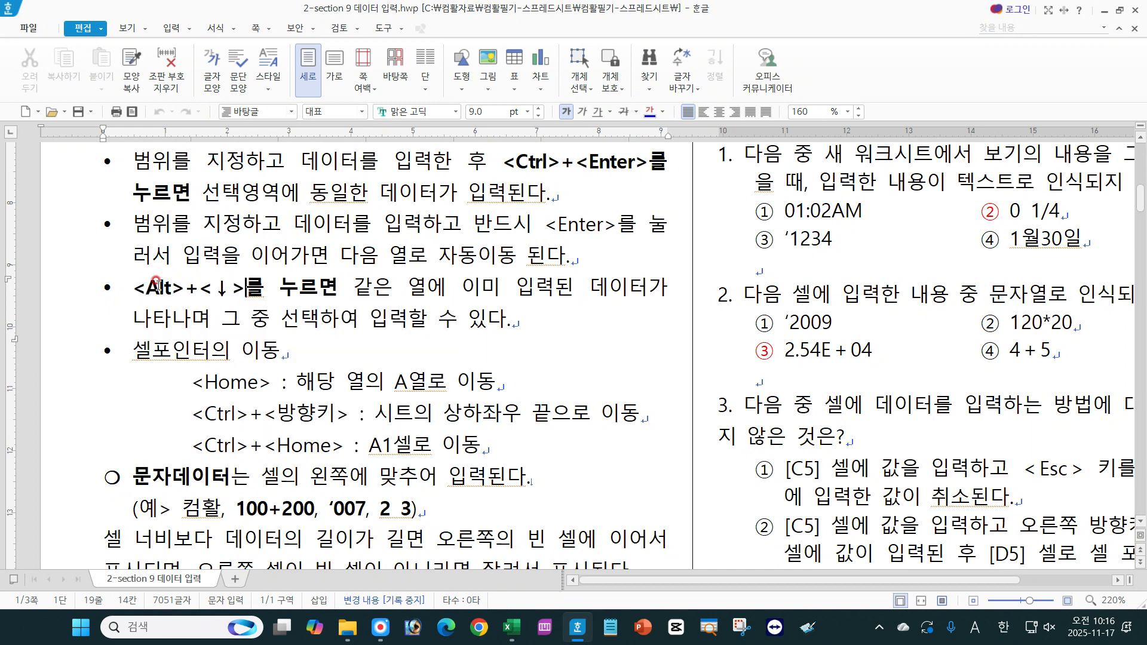
left_click_drag(349, 285, 660, 290)
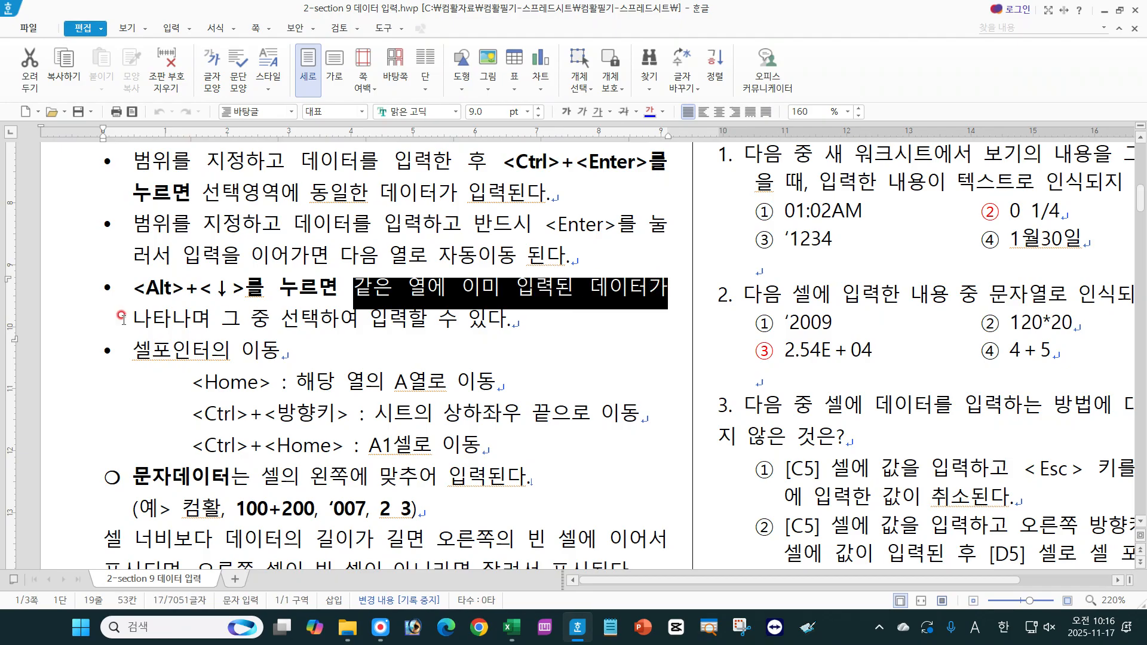
left_click_drag(128, 318, 532, 315)
left_click(531, 315)
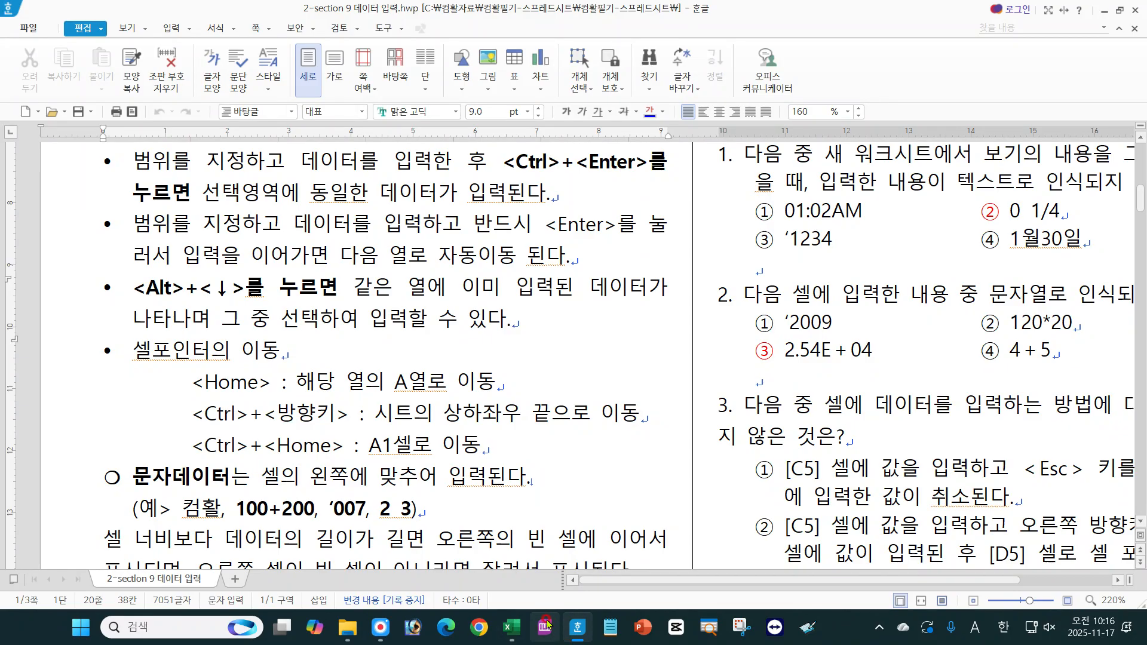
Step: Switch to Excel and enter 대구, 대구 and 대전 down cells M23 to M25
left_click(511, 627)
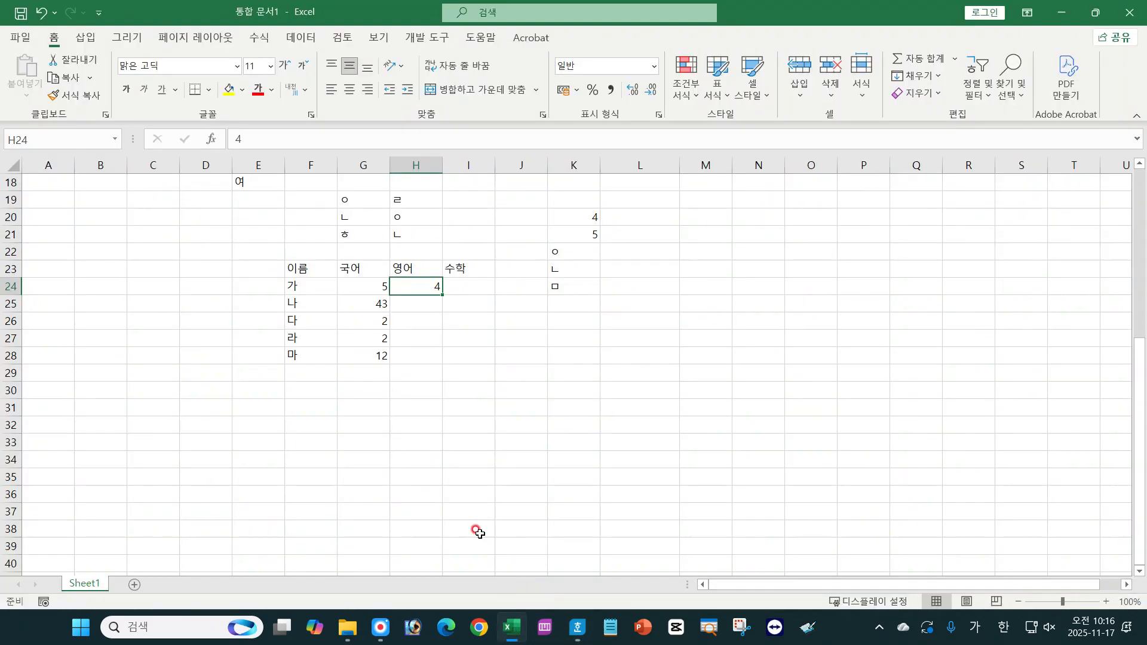
left_click(704, 263)
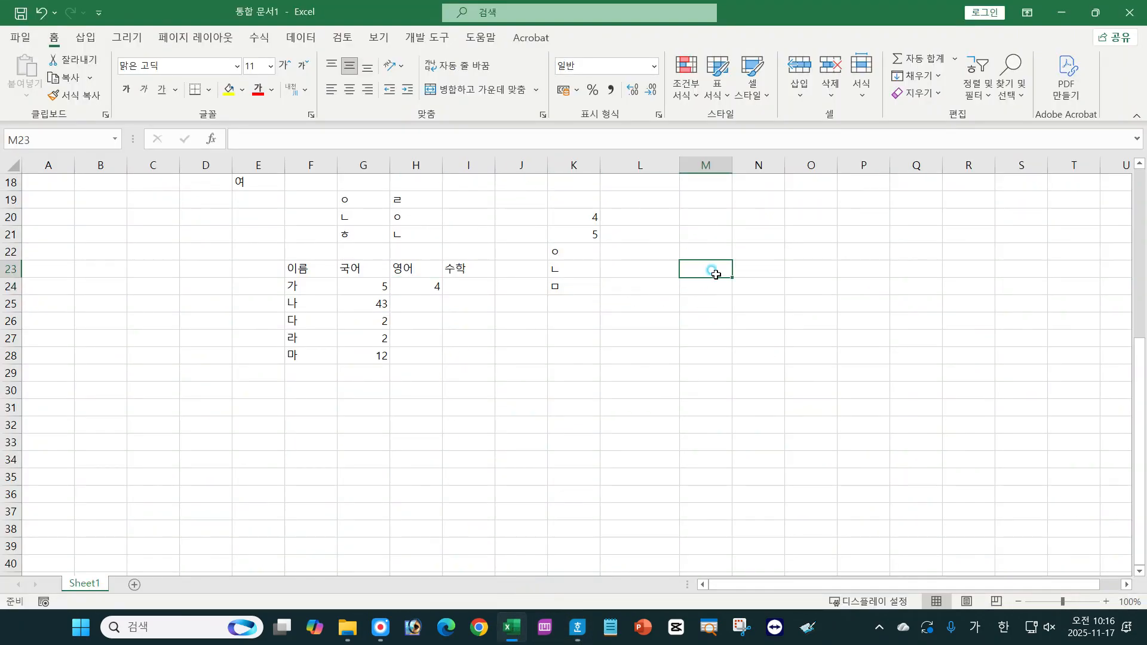
type("대구")
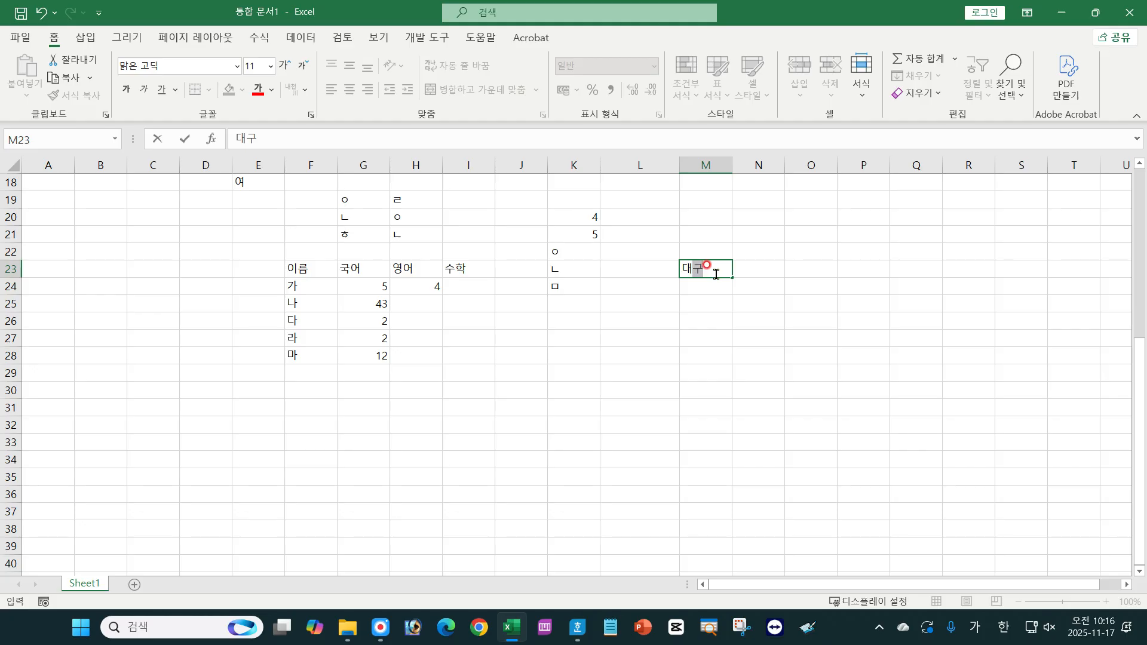
key("Return")
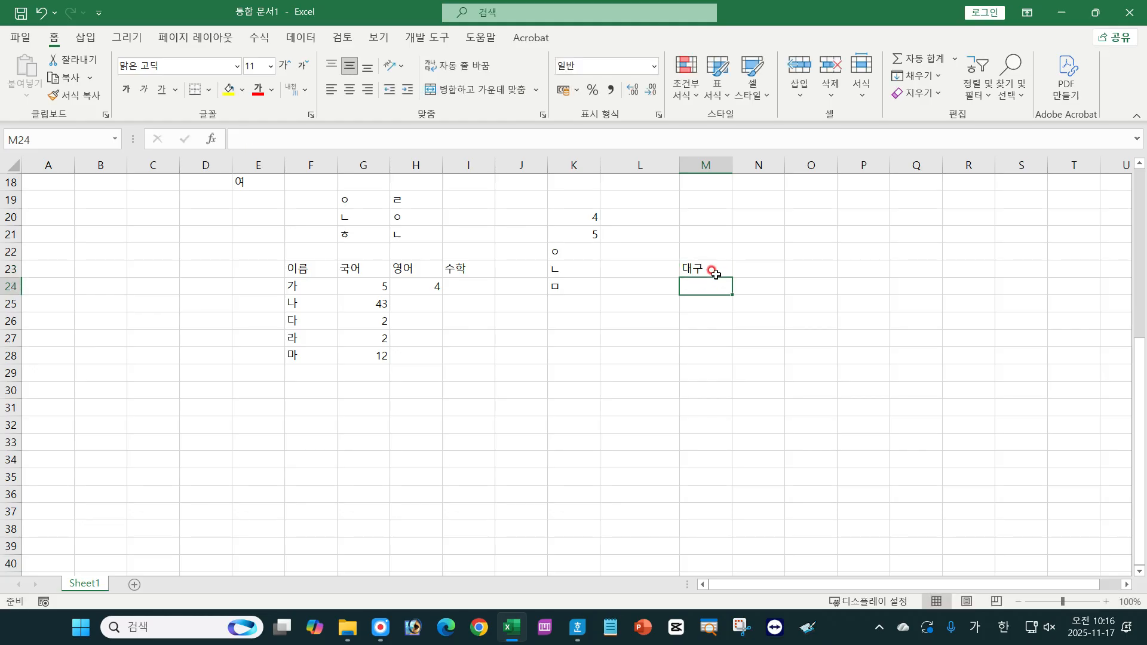
type("대구")
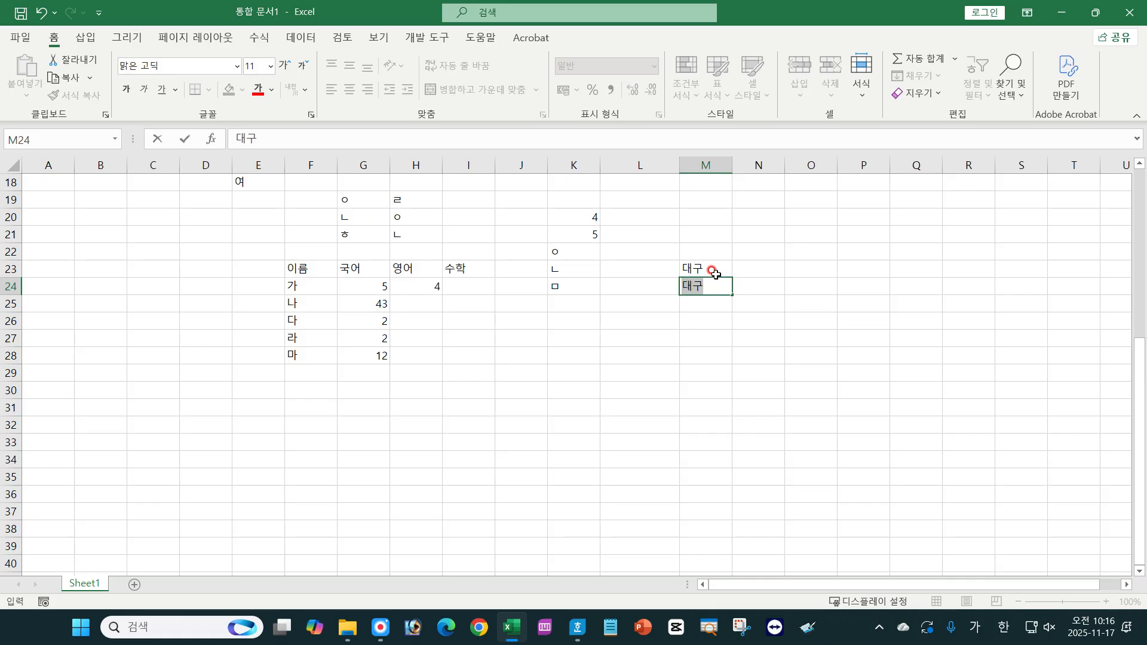
key("Return")
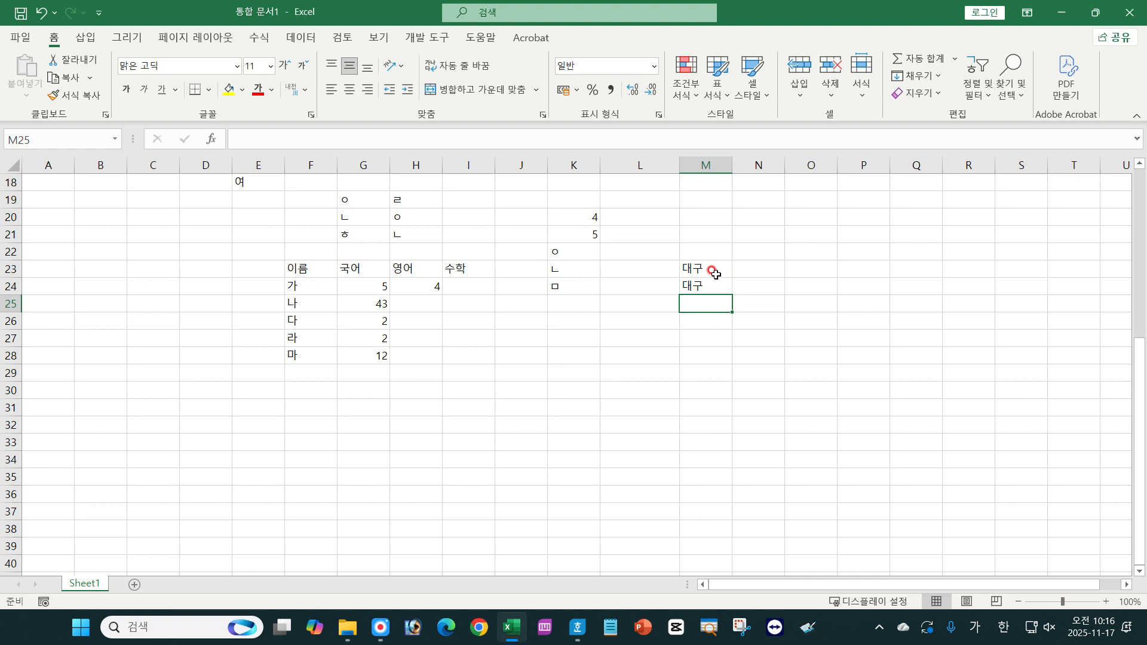
type("대")
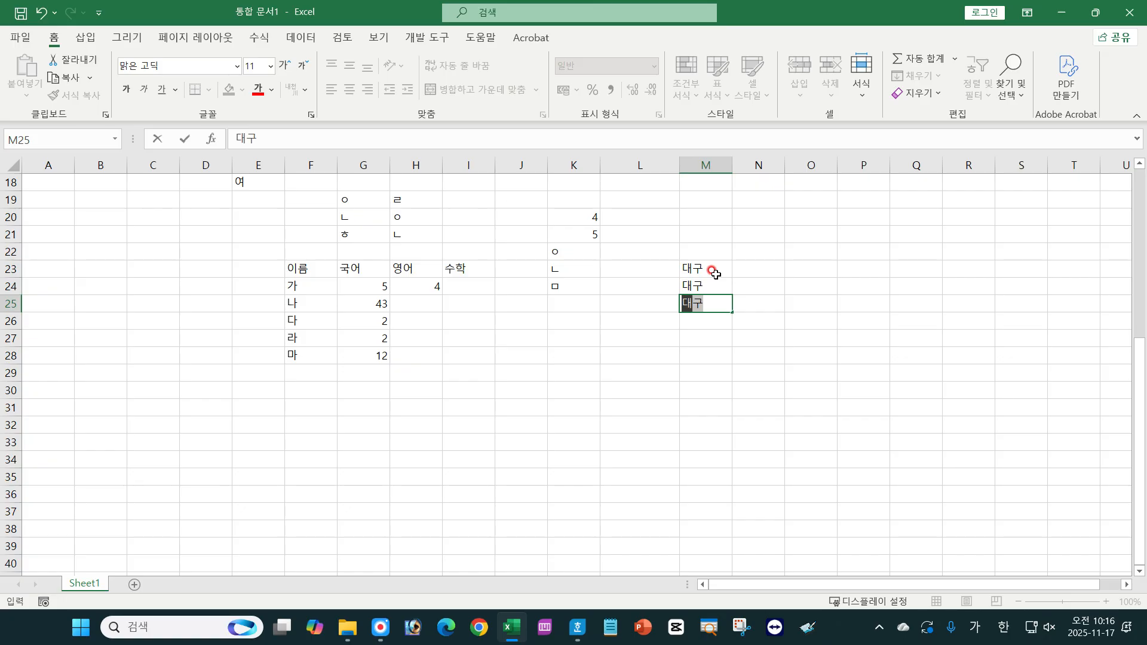
type("저")
key("Return")
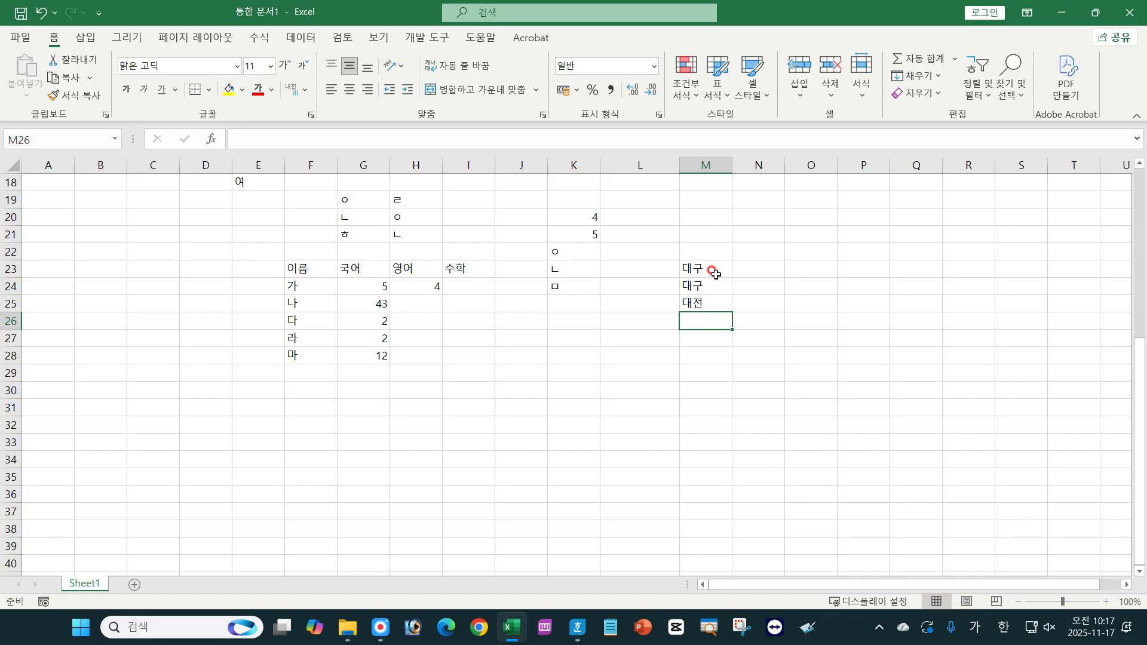
Step: Fill M26 with 대구 by choosing it from the list of values already entered in the column
type("대")
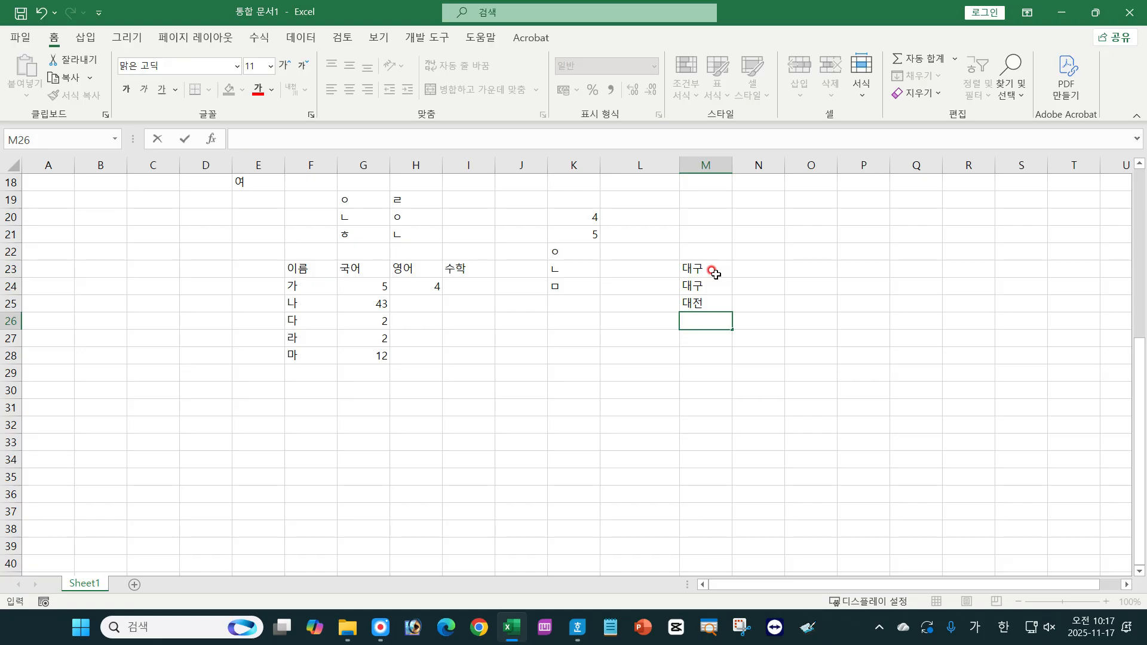
key("alt+Down")
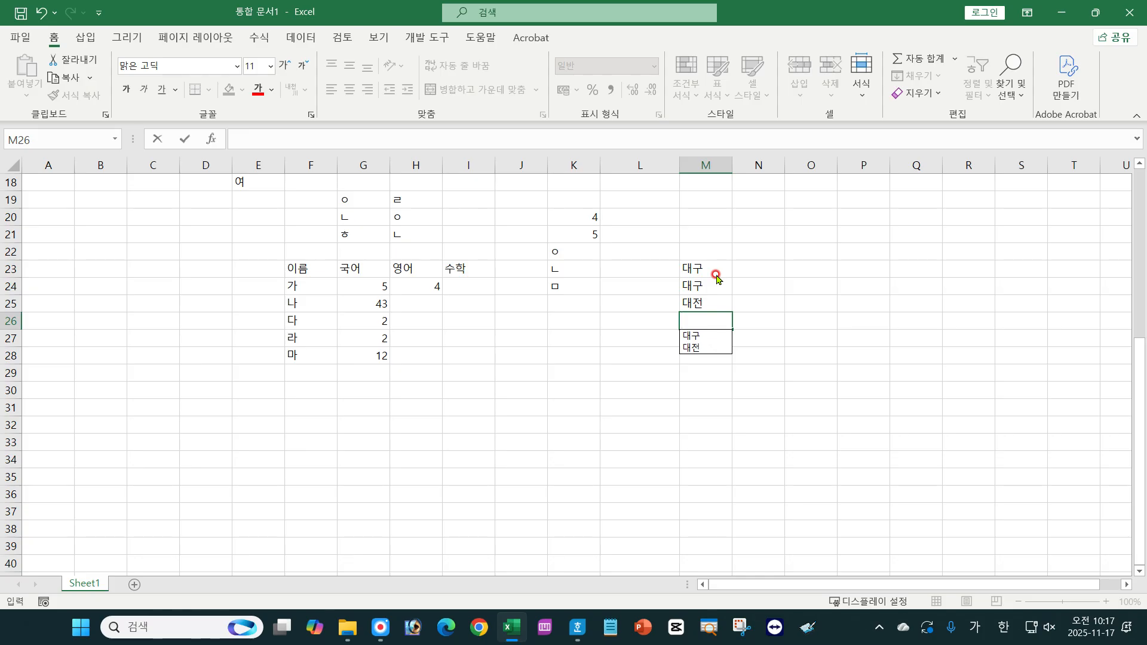
key("Down")
key("Down")
key("Up")
key("Down")
key("Up")
key("Down")
key("Up")
key("Down")
key("Up")
key("Down")
key("Up")
key("Return")
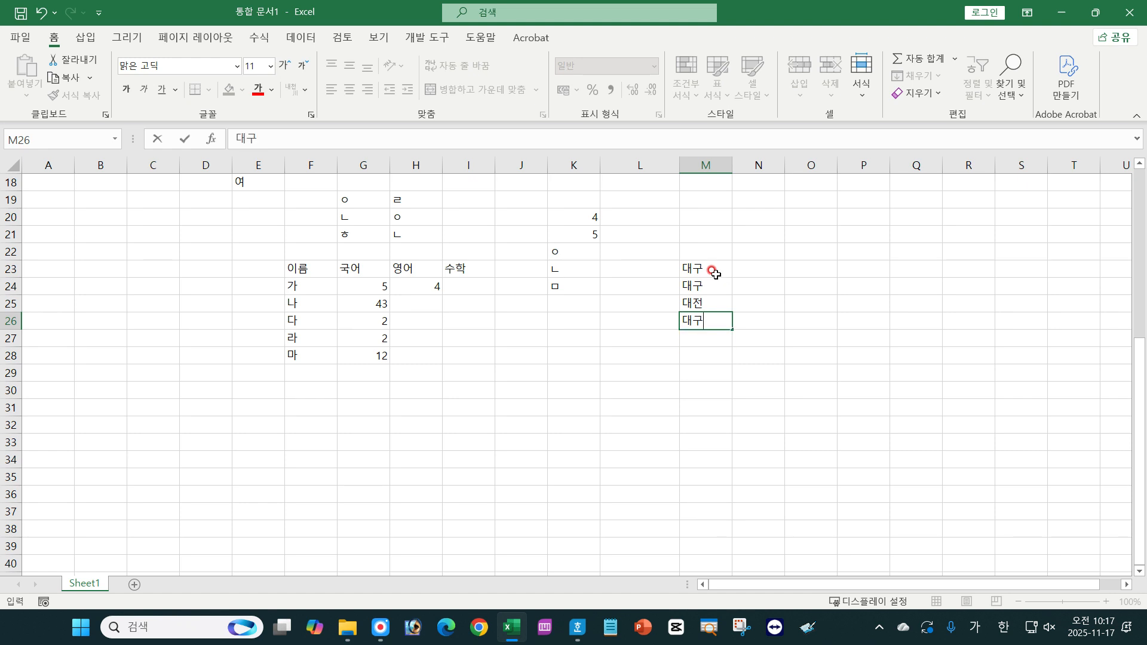
key("Return")
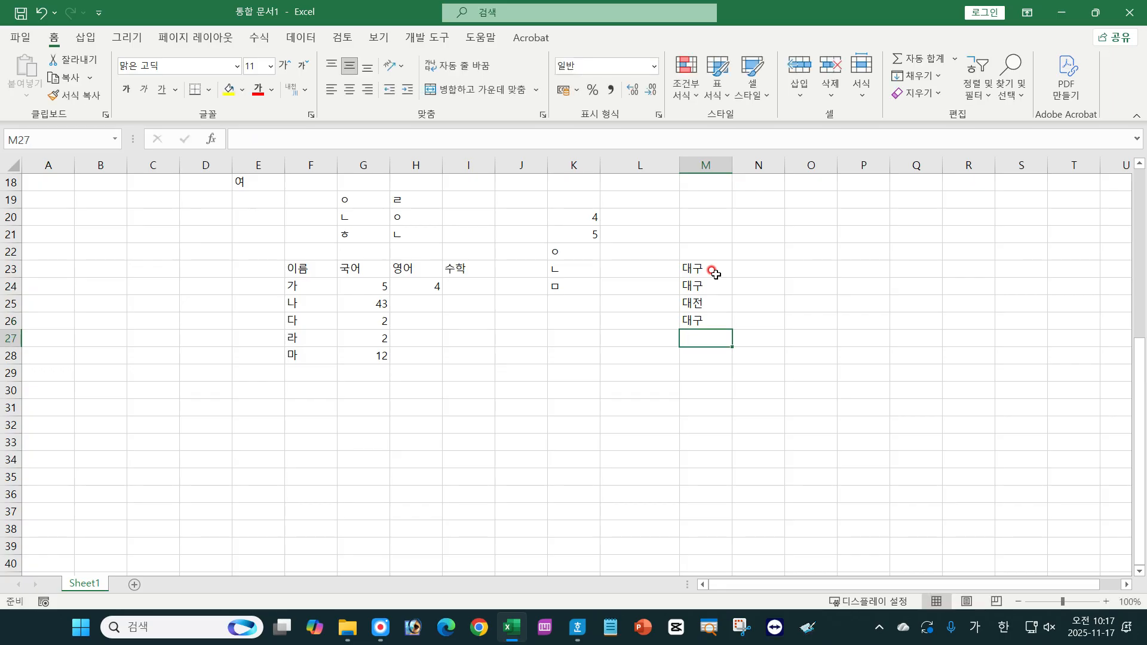
Step: Highlight M23:M32, and display the list of existing column entries for the empty cell M27
left_click_drag(701, 263, 721, 436)
left_click_drag(714, 275, 708, 429)
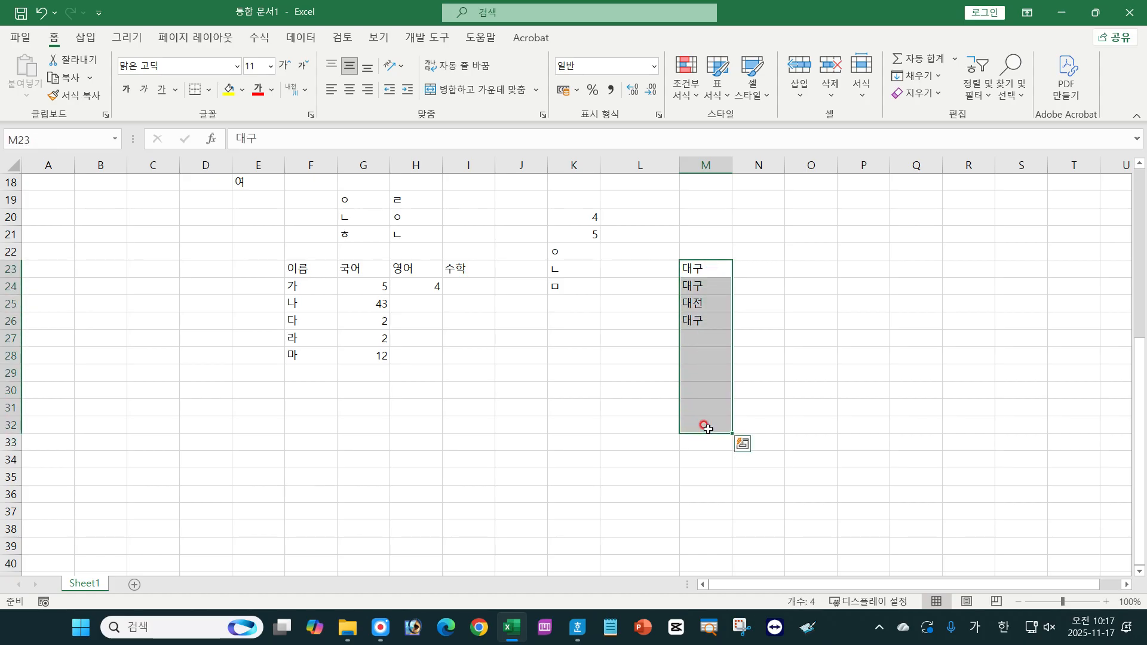
left_click(707, 337)
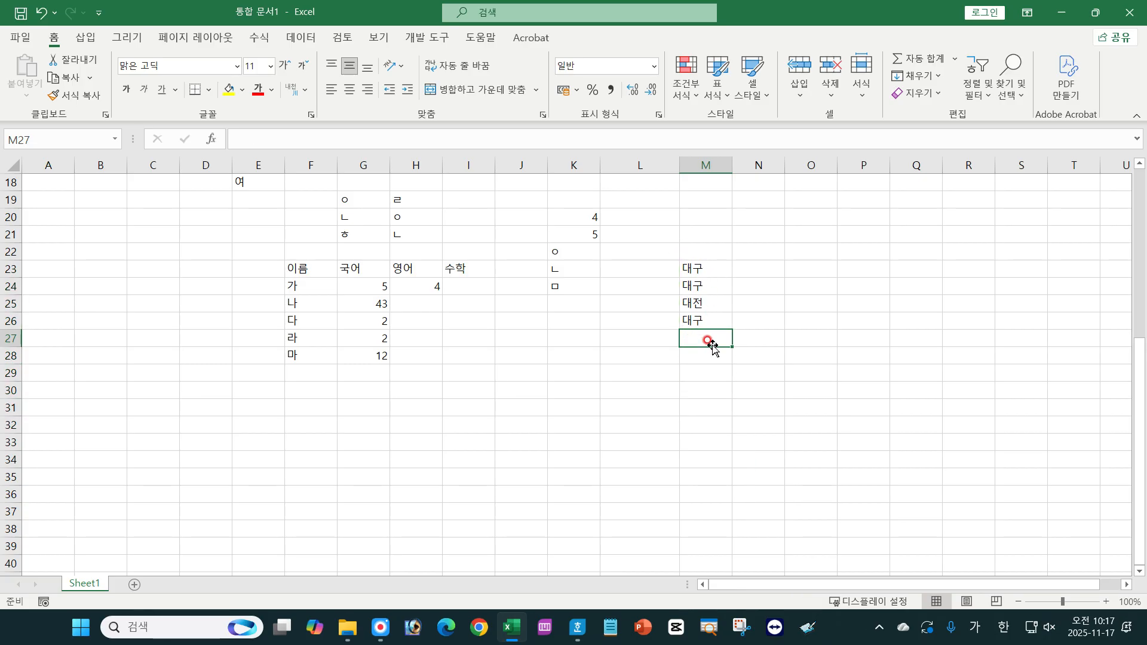
key("alt+Down")
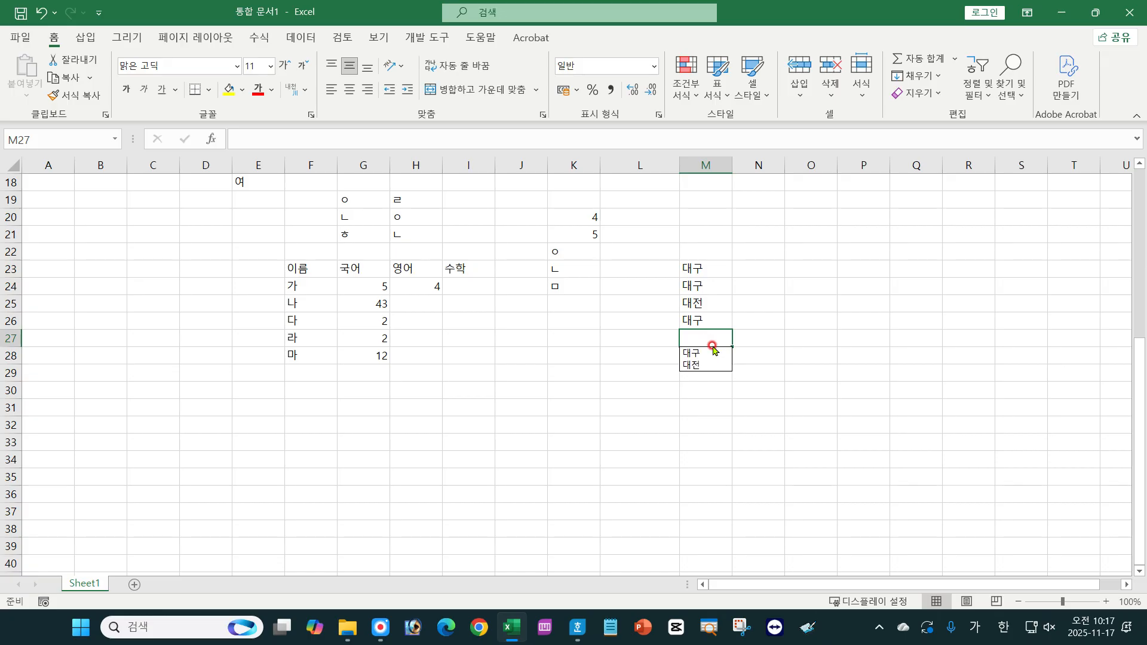
Step: Switch back to the Hangul notes and review the 셀포인터의 이동 heading and its <Home> rule
key("alt+Tab")
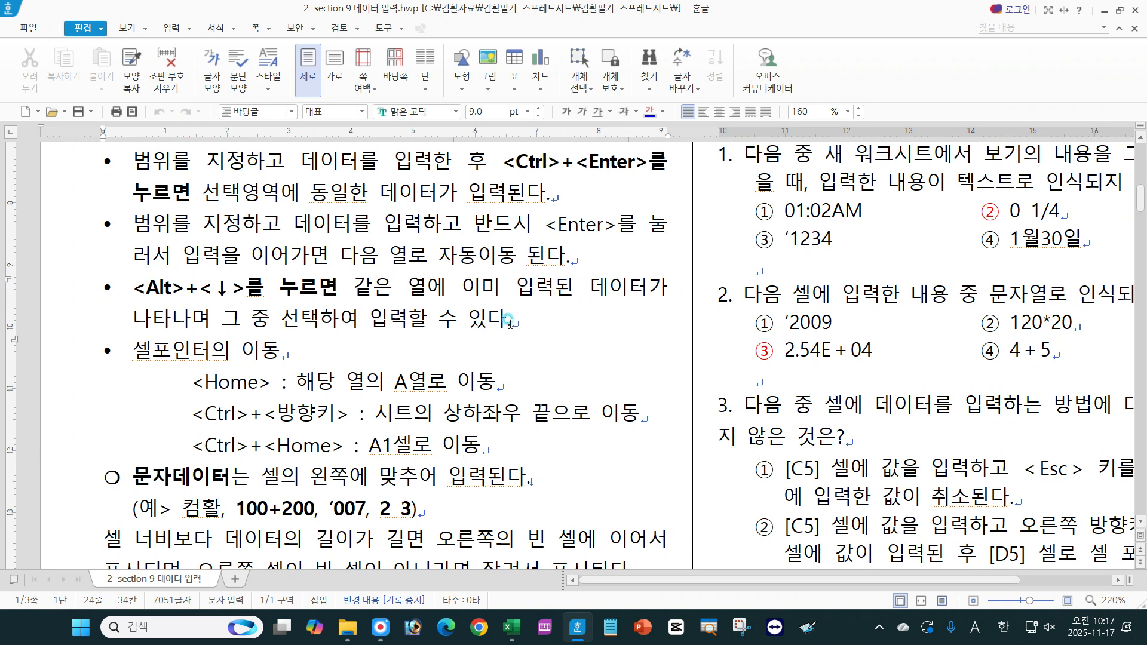
left_click(171, 351)
left_click_drag(172, 351, 285, 353)
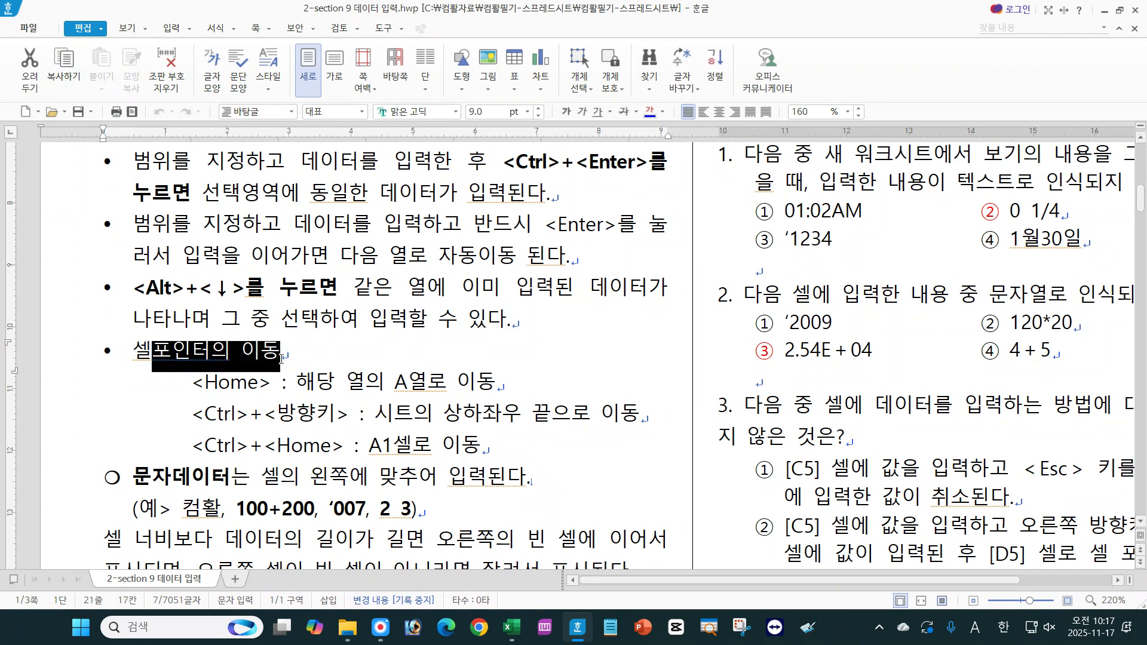
left_click(298, 353)
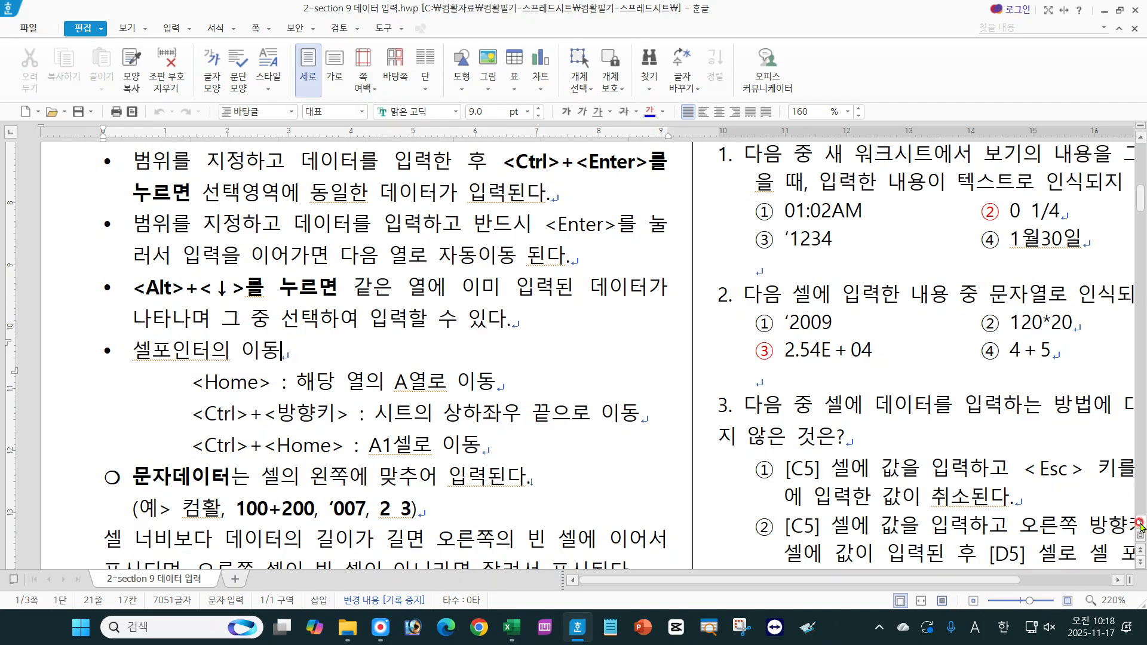
scroll(1131, 522, "down", 3)
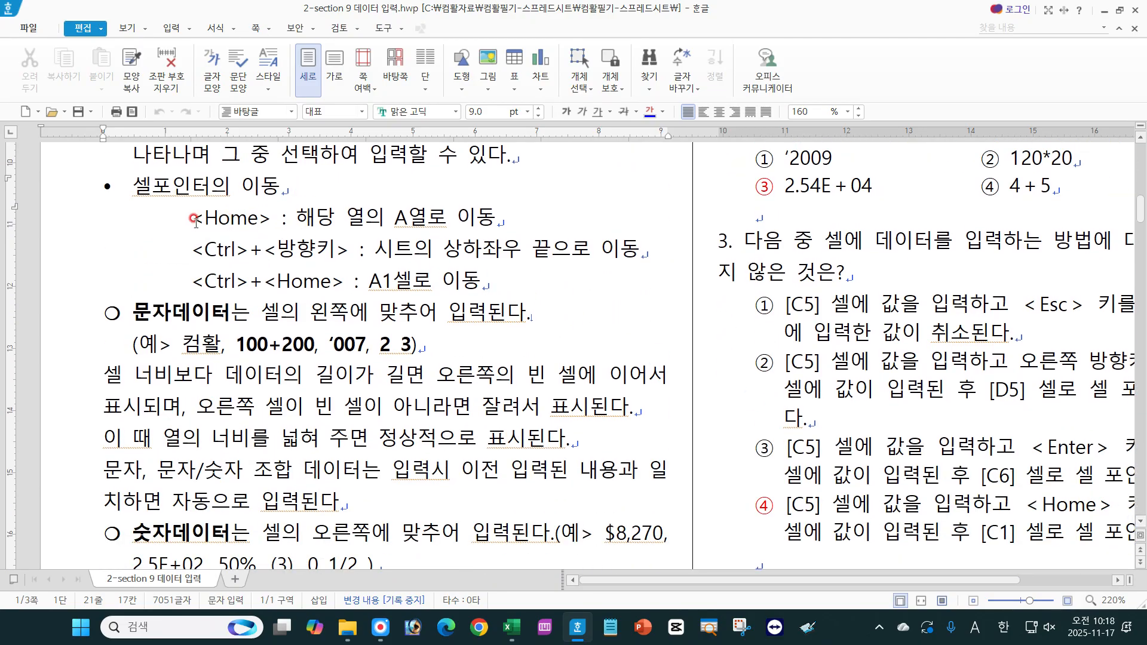
left_click_drag(196, 221, 272, 220)
key("F12")
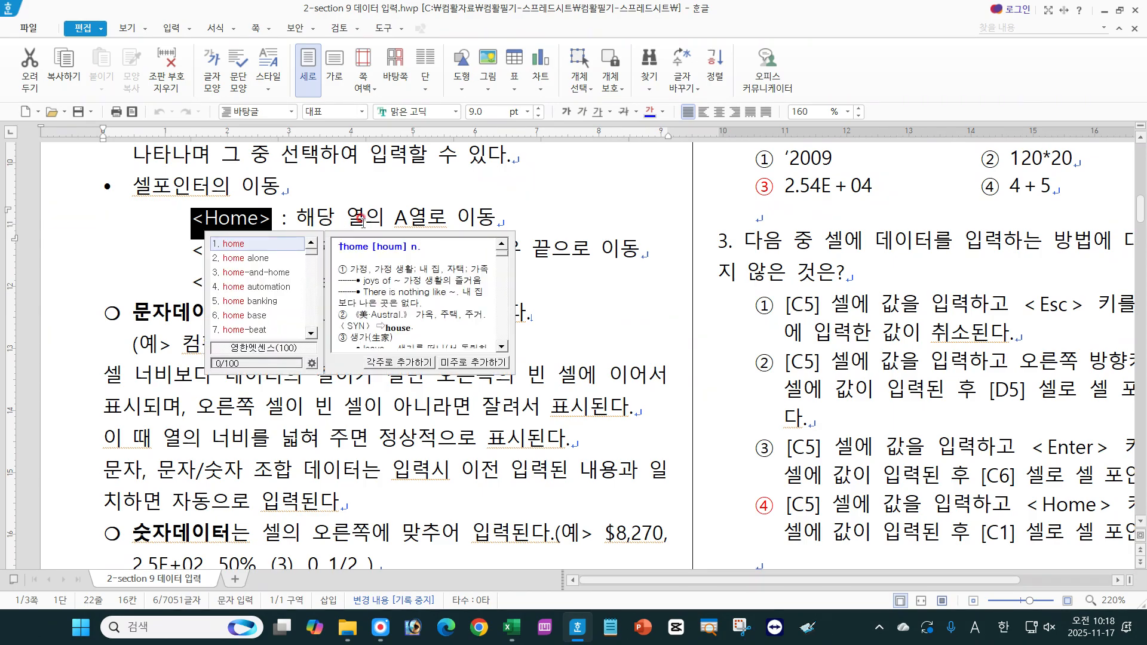
left_click_drag(383, 216, 446, 218)
left_click(468, 218)
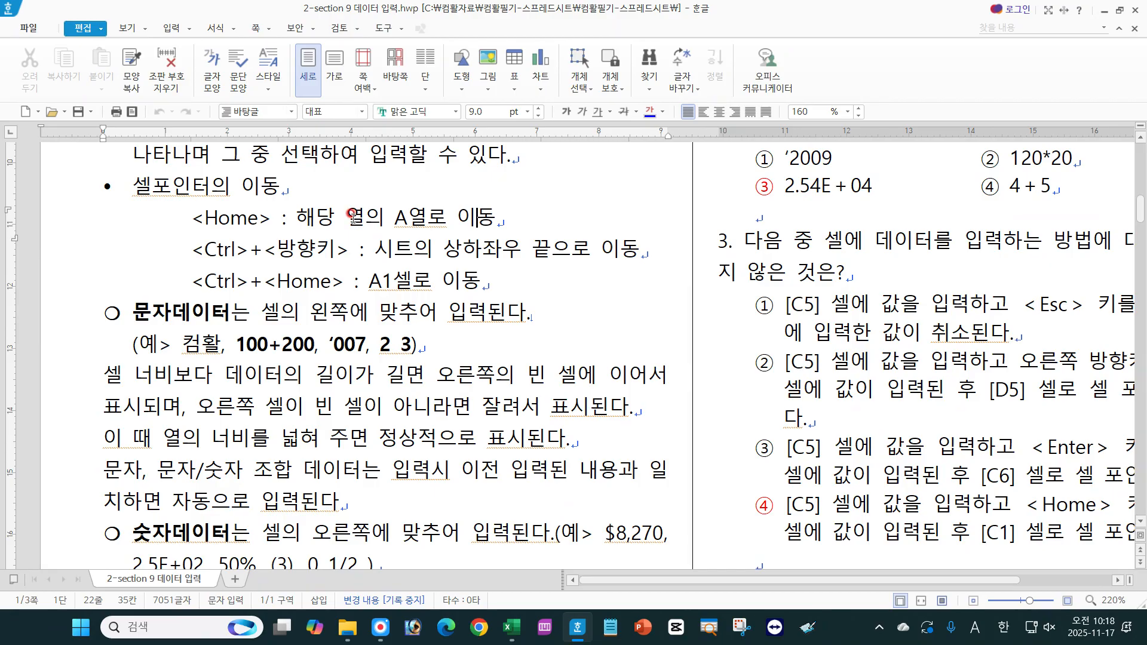
Step: Correct the wording of the <Home> rule in the notes to "해당 행의 A열로 이동"
left_click(473, 323)
key("Delete")
type("행")
left_click(264, 247)
Step: Switch to Excel, select F31 and jump to the column A cell of that row
left_click(512, 626)
left_click(525, 389)
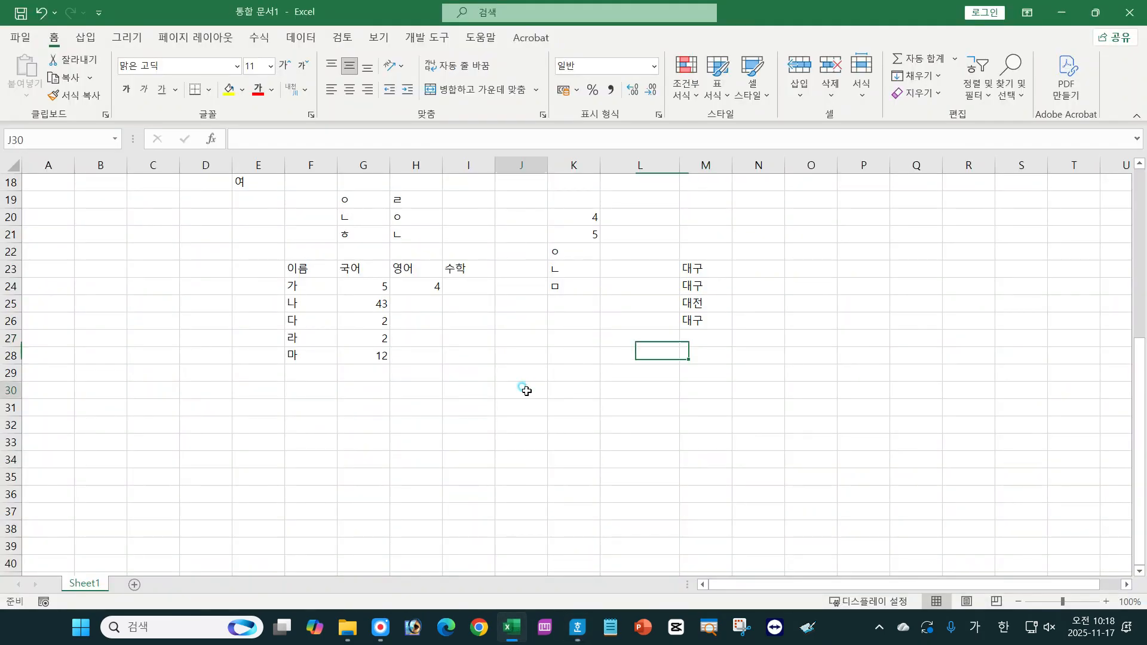
left_click(323, 407)
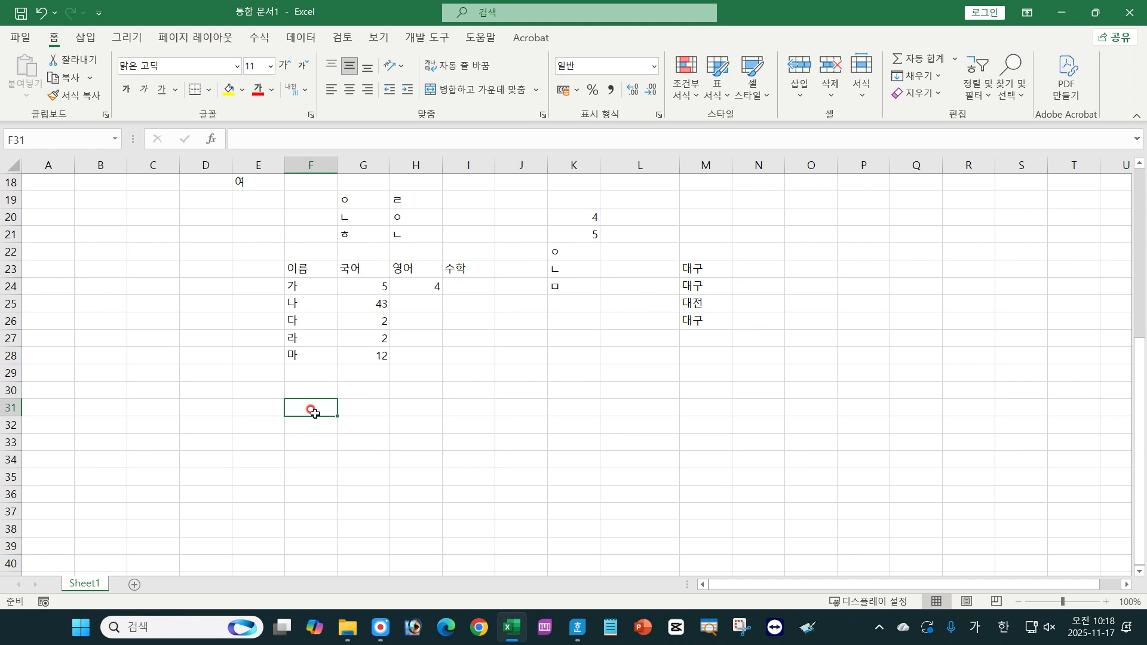
key("Home")
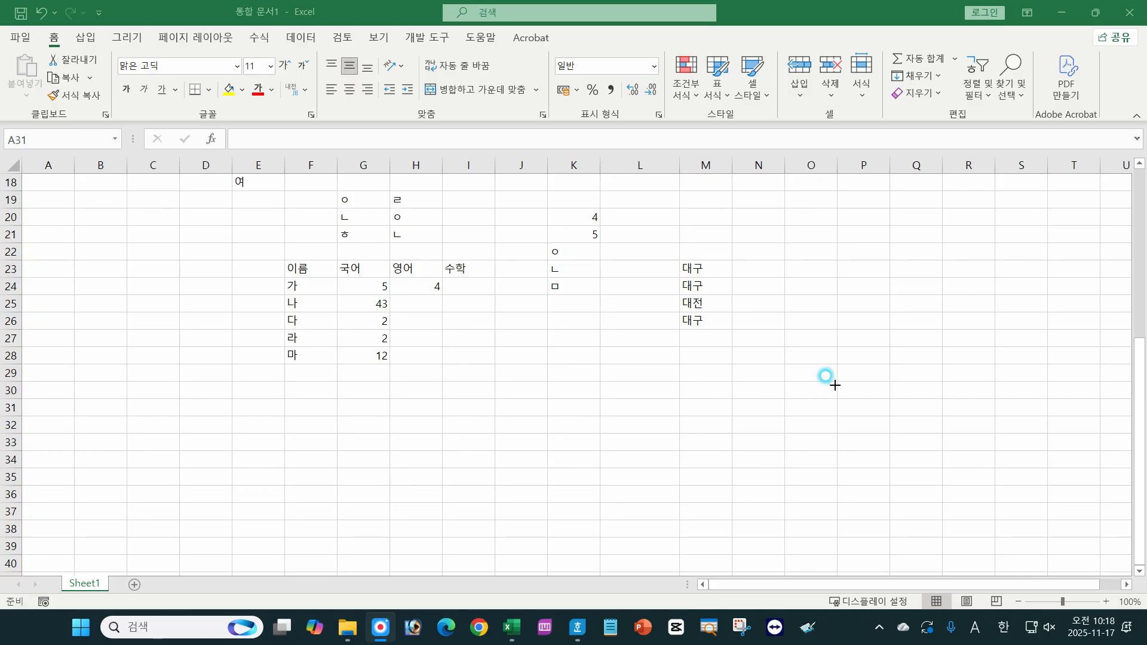
Step: Draw a red horizontal line across columns J to N and a vertical line crossing it in column L with the screen pen
left_click_drag(512, 381, 750, 385)
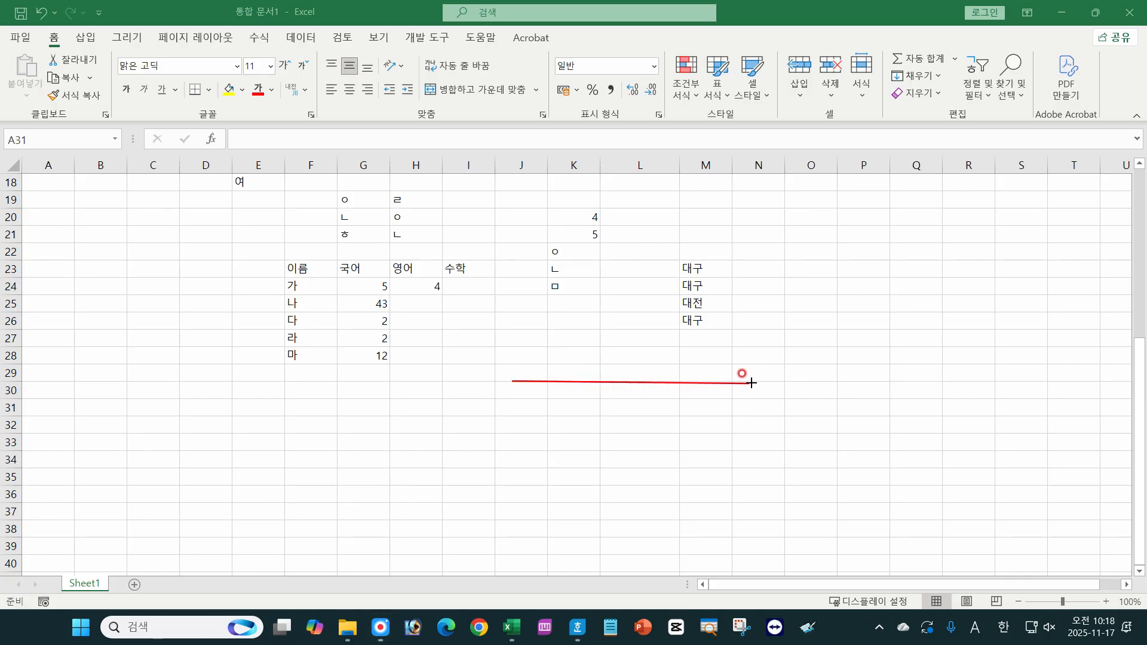
left_click_drag(642, 284, 645, 476)
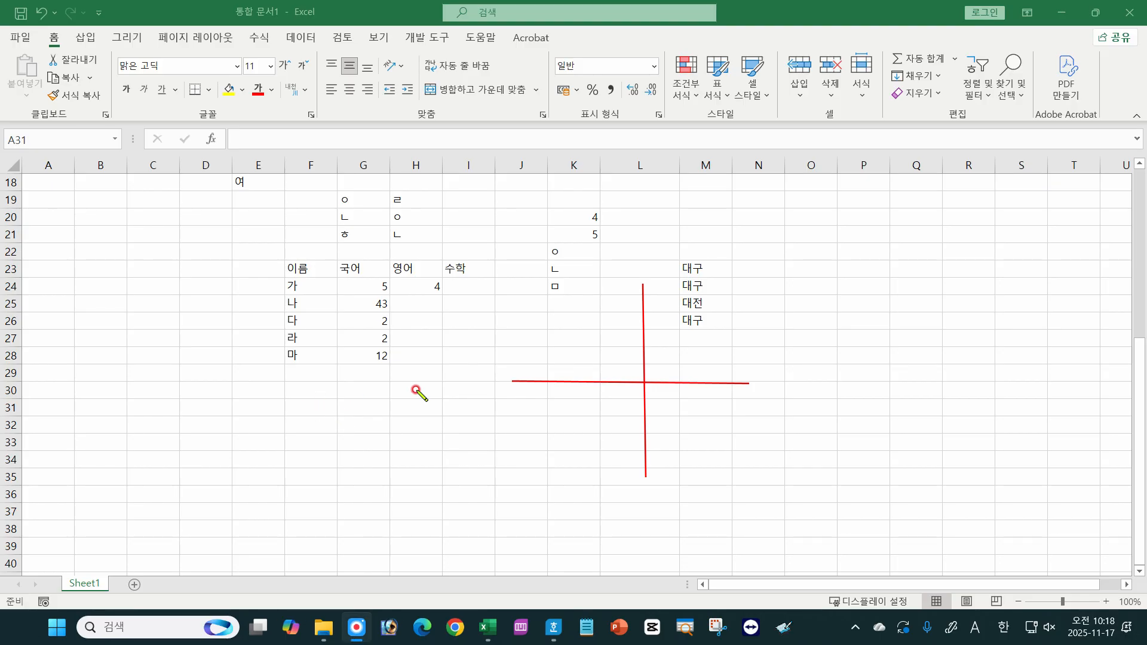
Step: Label the ends of the red cross Home, End, PgUp and PgDn with the screen pen, and clear the drawing
left_click_drag(463, 376, 470, 392)
left_click_drag(459, 383, 472, 383)
left_click_drag(476, 383, 515, 392)
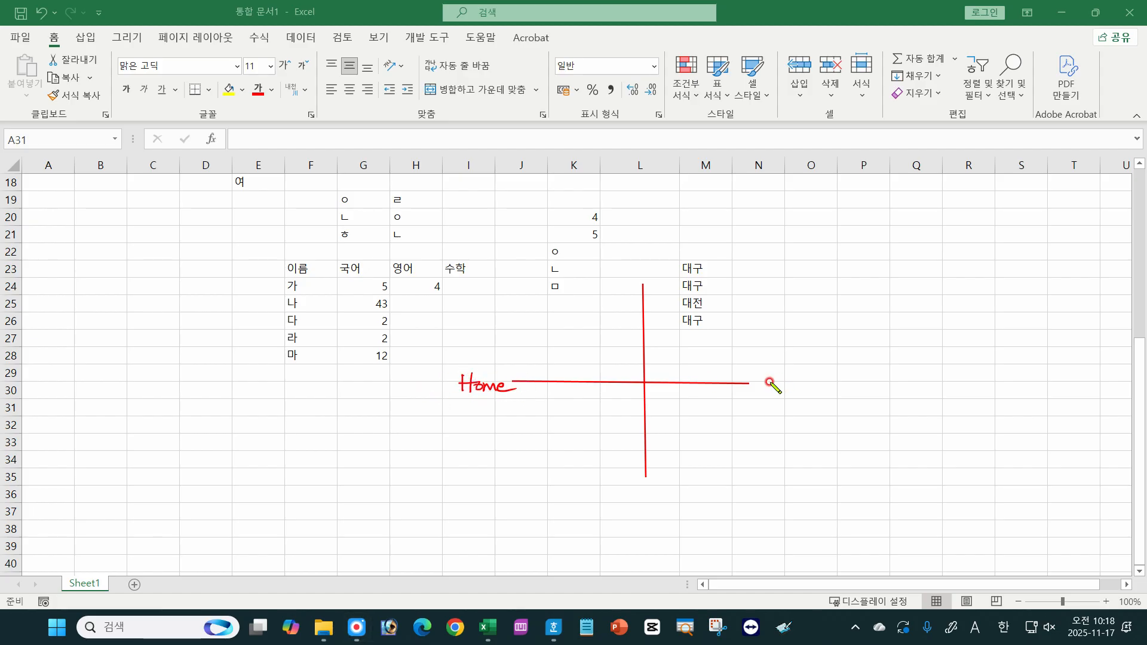
mouse_move(770, 380)
left_mouse_down()
mouse_move(785, 380)
mouse_move(785, 395)
left_mouse_up()
left_click_drag(773, 387, 804, 394)
left_click_drag(818, 372, 829, 394)
mouse_move(615, 266)
left_mouse_down()
mouse_move(627, 289)
mouse_move(654, 266)
mouse_move(654, 279)
left_mouse_up()
mouse_move(624, 470)
left_mouse_down()
mouse_move(653, 488)
mouse_move(673, 481)
left_mouse_up()
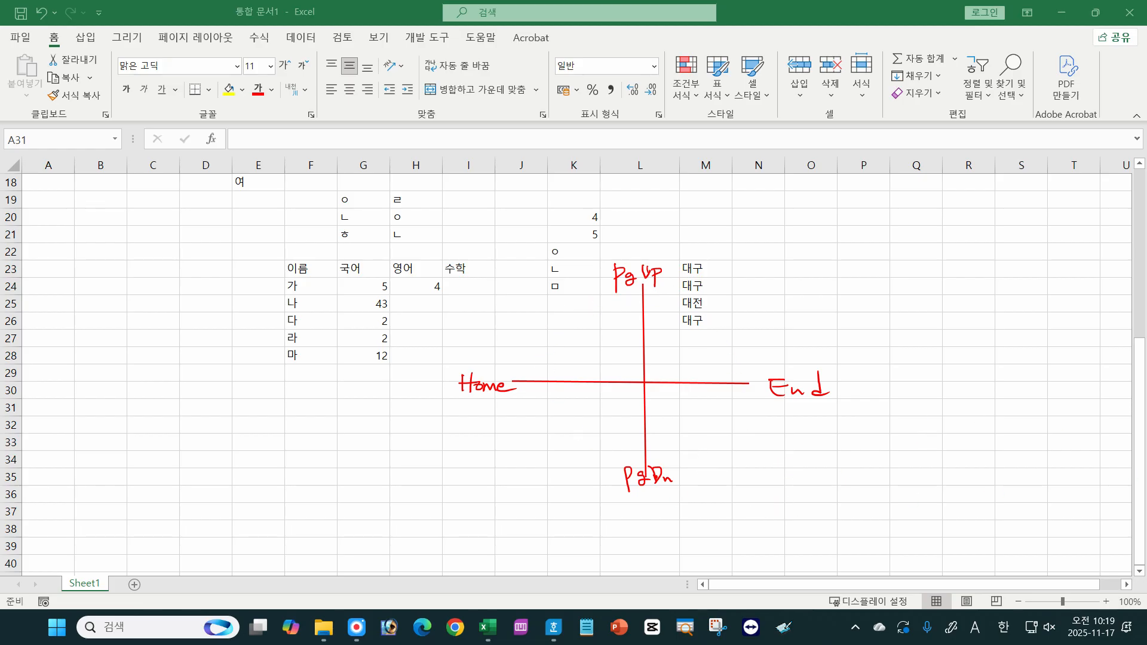
key("Escape")
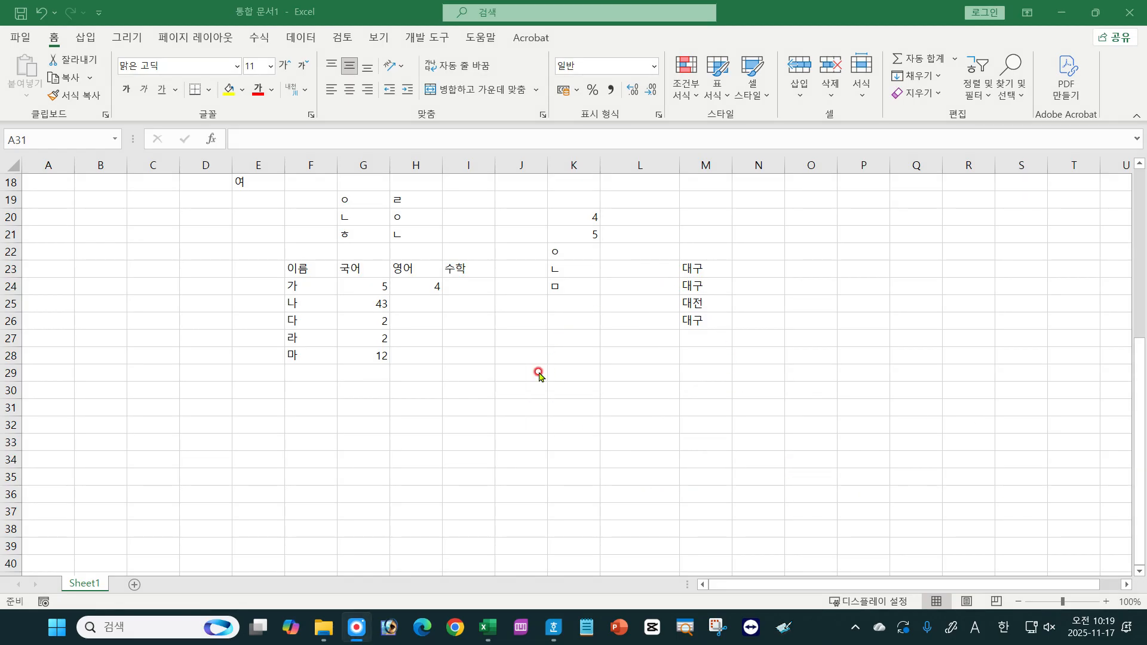
Step: Select G31 and move the cell pointer one cell at a time along row 31 to column CC
left_click(351, 411)
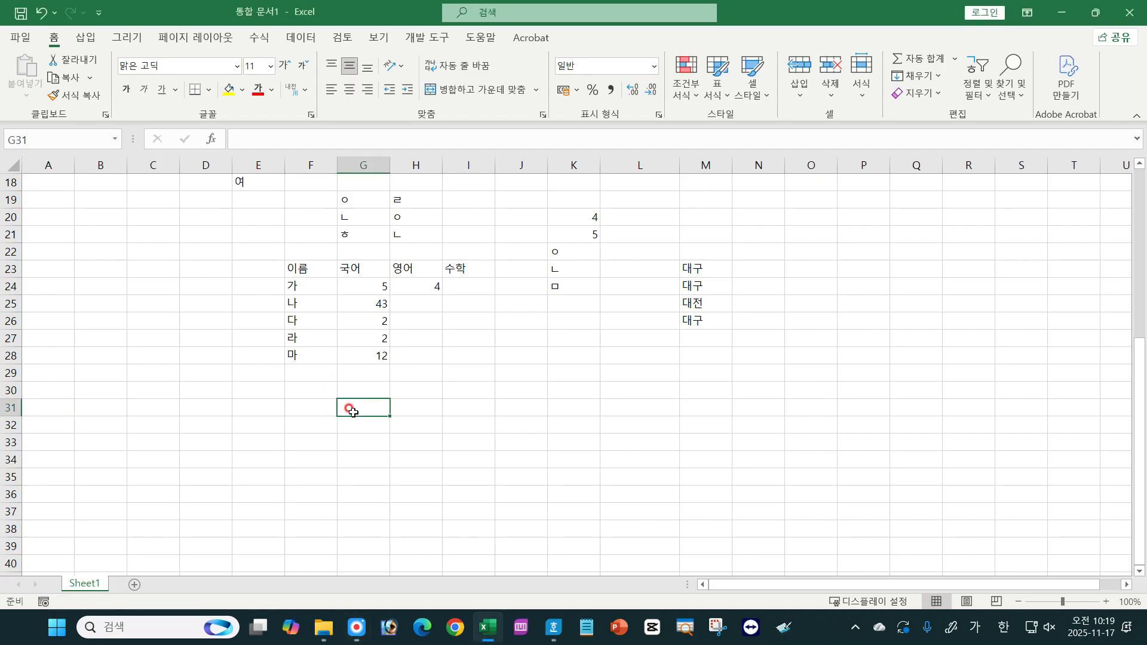
key("Right")
key("Right")
key("Right")
key("Right")
key("Right")
key("Right")
key("Right")
key("Right")
key("Right")
key("Right")
key("Right")
key("Right")
key("Right")
key("Right")
key("Right")
key("Right")
key("Right")
key("Right")
key("Right")
key("Right")
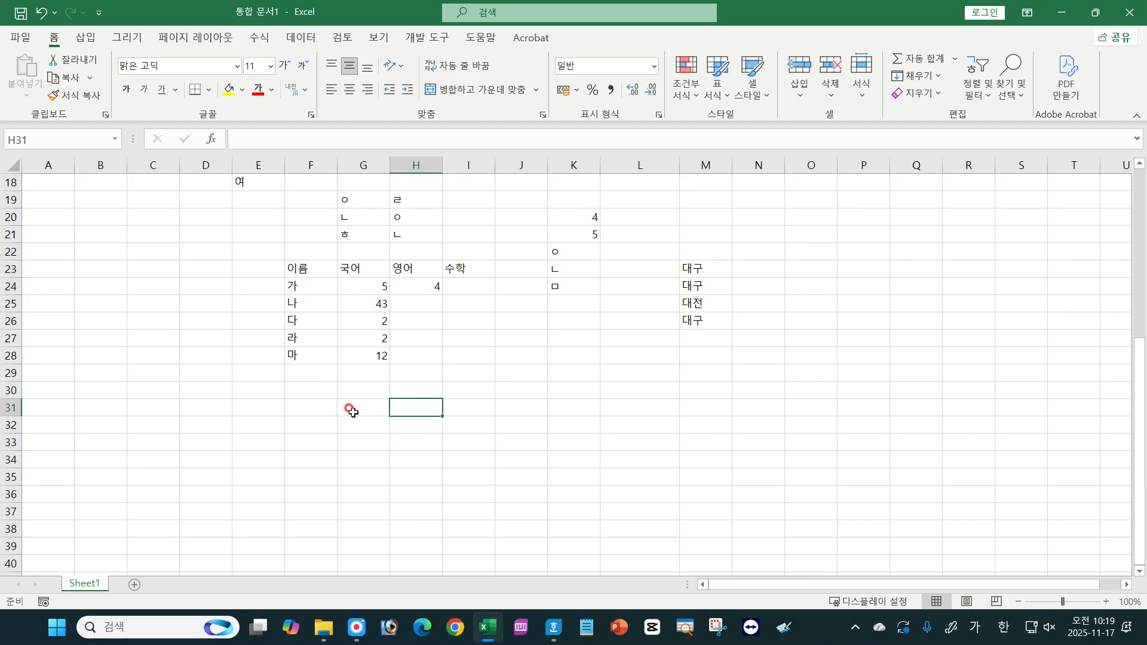
key("Right")
key("Right")
key("Right")
key("Right")
key("Right")
key("Right")
key("Right")
key("Right")
key("Right")
key("Right")
key("Right")
key("Right")
key("Right")
key("Right")
key("Right")
key("Right")
key("Right")
key("Right")
key("Right")
key("Right")
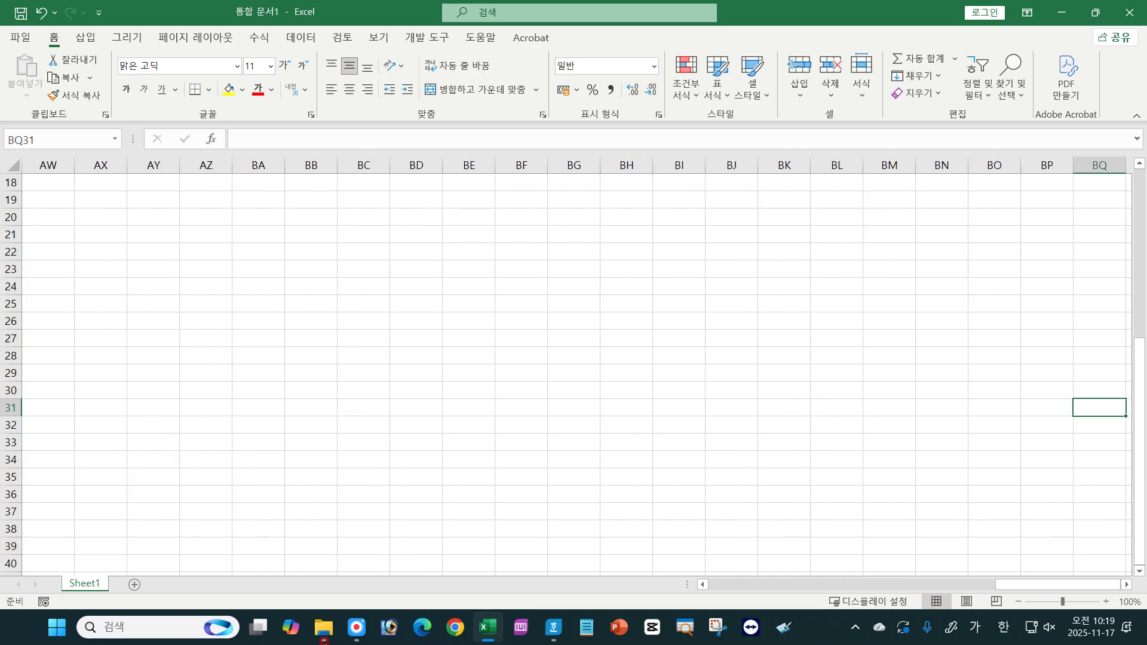
key("Right")
key("Right")
key("Right")
key("Right")
key("Right")
key("Right")
key("Right")
key("Right")
key("Right")
key("Right")
key("Right")
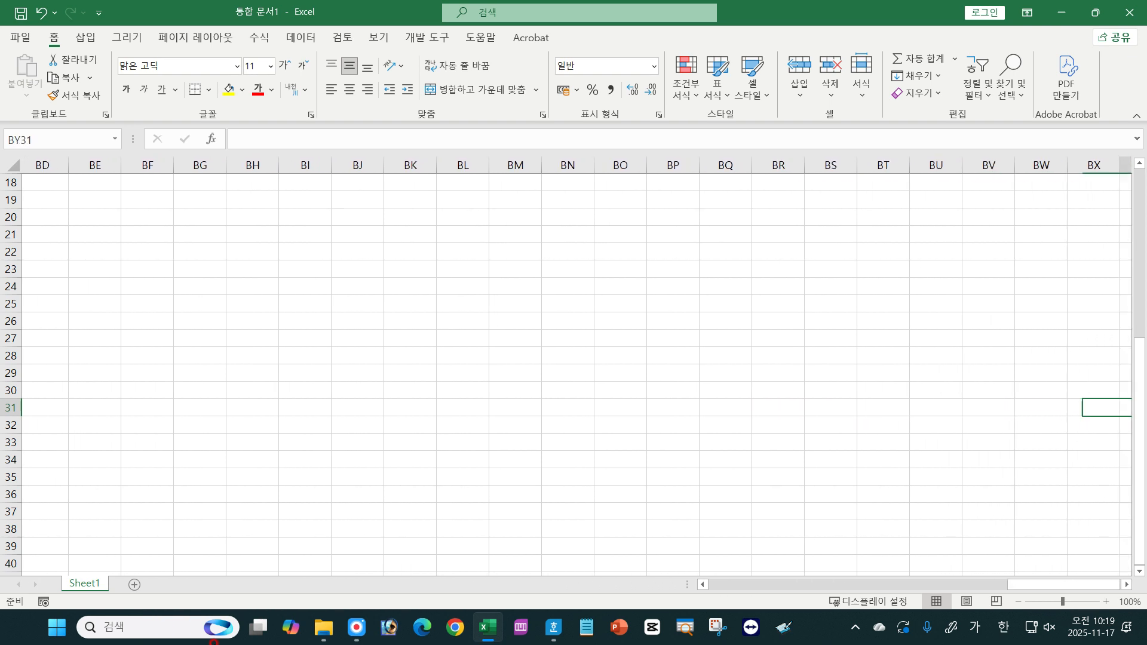
key("Right")
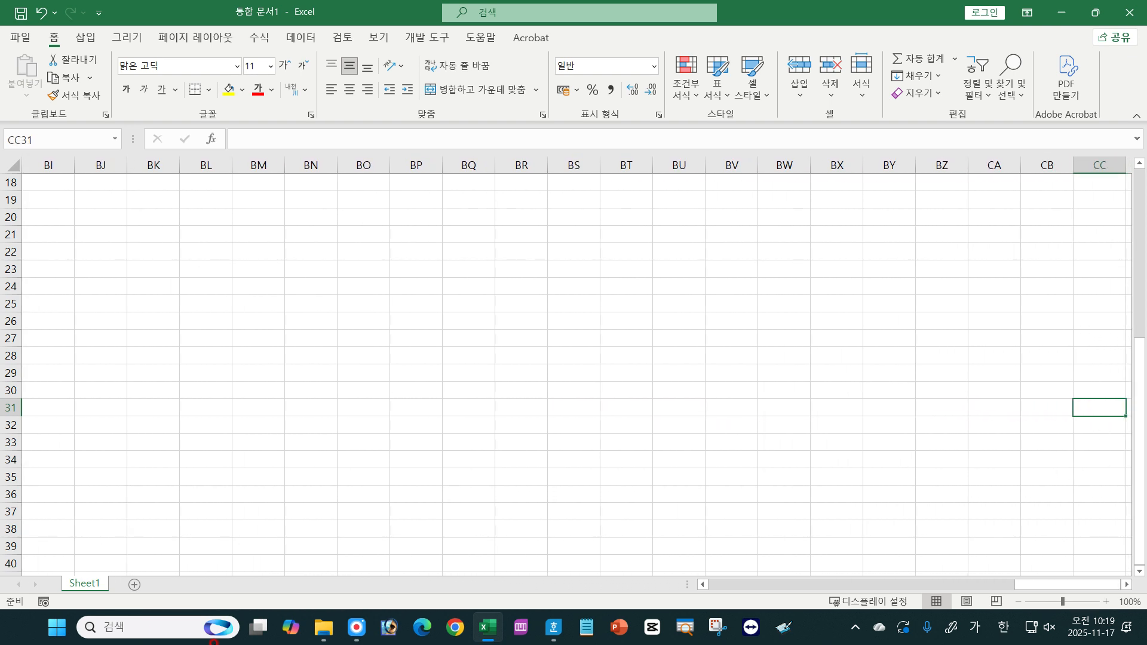
Step: Jump to XFD31, the last column of row 31, and return to the column A cell of that row
key("ctrl+Right")
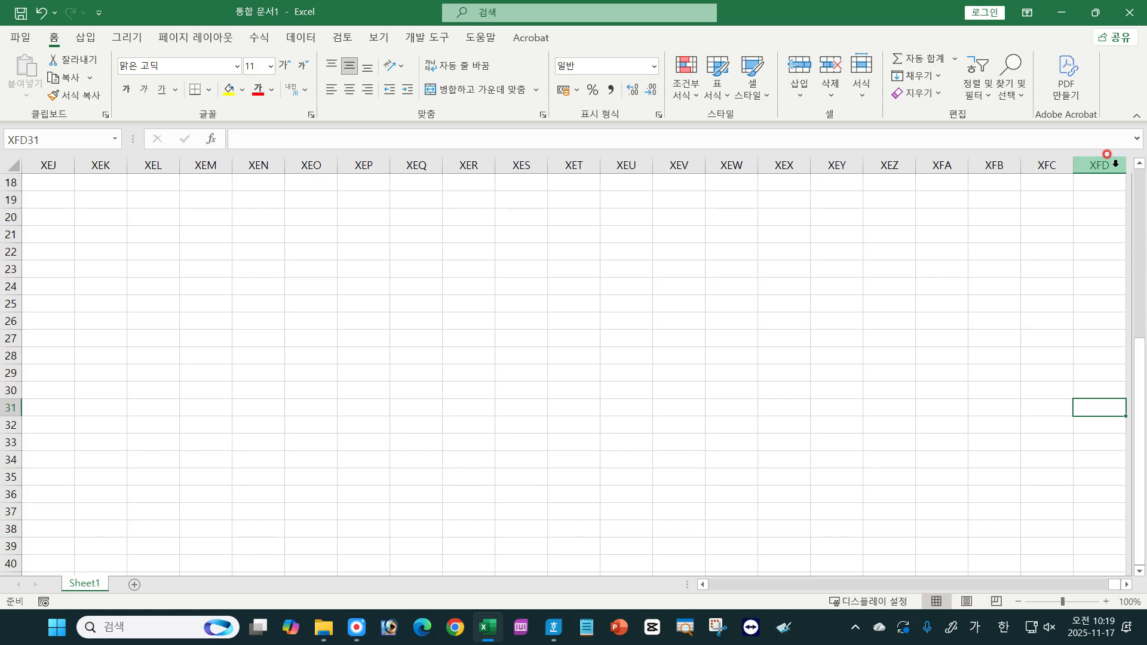
left_click(1127, 586)
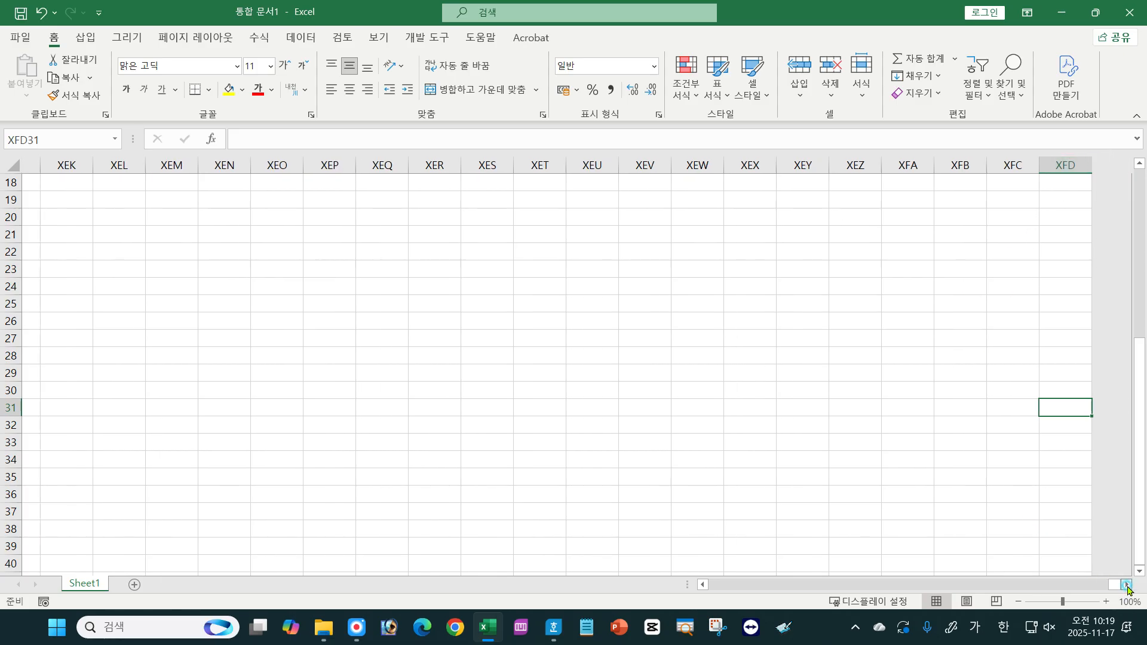
left_click(1127, 585)
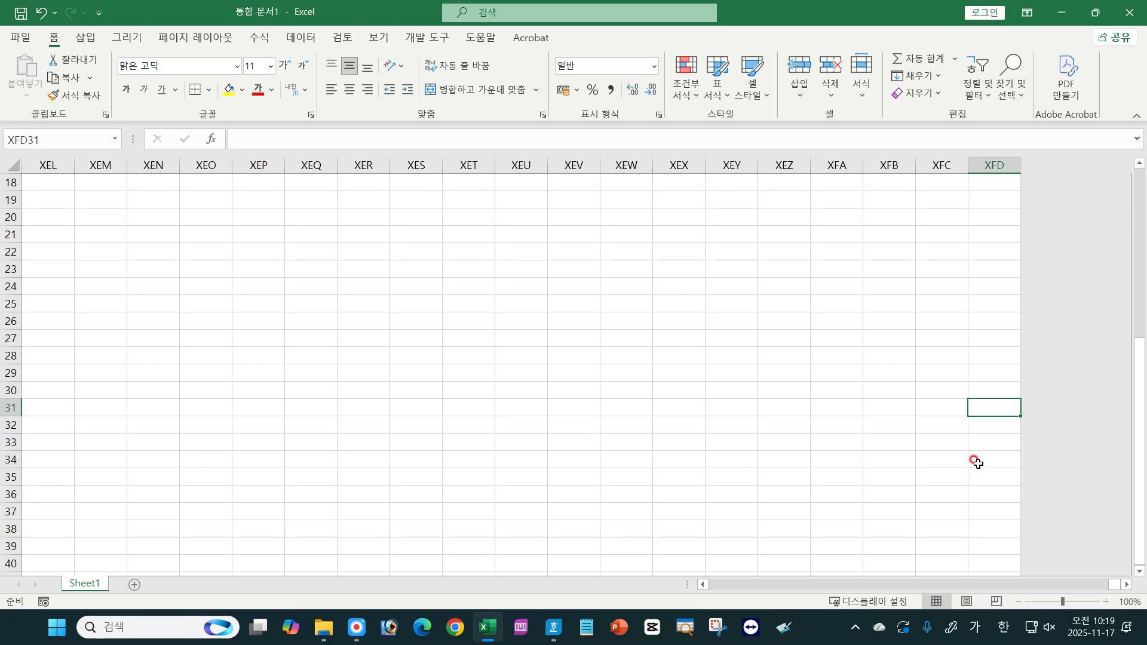
key("Home")
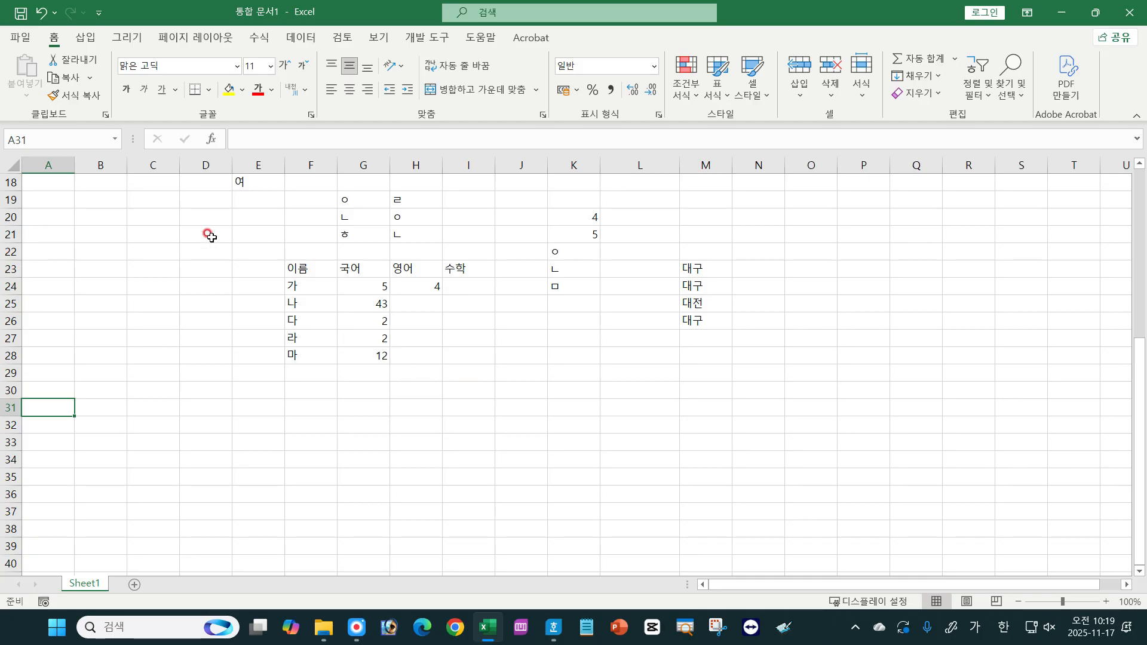
Step: Select K31 and jump to the sheet's last column and last row, cell XFD1048576
left_click(485, 391)
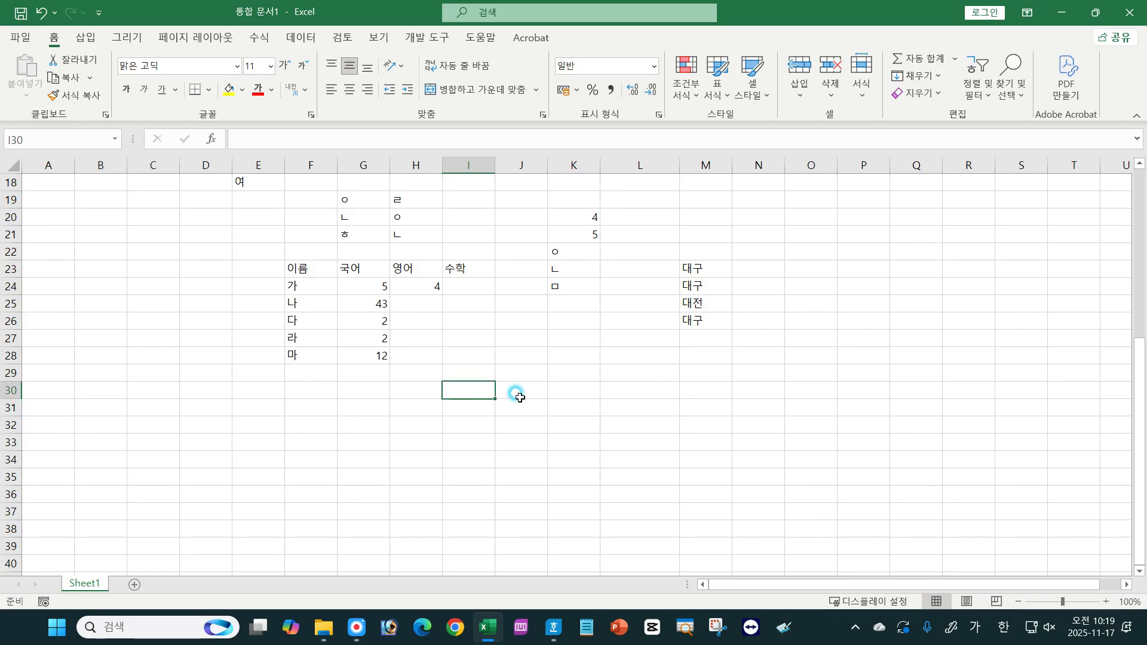
left_click(549, 408)
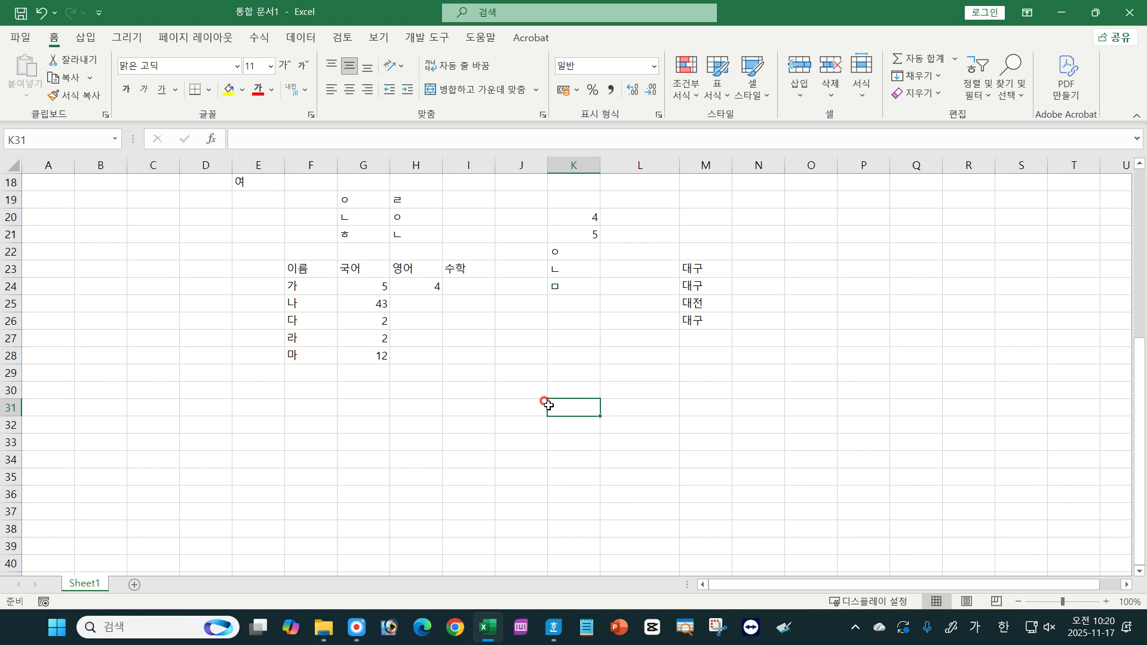
key("ctrl+Right")
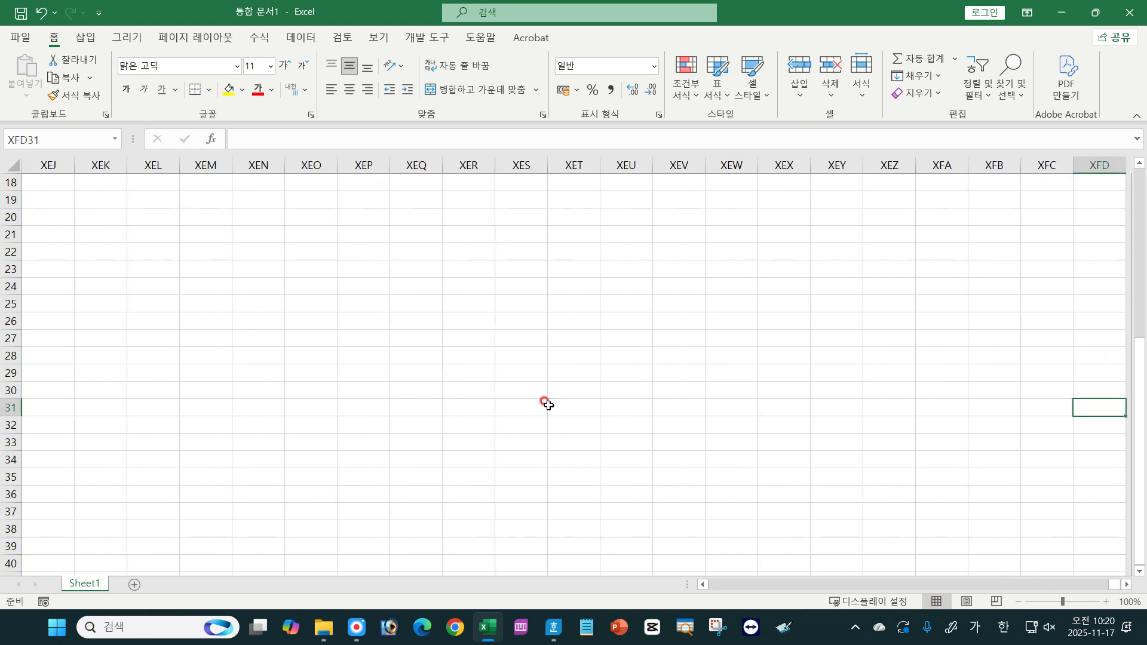
key("ctrl+Down")
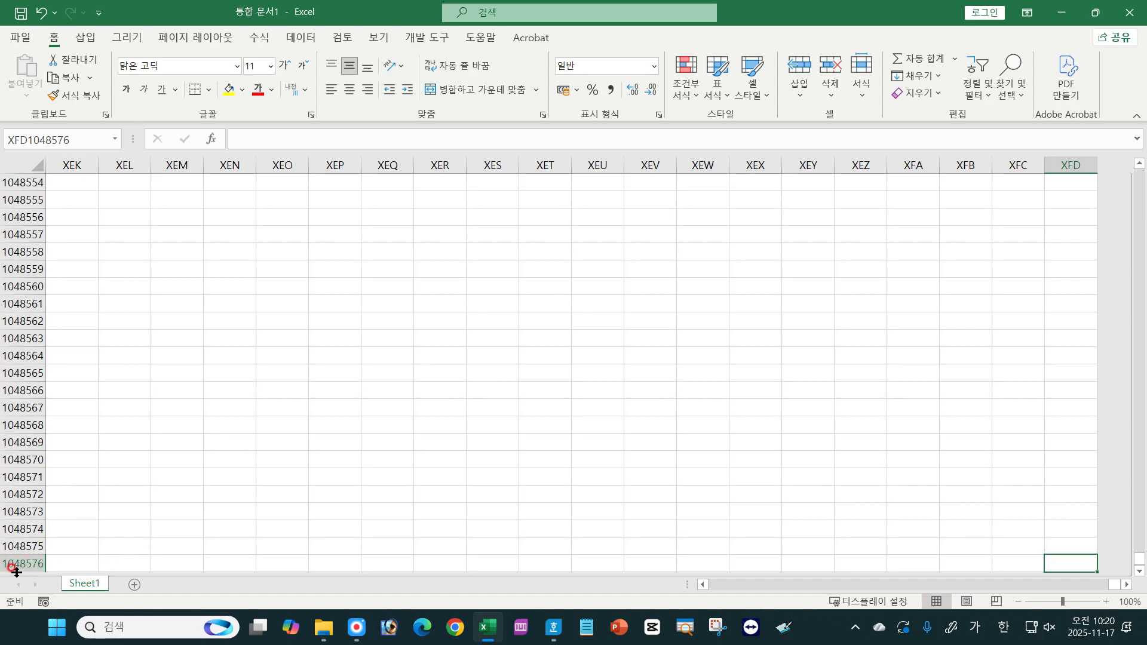
scroll(1143, 579, "down", 1)
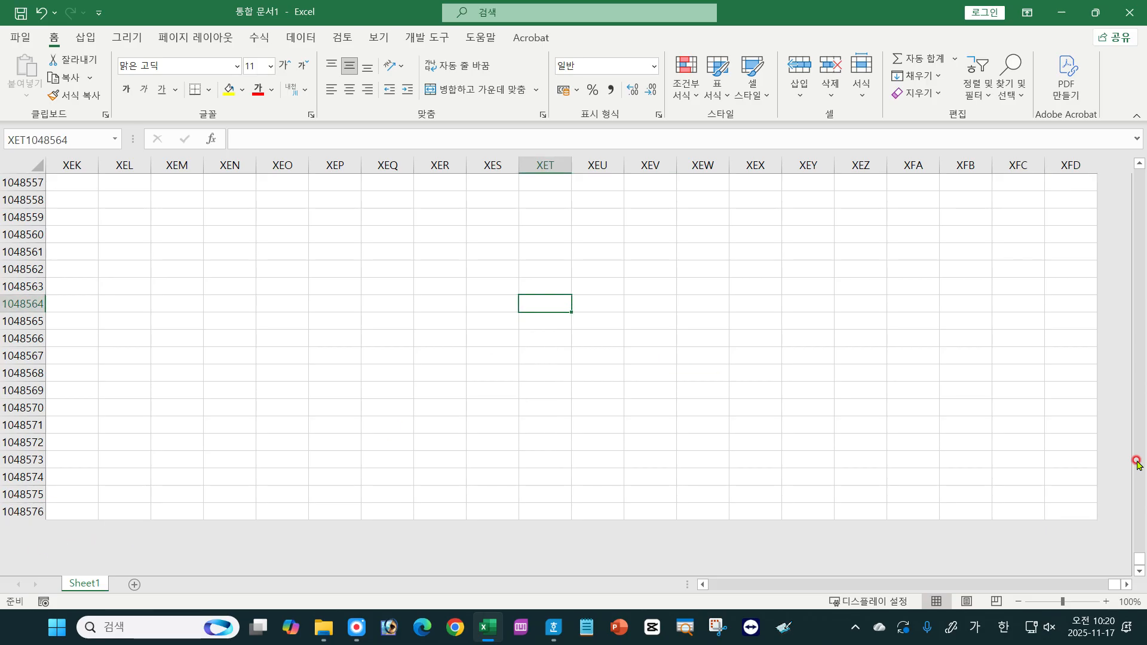
Step: Jump from row 1048564 to its column A cell and to A1, and repeat the jump to A1 from O14
key("Home")
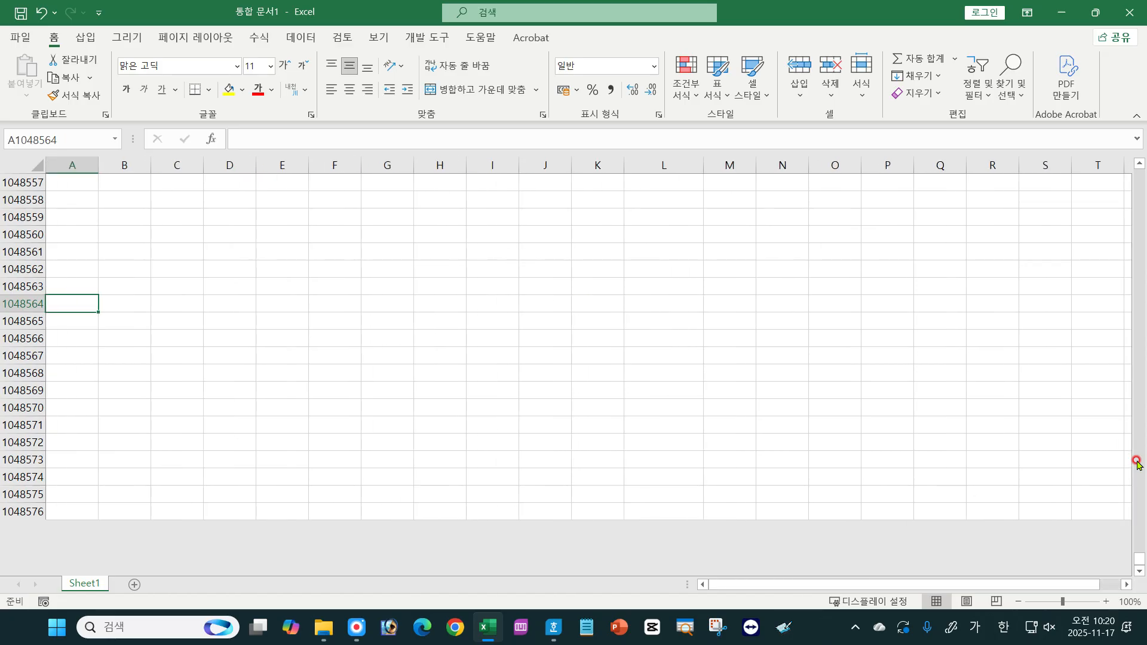
key("ctrl+Home")
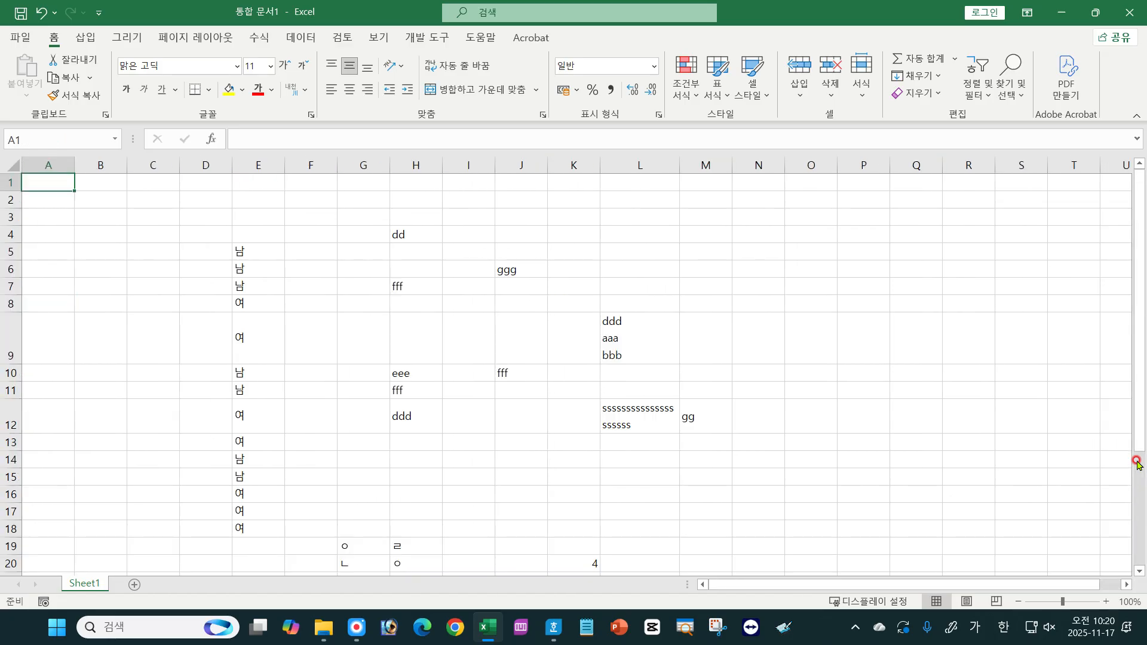
left_click(870, 459)
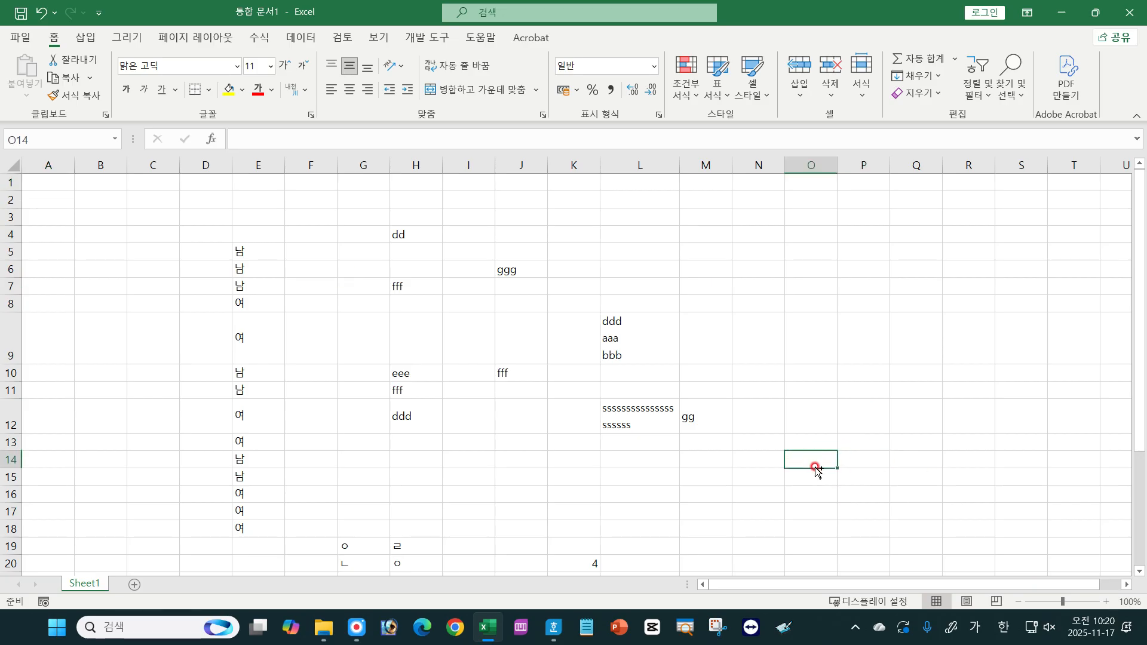
key("ctrl+Home")
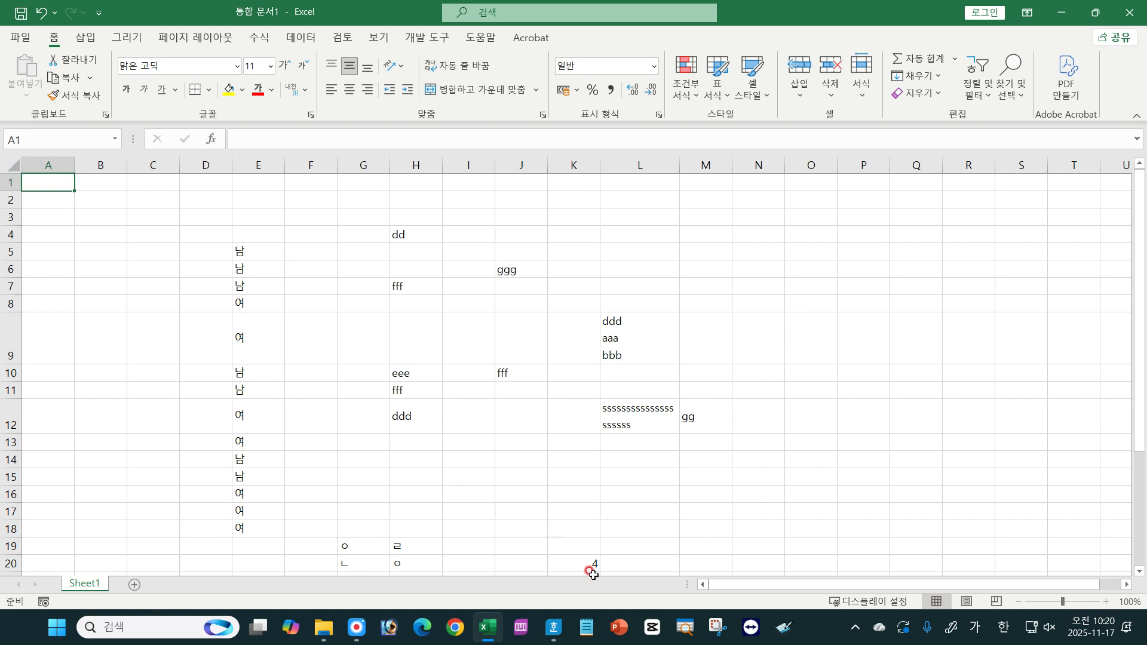
Step: Switch to the Hangul notes and review the <Home>, <Ctrl>+<방향키> and <Ctrl>+<Home> rules under 셀포인터의 이동
left_click(554, 627)
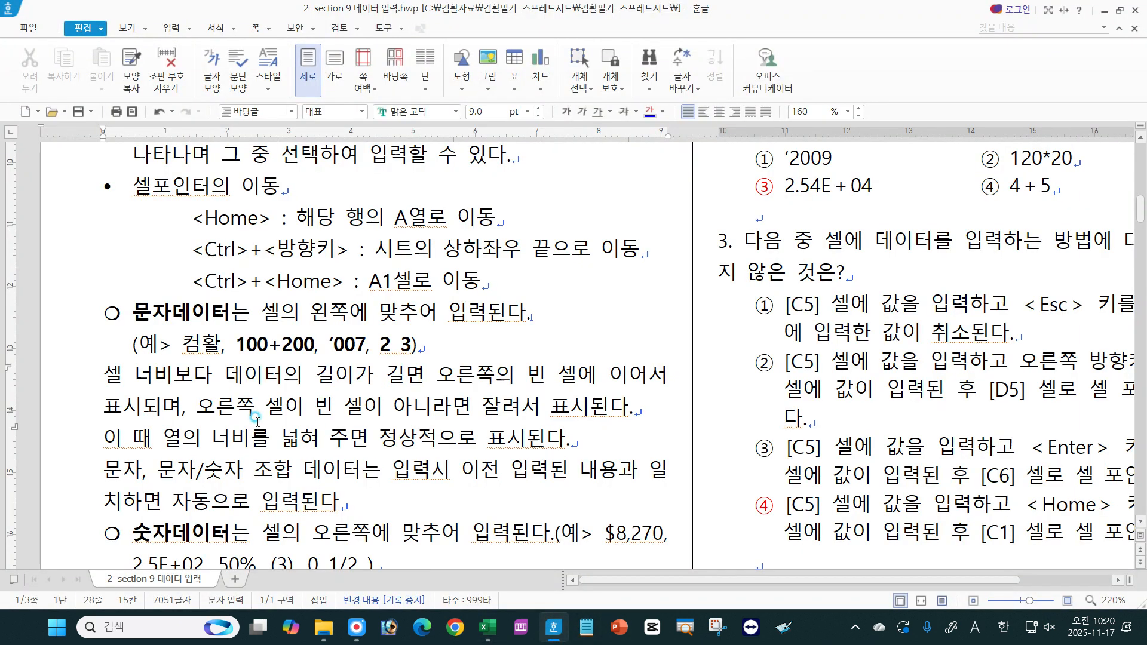
left_click_drag(192, 218, 517, 217)
left_click(518, 217)
left_click_drag(192, 249, 598, 242)
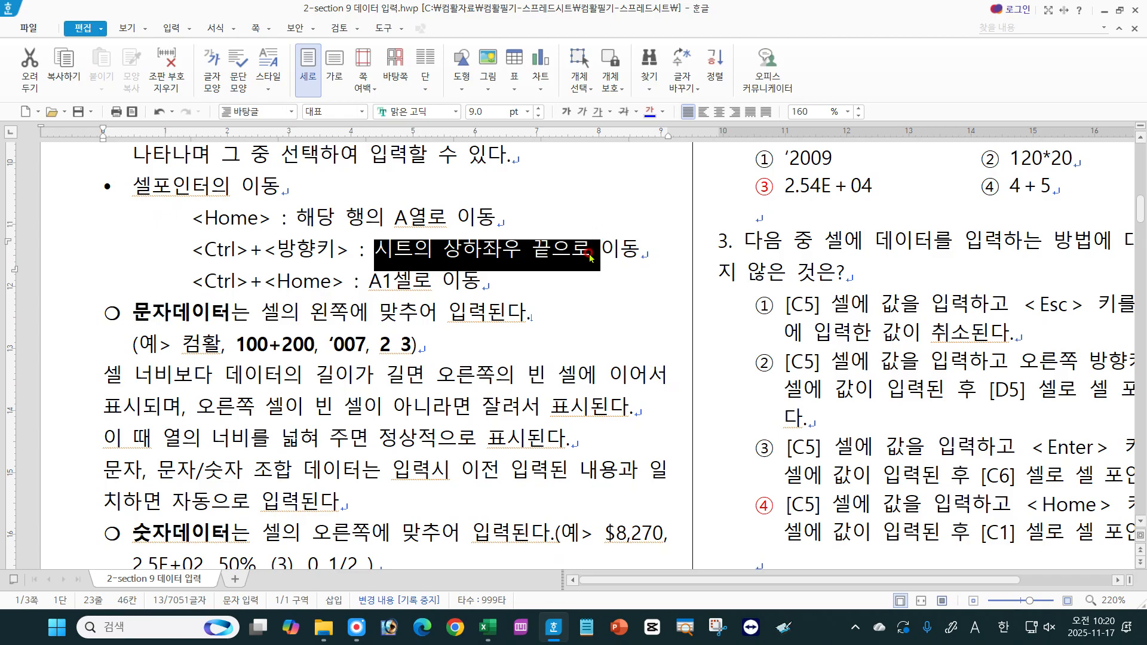
left_click(588, 254)
left_click(188, 278)
left_click_drag(188, 278, 387, 281)
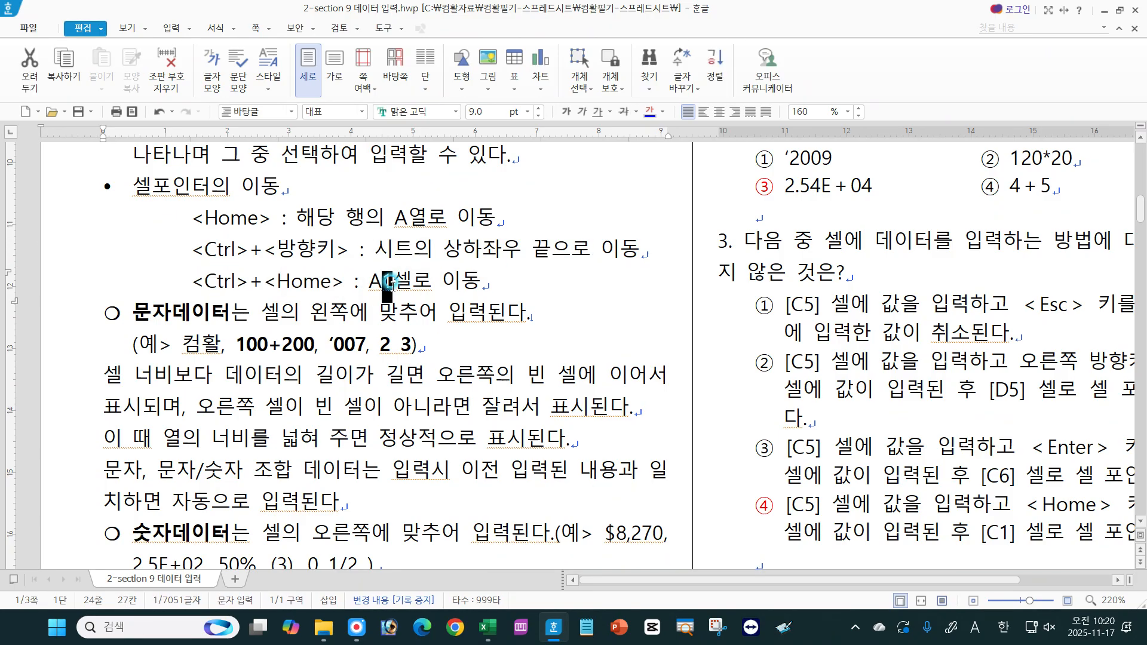
left_click(411, 281)
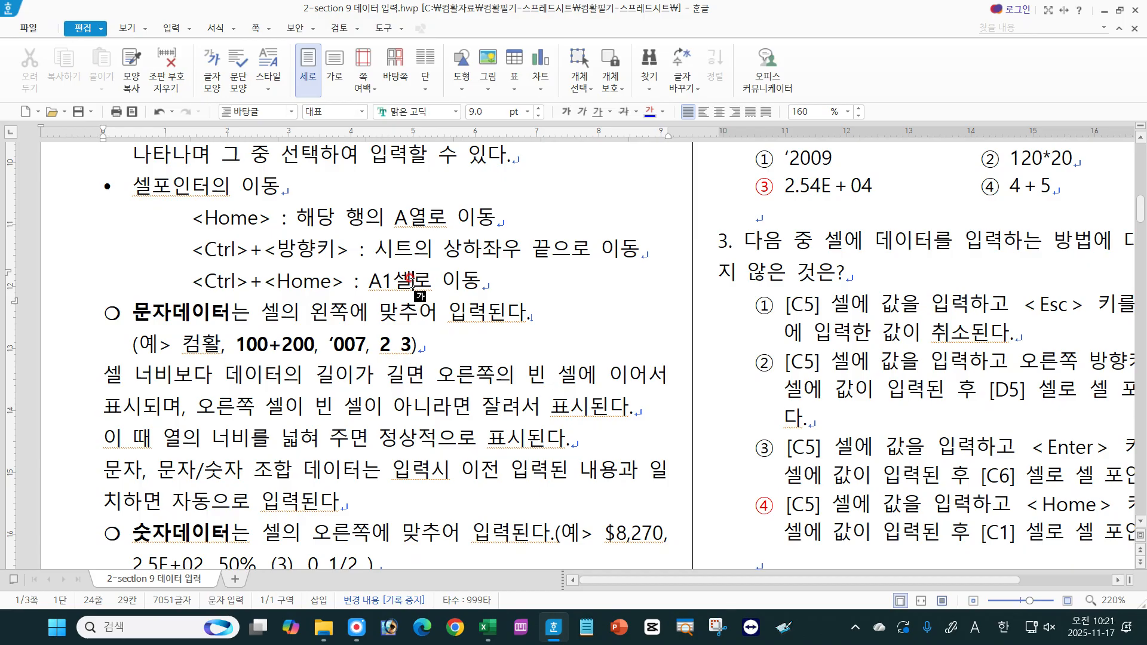
left_click(388, 280)
Step: Go to the 문자데이터 rule in the notes and examine its 컴활 and 100+200 examples
left_click(1141, 521)
scroll(1141, 520, "down", 4)
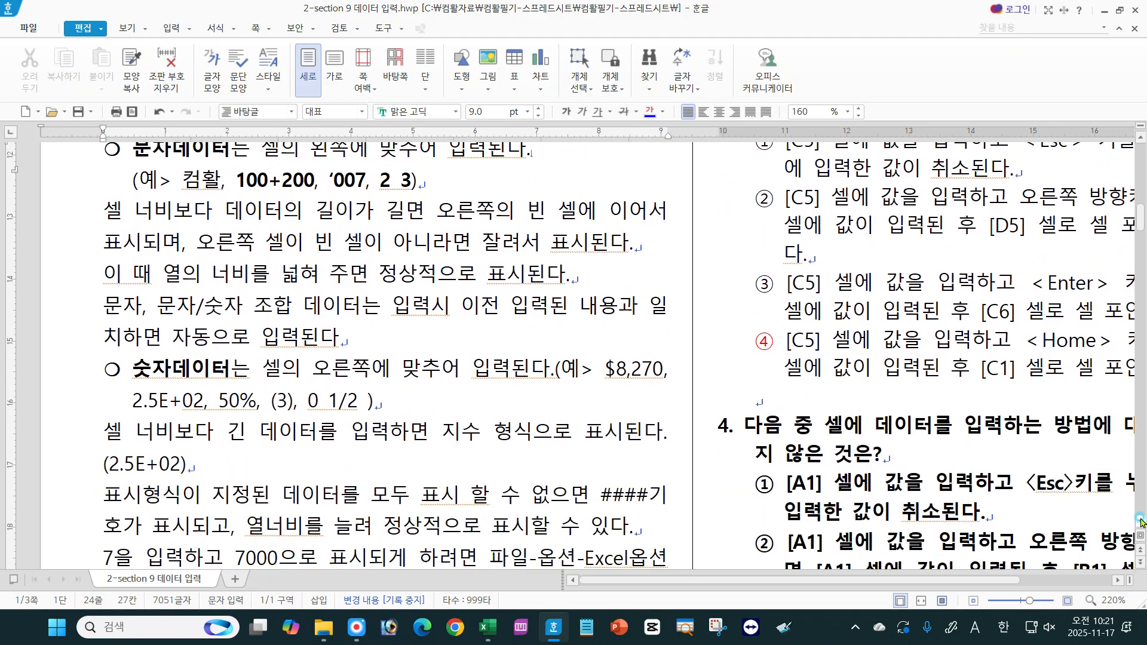
left_click(1140, 137)
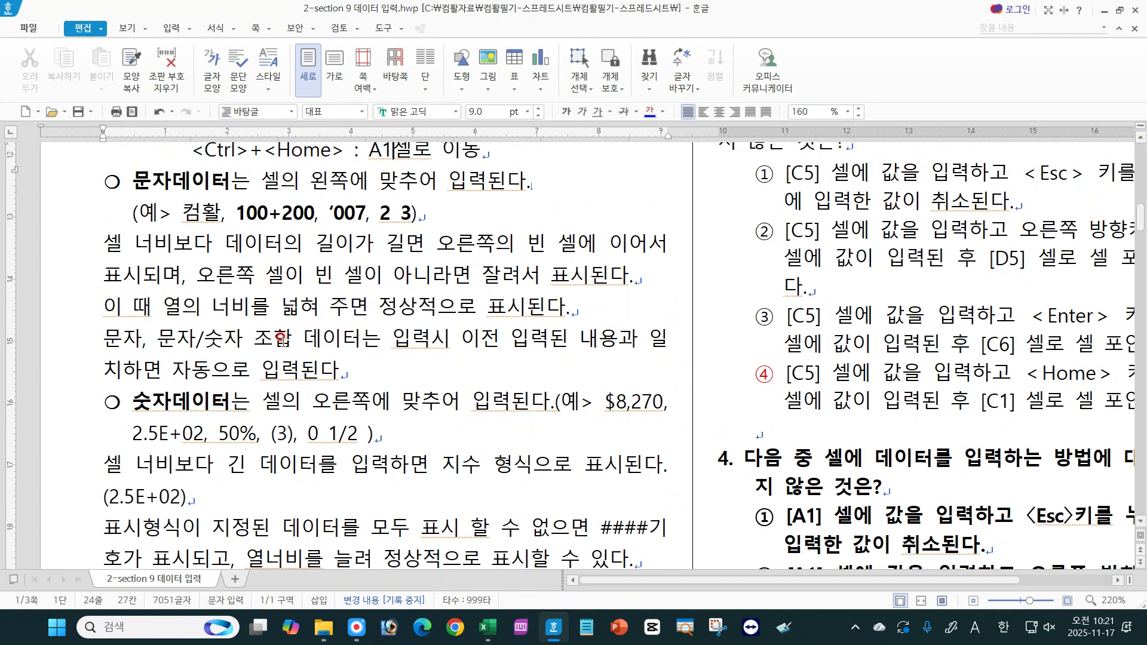
left_click_drag(180, 212, 219, 212)
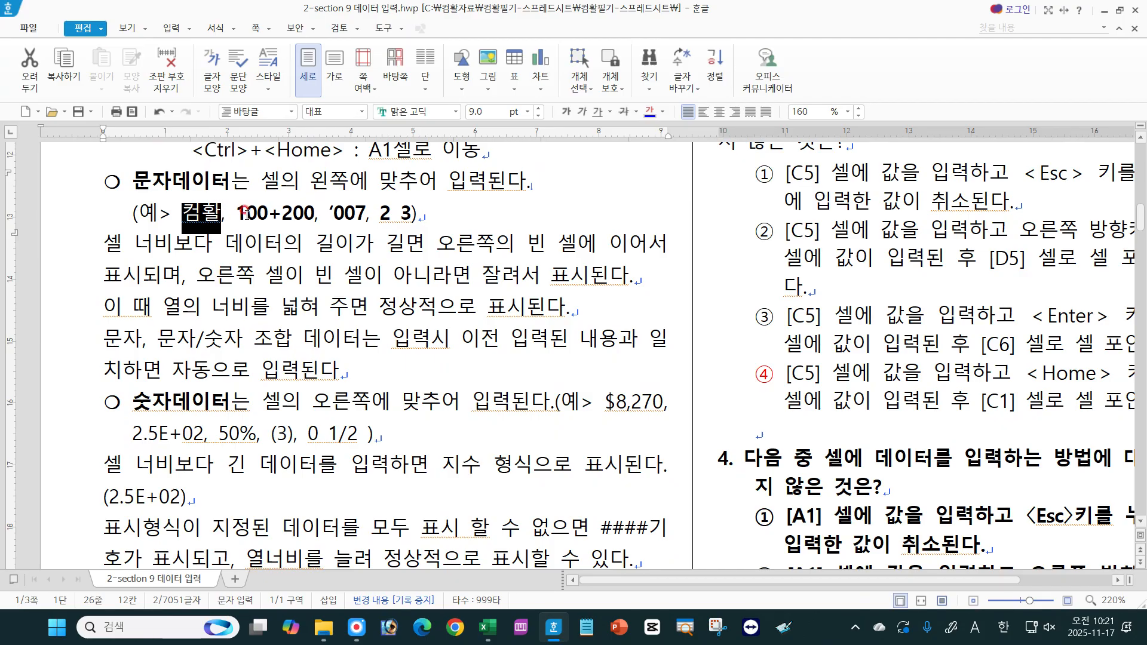
left_click_drag(236, 213, 280, 216)
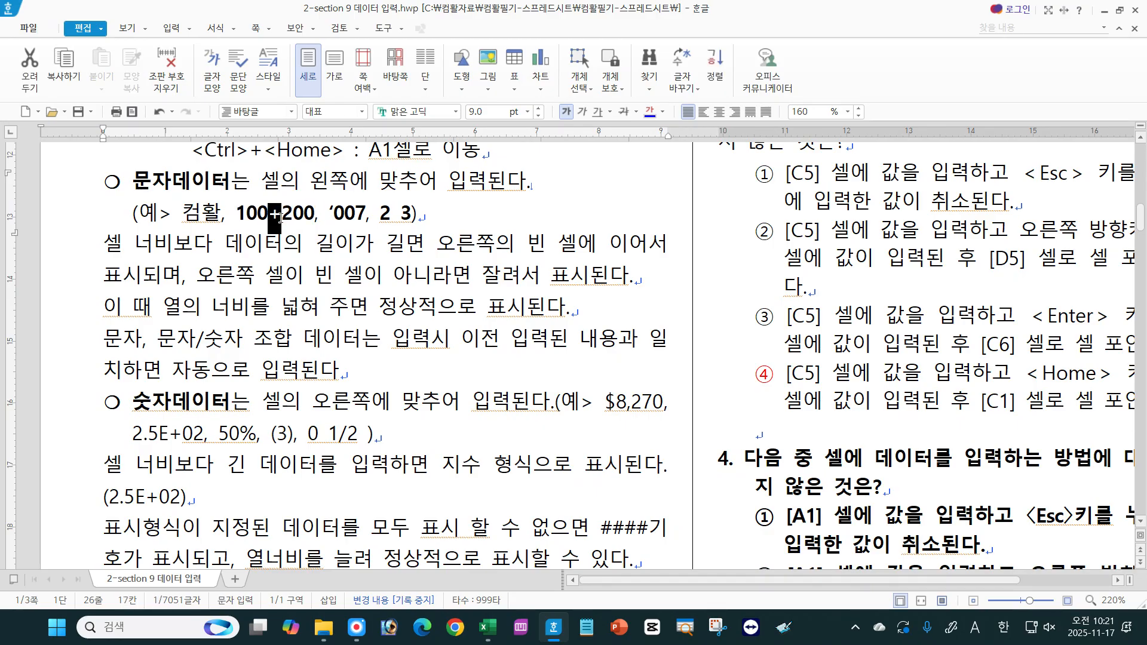
left_click(280, 216)
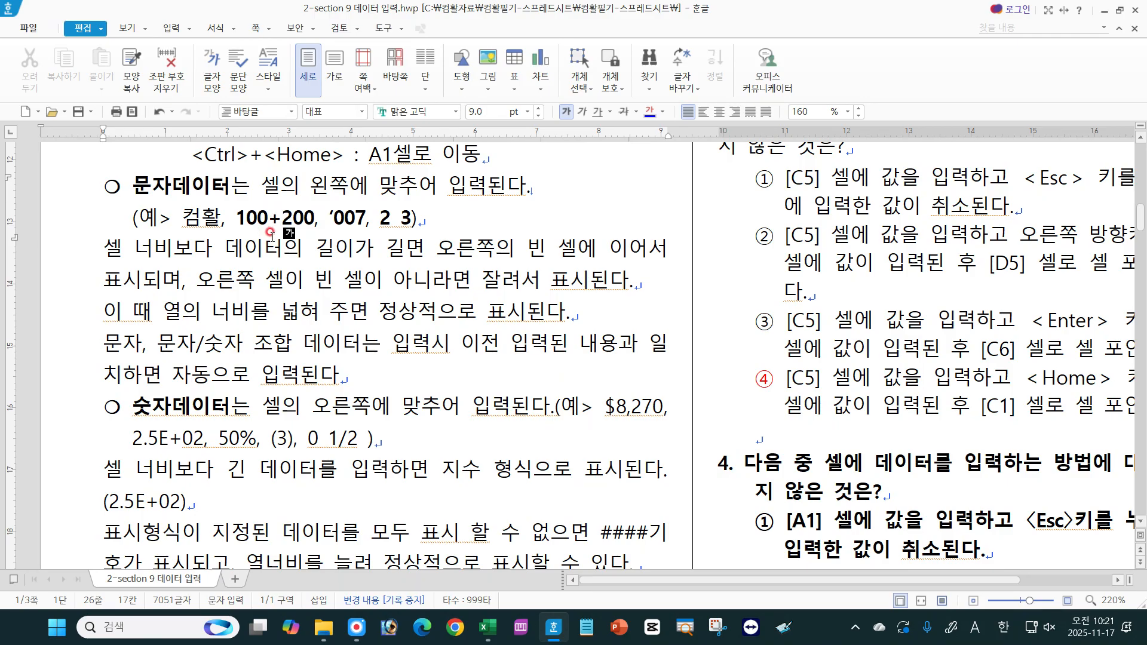
Step: Examine the space in 2 3, the plus sign in 100+200 and the apostrophe in ‘007 in the 문자데이터 examples
left_click_drag(392, 217, 404, 217)
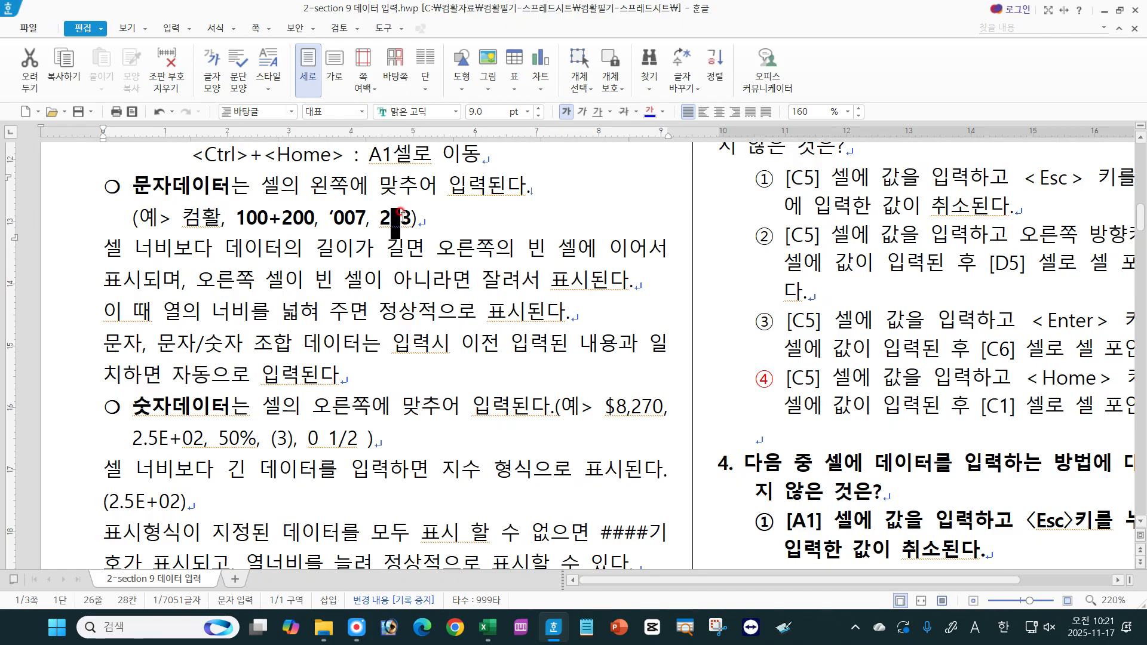
left_click(402, 215)
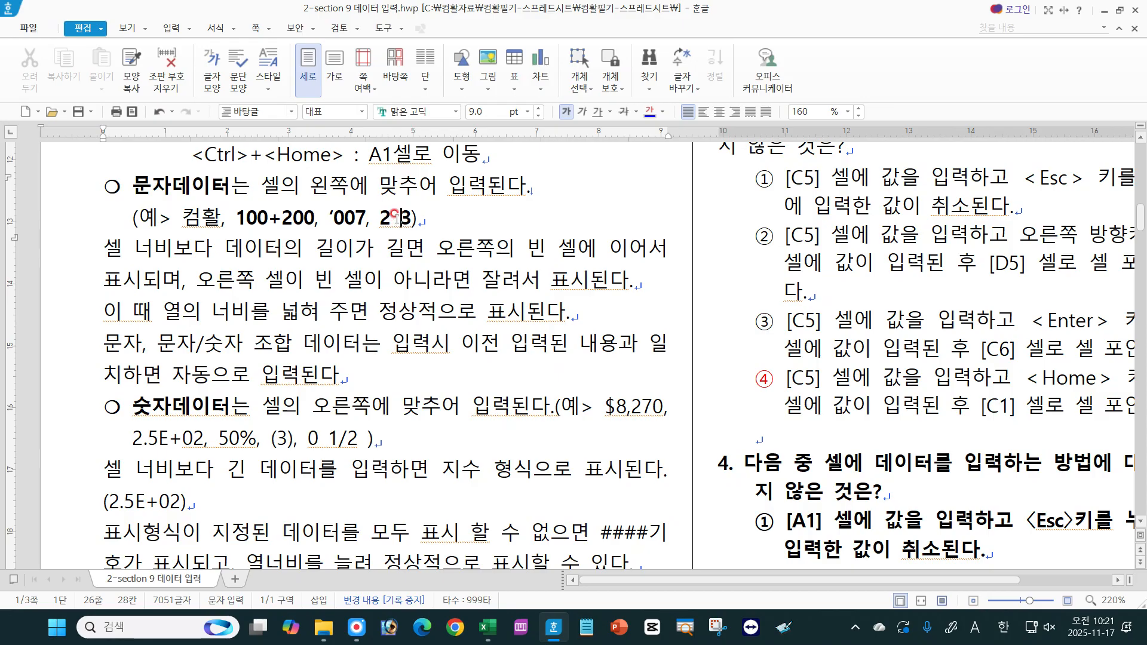
double_click(404, 216)
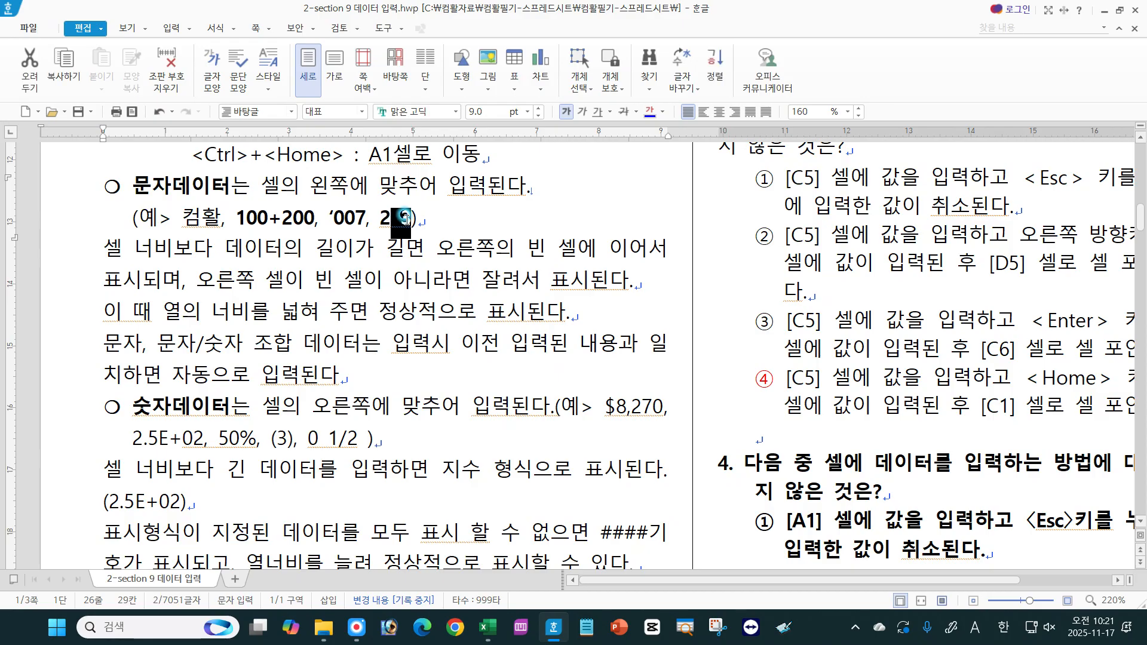
double_click(276, 215)
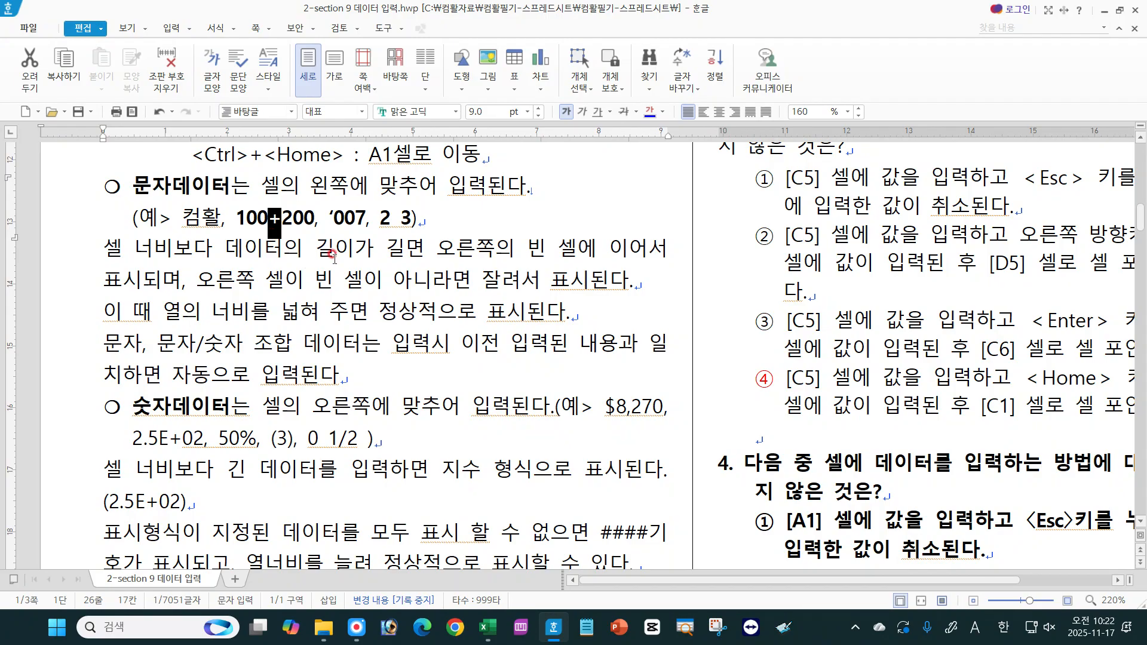
left_click(328, 216)
left_click_drag(329, 218, 335, 220)
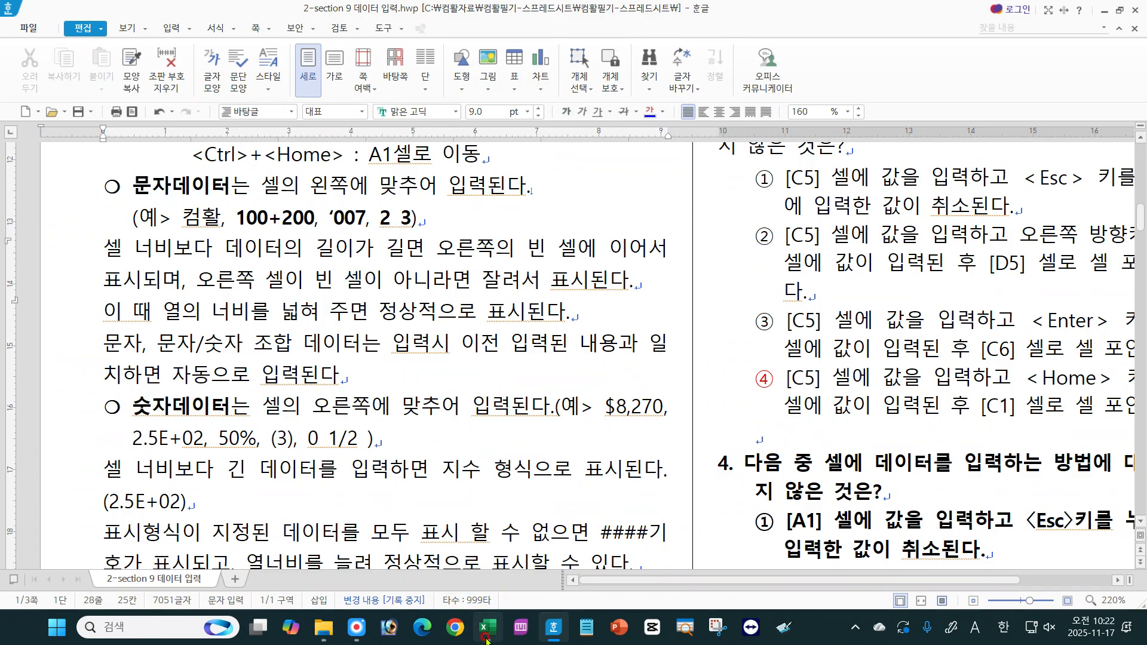
Step: Switch to Excel and enter 007 in cell L3 and '007 in cell L4
left_click(487, 627)
left_click(644, 211)
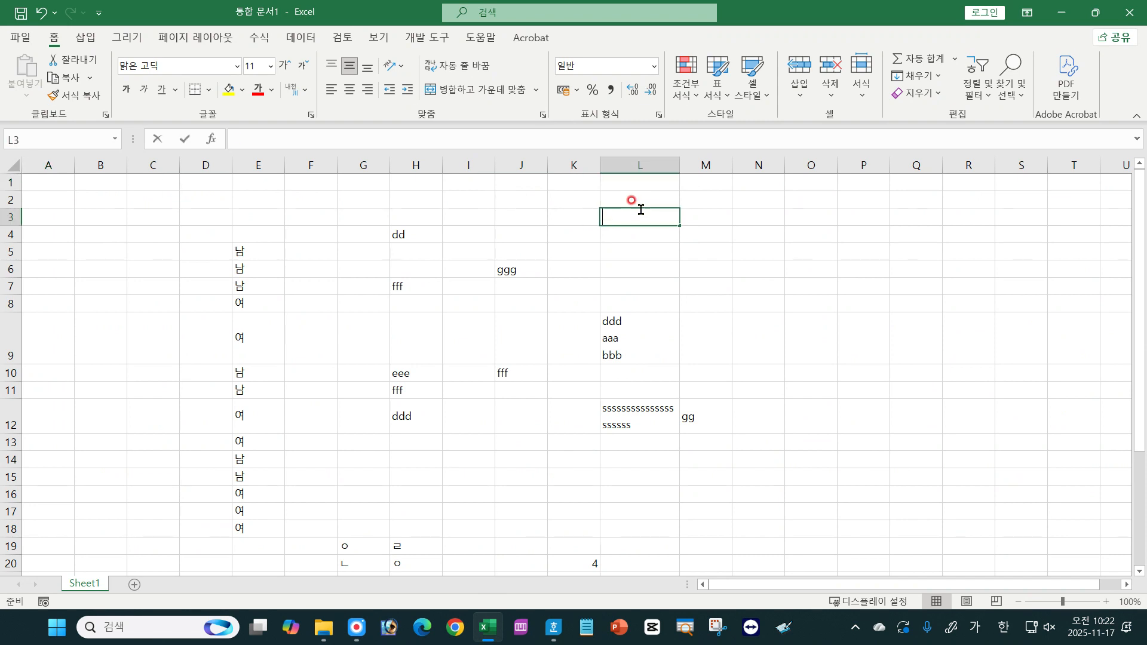
type("007")
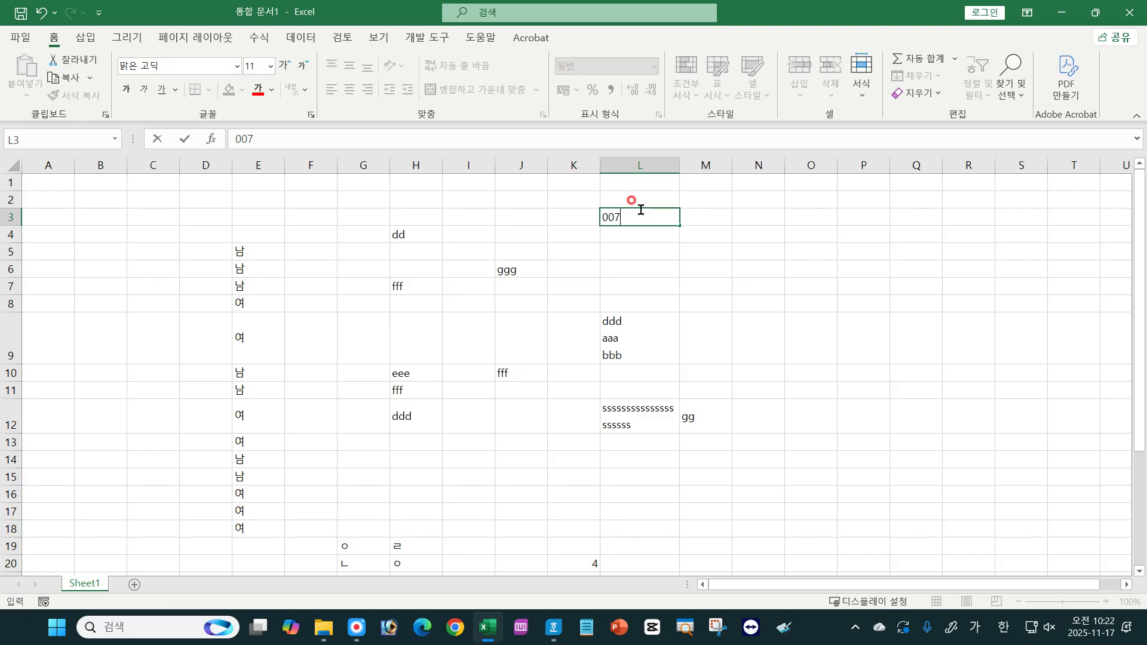
key("Return")
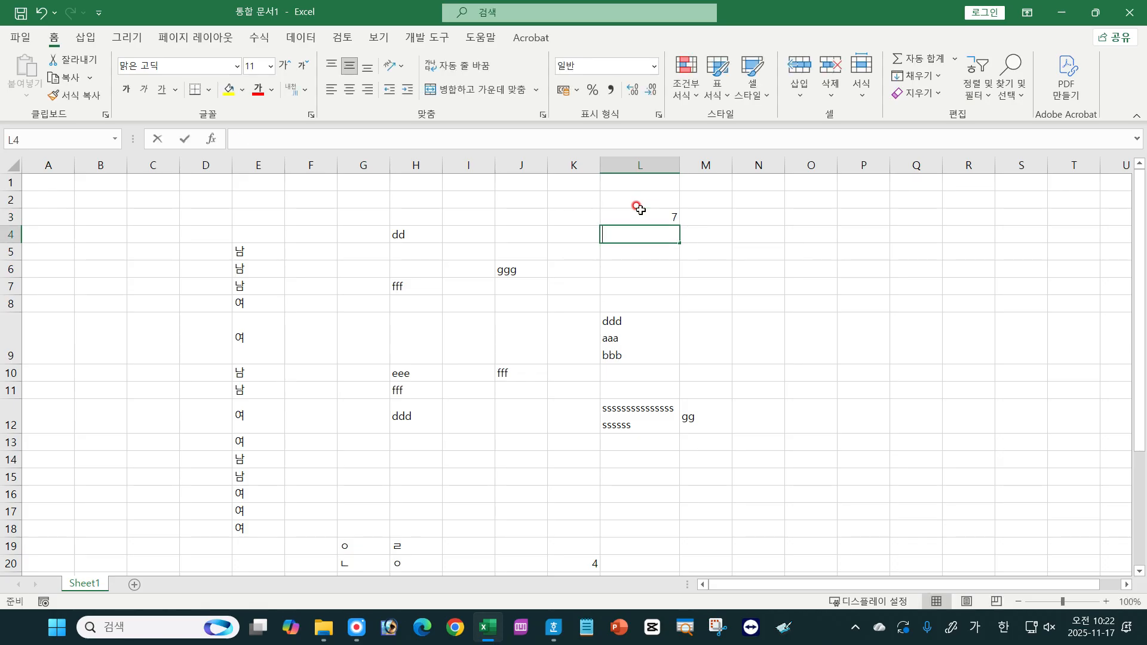
type("'007")
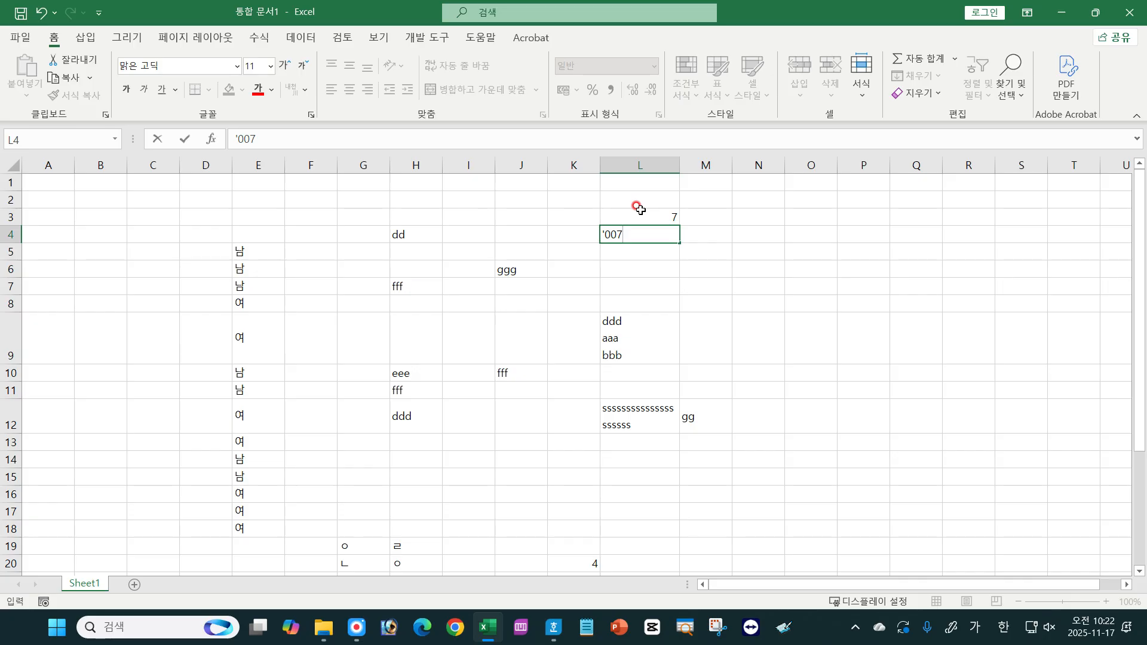
key("Return")
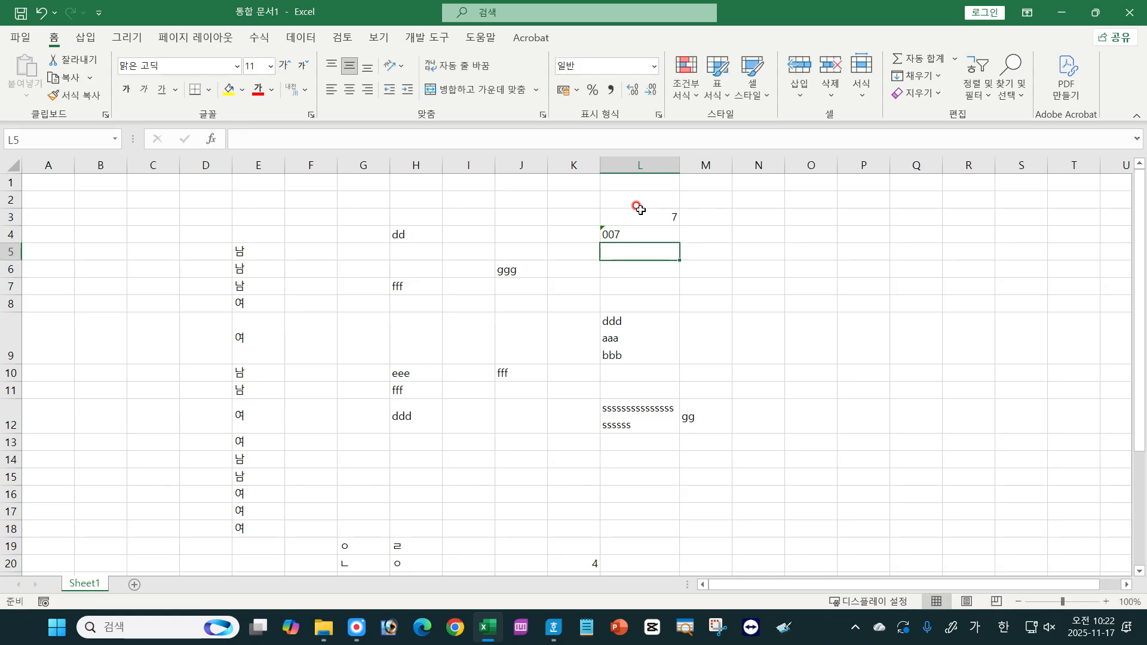
Step: Ignore the number-stored-as-text error on L4 and select L3 for comparison
left_click(619, 234)
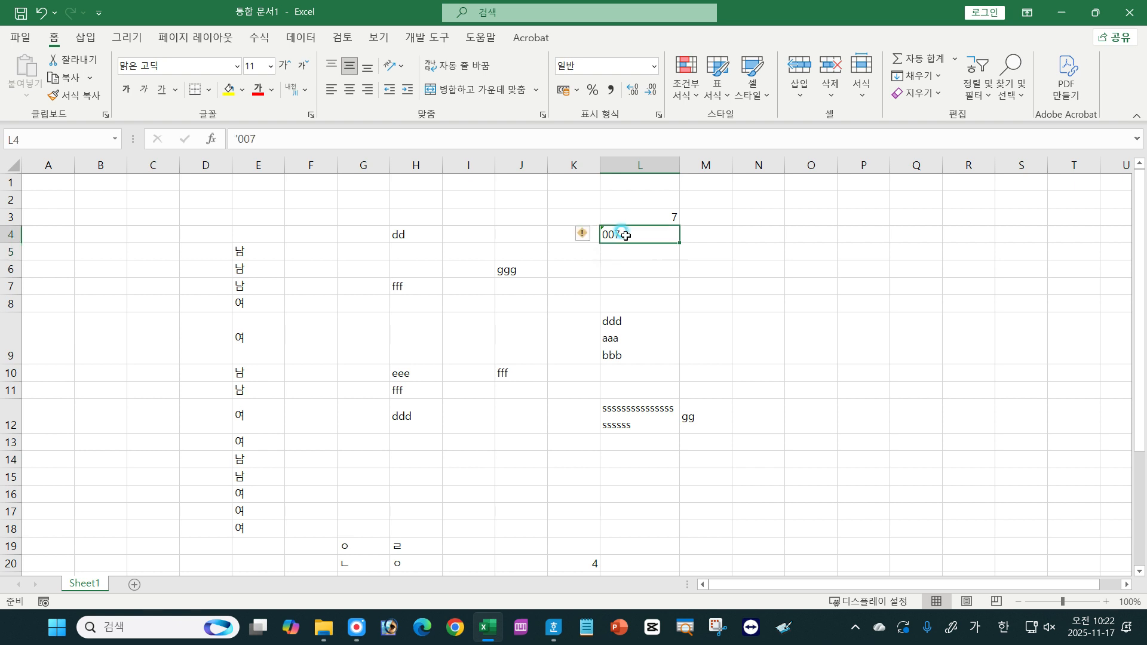
left_click(588, 237)
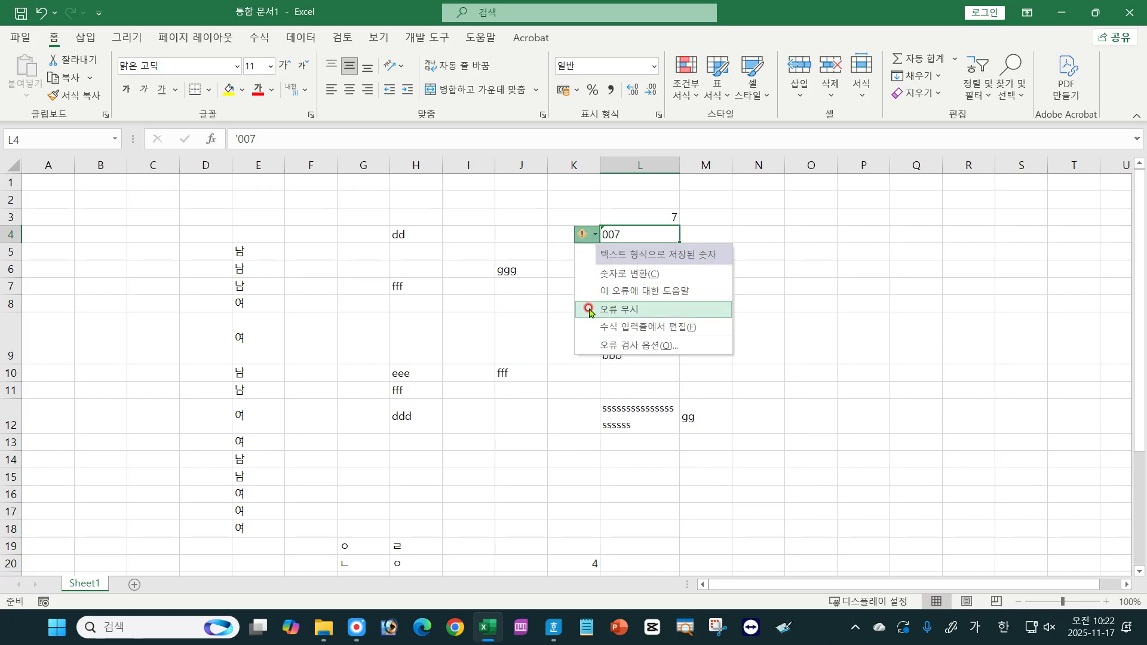
left_click(590, 310)
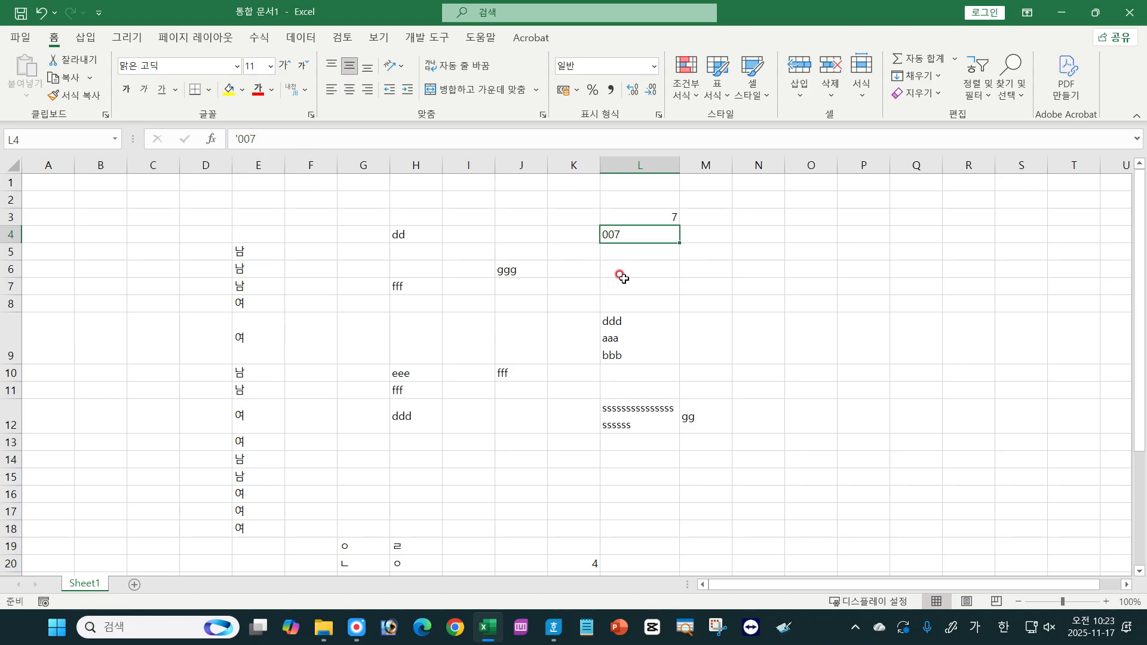
left_click(647, 214)
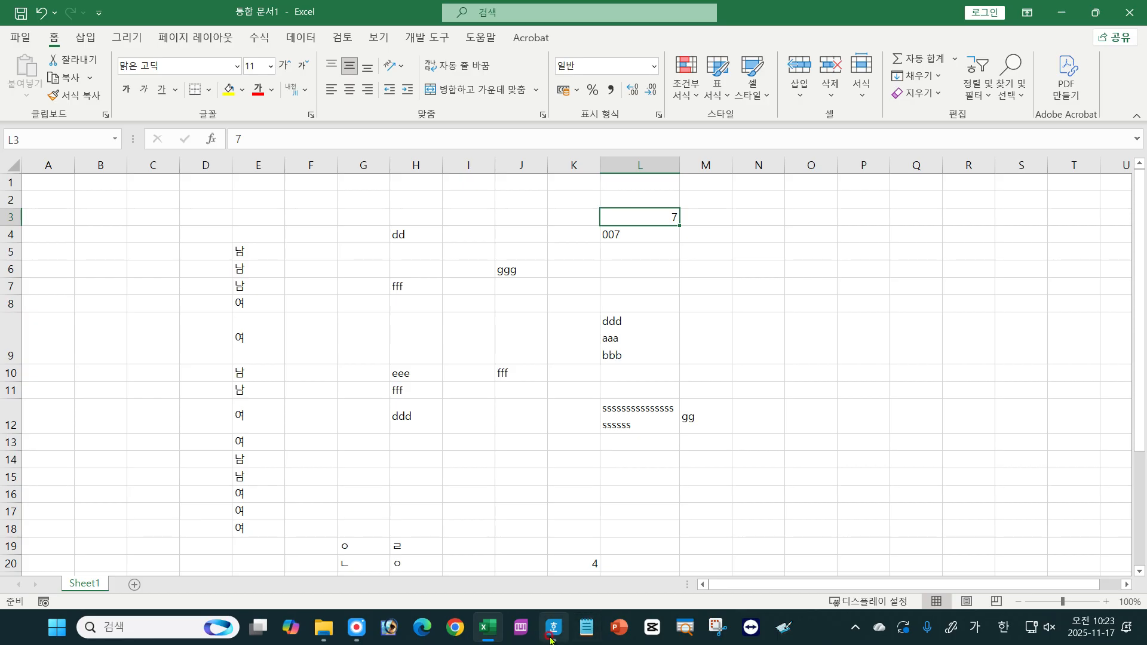
Step: Switch to the Hangul notes and review the plus sign in 100+200, the apostrophe in ‘007 and the word 왼쪽 in the 문자데이터 rule
mouse_move(554, 627)
left_click(586, 495)
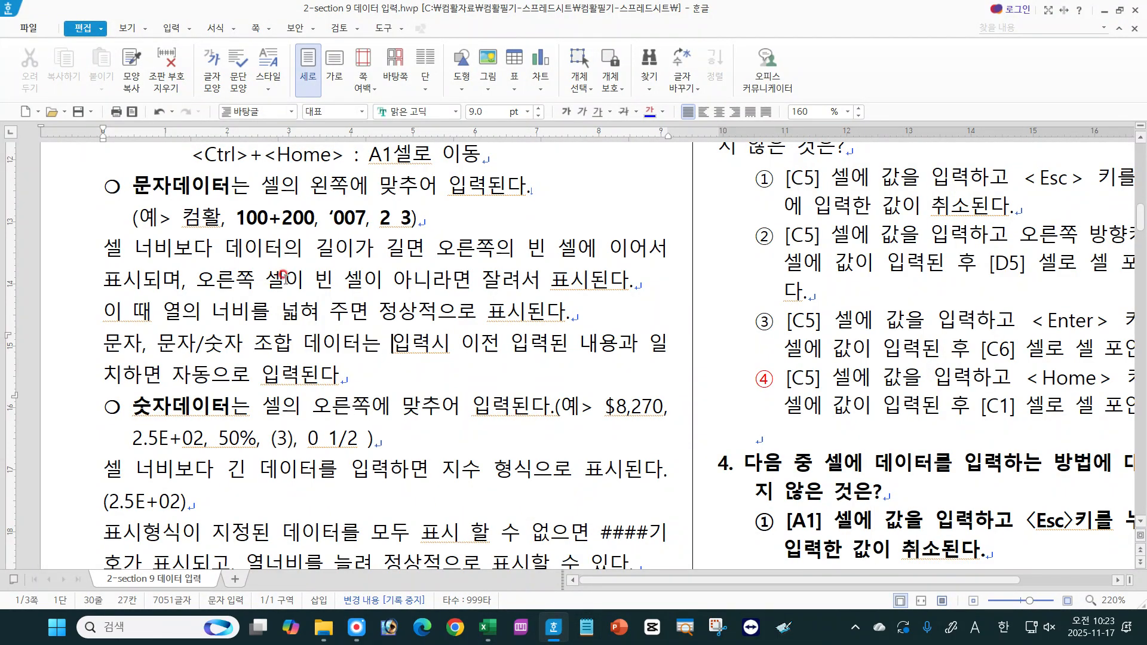
left_click(320, 222)
left_click_drag(268, 222, 281, 222)
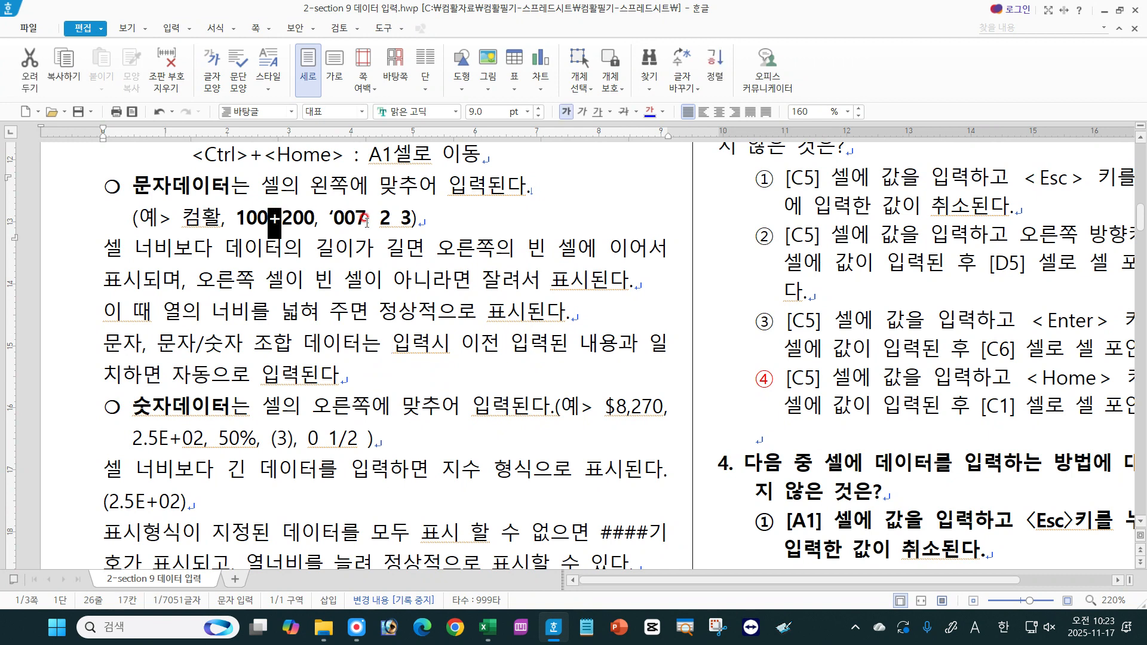
left_click(382, 251)
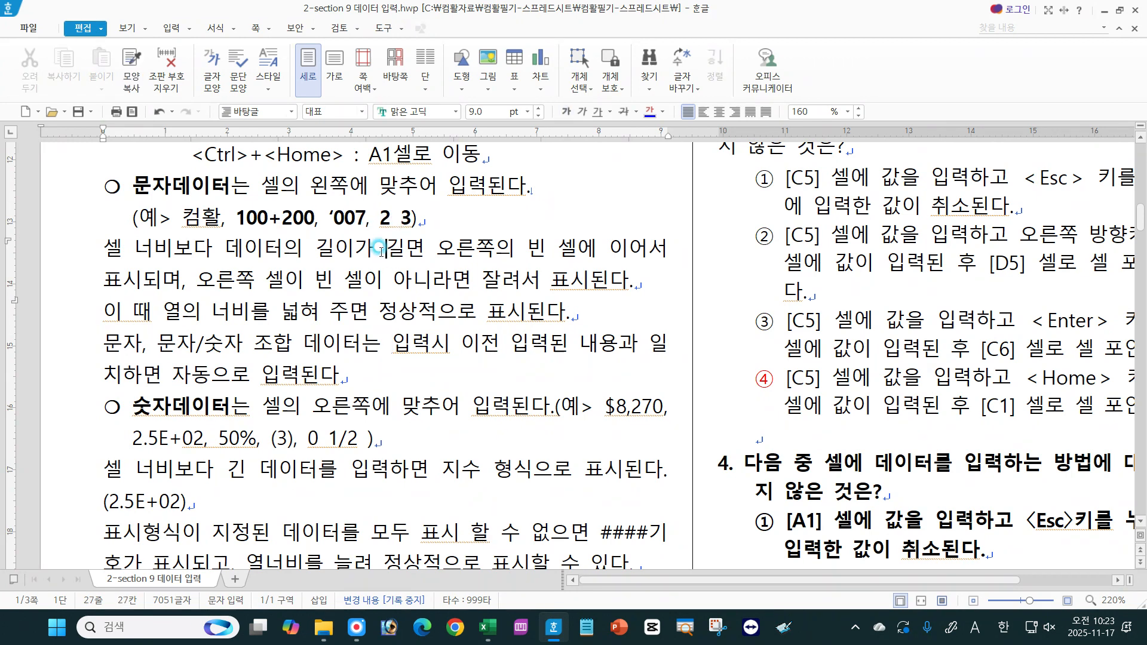
left_click_drag(326, 217, 334, 218)
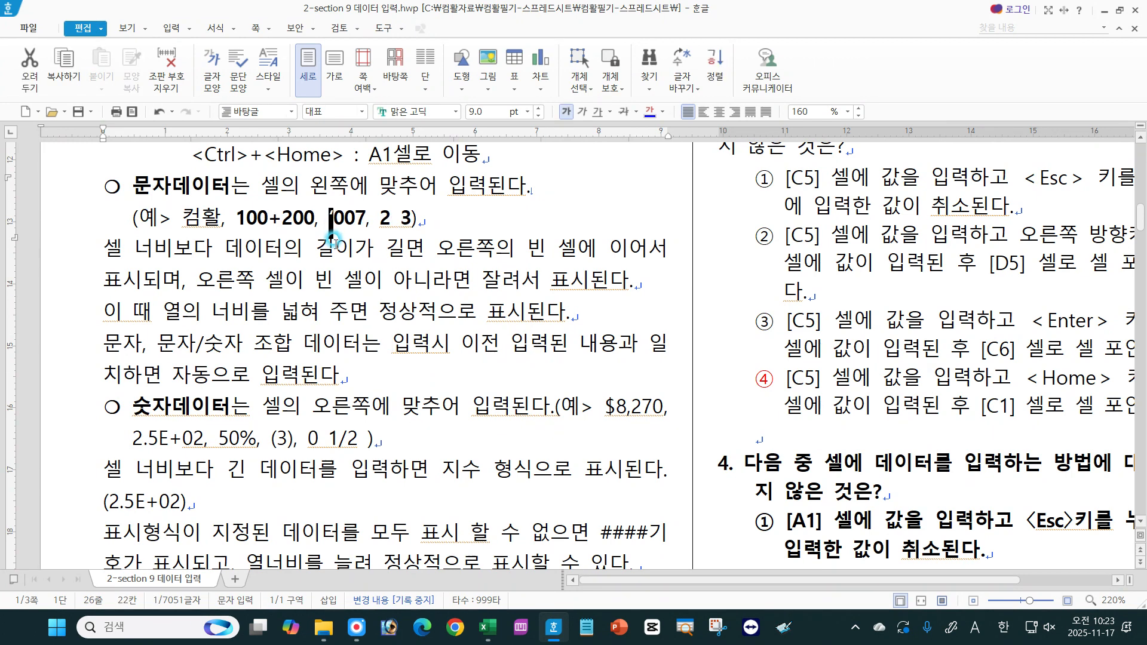
left_click(329, 256)
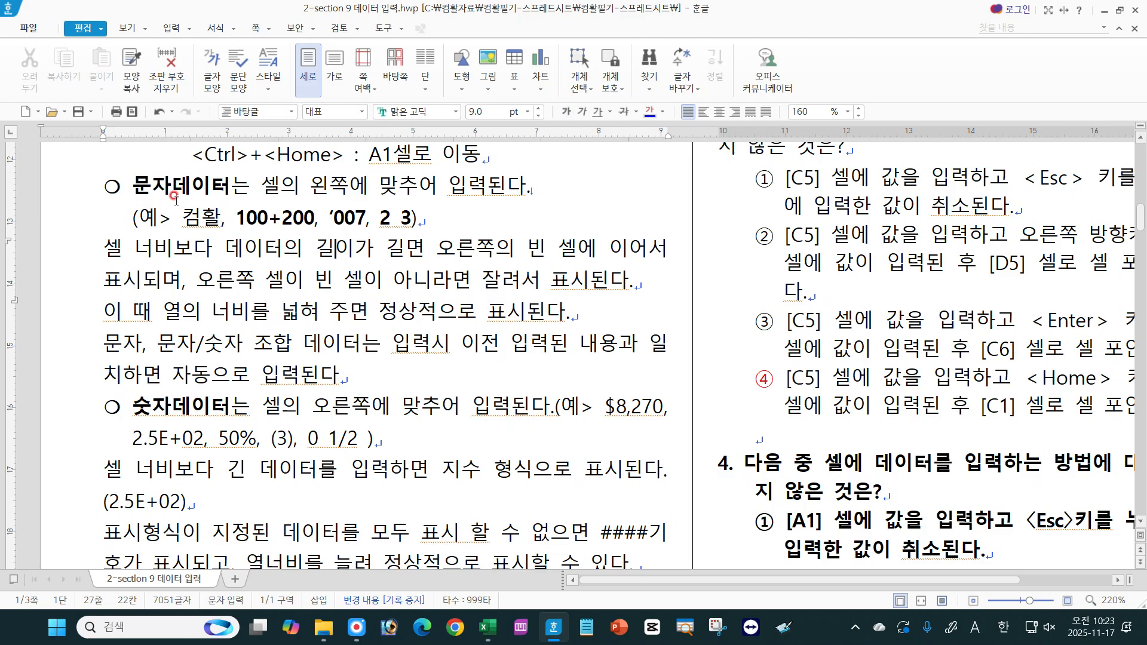
left_click_drag(310, 181, 347, 175)
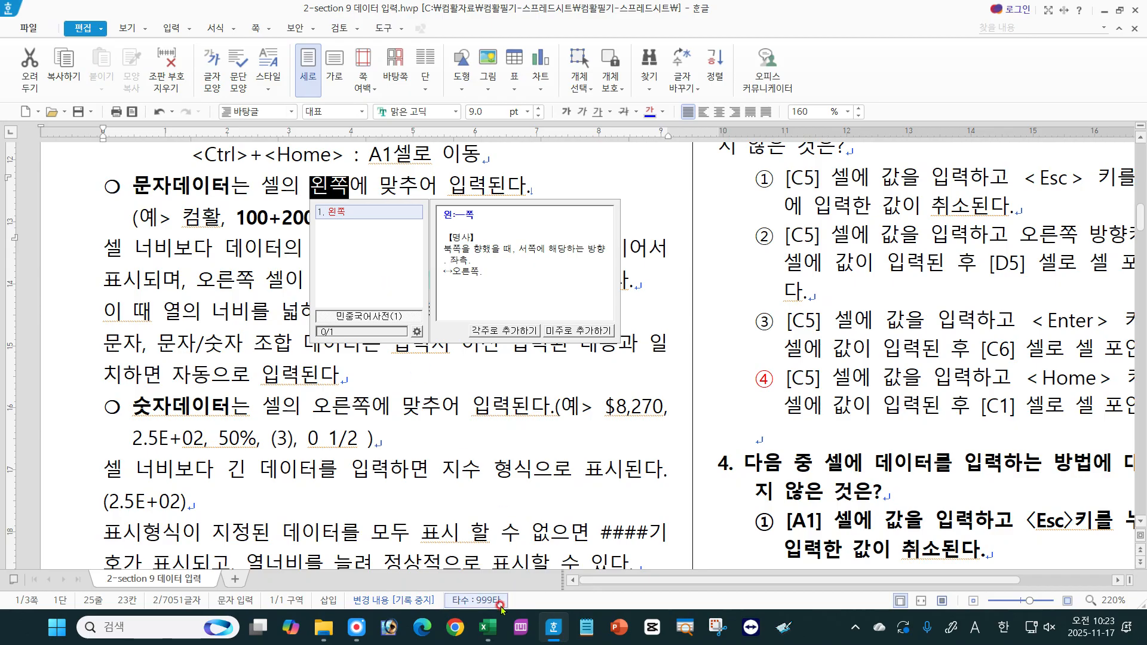
Step: Switch to Excel and try left, centre and right alignment in turn on cells L3:L4
left_click(490, 630)
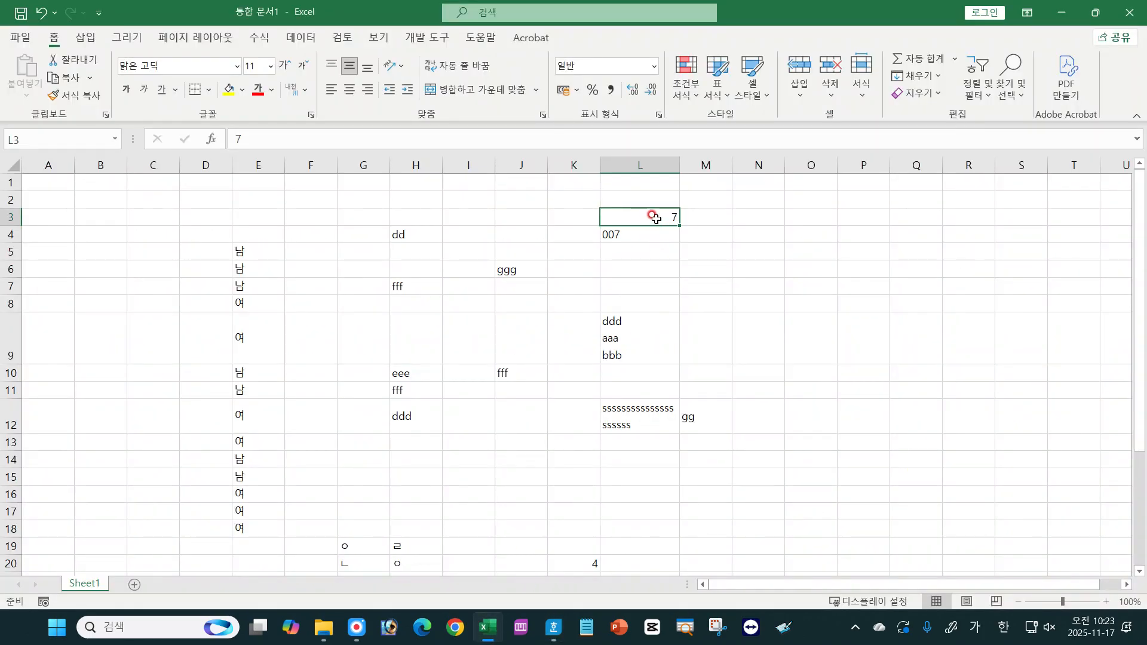
left_click(633, 233)
left_click(646, 219)
right_click(646, 218)
left_click_drag(645, 219, 645, 231)
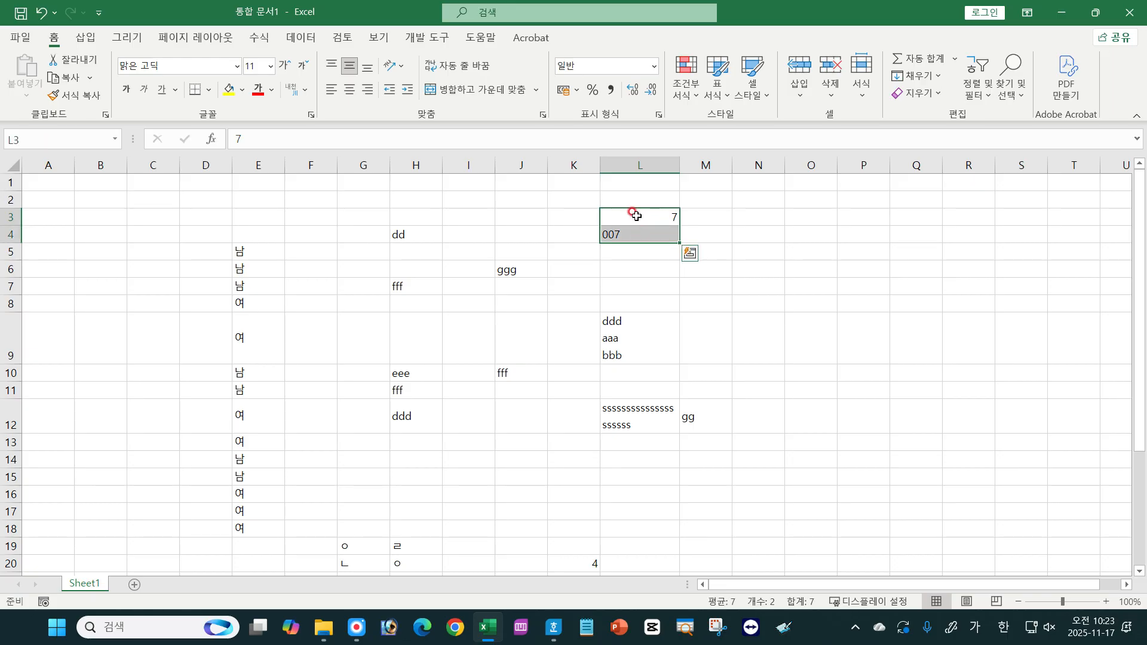
left_click(330, 91)
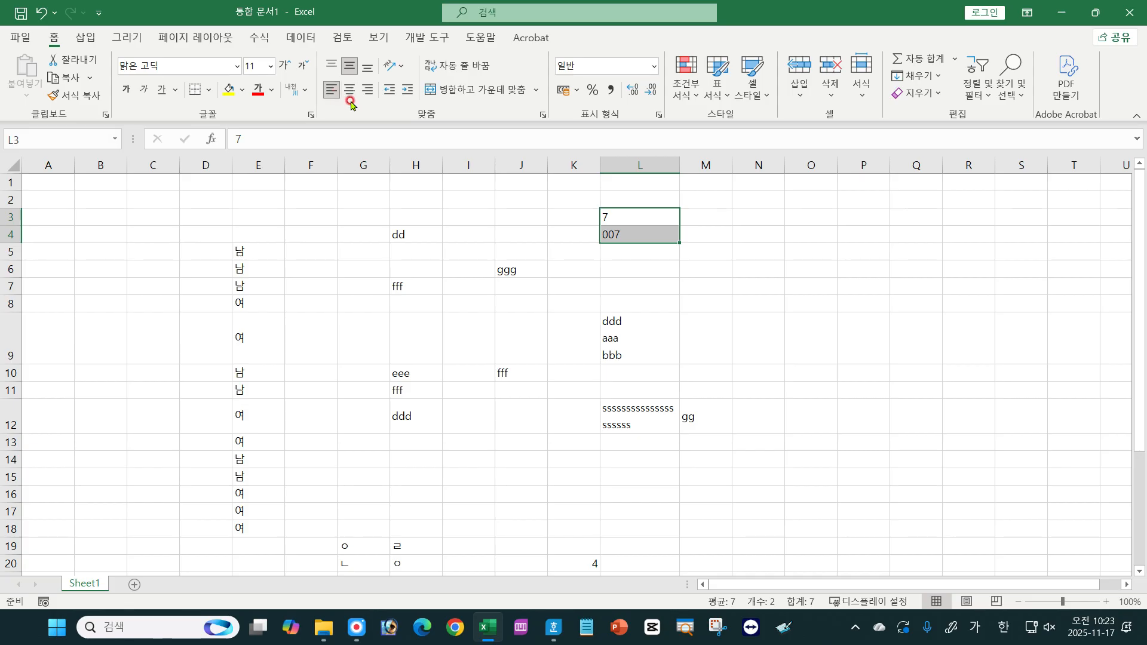
left_click(349, 90)
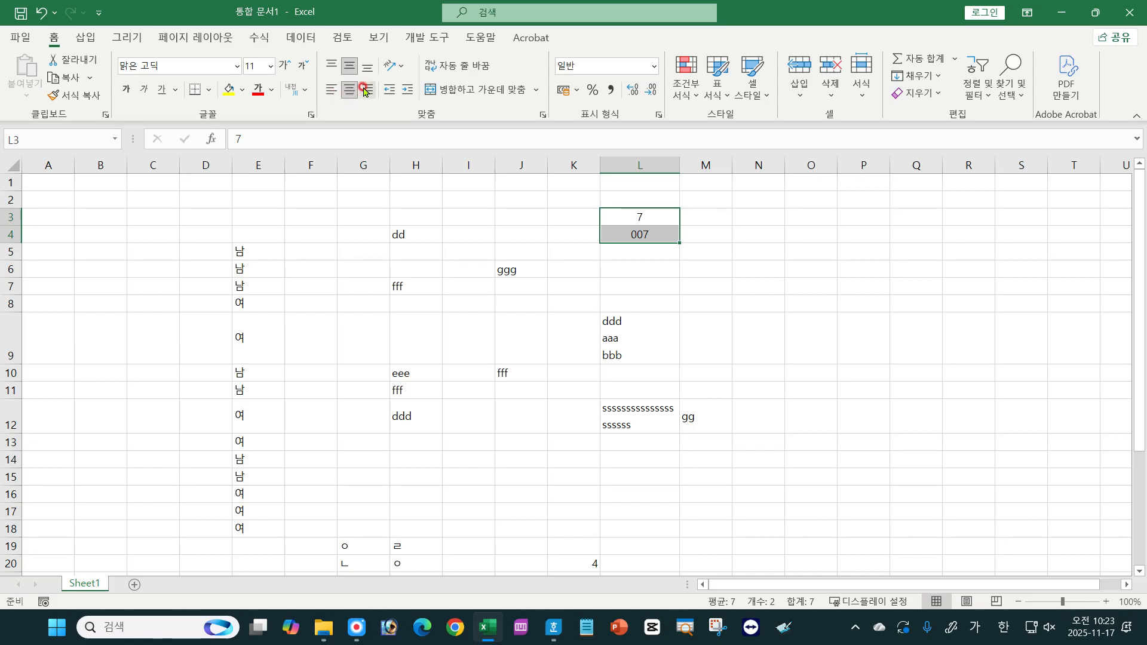
left_click(365, 90)
Step: Cycle L3:L4 through the horizontal alignments again, finishing with centre alignment turned off
left_click(350, 91)
left_click(331, 89)
left_click(349, 93)
left_click(368, 91)
left_click(350, 91)
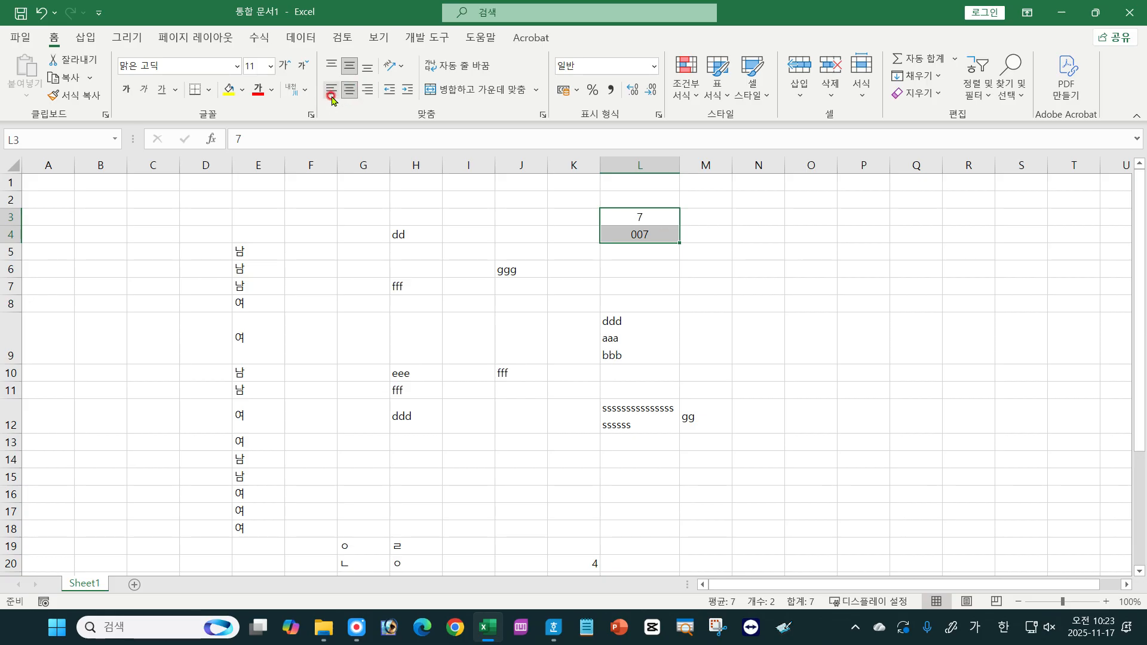
left_click(331, 90)
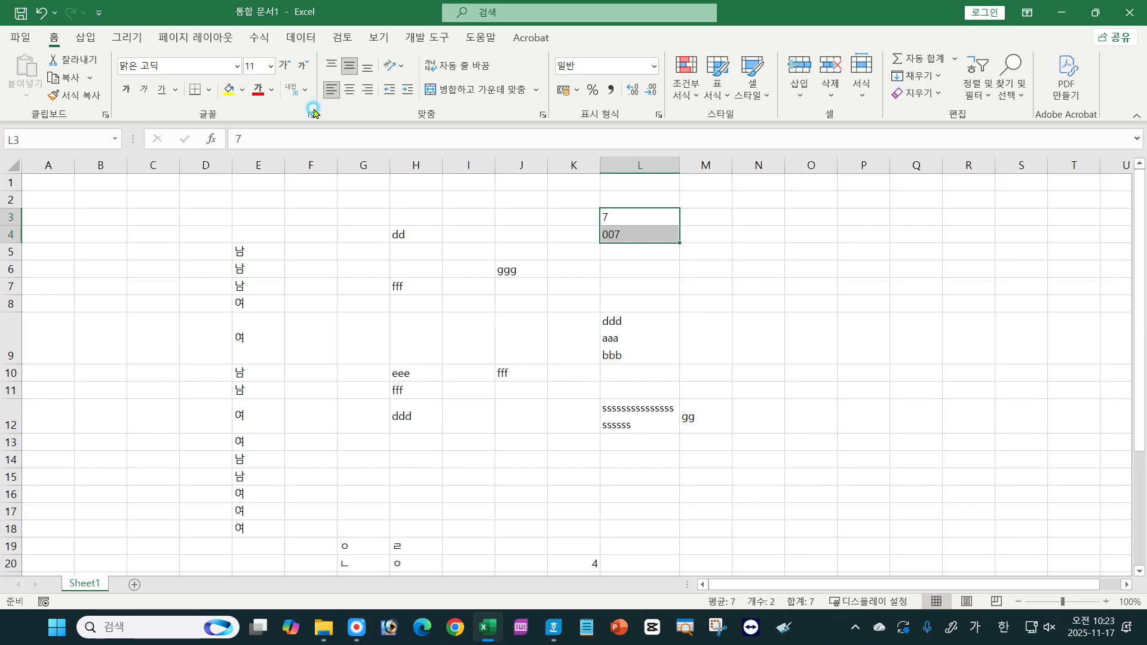
left_click(350, 95)
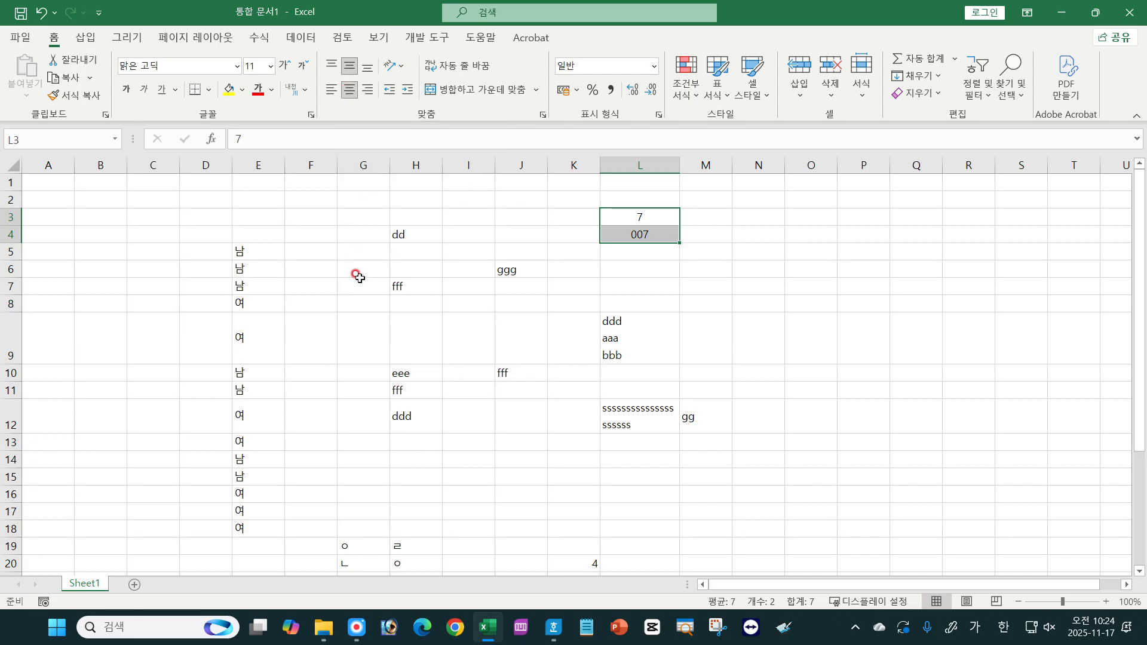
left_click(349, 91)
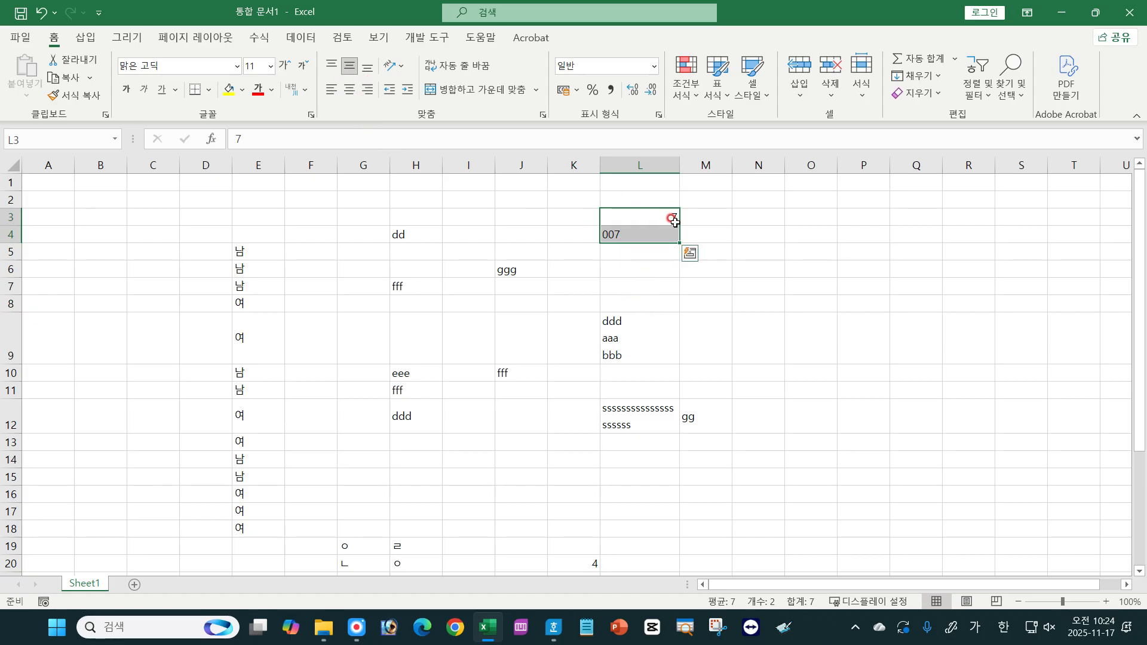
Step: Inspect the horizontal text alignment options for L3:L4 in 셀 서식, including 일반, and leave the dialog without applying changes
key("ctrl+1")
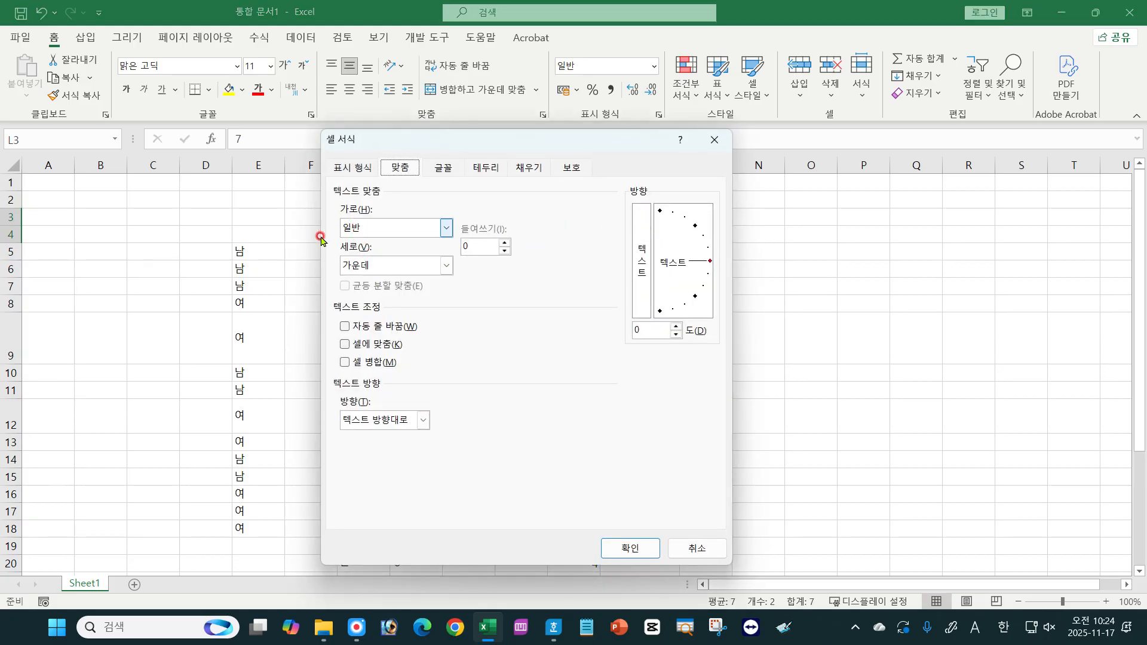
left_click(377, 231)
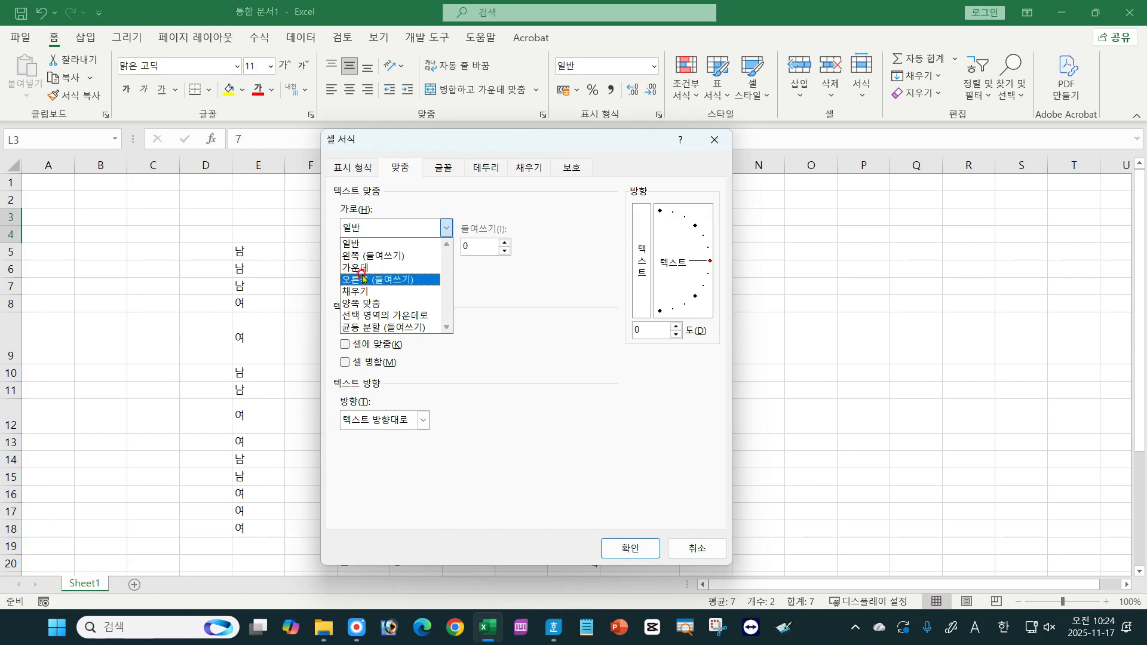
left_click(358, 245)
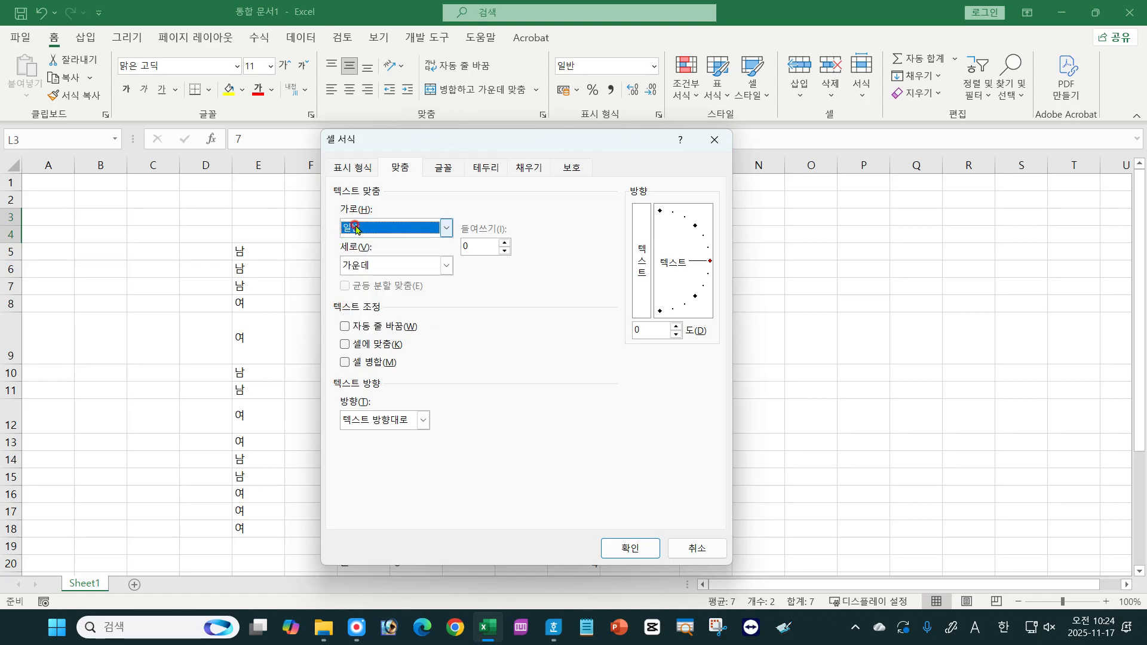
left_click(693, 548)
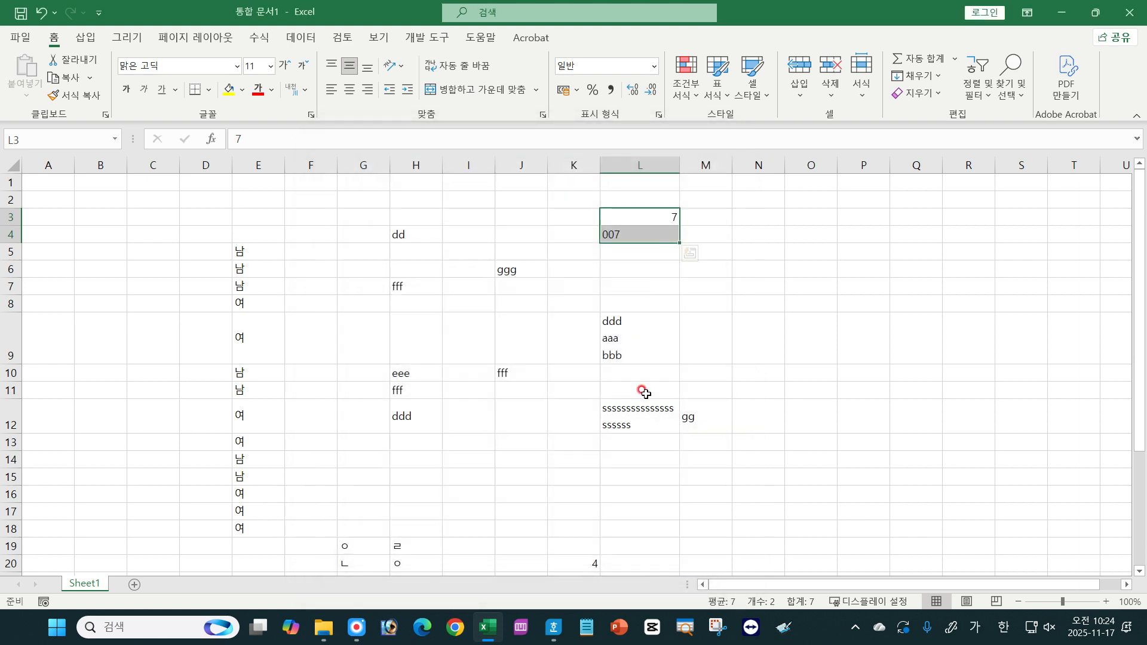
left_click(633, 340)
Step: Switch to the Hangul notes and review the rule on text longer than the cell width continuing into the empty cell to its right
left_click(554, 627)
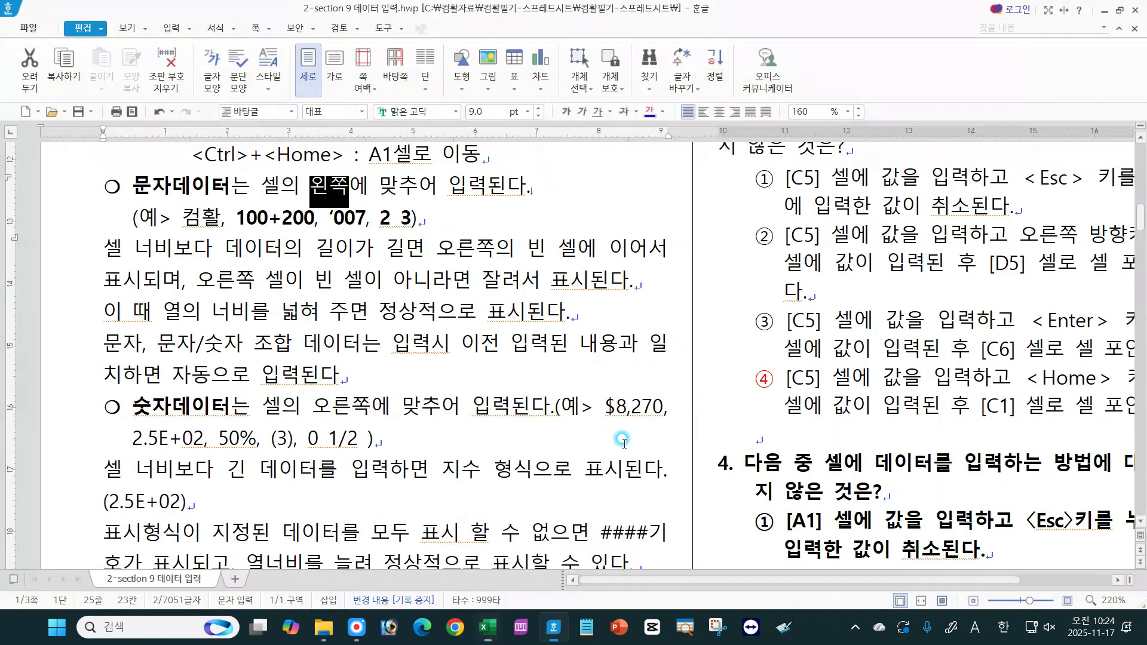
left_click(669, 292)
left_click(297, 304)
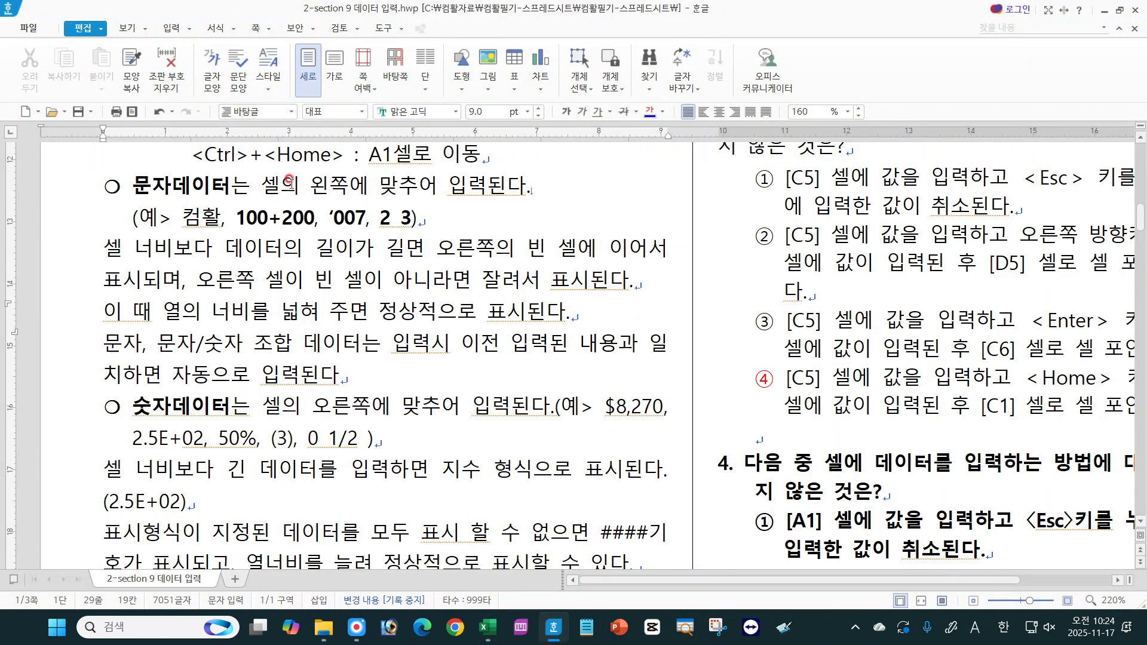
key("Left")
key("Left")
key("Left")
left_click_drag(100, 246, 648, 245)
left_click_drag(96, 285, 180, 277)
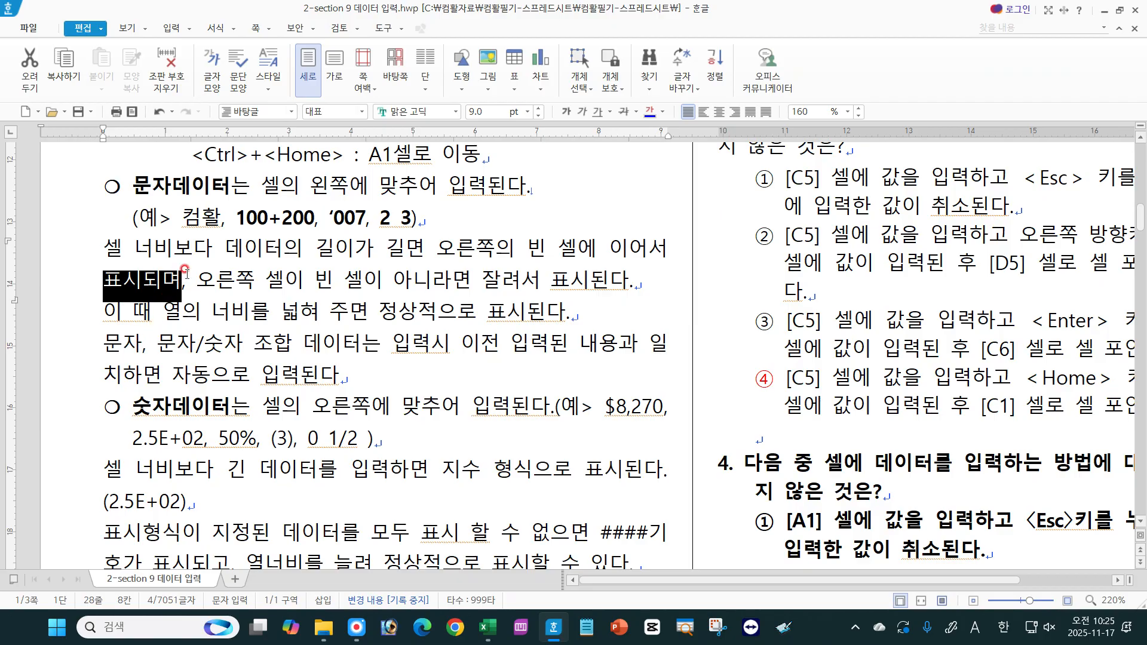
Step: Examine the rule on text being cut off (잘려서) beside a non-empty cell, and go to the line on widening the column
left_click_drag(198, 275, 670, 282)
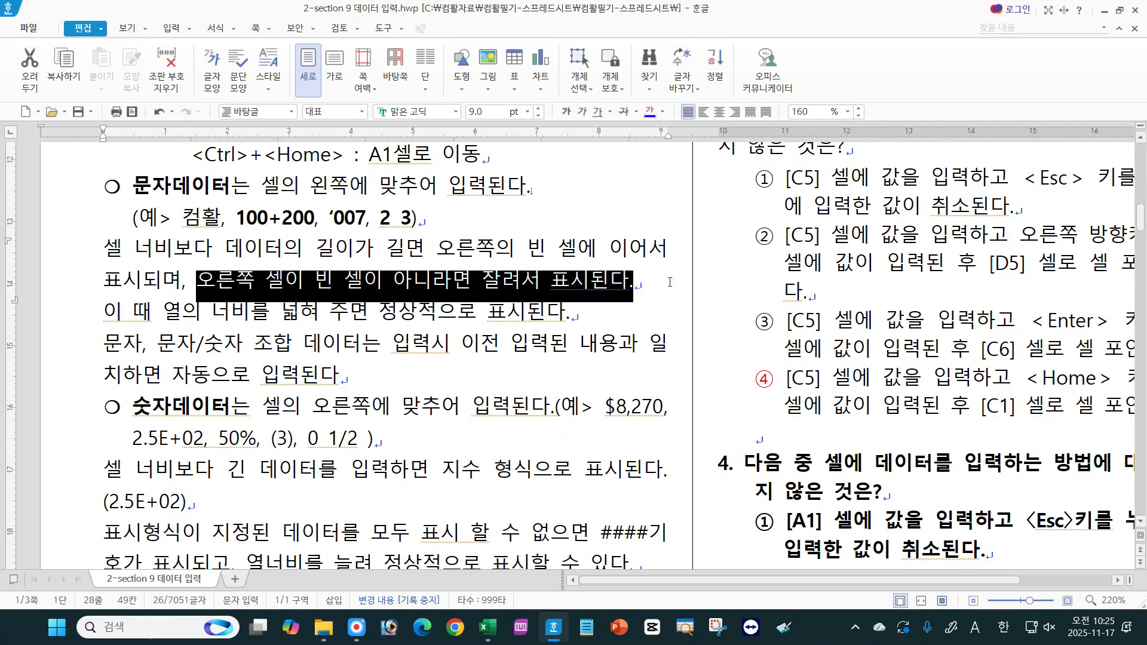
left_click(565, 299)
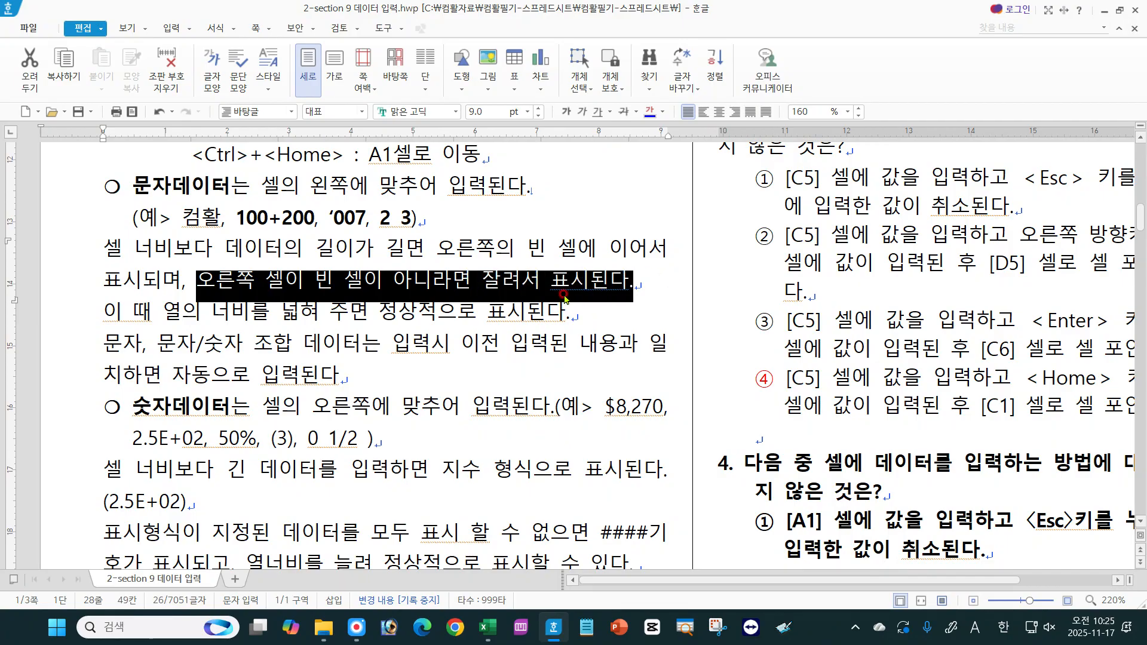
left_click(530, 293)
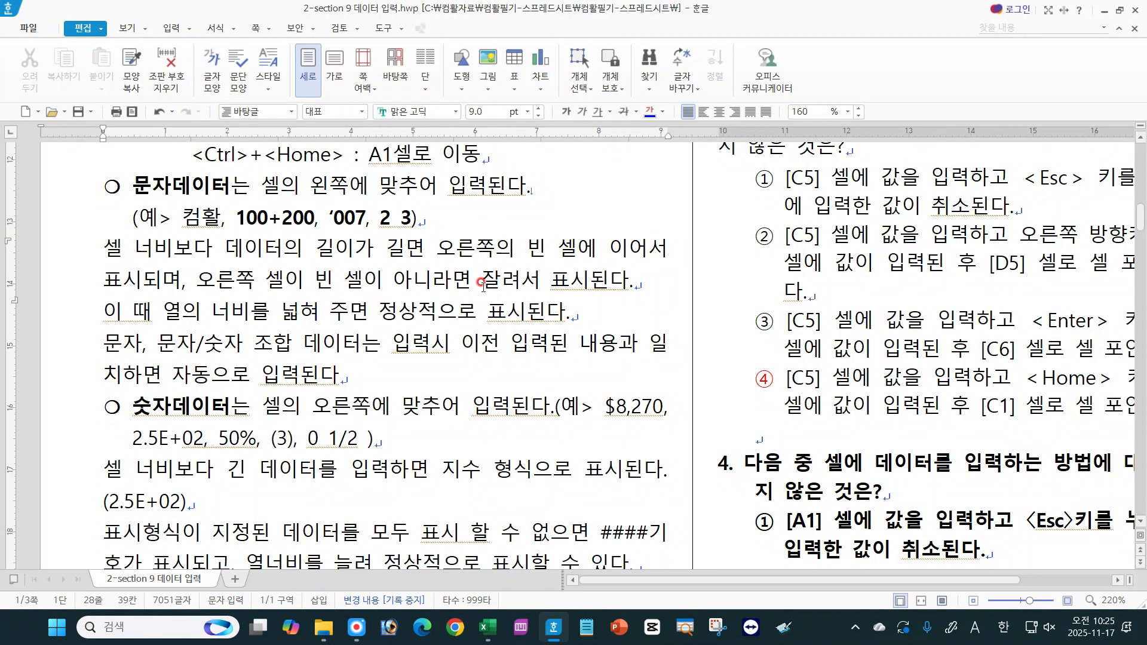
left_click_drag(481, 280, 534, 276)
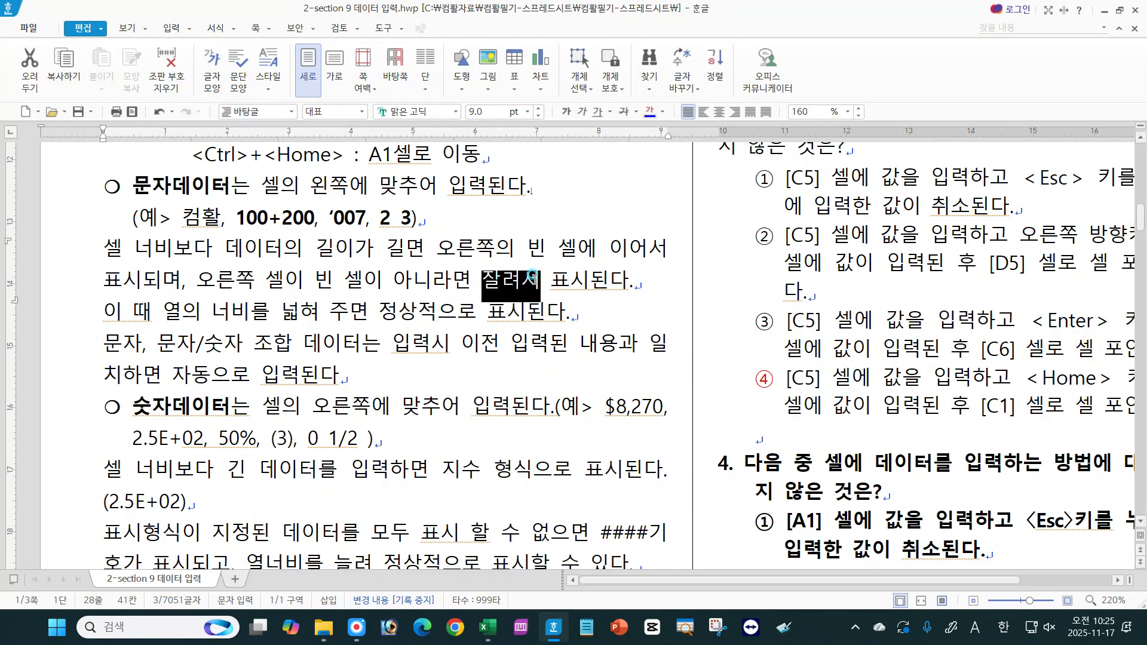
left_click(532, 276)
left_click(103, 310)
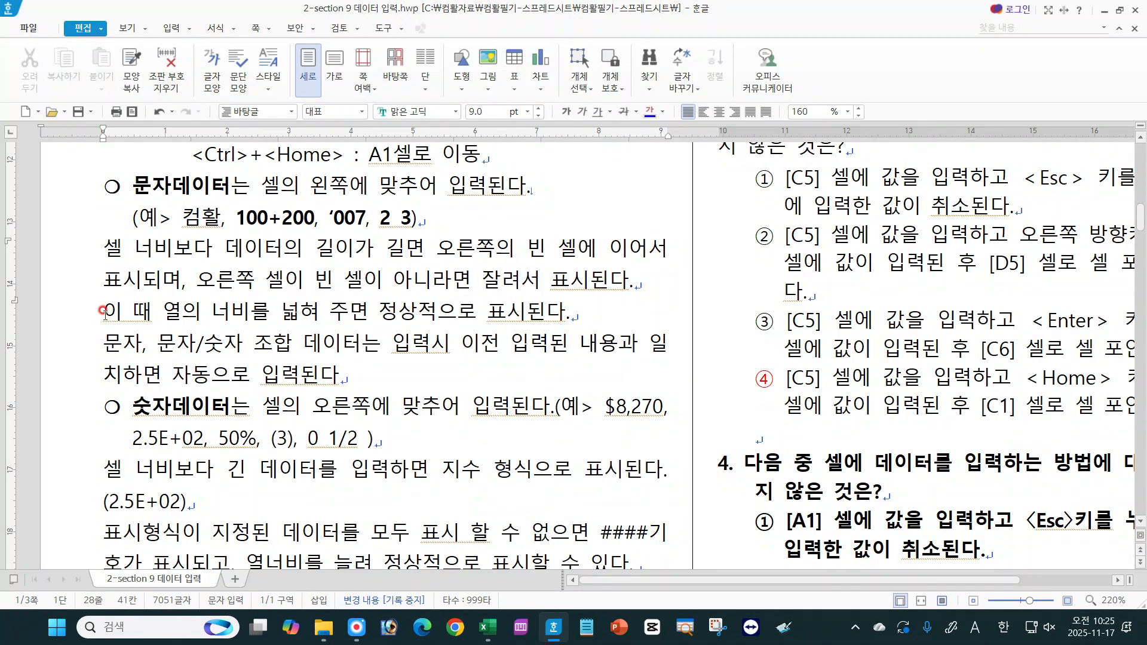
Step: Review the notes' rules on widening the column (열의 너비) and on auto-filling matching 문자, 문자/숫자 조합 데이터
left_click_drag(103, 310, 570, 309)
left_click(572, 308)
left_click_drag(103, 344, 273, 344)
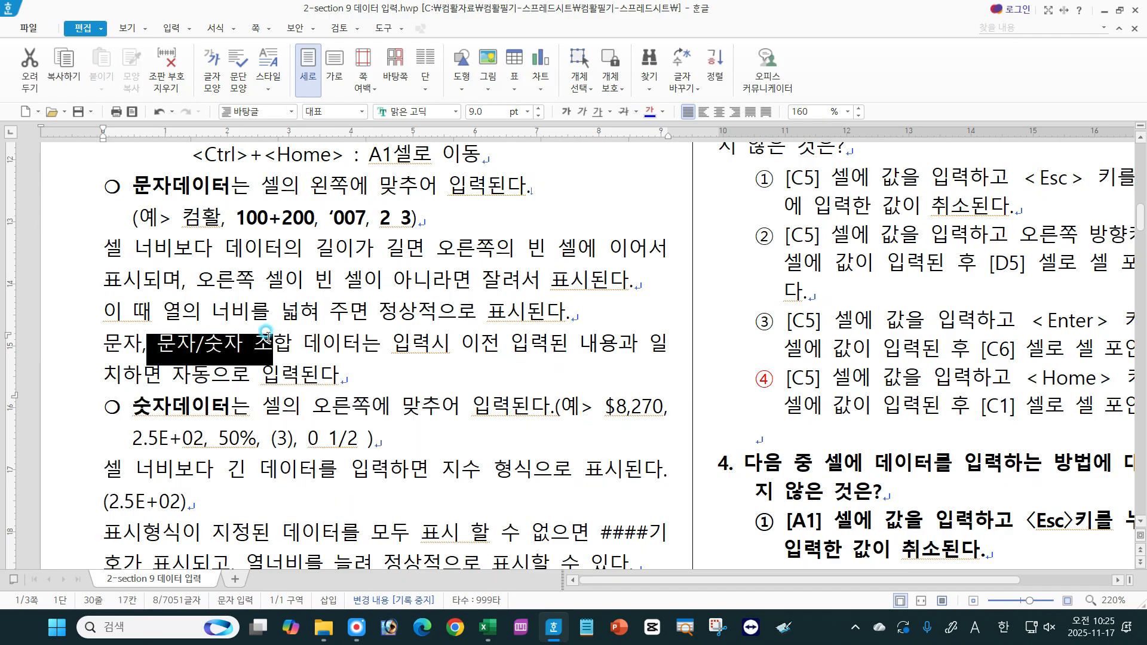
left_click(350, 376)
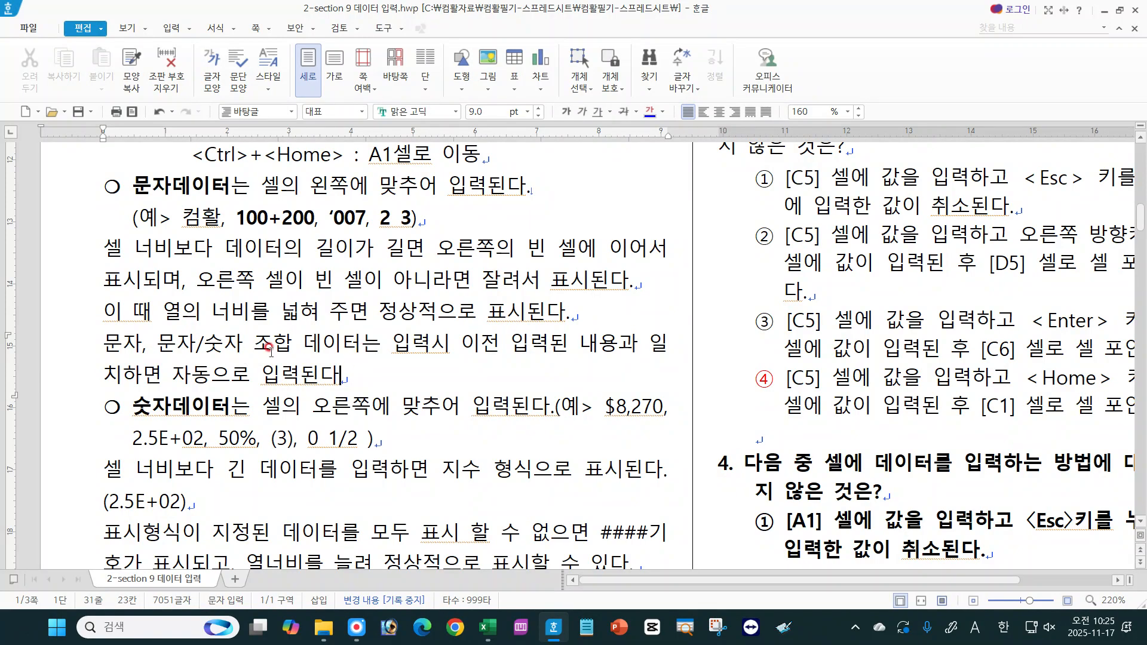
Step: Switch to Excel, enter 대구2 in N5, and fill N6 with the same text by accepting AutoComplete after 대
left_click(489, 629)
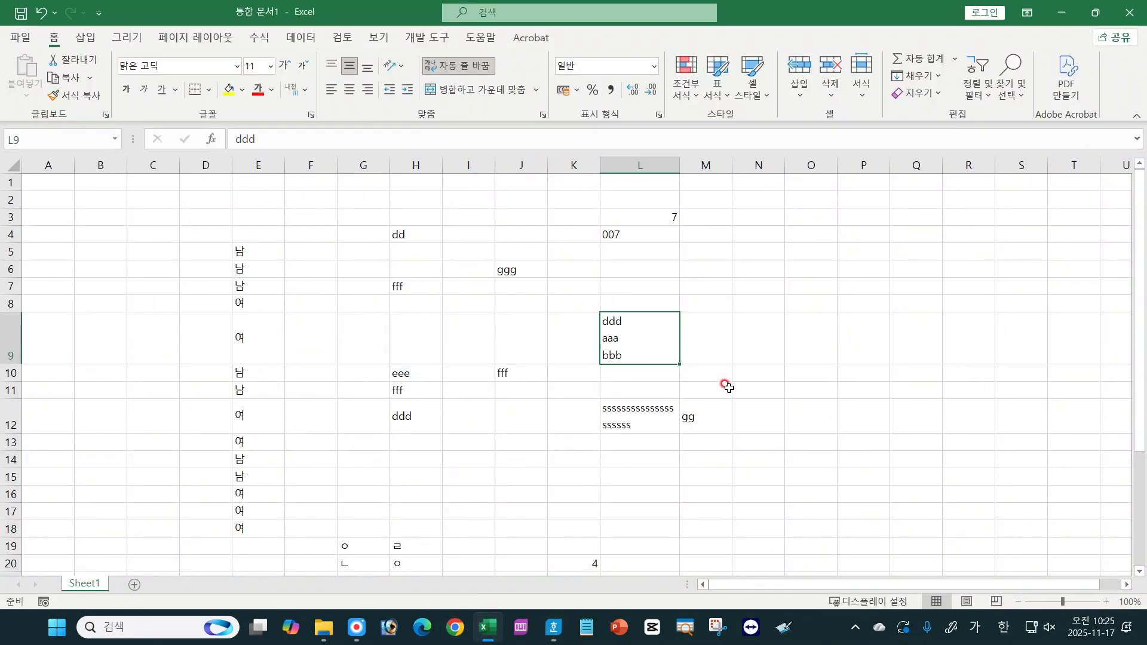
left_click(748, 254)
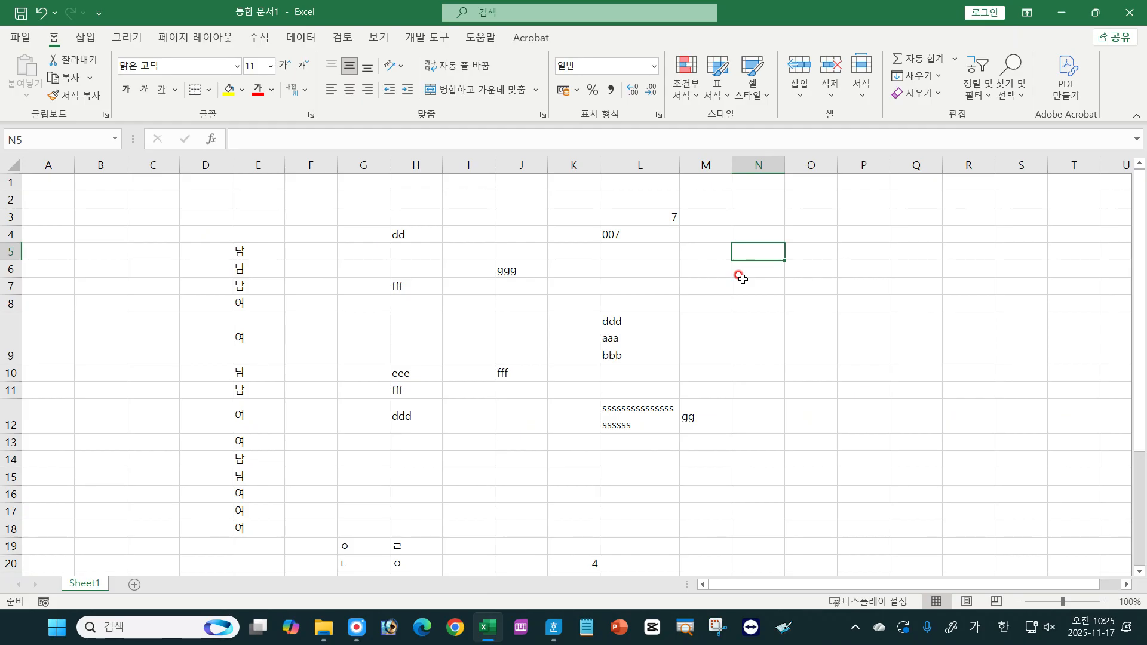
type("대구2")
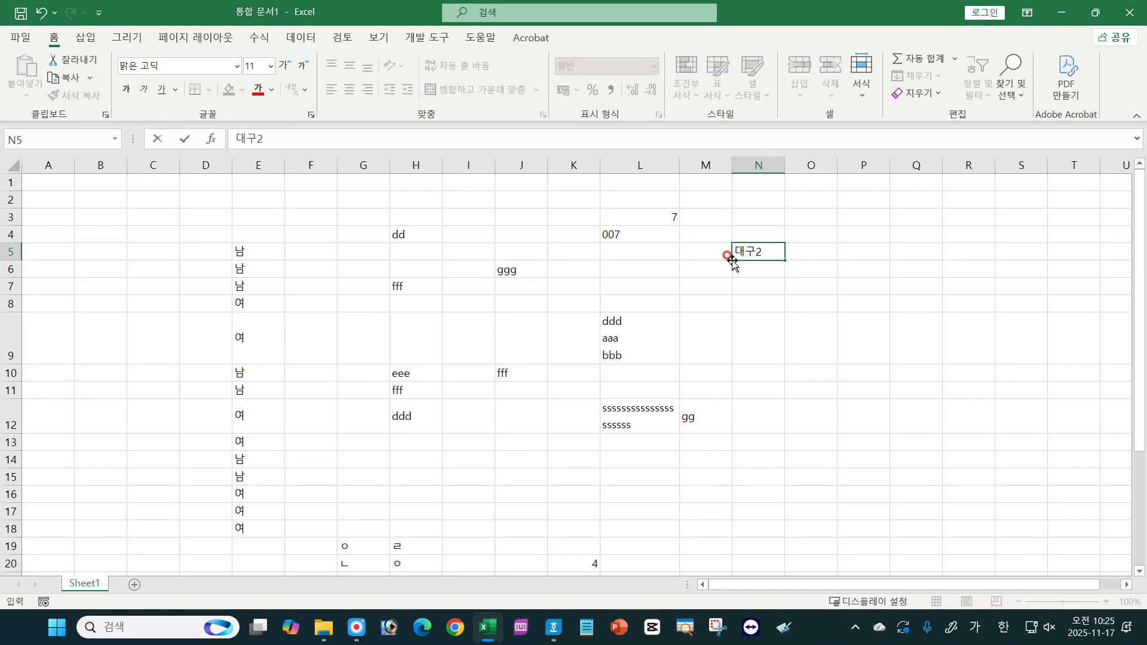
key("Return")
type("대")
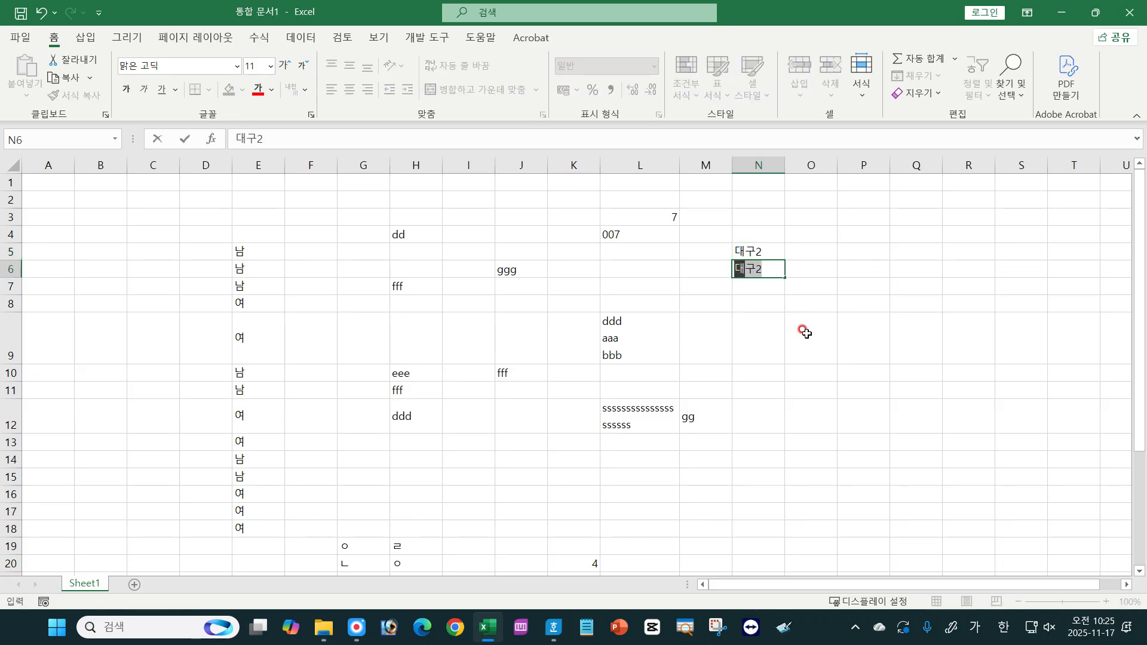
key("Return")
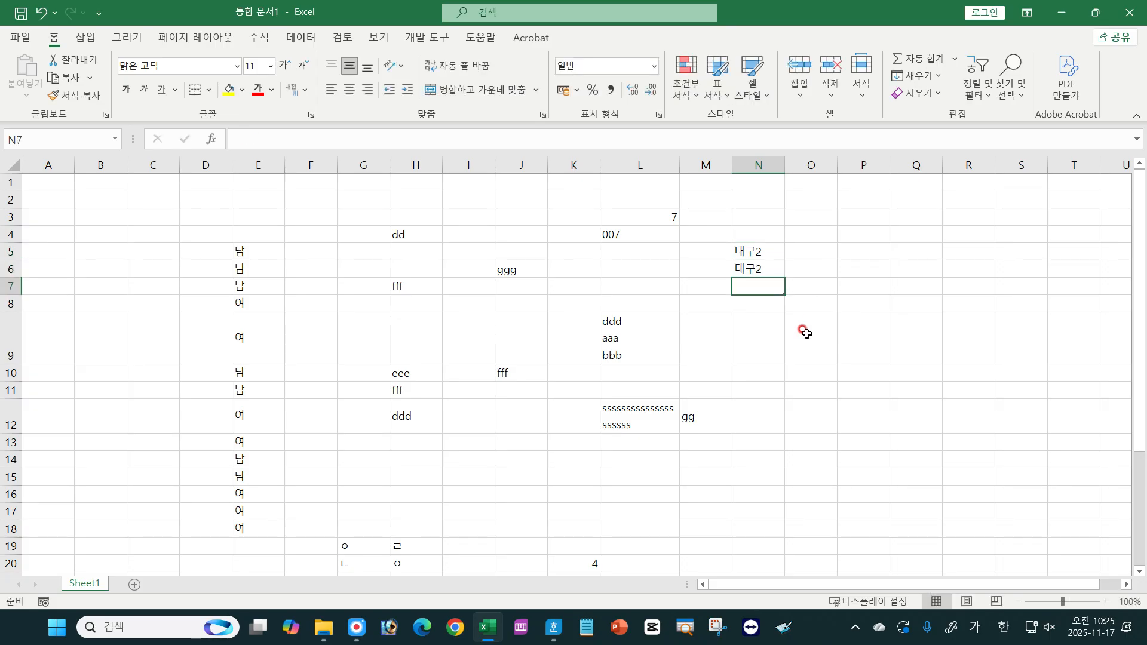
Step: Return to the Hangul notes and review the 문자/숫자 조합 rule, including the words 자동으로 입력된다
left_click(554, 627)
left_click_drag(161, 344, 247, 342)
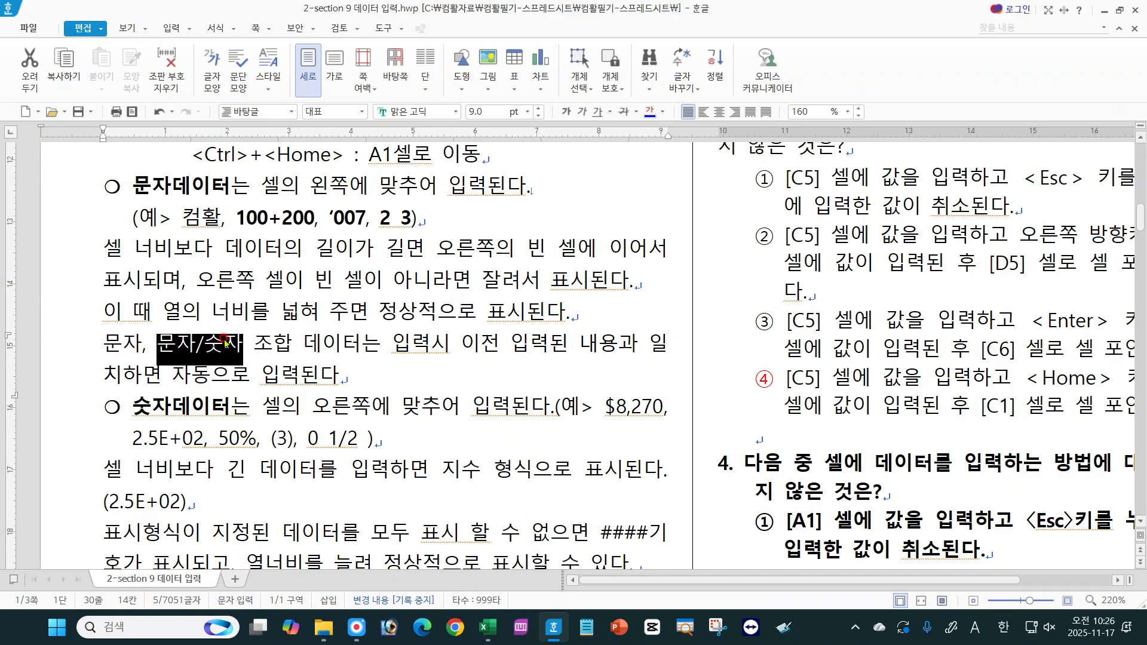
left_click(339, 375)
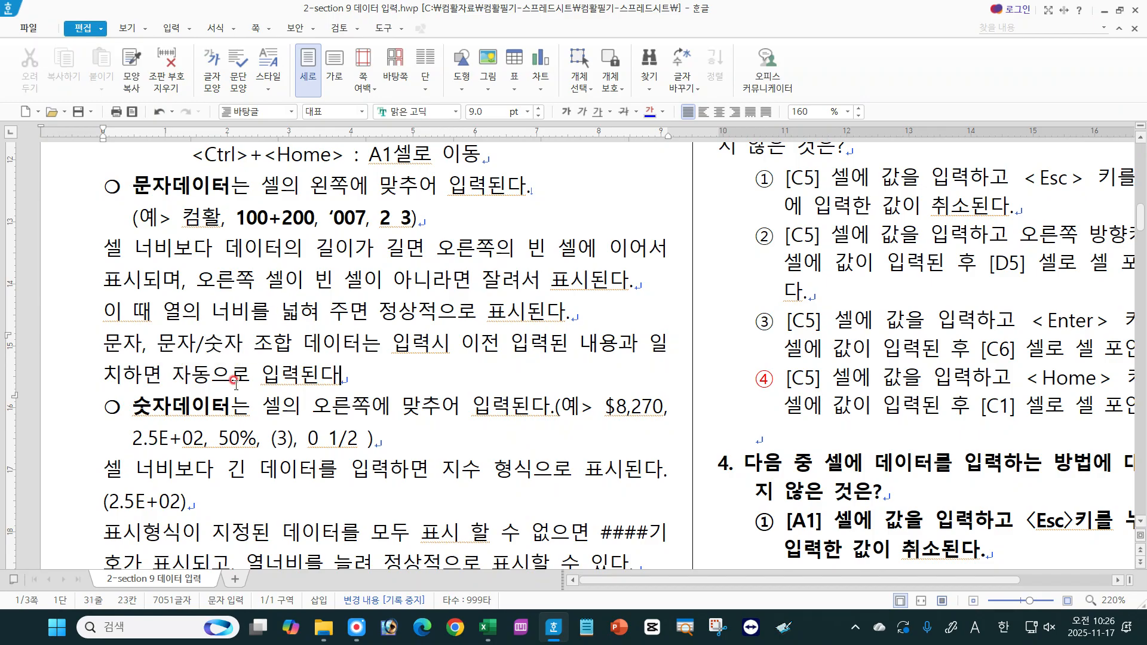
left_click_drag(162, 375, 327, 367)
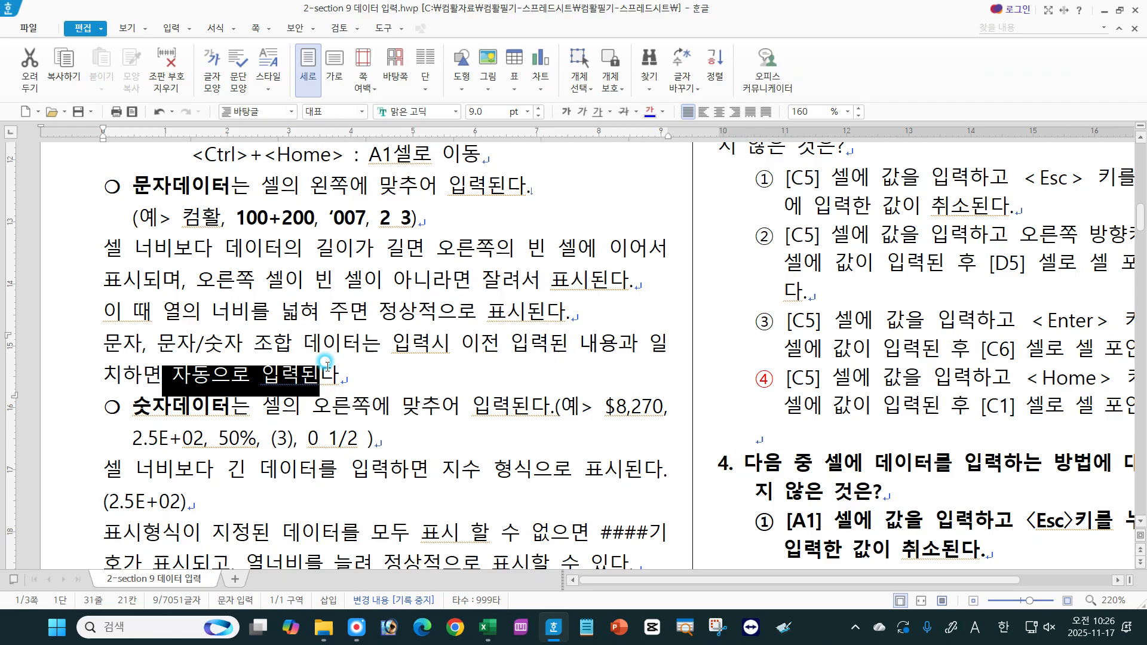
left_click(355, 377)
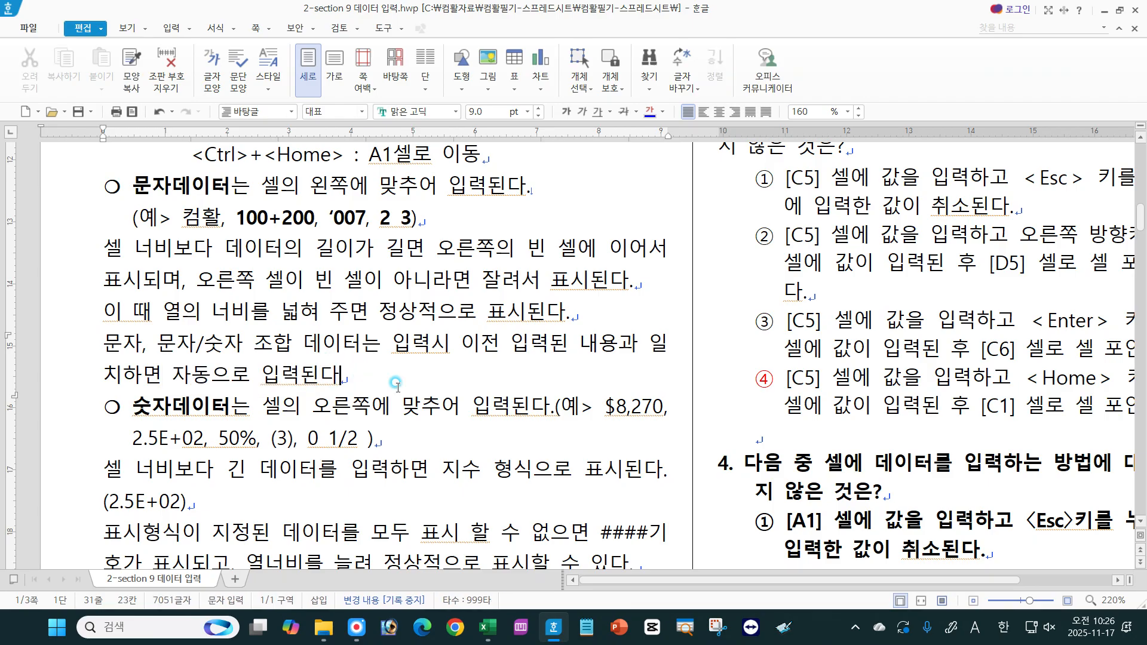
Step: Go to the 숫자데이터 rule in the notes and examine its right alignment and the examples $8,270 and 2.5E+02
left_click(1140, 522)
left_click(1141, 522)
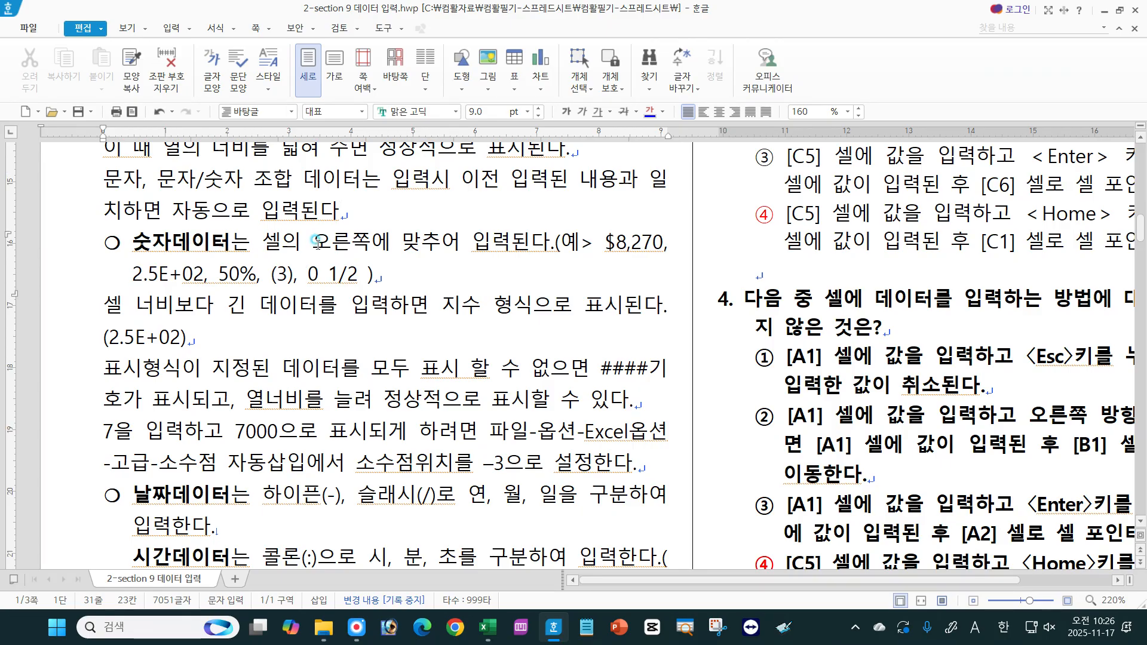
double_click(389, 242)
left_click(477, 247)
left_click_drag(598, 241, 613, 240)
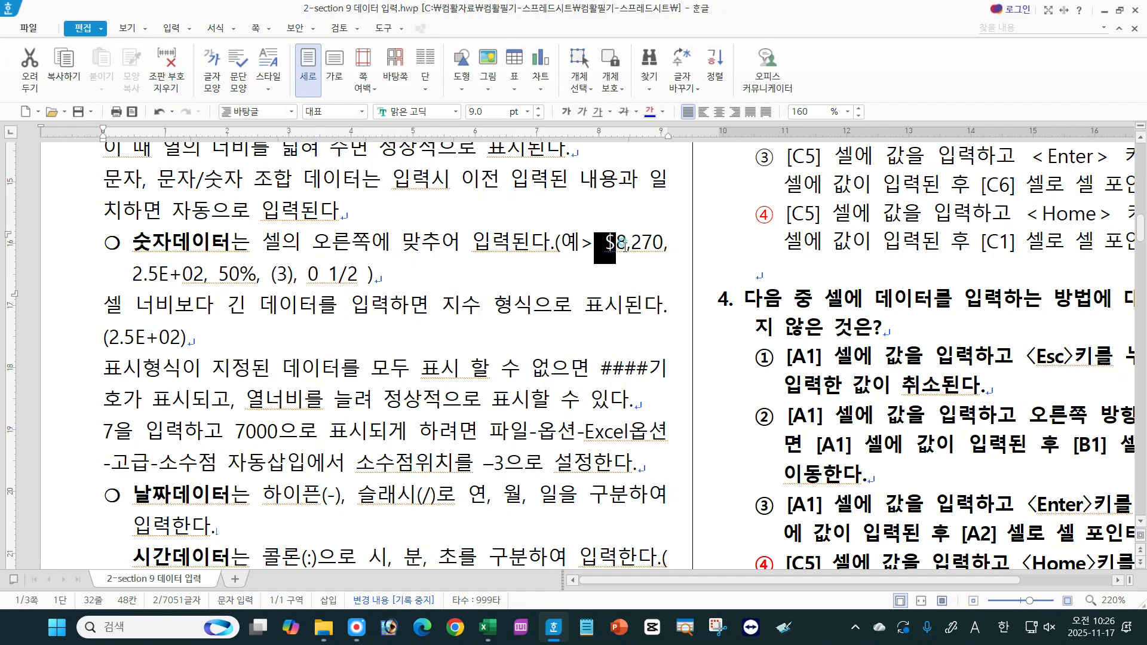
left_click(626, 243)
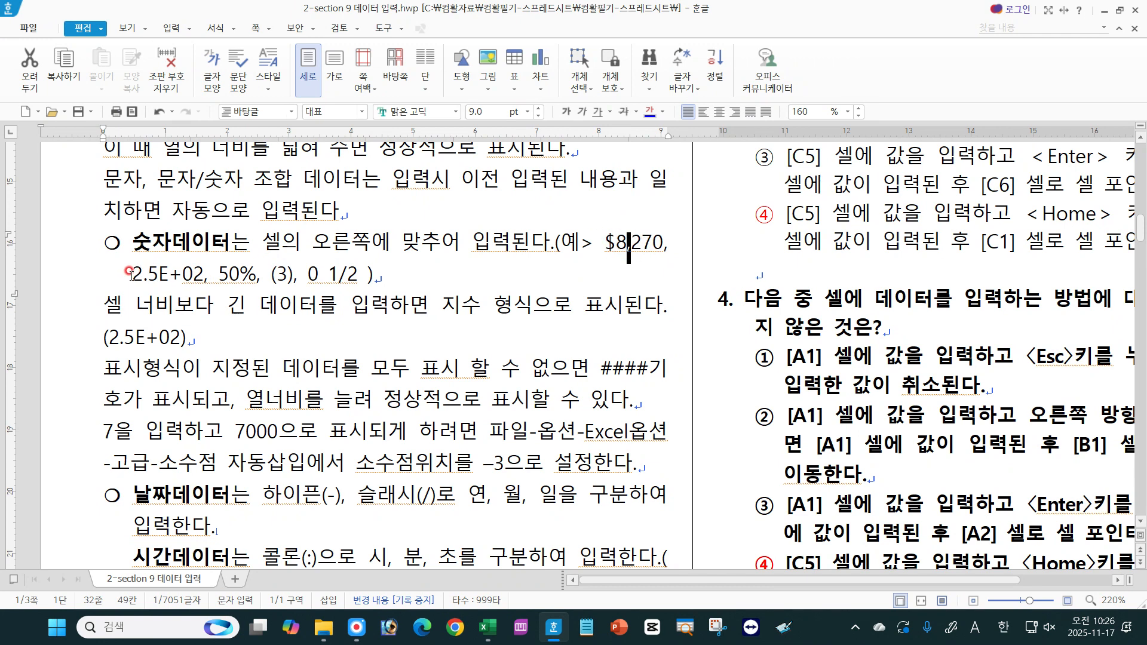
left_click_drag(131, 272, 154, 277)
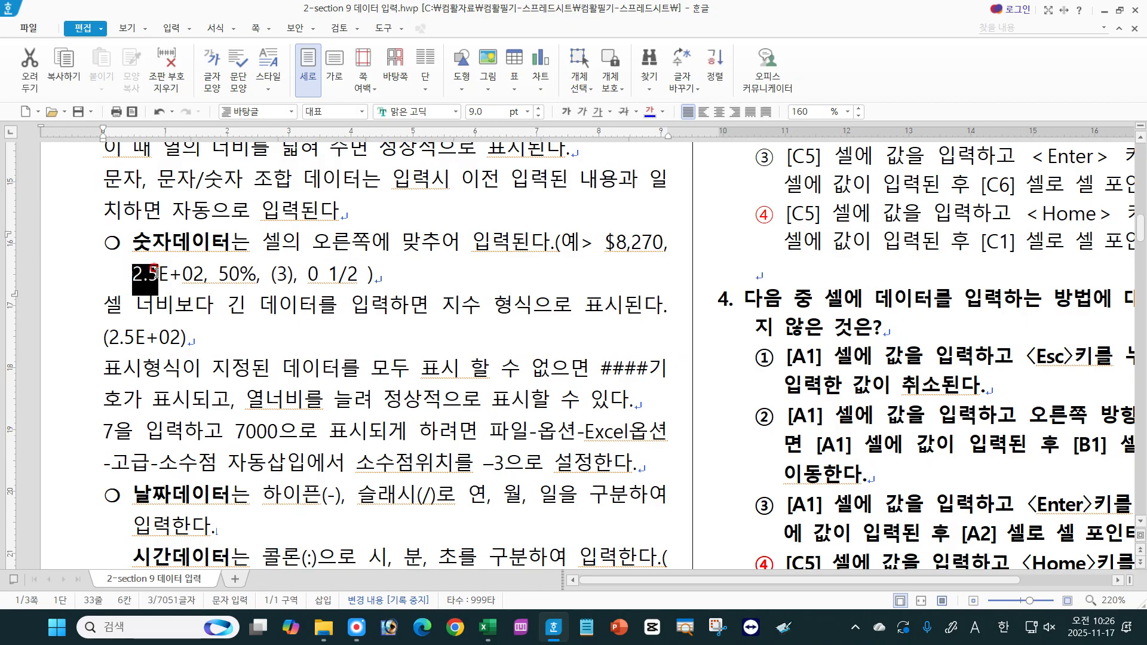
Step: Handwrite 2.5×10² in red beside the 2.5E+02 example as a screen annotation
key("F8")
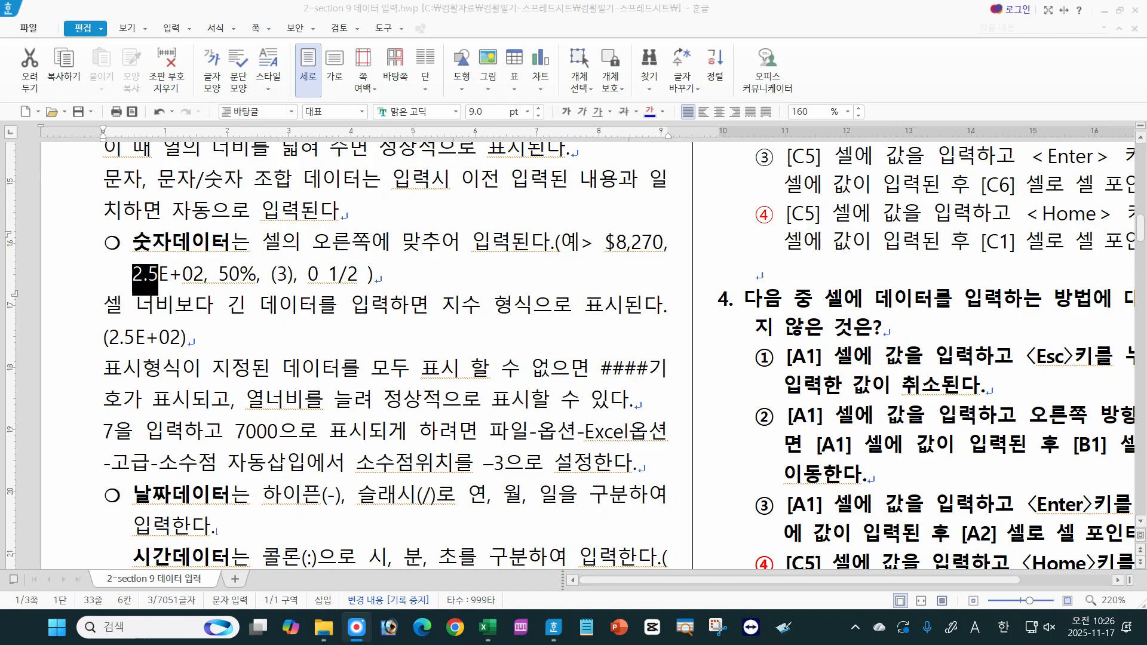
left_click_drag(419, 267, 433, 274)
left_click(439, 274)
left_click_drag(447, 264, 444, 276)
left_click_drag(447, 265, 457, 265)
mouse_move(469, 264)
left_mouse_down()
mouse_move(472, 275)
mouse_move(501, 263)
left_mouse_up()
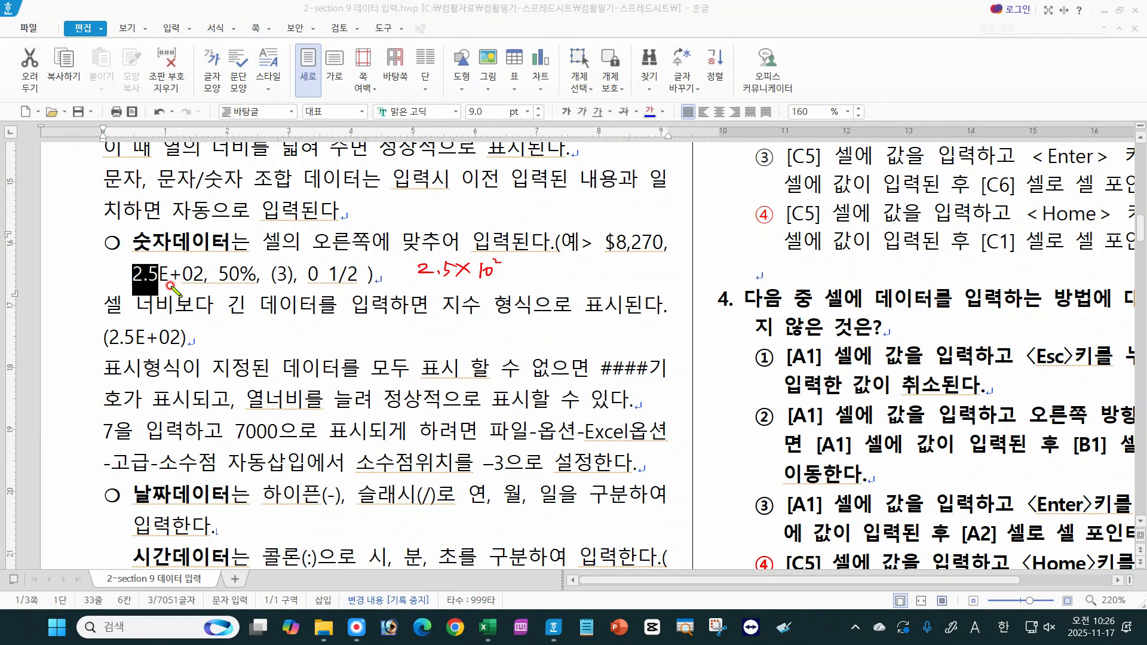
Step: Underline and circle E+02, write ⇒250 beside the handwritten expression, and clear the screen annotations
left_click_drag(162, 291, 224, 288)
left_click_drag(529, 270, 584, 276)
left_click_drag(587, 269, 596, 270)
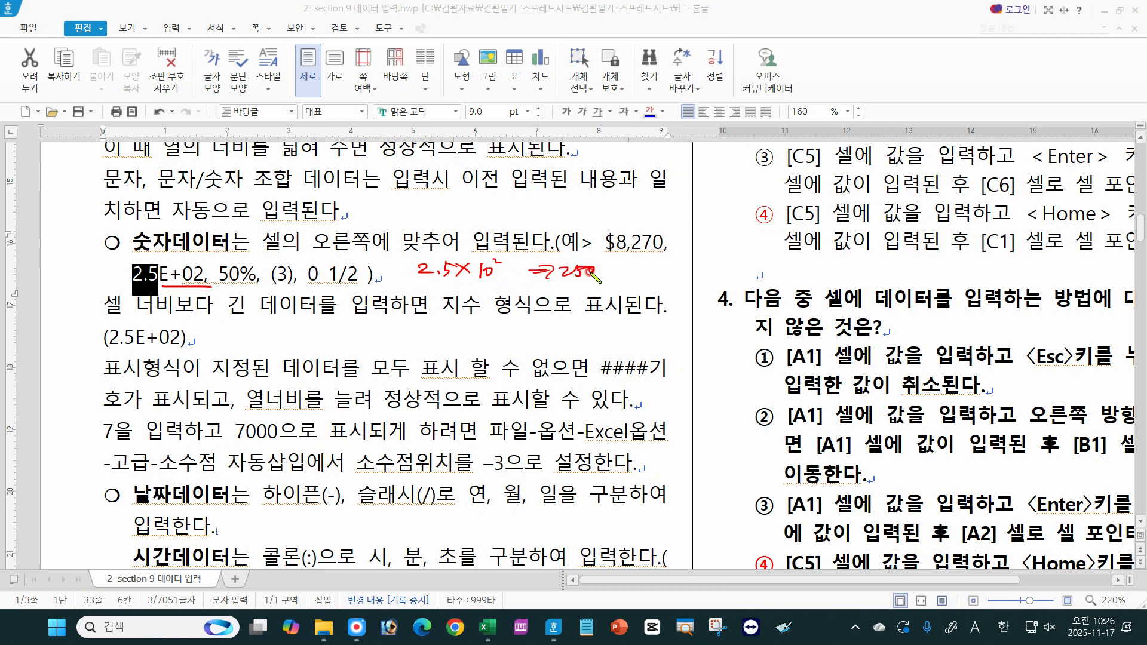
mouse_move(156, 269)
left_mouse_down()
mouse_move(191, 258)
mouse_move(179, 291)
left_mouse_up()
left_click_drag(156, 289, 205, 290)
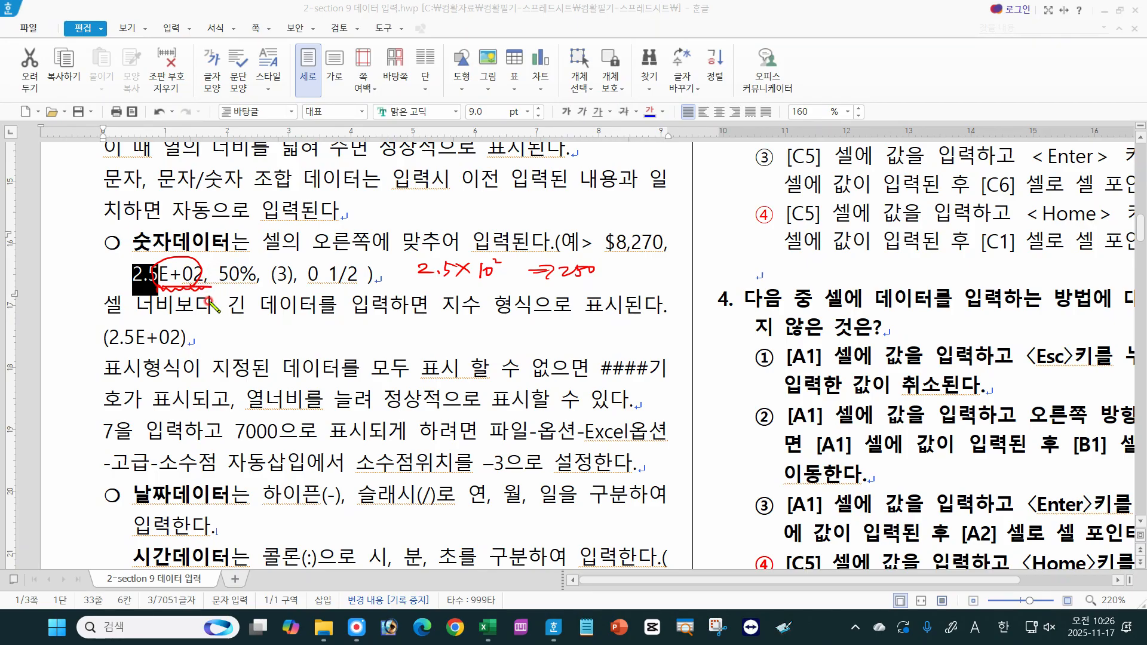
key("Escape")
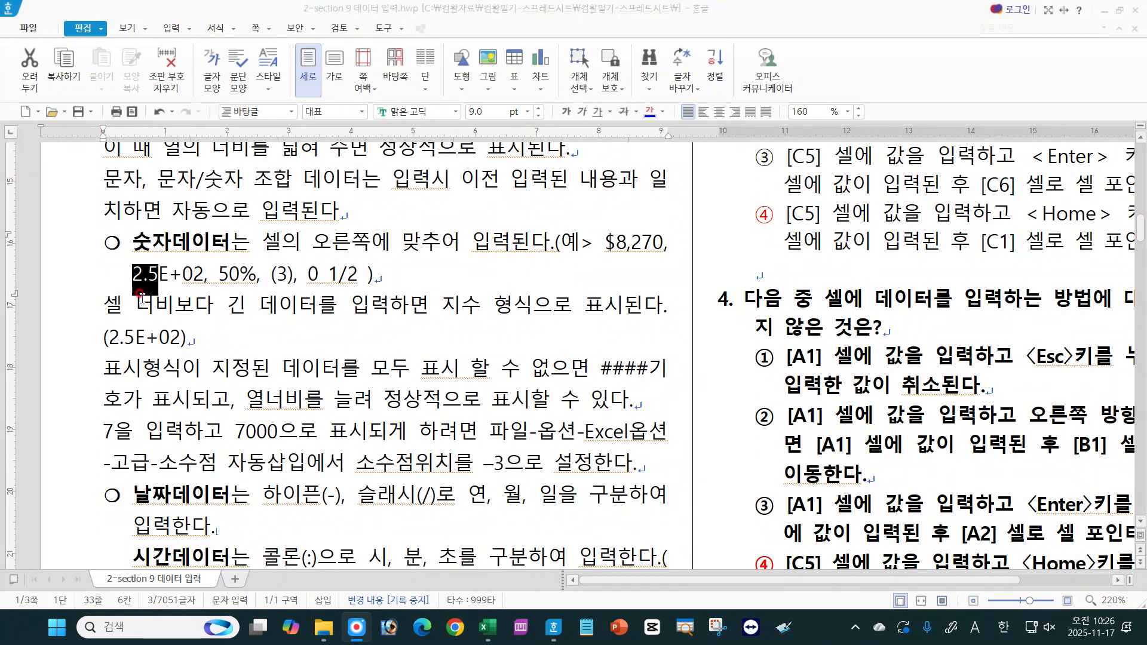
Step: Highlight the 50% example, handwrite 0.5 beside it, and mark the (3) example with an underline
left_click(256, 276)
left_click_drag(244, 275, 258, 275)
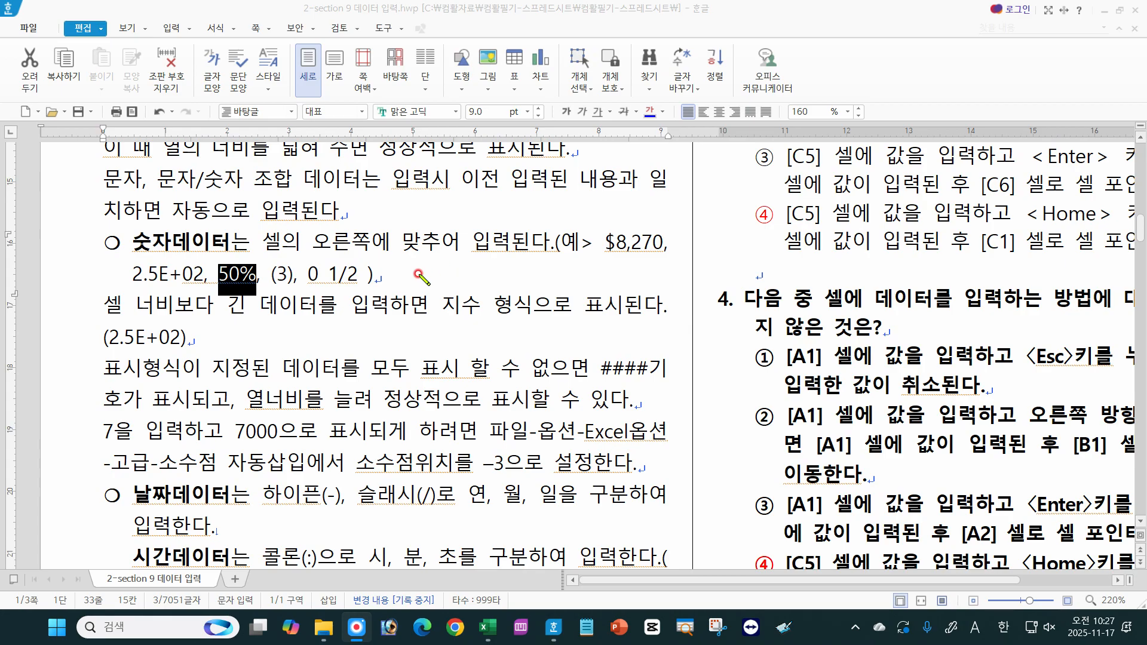
left_click_drag(425, 266, 442, 276)
left_click(437, 272)
left_click_drag(445, 265, 455, 264)
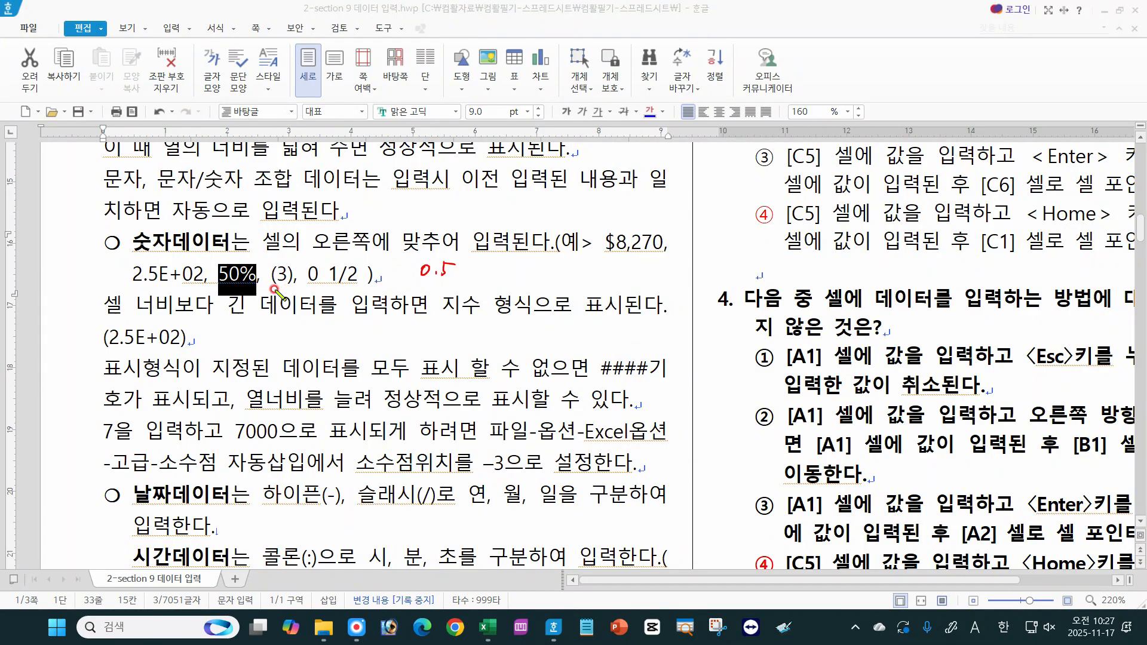
left_click_drag(272, 291, 288, 289)
Step: Switch to Excel and enter (3) in cell L6
left_click(487, 627)
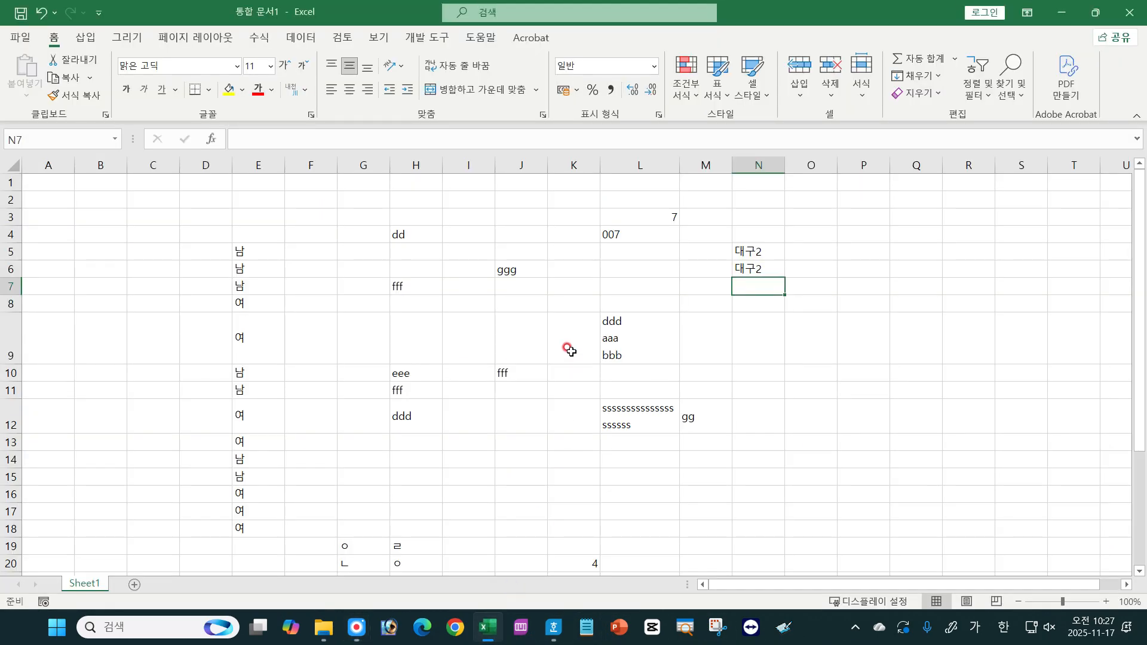
left_click(765, 326)
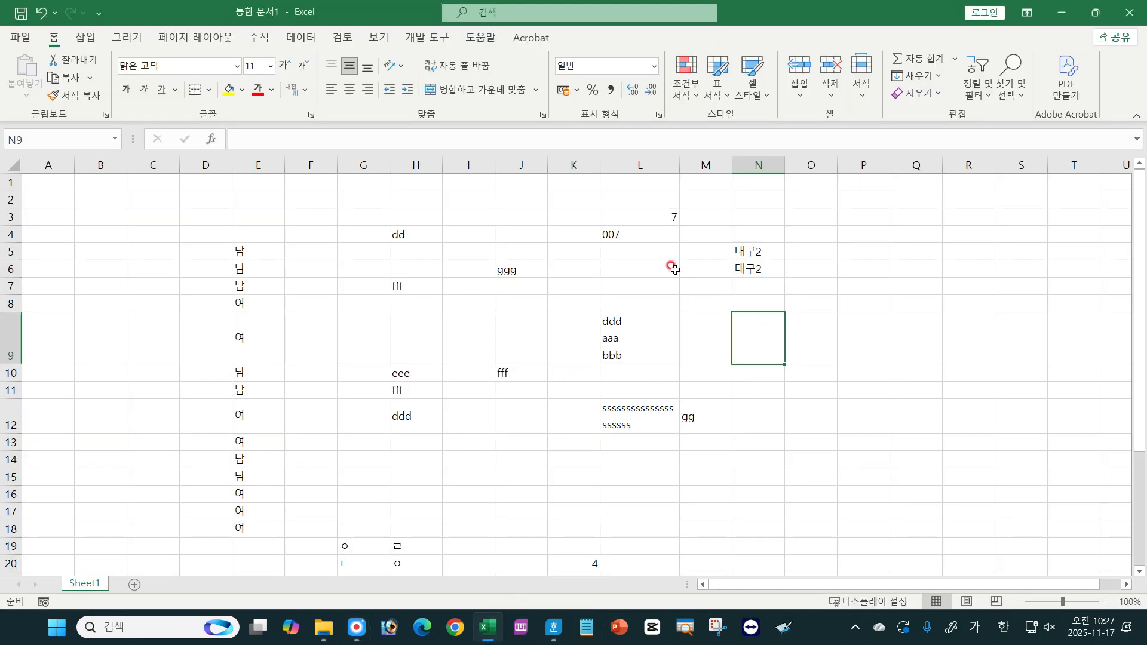
left_click(645, 272)
type("(3")
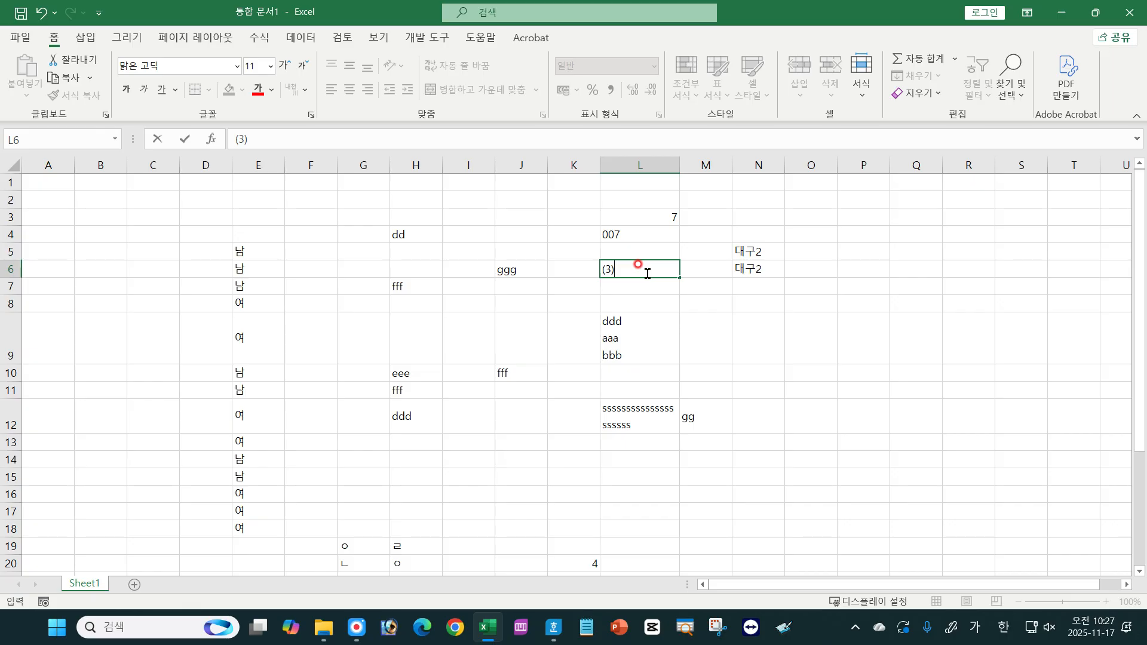
key("Return")
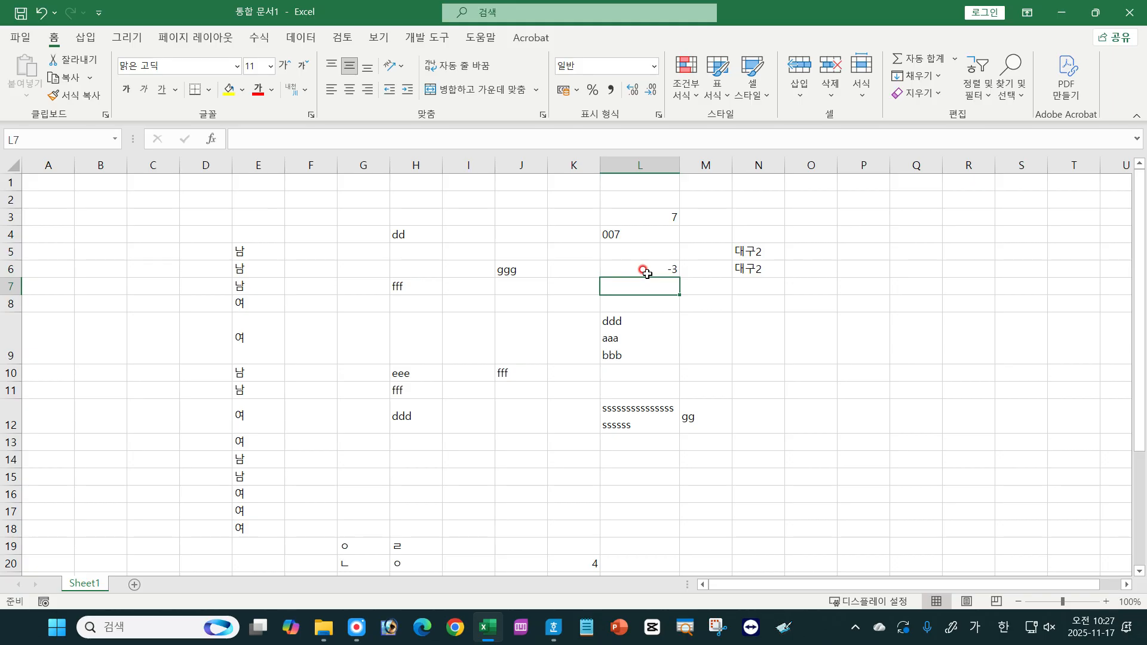
Step: Inspect the 숫자 category's negative-number (음수) formats for L6 in 셀 서식, and leave the dialog without applying changes
left_click(646, 264)
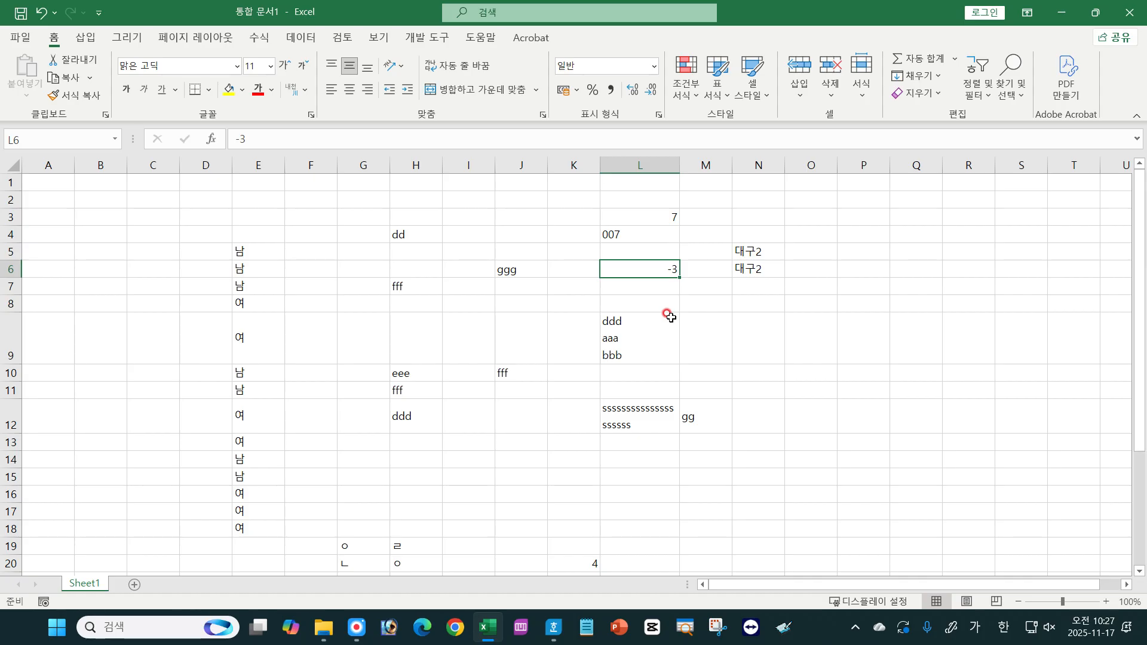
key("ctrl+1")
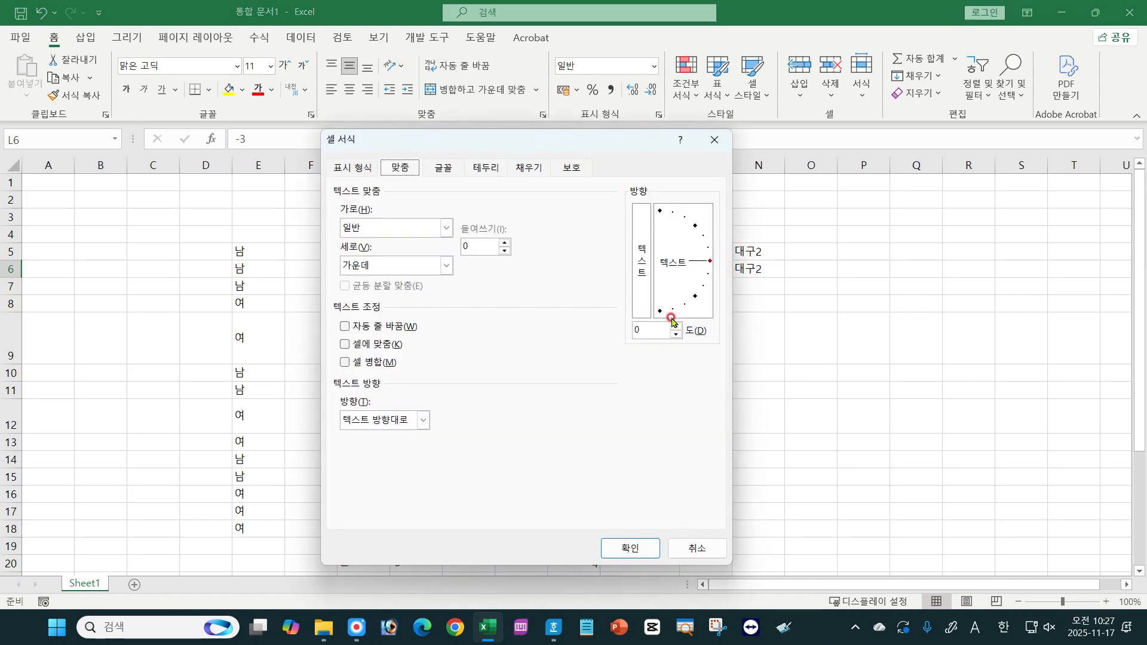
left_click(356, 166)
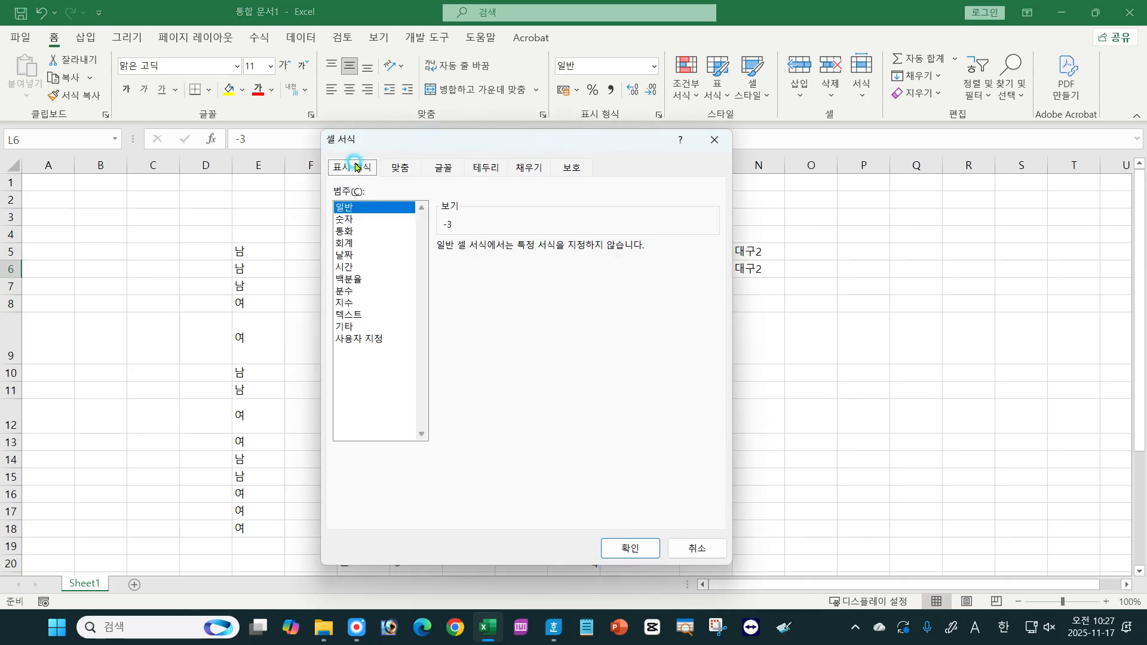
left_click(350, 220)
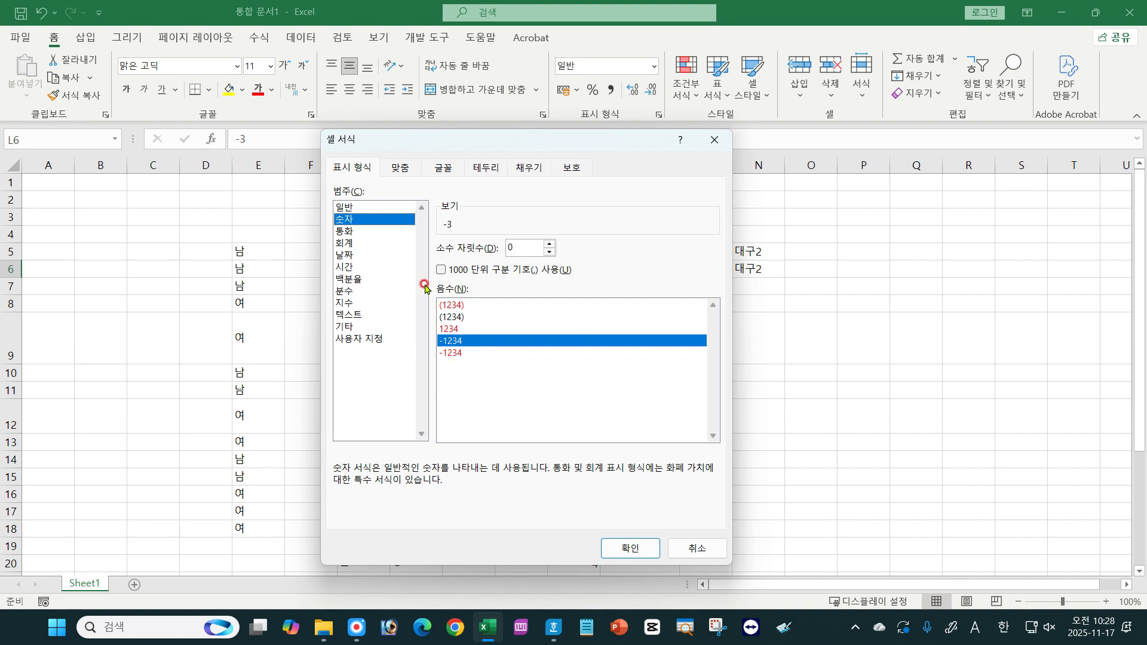
left_click(704, 549)
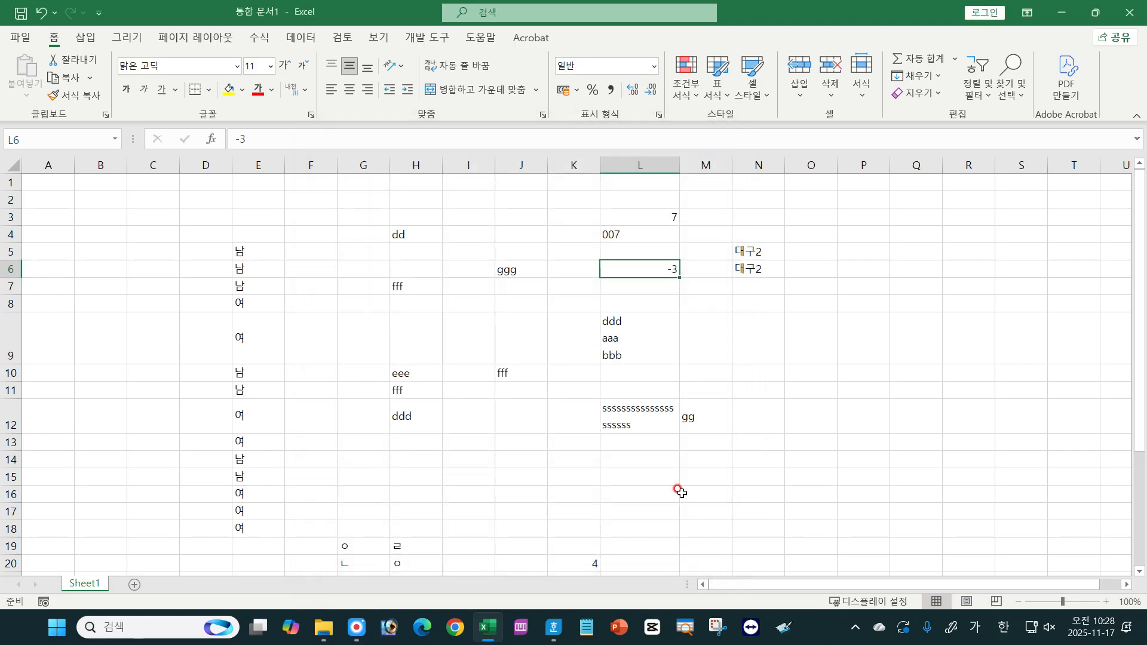
Step: Enter (4) in cell L7, below the parenthesised number entry
left_click(655, 290)
type("(4")
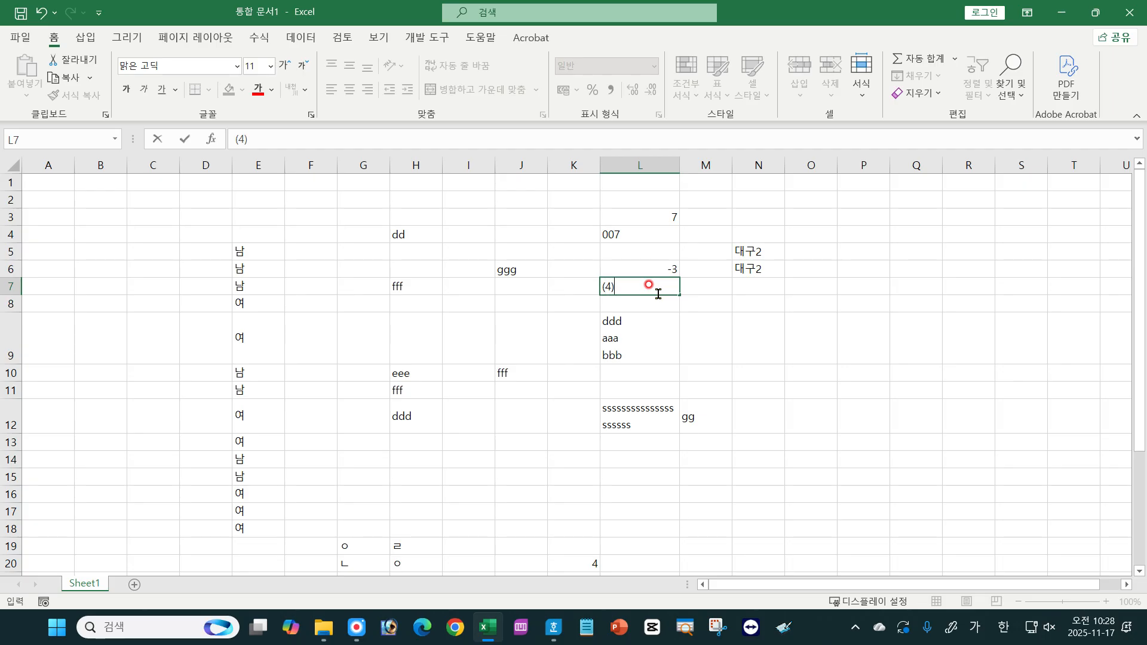
key("Return")
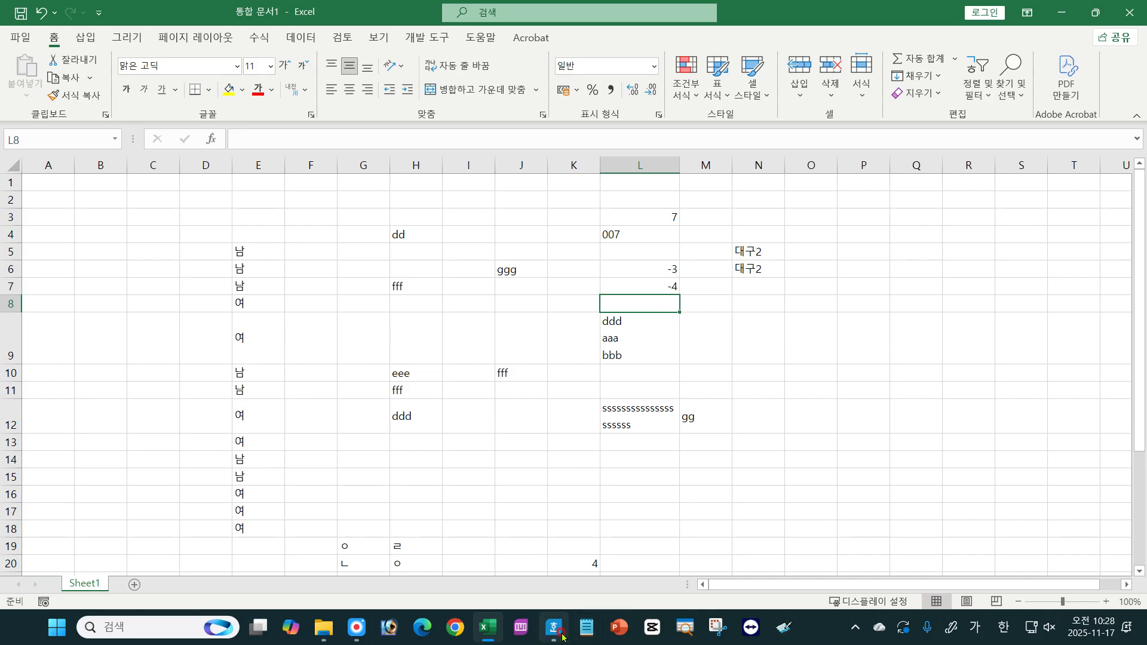
Step: Switch back to the Hangul notes and highlight the fraction example 0 1/2 in the 숫자데이터 rule
left_click(517, 588)
left_click(313, 276)
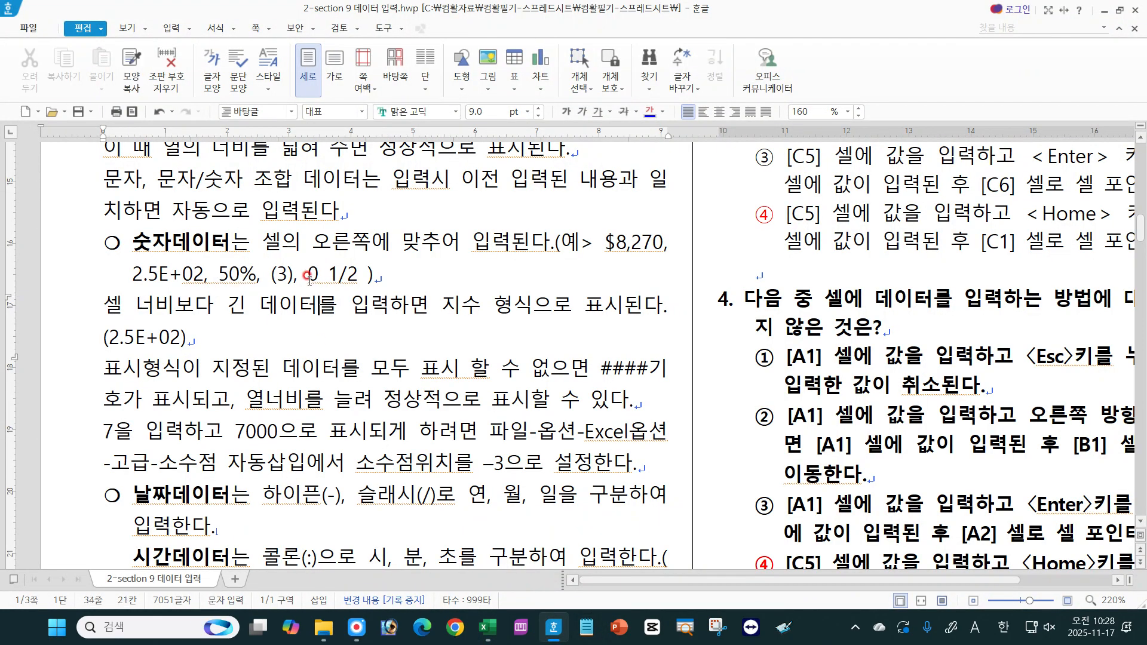
left_click_drag(313, 277, 359, 281)
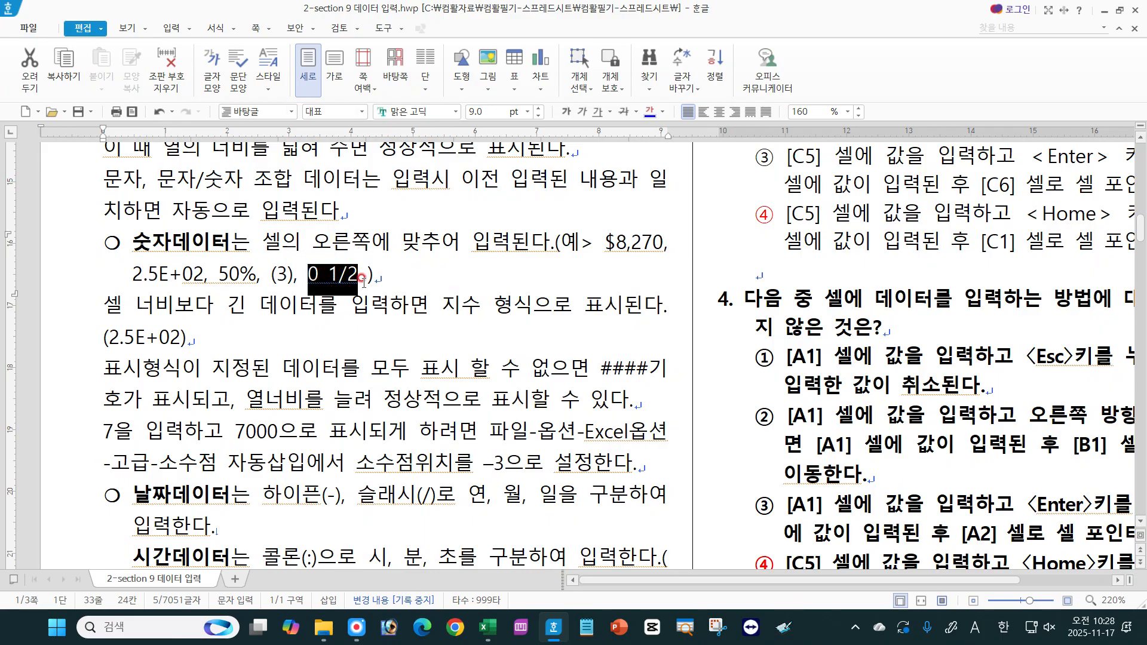
Step: Deselect the fraction example in the notes, switch to Excel, and enter 1/2 in cell J13
left_click(369, 305)
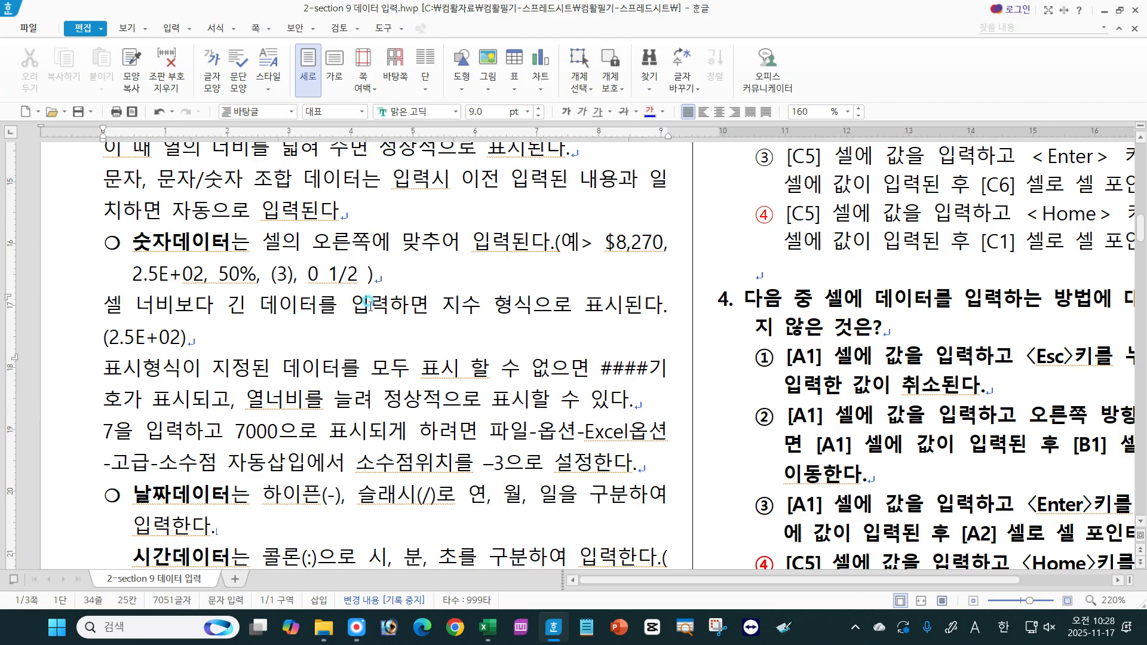
left_click(491, 638)
left_click(504, 442)
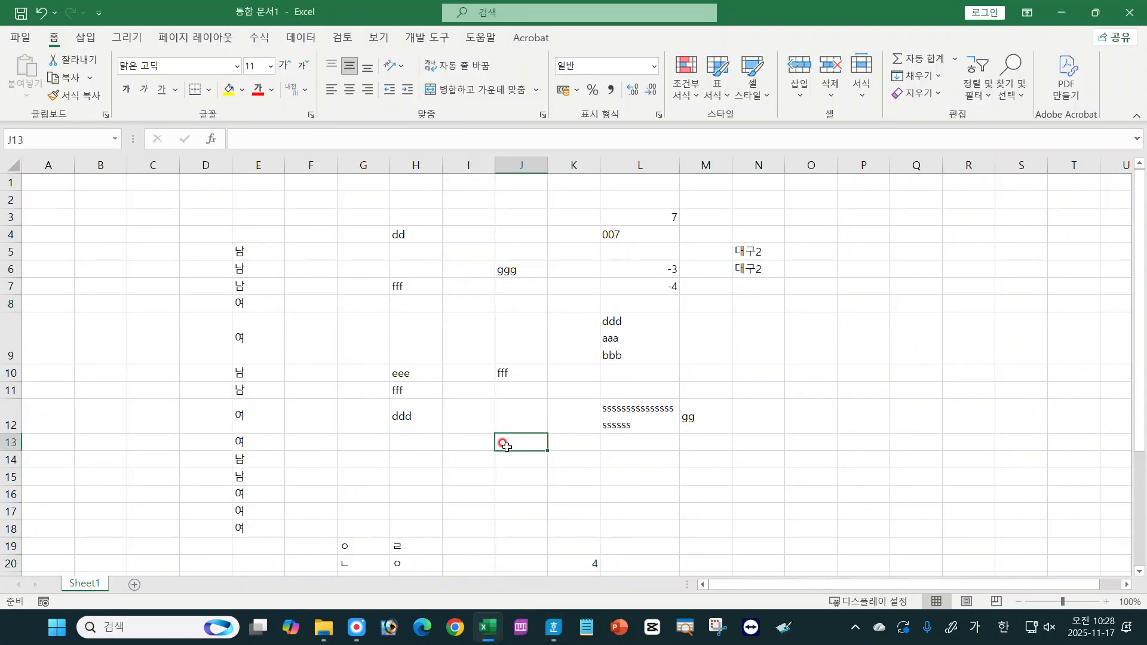
type("1/2")
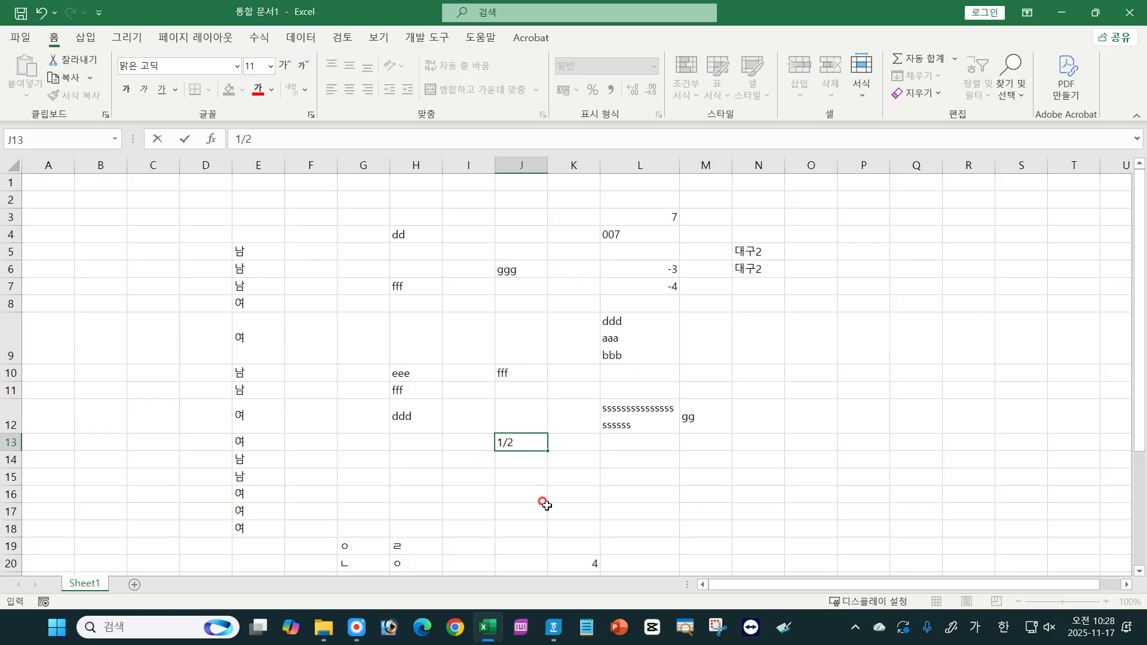
key("Return")
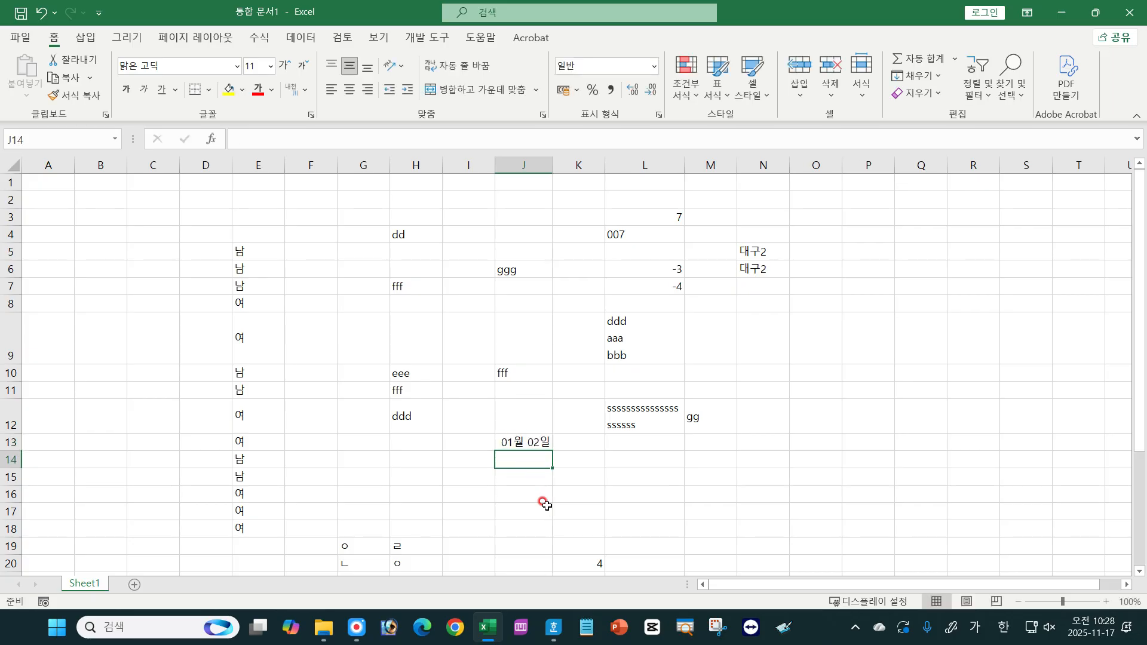
Step: Enter 1-2 in cell J14 and 1+2 in cell J15
type("1-2")
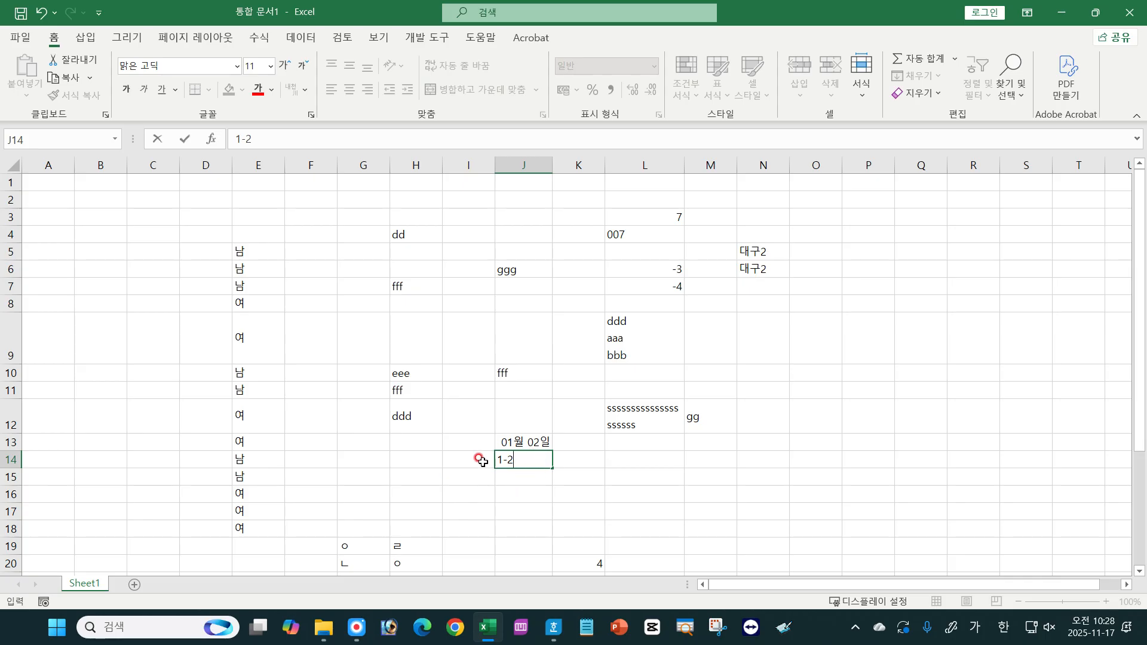
key("Return")
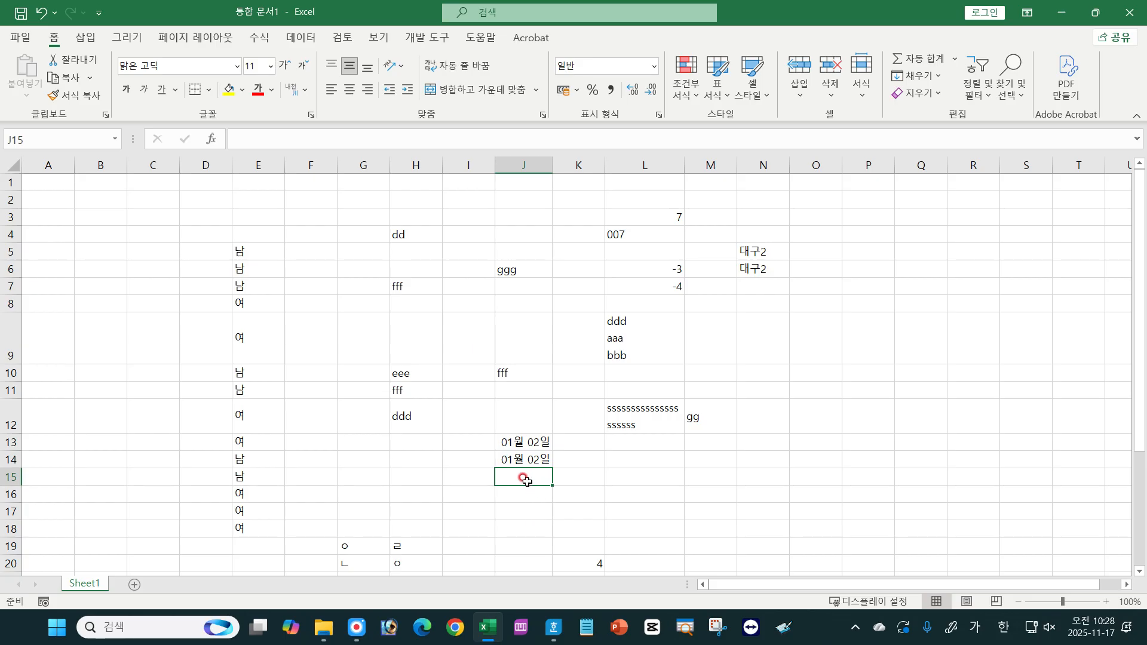
type("1+2")
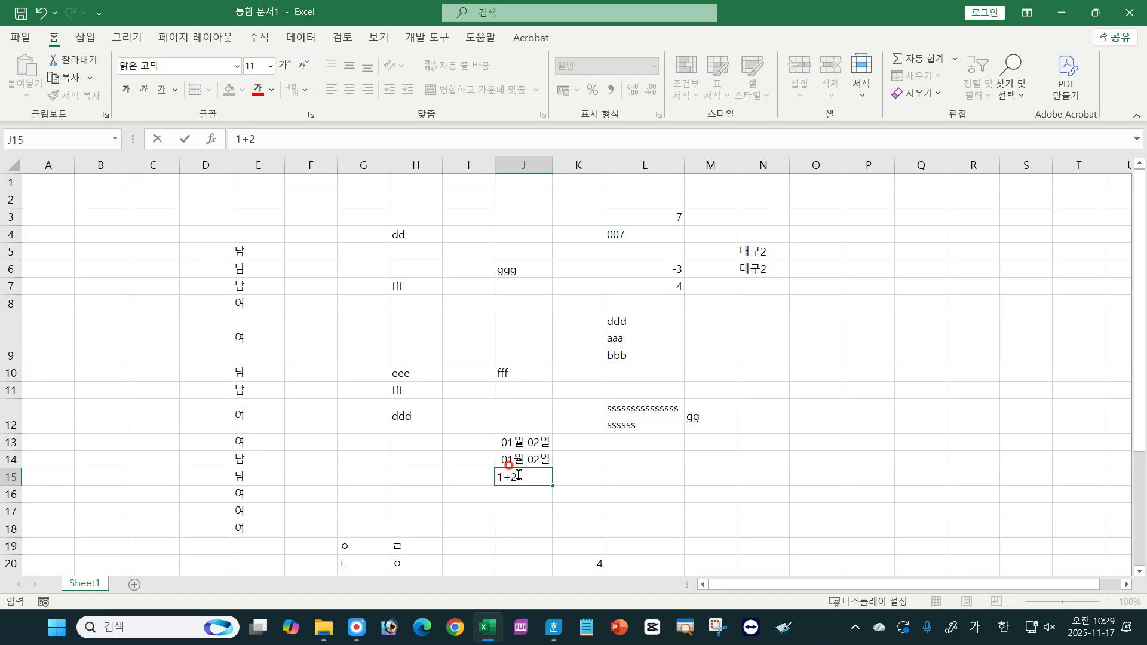
key("Return")
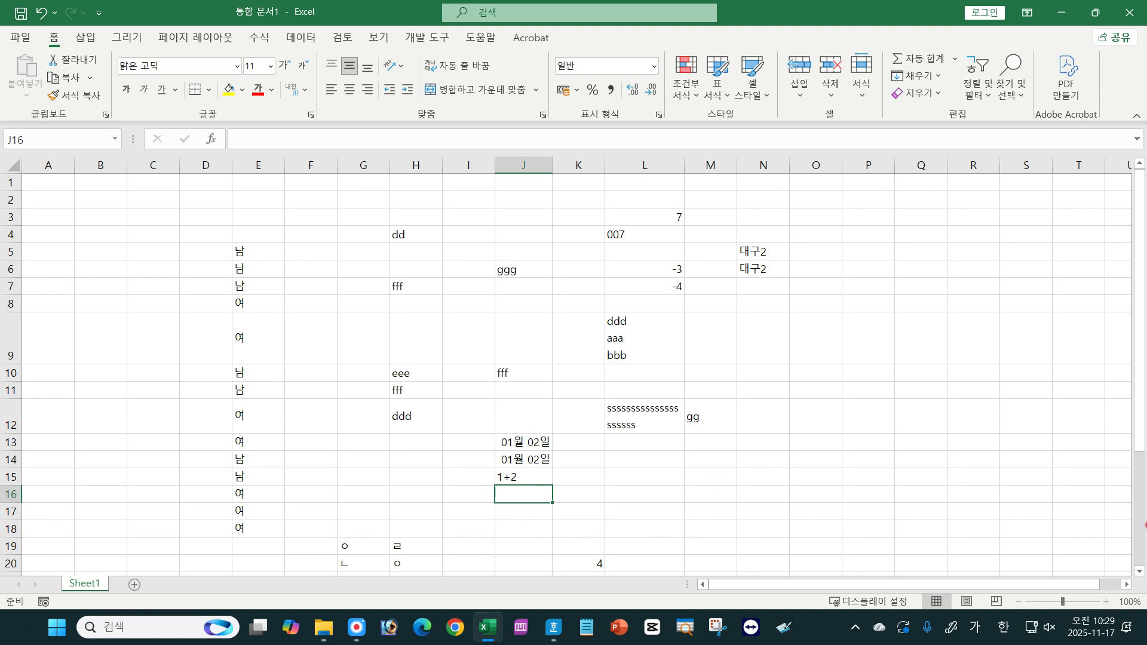
Step: Annotate the sheet in red pen with /, -, 1/2, 1-2 and 1*2, underline the entries, circle another 1/2, and clear the markings
key("ctrl+alt+d")
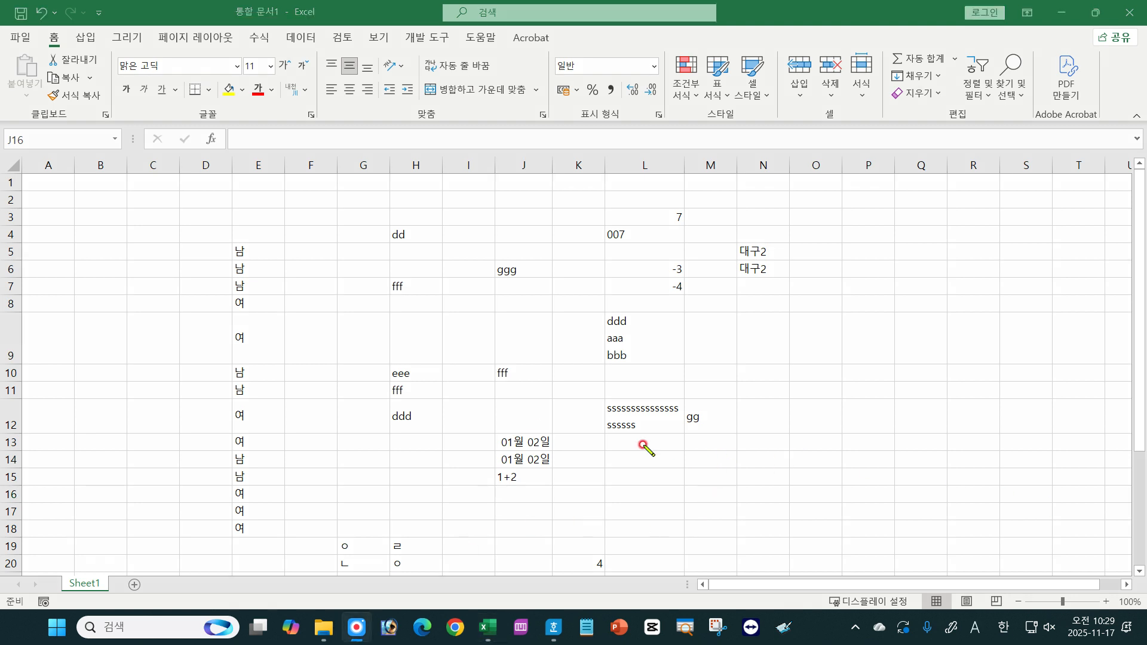
left_click_drag(761, 352, 785, 326)
left_click_drag(765, 390, 782, 389)
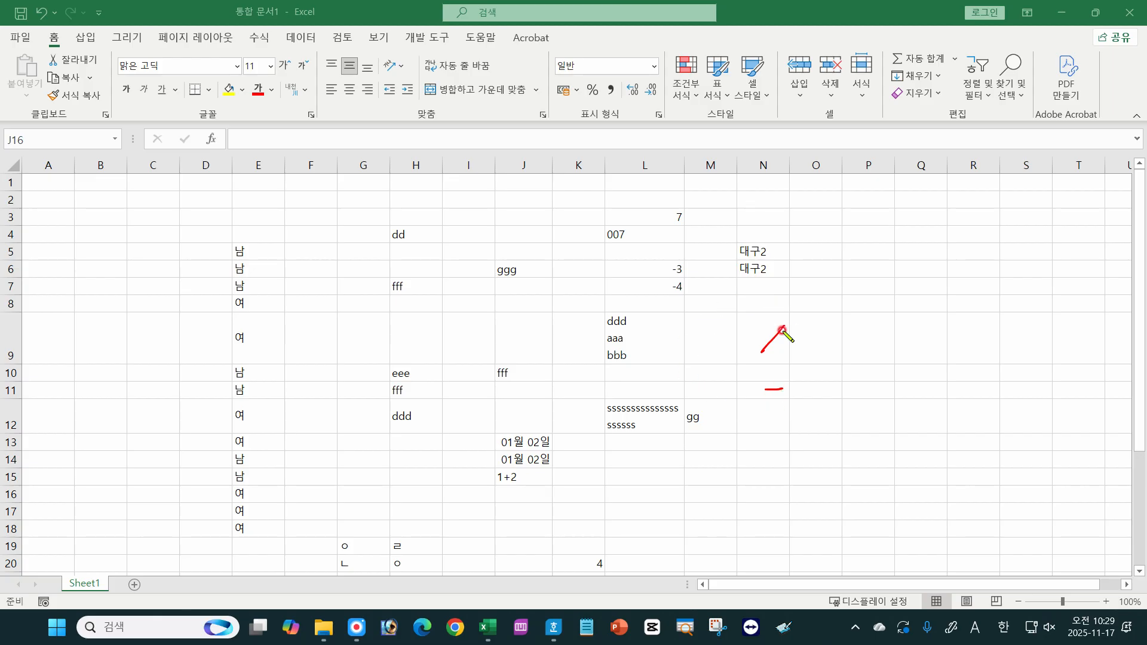
mouse_move(576, 453)
left_mouse_down()
mouse_move(583, 435)
mouse_move(601, 446)
mouse_move(584, 463)
left_mouse_up()
left_click_drag(588, 458, 600, 466)
mouse_move(503, 493)
left_mouse_down()
mouse_move(502, 504)
mouse_move(515, 501)
left_mouse_up()
left_click_drag(514, 494, 507, 502)
left_click_drag(506, 498, 531, 500)
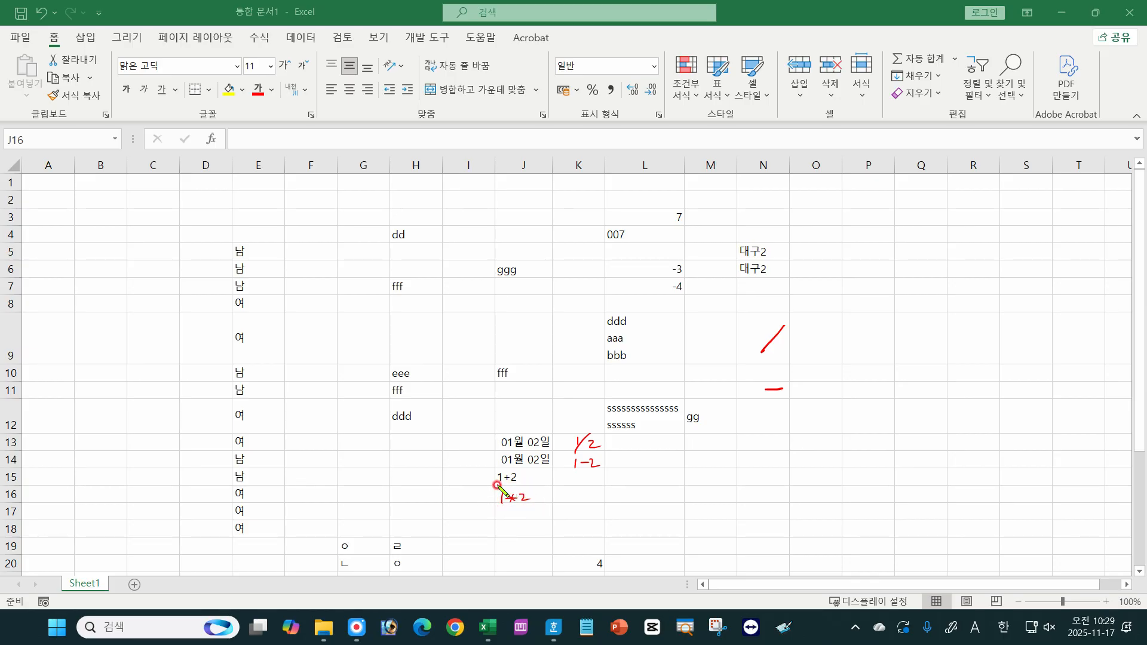
mouse_move(498, 485)
left_mouse_down()
mouse_move(520, 484)
mouse_move(533, 503)
left_mouse_up()
mouse_move(572, 454)
left_mouse_down()
mouse_move(602, 452)
mouse_move(604, 470)
left_mouse_up()
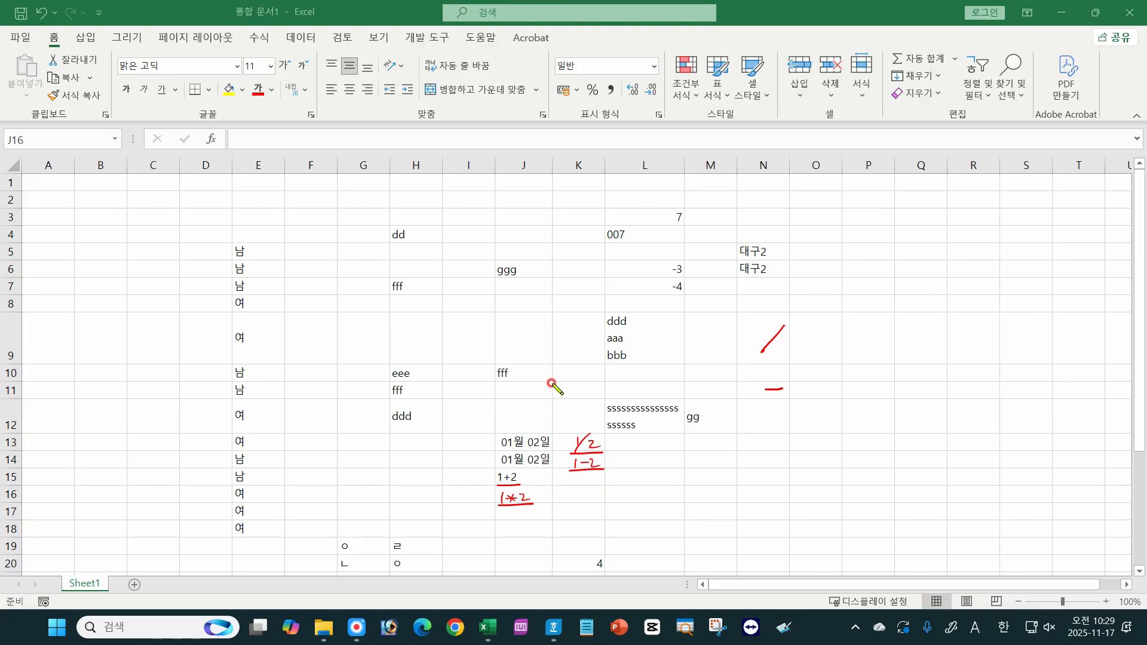
mouse_move(542, 339)
left_mouse_down()
mouse_move(537, 366)
mouse_move(569, 353)
left_mouse_up()
left_click_drag(570, 319, 563, 381)
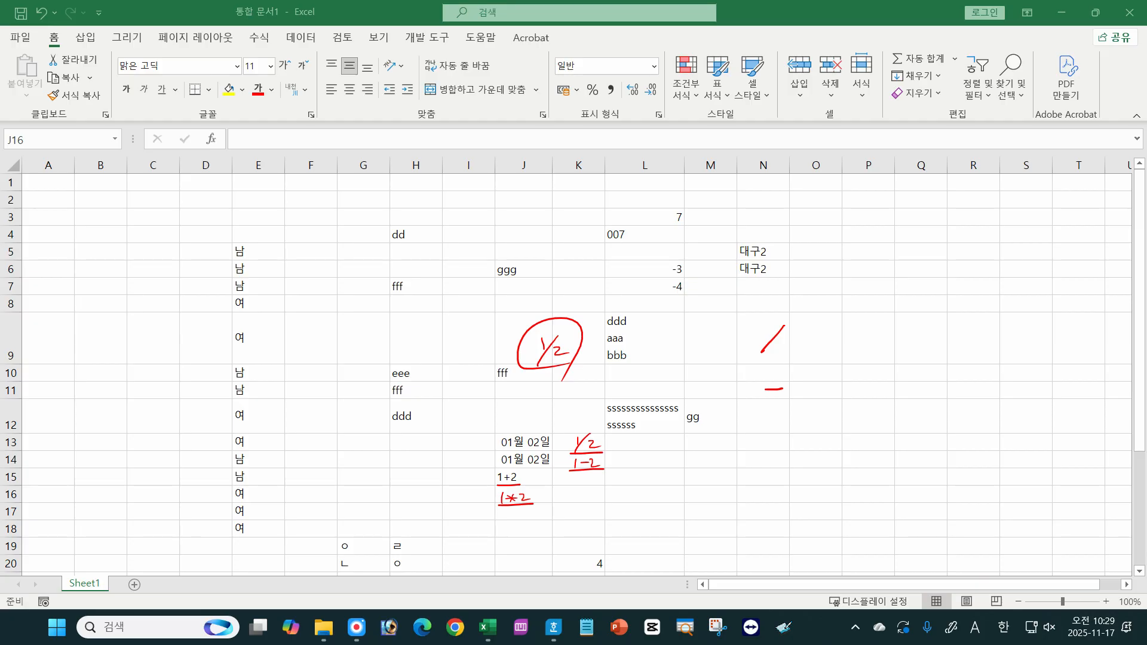
left_click(357, 627)
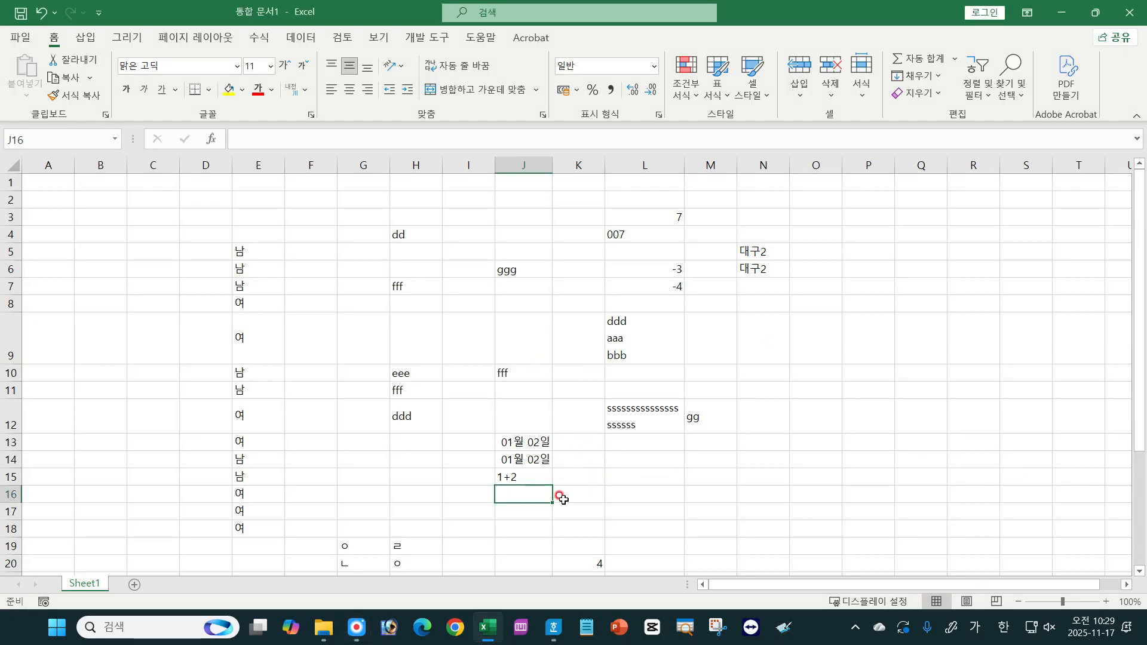
Step: Enter the fraction 0 1/2 in cell J16, with a space after the zero
type("0")
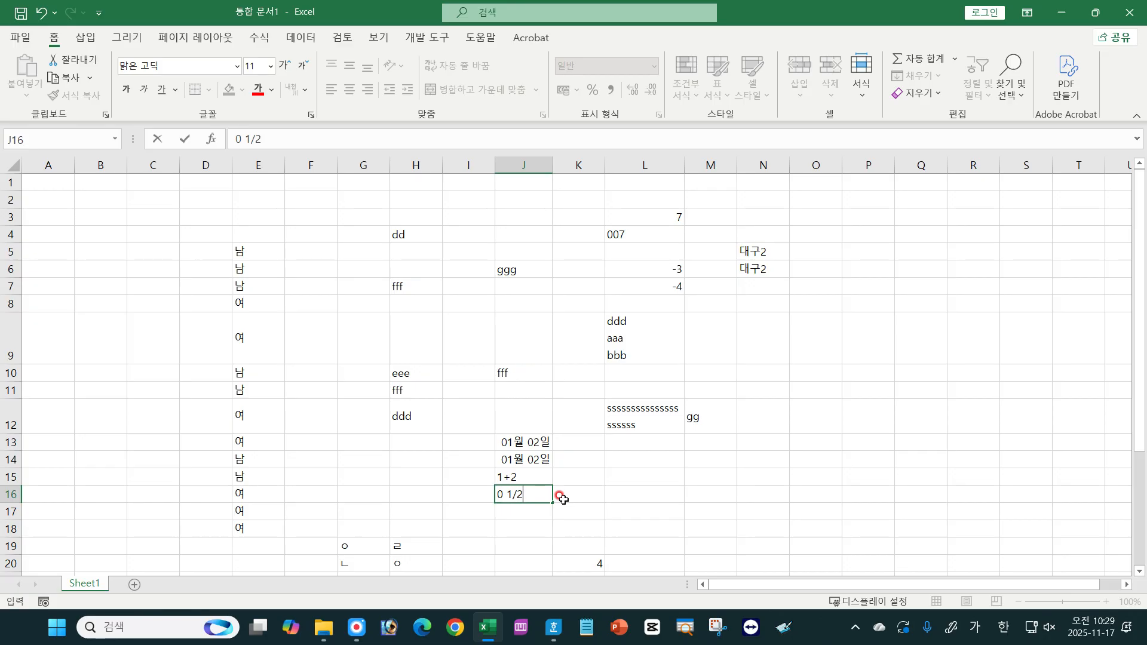
type("1/2")
key("Return")
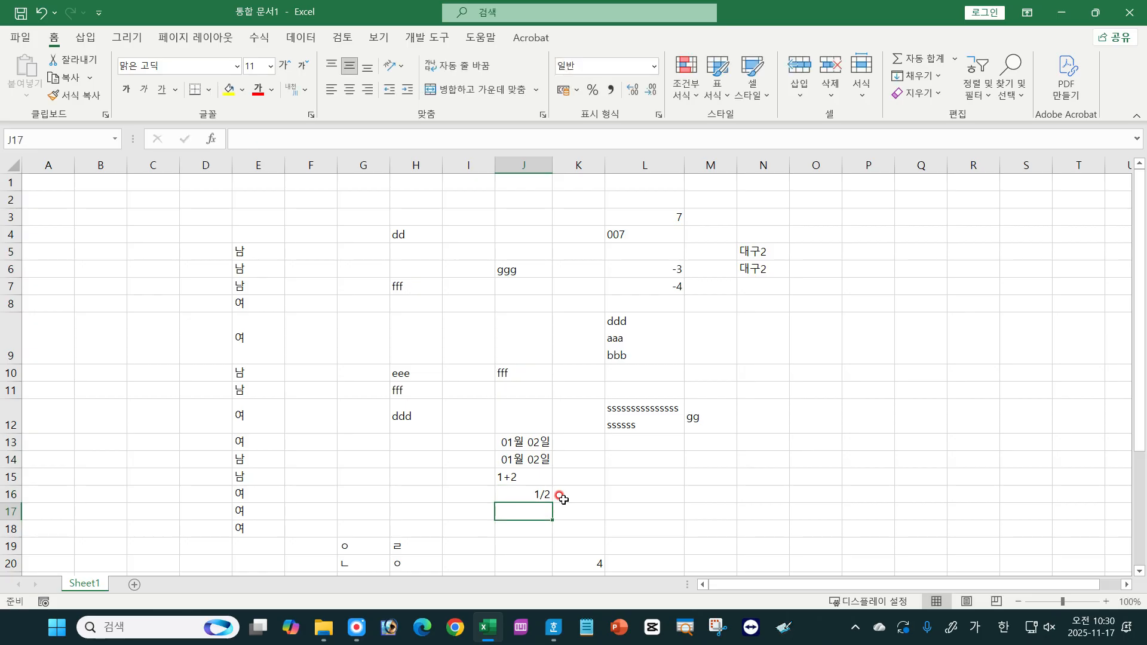
Step: Preview J16 under the 숫자 category with two decimal places in 셀 서식, and leave the dialog without applying changes
left_click(533, 494)
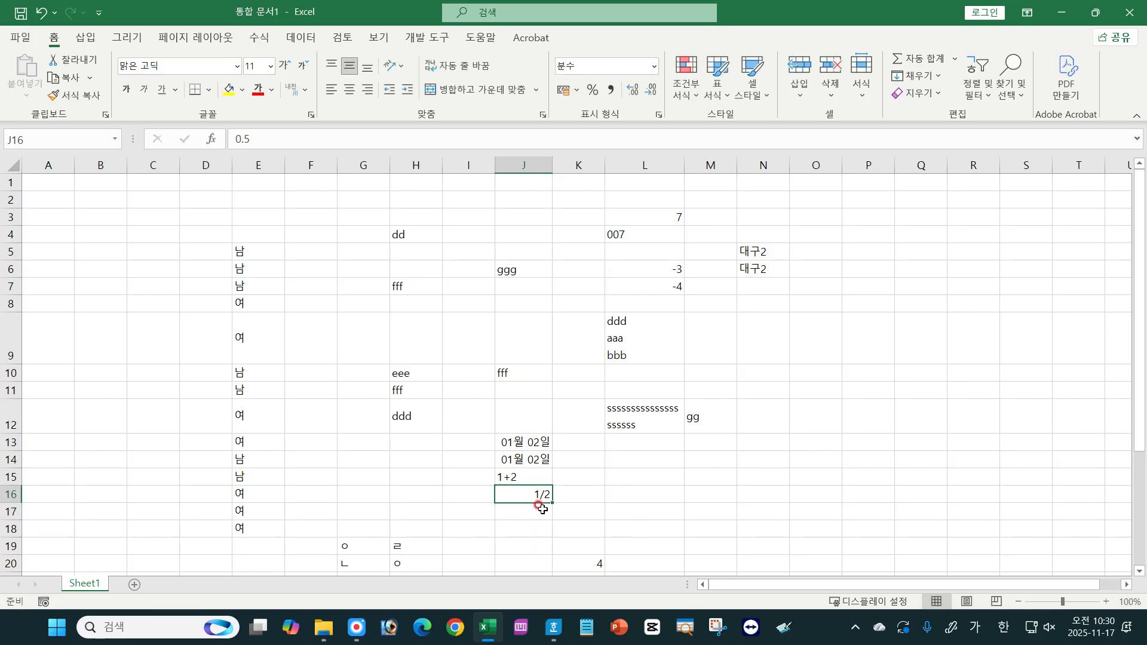
key("ctrl+1")
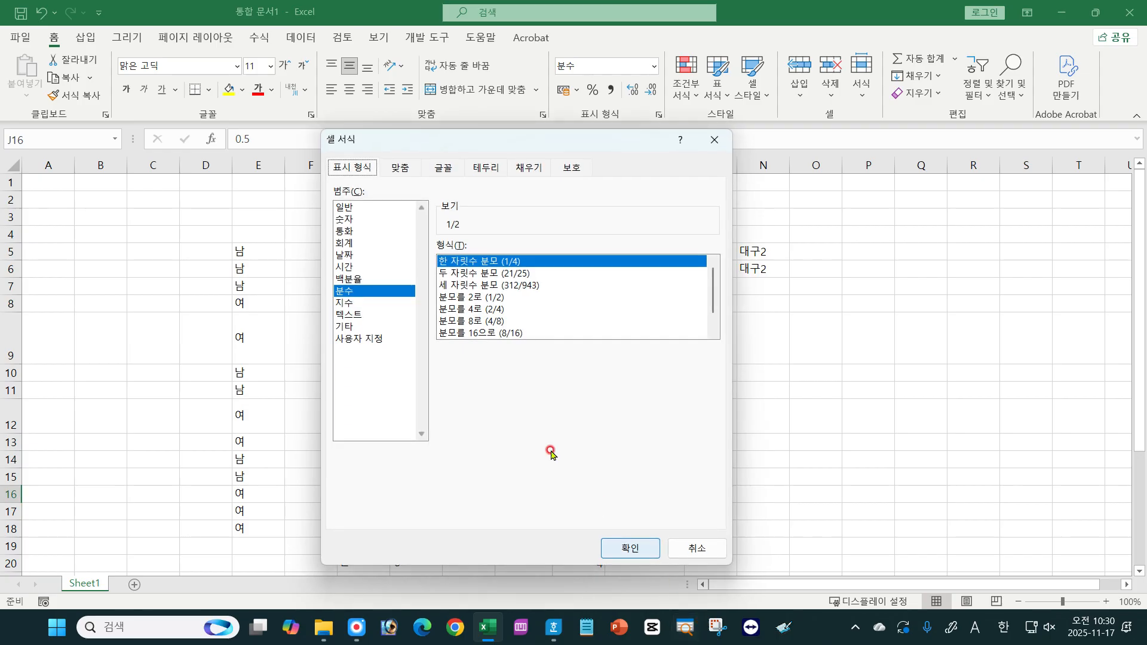
left_click(353, 221)
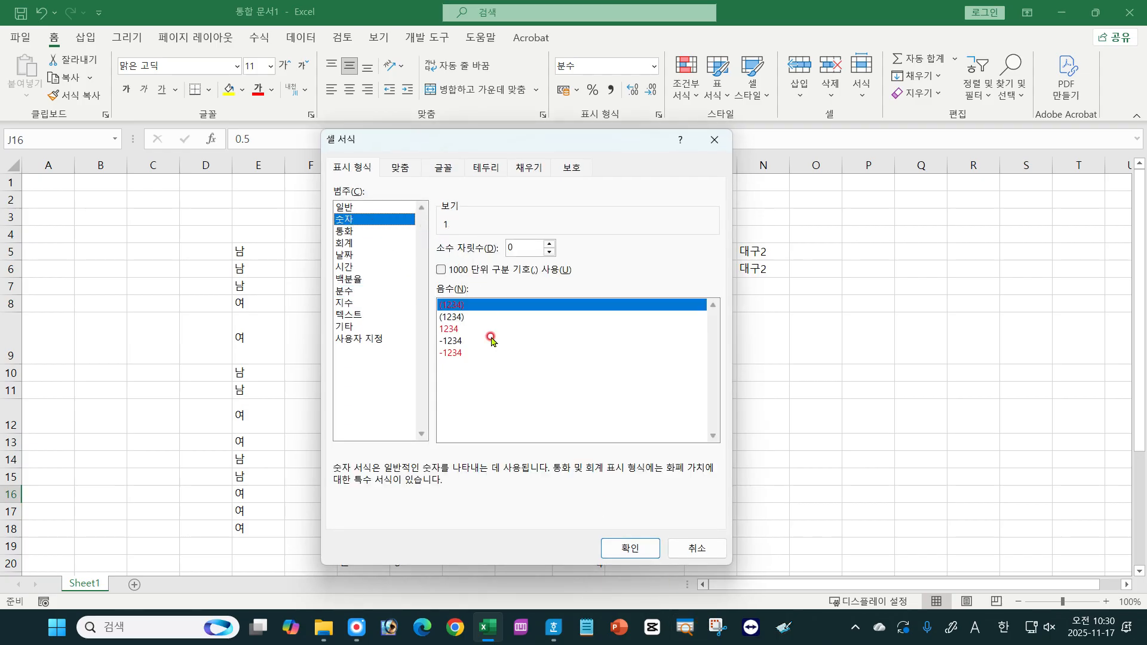
left_click(550, 245)
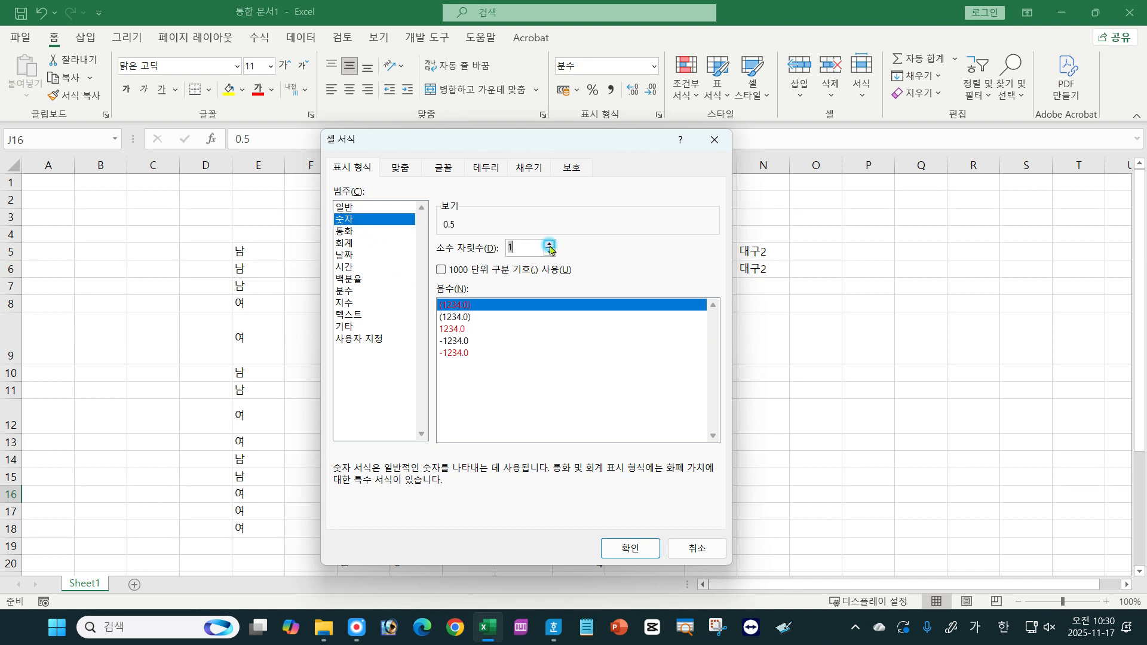
left_click(549, 244)
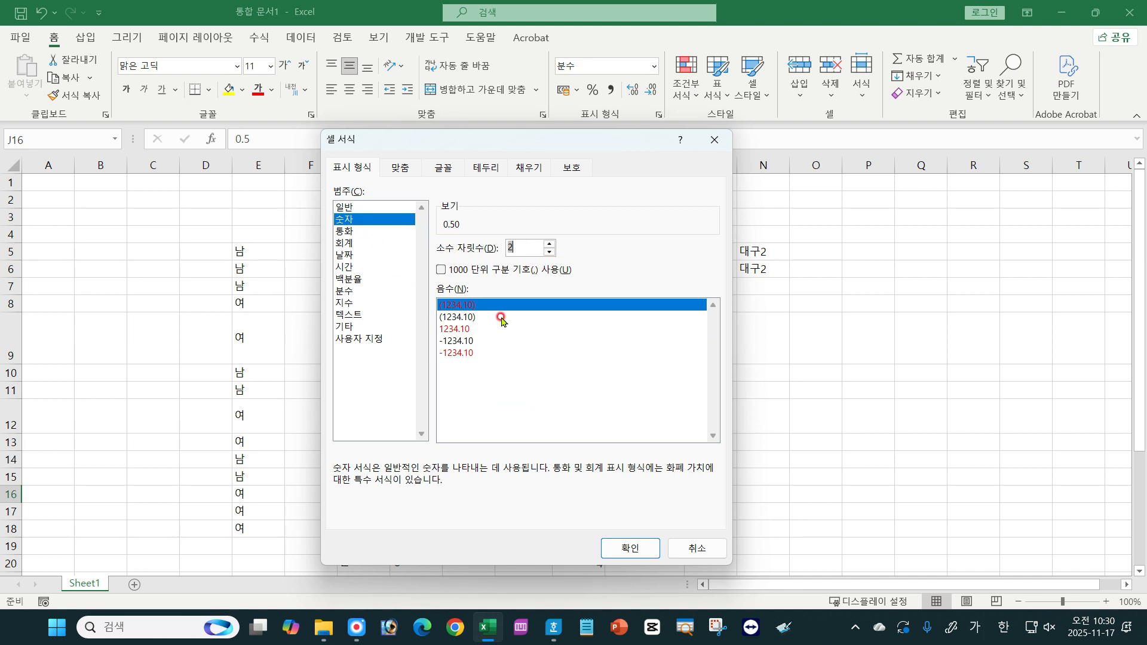
left_click(696, 549)
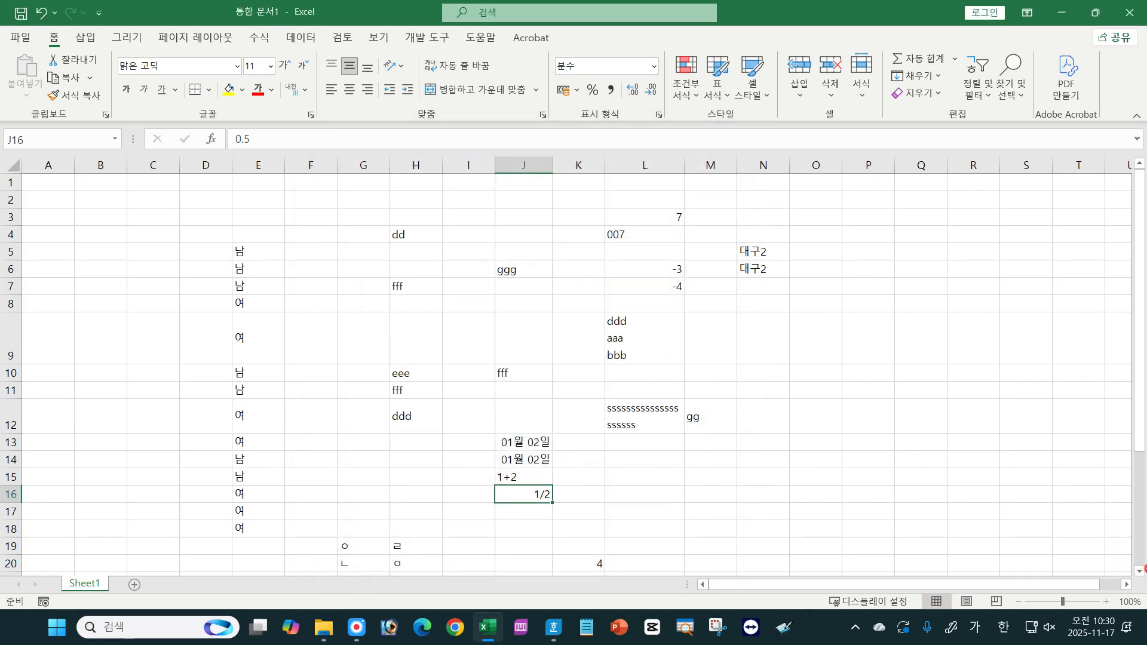
Step: Enter the mixed fraction 1 1/2 in cell L16, keeping that cell selected
left_click(1139, 572)
left_click(1139, 573)
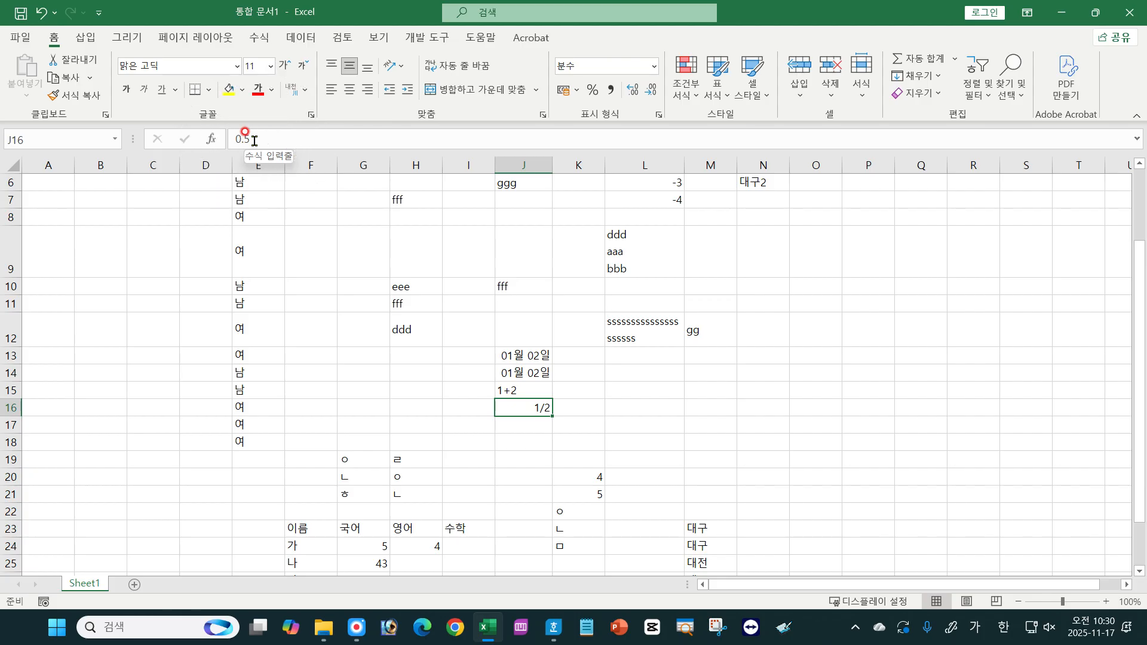
left_click(617, 406)
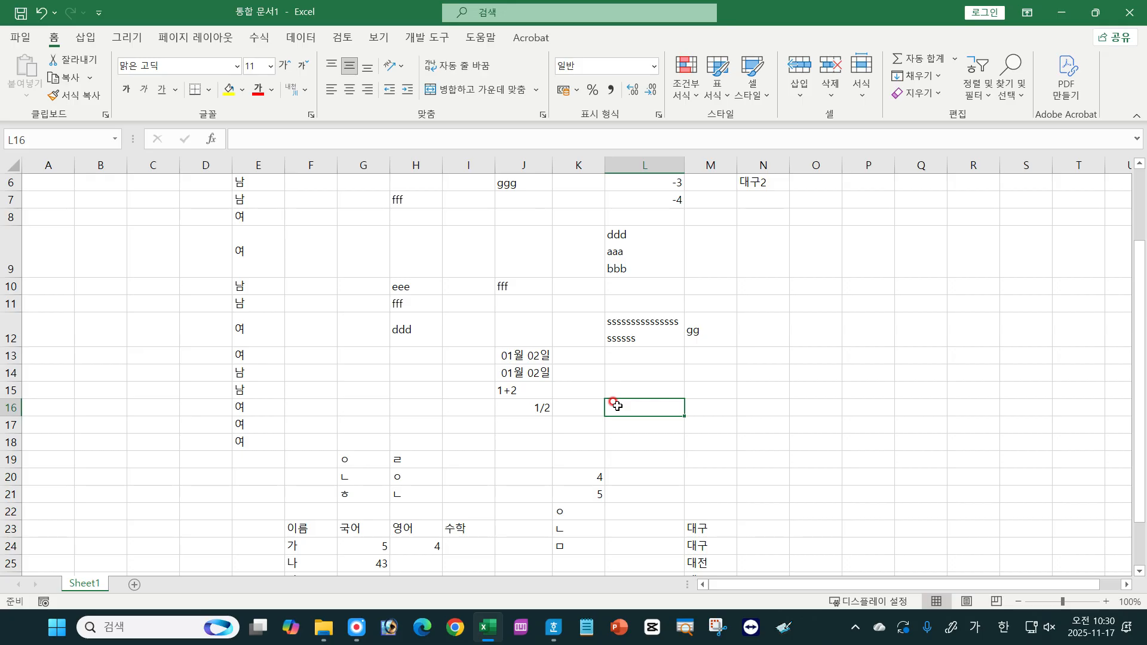
type("1 1/2")
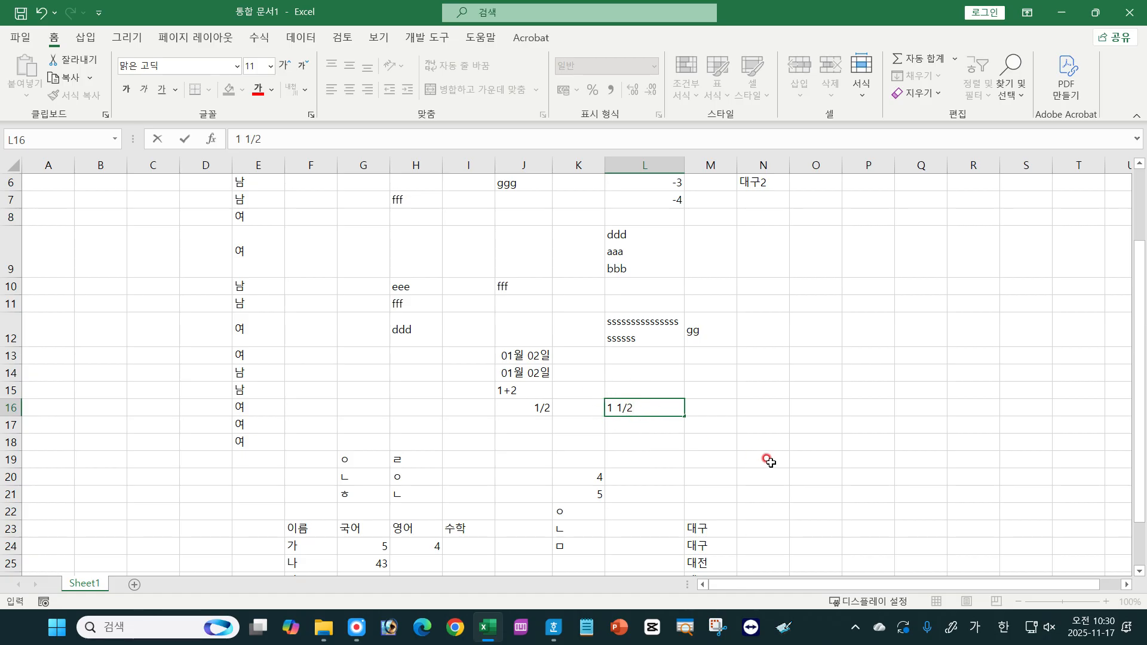
key("ctrl+Return")
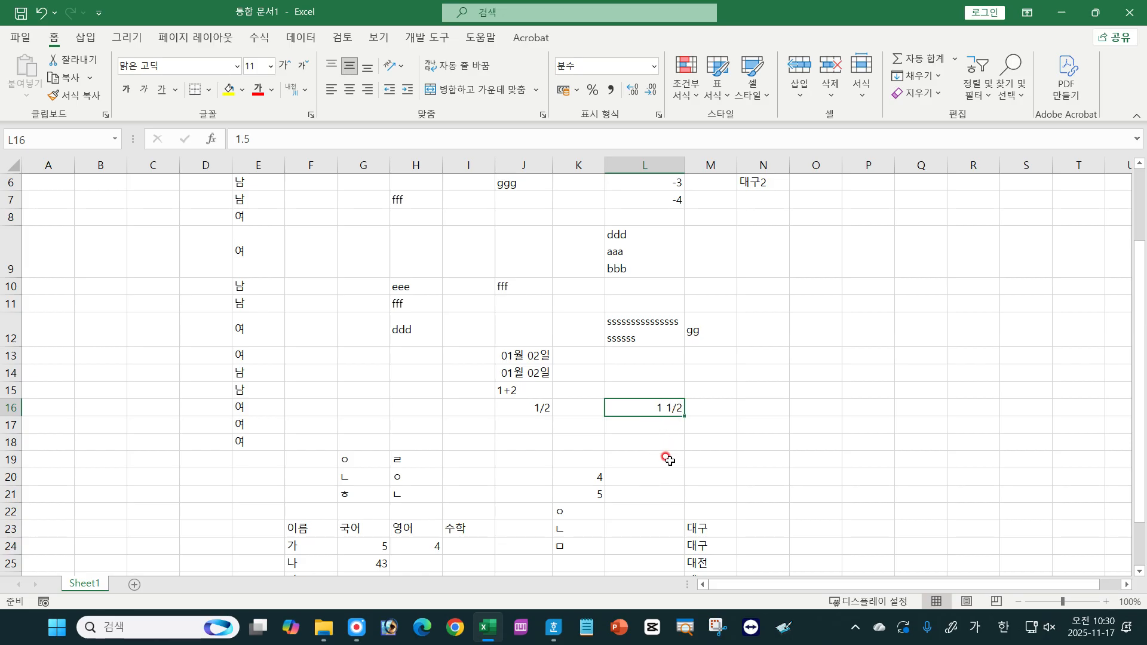
Step: Enter 0.5 in cell J18 and format it as 분수 with the 한 자릿수 분모 (1/4) type
left_click(513, 441)
type("0.5")
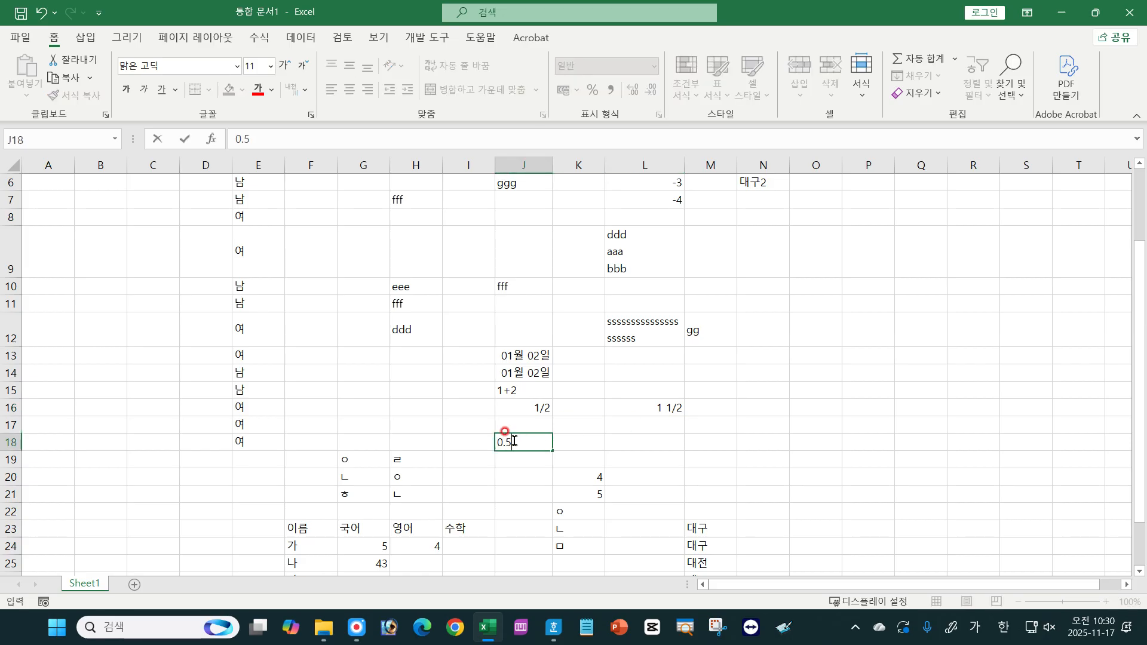
key("Return")
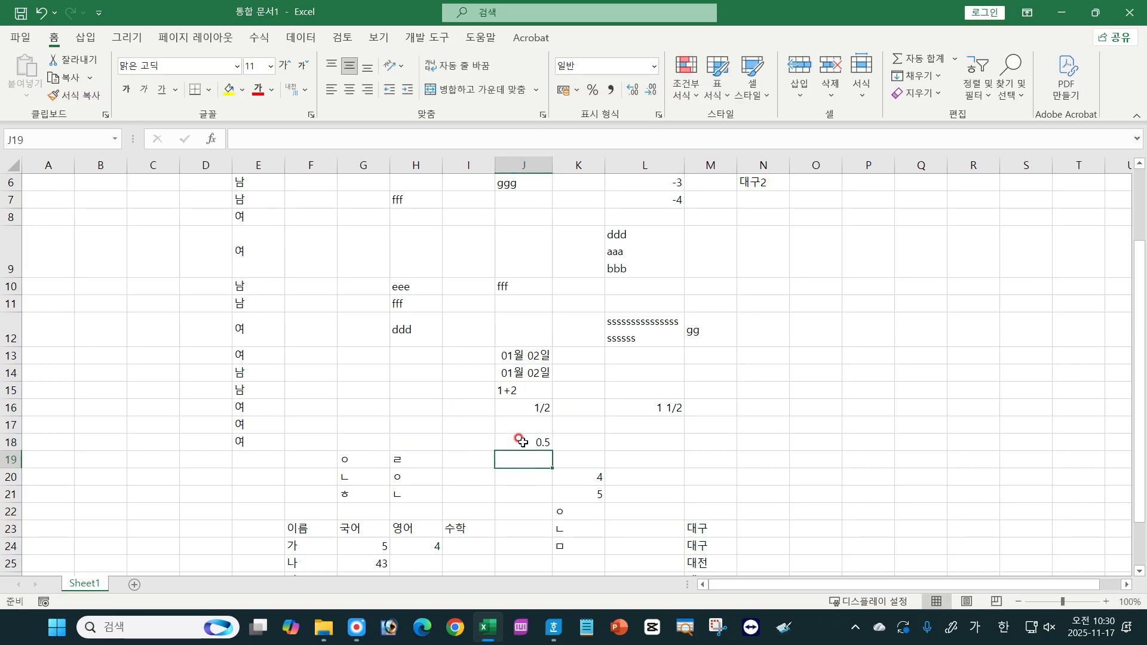
left_click(521, 441)
key("ctrl+1")
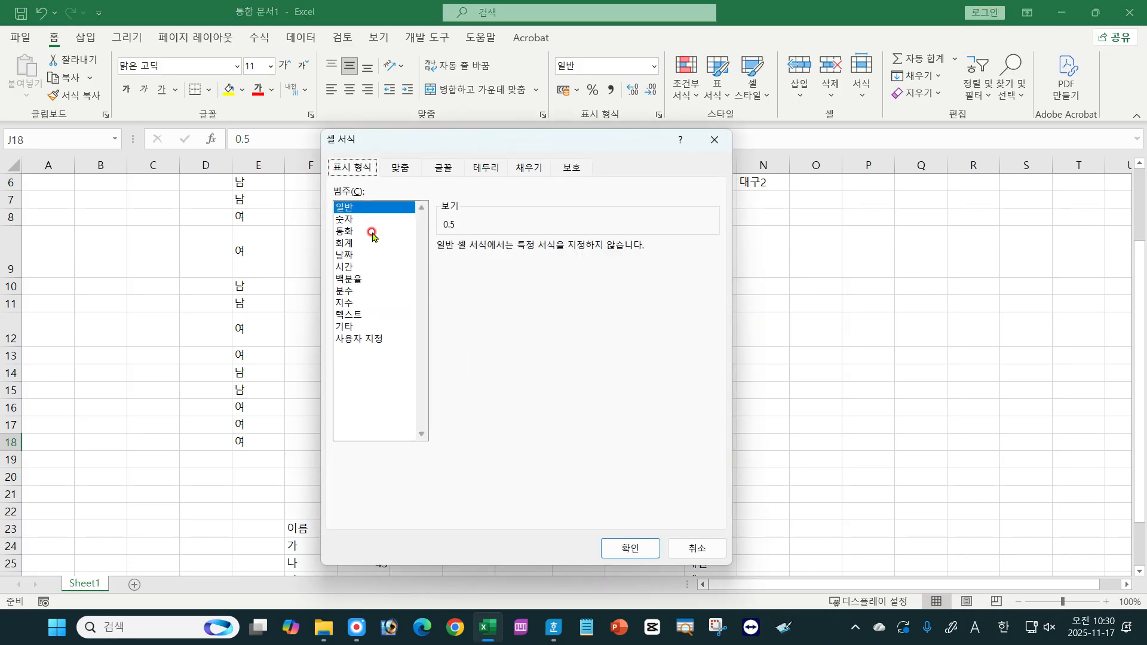
left_click(346, 292)
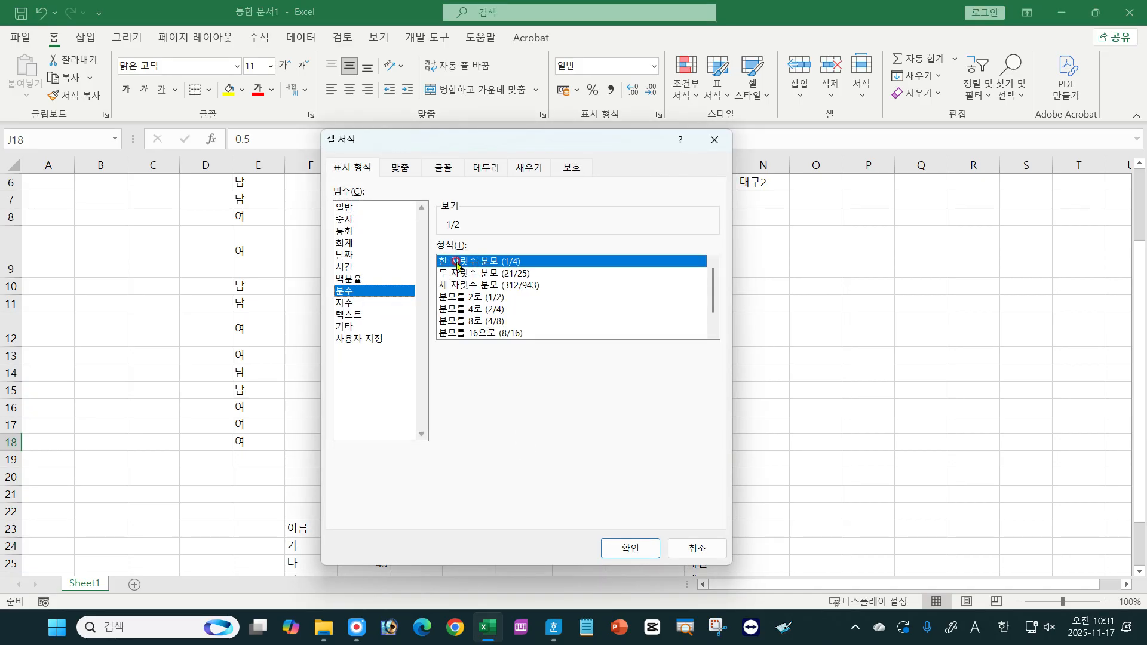
left_click(625, 547)
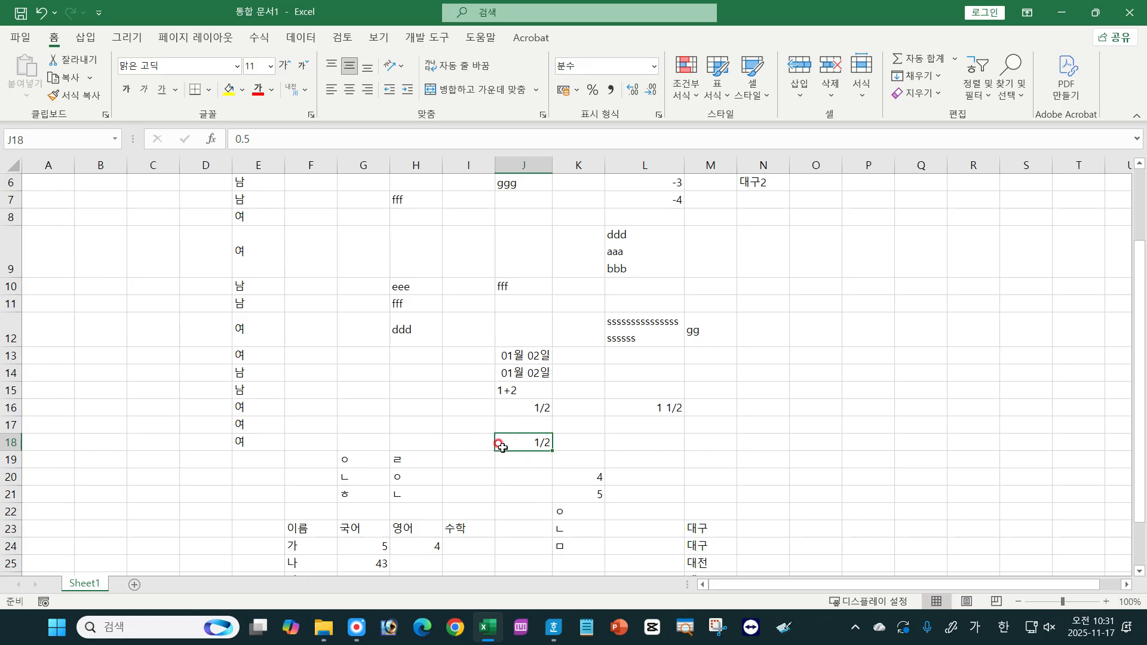
Step: Enter 0.5 in cell H14 and choose the 분수 category with 한 자릿수 분모 (1/4) in its 셀 서식
left_click(407, 374)
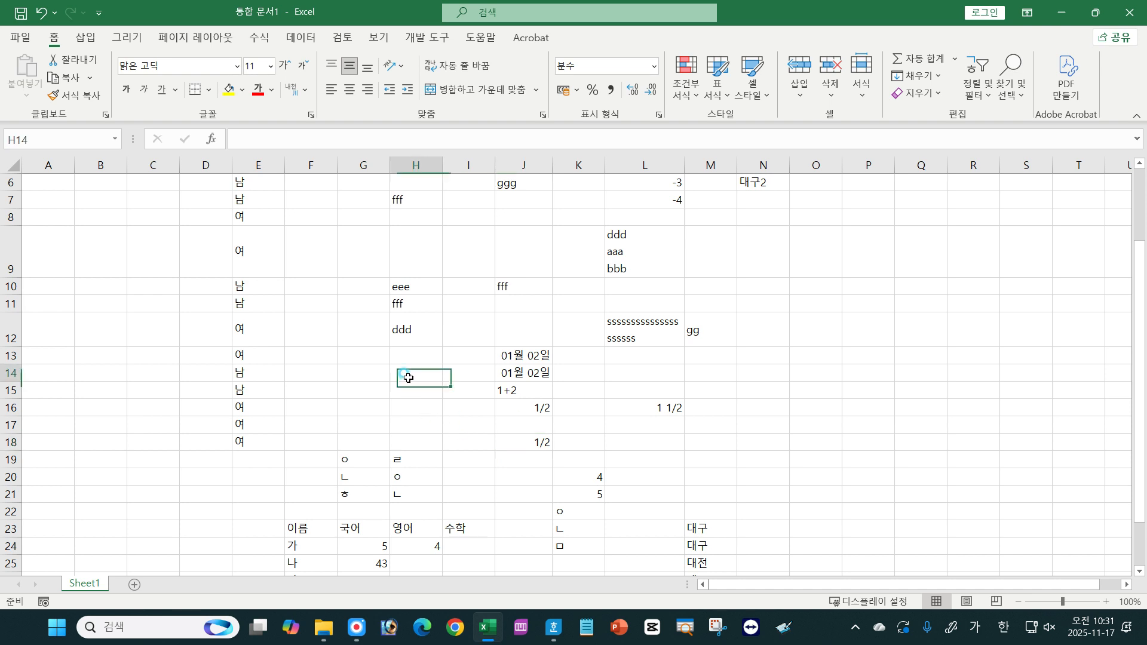
type("0")
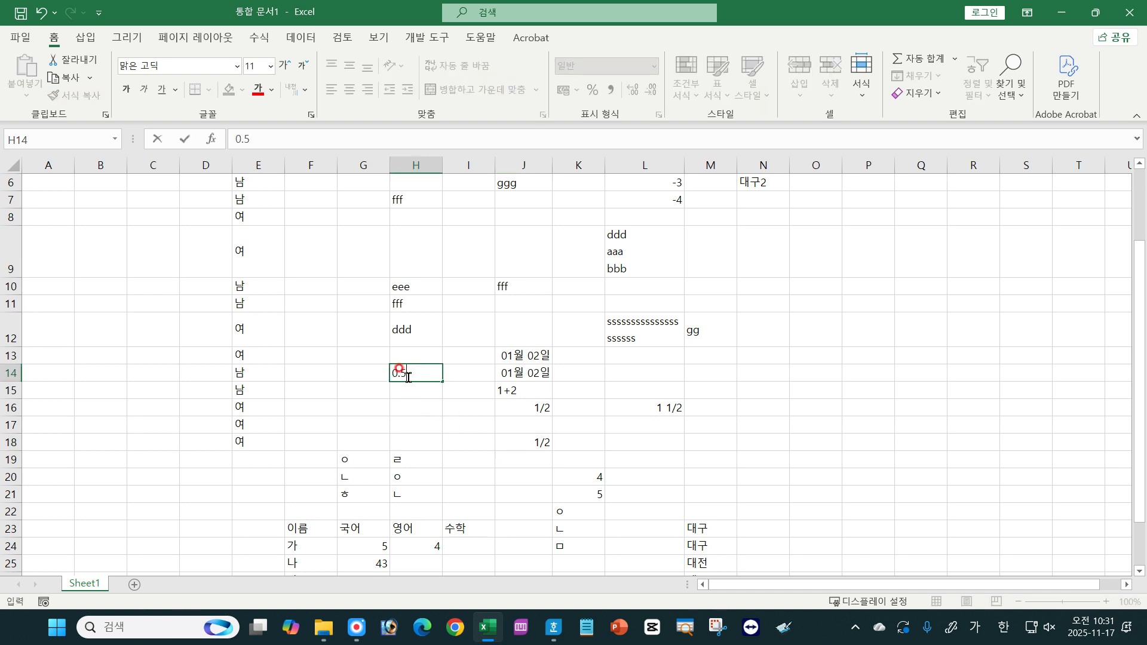
type(".5")
key("Return")
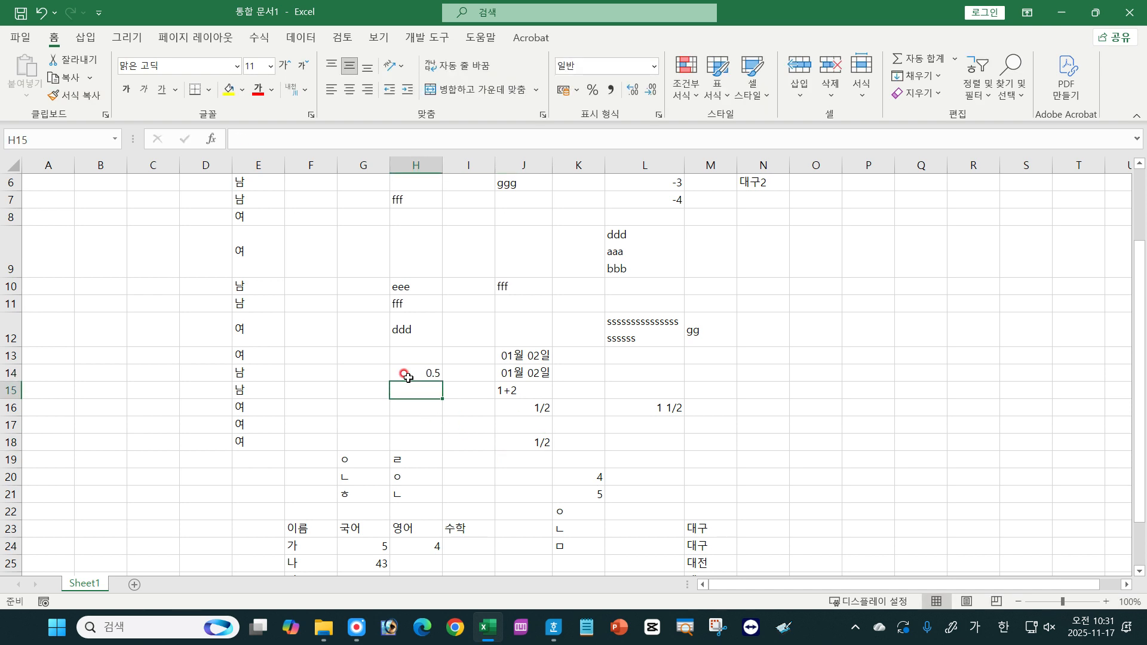
left_click(408, 375)
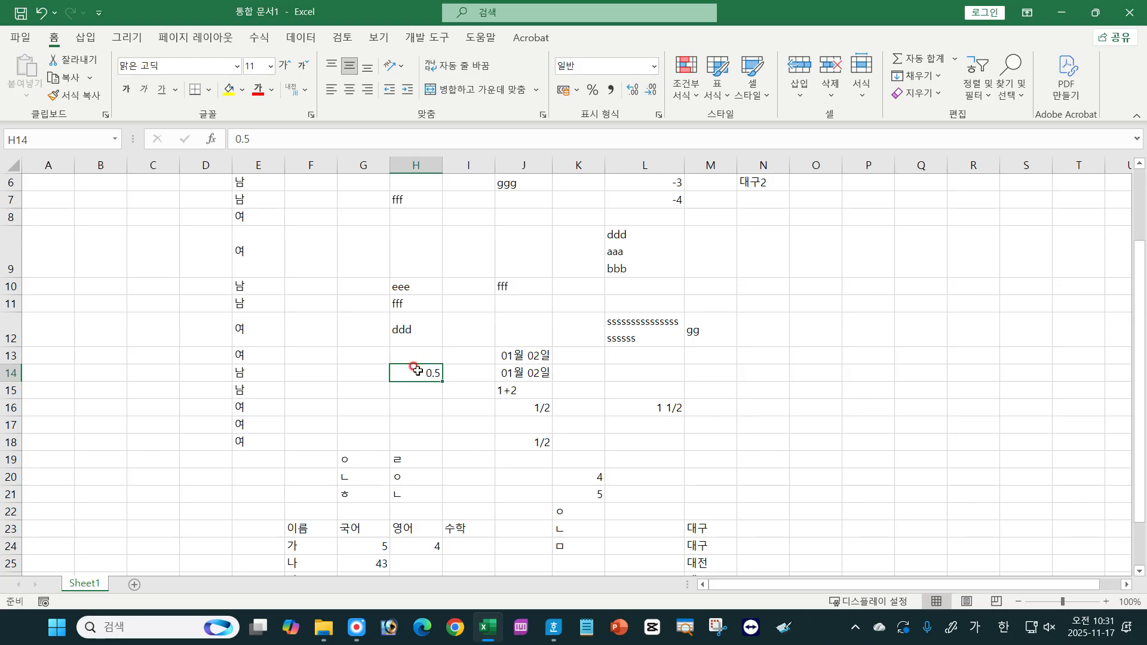
key("ctrl+1")
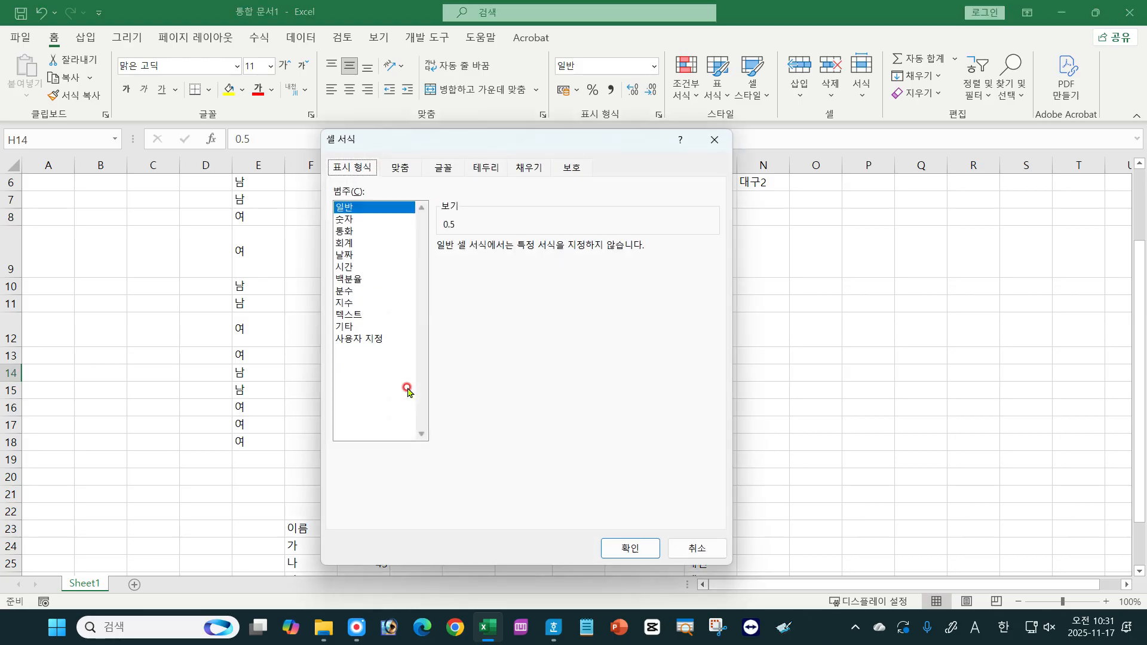
left_click(344, 292)
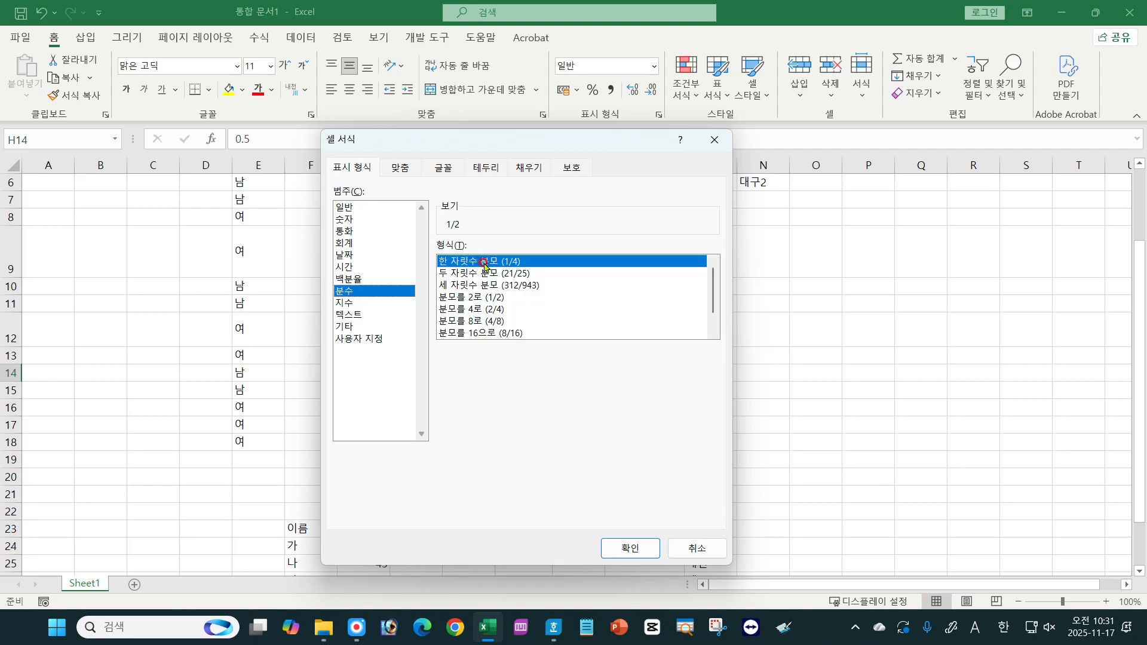
Step: Apply the one-digit-denominator fraction format to cell H14 and enter 0 1/2 in cell H15
left_click(612, 545)
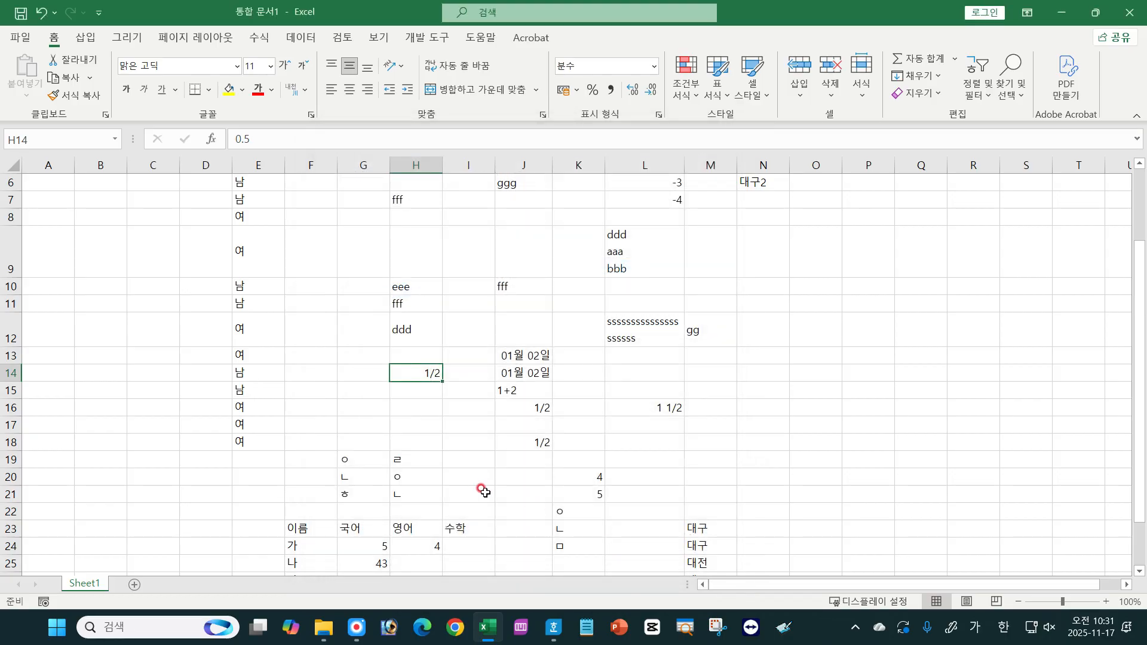
left_click(422, 390)
type("0 1/2")
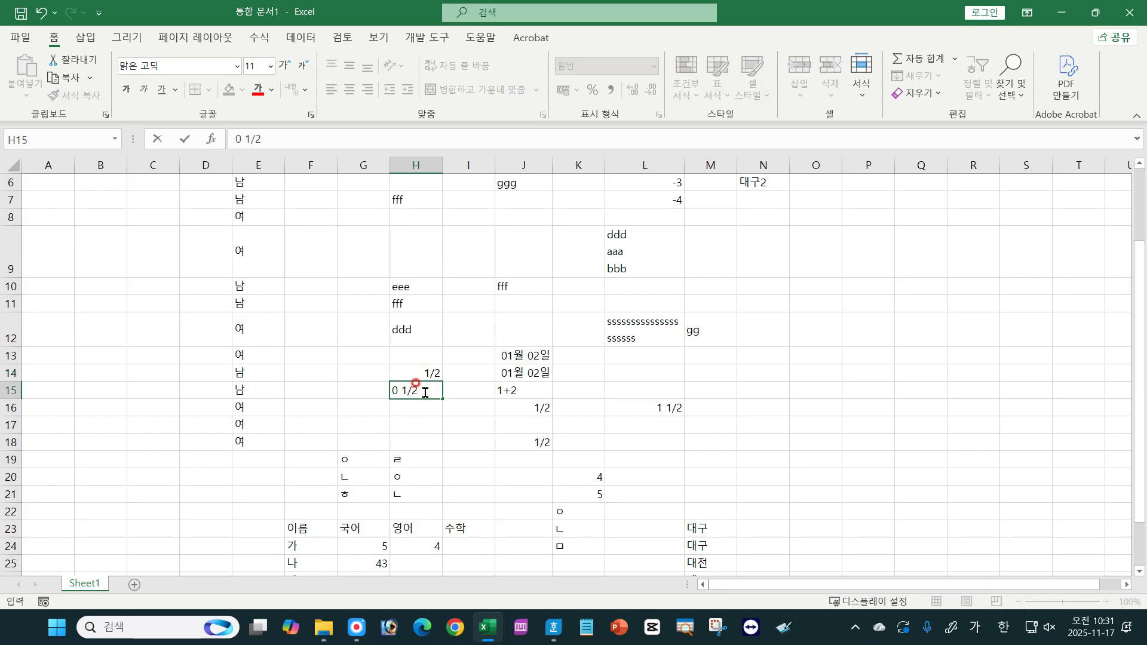
key("Return")
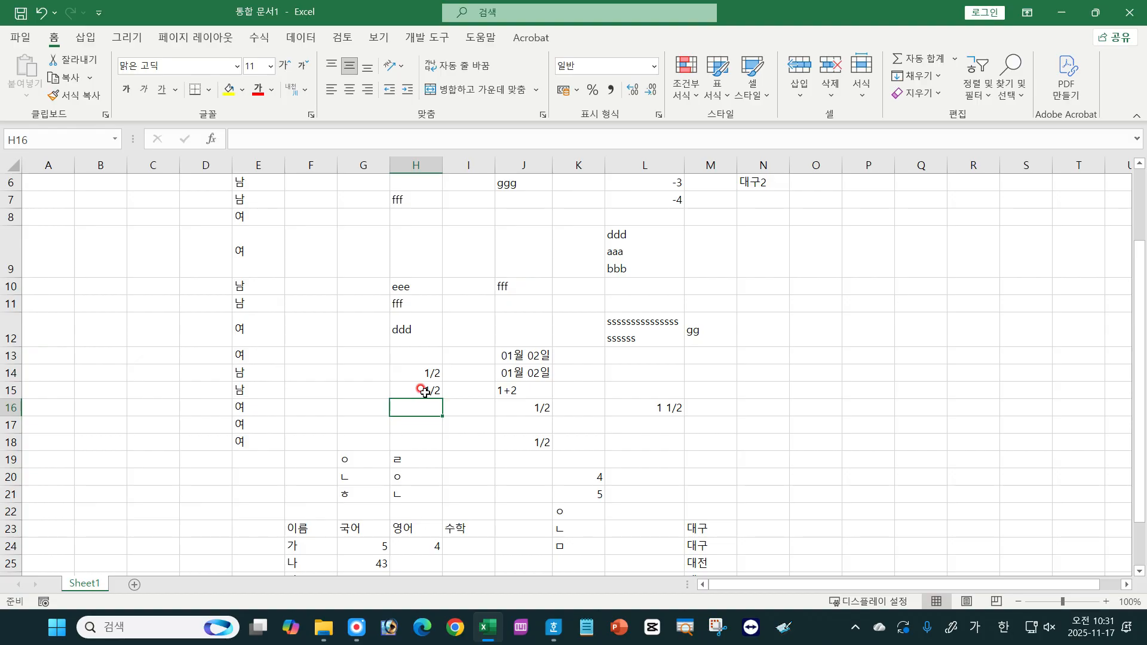
Step: Switch to the Hangul notes and examine the 0 1/2 example and the rule on exponential display of long numbers
left_click(554, 637)
left_click(317, 442)
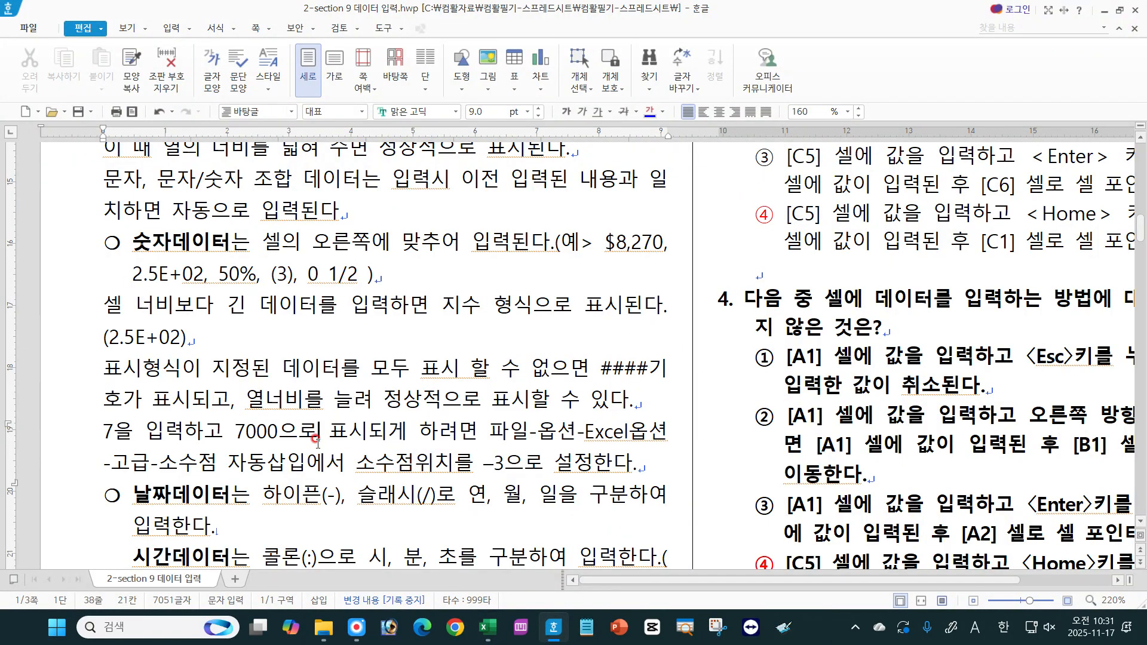
left_click_drag(307, 274, 357, 276)
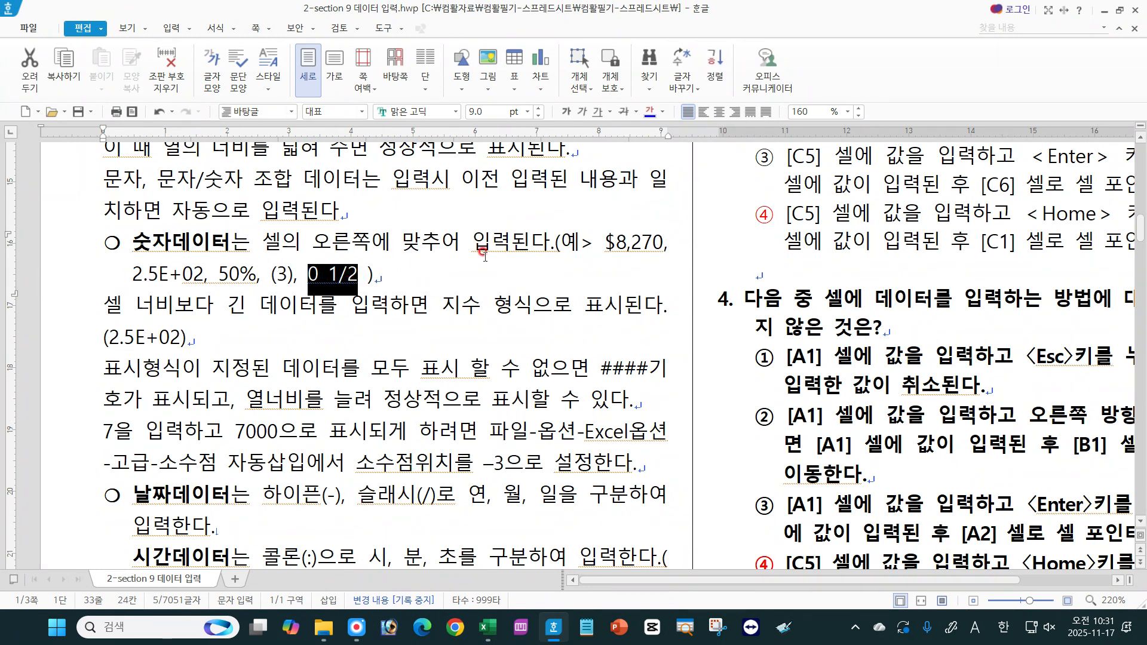
left_click(293, 342)
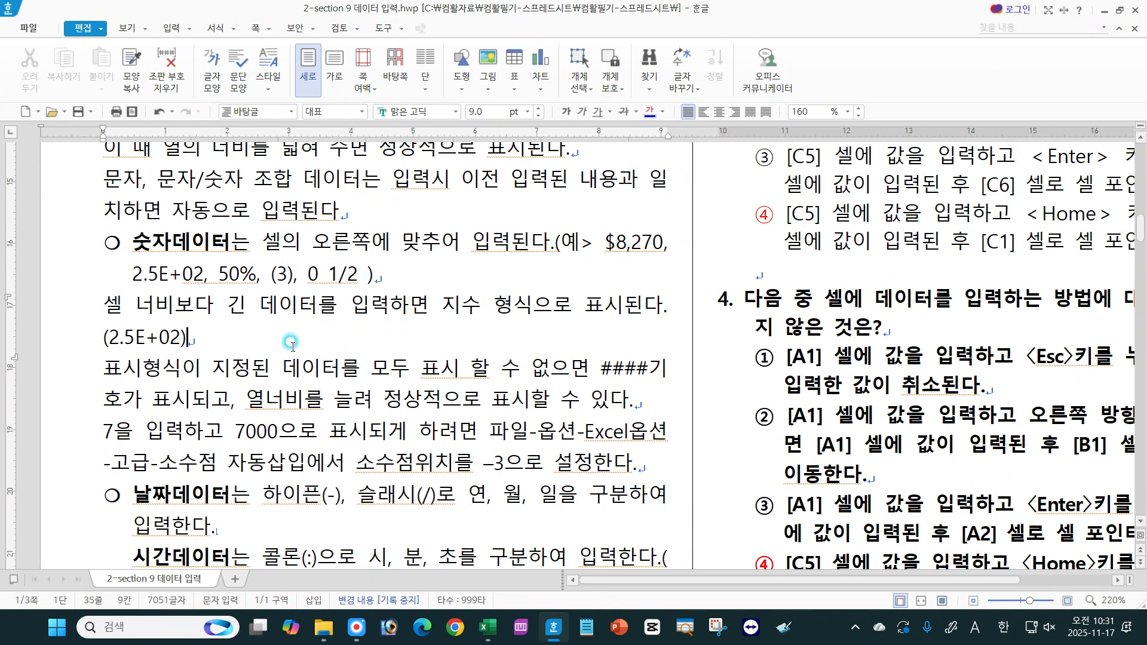
left_click_drag(102, 301, 657, 312)
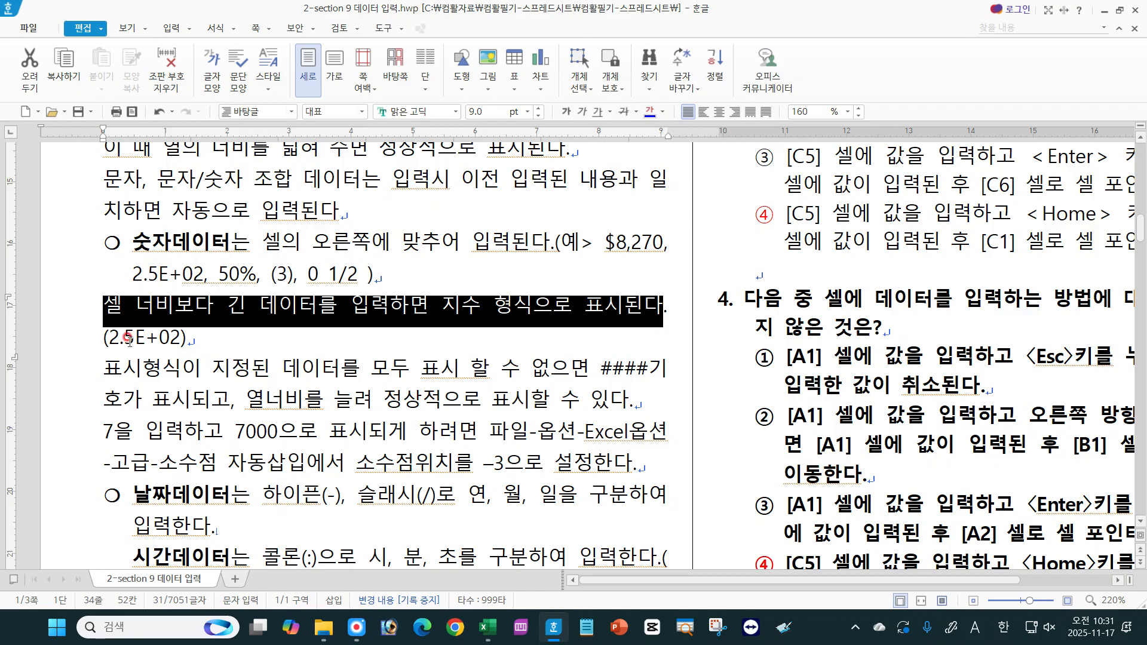
left_click_drag(143, 335, 179, 330)
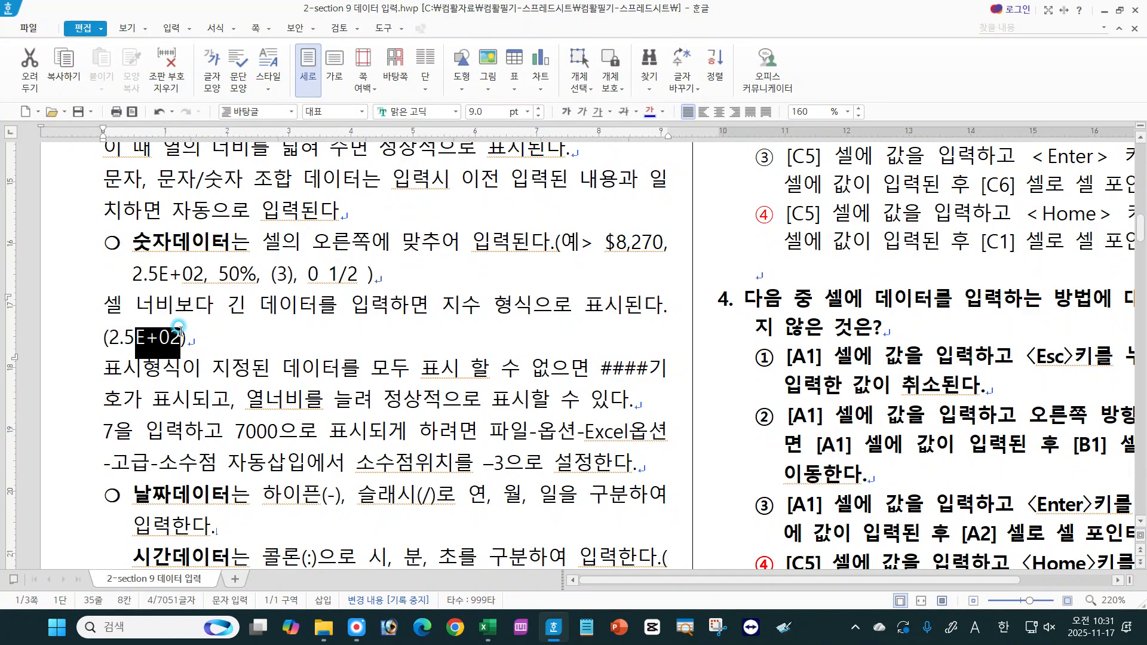
left_click(262, 366)
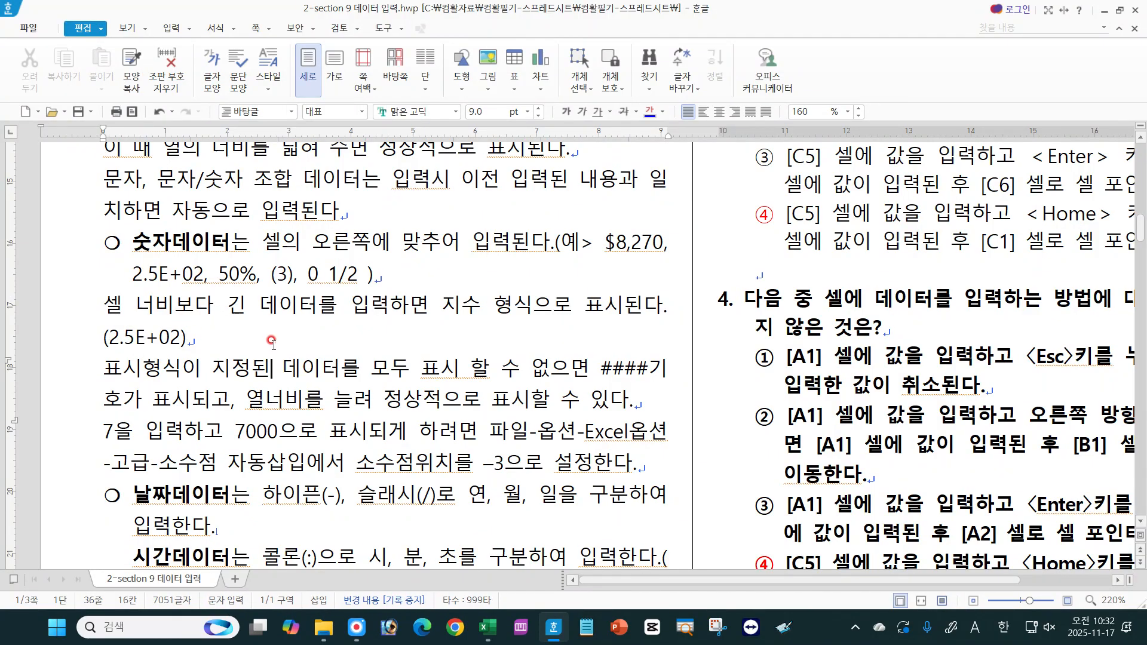
left_click(510, 626)
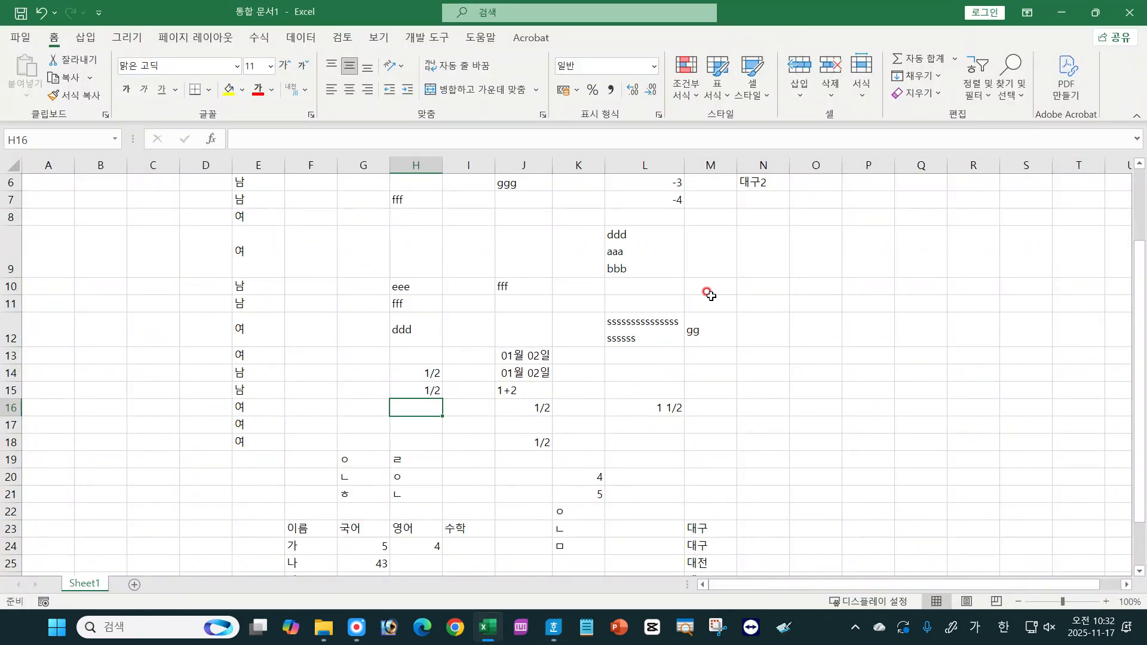
left_click(763, 287)
type("123456789144557")
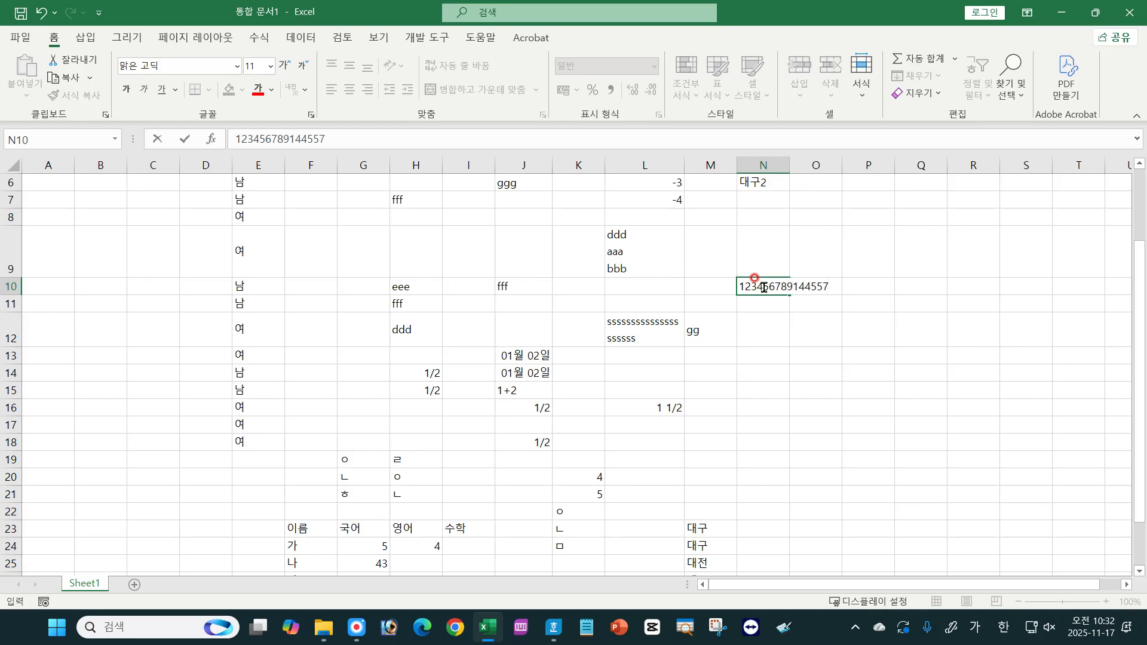
key("Return")
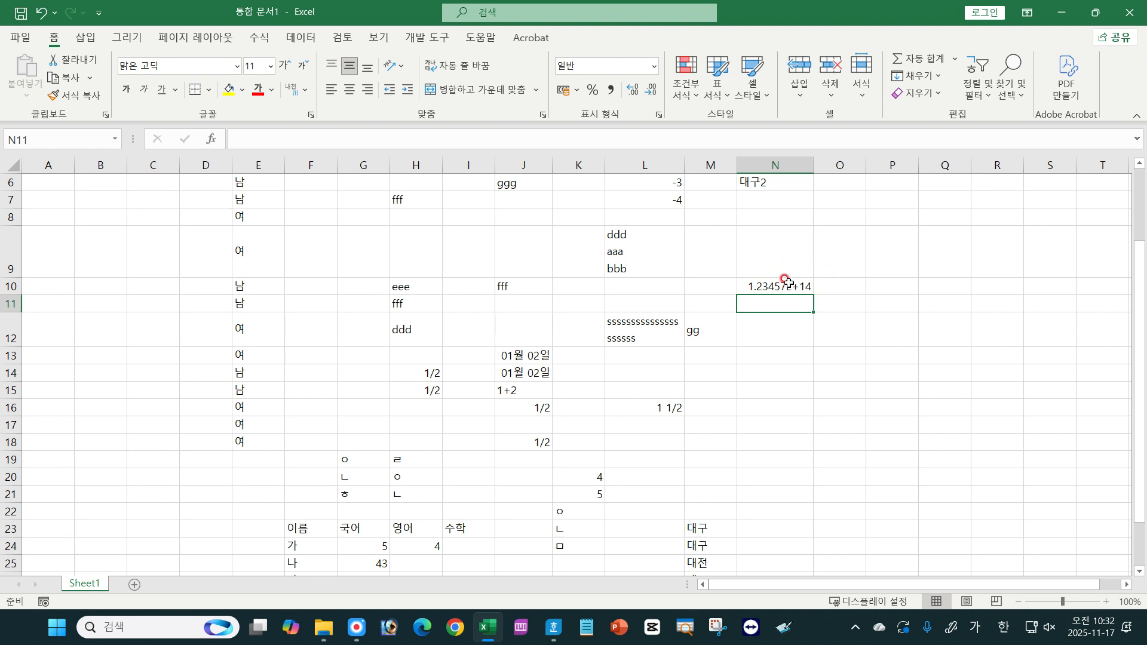
Step: Check the #### rule in the Hangul notes, and narrow column N in Excel until N10 is too narrow for its number
left_click(543, 573)
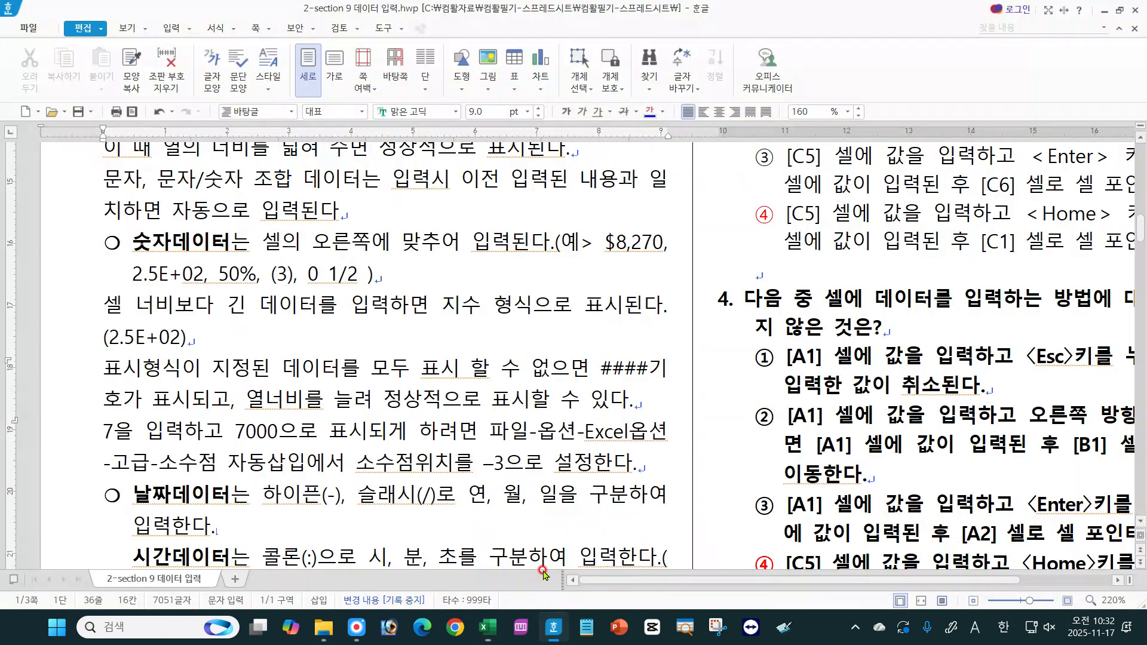
left_click(329, 393)
left_click_drag(103, 373, 649, 369)
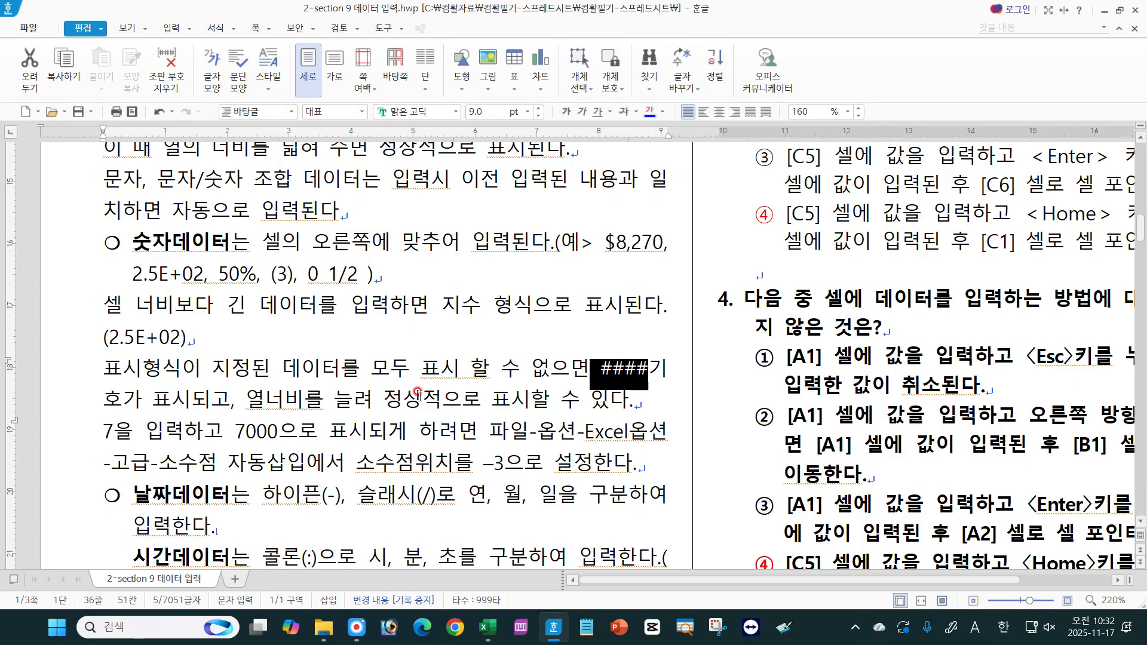
left_click(488, 627)
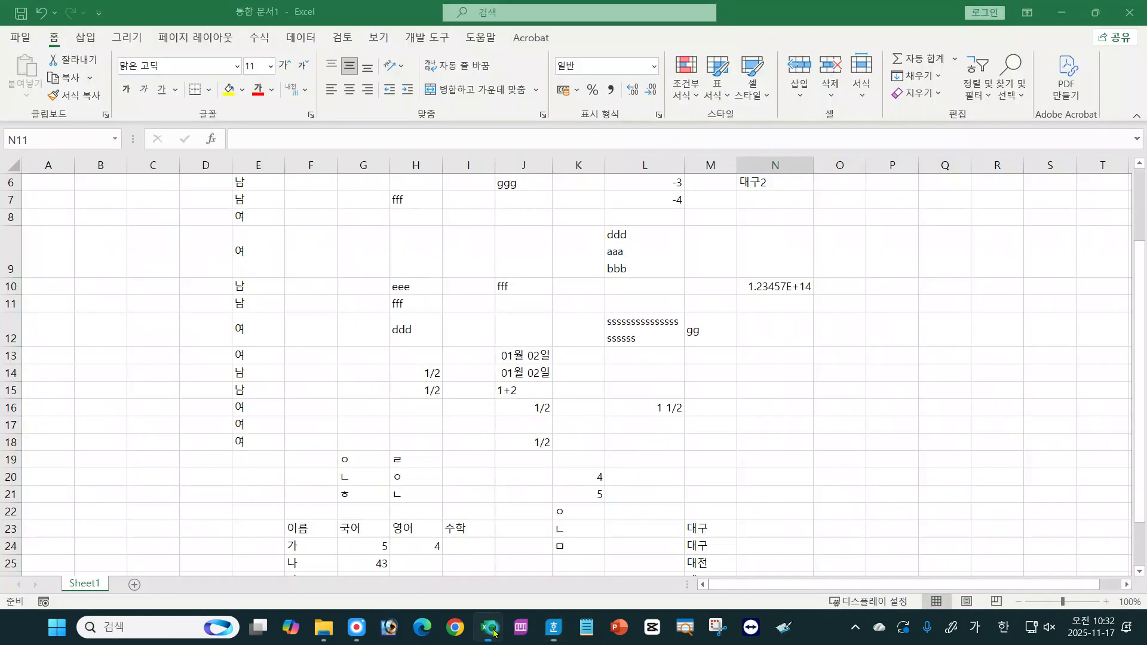
left_click(765, 288)
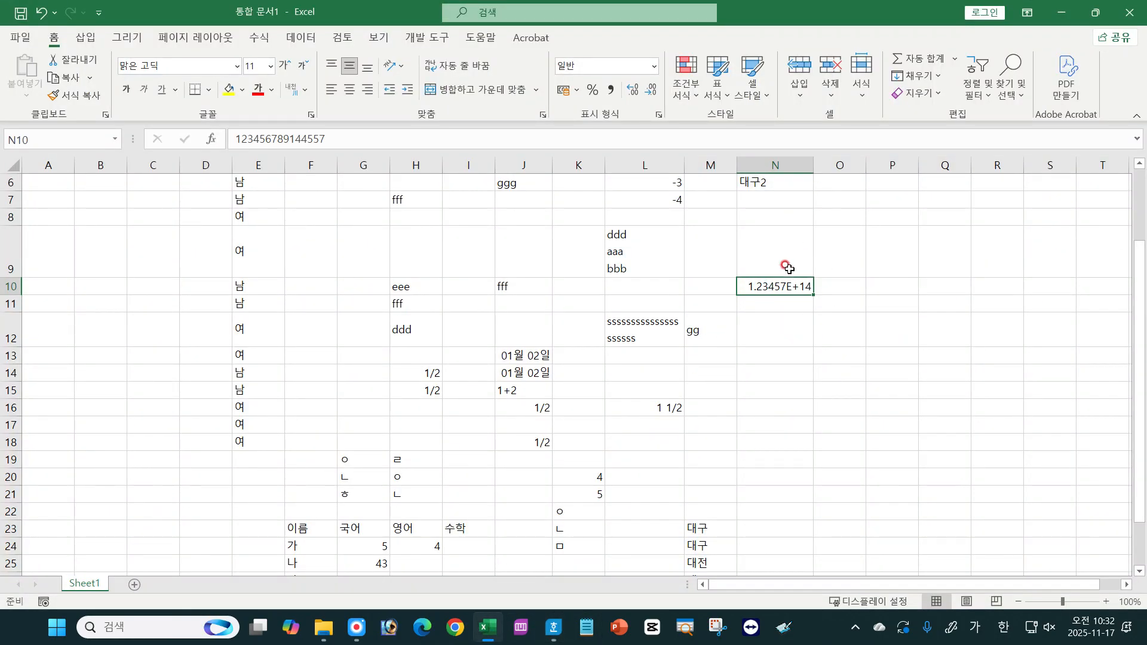
left_click_drag(814, 166, 769, 168)
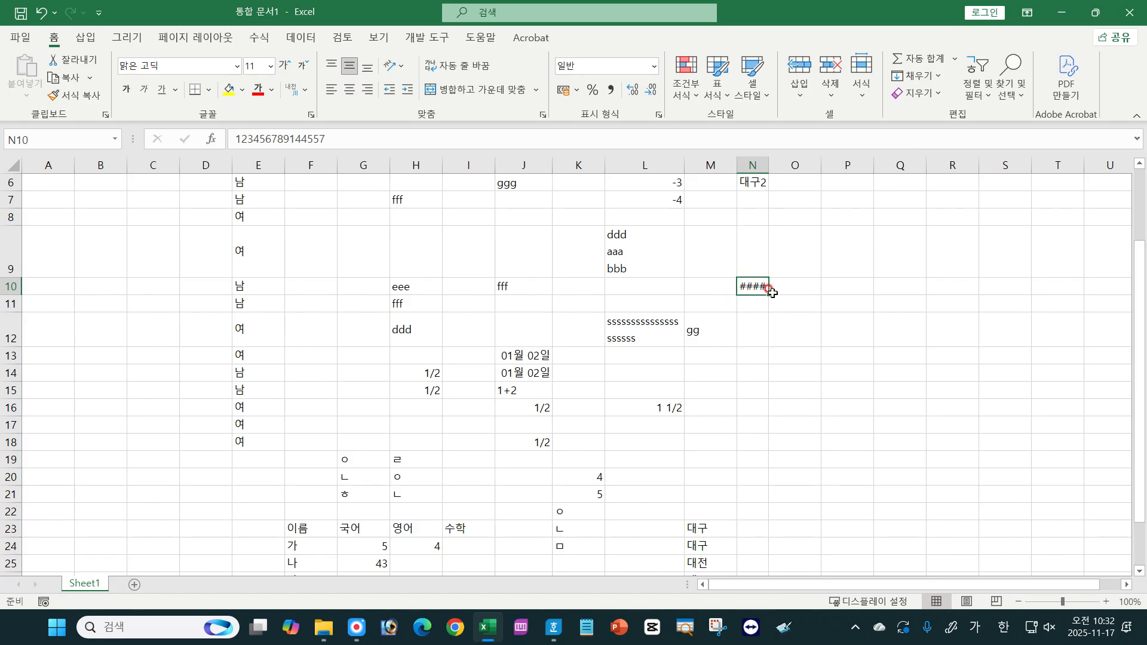
Step: Narrow column J until it is too small for the dates in J13:J14 and the text in J6
left_click(515, 355)
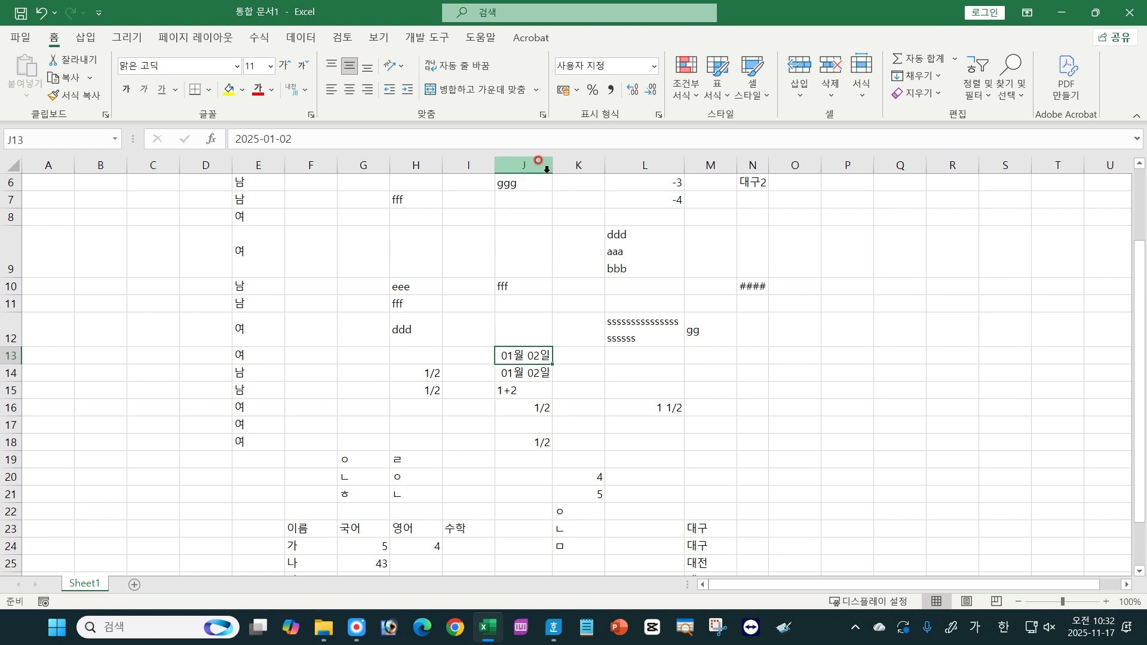
left_click_drag(550, 170, 543, 166)
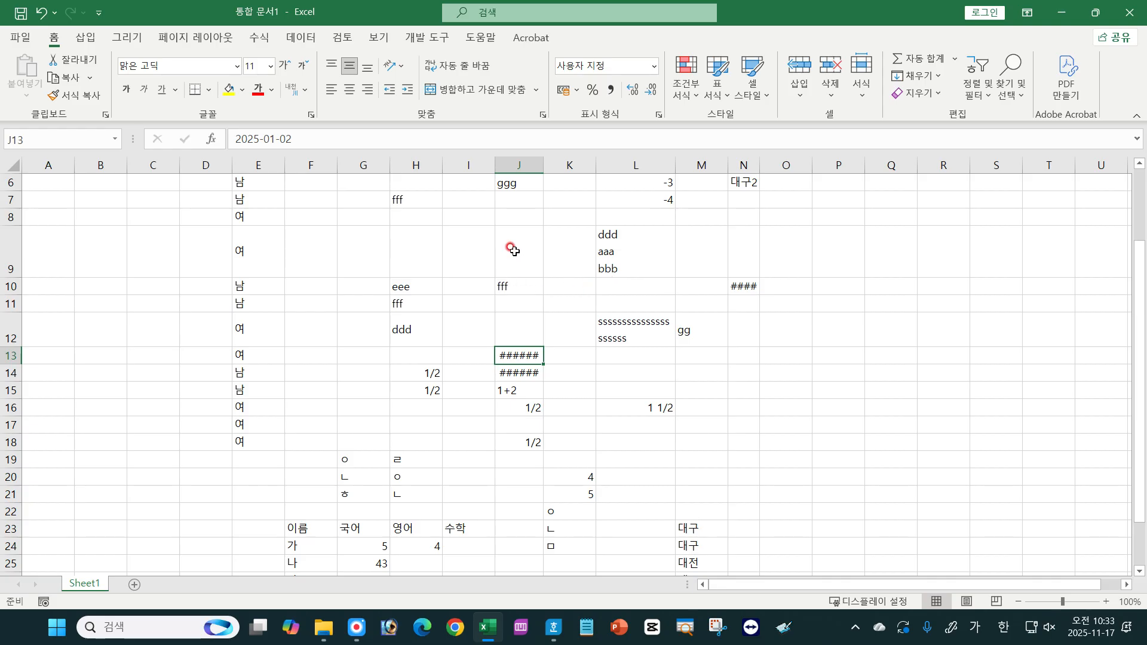
left_click(526, 183)
left_click_drag(541, 171, 511, 171)
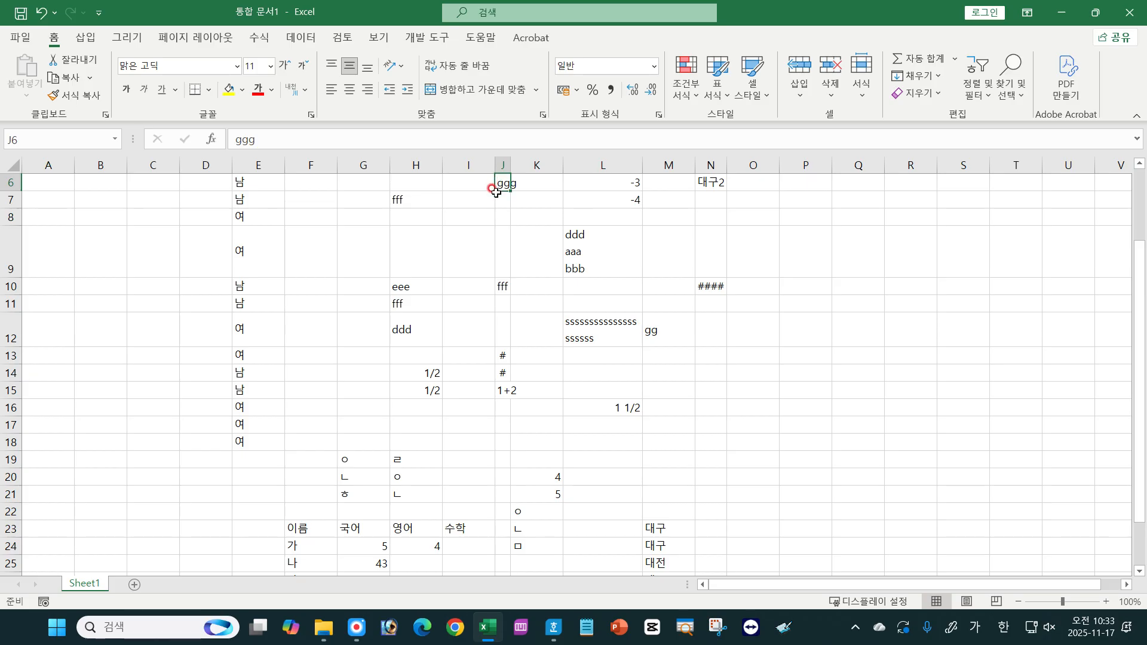
Step: Widen column J enough to fit the text in J6 but not the dates in J13:J14
left_click(526, 184)
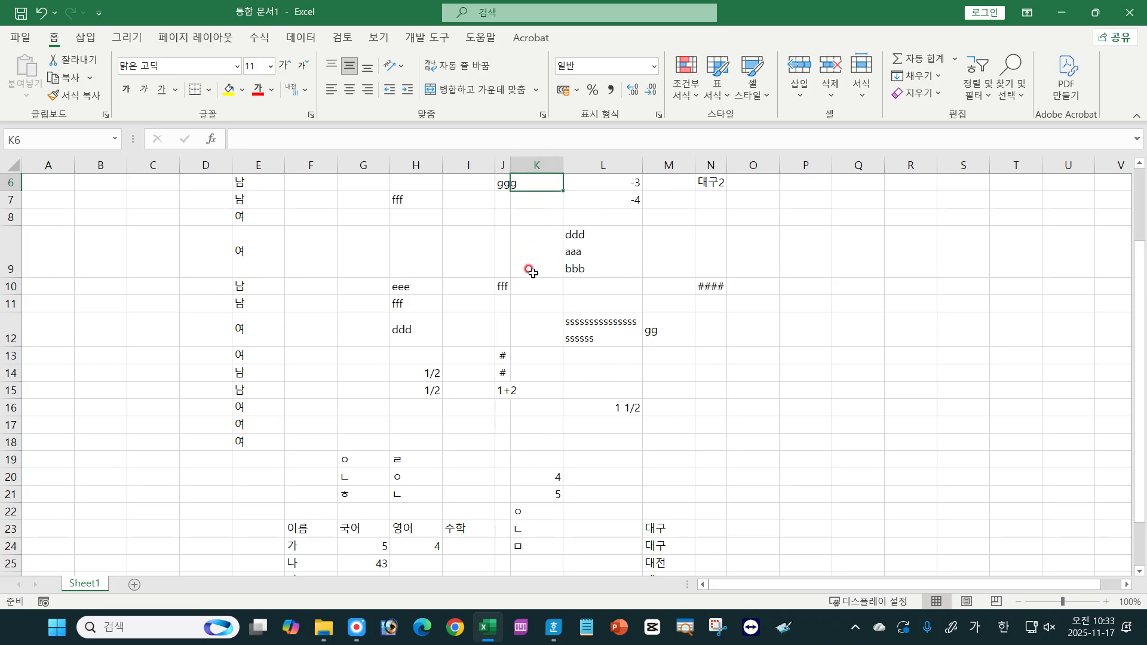
left_click_drag(518, 169, 522, 168)
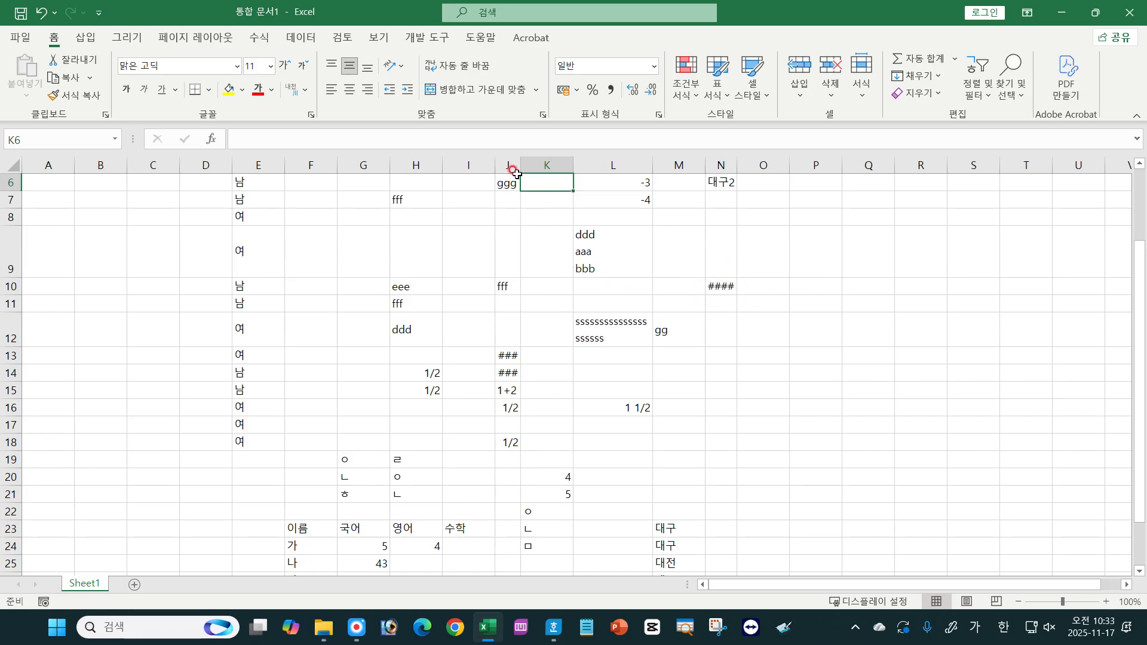
left_click_drag(519, 166, 535, 166)
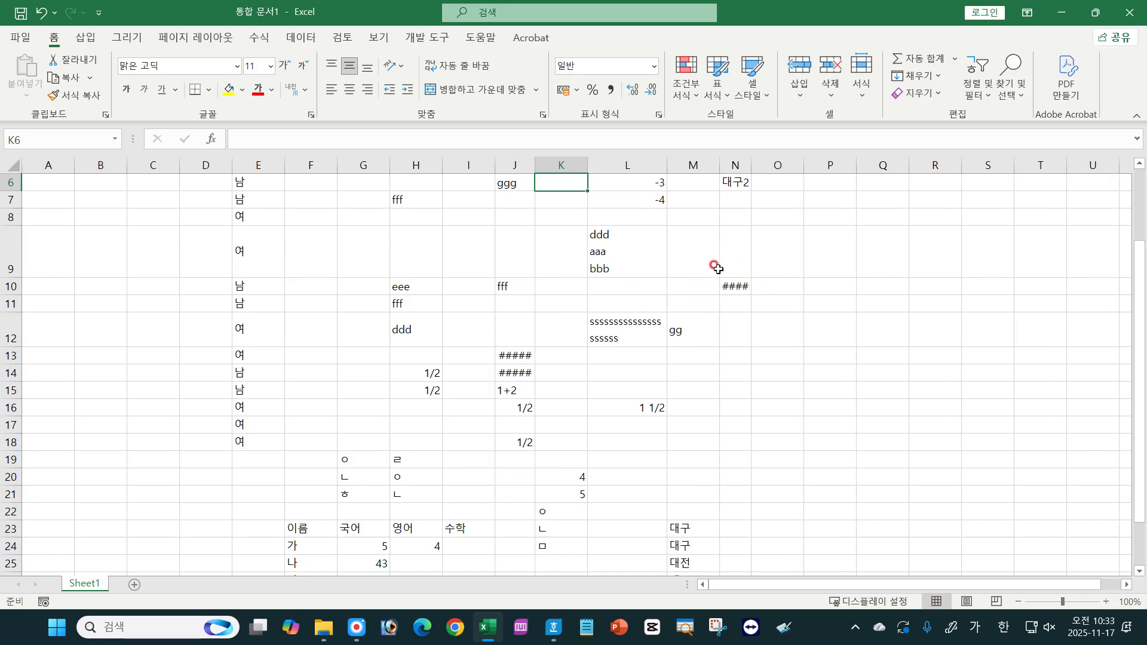
Step: Annotate the sheet with a handwritten 10000 and a circle around cell N10, and clear the ink
key("ctrl+alt+d")
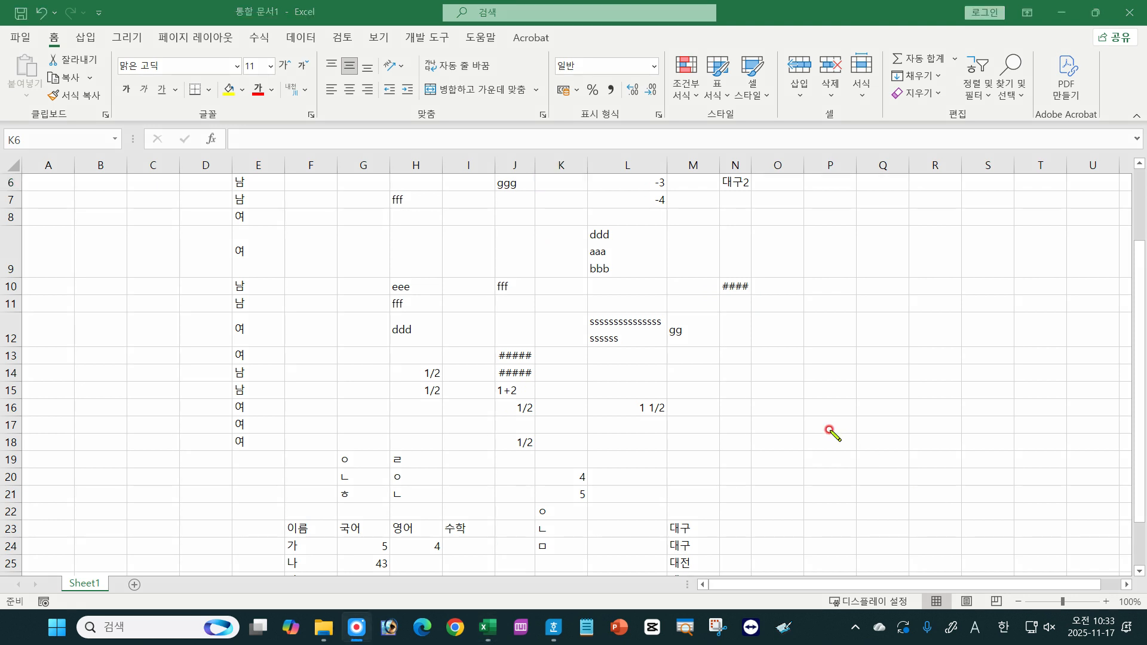
left_click_drag(827, 251, 828, 264)
mouse_move(836, 258)
left_mouse_down()
mouse_move(892, 256)
mouse_move(876, 294)
mouse_move(874, 269)
left_mouse_up()
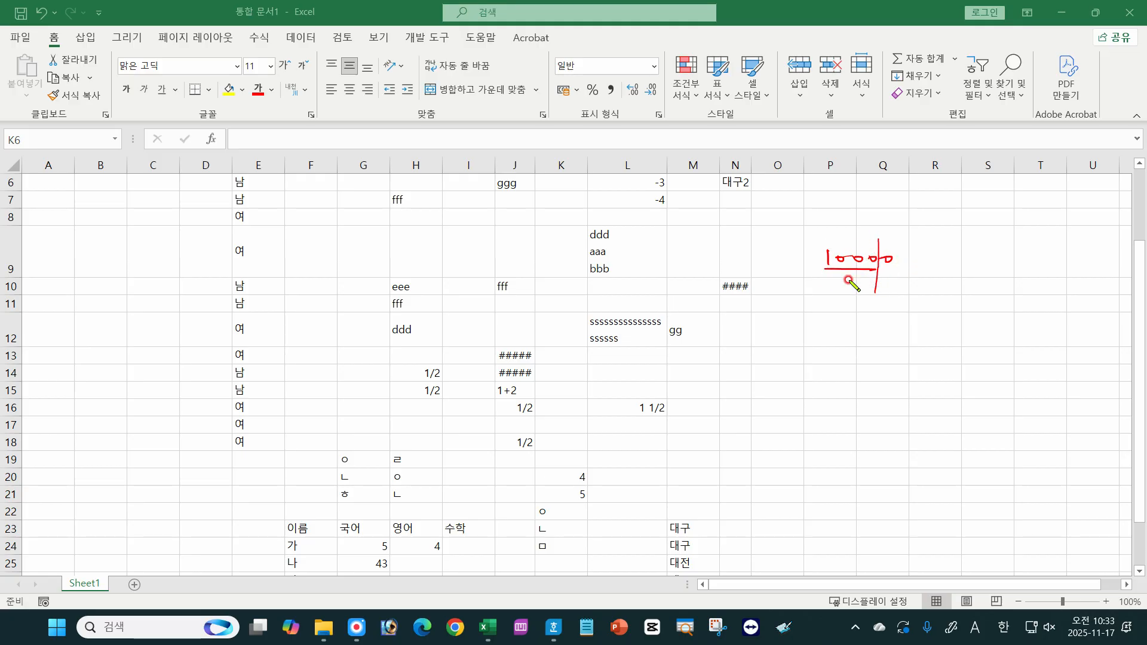
mouse_move(728, 275)
left_mouse_down()
mouse_move(758, 288)
mouse_move(751, 304)
left_mouse_up()
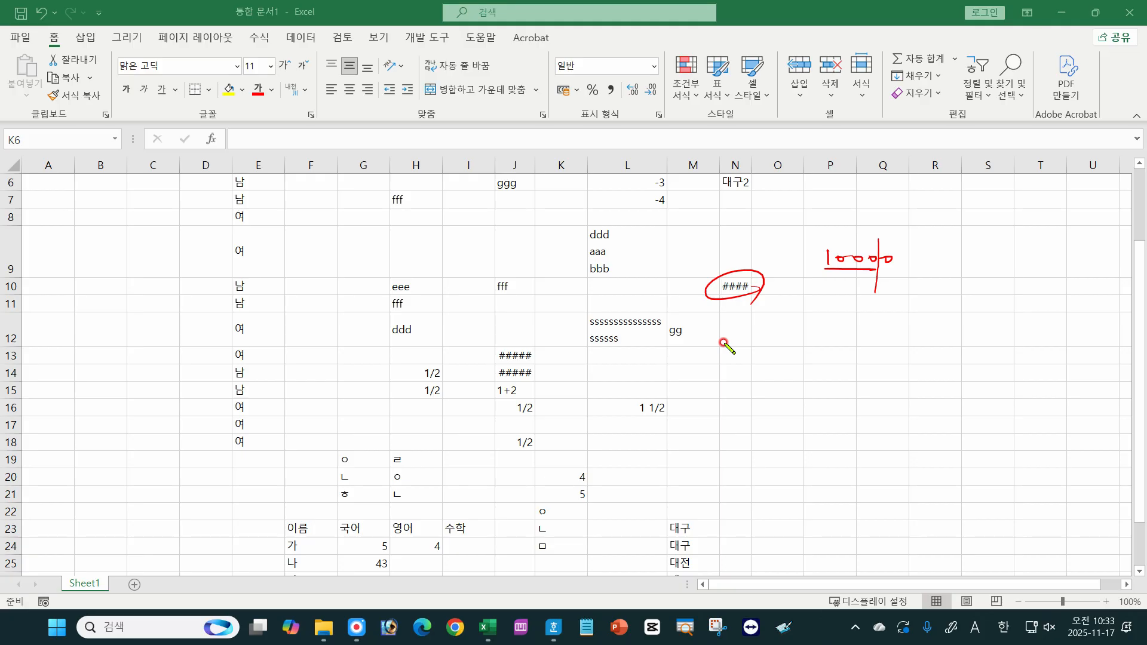
key("Escape")
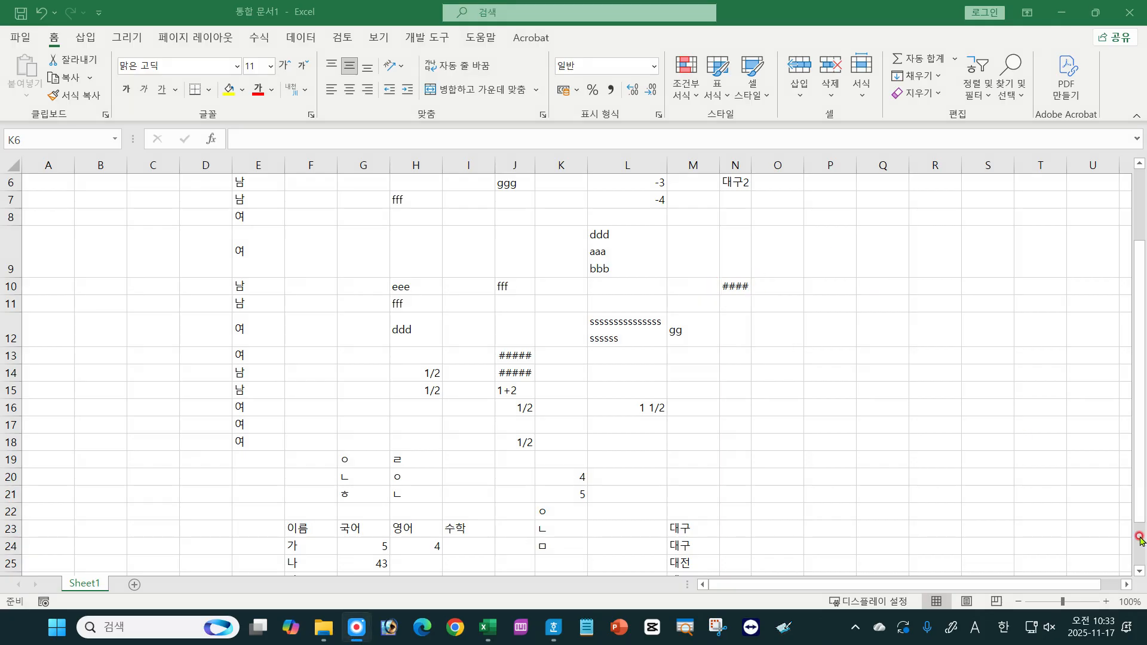
Step: Switch to the Hangul notes and examine the line on #### display and widening the column to restore values
left_click(562, 630)
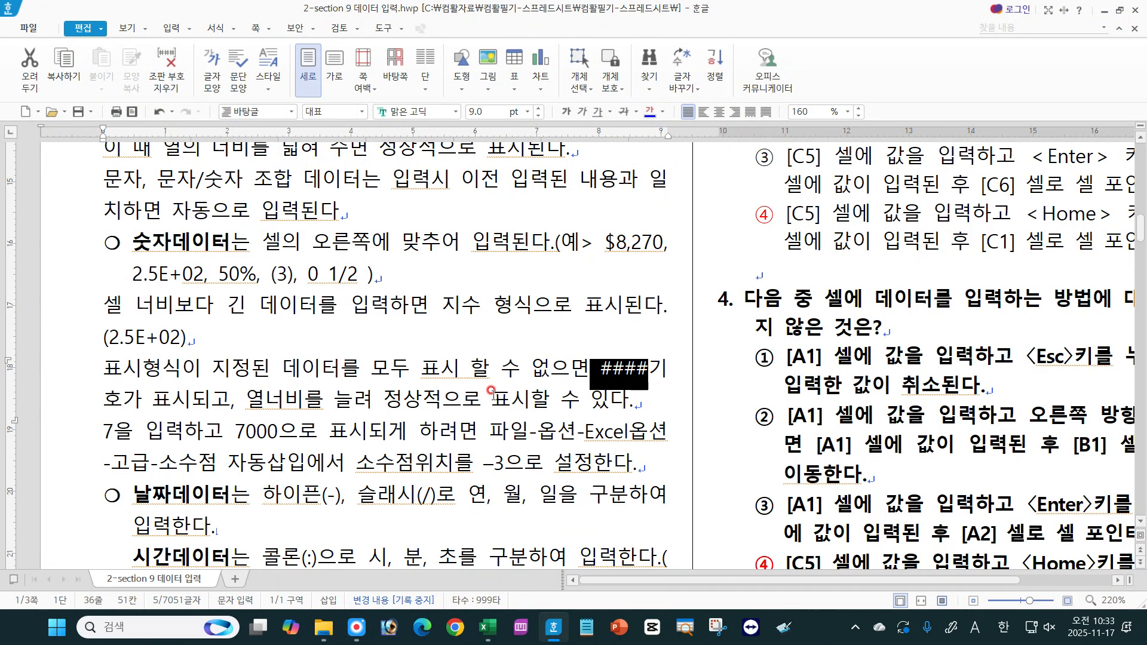
left_click(625, 372)
left_click_drag(598, 369, 655, 367)
left_click(539, 387)
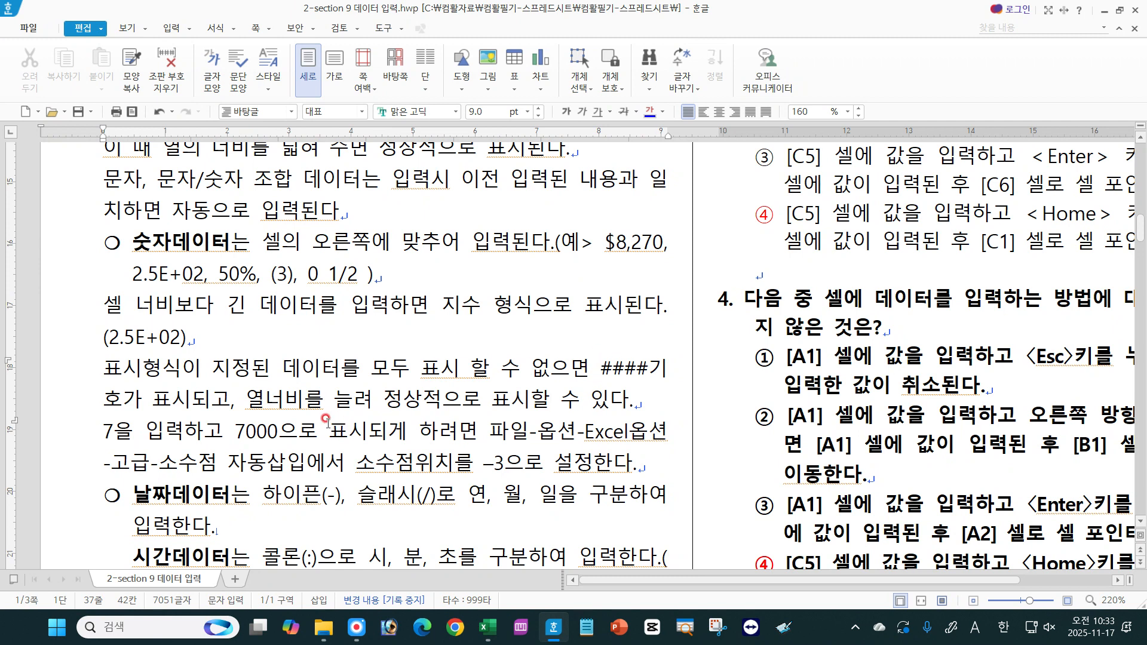
left_click_drag(246, 402, 607, 407)
left_click(628, 405)
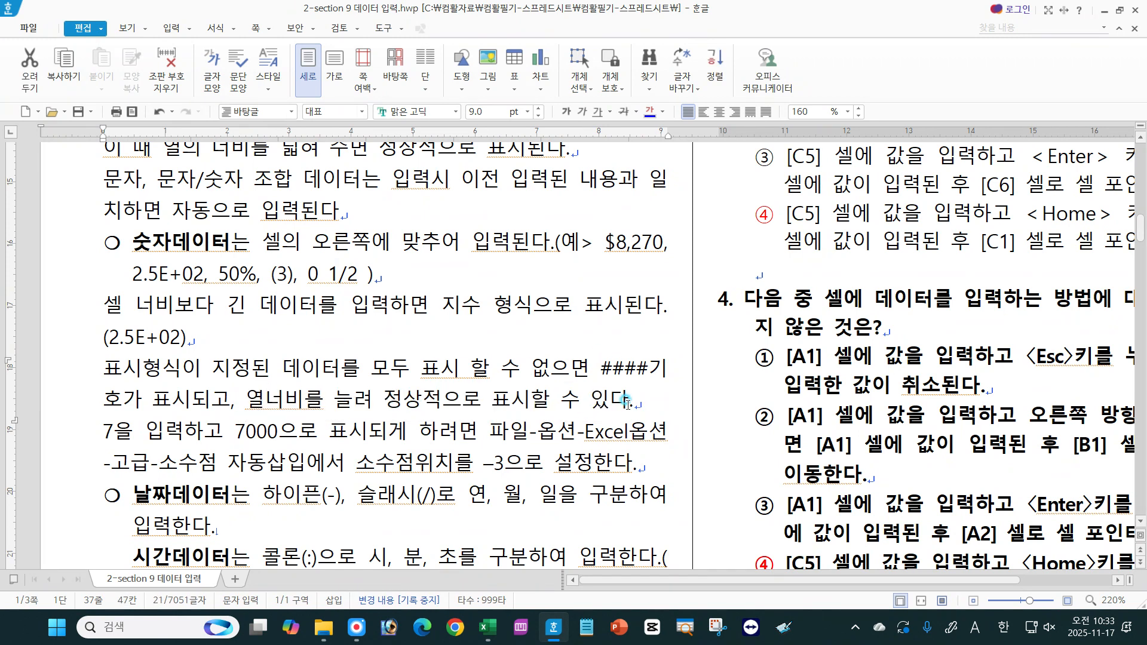
Step: Examine the note on making an entered 7 display as 7000 through Excel's automatic decimal point option
left_click(310, 459)
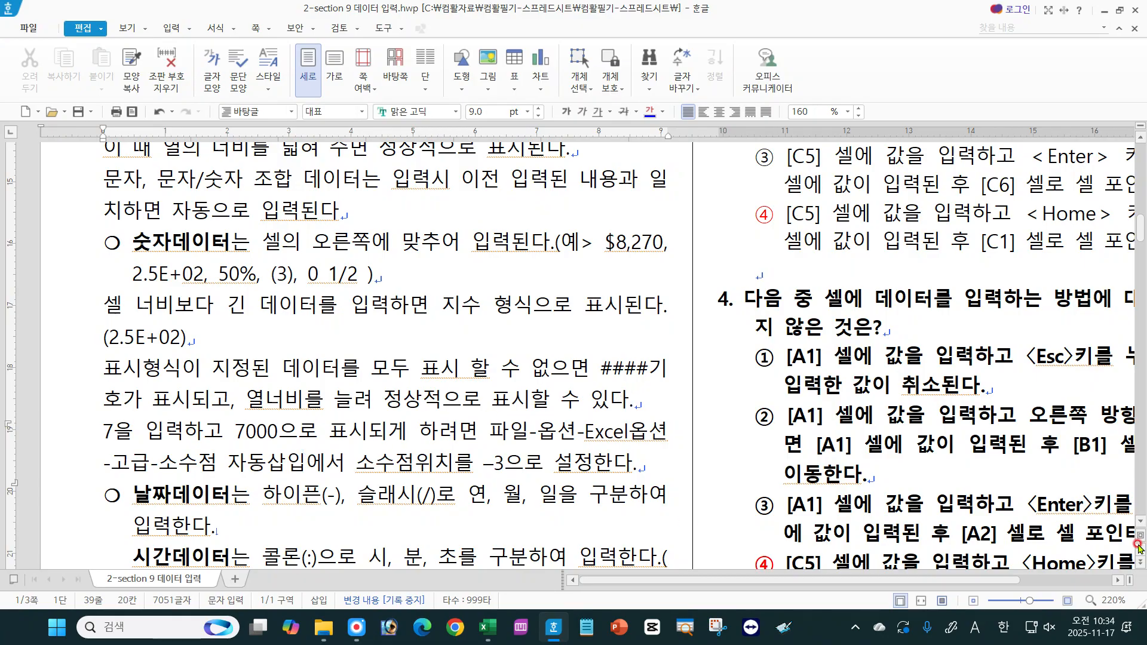
scroll(1139, 529, "down", 4)
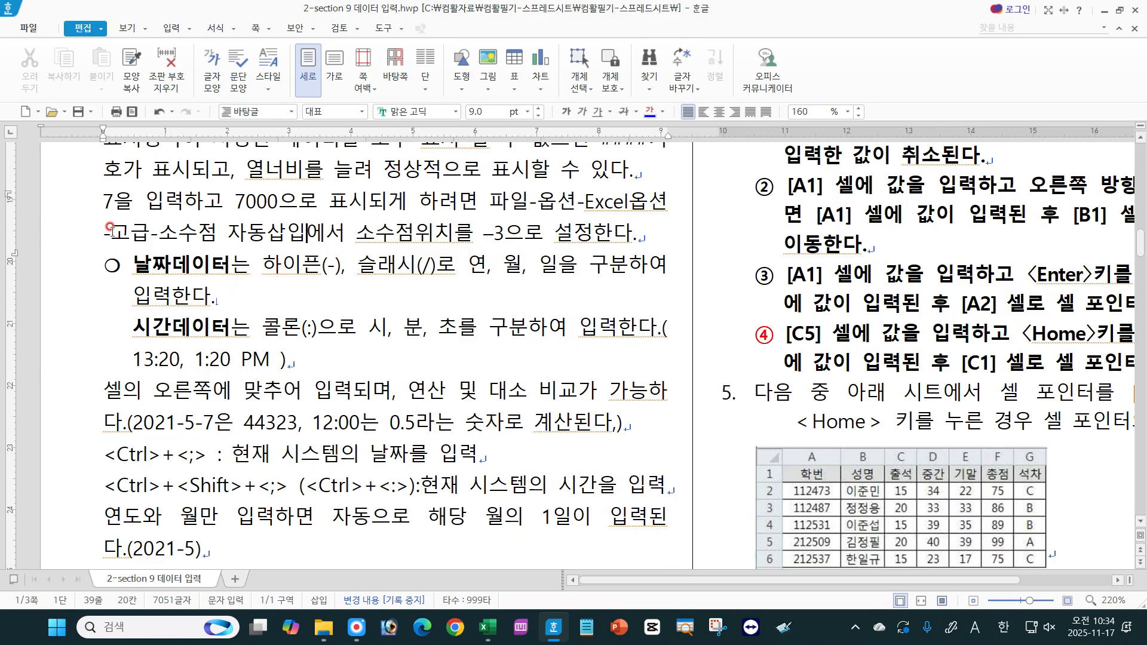
left_click(100, 203)
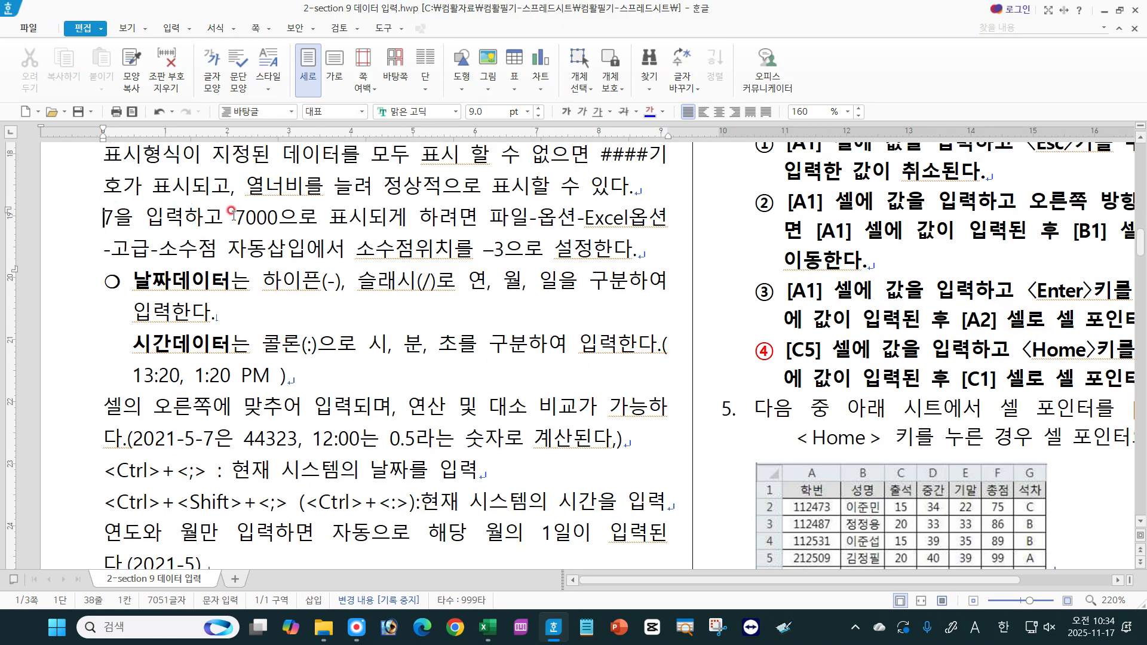
left_click_drag(232, 214, 280, 213)
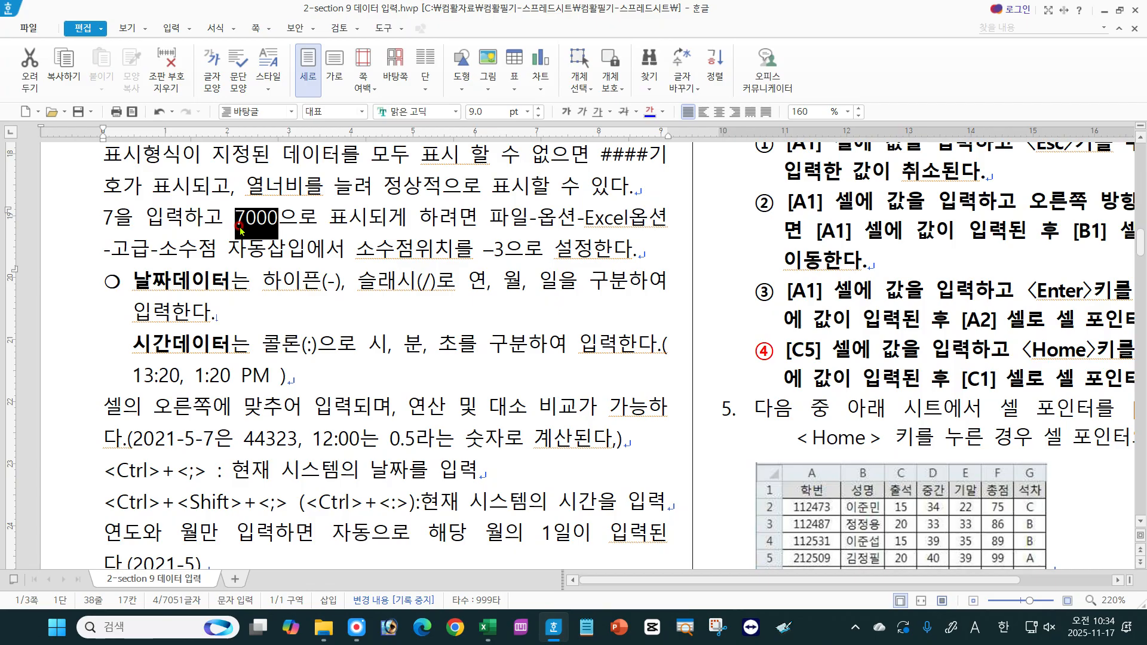
left_click(266, 221)
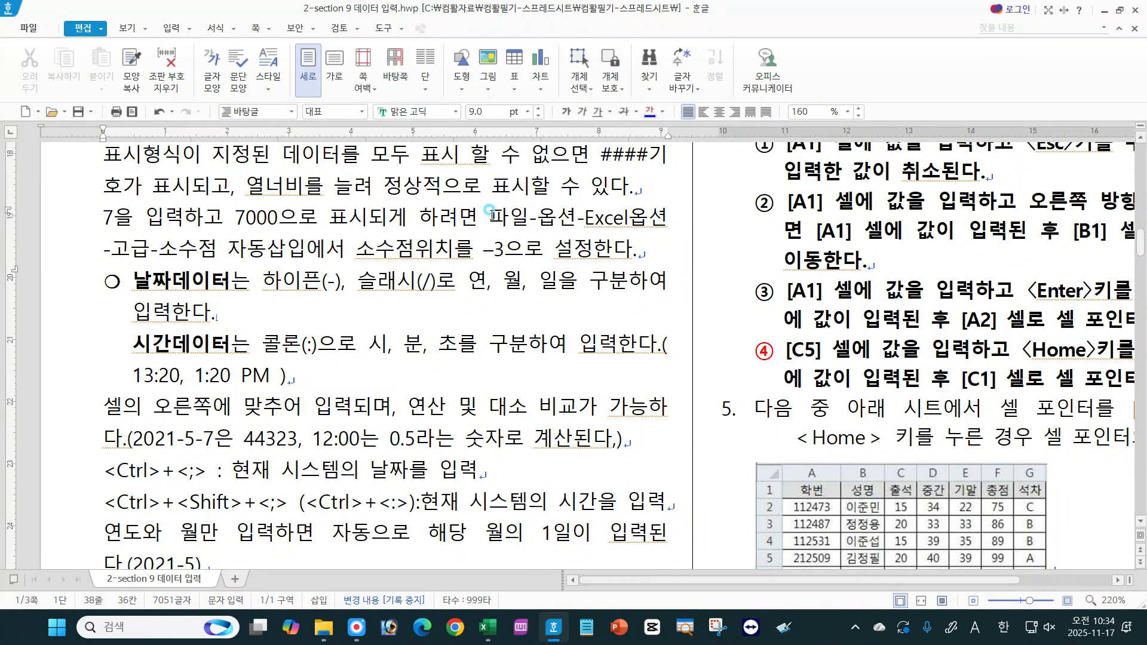
Step: Switch from the notes on the –3 decimal position to Excel, and enter 7 in cell E6 of a new worksheet
left_click_drag(490, 215, 672, 220)
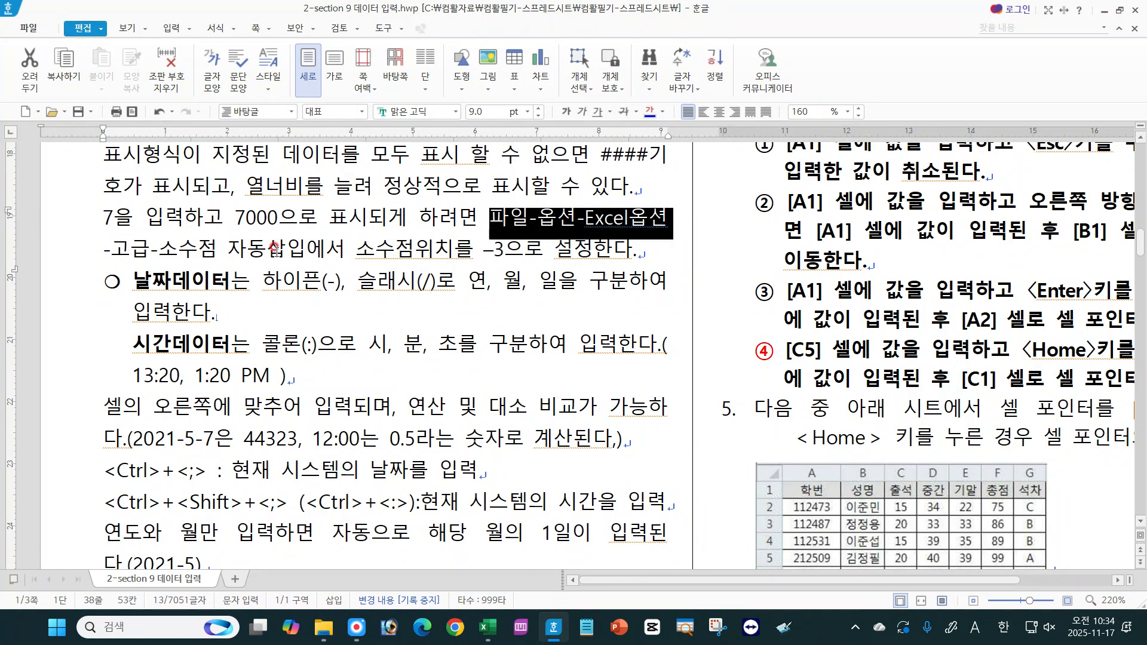
left_click_drag(474, 247, 507, 245)
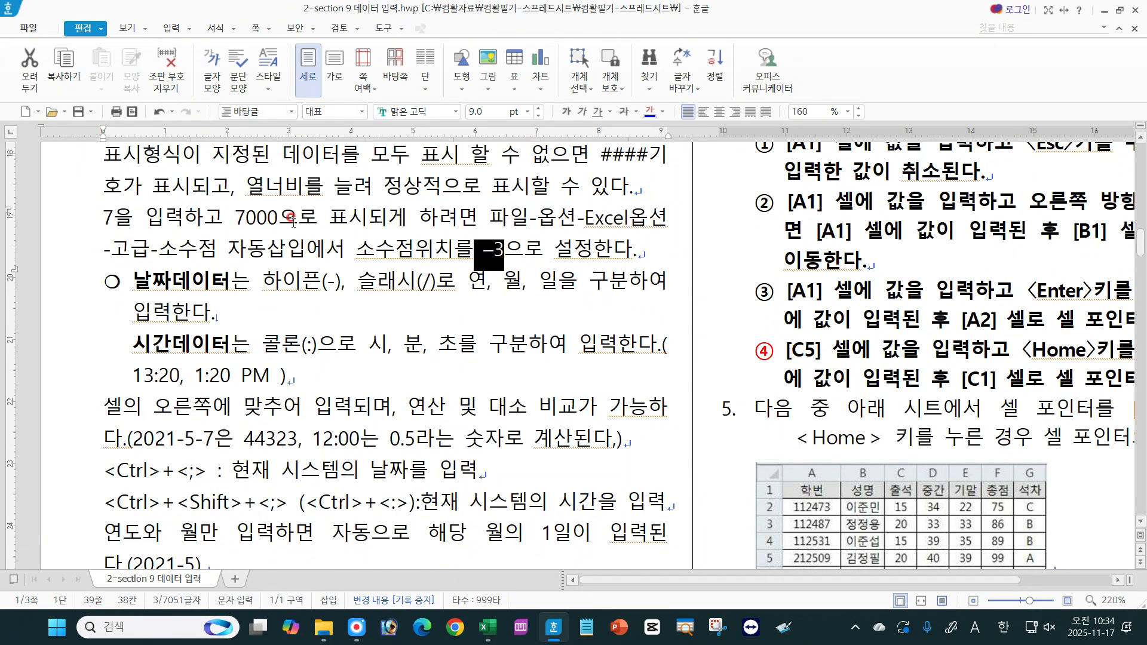
left_click(488, 628)
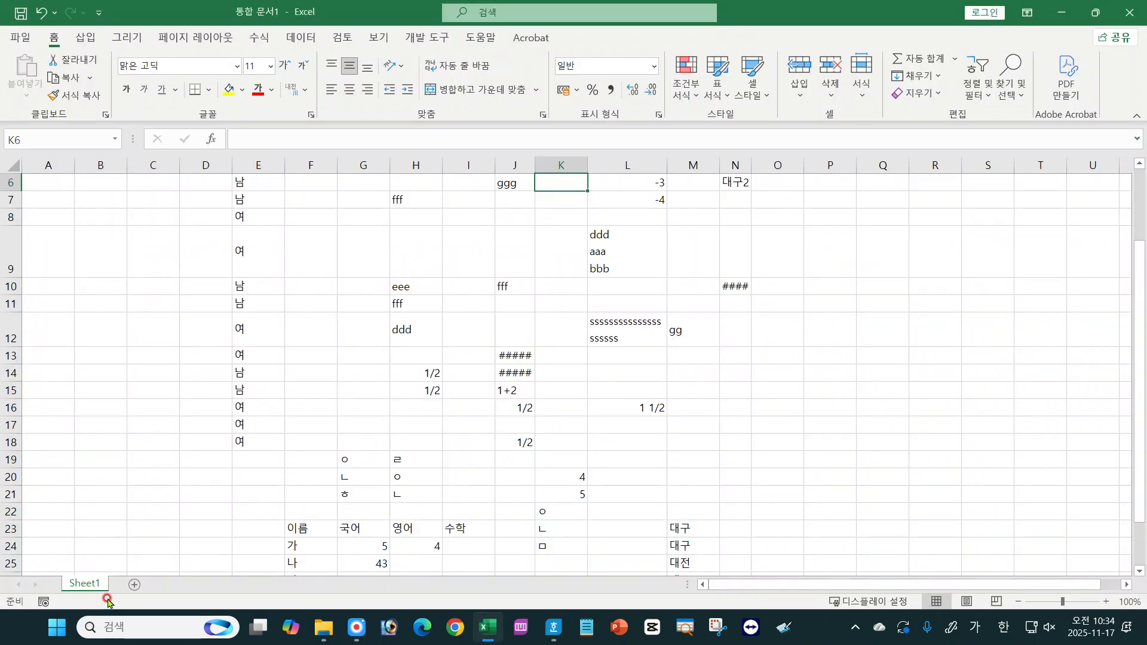
left_click(135, 585)
left_click(272, 266)
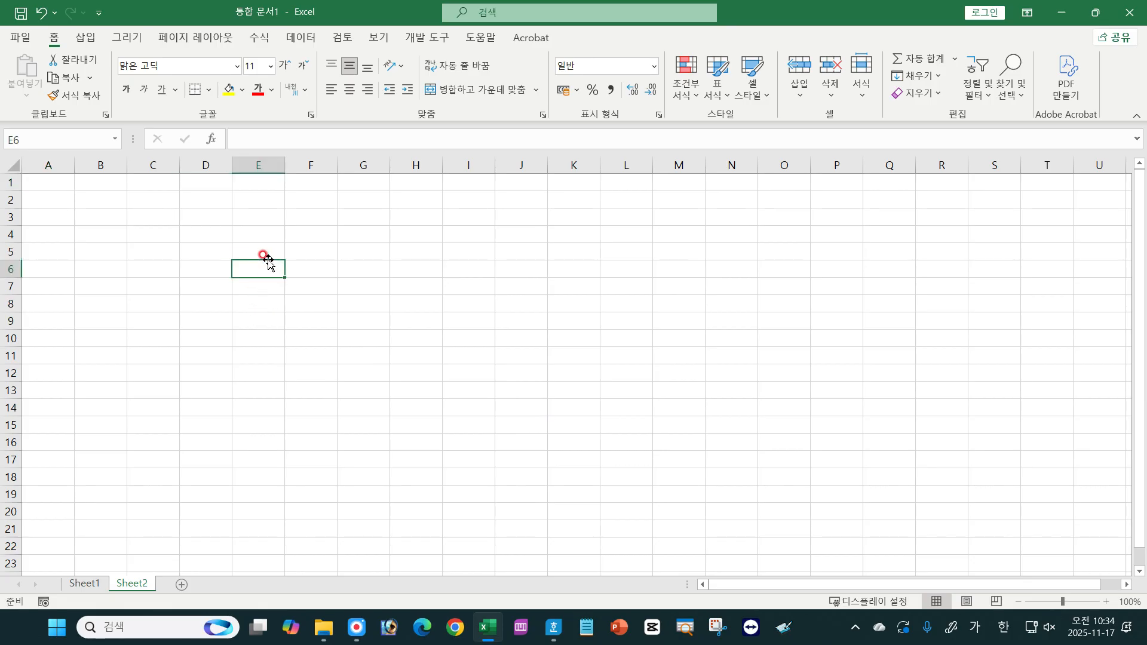
type("7")
key("Return")
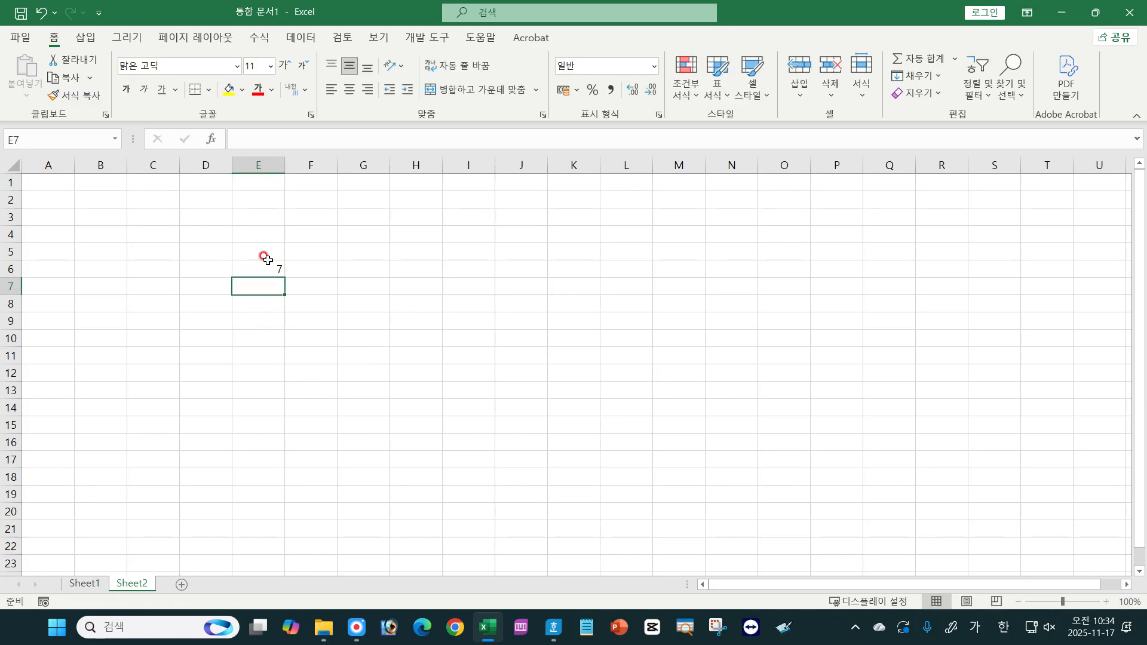
Step: Turn on automatic decimal point insertion in the advanced Excel options with the decimal position set to -3
left_click(22, 38)
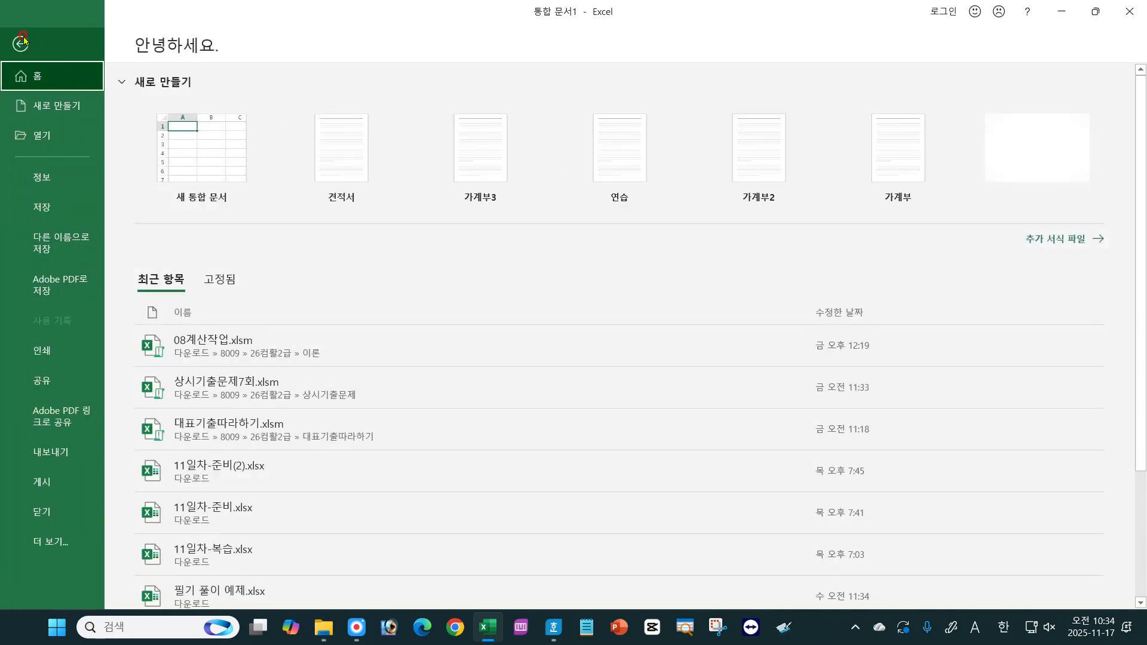
left_click(59, 542)
left_click(147, 540)
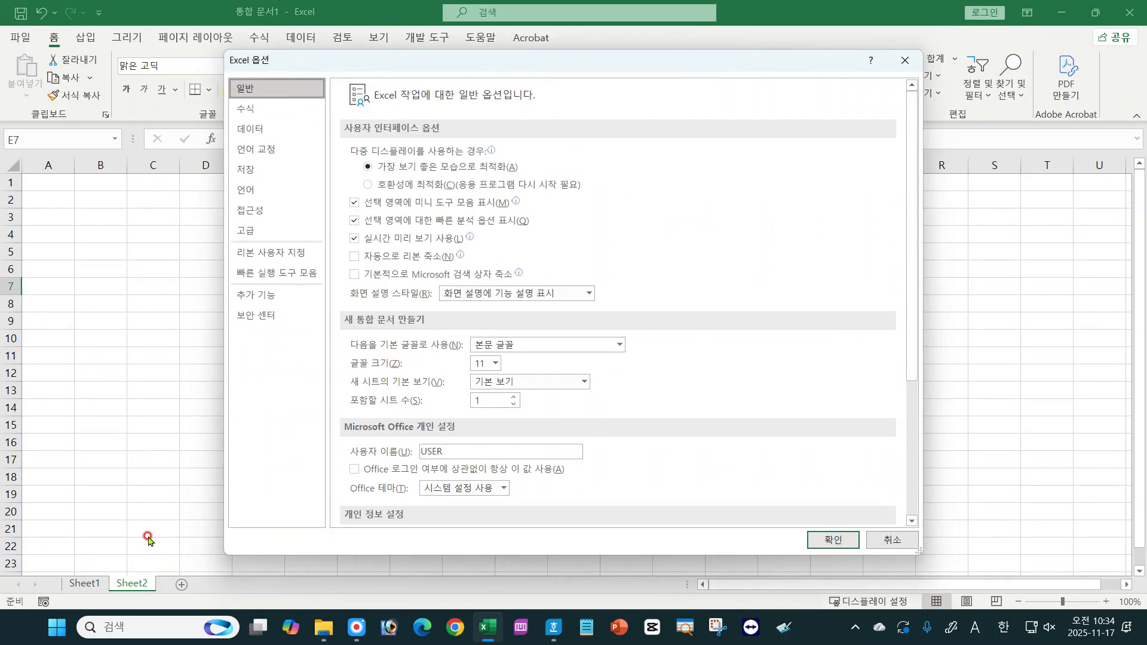
left_click(256, 236)
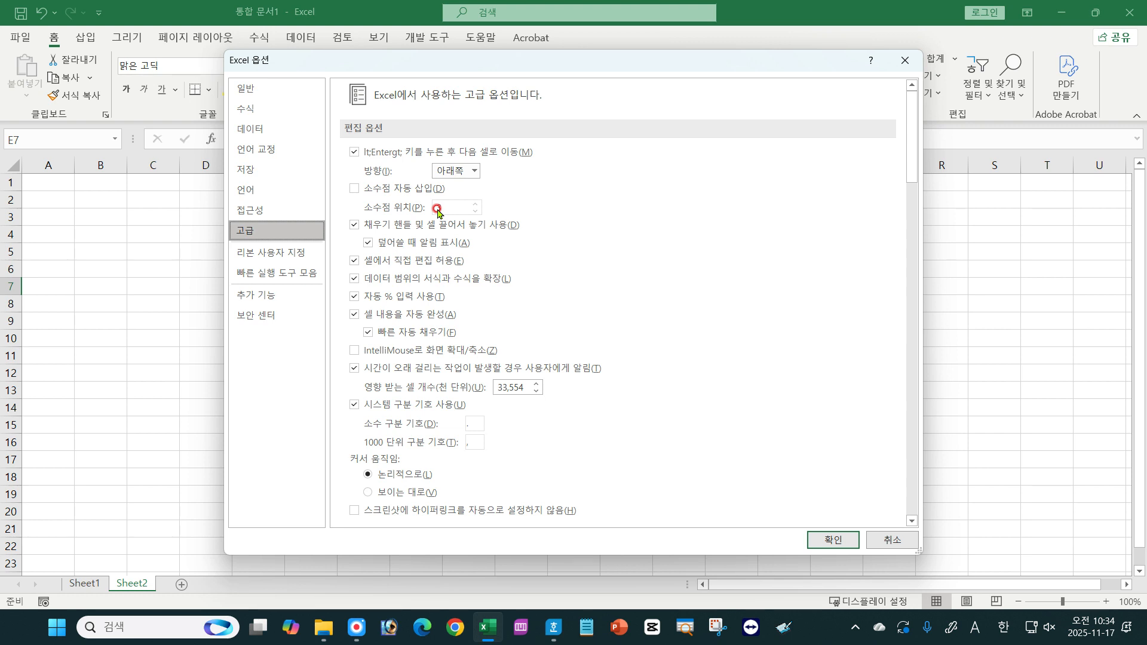
left_click(378, 193)
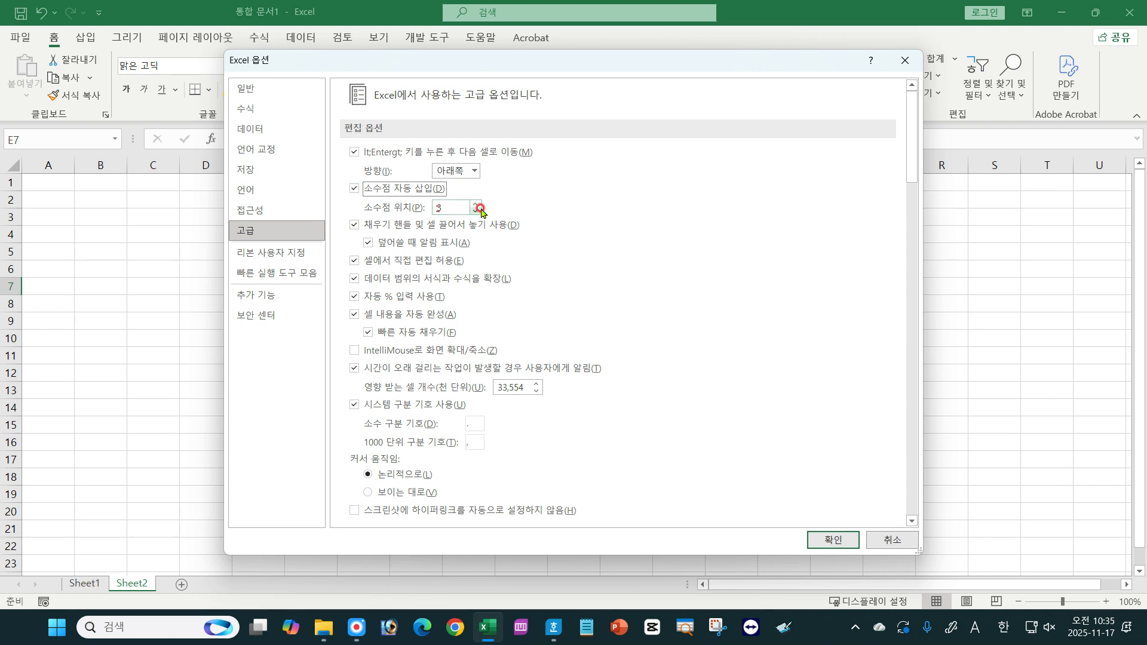
left_click(475, 211)
left_click(475, 212)
left_click(475, 212)
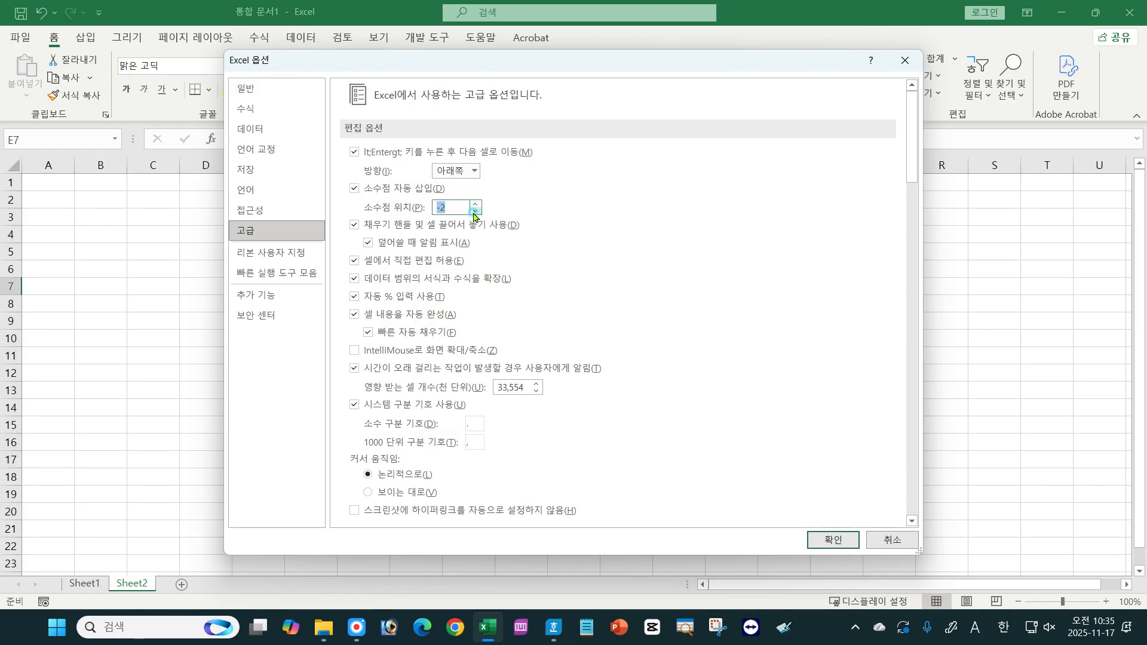
left_click(475, 212)
left_click(819, 542)
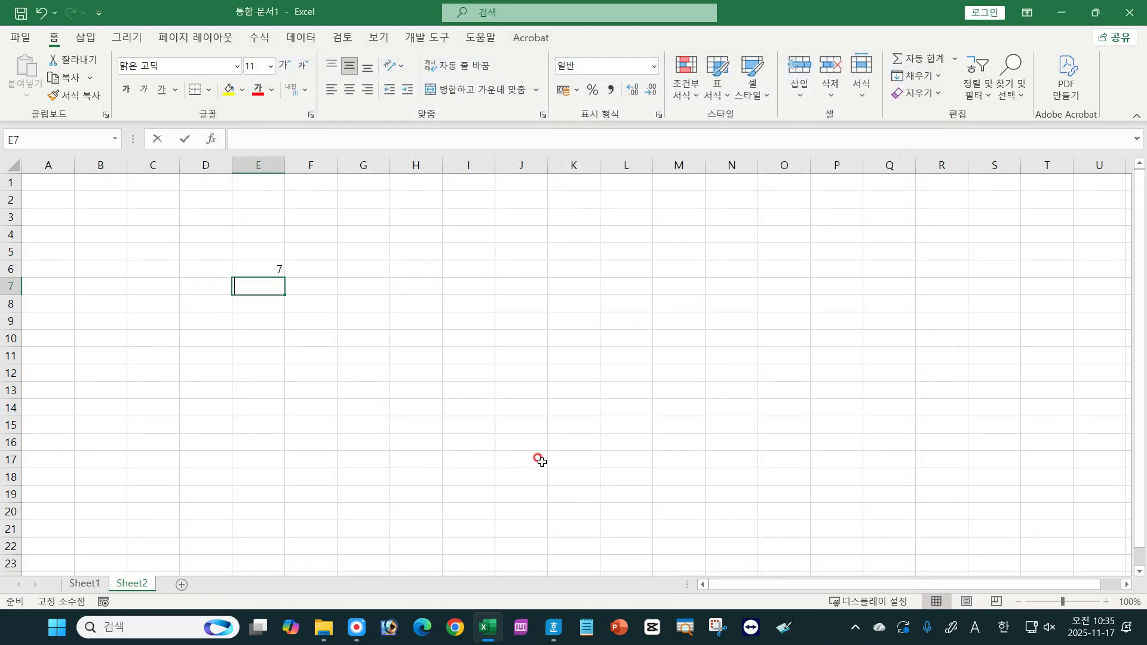
Step: Enter 7, 8, 9 and 6 down cells E7 to E10 using the automatic decimal setting
type("7")
key("Return")
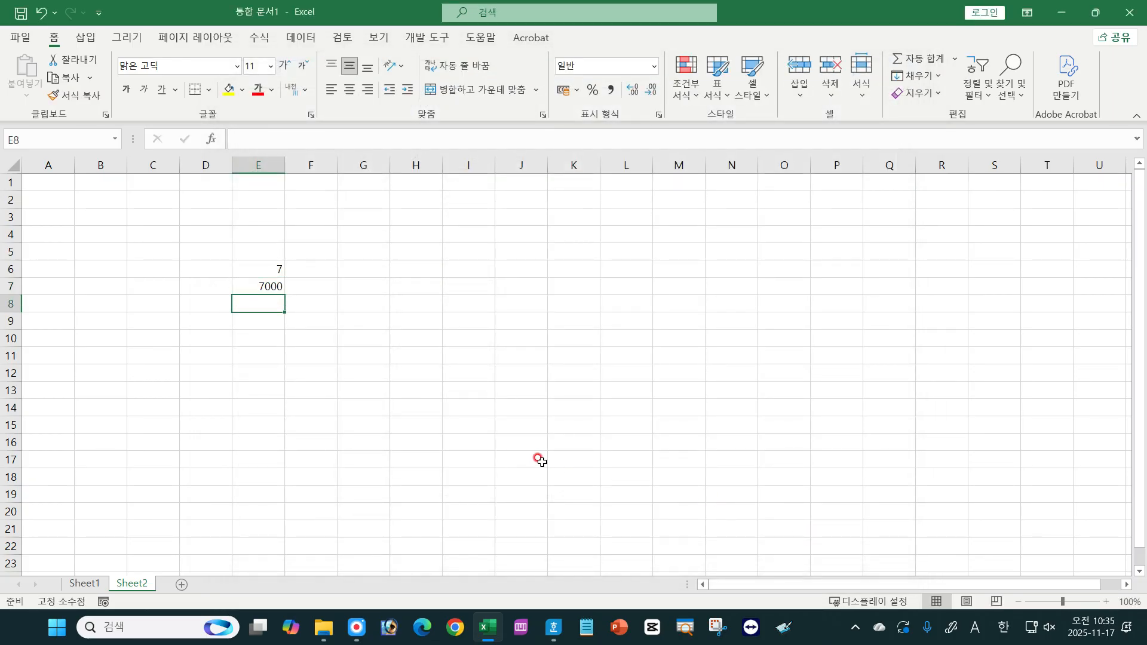
type("8")
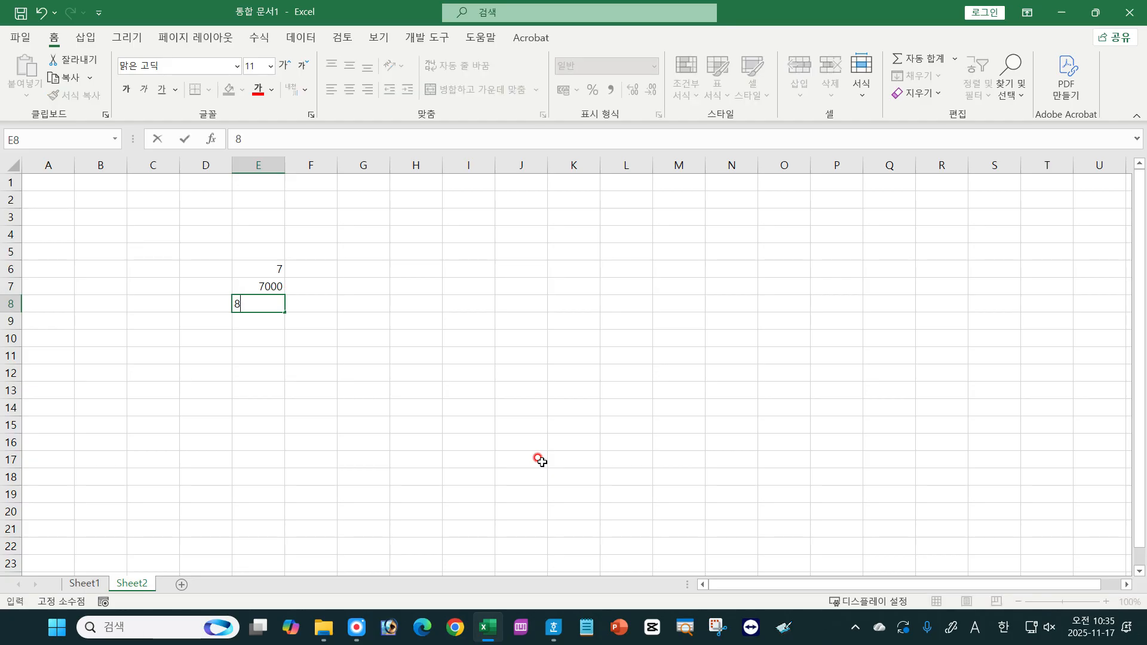
key("Return")
type("9")
key("Return")
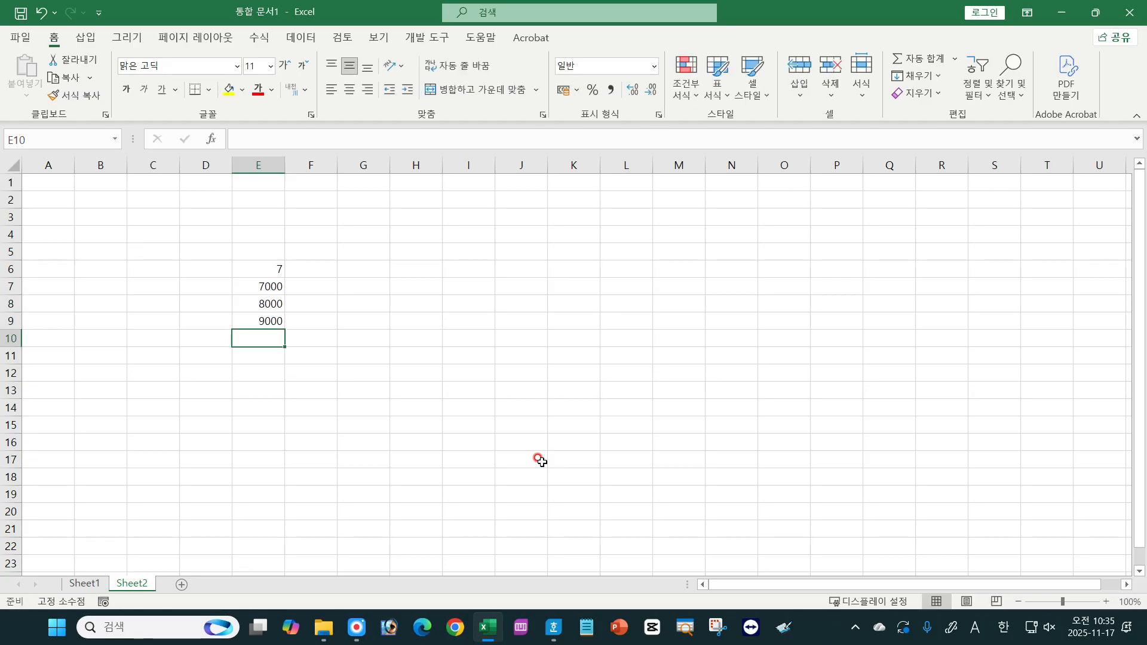
type("6")
key("Return")
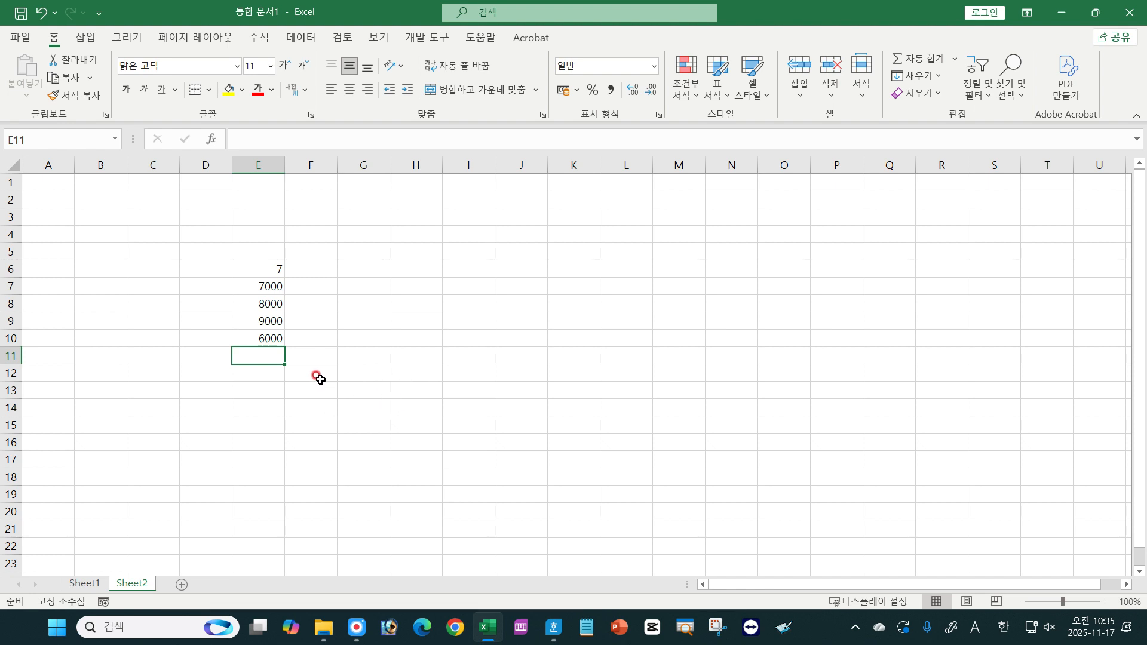
Step: Set the decimal position for automatic decimal insertion to 1 in the advanced Excel options
left_click(19, 38)
left_click(57, 541)
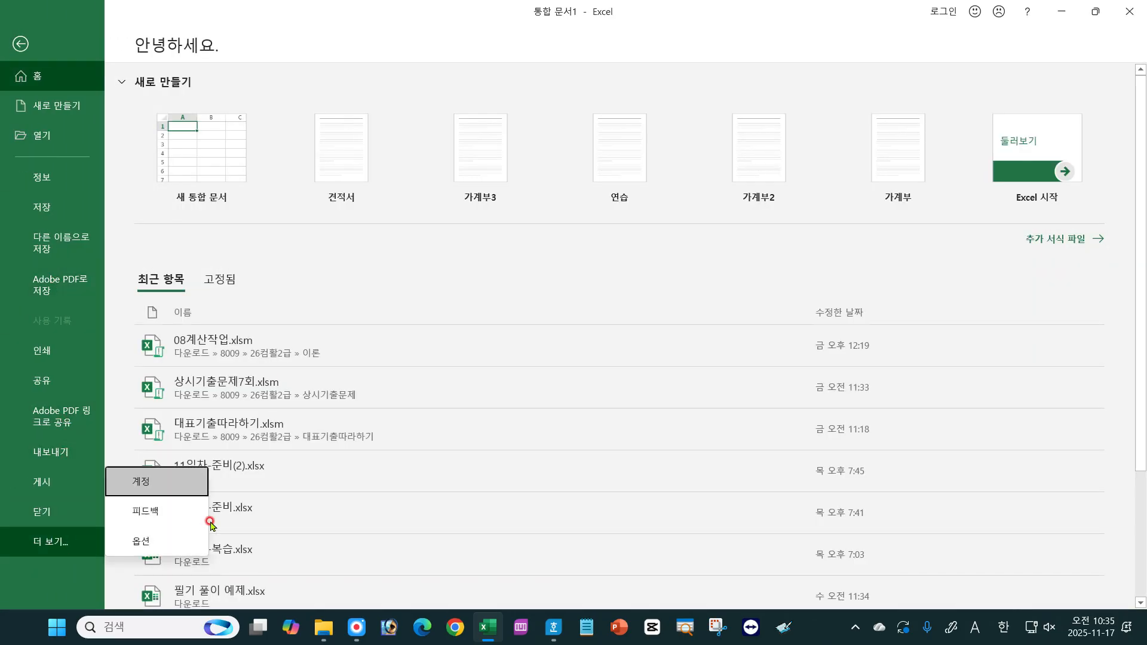
left_click(150, 541)
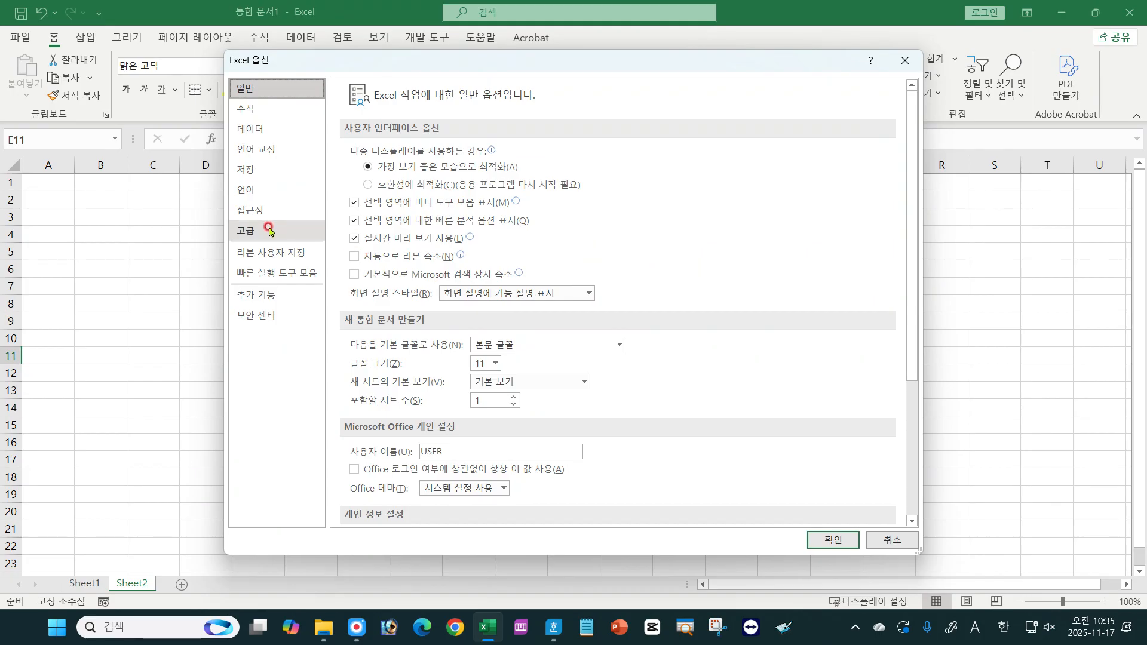
left_click(266, 231)
left_click(476, 204)
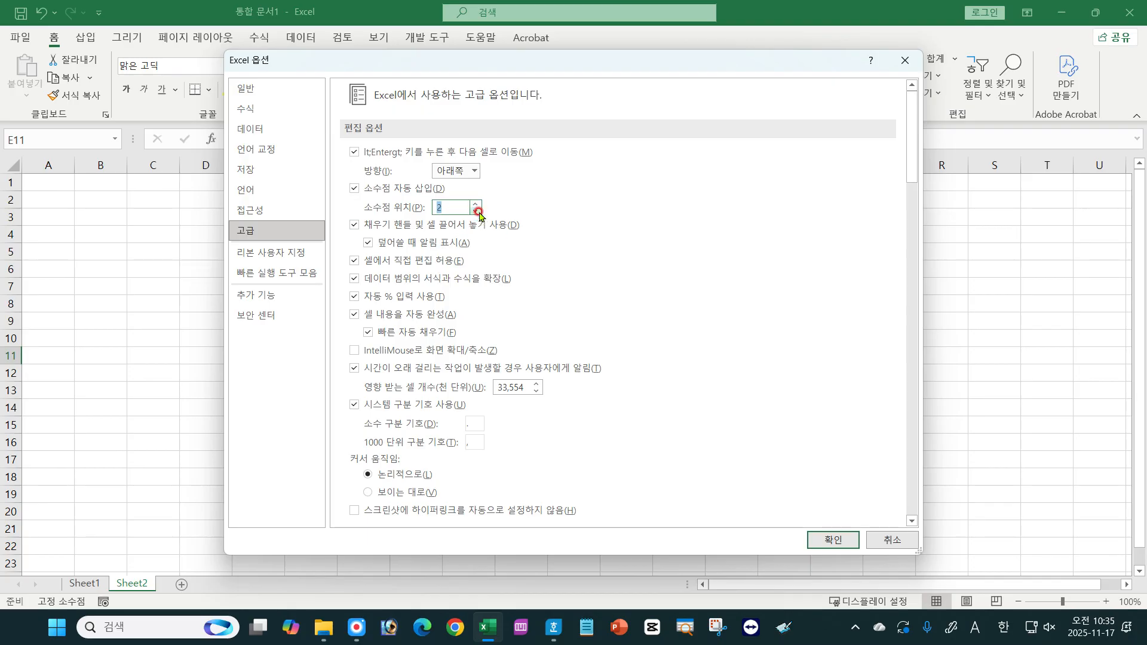
left_click(476, 211)
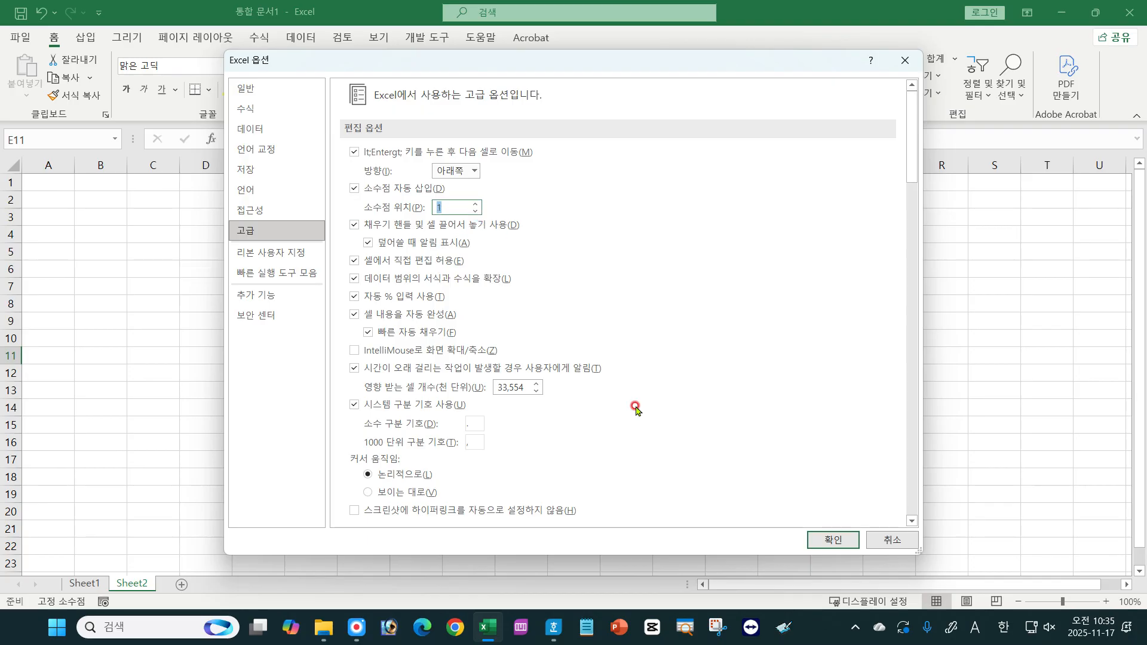
left_click(835, 541)
Step: Enter 7 in cell H6 to test the decimal position of 1
left_click(415, 270)
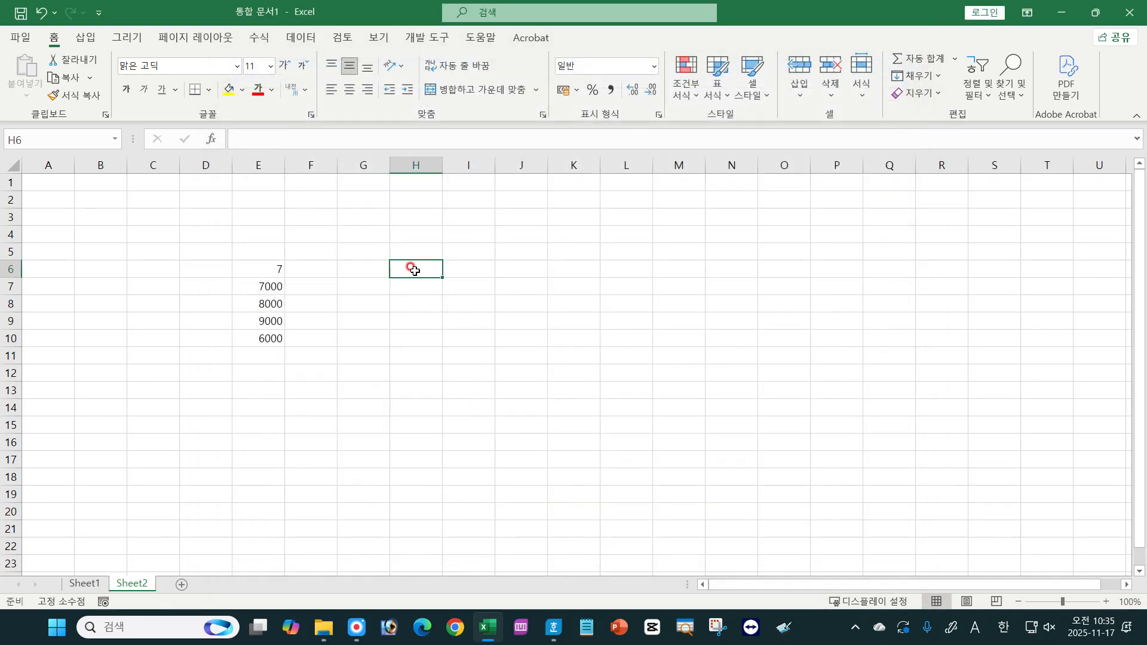
type("7")
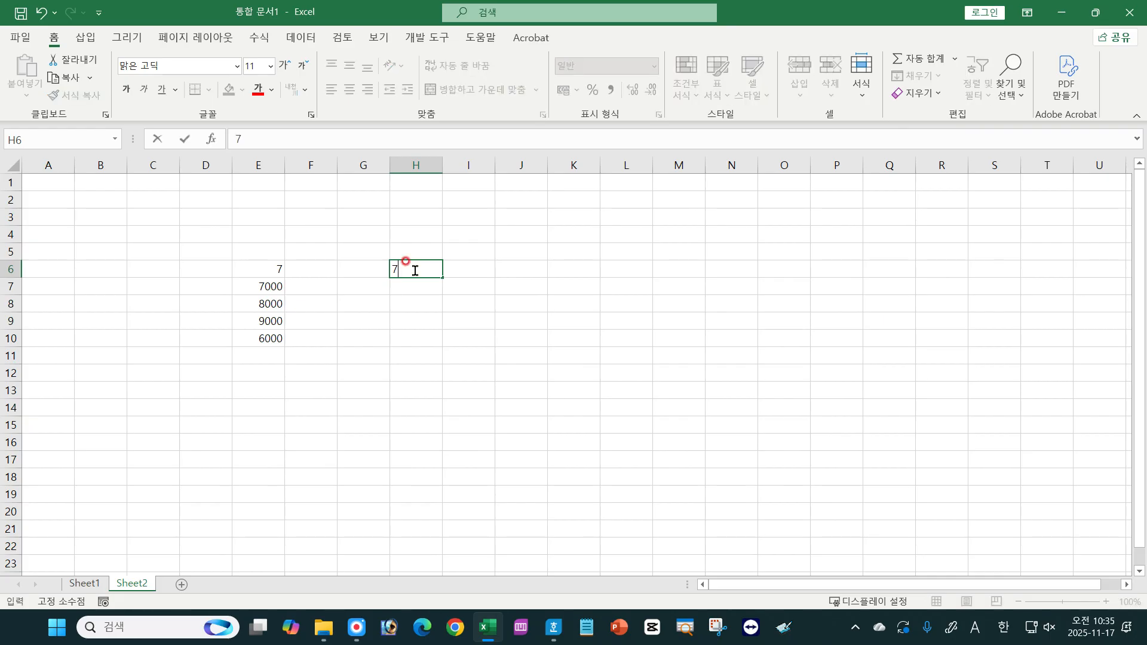
key("Return")
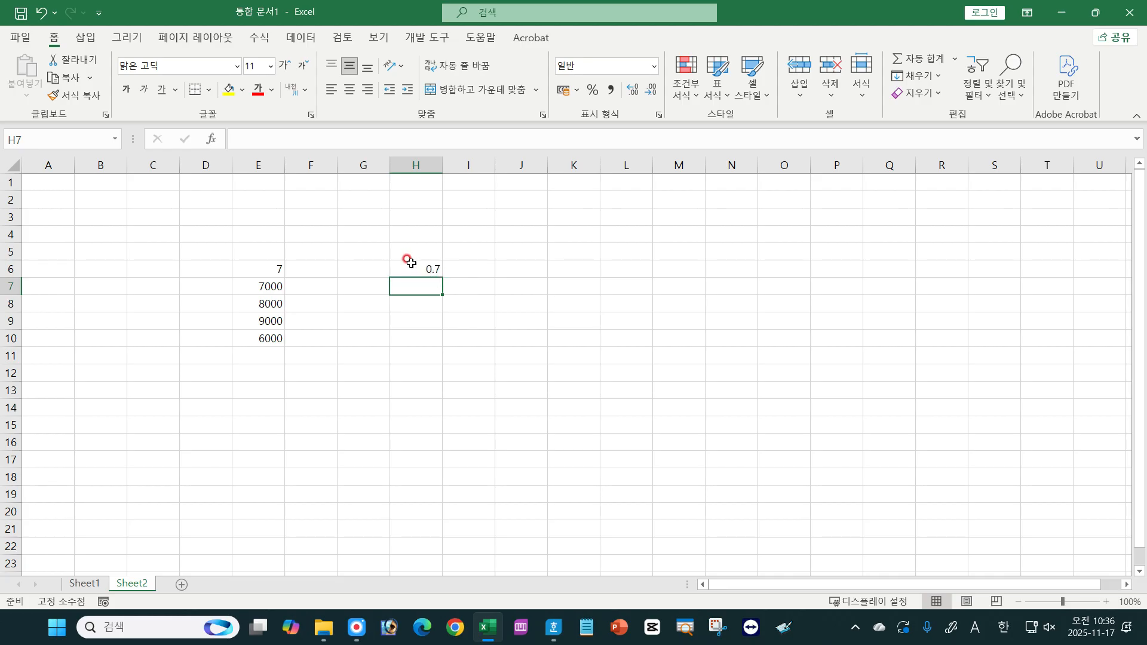
Step: Turn off automatic decimal point insertion in the advanced Excel options
left_click(425, 339)
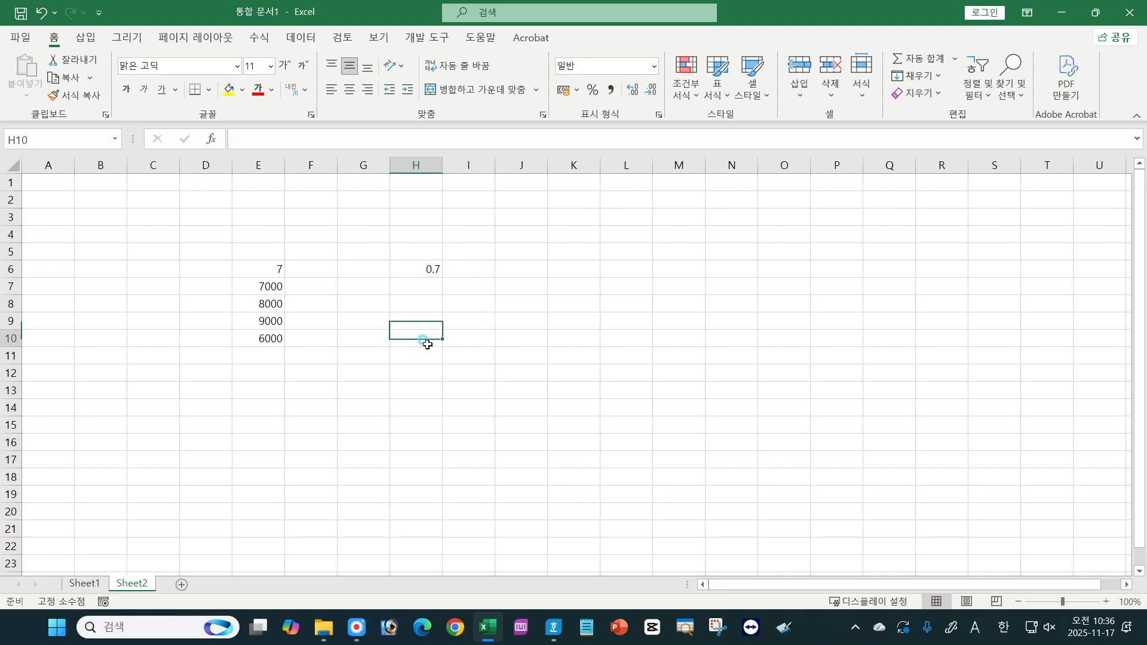
left_click(3, 37)
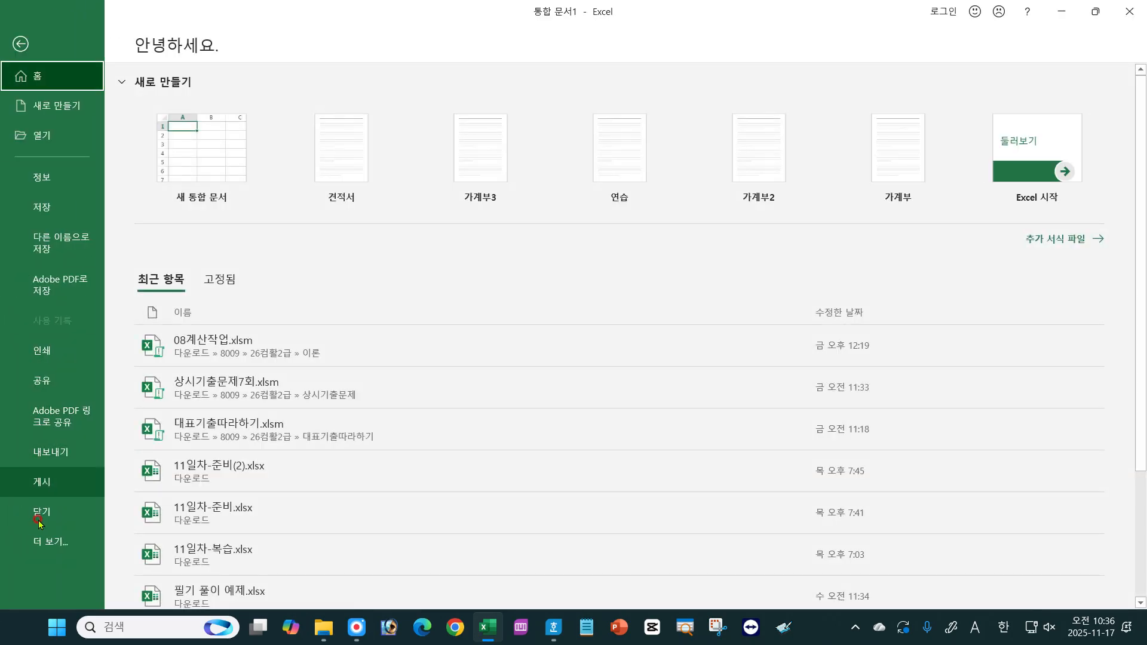
left_click(49, 541)
left_click(141, 542)
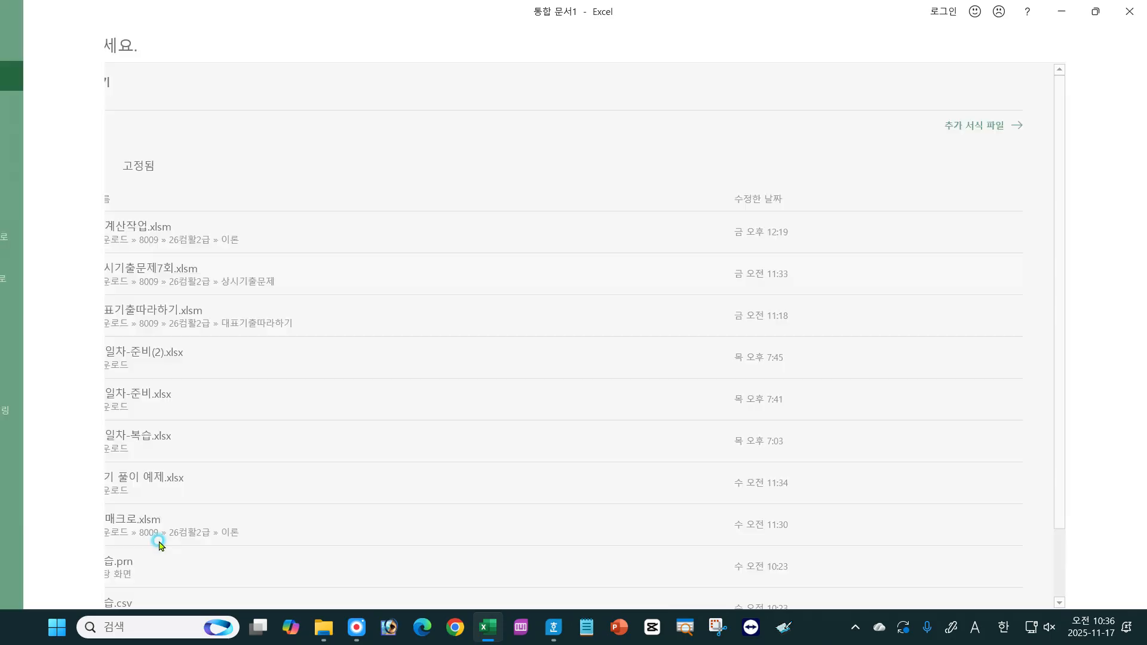
left_click(261, 230)
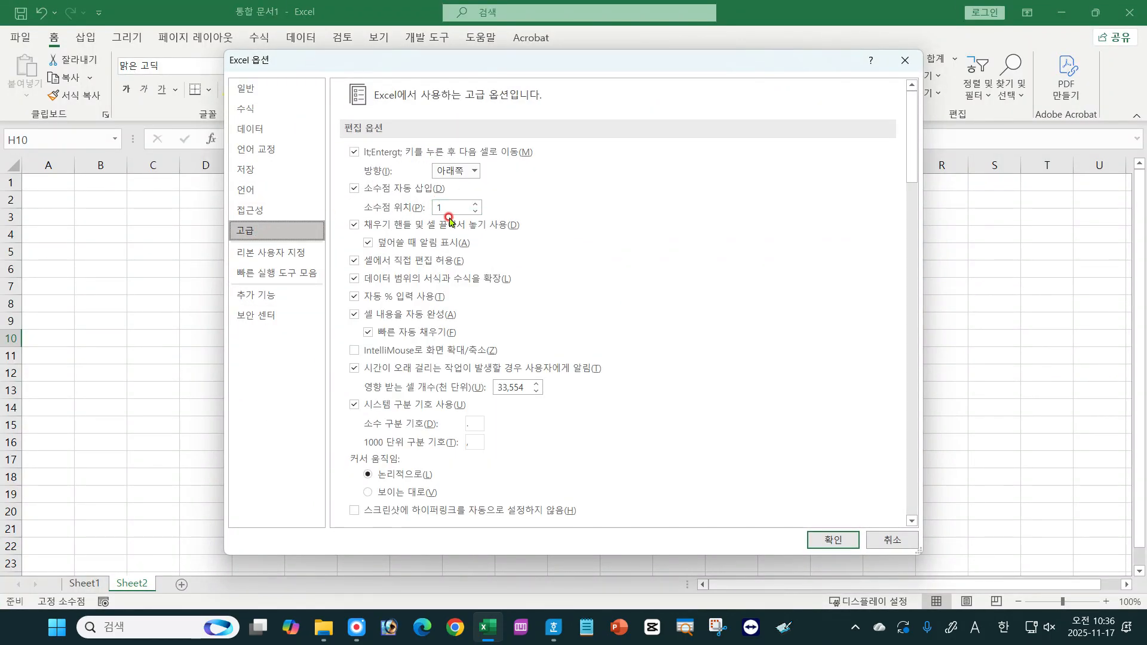
left_click(353, 190)
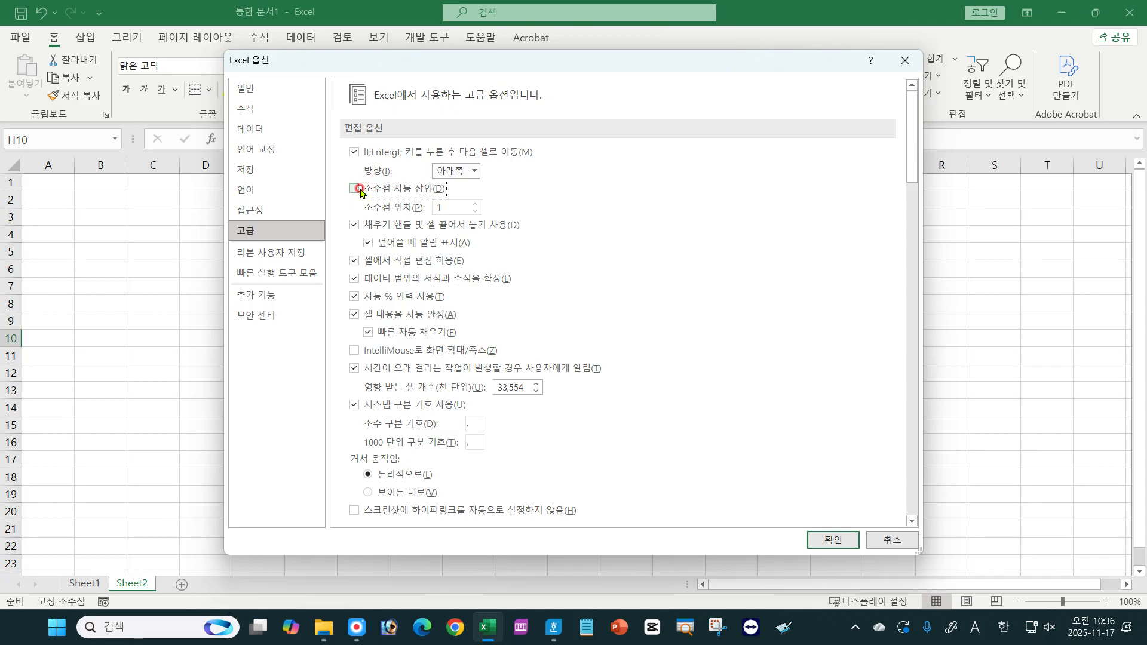
left_click(822, 541)
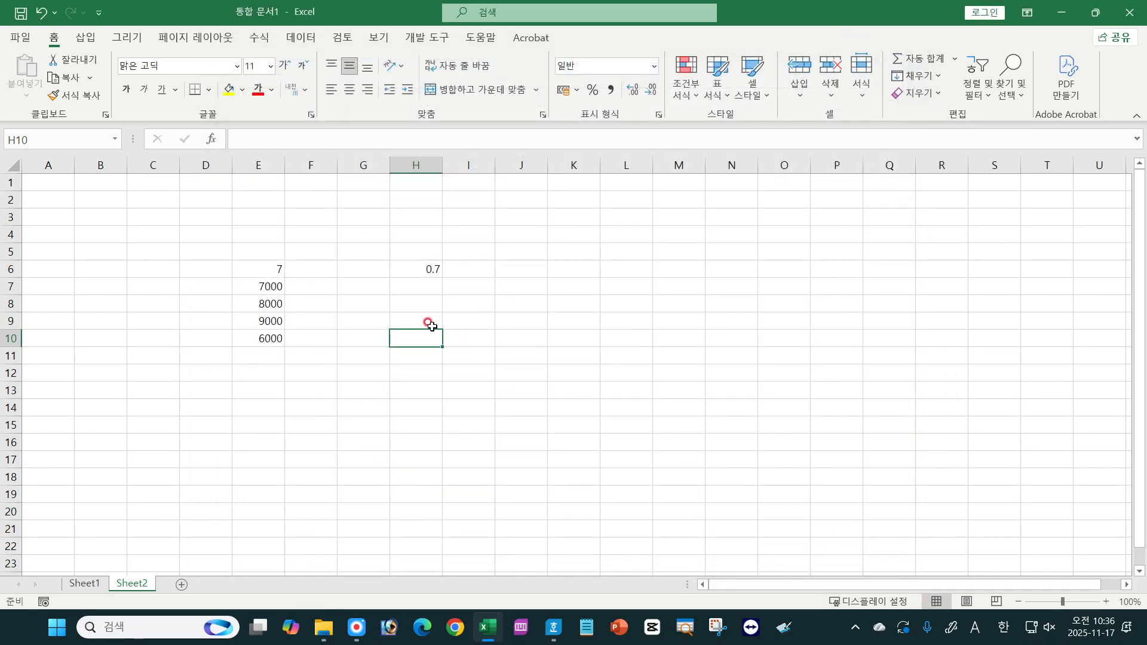
Step: Enter 7 in cell H9 with automatic decimal insertion switched off
left_click(430, 323)
type("7")
key("Return")
Step: Switch to the Hangul notes and review the line on displaying 7 as 7000 with a decimal position of –3
left_click(554, 627)
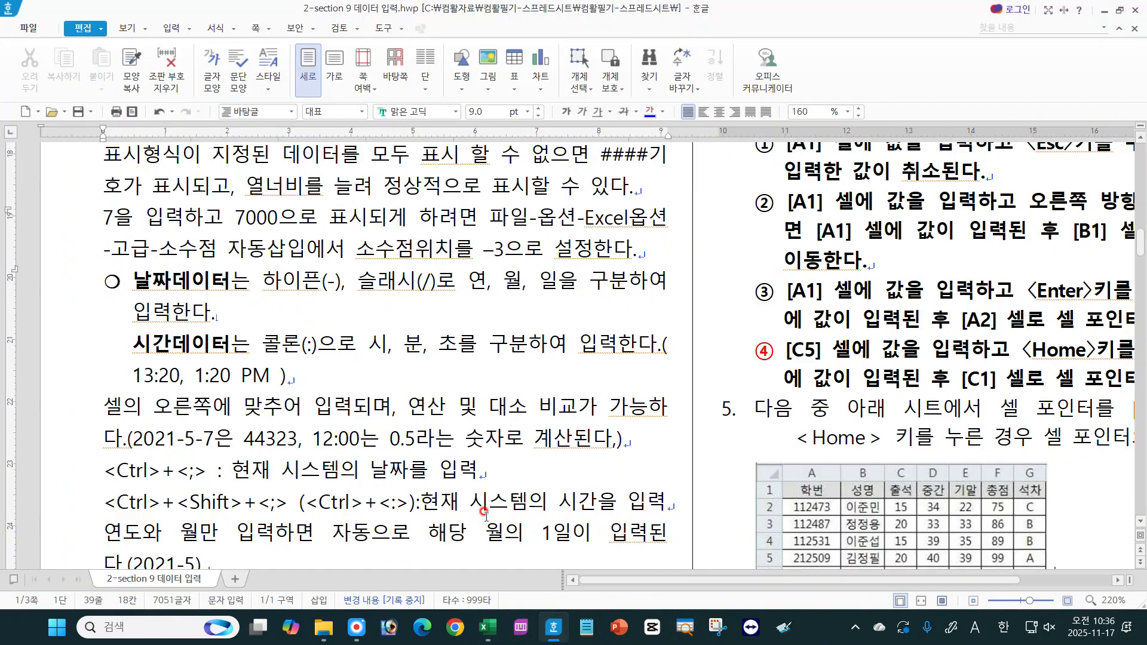
left_click(409, 450)
left_click_drag(102, 217, 279, 218)
right_click(289, 219)
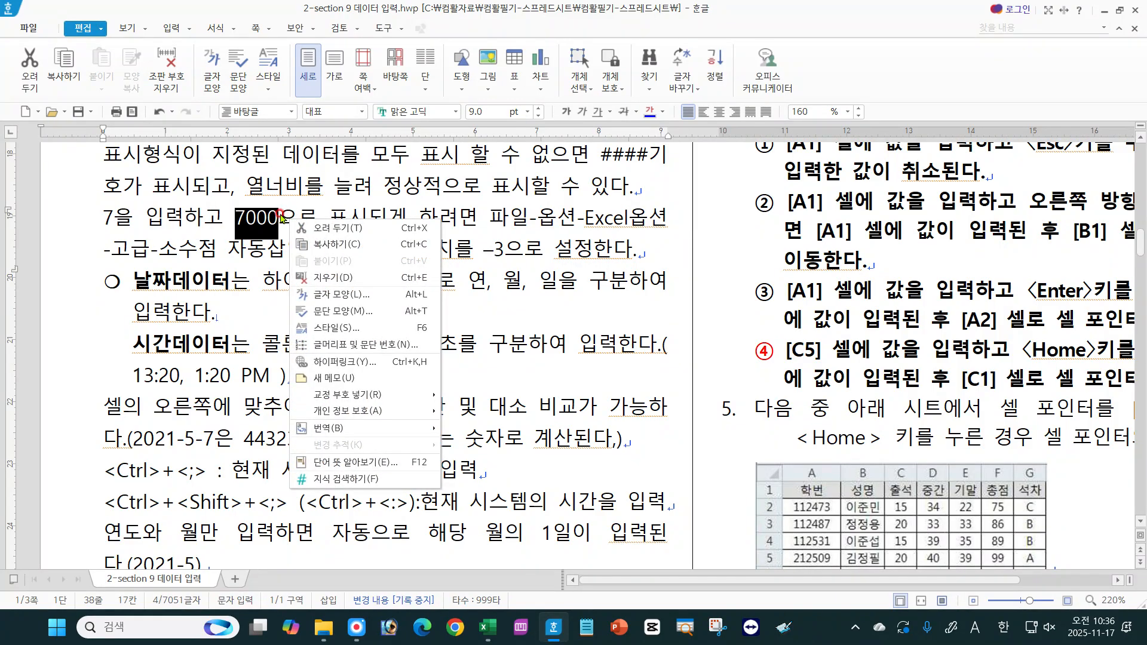
left_click(470, 233)
left_click_drag(475, 249, 505, 256)
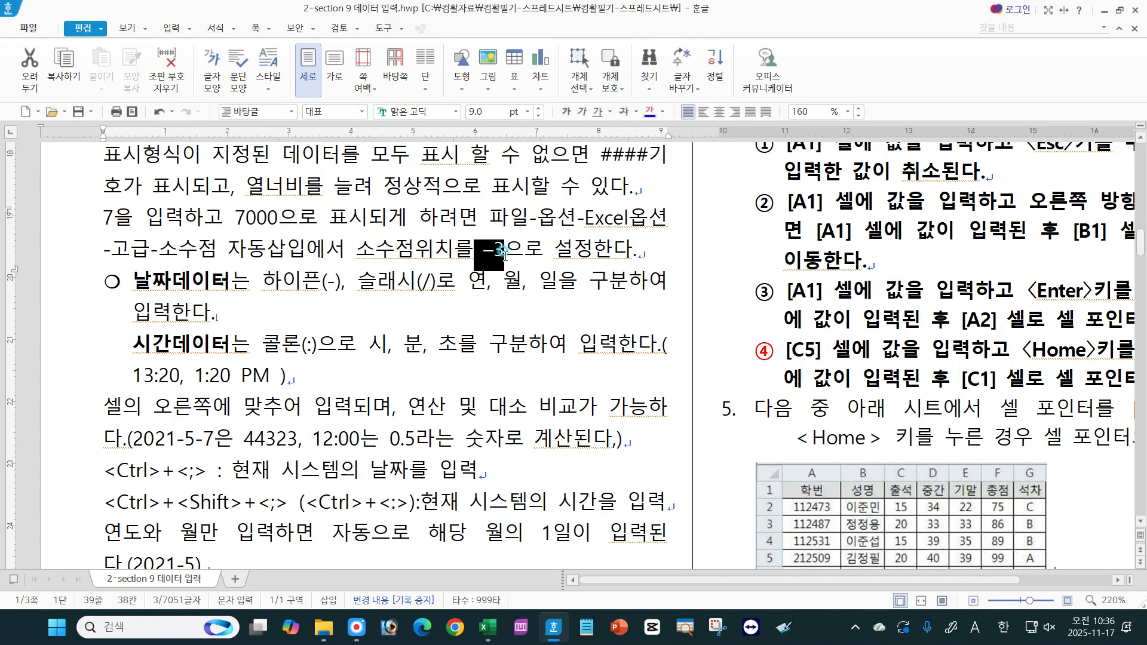
Step: Examine the notes on the separators for date data (hyphen, slash) and time data (colon)
left_click(337, 303)
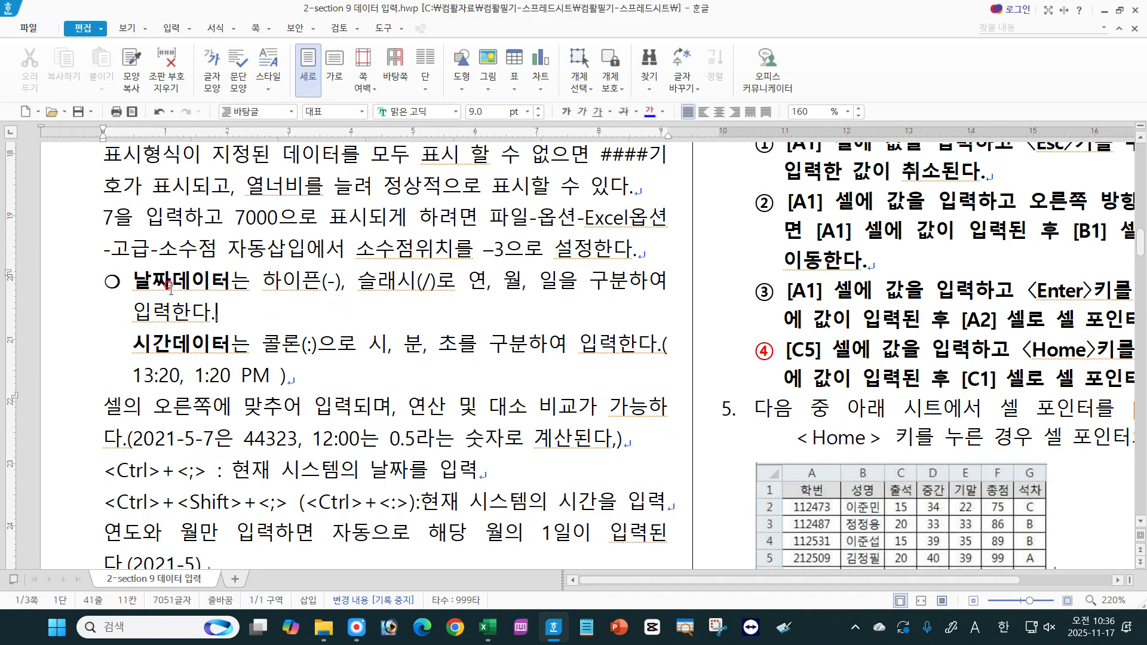
left_click_drag(135, 276, 230, 280)
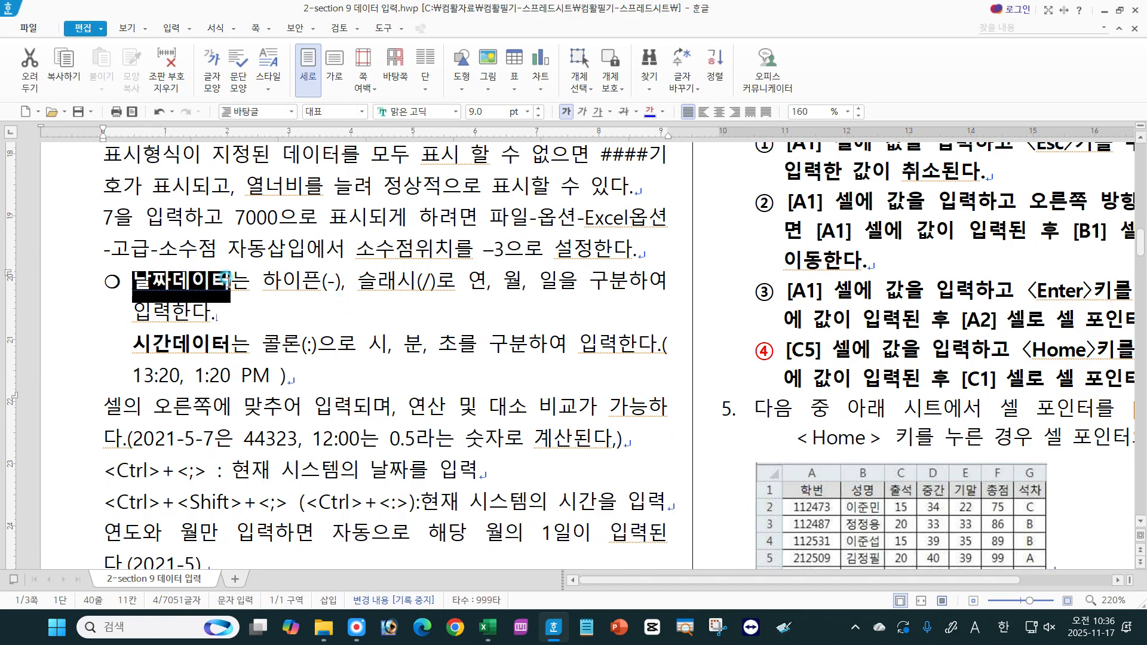
left_click(328, 280)
key("shift+Right")
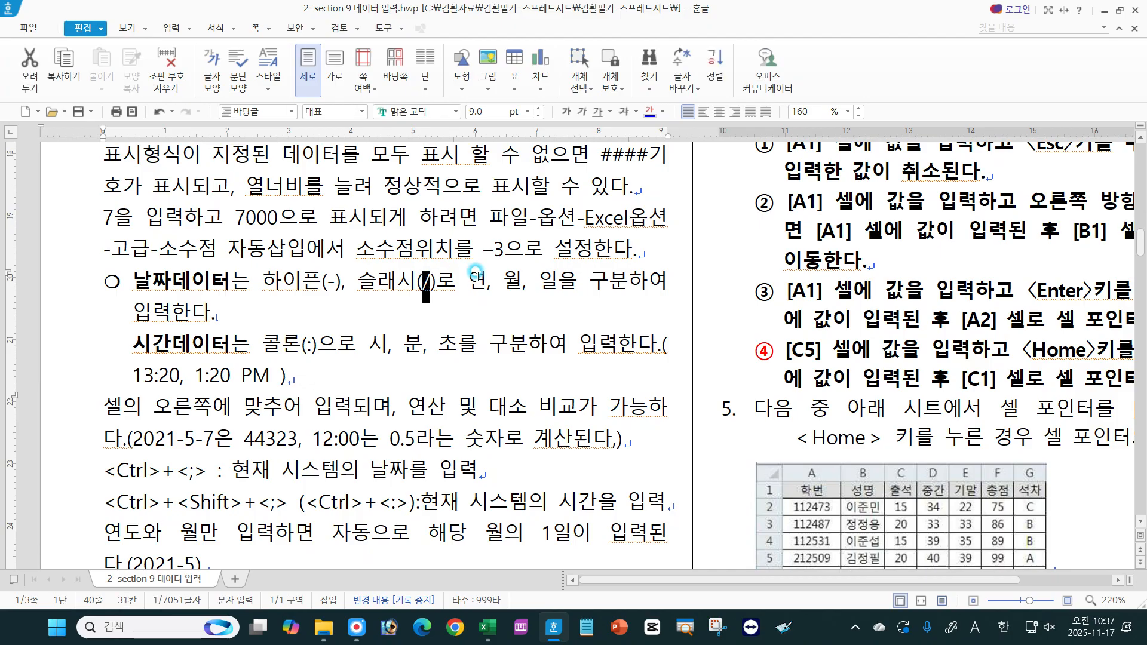
left_click(254, 321)
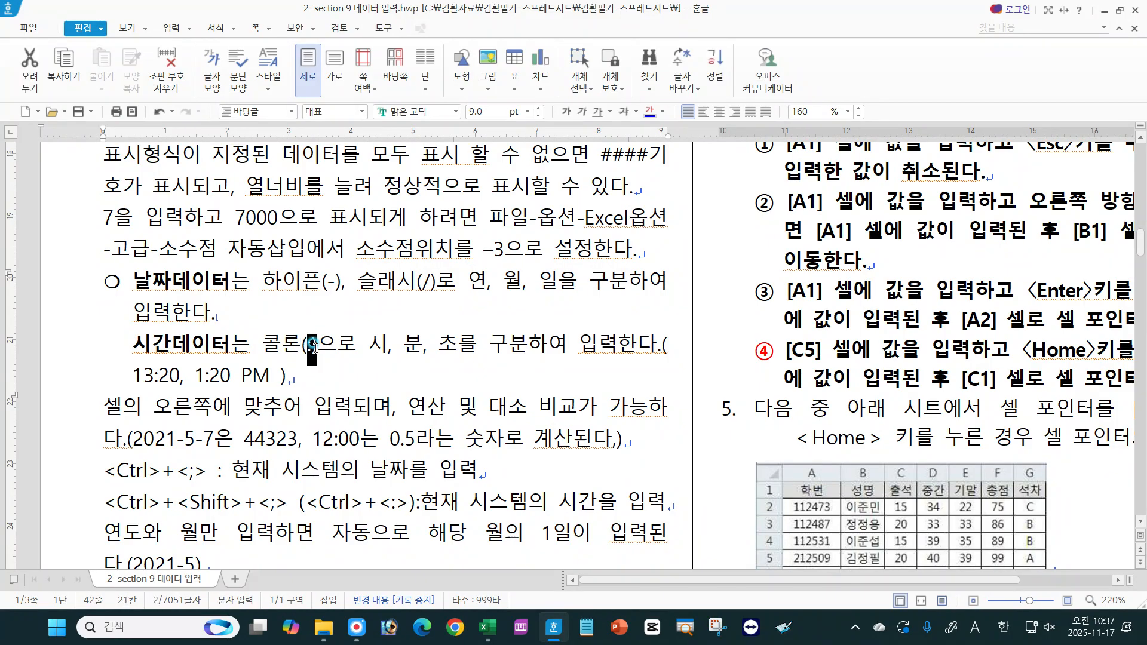
Step: Examine the notes on time data: hours, minutes and seconds separated by colons, and the examples 13:20 and 1:20 PM
left_click(411, 354)
left_click(375, 343)
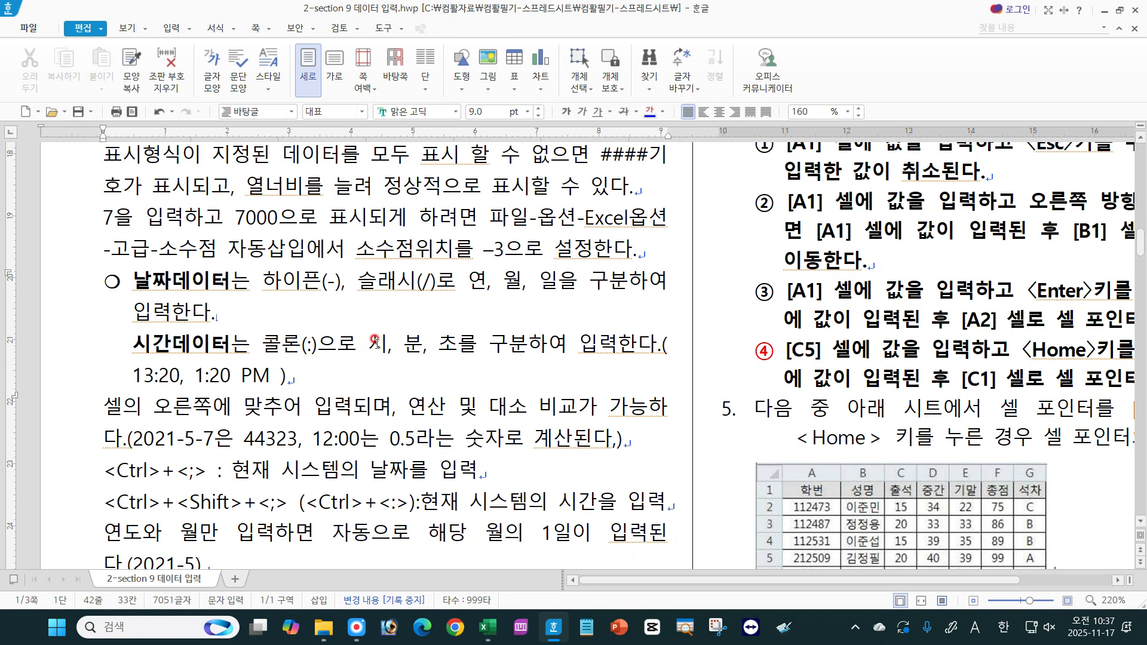
left_click(422, 363)
left_click(131, 383)
left_click_drag(131, 379, 180, 378)
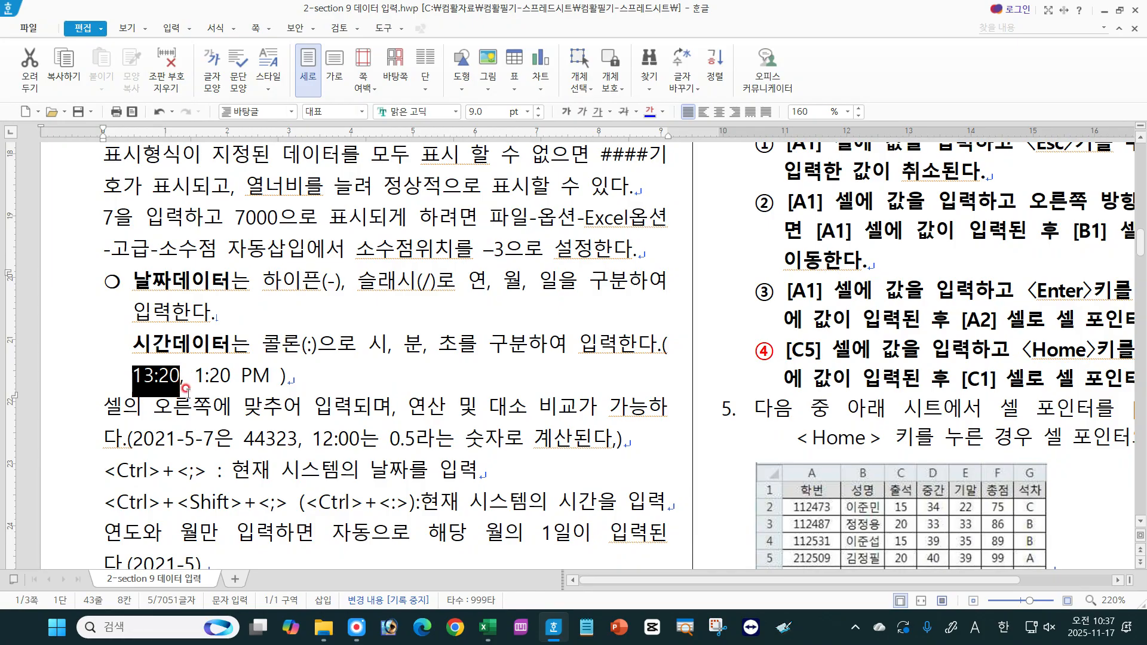
left_click(155, 389)
left_click_drag(242, 375, 269, 375)
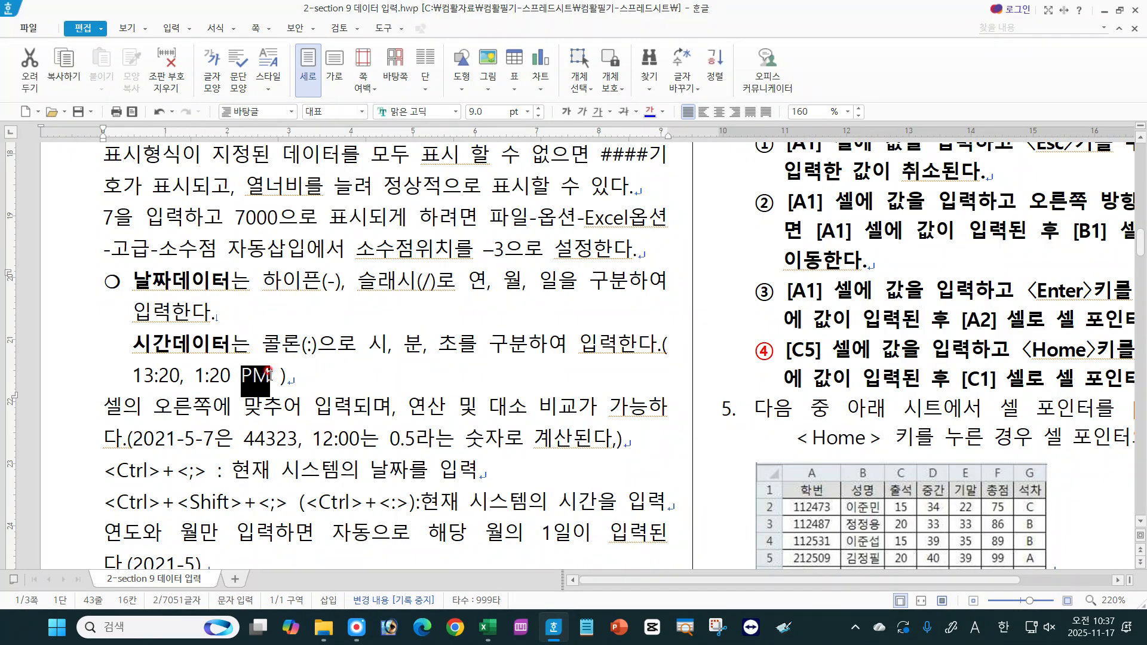
left_click(262, 375)
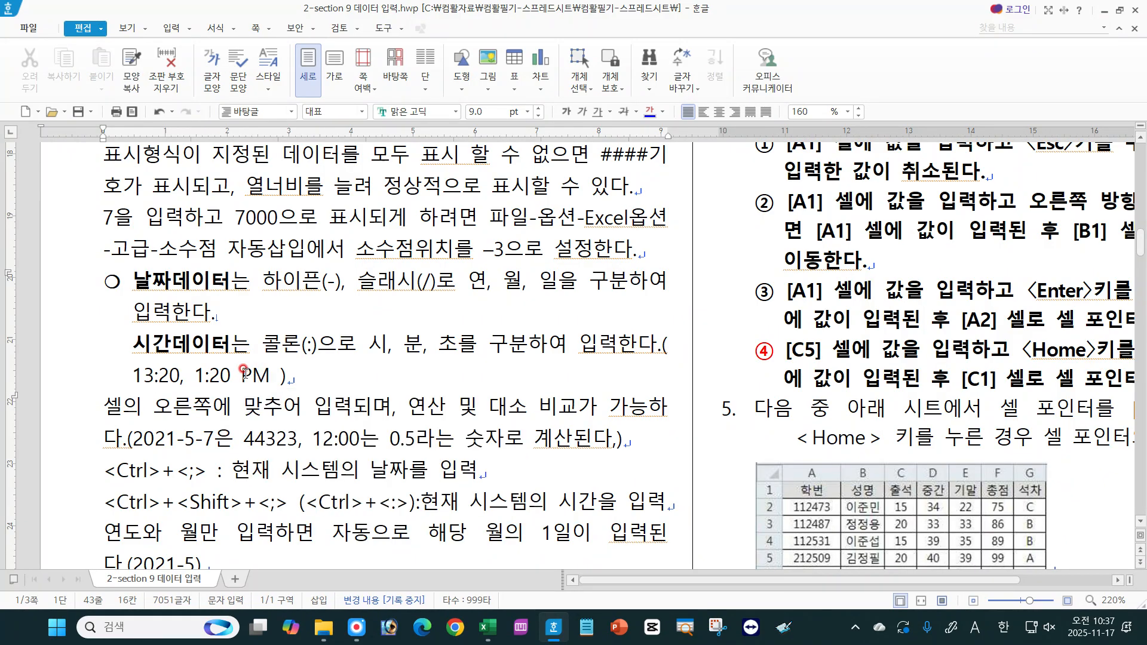
left_click_drag(245, 374, 270, 375)
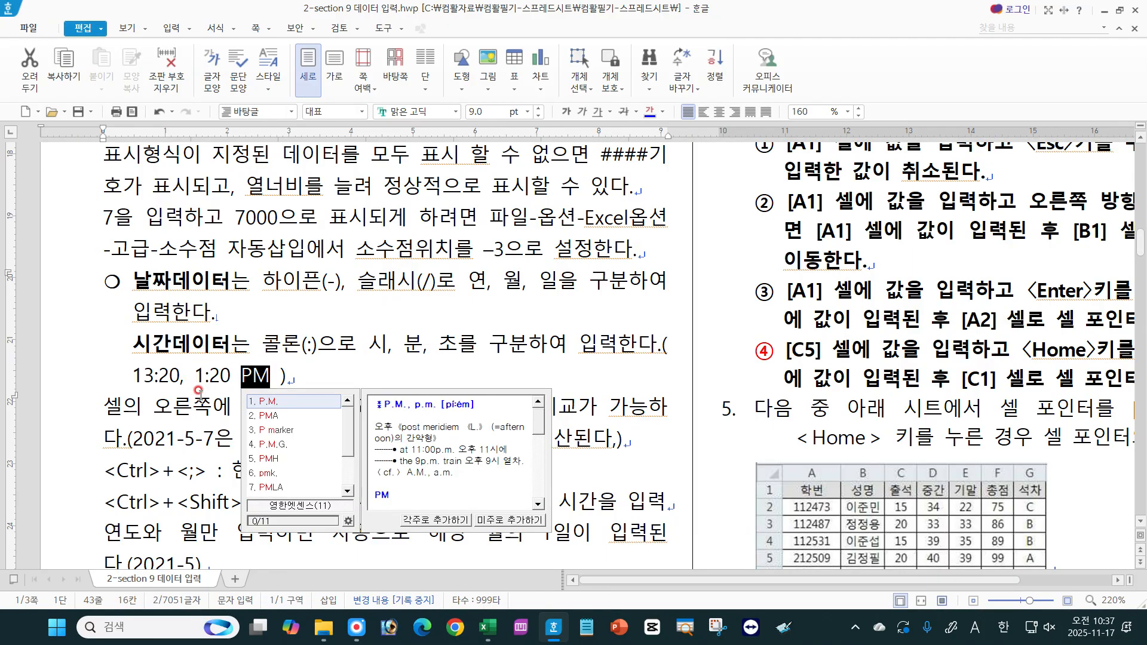
left_click(206, 376)
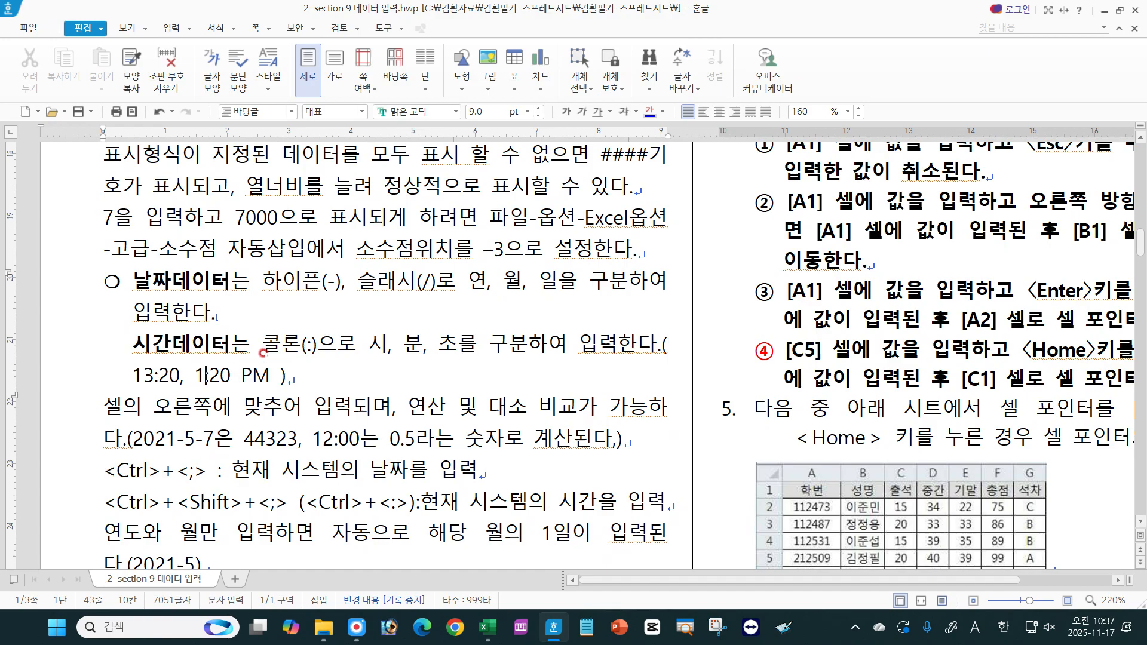
Step: Switch to Excel and enter 13:20 in cell J9 and 1:20PM in cell J10
left_click(488, 627)
left_click(503, 317)
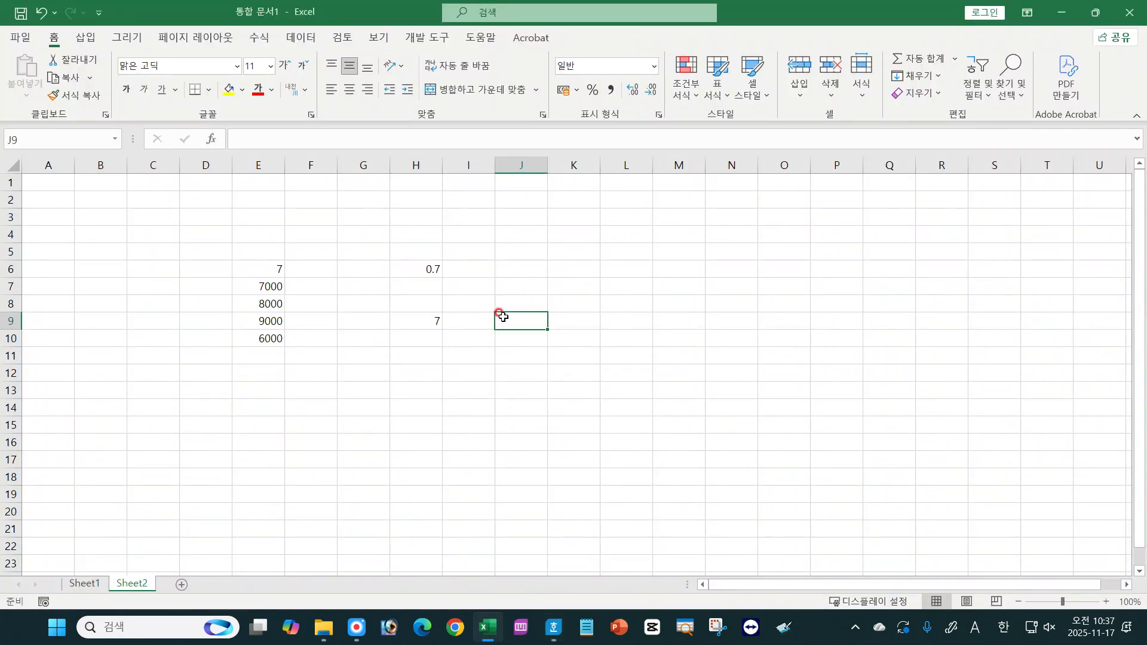
type("13:20")
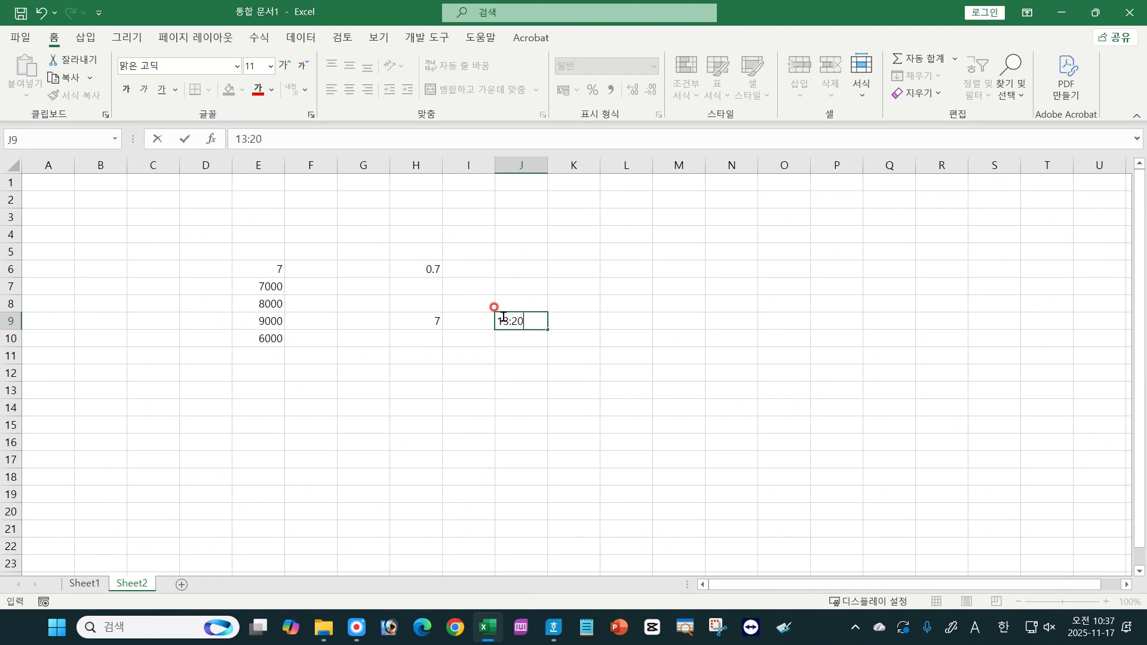
key("Return")
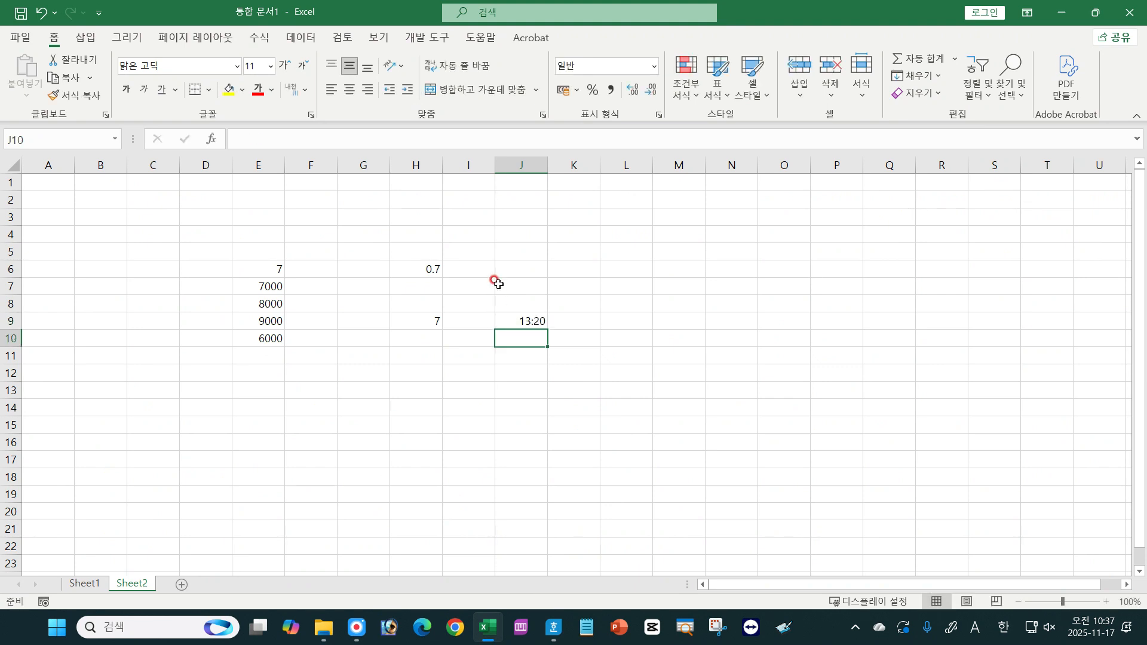
type("1:20PM")
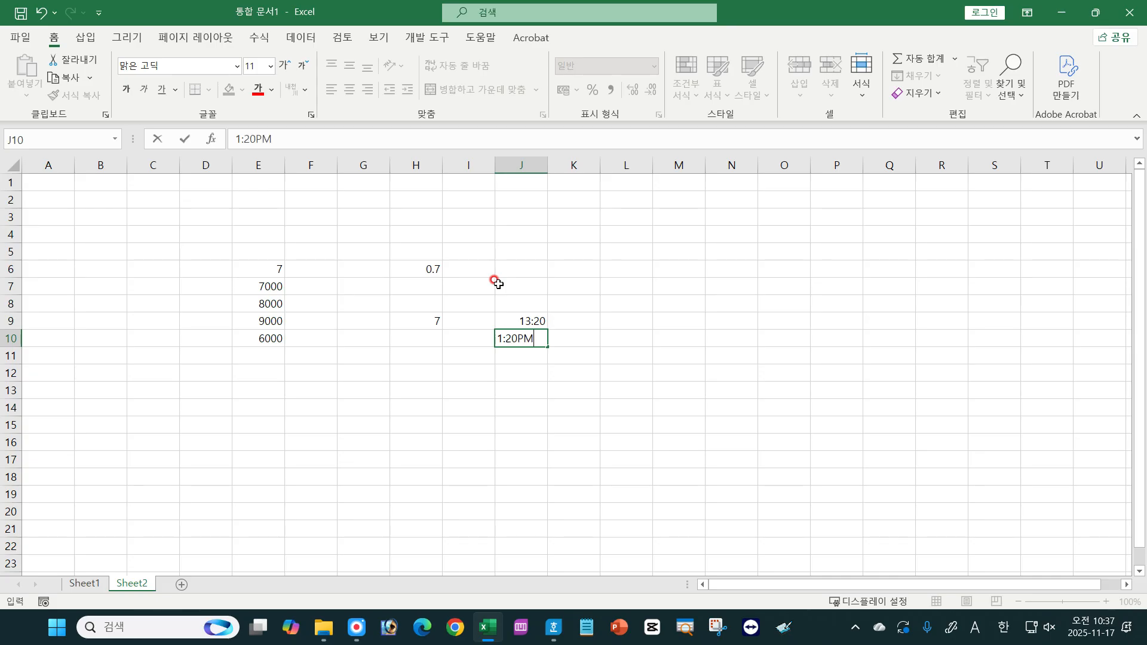
key("Return")
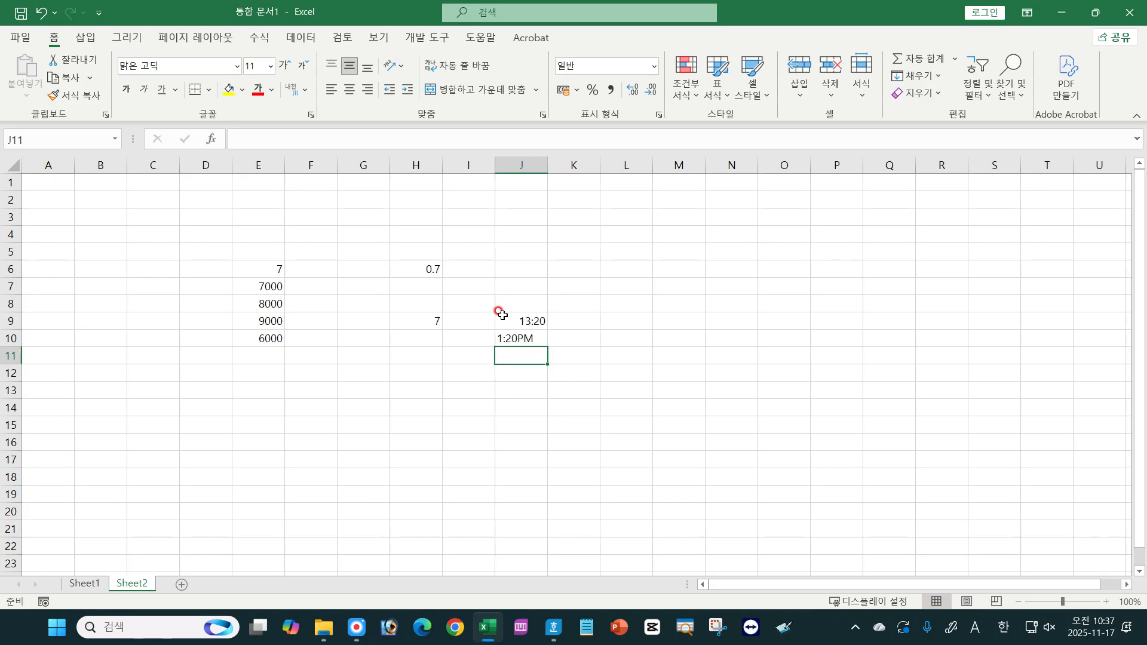
Step: Correct the time in cell J10 to 1:20 PM, adding a space before PM
left_click(514, 339)
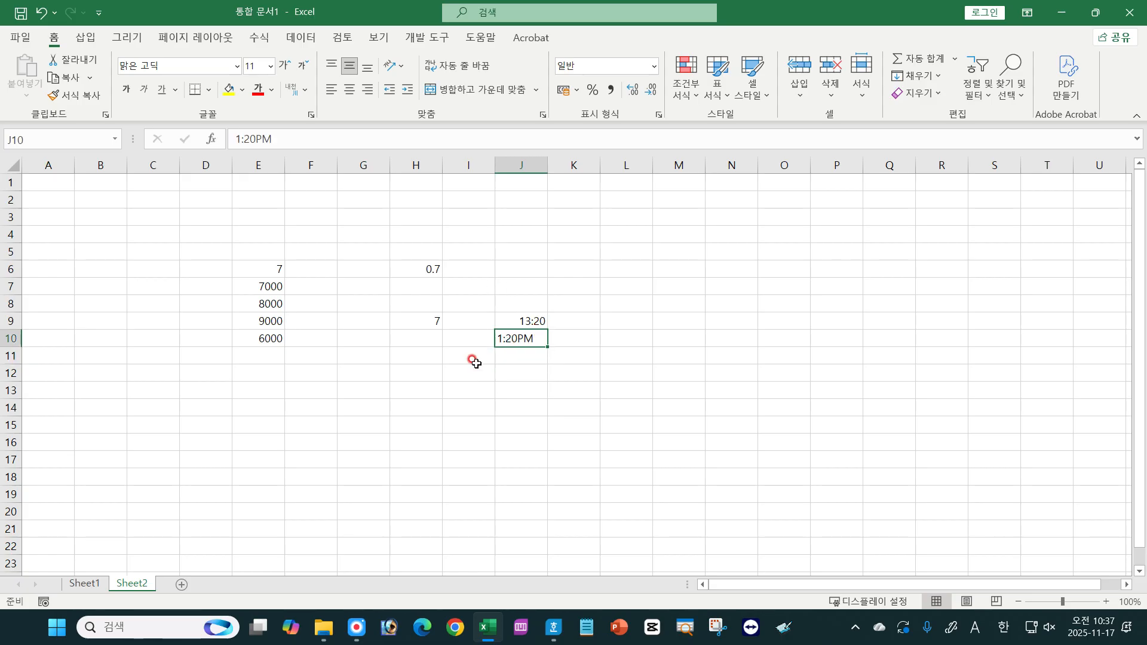
double_click(517, 338)
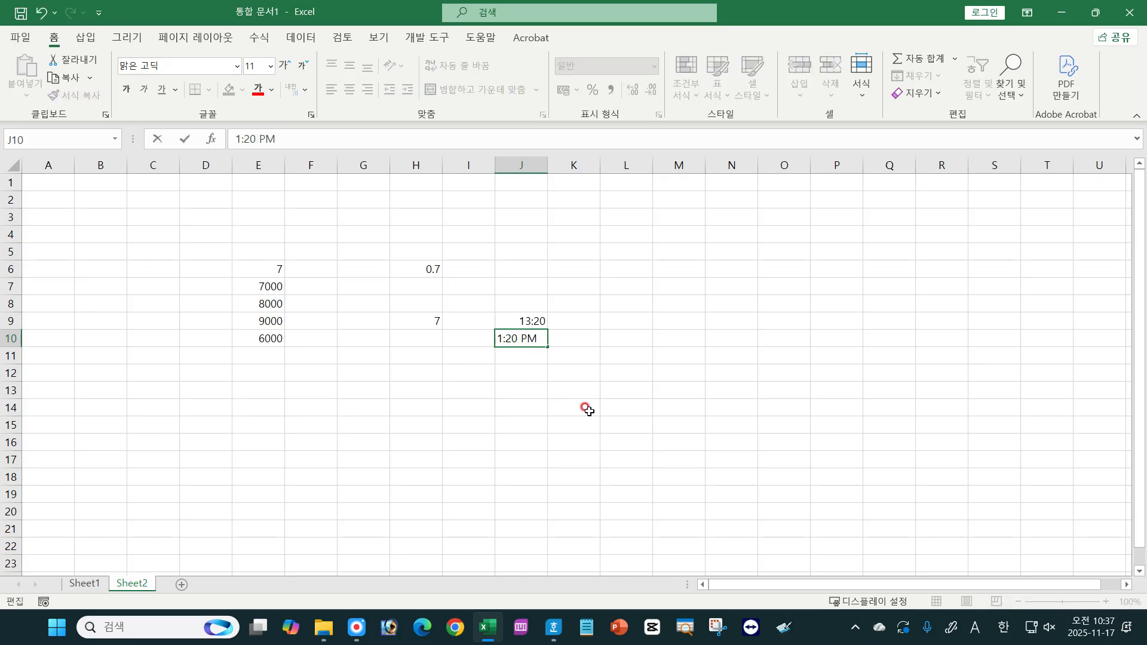
key("Return")
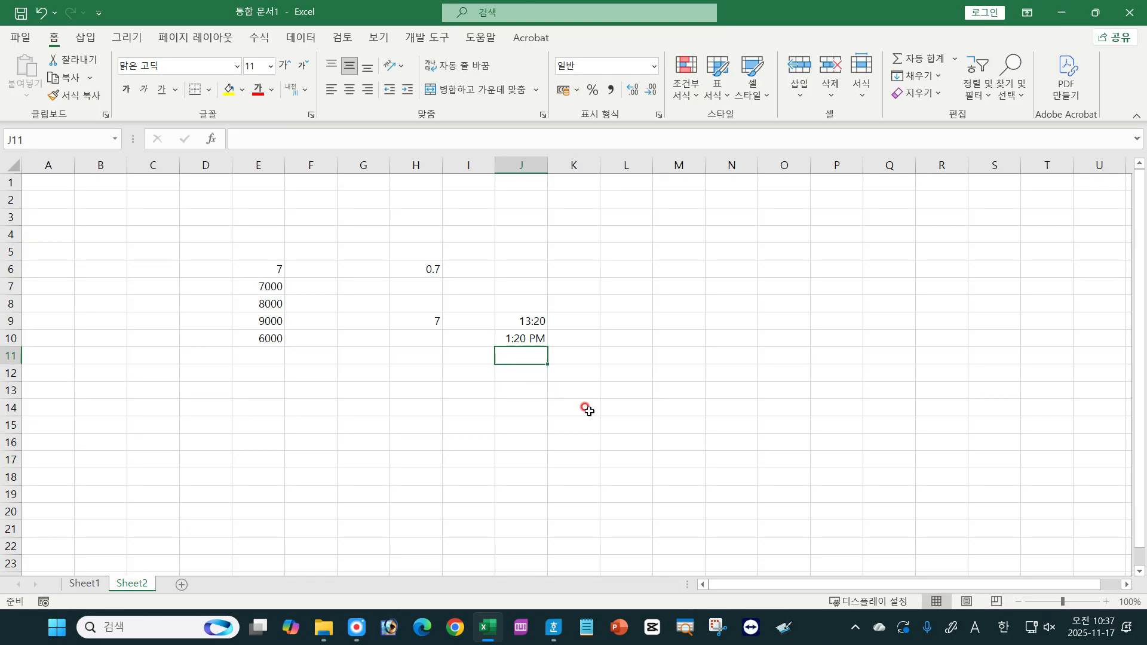
Step: Compare the underlying values of the two time entries in cells J9 and J10
left_click(520, 335)
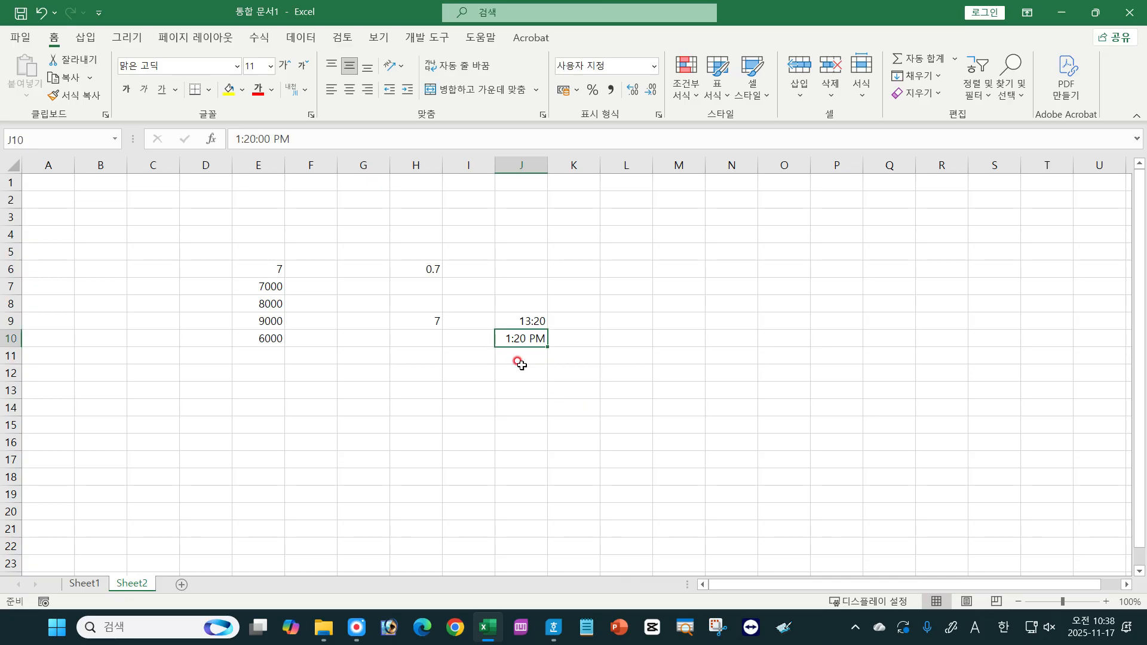
left_click(522, 316)
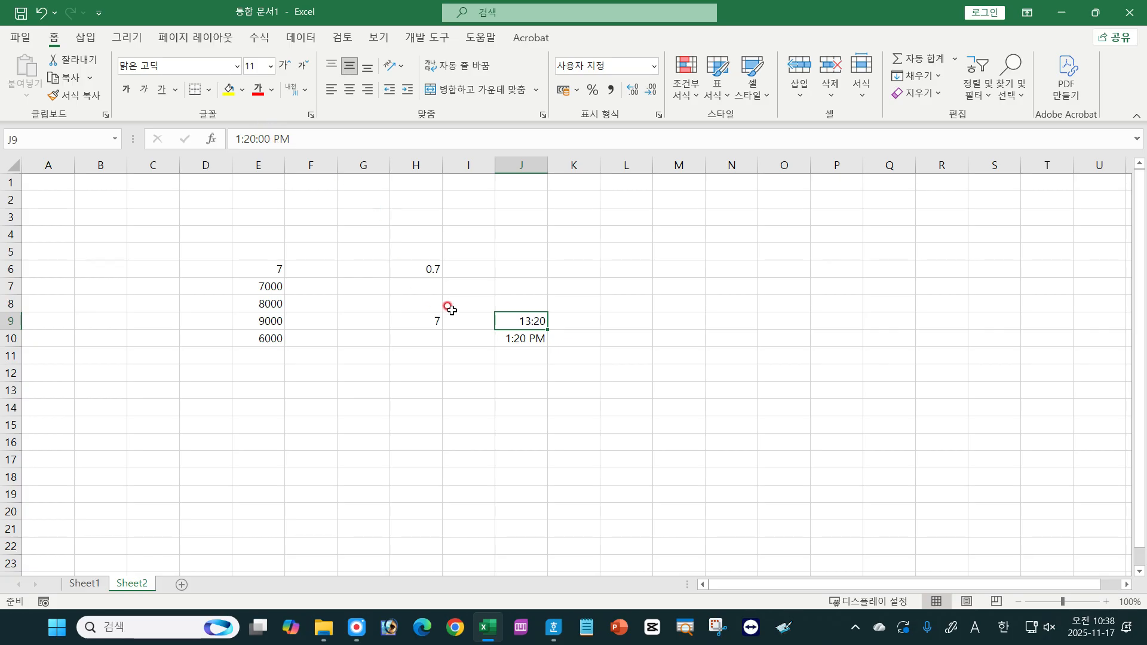
left_click(515, 336)
left_click(528, 320)
left_click(525, 335)
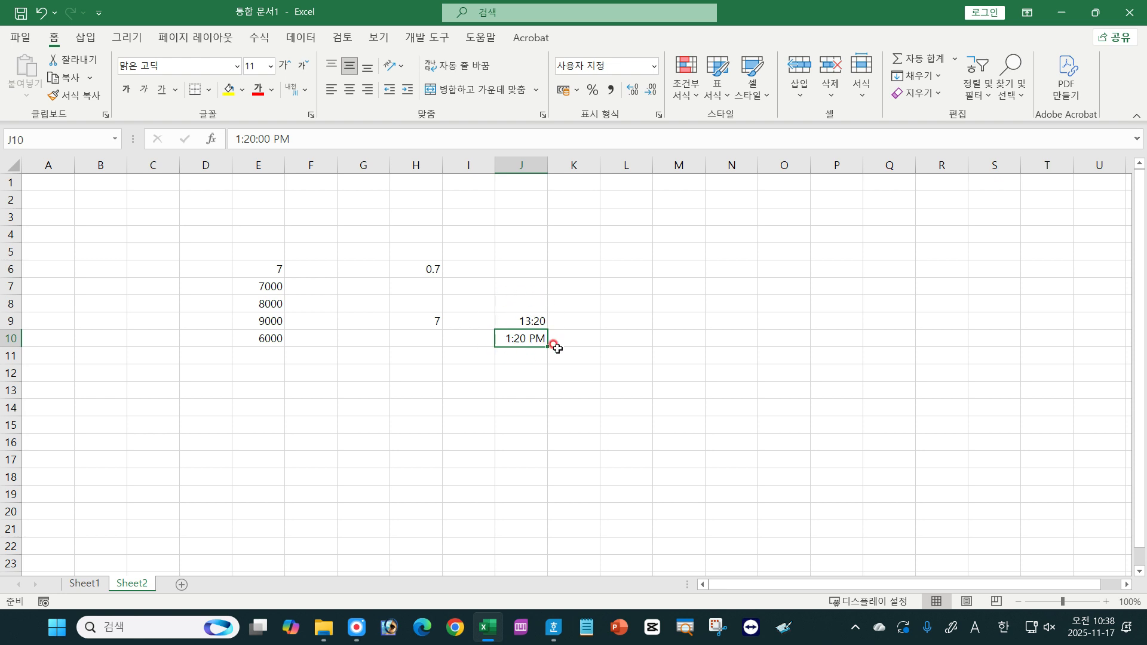
left_click(521, 320)
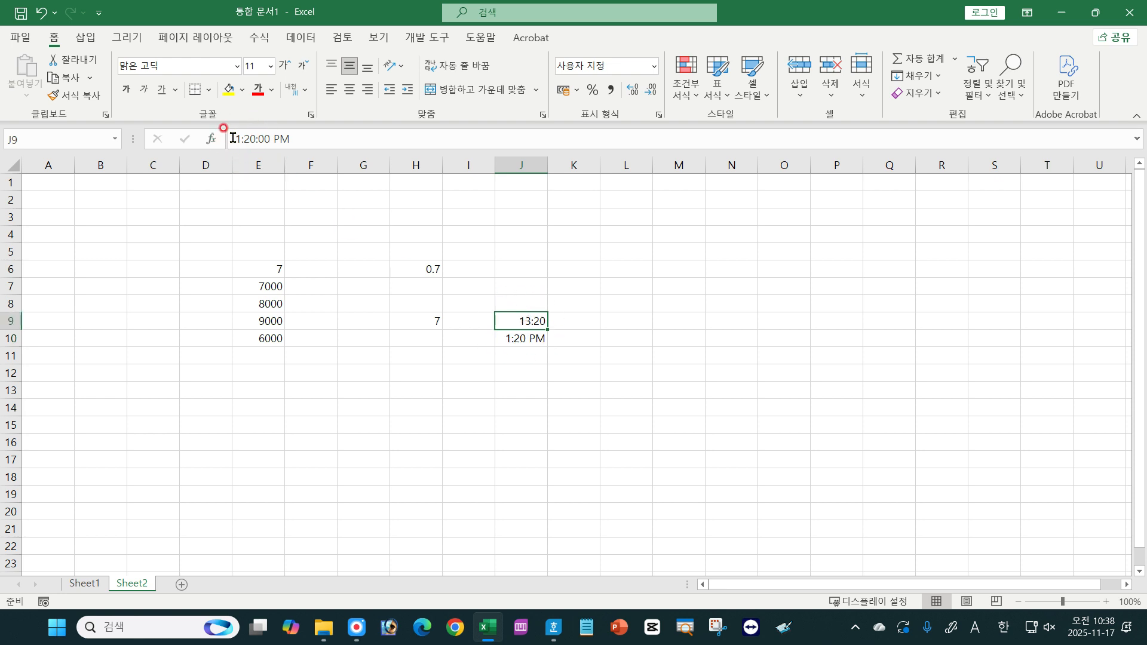
left_click(520, 335)
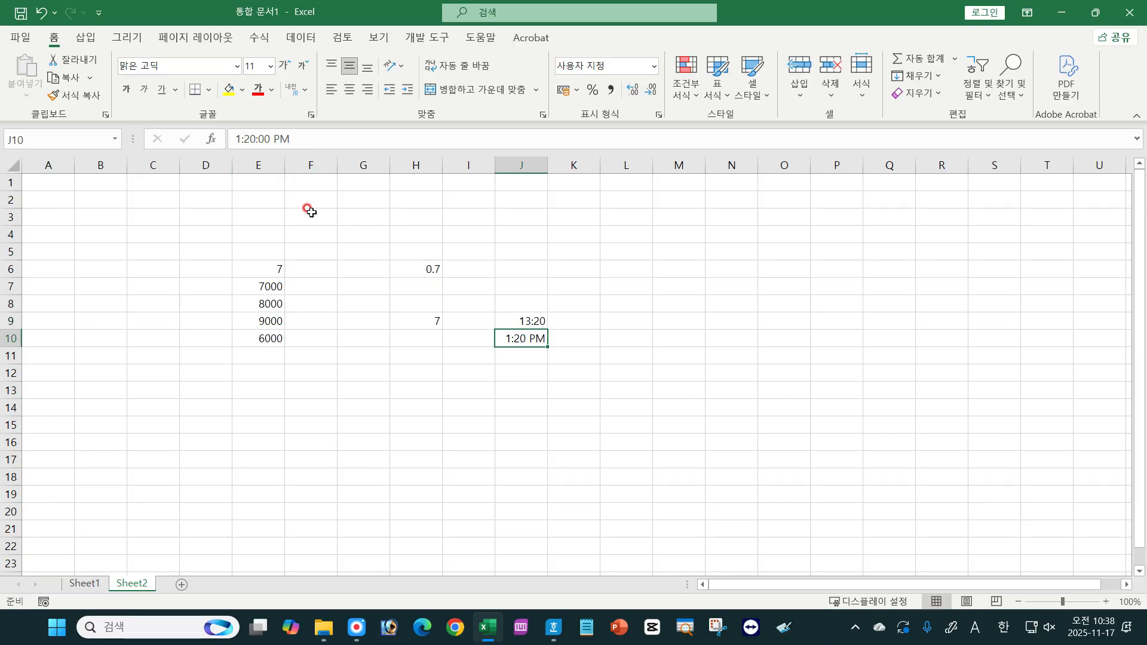
left_click(513, 423)
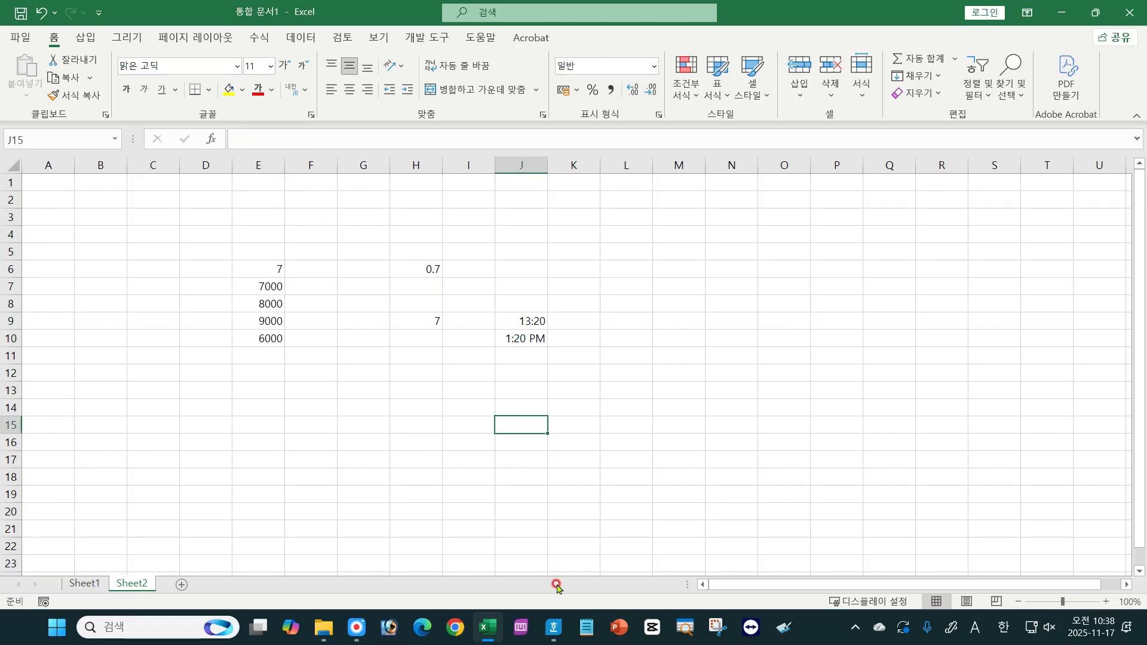
Step: Switch to the Hangul notes and review the lines on right alignment, calculation and comparison of dates, and the serial number for 2021-5-7
left_click(554, 627)
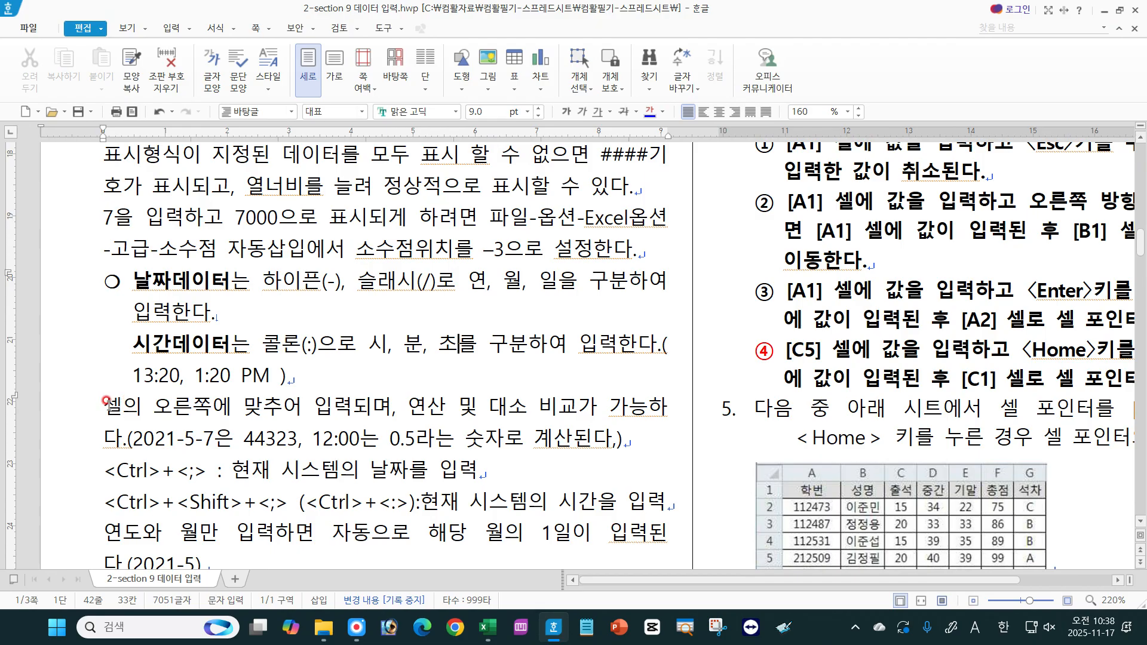
left_click_drag(103, 406, 381, 399)
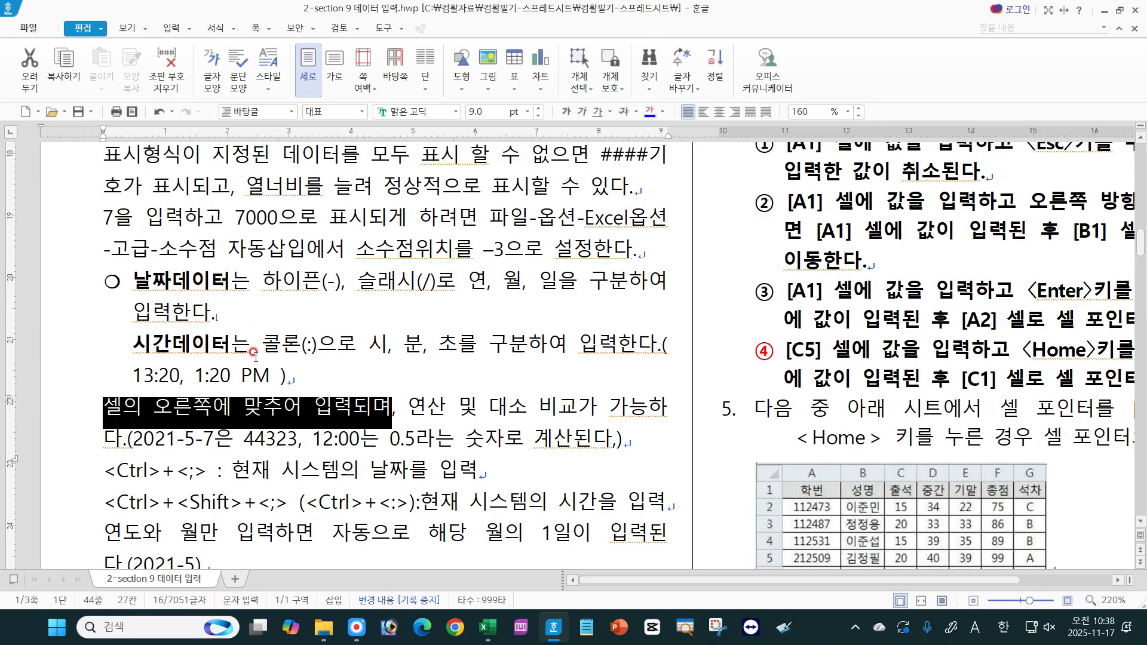
left_click(406, 408)
left_click_drag(408, 408, 623, 402)
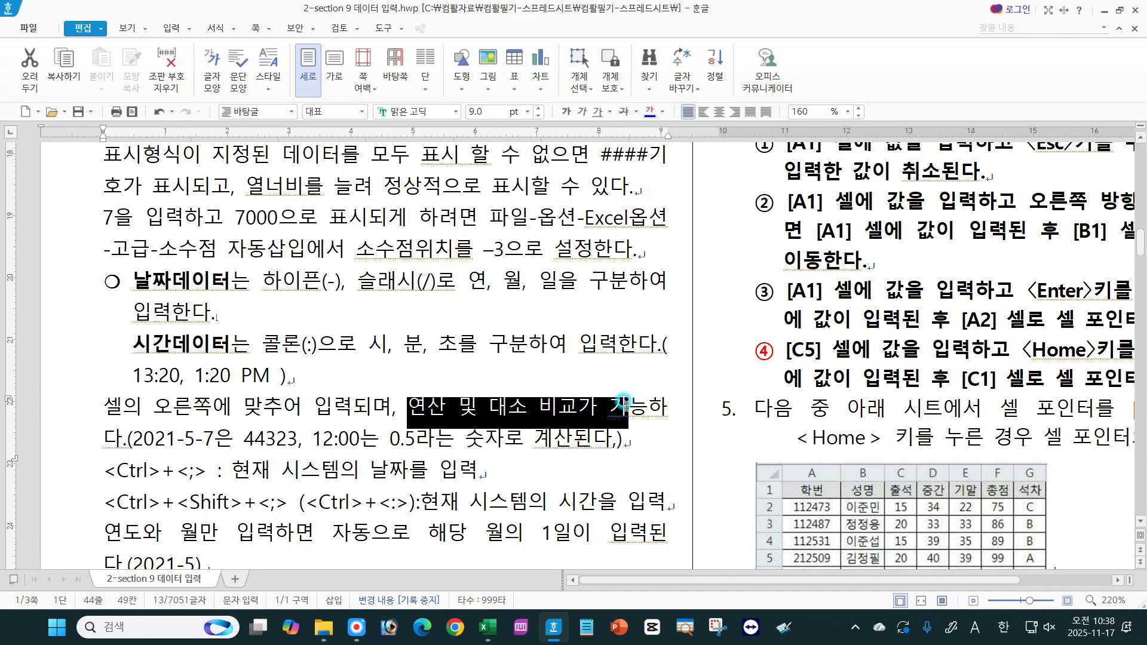
left_click(609, 406)
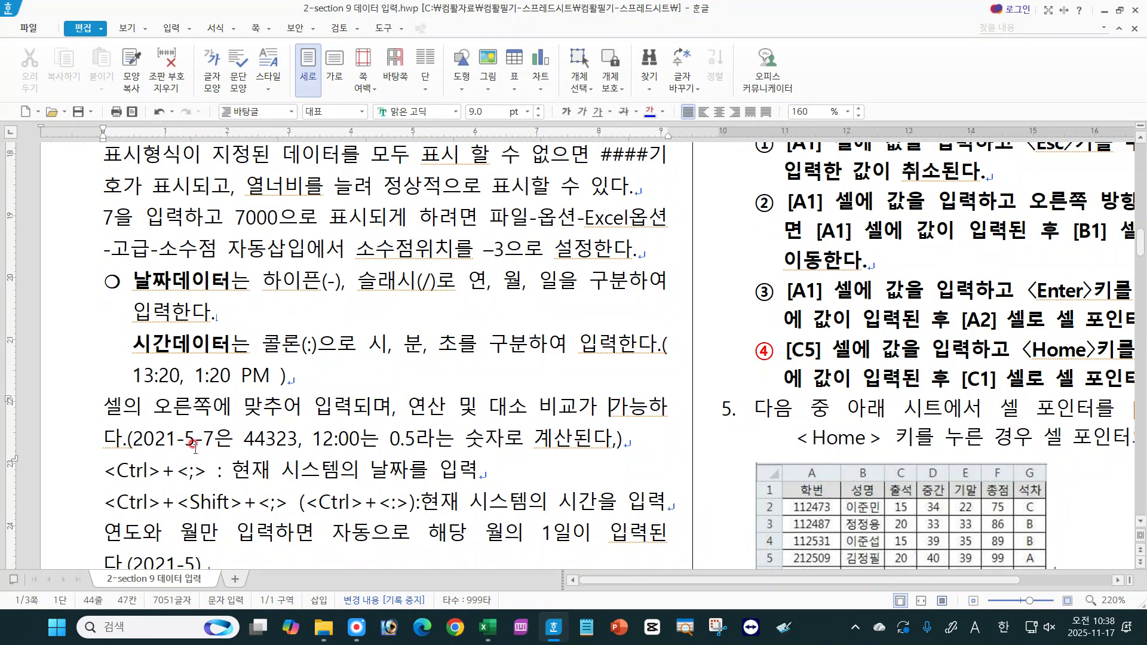
left_click_drag(131, 439, 295, 438)
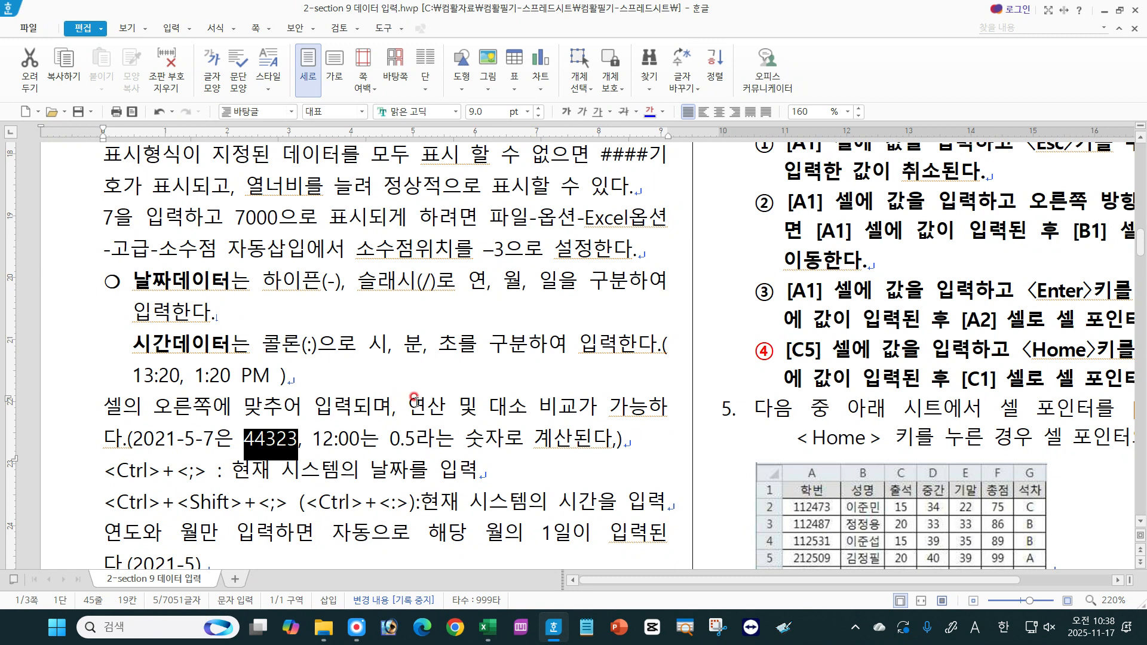
left_click_drag(409, 401, 444, 407)
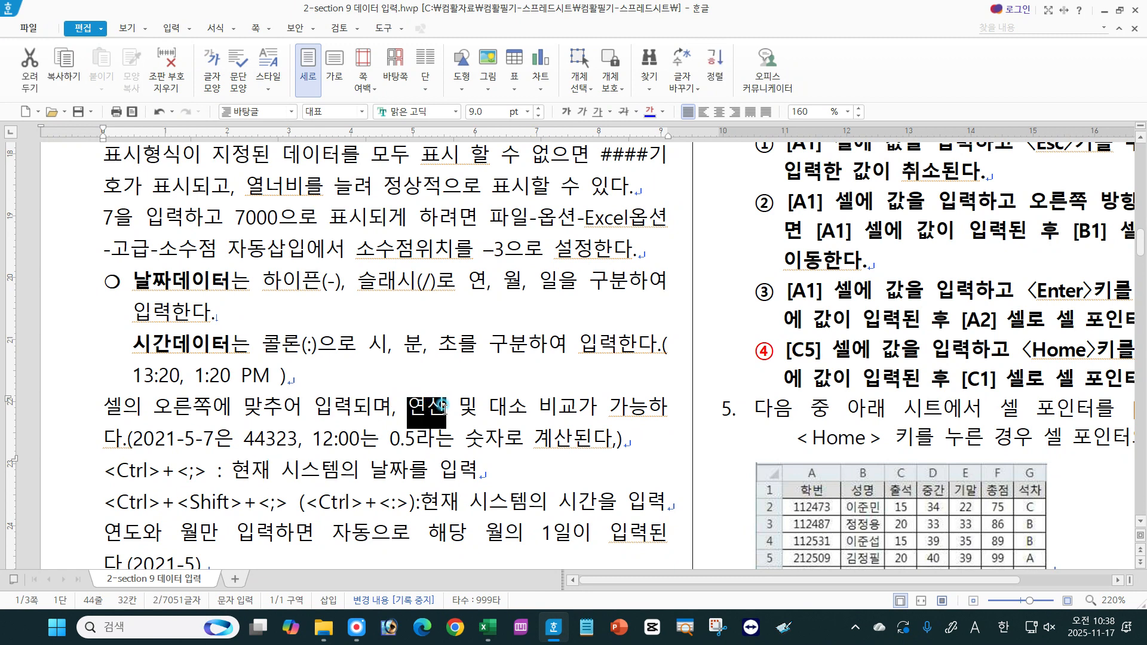
left_click_drag(538, 406, 573, 407)
left_click(487, 389)
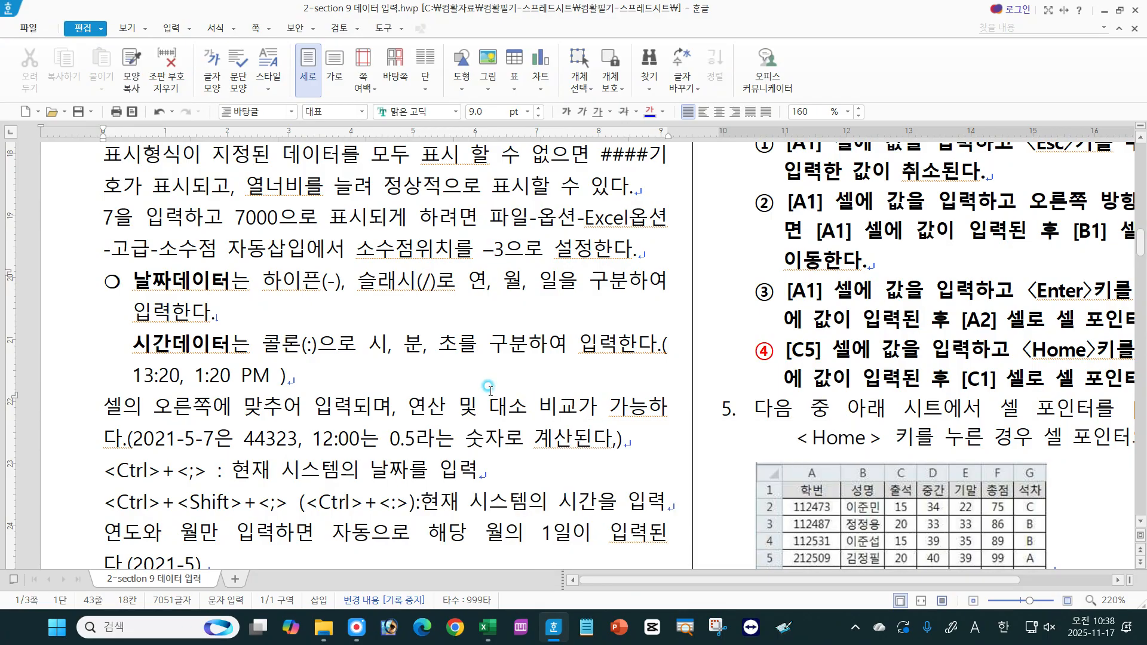
Step: Review the note on 12:00 being calculated as 0.5 and bring the remaining date and time entry rules into view
left_click_drag(312, 439, 362, 433)
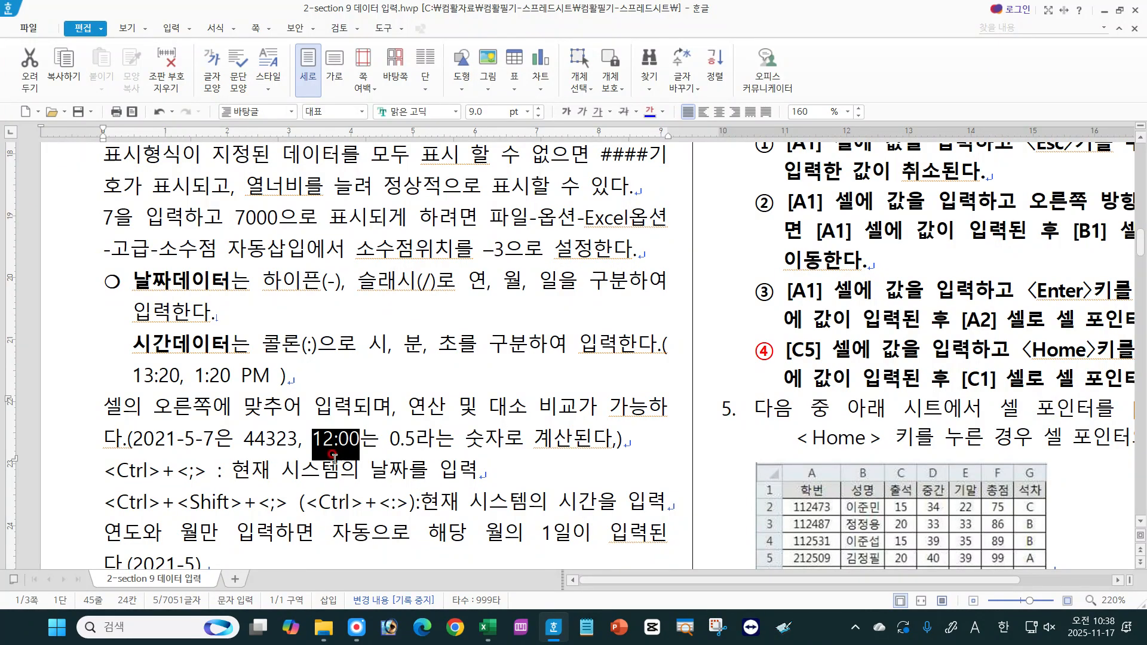
left_click(352, 443)
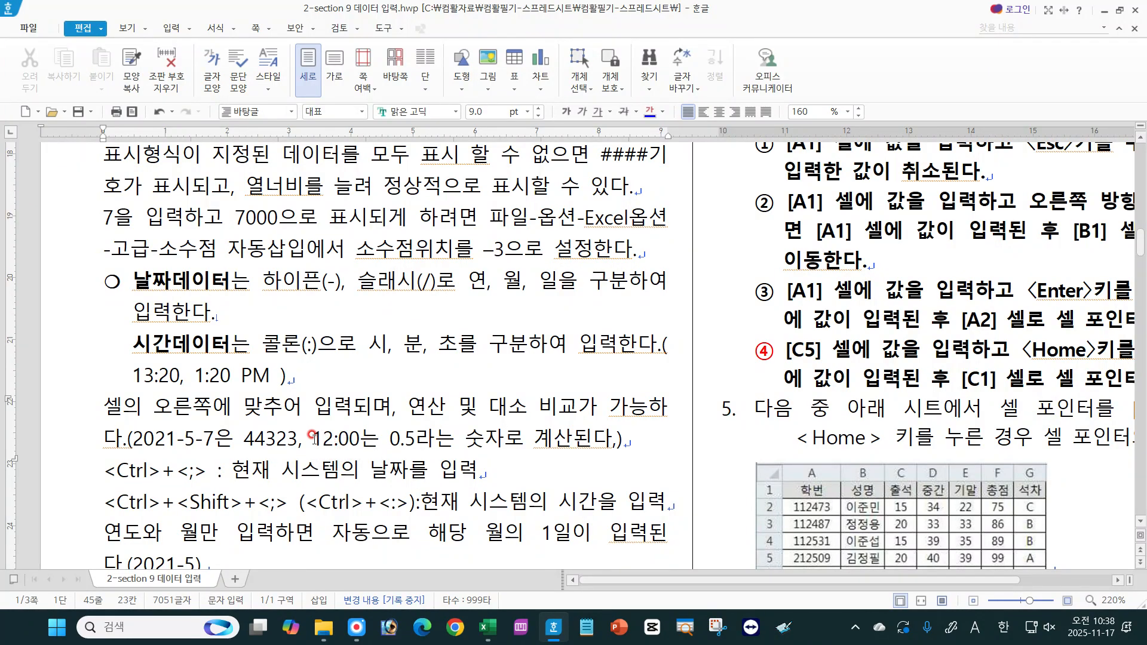
left_click_drag(311, 439, 355, 438)
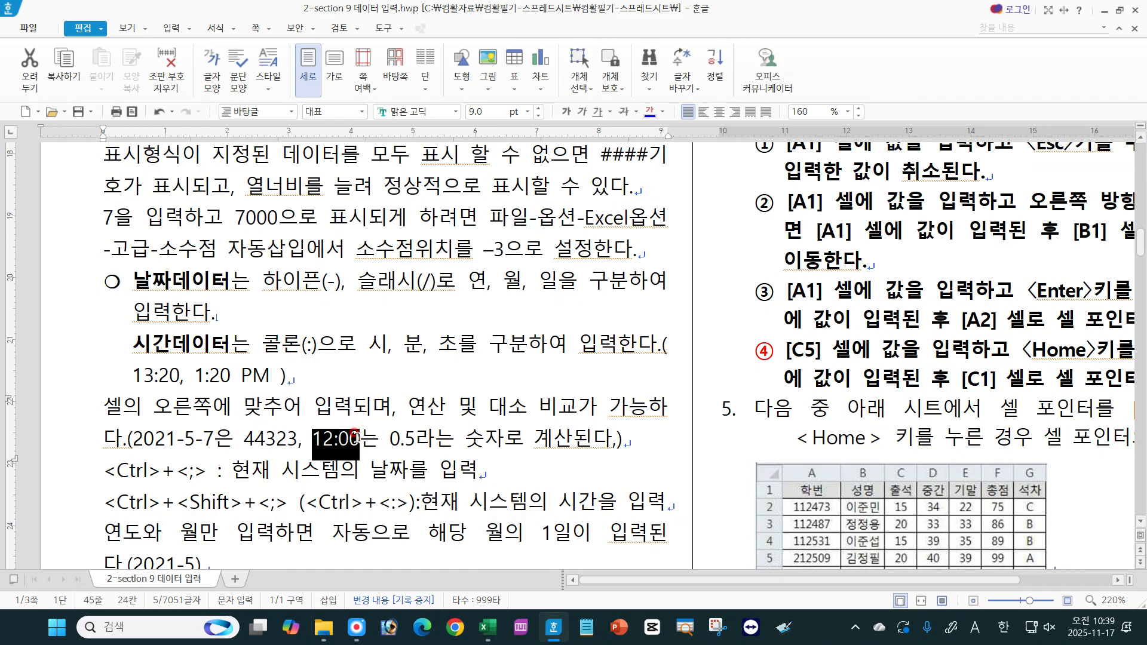
left_click_drag(390, 439, 417, 439)
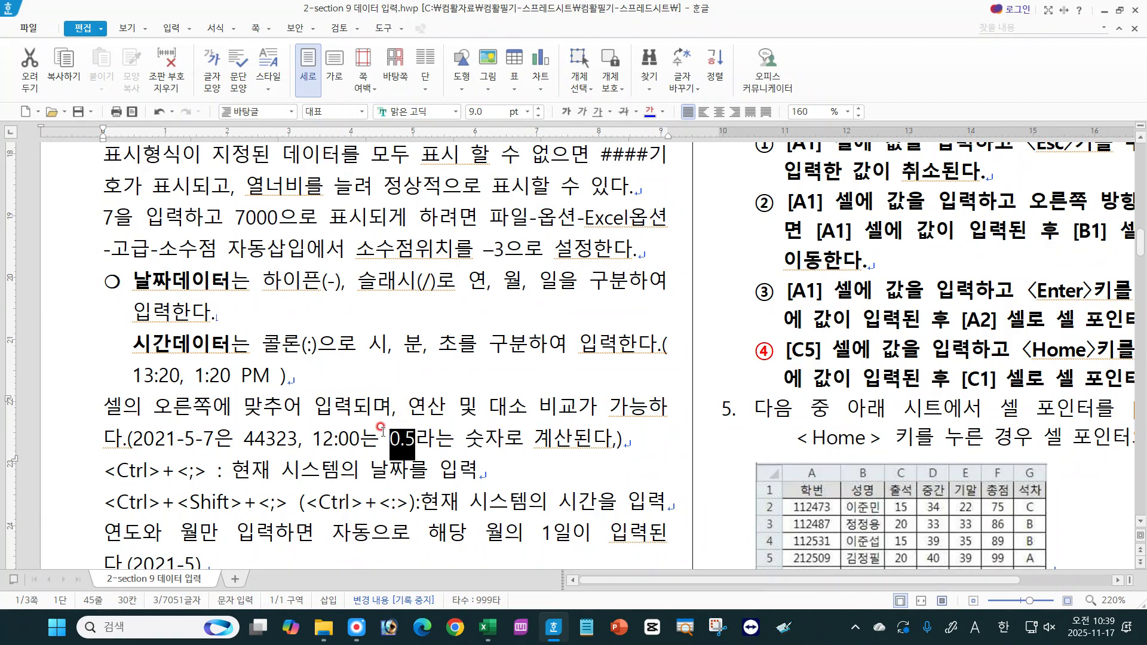
scroll(1140, 524, "down", 3)
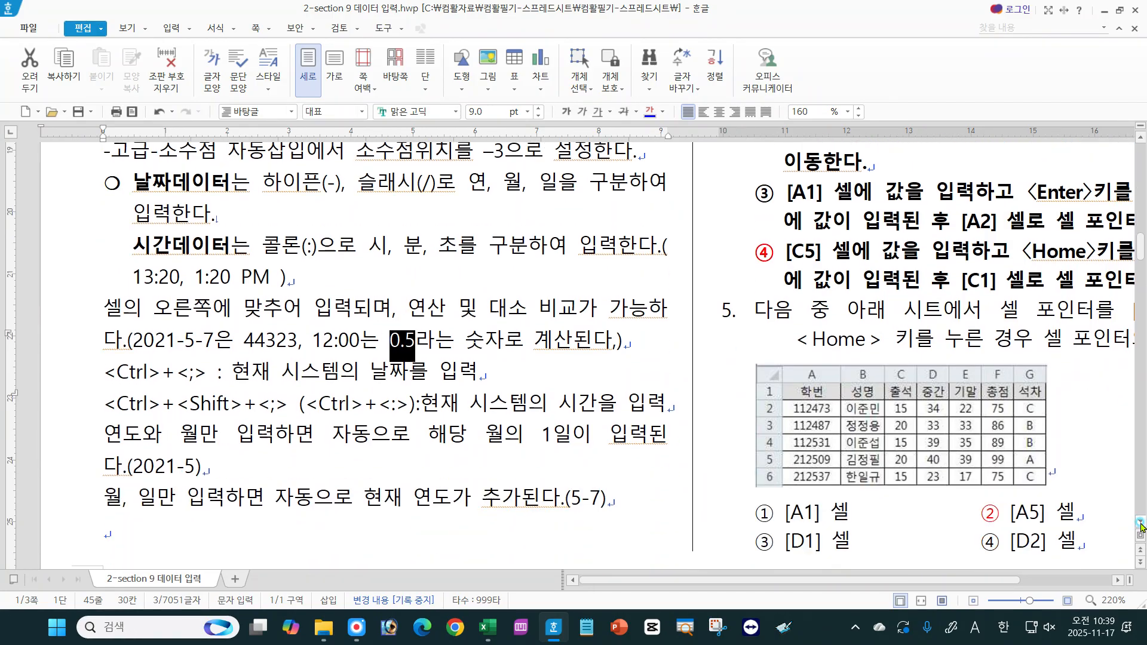
scroll(1140, 525, "down", 4)
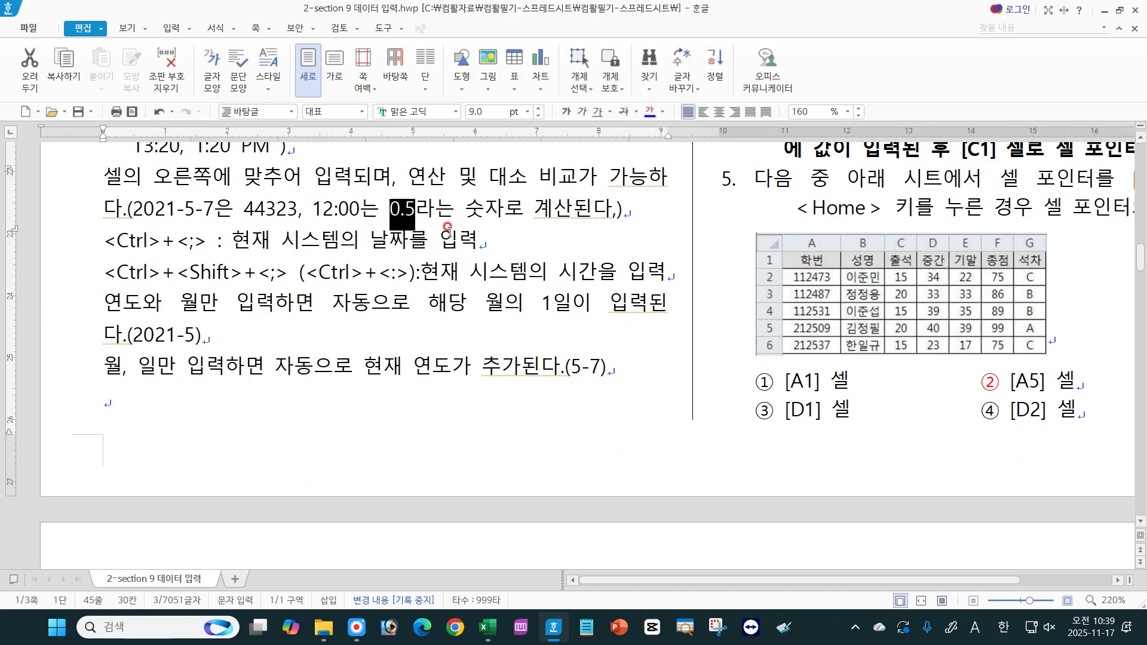
left_click(498, 209)
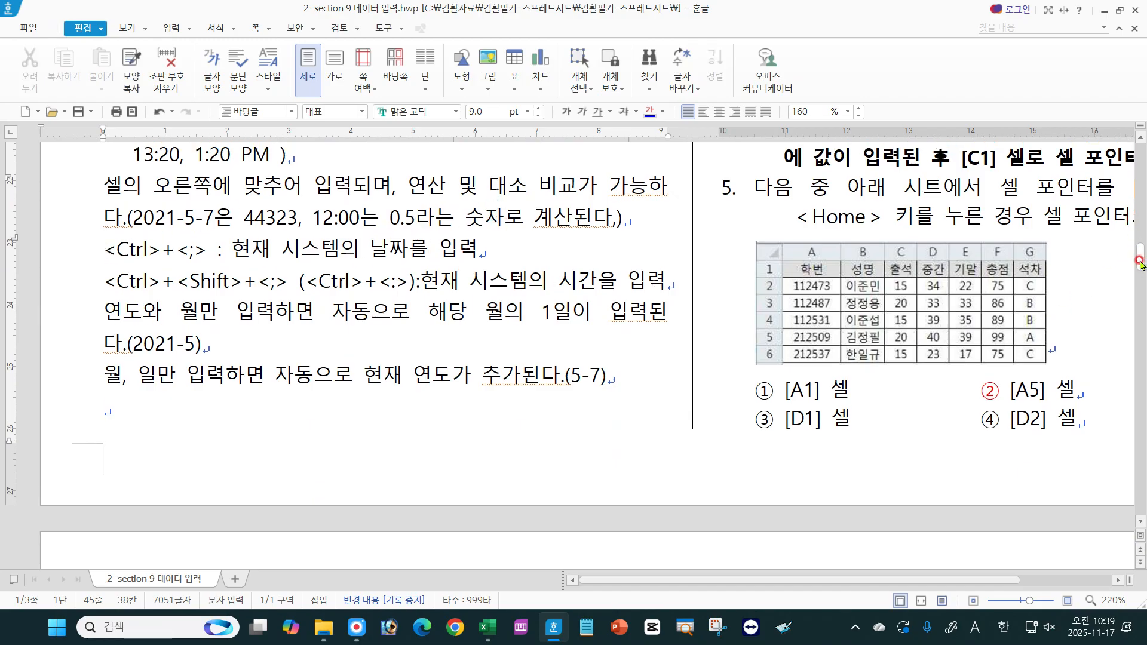
left_click_drag(1141, 263, 1139, 256)
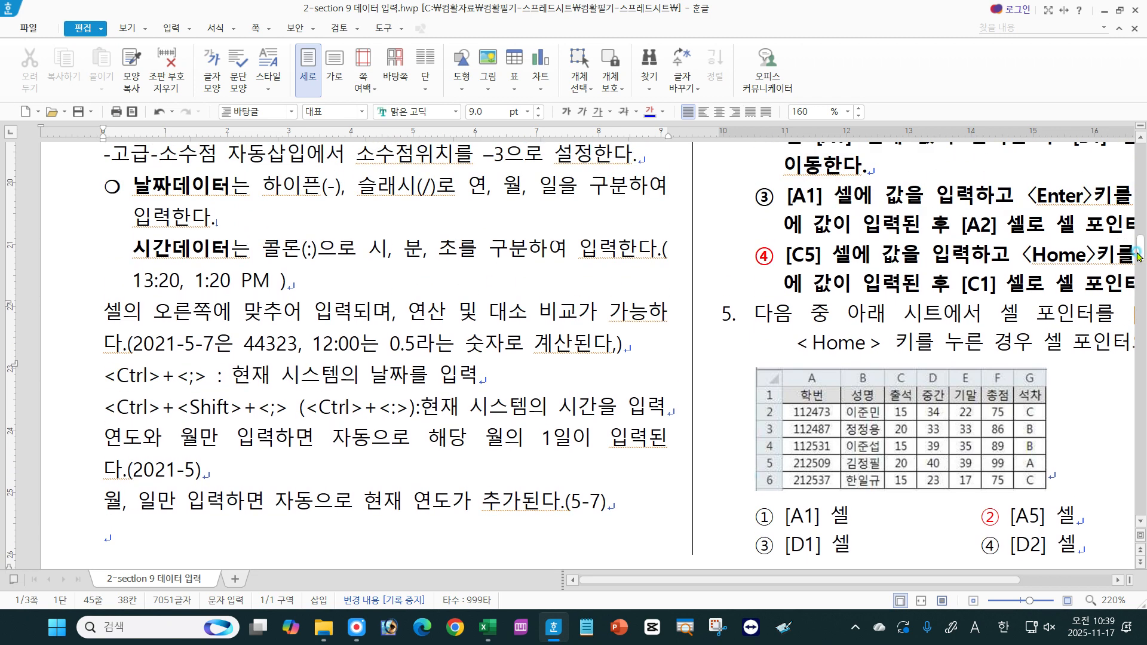
Step: Review the notes on the hyphen and slash date separators and on the shortcuts for entering the current system date and time
left_click_drag(324, 187, 330, 187)
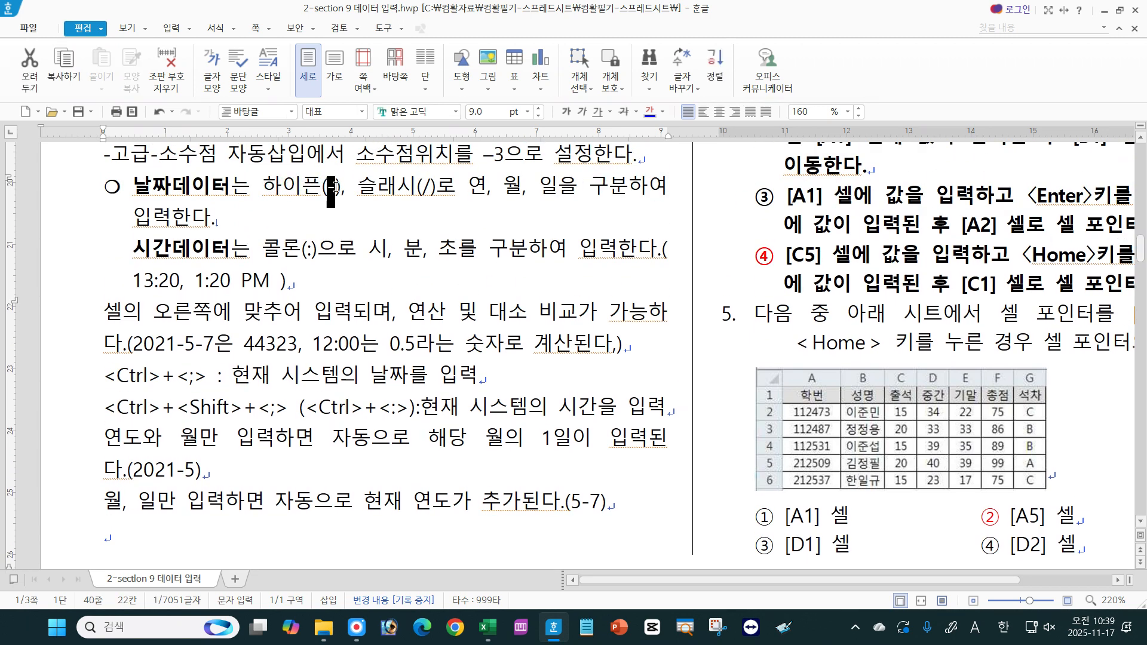
left_click_drag(418, 186, 428, 188)
left_click(361, 374)
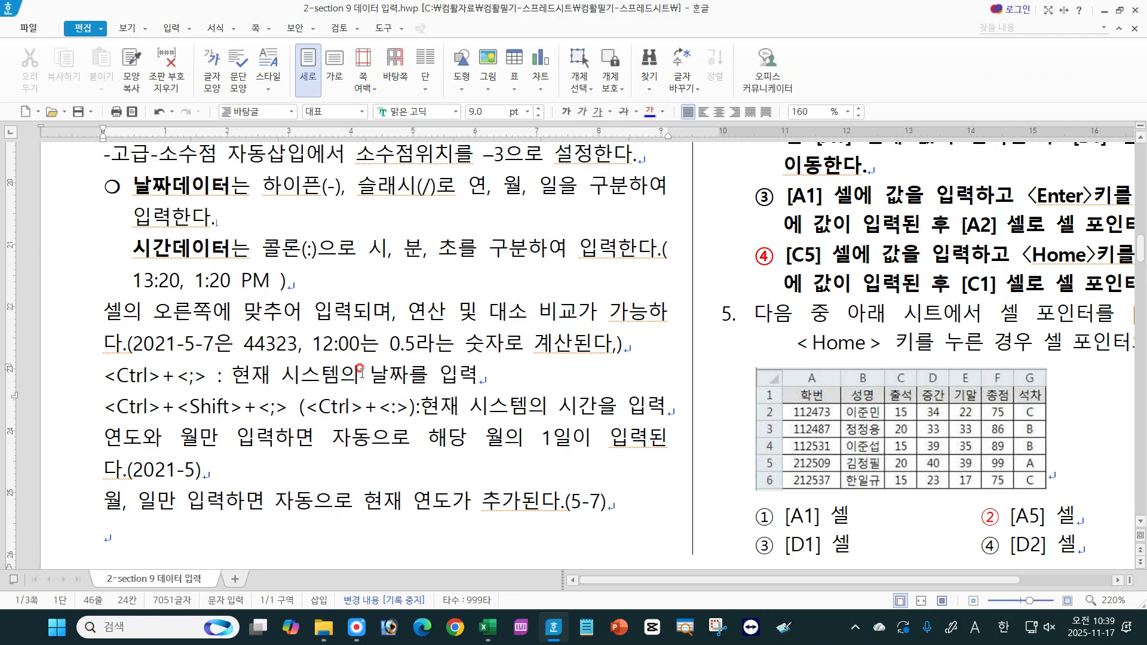
left_click_drag(232, 375, 478, 375)
left_click(181, 388)
left_click_drag(391, 408, 399, 409)
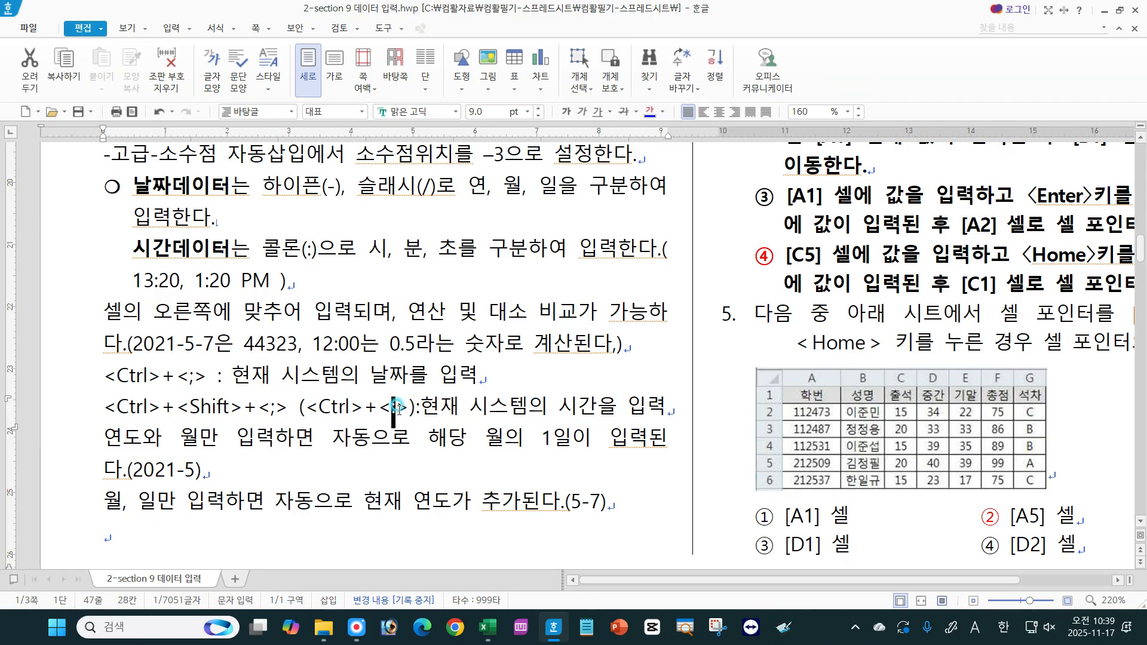
left_click(394, 416)
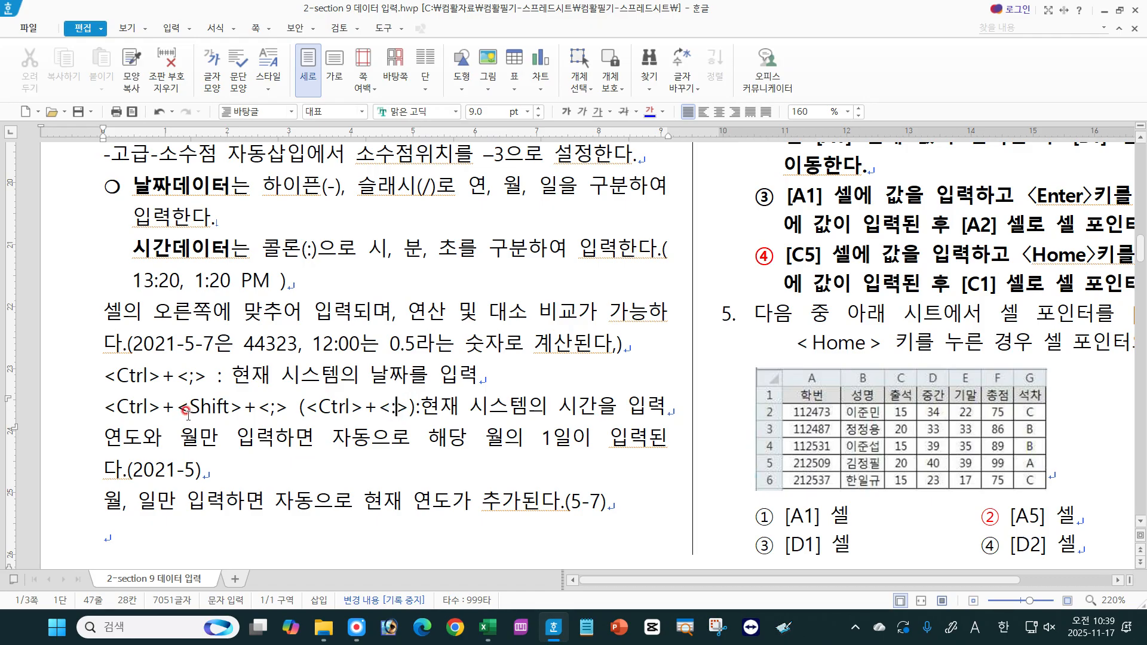
left_click_drag(173, 409, 287, 404)
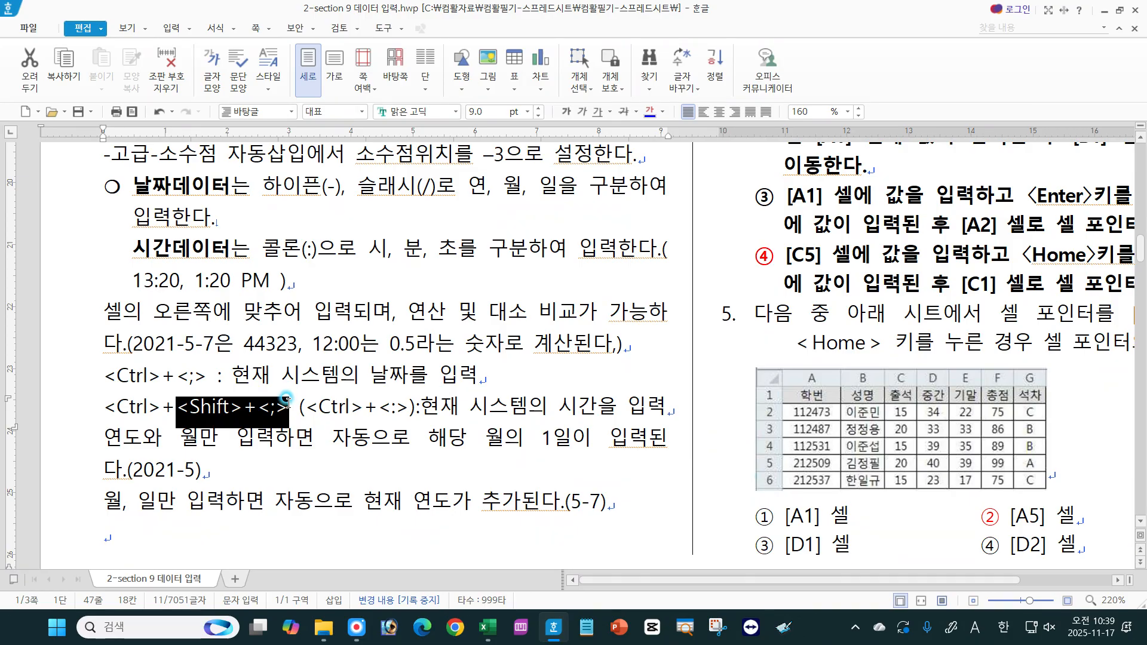
mouse_move(196, 410)
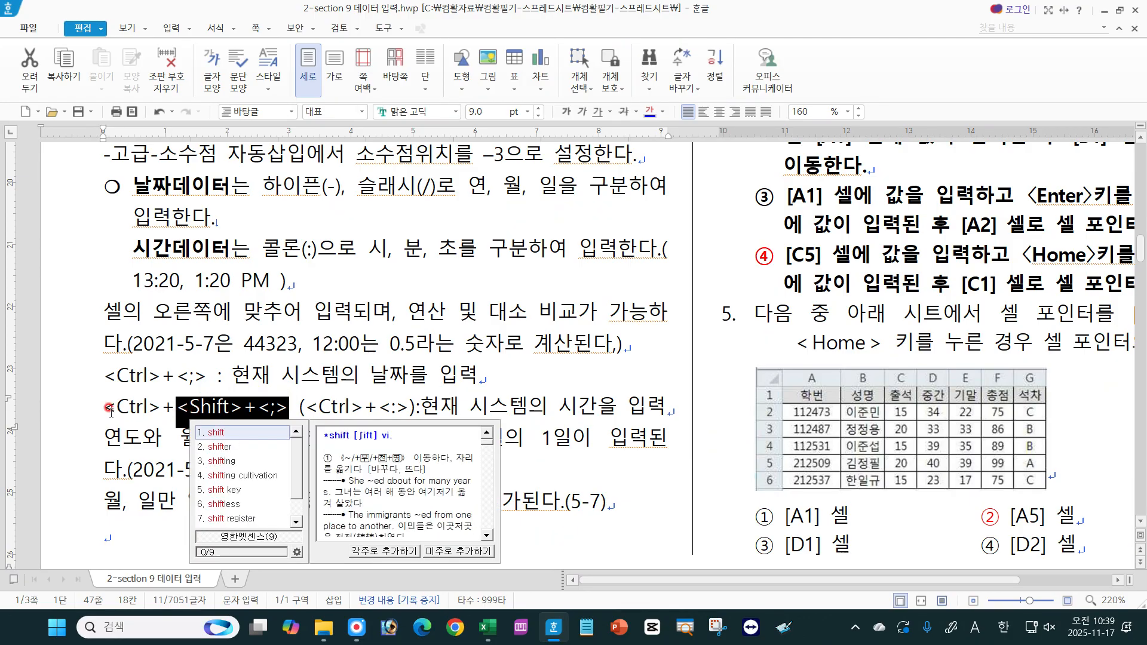
left_click_drag(109, 410, 420, 412)
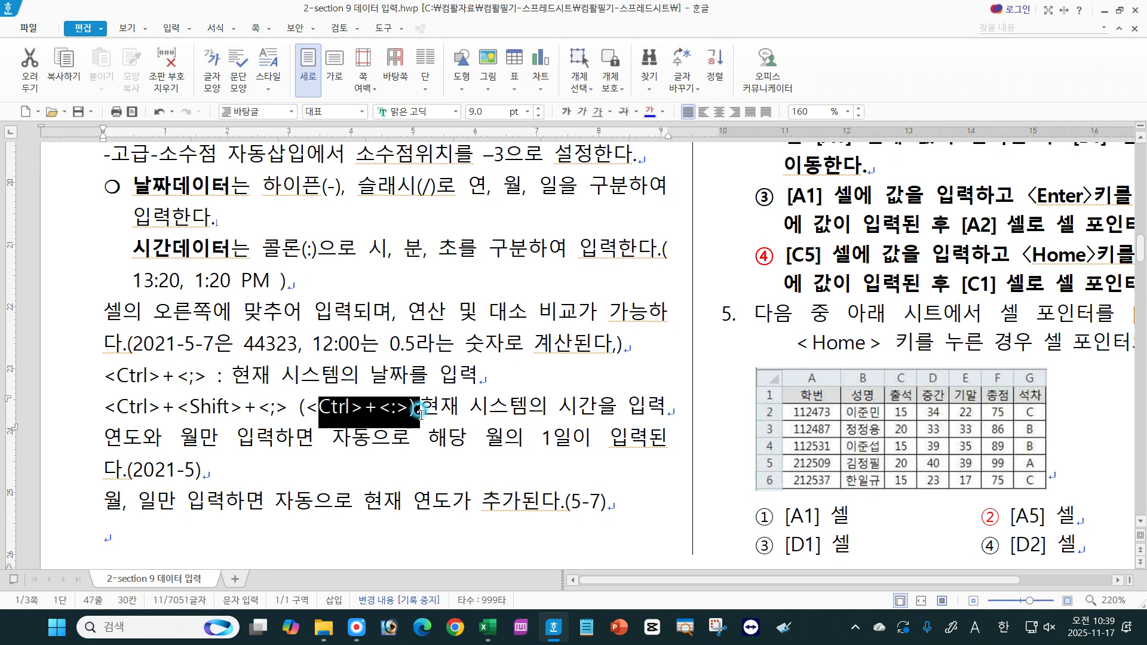
left_click(439, 411)
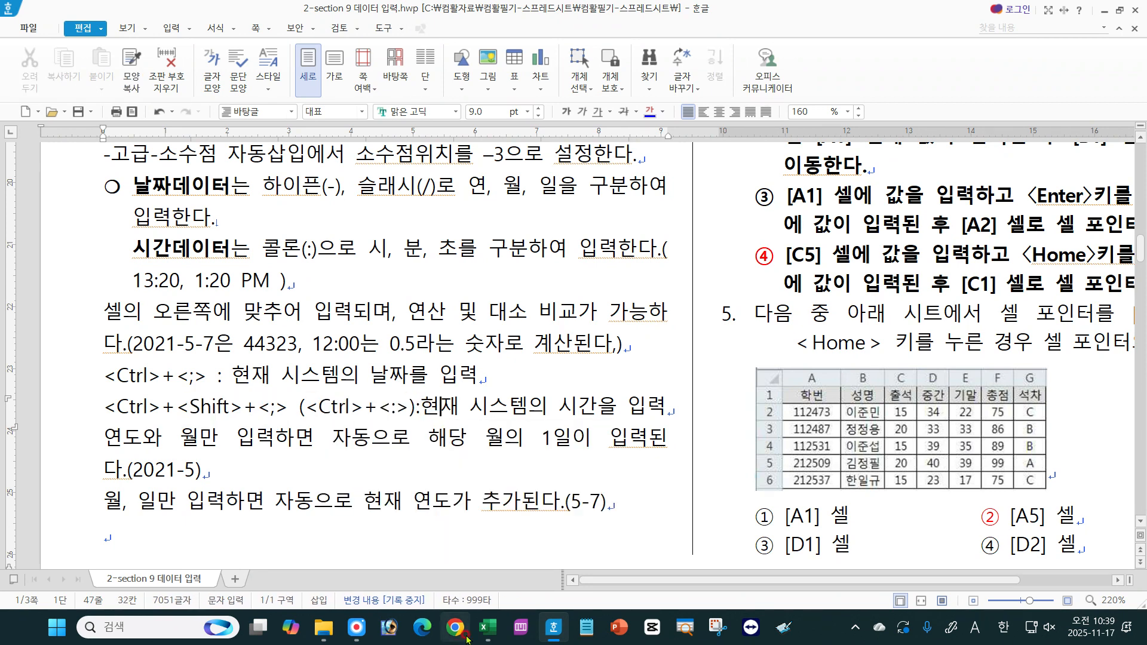
Step: Switch to Excel and insert the current system date in cell J12 and the current system time in J13
left_click(487, 630)
left_click(503, 371)
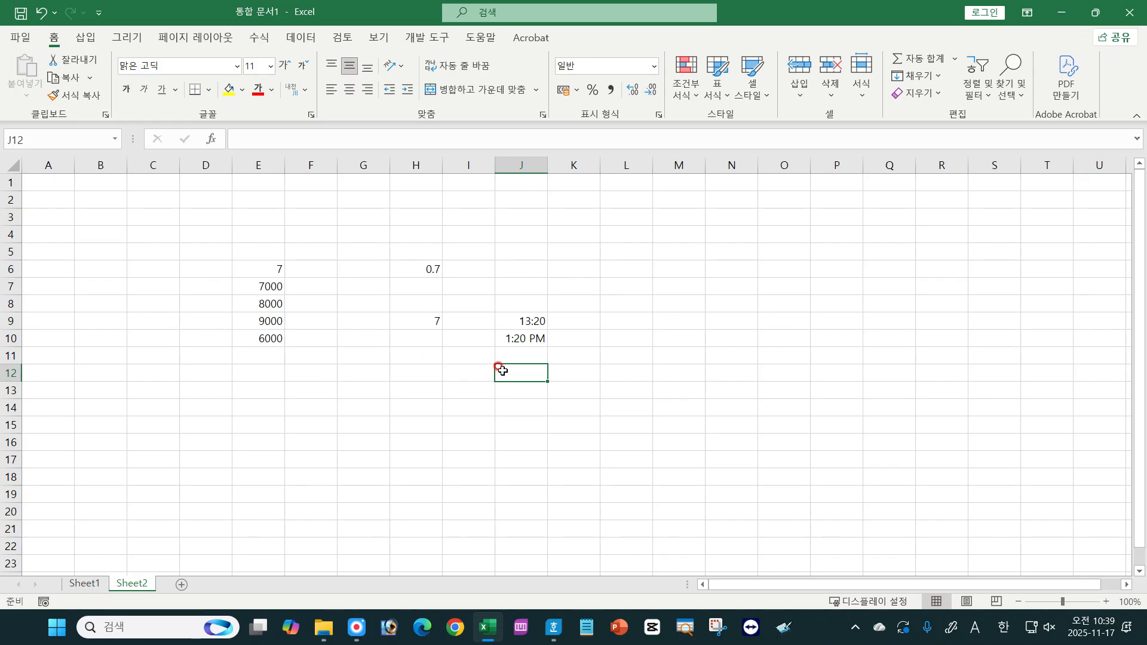
key("ctrl+semicolon")
key("Return")
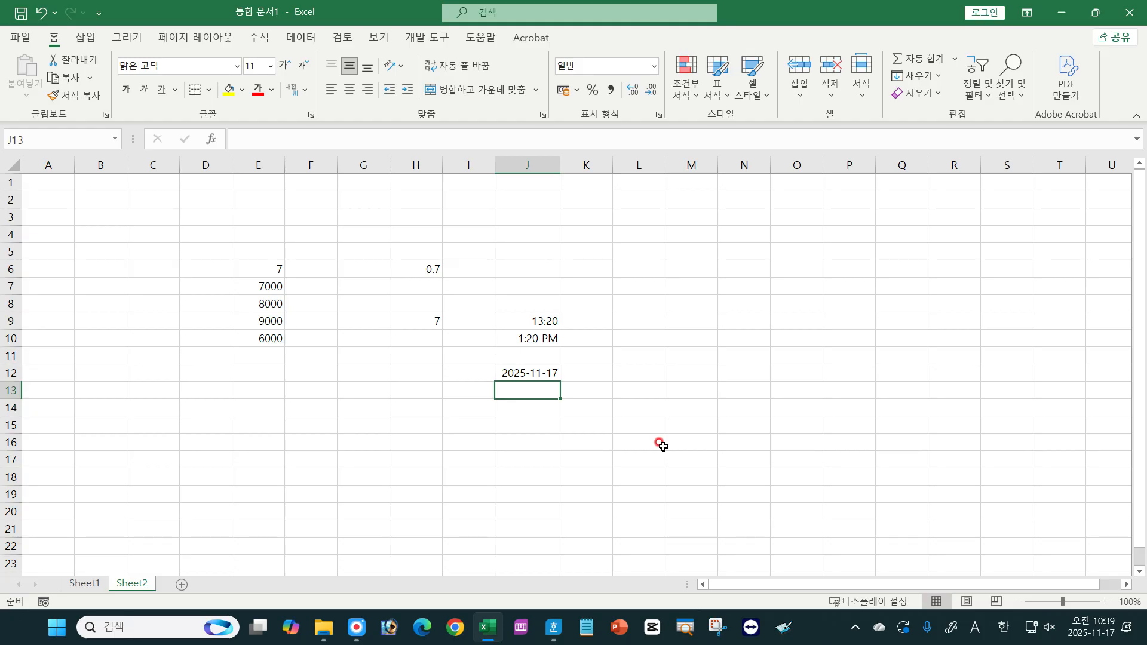
key("ctrl+shift+semicolon")
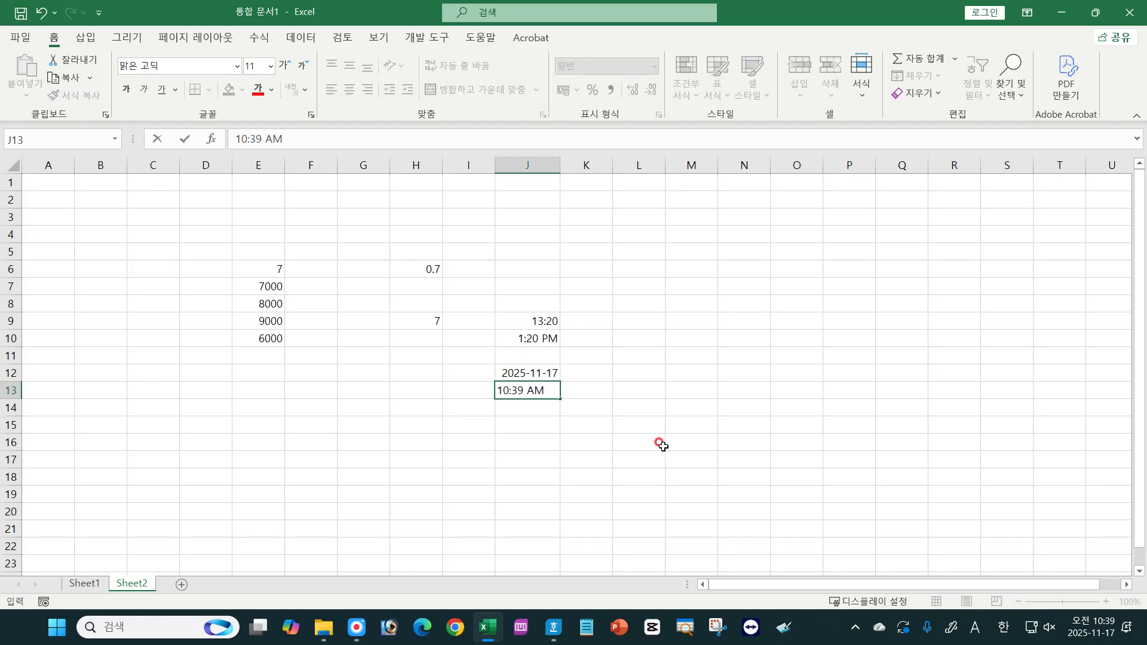
key("Return")
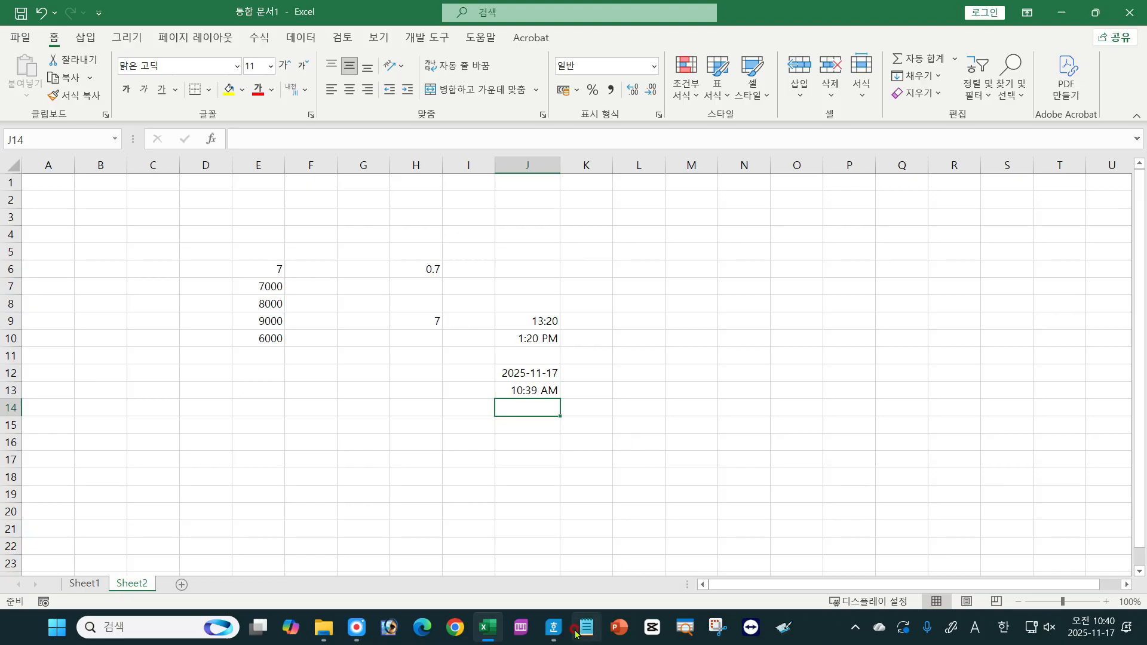
Step: Switch back to the Hangul notes and review the rule on entering only a year and month
left_click(554, 635)
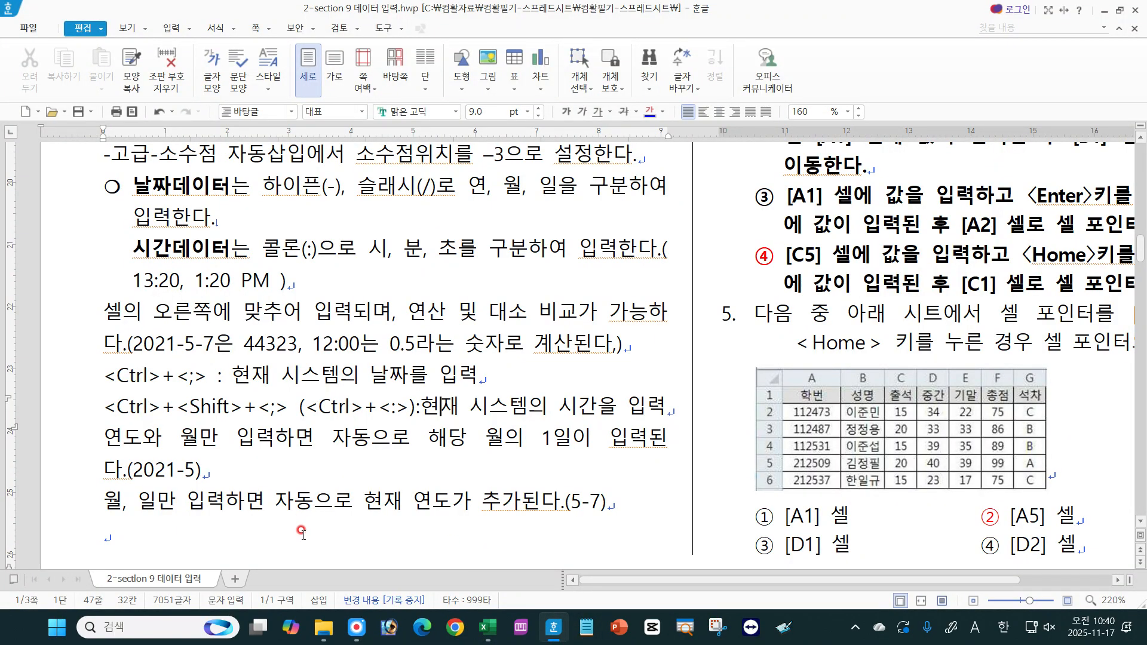
left_click(585, 406)
left_click_drag(107, 438, 607, 440)
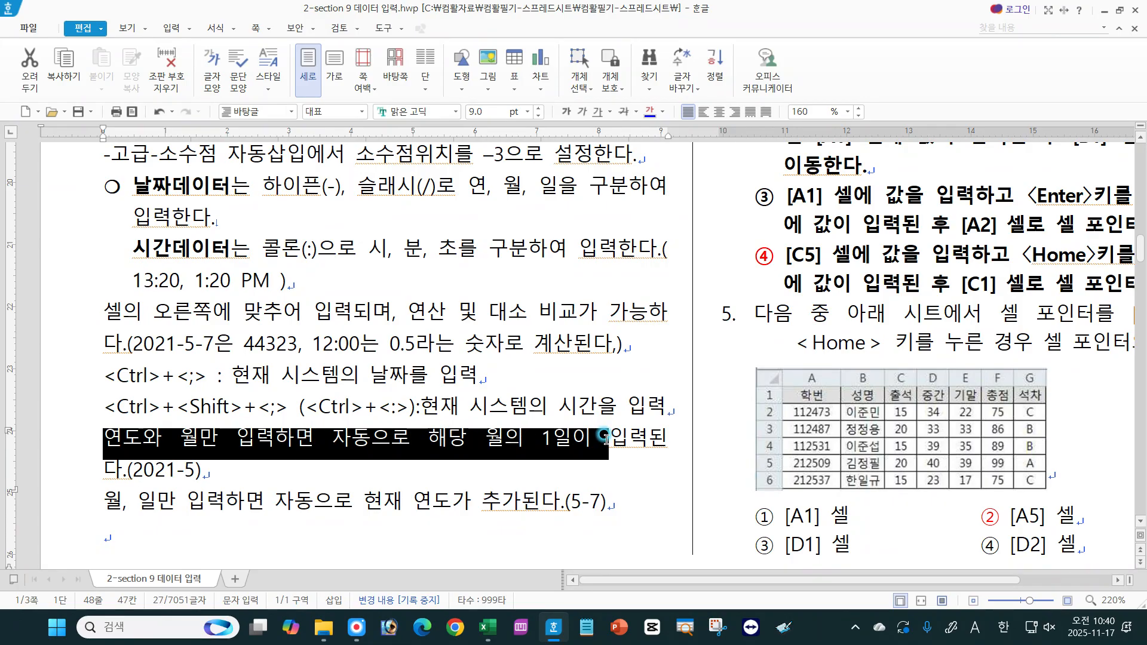
left_click(552, 445)
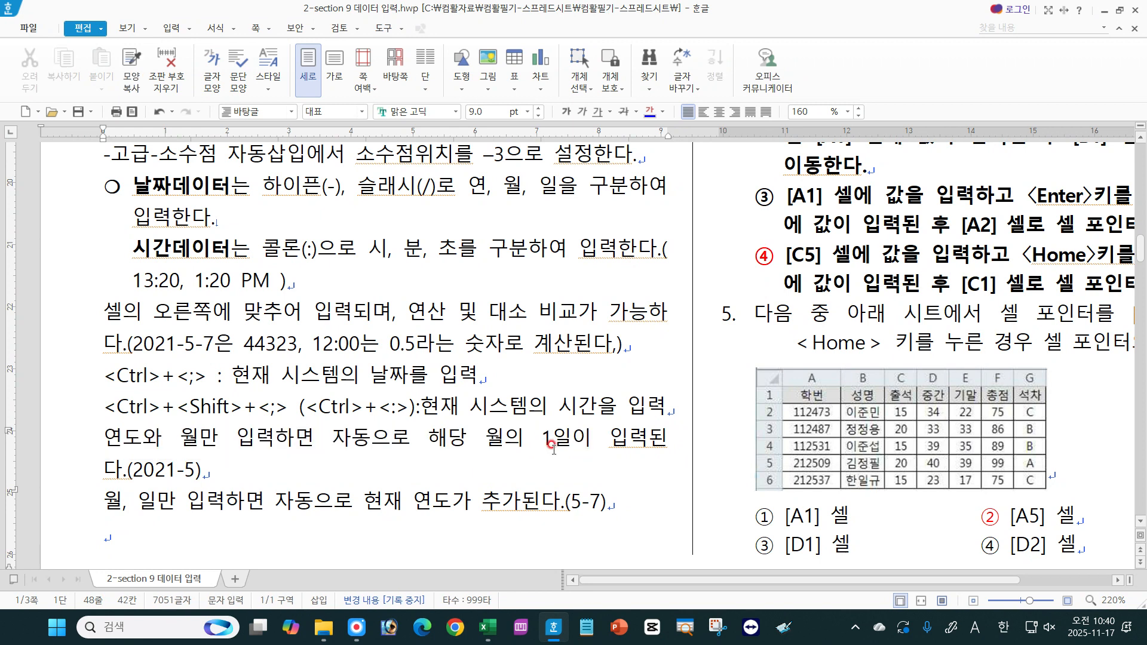
Step: Switch to Excel, enter 2021-1 in cell G14 and check the full date stored in it
mouse_move(491, 638)
left_click(487, 637)
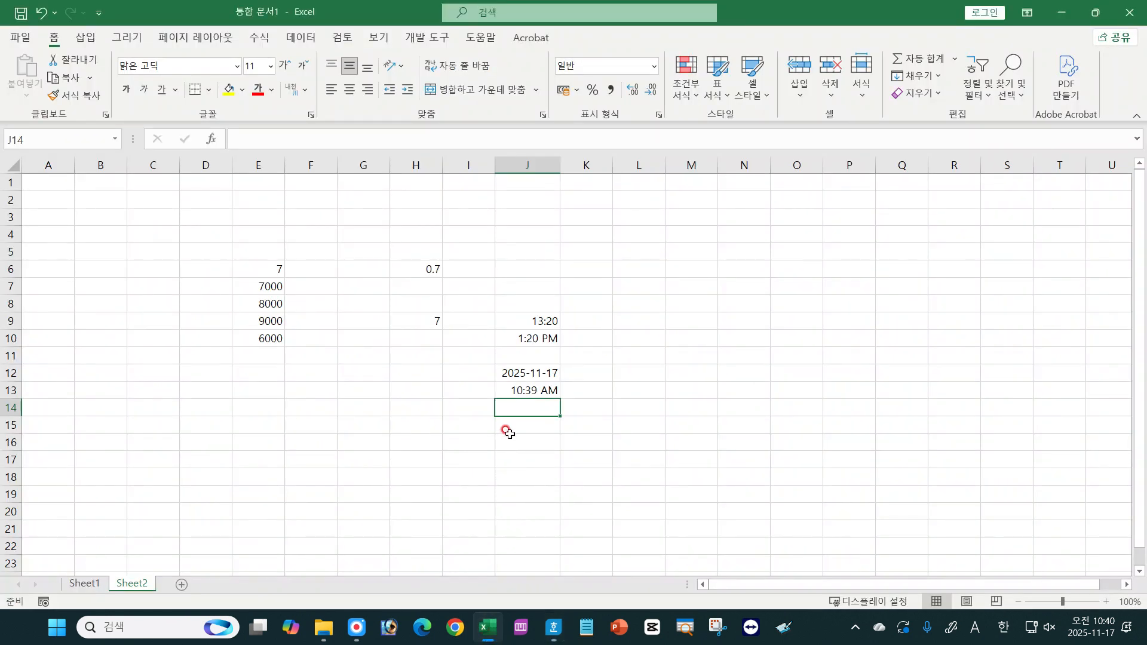
left_click(373, 405)
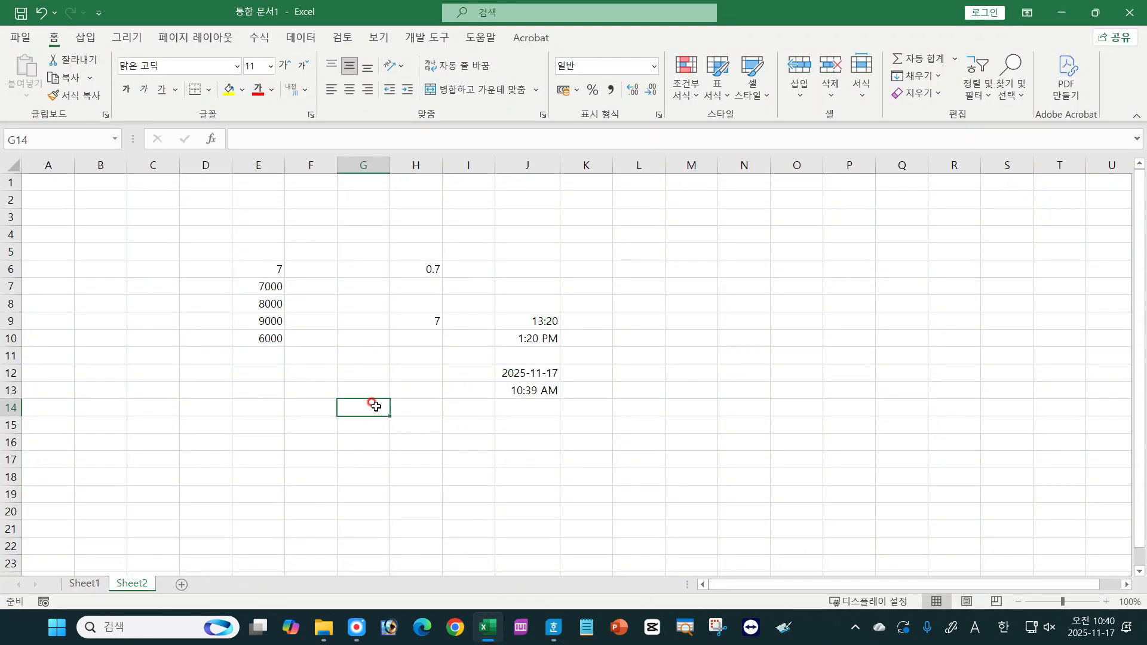
type("2021-1")
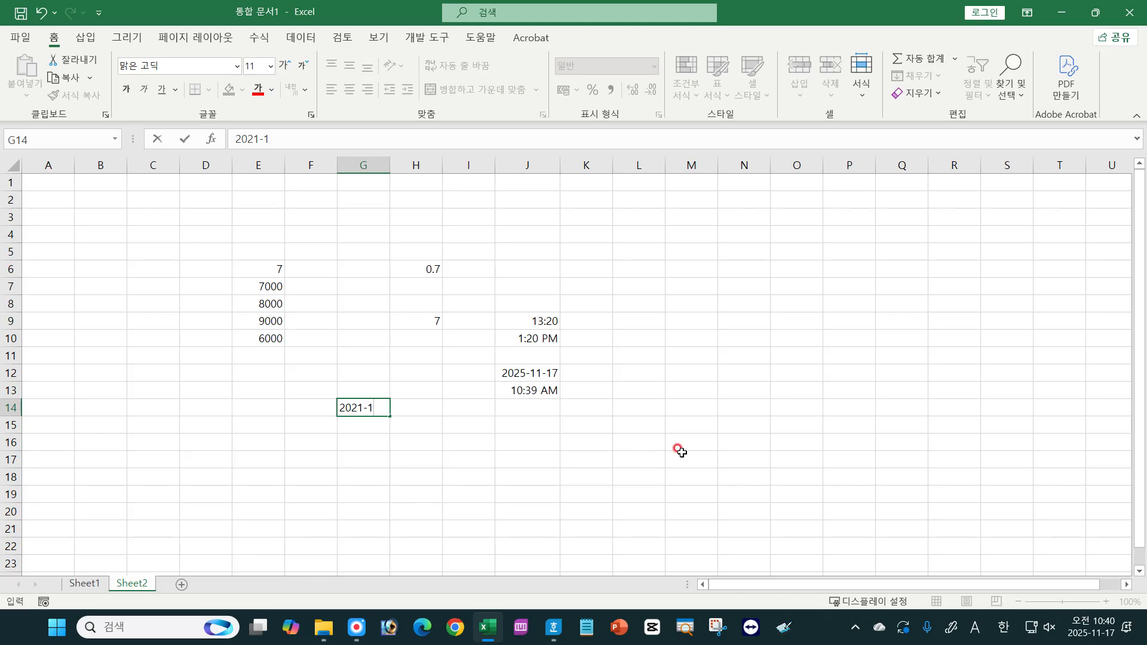
key("Return")
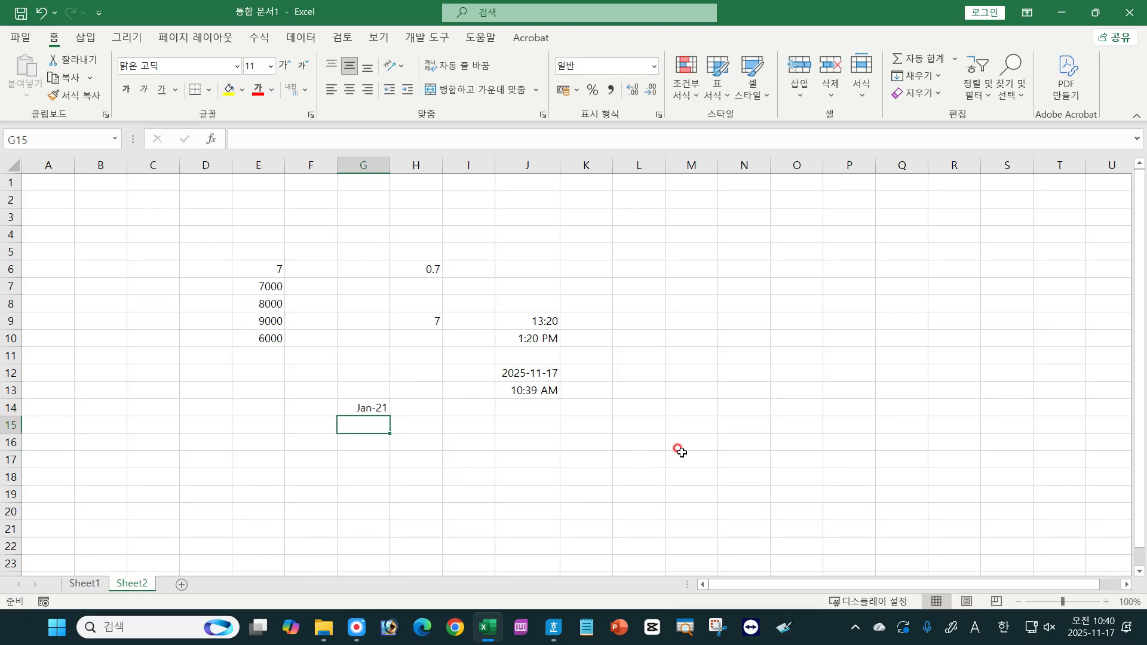
left_click(360, 407)
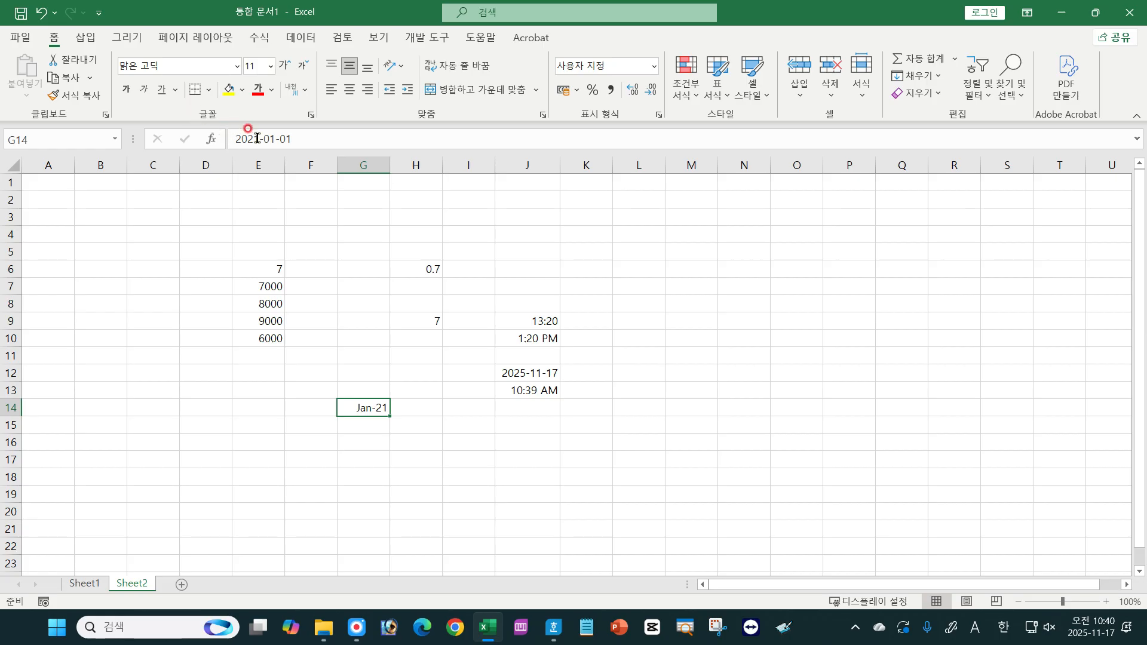
left_click(298, 138)
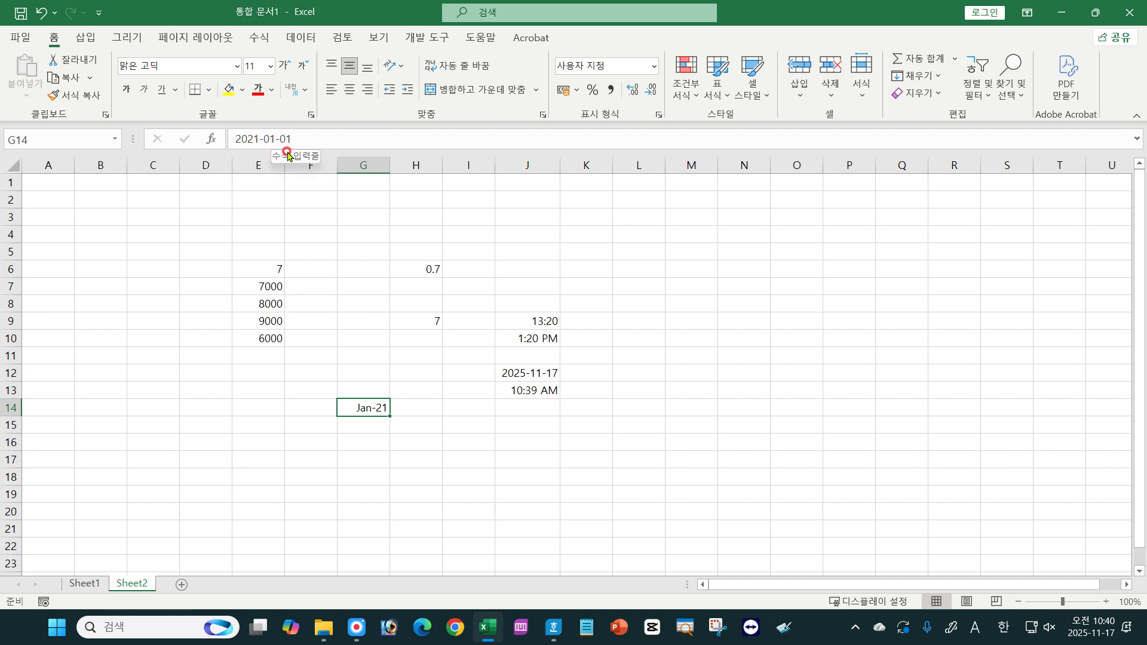
Step: Enter 2021-5 in cell G16 and 25-5-6 in G17, and check the date stored in G17
left_click(363, 440)
type("2021-5")
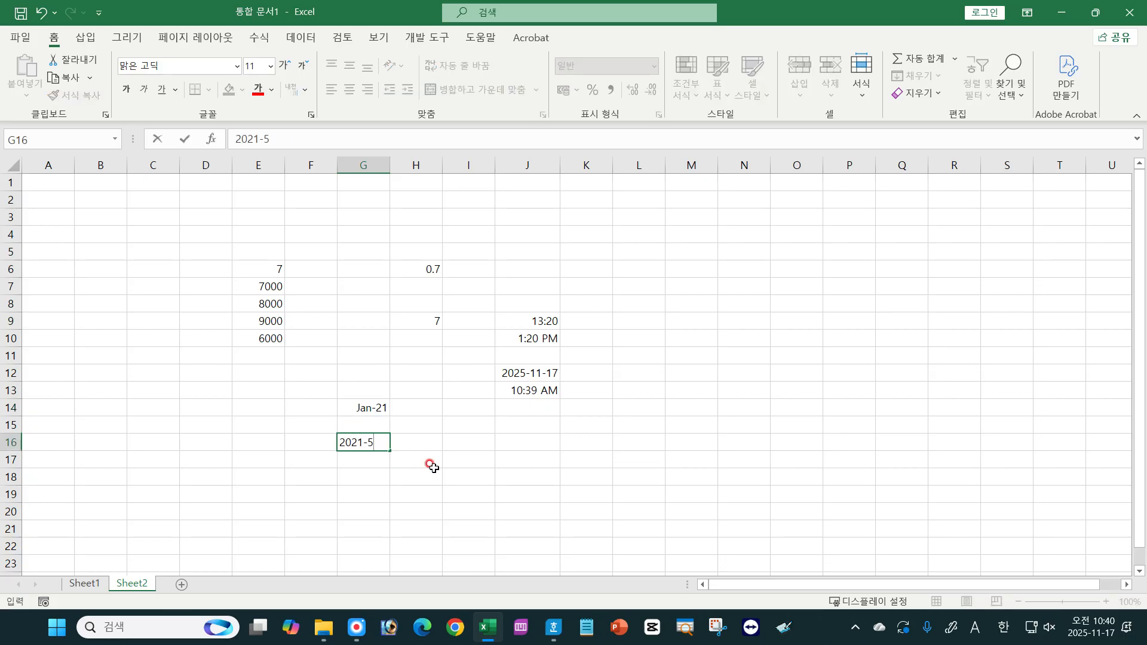
key("Return")
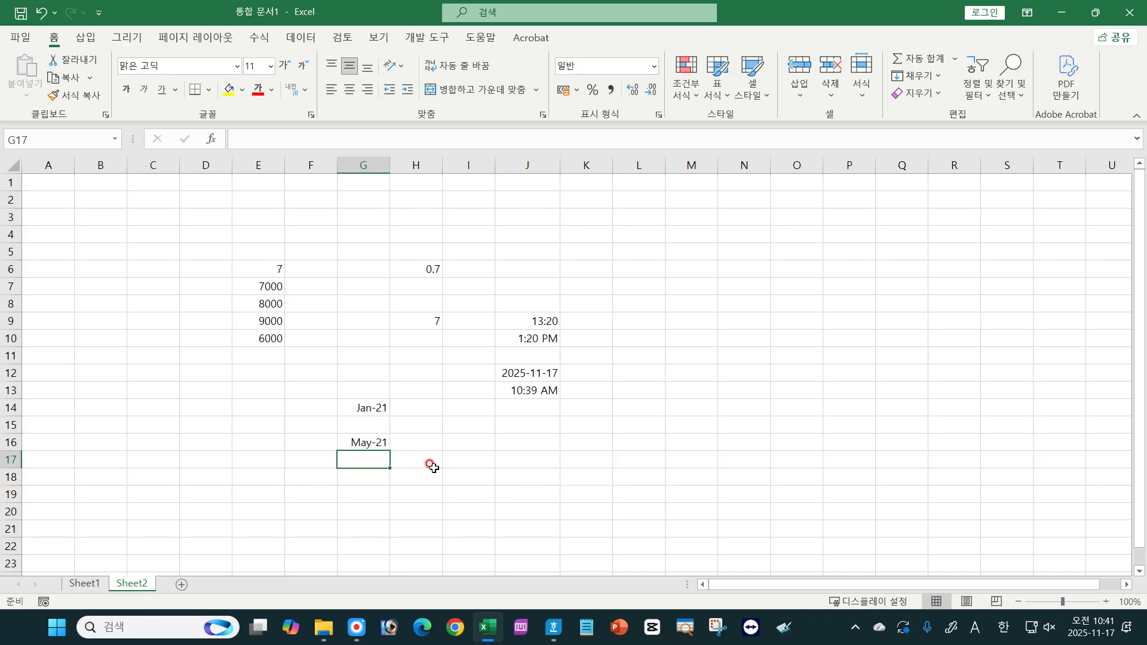
type("25-")
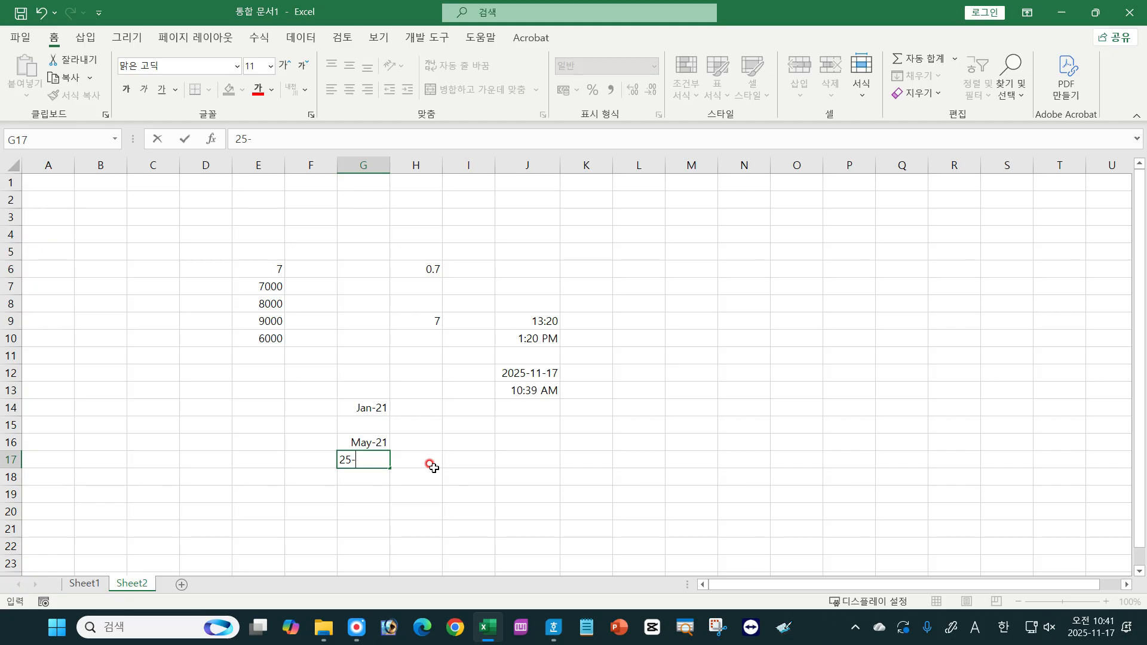
type("5-6")
key("Return")
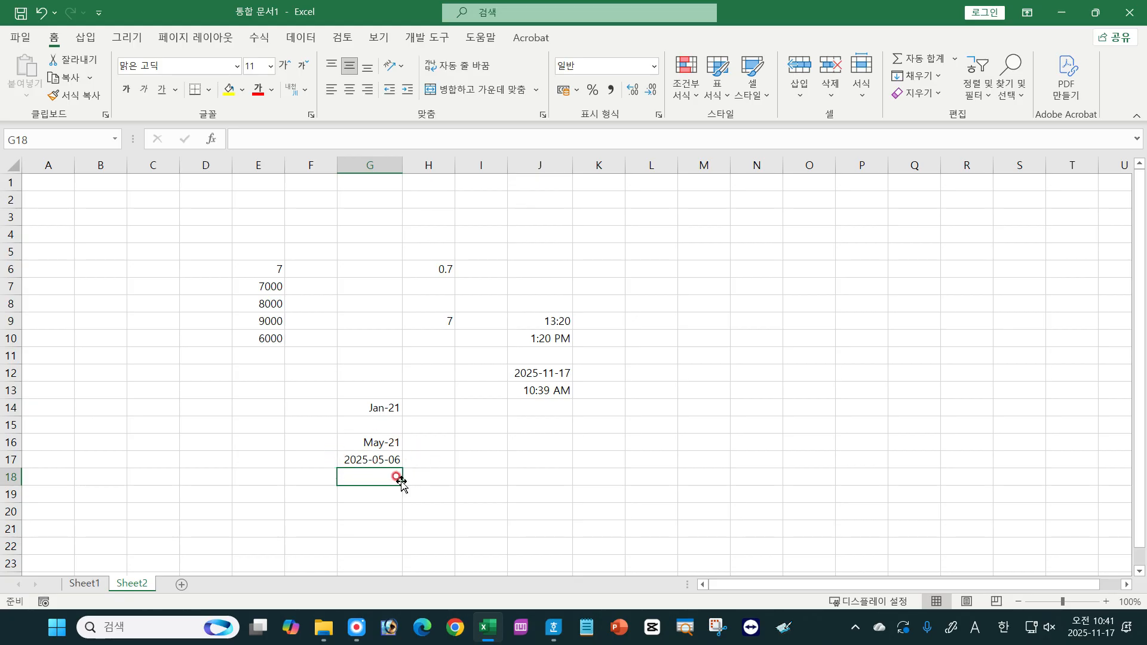
left_click(368, 458)
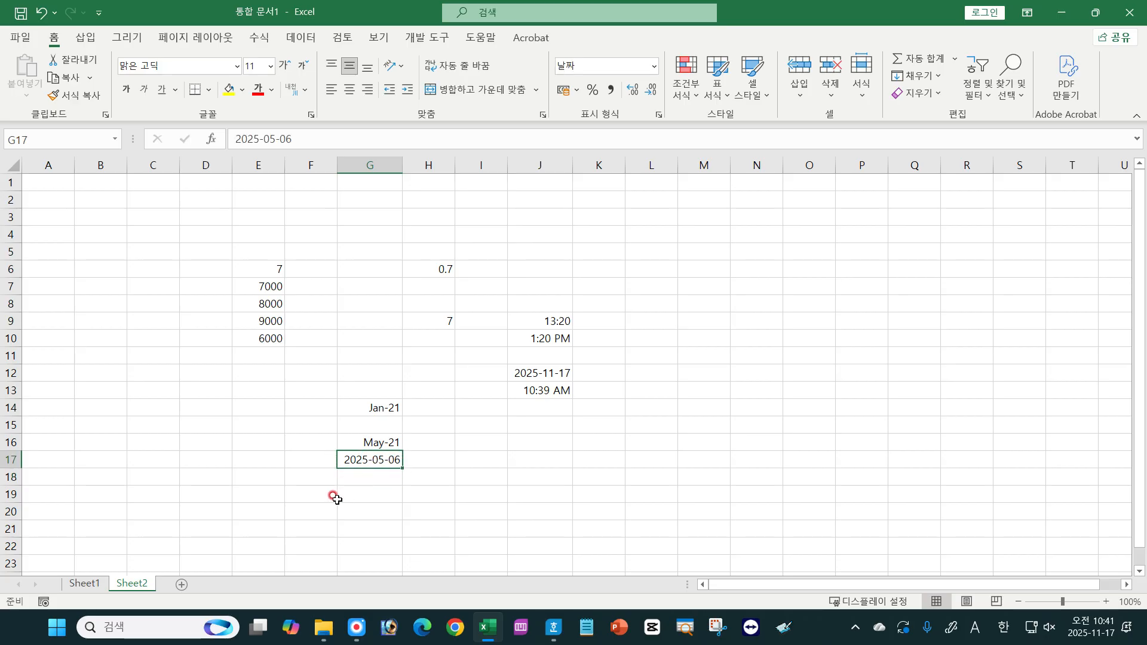
Step: Enter 25-5-6 in cell G19 and 25-5 in G20, and check the date stored in G20
left_click(370, 490)
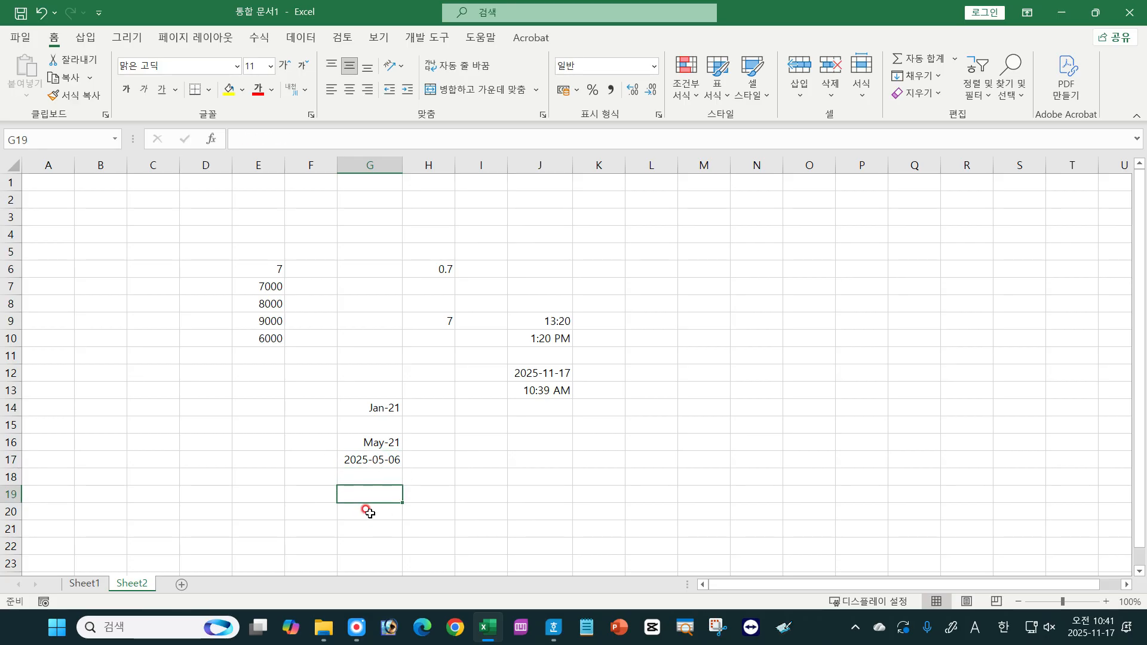
type("2")
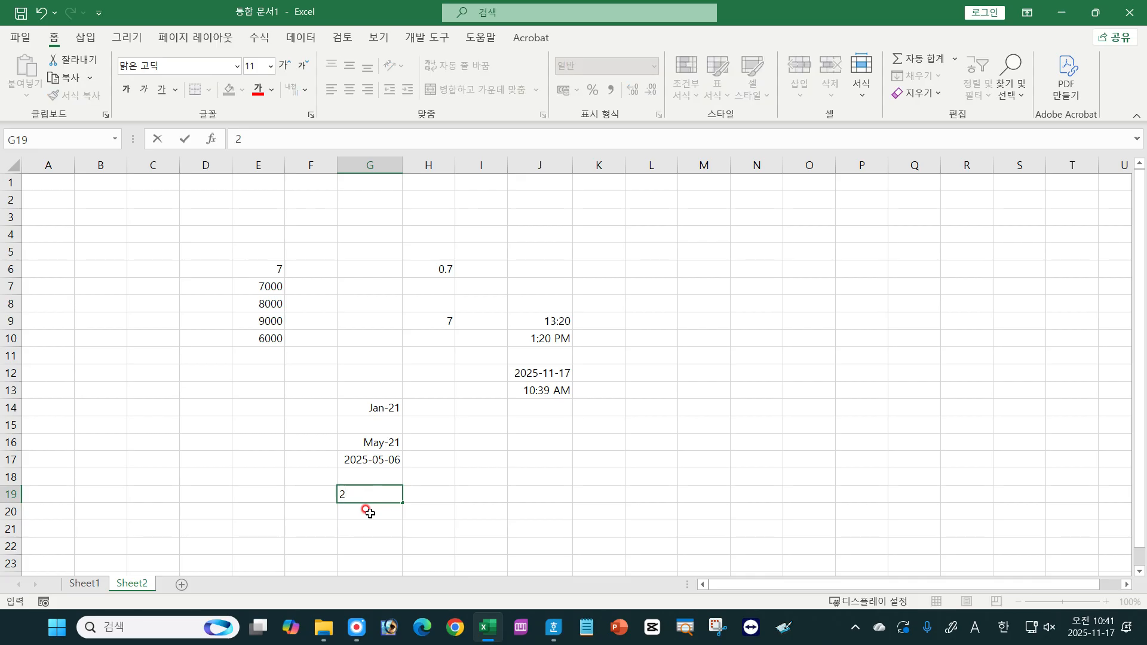
type("5-5-6")
key("Return")
type("25-5")
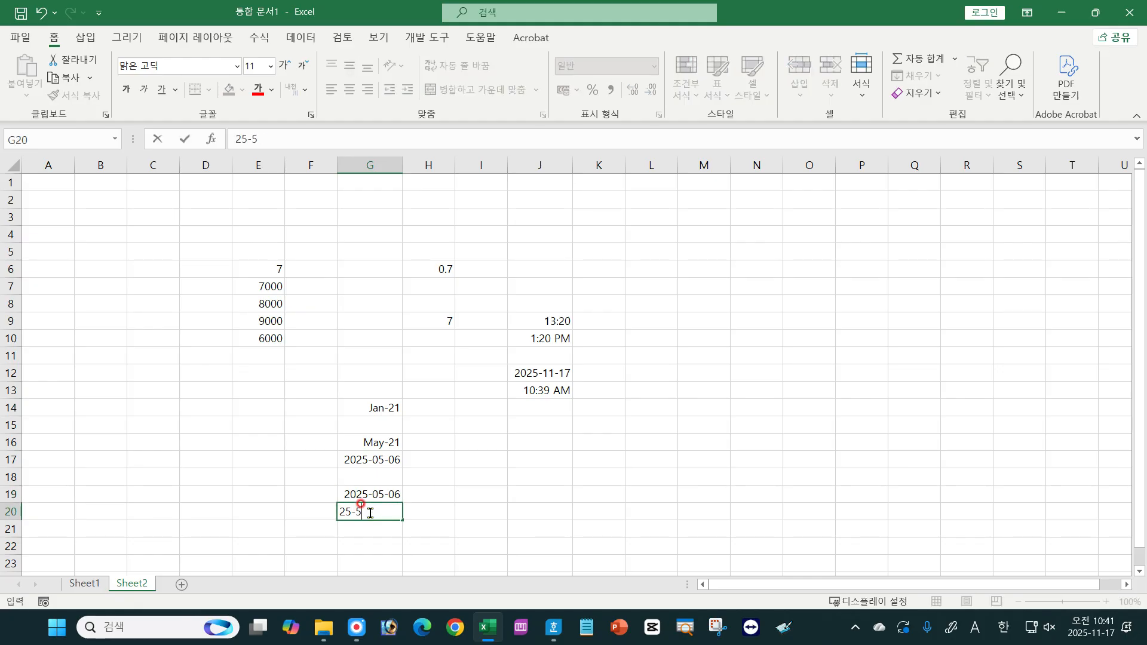
key("Return")
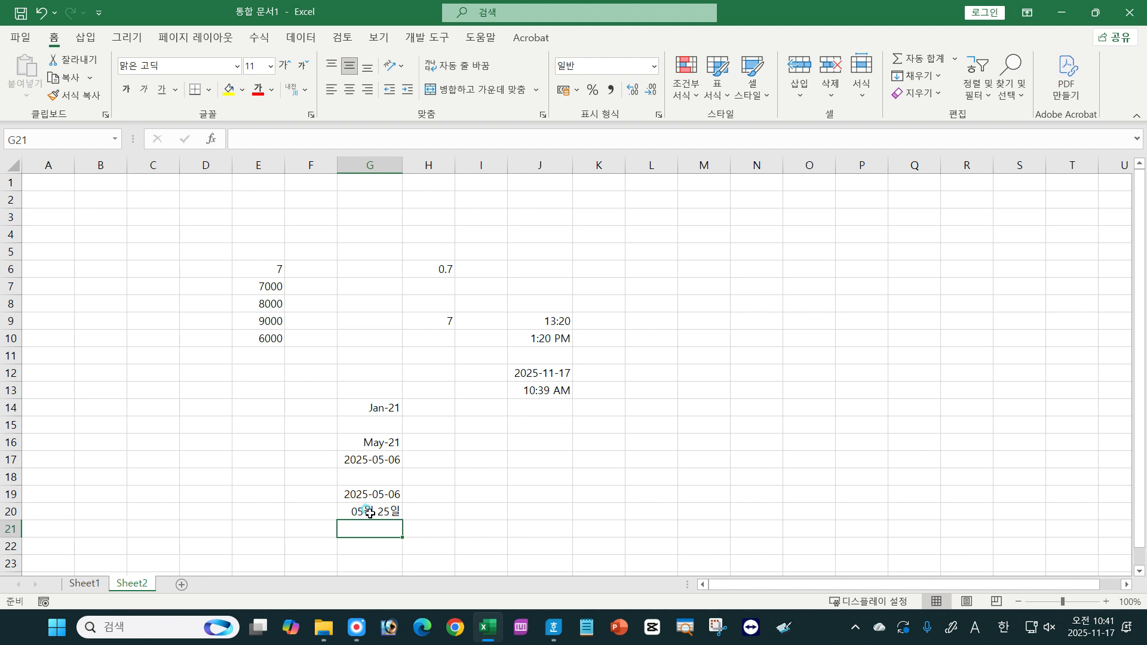
left_click(370, 514)
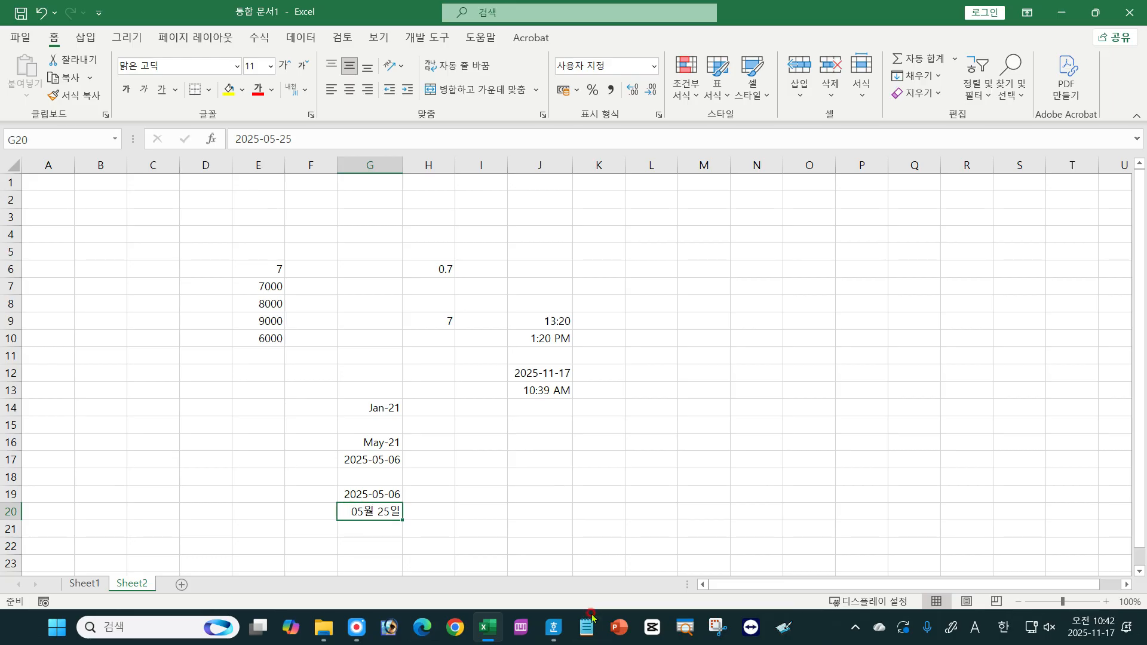
Step: Replace the entry in cell G20 with 2025-5-6 and check the full dates stored in G20 and G14
type("2025-")
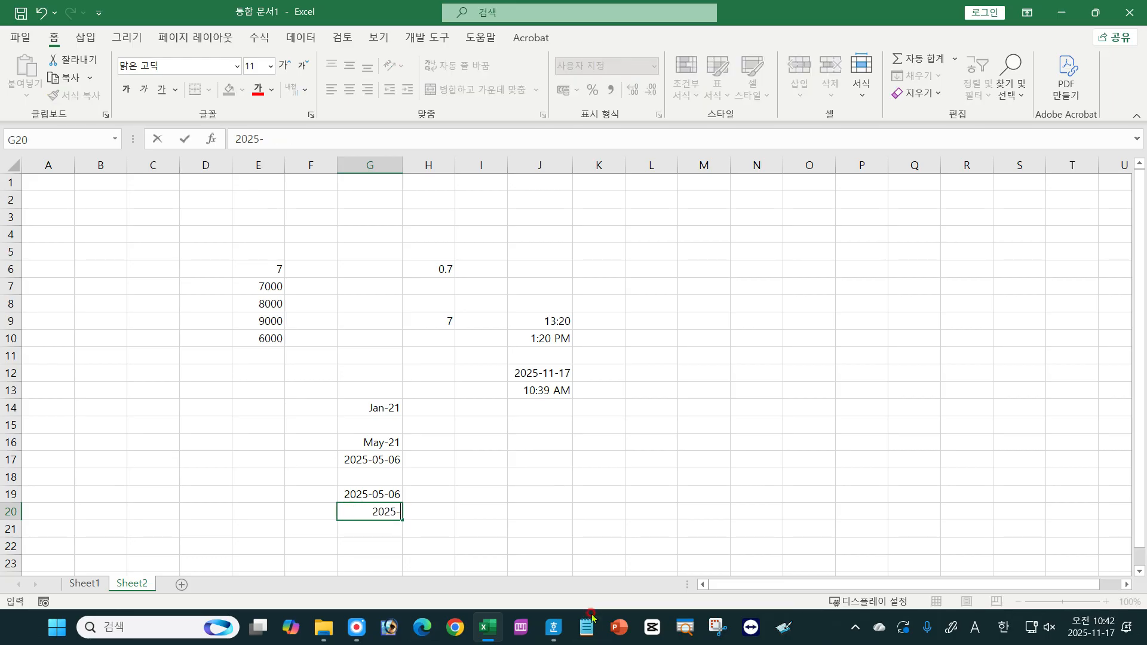
type("5-6")
key("Return")
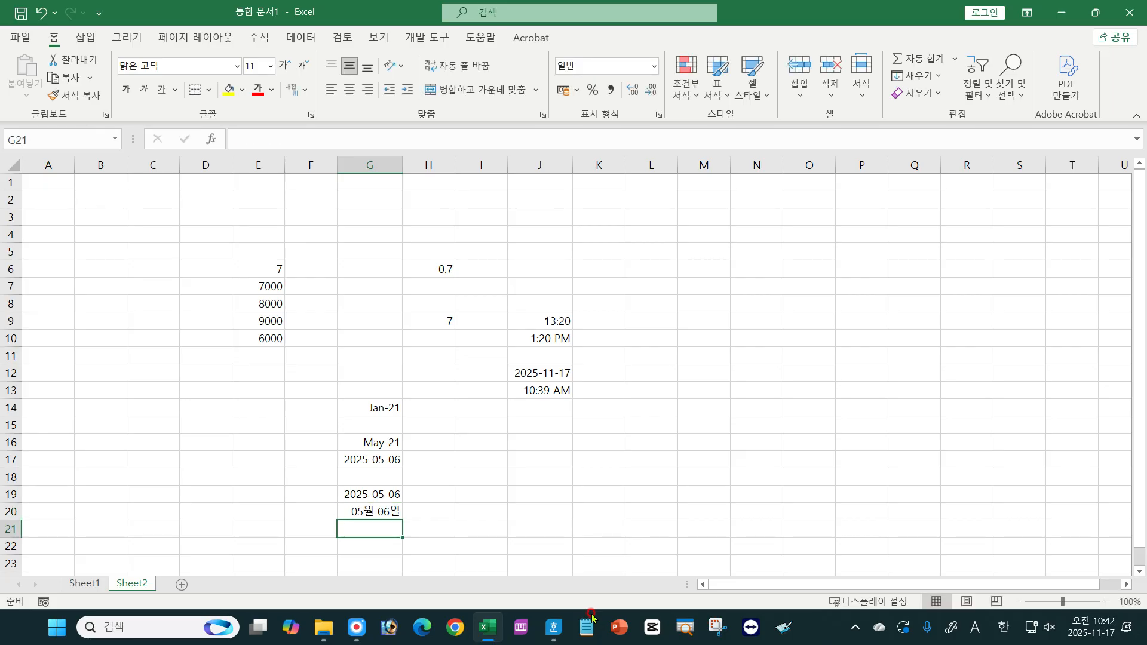
left_click(359, 512)
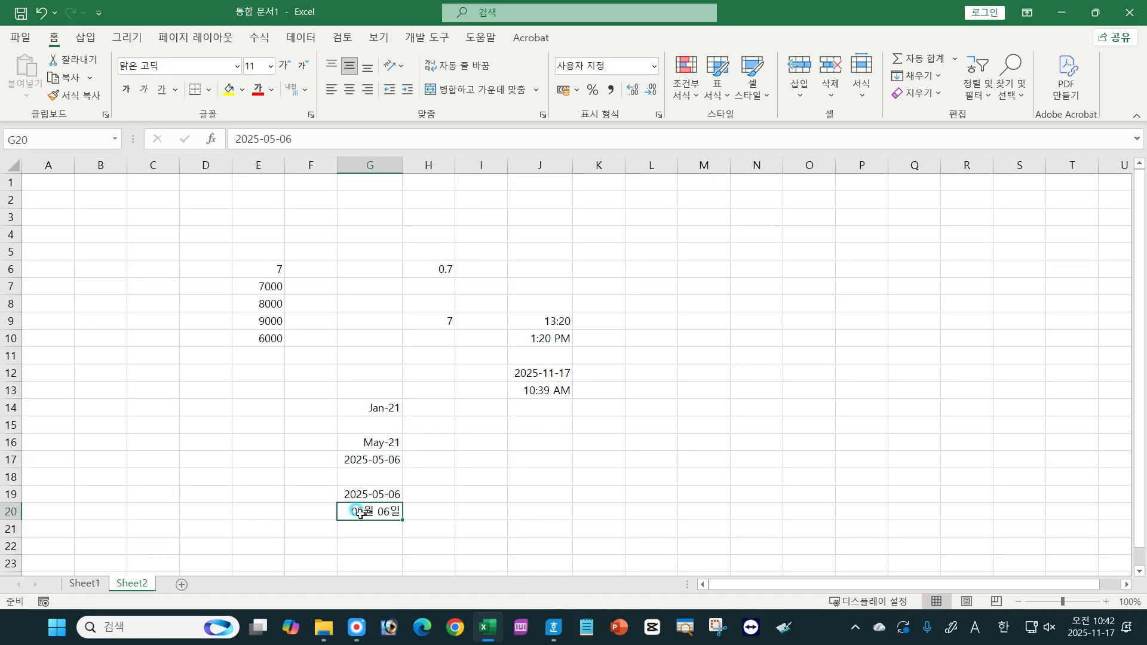
left_click(365, 405)
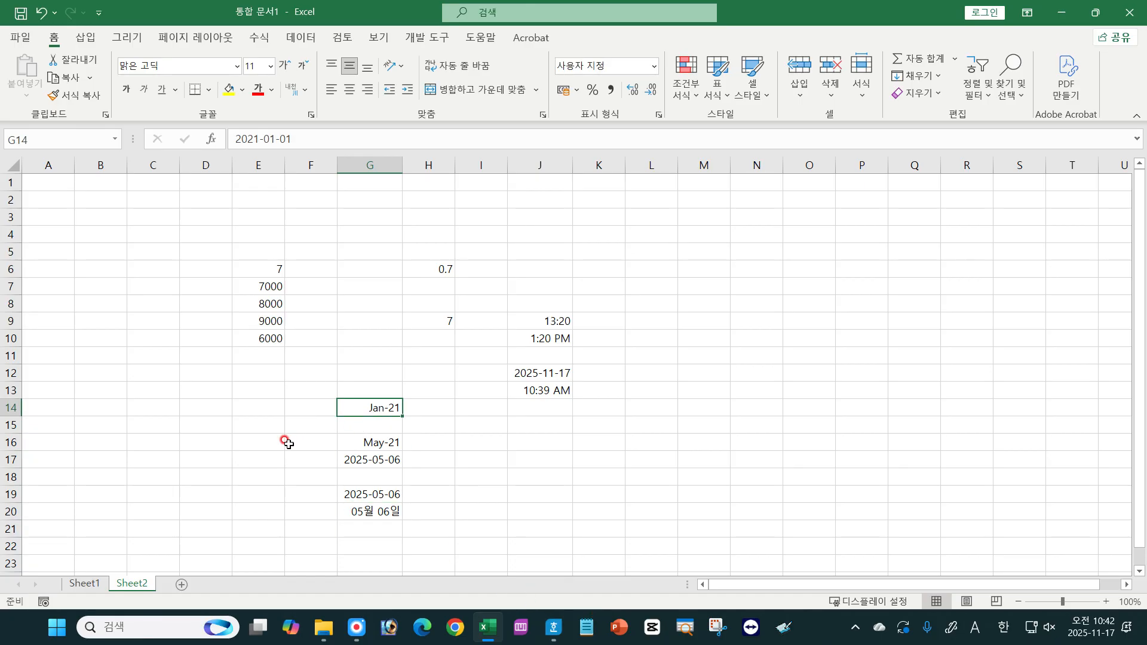
Step: Replace the entry in cell G14 with 21-5-7 and format the cell as Short Date (간단한 날짜)
type("21-5-")
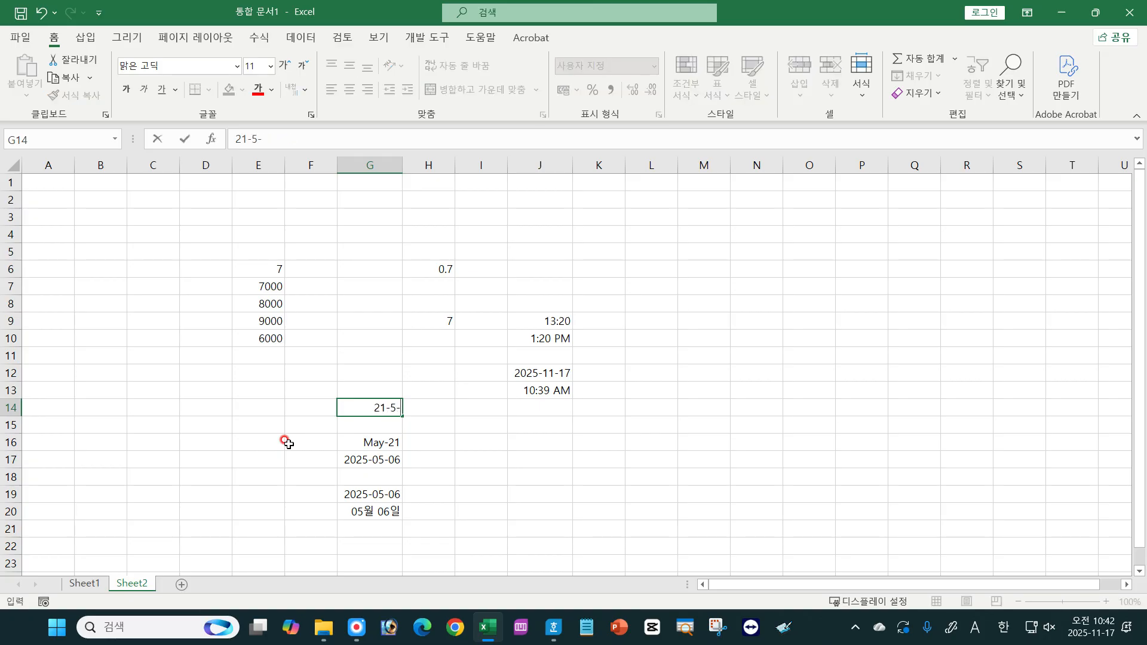
type("7")
key("Return")
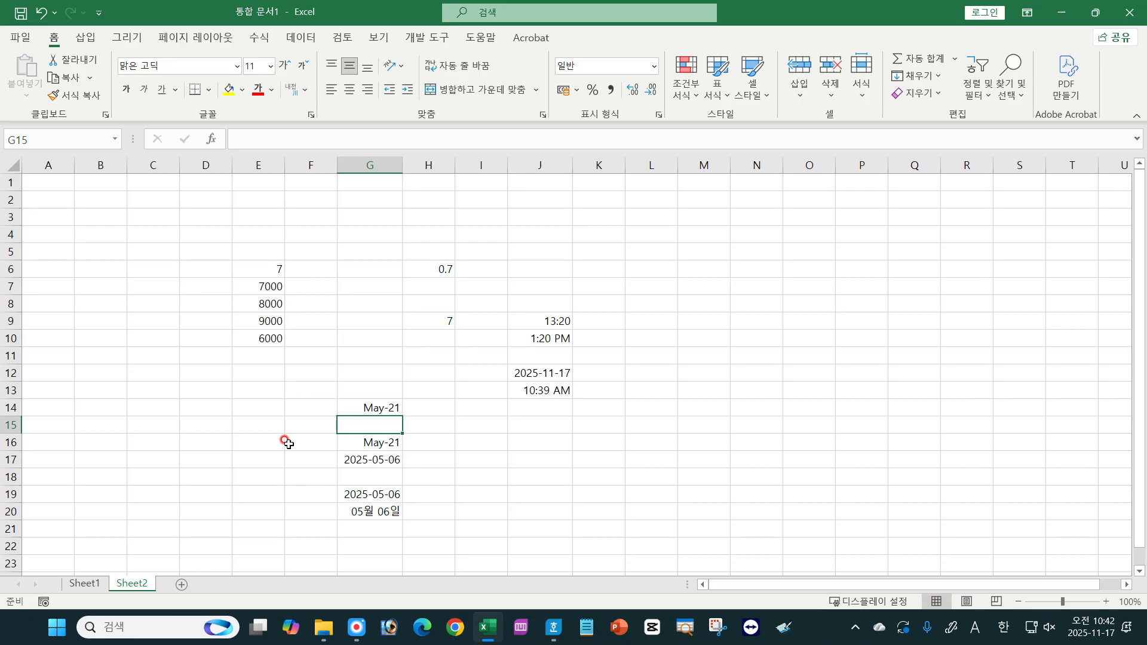
left_click(375, 407)
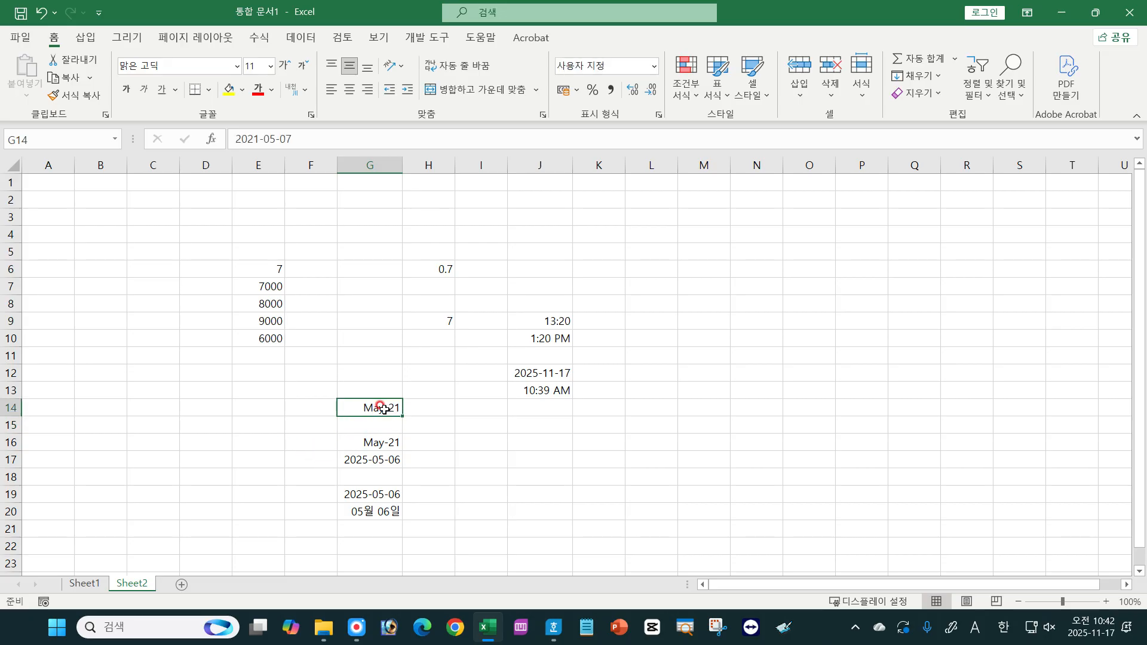
left_click(655, 67)
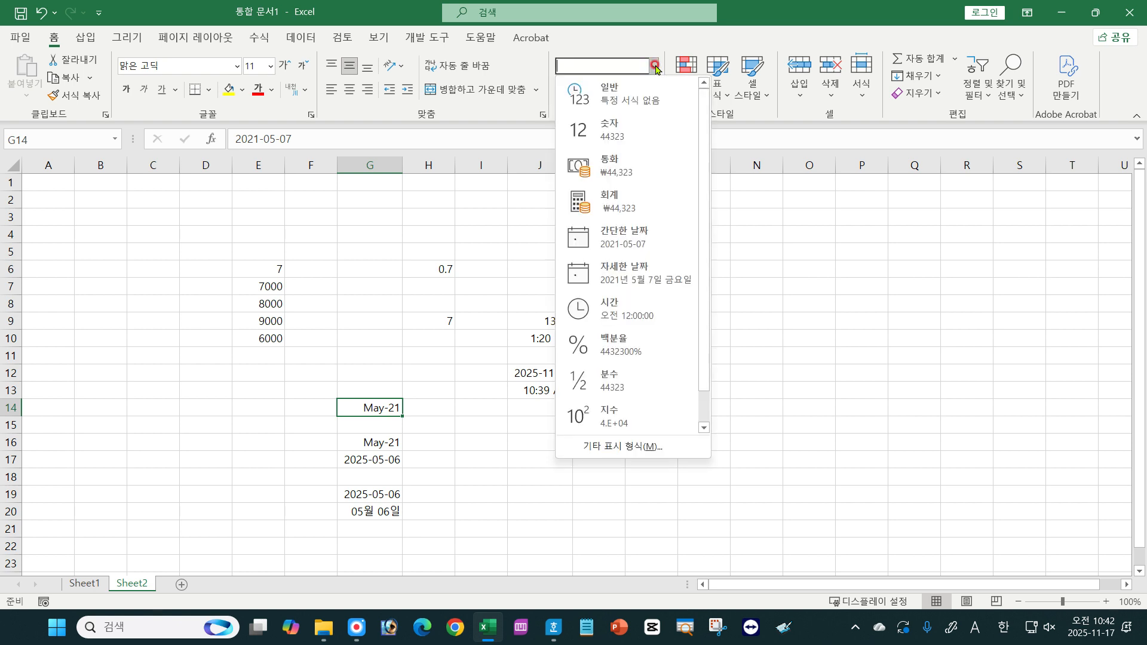
left_click(636, 236)
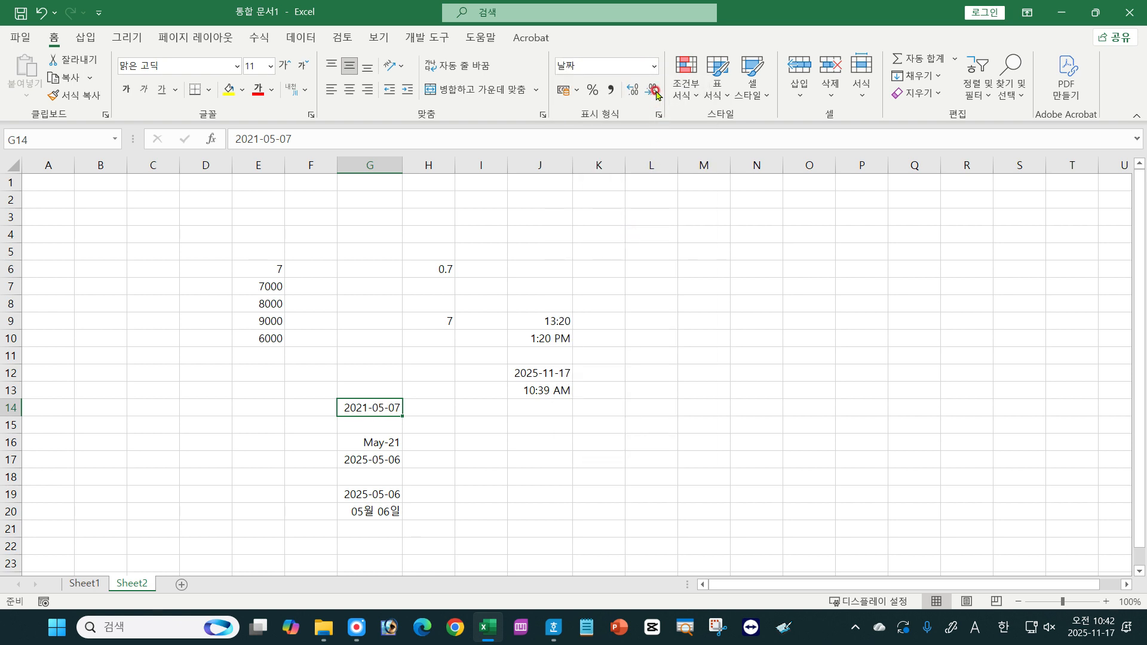
Step: Review the date formats offered for cell G14 in the number format choices and Format Cells dialog, keeping Short Date
left_click(654, 66)
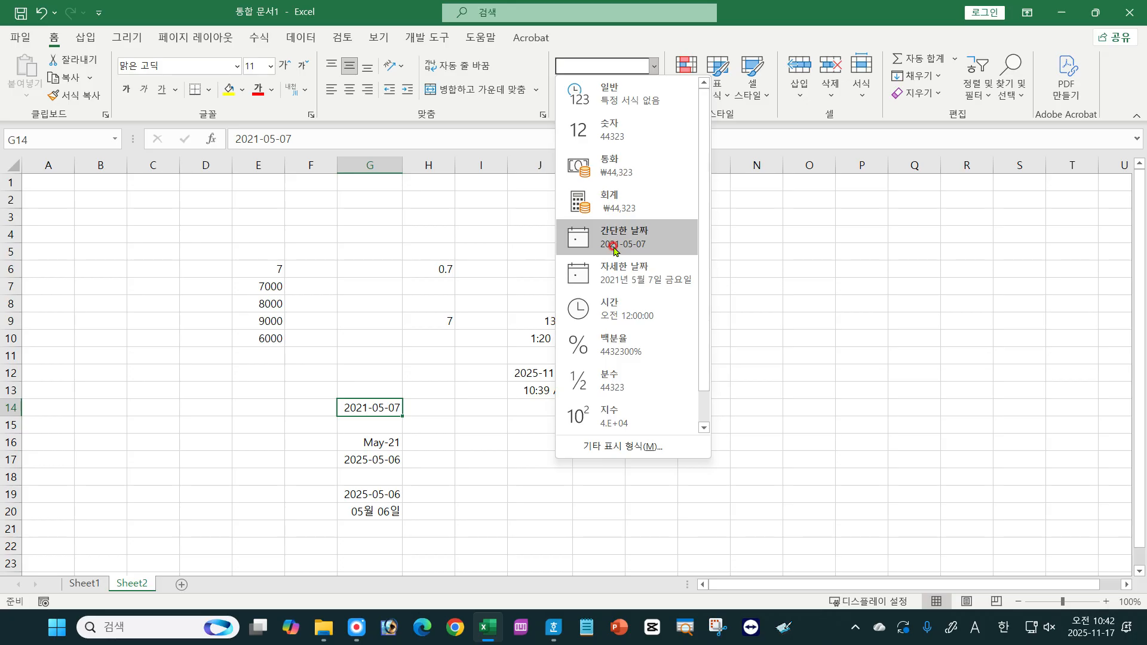
left_click(373, 407)
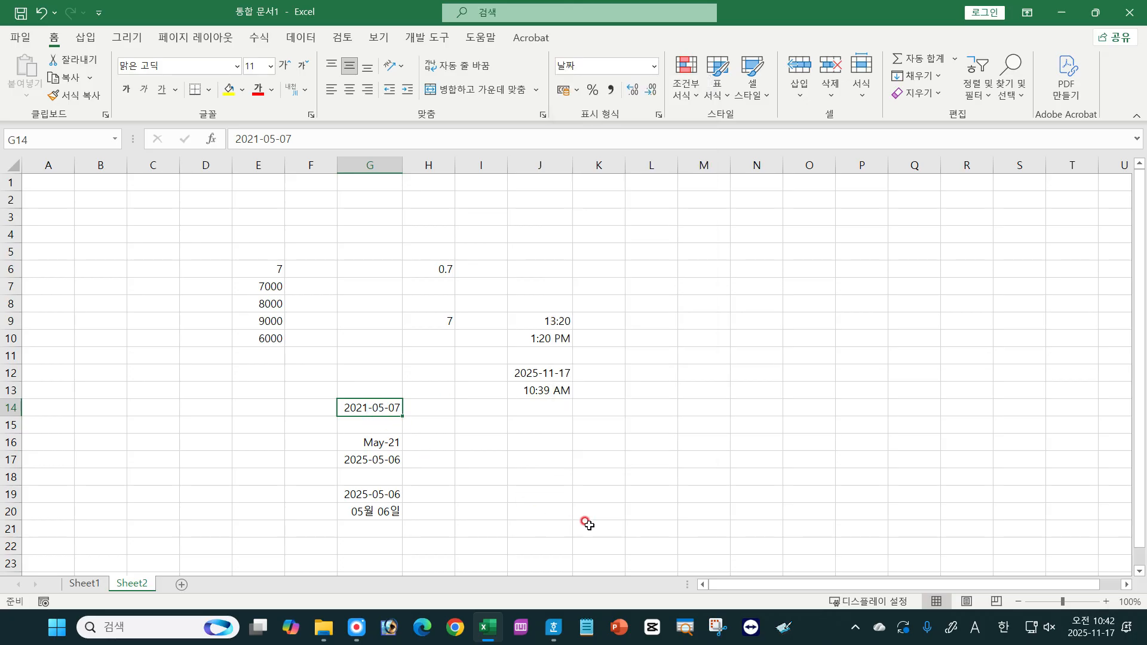
key("ctrl+1")
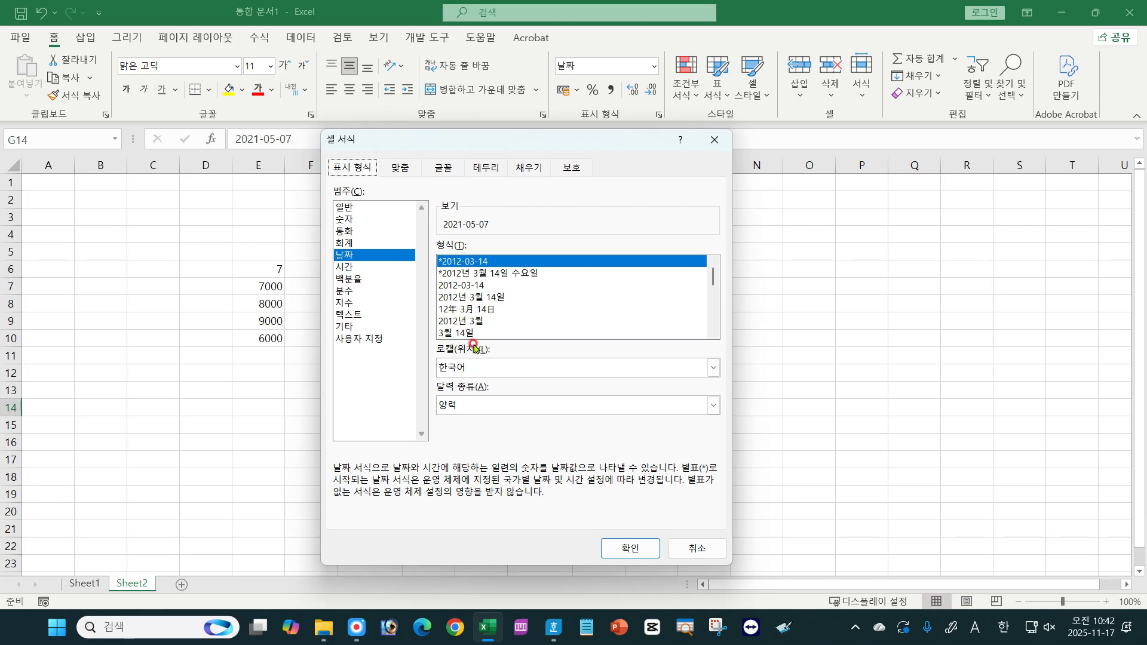
left_click(711, 549)
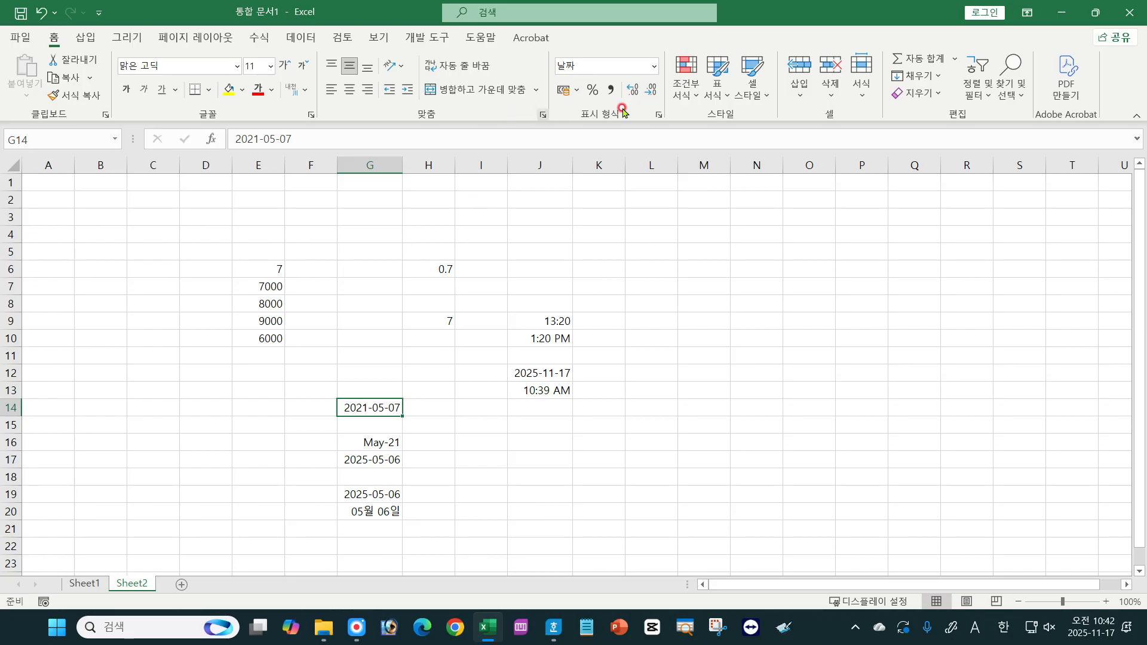
left_click(654, 66)
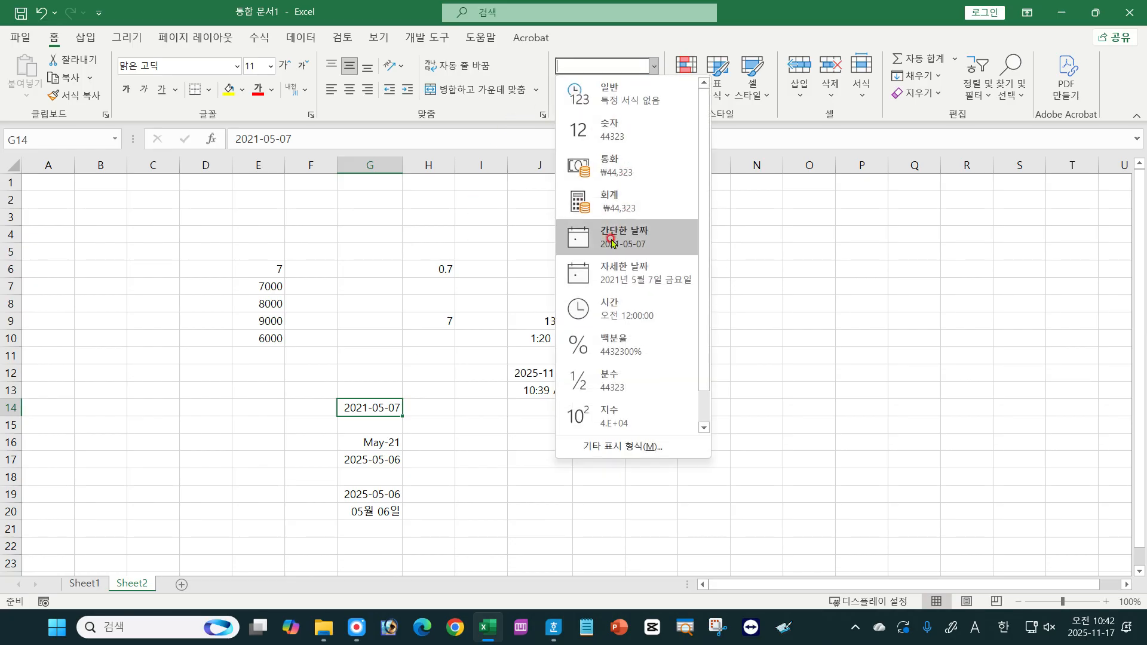
left_click(611, 241)
Step: Format the date in cell G16 as Short Date (간단한 날짜)
left_click(375, 439)
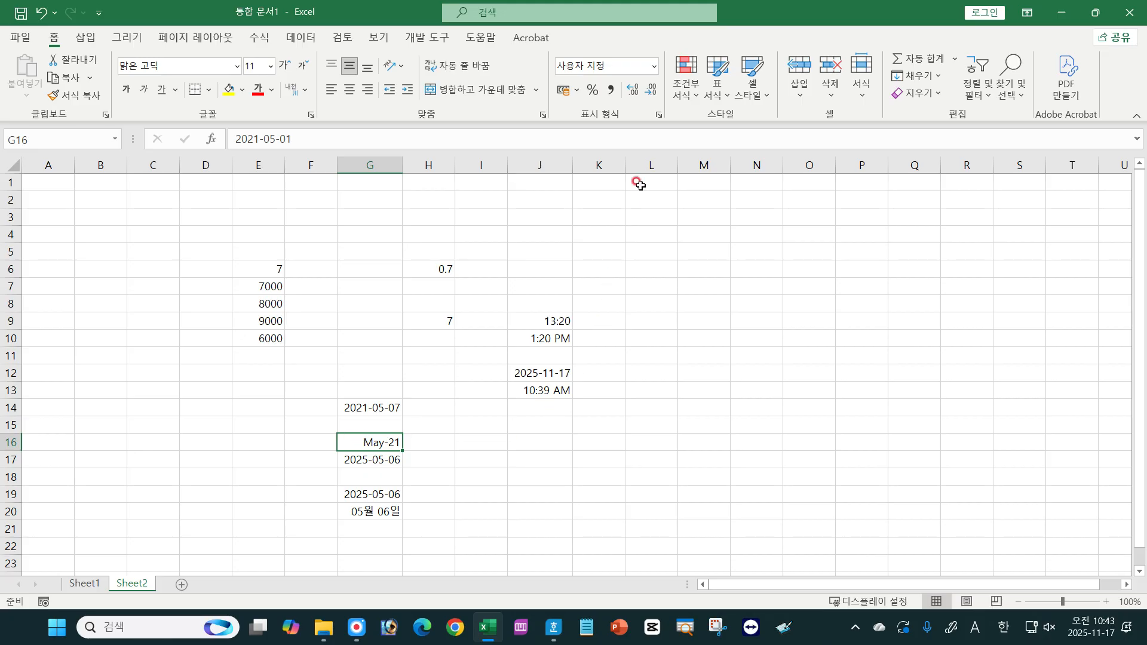
left_click(653, 66)
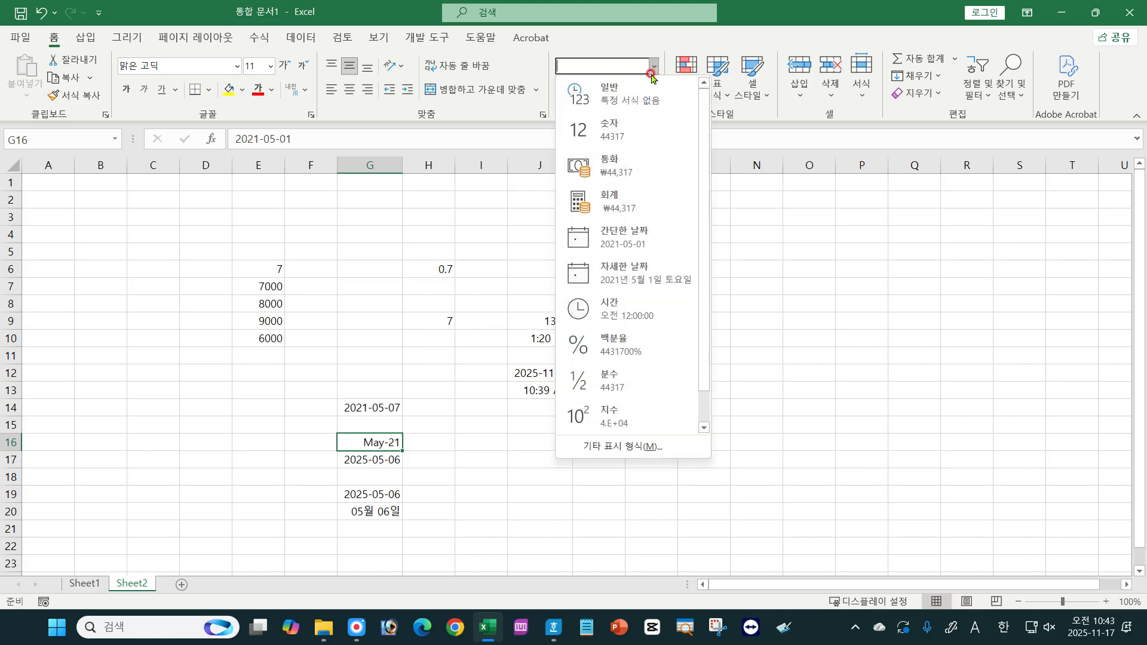
left_click(614, 238)
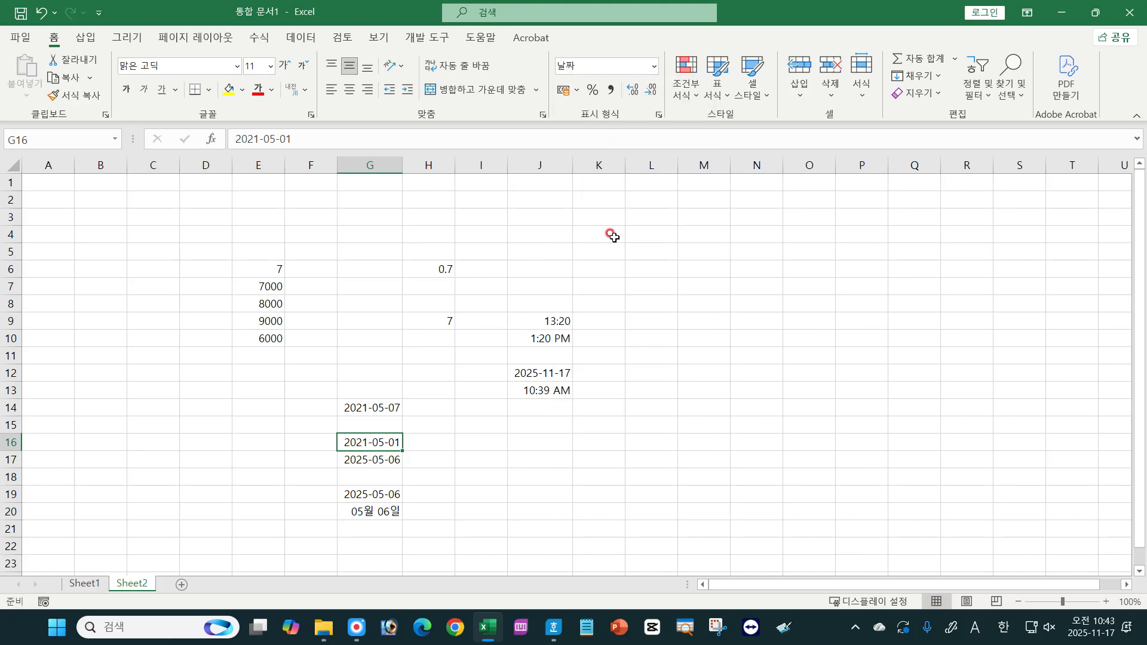
left_click(499, 522)
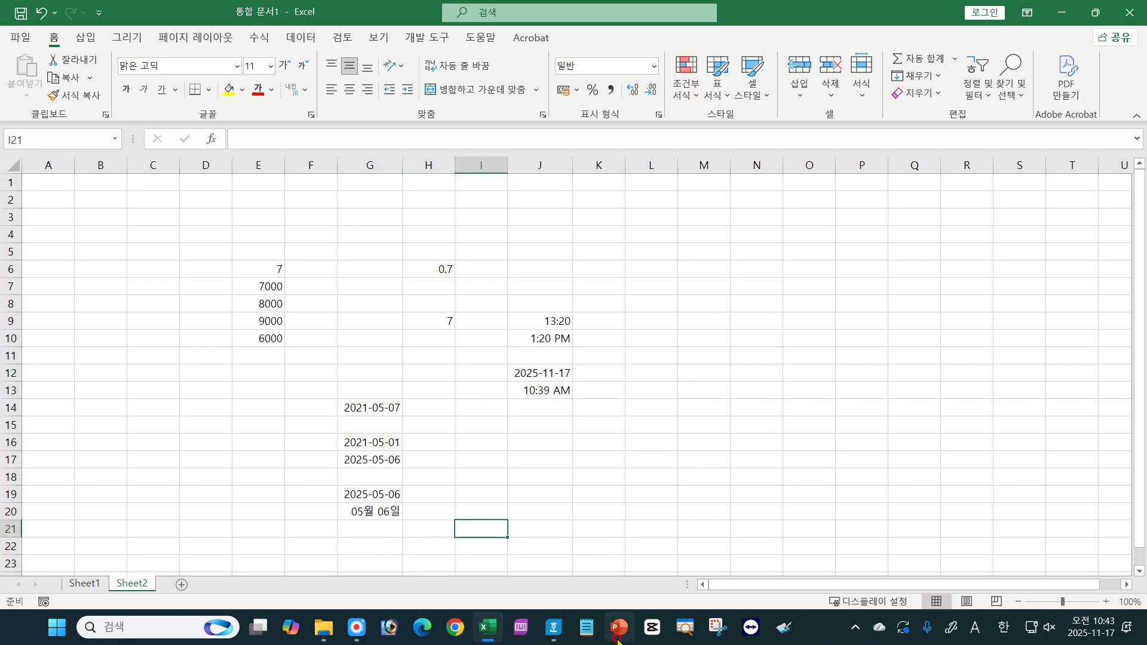
Step: Switch to the Hangul study notes and highlight the rule about entering only a month and day
left_click(554, 641)
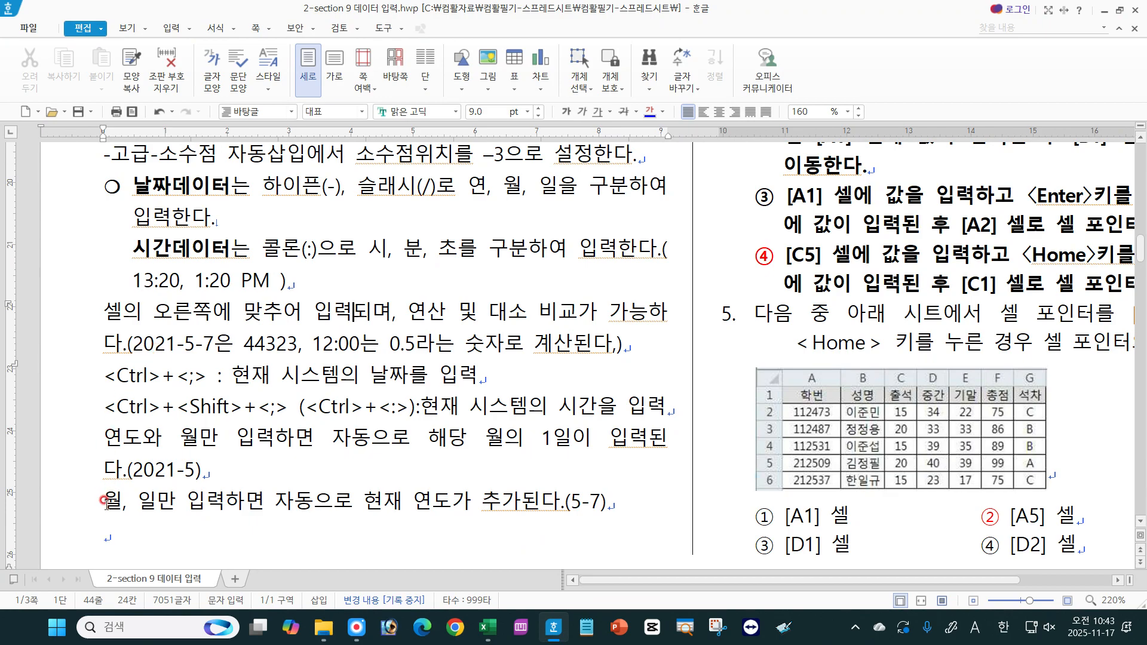
left_click_drag(103, 503, 451, 497)
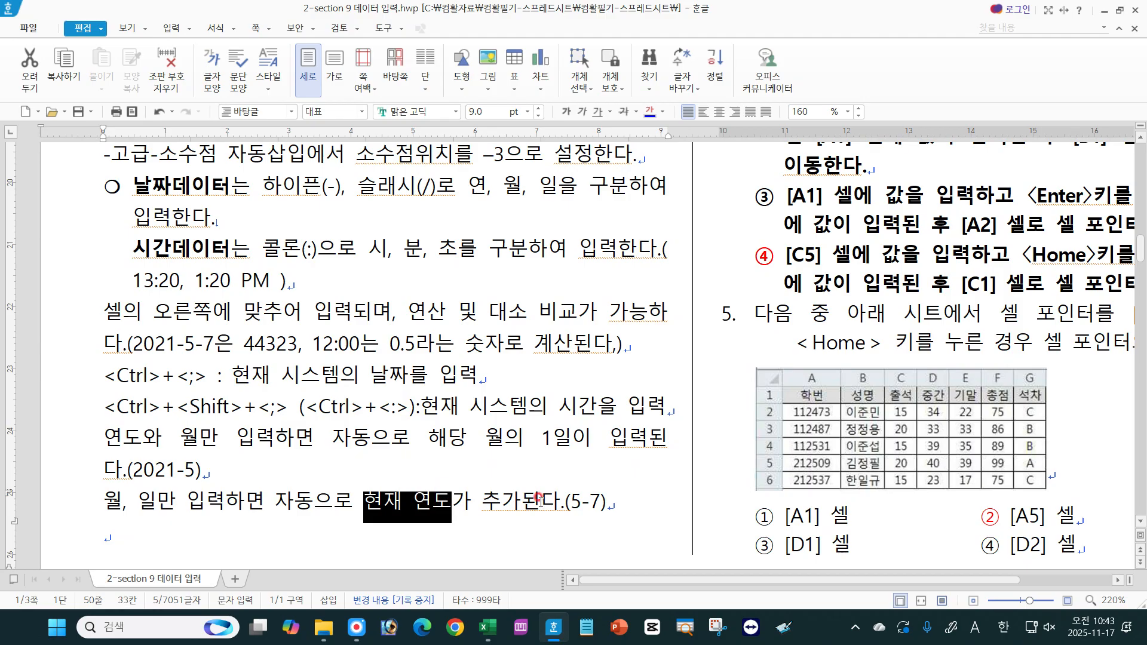
left_click_drag(572, 502, 598, 499)
left_click(568, 447)
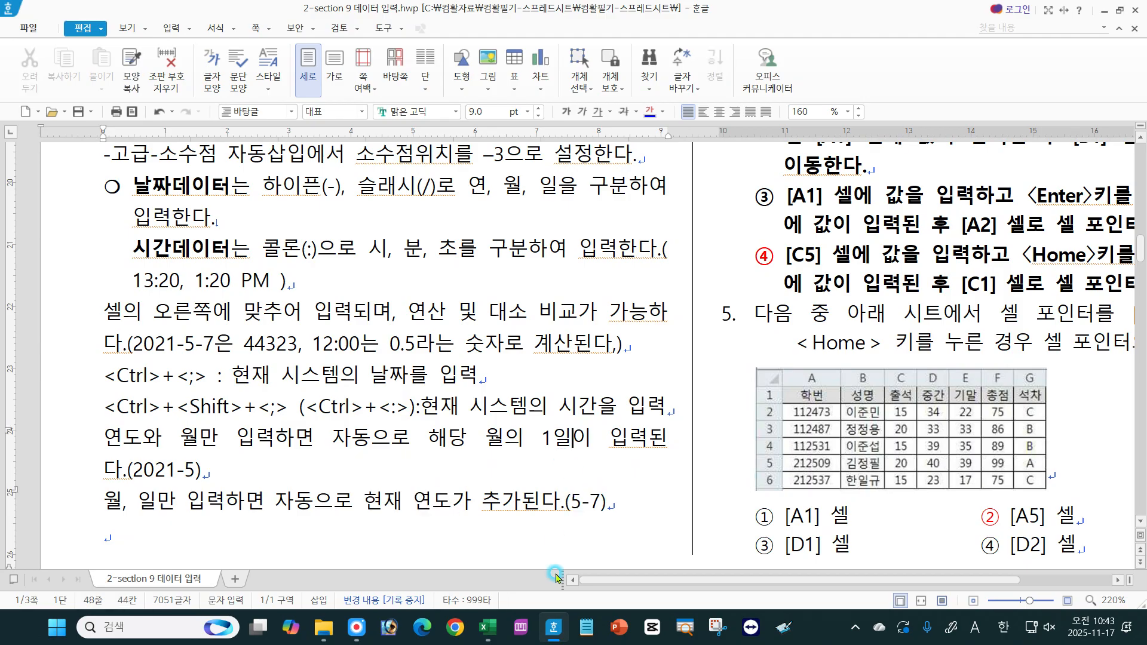
Step: Switch to Excel, enter 5-07 in cell J15 and check the full date stored in it
left_click(487, 628)
left_click(530, 429)
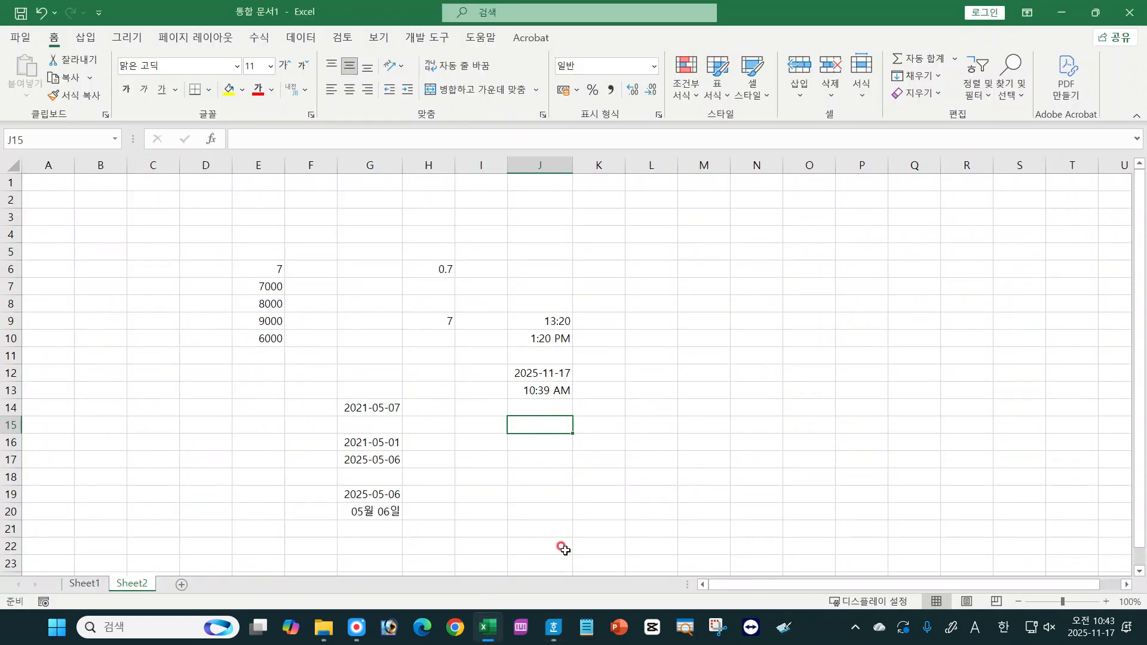
type("5-")
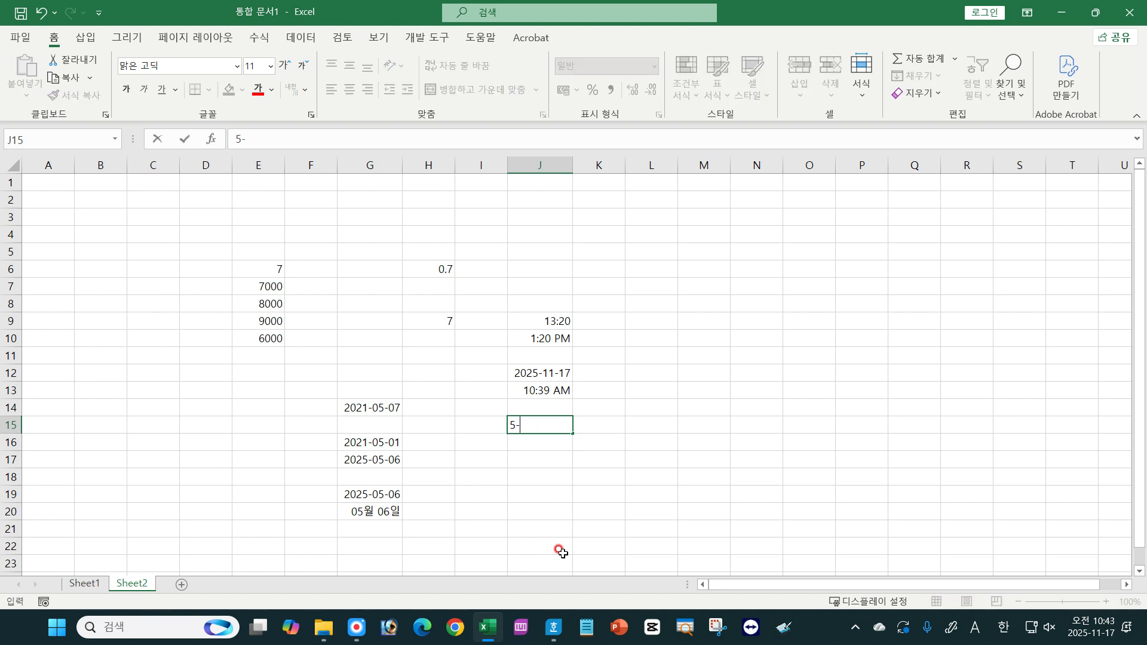
type("07")
key("Return")
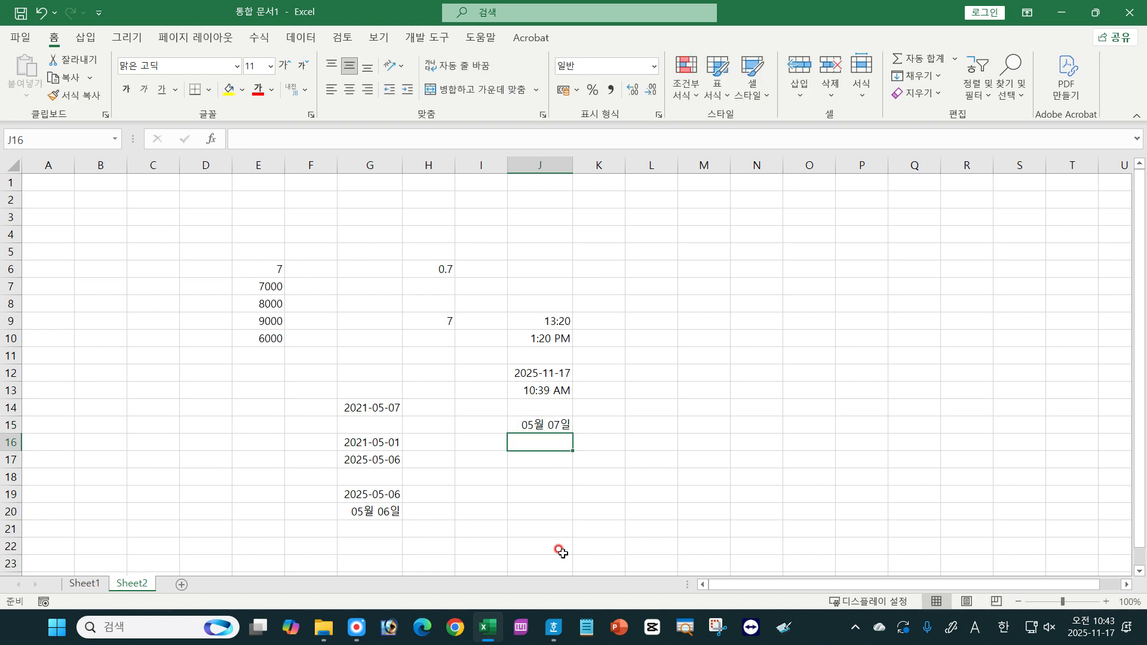
left_click(559, 425)
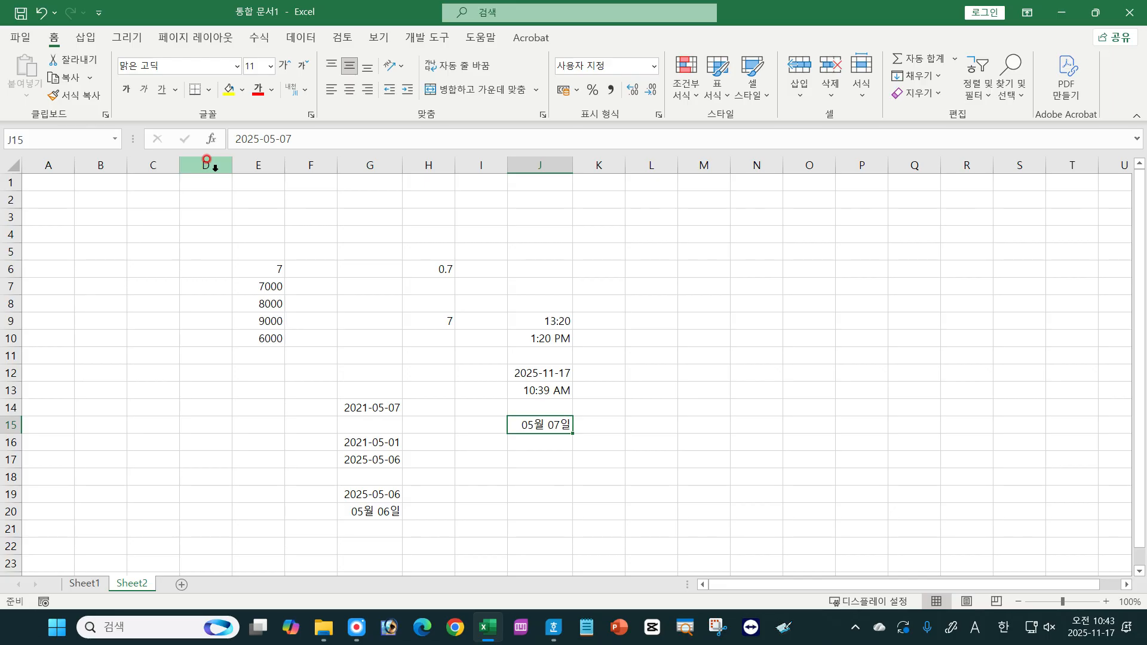
Step: Switch to the Hangul study notes and highlight the key phrases of the year-month and month-day entry rules
left_click(554, 627)
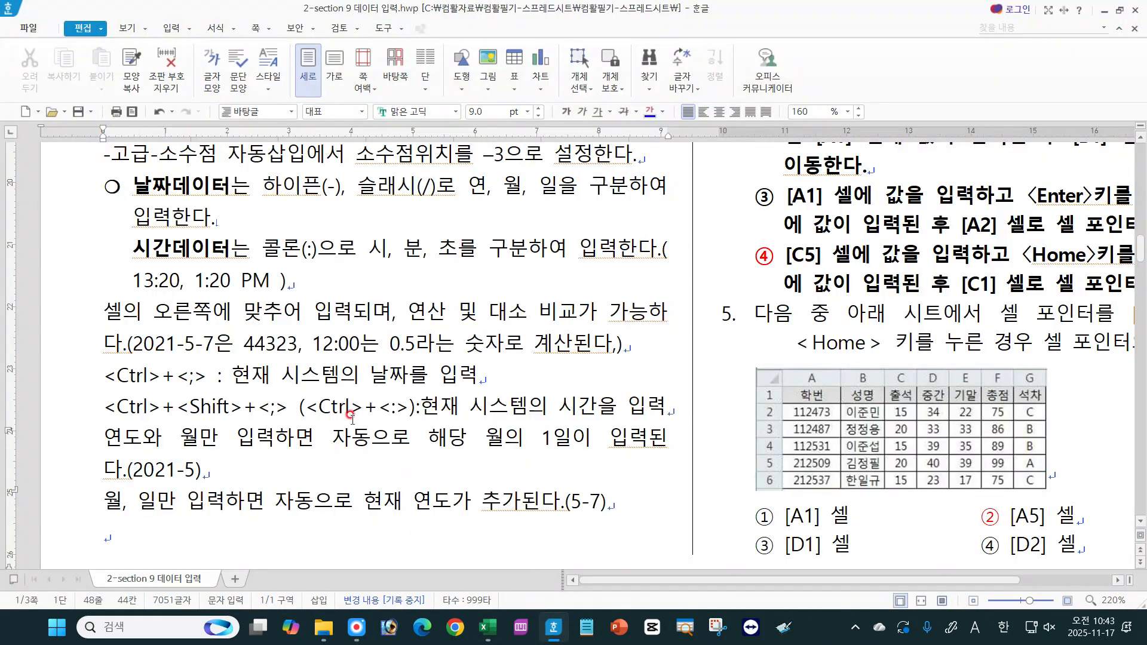
left_click(376, 345)
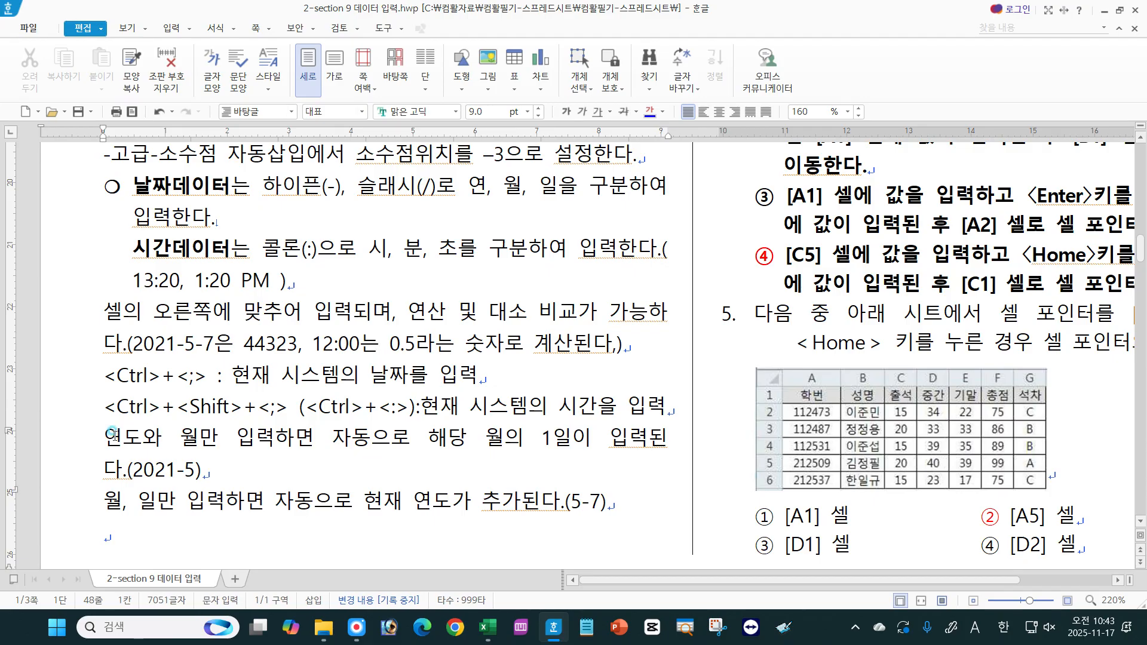
left_click_drag(102, 439, 310, 434)
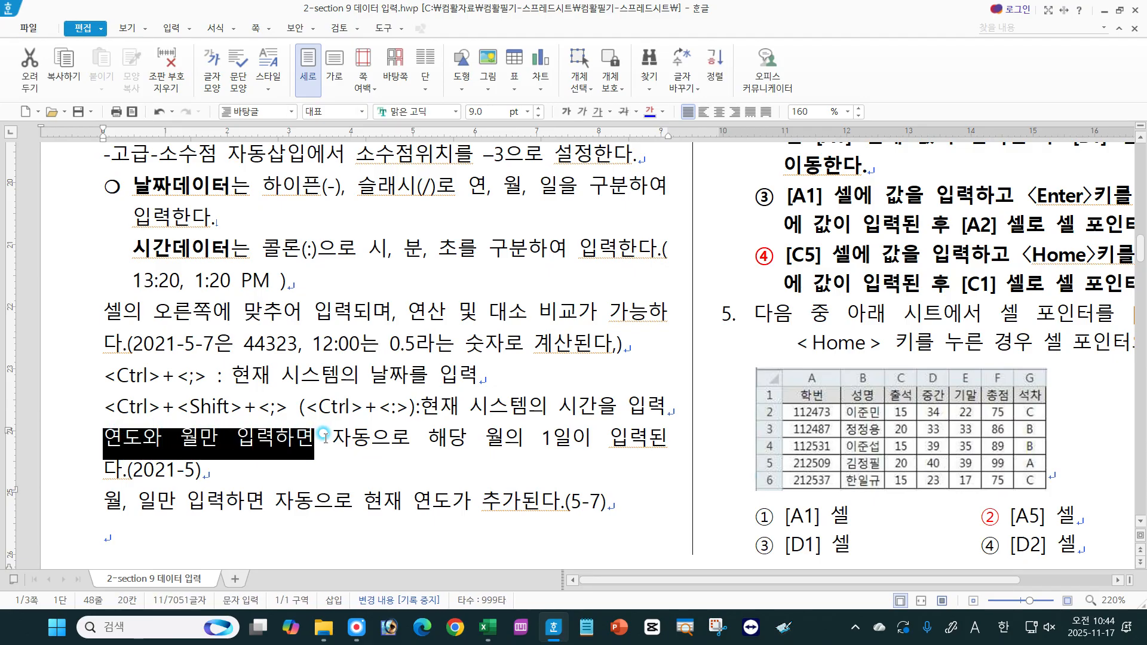
left_click_drag(435, 438, 572, 439)
left_click_drag(105, 501, 156, 493)
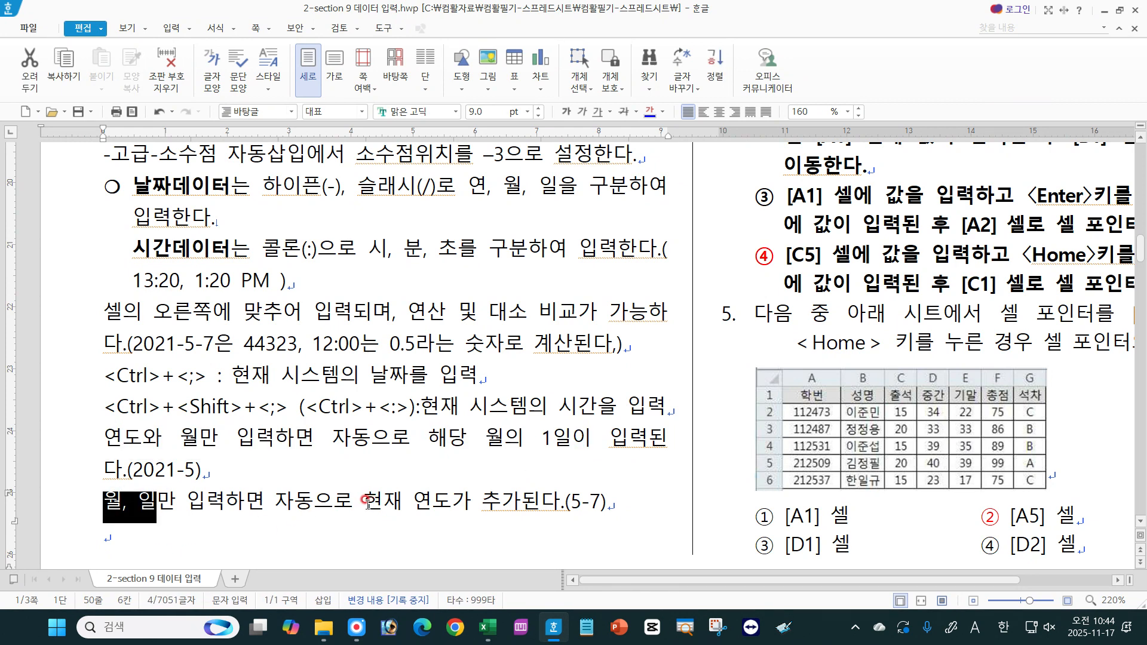
left_click_drag(365, 502, 454, 500)
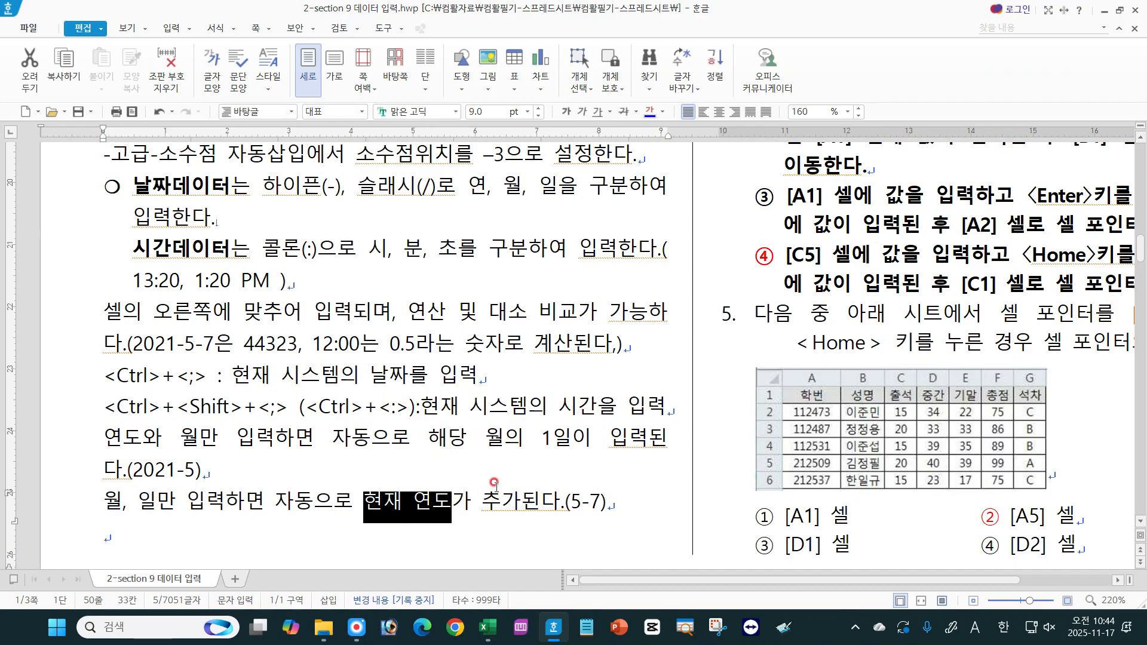
Step: Find the rule about using date data in formulas in the second column of the notes' first page
scroll(1097, 522, "down", 1)
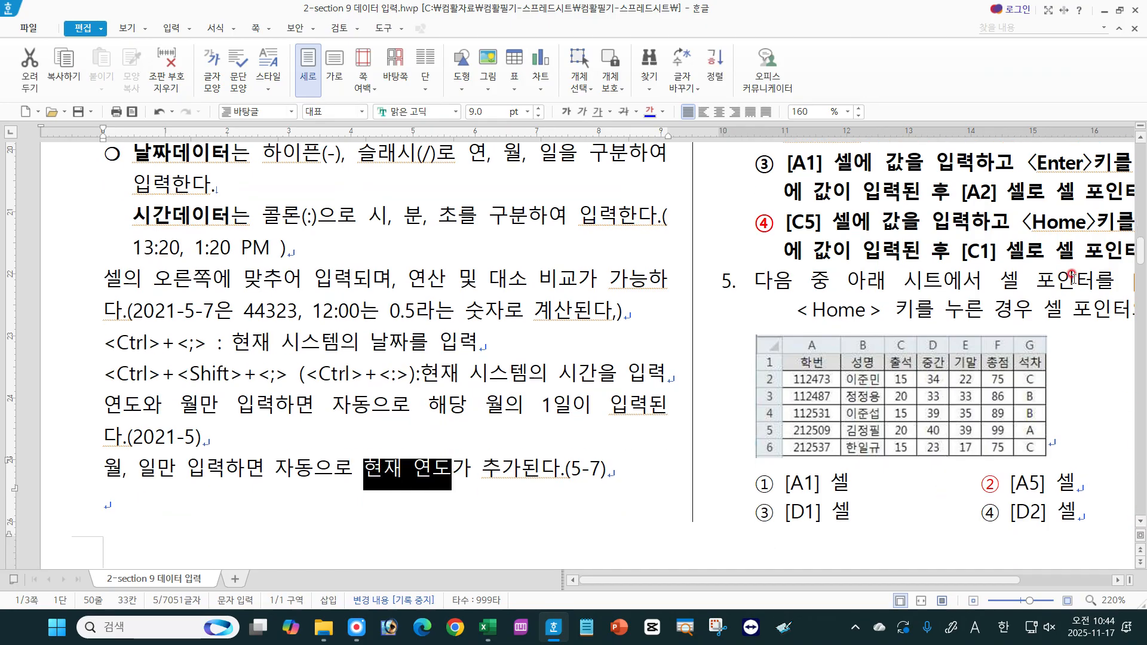
scroll(1074, 277, "up", 14)
scroll(1073, 278, "up", 10)
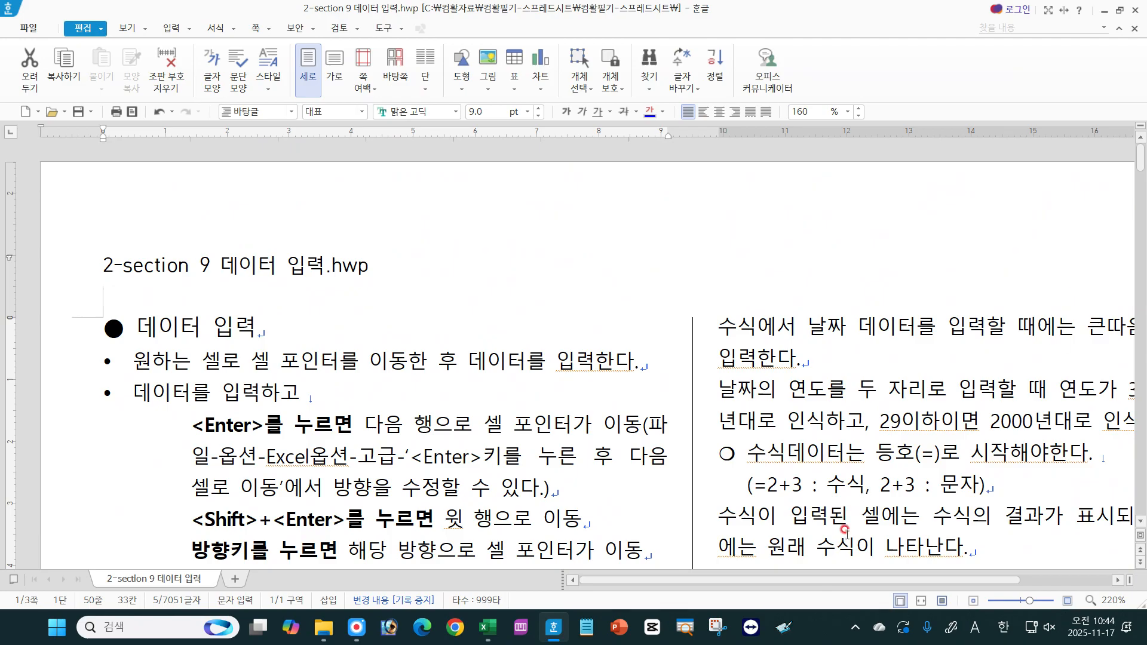
left_click_drag(838, 588, 929, 587)
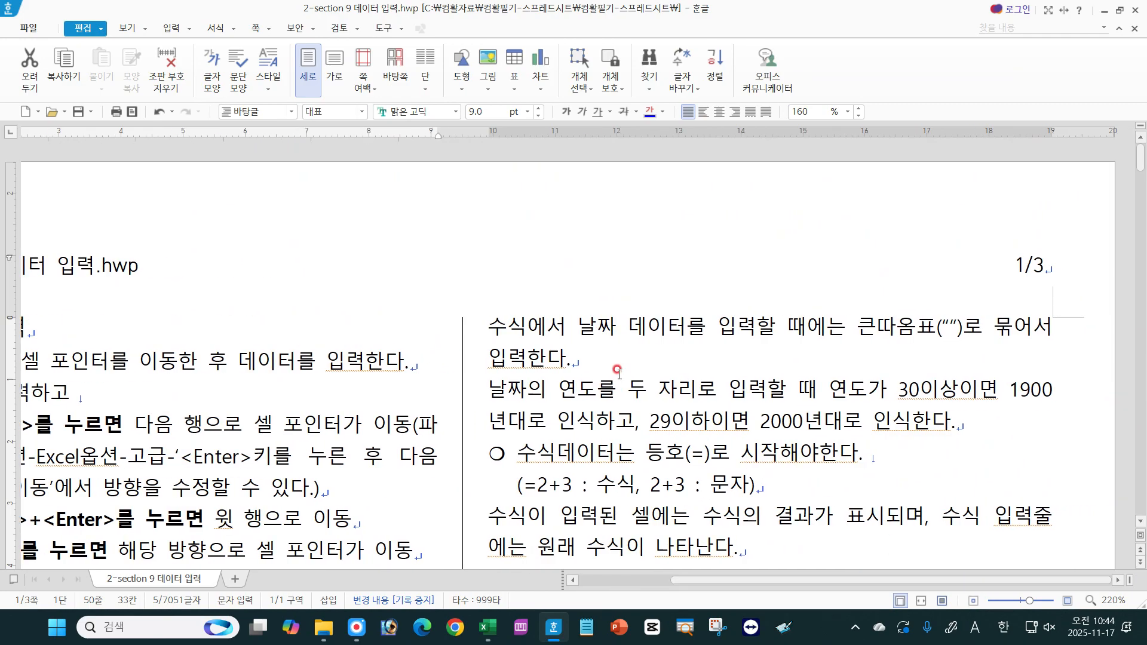
left_click(604, 360)
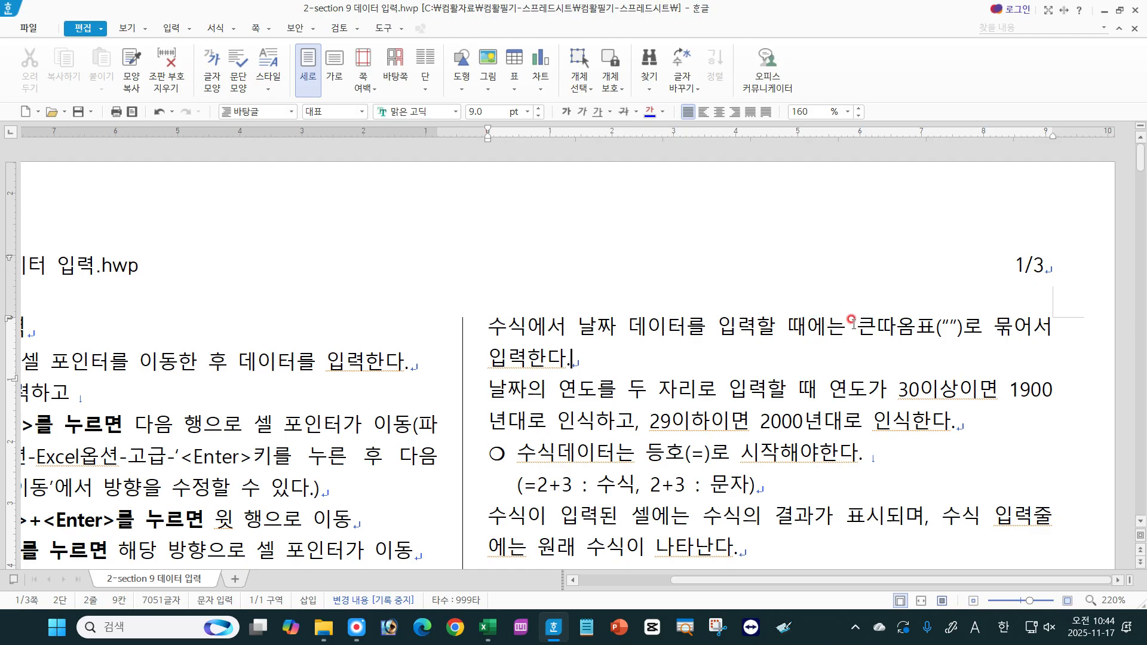
left_click(680, 356)
Step: Switch to Excel and enter the formula ="2025-9-8"-"2025-9-6" in cell J3
left_click(488, 627)
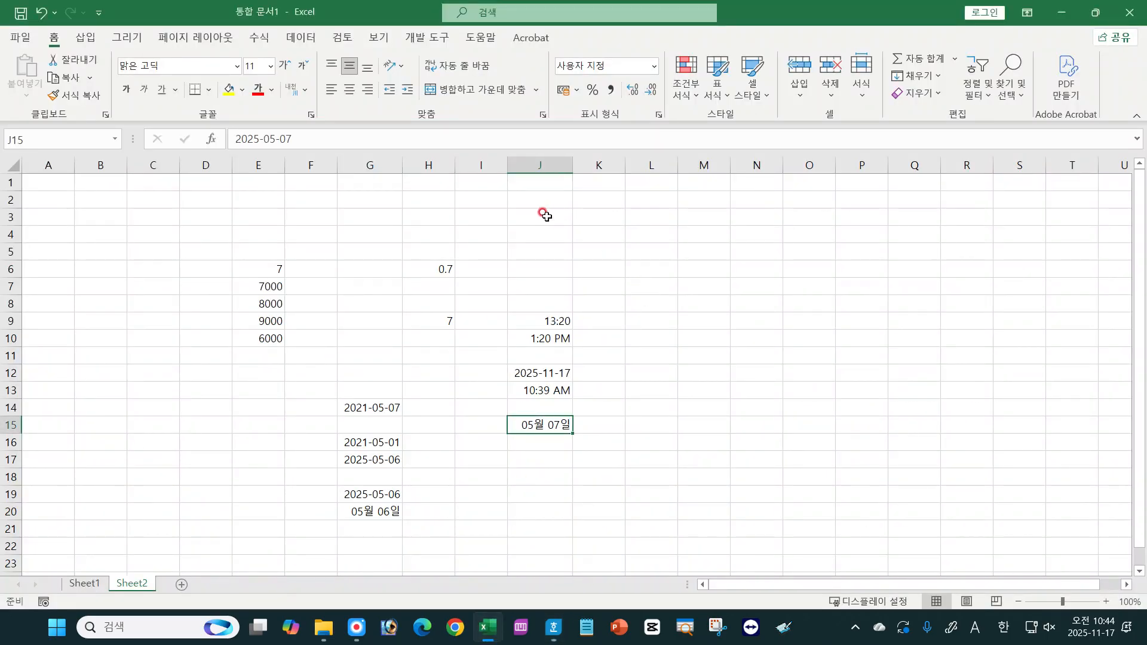
left_click(547, 216)
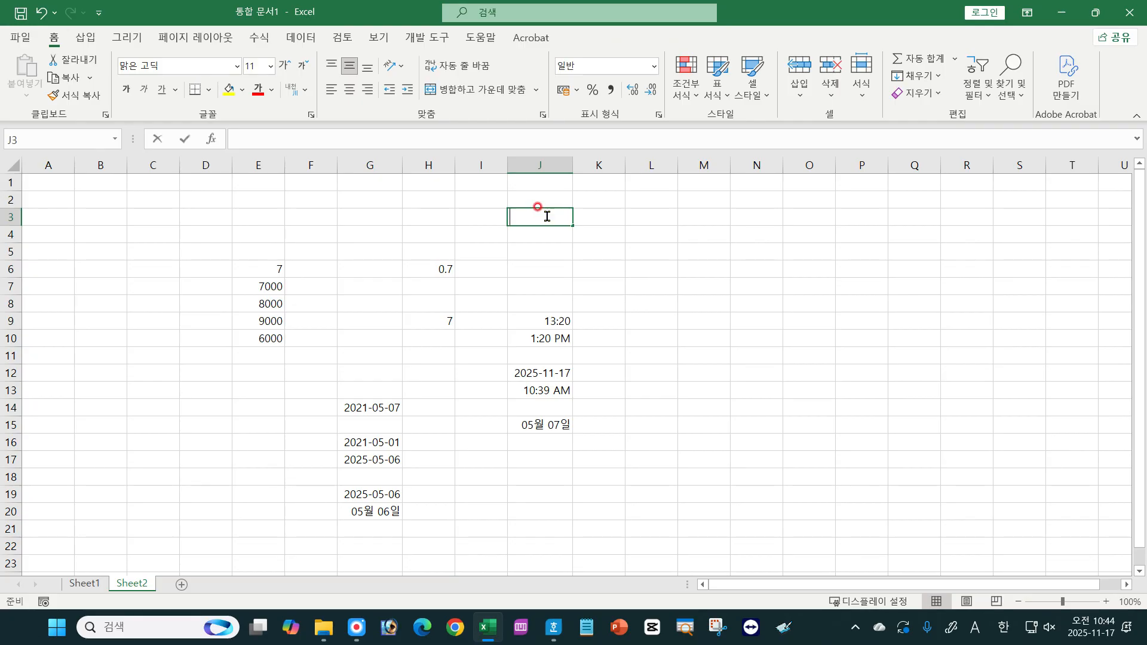
type("=\"2025-9-8\"-\"2025-9-6")
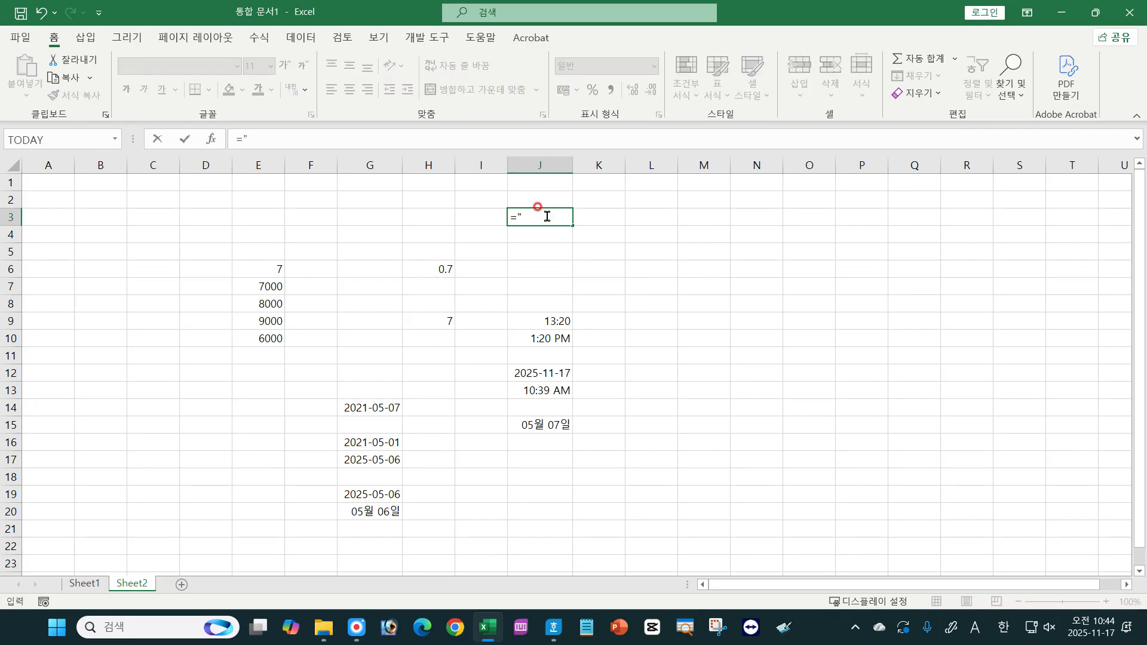
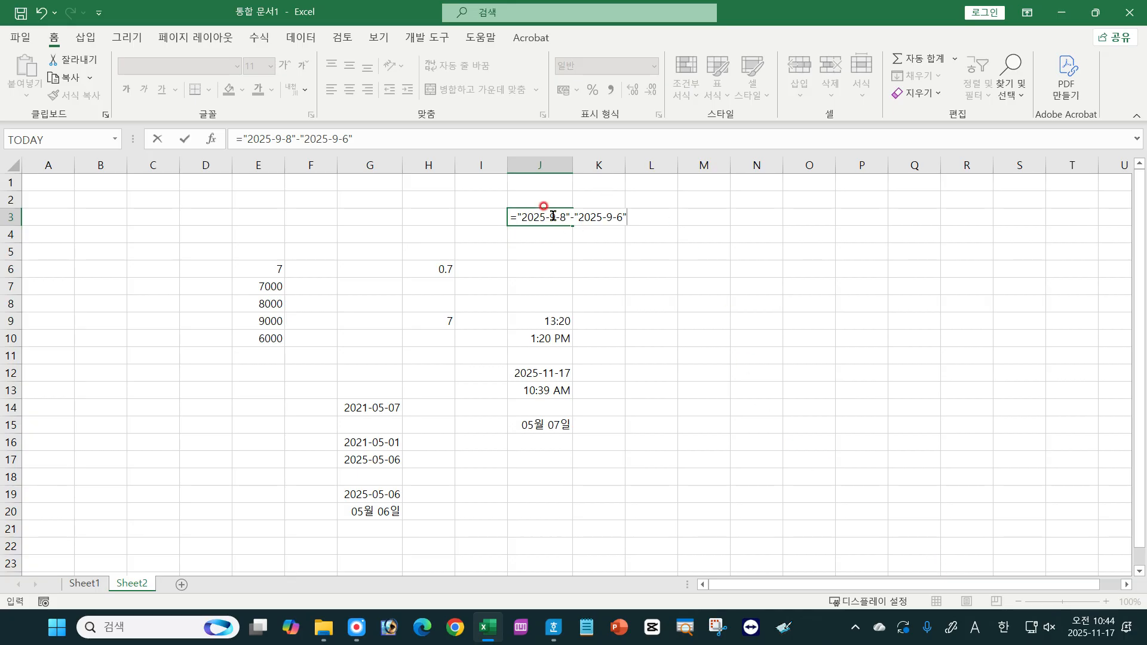
key("Return")
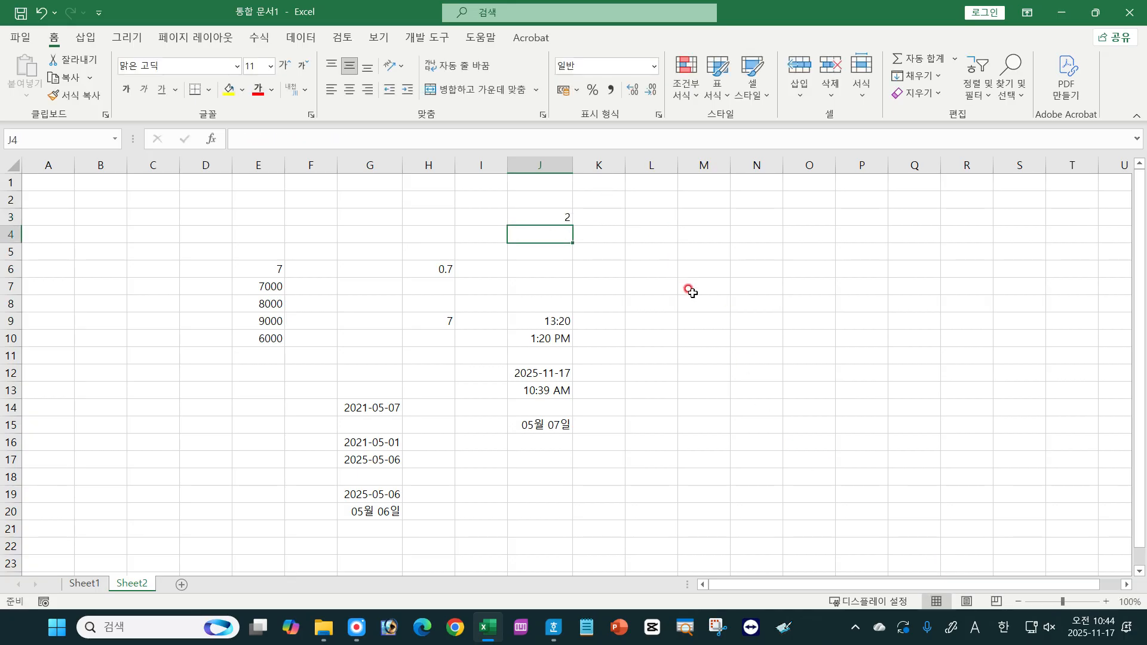
Step: Open the formula in cell J3 for review, highlight its two quoted dates, and leave the formula as it is
left_click(554, 216)
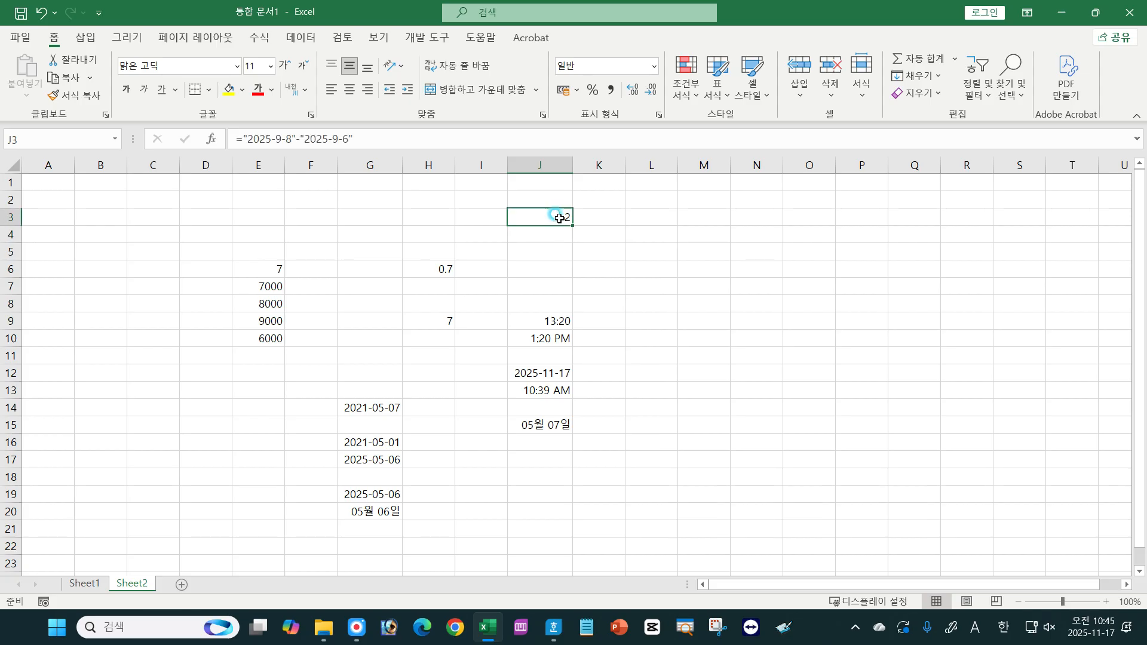
scroll(574, 274, "up", 3)
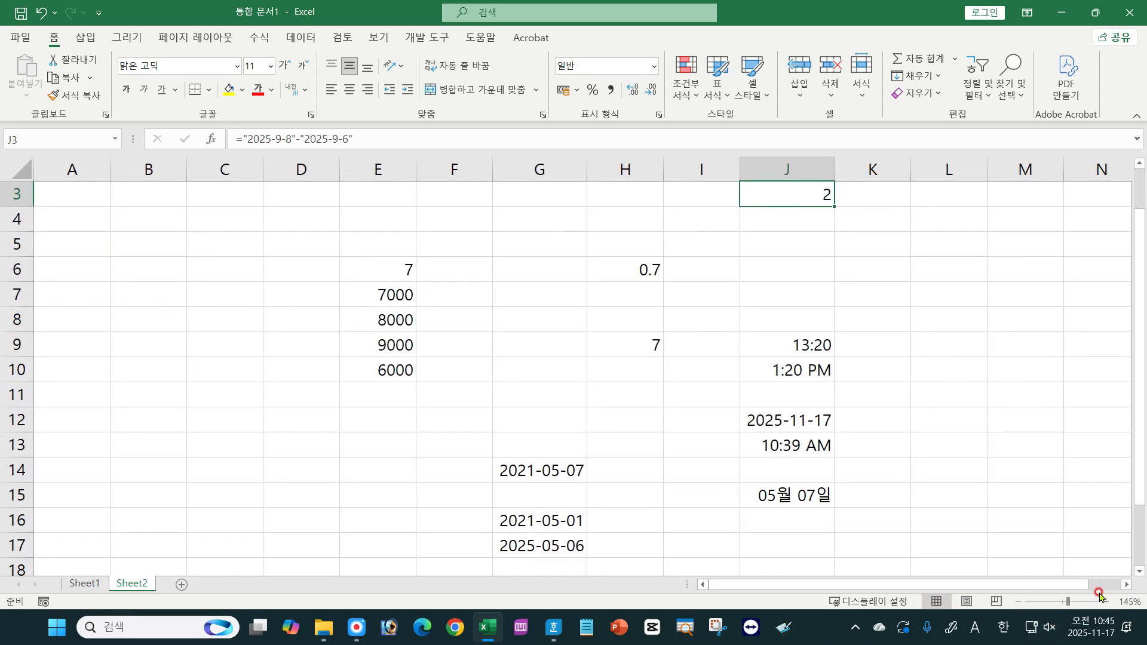
left_click(1126, 586)
left_click(1126, 586)
double_click(604, 194)
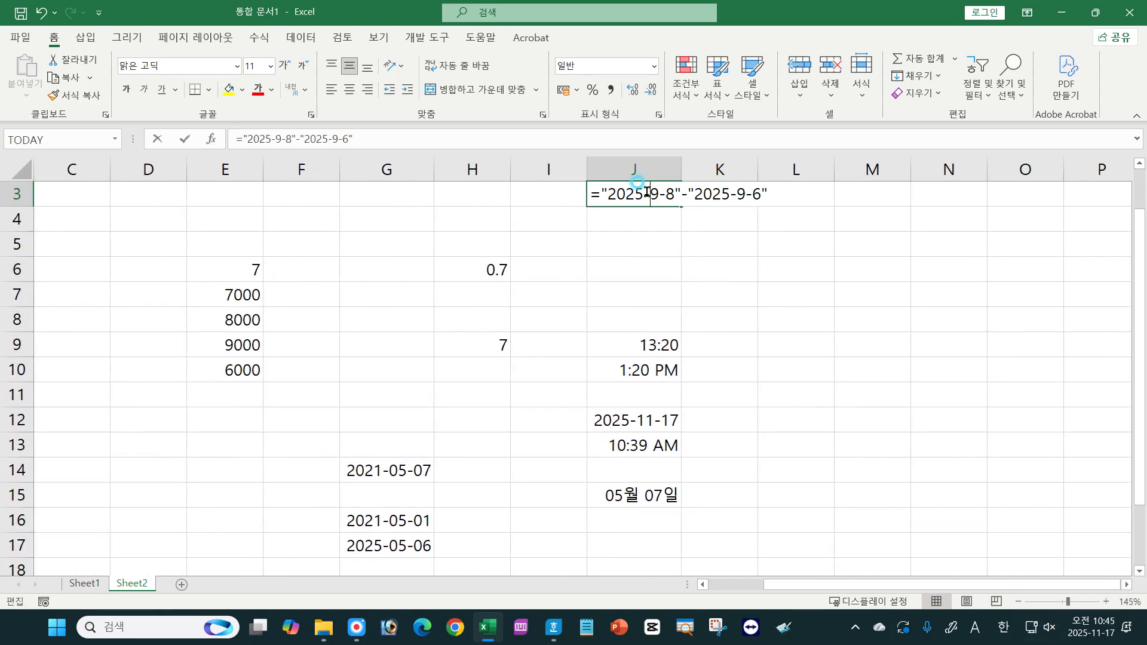
left_click_drag(595, 194, 769, 195)
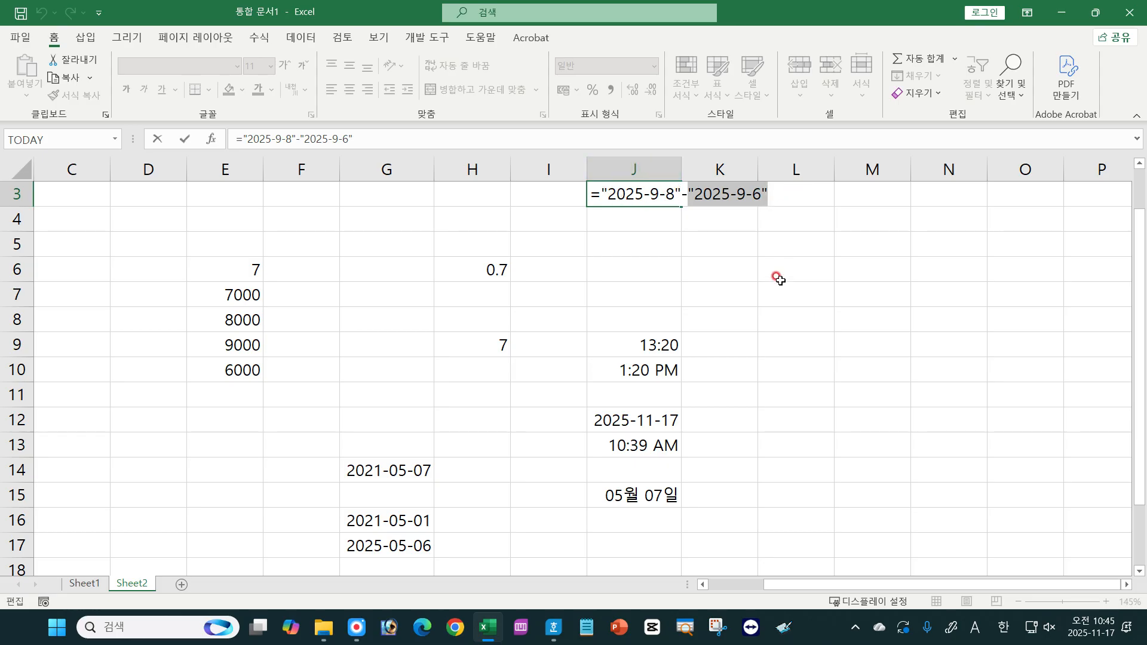
key("Return")
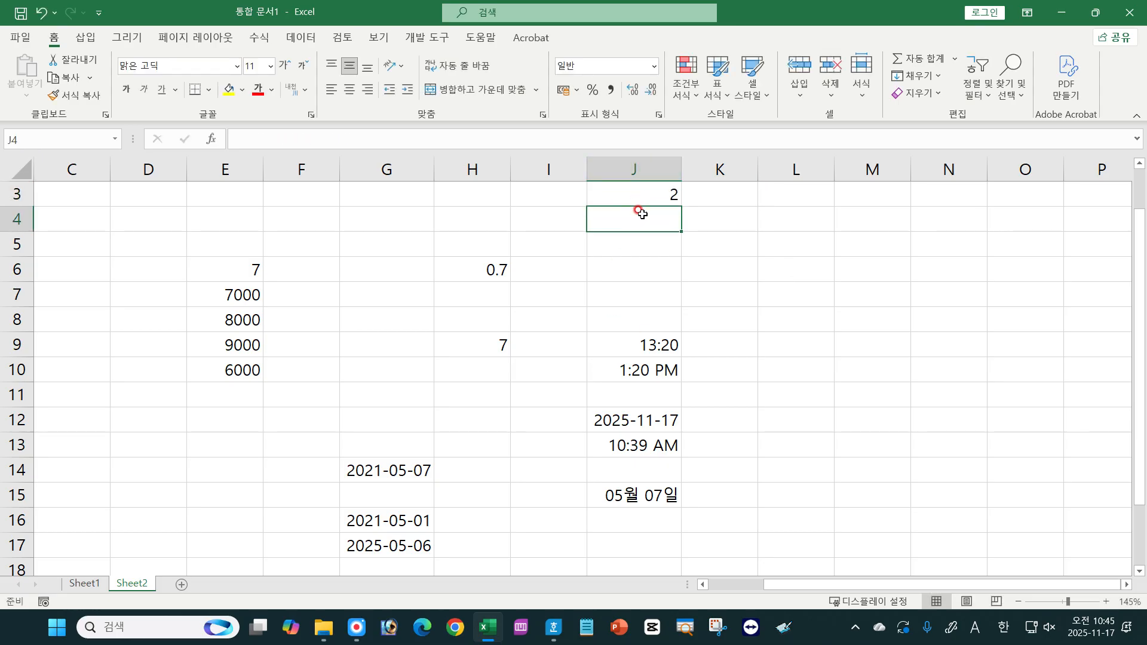
Step: Switch to the Hangul study notes and highlight the rule on how two-digit years are interpreted in dates
left_click(554, 626)
left_click(648, 392)
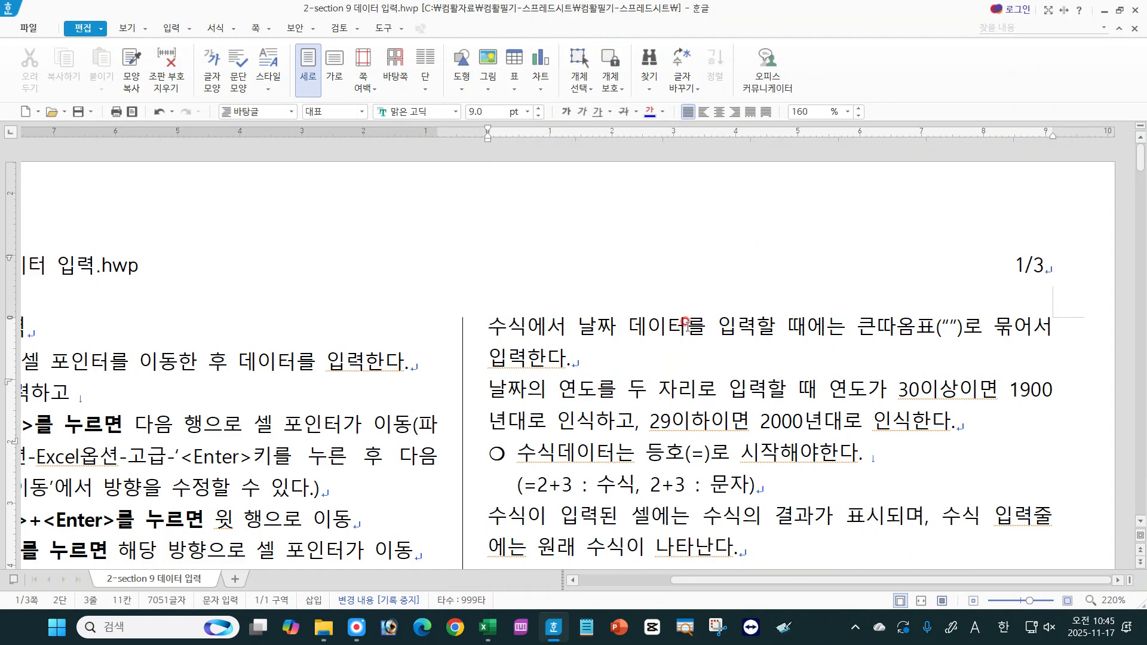
left_click_drag(490, 393, 1056, 392)
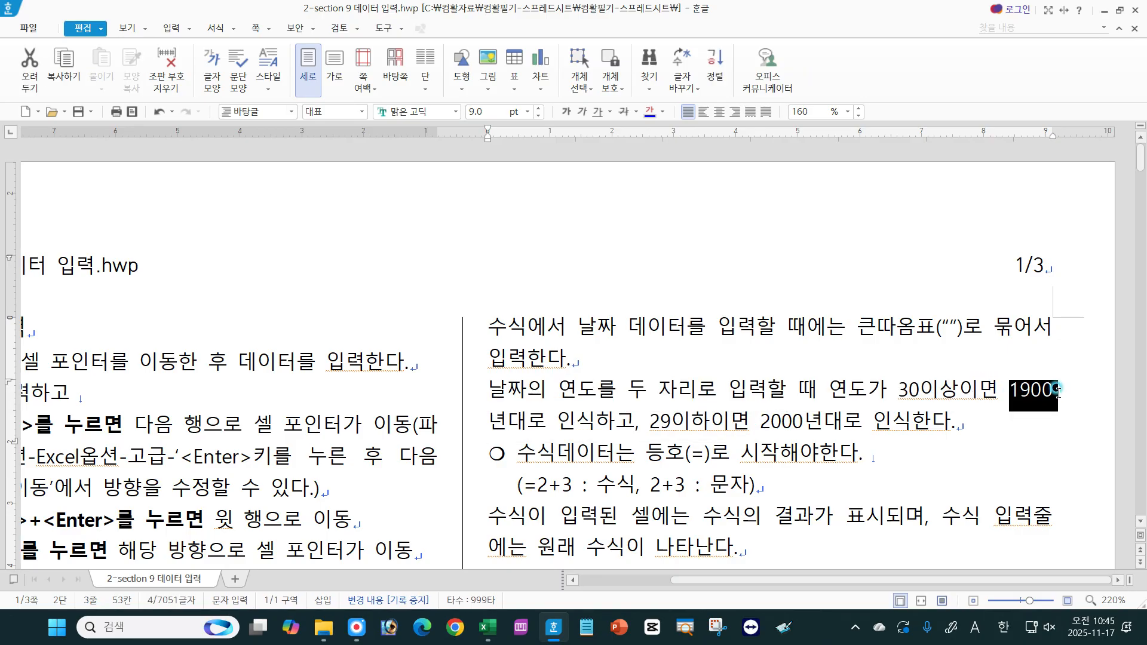
left_click_drag(638, 423, 909, 420)
left_click(844, 421)
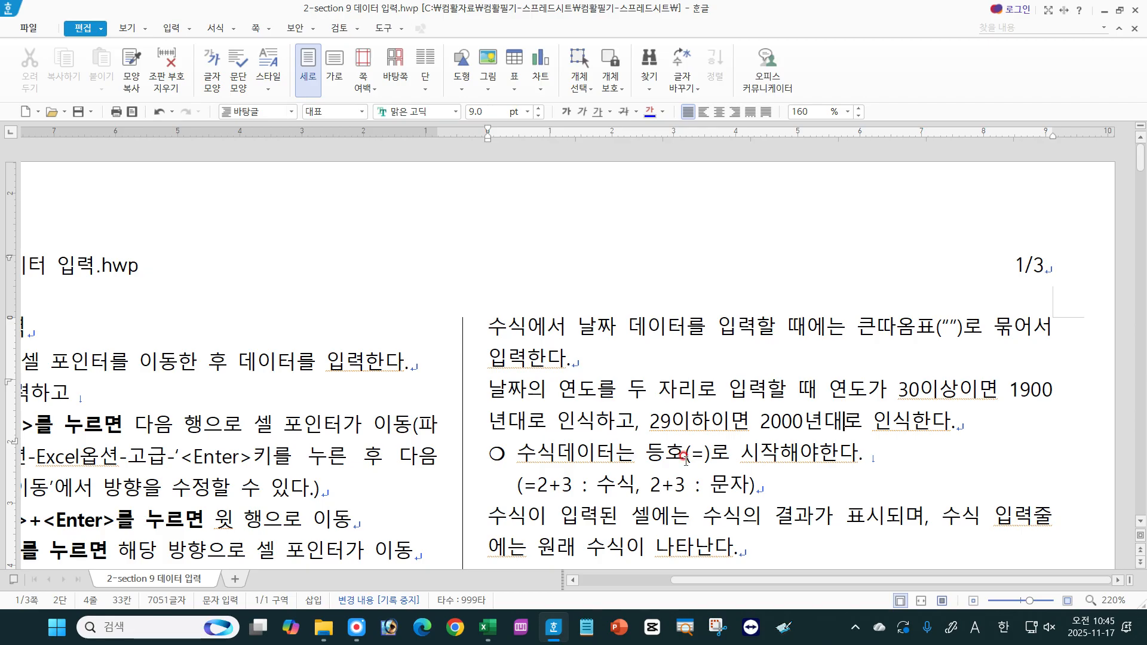
Step: Highlight the equal sign and the =2+3 versus 2+3 example in the formula rule, and find the rules below it
left_click_drag(687, 453, 700, 455)
left_click_drag(525, 484, 749, 484)
left_click(750, 484)
scroll(1141, 529, "down", 6)
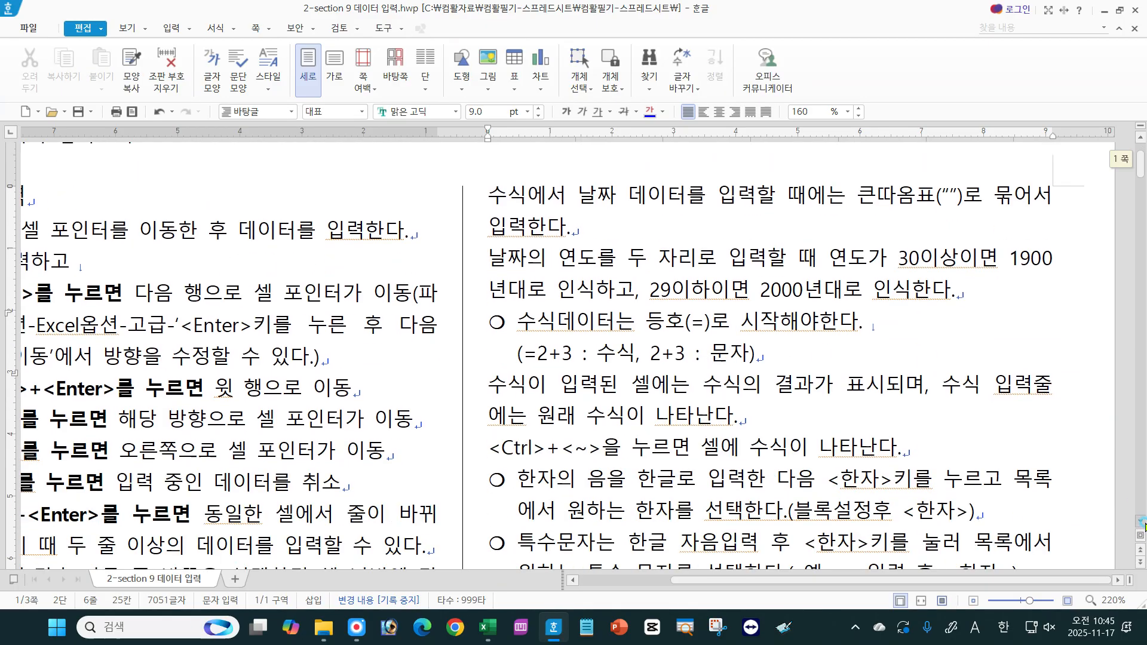
scroll(1142, 526, "down", 4)
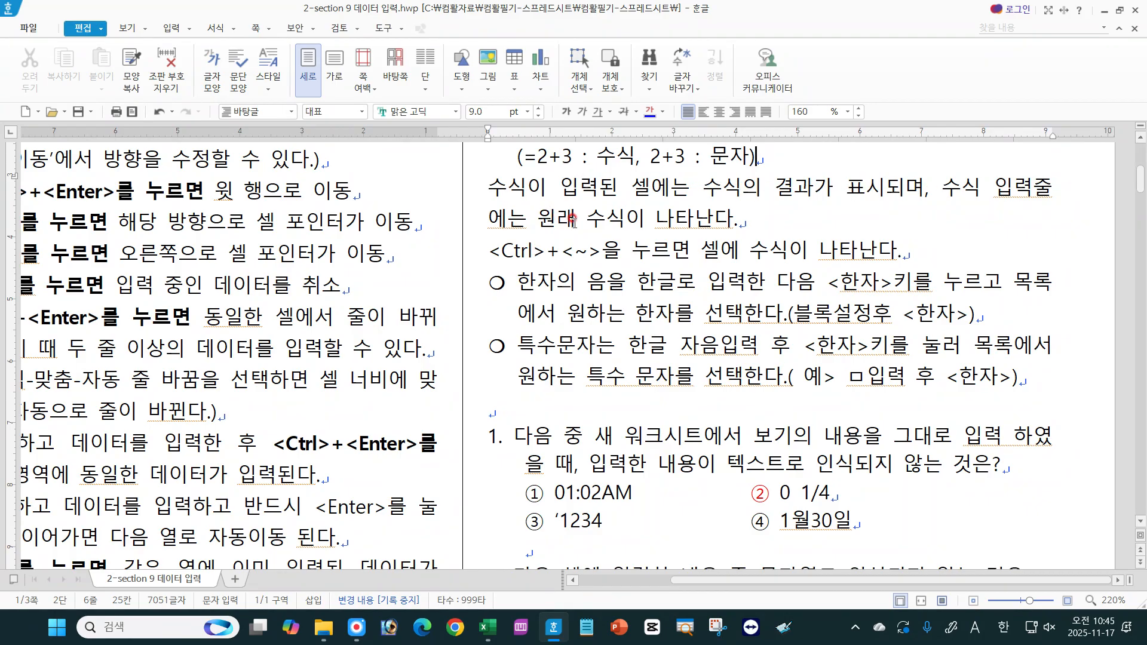
Step: Switch to Excel, enter the formula =2+3 in cell J4 and check the formula stored in it
left_click(487, 627)
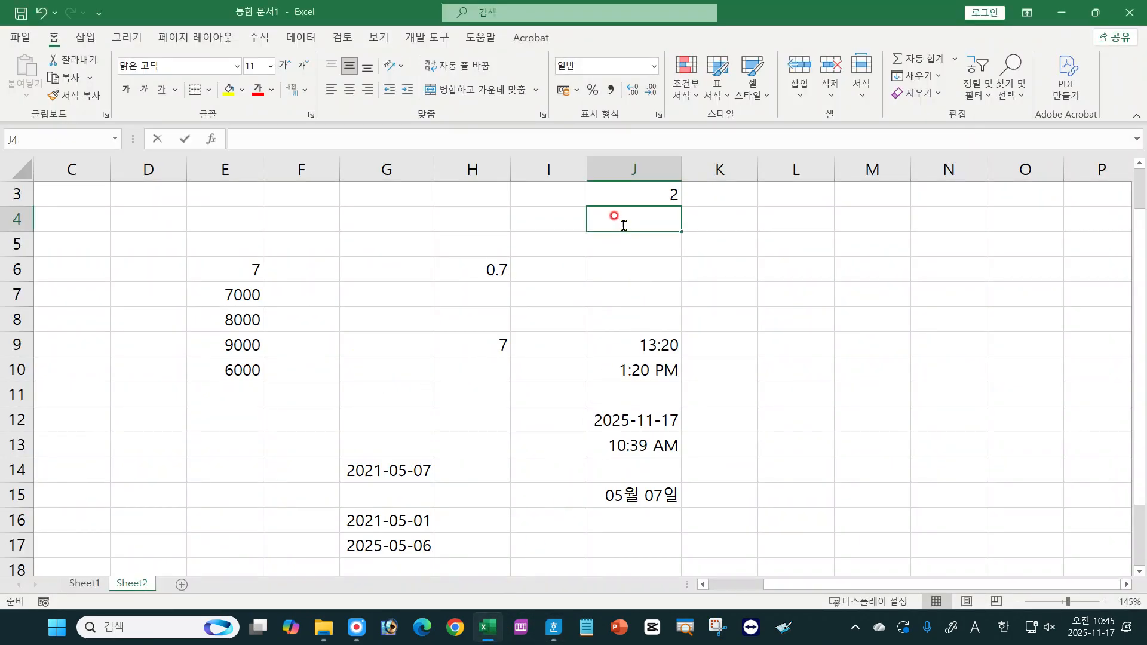
type("=2+3")
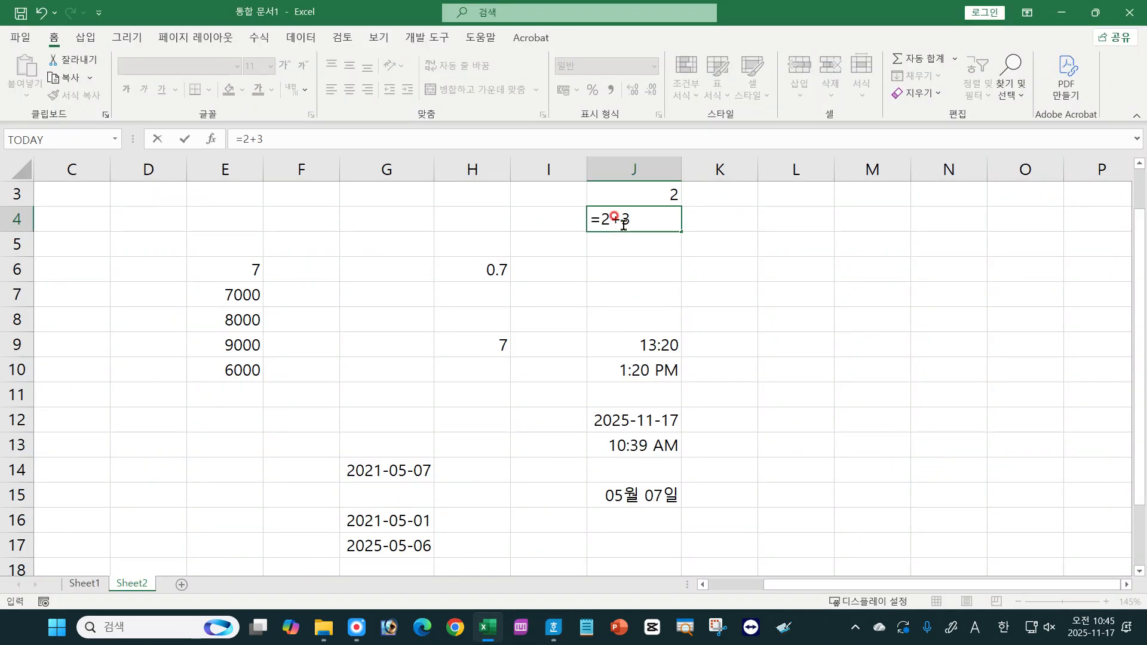
left_click(651, 246)
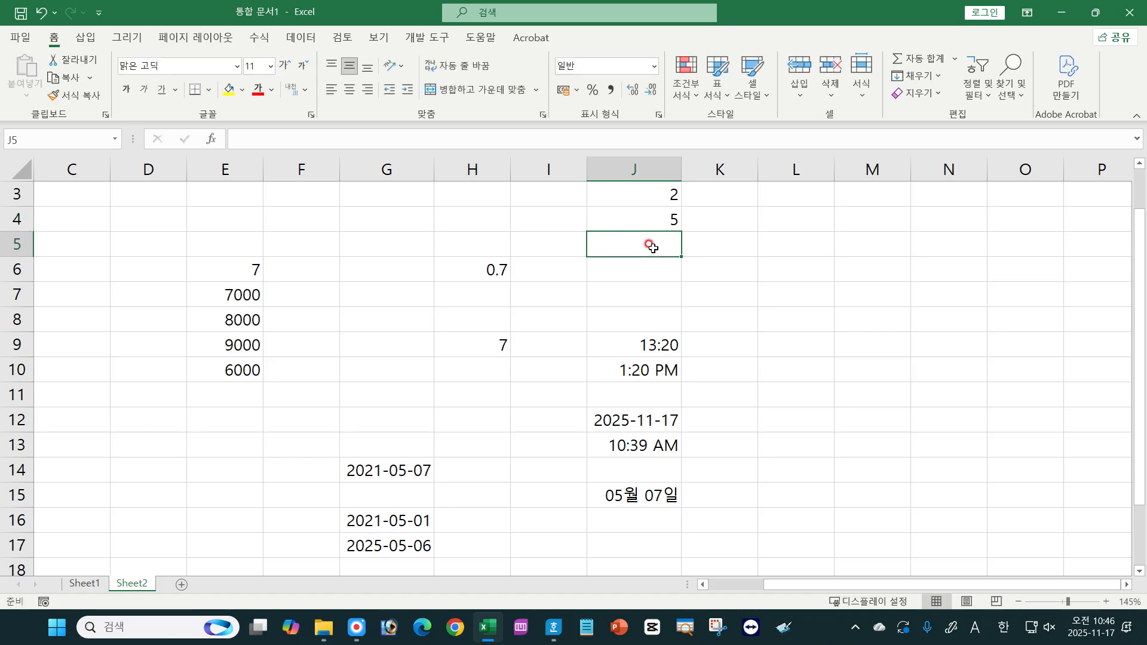
left_click(648, 220)
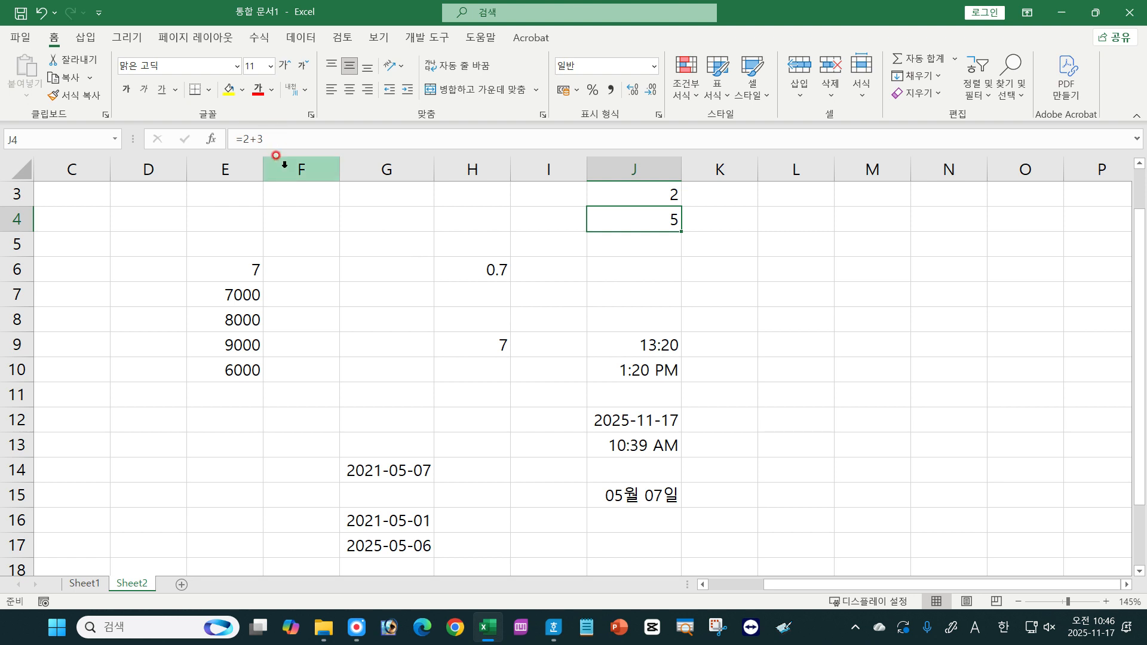
Step: Enter the plain number 5 in cell J5 and compare the stored contents of J4 and J5
left_click(624, 245)
type("5")
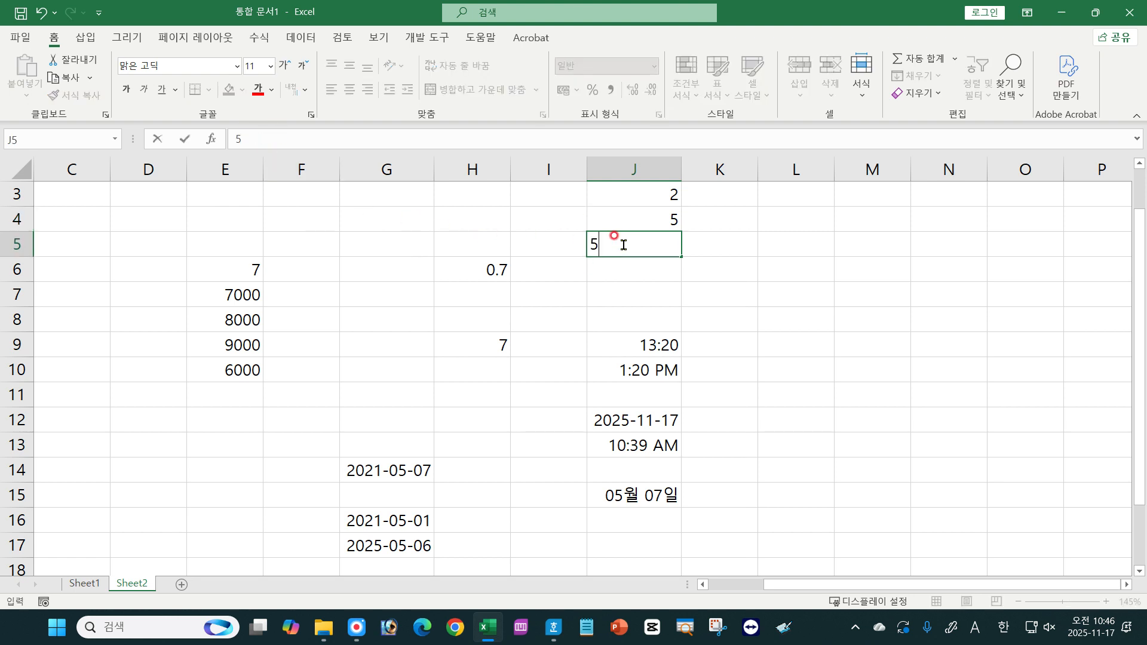
key("Return")
left_click(621, 221)
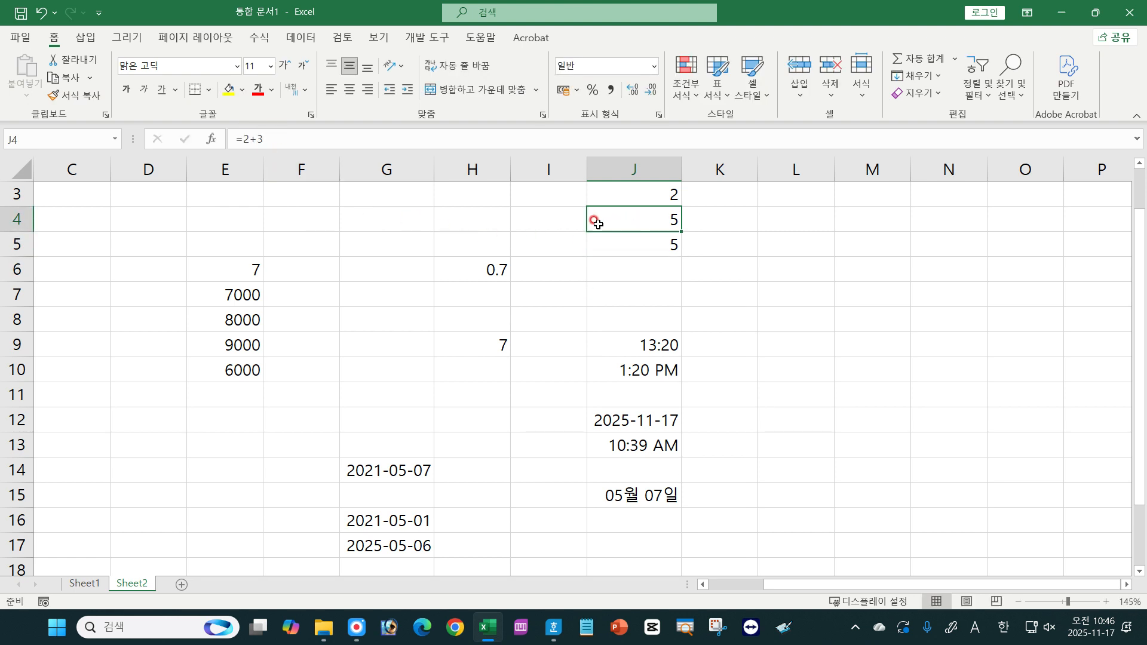
left_click(654, 261)
left_click(649, 234)
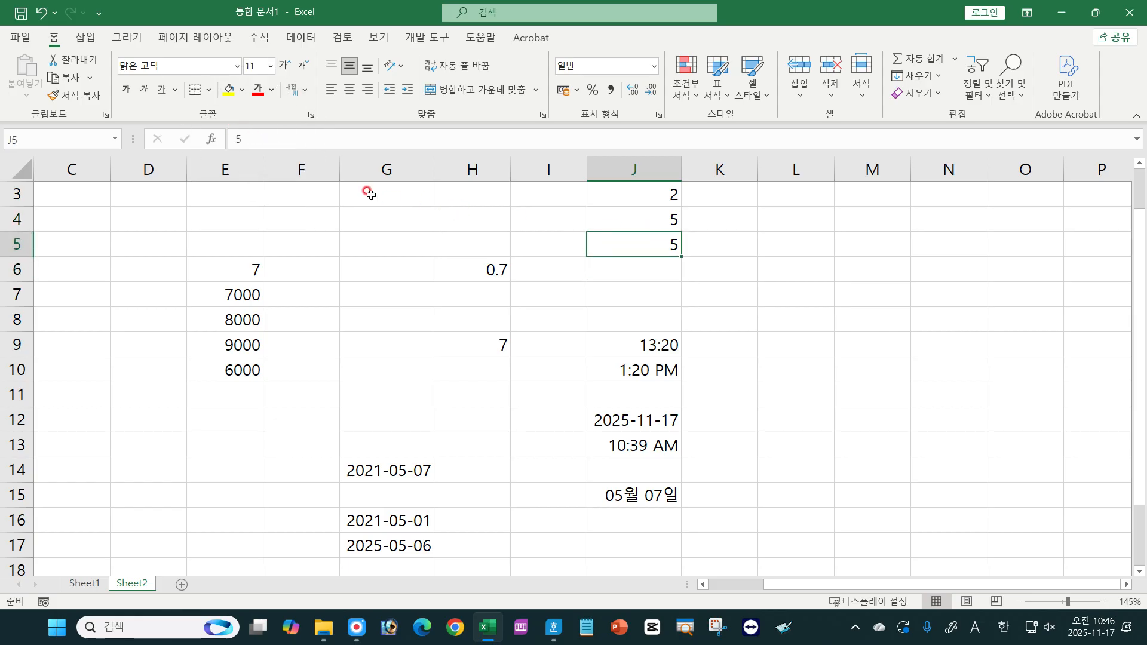
left_click(623, 220)
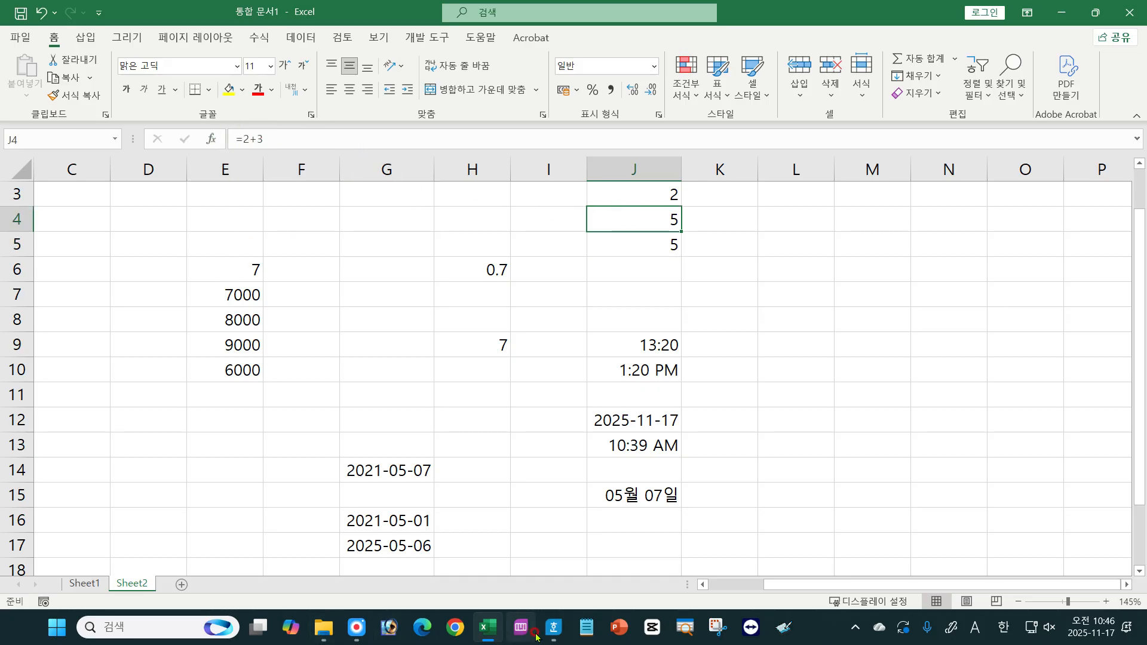
Step: Switch to the Hangul study notes and highlight the rules about the original formula in the input line and showing formulas in cells
left_click(554, 627)
left_click(811, 299)
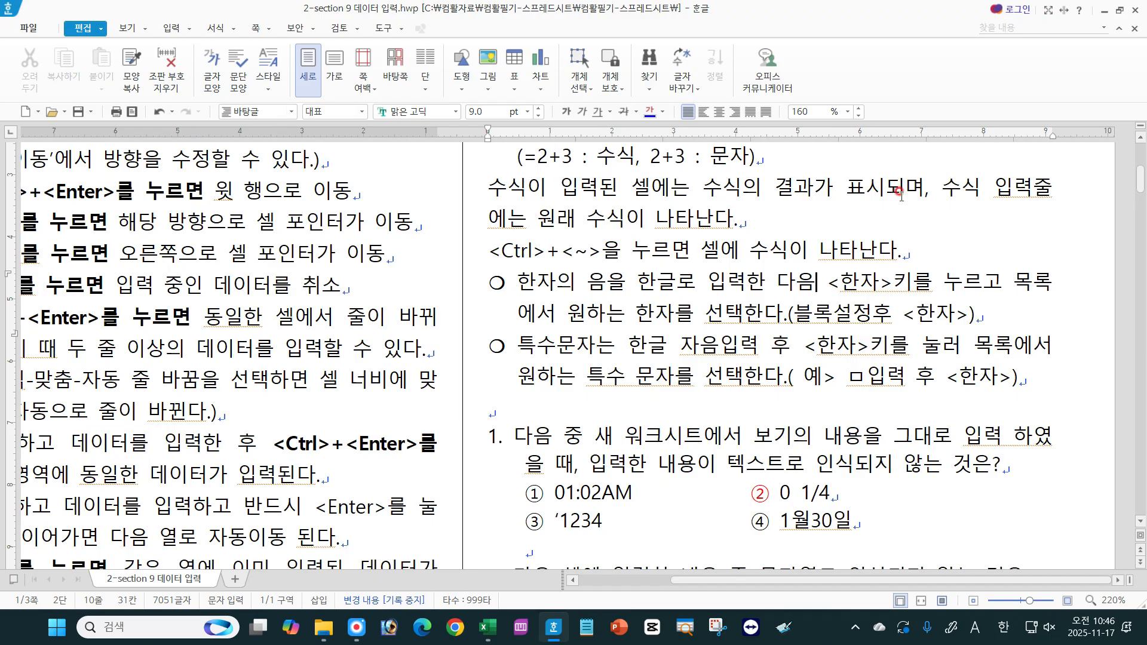
left_click_drag(538, 217, 747, 215)
left_click(760, 217)
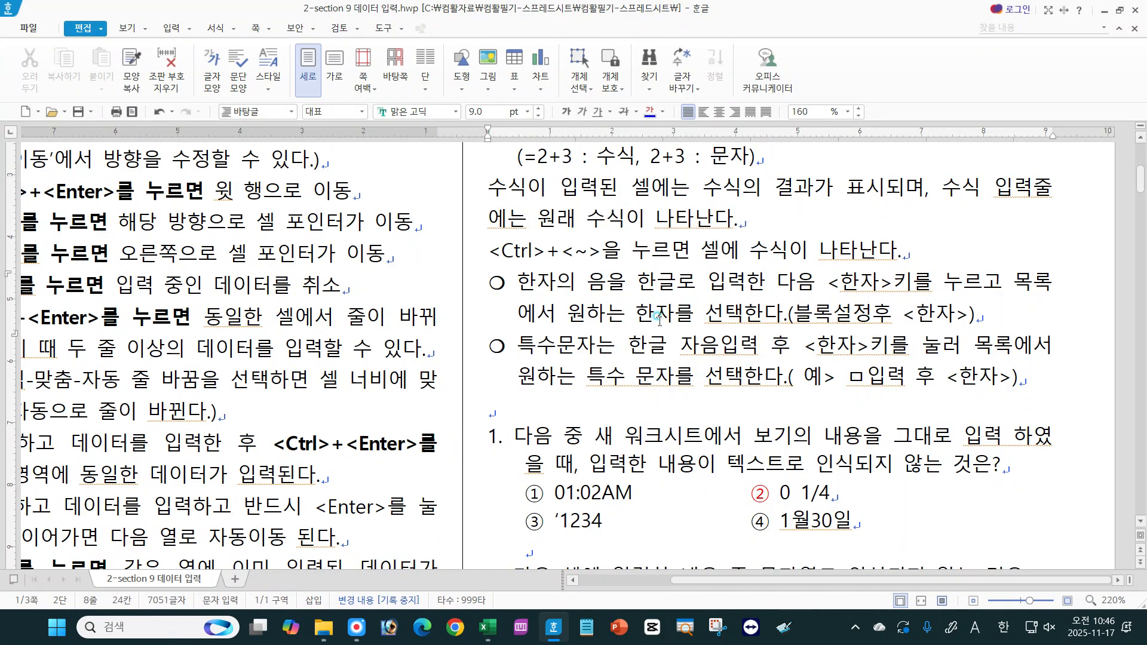
left_click_drag(483, 250, 601, 251)
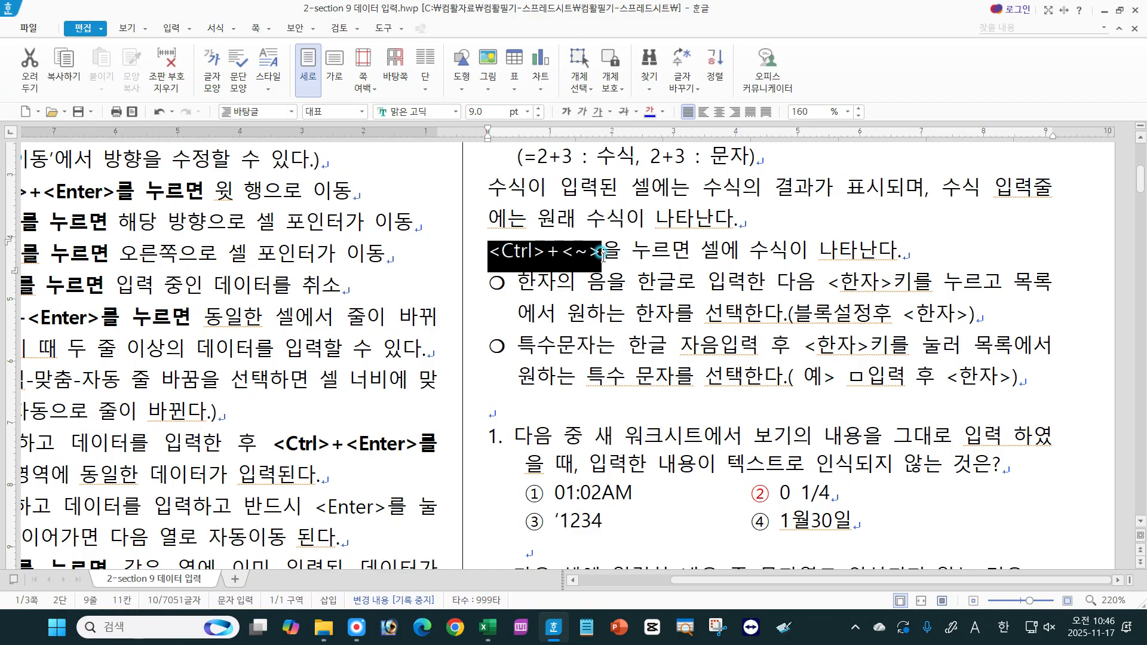
left_click_drag(742, 253, 904, 253)
left_click(666, 351)
Step: Switch to Excel, check J4, and show formulas instead of results across Sheet2 to examine the formulas in column J
left_click(487, 627)
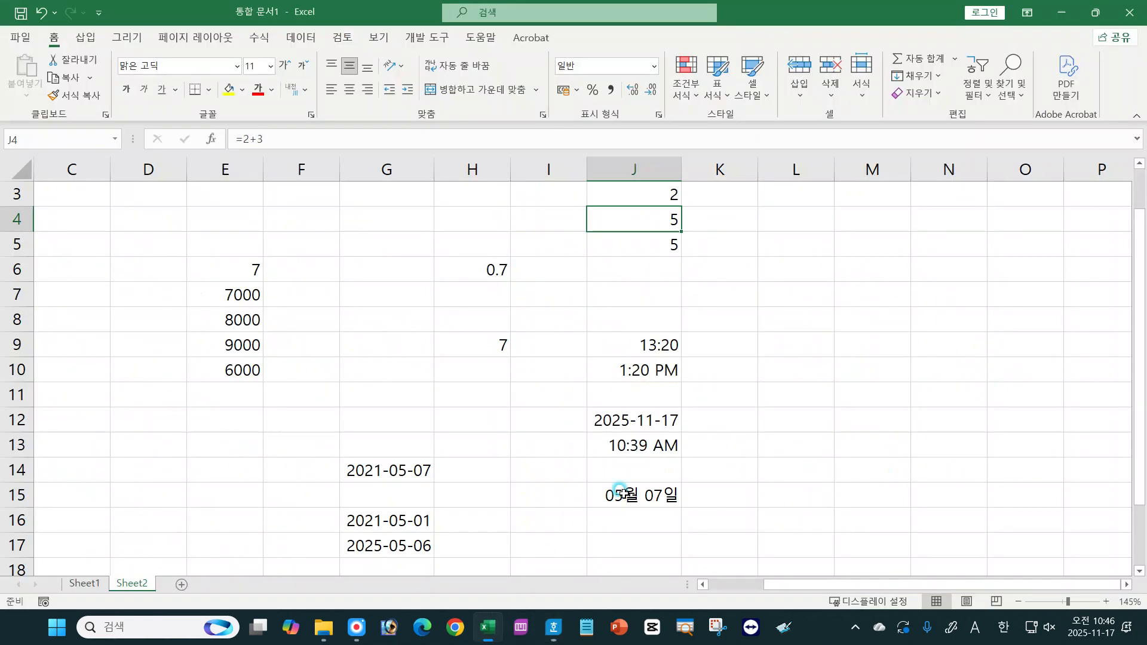
left_click(714, 272)
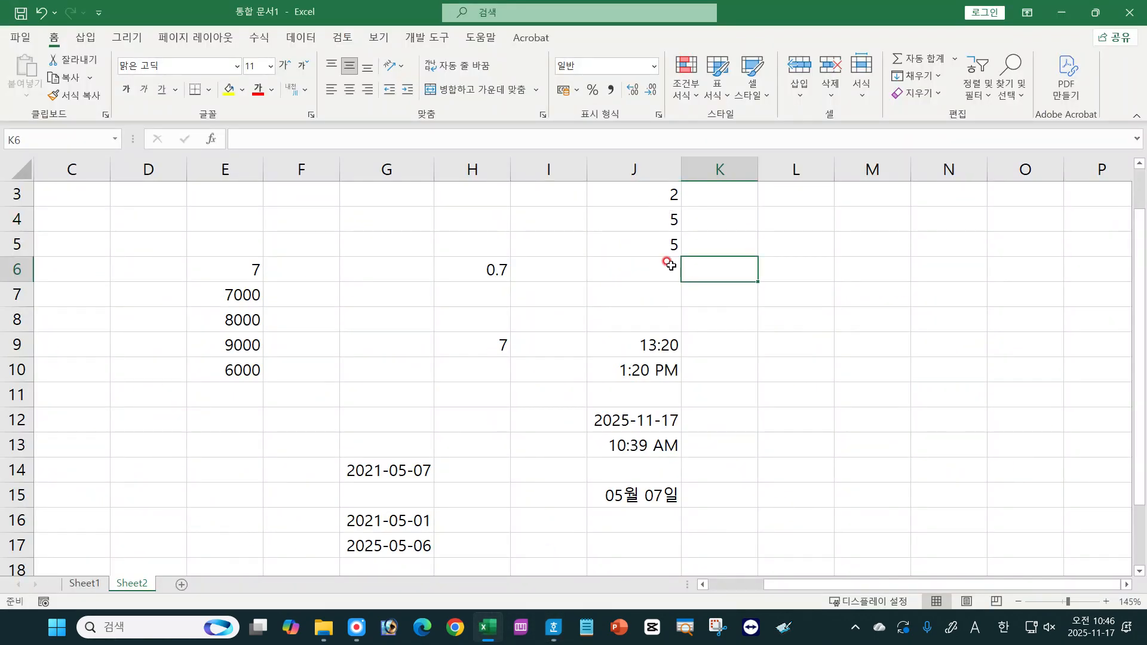
left_click(661, 222)
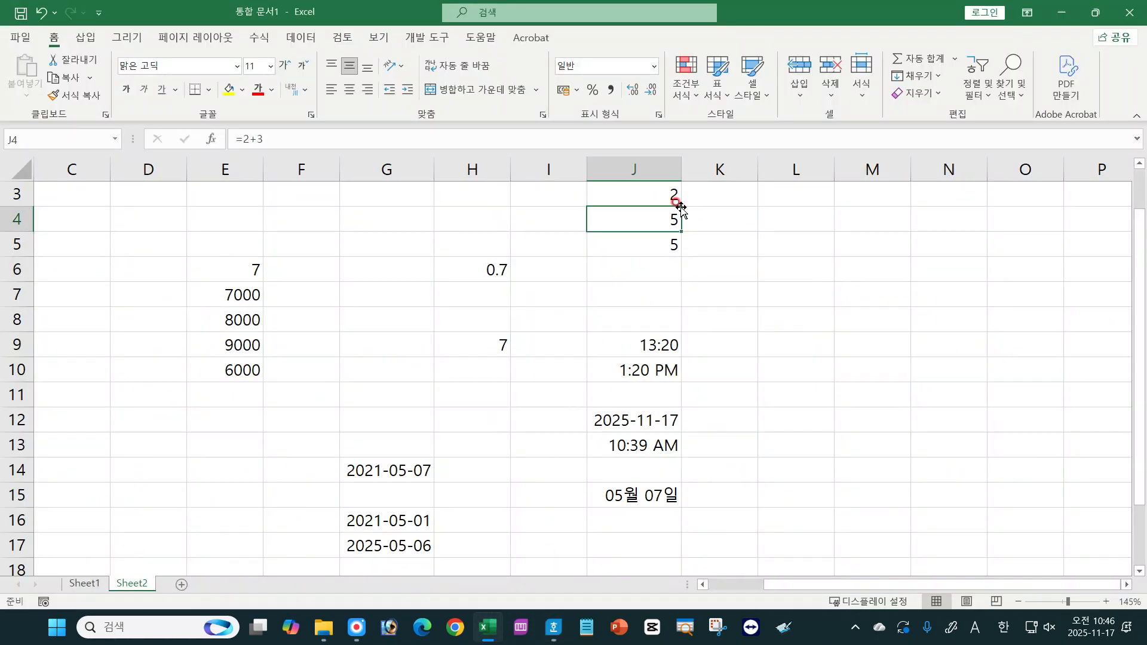
left_click(799, 302)
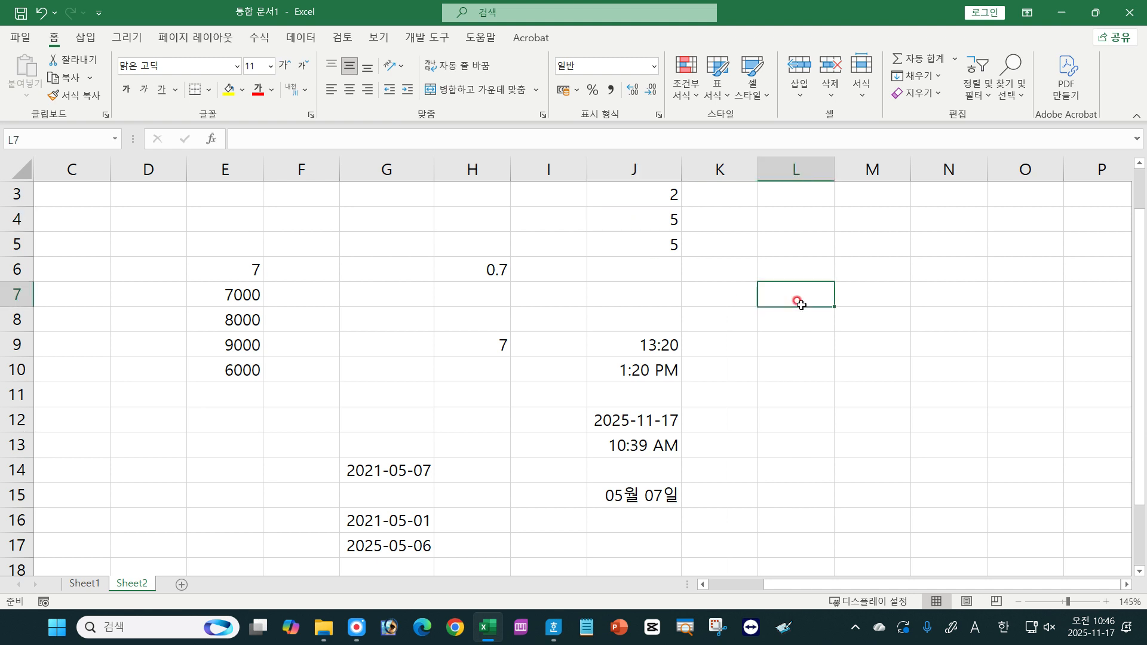
key("ctrl+grave")
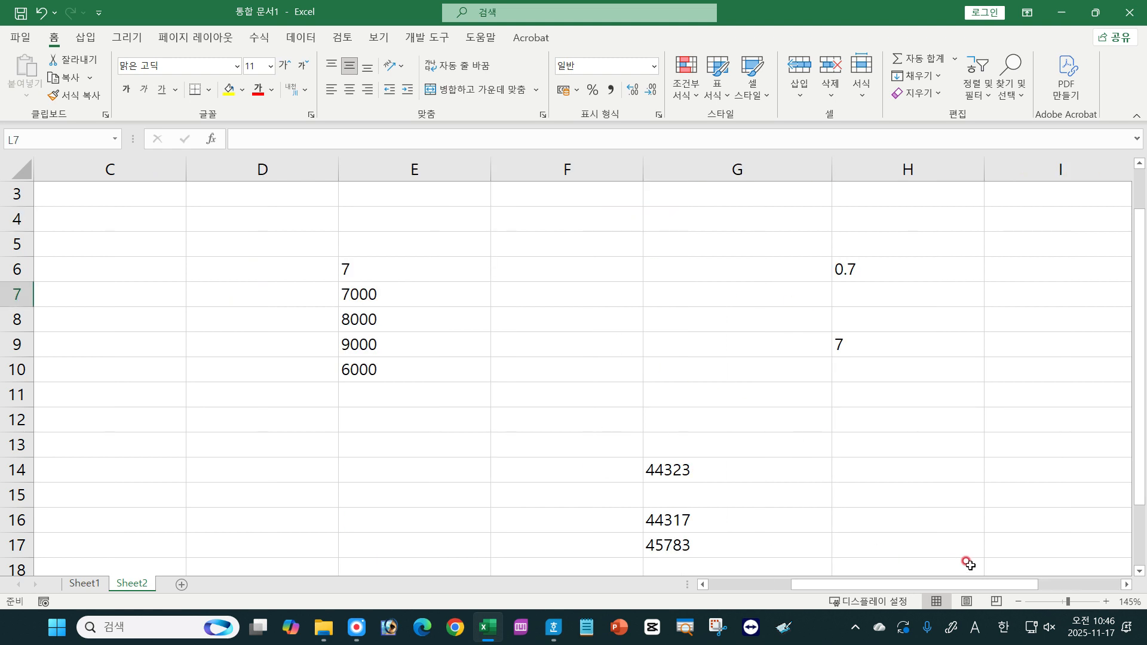
left_click(1127, 585)
left_click(1126, 584)
left_click(1127, 585)
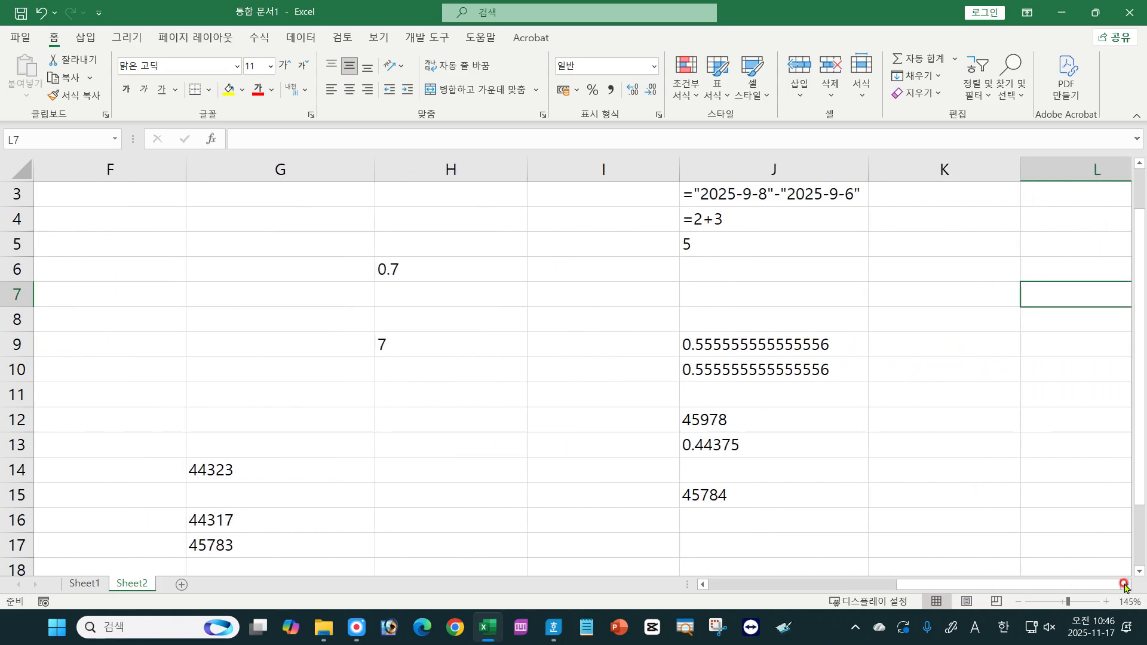
left_click(1127, 585)
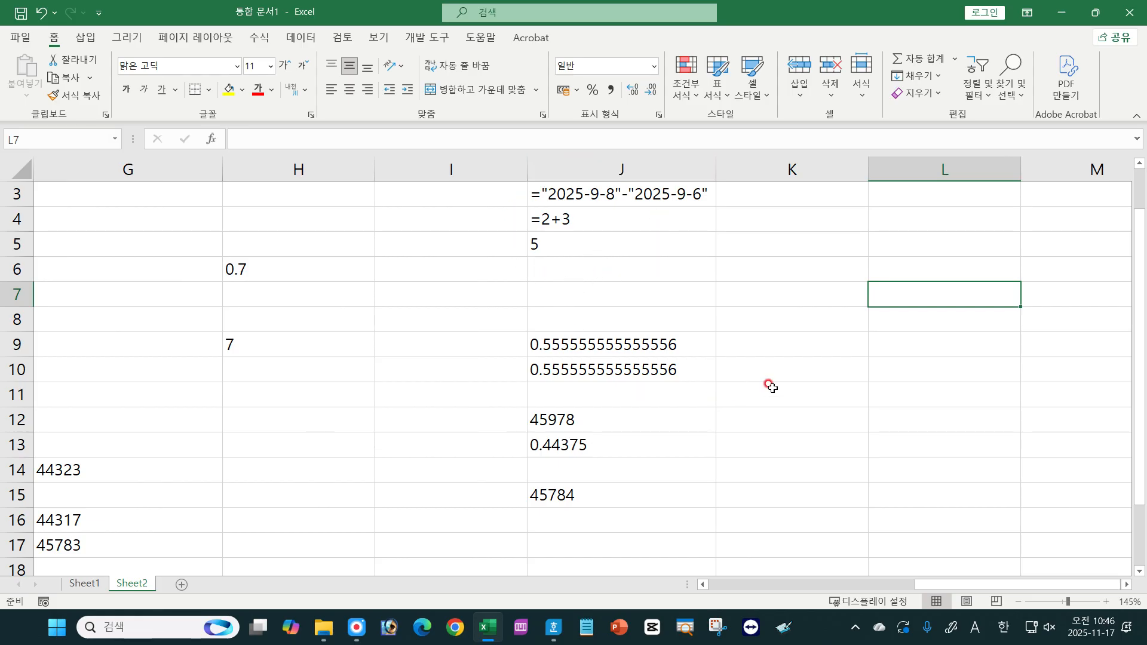
Step: Toggle Sheet2 repeatedly between formula and result display to compare both views, ending with the results shown
key("ctrl+grave")
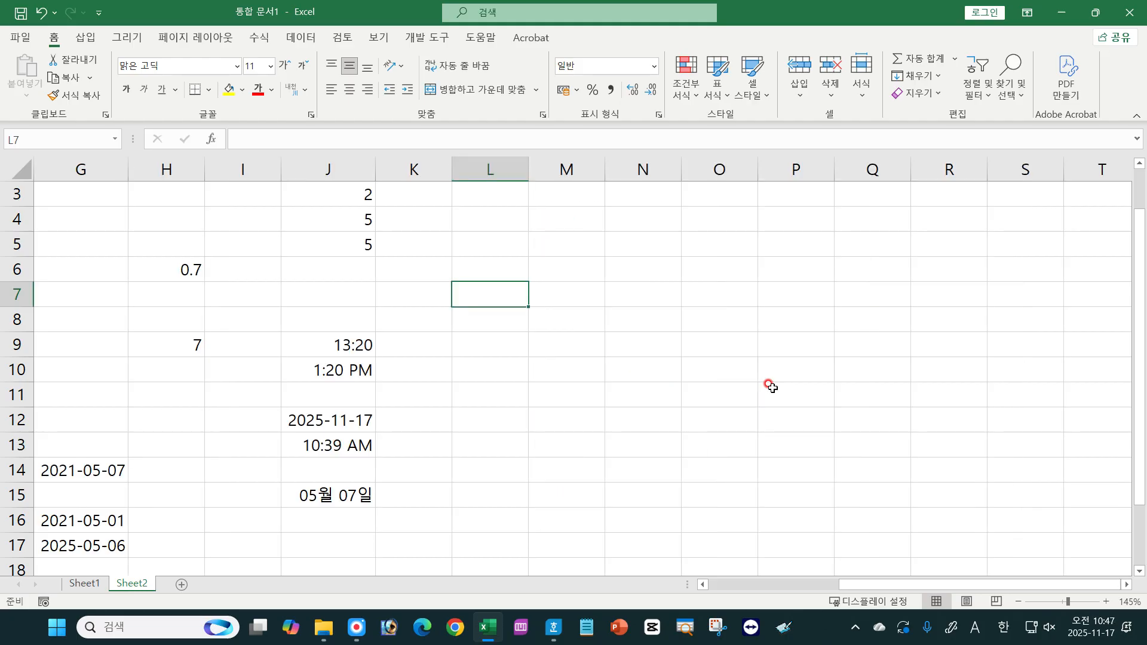
key("ctrl+grave")
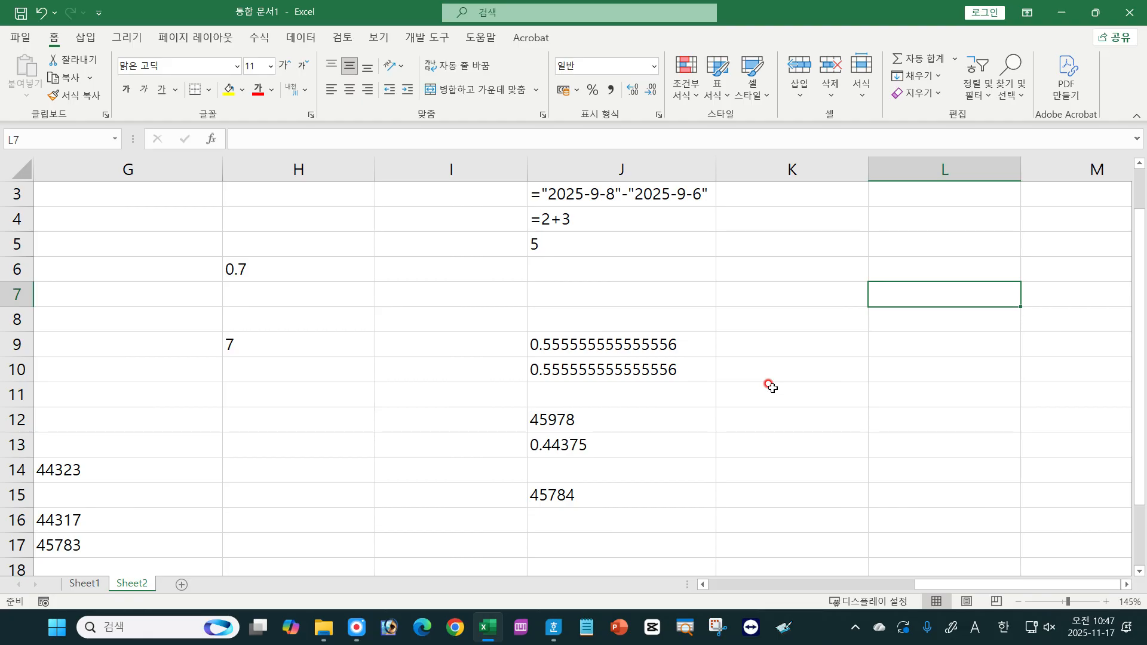
key("ctrl+grave")
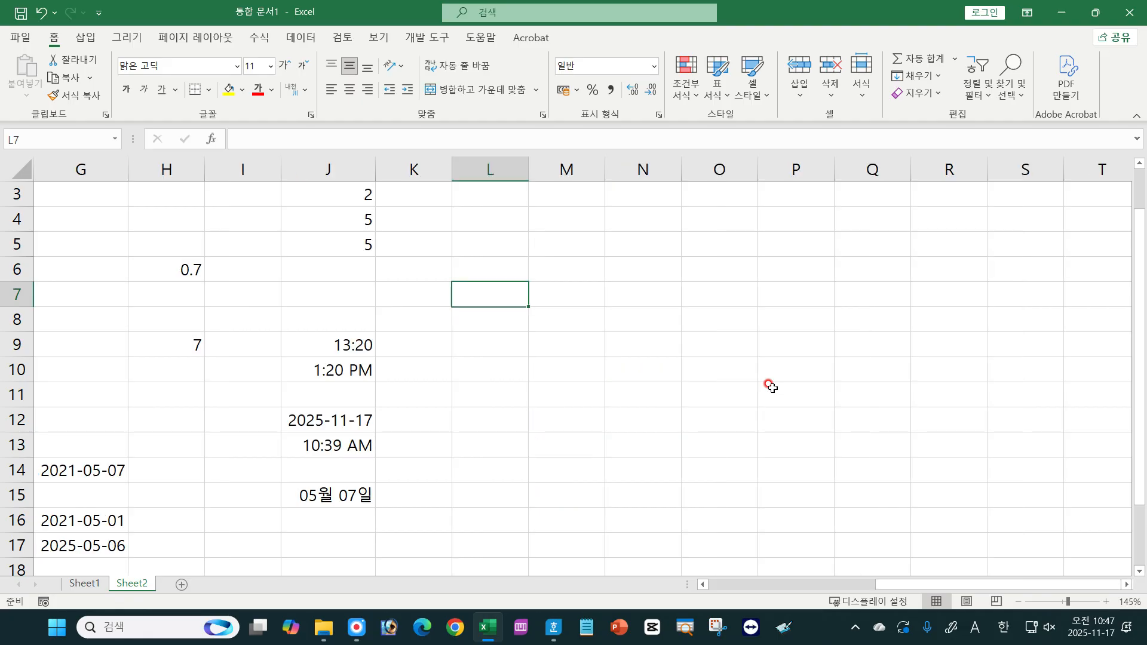
key("ctrl+grave")
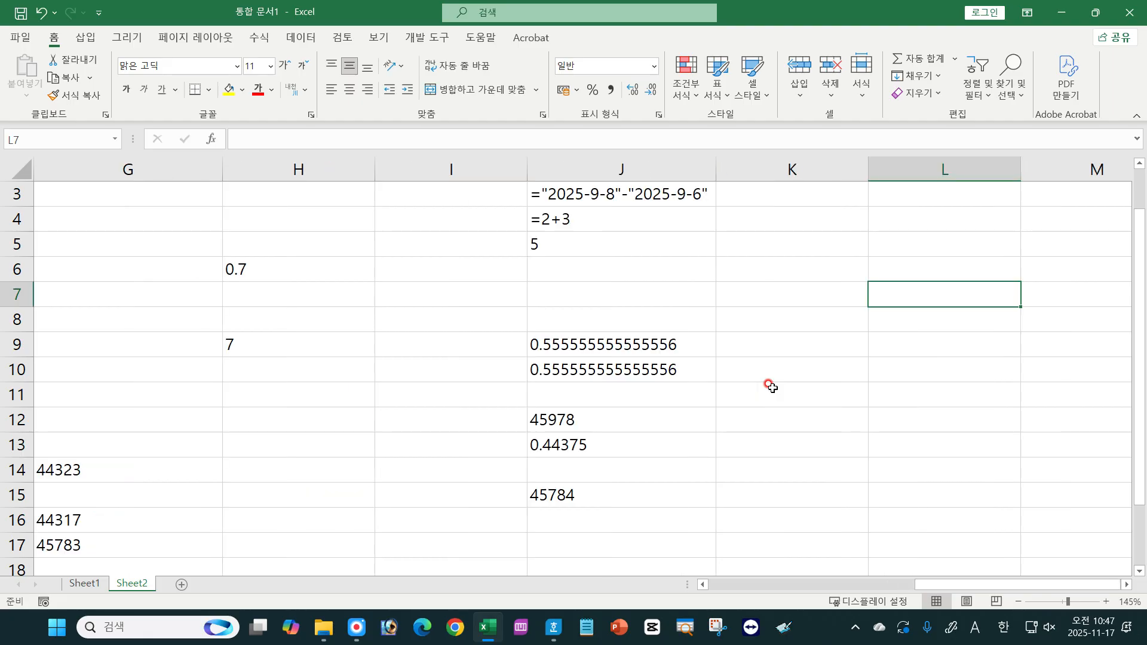
key("ctrl+grave")
key("ctrl+grave")
key("ctrl+grave")
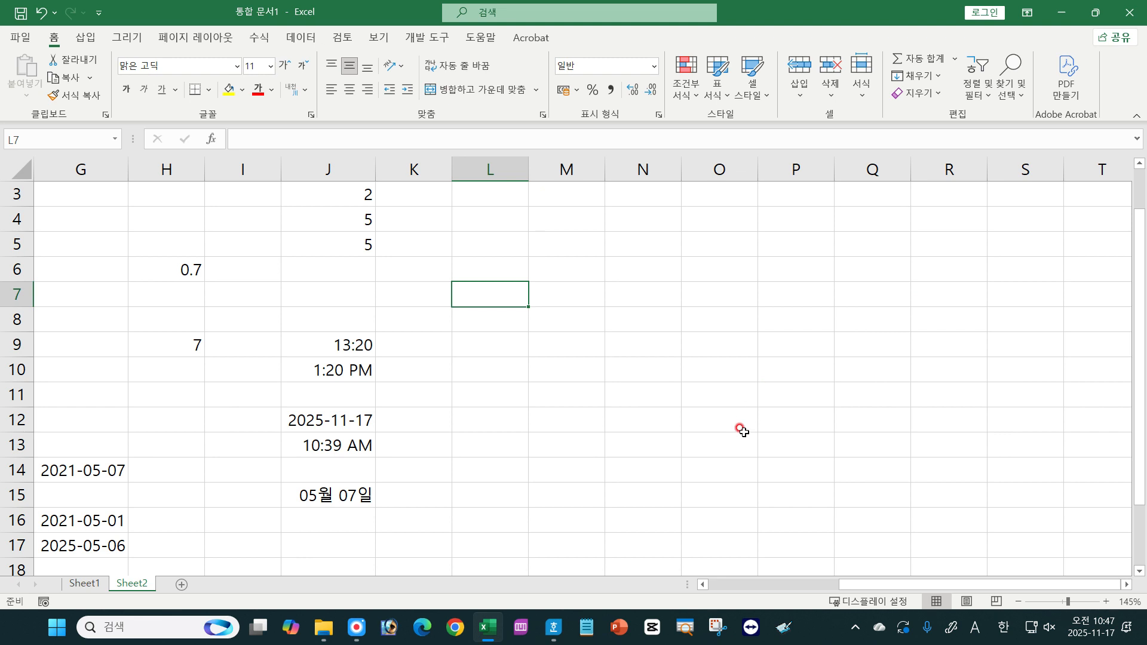
key("ctrl+grave")
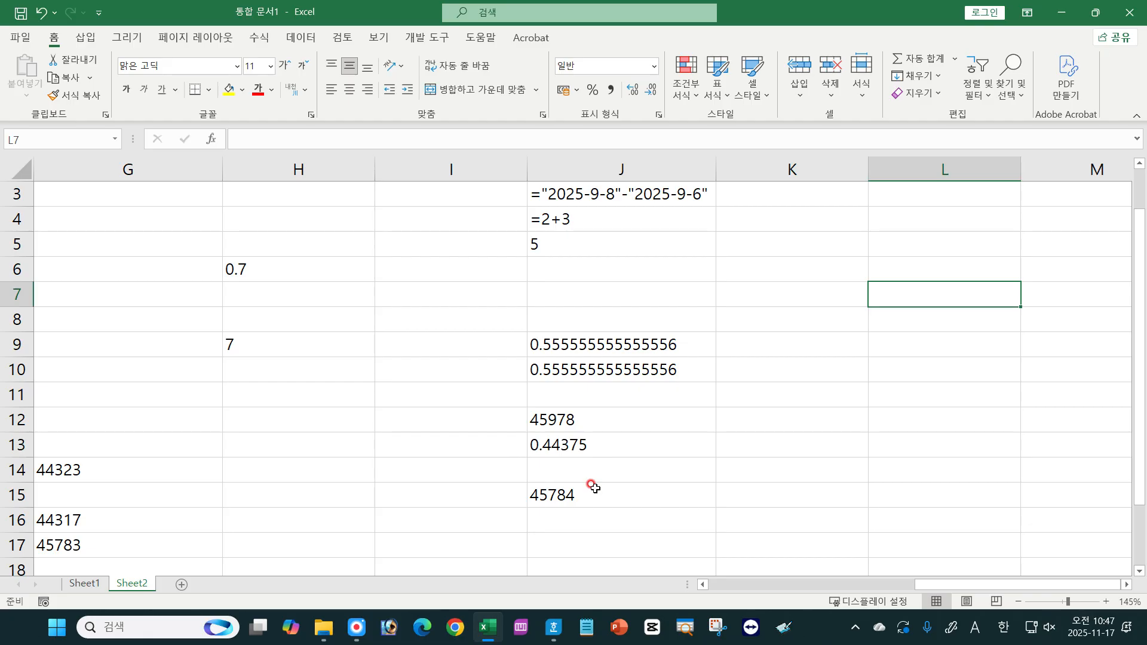
key("ctrl+grave")
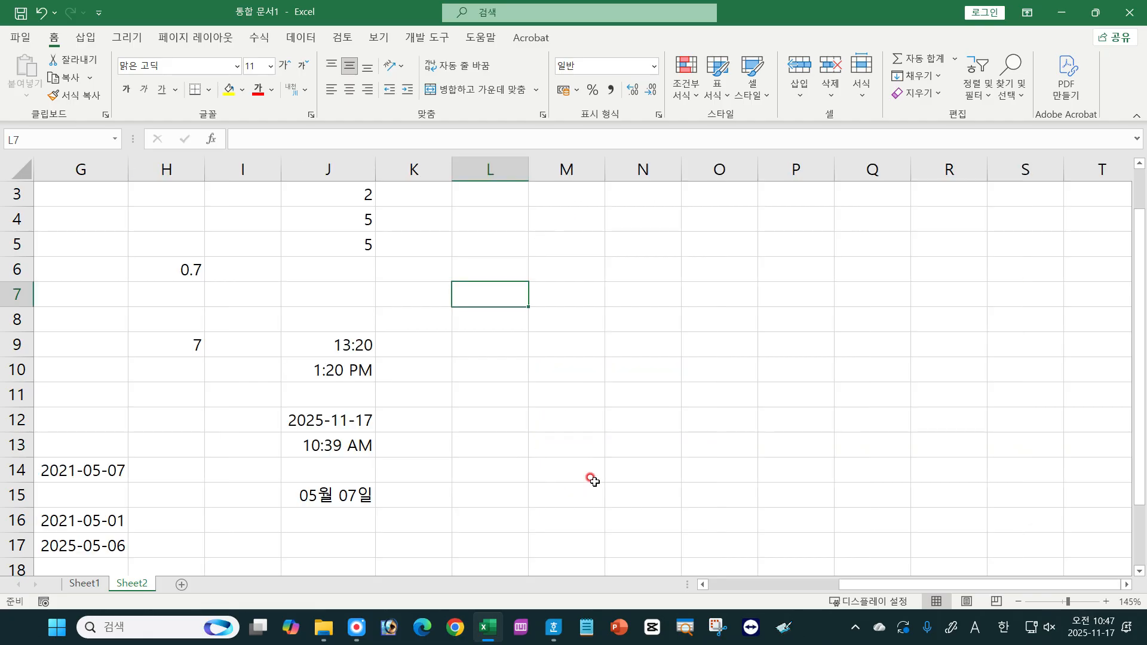
Step: Switch to the Hangul study notes and highlight the rule on converting Hangul to Hanja, including its note on selecting the text first
left_click(556, 631)
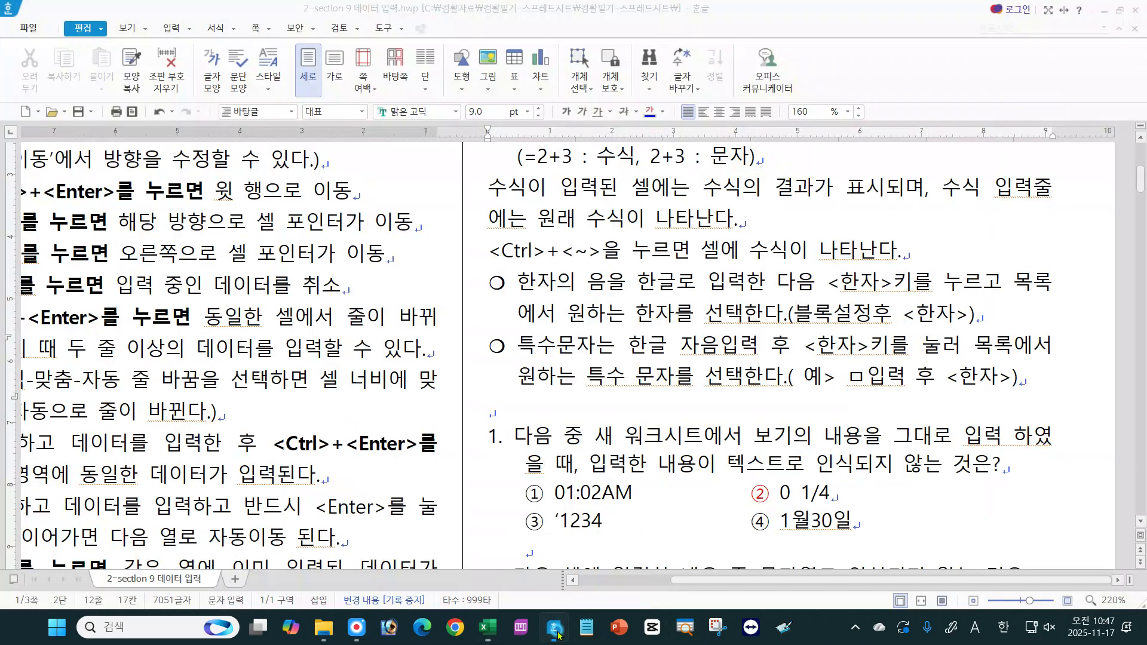
left_click(635, 281)
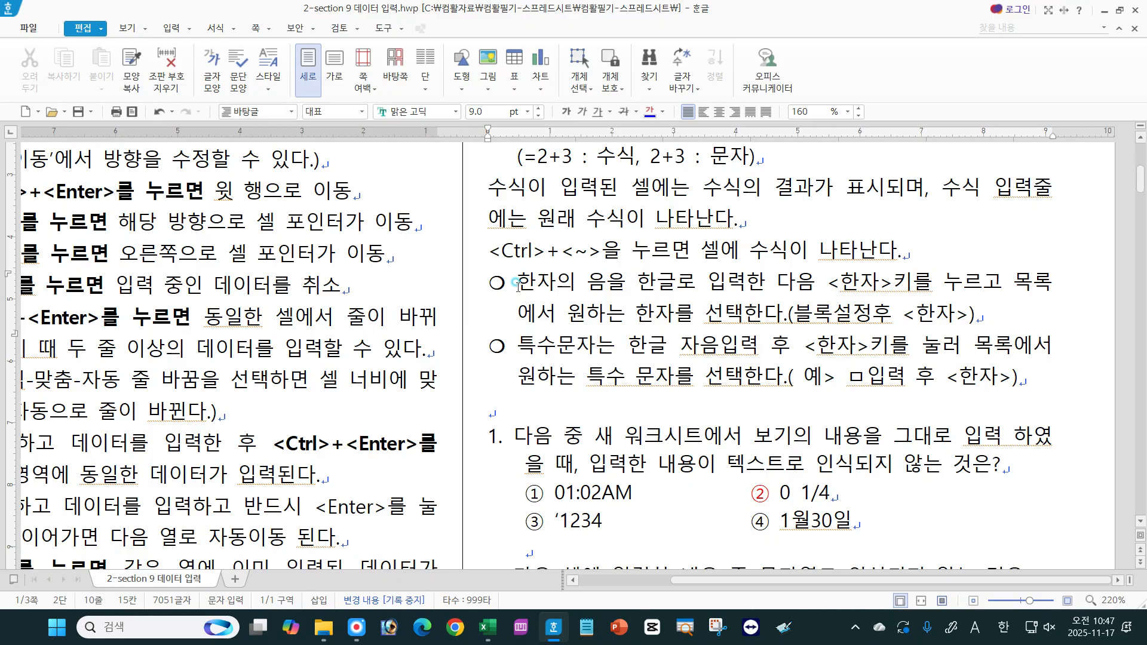
left_click_drag(517, 285, 919, 286)
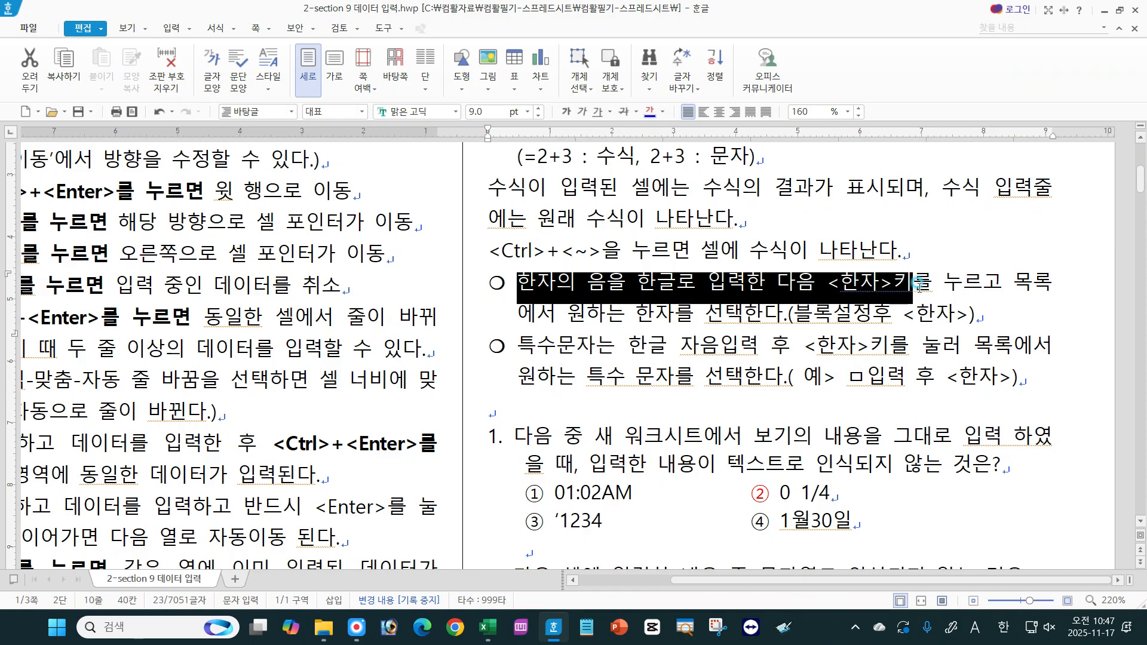
left_click(794, 313)
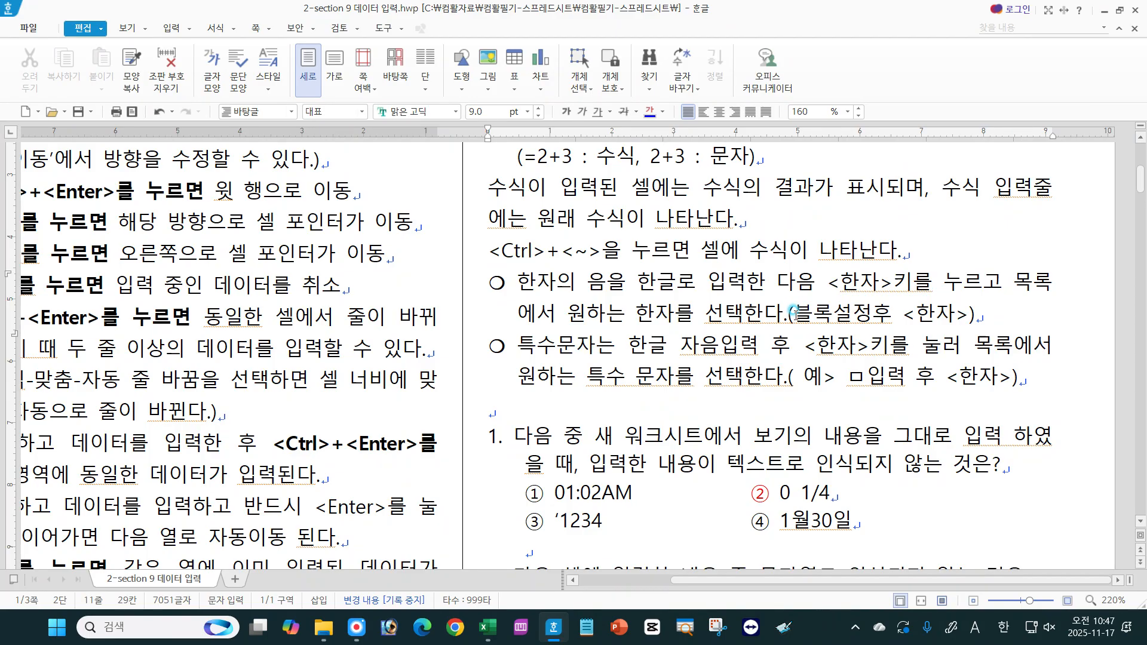
left_click_drag(794, 313, 898, 323)
left_click(898, 323)
Step: Switch to Excel and write 국가 in cell L7, checking the Hanja rule in the notes before returning to the cell
left_click(489, 628)
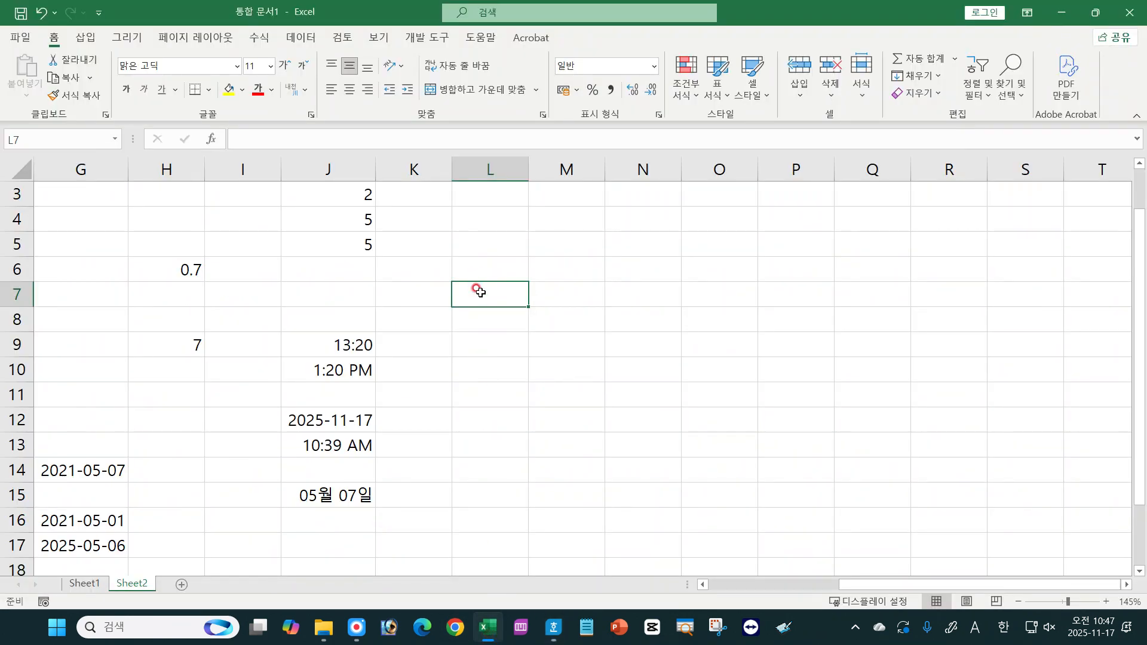
type("rnr")
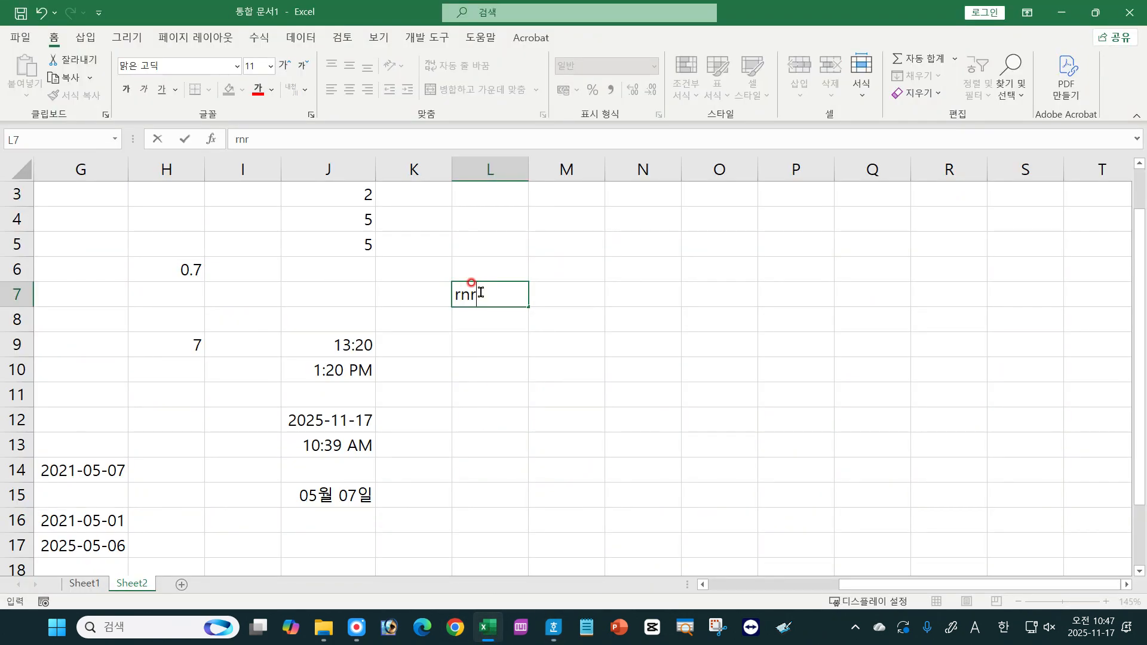
type("ㄱ")
type("가")
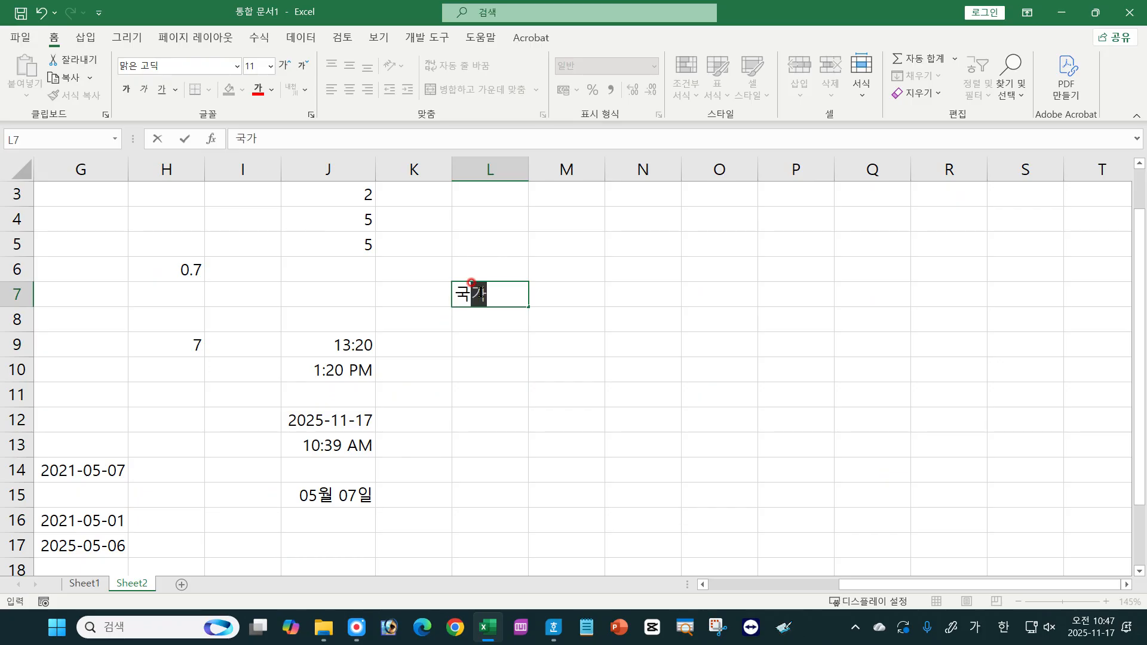
left_click(482, 293)
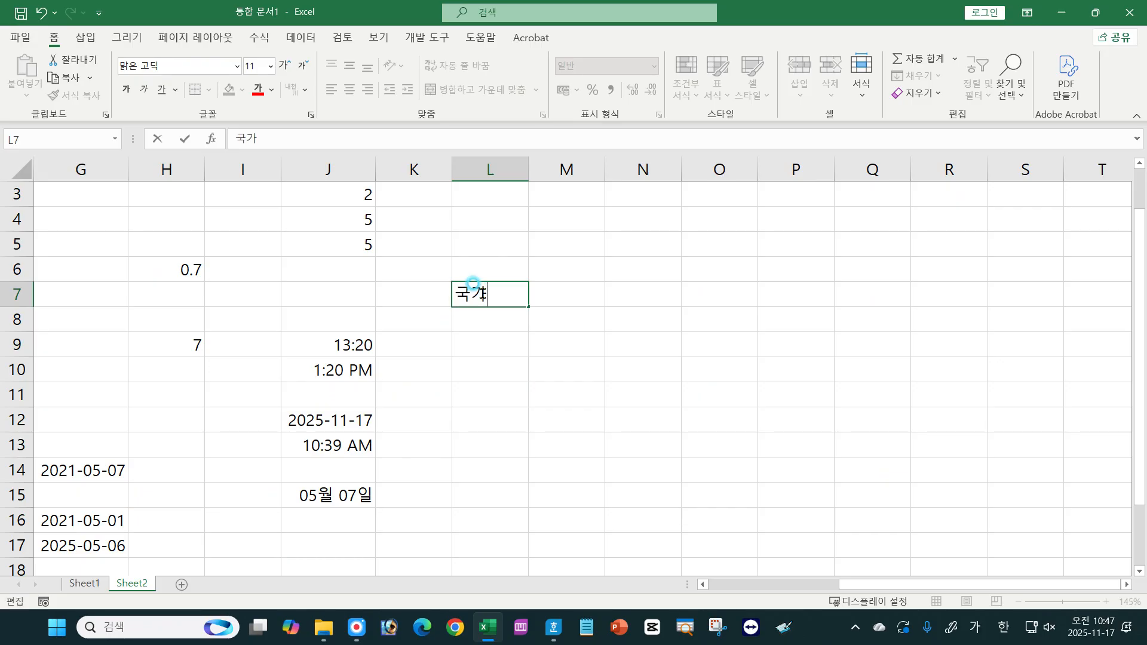
left_click(554, 638)
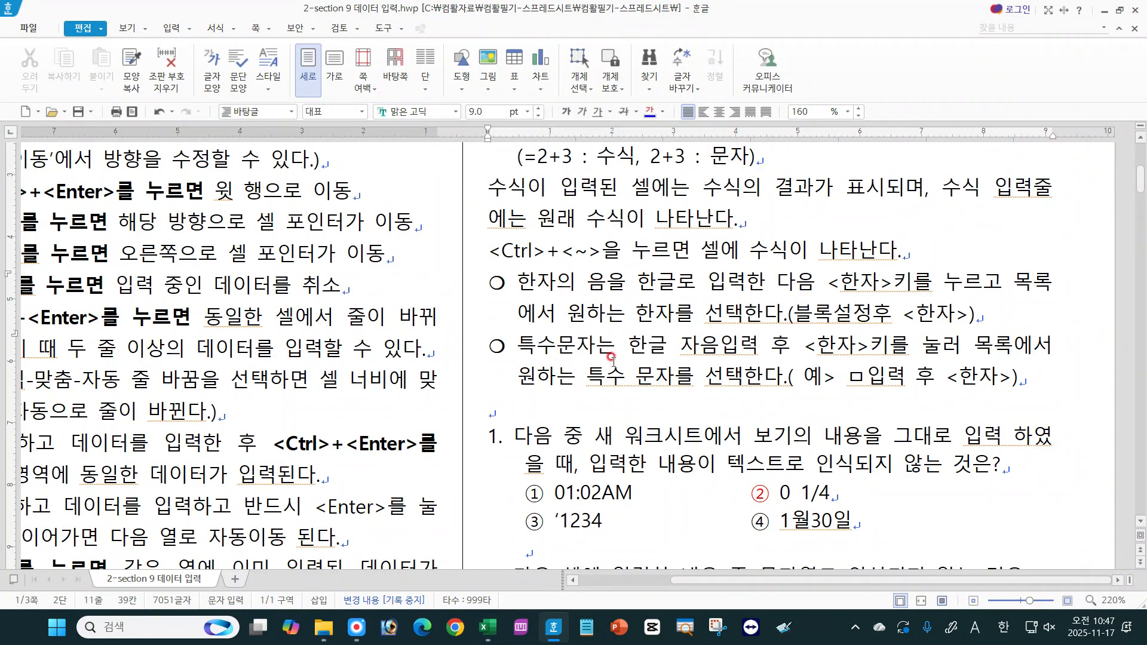
left_click(488, 627)
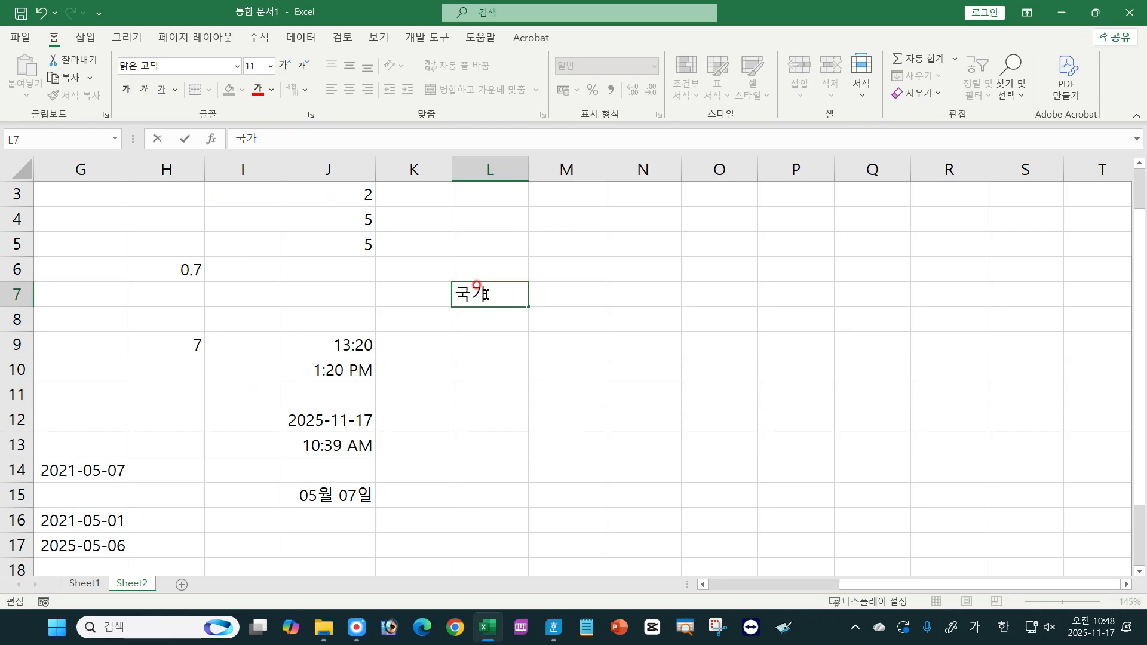
Step: Convert 국가 in L7 to the Hanja 國家 using the 漢字 input form, and commit the cell
left_click_drag(485, 294, 451, 295)
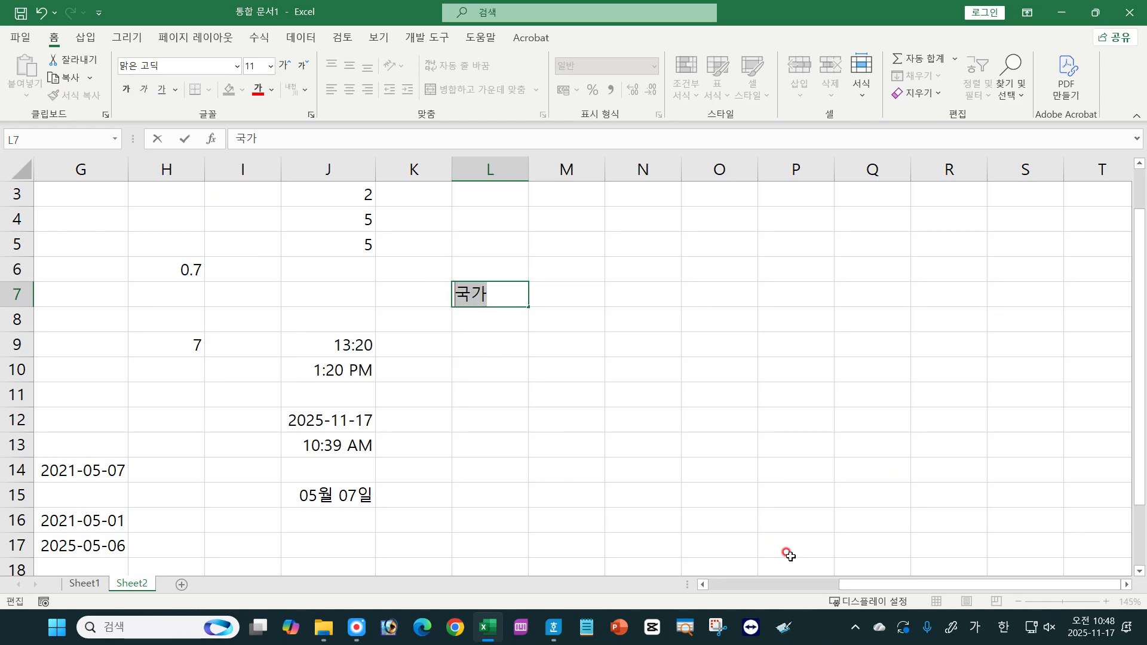
key("Hangul_Hanja")
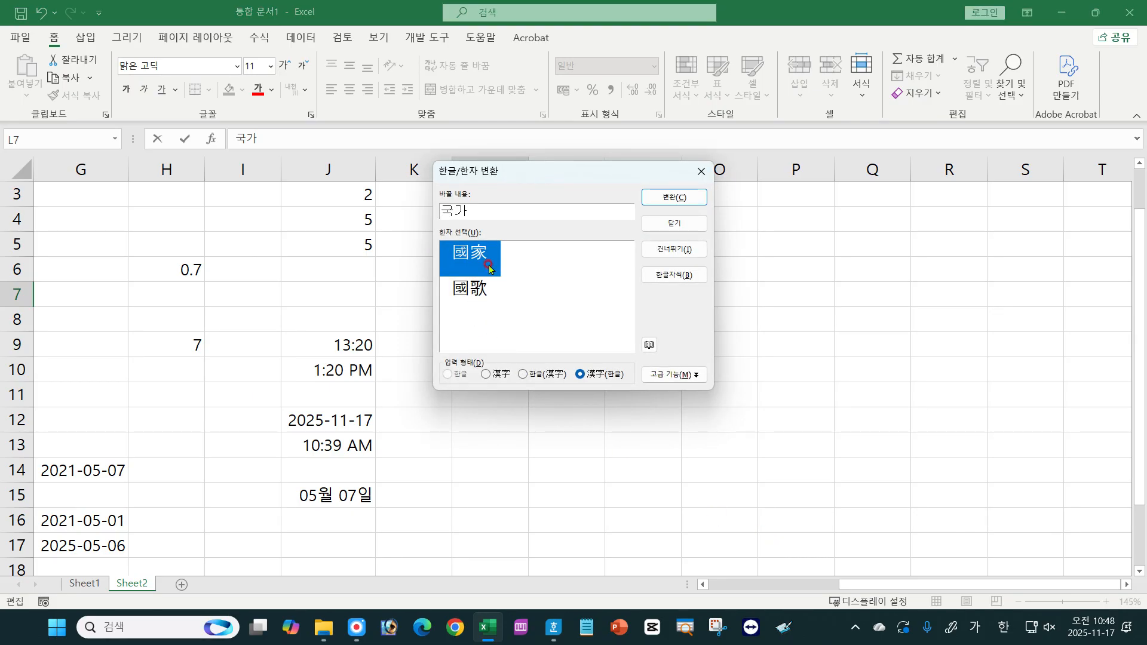
key("Down")
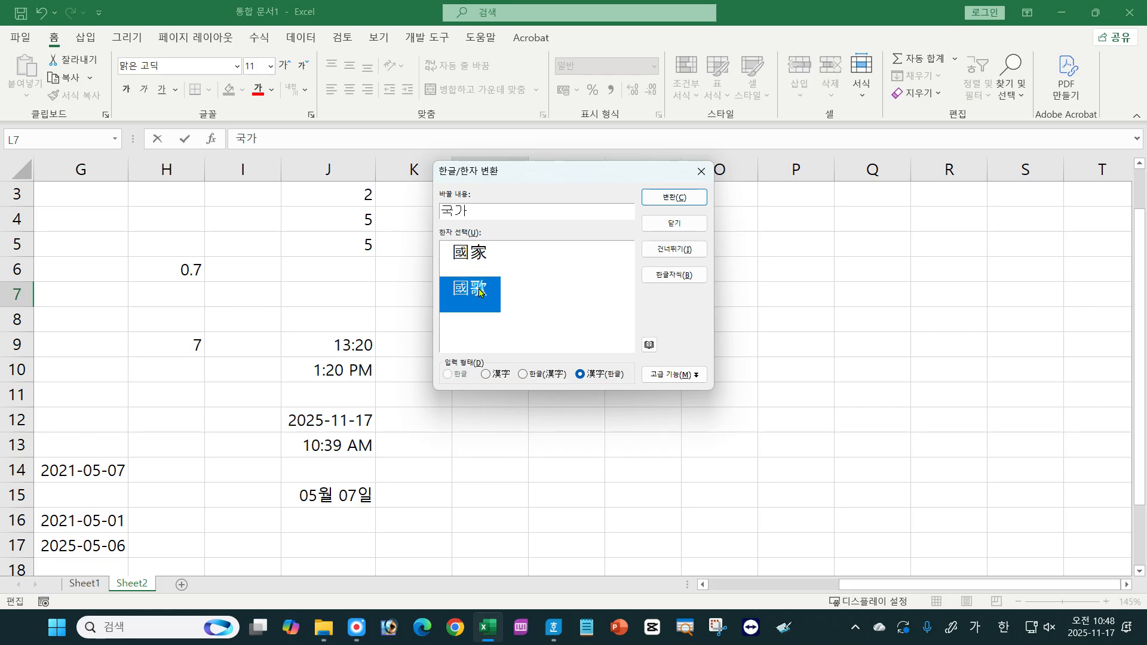
key("Up")
key("Down")
left_click(475, 263)
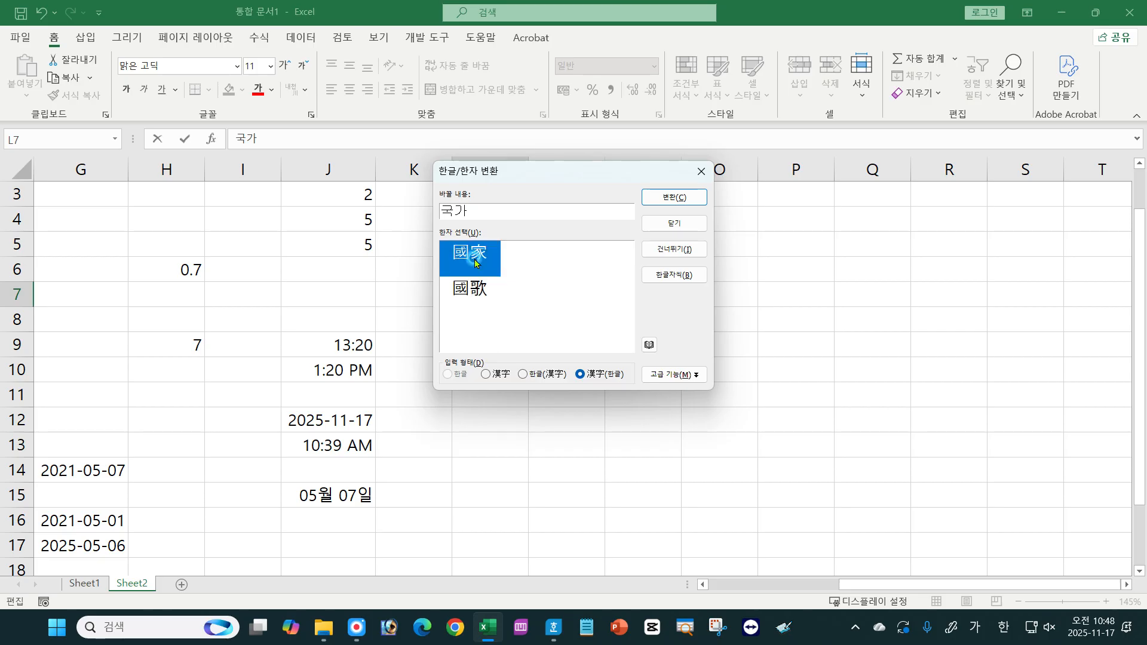
left_click(485, 374)
left_click(523, 374)
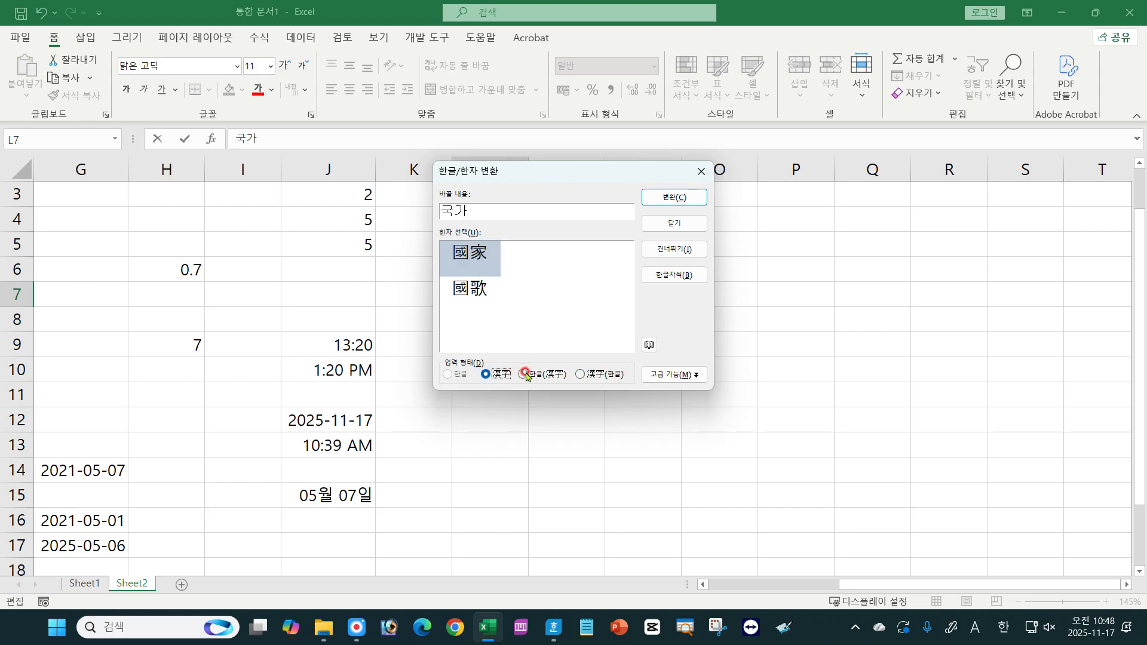
left_click(580, 374)
left_click(674, 197)
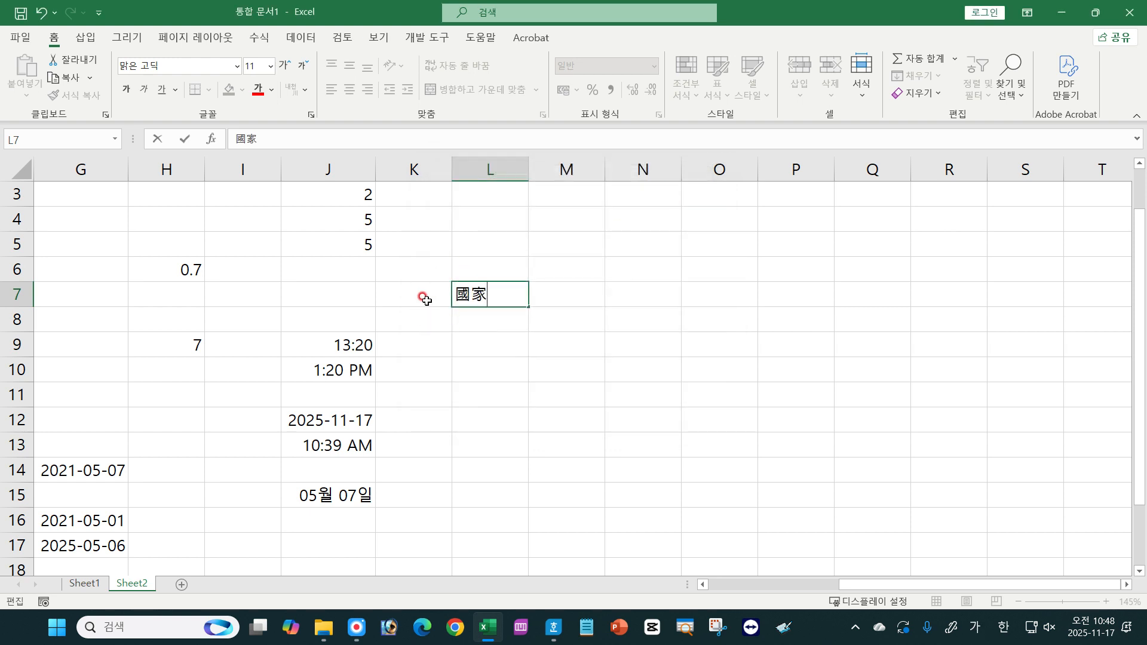
left_click(526, 327)
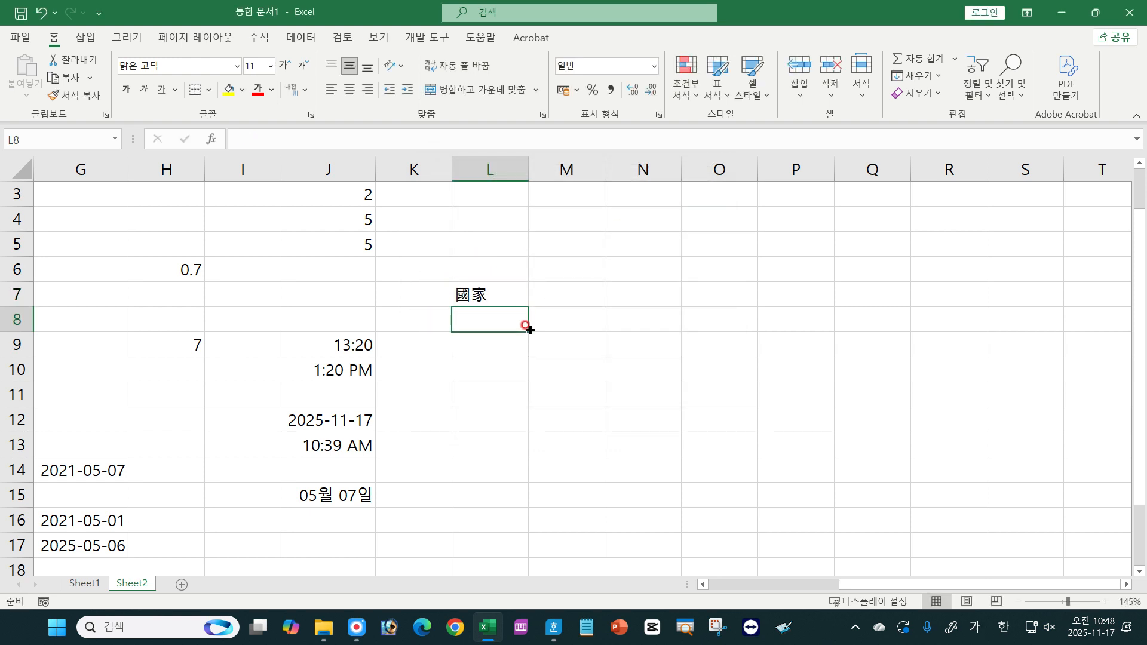
Step: Switch to the Hangul study notes and review the remark about selecting a block before using Hanja conversion
left_click(554, 627)
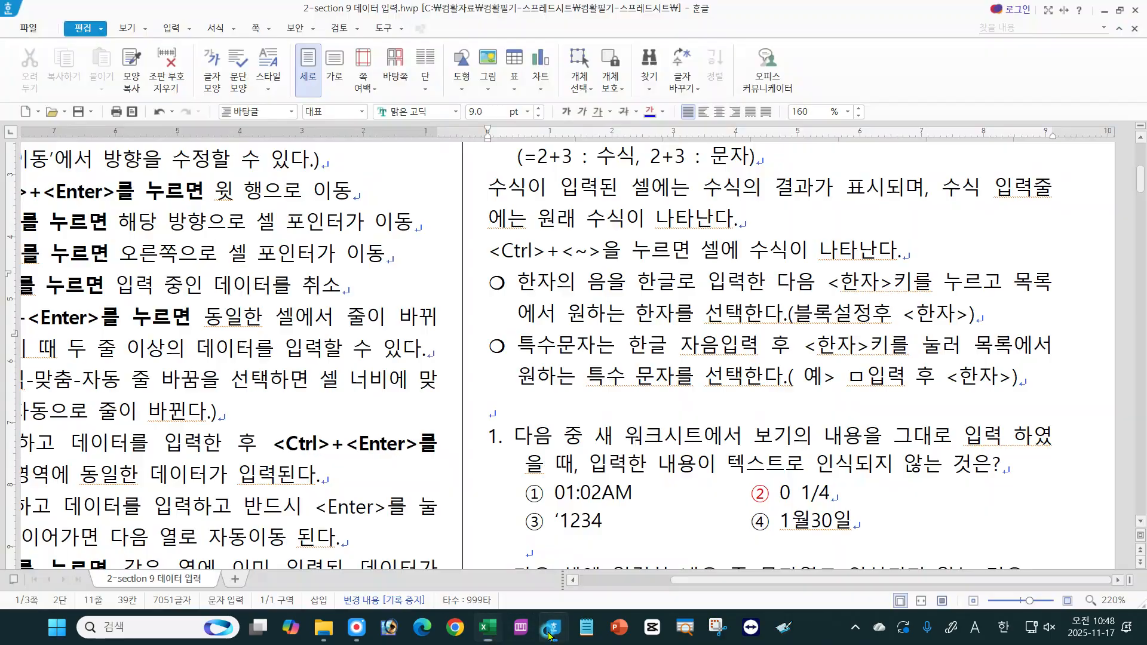
left_click(793, 313)
left_click_drag(885, 313, 967, 313)
left_click(872, 321)
Step: Highlight the special-character rule in the notes: entering a Hangul consonant, using the 한자 key, and the ㅁ example
left_click_drag(517, 345, 592, 352)
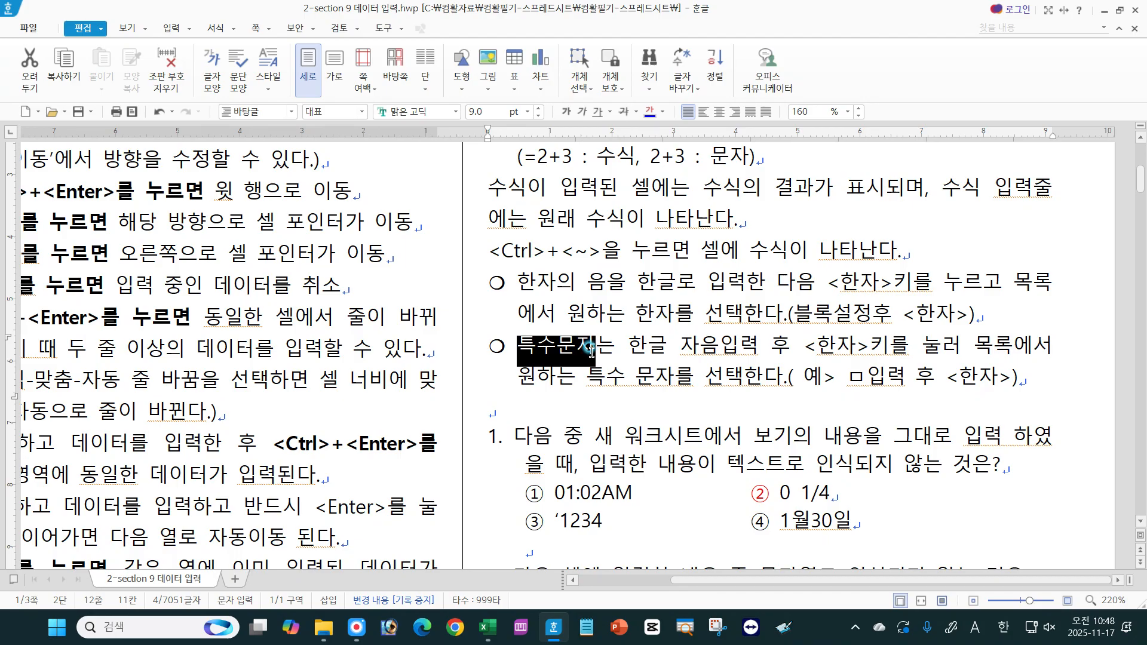
left_click_drag(668, 346, 719, 346)
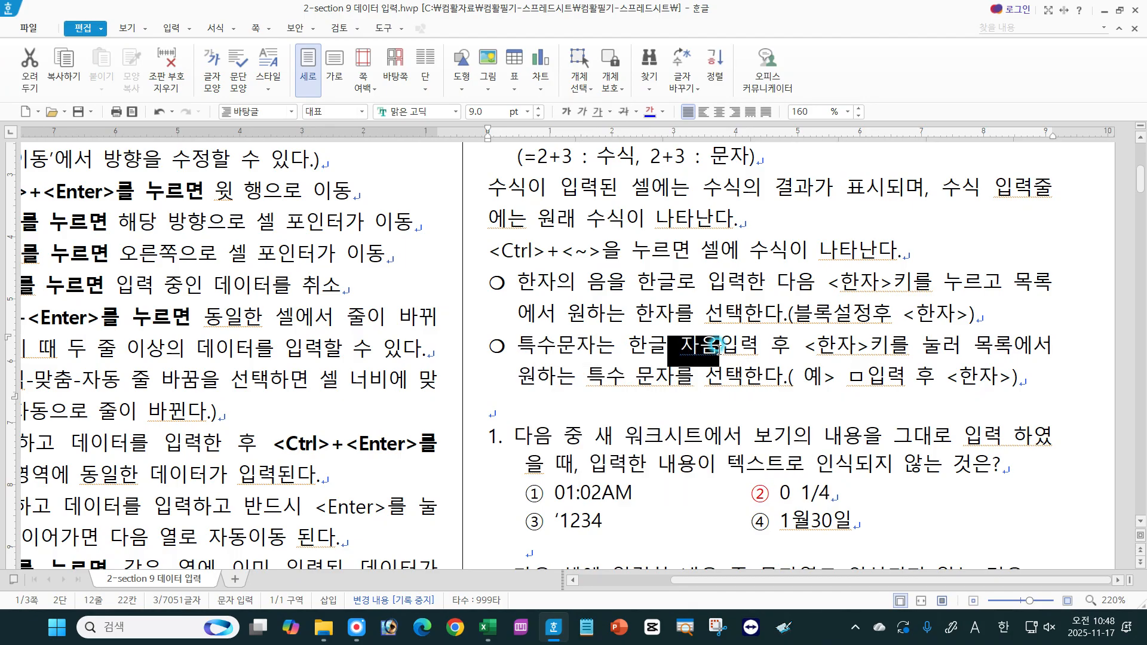
key("Hangul_Hanja")
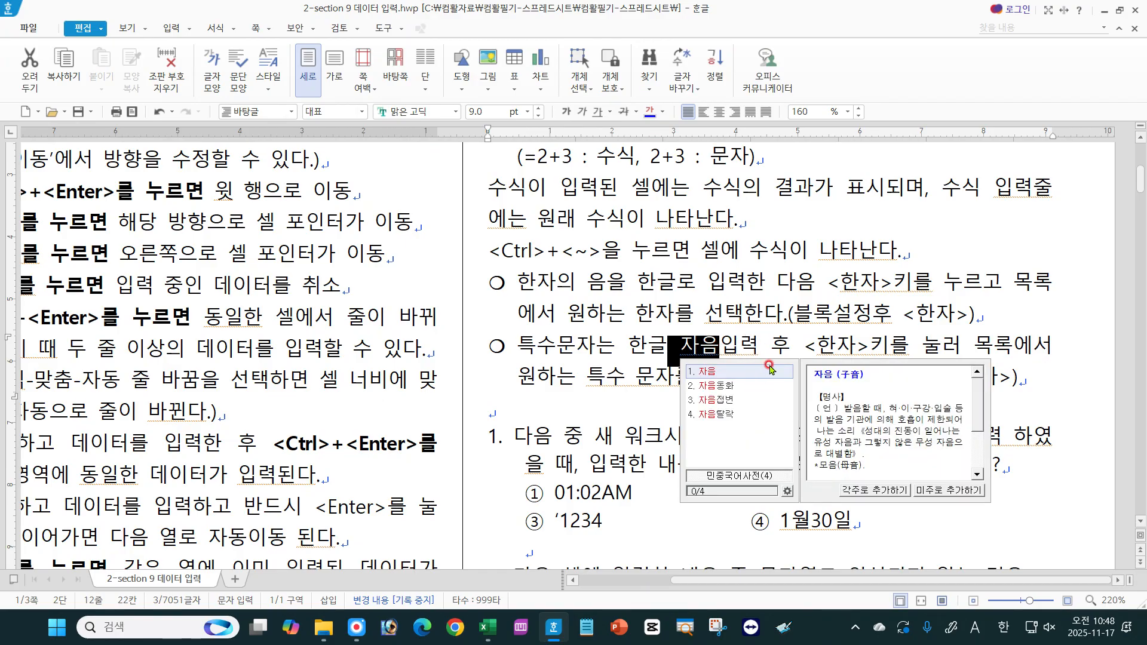
left_click(705, 345)
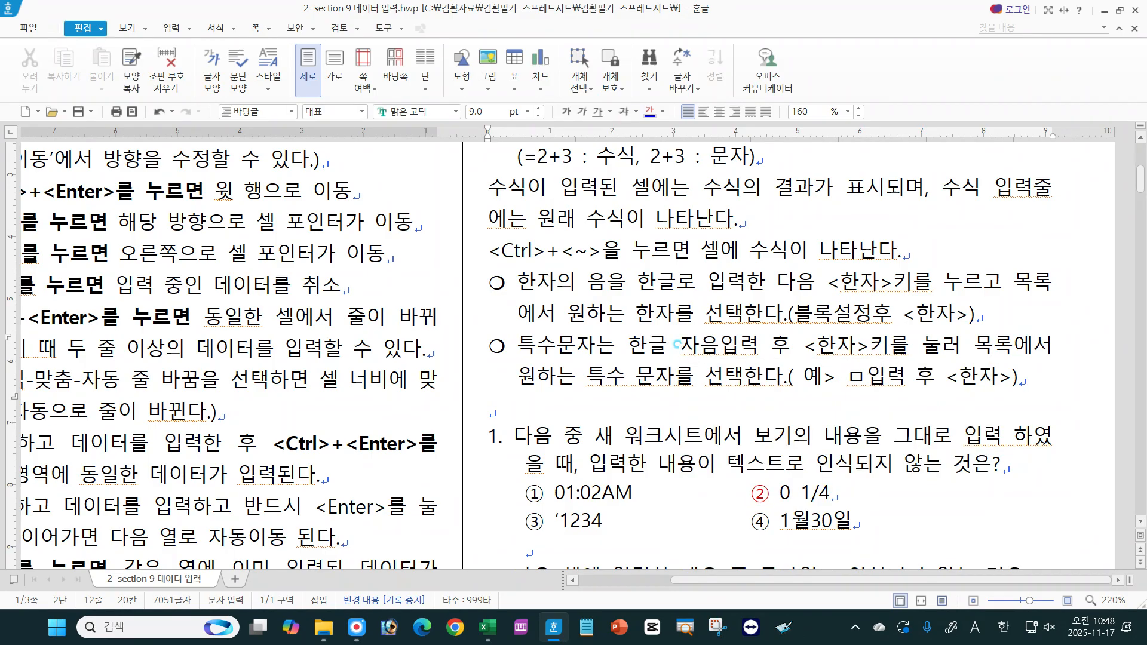
left_click_drag(680, 346, 723, 349)
key("Hangul_Hanja")
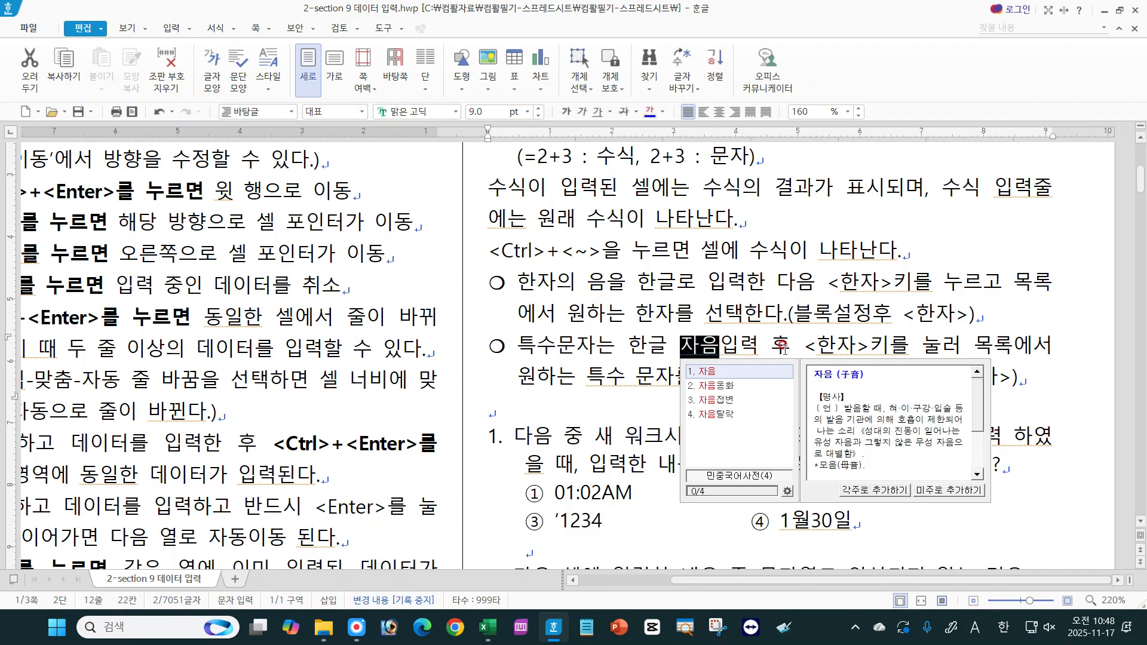
left_click_drag(804, 345, 888, 347)
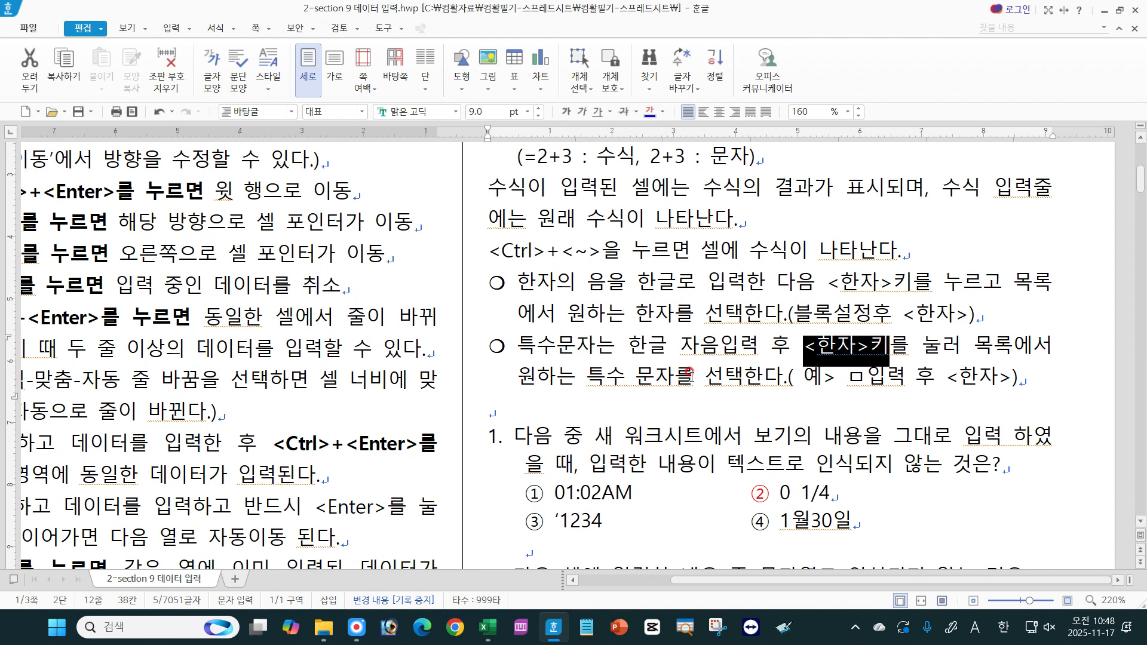
left_click(779, 376)
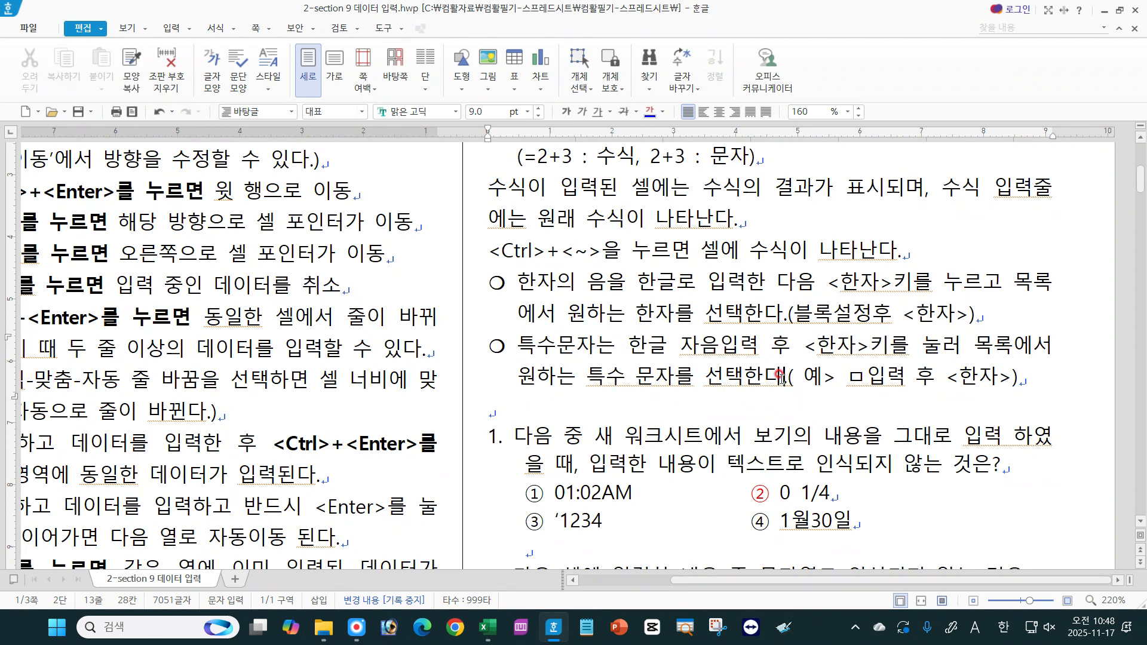
left_click_drag(847, 378, 862, 380)
key("Hangul_Hanja")
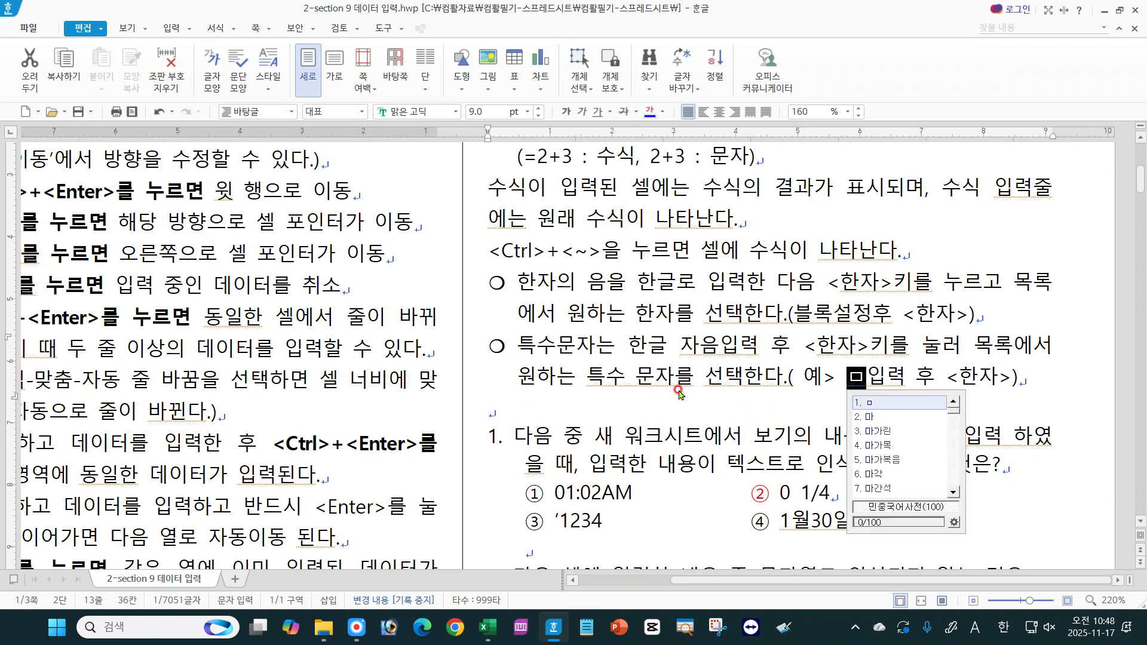
Step: Switch to Excel, enter the consonant ㅁ in cell L8, and bring up its special-character list in the expanded view
left_click(488, 628)
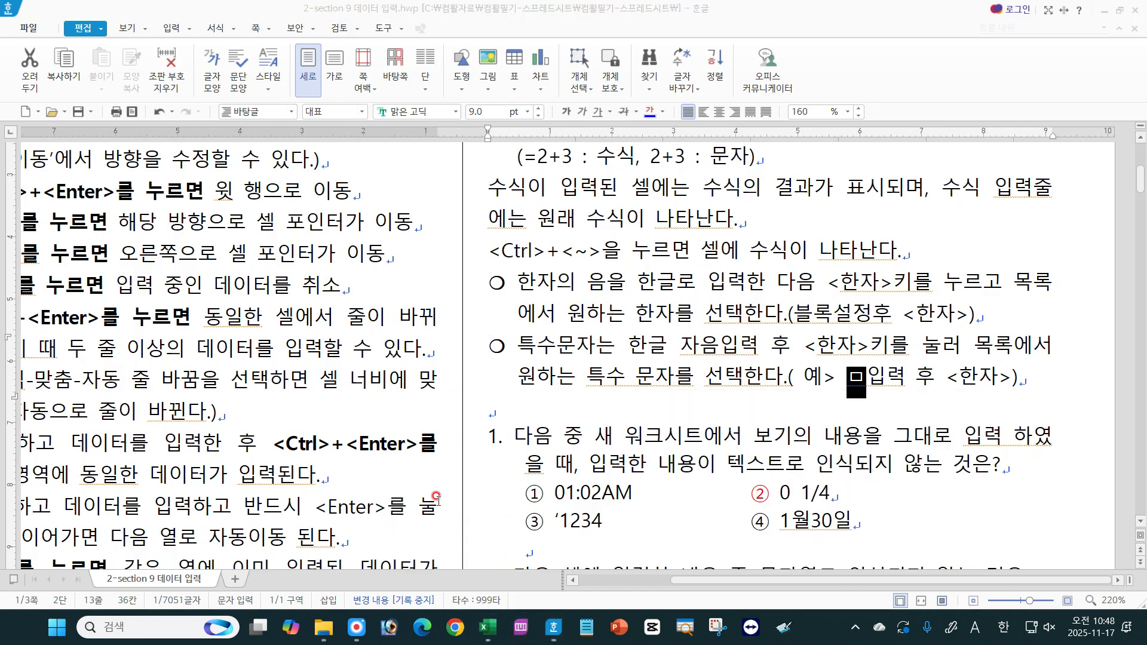
left_click(488, 628)
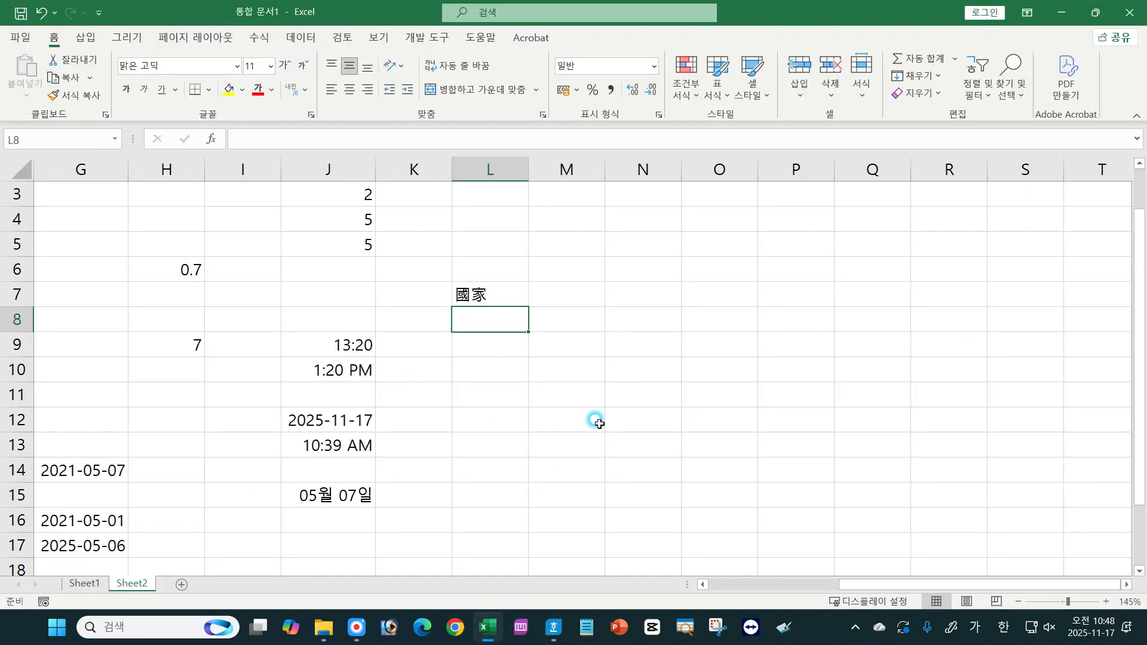
type("ㅁ")
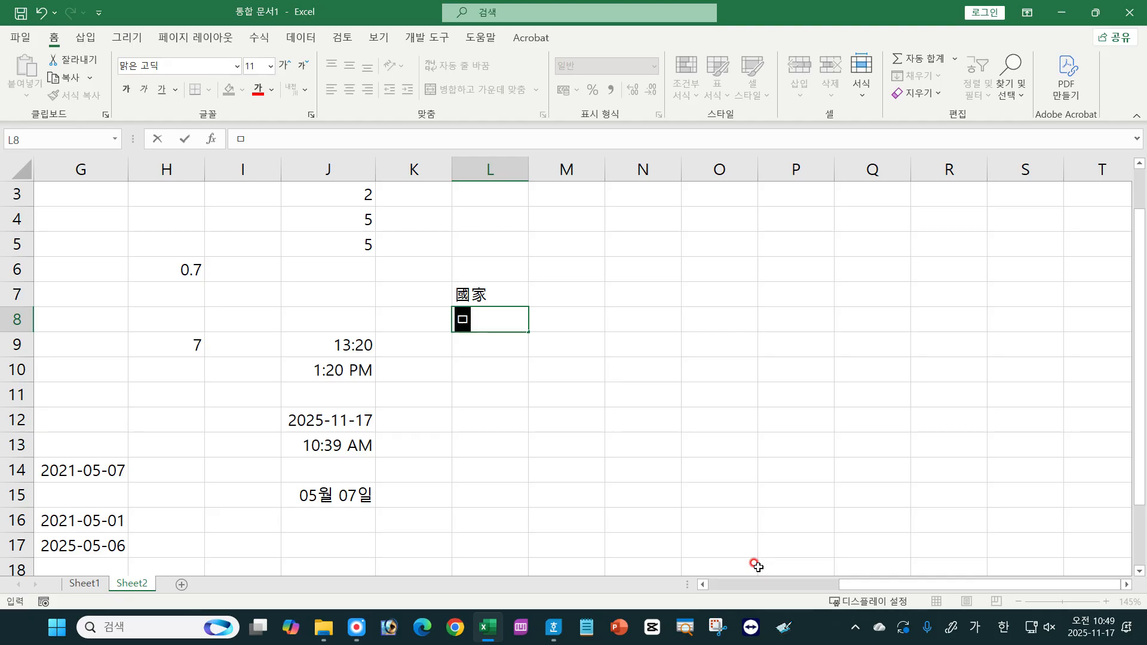
key("Hangul_Hanja")
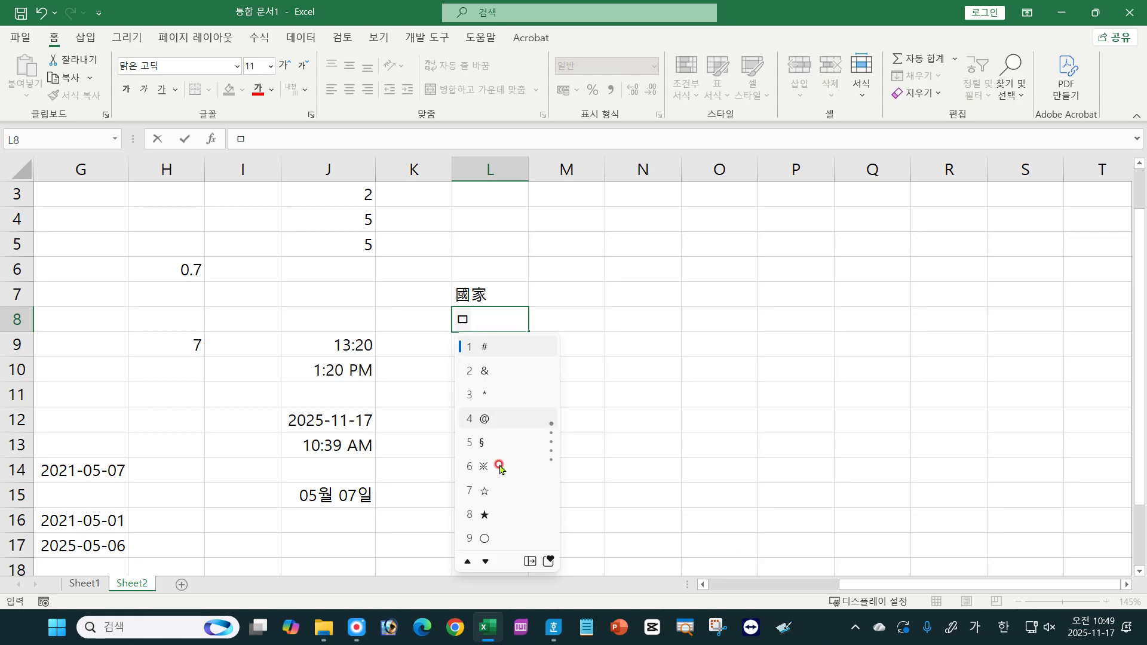
left_click(529, 561)
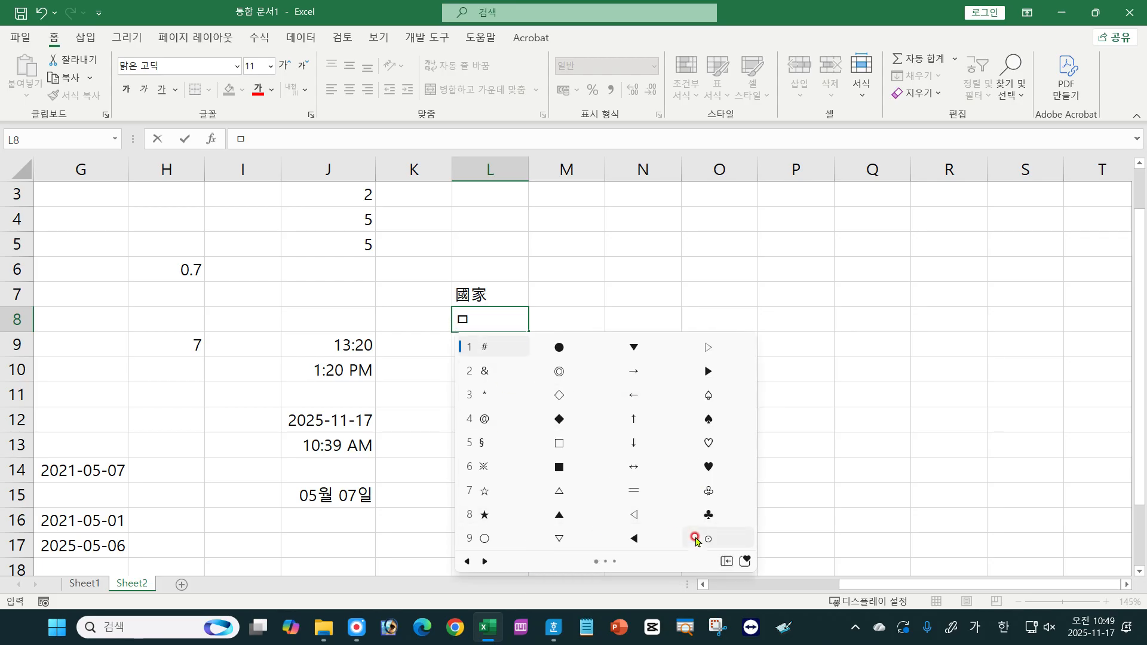
Step: Browse the pages of special characters for ㅁ and insert the ◈ symbol in cell L8
left_click(485, 562)
left_click(485, 562)
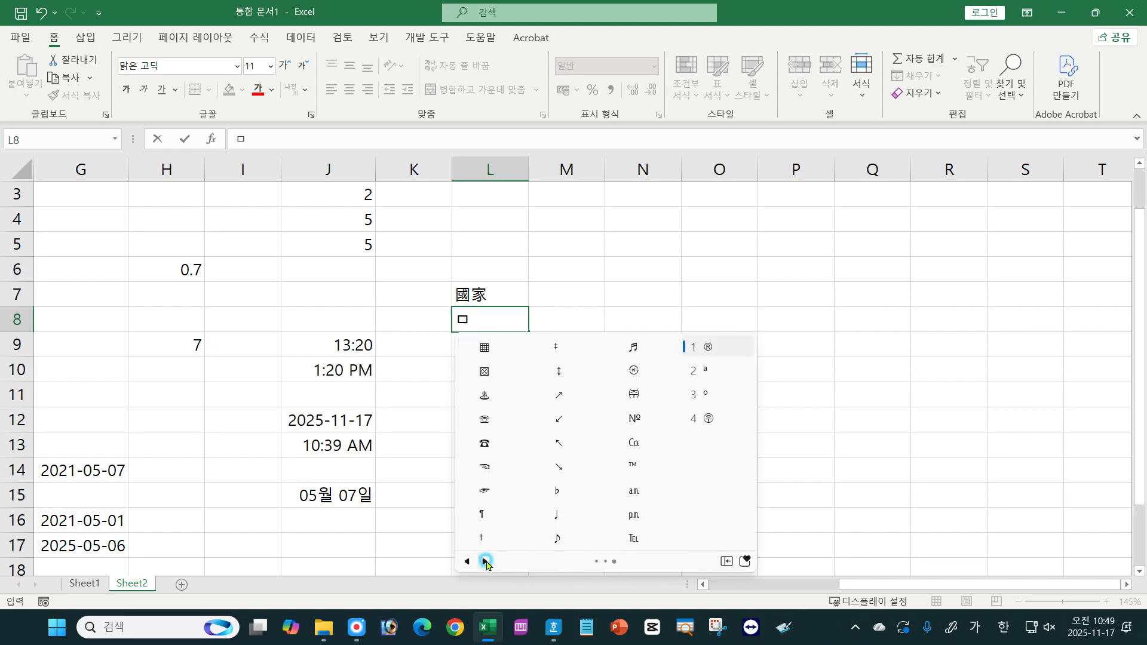
left_click(486, 562)
left_click(467, 562)
left_click(467, 561)
left_click(468, 562)
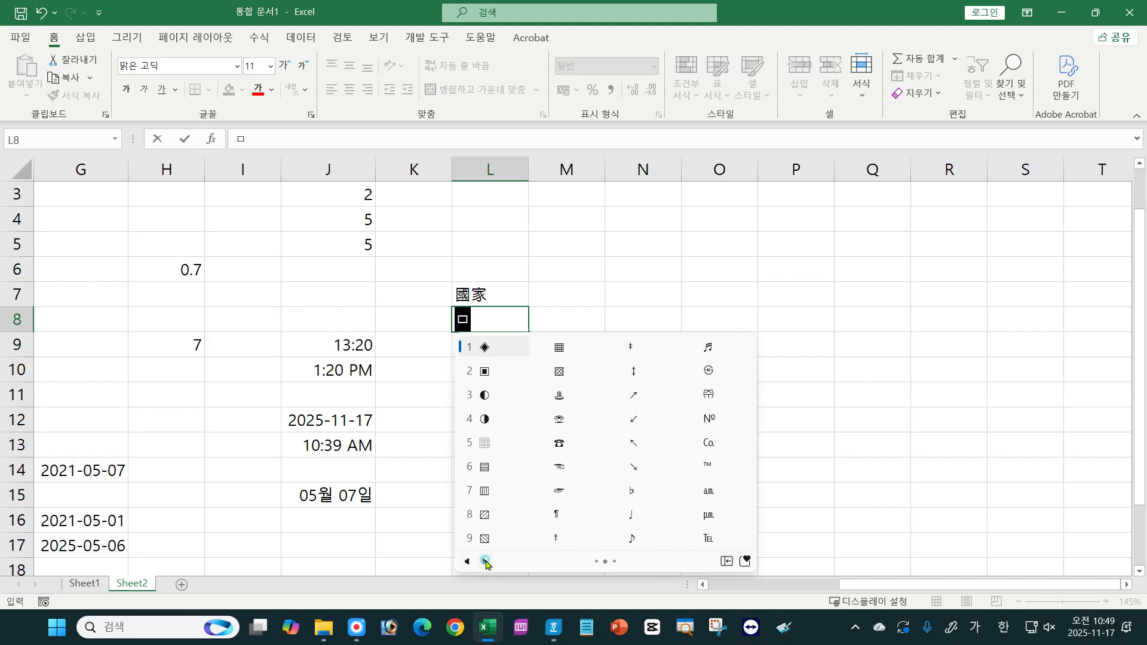
left_click(486, 562)
left_click(468, 561)
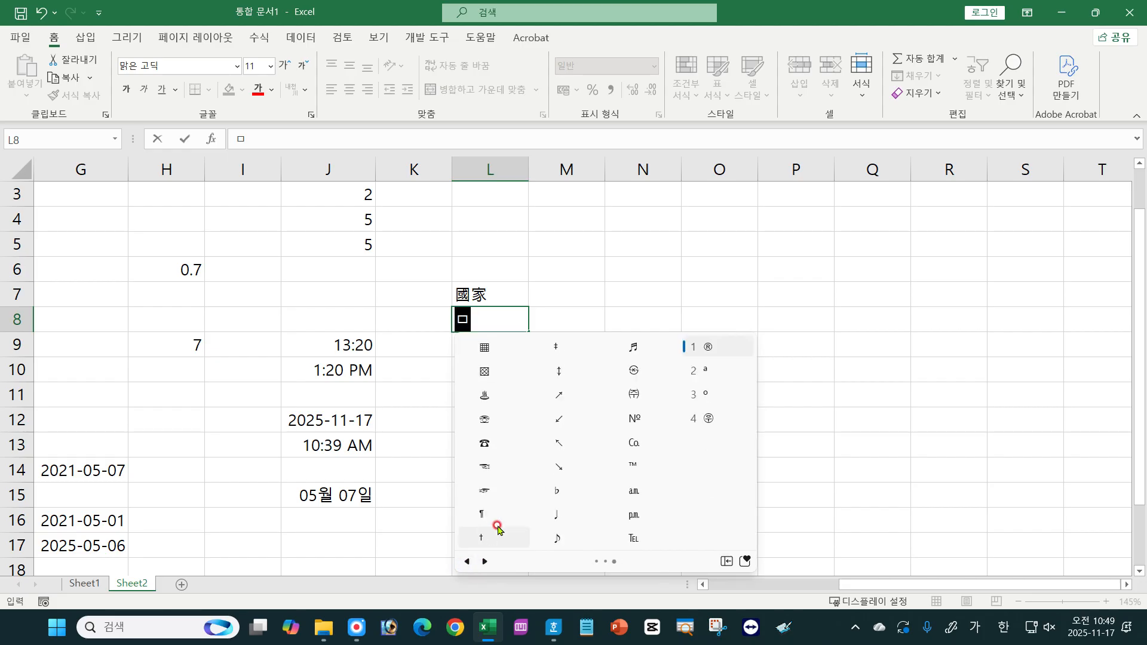
left_click(468, 562)
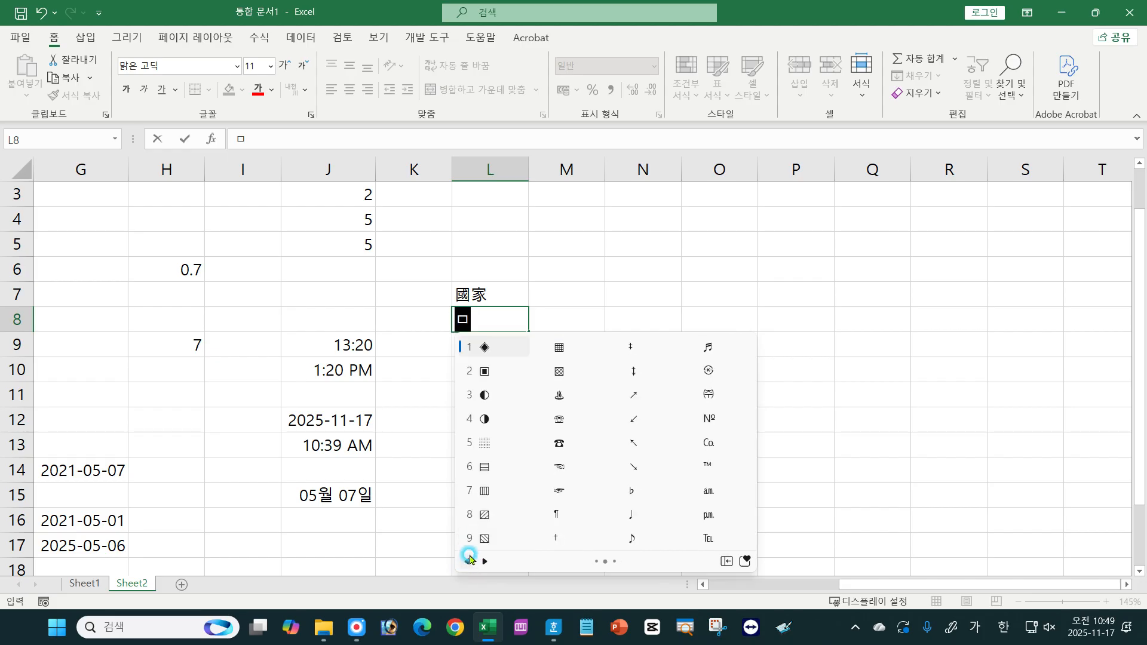
left_click(484, 346)
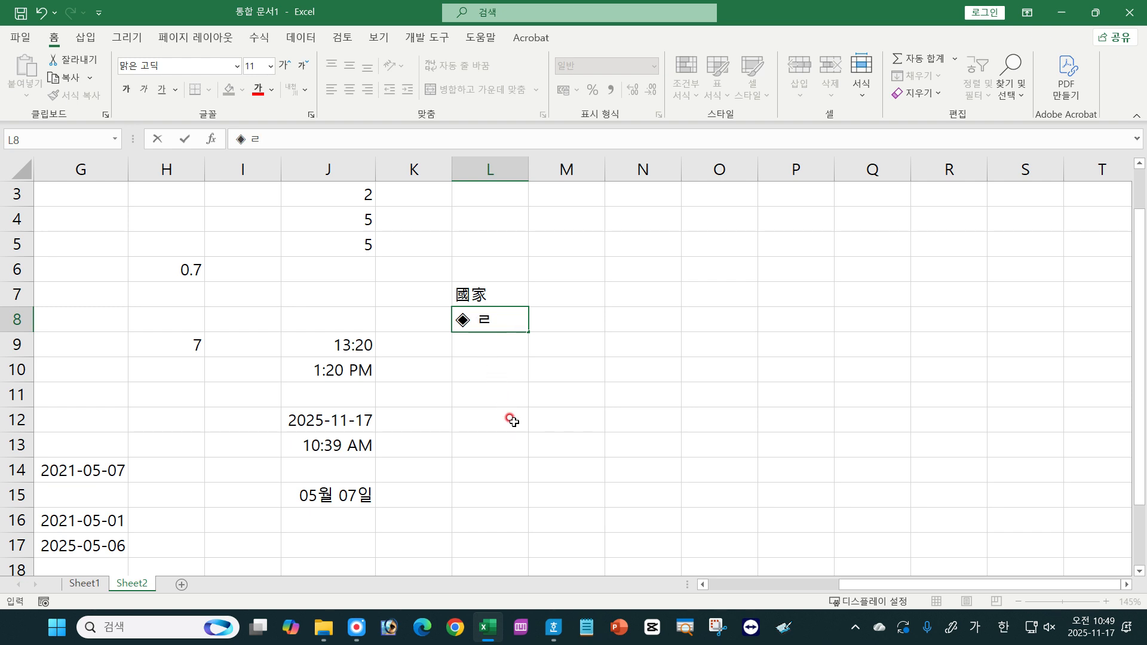
Step: Add the unit symbol ㎥ after ◈ in L8 by converting the consonant ㄹ from its expanded special-character list
type("ㄹ")
key("Hangul_Hanja")
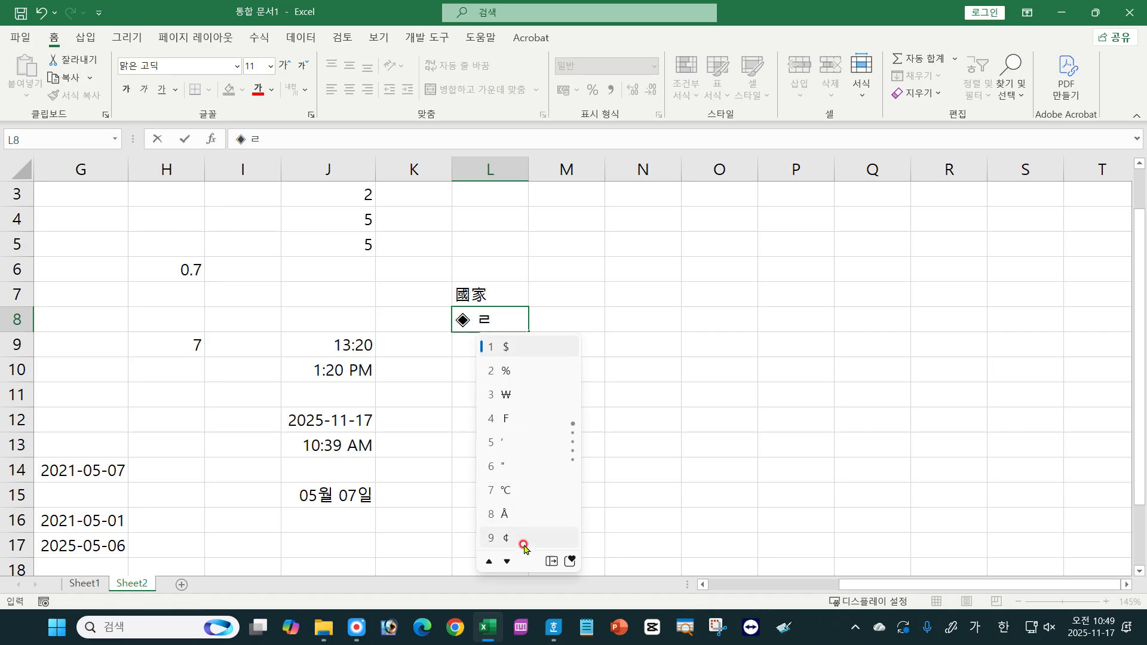
left_click(551, 562)
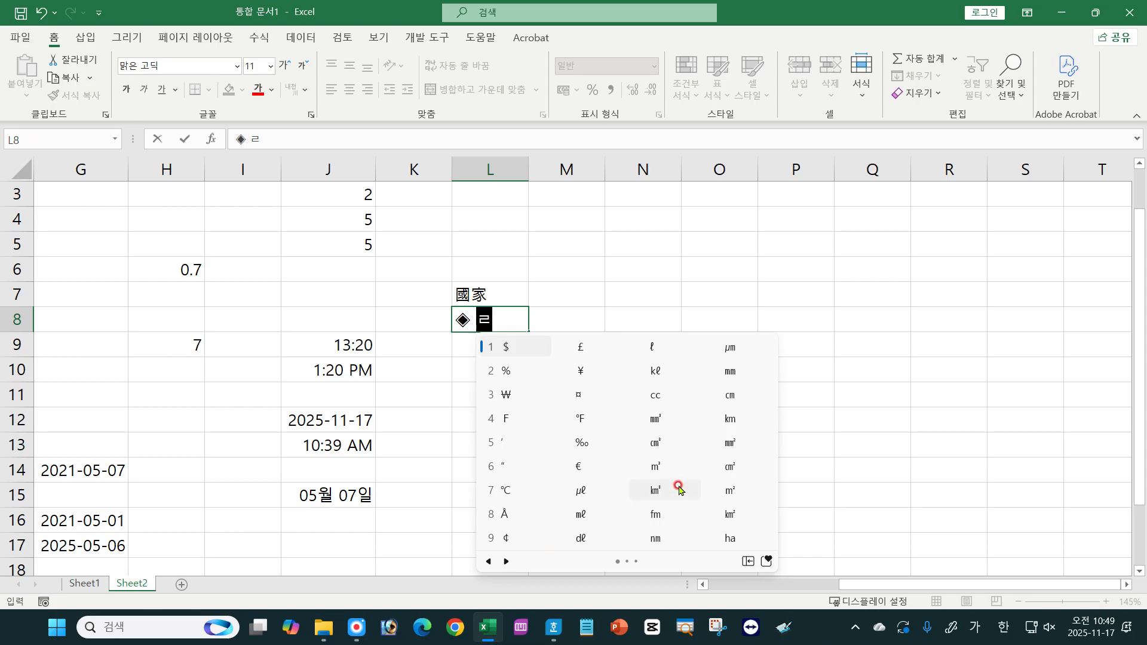
left_click(657, 467)
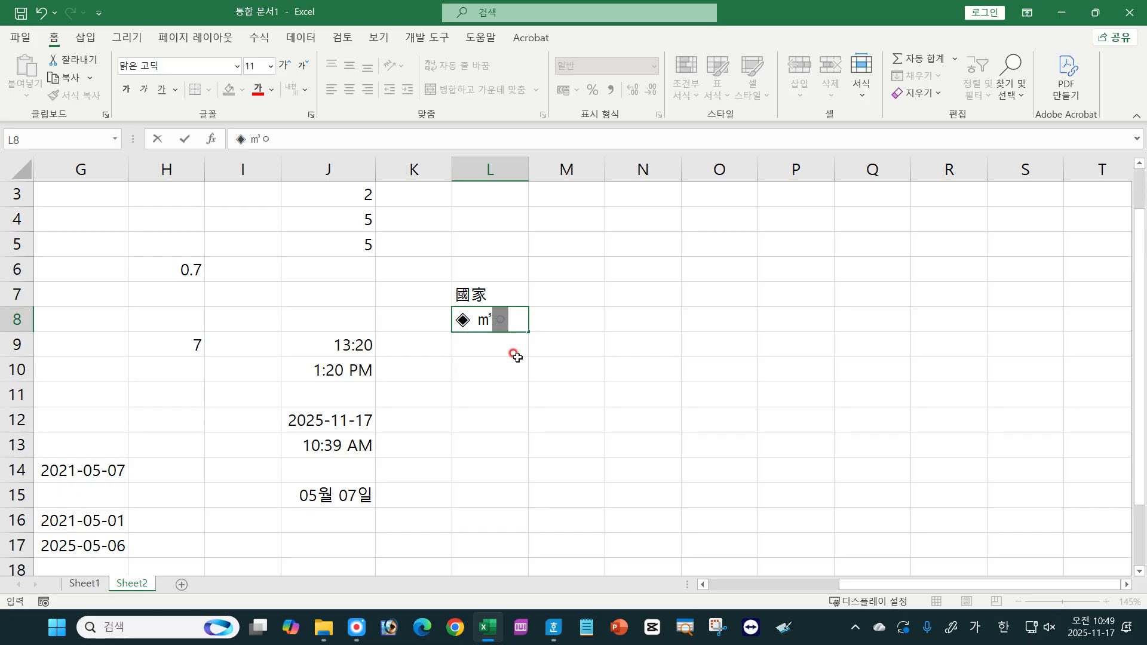
Step: Append the circled number ① in L8 by converting the consonant ㅇ from its expanded special-character list
key("Hangul_Hanja")
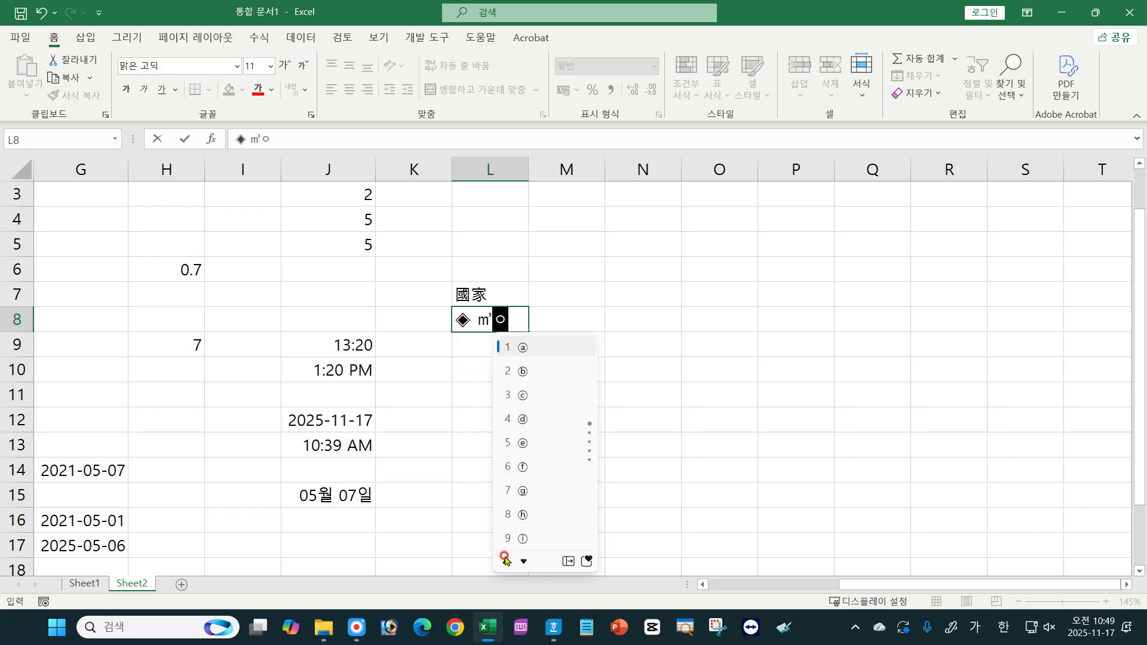
left_click(565, 562)
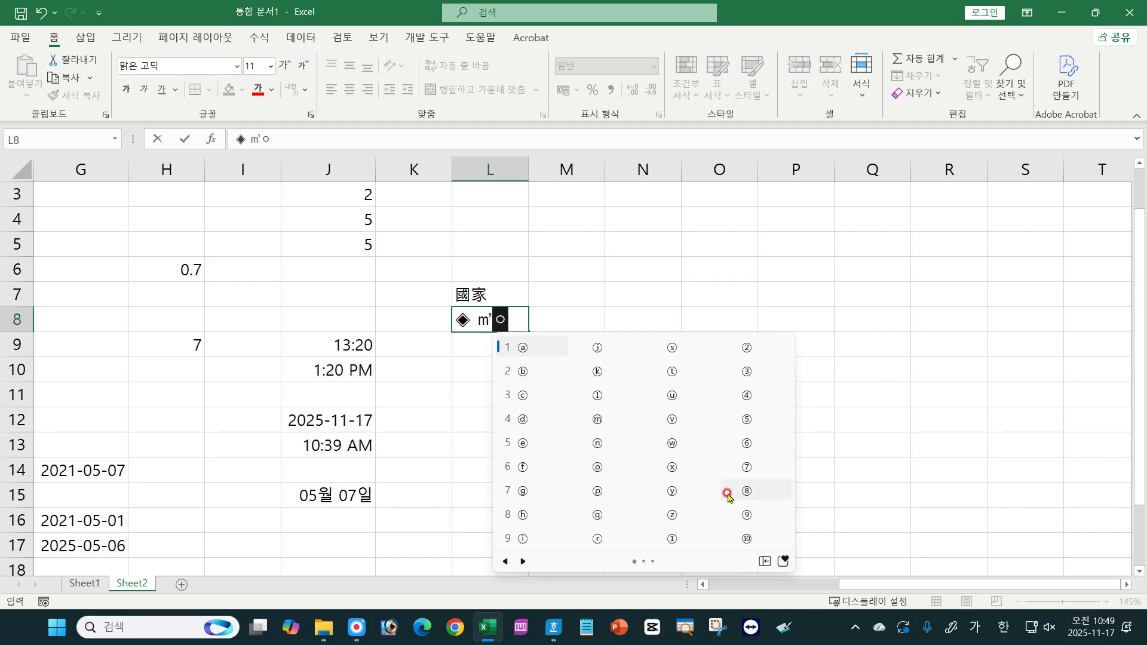
left_click(676, 540)
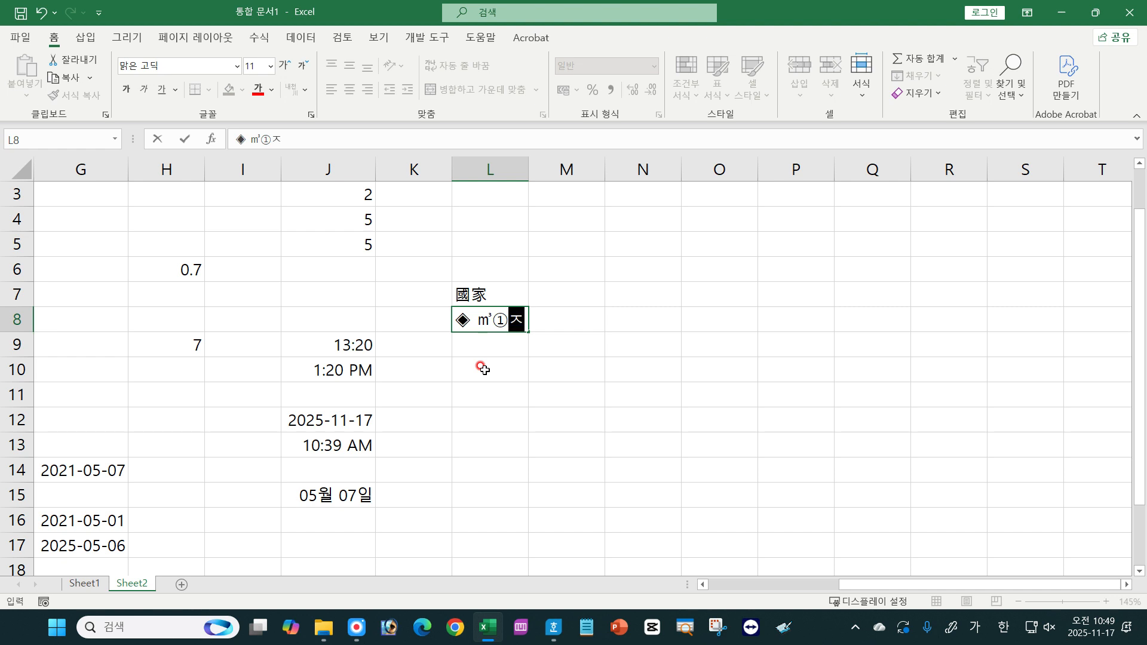
Step: Append the Roman numeral Ⅲ in L8 by converting the consonant ㅈ, then commit the cell and select it again
key("Hangul_Hanja")
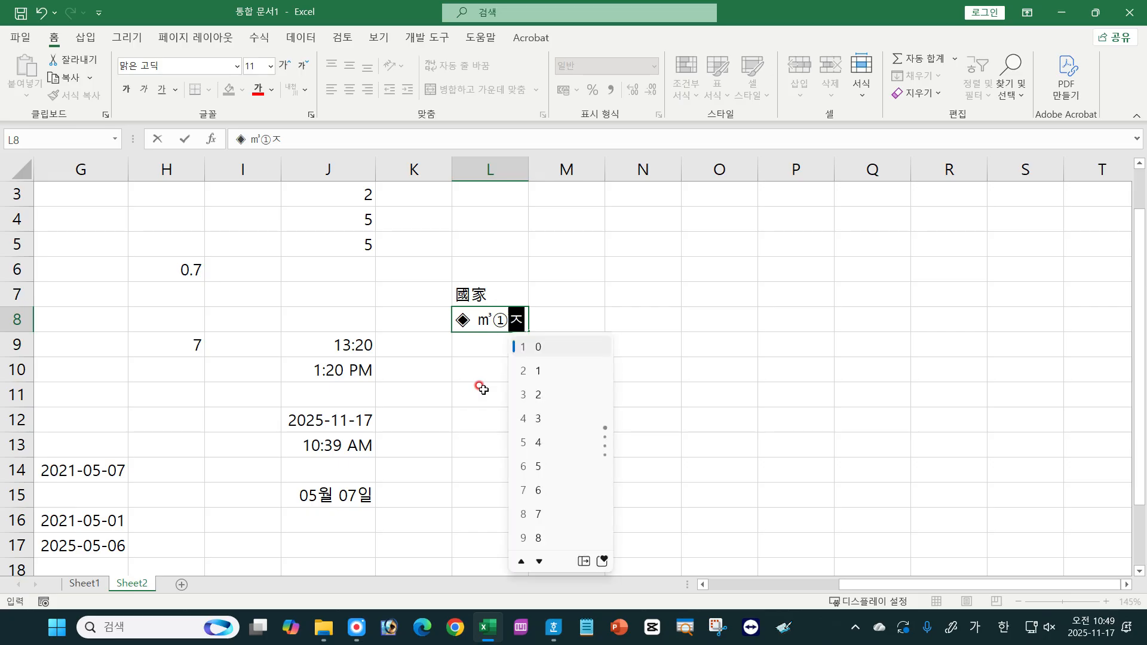
left_click(584, 561)
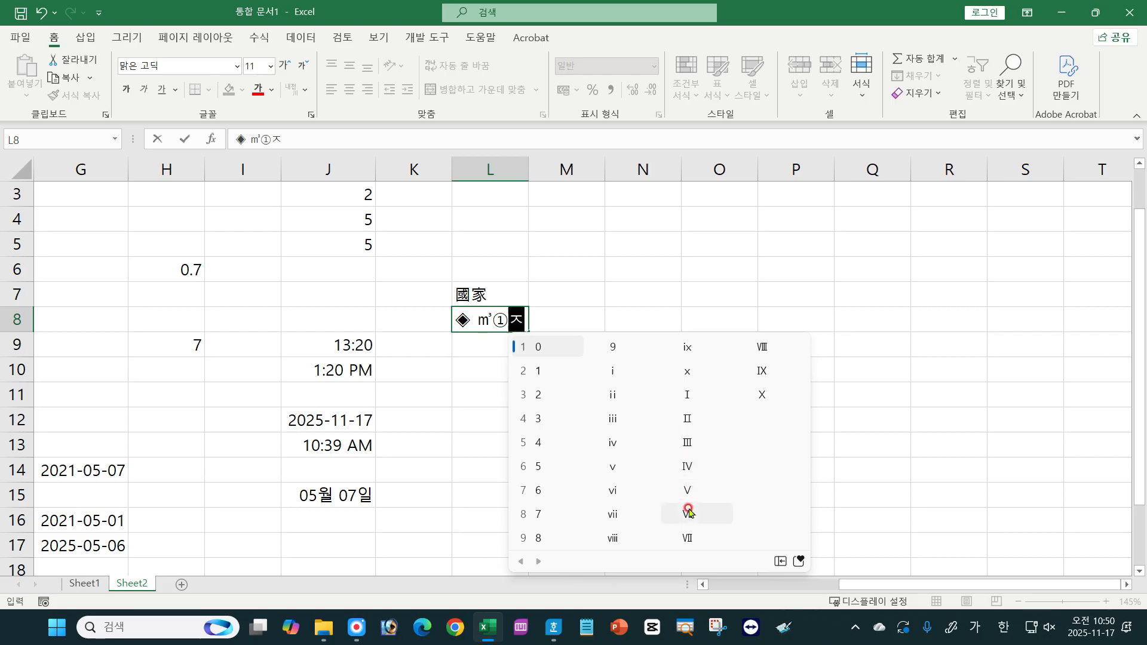
left_click(688, 443)
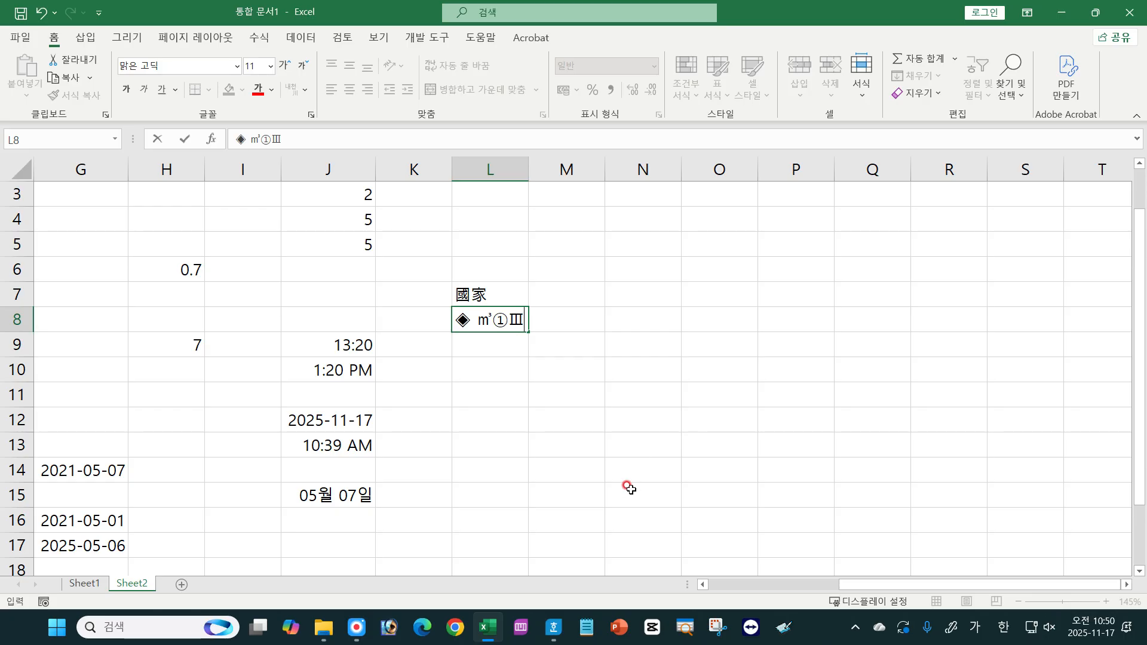
key("Return")
left_click(508, 321)
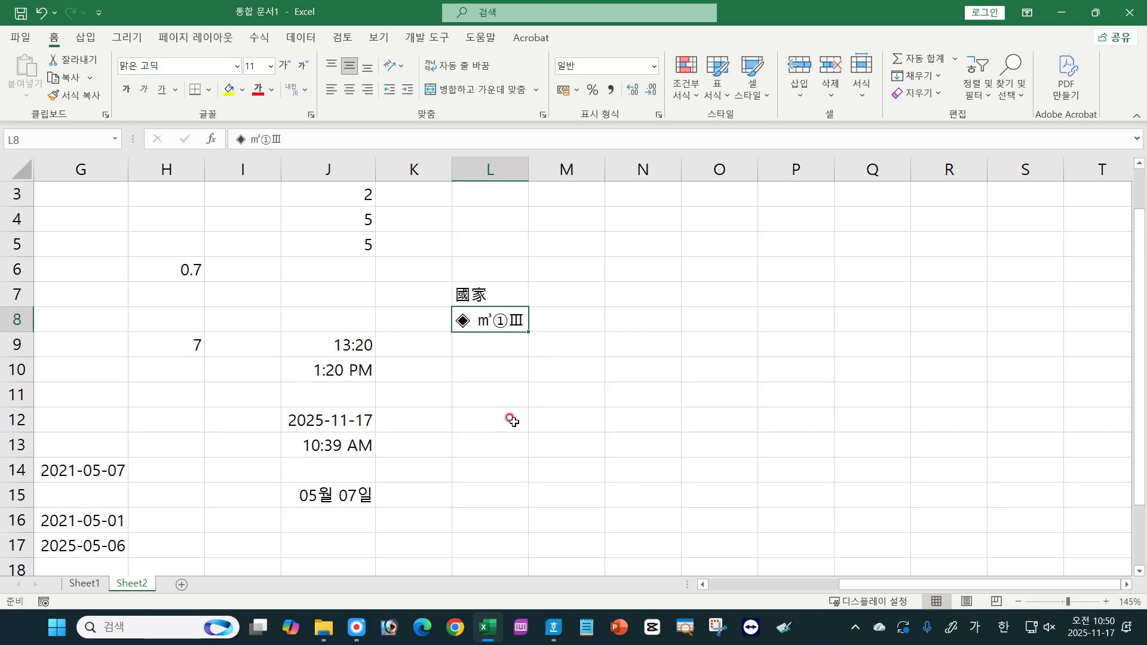
Step: Switch to the Hangul study notes, review the ㅁ special-character example, and go to practice question 1
left_click(553, 640)
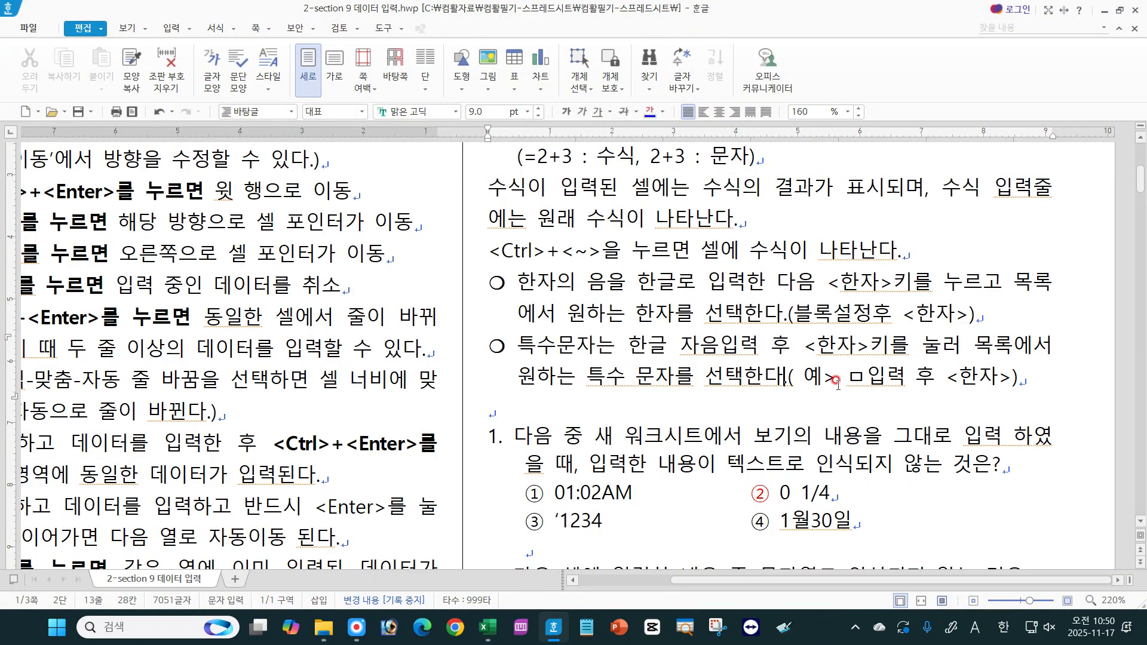
left_click_drag(839, 378, 861, 385)
left_click(866, 385)
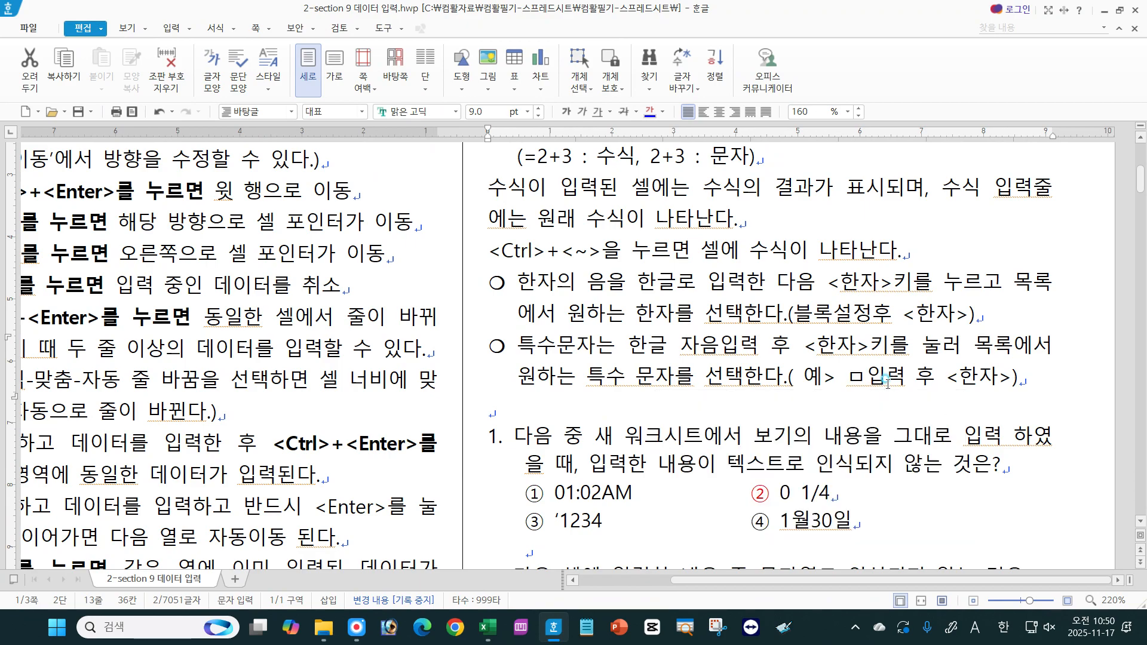
scroll(1137, 523, "down", 5)
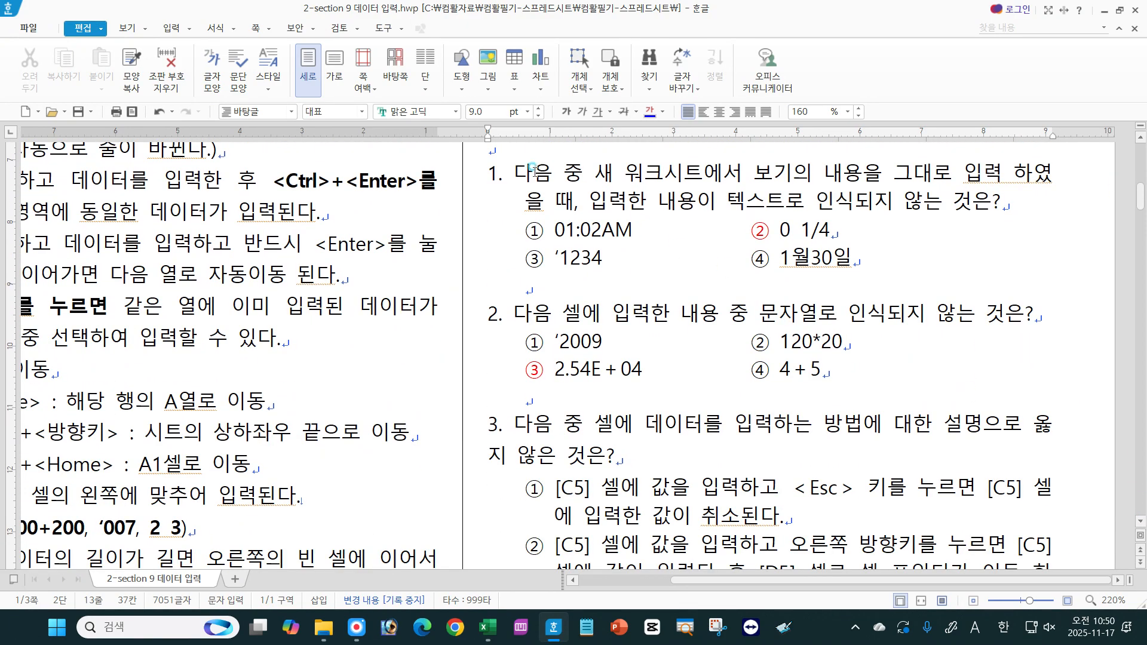
scroll(528, 170, "up", 1)
left_click(504, 220)
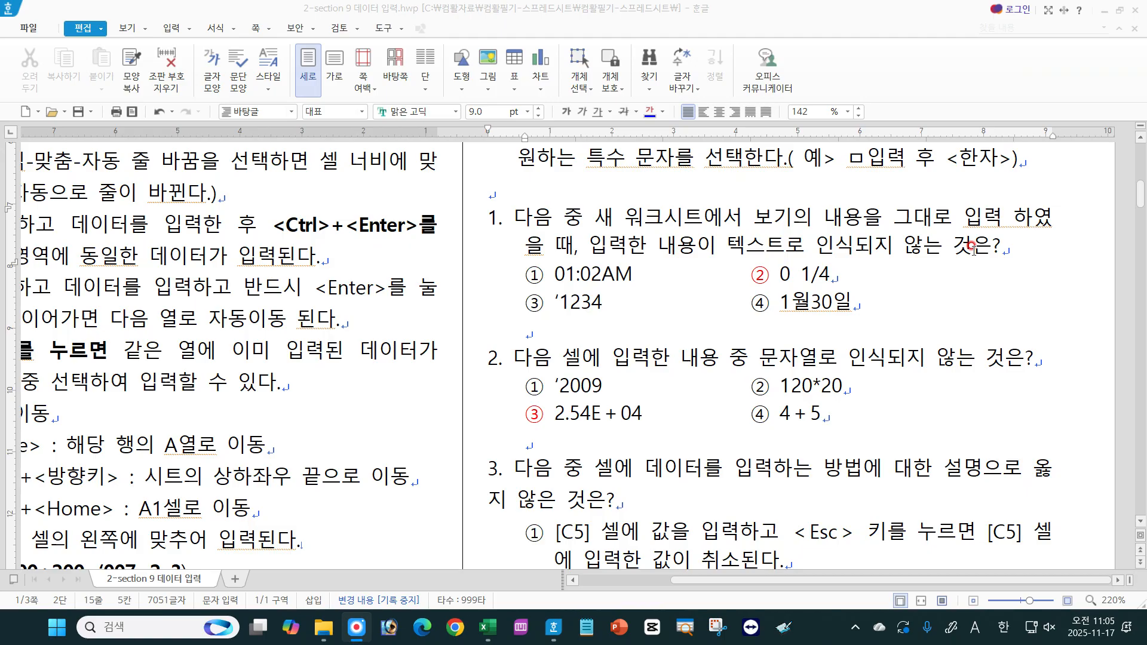
Step: Mark up question 1 in red: tick between 01:02 and AM, circle the apostrophe of '1234, and underline 0 1/4
left_click(603, 275)
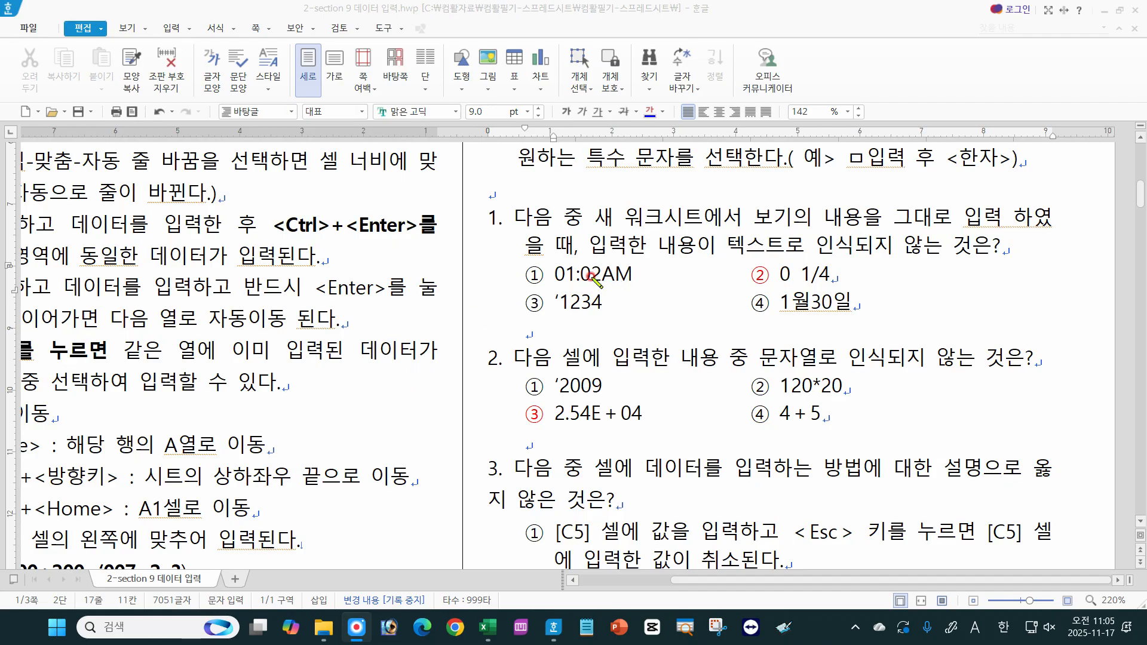
left_click_drag(600, 265, 627, 279)
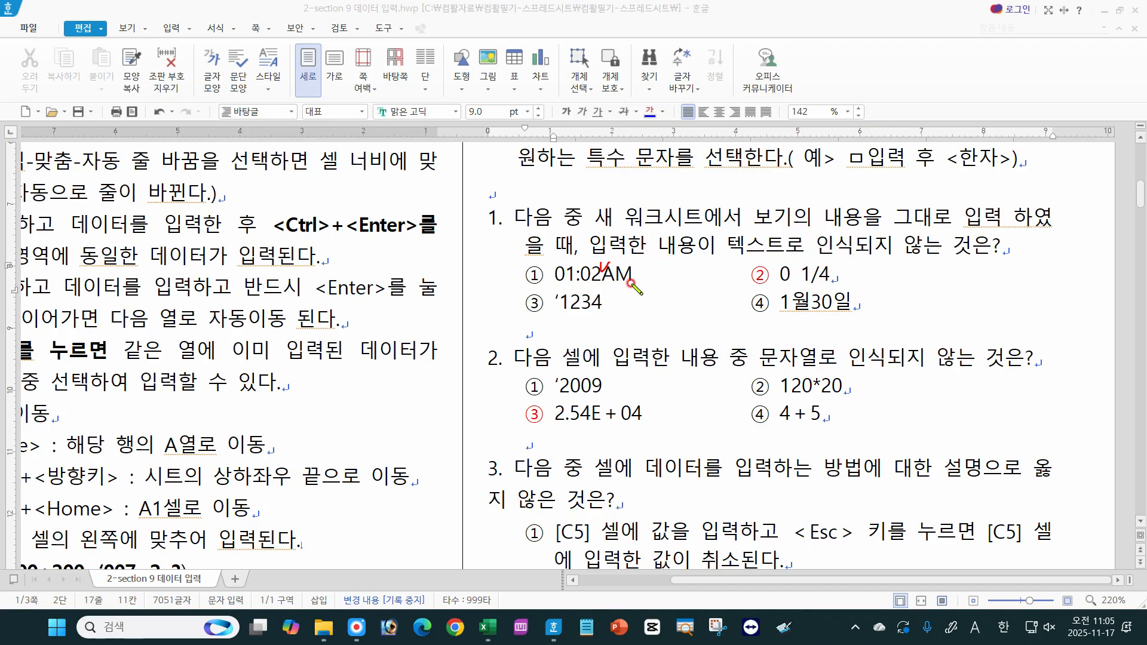
left_click_drag(564, 295, 559, 310)
left_click_drag(783, 286, 841, 288)
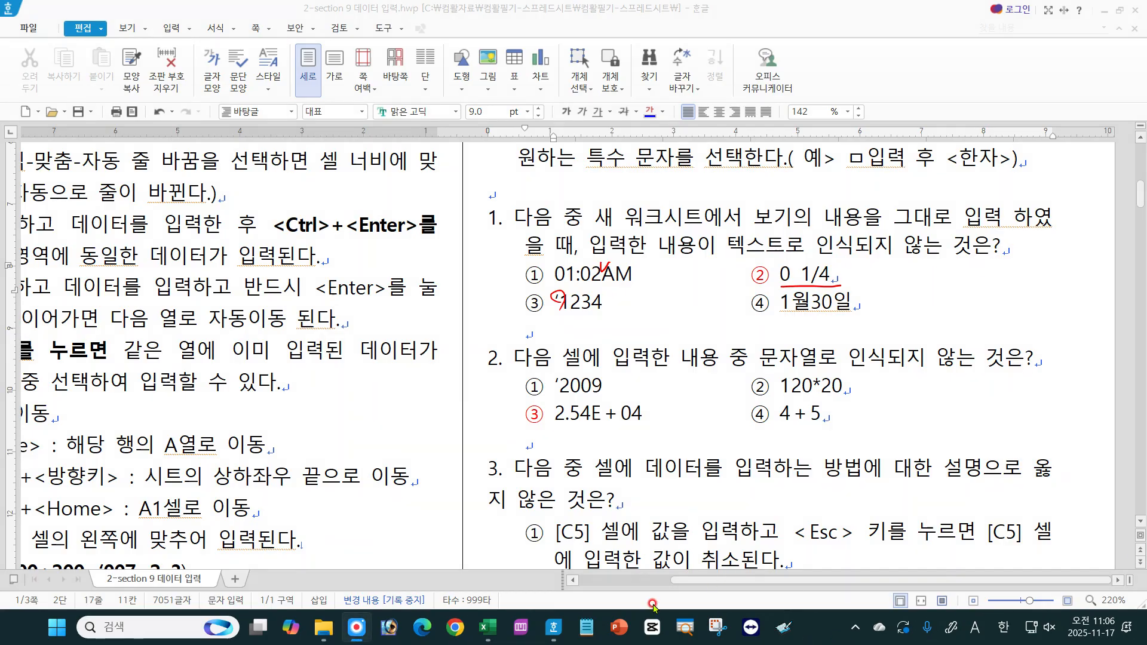
Step: Switch to Excel, enter 1월 30일 in cell M9, and check its content in the formula bar
left_click(489, 628)
left_click(575, 341)
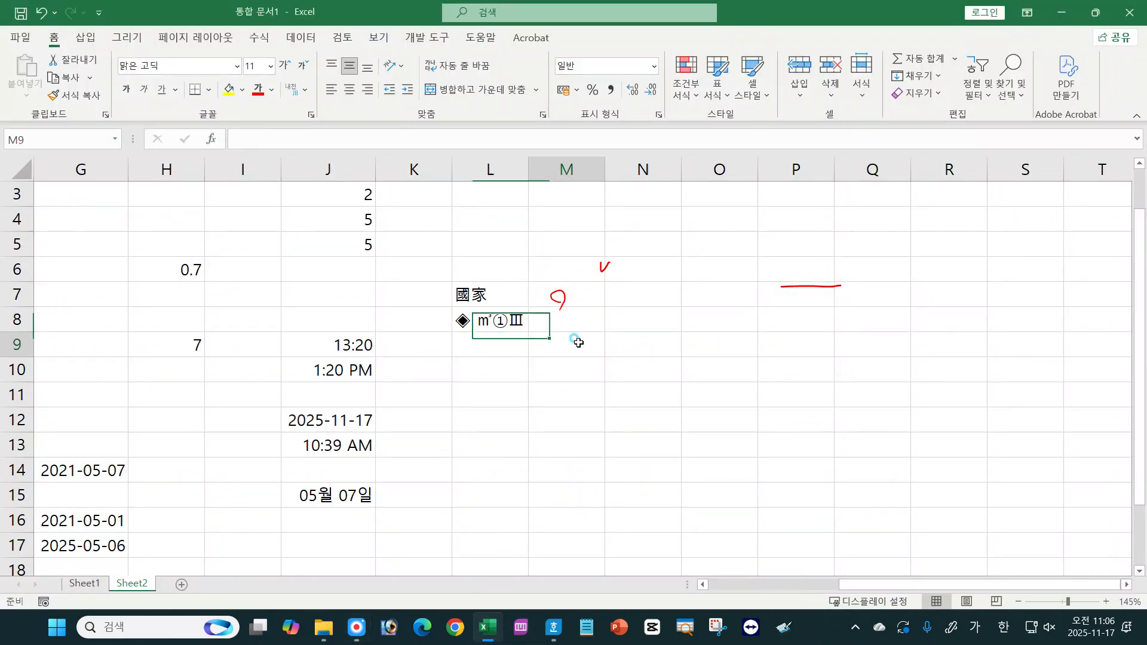
type("1월")
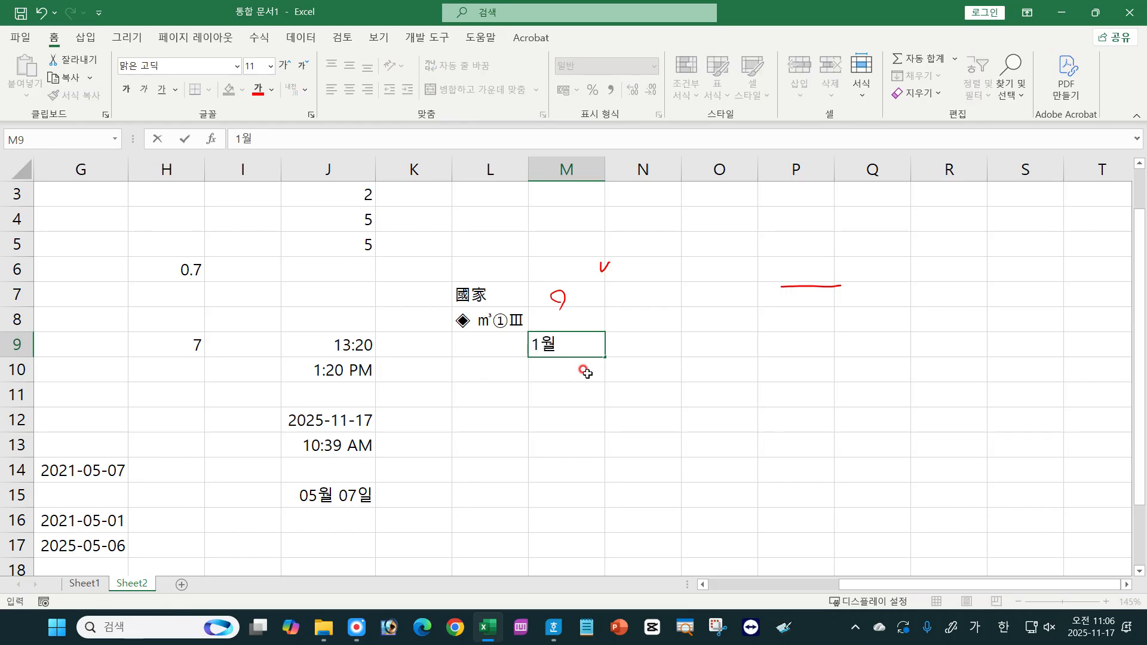
type(" 30일")
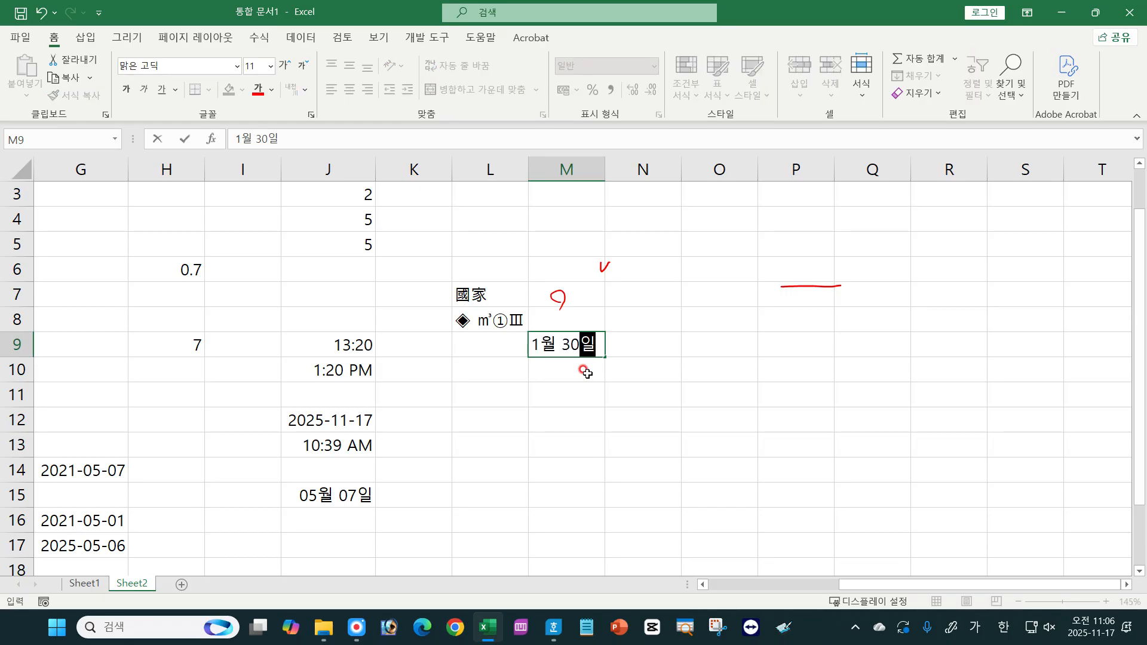
key("Return")
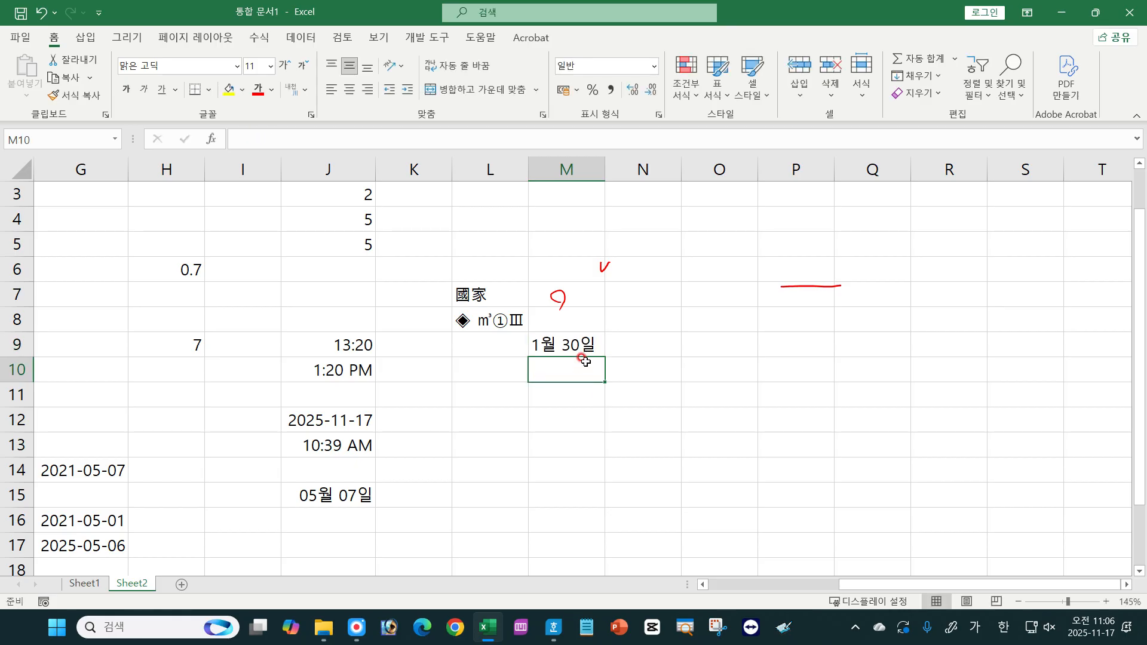
left_click(580, 347)
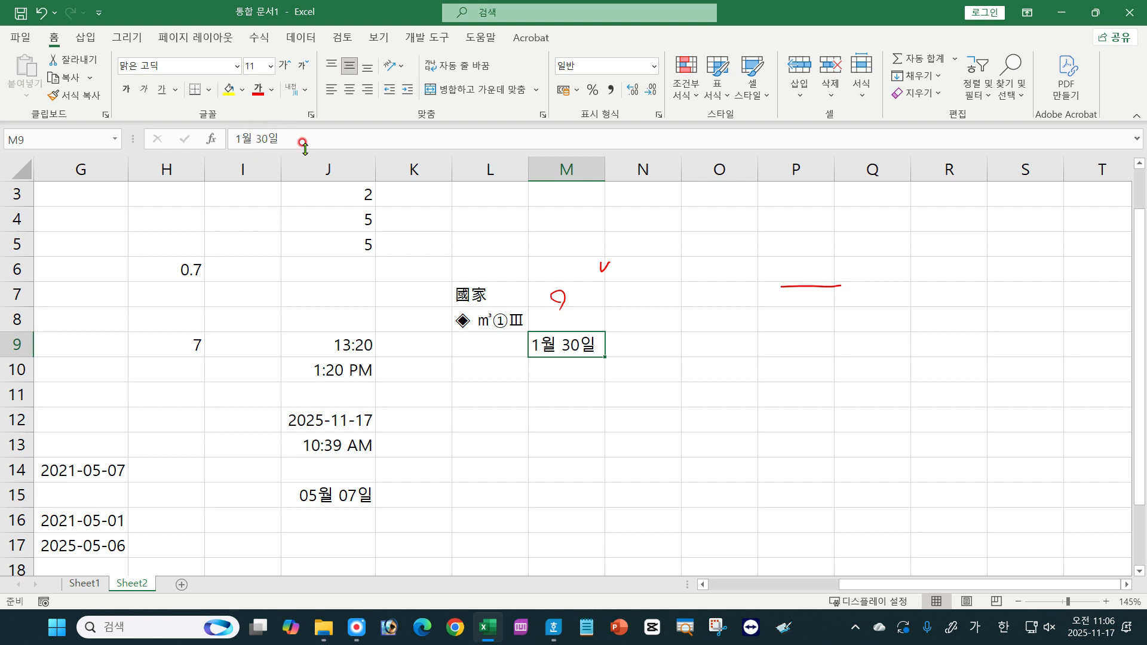
key("ctrl")
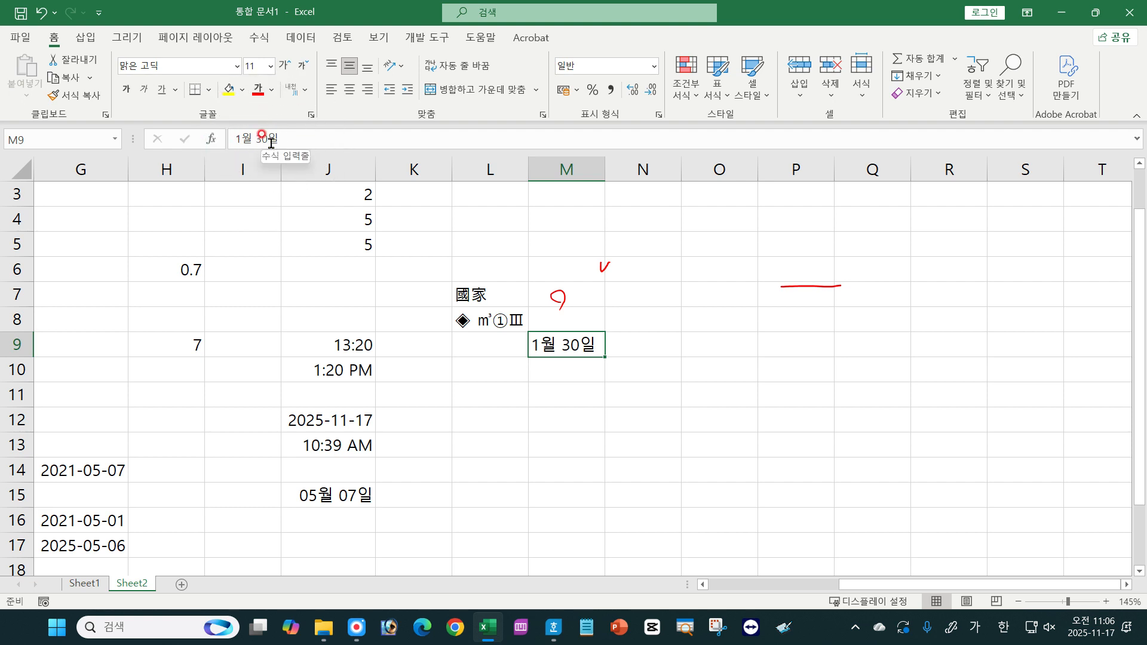
key("ctrl")
key("ctrl")
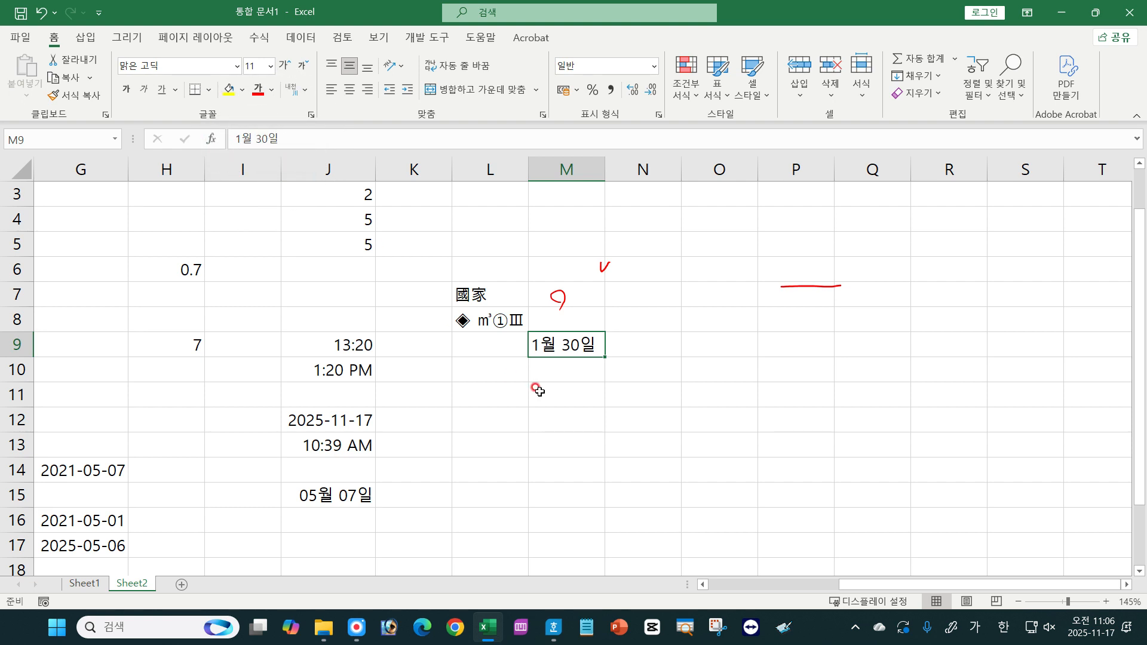
Step: Enter the date 1-30 in cell M10
left_click(561, 374)
type("1-30")
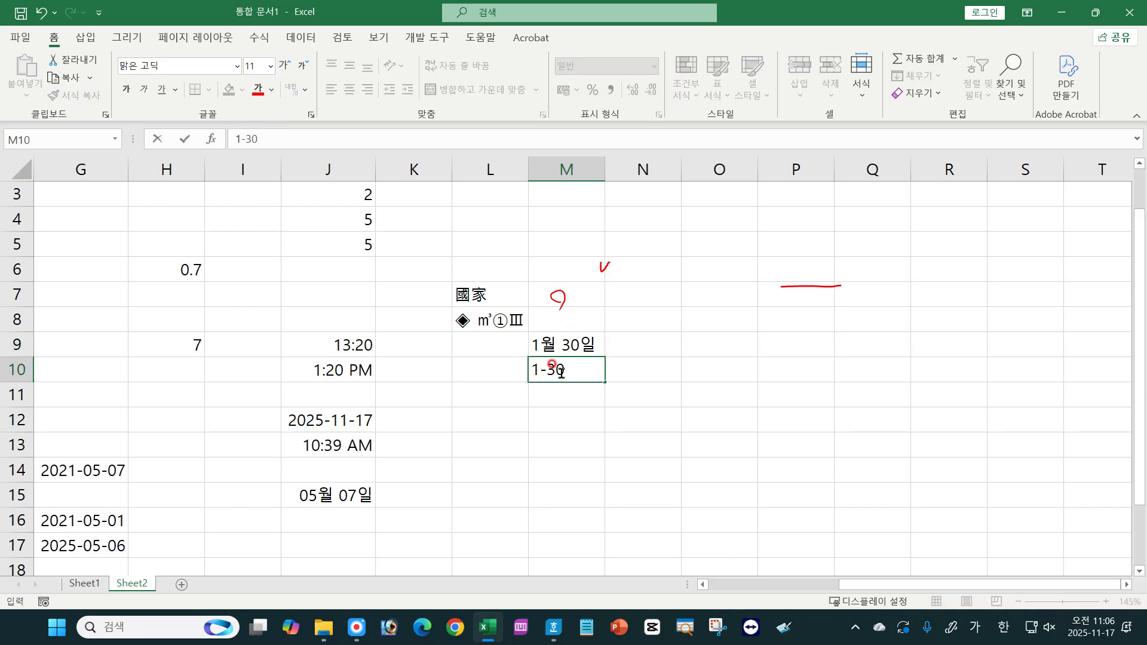
key("Return")
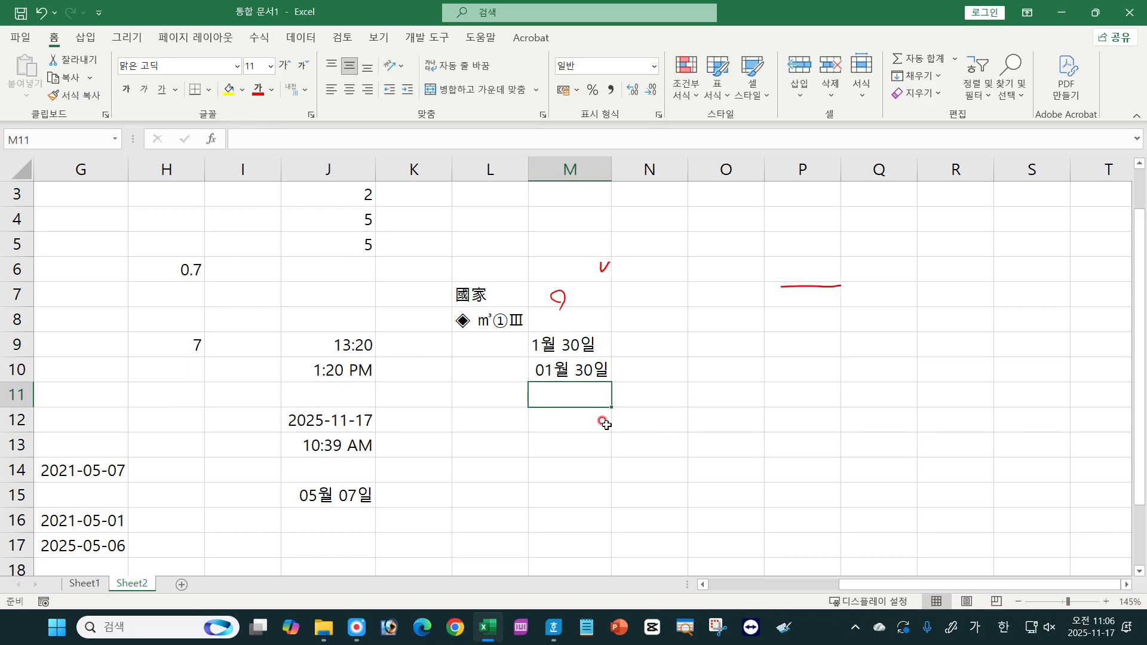
Step: Compare the formula bar contents of cells M10 and M9, and finish on the empty cell M11
left_click(575, 371)
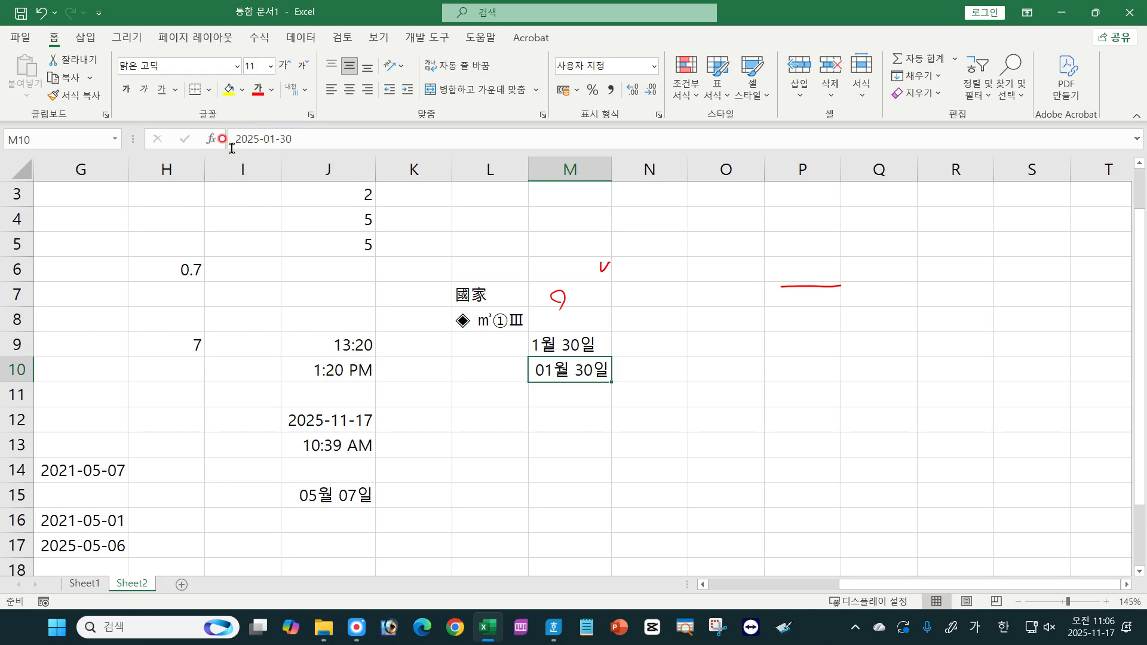
left_click(556, 349)
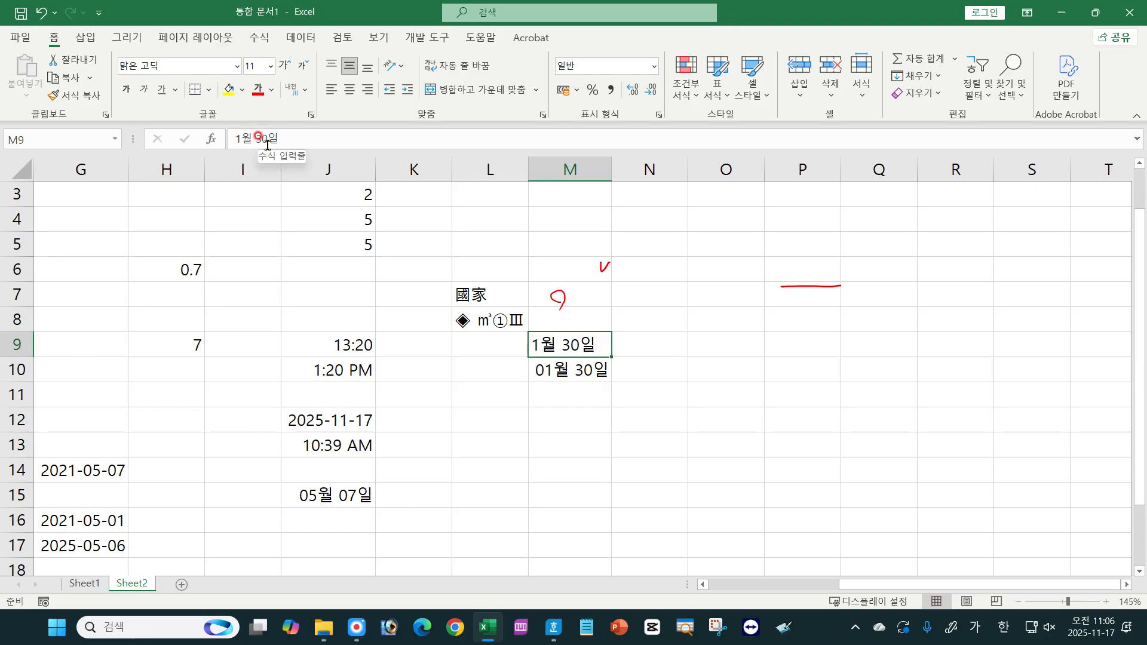
left_click(576, 369)
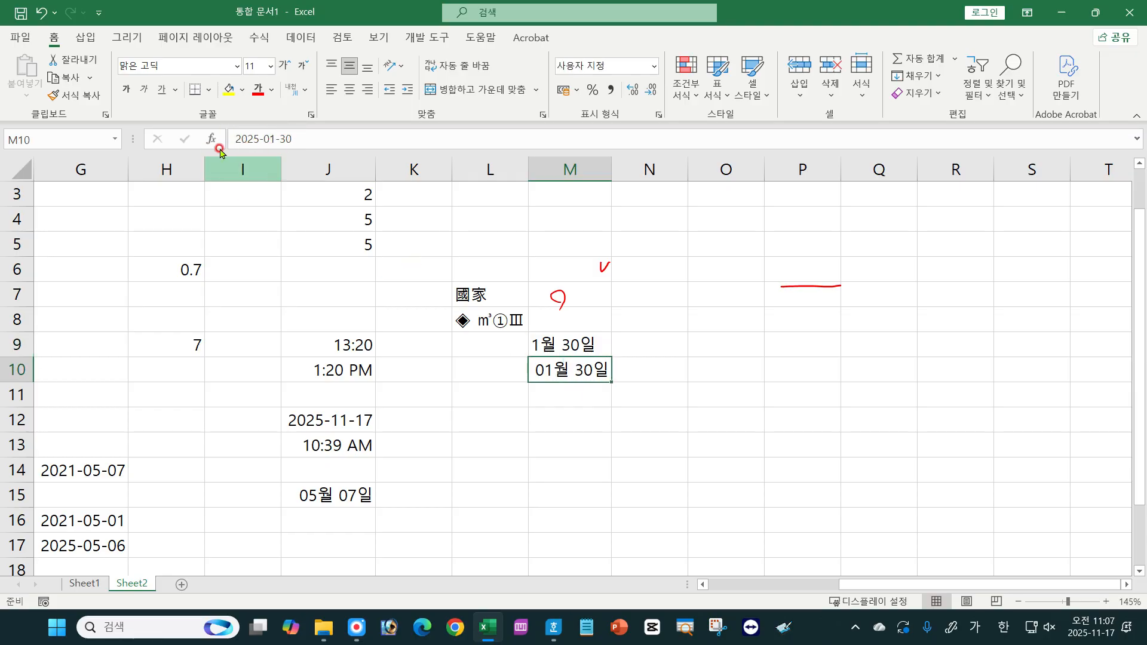
left_click(557, 398)
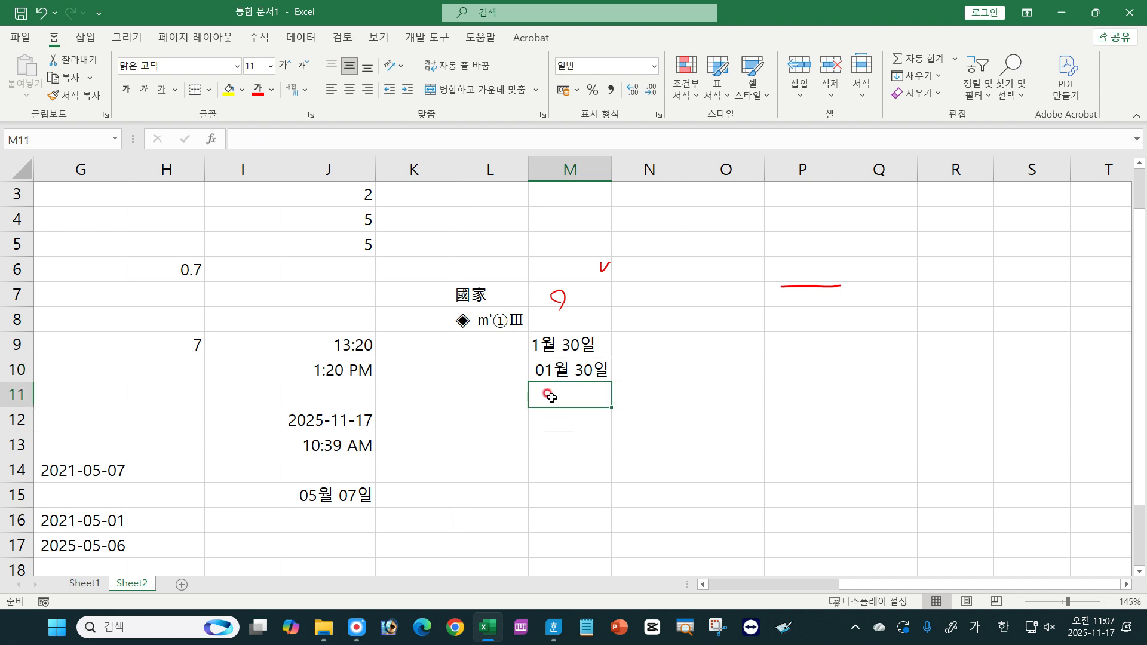
Step: Enter 01월 30일 in cell M11, check its content in the formula bar, and finish on the empty cell M12
type("01")
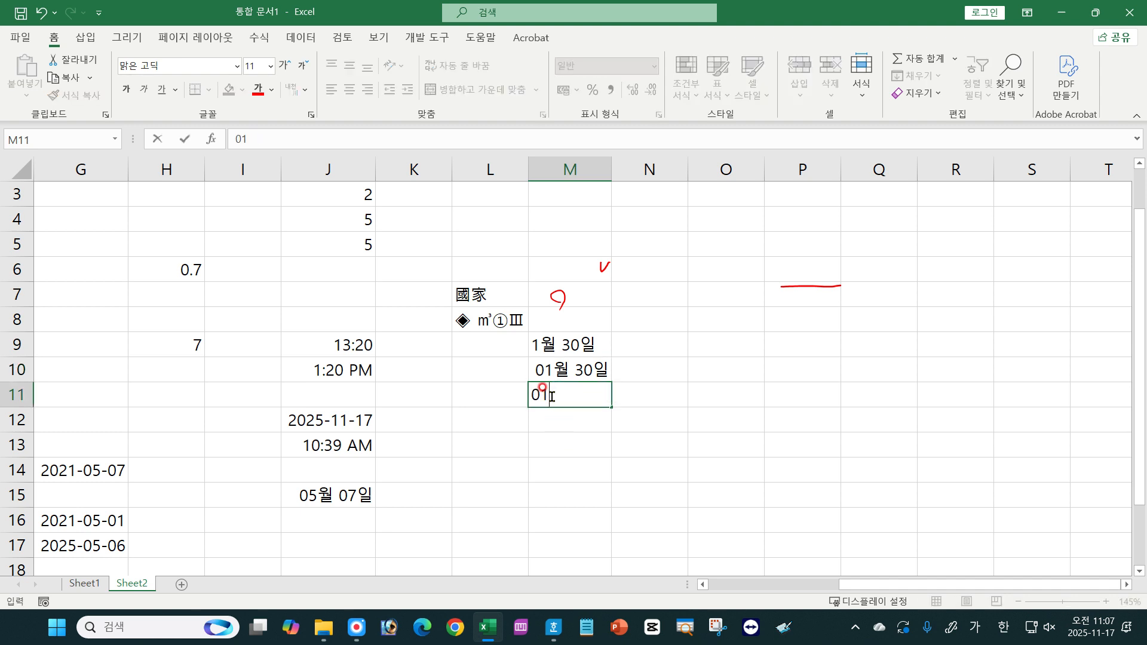
type("ㅇ")
type(" 30일")
key("Return")
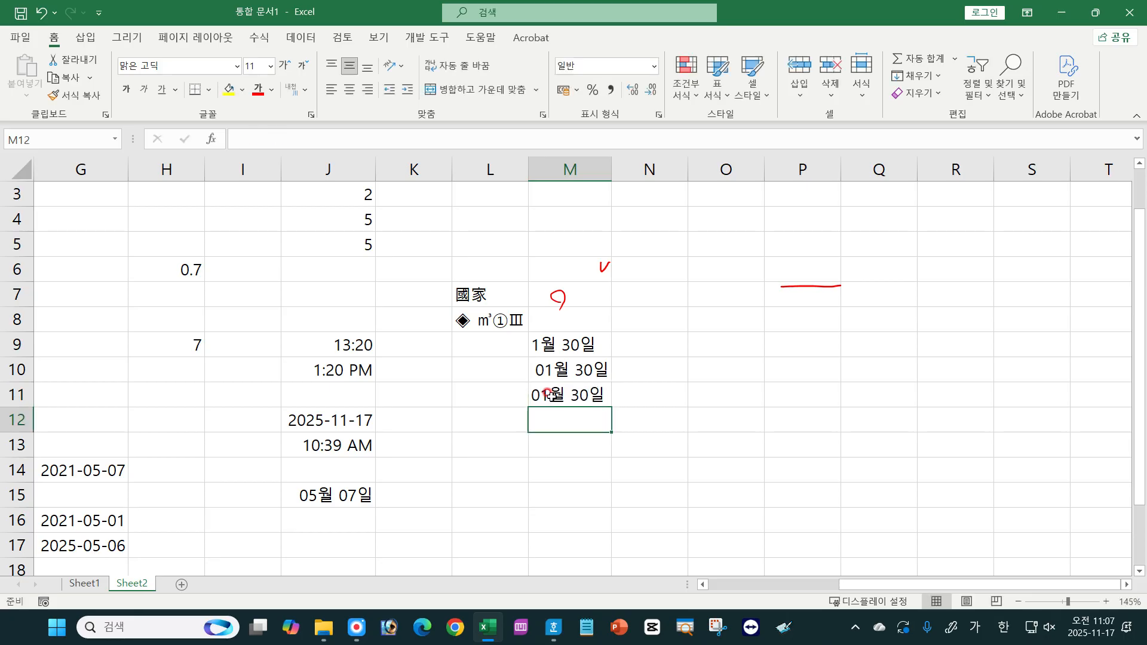
left_click(550, 395)
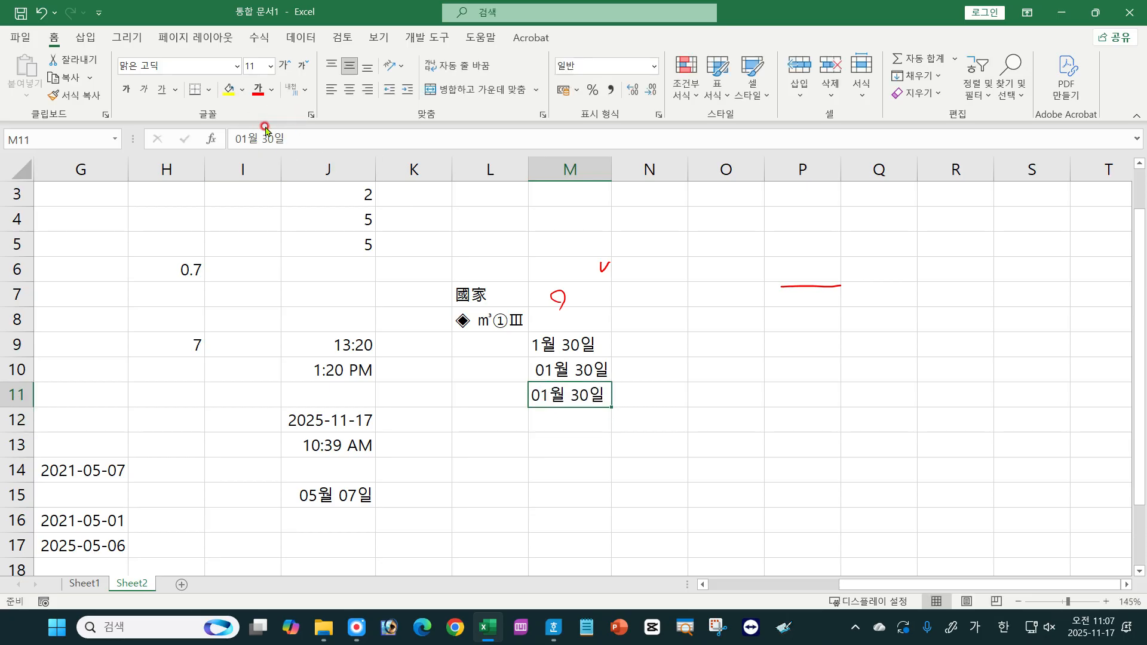
left_click(568, 413)
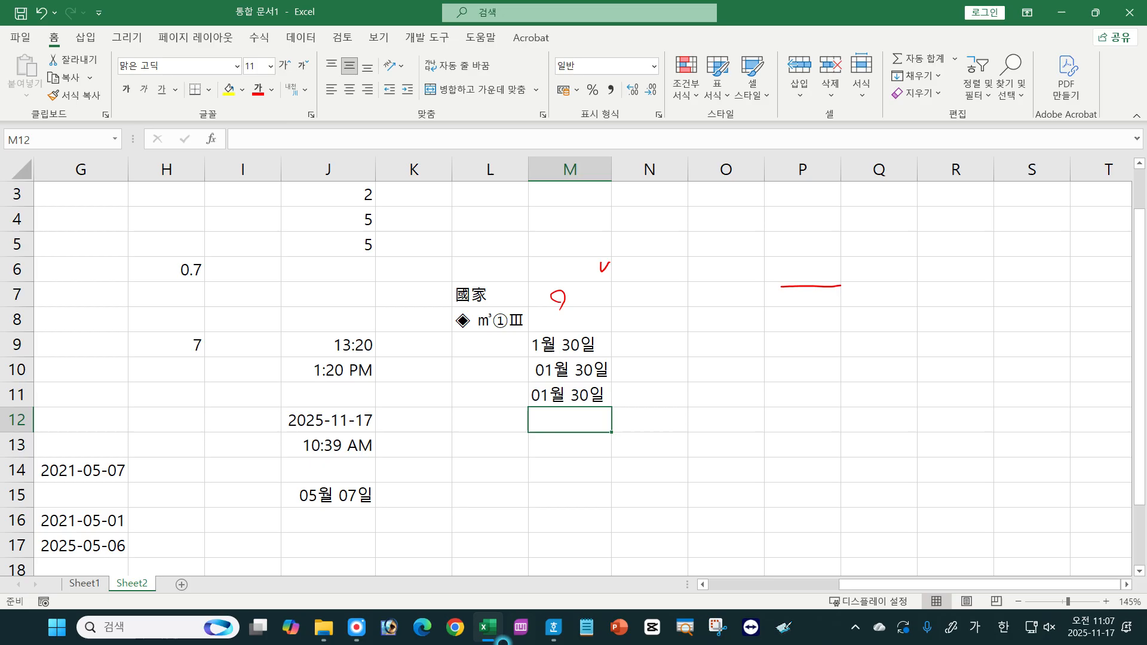
Step: Switch to the Hangul study notes and highlight choice ④ 1월30일 of question 1, finally clearing the selection
left_click(549, 638)
left_click_drag(779, 302, 873, 305)
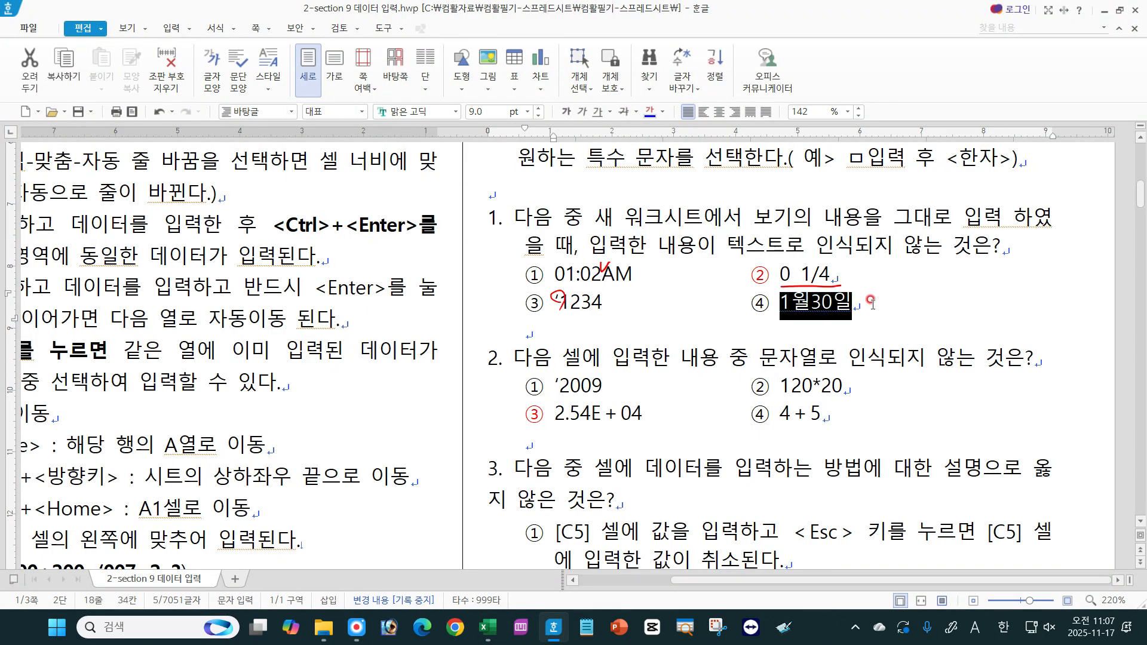
left_click(872, 304)
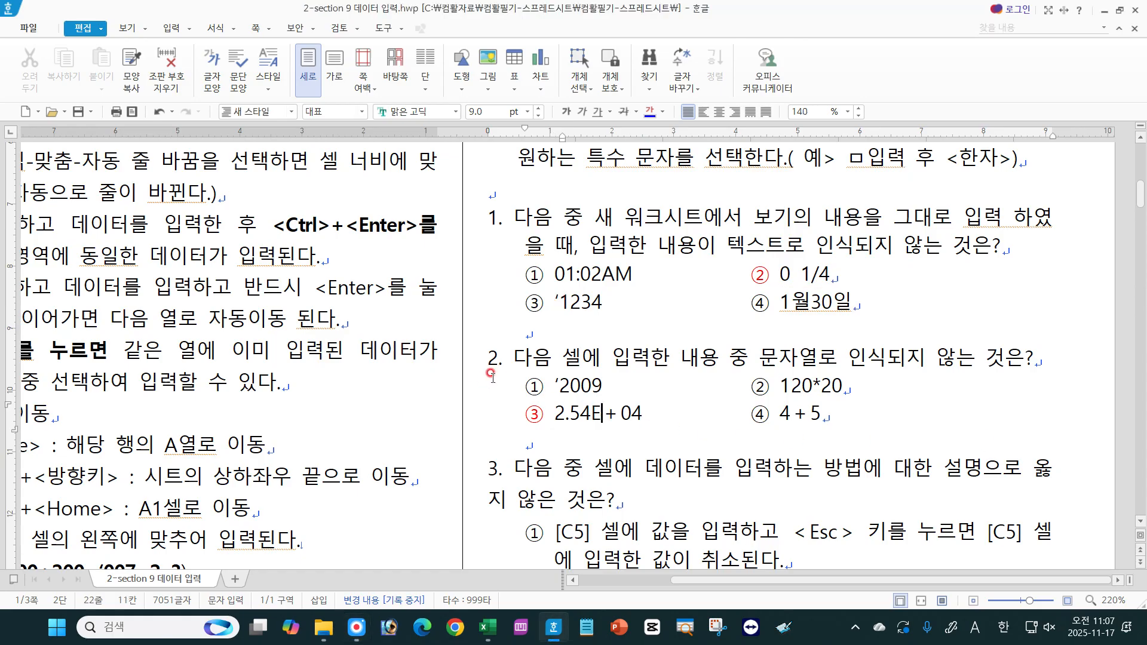
Step: Review question 2 on string recognition, highlighting the plus sign in 4+5, the apostrophe in ‘2009 and E+04 in 2.54E+04
left_click(575, 356)
left_click(972, 367)
left_click_drag(811, 386, 806, 418)
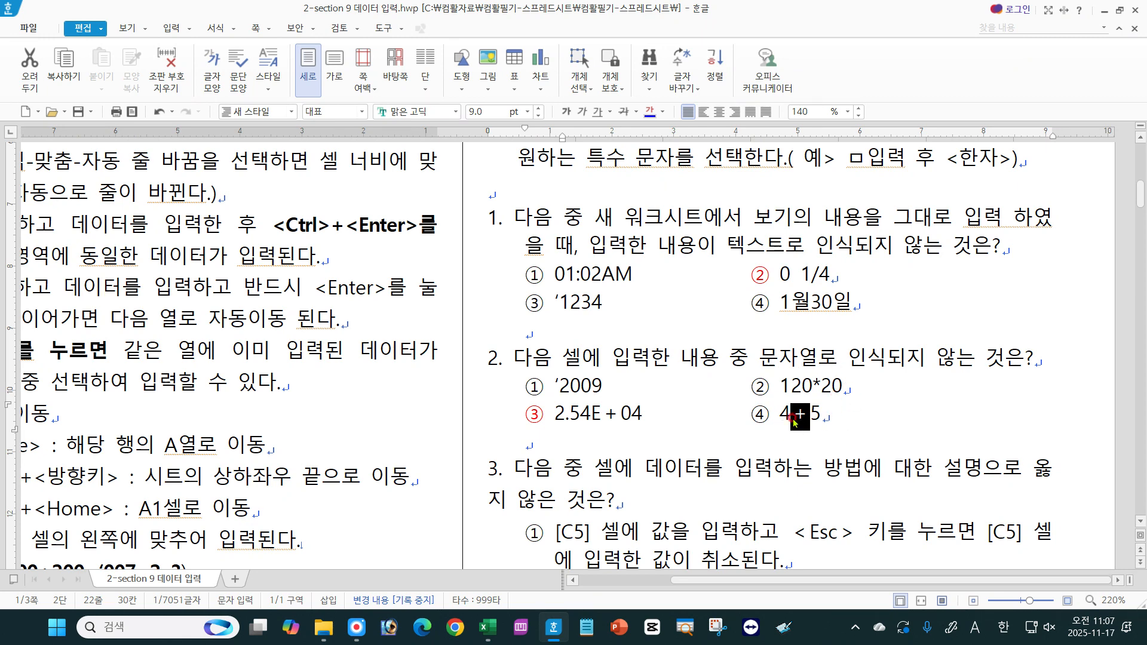
left_click(860, 411)
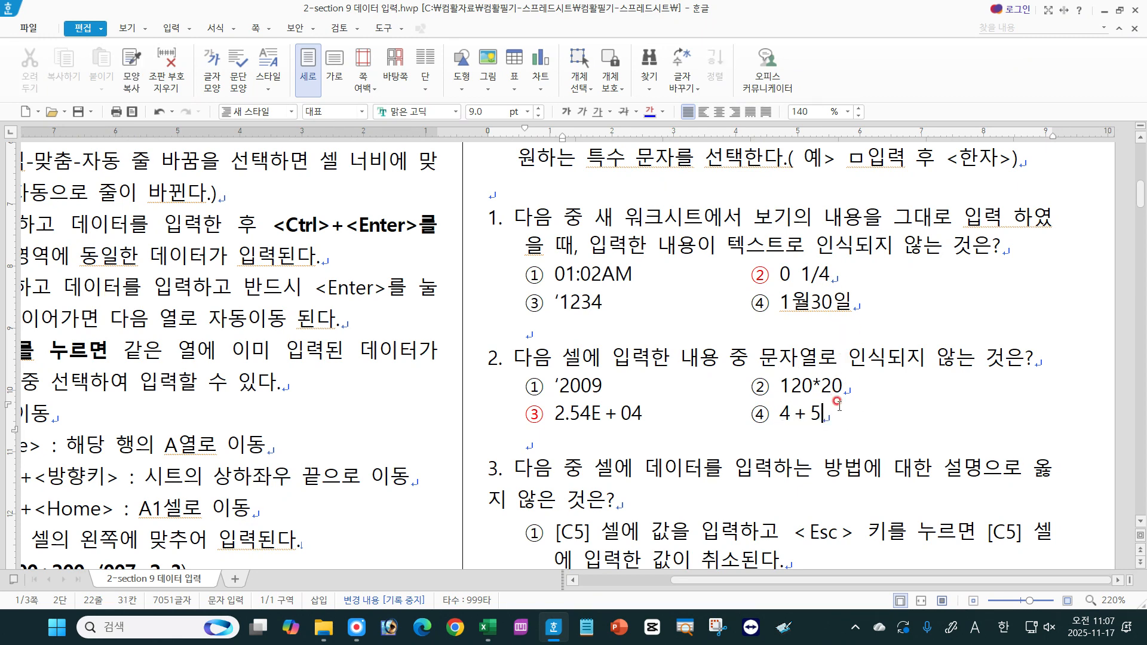
left_click(555, 384)
type("'")
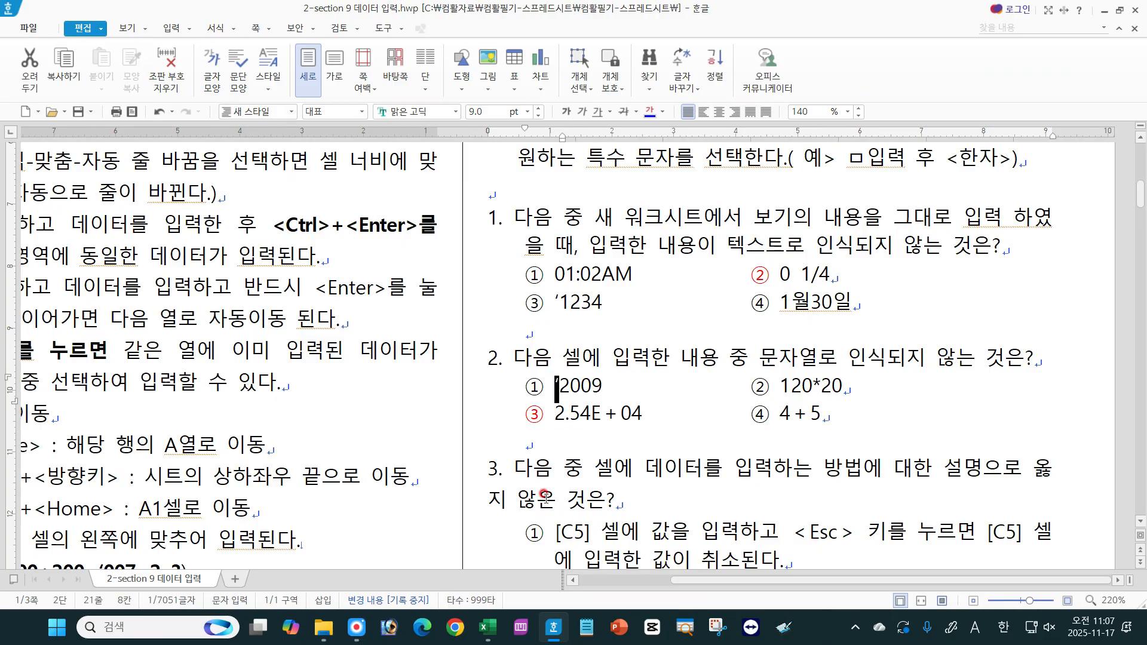
left_click(592, 412)
left_click_drag(591, 413, 650, 412)
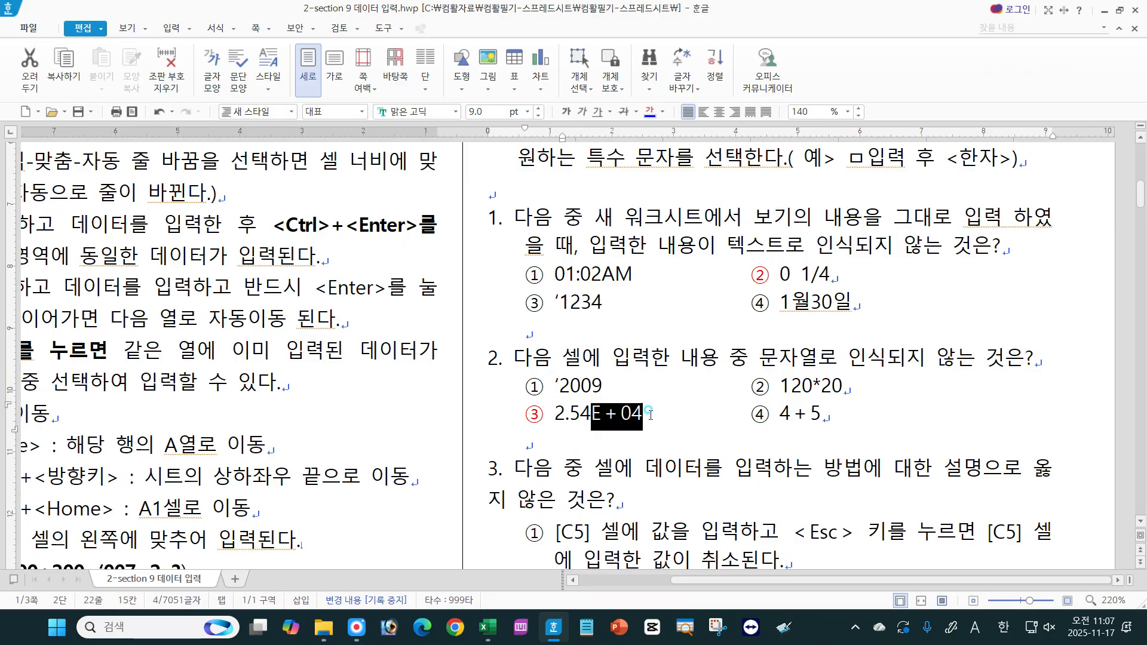
left_click(650, 413)
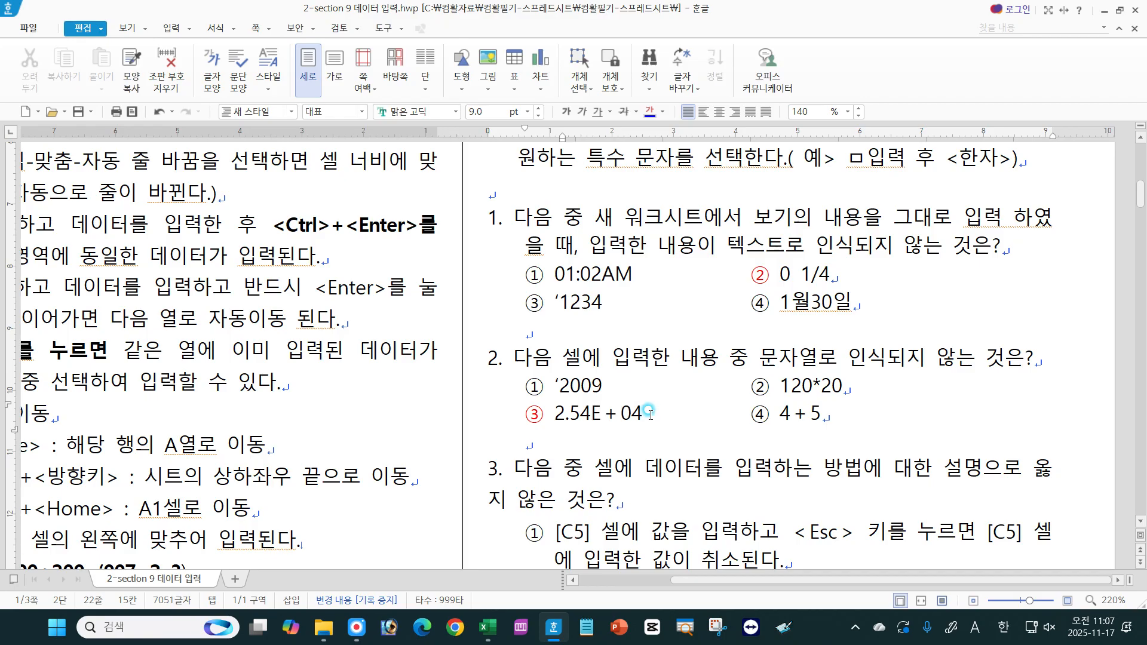
Step: Go to question 3 and review choices ① and ②, highlighting the phrases on cancelling input with <Esc> and moving to [D5]
left_click(1140, 524)
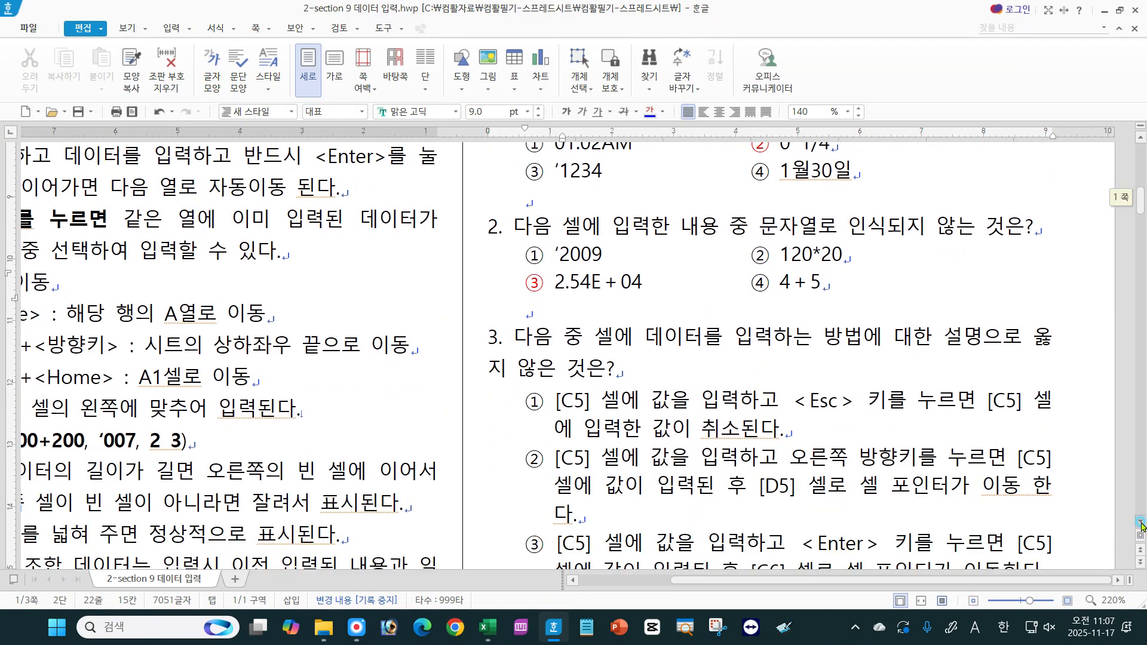
left_click(1141, 523)
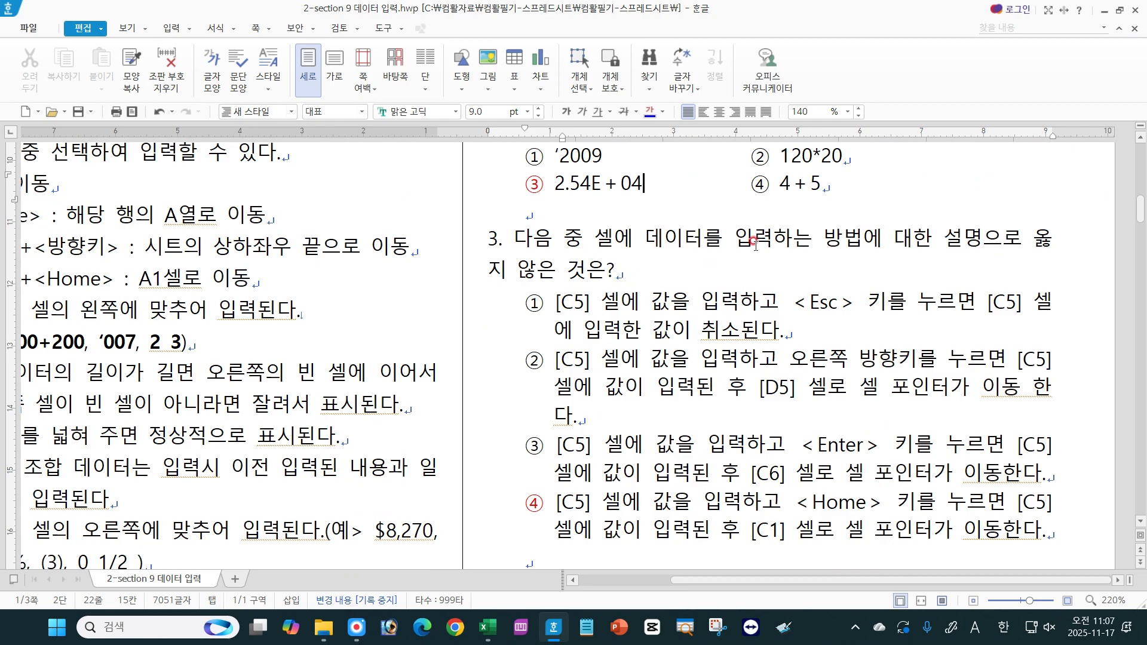
left_click_drag(556, 301, 782, 300)
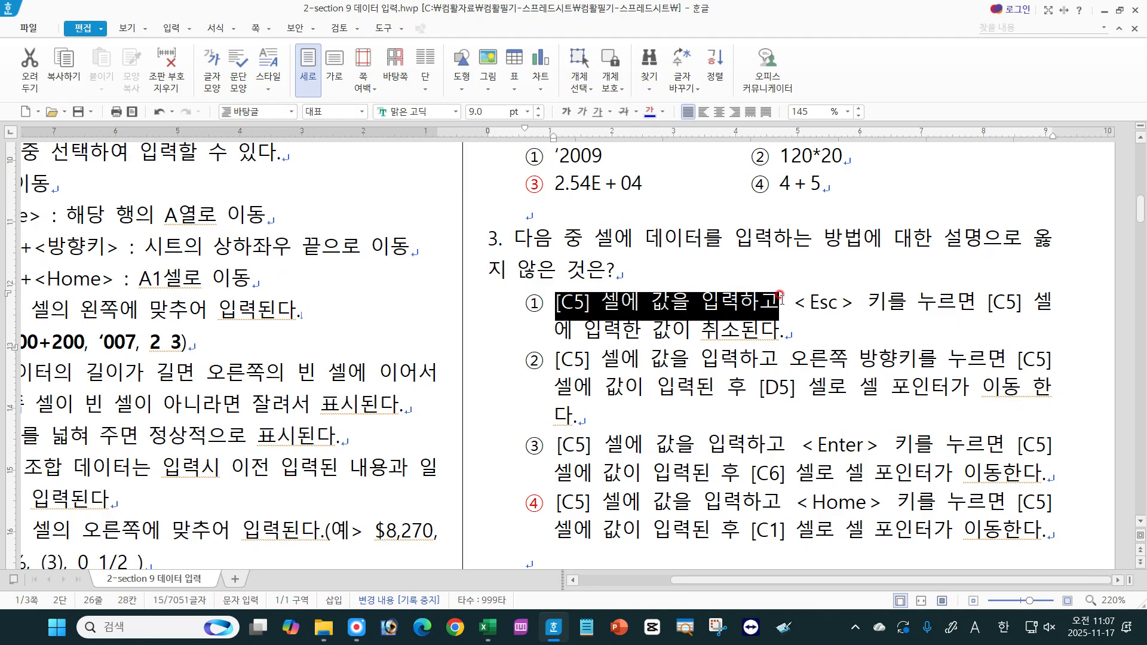
left_click_drag(794, 303, 853, 309)
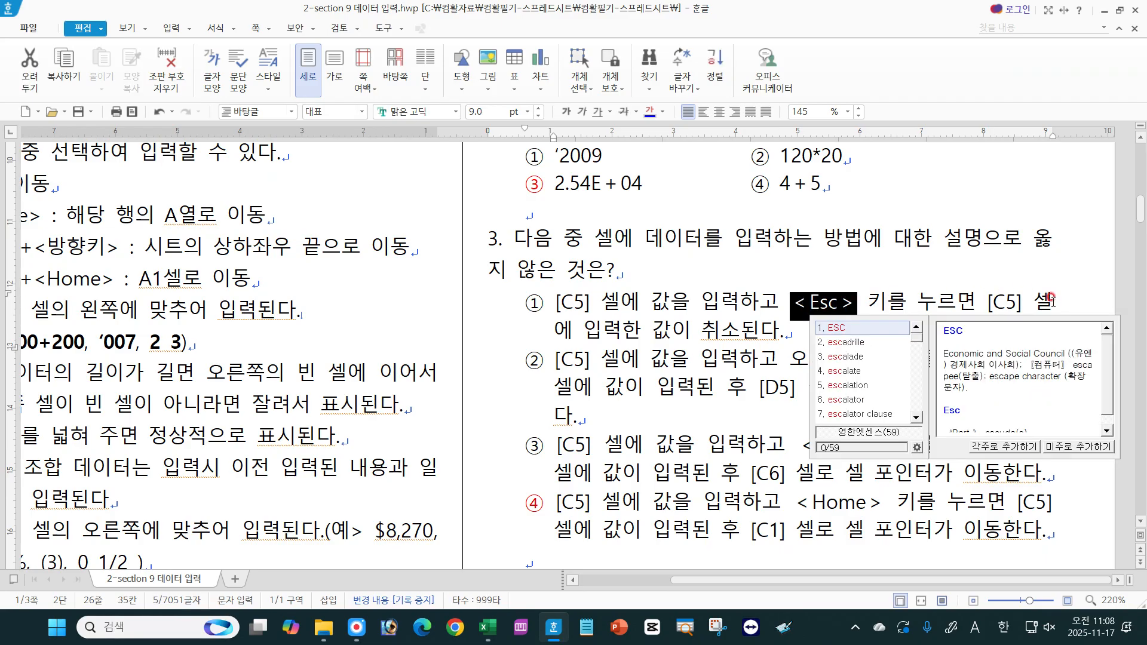
left_click_drag(711, 331, 740, 339)
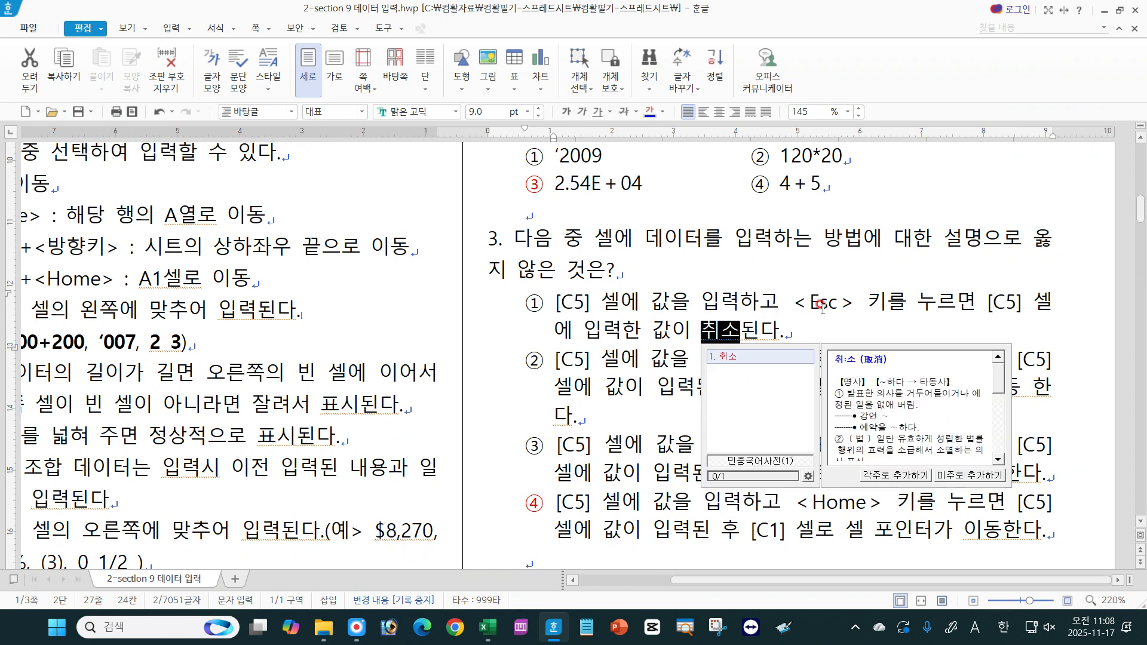
left_click(709, 330)
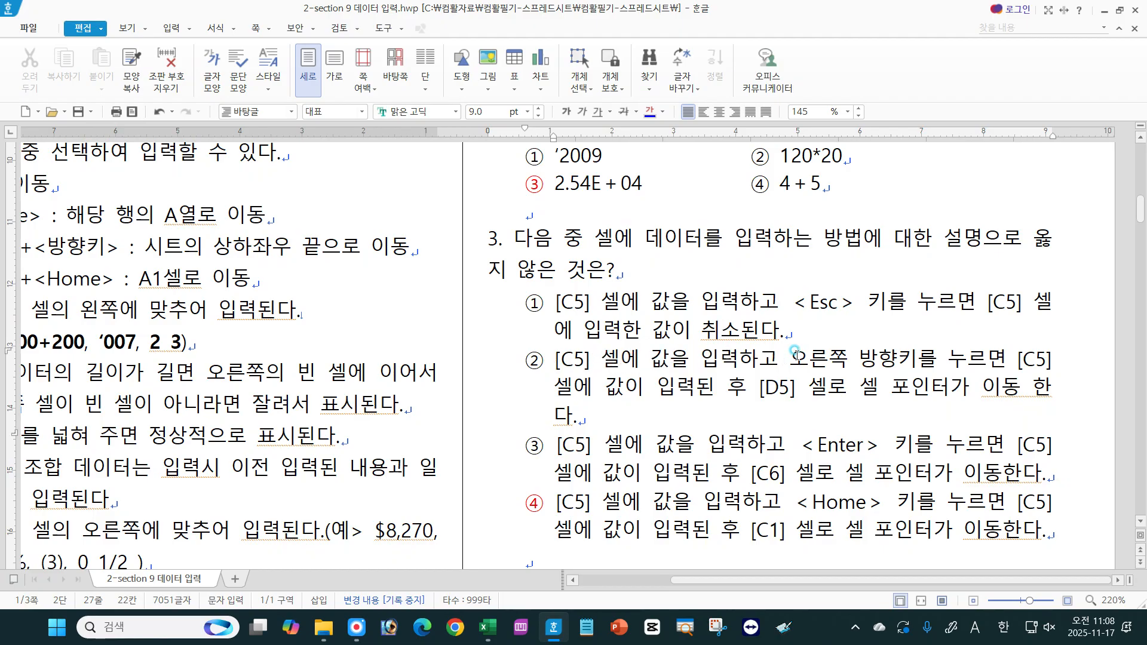
left_click_drag(789, 359, 1006, 366)
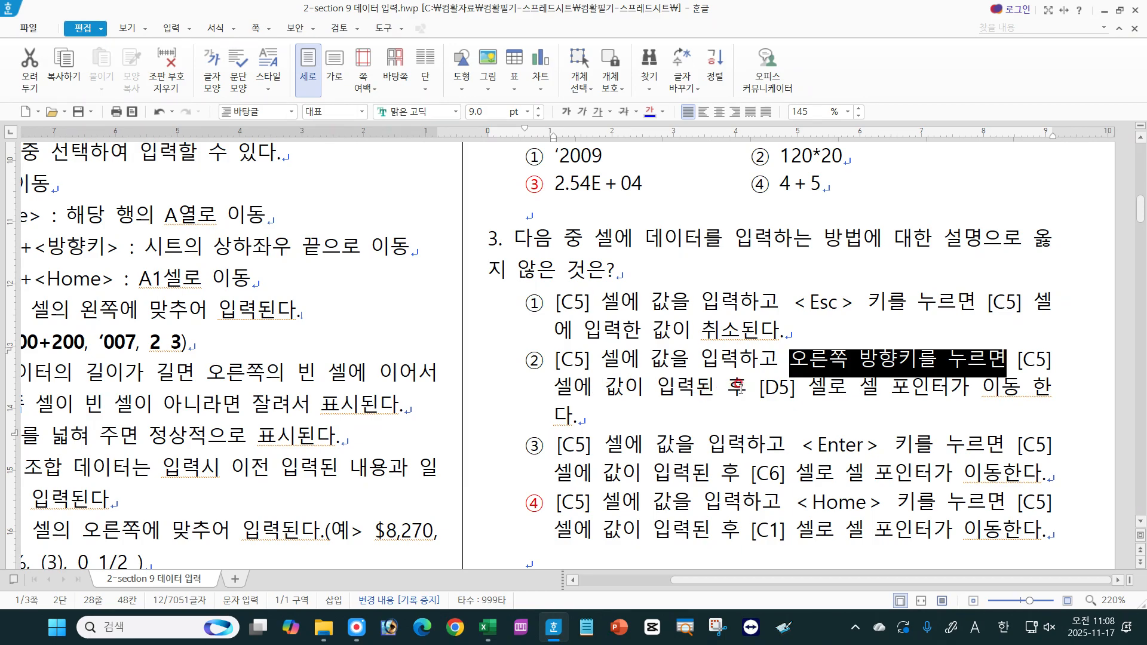
left_click_drag(739, 388, 1022, 392)
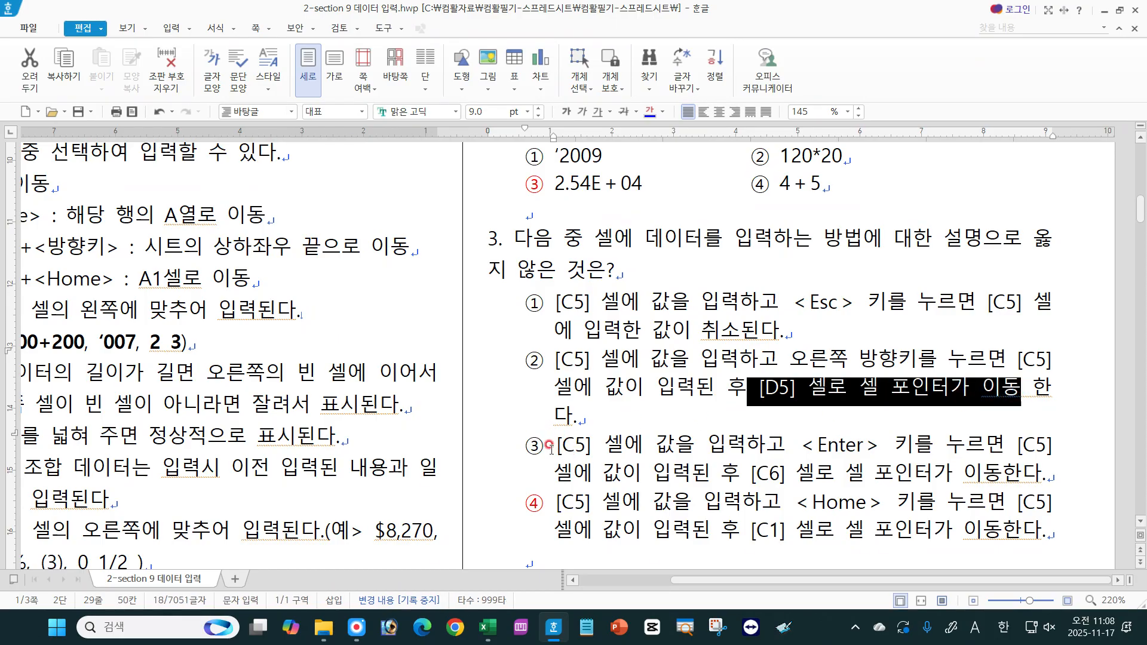
Step: Review choices ③ and ④ of question 3, highlighting the [C5] entry phrase, [C6], <Home> and [C1]
left_click_drag(557, 445, 786, 445)
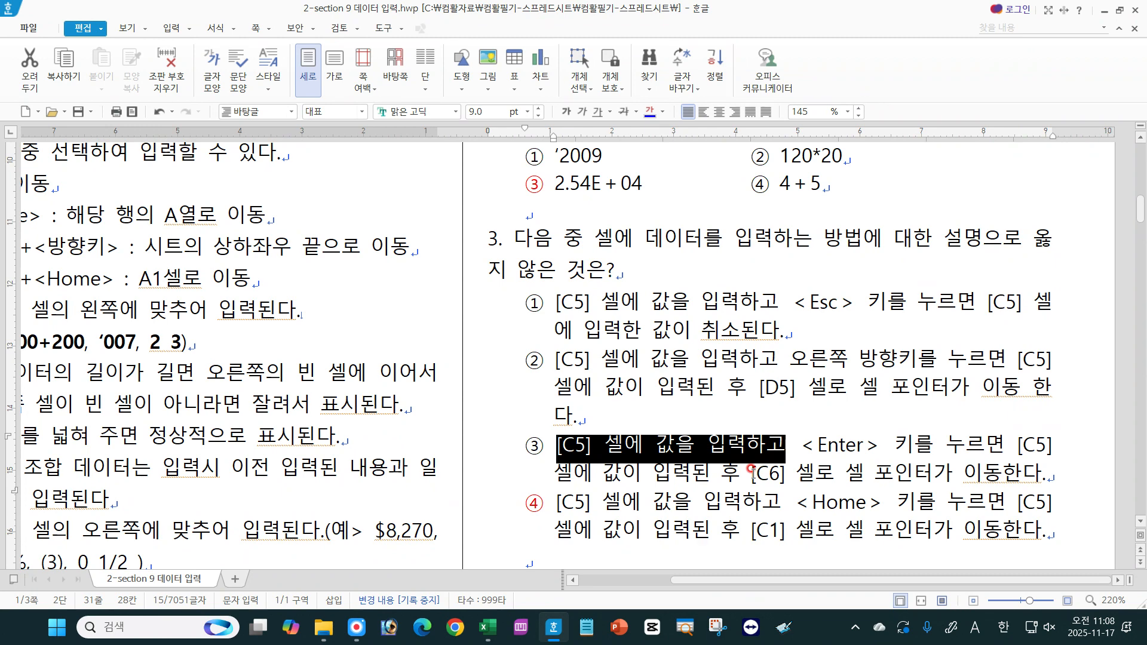
left_click_drag(742, 478, 795, 476)
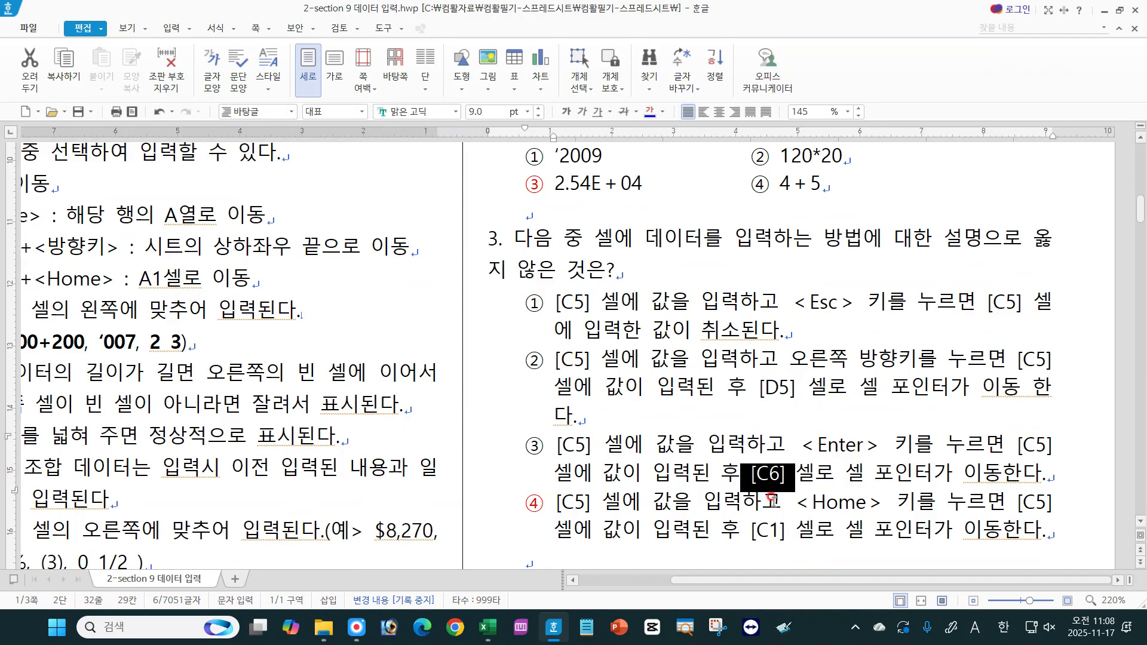
left_click_drag(792, 504, 880, 510)
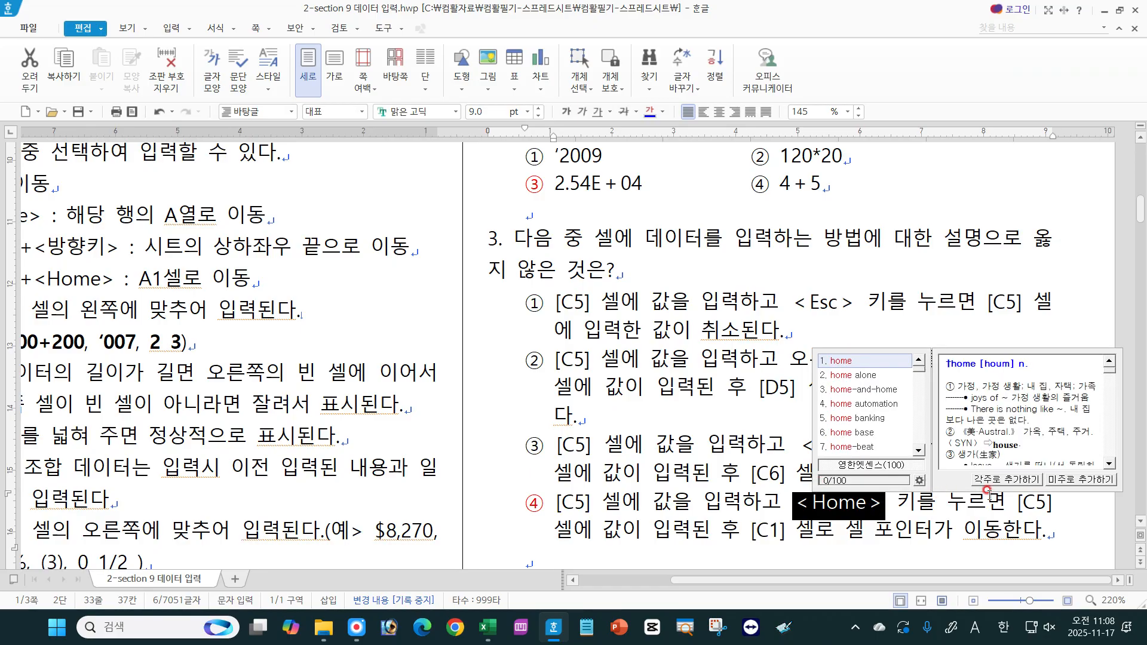
left_click(741, 529)
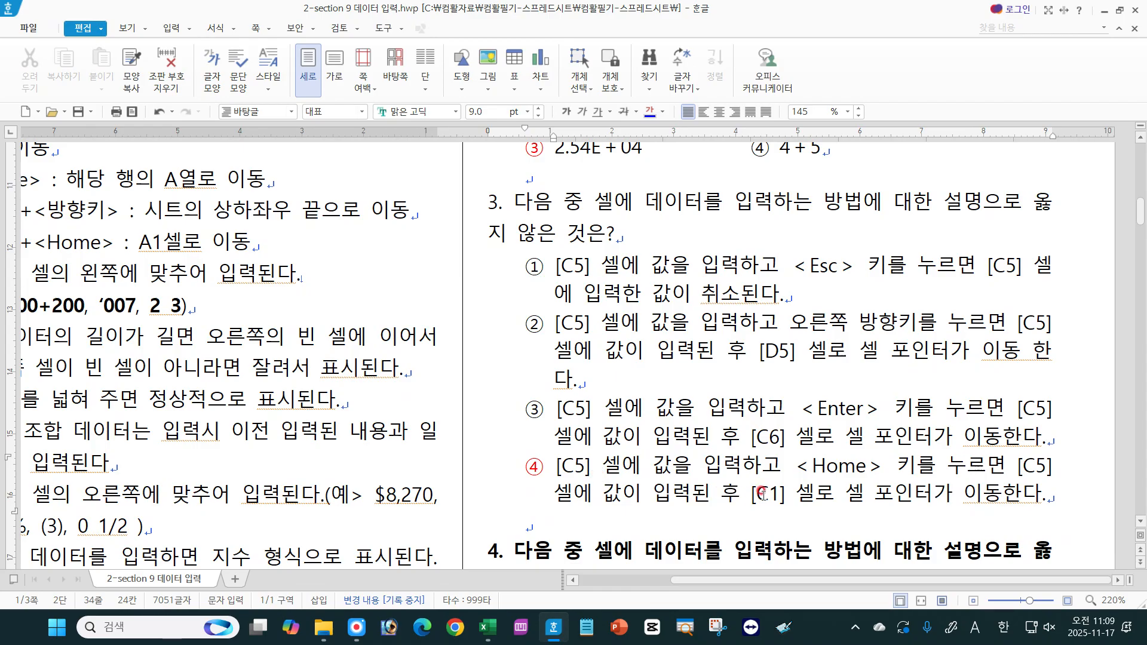
left_click_drag(748, 494, 793, 494)
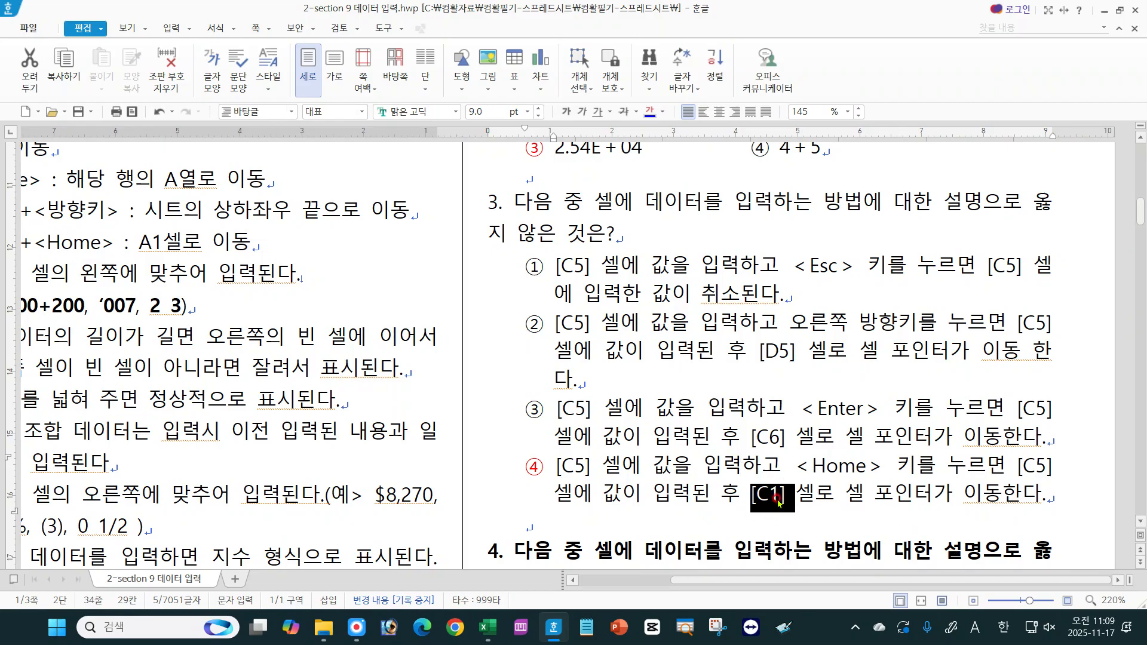
Step: Go to question 4 and review choices ① and ②, highlighting the [A1] entry phrases with 〈Esc〉 and the arrow key
scroll(1139, 529, "down", 5)
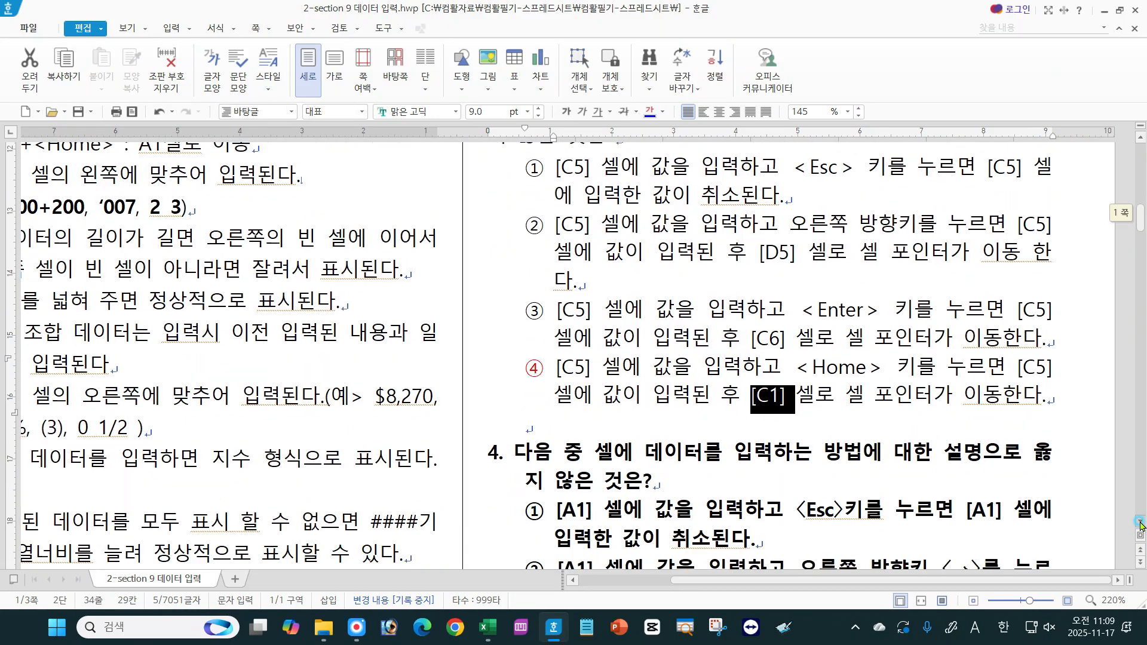
scroll(1140, 523, "down", 2)
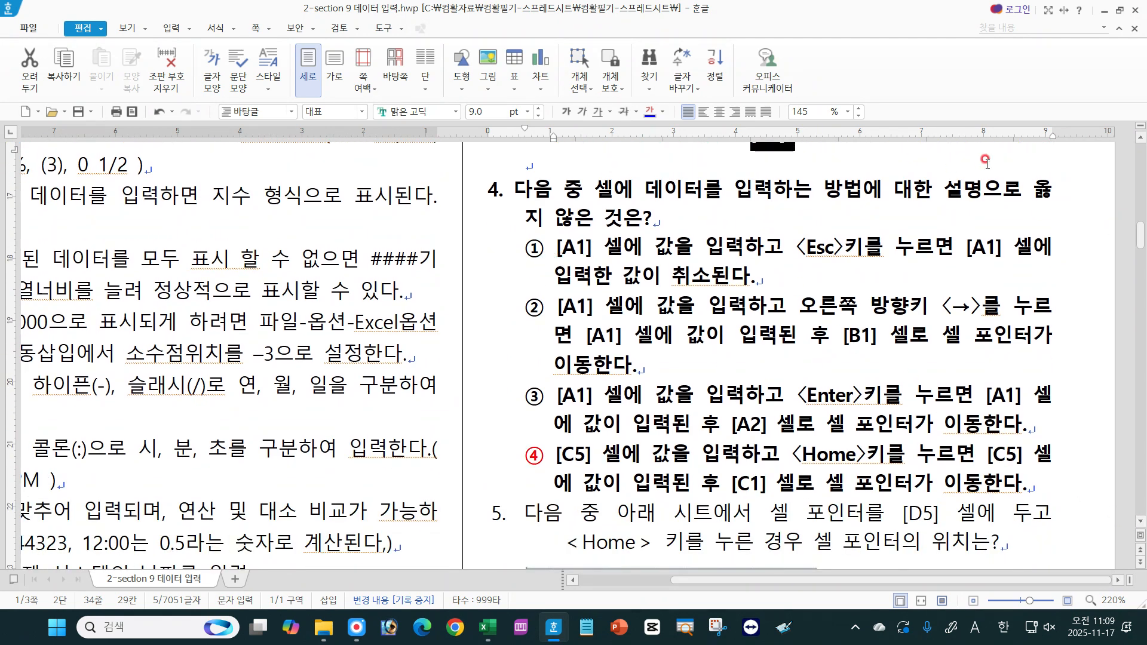
left_click_drag(558, 249, 864, 246)
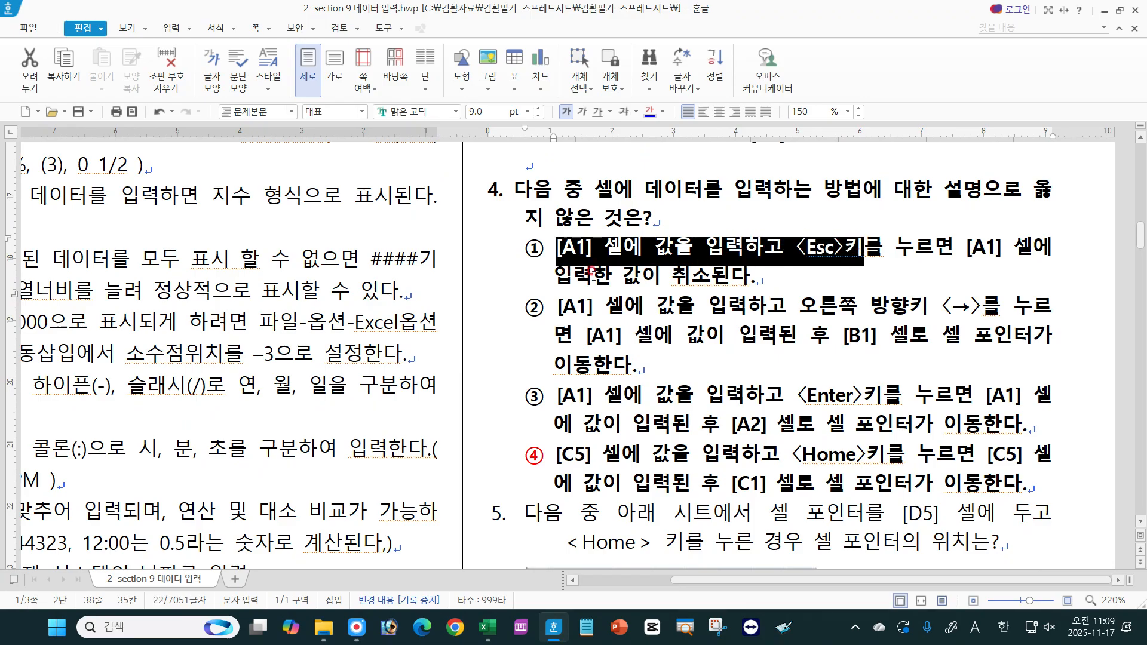
left_click_drag(677, 274, 700, 274)
left_click(725, 277)
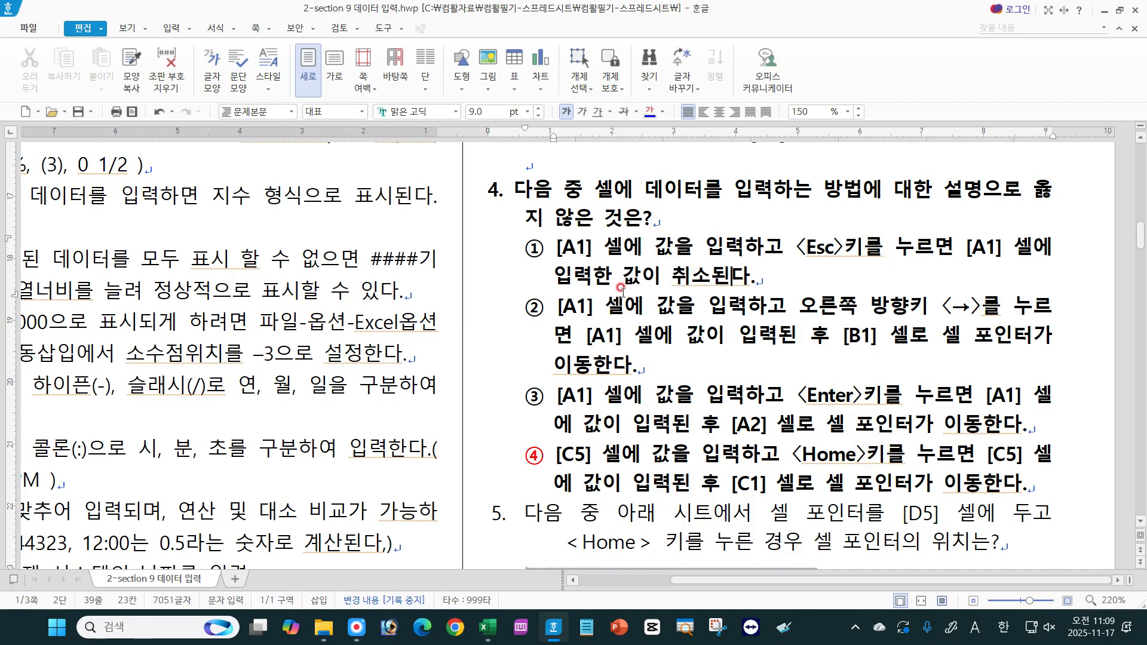
left_click_drag(554, 311, 987, 303)
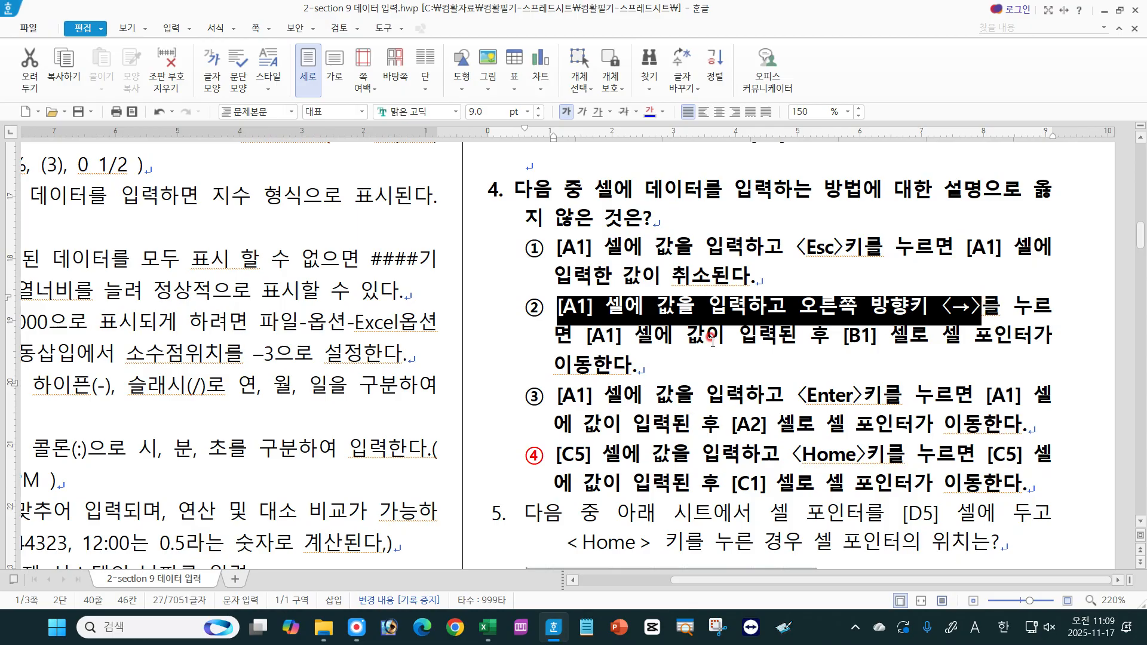
left_click_drag(585, 335, 828, 334)
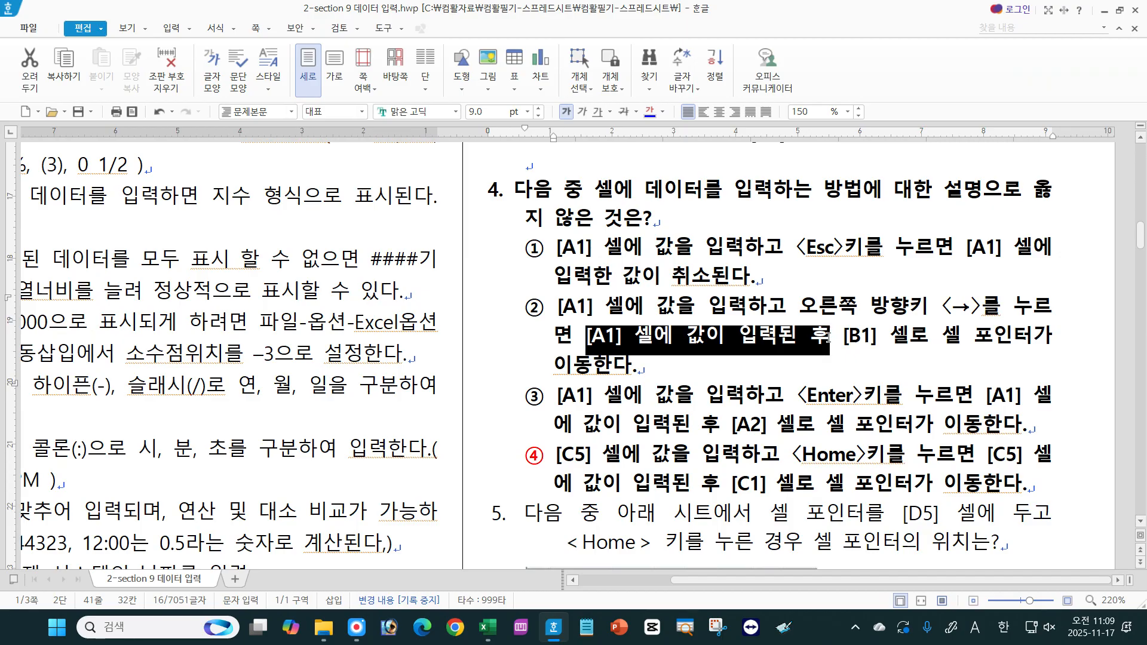
Step: Review choices ③ and ④ of question 4, highlighting the 〈Enter〉 phrase, the move to [A2] and the [C5] 〈Home〉 phrase
left_click_drag(557, 395, 781, 387)
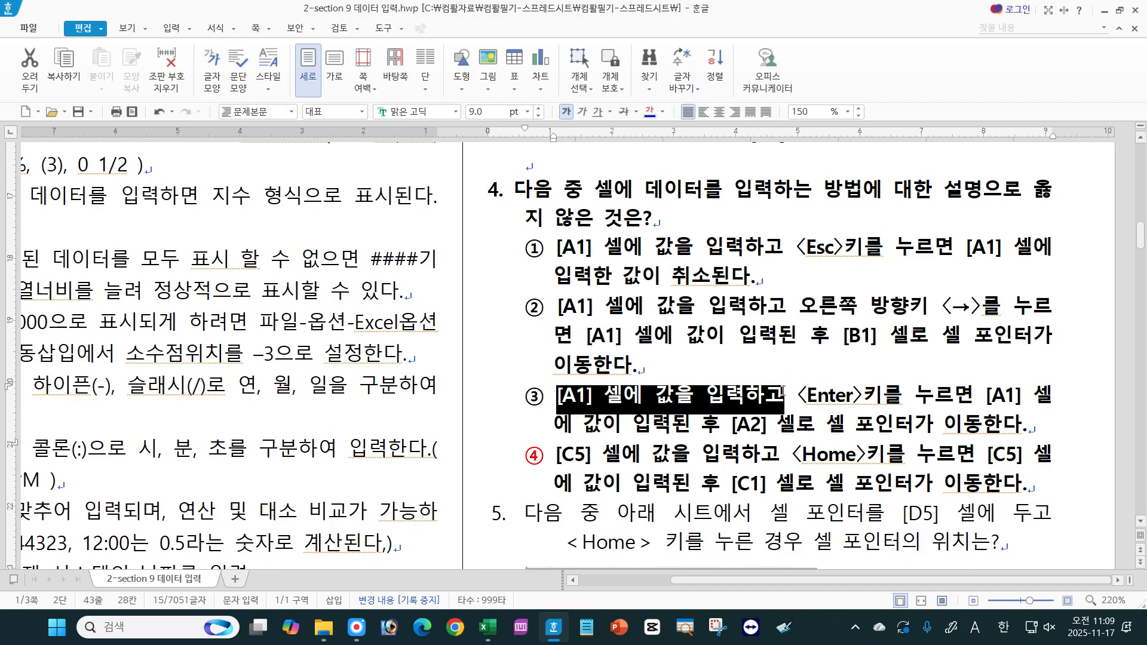
left_click_drag(781, 387, 1033, 394)
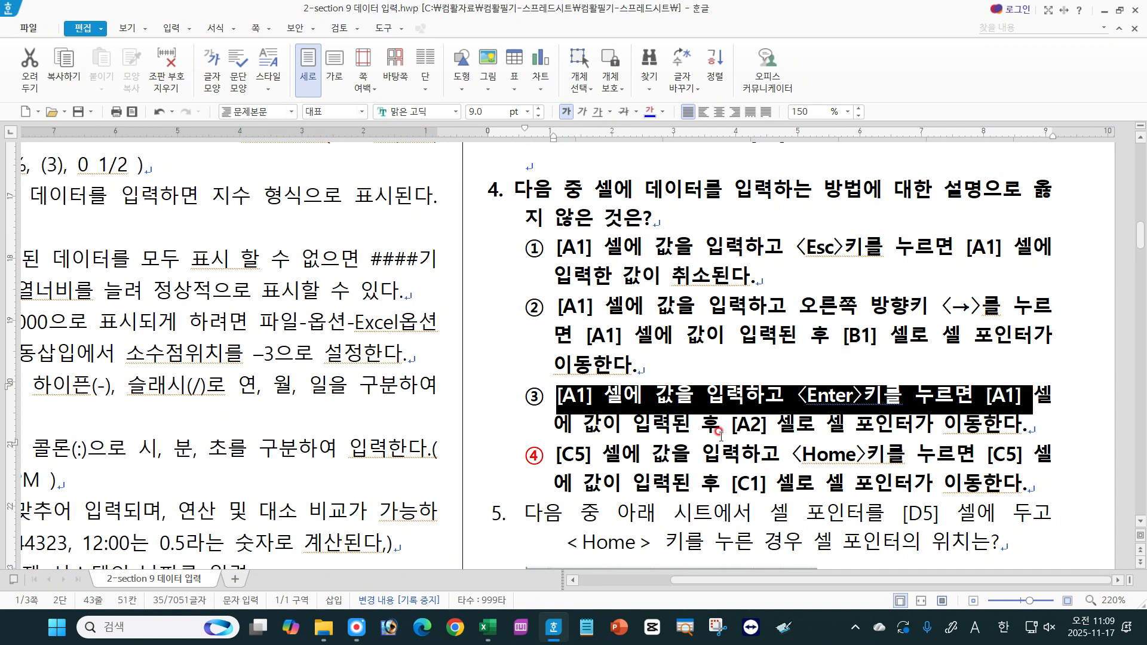
left_click_drag(567, 424, 874, 425)
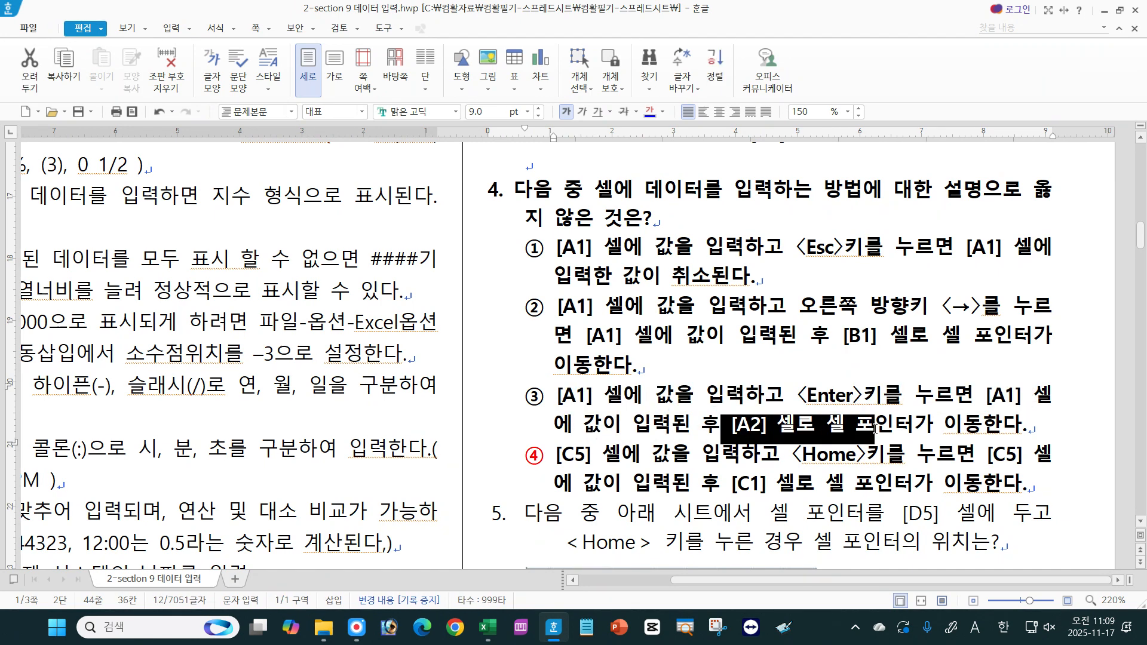
left_click(646, 460)
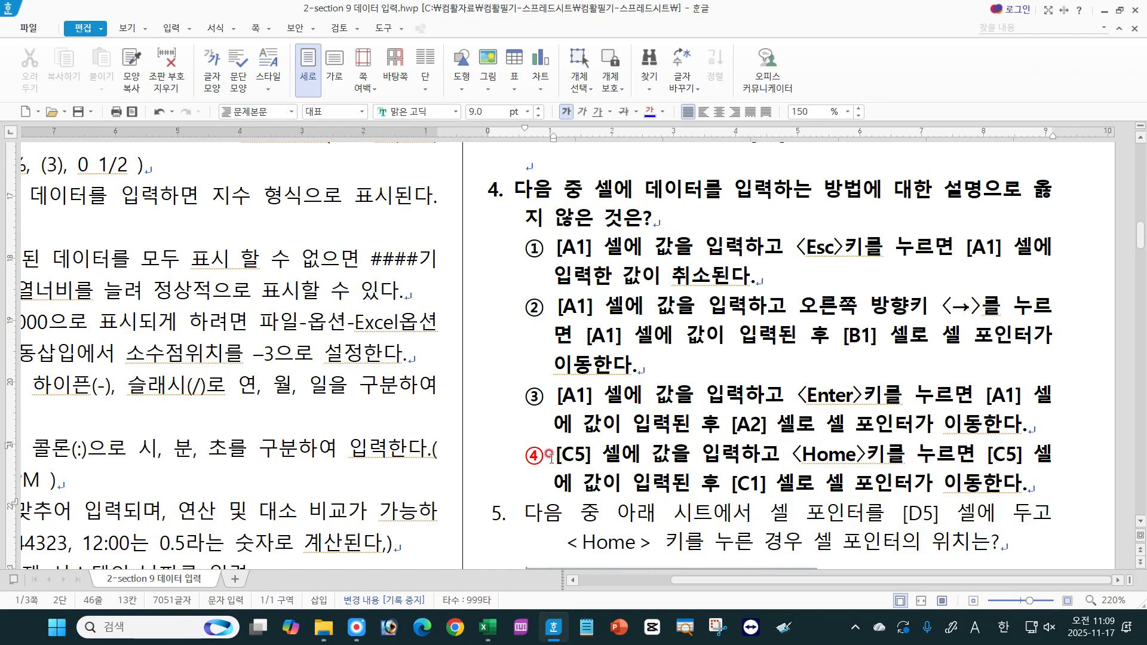
left_click_drag(551, 457, 990, 466)
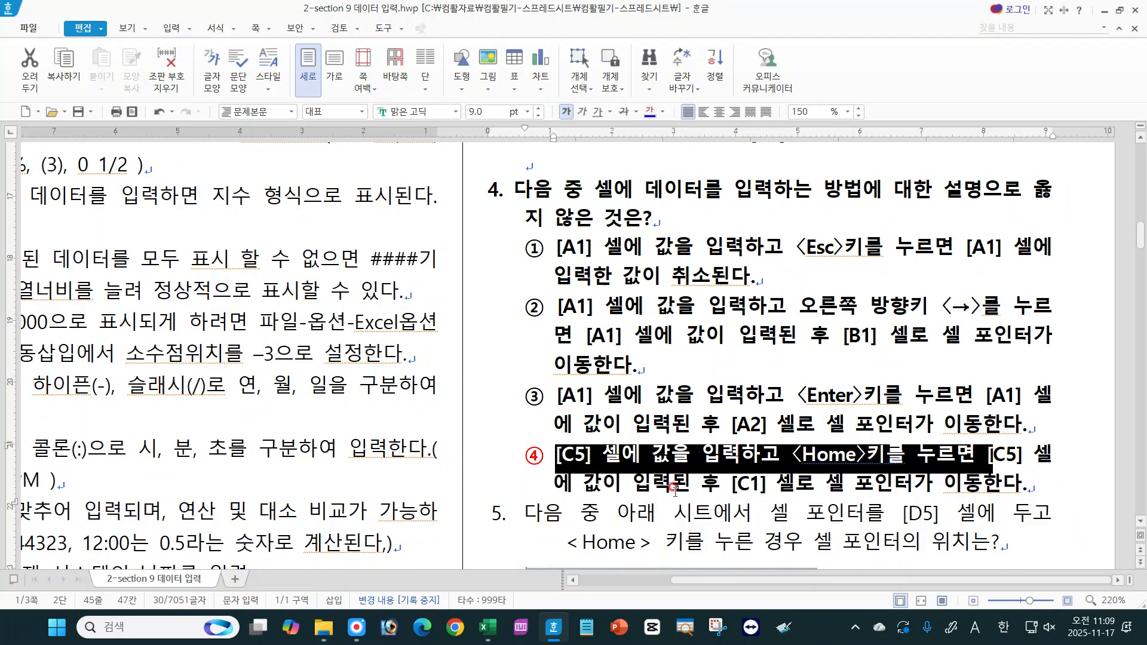
Step: Clear the highlight in question 4 and go to question 5 to examine the <Home> key problem starting from cell [D5]
left_click(722, 485)
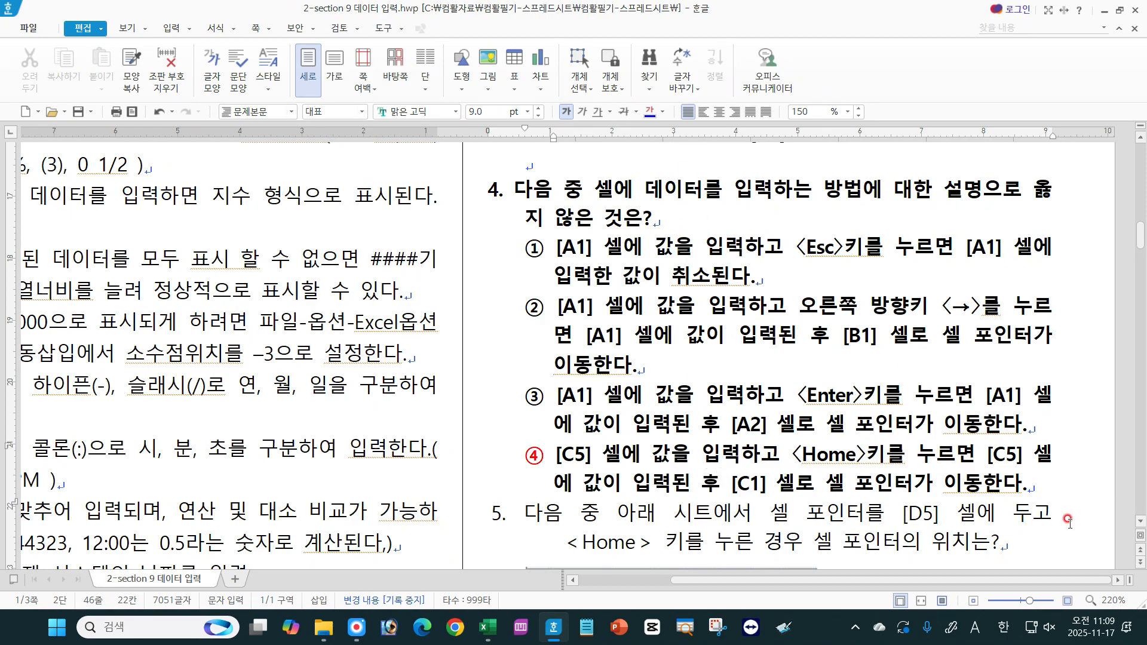
left_click(1141, 522)
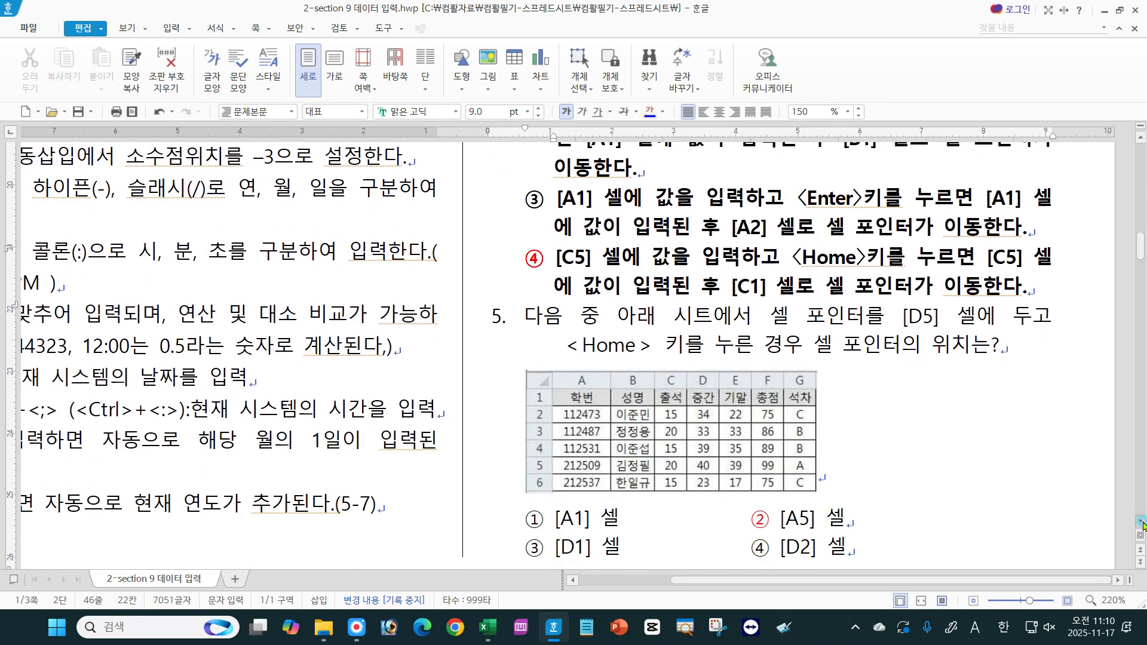
left_click(1140, 521)
left_click(1141, 522)
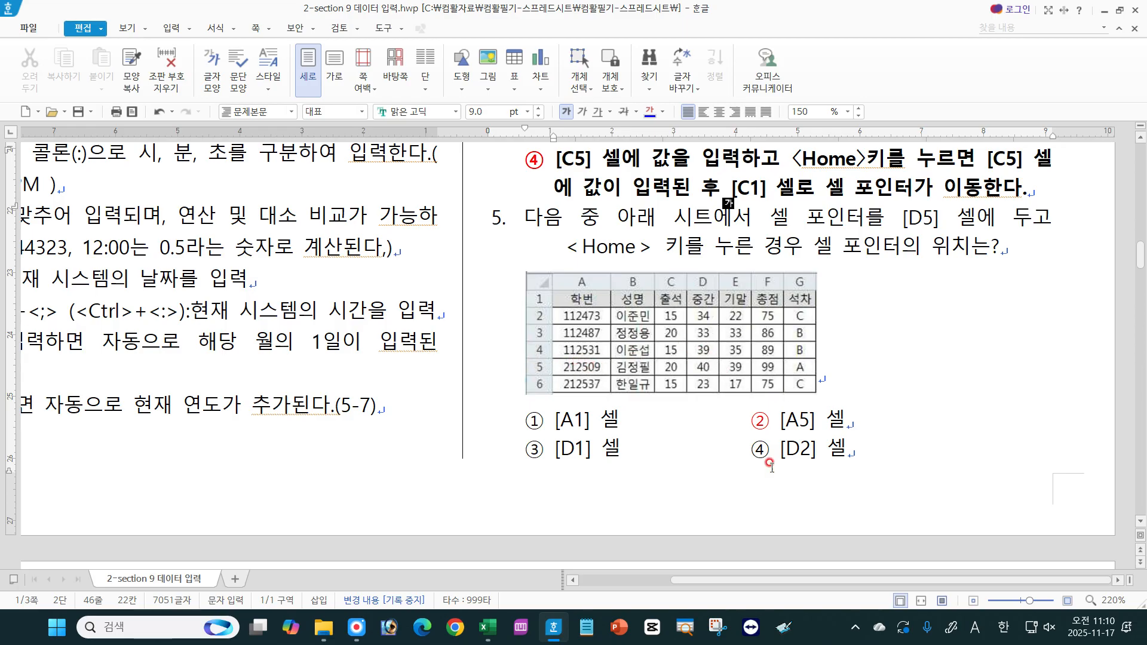
Step: Go to question 6 on the second page and review choice ①, highlighting the phrase on cancelling input with <ESC>
left_click(1139, 521)
left_click(1140, 521)
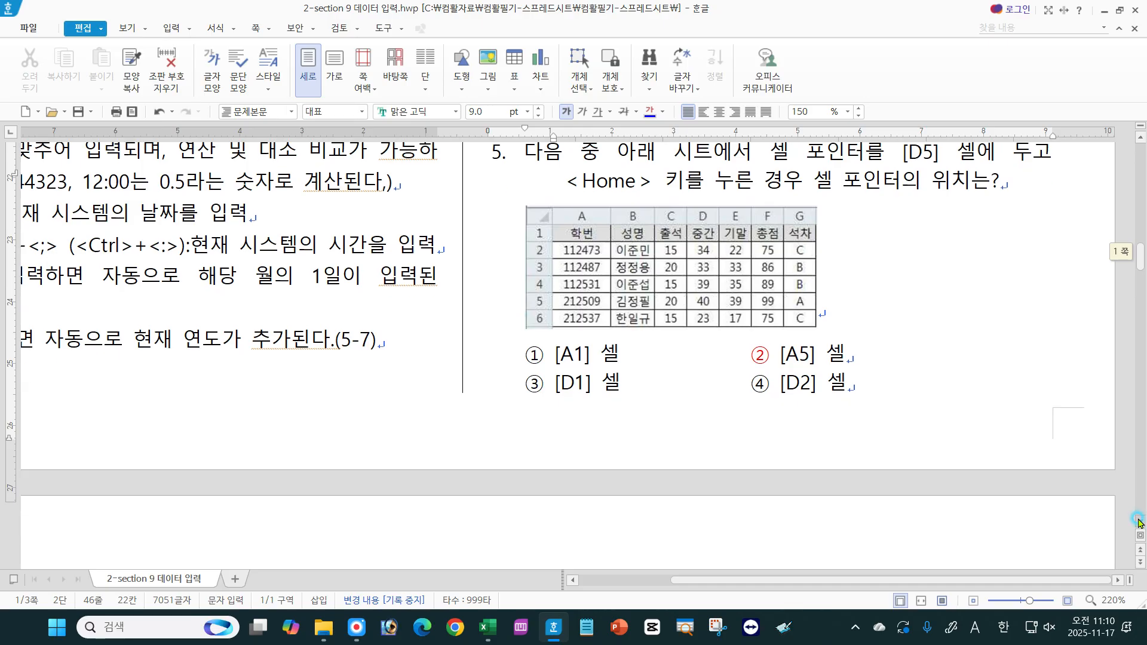
left_click(1140, 521)
left_click(1140, 521)
left_click(1140, 521)
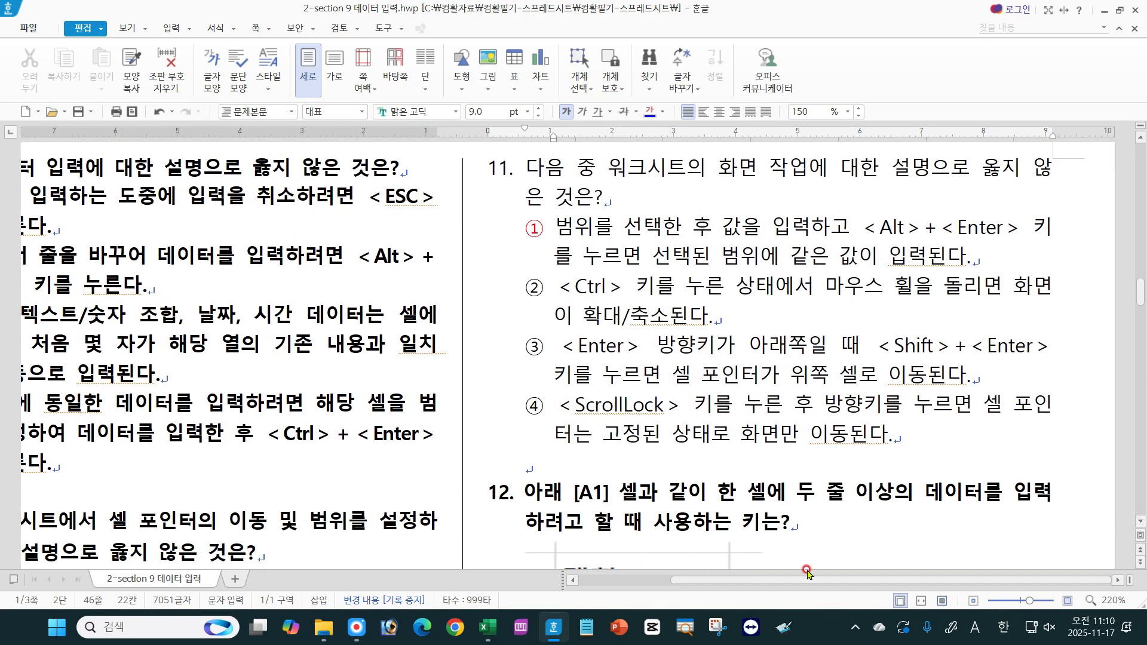
left_click_drag(802, 579, 708, 579)
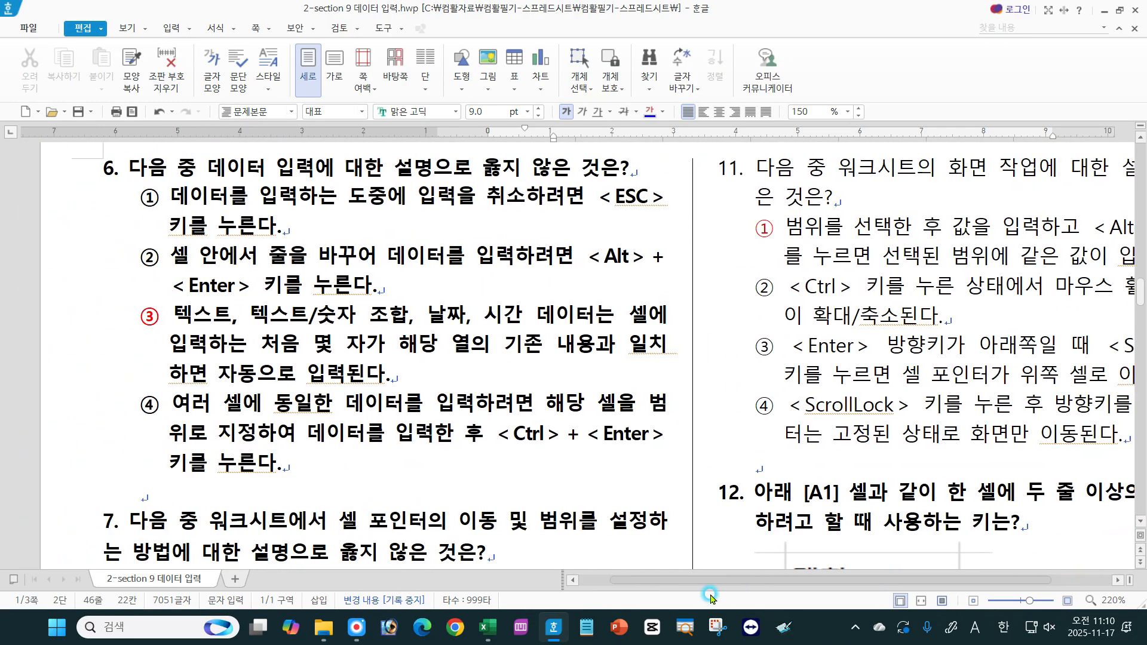
left_click(353, 295)
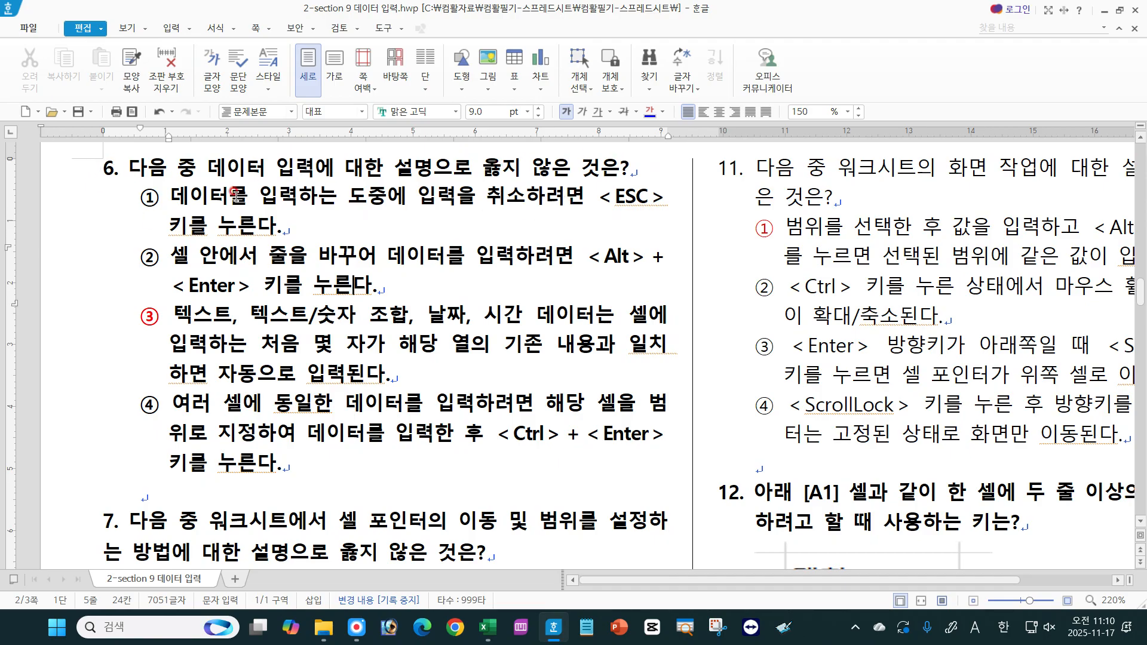
left_click_drag(170, 196, 667, 188)
left_click(402, 232)
Step: Review choices ② and ③ of question 6, highlighting <Alt>, <Enter> and the words "텍스트, 텍스트/숫자"
left_click_drag(584, 256, 648, 256)
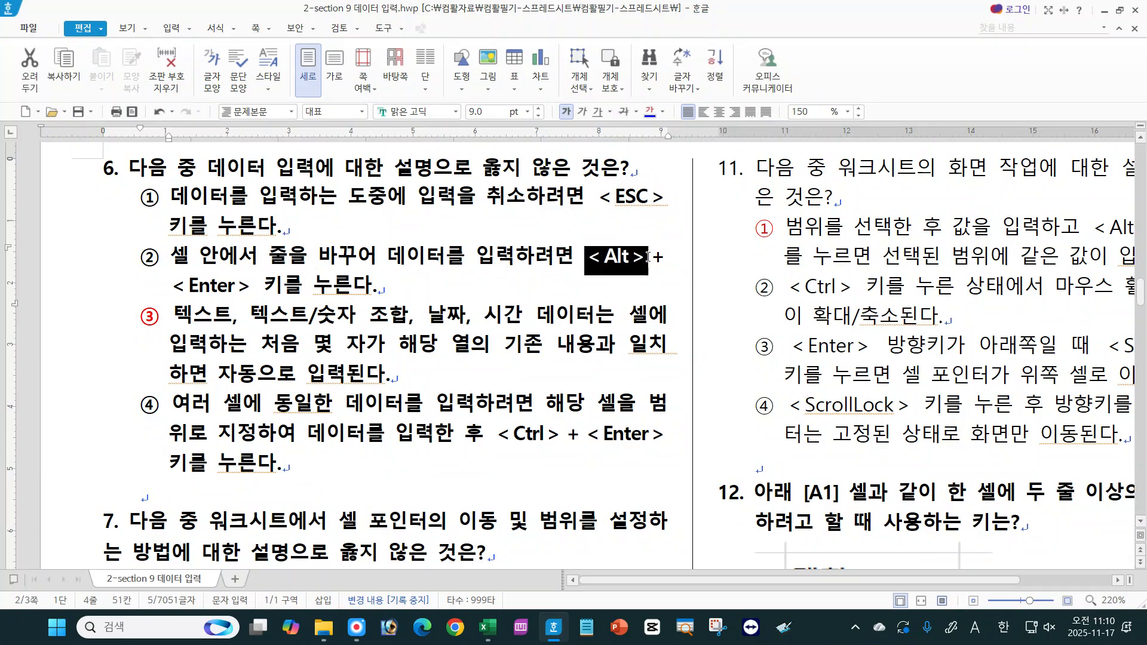
left_click_drag(169, 283, 254, 281)
left_click(274, 281)
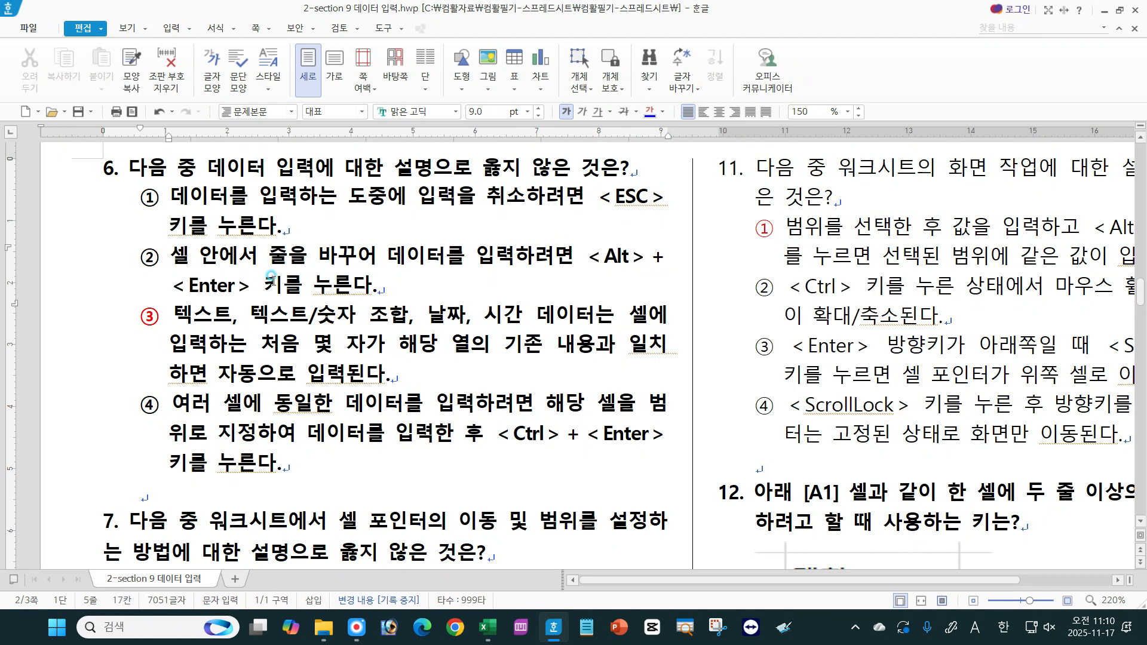
left_click(273, 281)
left_click(390, 373)
left_click_drag(169, 317, 341, 319)
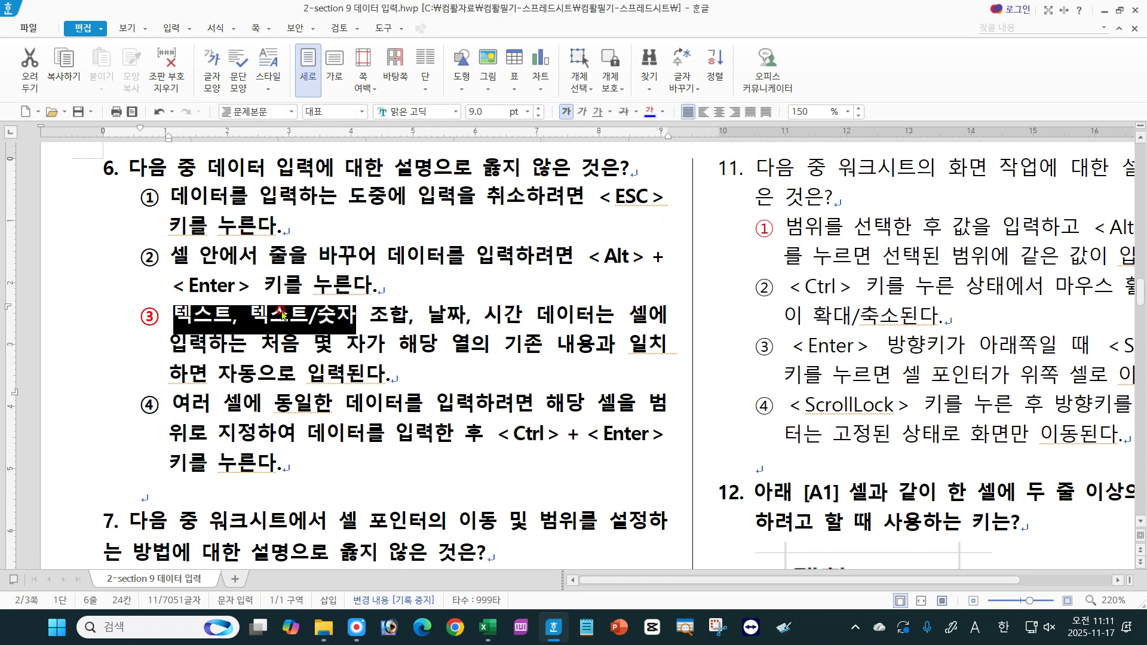
left_click(278, 373)
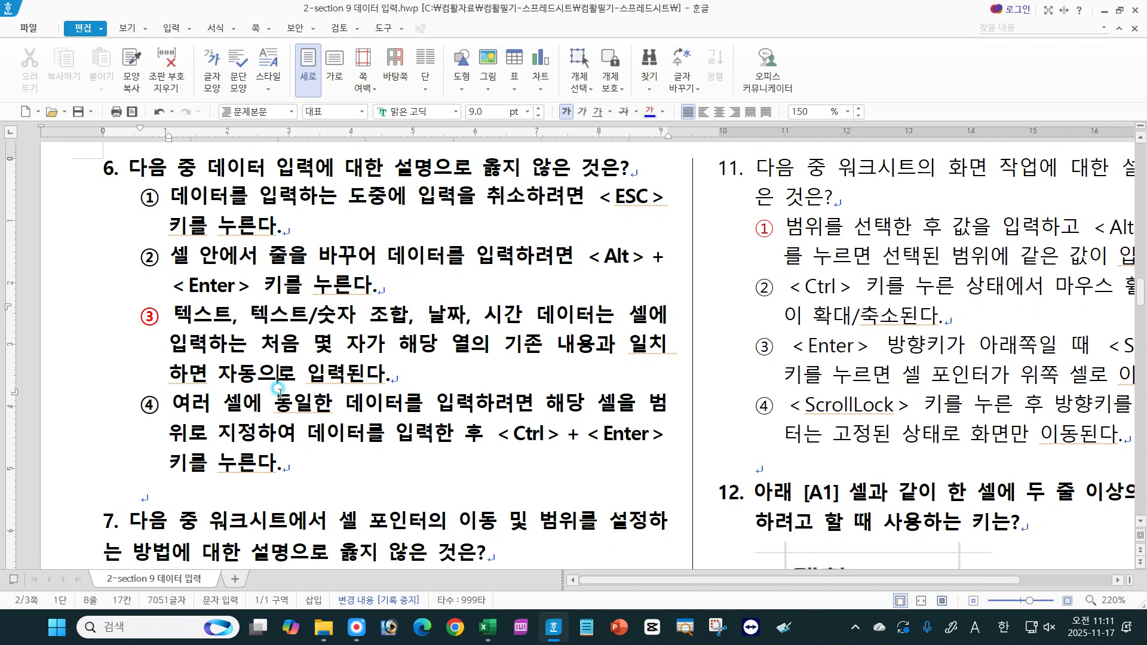
Step: Review choice ④ of question 6, highlighting the phrases on selecting the range and entering identical data with <Ctrl>+<Enter>
left_click_drag(175, 406, 672, 411)
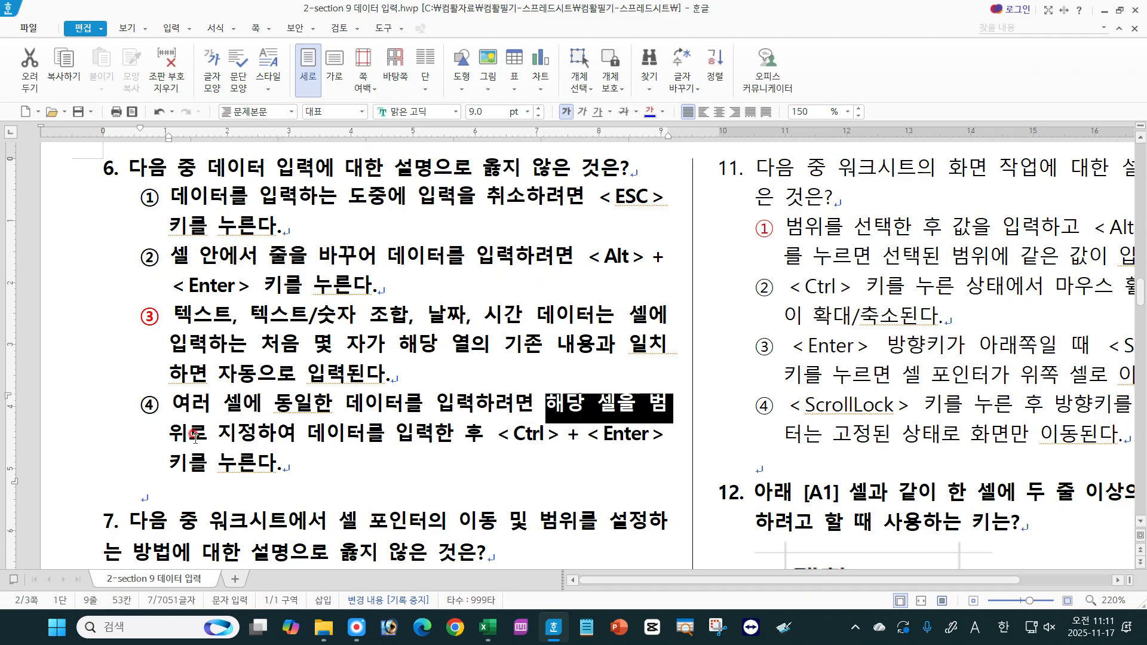
left_click_drag(163, 432, 662, 435)
left_click(515, 443)
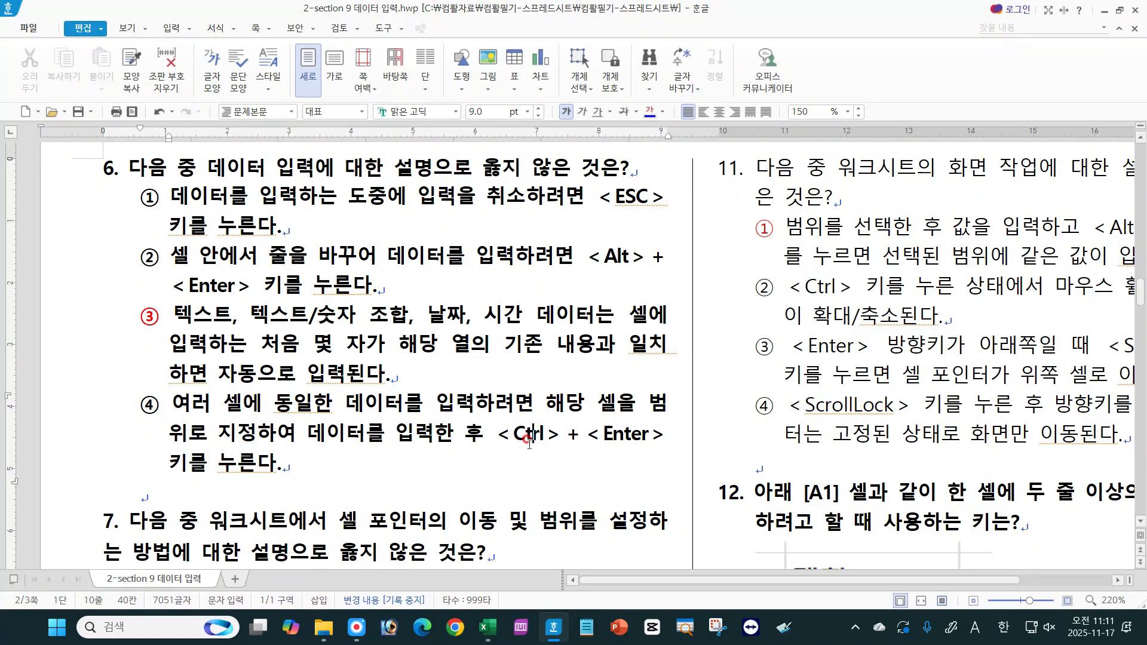
left_click(504, 445)
Step: Go to question 7 and review choice ①, highlighting the phrase "[A1] 셀로 이동할 경우에는"
scroll(1141, 528, "down", 4)
scroll(1140, 526, "down", 3)
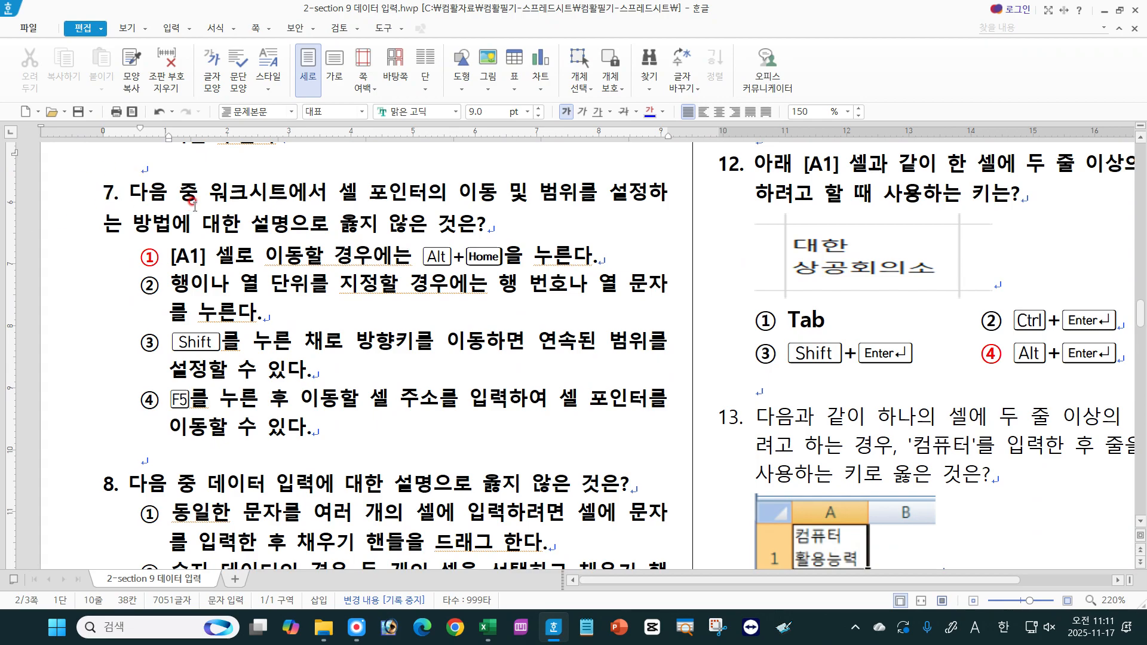
left_click(190, 289)
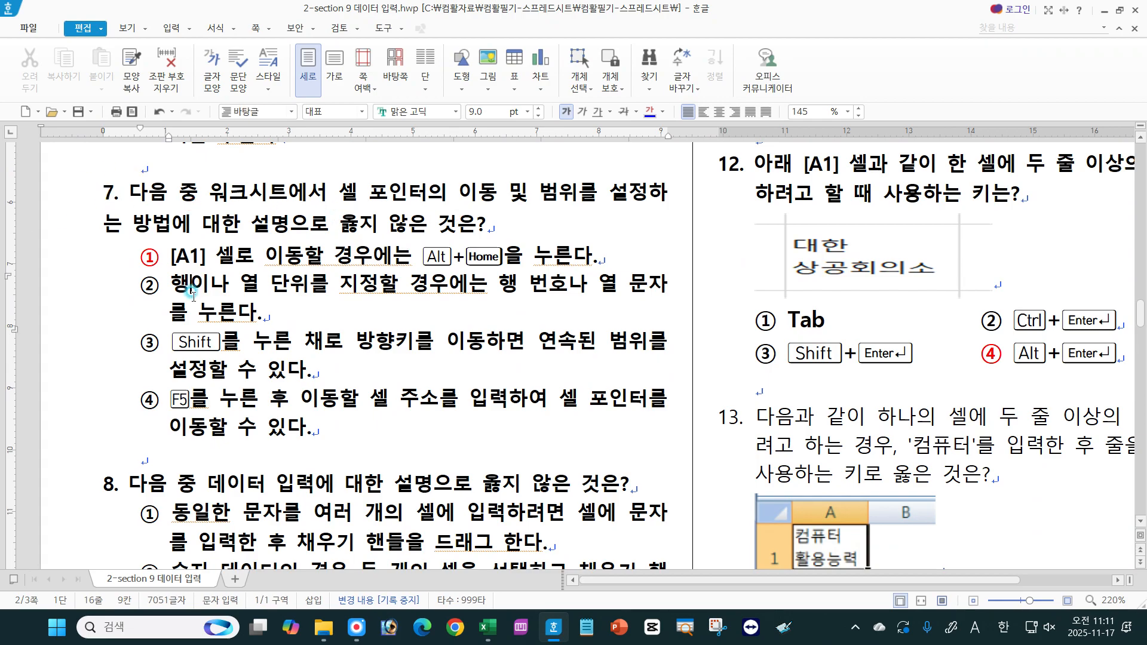
left_click_drag(166, 256, 415, 264)
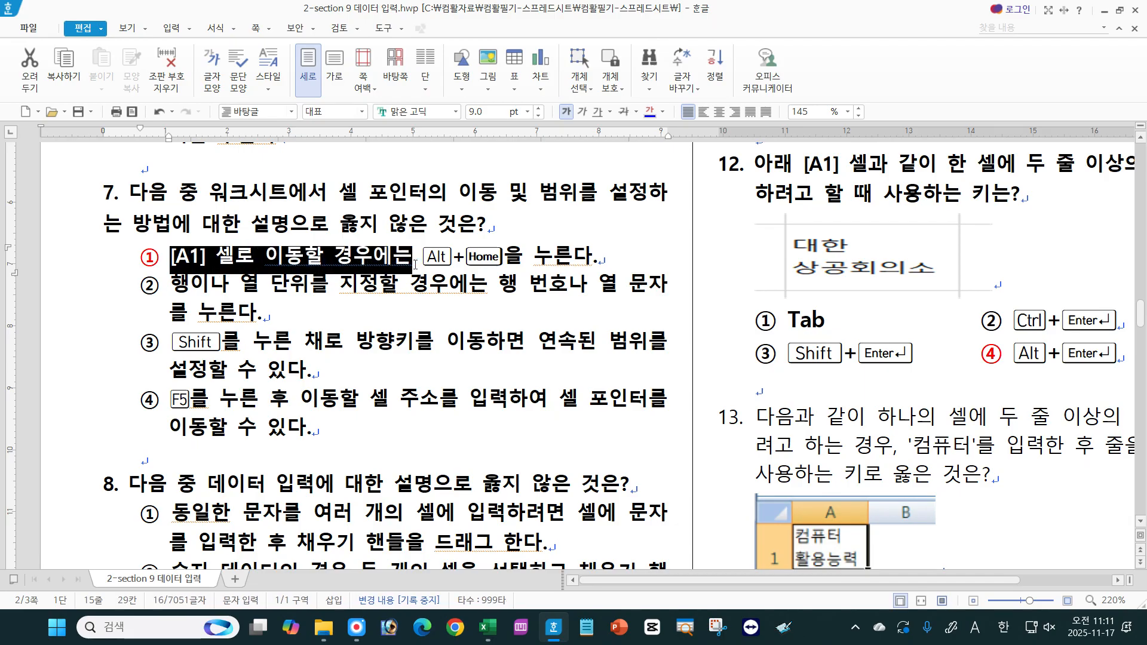
left_click(507, 254)
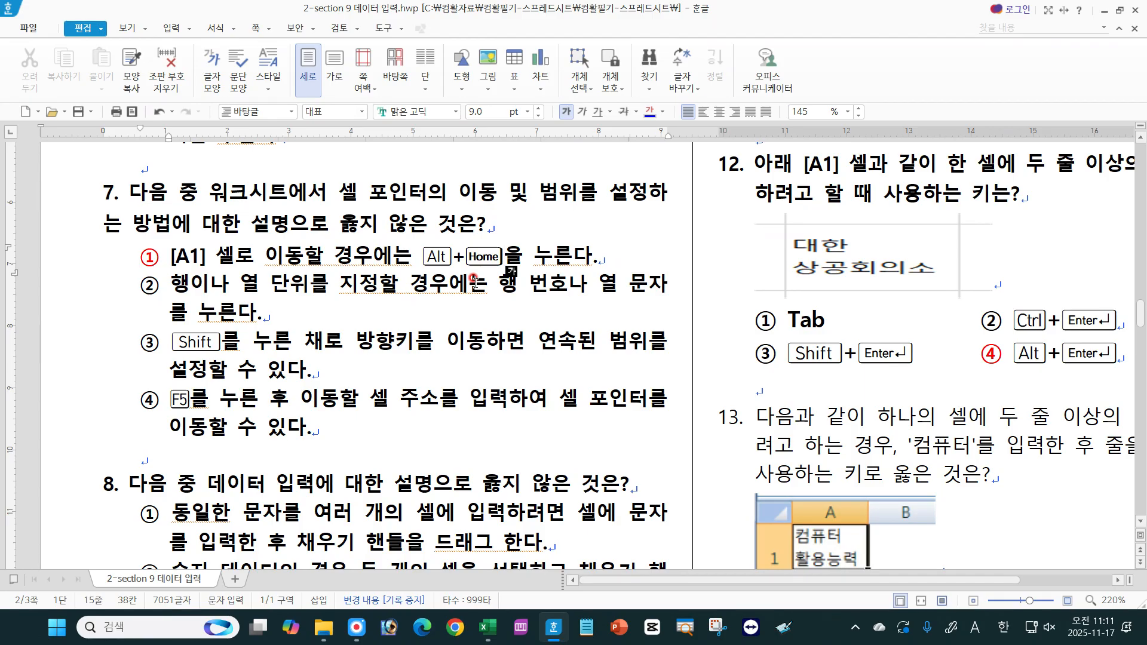
Step: Review choice ② of question 7, highlighting the phrase on selecting whole rows or columns by row number or column letter
left_click(174, 289)
left_click_drag(173, 285, 599, 291)
left_click(498, 380)
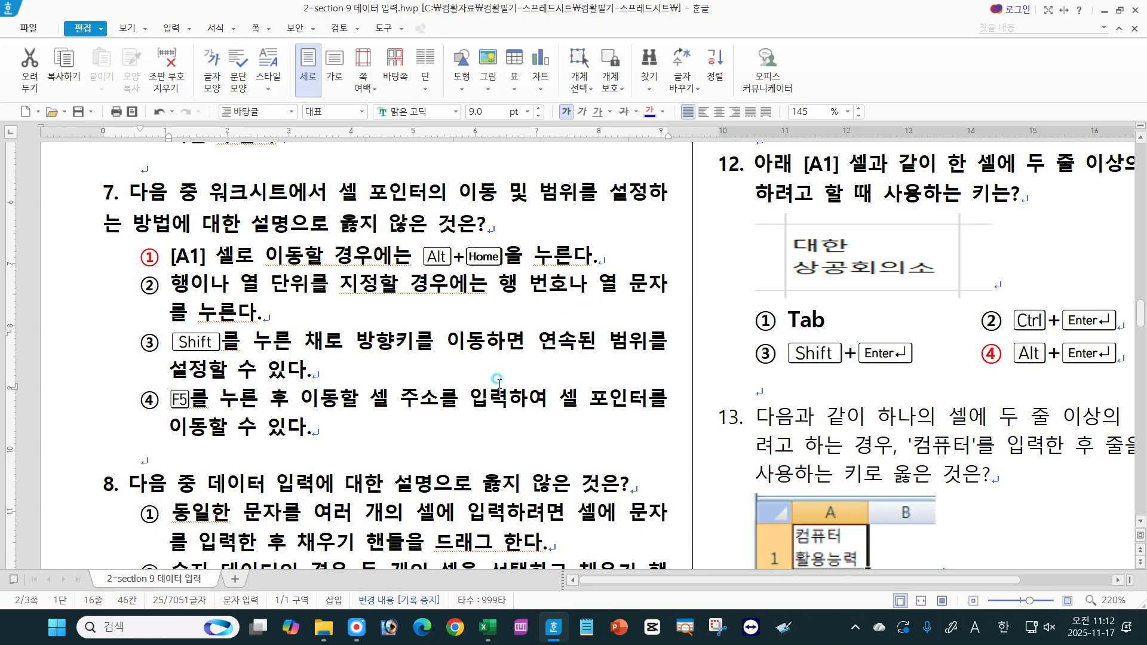
Step: Switch to Excel and demonstrate whole-line selection with column K and row 6, finishing on cell J7
left_click(487, 628)
left_click(447, 225)
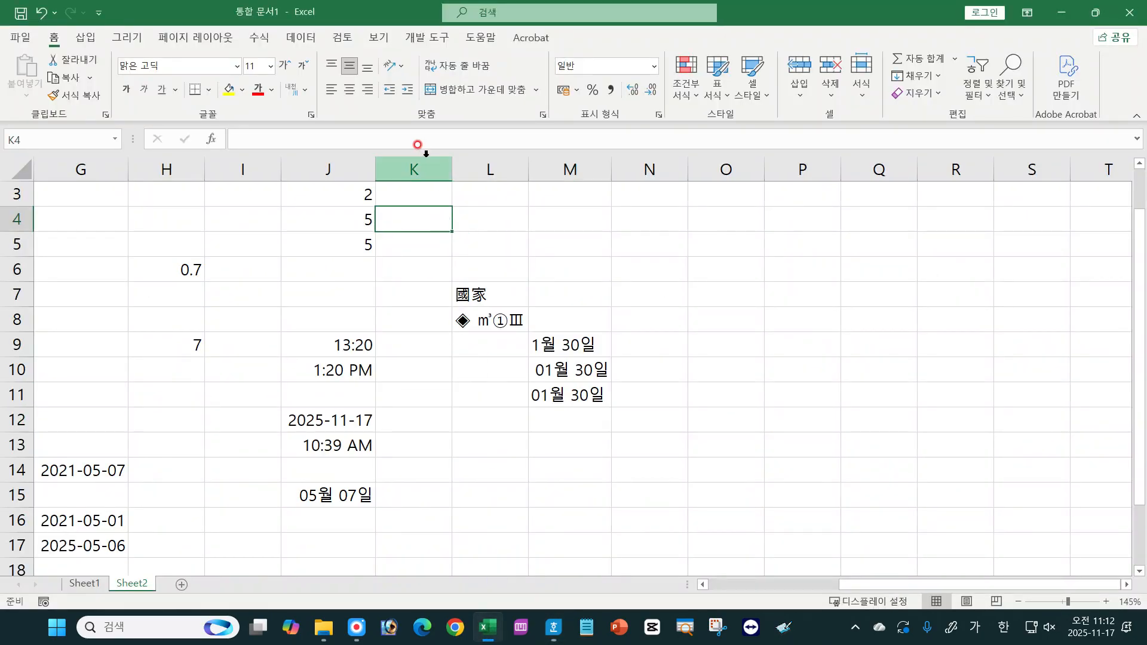
left_click(393, 163)
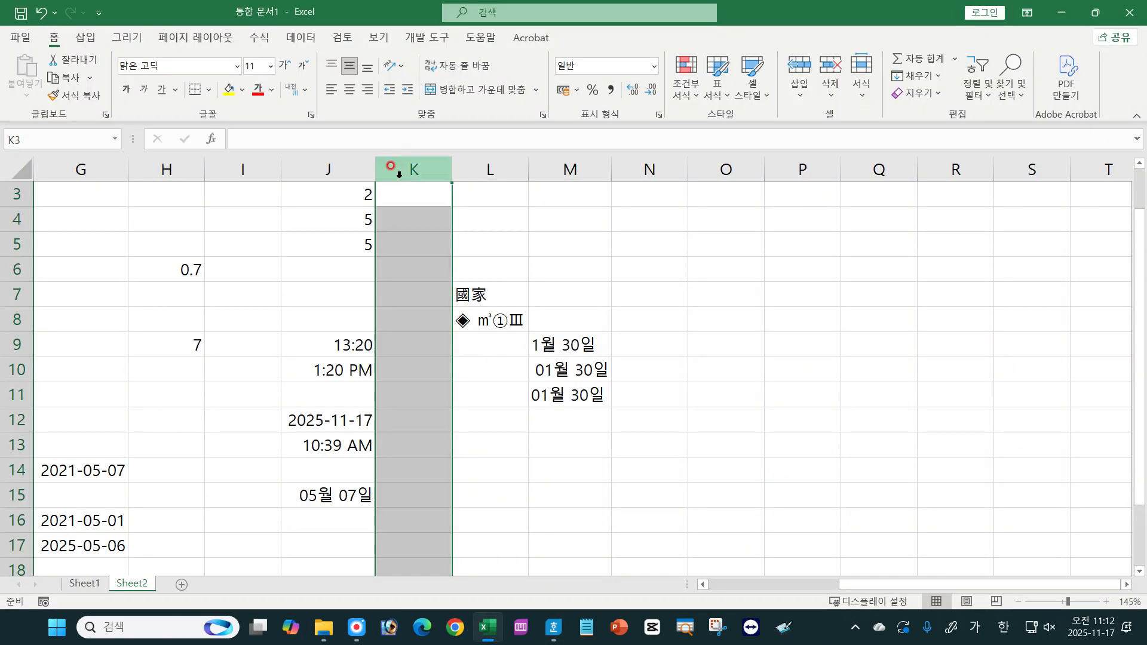
left_click(18, 270)
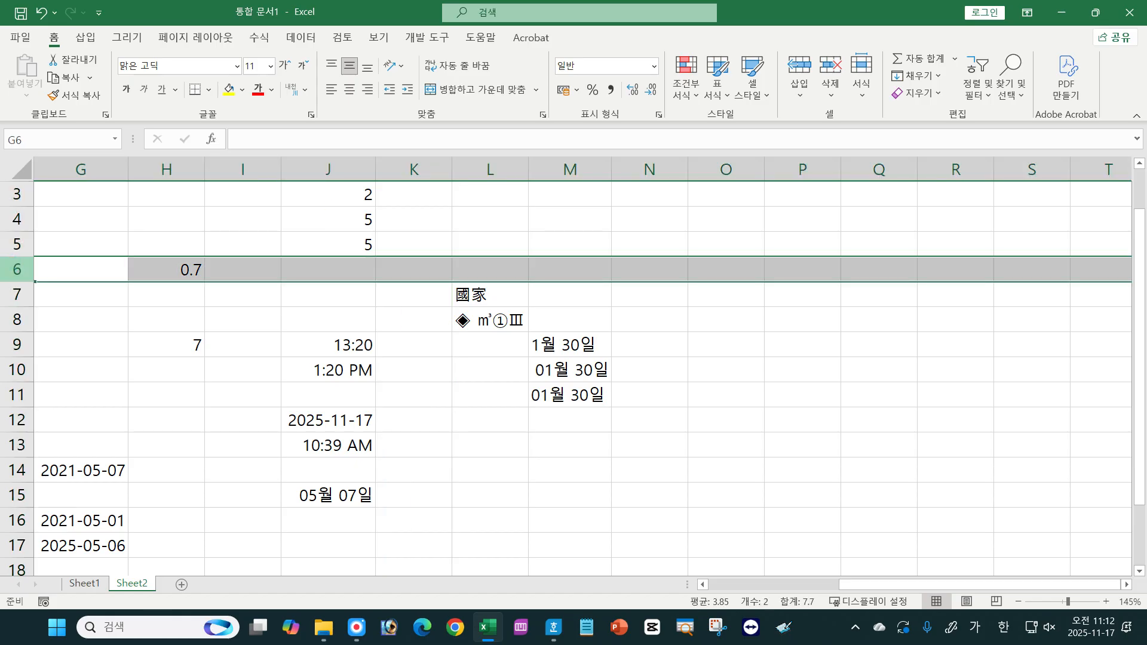
left_click(428, 168)
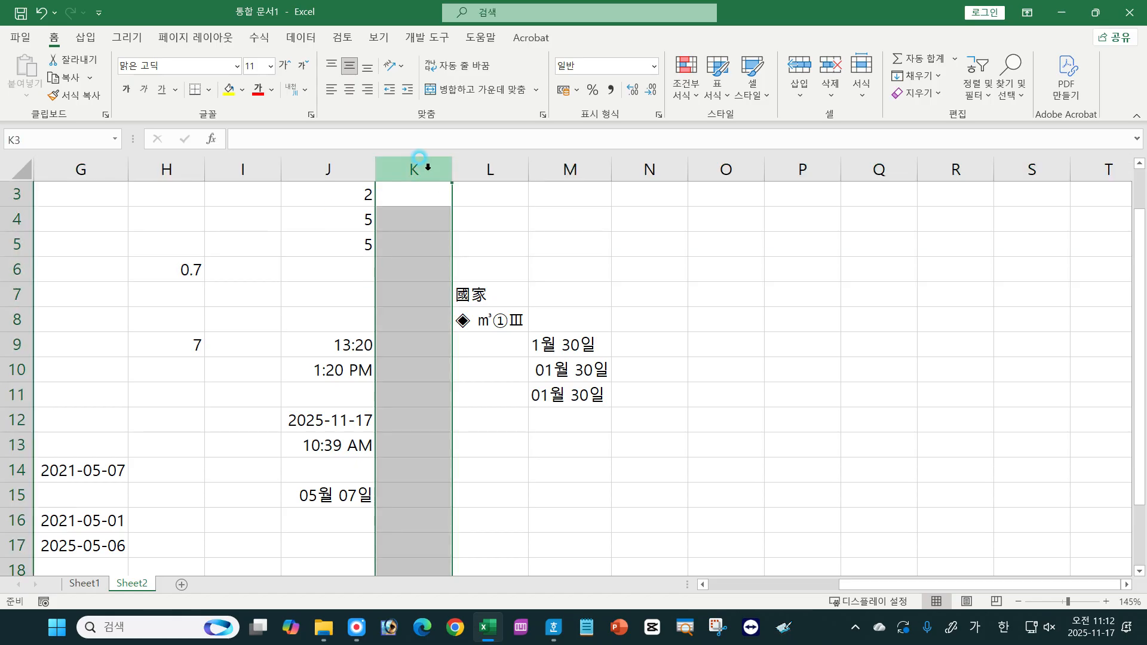
left_click(288, 299)
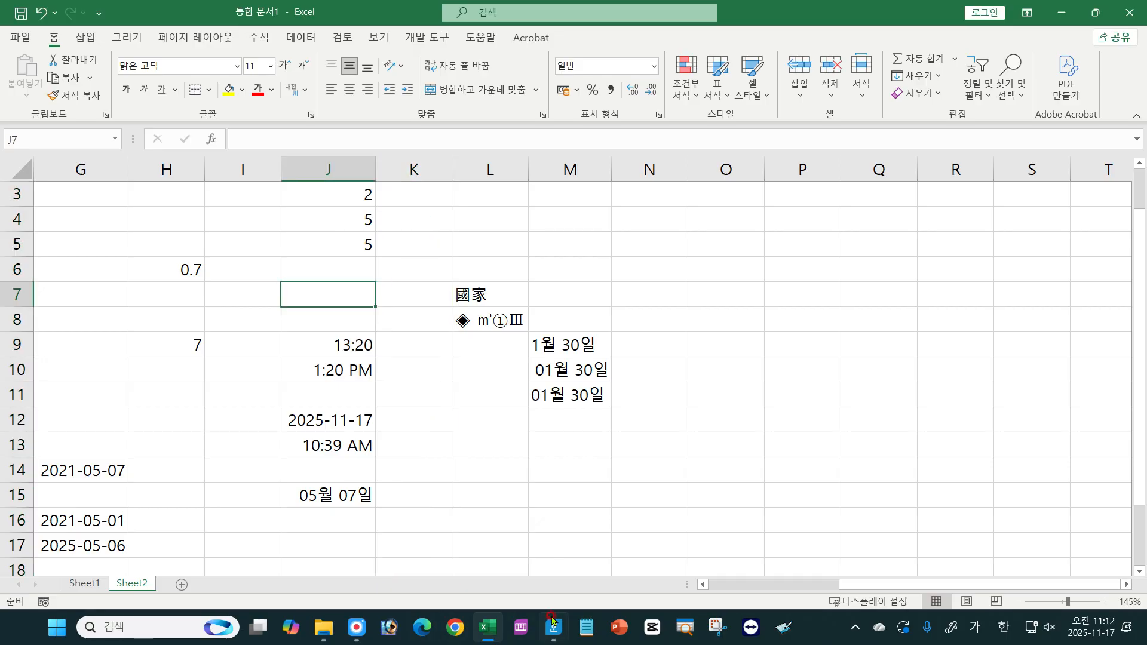
Step: Highlight question 7's choice ③ phrase on Shift with arrow keys in the Hangul notes, and select N4:P11 as one continuous range in Excel
left_click(556, 632)
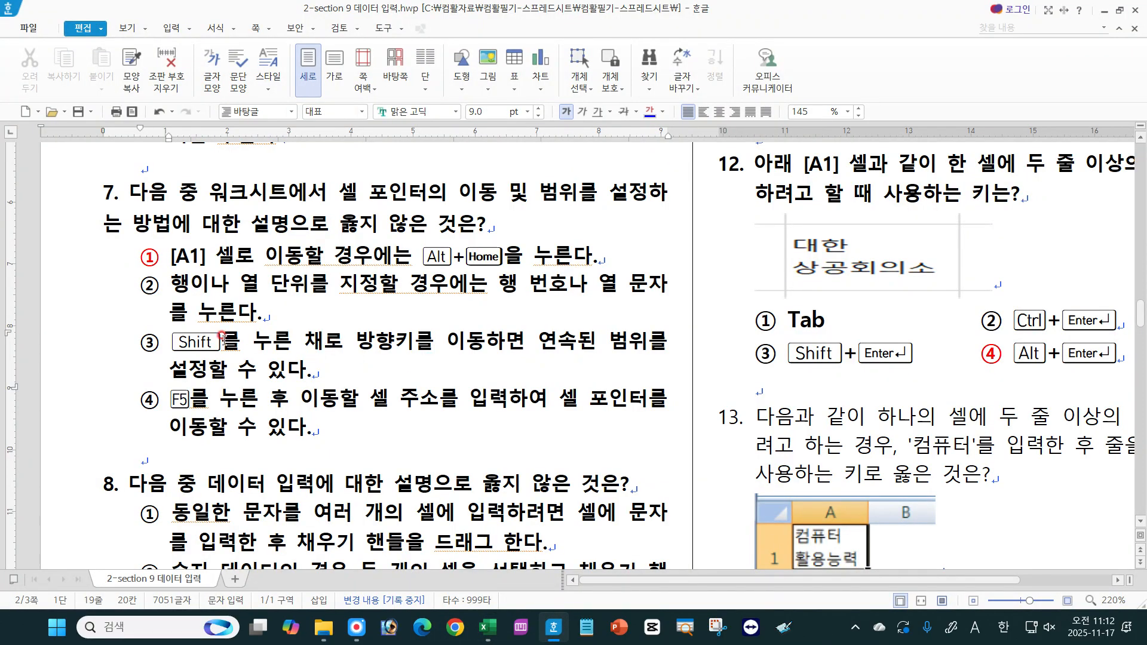
left_click_drag(169, 339, 531, 333)
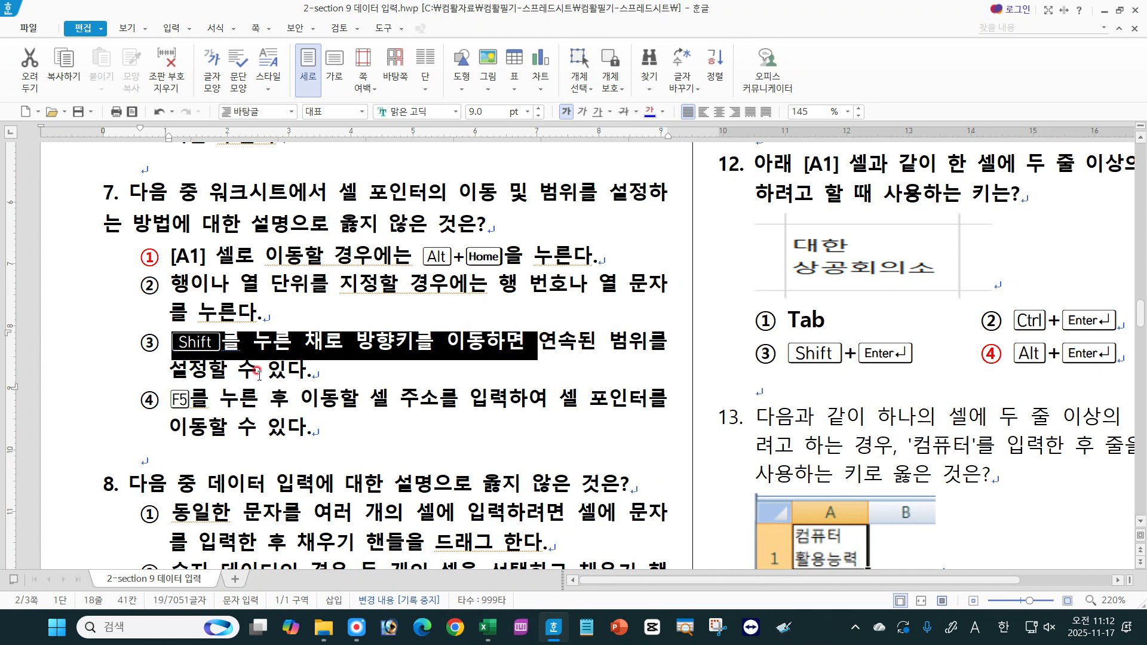
left_click(488, 627)
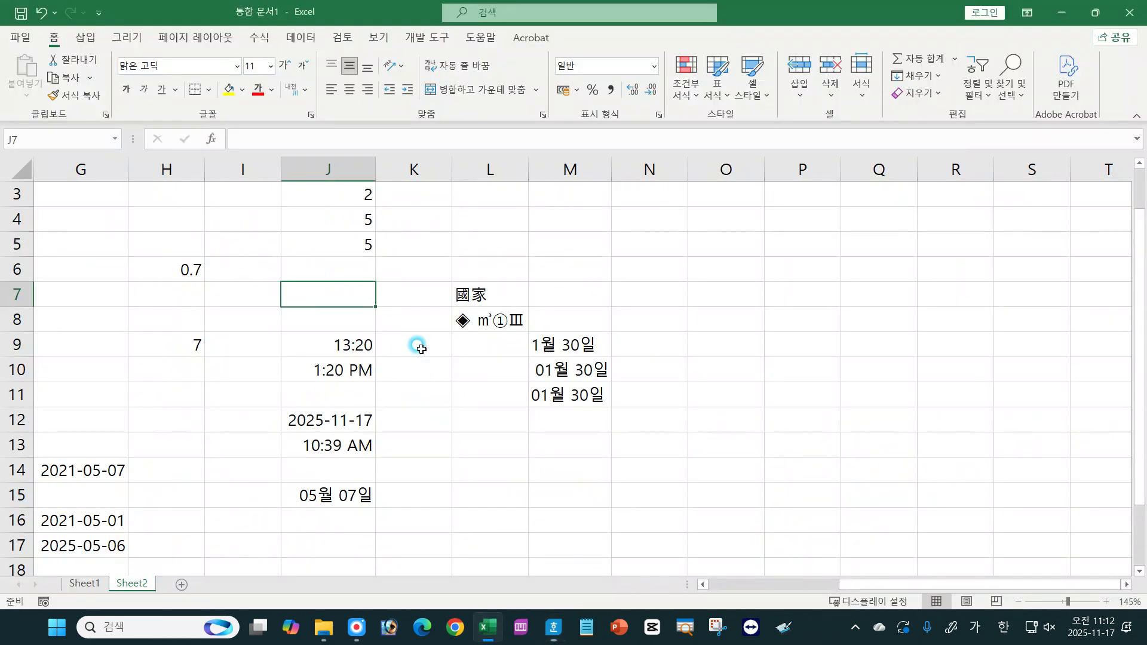
left_click(616, 225)
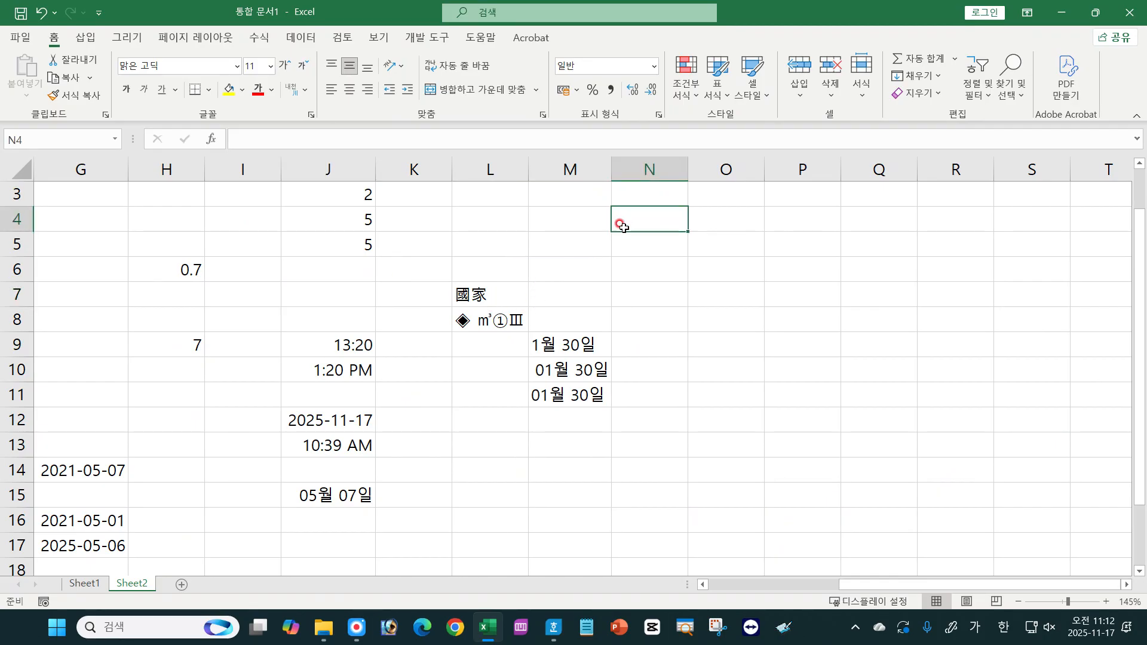
left_click(816, 398, "shift")
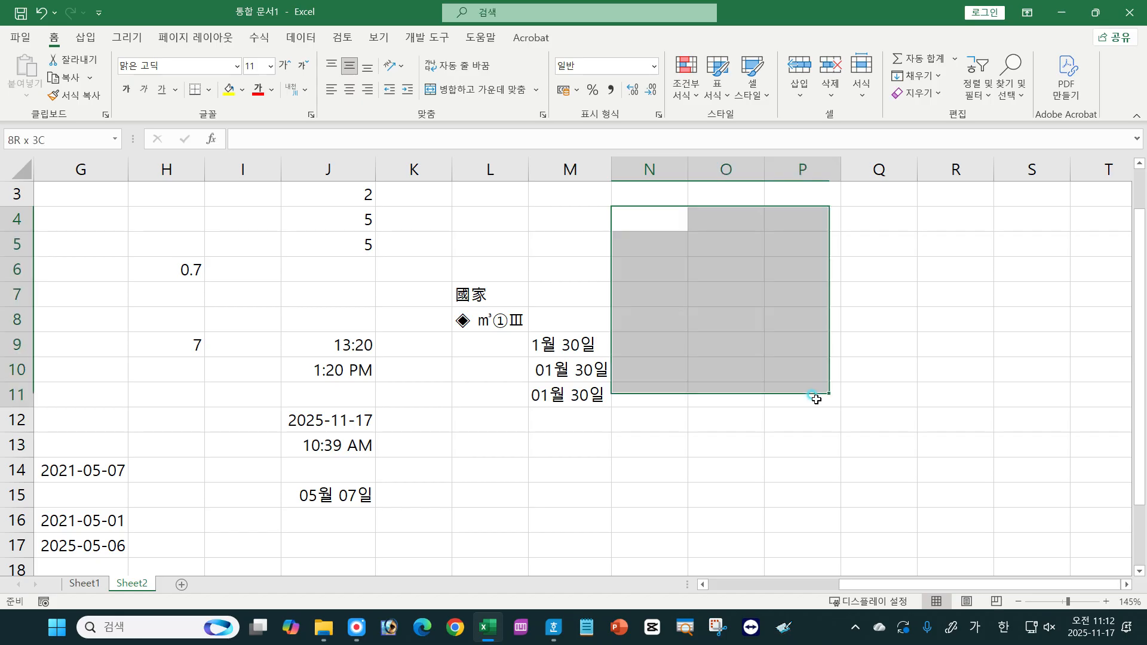
Step: Start again from cell N4 and extend the selection cell by cell to the range N4:Q9
left_click(644, 212)
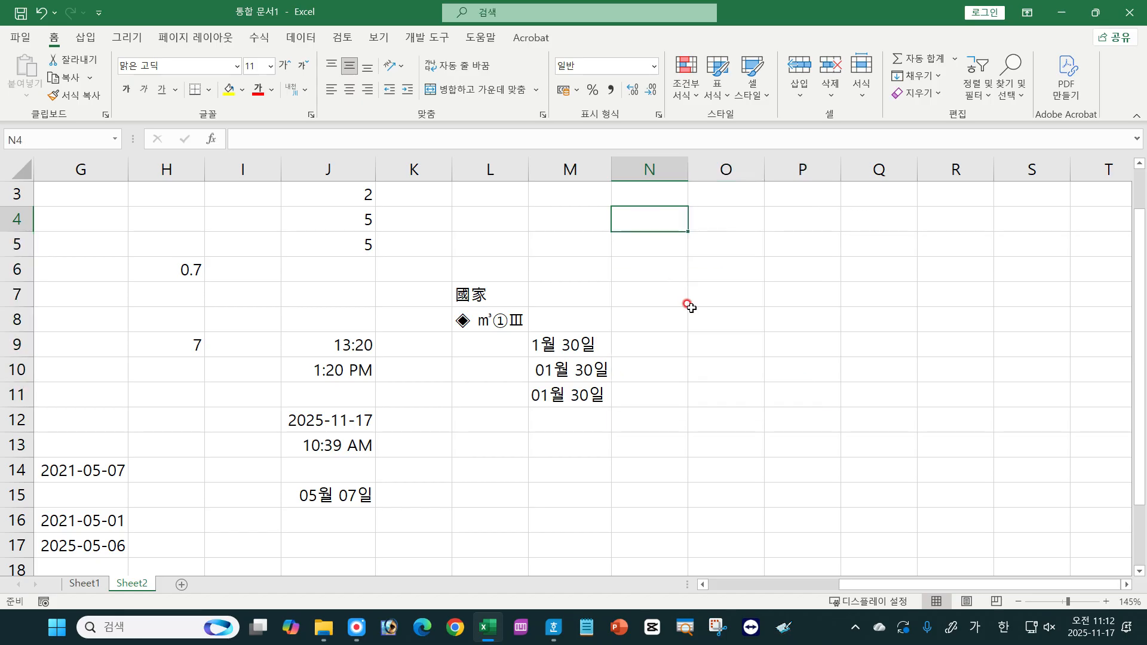
key("shift+Right")
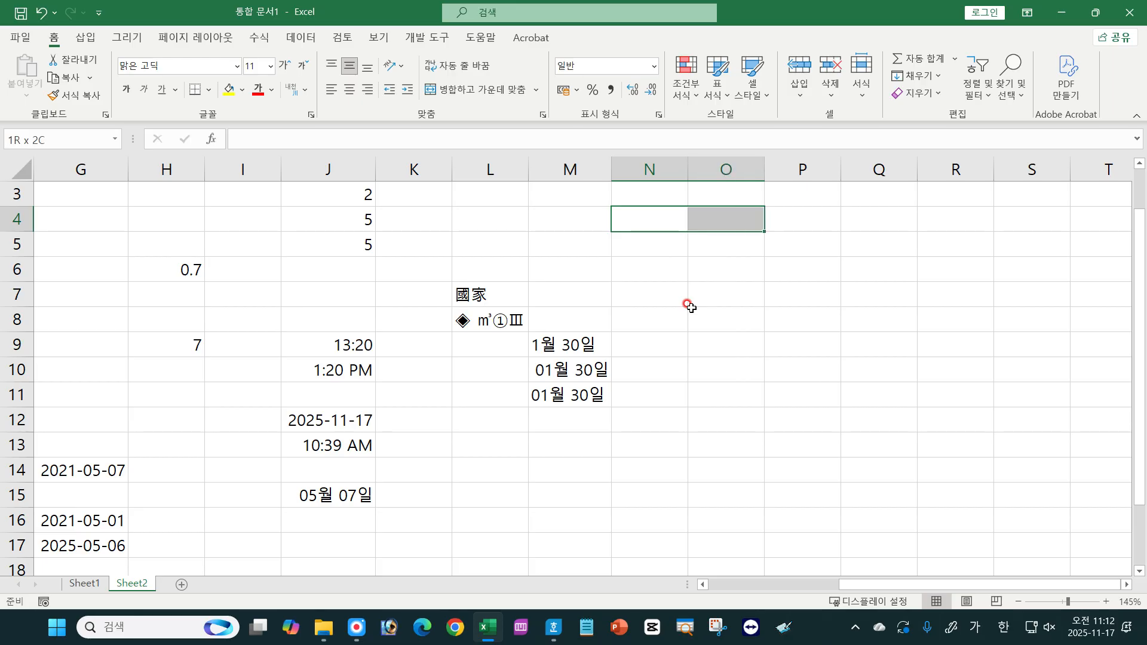
key("shift+Down")
key("shift+Down")
key("shift+Right")
key("shift+Right")
key("shift+Down")
key("shift+Down")
key("shift+Down")
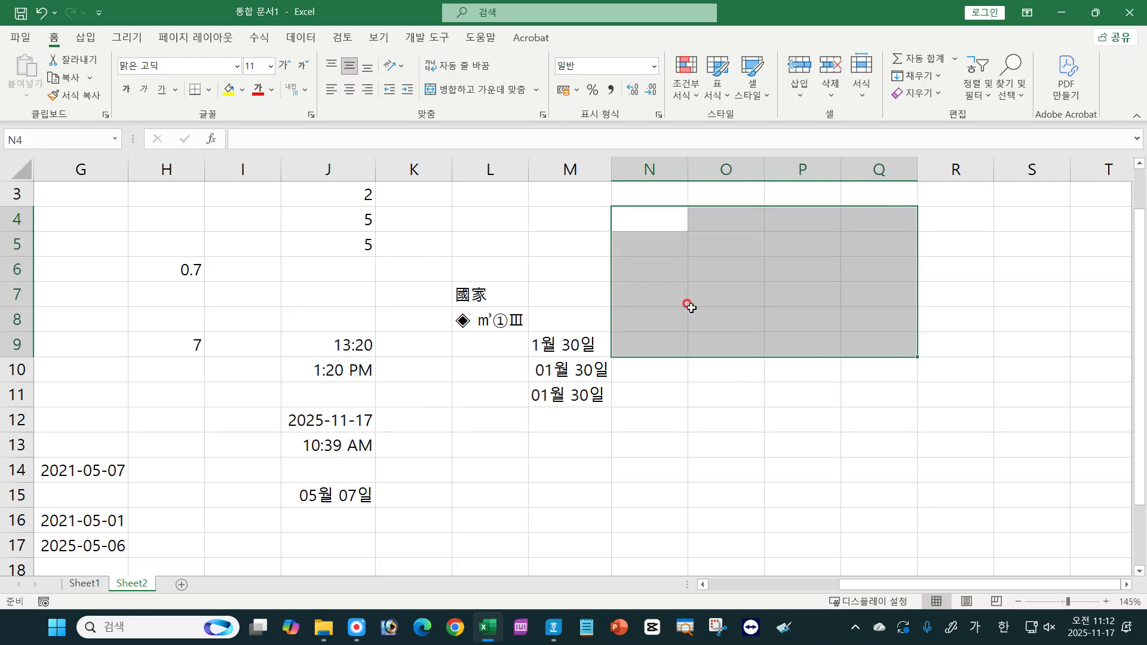
Step: Restart from N4, extend the selection cell by cell to N4:Q16, and clear the range selection
left_click(634, 214)
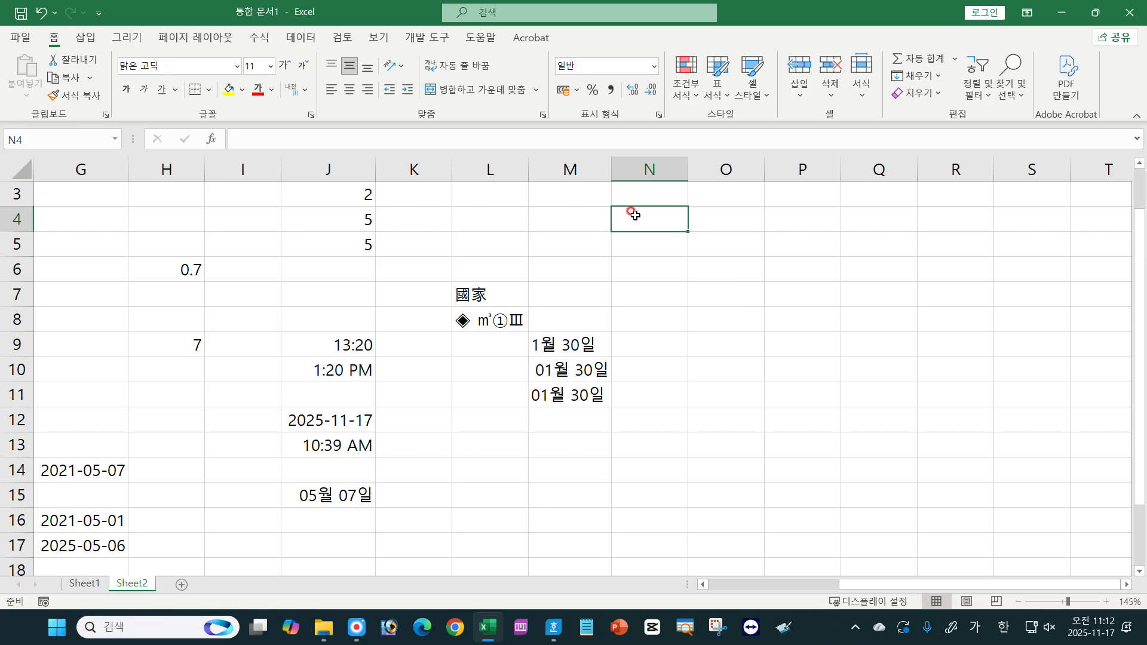
key("shift+Right")
key("shift+Right")
key("shift+Right")
key("shift+Down")
key("shift+Down")
key("shift+Down")
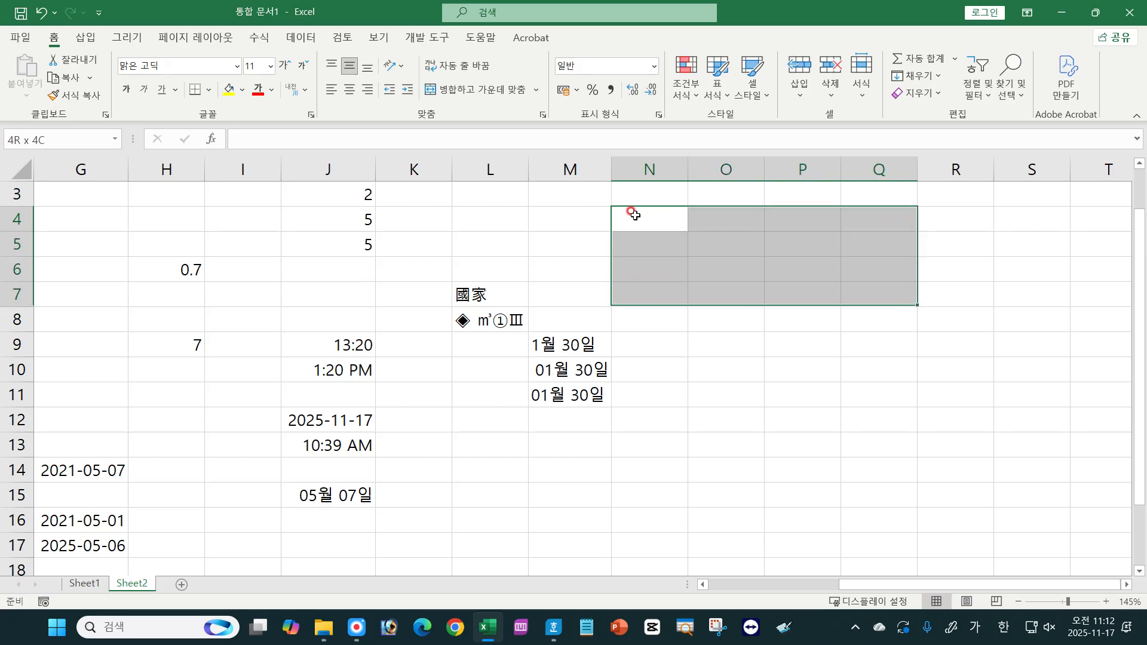
key("shift+Down")
key("shift+Down")
key("shift+Down")
key("shift+Down")
key("shift+Down")
key("shift+Down")
key("shift+Down")
key("shift+Down")
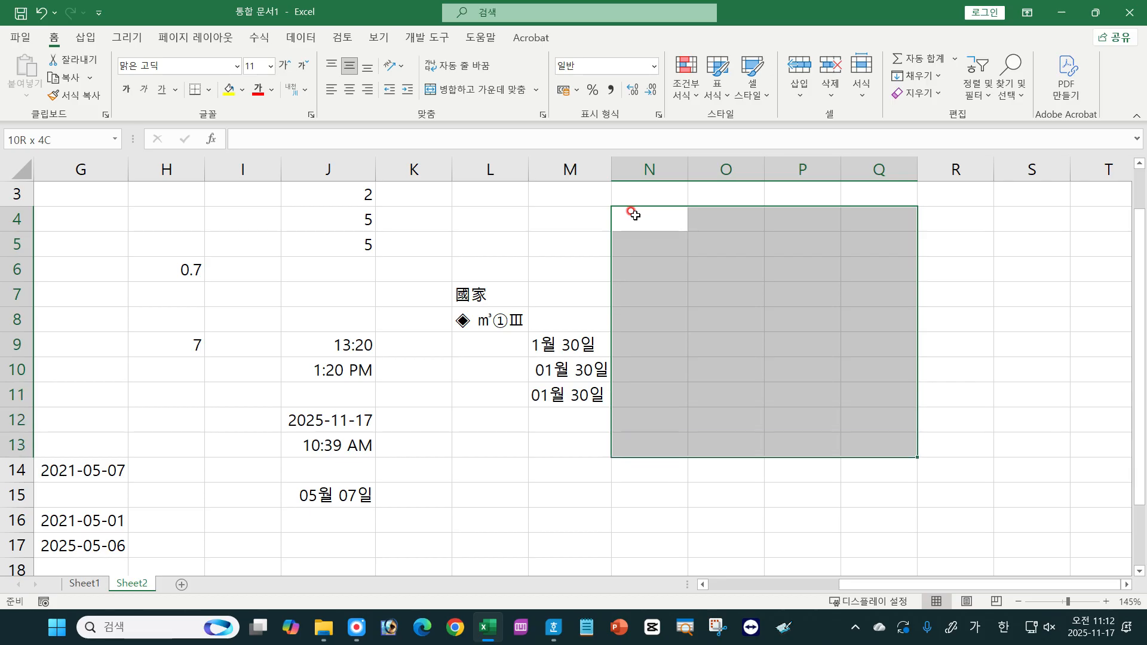
key("shift+Down")
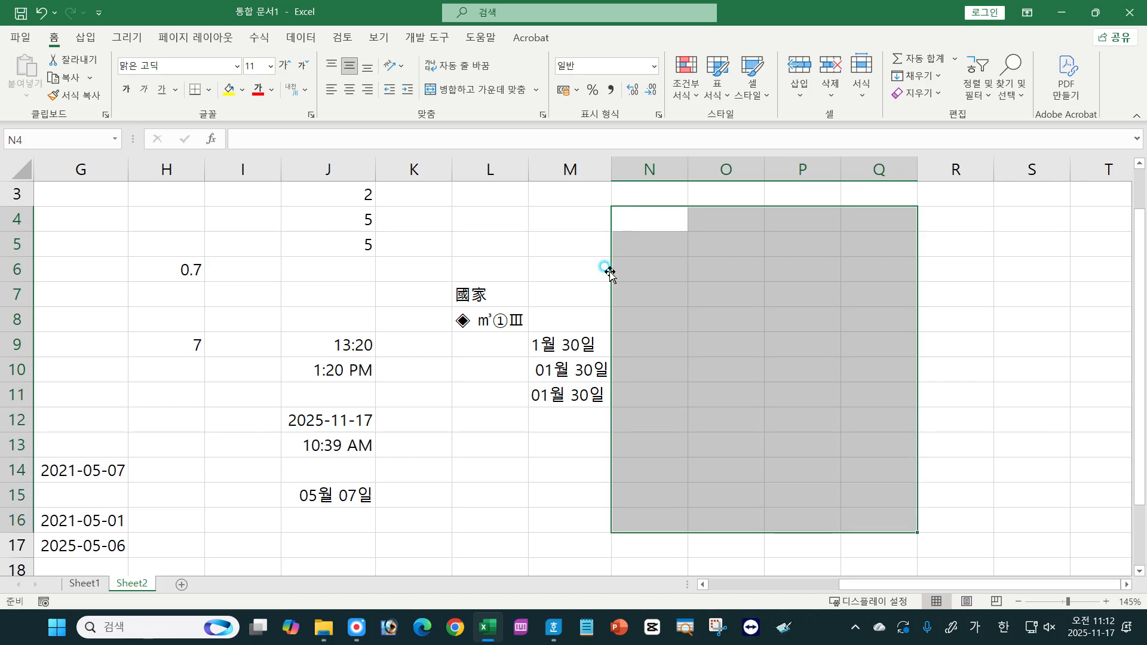
left_click(693, 490)
Step: Return to the Hangul notes and review choice ④ of question 7, highlighting the phrase on F5 and entering a cell address
left_click(554, 627)
left_click(482, 407)
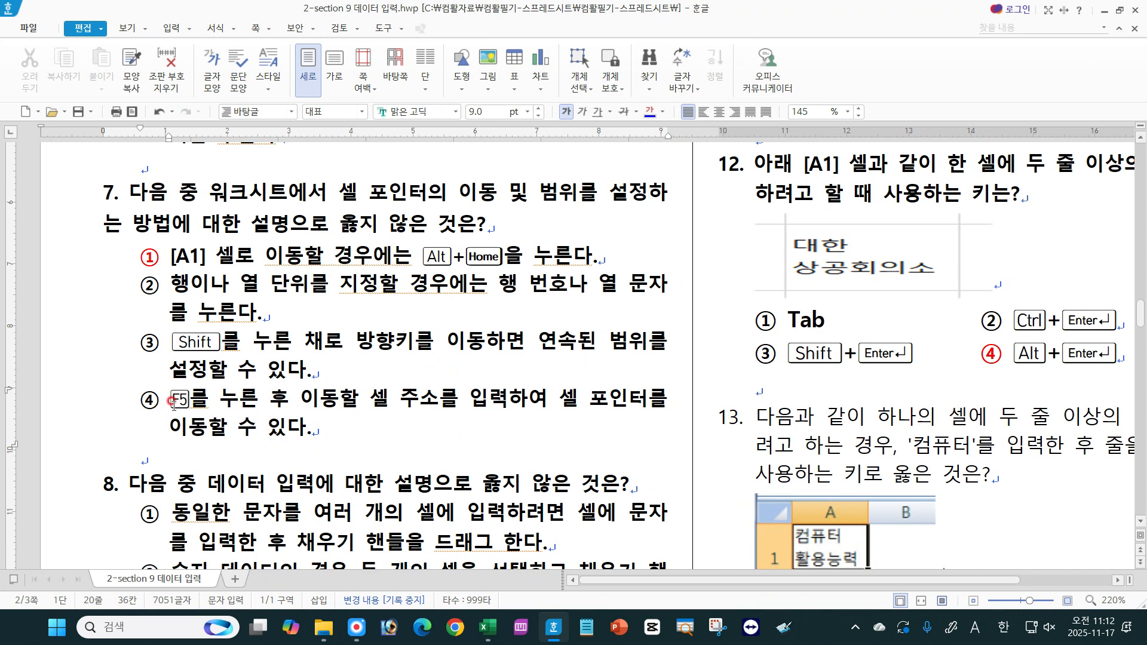
left_click_drag(169, 399, 545, 401)
left_click(464, 439)
Step: Switch to Excel and select cell L11 as the starting cell for the F5 demonstration
left_click(491, 622)
left_click(497, 401)
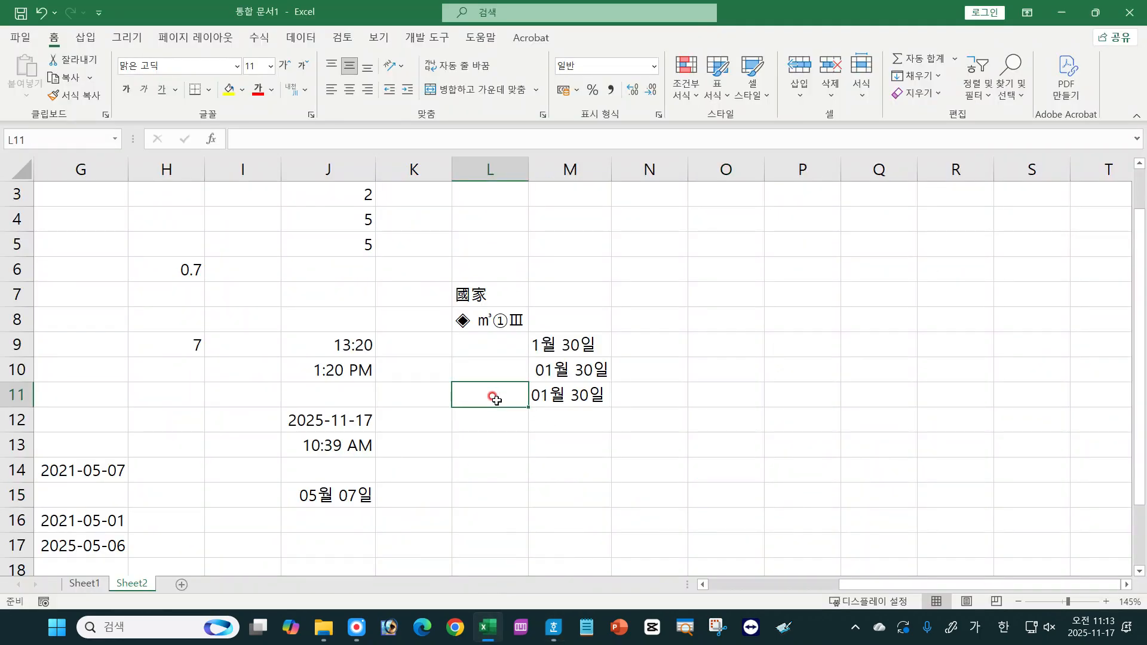
Step: Move the cell pointer to G6 using the Go To command, and finish by selecting cell M11
key("F5")
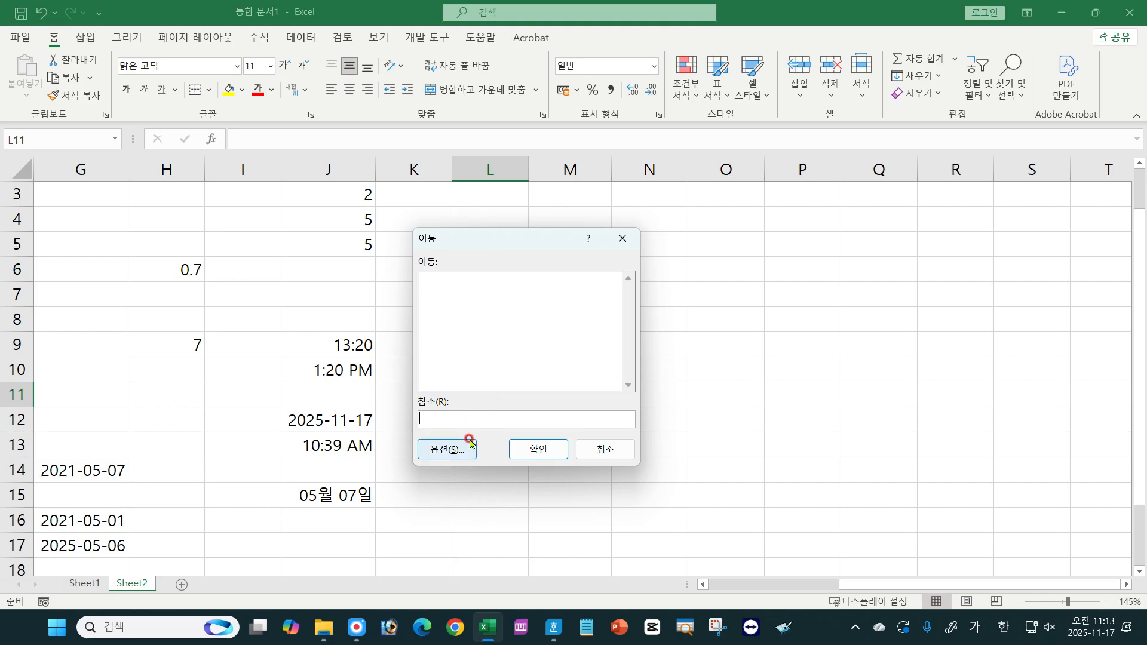
type("ㅎ6")
left_click(536, 453)
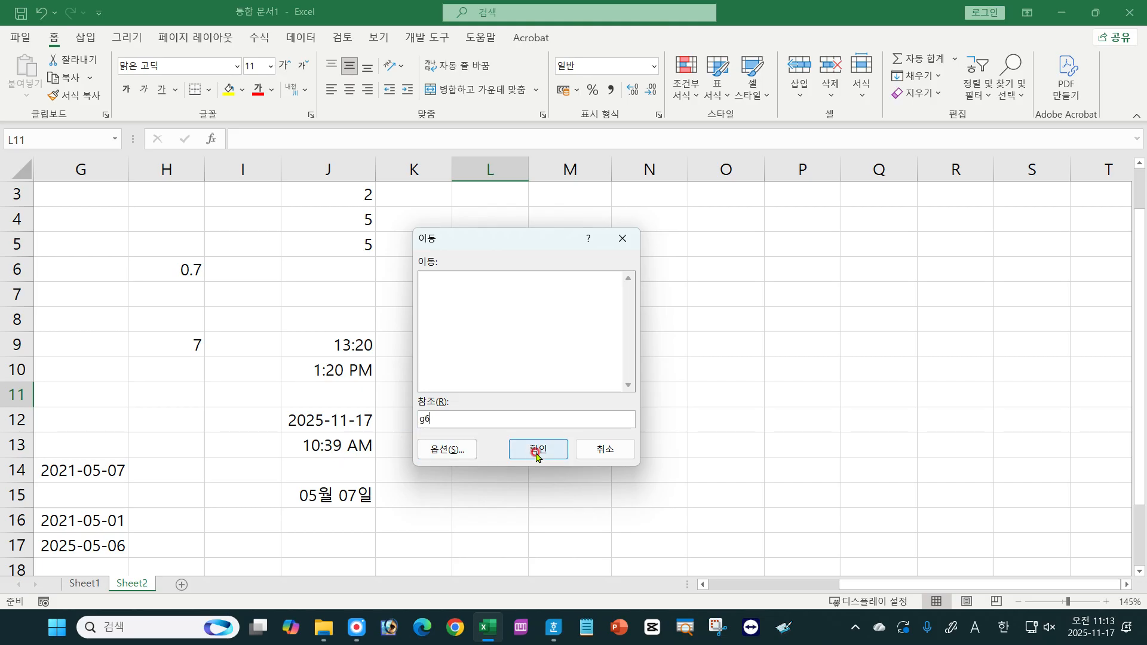
left_click(537, 452)
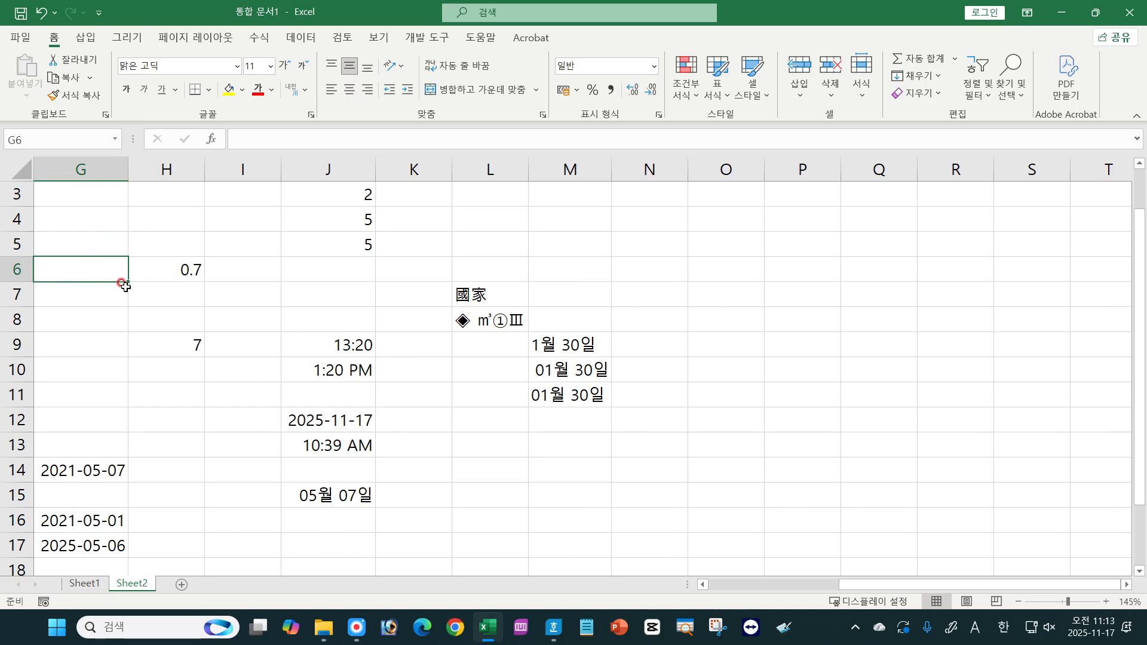
left_click(546, 393)
Step: Switch to the Hangul document and examine question 8, highlighting option 1 about entering the same text in several cells
left_click(554, 627)
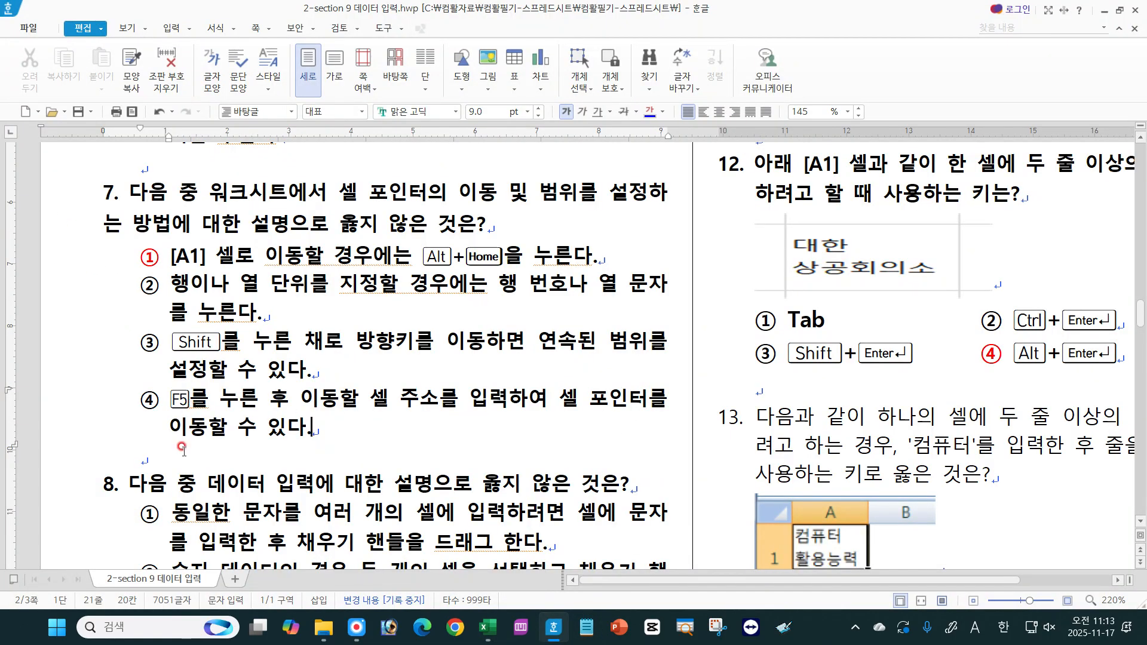
scroll(1142, 529, "down", 4)
left_click(1141, 523)
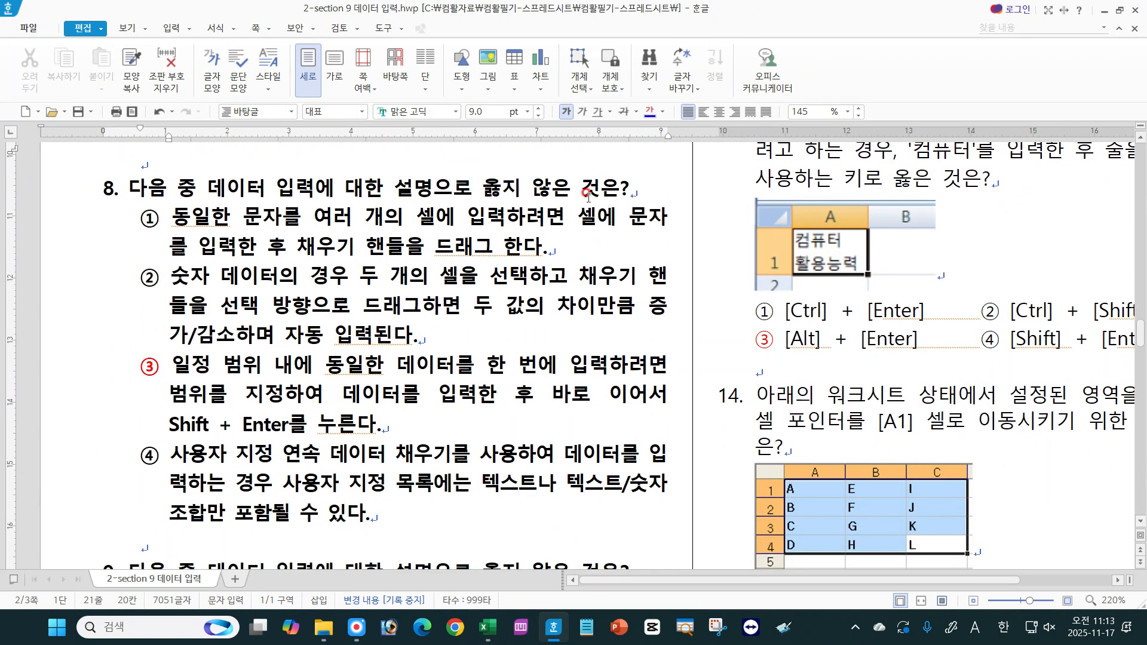
left_click(329, 258)
scroll(1138, 141, "up", 2)
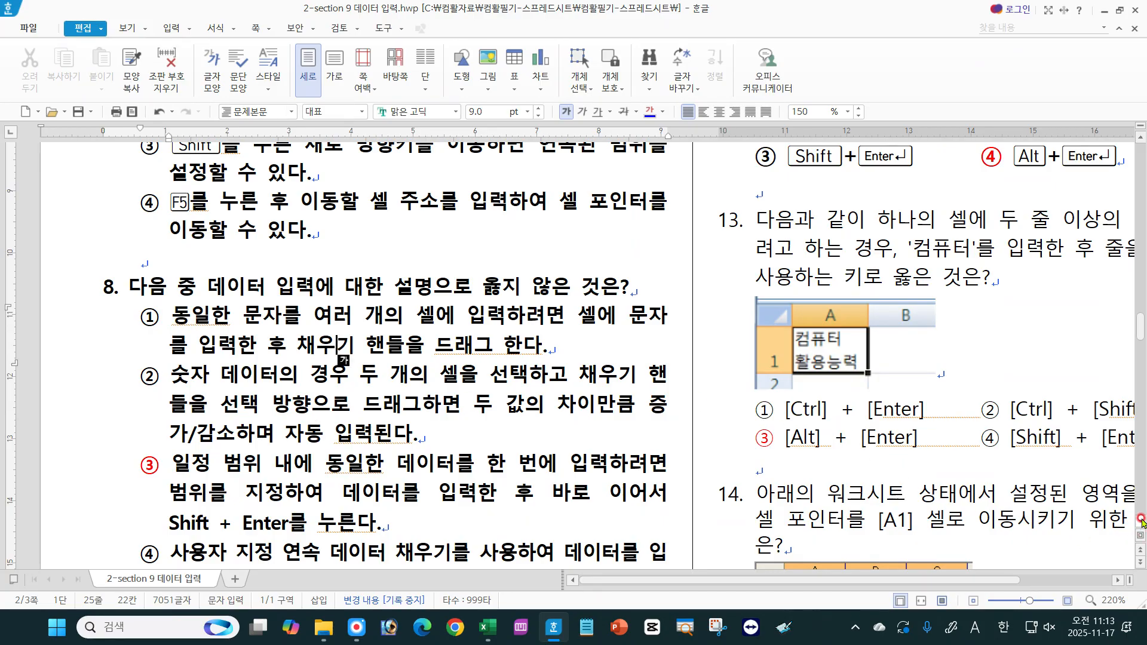
scroll(1142, 524, "down", 2)
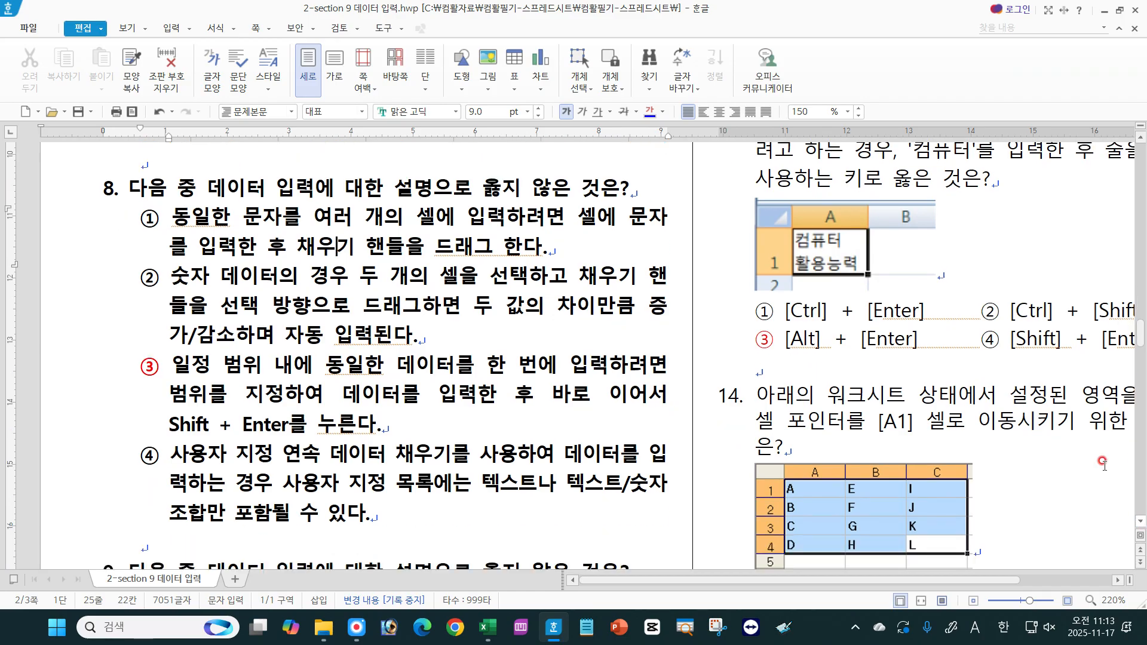
left_click(335, 198)
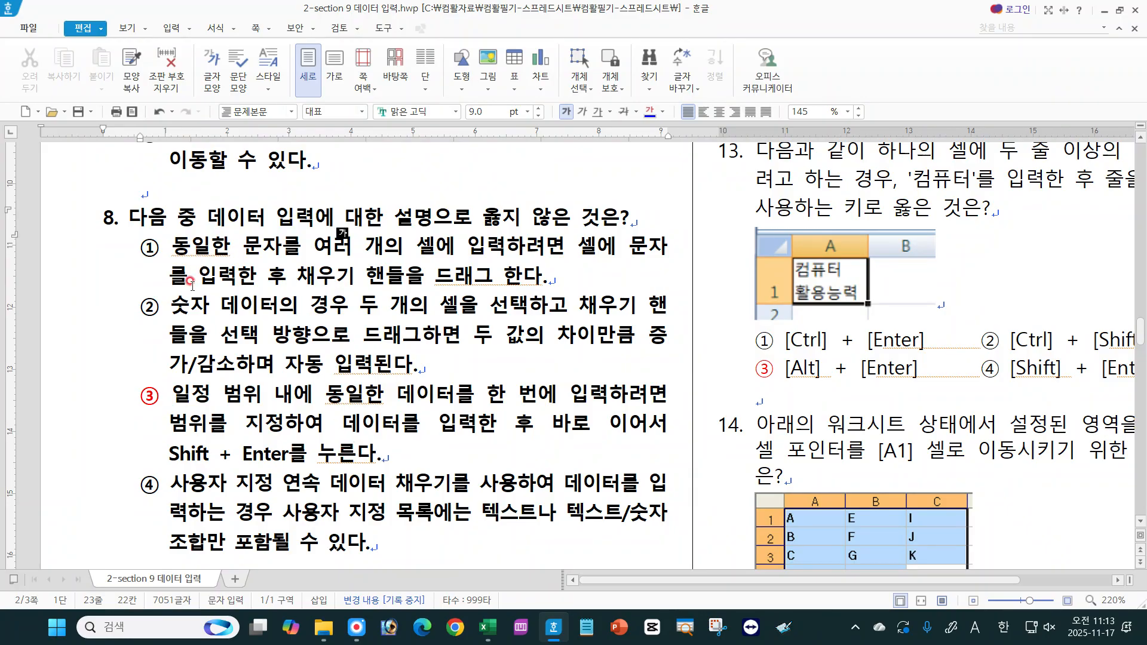
left_click(191, 284)
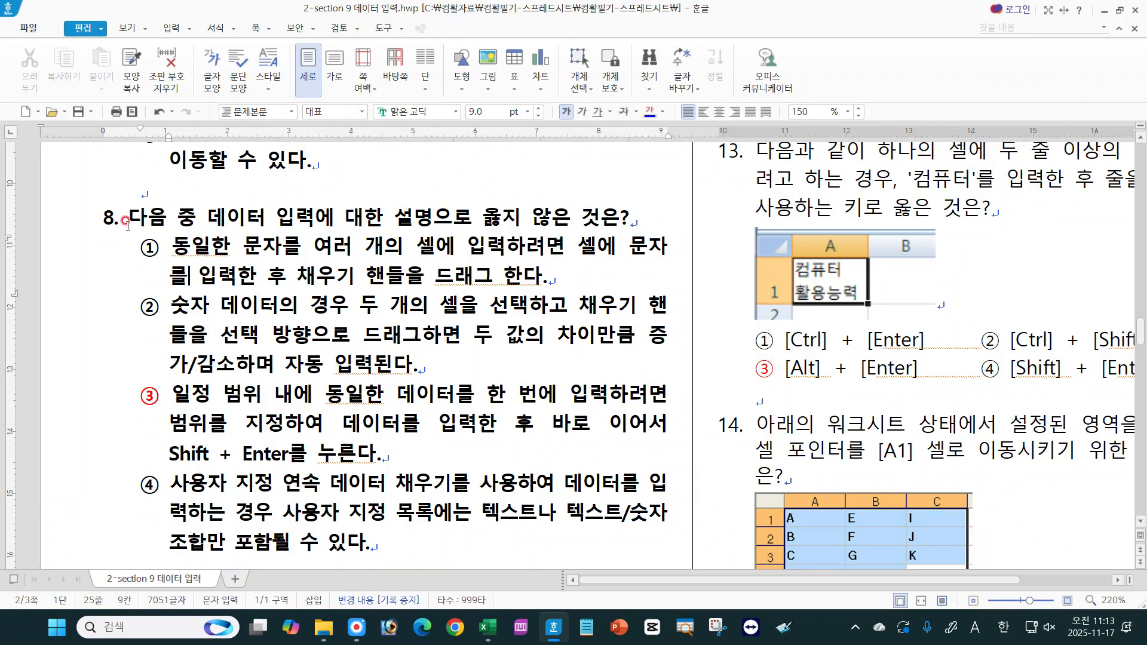
left_click(303, 362)
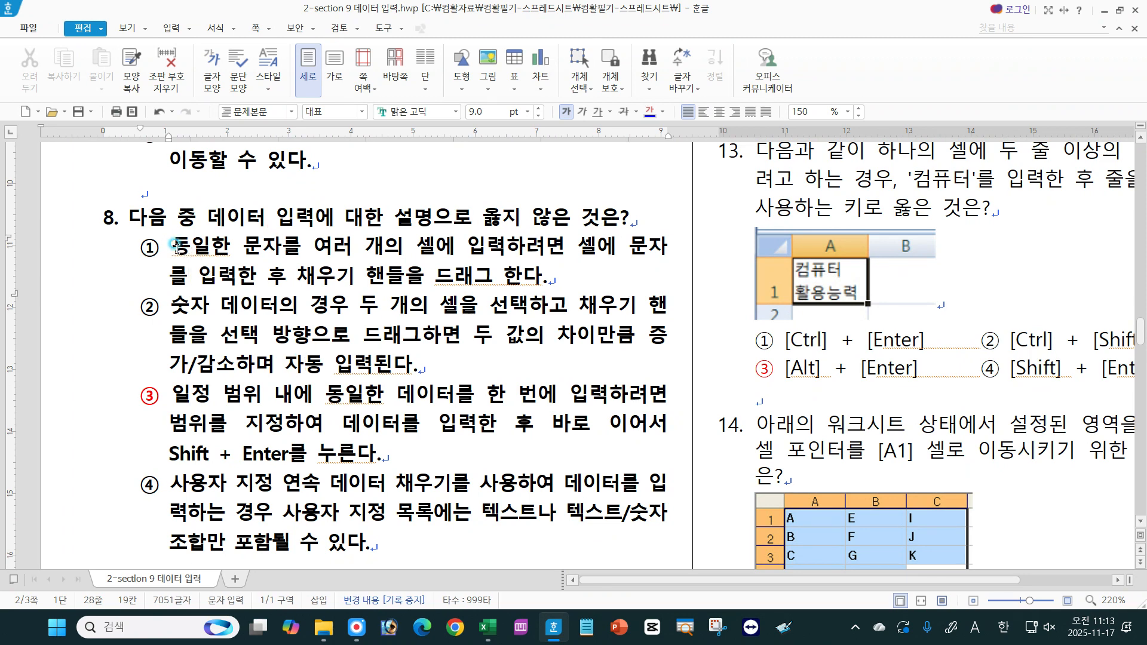
left_click_drag(172, 251, 561, 246)
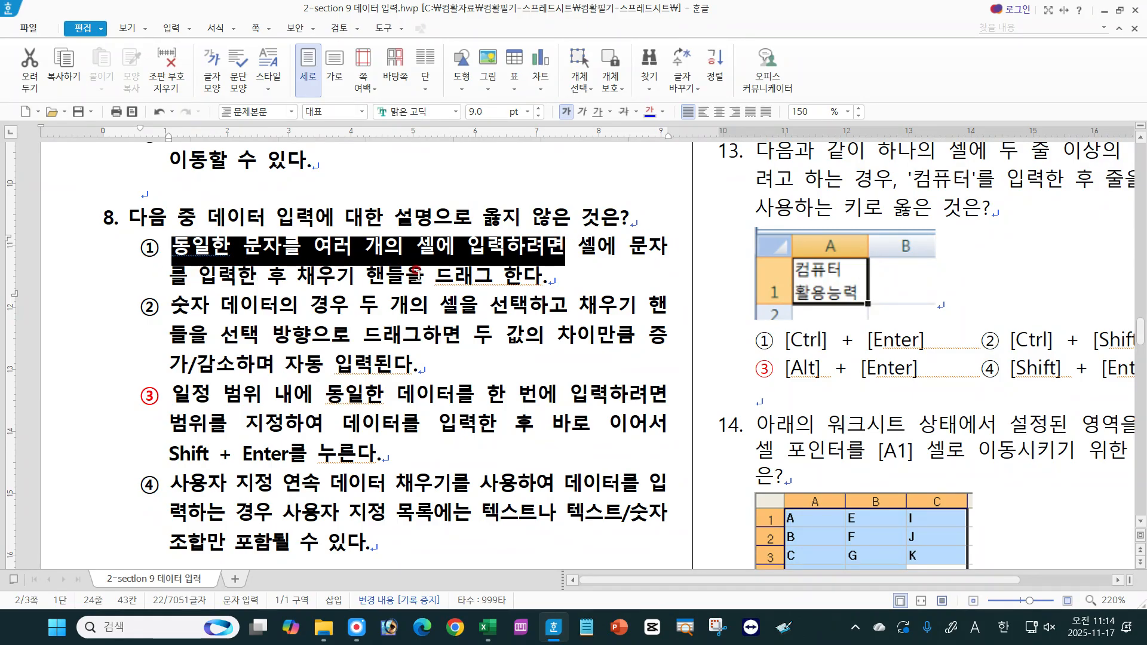
left_click(443, 337)
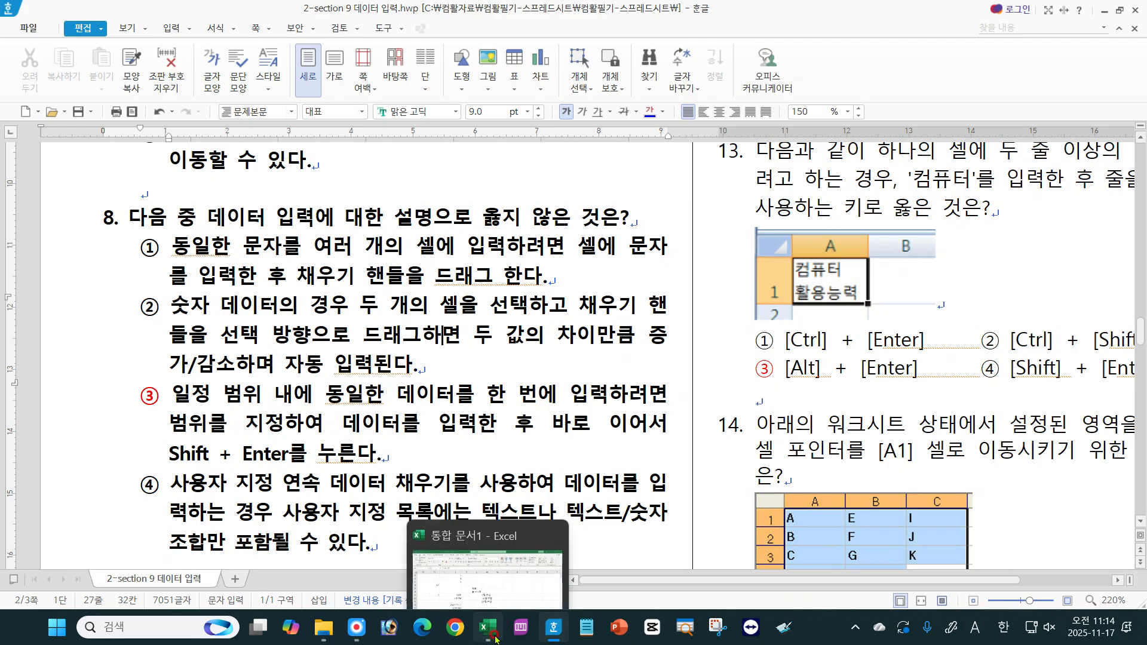
Step: Switch to the Excel workbook, enter 가 in cell O5 and fill it down to O12
left_click(496, 638)
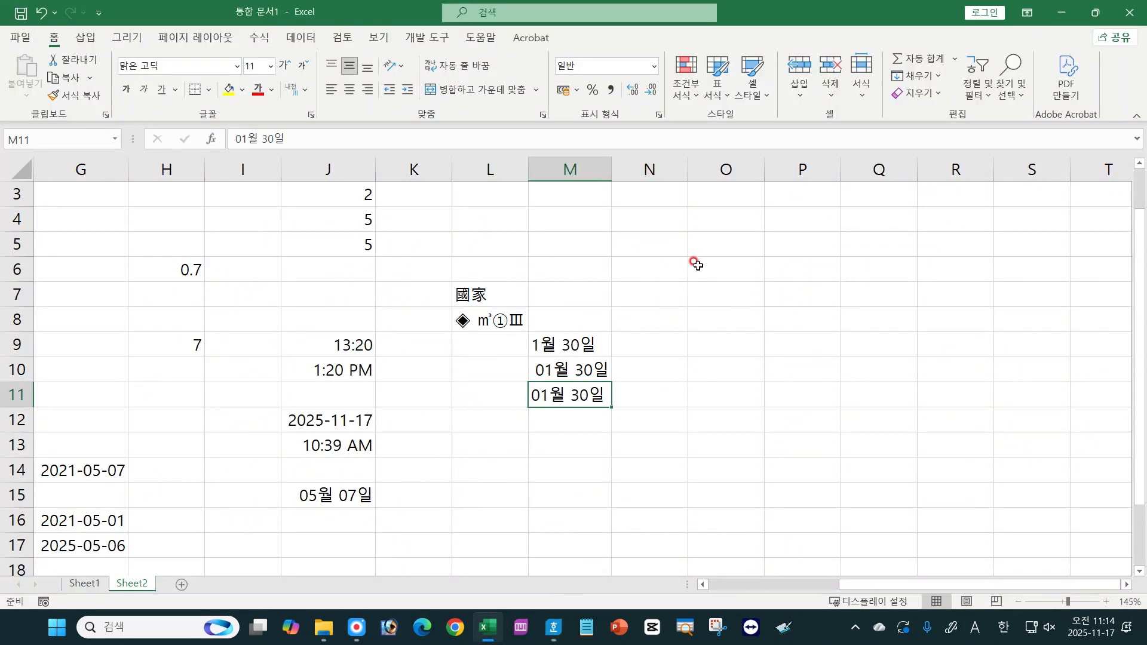
left_click(714, 246)
type("rk")
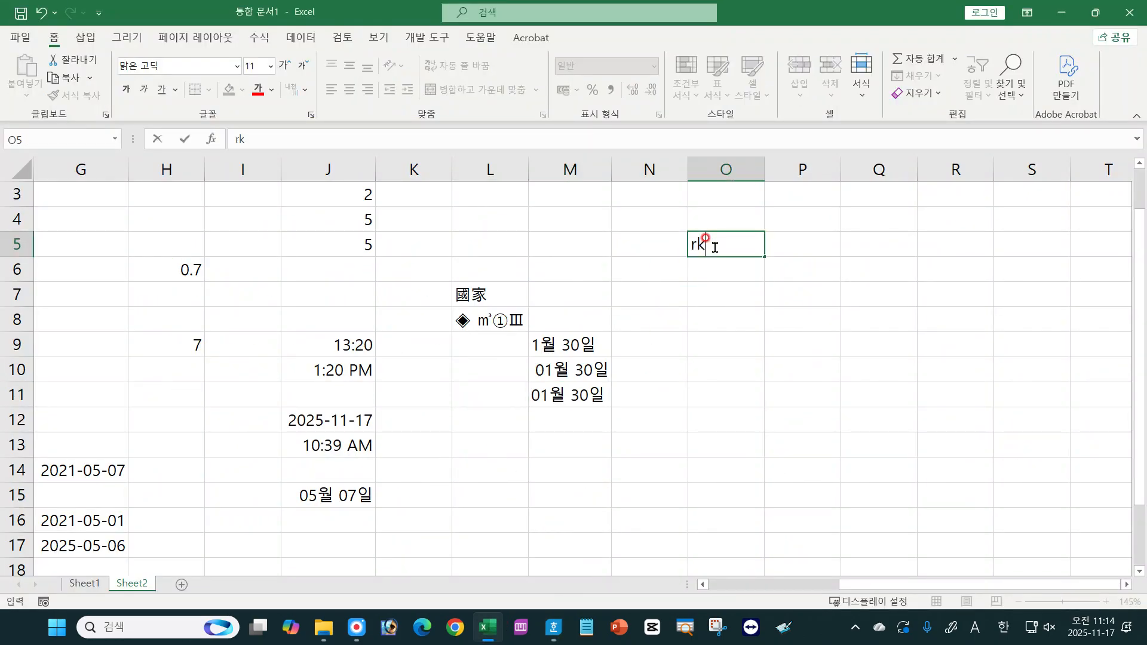
key("Return")
left_click(711, 246)
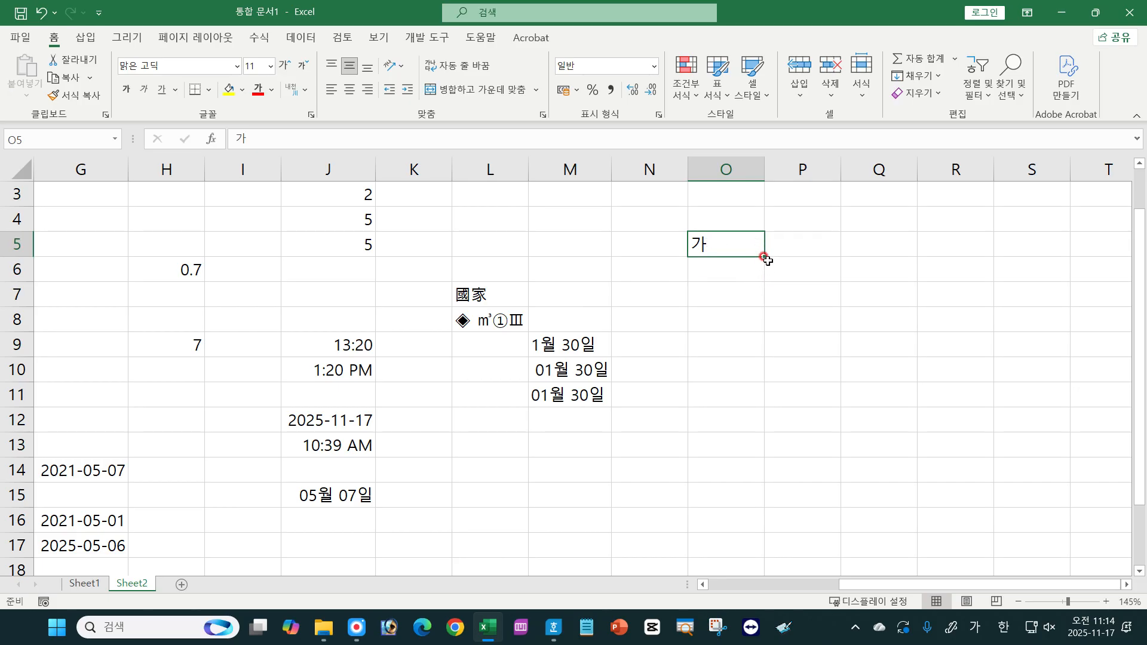
left_click_drag(766, 258, 775, 434)
Step: Return to the Hangul document and read question 8's option 2 about filling from two selected number cells
left_click(550, 638)
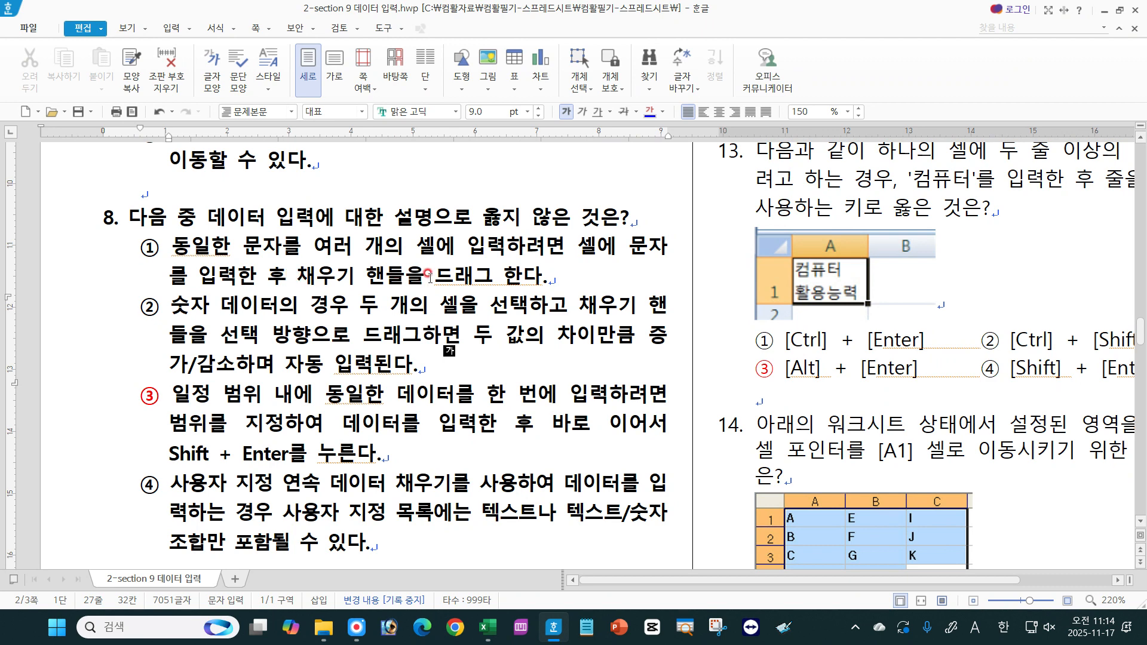
left_click(270, 351)
left_click_drag(172, 306, 568, 302)
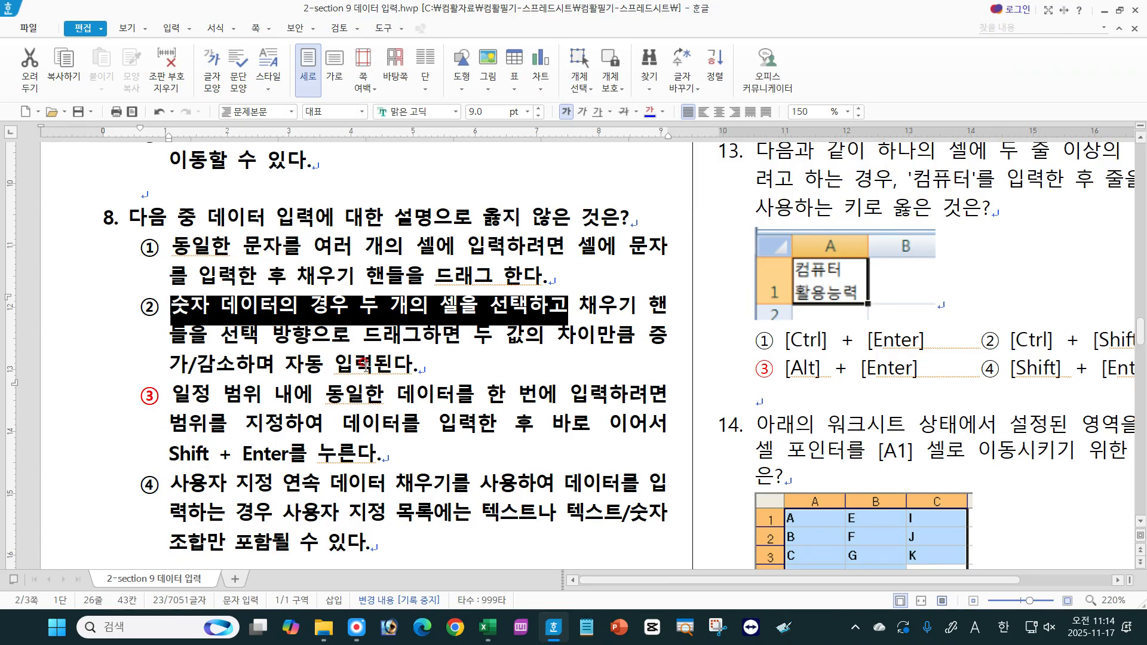
left_click(419, 365)
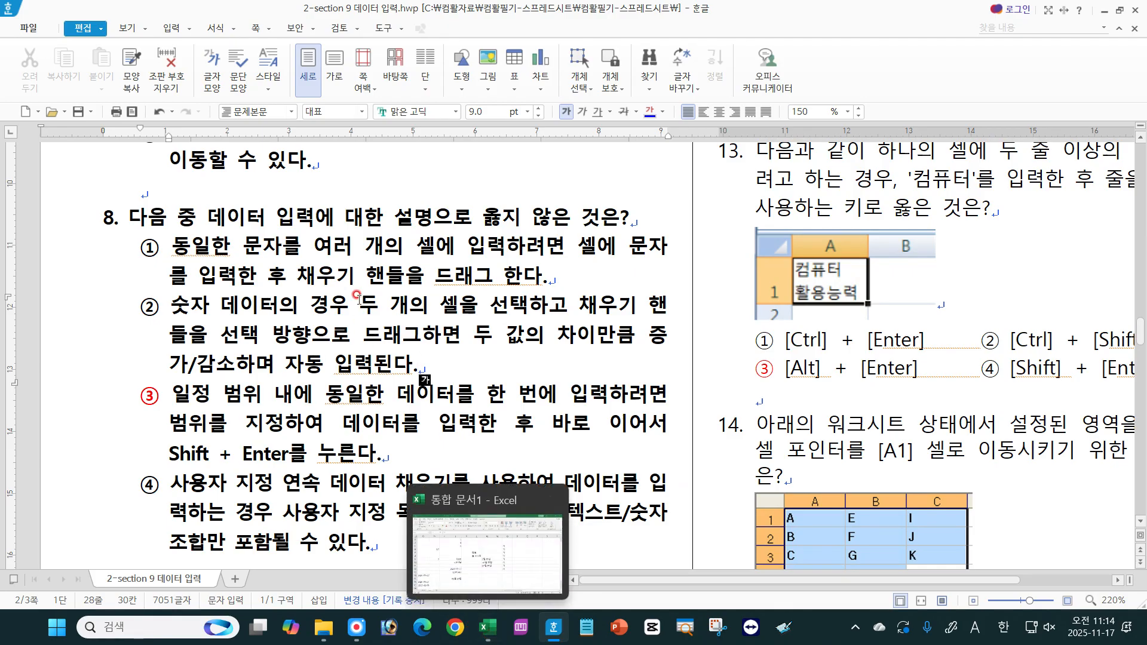
Step: In the Excel workbook, enter 1 and 3 in cells P5 and P6 and extend the series down to P12
left_click(487, 627)
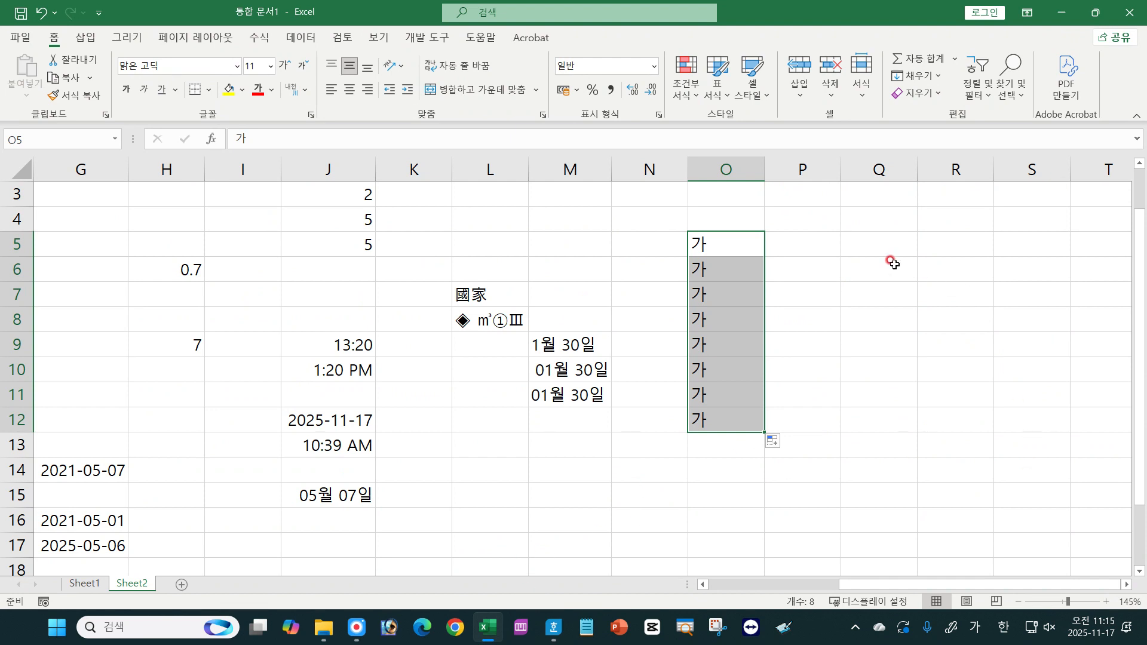
left_click(811, 240)
type("1")
key("Return")
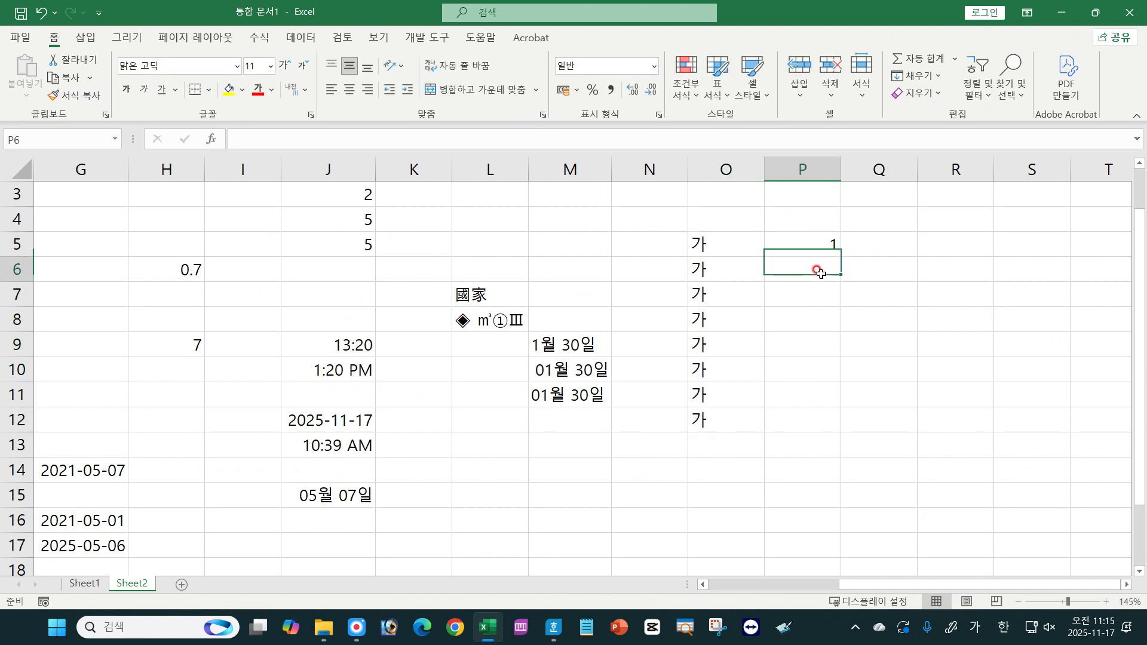
type("3")
key("Return")
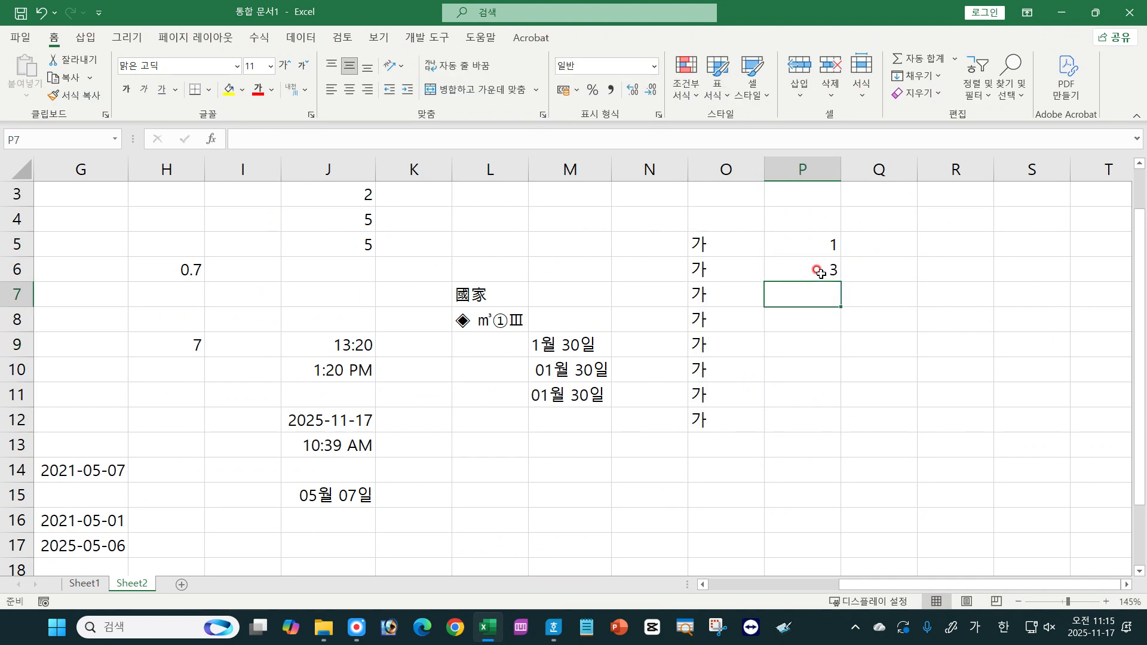
left_click_drag(800, 245, 799, 272)
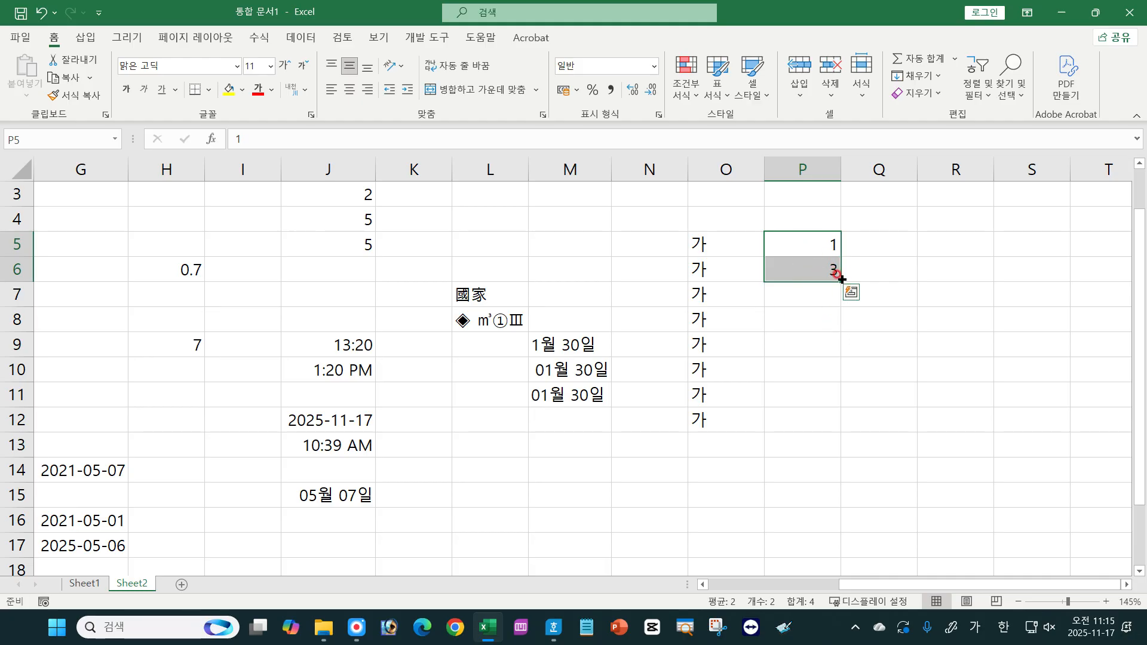
left_click_drag(842, 279, 845, 428)
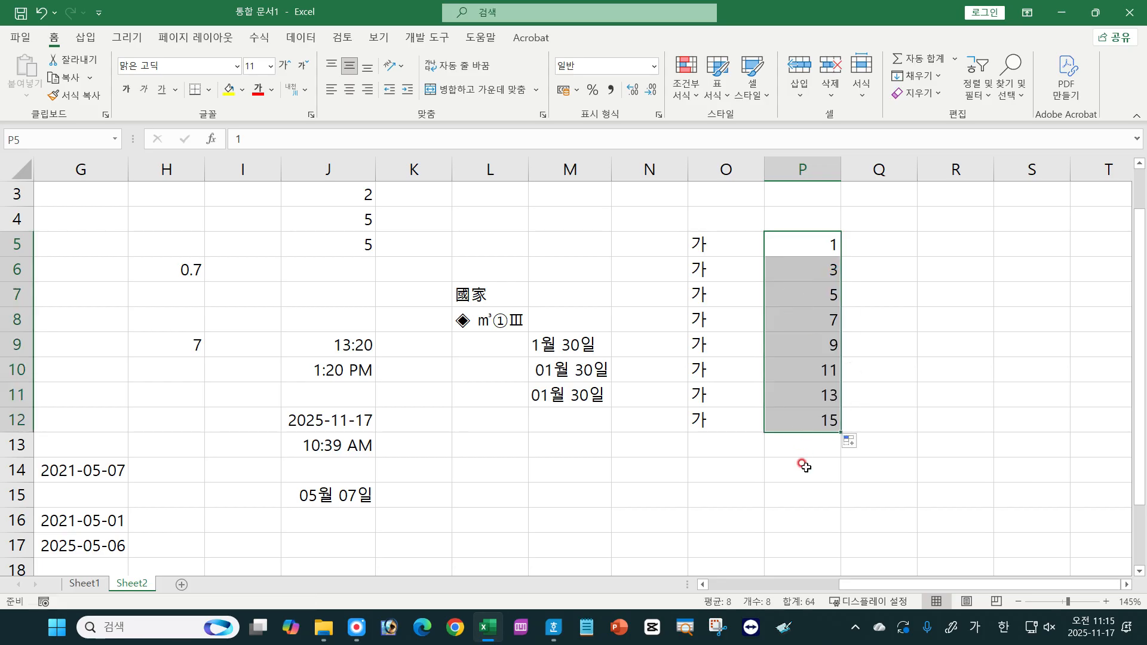
Step: Enter 10 and 5 in cells Q5 and Q6 and extend the decreasing series down to Q12
left_click(904, 240)
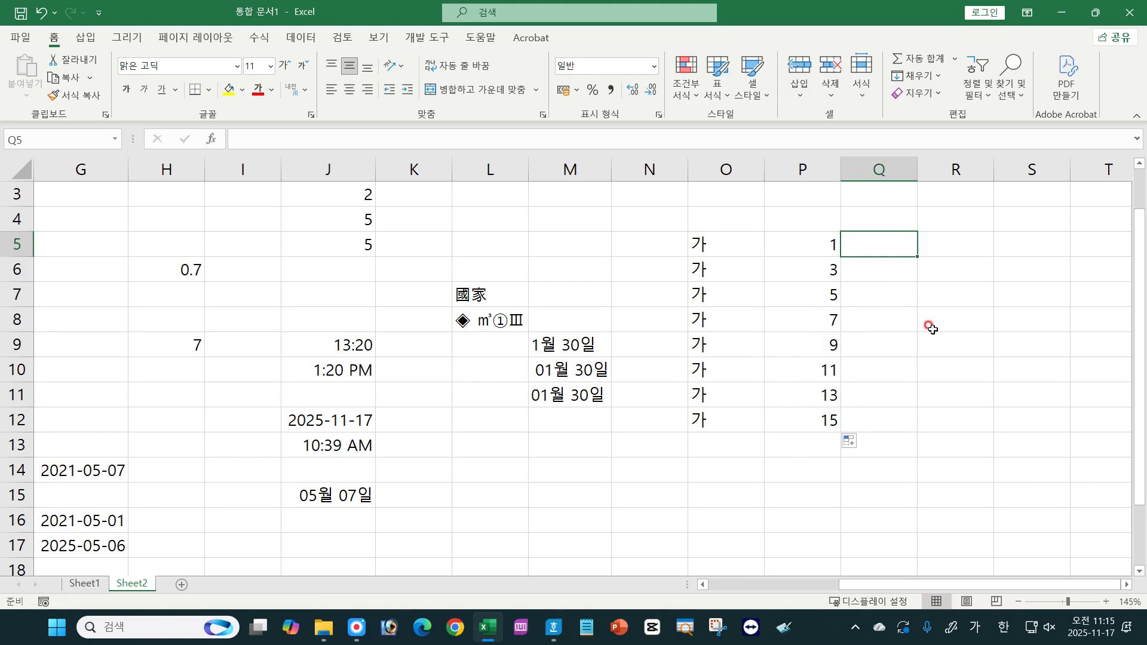
type("10")
key("Return")
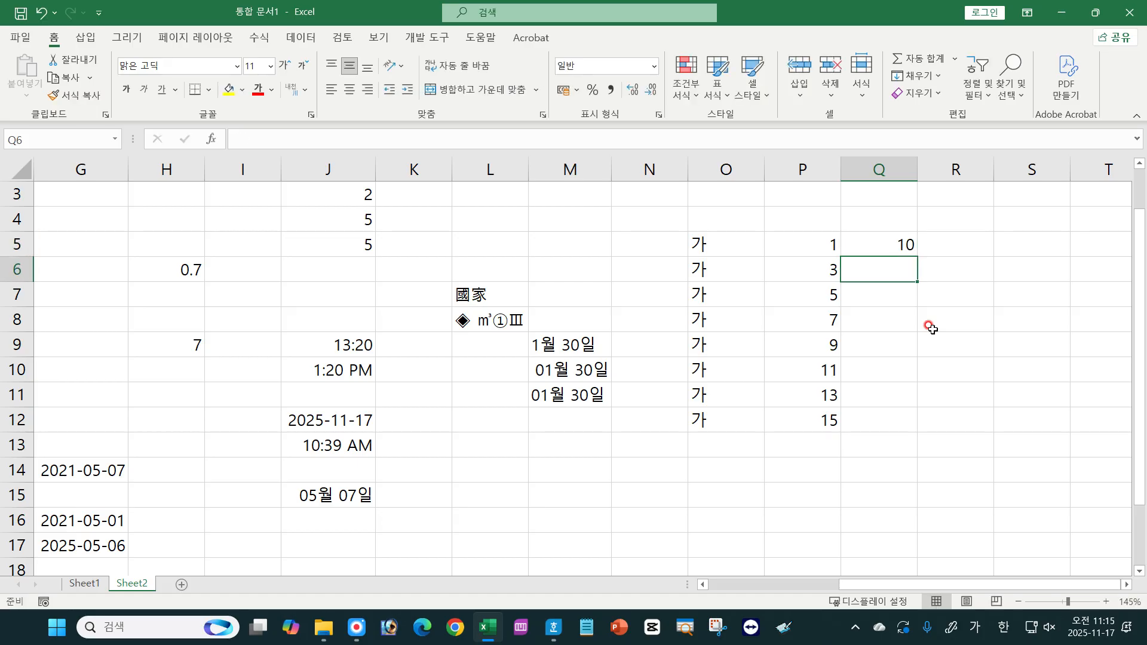
type("5")
key("Return")
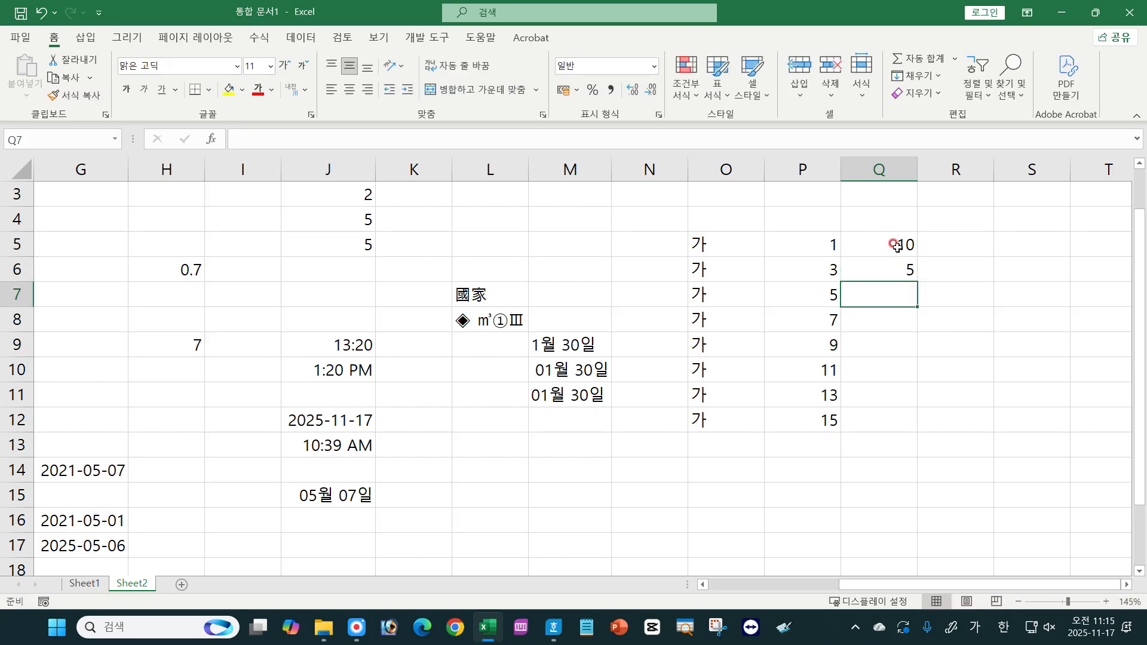
left_click_drag(896, 247, 896, 269)
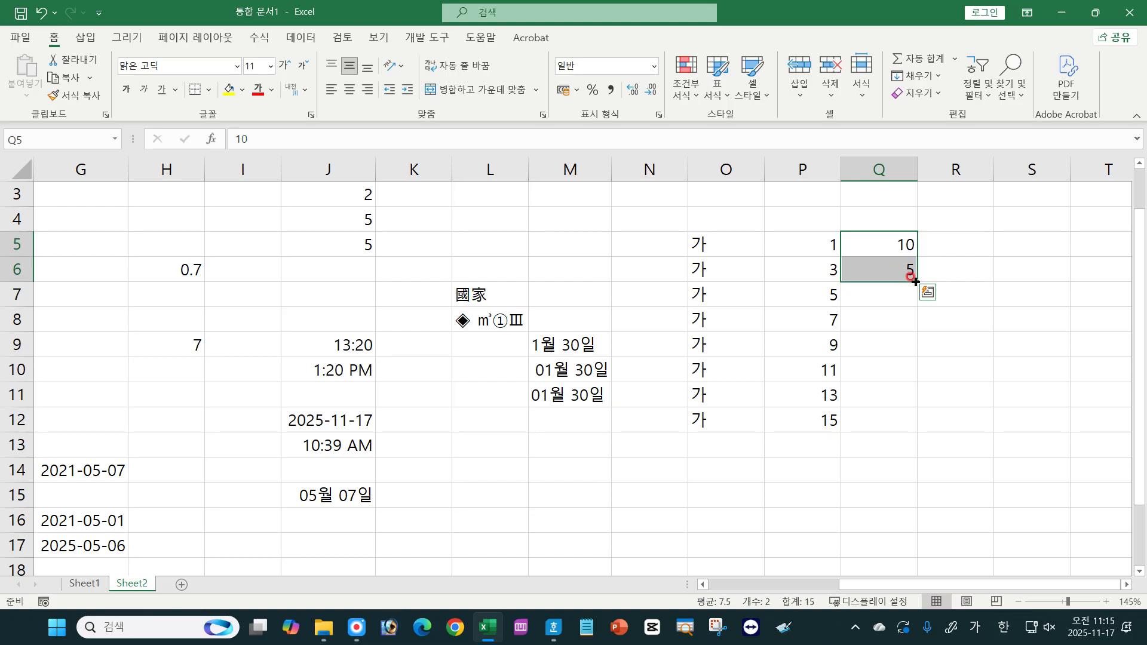
left_click_drag(916, 282, 917, 422)
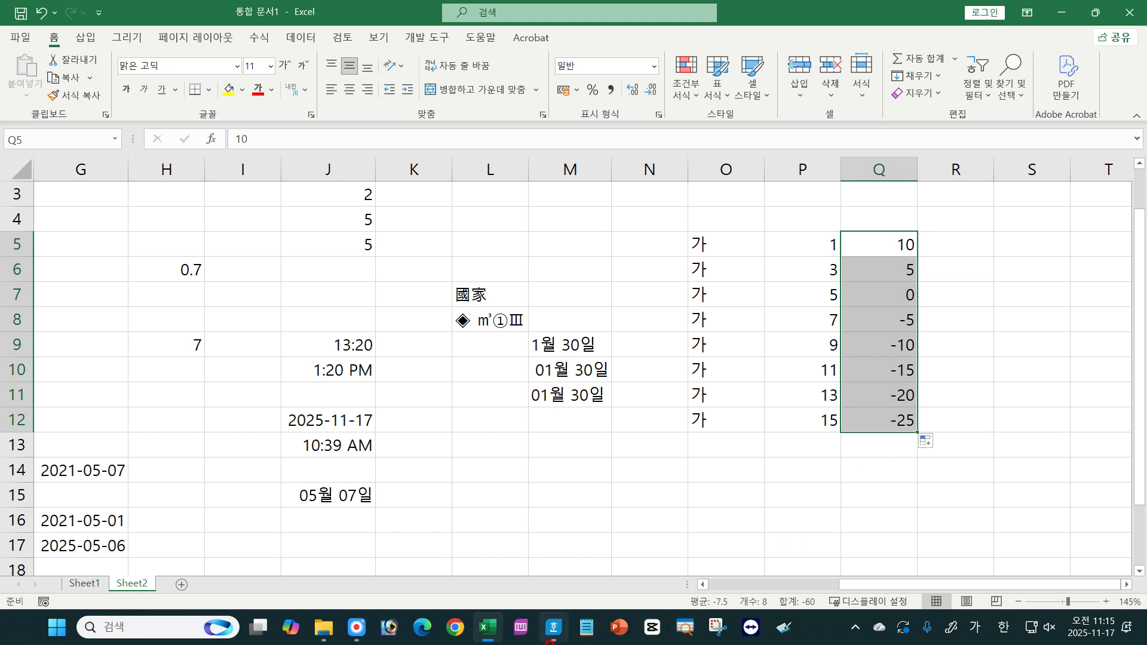
Step: Switch back to the Hangul document and review question 8's option 2 by highlighting its lines one after another
left_click(554, 627)
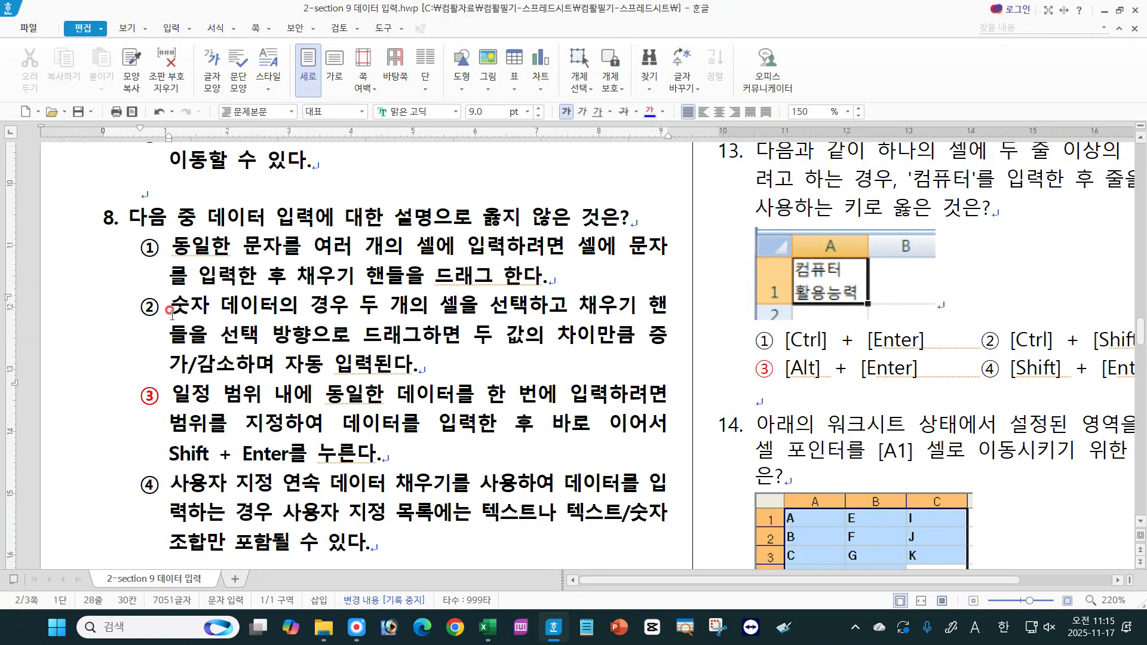
left_click_drag(171, 308, 563, 308)
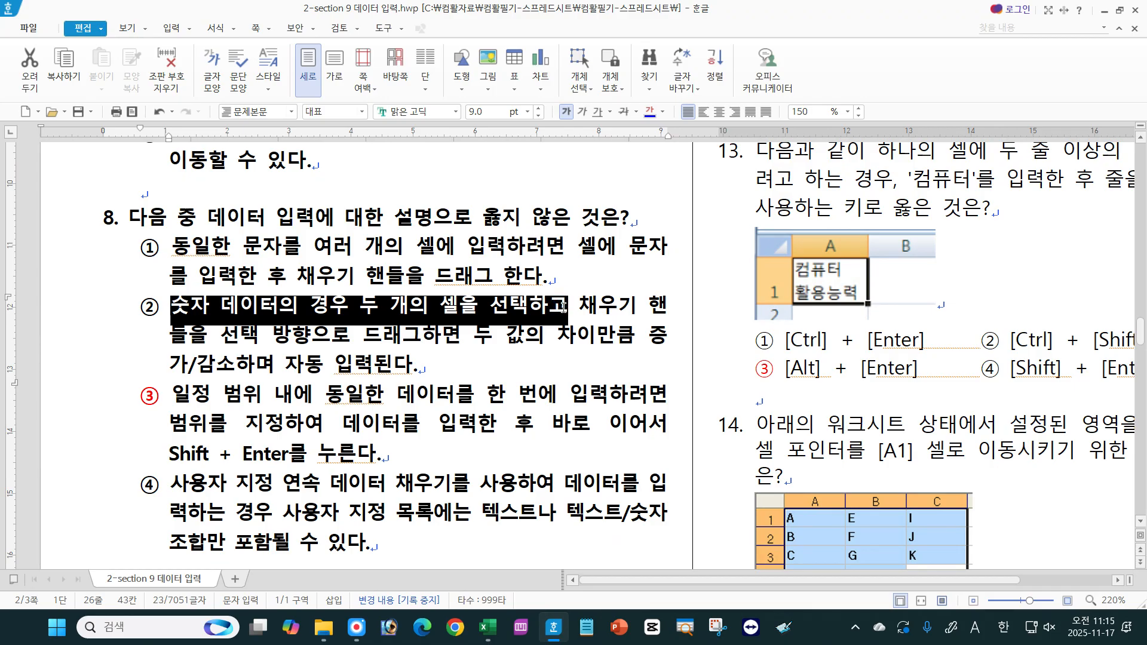
left_click_drag(221, 335, 666, 332)
left_click(174, 360)
left_click_drag(174, 360, 464, 363)
left_click(464, 363)
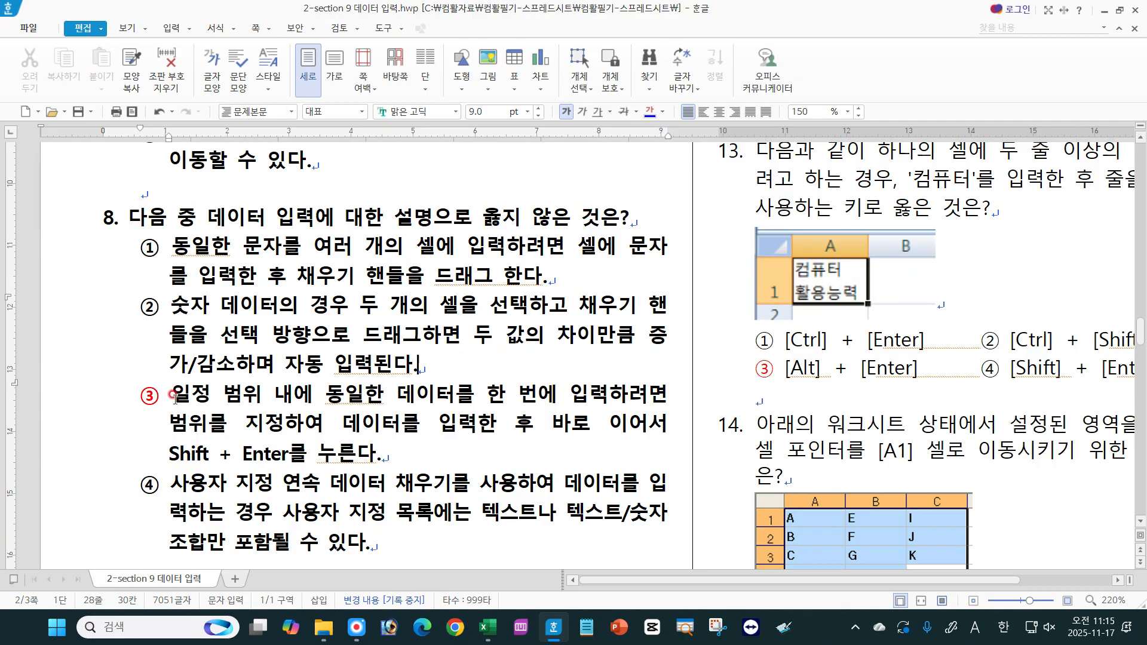
Step: Examine question 8's option 3 on entering identical data in a range and option 4 on custom list filling, highlighting their text
left_click_drag(175, 397, 669, 399)
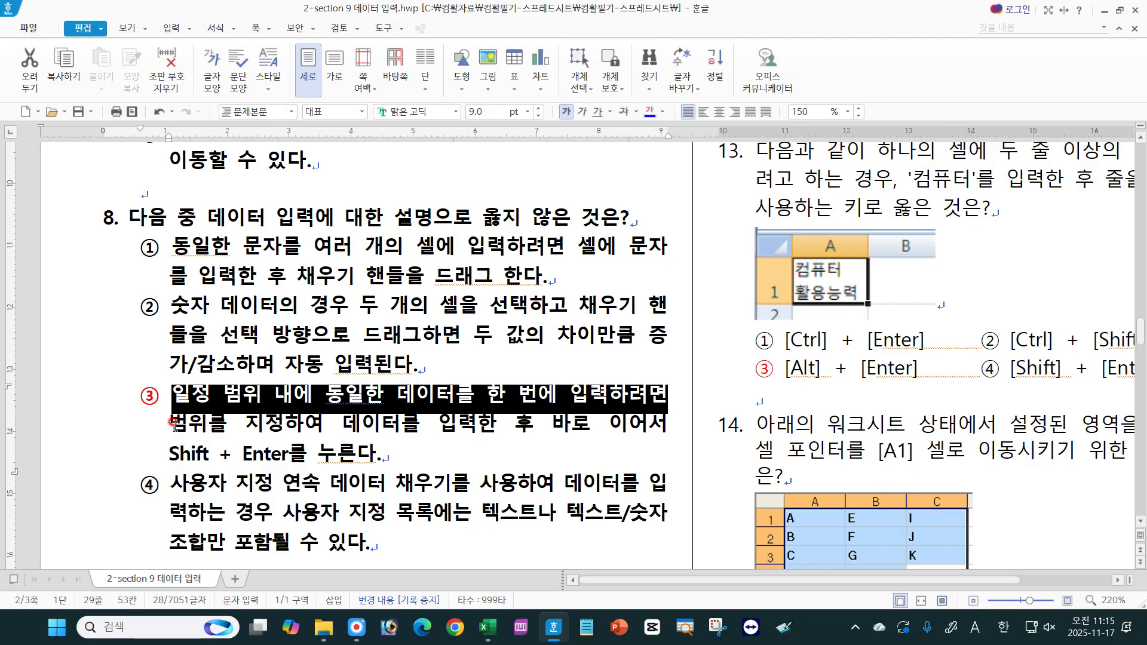
left_click_drag(174, 423, 541, 426)
left_click_drag(168, 455, 206, 449)
left_click(232, 454)
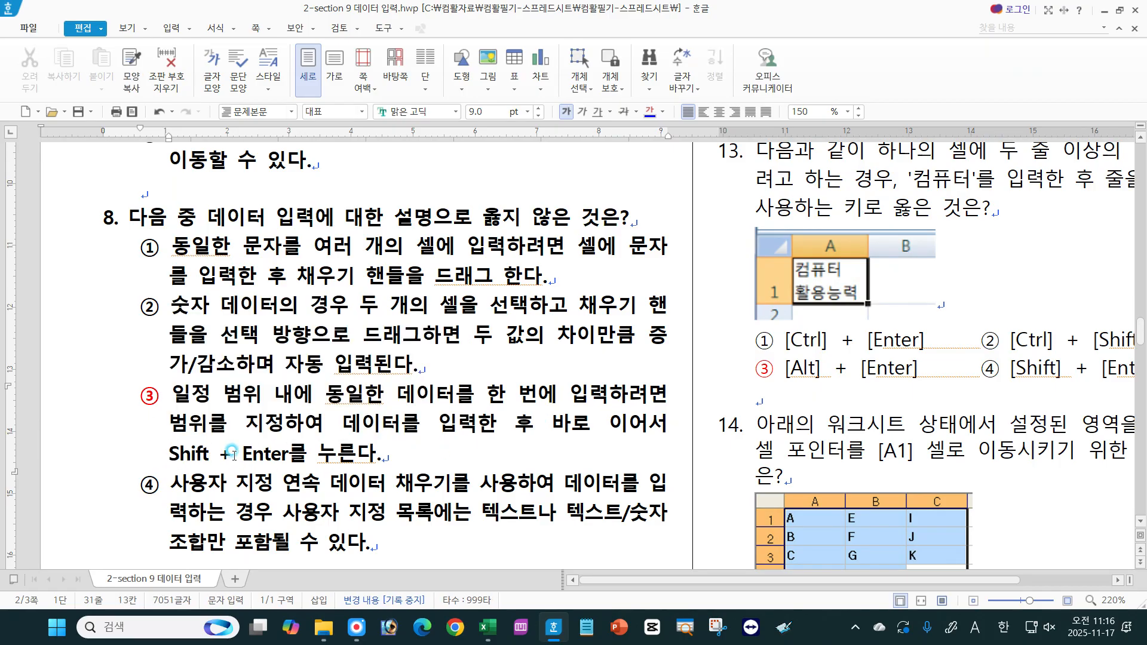
scroll(1137, 522, "down", 5)
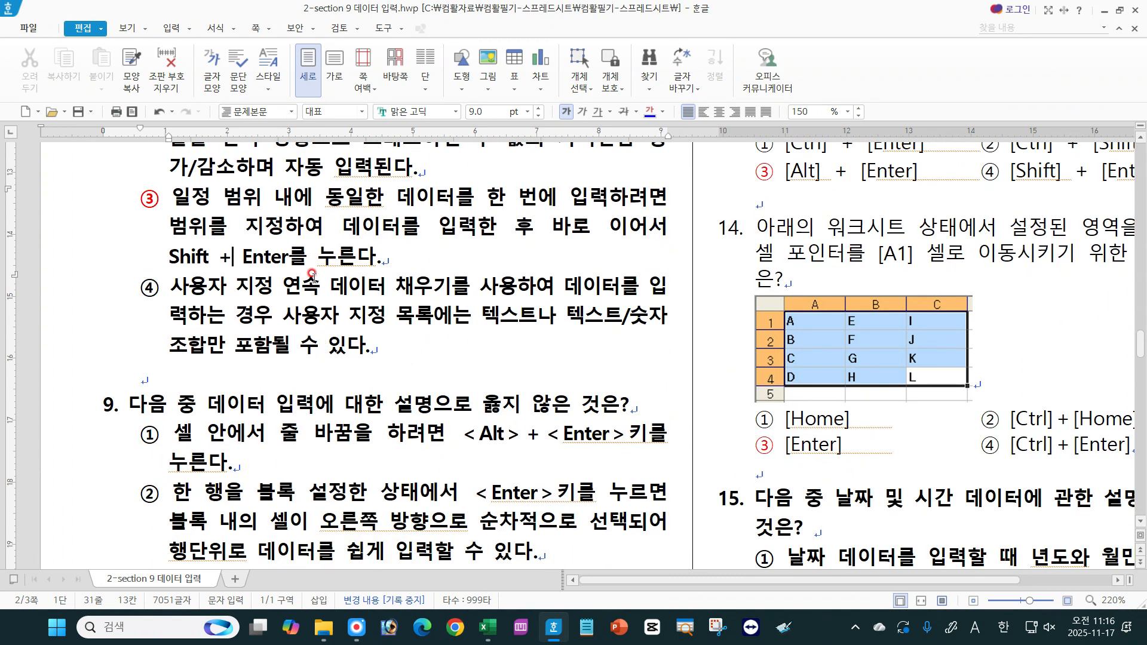
left_click(235, 315)
left_click_drag(168, 286, 497, 305)
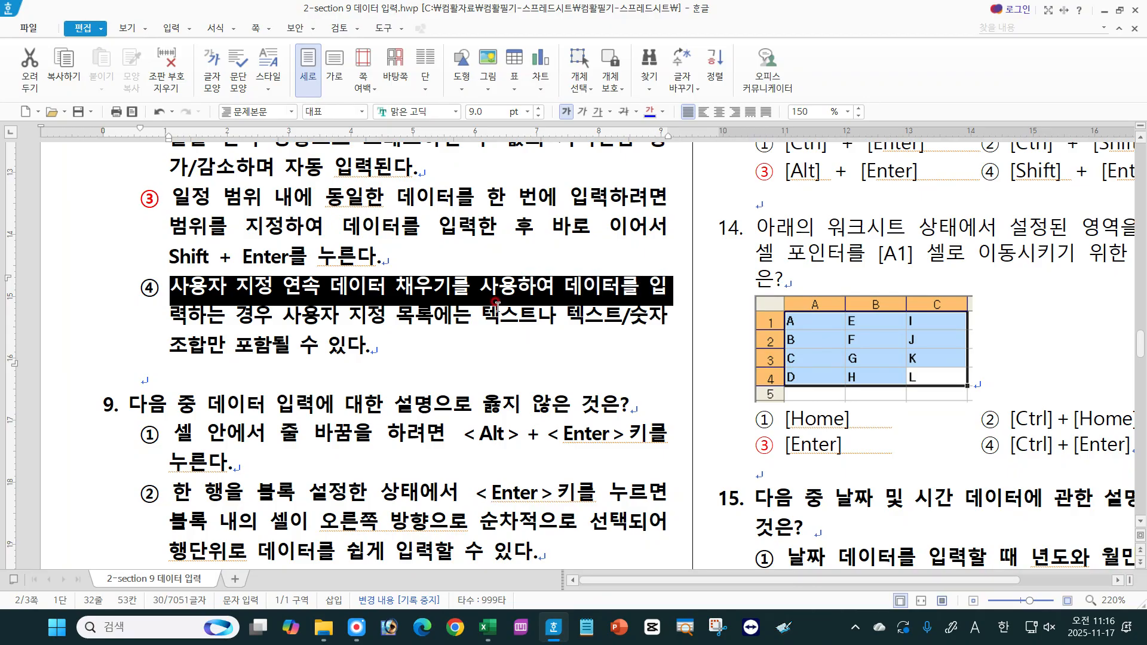
Step: Review question 8's option 4 by highlighting the phrase '사용자 지정 연속 데이터 채우기'
left_click(247, 328)
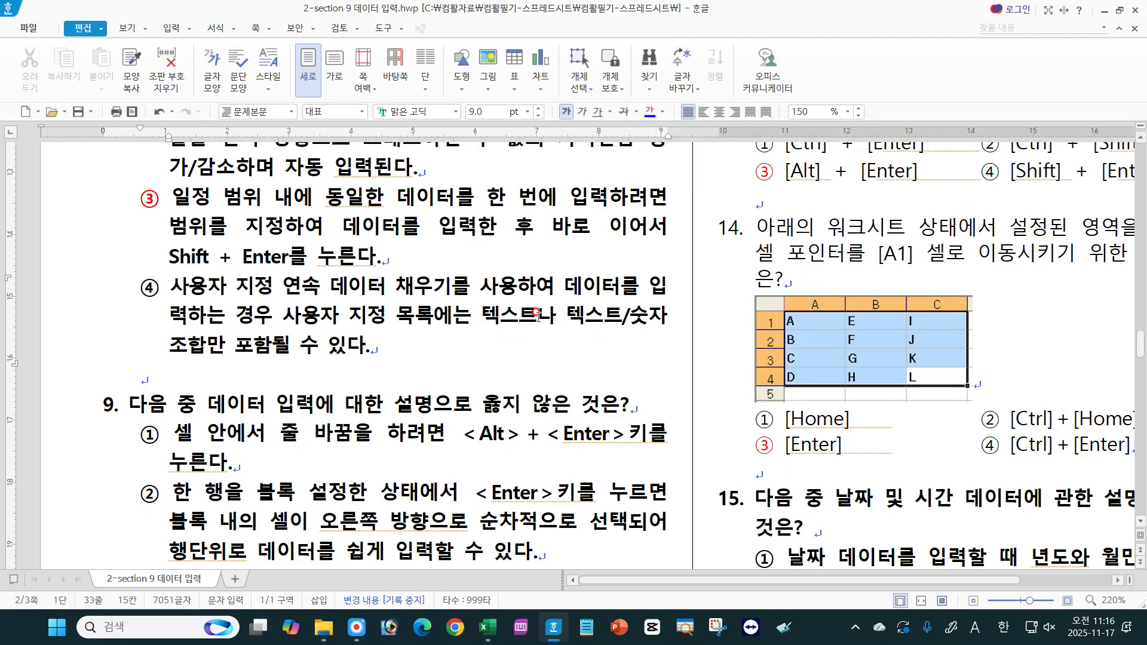
left_click(378, 353)
left_click_drag(170, 287, 457, 285)
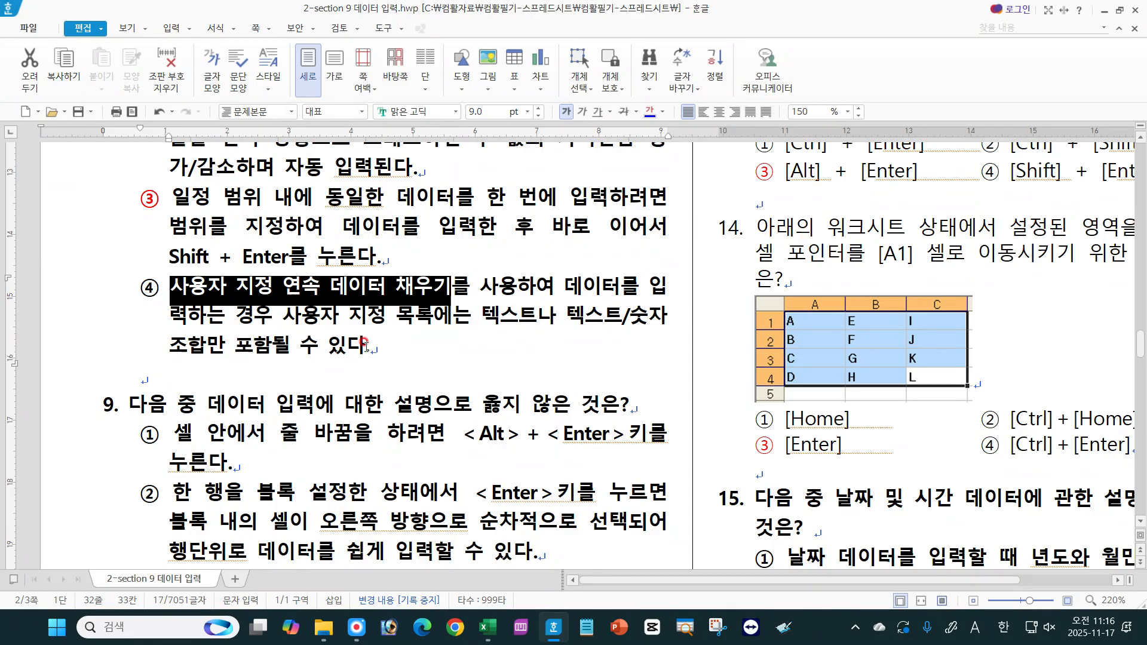
left_click(386, 354)
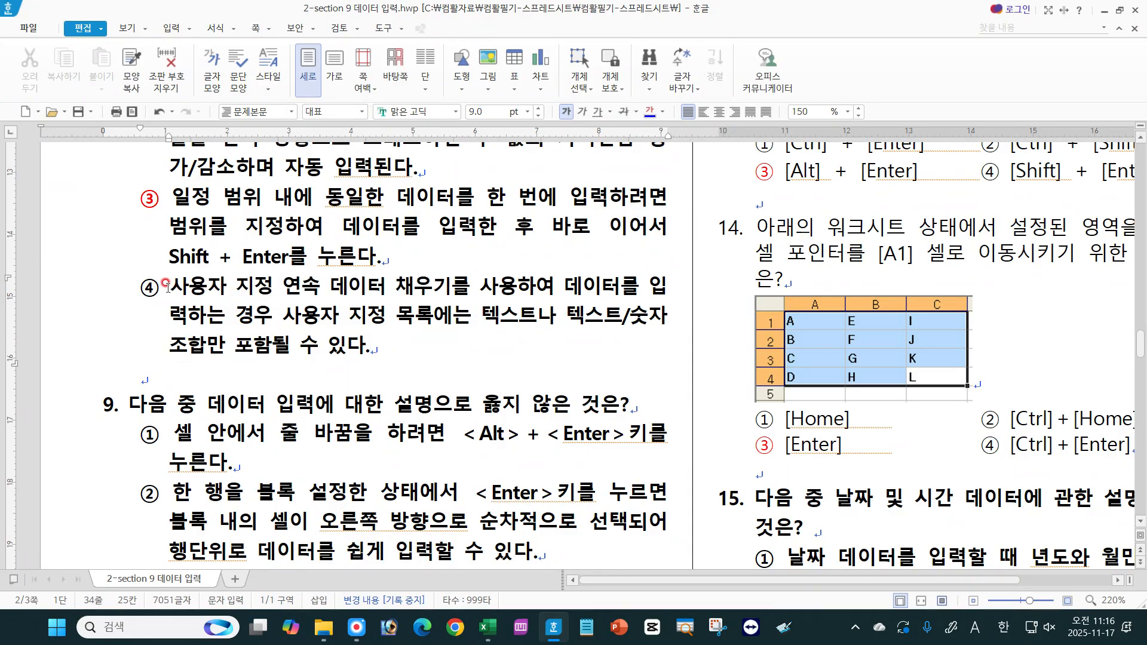
left_click_drag(169, 286, 457, 281)
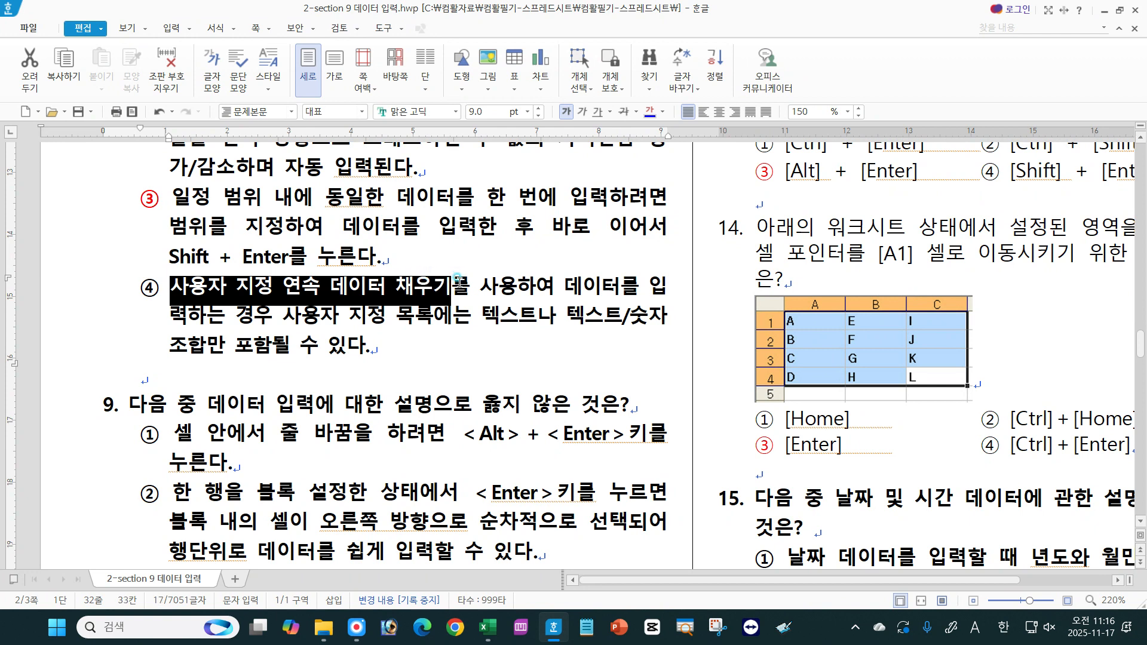
left_click(424, 309)
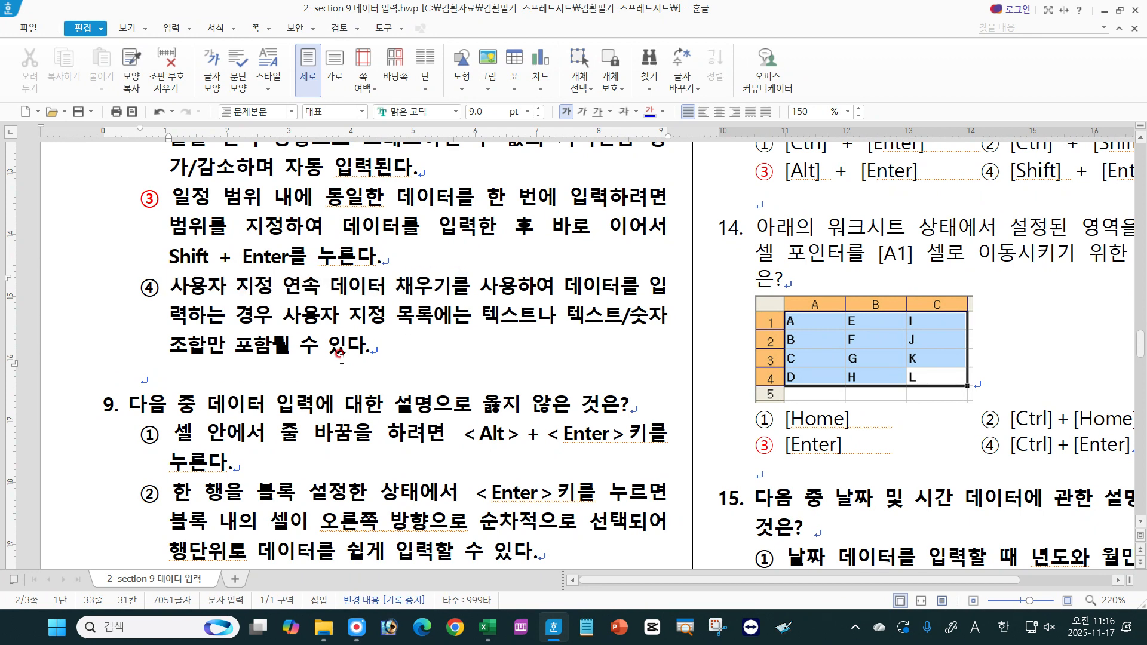
Step: Switch to the Excel workbook and enter 1 in cell M14 of Sheet2
left_click(487, 627)
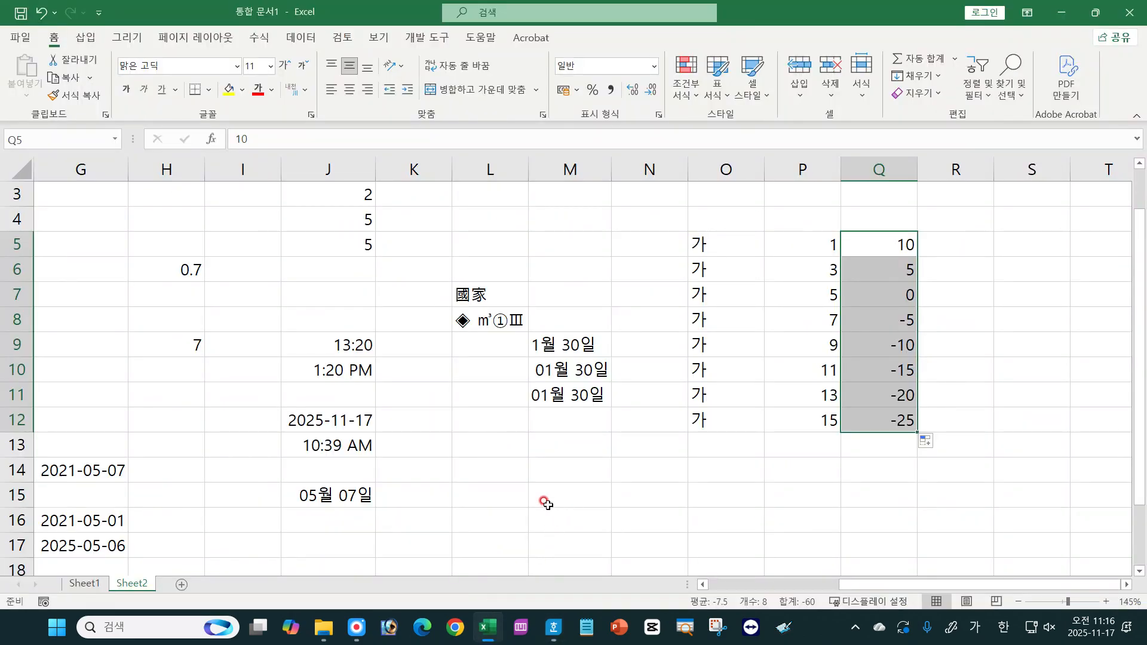
left_click(1140, 572)
left_click(1140, 572)
left_click(1140, 572)
left_click(1140, 571)
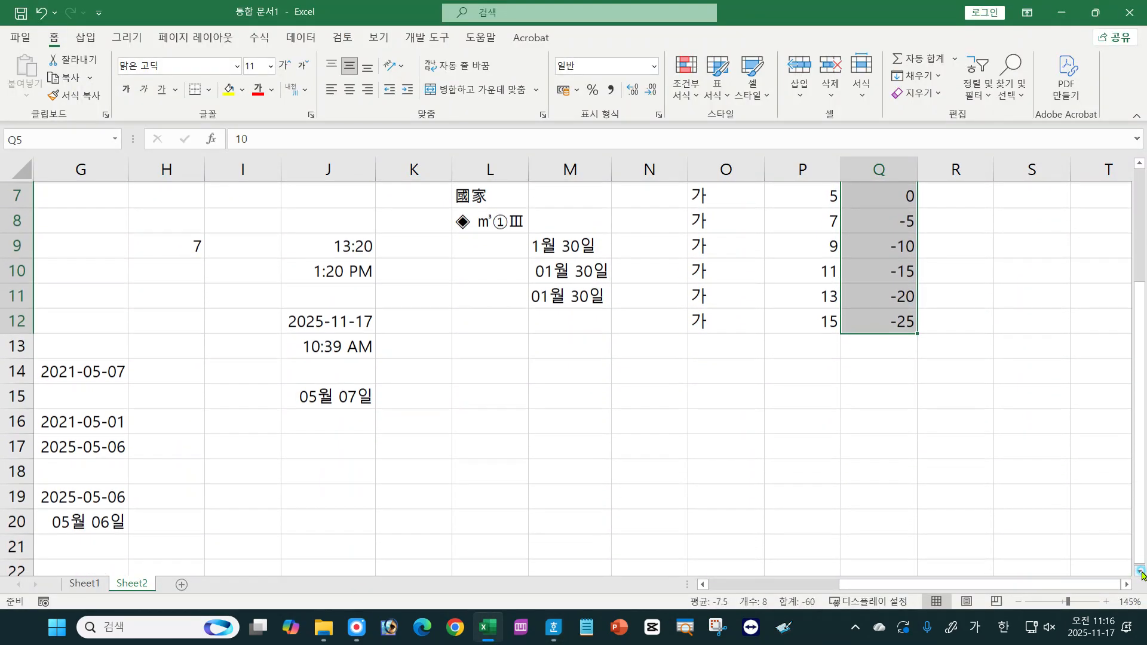
left_click(1140, 572)
left_click(1140, 571)
left_click(1140, 571)
left_click(560, 296)
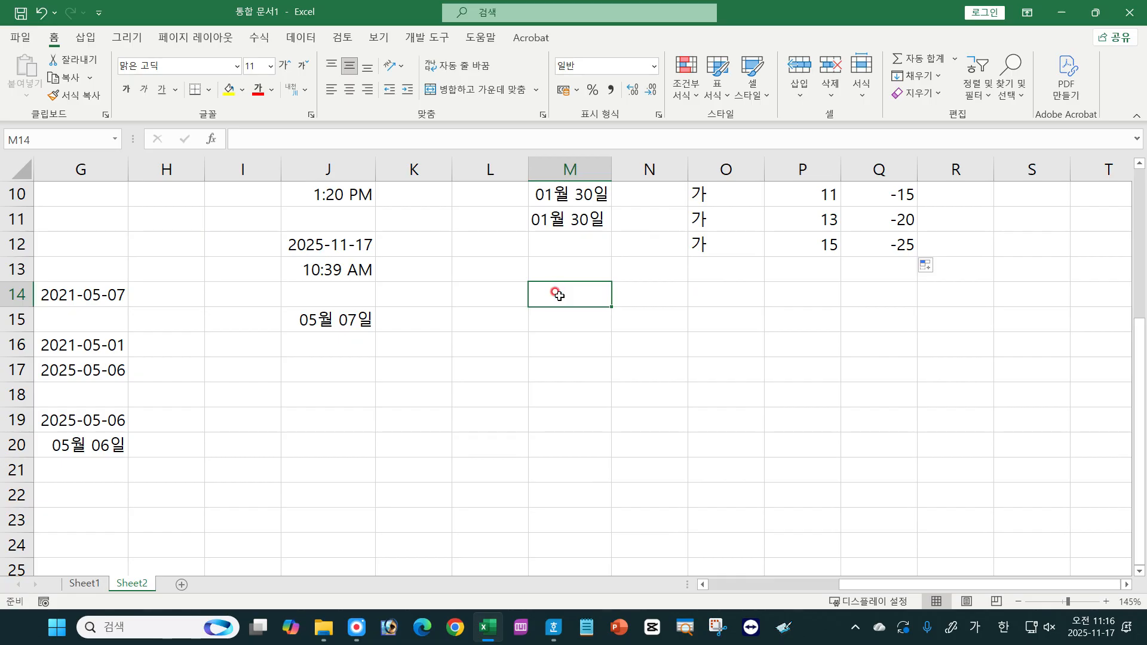
type("1")
key("Return")
Step: Fill a linear series from M14 down to M20 with a step value of 3
left_click(561, 302)
left_click_drag(607, 301, 608, 468)
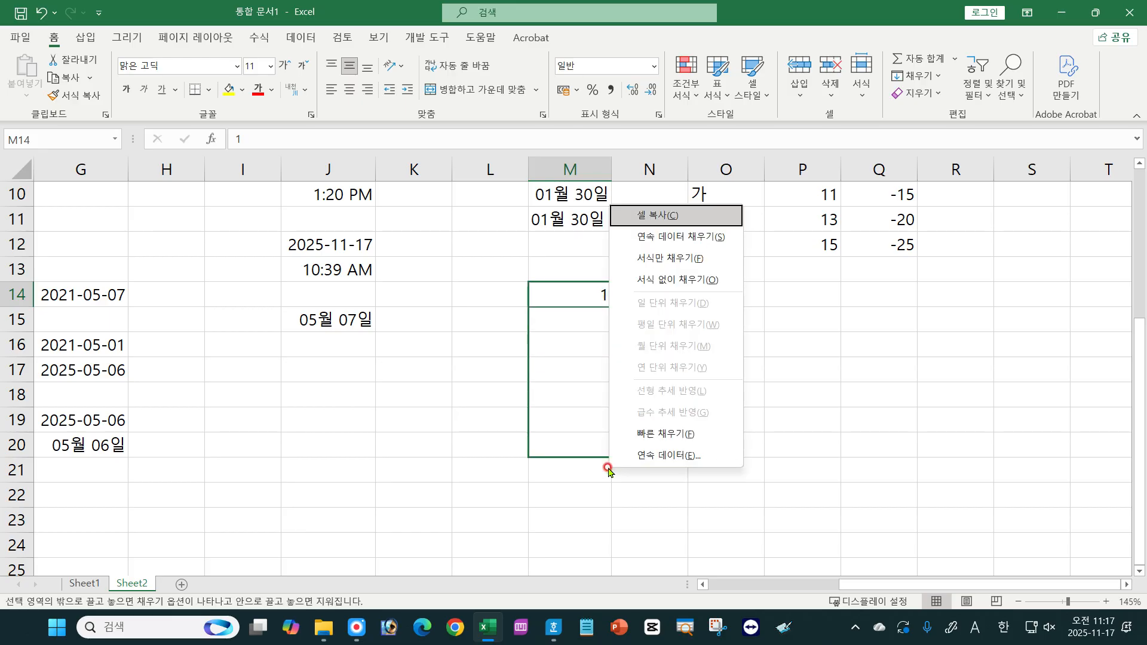
left_click(701, 457)
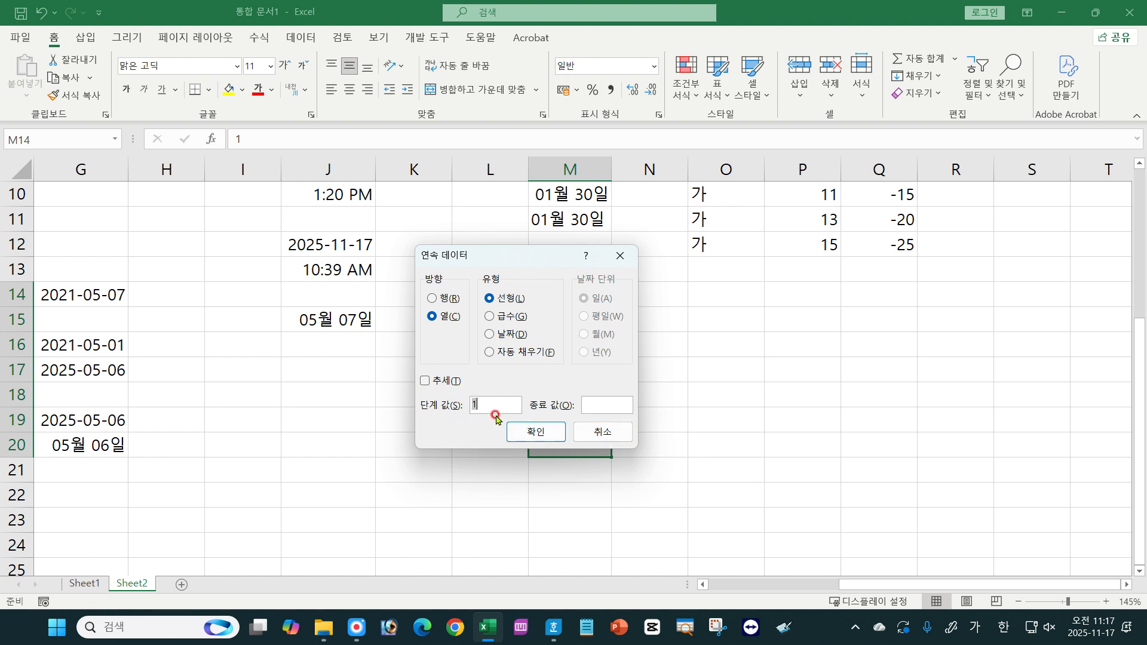
type("3")
left_click(523, 431)
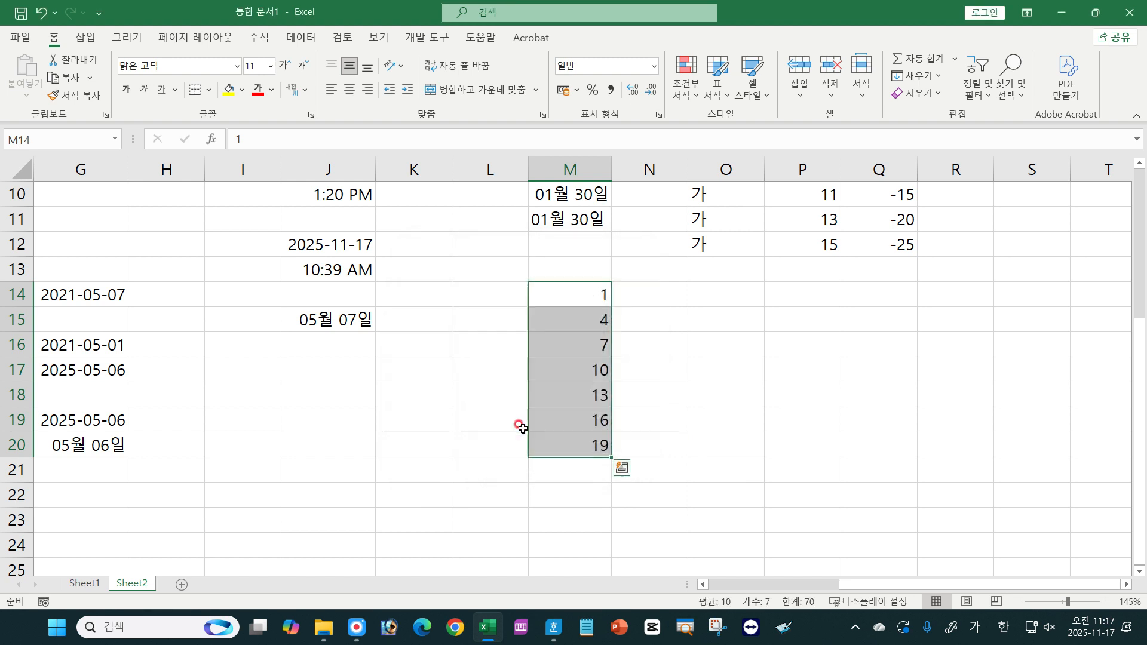
Step: Switch back to the Hangul document and examine option 4's wording on custom lists, highlighting '사용자 지정 목록'
left_click(540, 623)
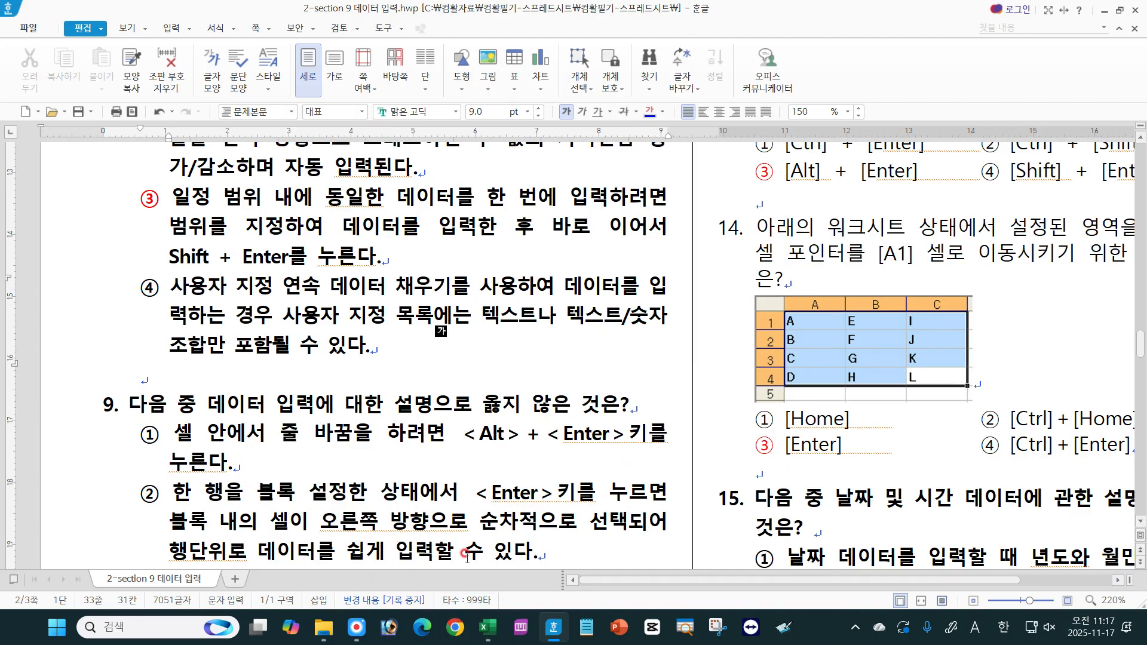
left_click(443, 294)
left_click_drag(166, 287, 477, 315)
left_click(304, 317)
left_click_drag(297, 315, 462, 316)
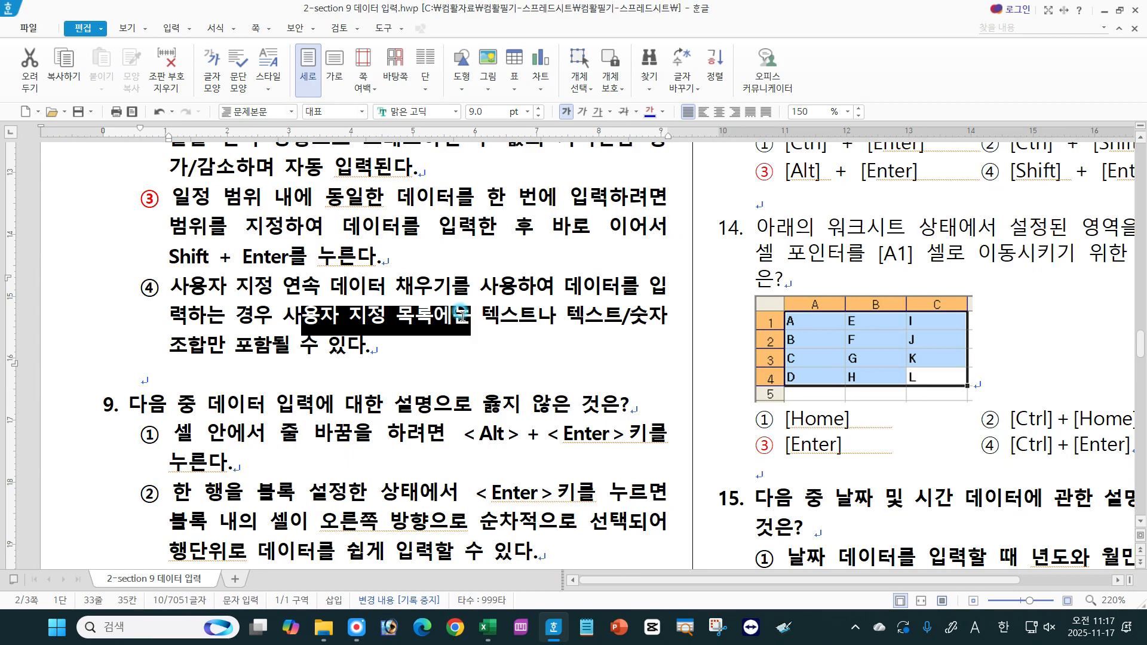
left_click(362, 328)
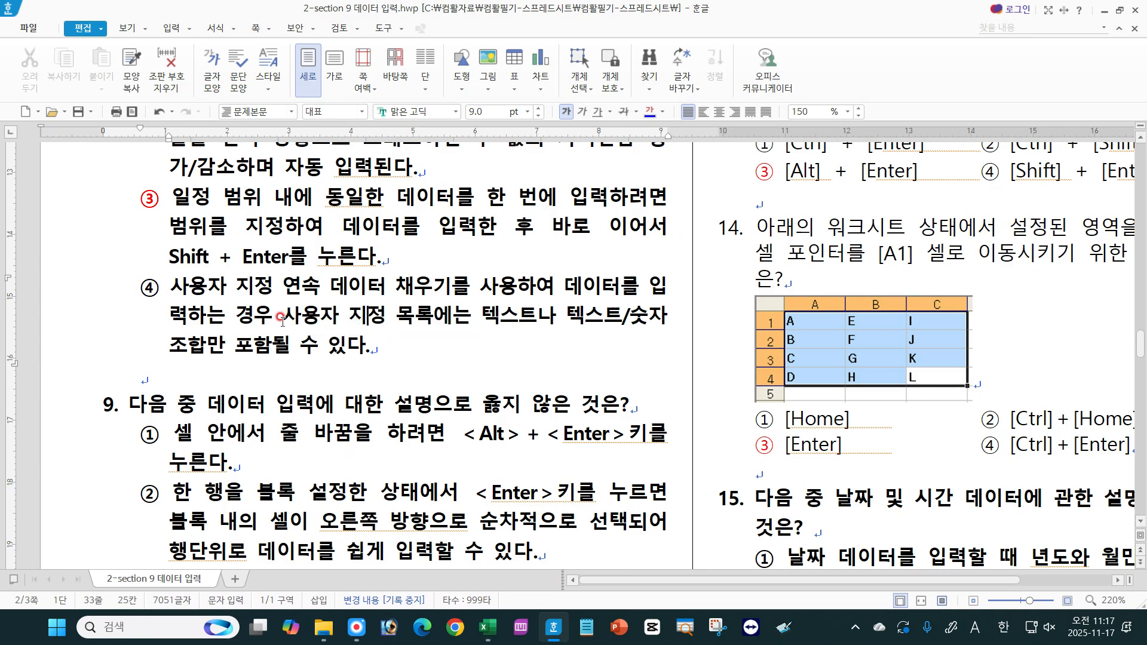
left_click_drag(281, 319, 492, 309)
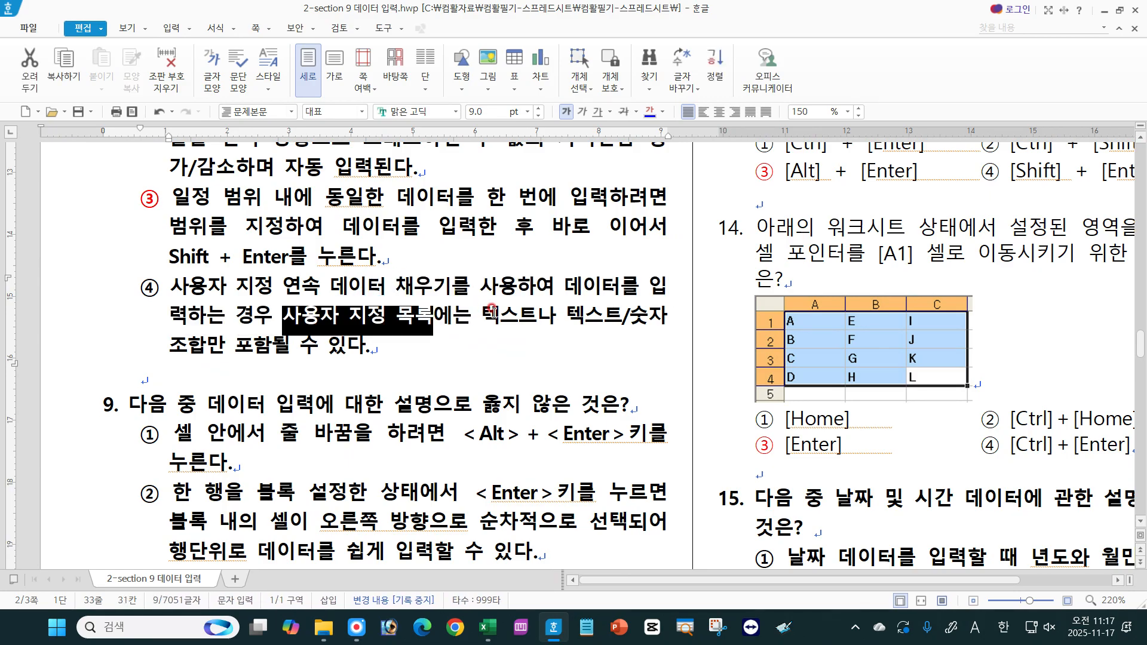
left_click(384, 360)
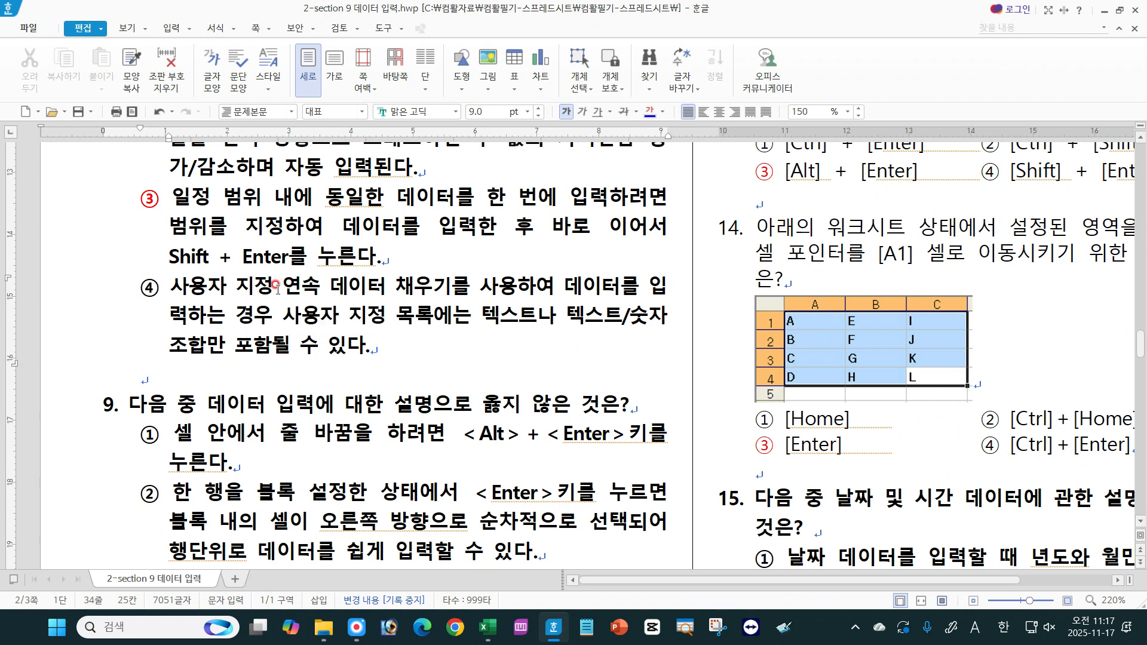
Step: Switch to the Excel workbook and view the fill options for the range M14 to M20 without applying any
left_click(488, 626)
left_click(571, 297)
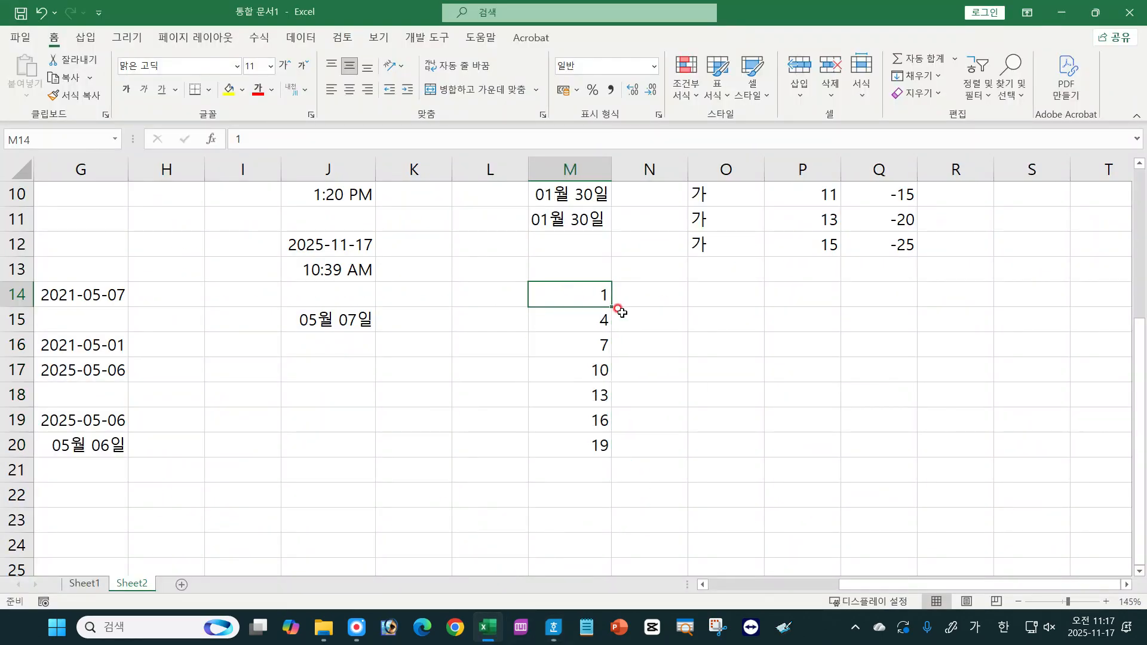
left_click_drag(613, 306, 615, 454)
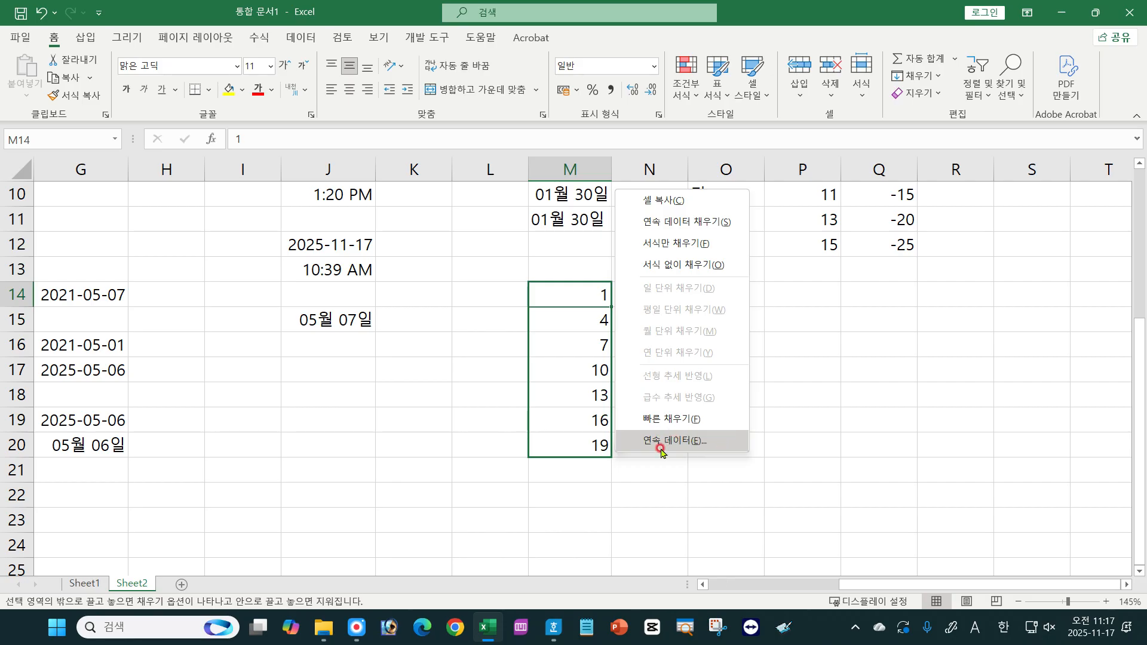
left_click(457, 392)
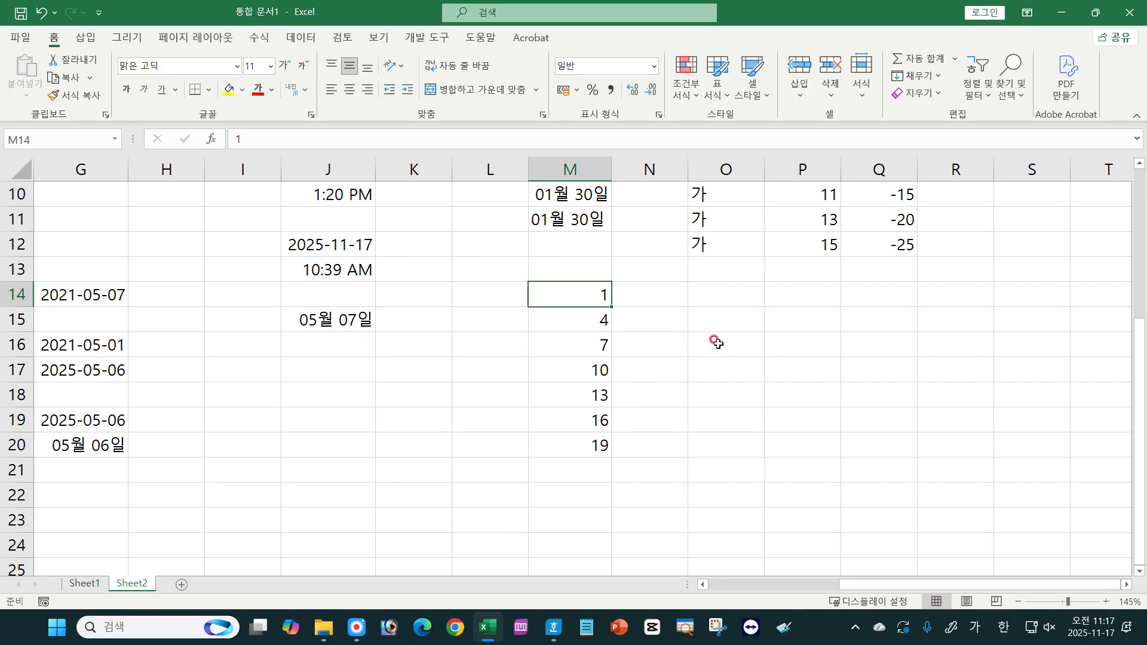
left_click(704, 293)
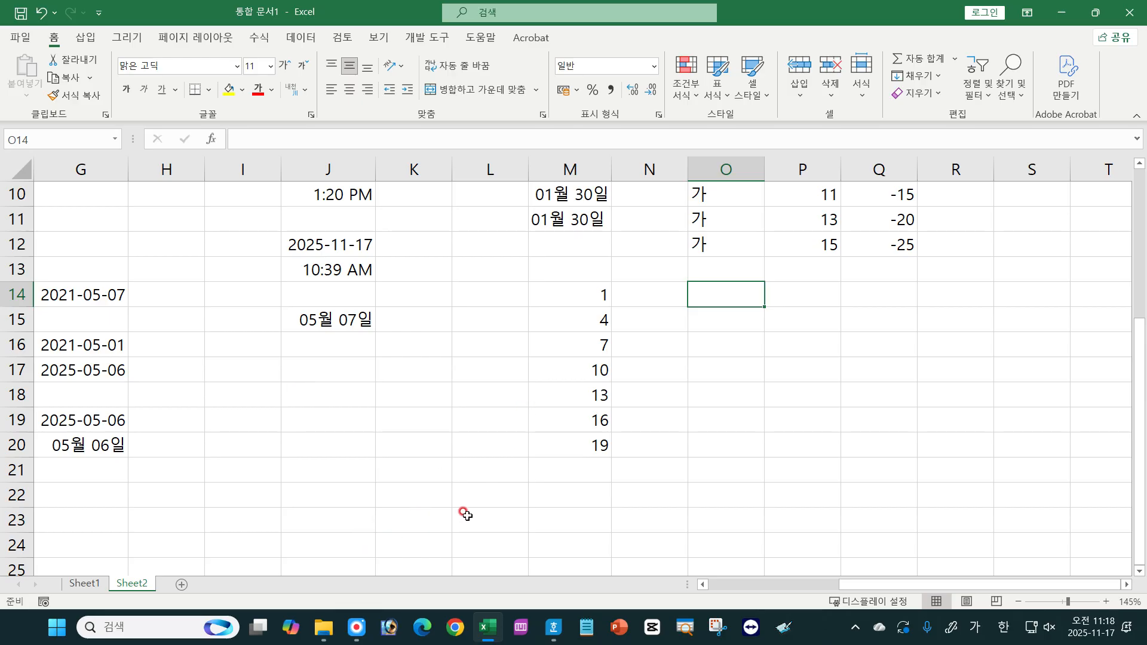
Step: Enter 국어 in cell J21 of the worksheet
left_click(1139, 571)
left_click(319, 328)
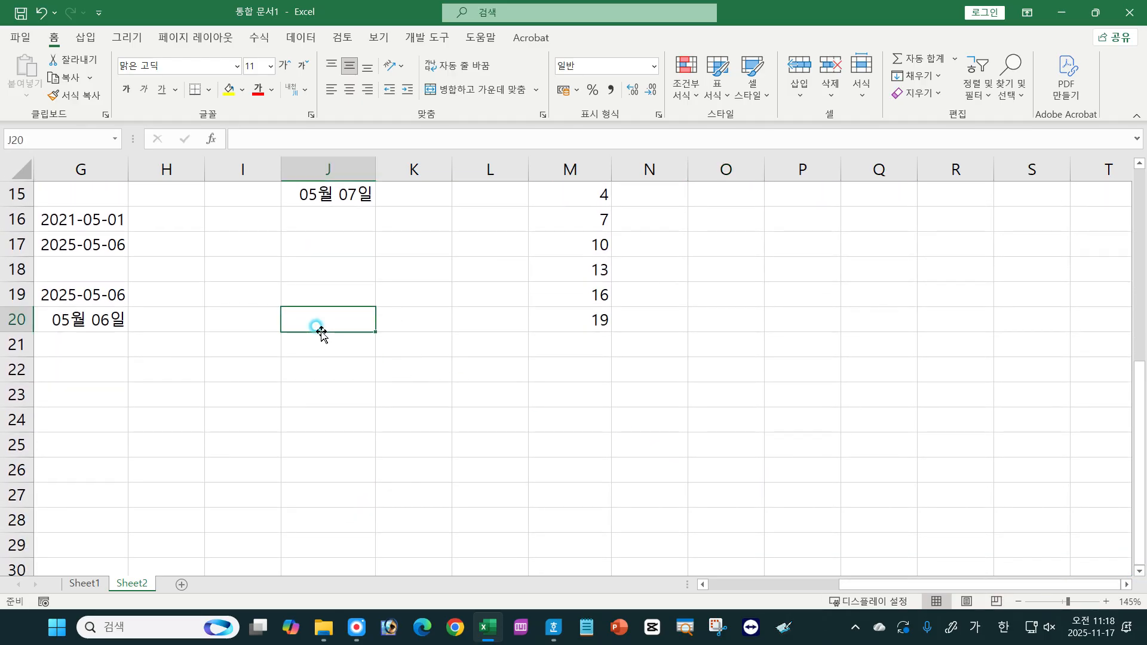
left_click(324, 345)
type("국어")
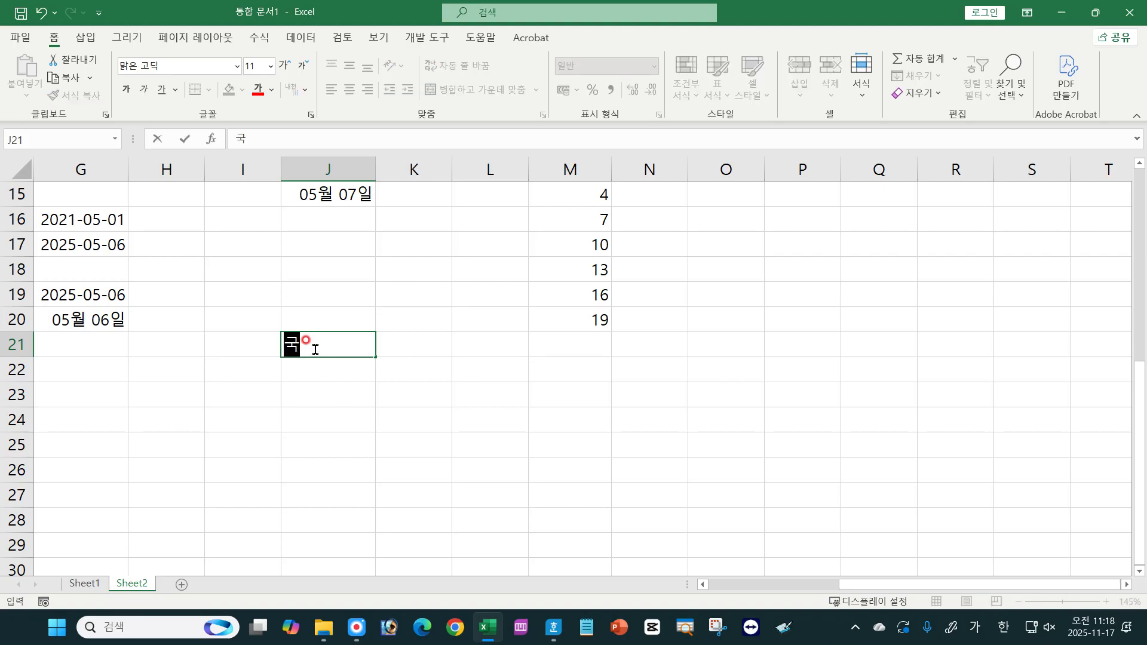
left_click(423, 342)
left_click(484, 340)
left_click(574, 350)
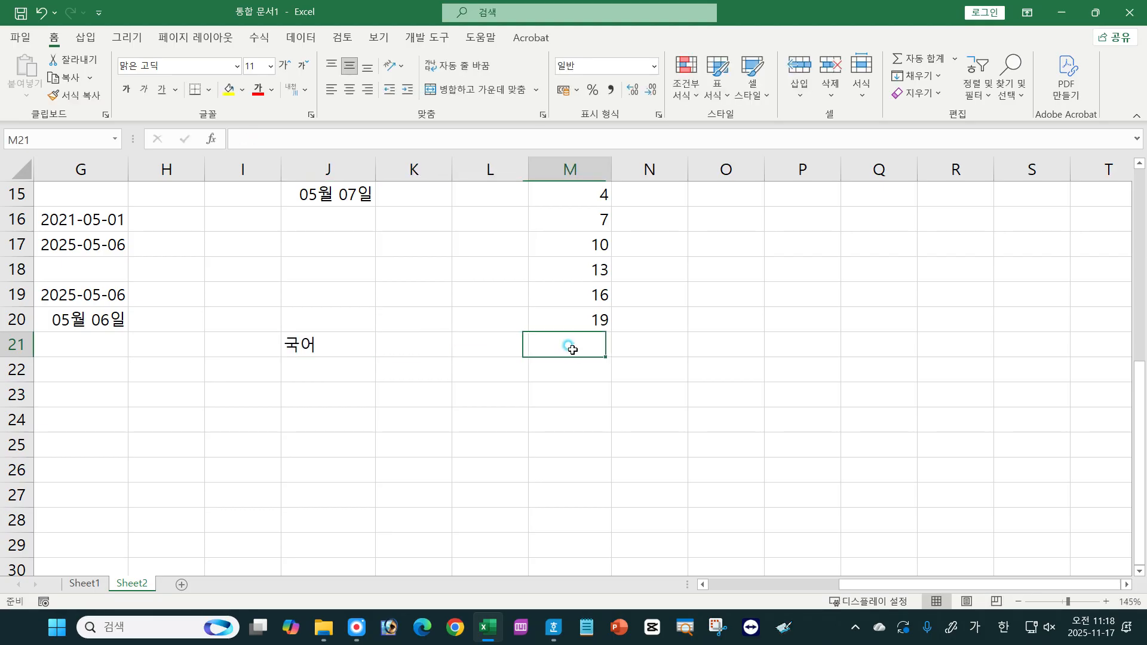
left_click(614, 346)
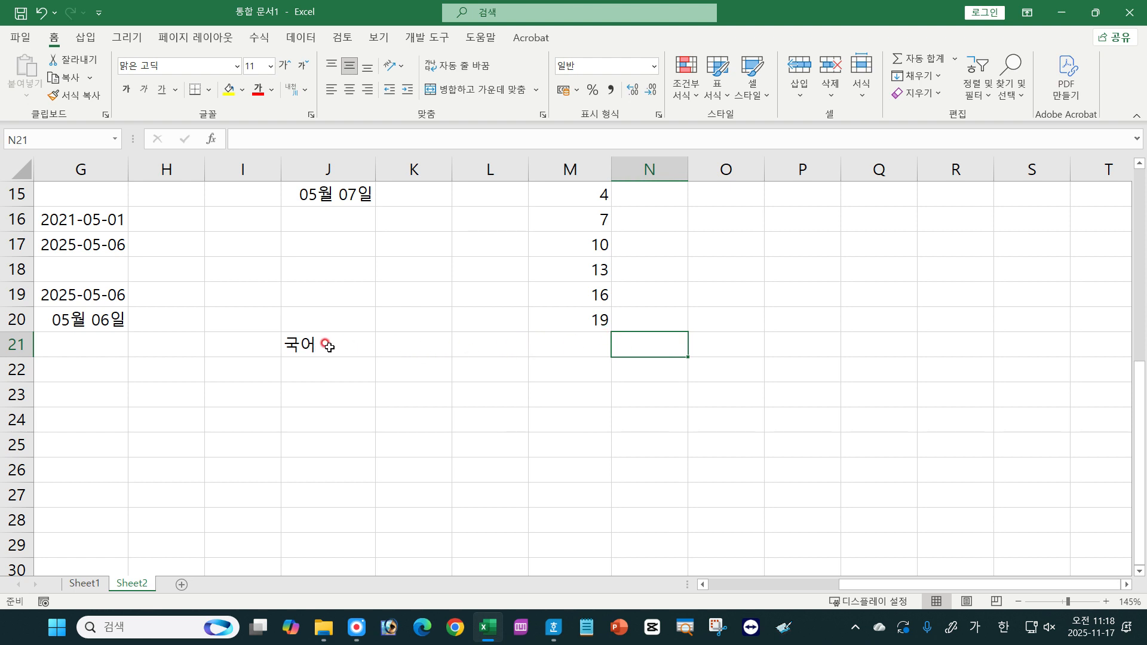
Step: Fill 국어 from J21 across to M21 and clear the copies in K21:M21
left_click(361, 346)
left_click_drag(376, 356, 631, 368)
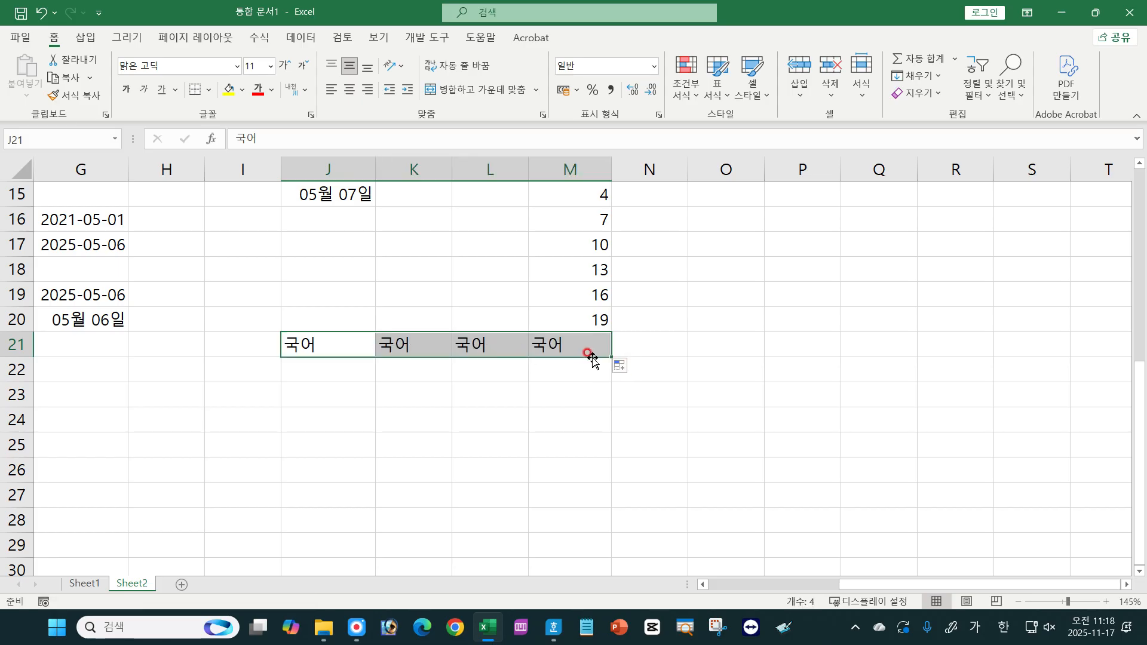
left_click(419, 346)
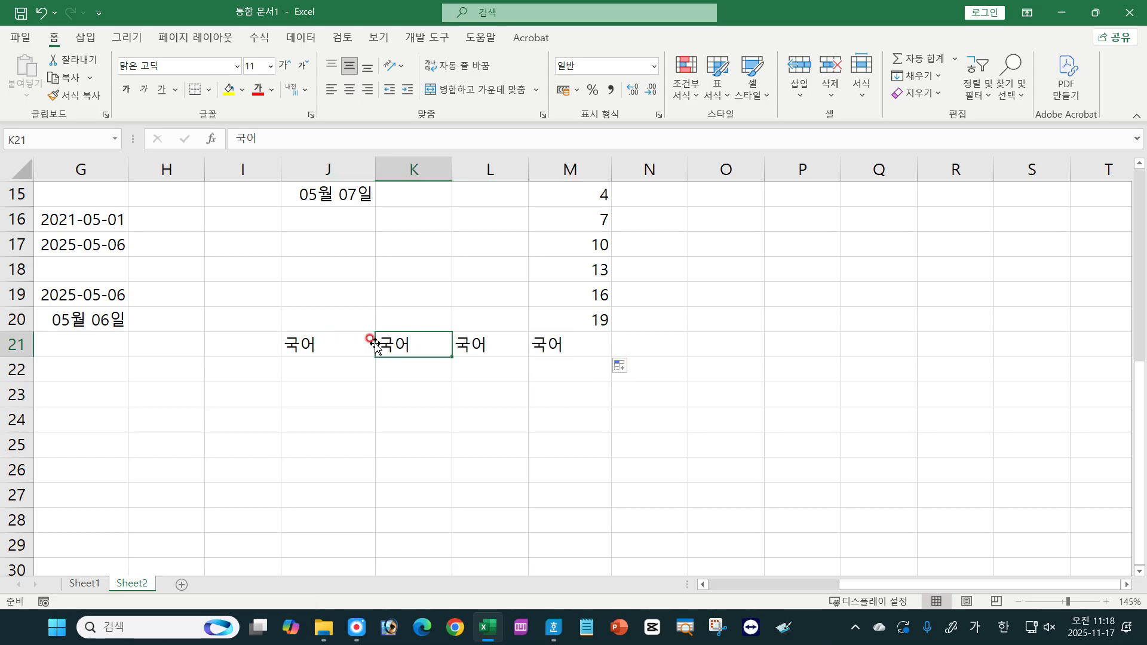
left_click(556, 345, "shift")
key("Delete")
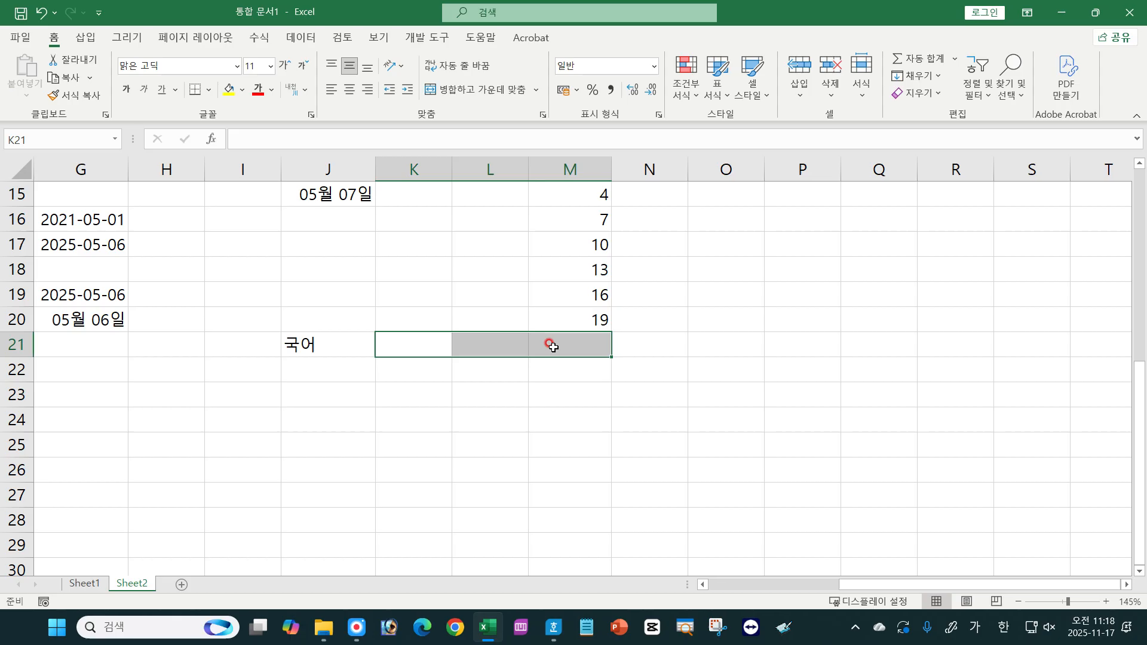
Step: Fill the text of J21 across the row to M21 again
left_click(306, 345)
left_click_drag(375, 357, 590, 356)
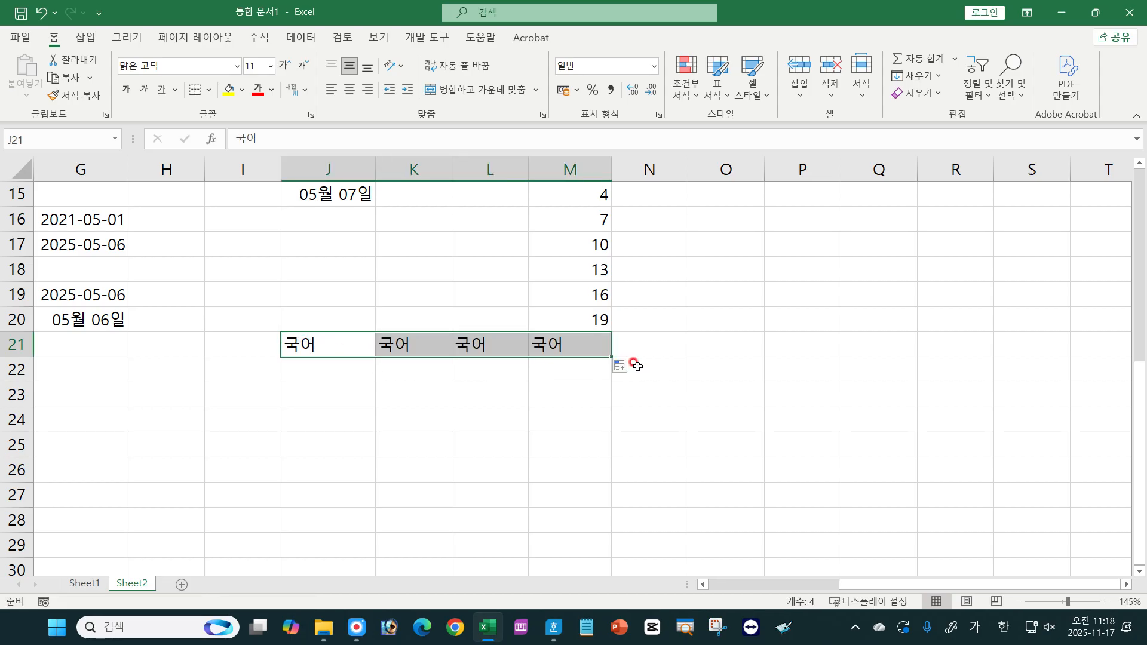
left_click(383, 406)
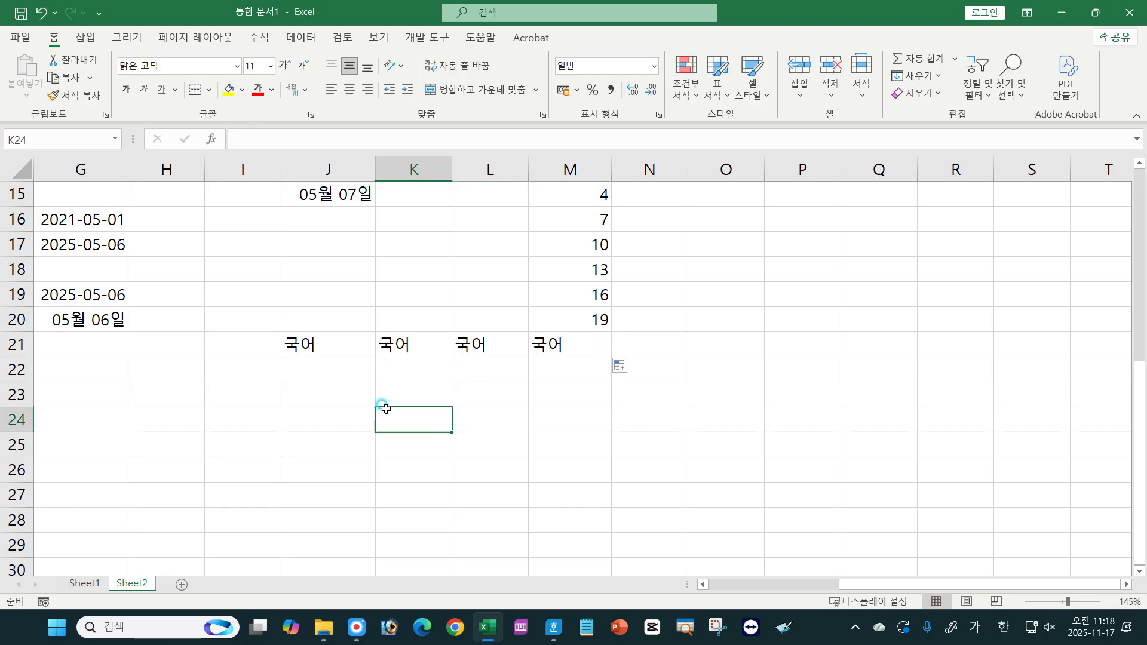
Step: Open the custom lists editor (사용자 지정 목록) from the advanced Excel options
left_click(13, 40)
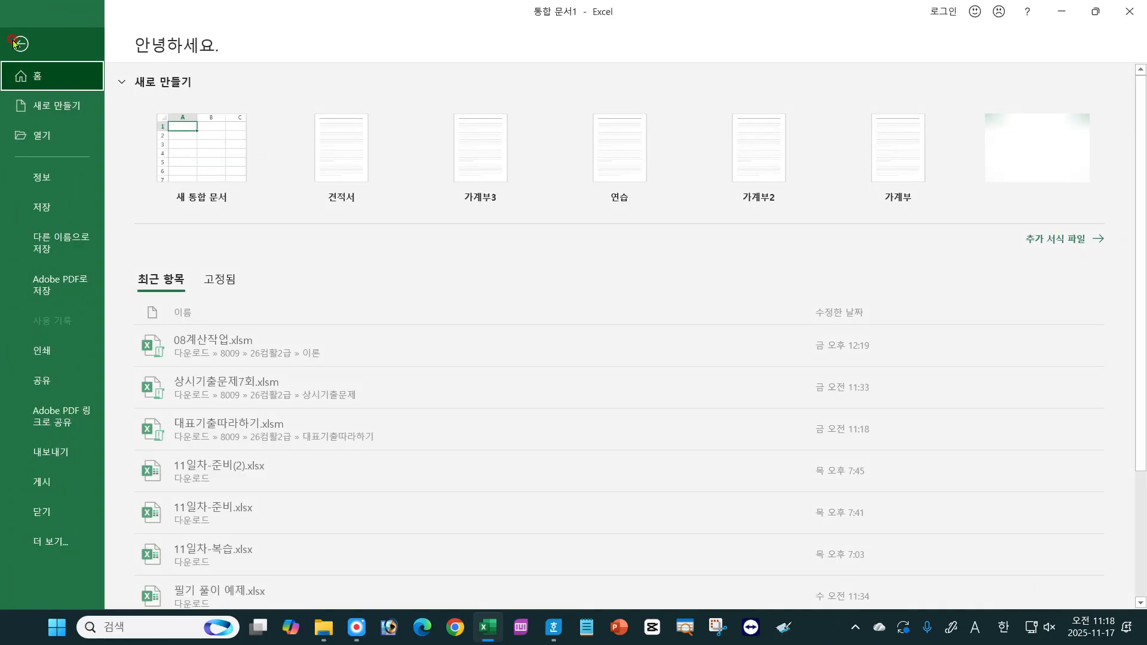
left_click(61, 555)
left_click(154, 540)
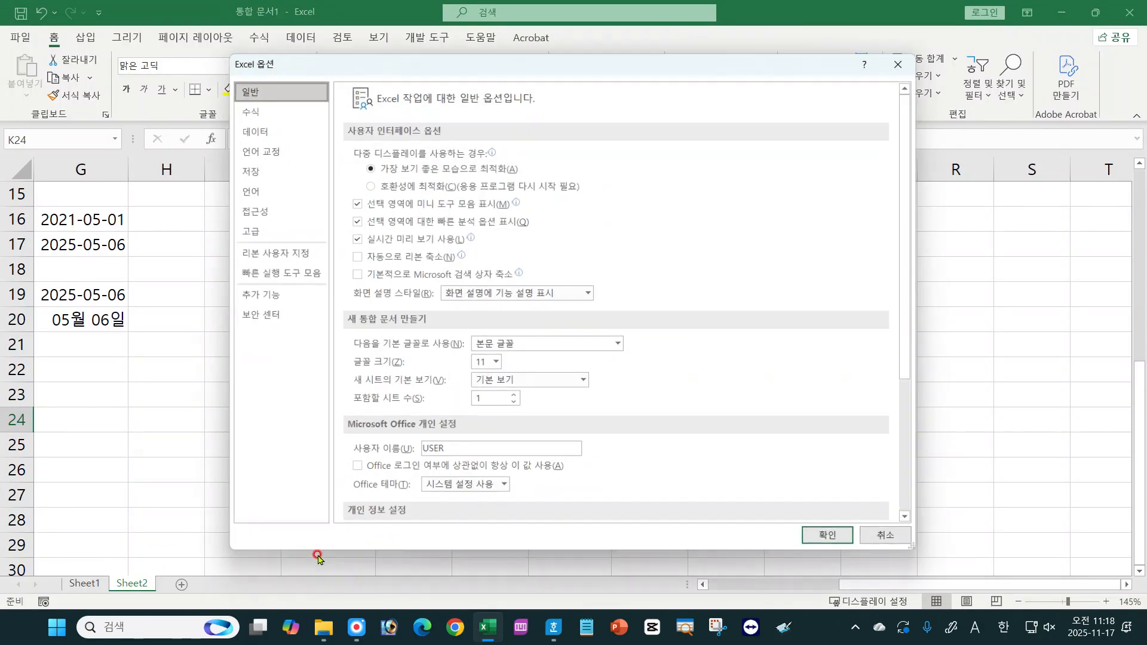
left_click(280, 235)
scroll(694, 282, "down", 15)
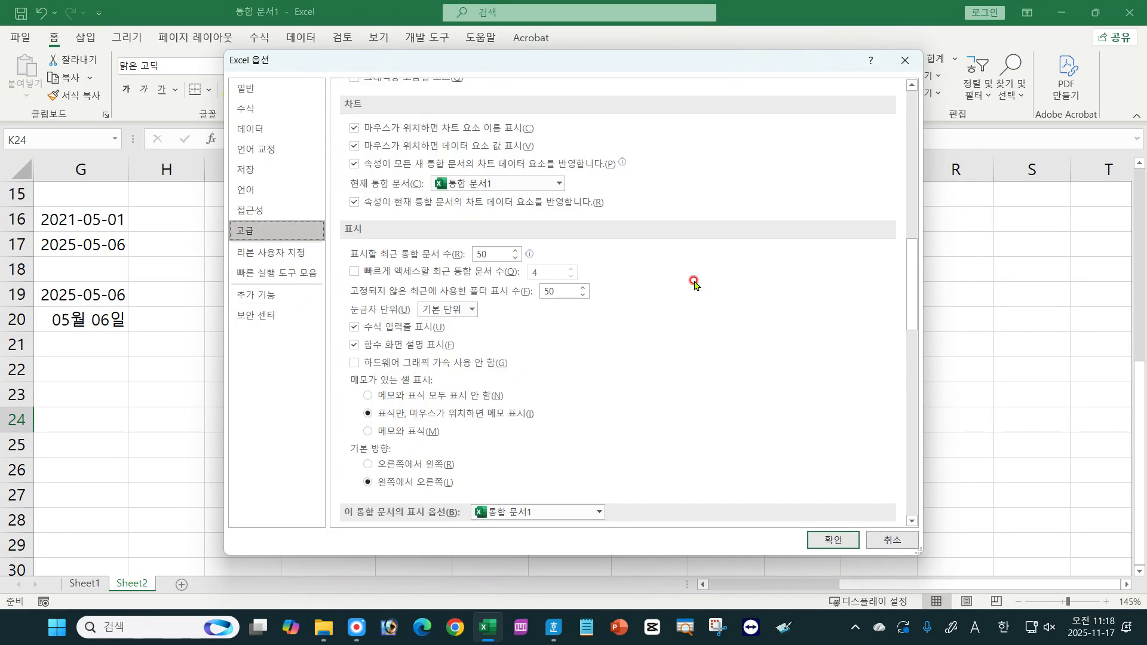
scroll(695, 282, "down", 15)
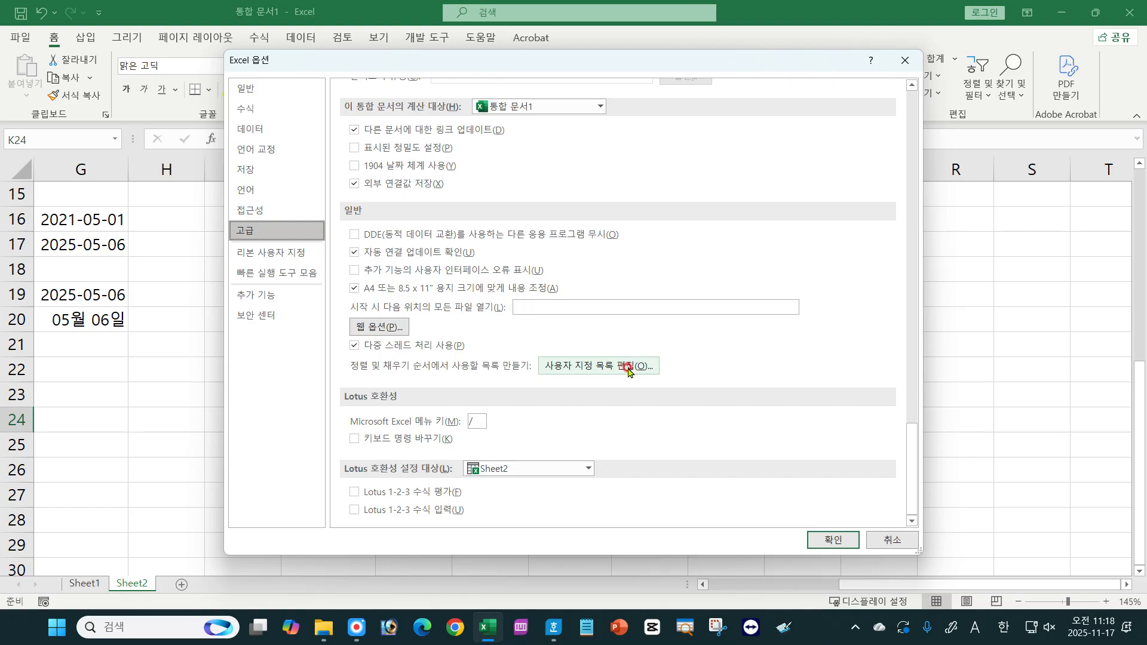
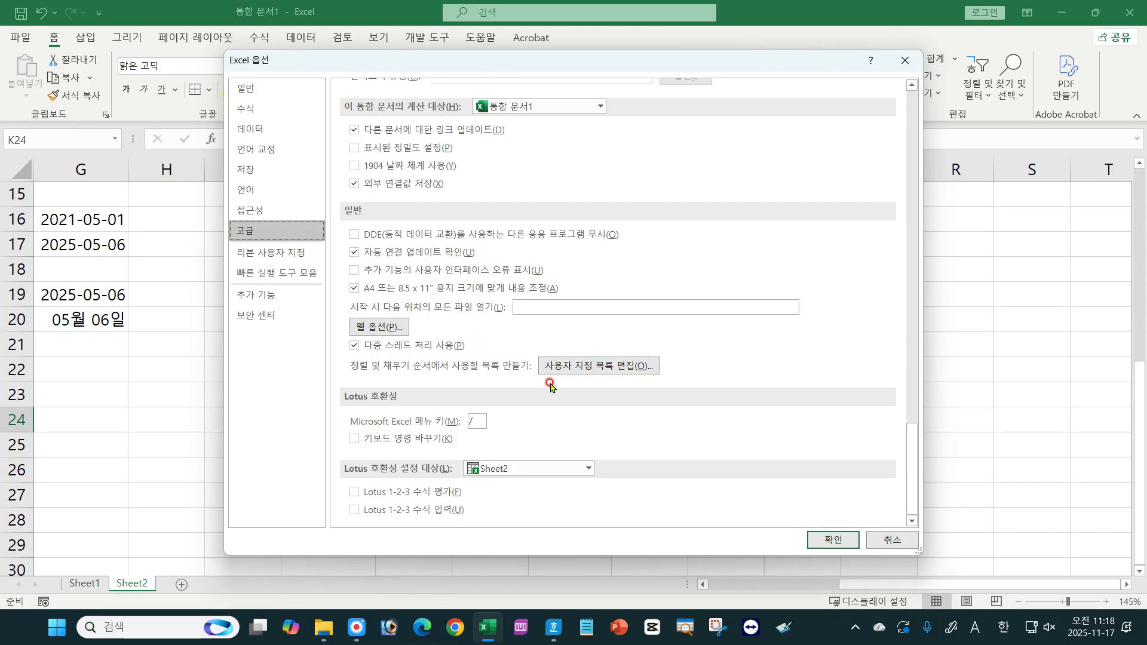
left_click(623, 366)
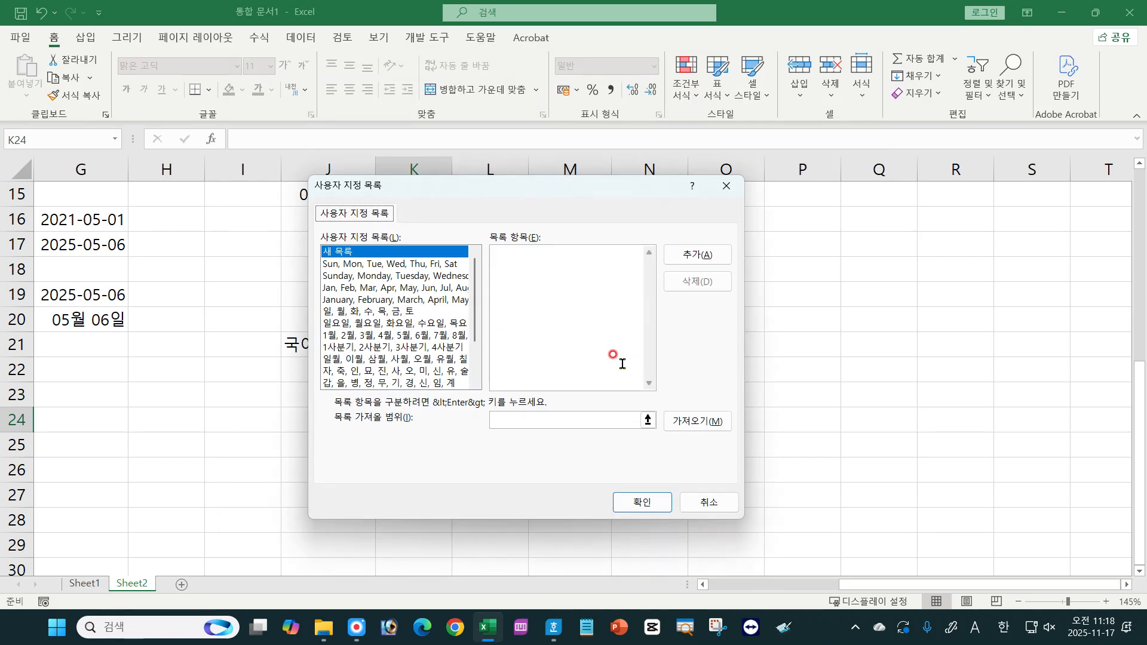
Step: Add a custom list with the items 국어, 영어 and 수학, and accept the Excel options
left_click(513, 259)
type("국어 영어")
key("Return")
type("수학")
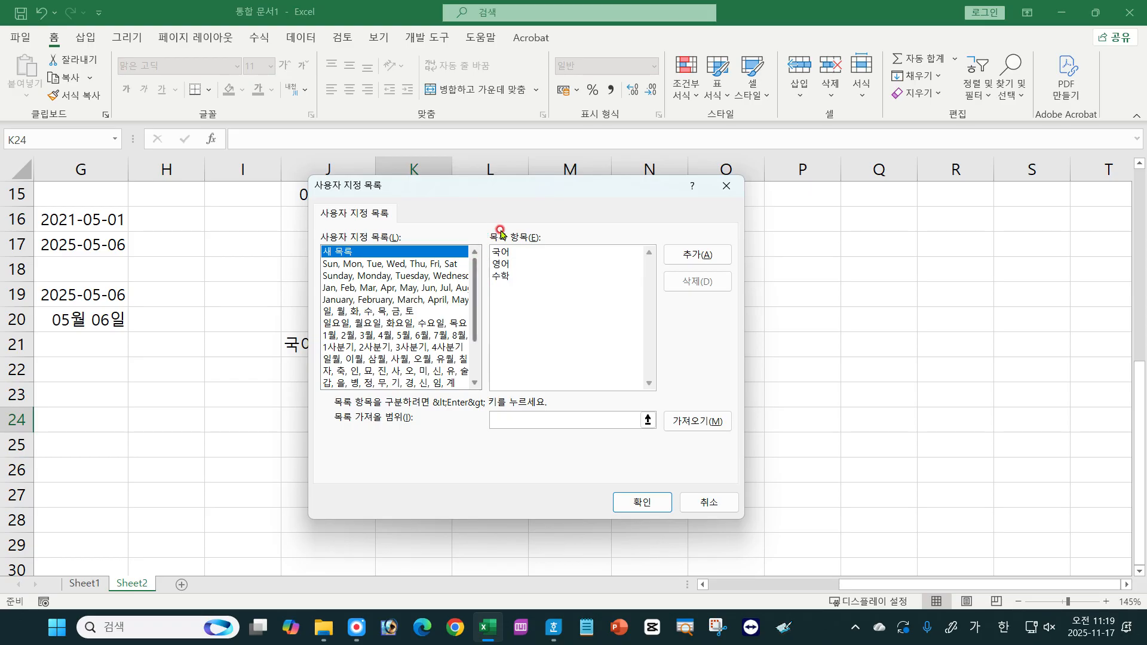
left_click(711, 259)
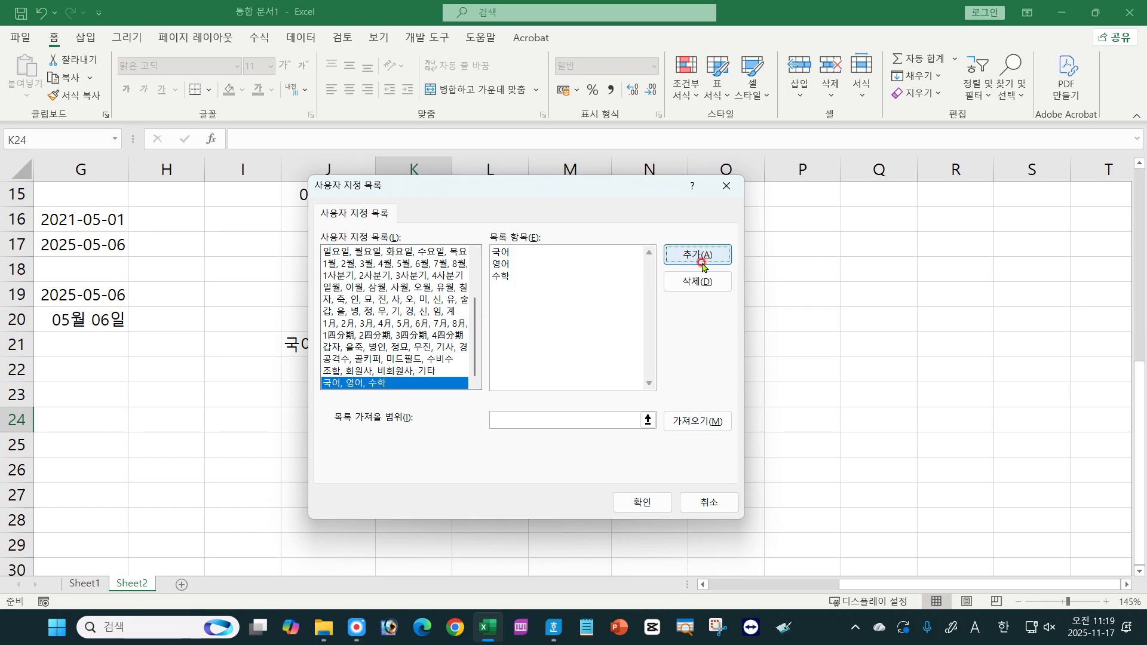
left_click(631, 505)
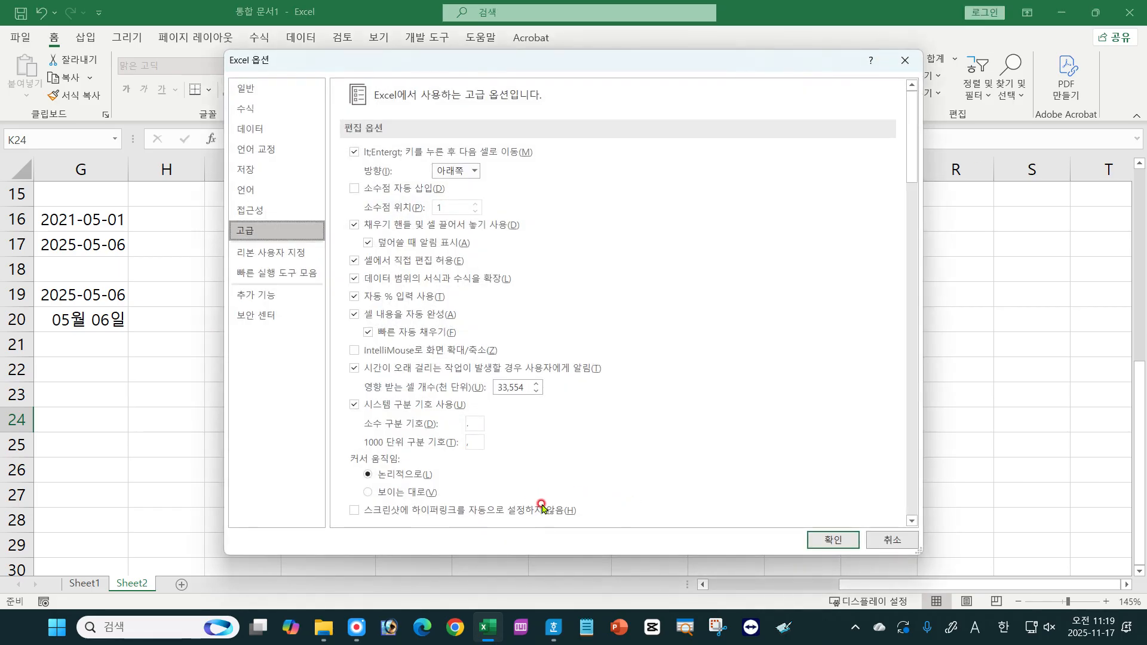
left_click(832, 538)
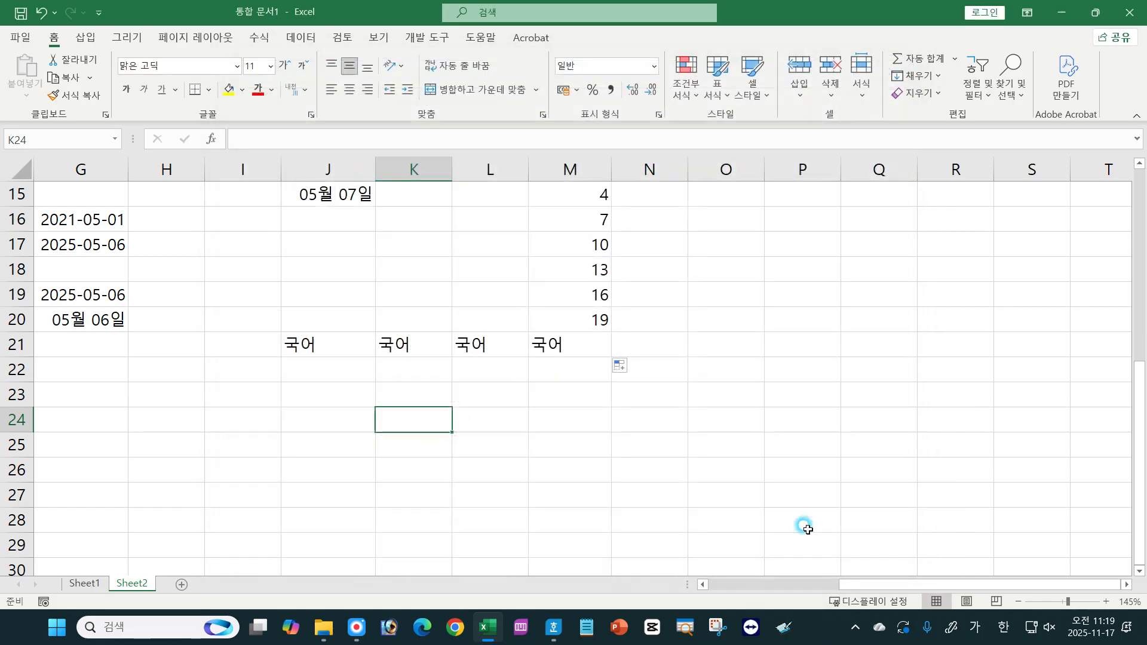
Step: Fill the 국어, 영어, 수학 series from J21 across to L21 and clear M21
left_click(314, 344)
left_click_drag(373, 357, 526, 359)
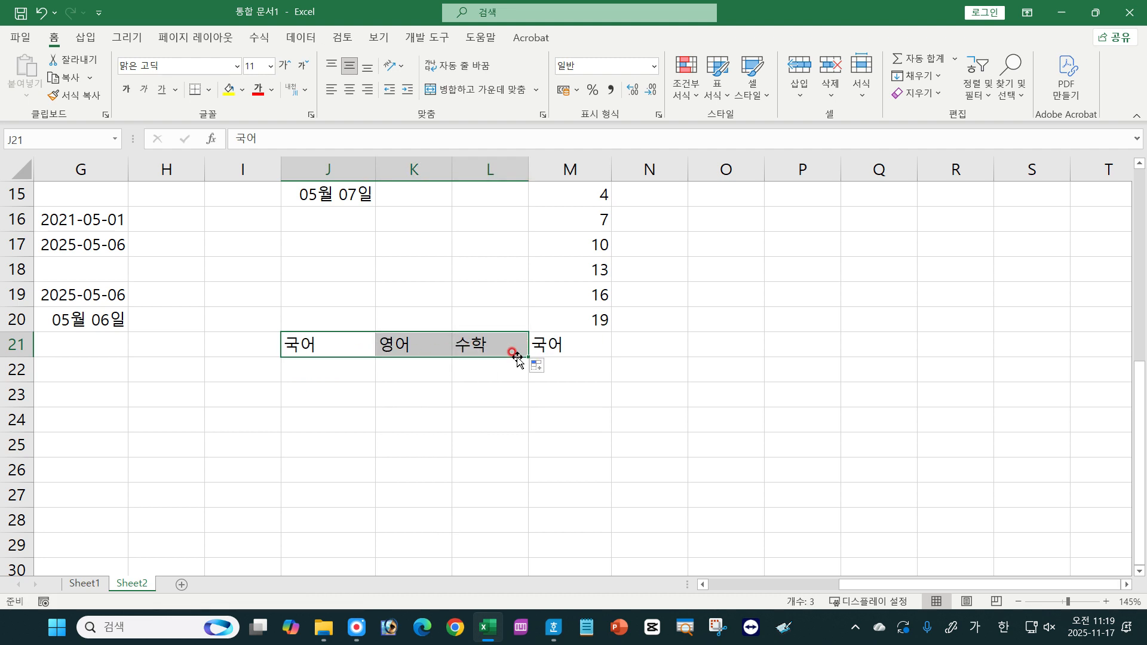
left_click(552, 342)
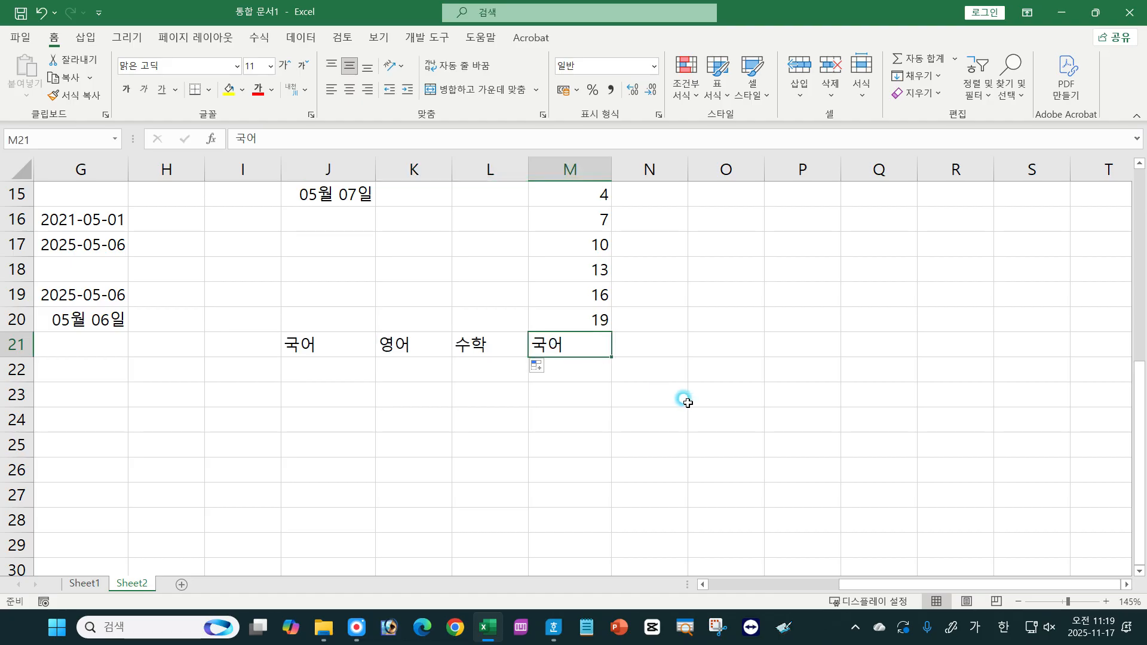
key("Delete")
Step: Clear K21:M22 and refill the custom list series from J21 across to L21
left_click_drag(387, 342, 579, 358)
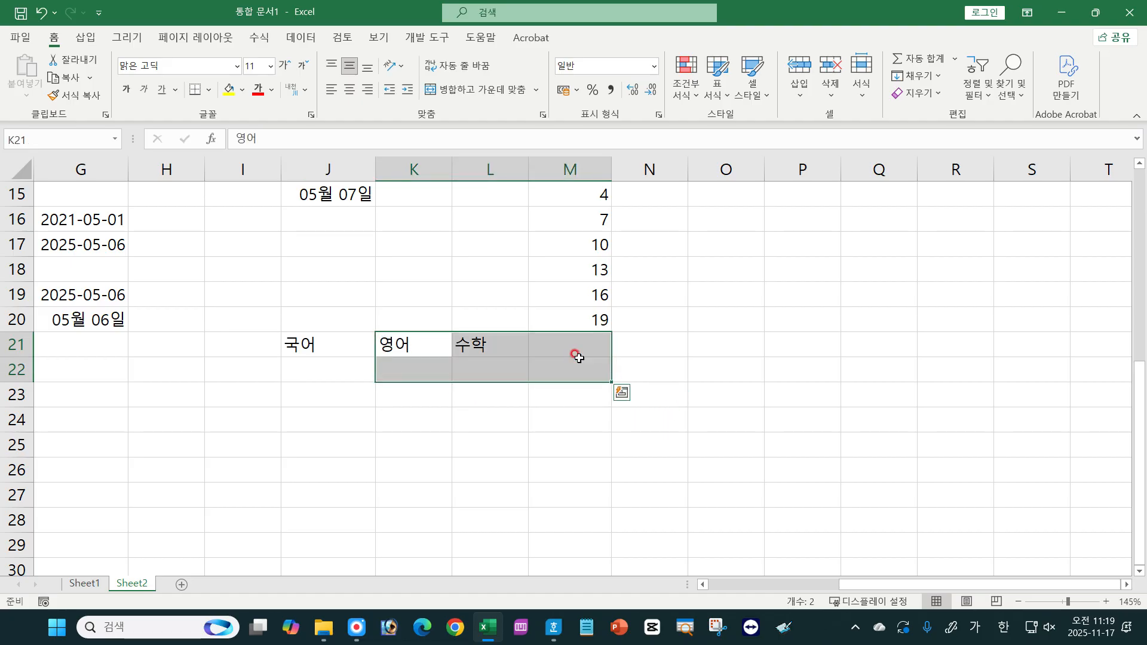
key("Delete")
left_click(325, 351)
left_click_drag(371, 355, 528, 361)
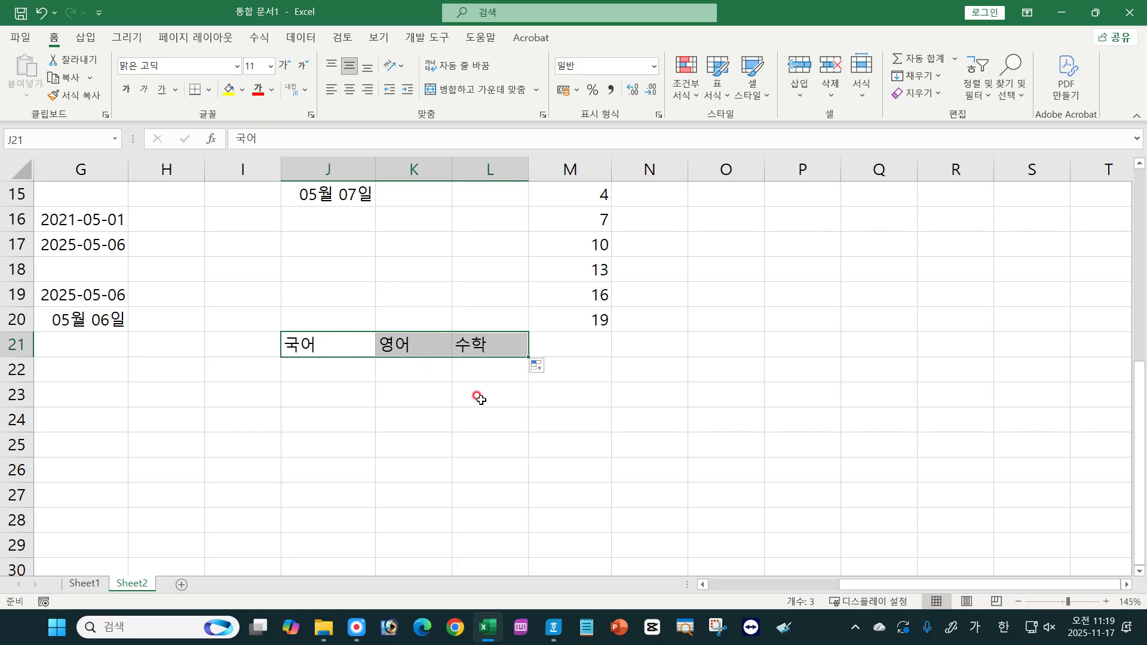
left_click(458, 412)
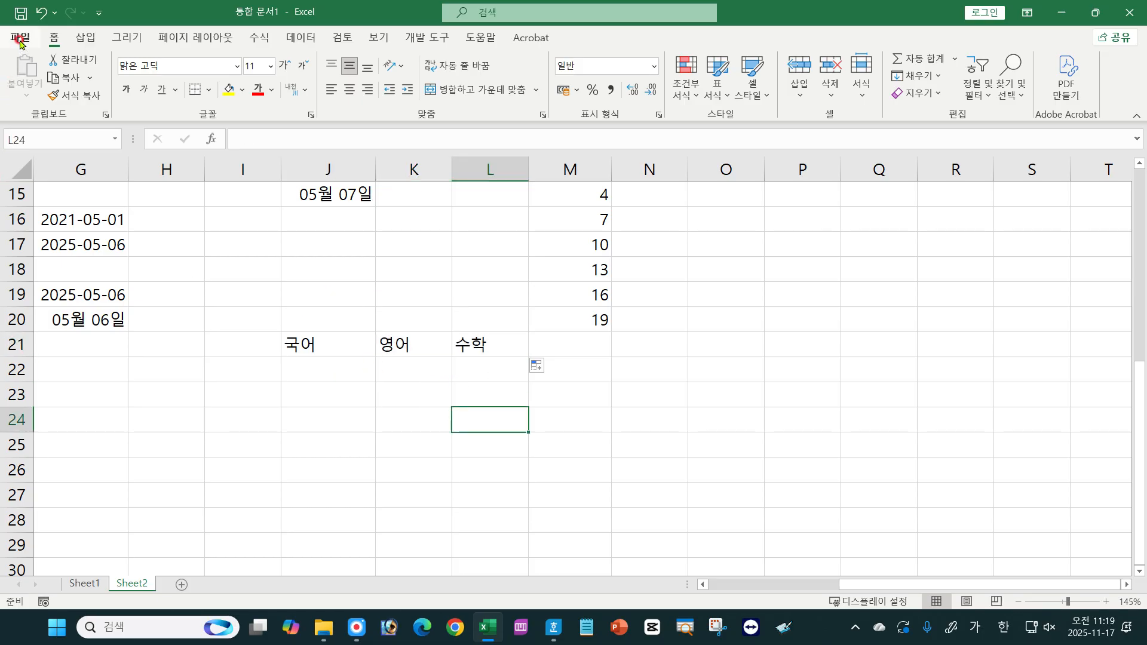
Step: Switch to the Hangul document and review option ④ of question 8 on custom series filling and text/number list items
left_click(554, 627)
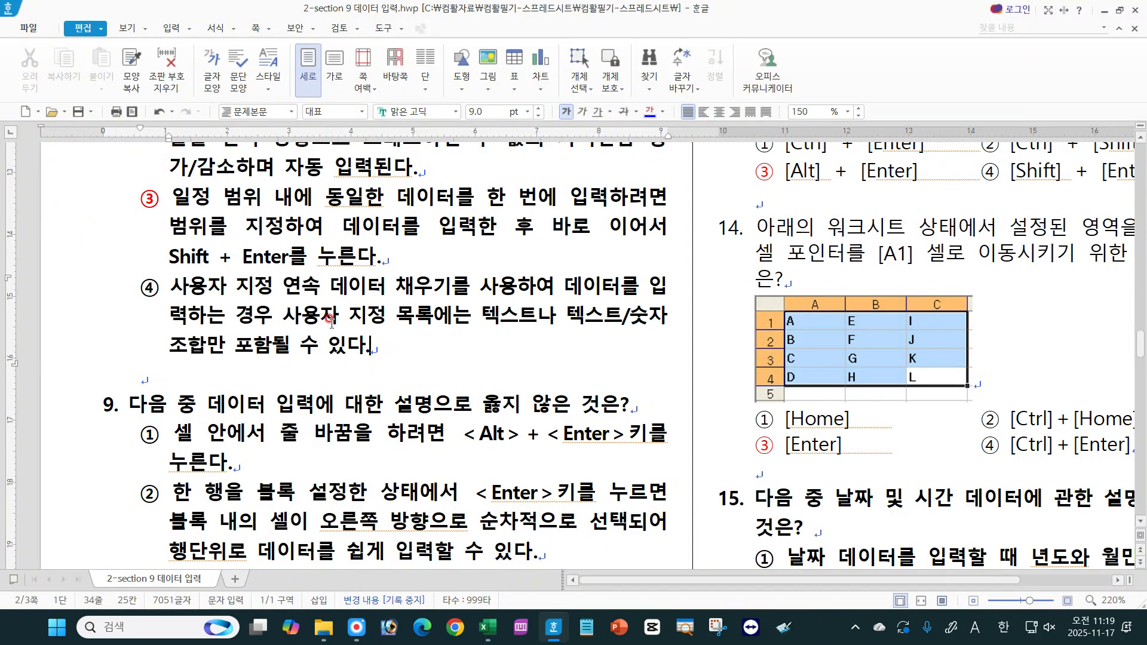
left_click_drag(282, 317, 668, 307)
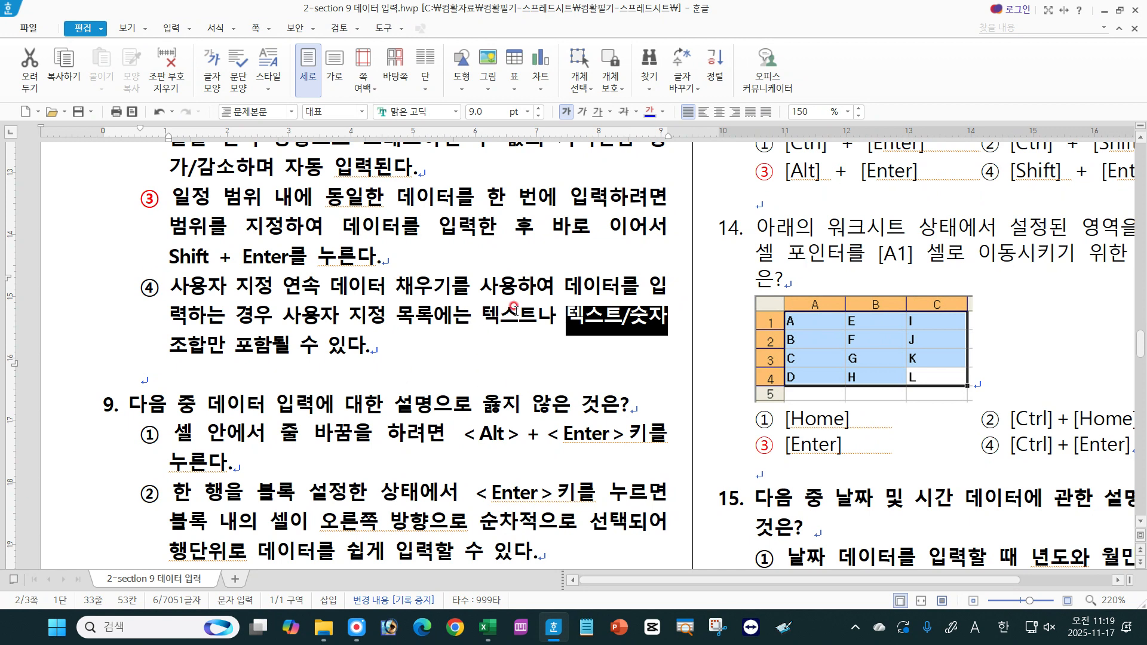
left_click(388, 352)
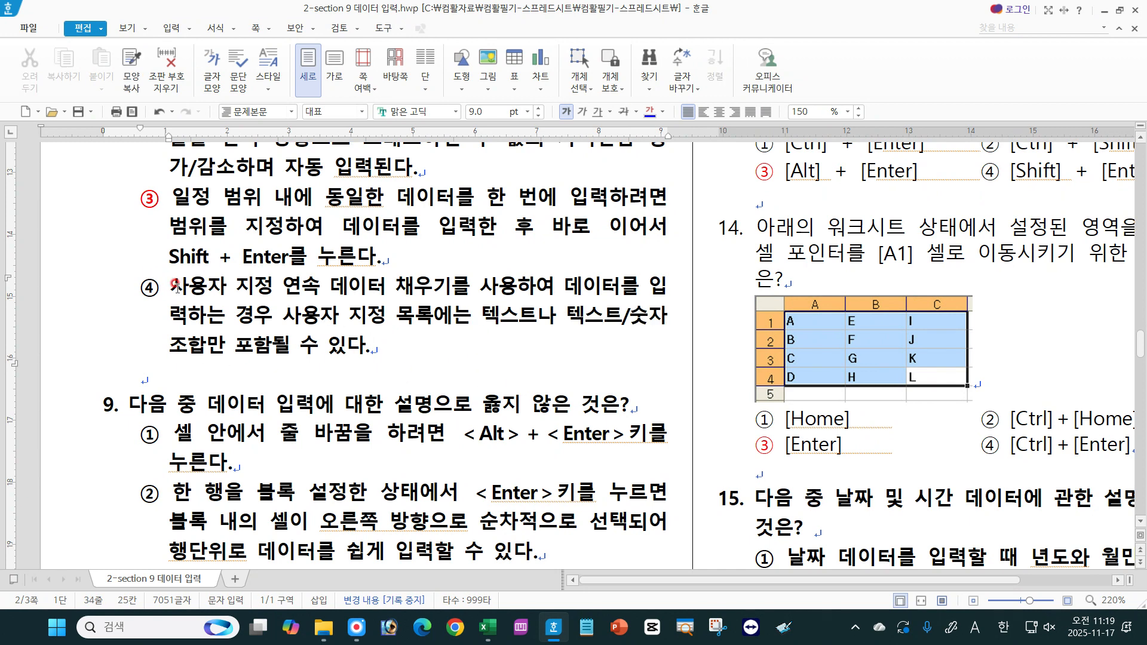
left_click_drag(177, 288, 475, 279)
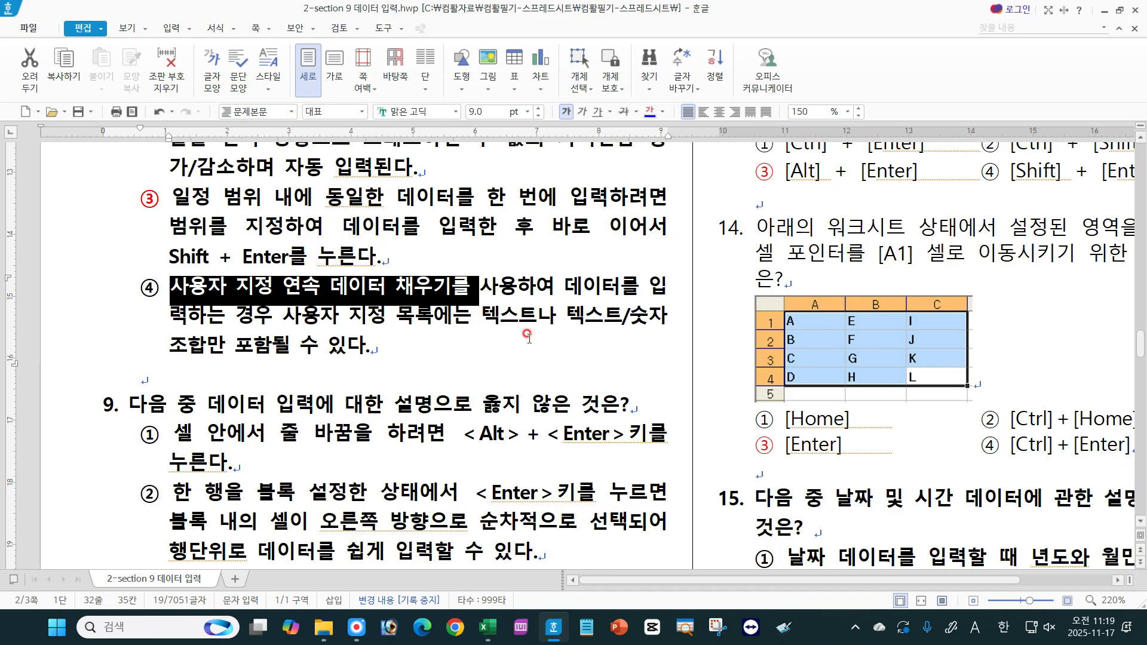
left_click(621, 349)
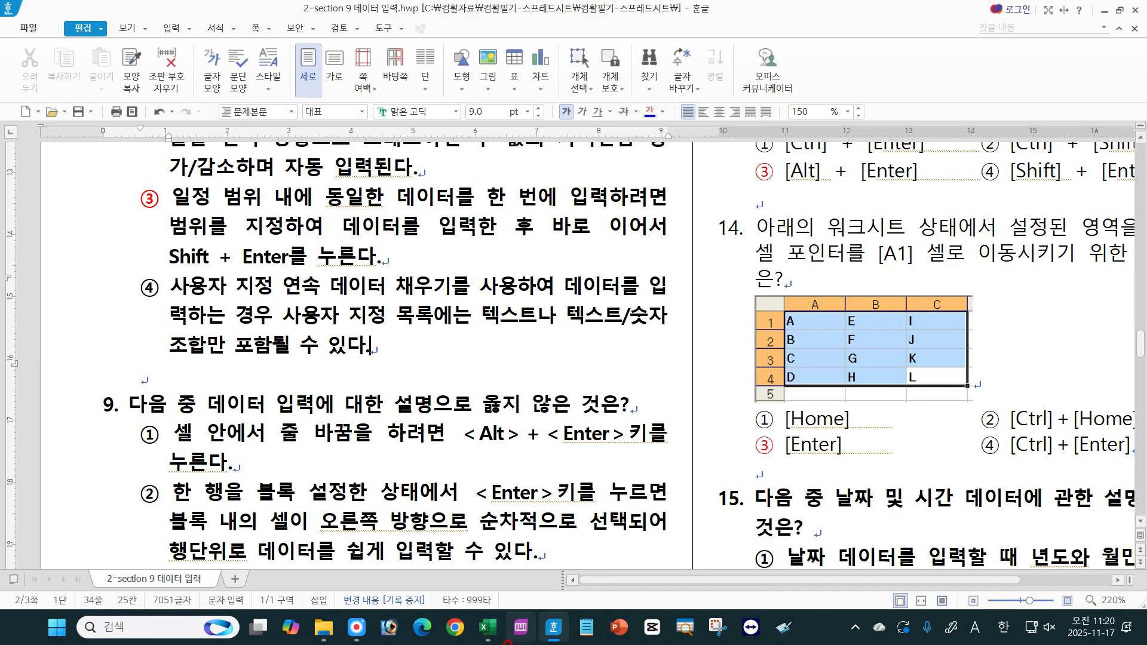
Step: Switch to Excel and open the custom lists editor from the advanced options
left_click(488, 628)
left_click(293, 393)
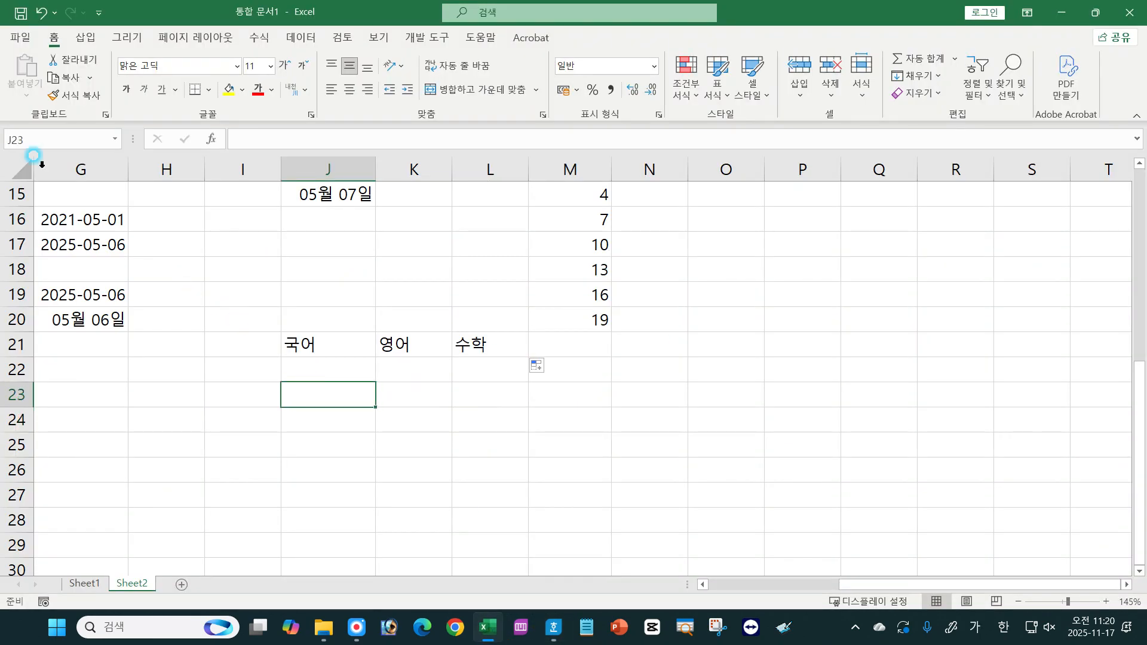
left_click(16, 39)
left_click(51, 541)
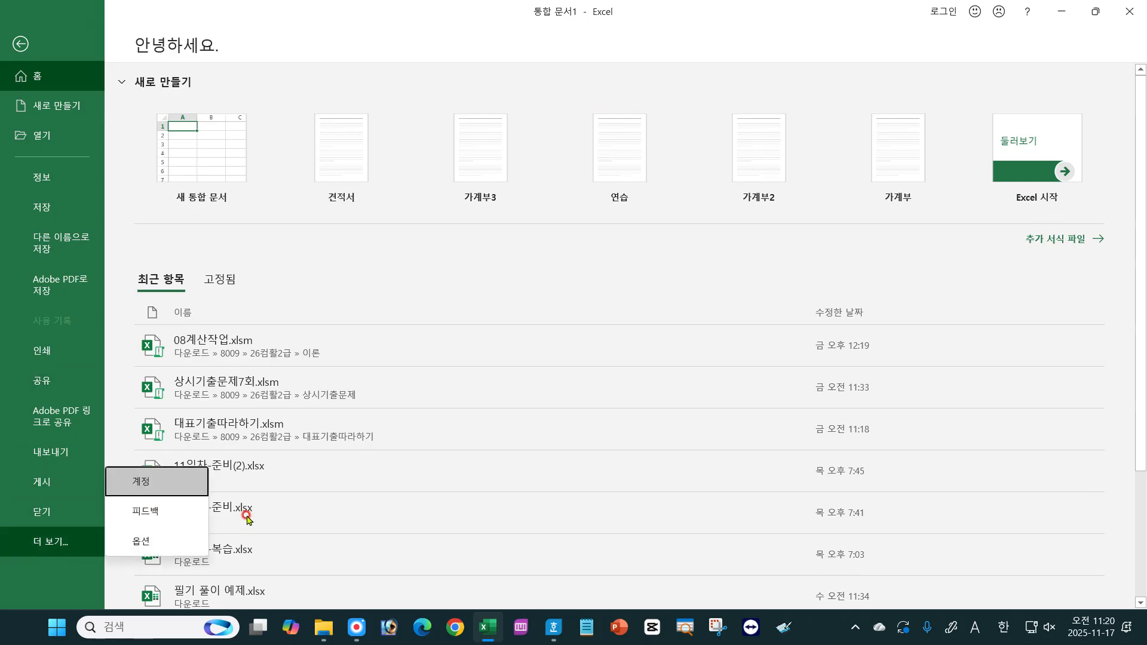
left_click(140, 541)
left_click(272, 230)
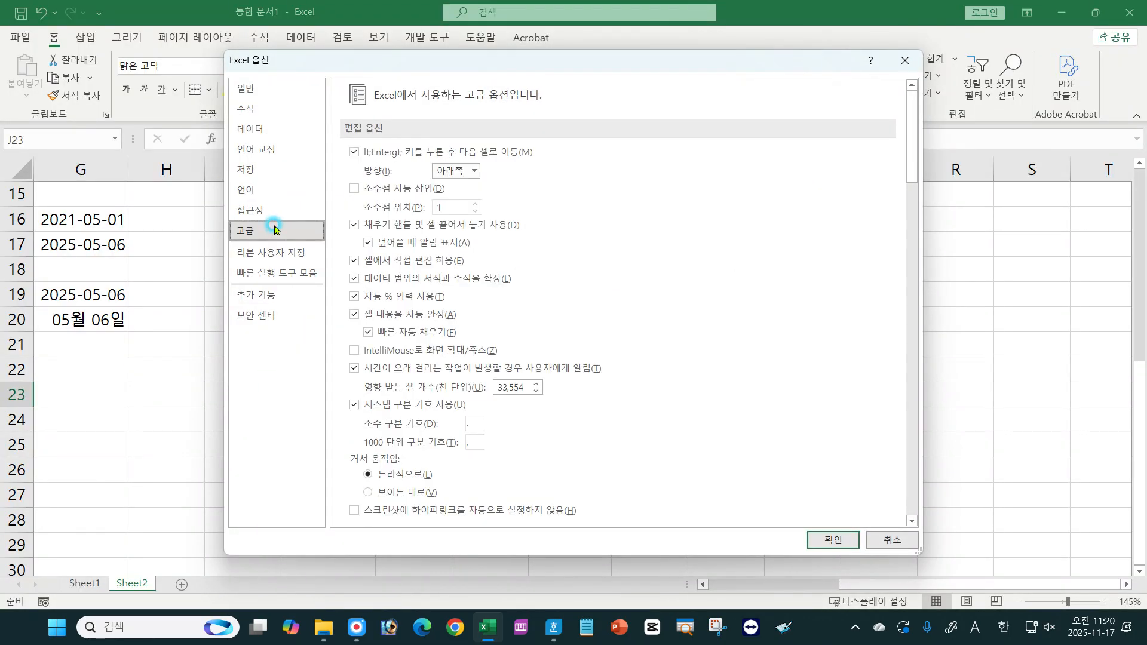
scroll(570, 335, "down", 10)
scroll(571, 333, "down", 5)
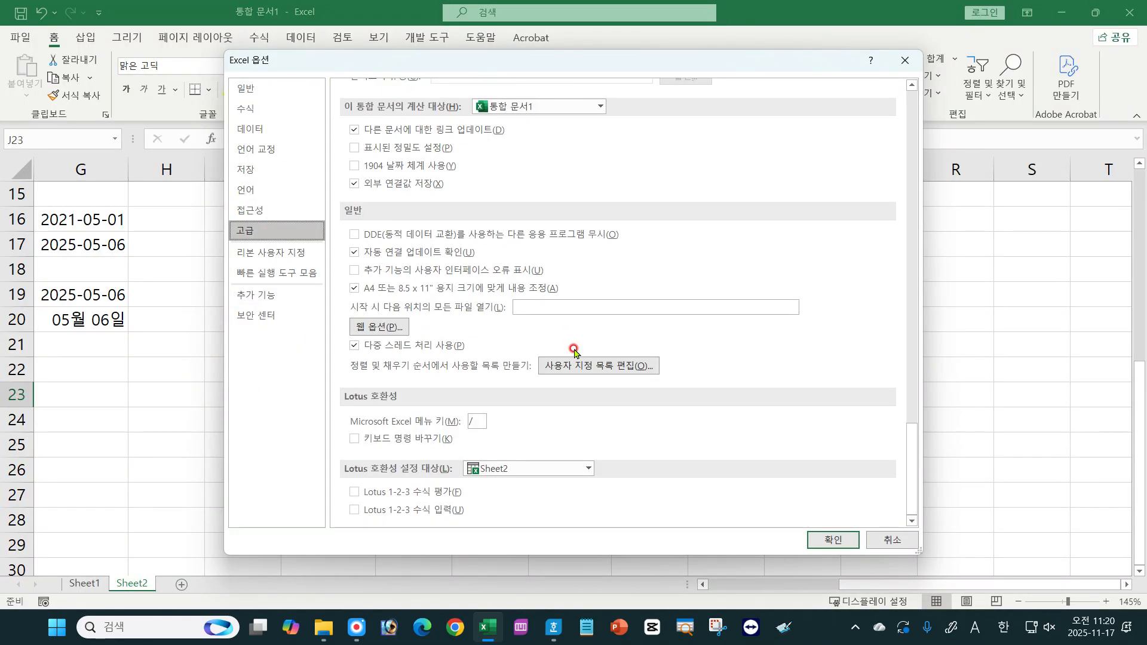
left_click(568, 358)
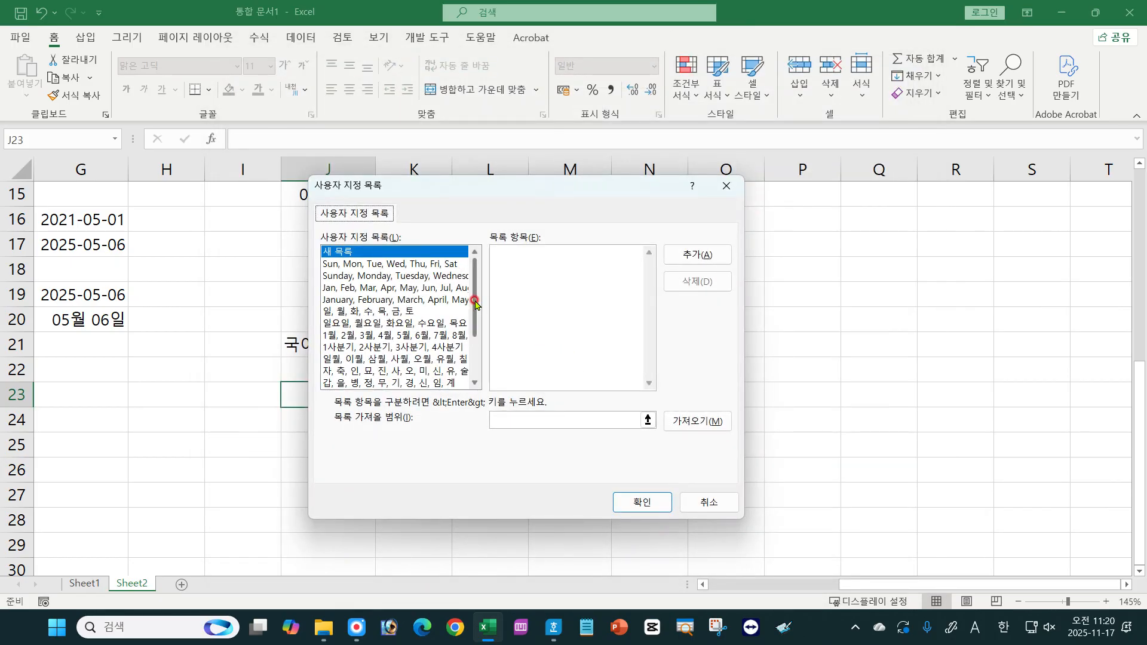
Step: Change the item 수학 to 수학2 in the 국어, 영어, 수학 custom list and accept the options
left_click(493, 259)
left_click_drag(474, 293, 474, 333)
left_click(387, 383)
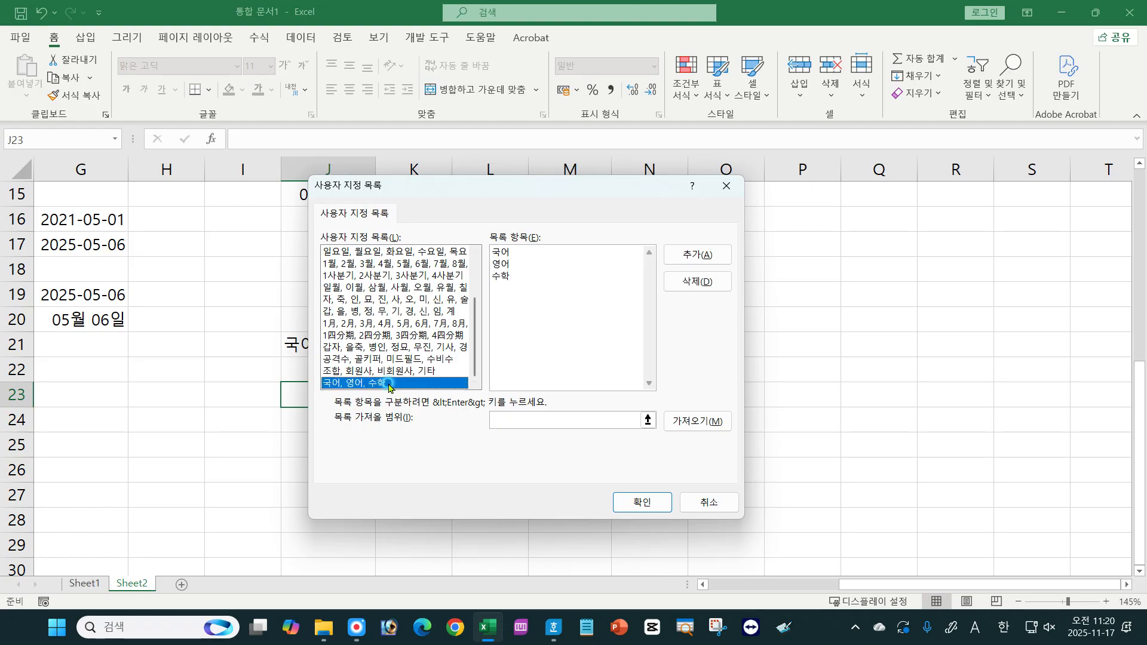
left_click(513, 267)
type("2")
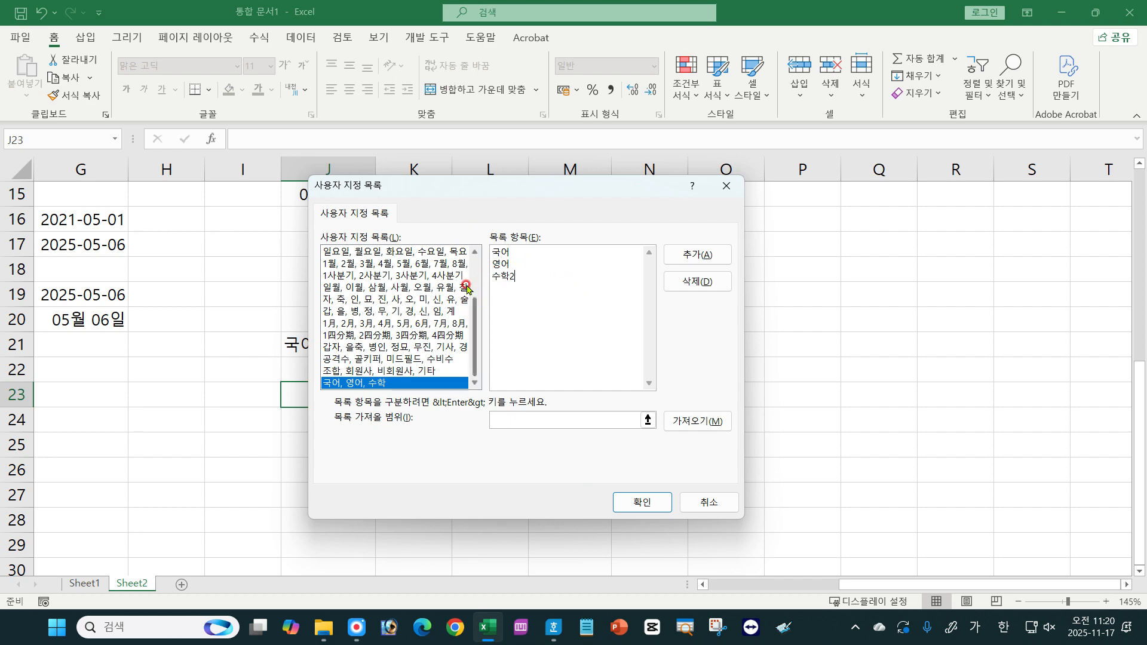
left_click(640, 502)
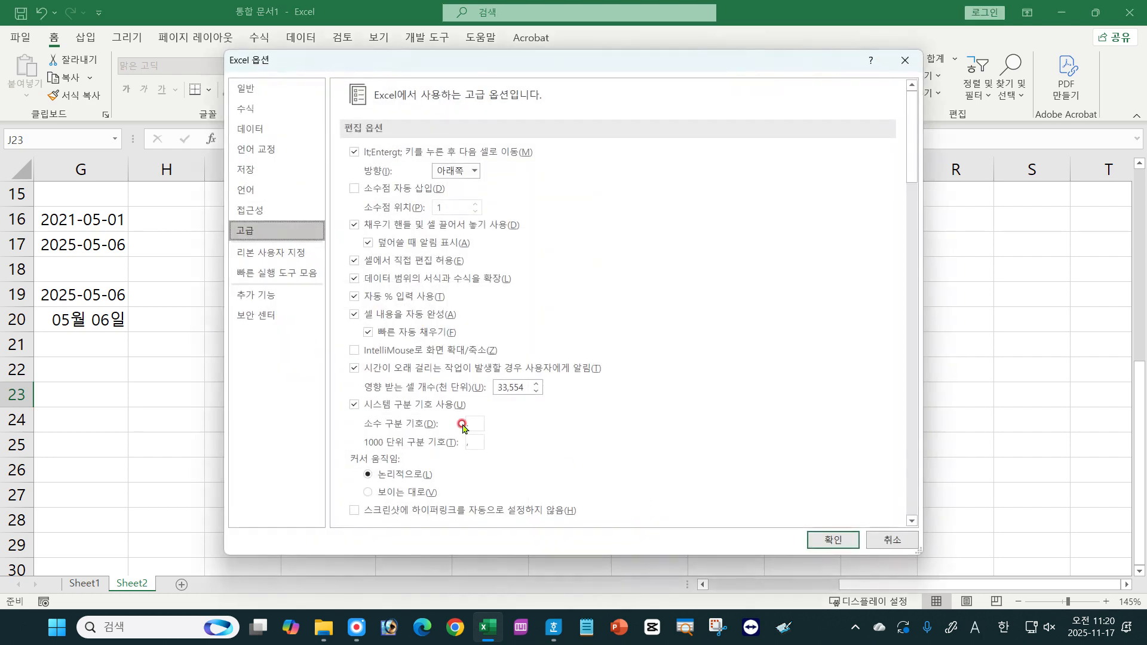
left_click(851, 541)
Step: Fill the edited custom list from J21 across to L21, ending with 수학2
left_click(313, 343)
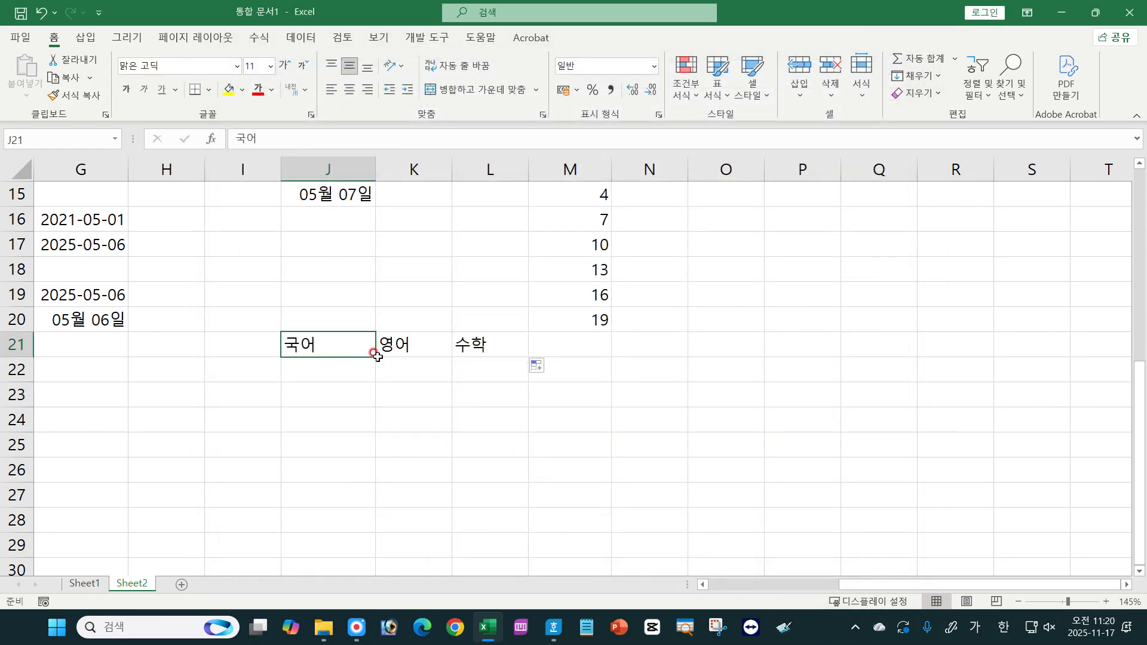
left_click_drag(376, 356, 499, 369)
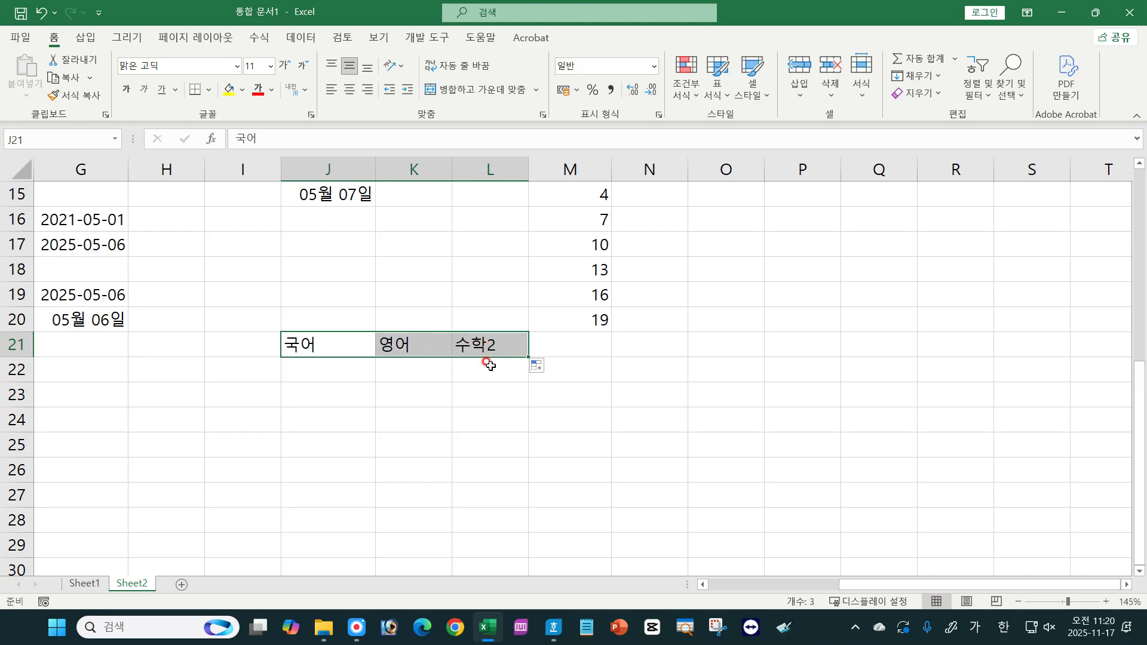
left_click(420, 433)
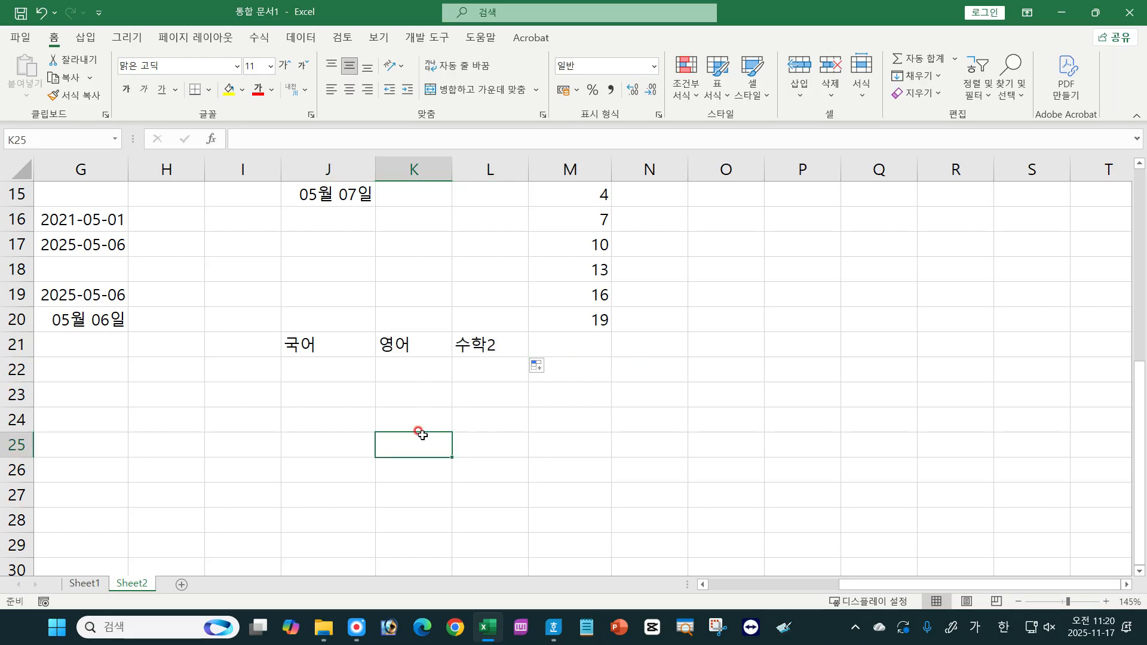
Step: Glance at the Hangul document, return to Excel and reopen the custom lists editor from the advanced options
left_click(543, 632)
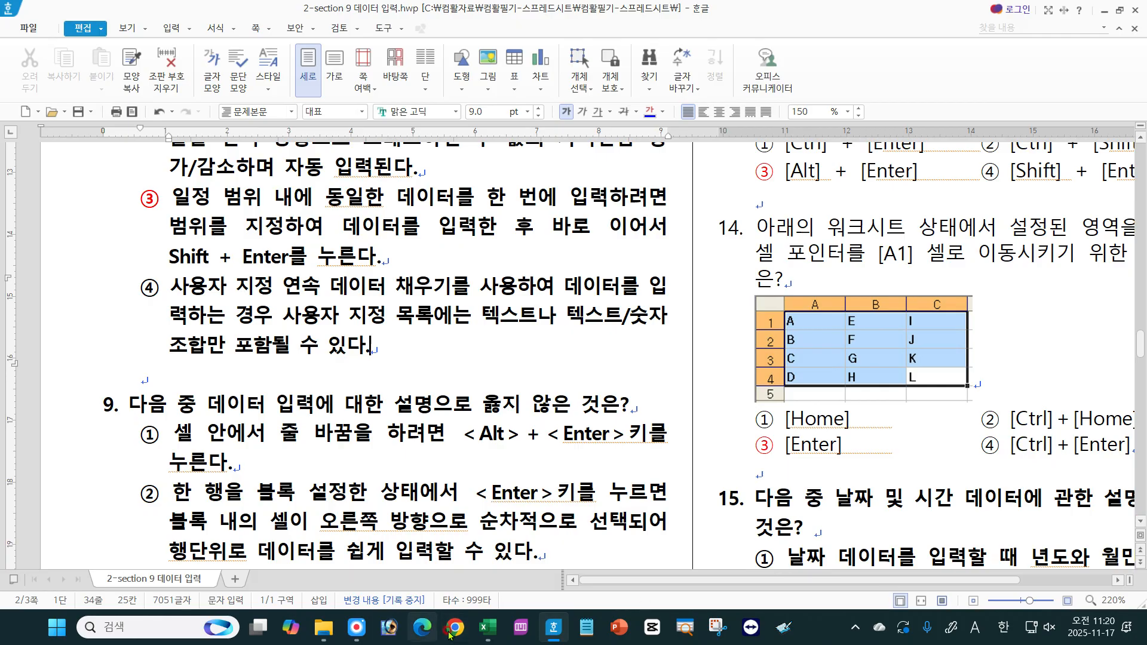
left_click(488, 627)
left_click(417, 461)
left_click(21, 37)
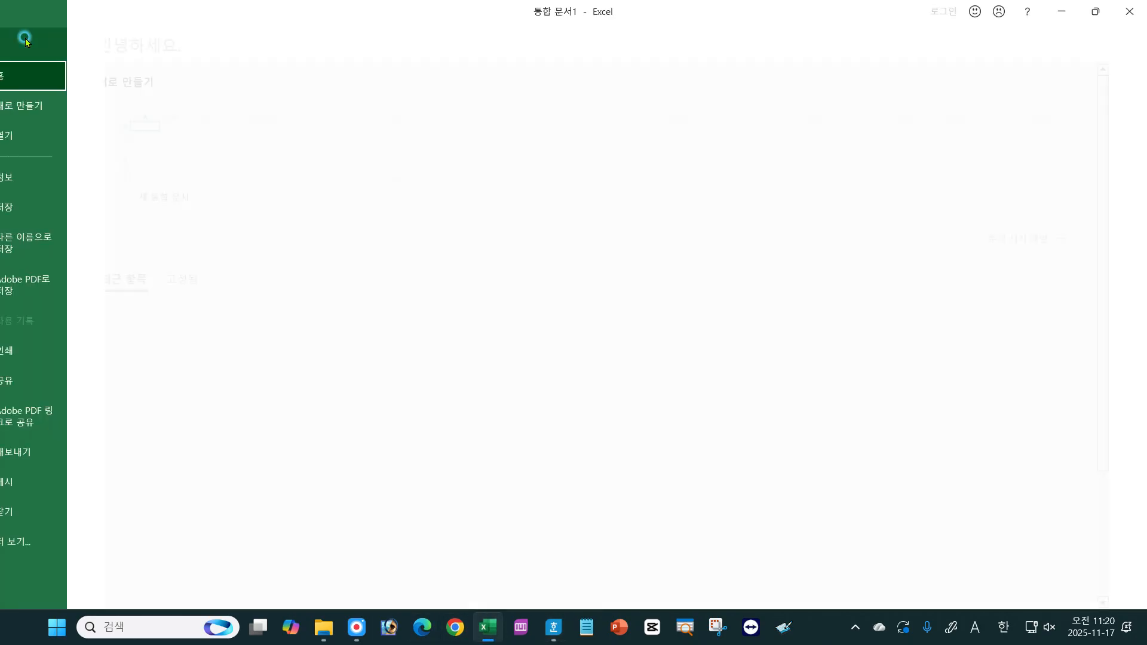
left_click(51, 542)
left_click(126, 539)
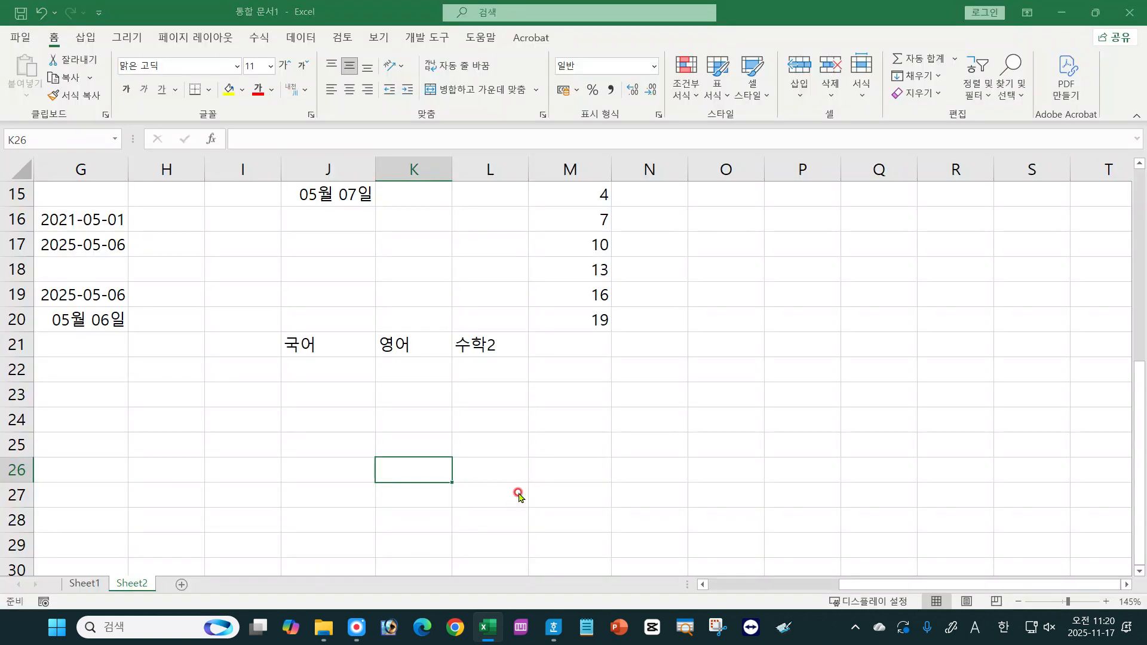
left_click(270, 231)
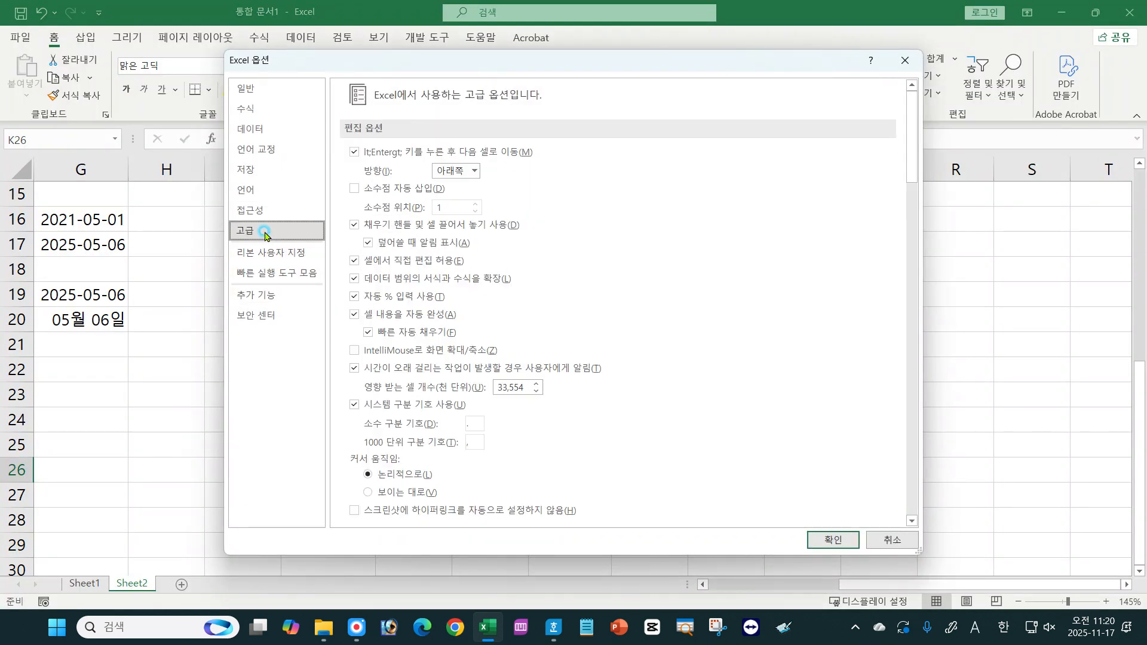
scroll(579, 371, "down", 15)
left_click(577, 367)
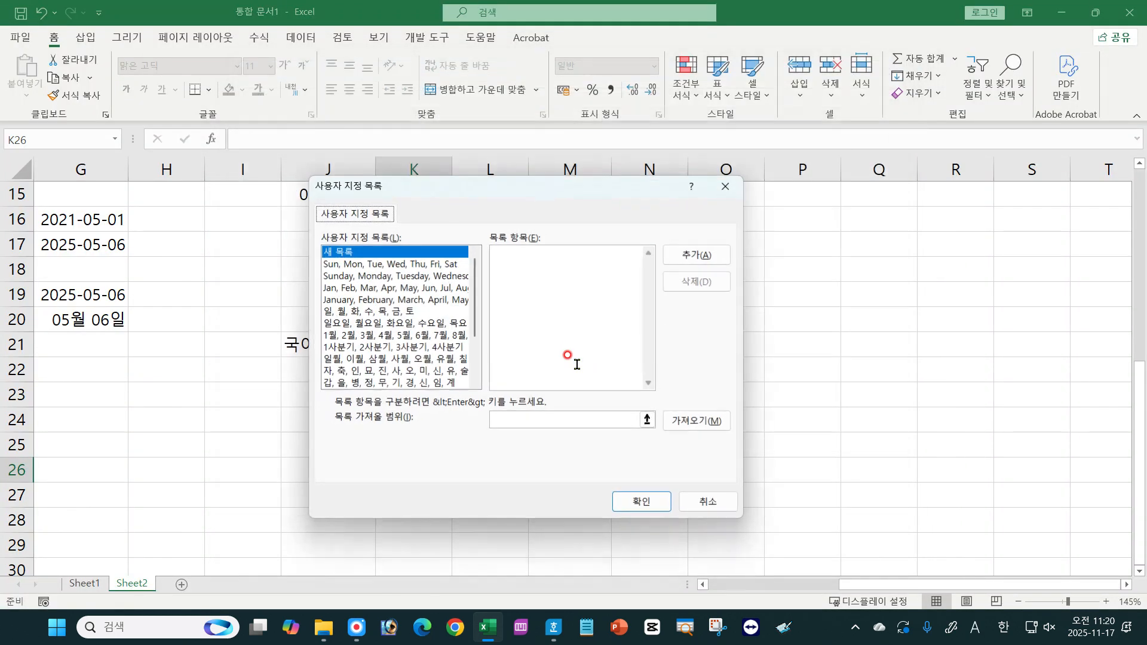
Step: Examine the items of the built-in custom lists, from the weekday and month names through to the 갑자, 을축, 병인 list
left_click(343, 312)
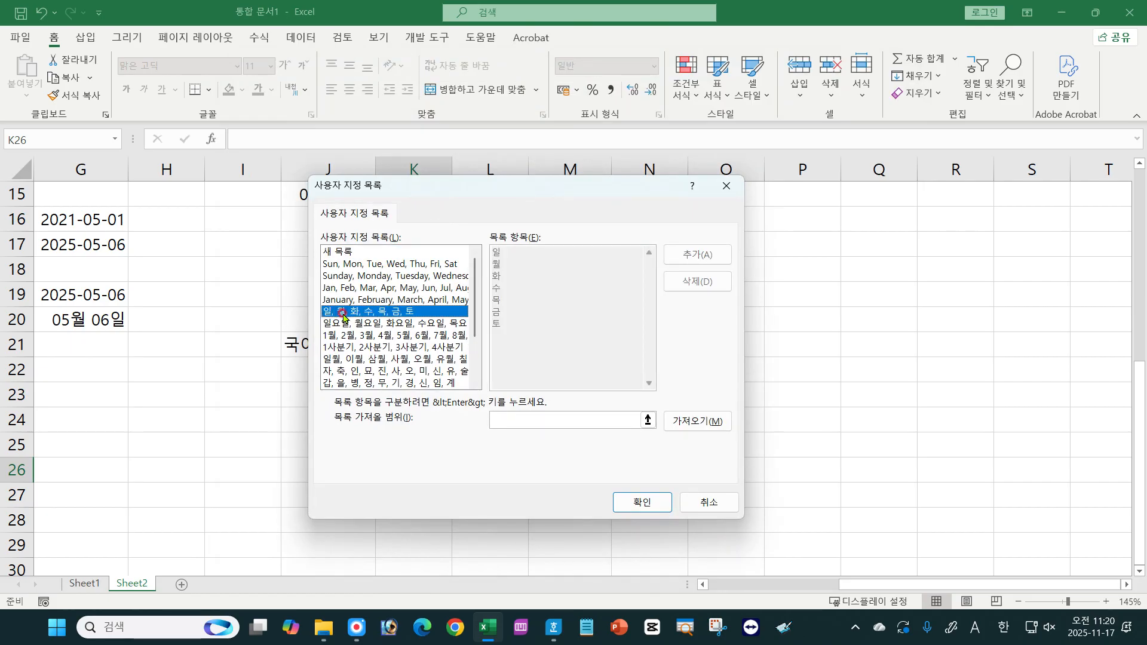
left_click(329, 264)
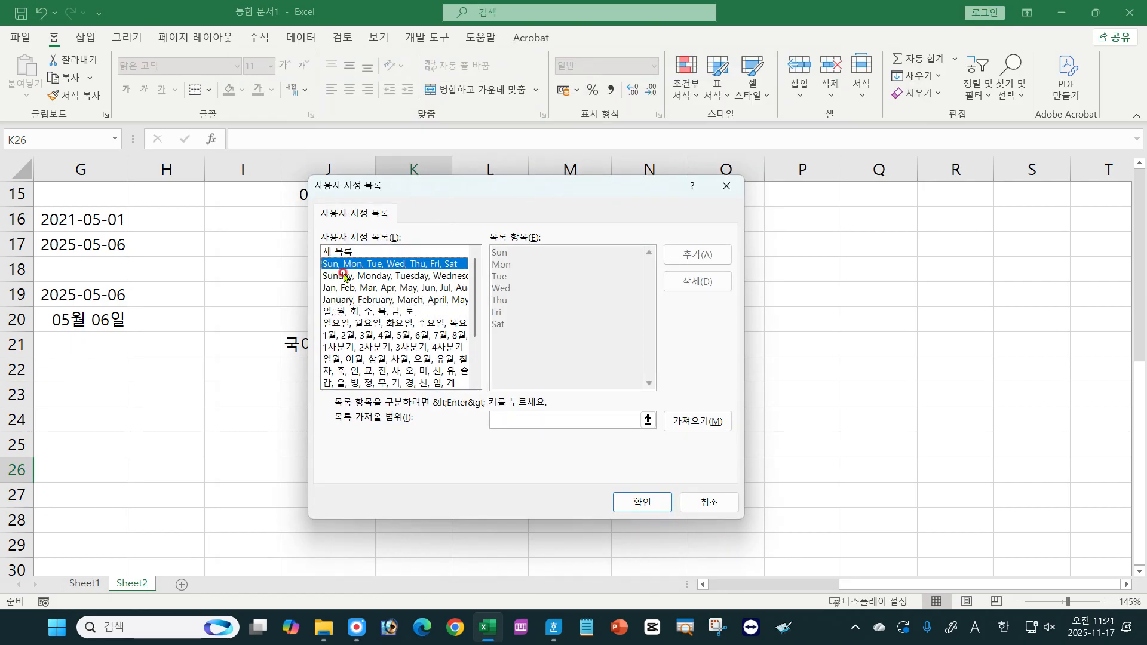
left_click(344, 276)
left_click(339, 288)
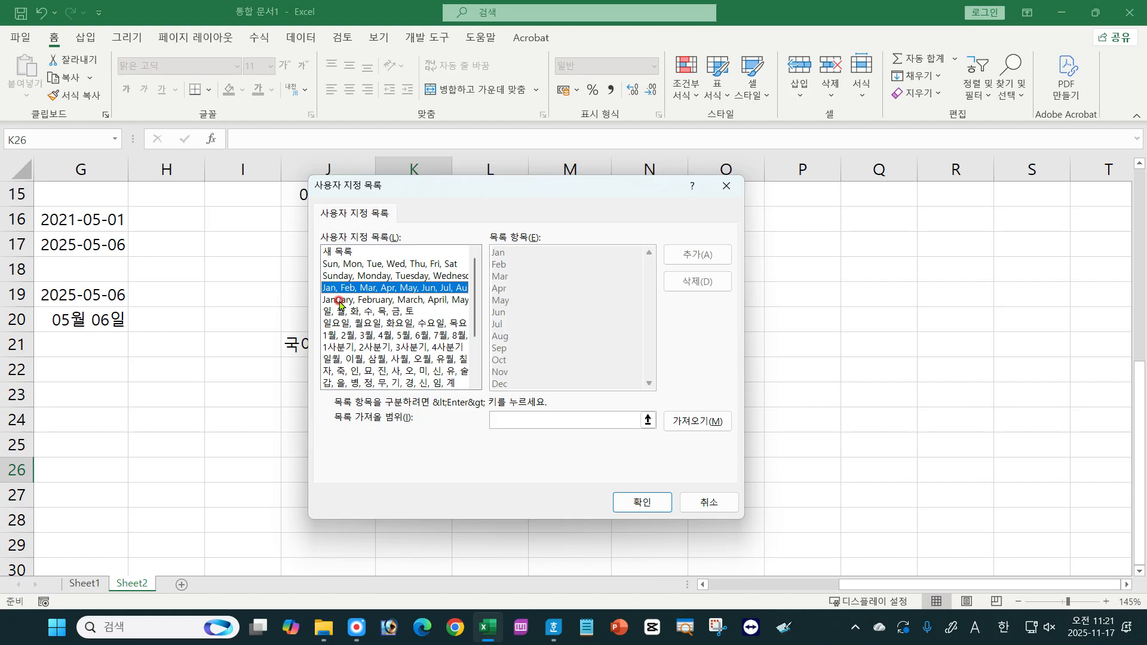
left_click(339, 301)
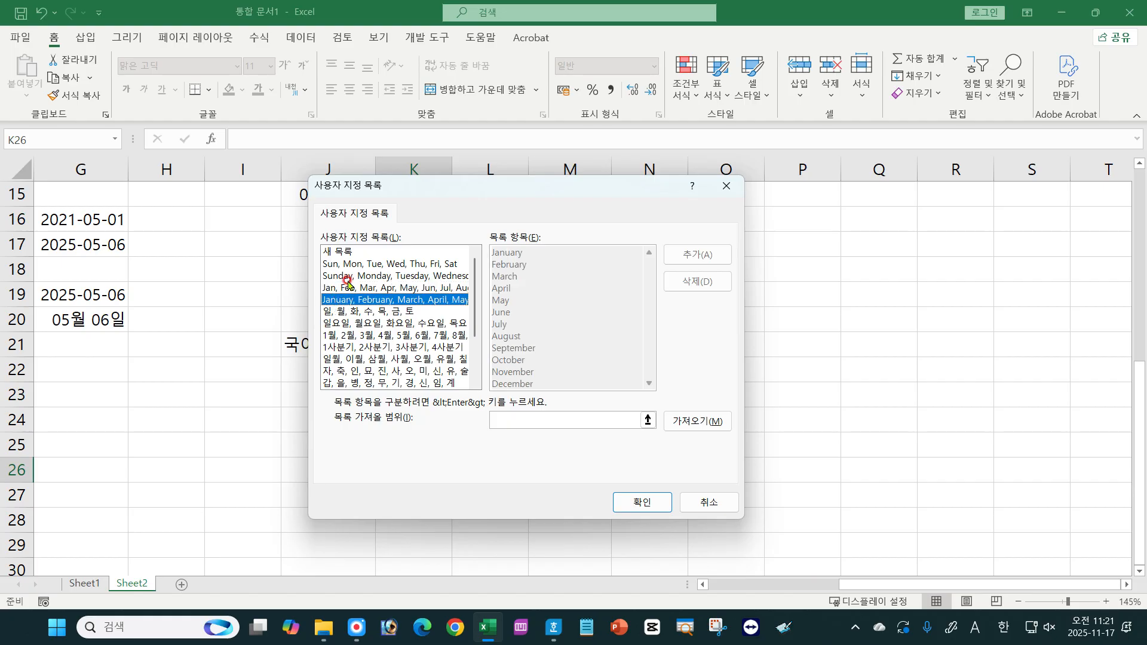
left_click(350, 311)
left_click(347, 323)
left_click(354, 348)
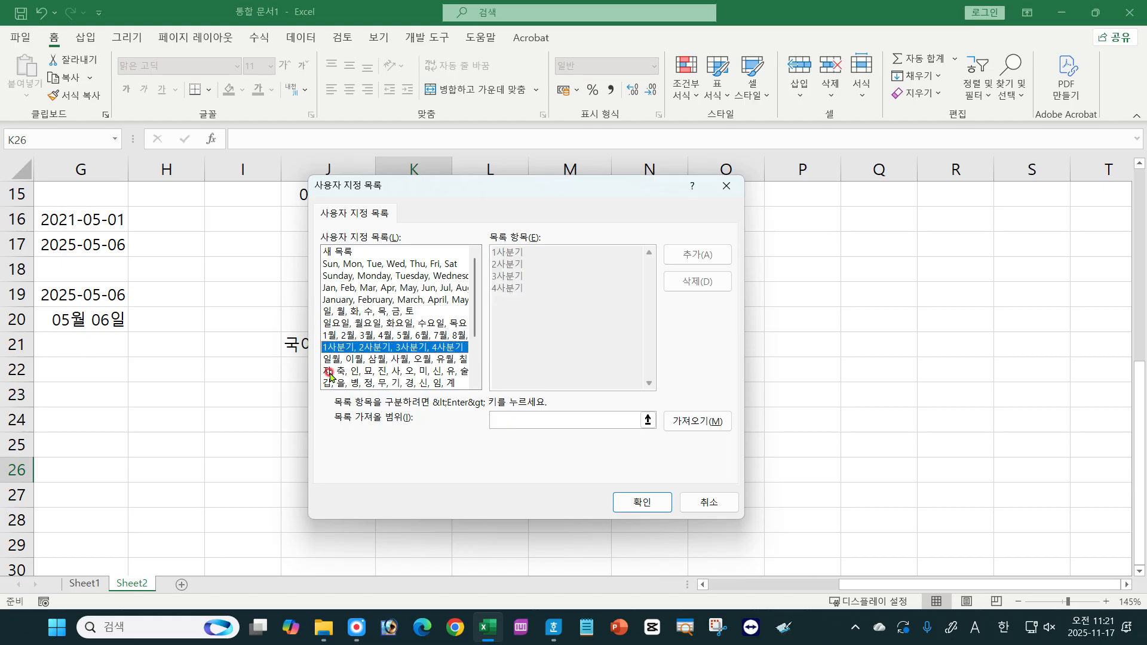
left_click(330, 361)
left_click(333, 371)
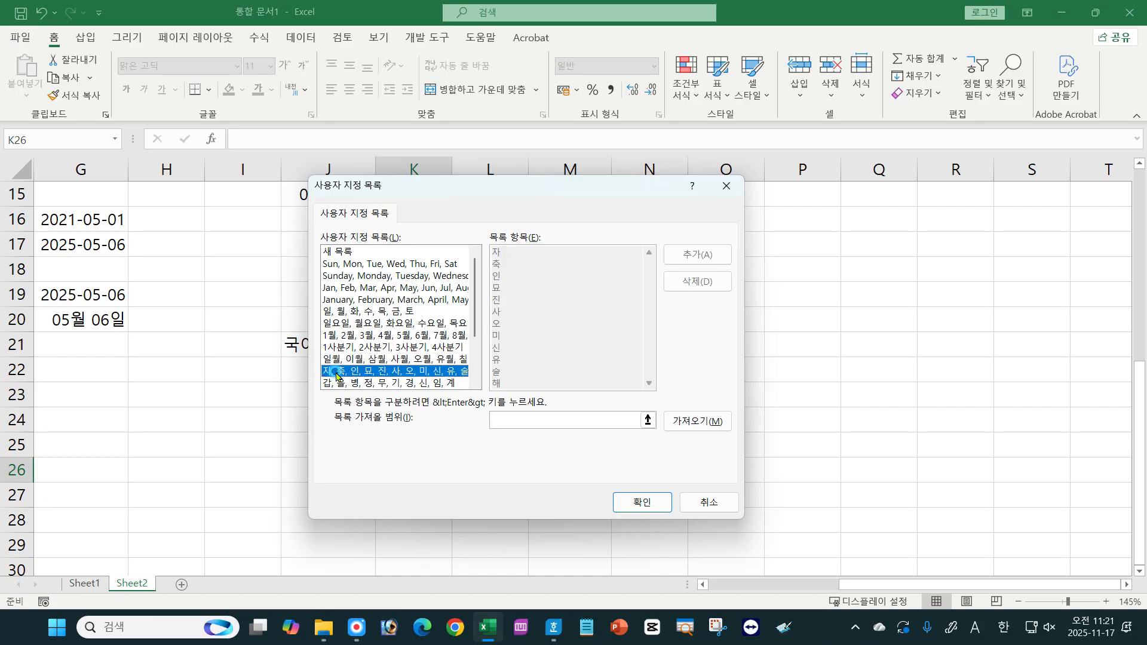
left_click(424, 383)
left_click_drag(477, 307, 477, 347)
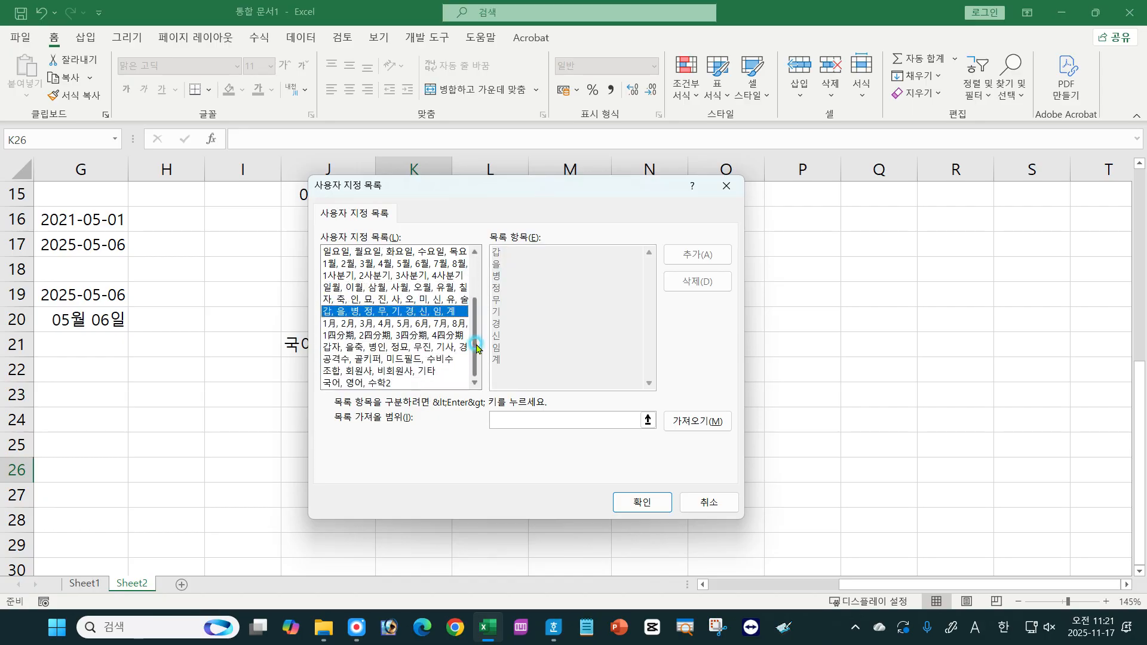
left_click(351, 349)
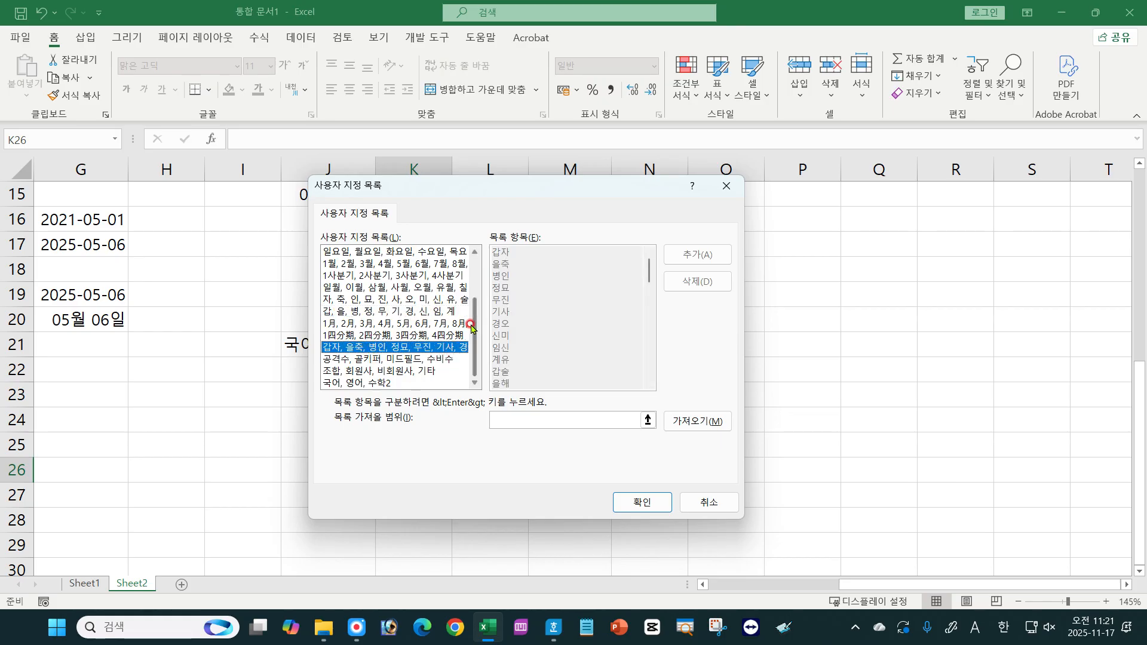
Step: Permanently delete the custom list 국어, 영어, 수학2
left_click(372, 383)
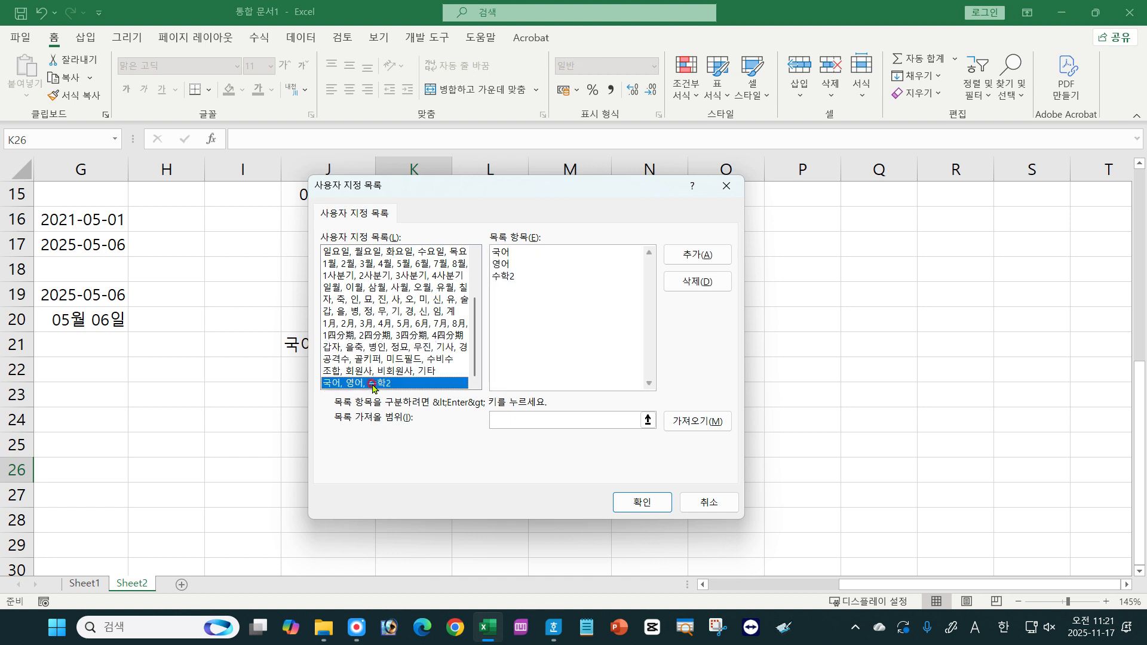
left_click(696, 282)
left_click(518, 355)
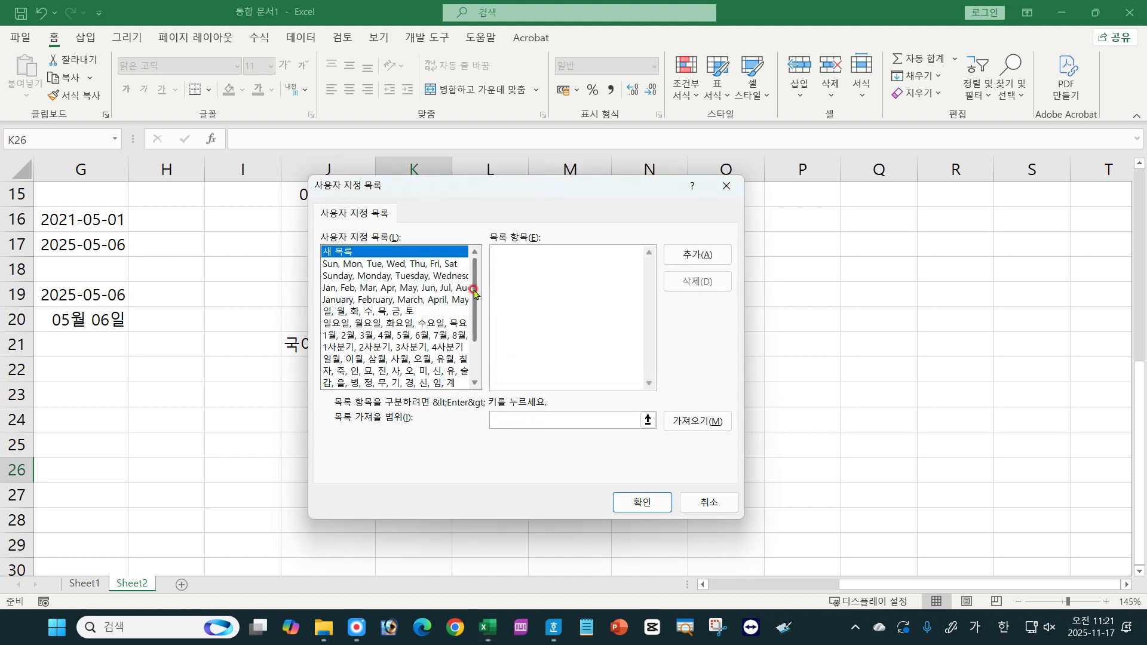
Step: Permanently delete the custom list 조합, 회원사, 비회원사, 기타
left_click_drag(471, 327, 474, 385)
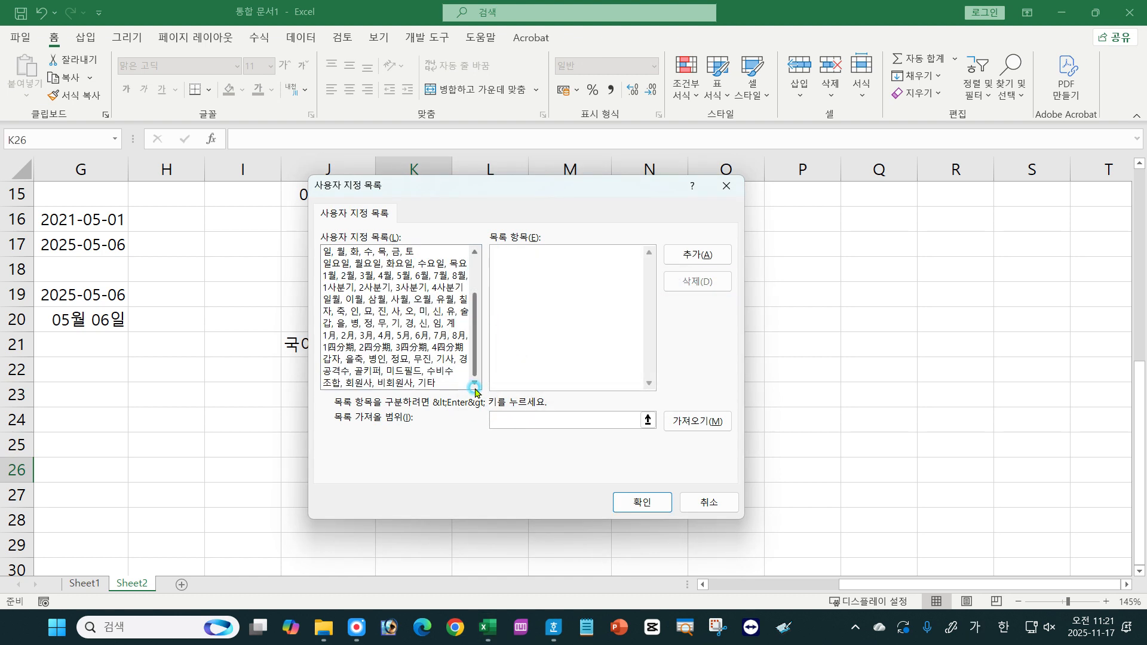
left_click(387, 387)
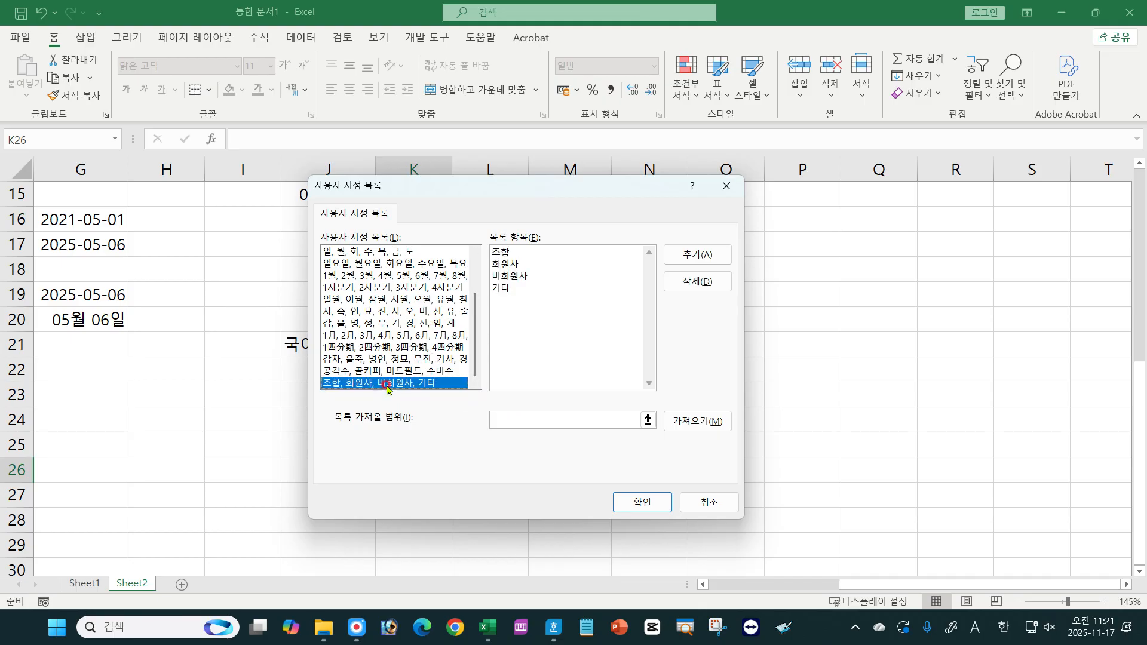
left_click(715, 281)
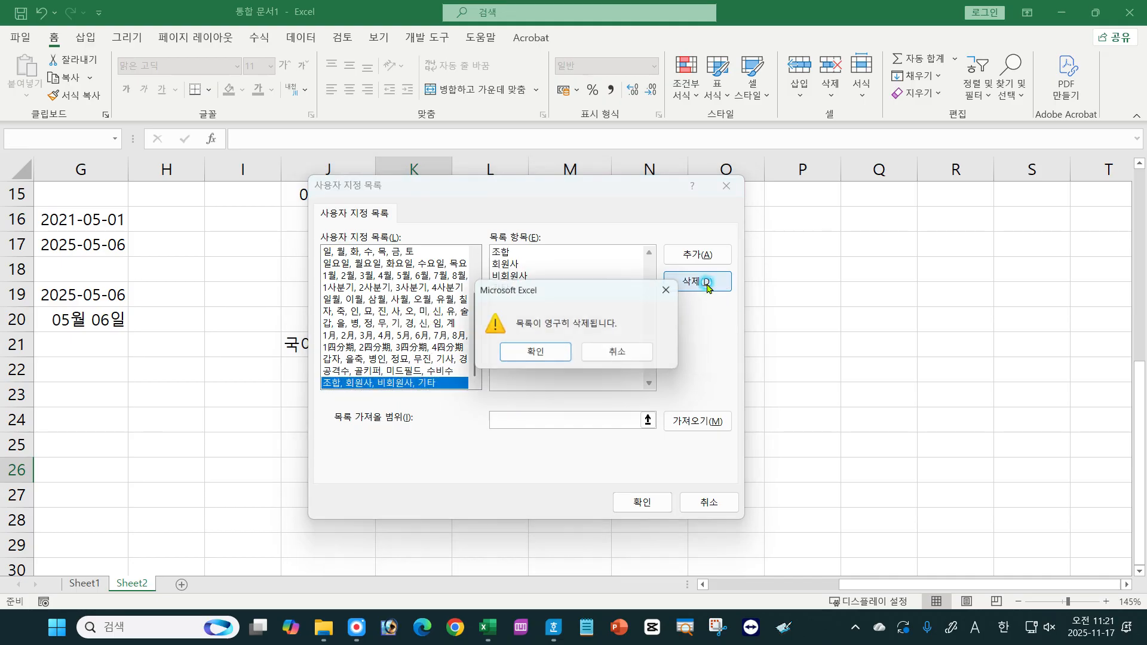
left_click(526, 357)
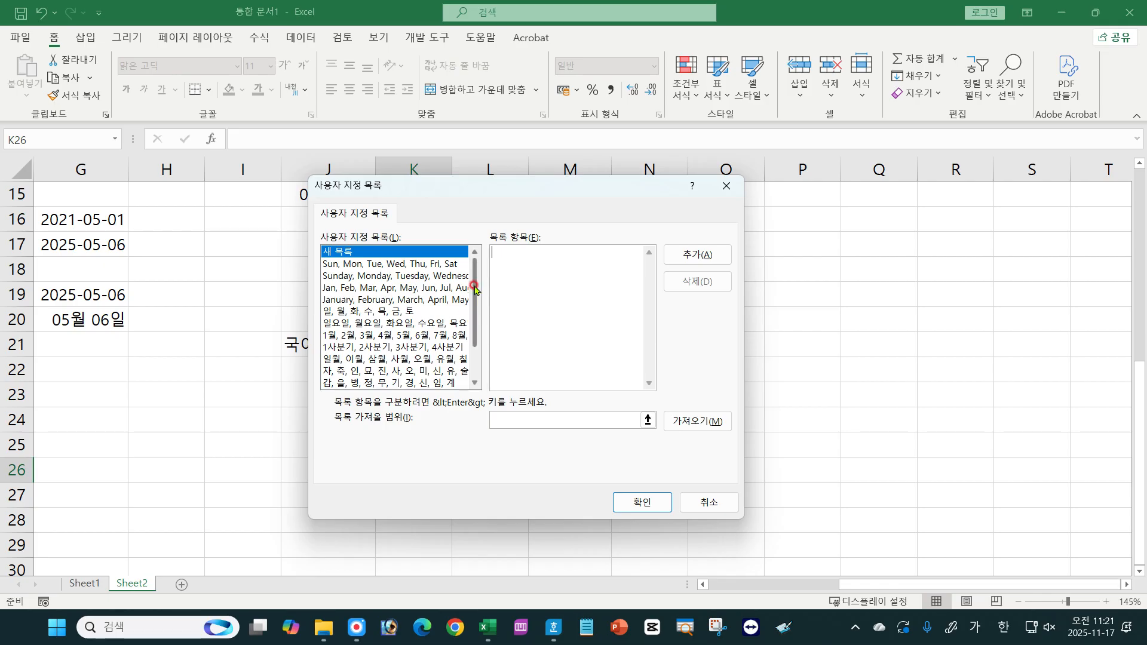
Step: Permanently delete the custom list 공격수, 골키퍼, 미드필드, 수비수
scroll(474, 293, "down", 2)
left_click(409, 380)
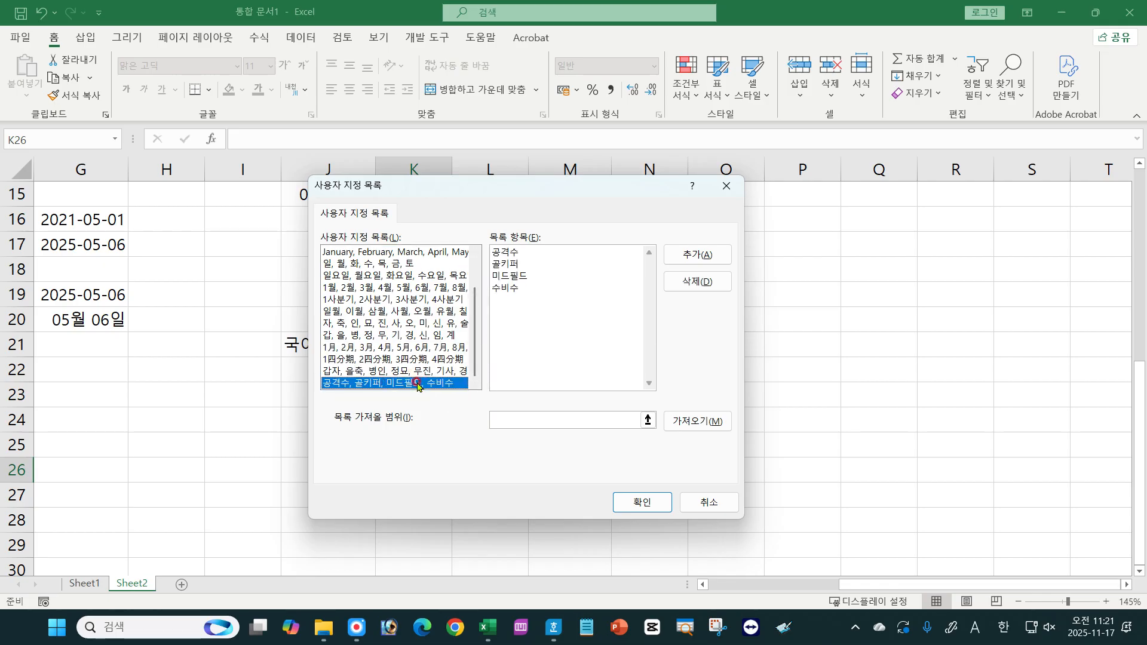
left_click(690, 285)
left_click(529, 357)
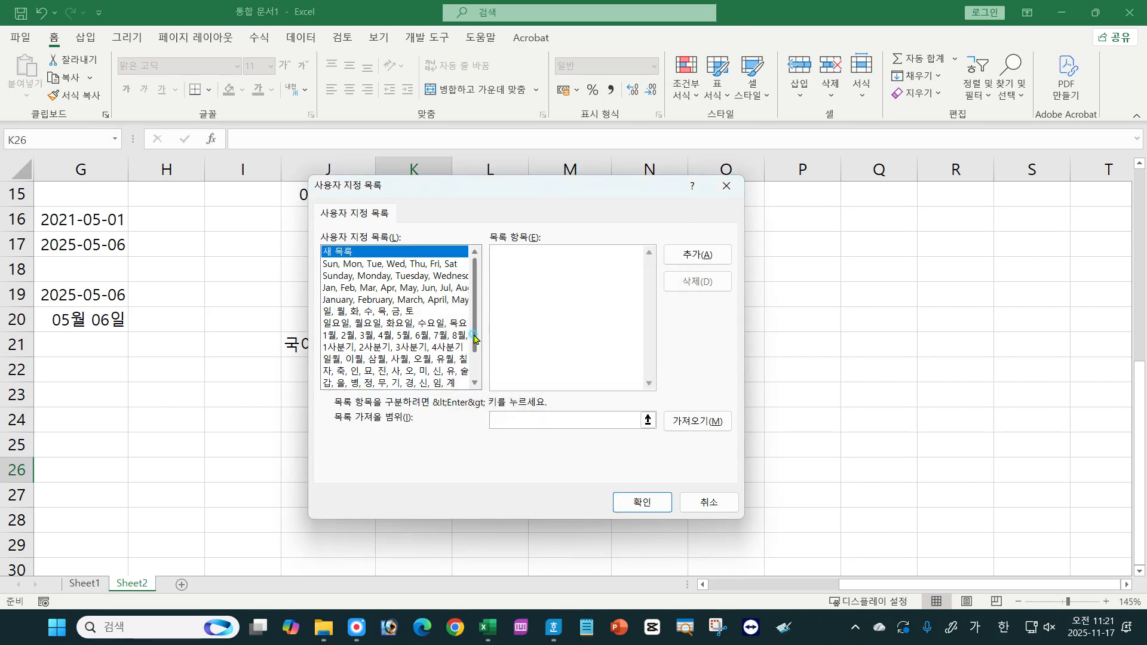
Step: Display the items of the built-in 갑자, 을축, 병인 list, and accept the custom lists and the Excel options
left_click_drag(475, 339, 477, 408)
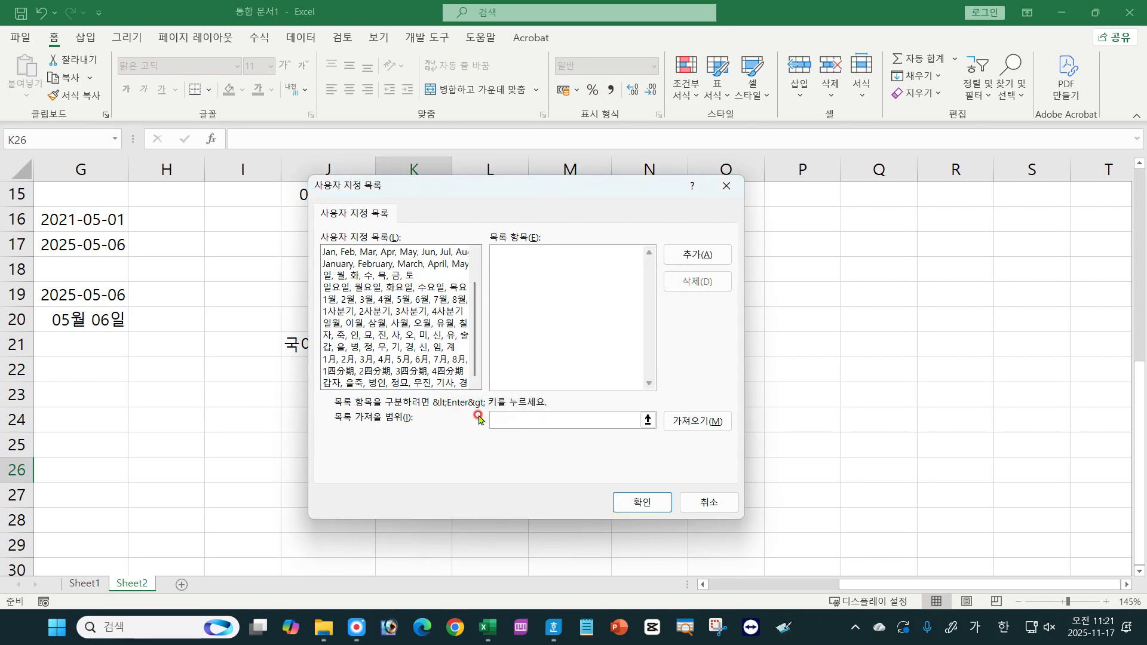
left_click(371, 383)
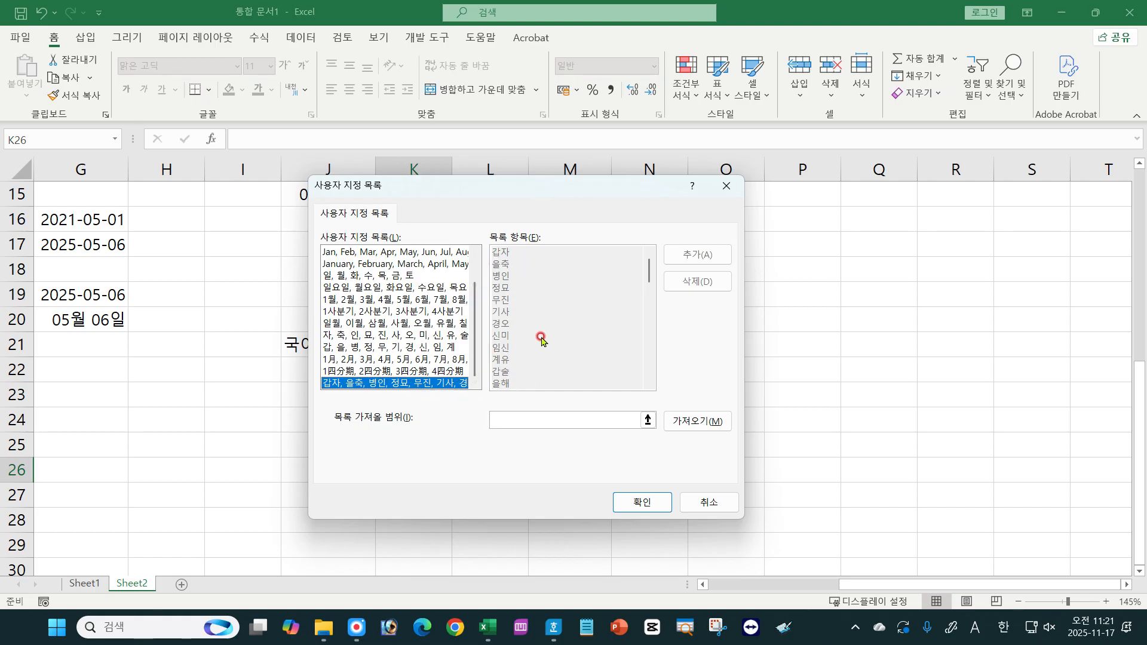
left_click(641, 503)
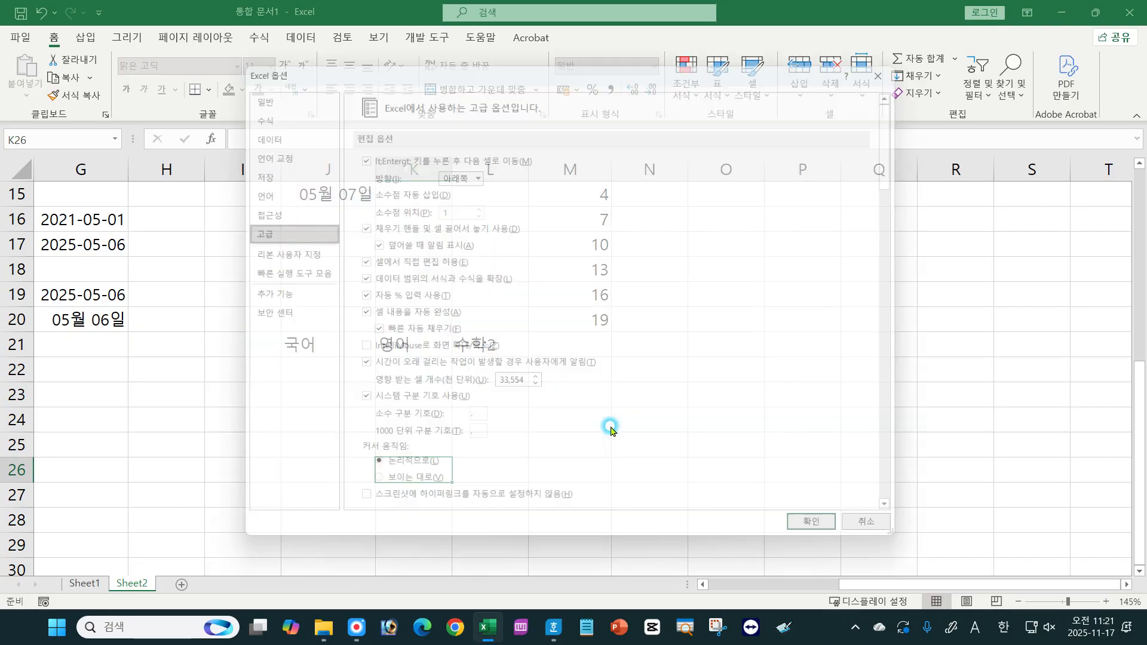
left_click(833, 541)
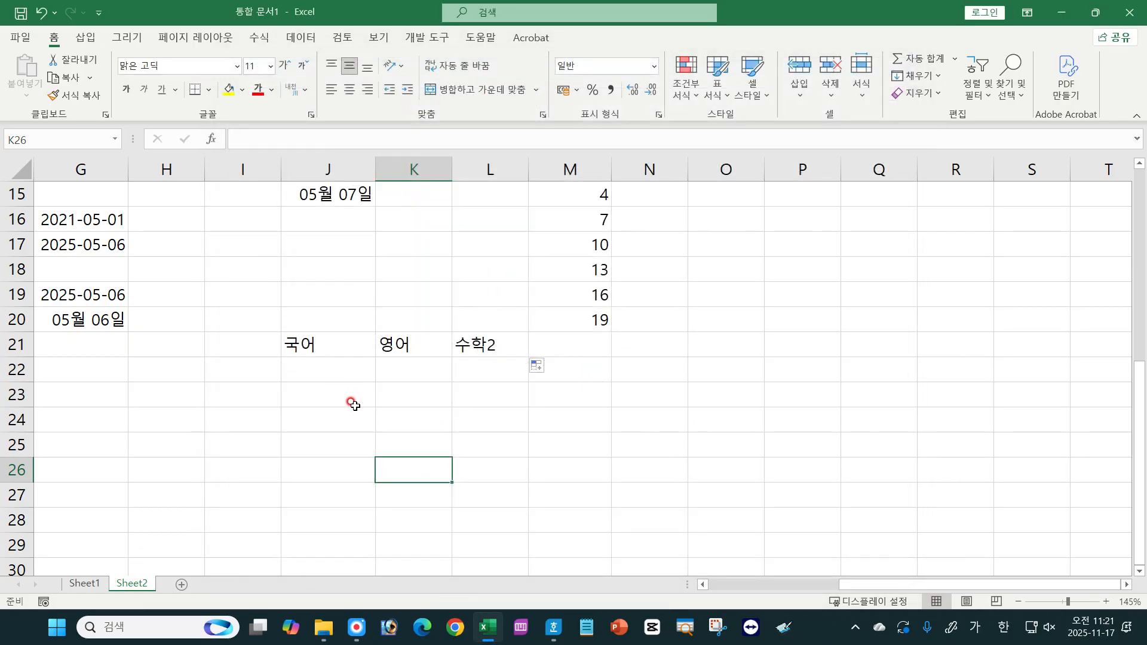
Step: Enter 월 in O20 and fill the weekday series across to S20, ending with 금
left_click(714, 321)
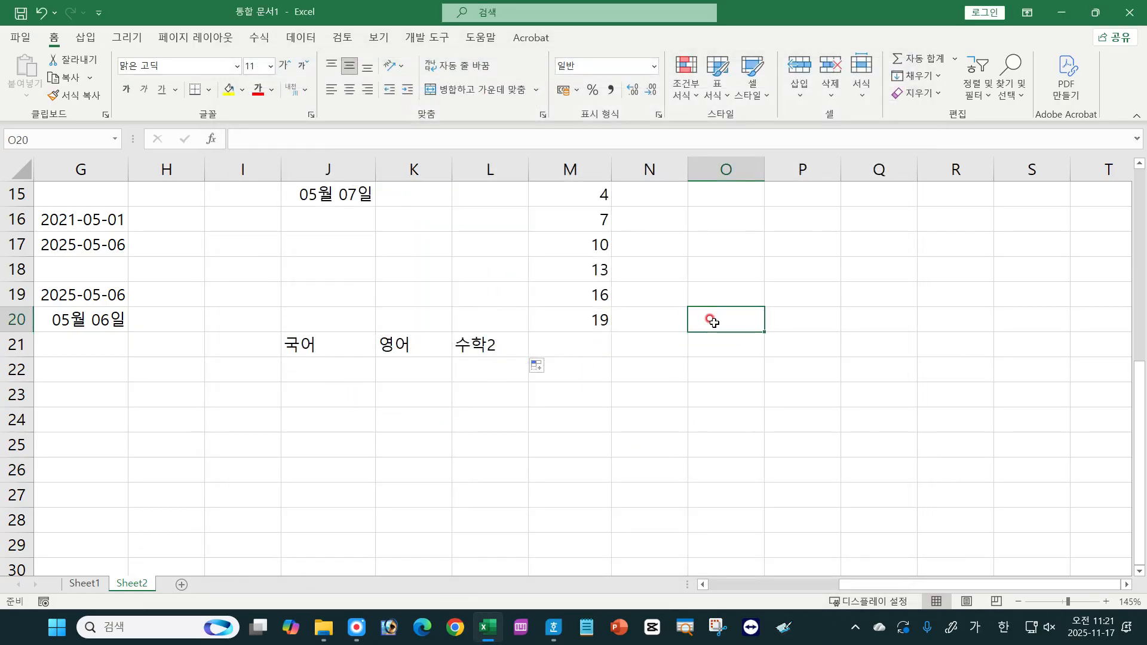
type("워")
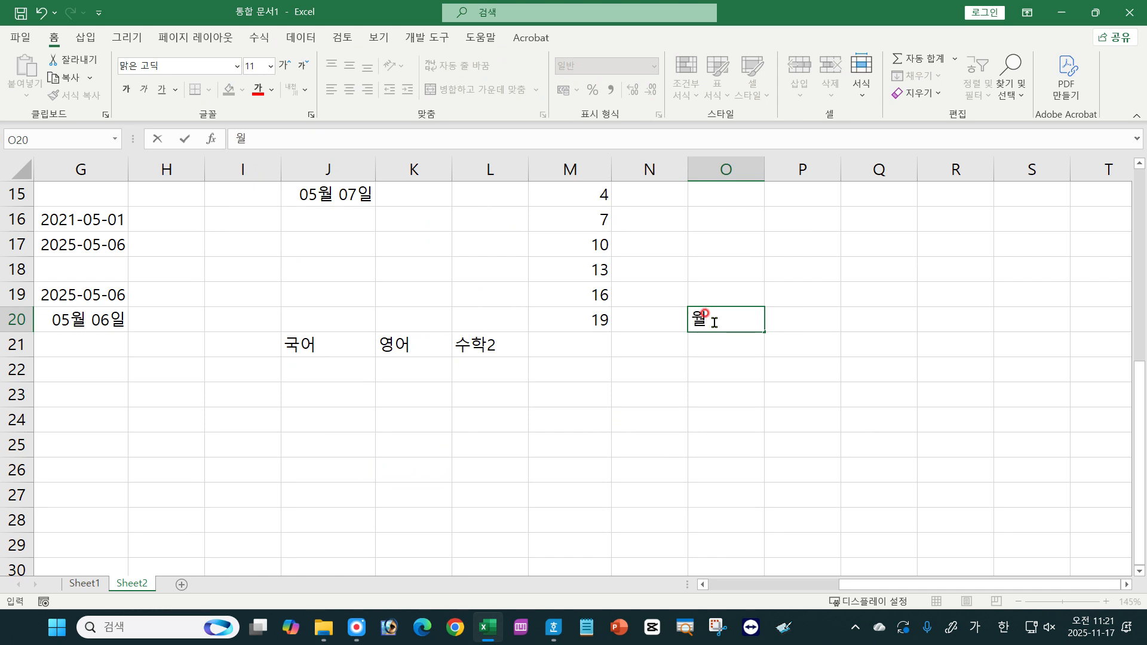
key("Return")
left_click(723, 320)
left_click_drag(760, 327, 1099, 343)
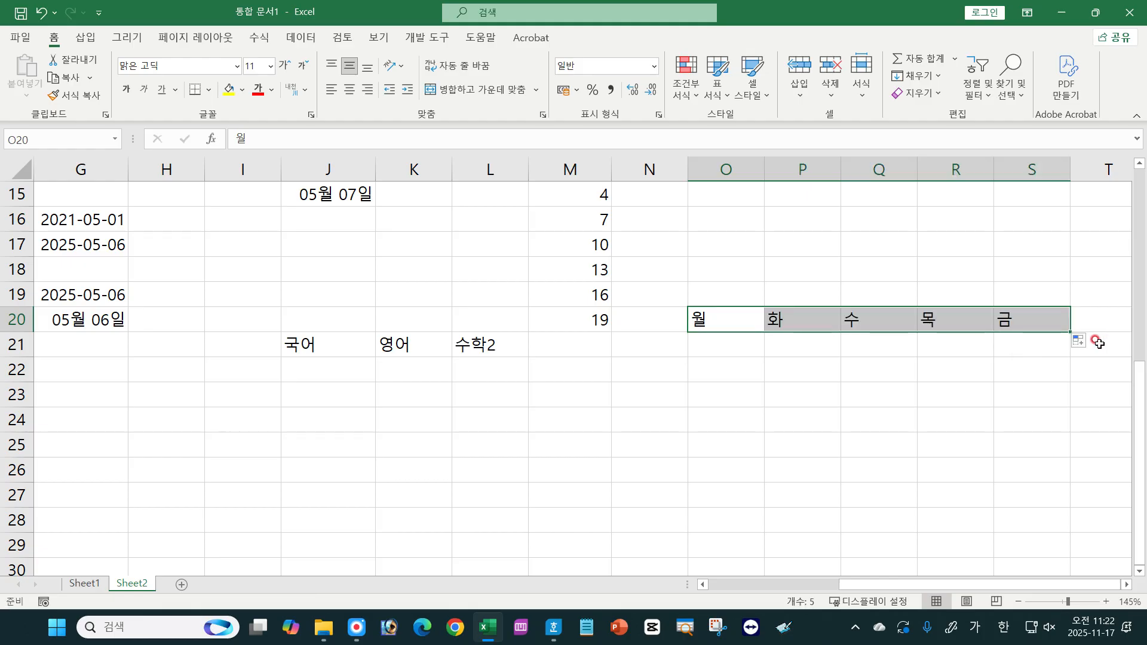
left_click(712, 317)
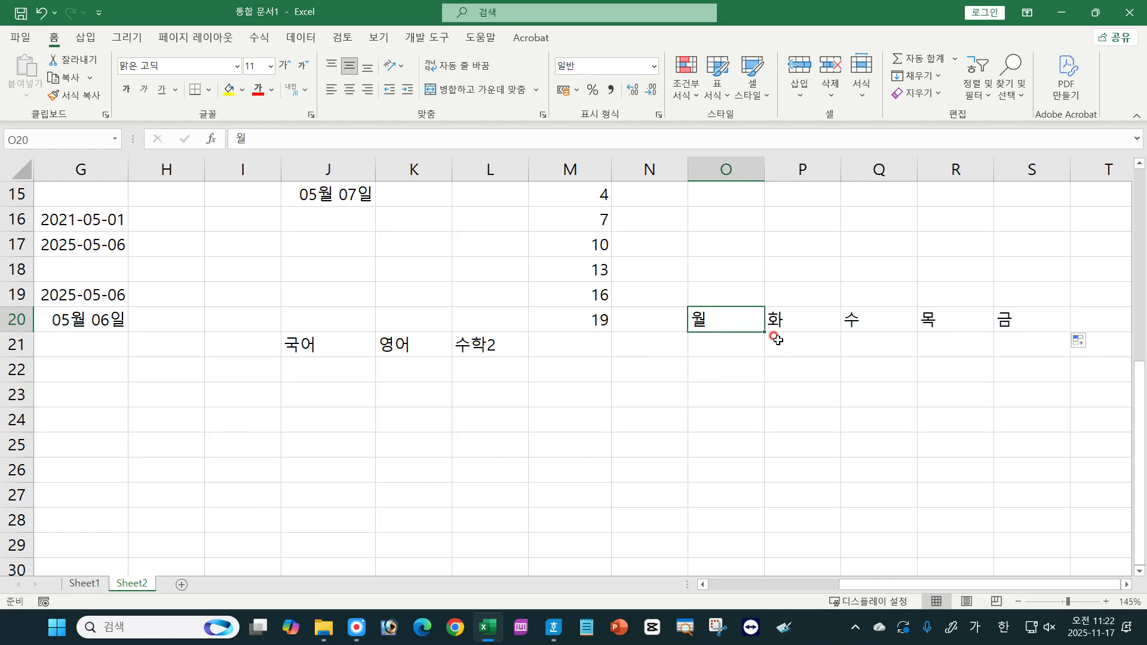
left_click_drag(763, 330, 1051, 336)
left_click(717, 399)
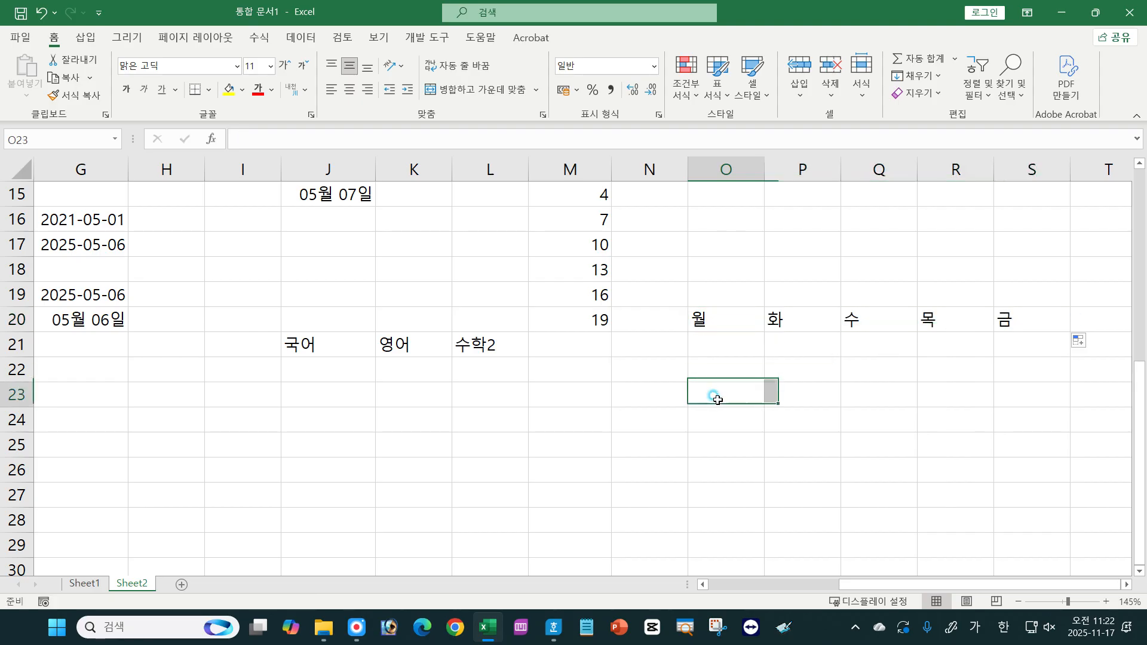
Step: Switch to the Hangul document and read options ① and ② of question 9 on data entry
left_click(553, 627)
left_click(292, 346)
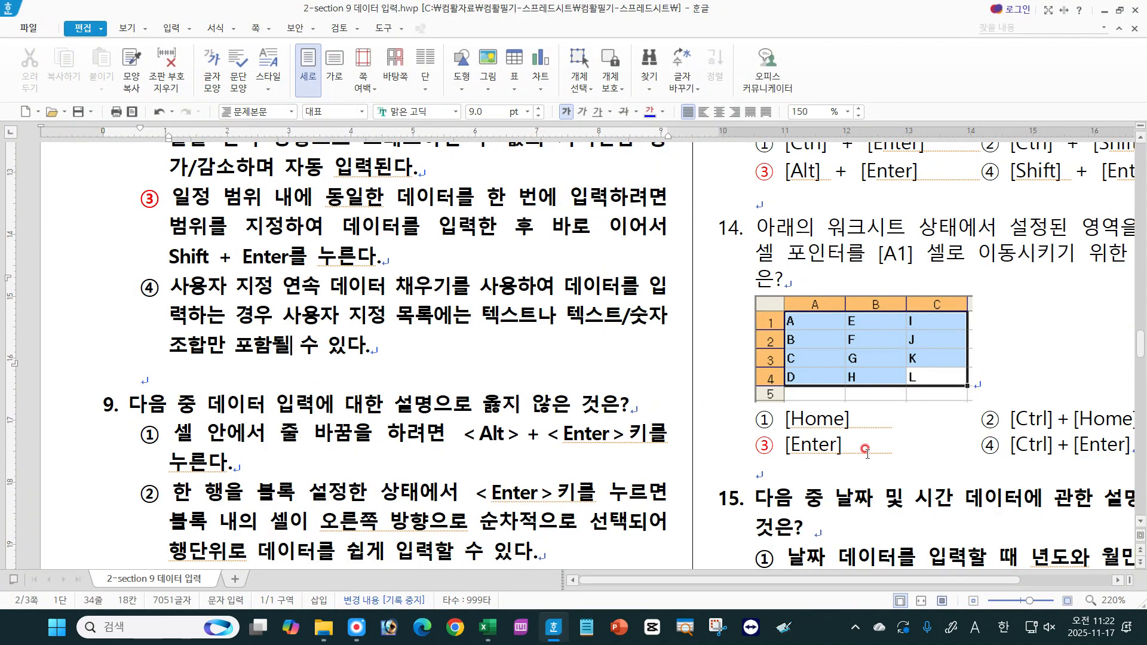
scroll(1140, 524, "down", 5)
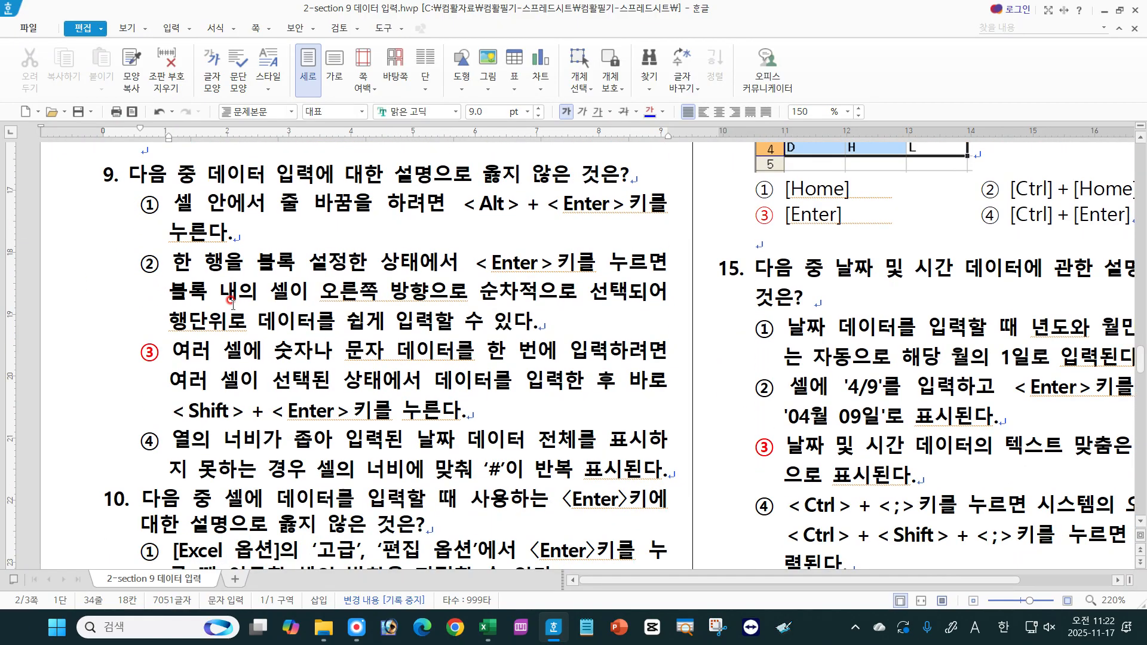
left_click_drag(172, 204, 610, 202)
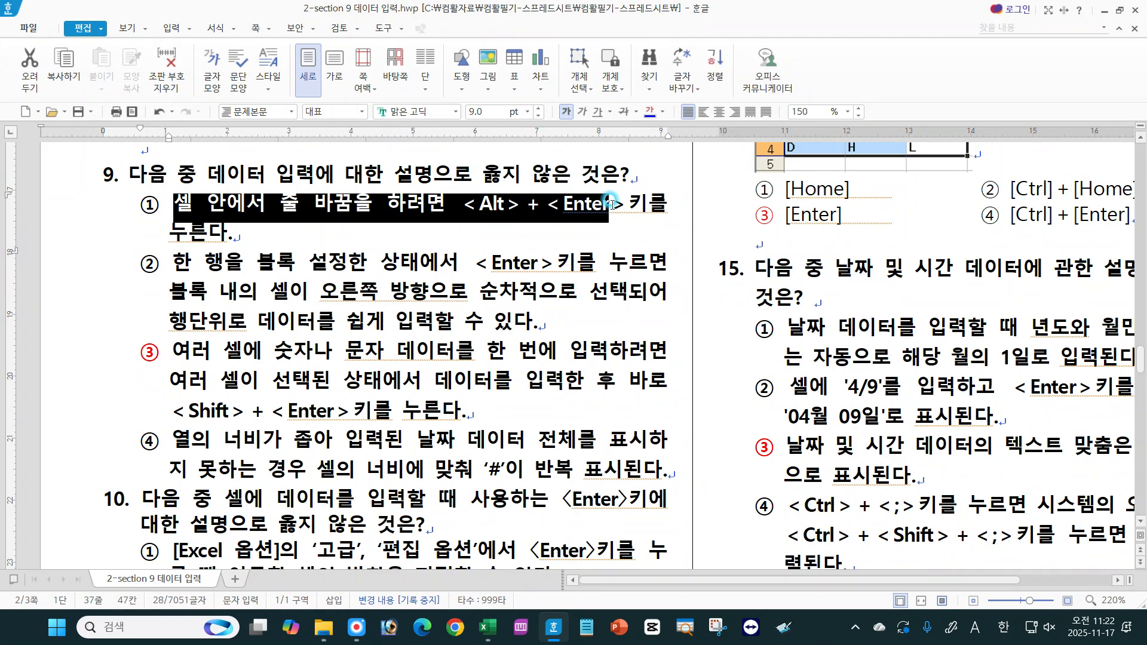
left_click_drag(172, 263, 567, 260)
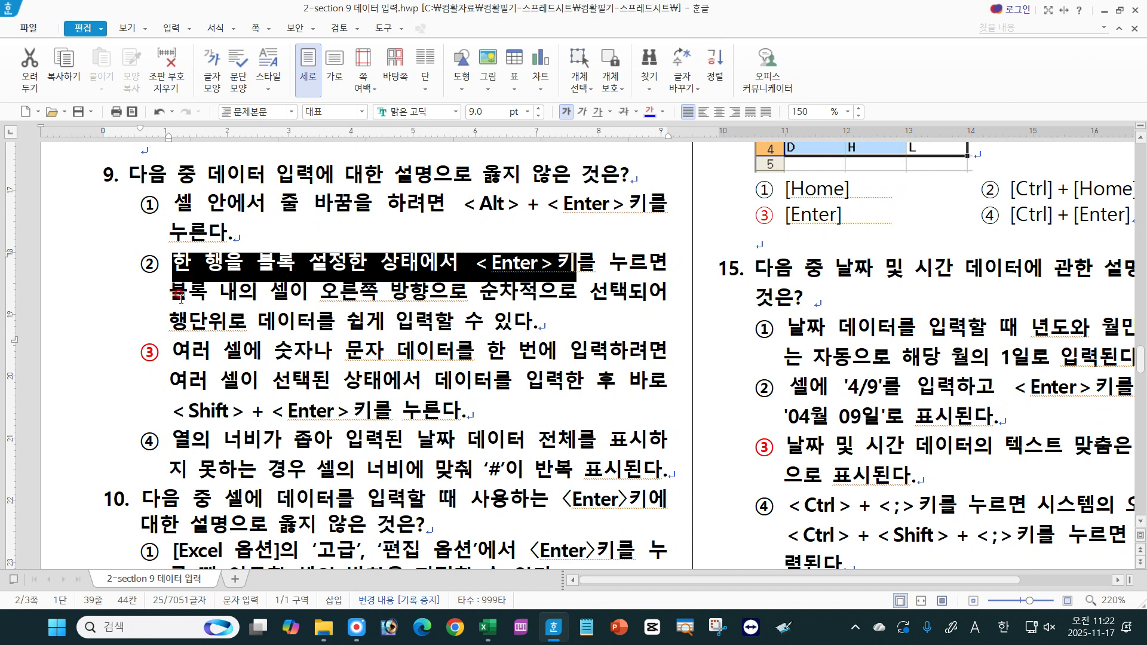
left_click_drag(172, 294, 660, 292)
left_click_drag(171, 323, 555, 320)
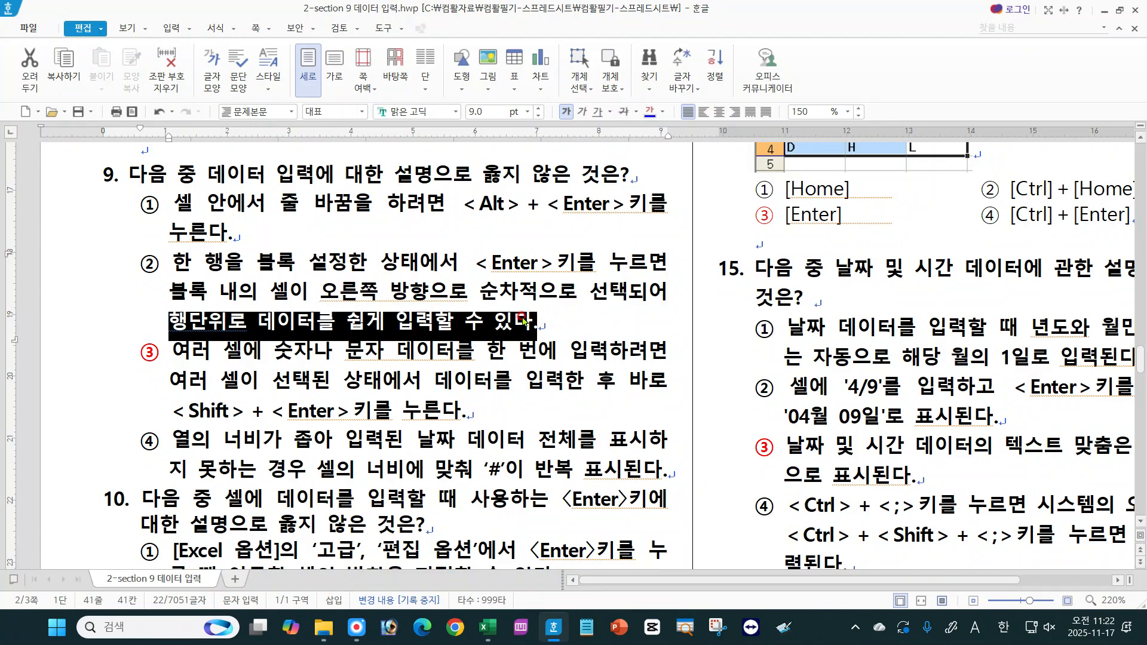
left_click(450, 321)
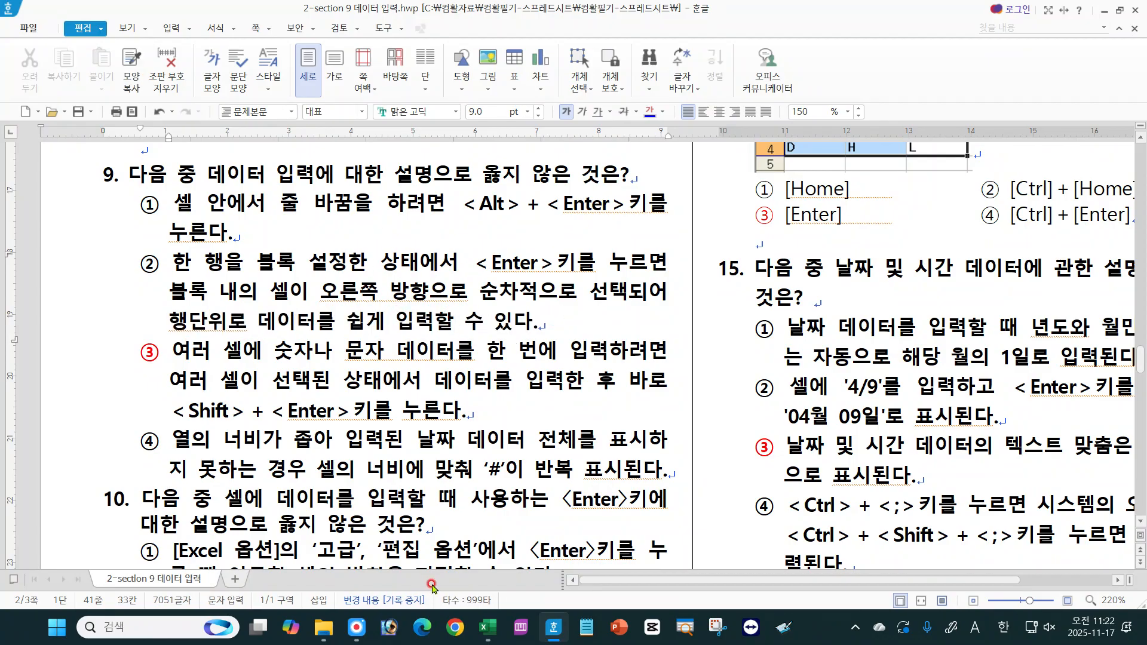
Step: Switch to Excel, select J22:L24 and enter 50, 40 and 90 under 국어 and 60 in the first cell under 영어
left_click(487, 627)
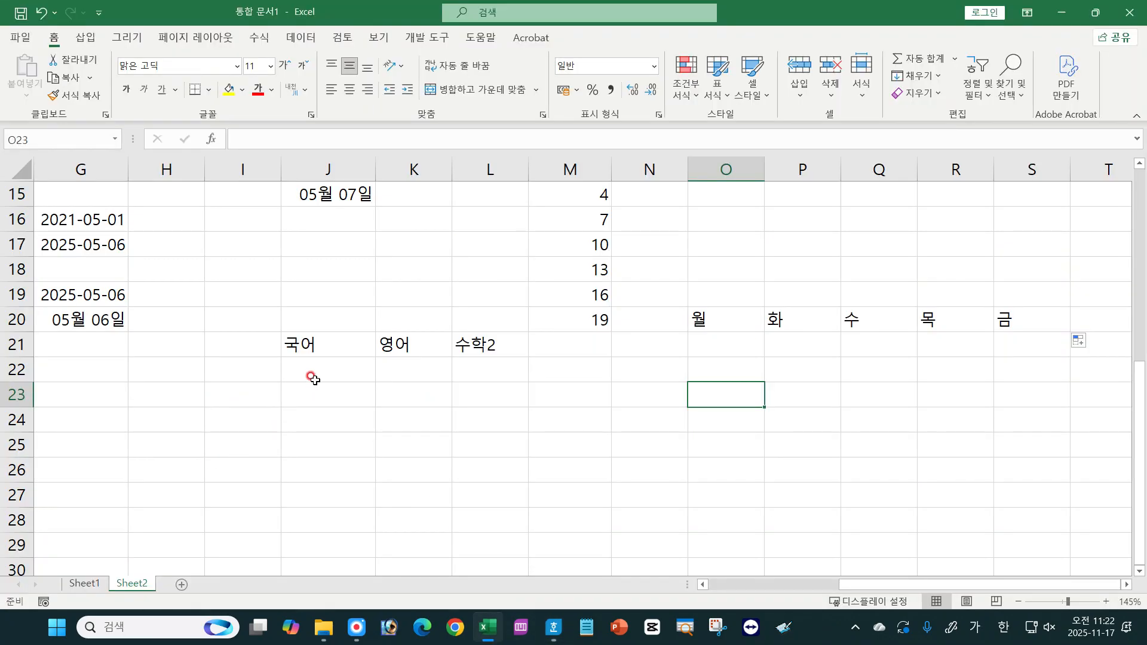
left_click_drag(312, 376, 455, 423)
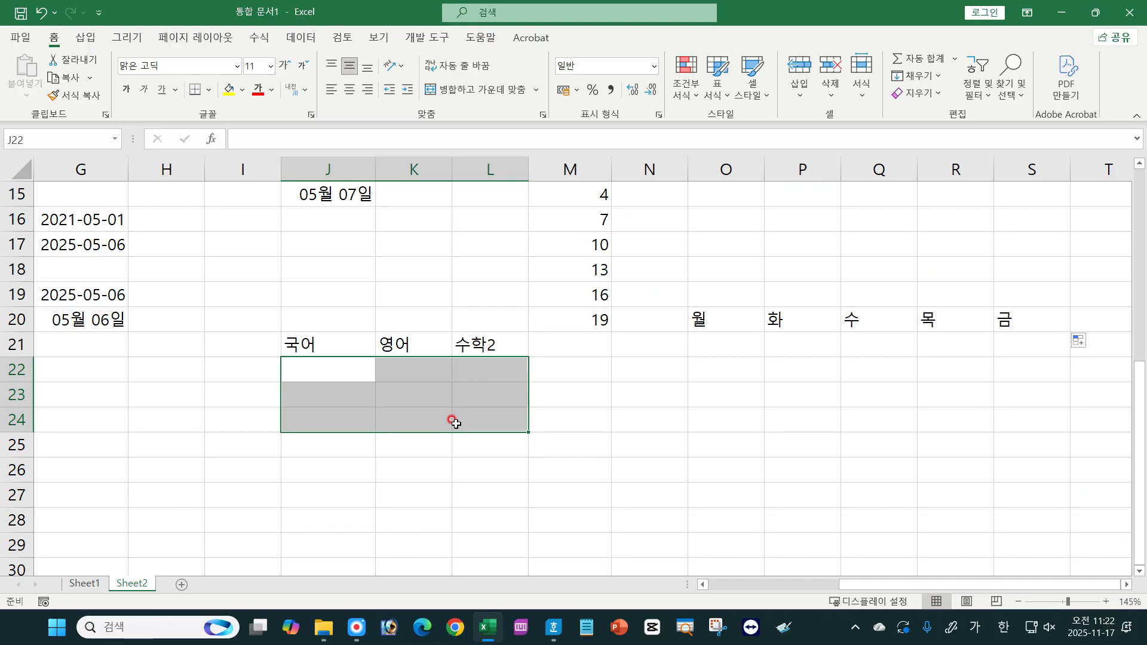
type("50")
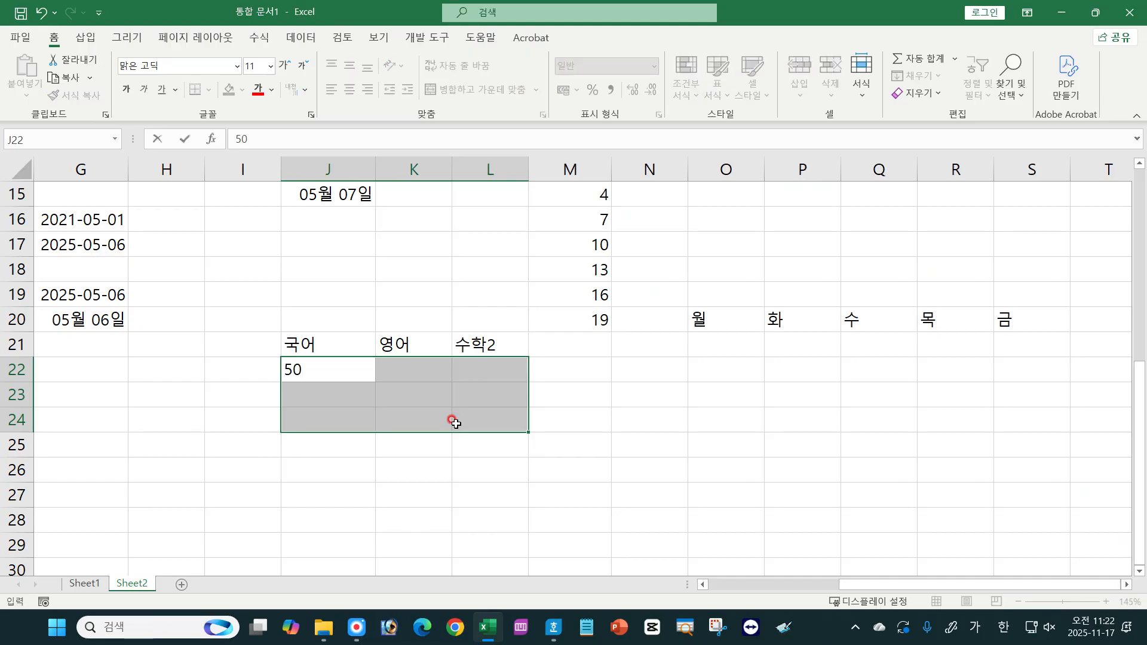
key("Return")
type("40")
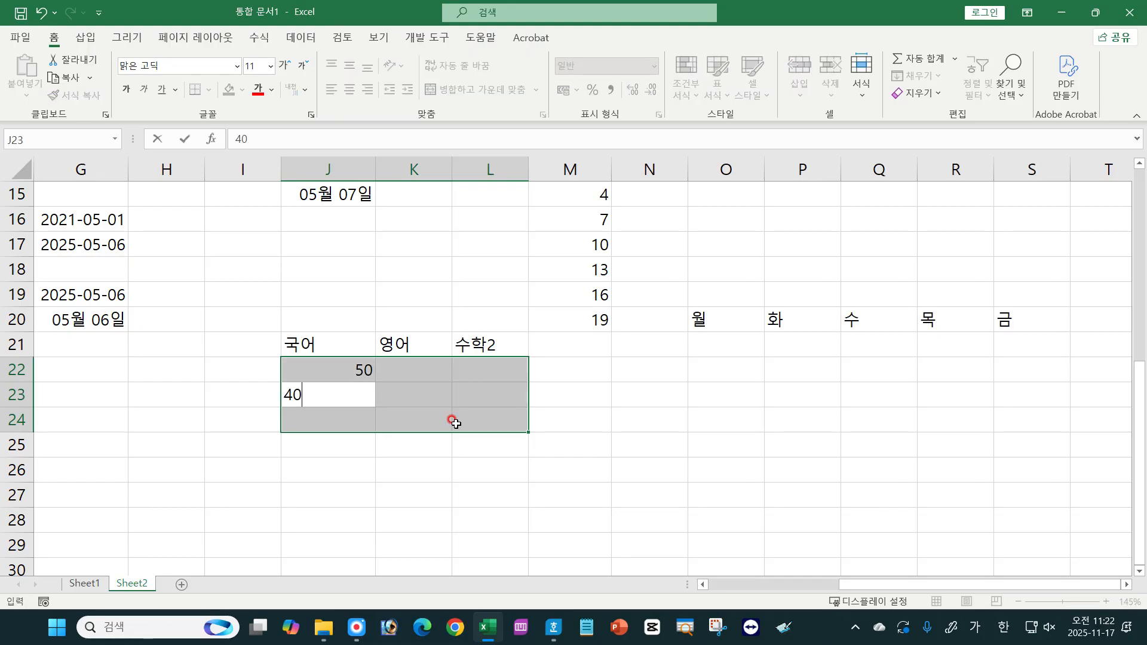
key("Return")
type("9")
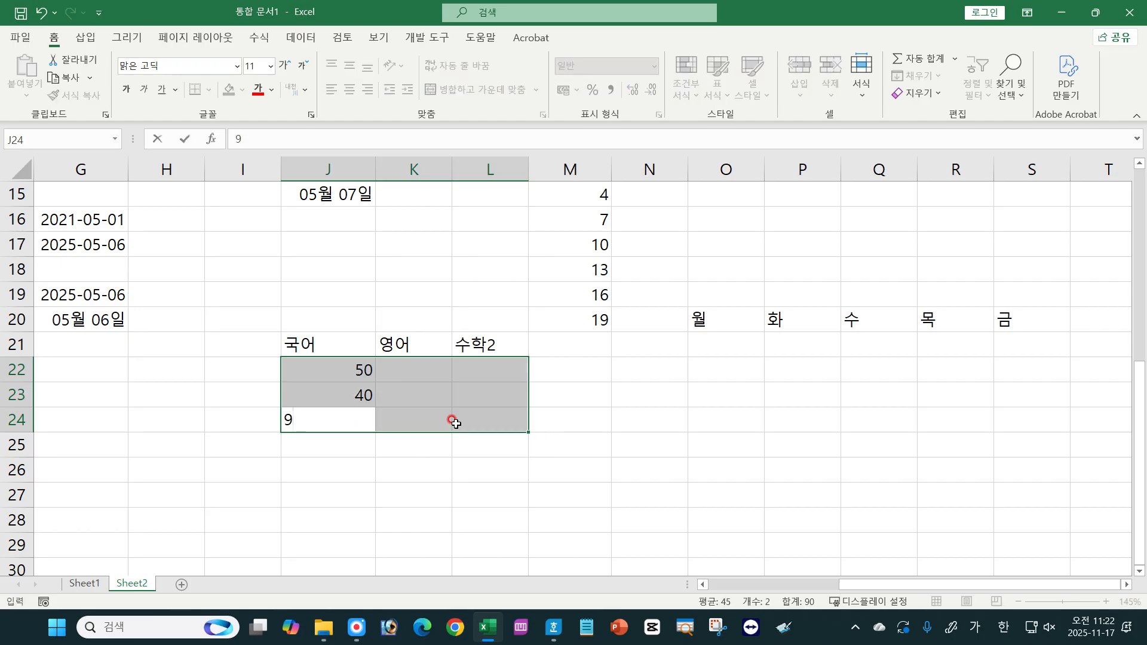
type("0")
key("Return")
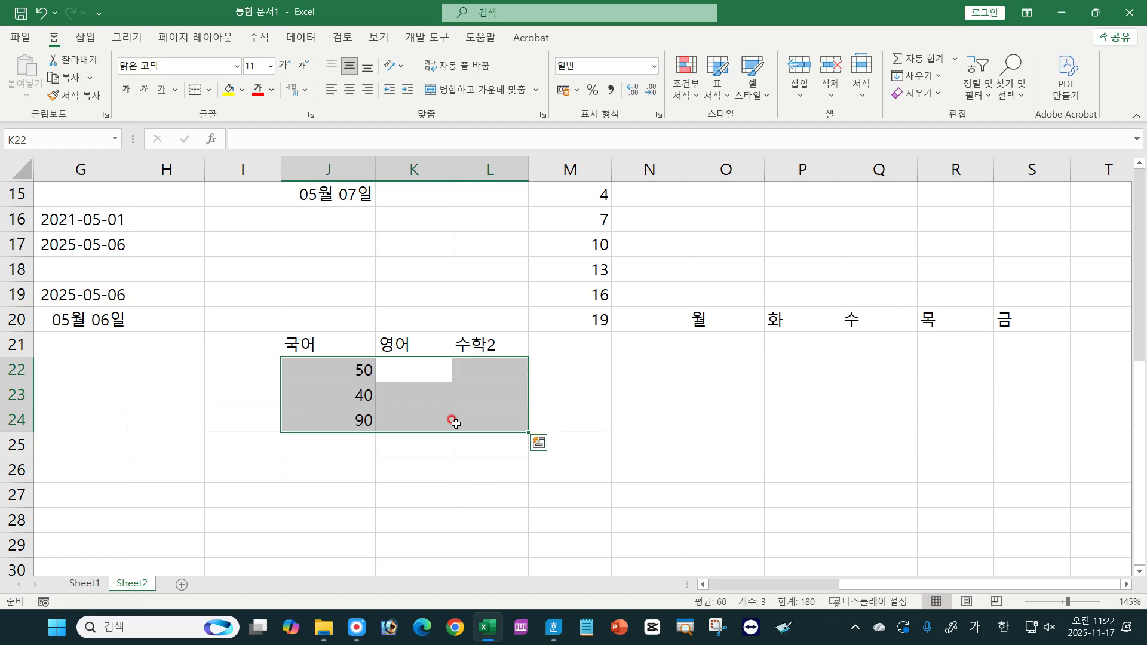
type("60")
key("Return")
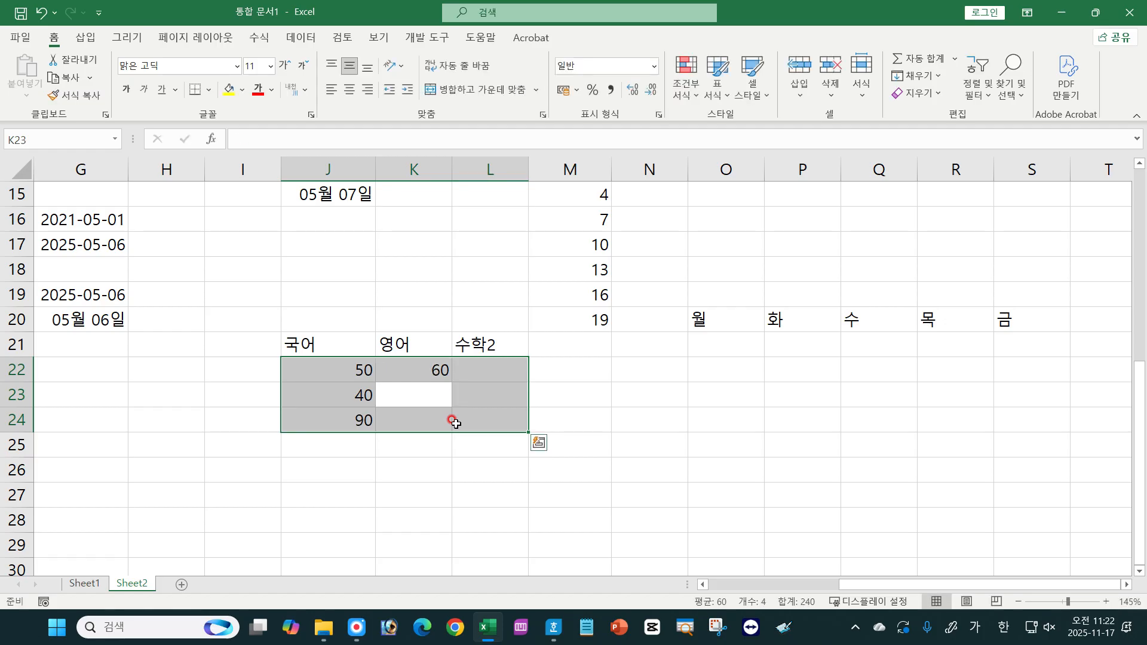
left_click(383, 466)
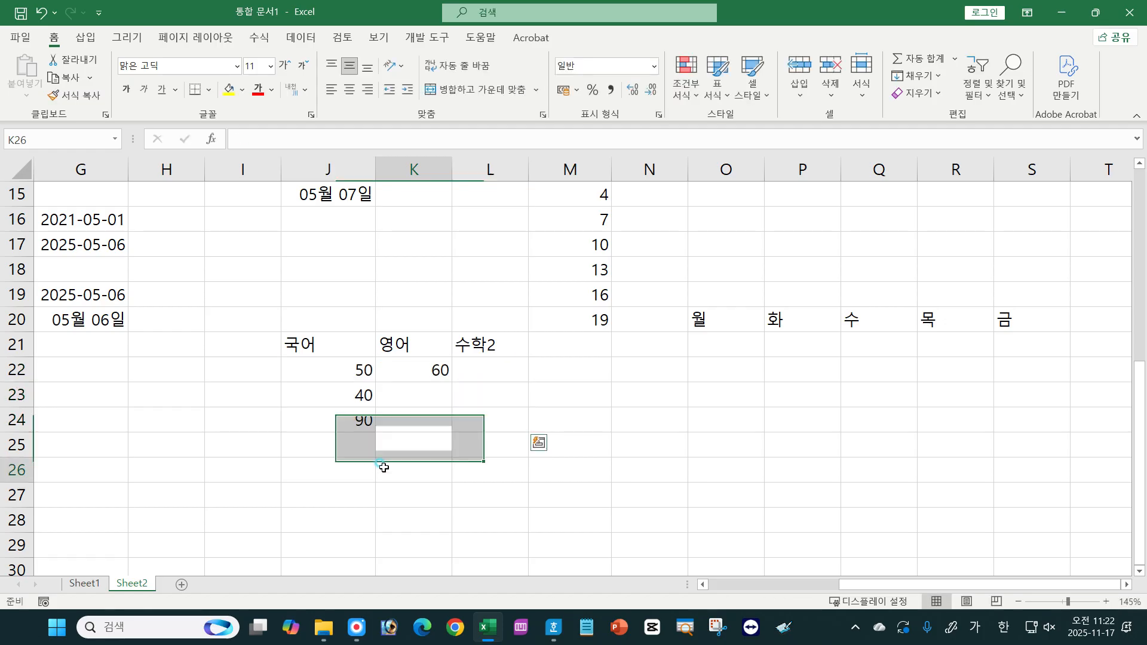
Step: Select the whole of row 25 and enter 가, 나 and 3 across cells A25 to C25
left_click(13, 442)
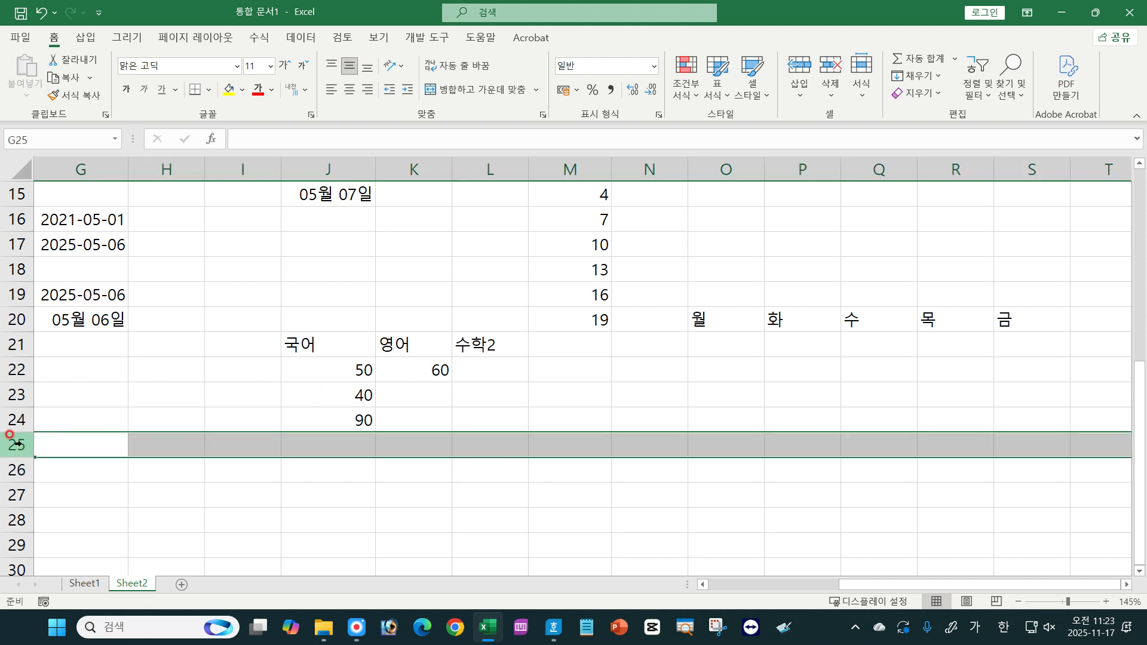
left_click_drag(933, 588, 660, 601)
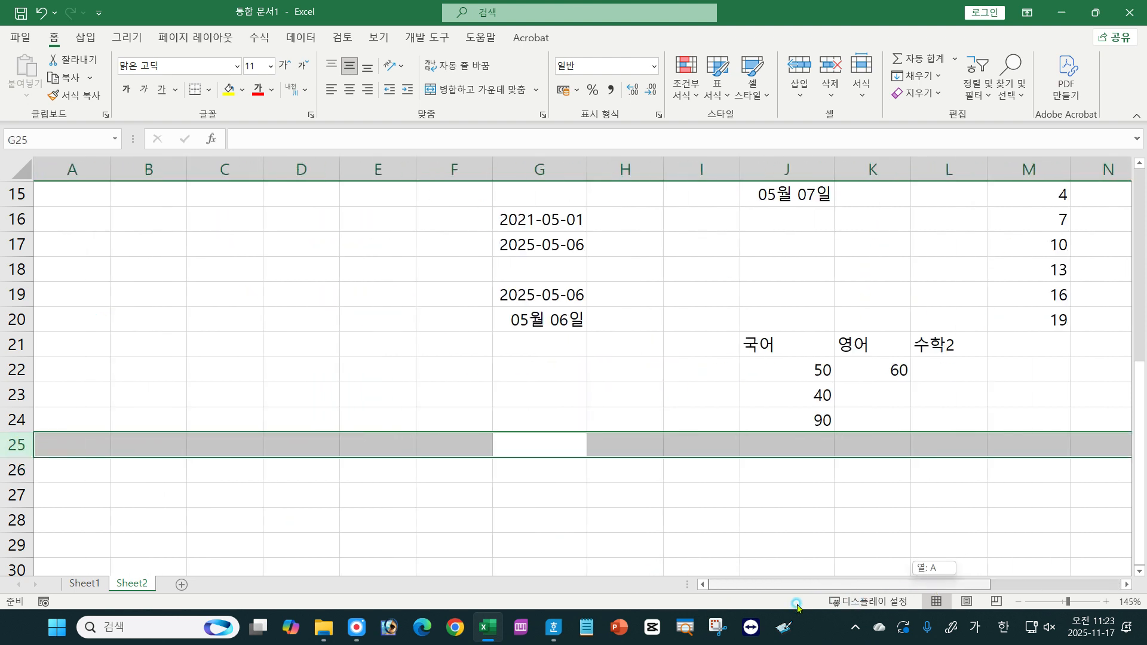
left_click(9, 445)
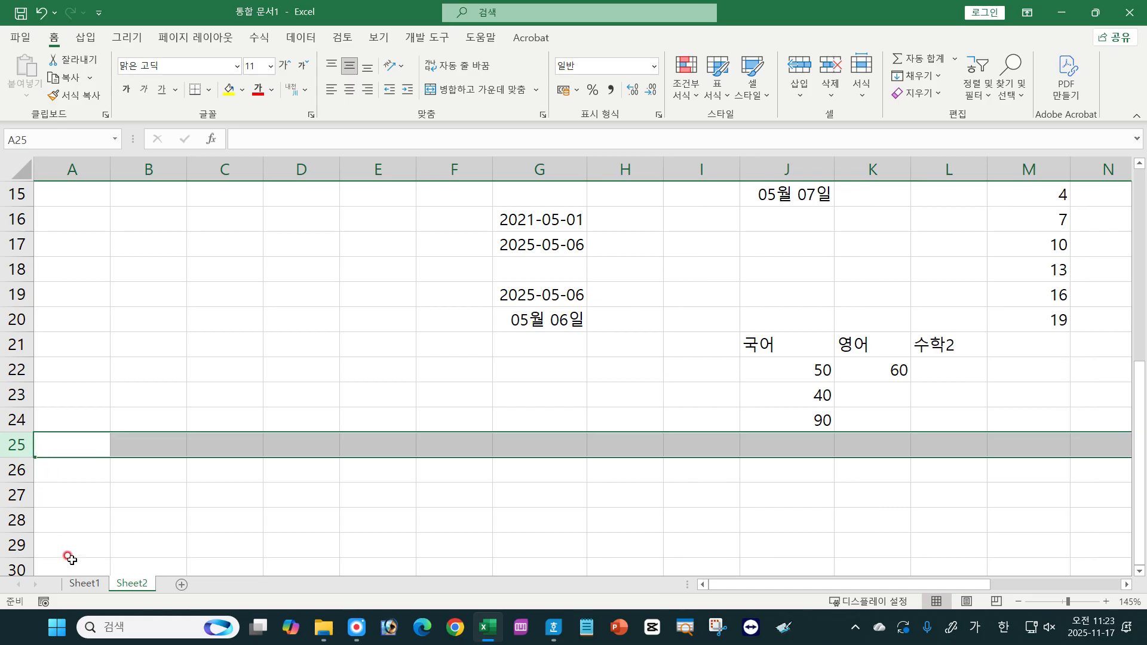
type("가")
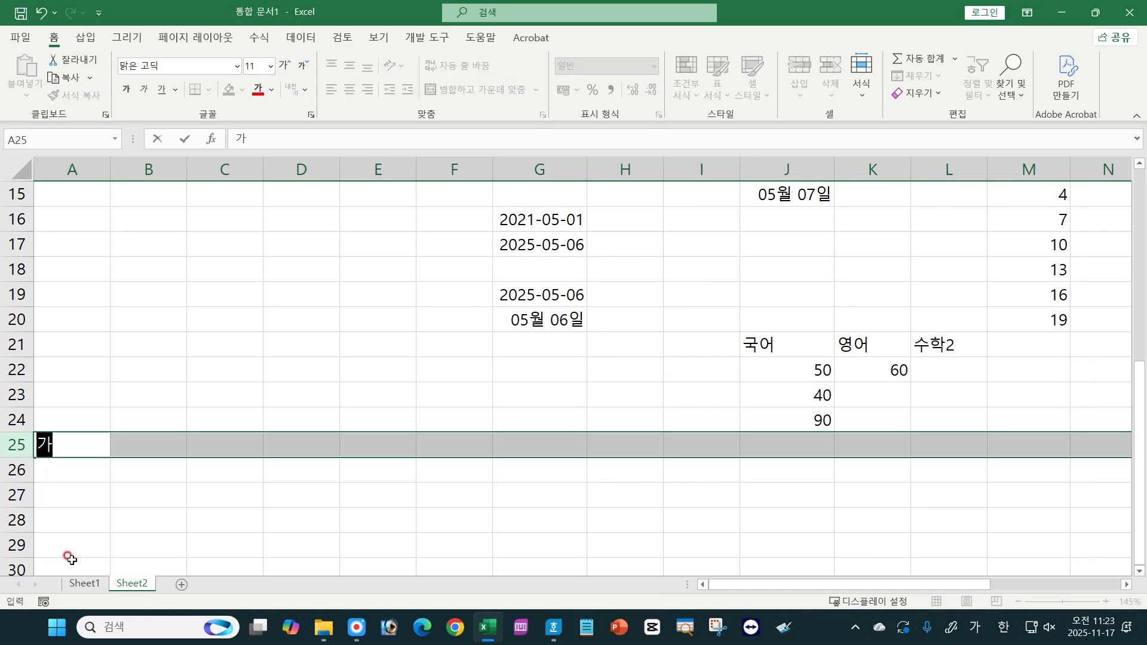
key("Return")
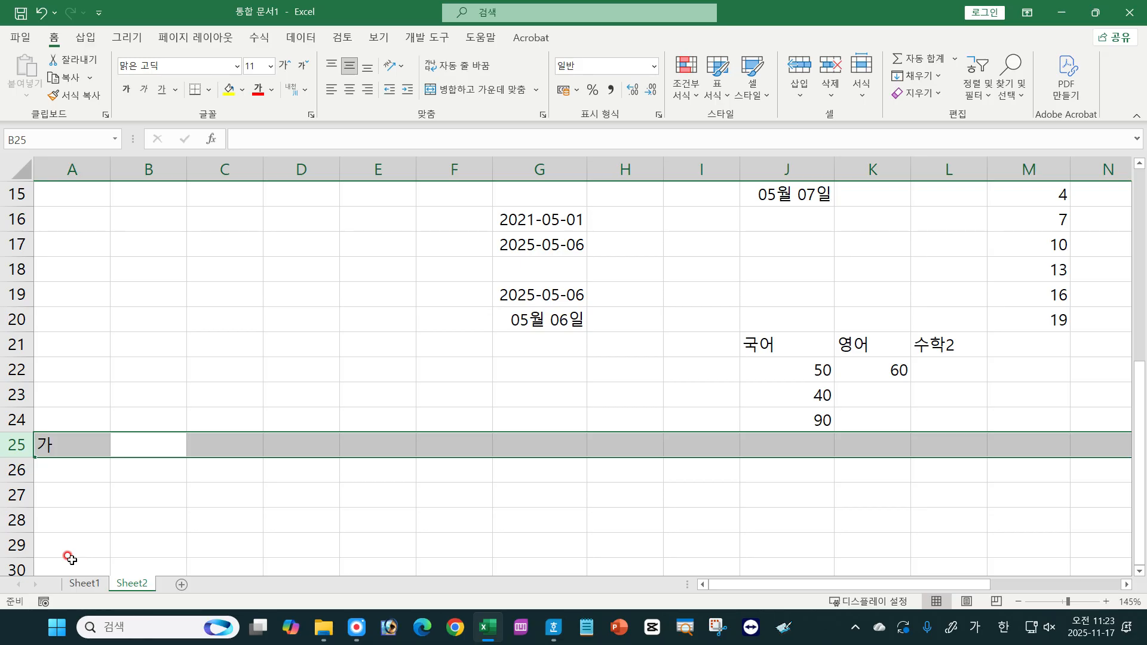
type("나")
key("Return")
type("3")
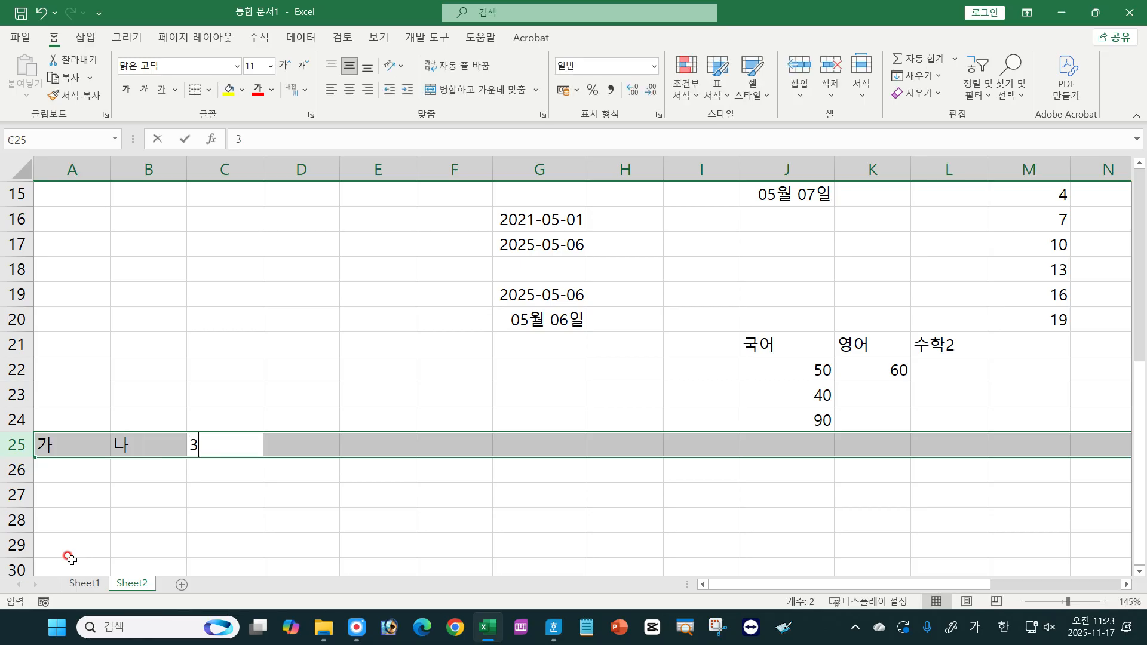
key("Return")
Step: Continue across the selected row 25 with wa, e, 2, s, s and w in D25 to I25, and deselect the row
key("Hangul")
type("wa")
key("Return")
type("e")
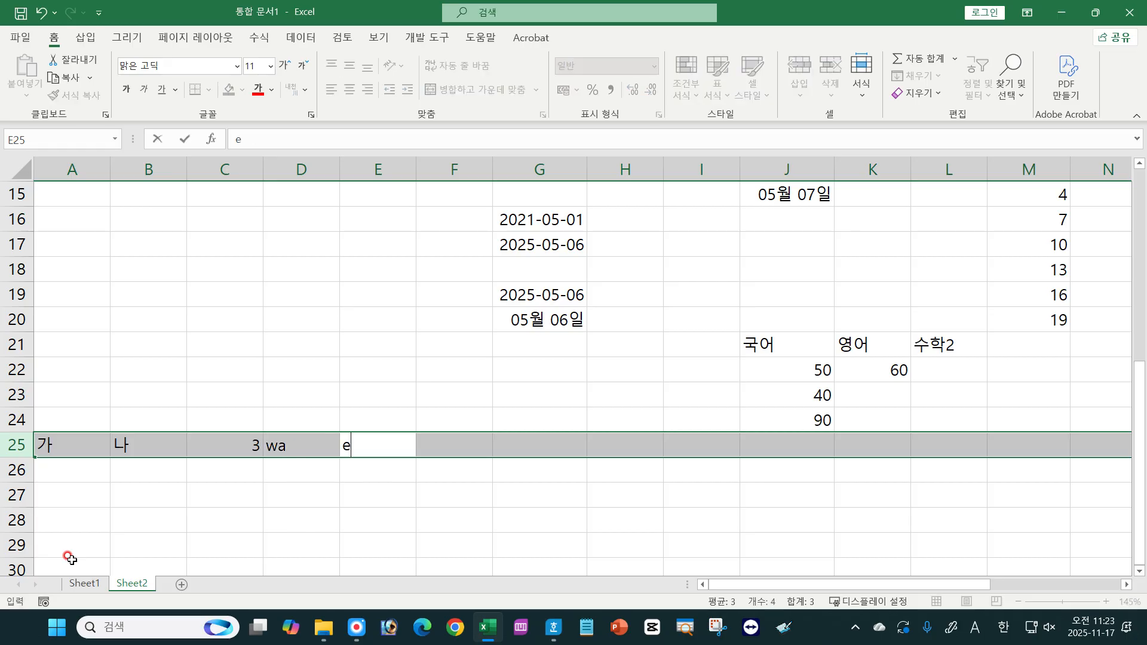
key("Return")
type("2")
key("Return")
type("s")
key("Return")
type("s")
key("Return")
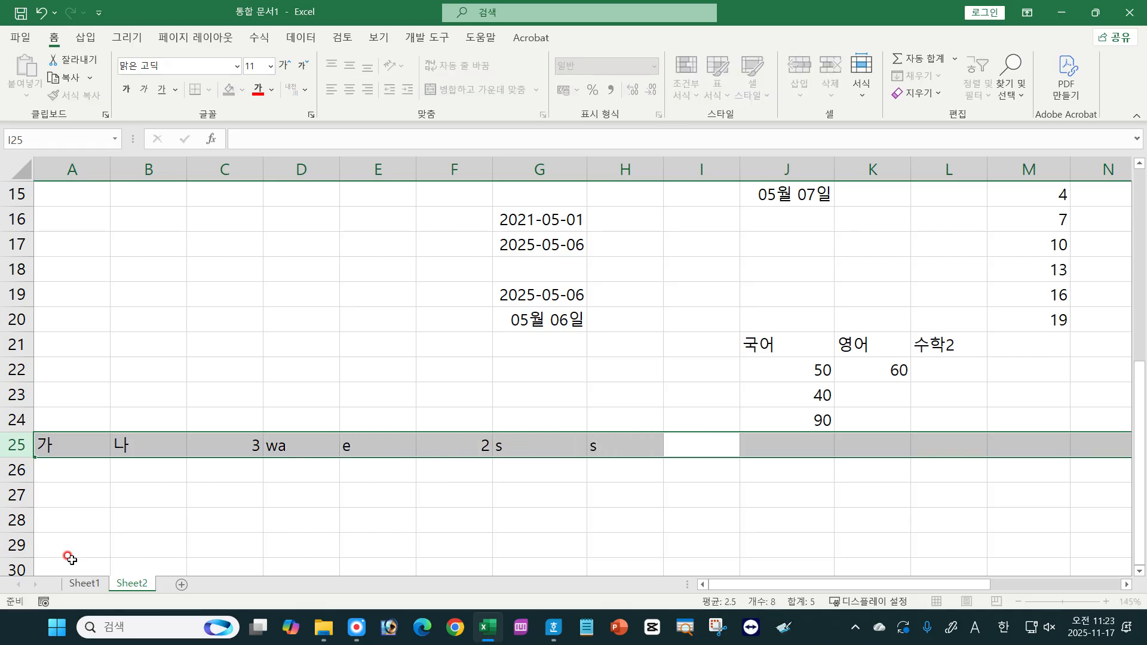
type("w")
key("Return")
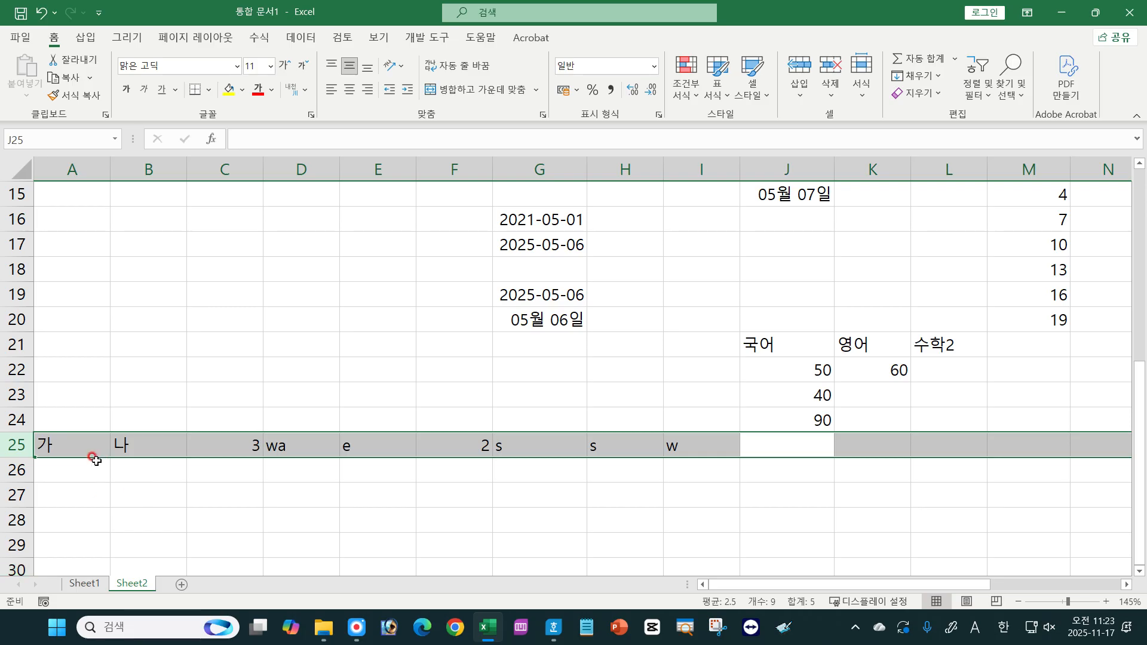
left_click(227, 471)
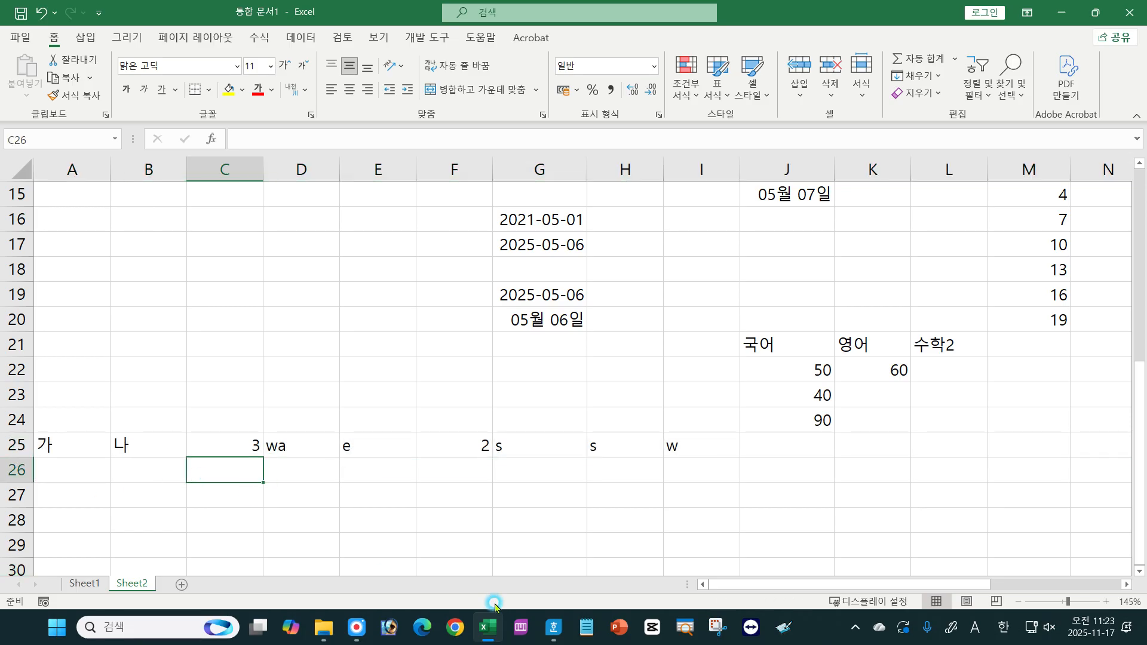
Step: Switch to the Hangul document and read options ②, ③ and ④ of question 9 on data entry
left_click(553, 626)
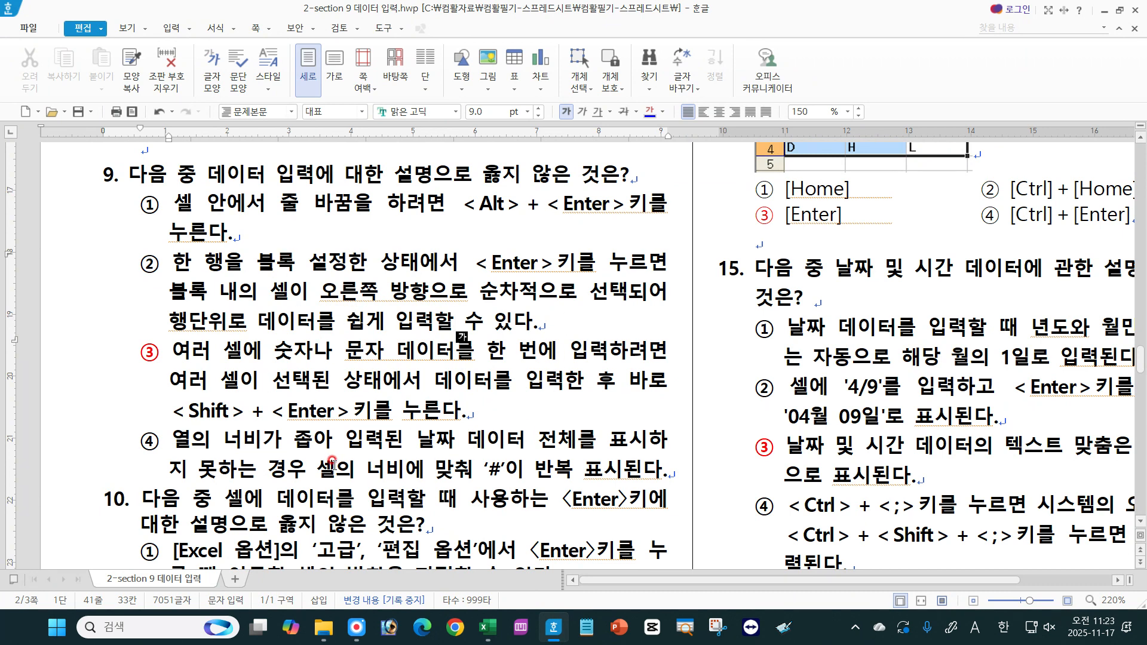
left_click(254, 322)
left_click(1140, 521)
left_click(1140, 521)
left_click(1141, 521)
left_click(1140, 521)
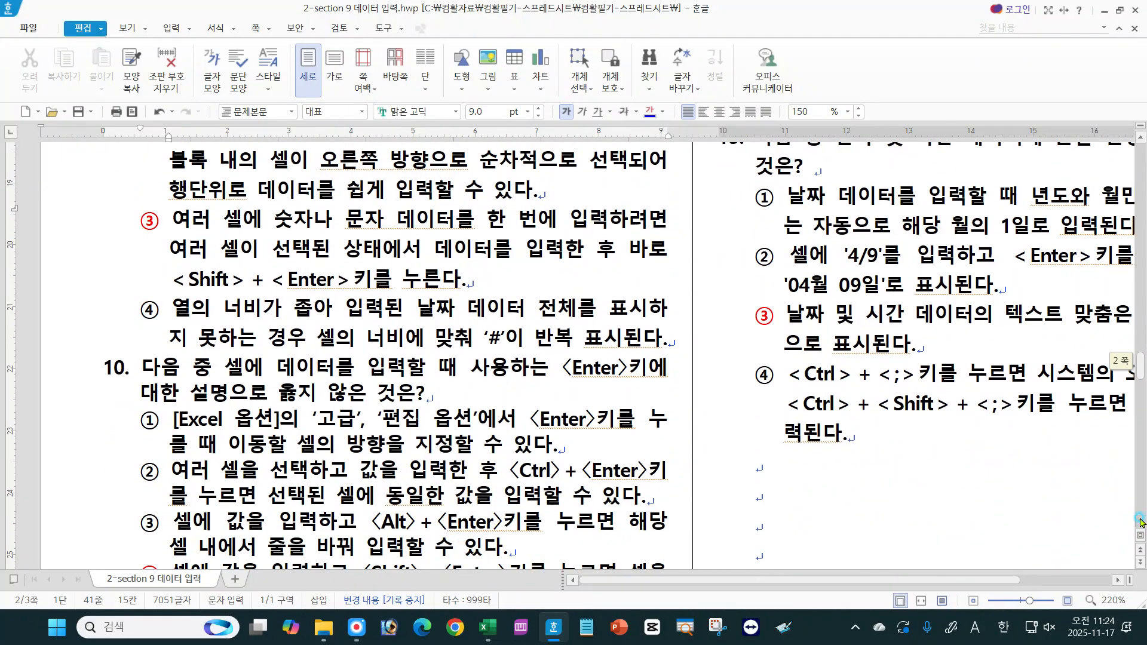
Step: Read question 10 and its four options on using the Enter key when entering cell data
left_click(1141, 521)
left_click(1140, 521)
left_click(1141, 521)
left_click(1140, 521)
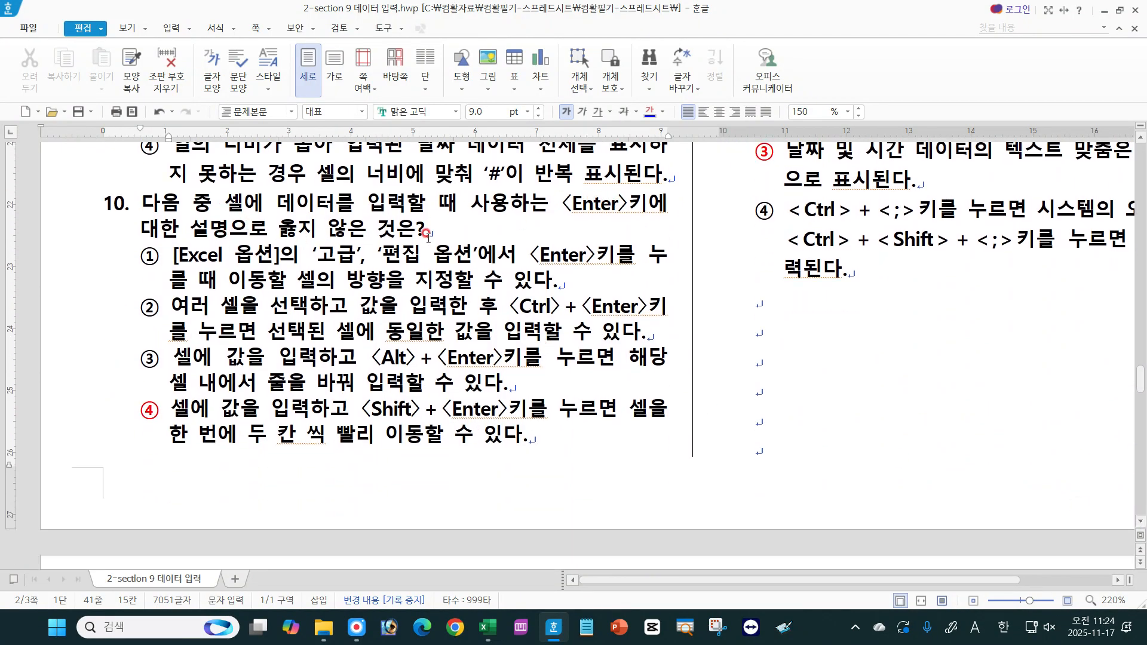
left_click(426, 305)
left_click(433, 252)
left_click(561, 279)
left_click(172, 306)
left_click_drag(172, 306, 646, 311)
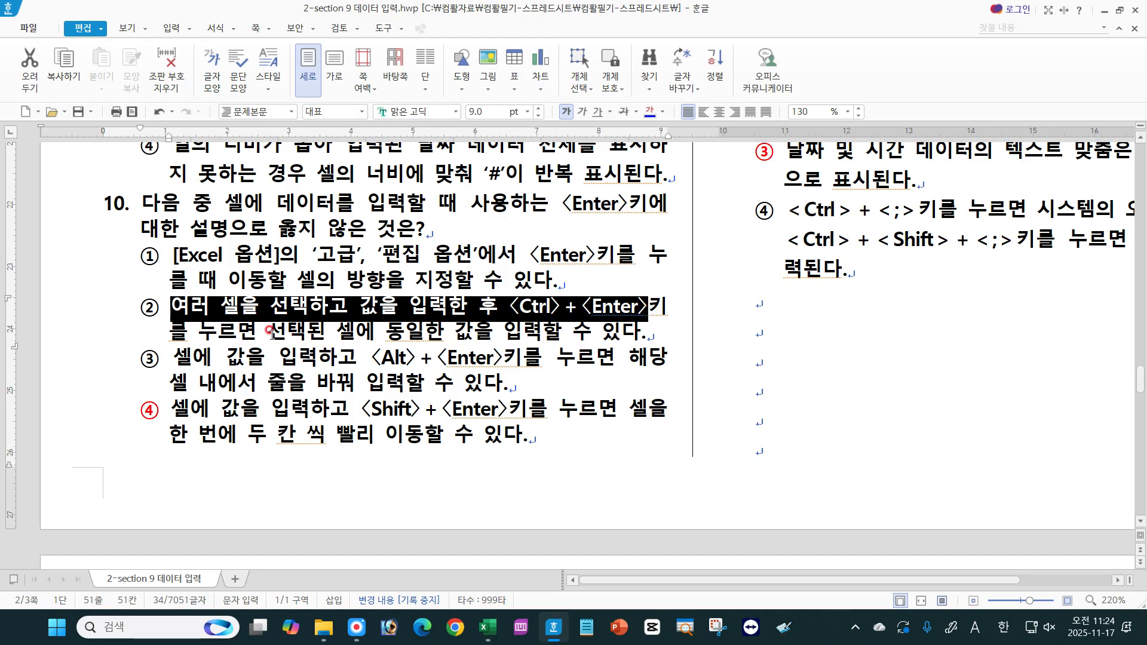
left_click(536, 328)
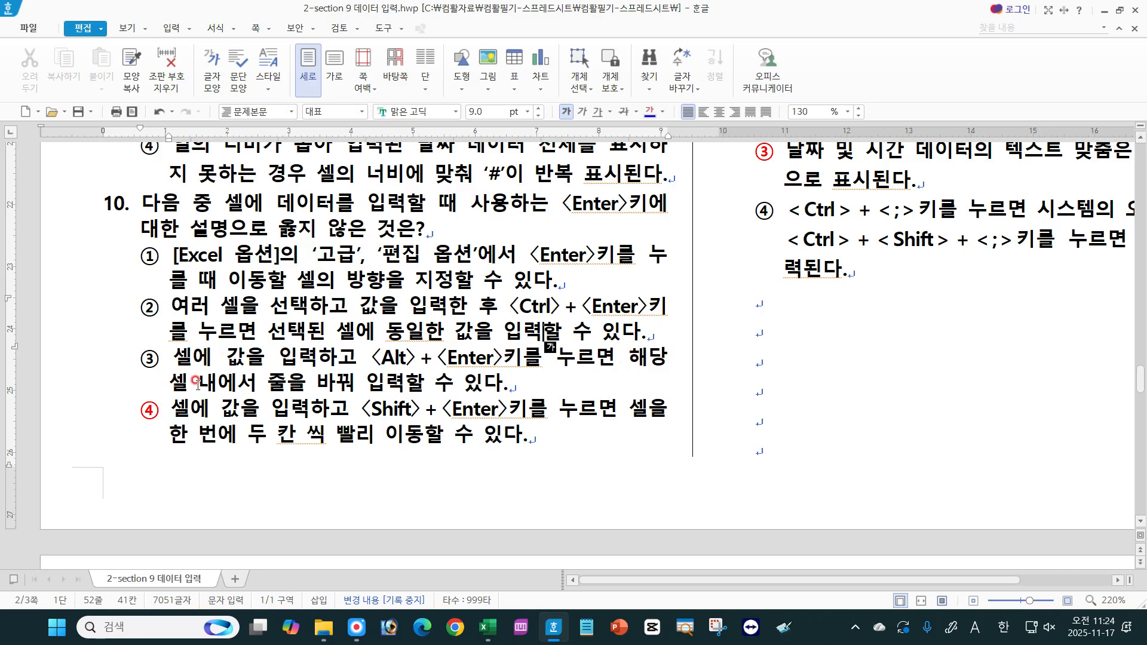
left_click_drag(267, 382, 373, 378)
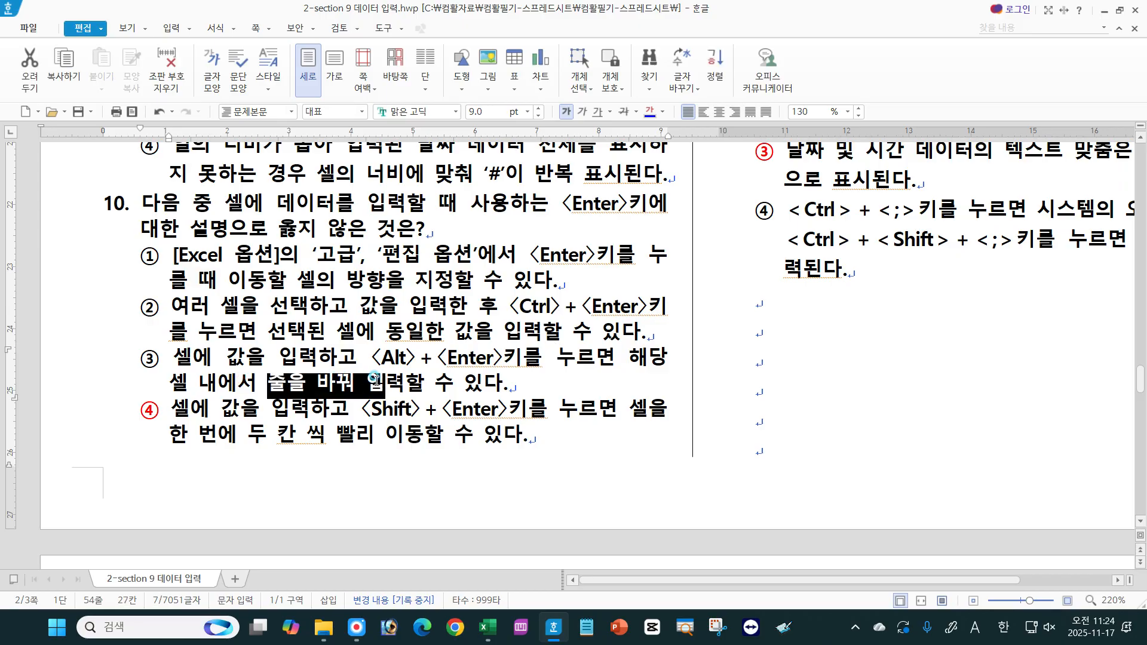
left_click(373, 378)
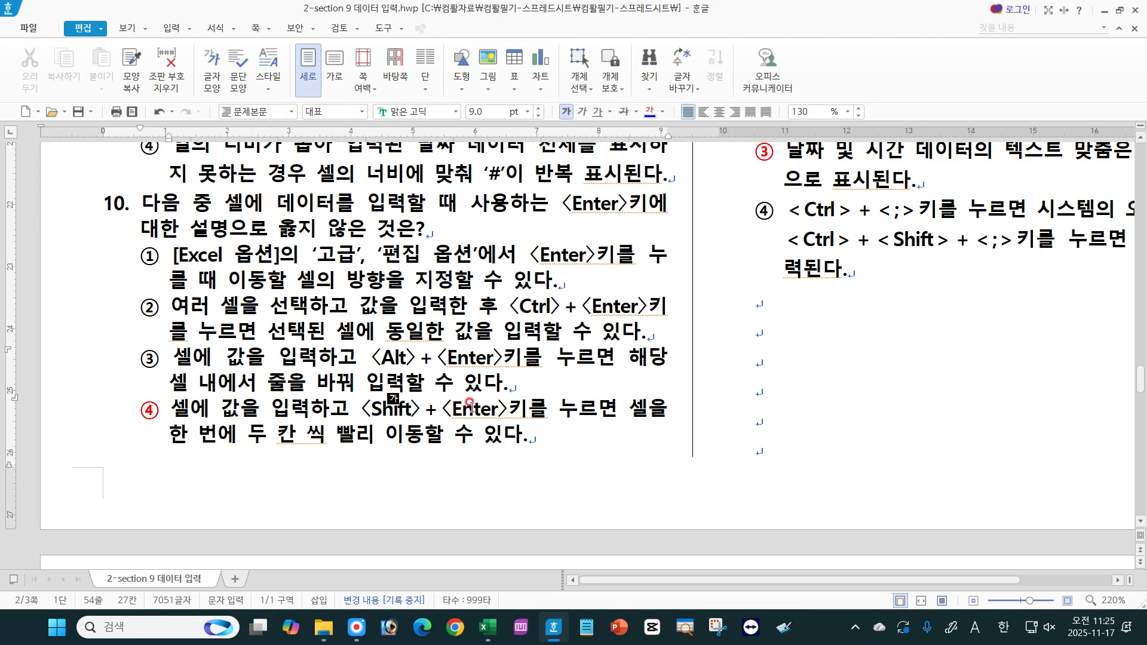
Step: Go to question 11 on worksheet screen operations on page 2 and read its first option
scroll(587, 388, "up", 10)
scroll(587, 389, "up", 4)
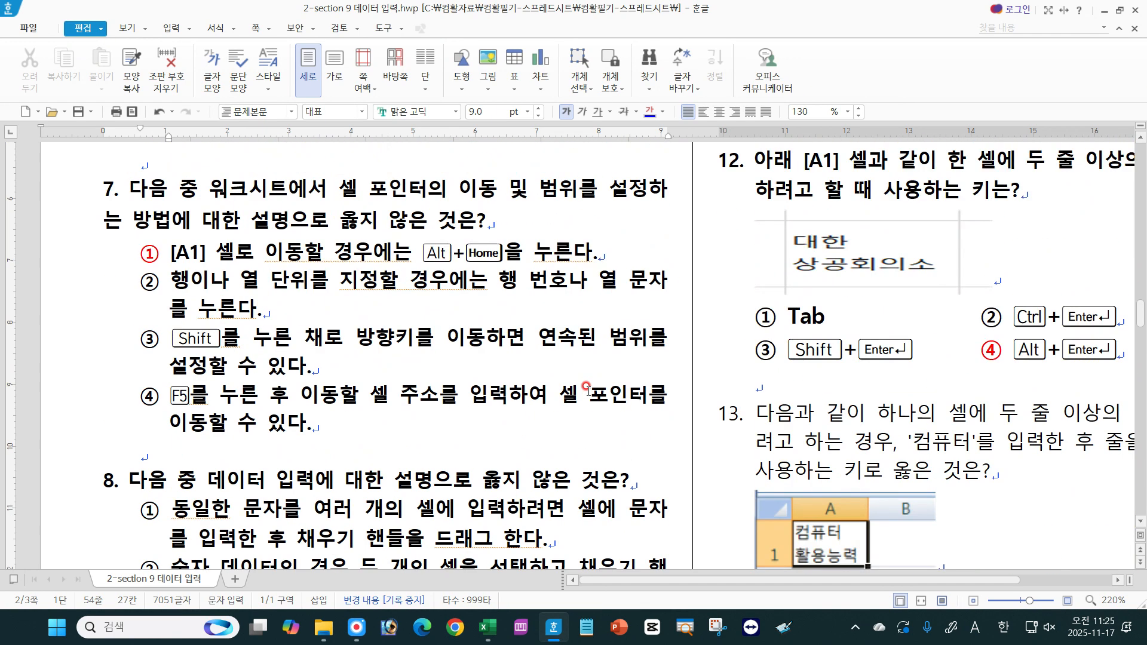
scroll(588, 389, "up", 10)
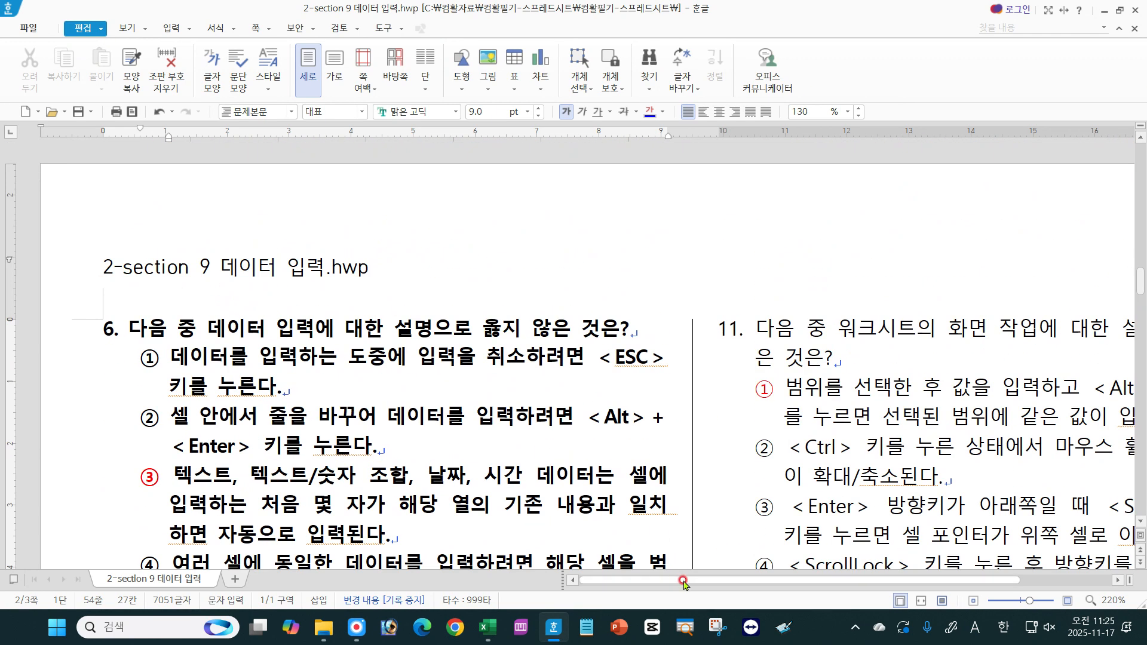
left_click_drag(683, 579, 853, 563)
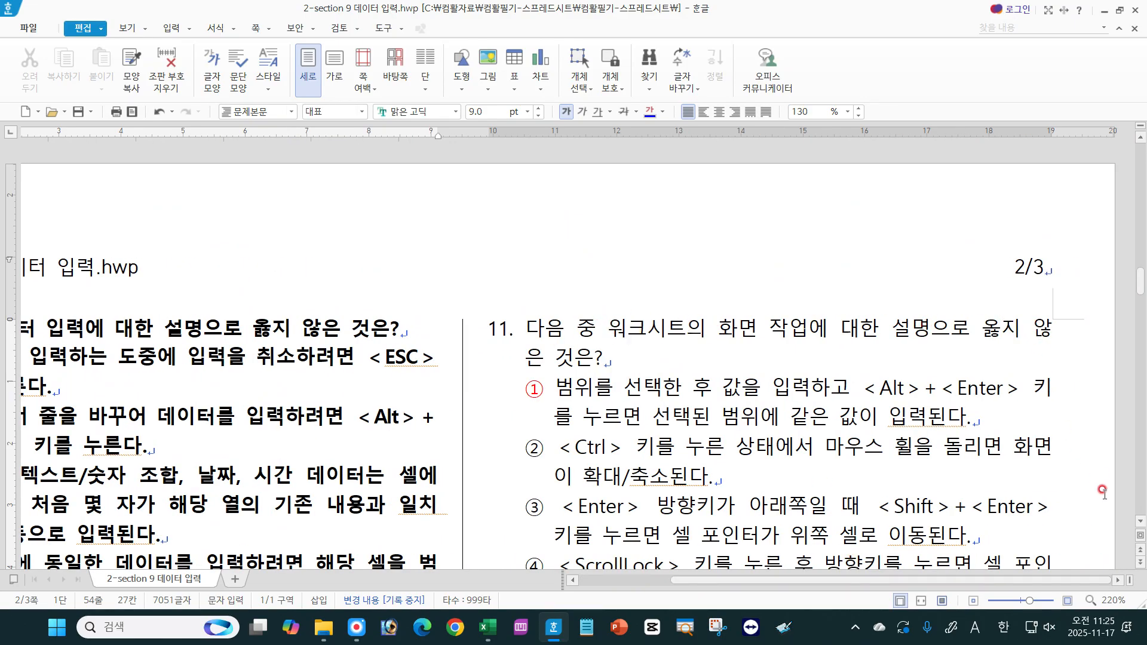
left_click(1140, 523)
left_click(1139, 523)
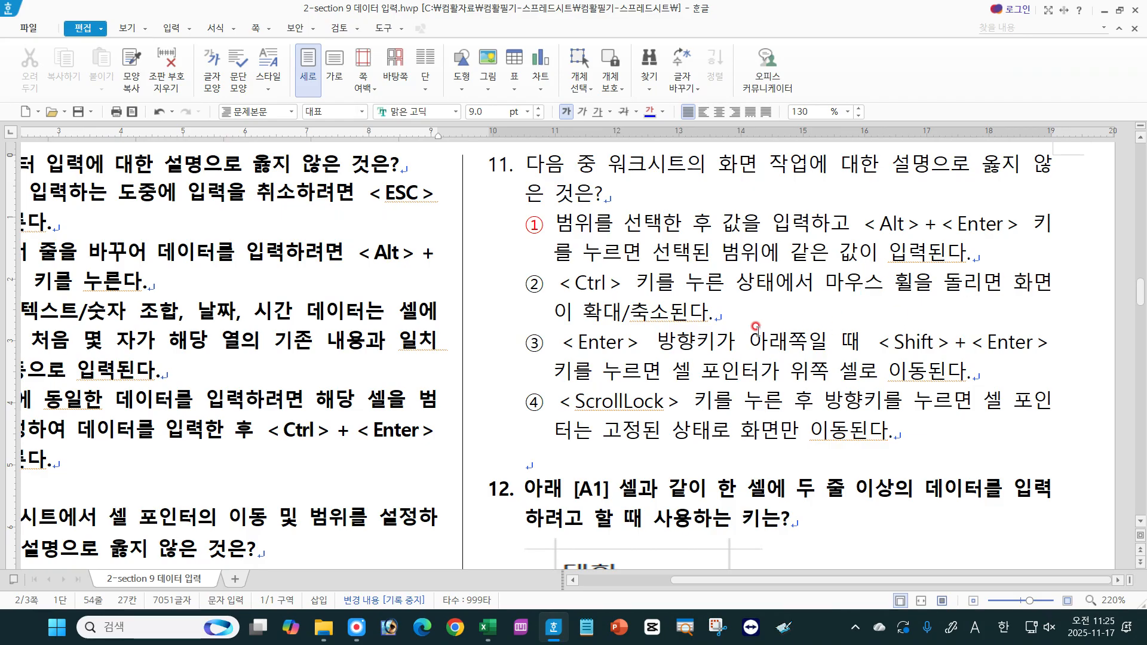
Step: Switch to Excel and zoom Sheet2 in to 295%, out to 100% and back in
key("alt+Tab")
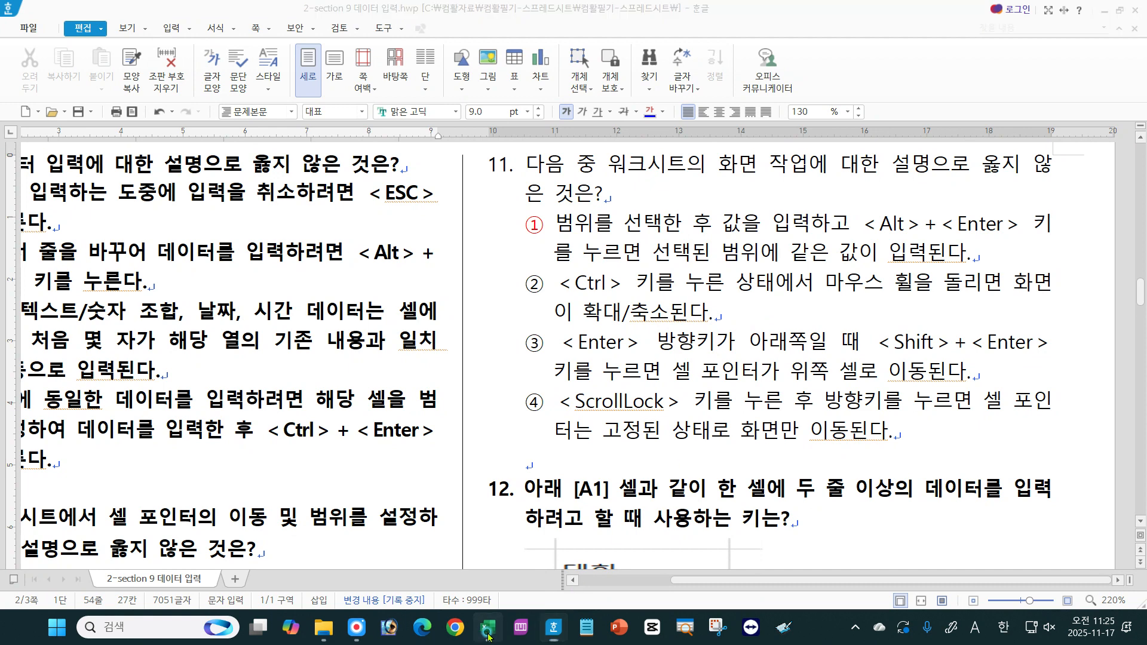
scroll(621, 344, "up", 7)
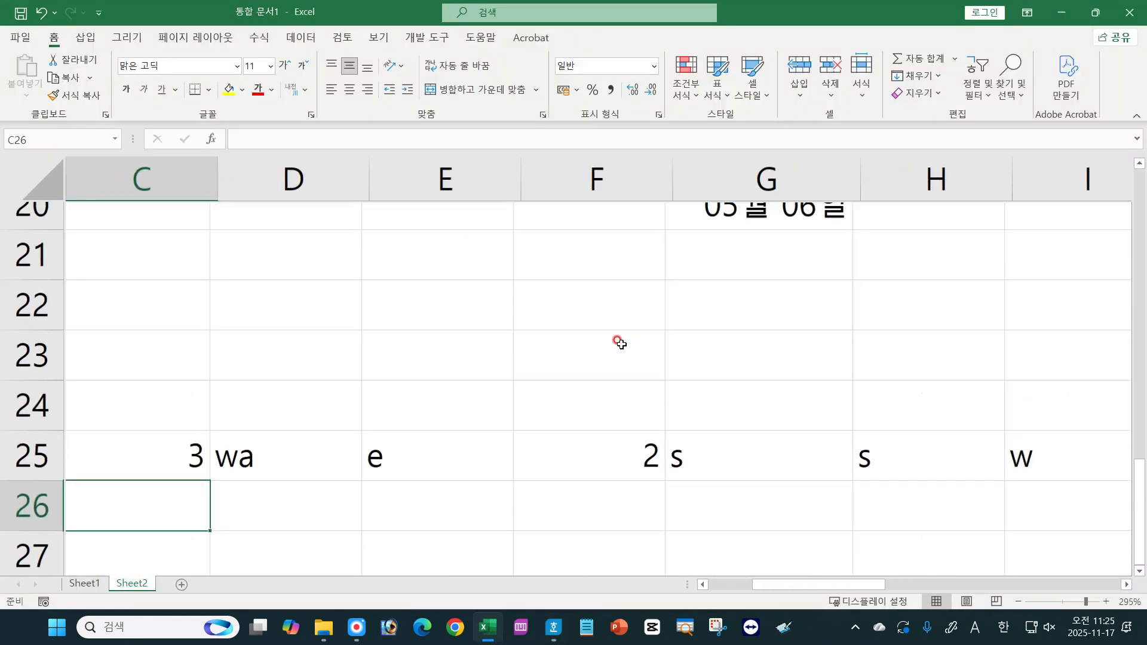
scroll(621, 344, "down", 10)
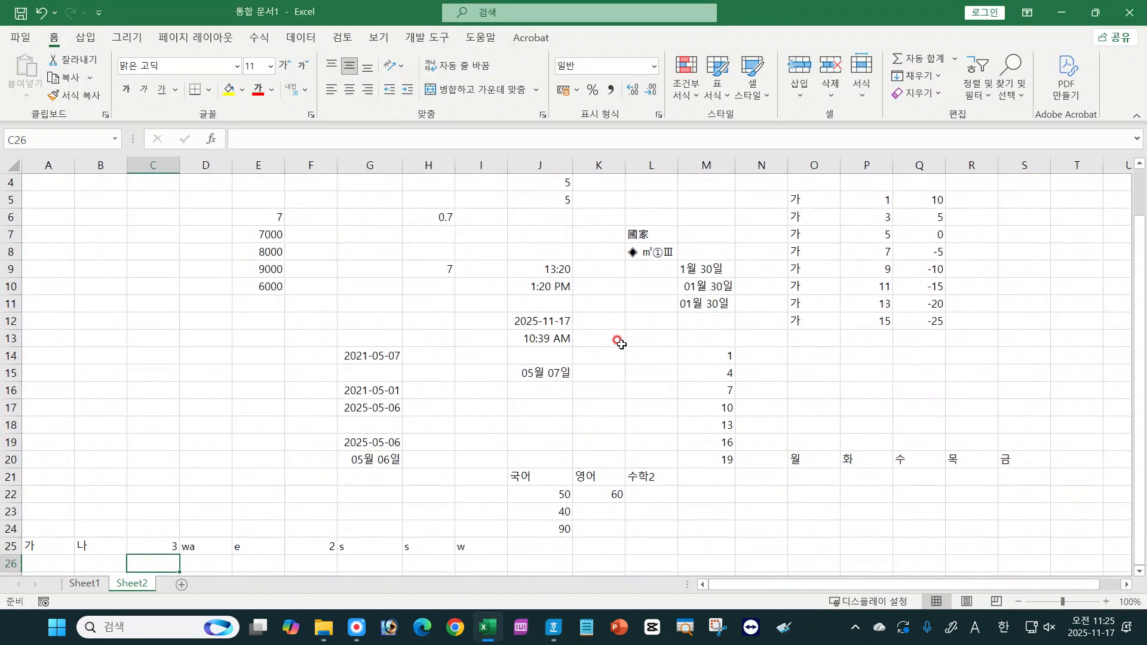
scroll(622, 344, "up", 4)
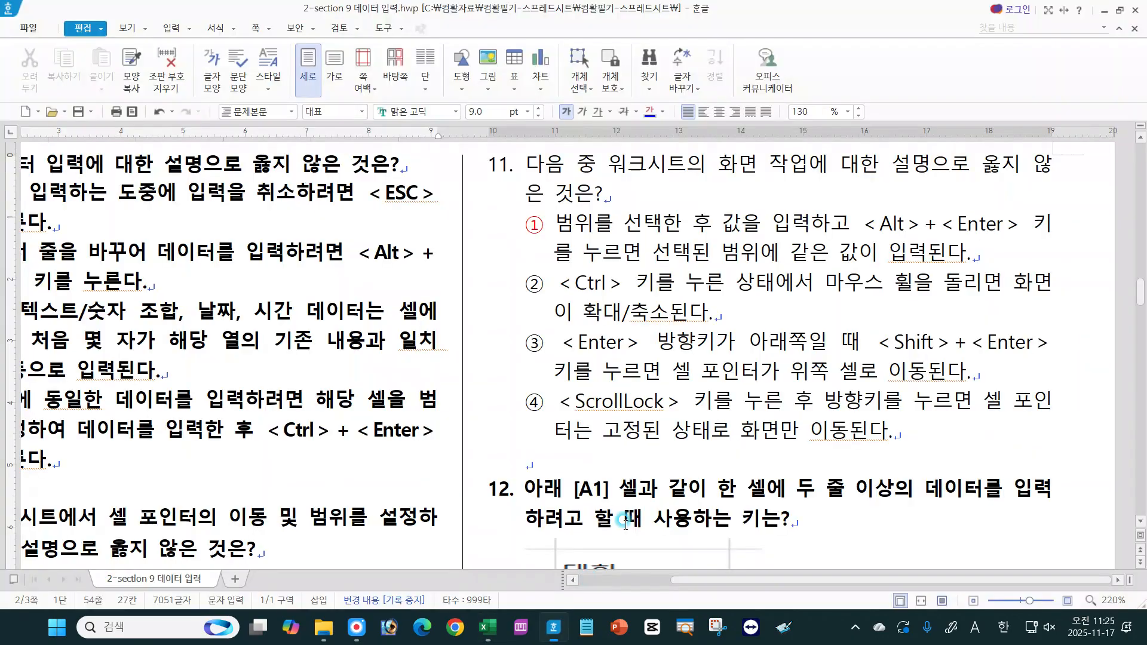
Step: Switch to the Hangul document and read options ②, ③ and ④ of question 11 on worksheet screen operations
key("alt+Tab")
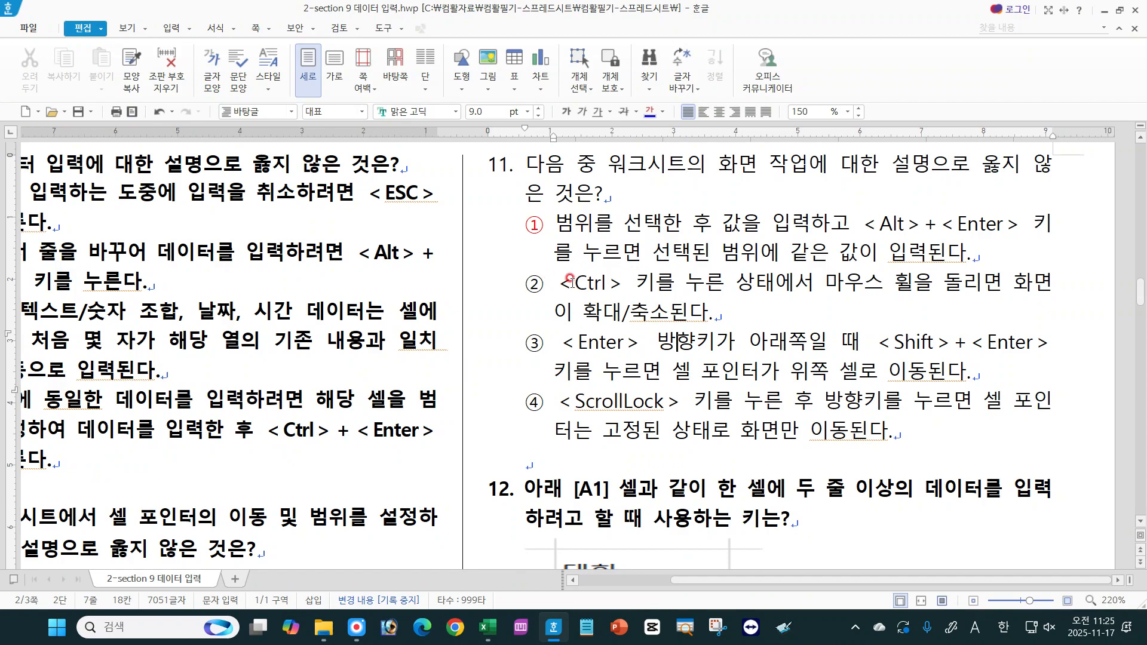
left_click(670, 309)
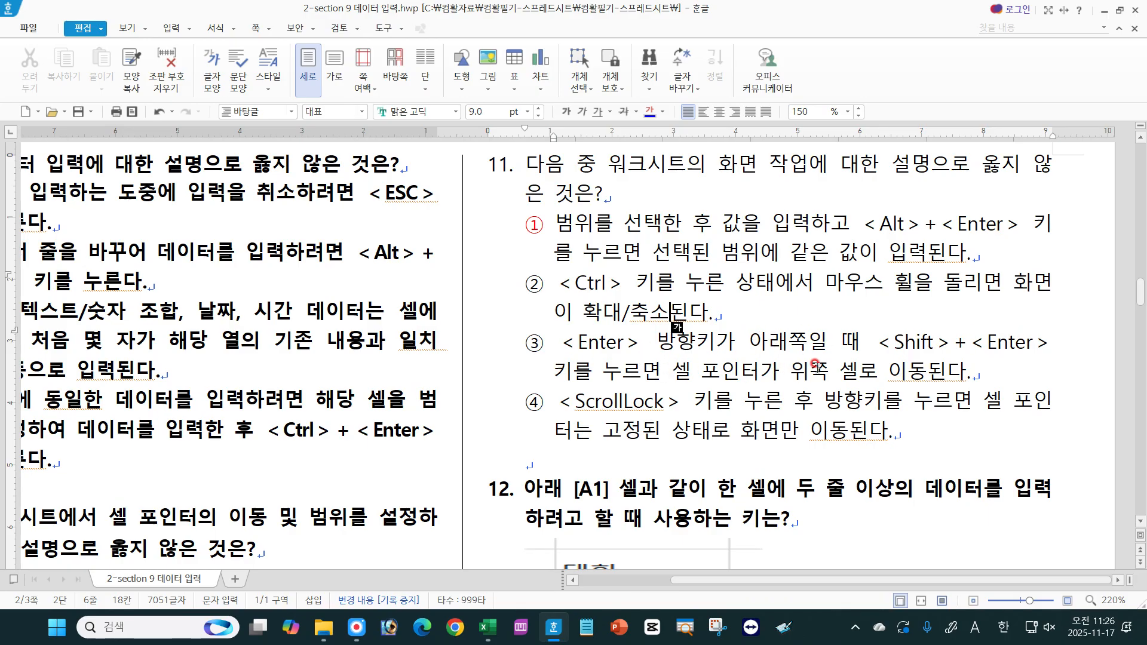
left_click(836, 373)
left_click_drag(567, 405, 741, 401)
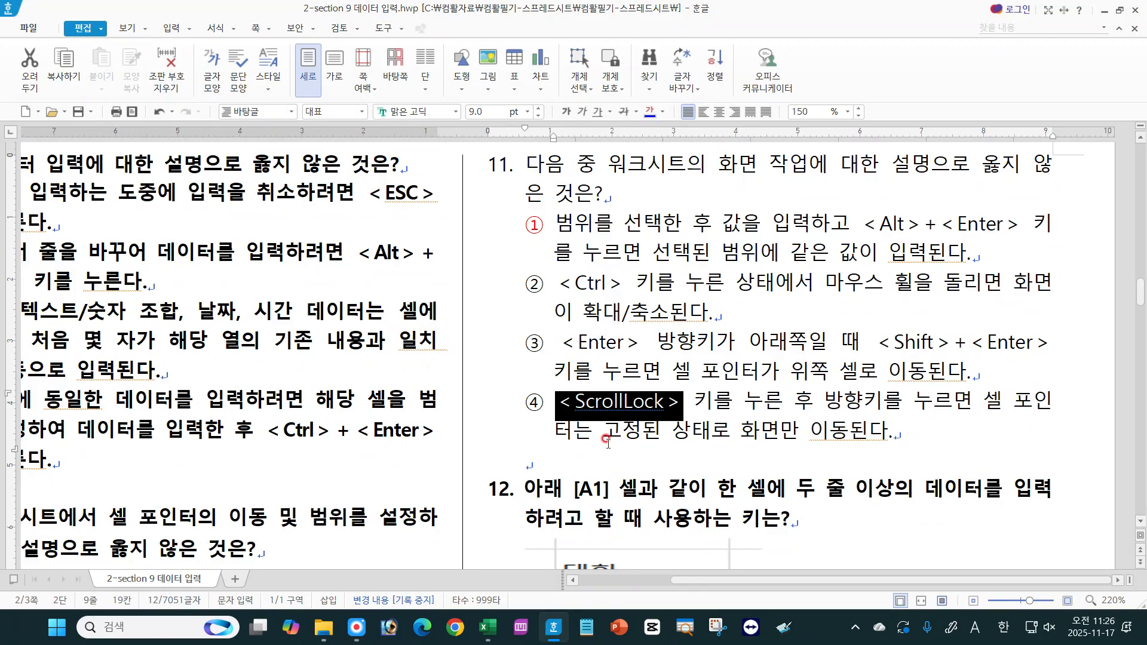
left_click(849, 430)
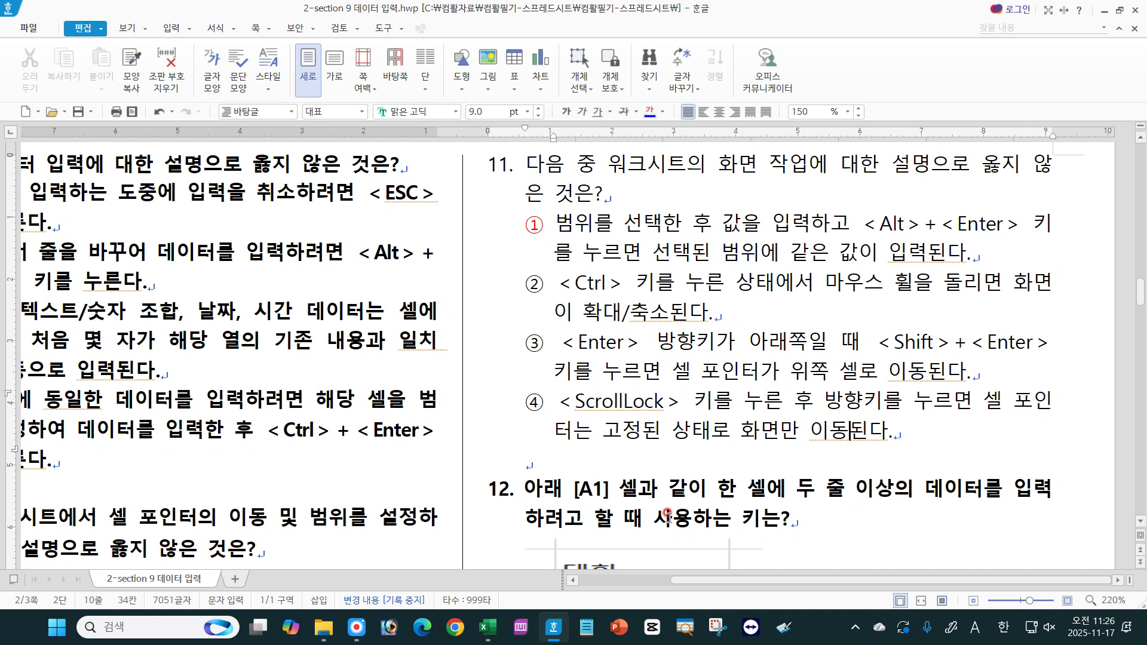
Step: Switch to Excel and move the cell pointer on Sheet2 up, down and sideways from E15, ending on C16
left_click(488, 628)
left_click(490, 326)
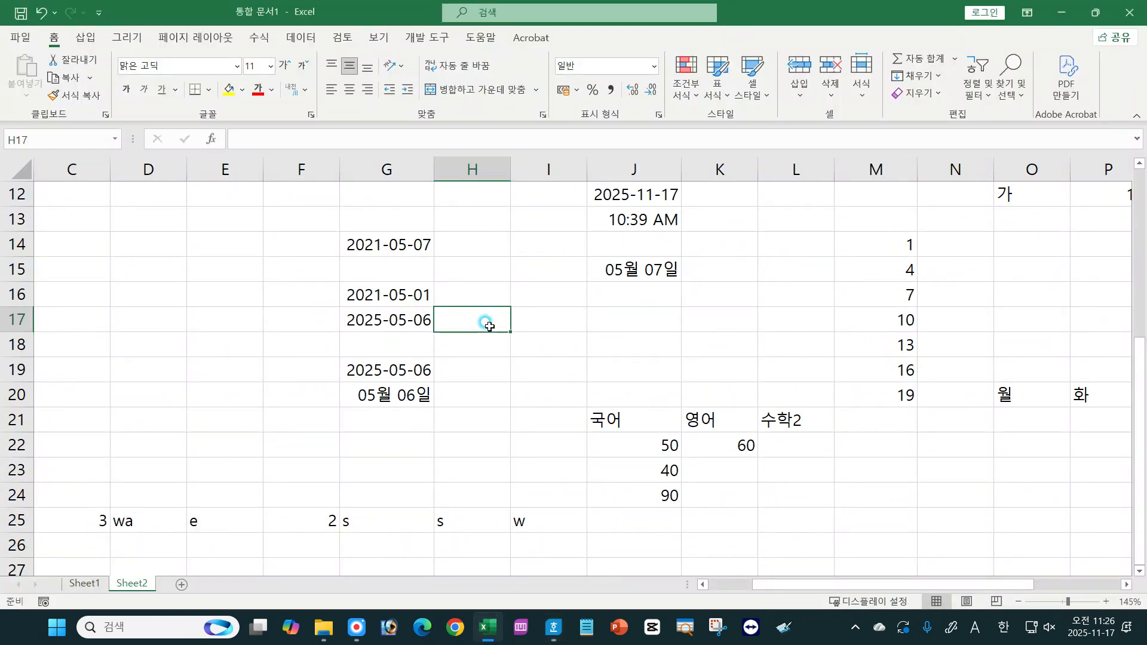
left_click(216, 266)
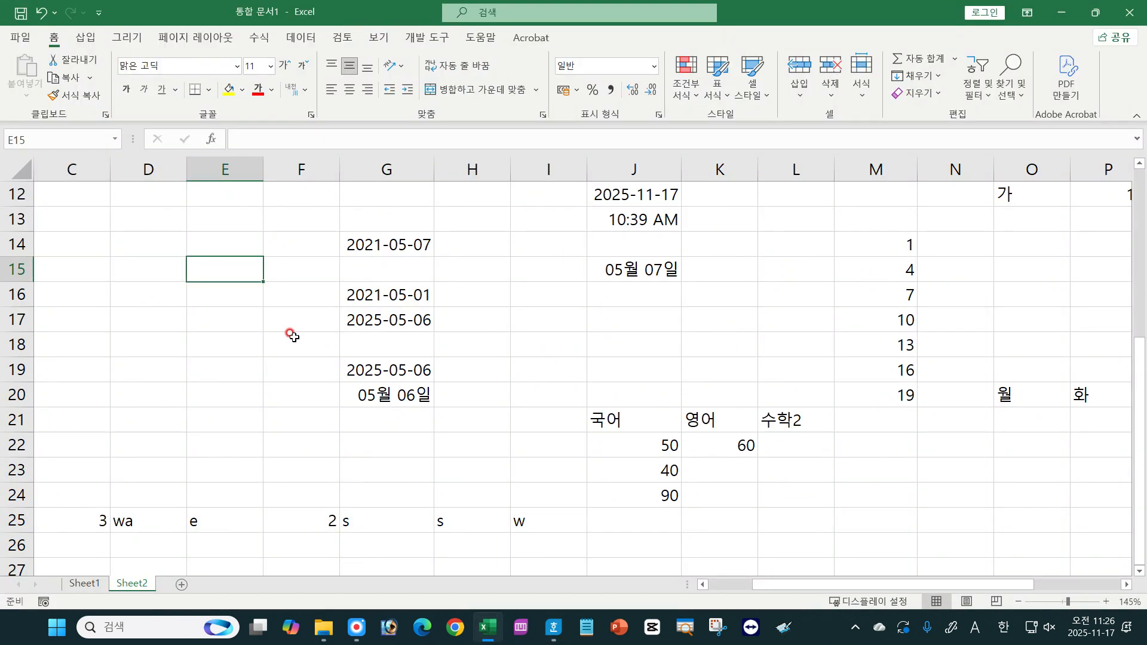
key("Down")
key("Down")
key("Up")
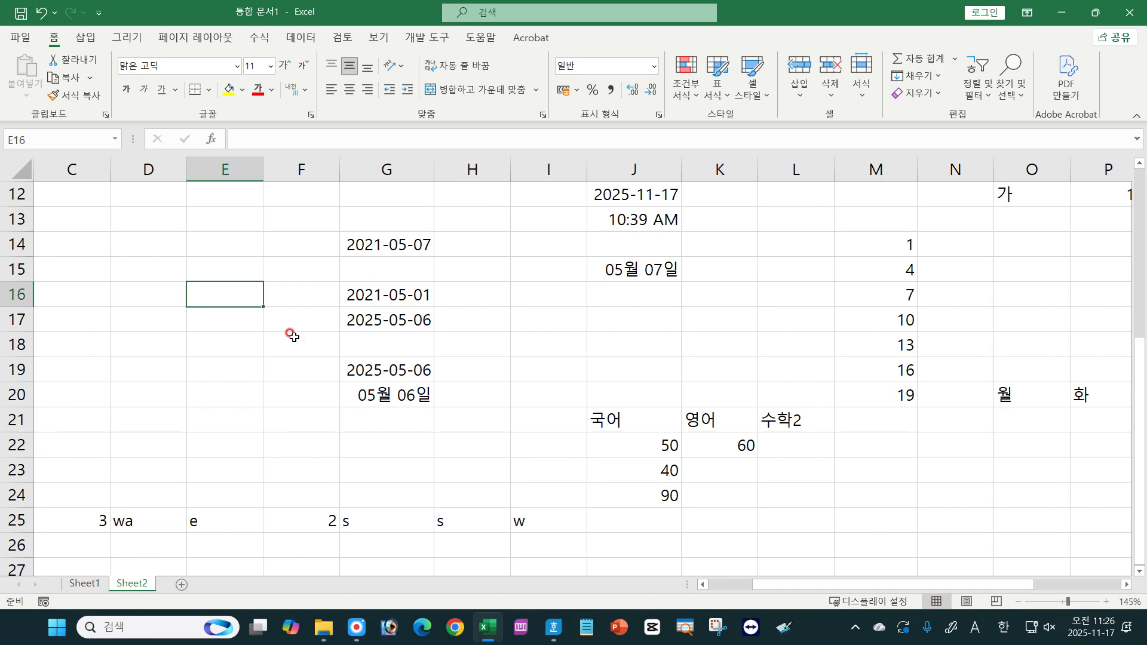
key("Up")
key("Down")
key("Down")
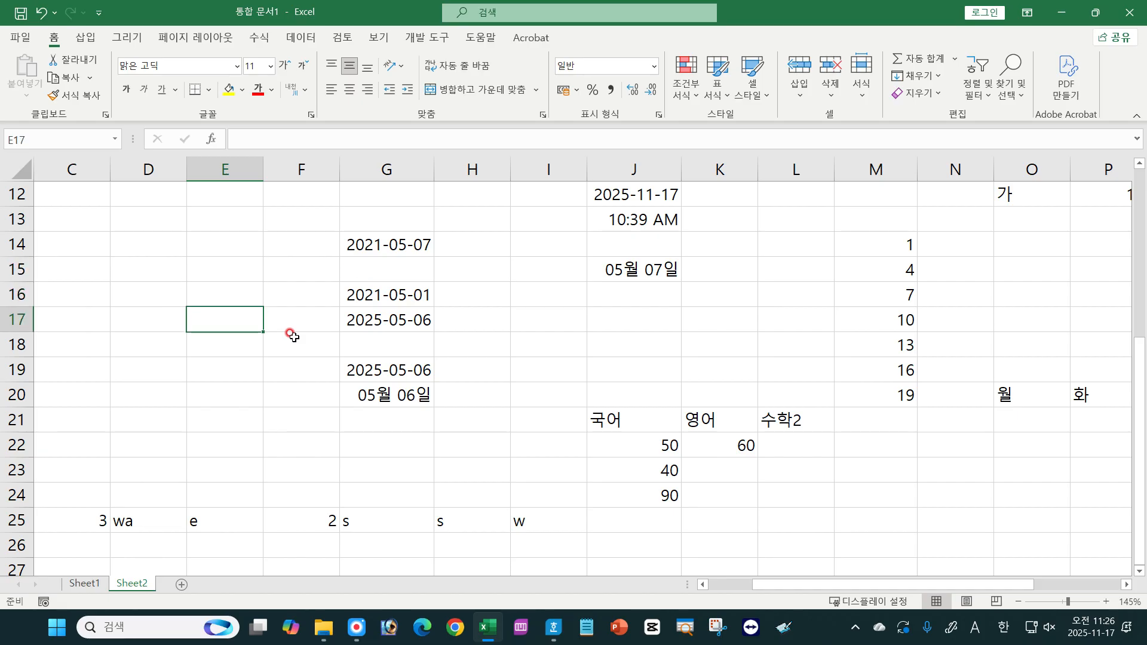
key("Down")
key("Down")
key("Up")
key("Up")
key("Up")
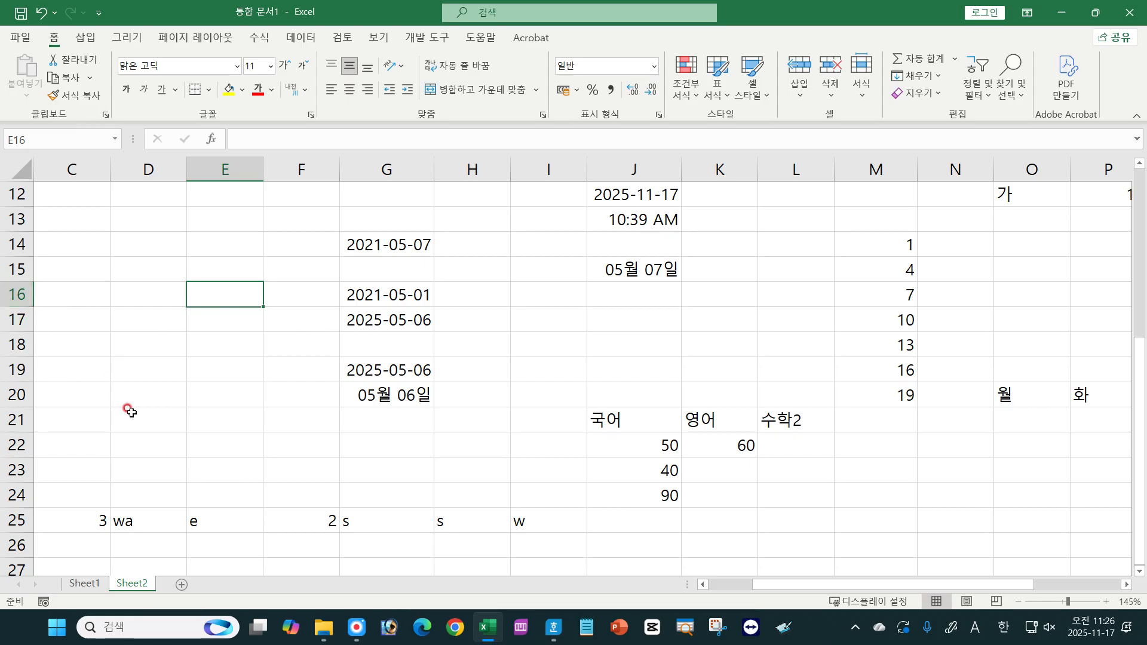
key("Left")
key("Left")
key("Right")
key("Right")
key("Right")
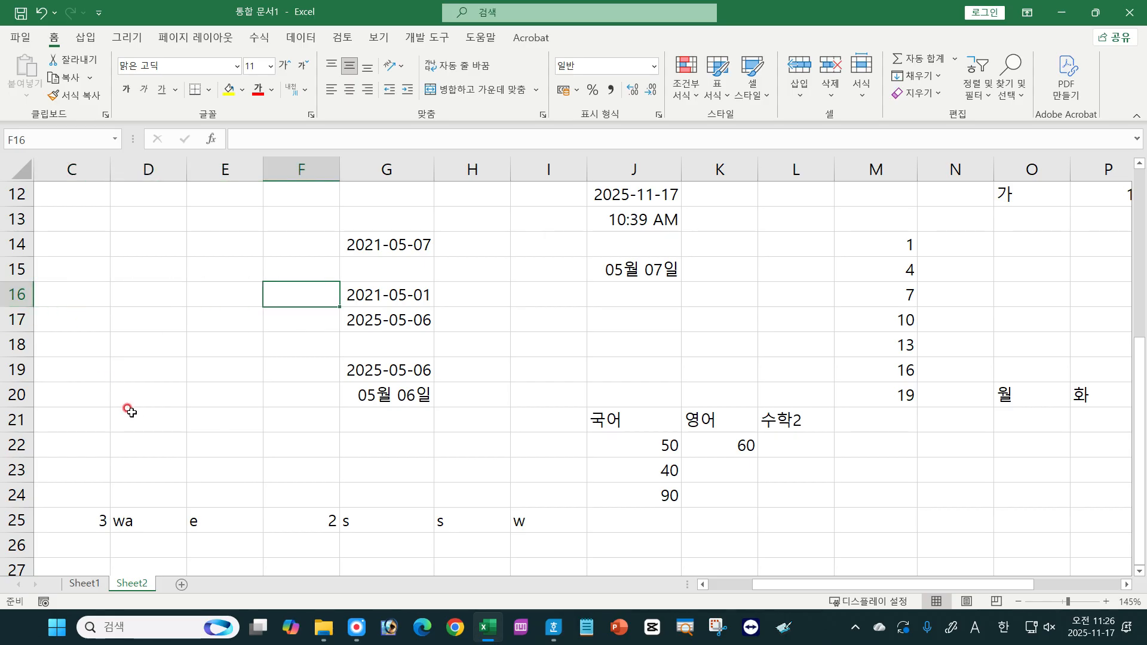
key("Left")
key("Left")
key("Left")
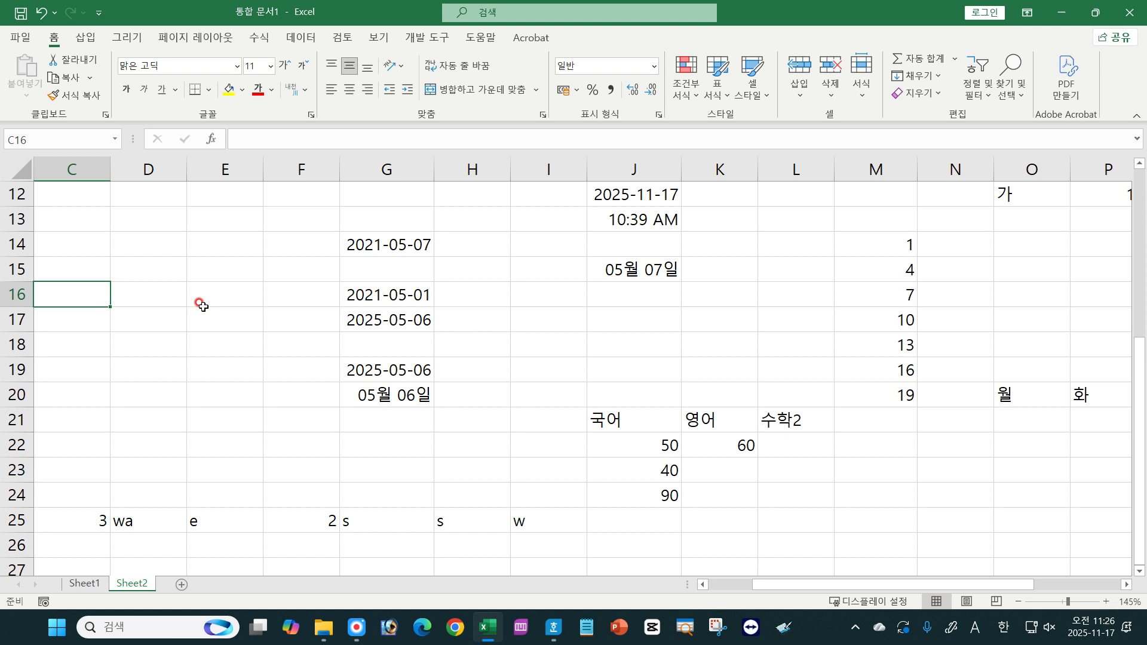
Step: Turn on Scroll Lock and scroll Sheet2 up and down while keeping C16 as the active cell
key("Scroll_Lock")
key("Scroll_Lock")
key("Scroll_Lock")
key("Scroll_Lock")
key("Scroll_Lock")
key("Down")
key("Down")
key("Up")
key("Up")
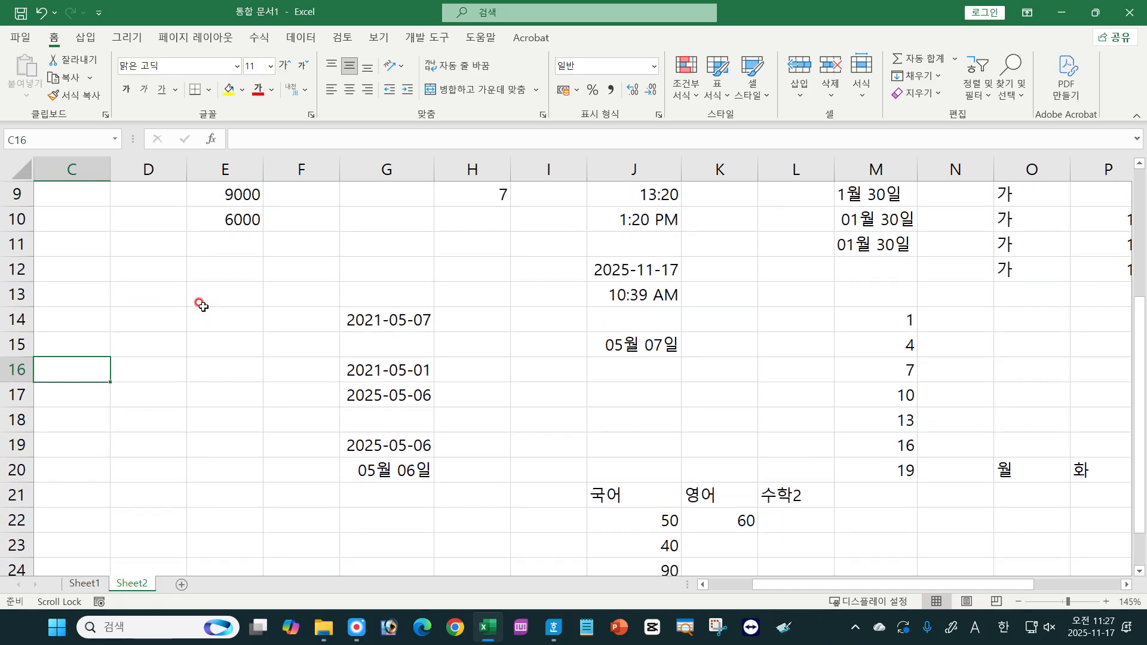
key("Down")
key("Down")
key("Down")
key("Down")
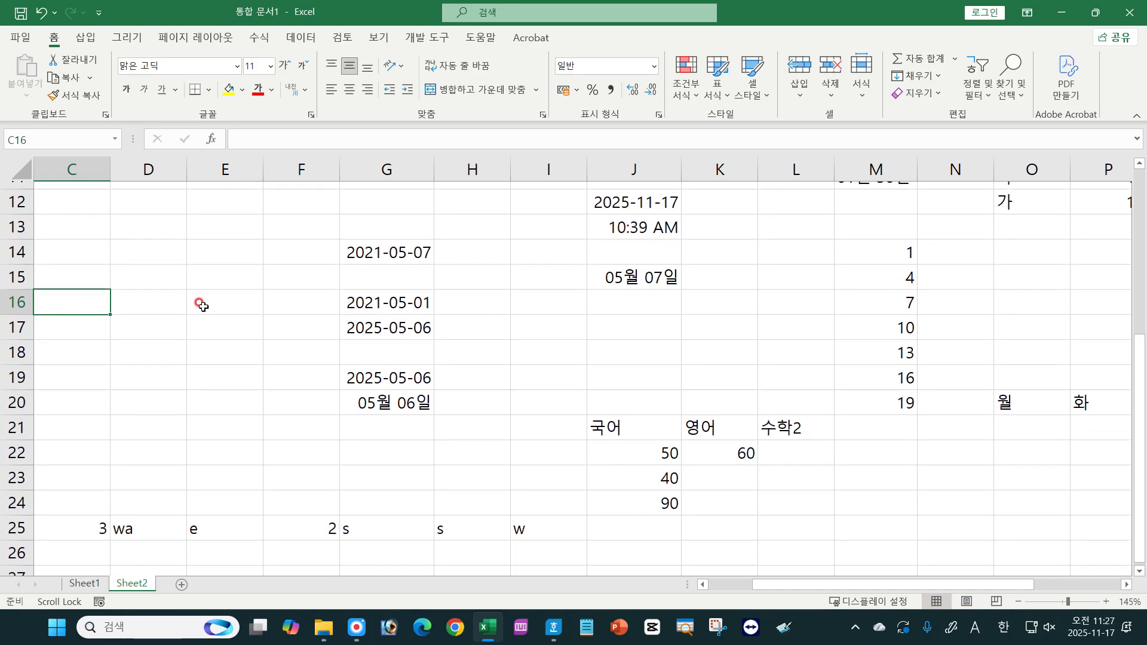
key("Up")
key("Up")
key("Up")
key("Up")
key("Up")
Step: Scroll Sheet2 sideways and back to column A with Scroll Lock on, keeping C16 active
key("Right")
key("Right")
key("Right")
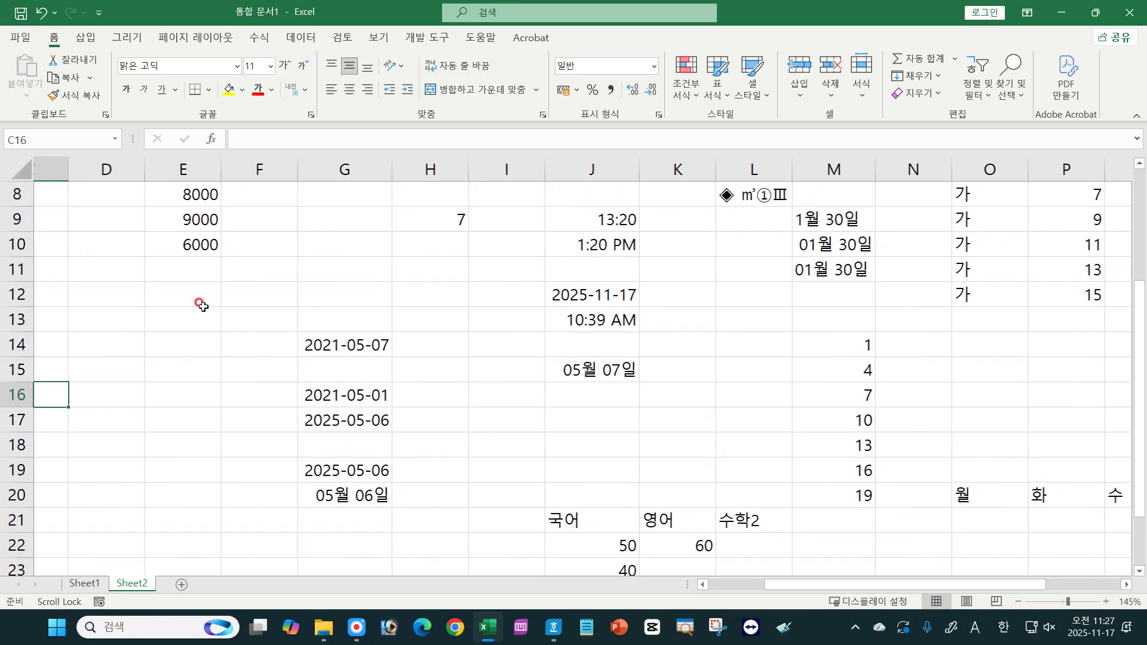
key("Left")
key("Left")
key("Left")
key("Left")
key("Left")
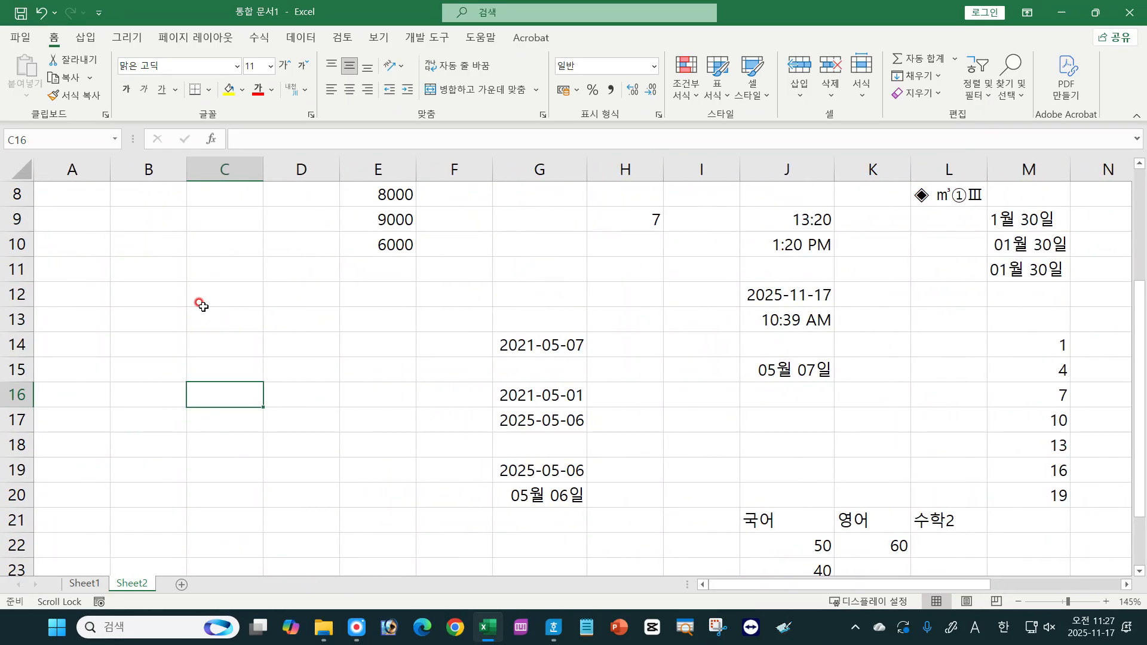
Step: Start an entry in C16 and scroll Sheet2 horizontally and vertically with Scroll Lock on
type("0")
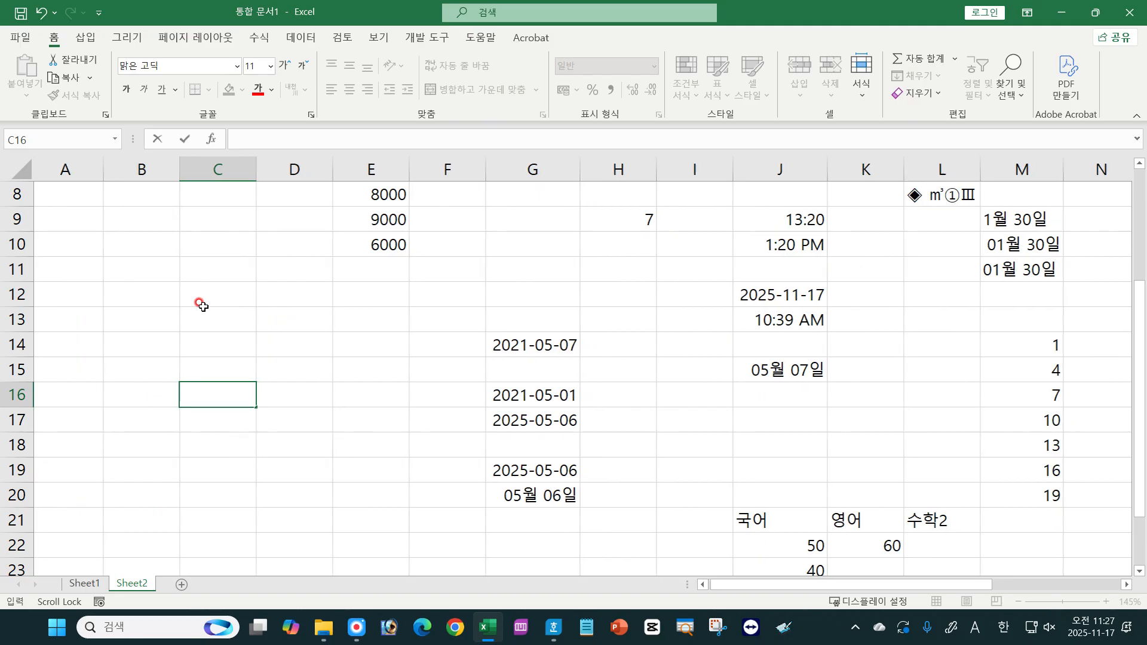
key("Right")
key("Right")
key("Right")
key("Left")
key("Left")
key("Left")
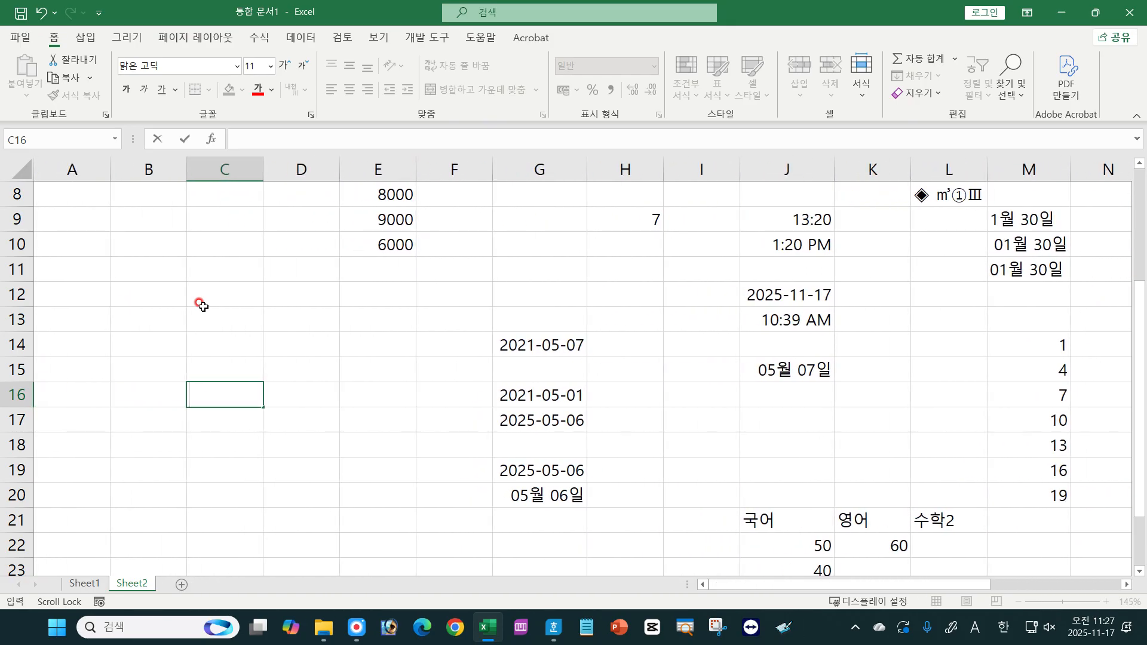
key("Right")
key("Right")
key("Right")
key("Left")
key("Left")
key("Left")
key("Up")
key("Up")
key("Up")
key("Down")
key("Down")
key("Down")
Step: Turn off Scroll Lock and move the cell pointer up to C14
key("Scroll_Lock")
key("Up")
key("Up")
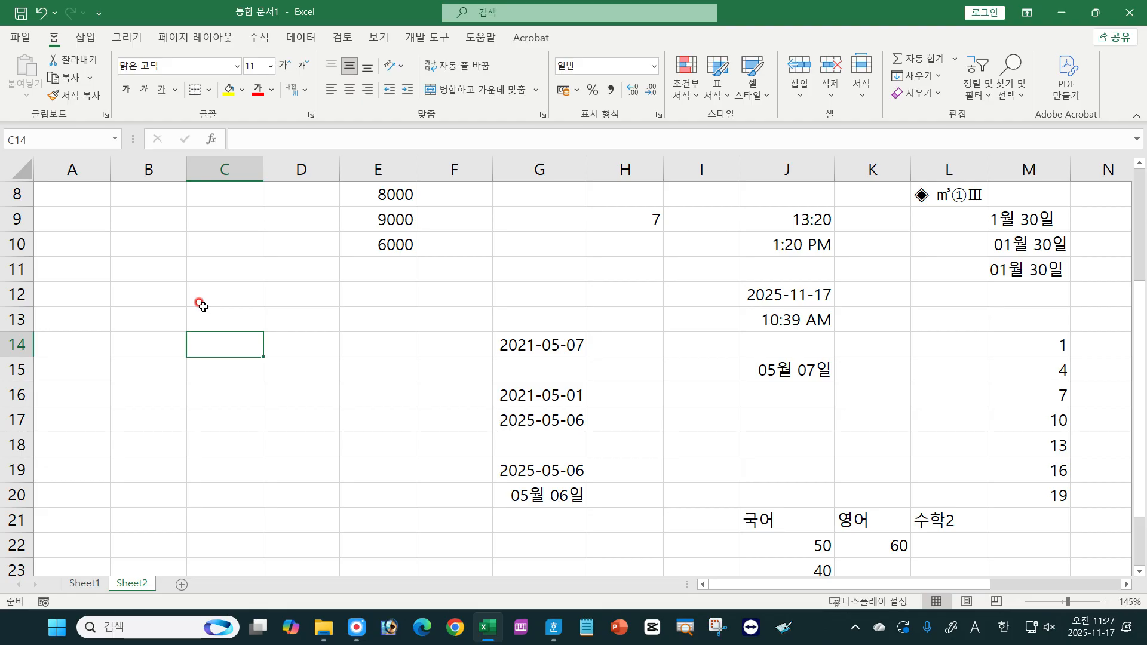
Step: Switch to the Hangul document and reread option ④ of question 11 on ScrollLock moving only the screen
left_click(554, 627)
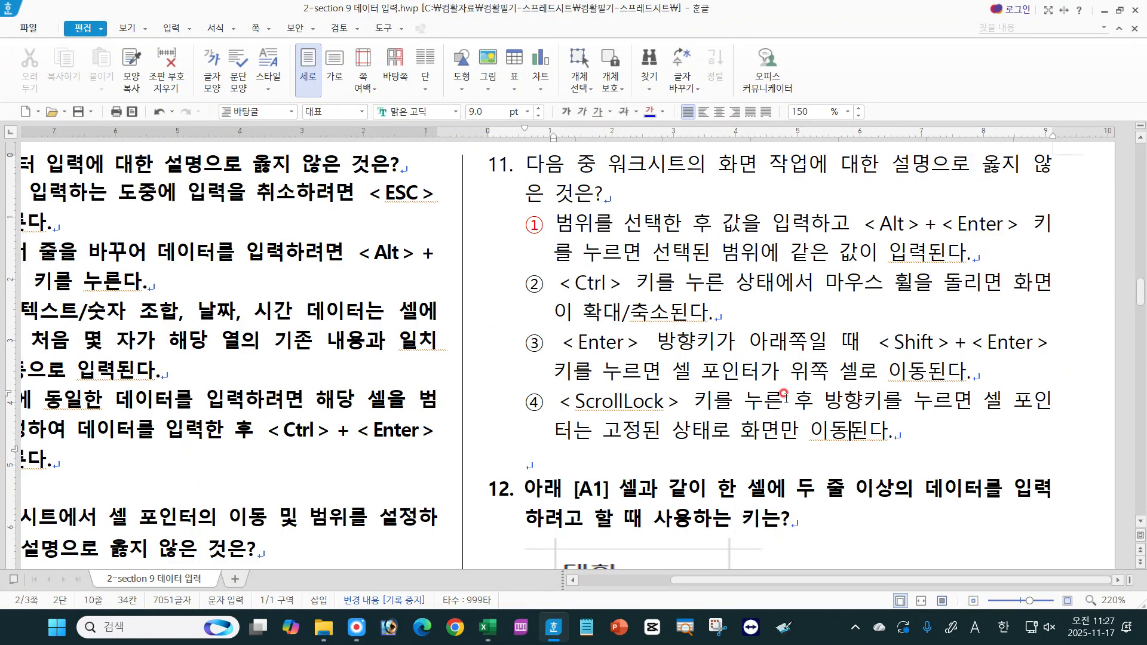
left_click(851, 398)
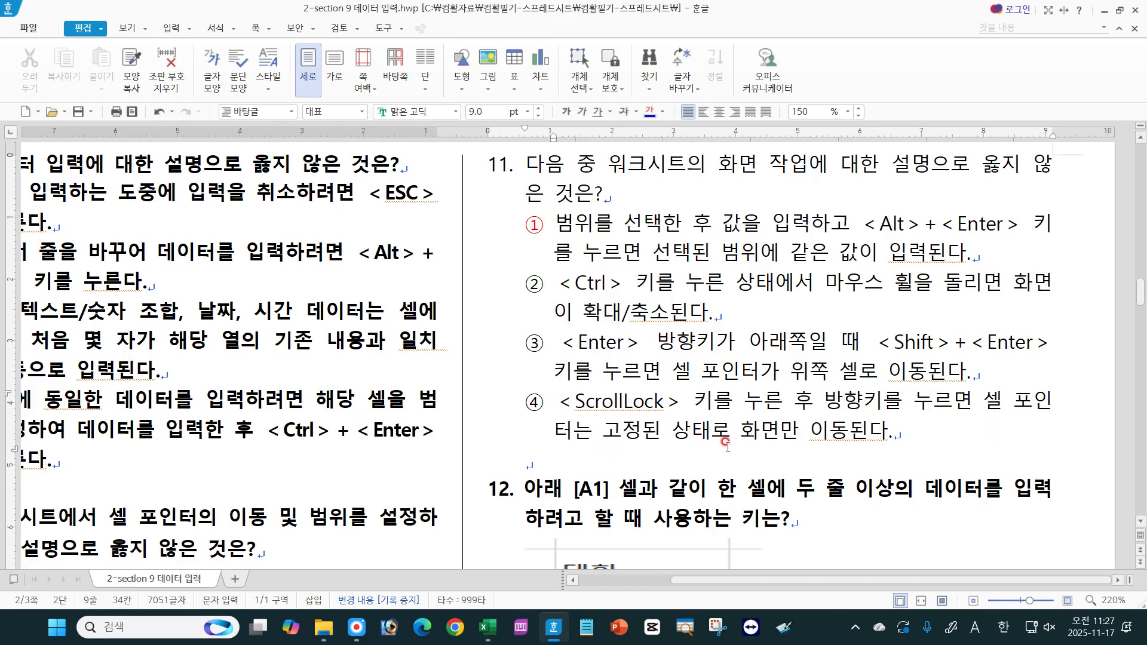
left_click_drag(746, 438, 844, 425)
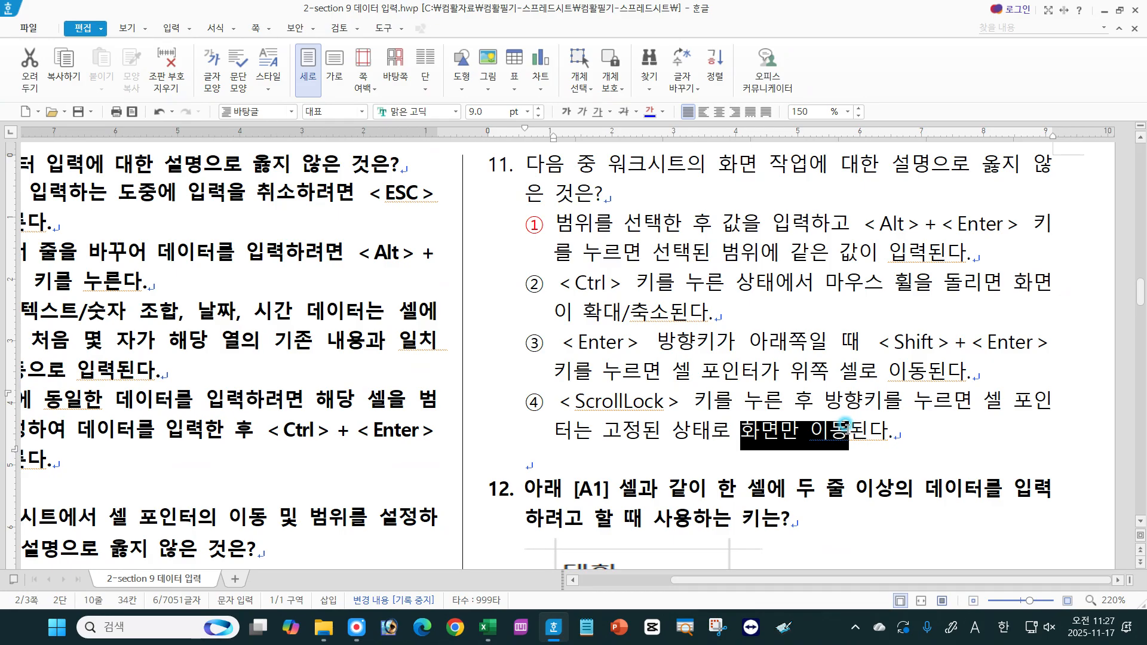
left_click(789, 429)
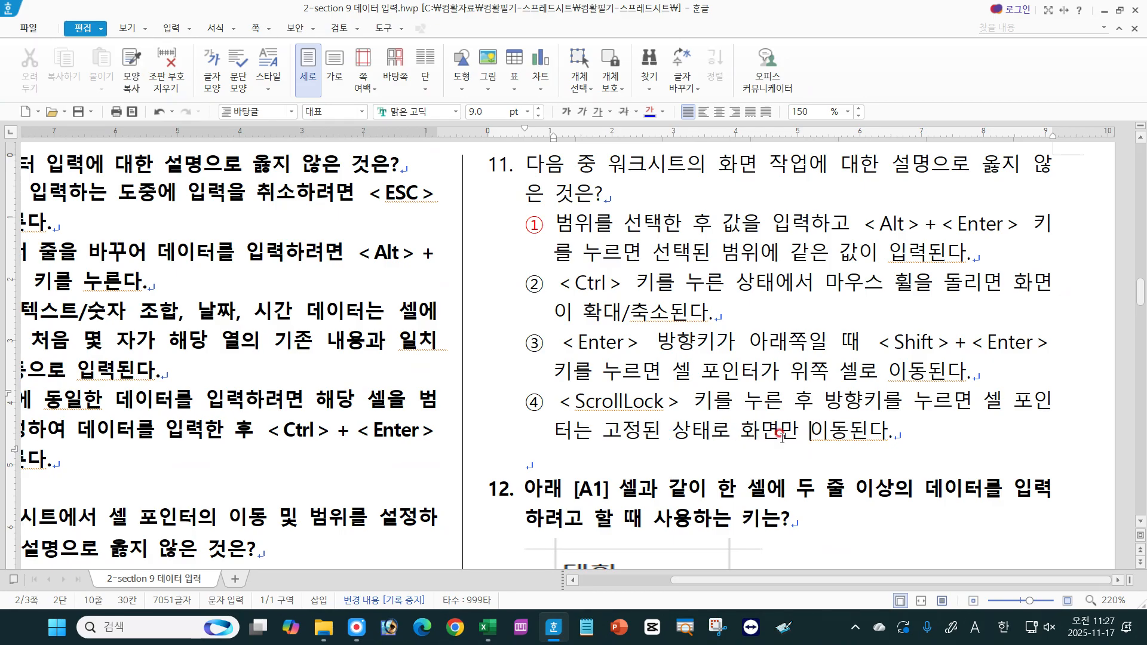
Step: Go to questions 12 and 13 and read them and their options on entering two or more lines in one cell
left_click(1139, 522)
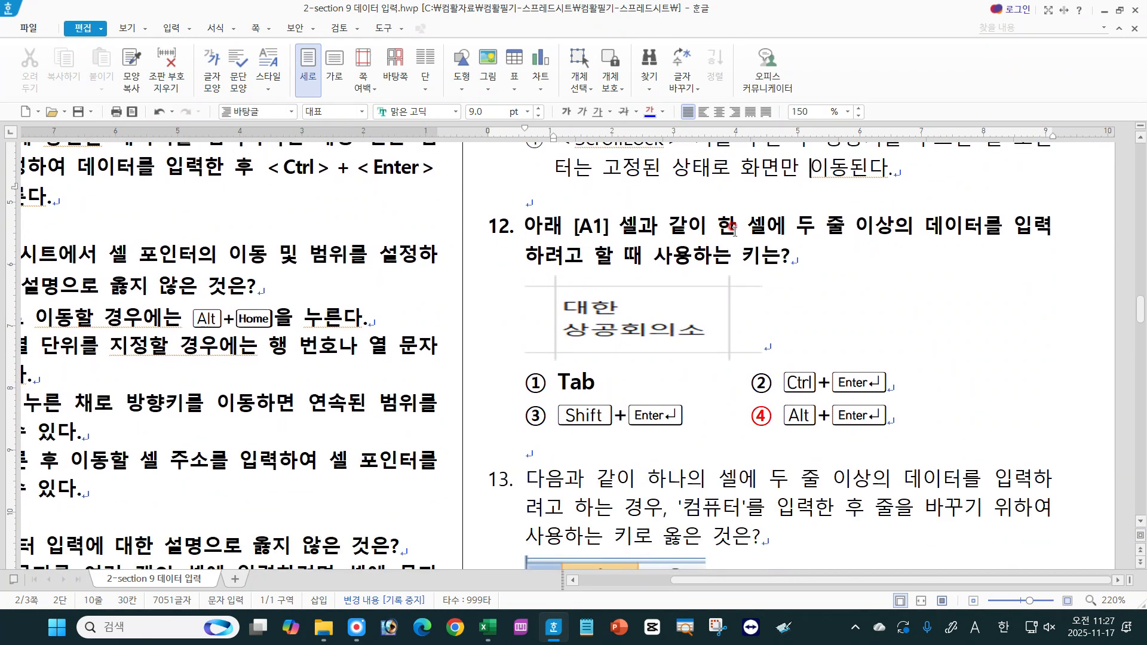
left_click_drag(724, 227, 924, 227)
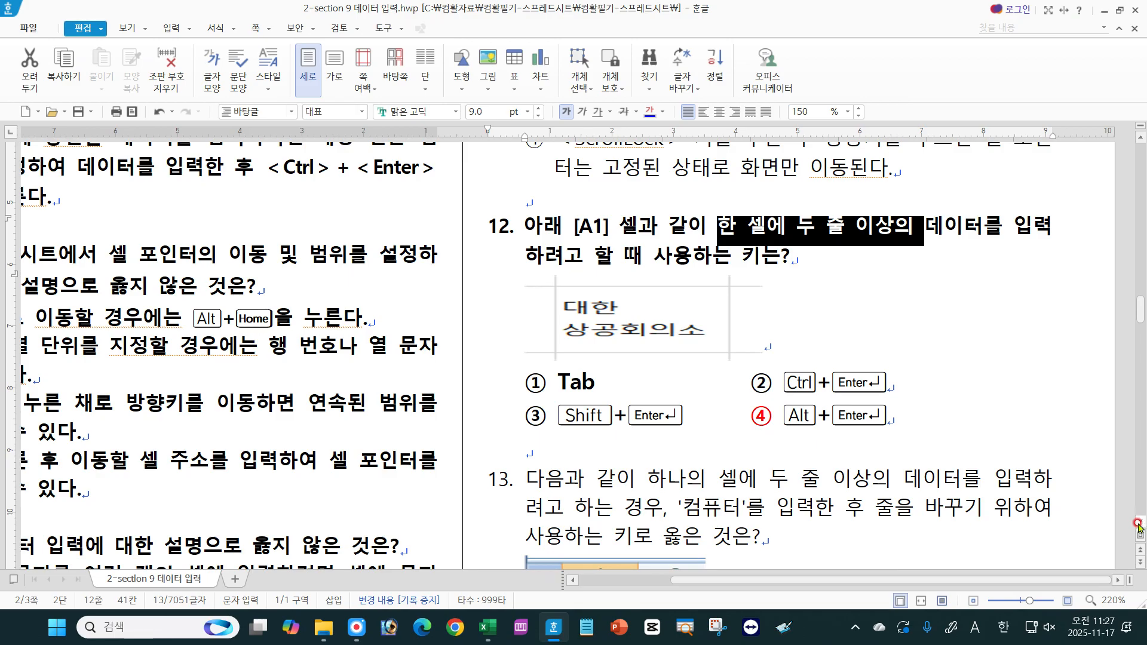
scroll(870, 297, "down", 3)
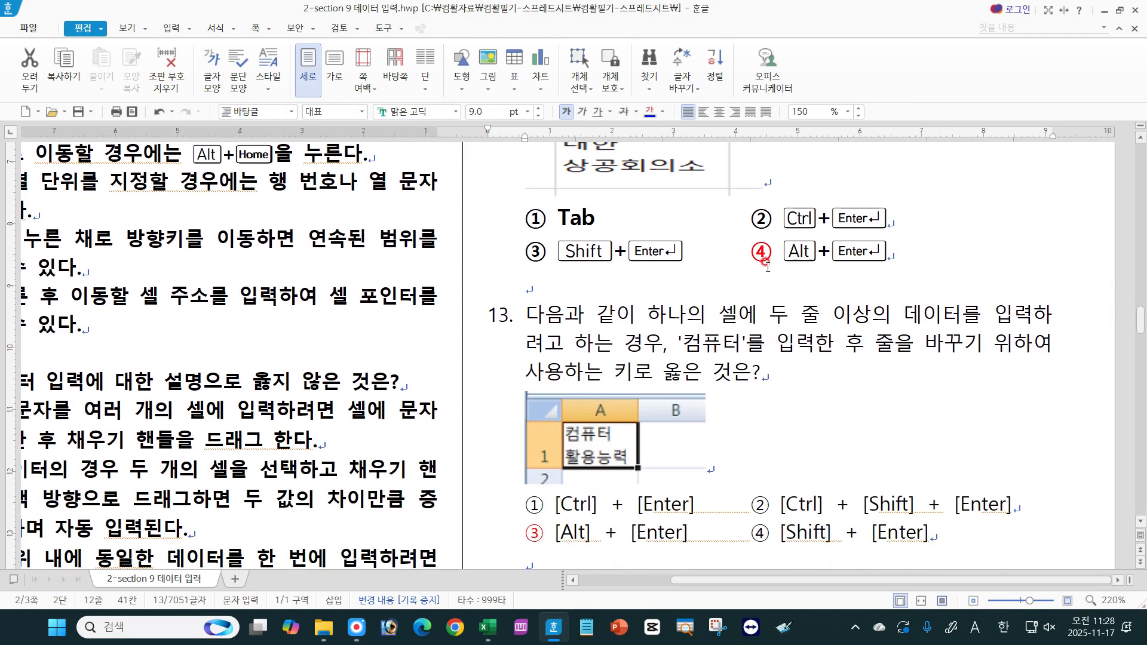
left_click(1140, 522)
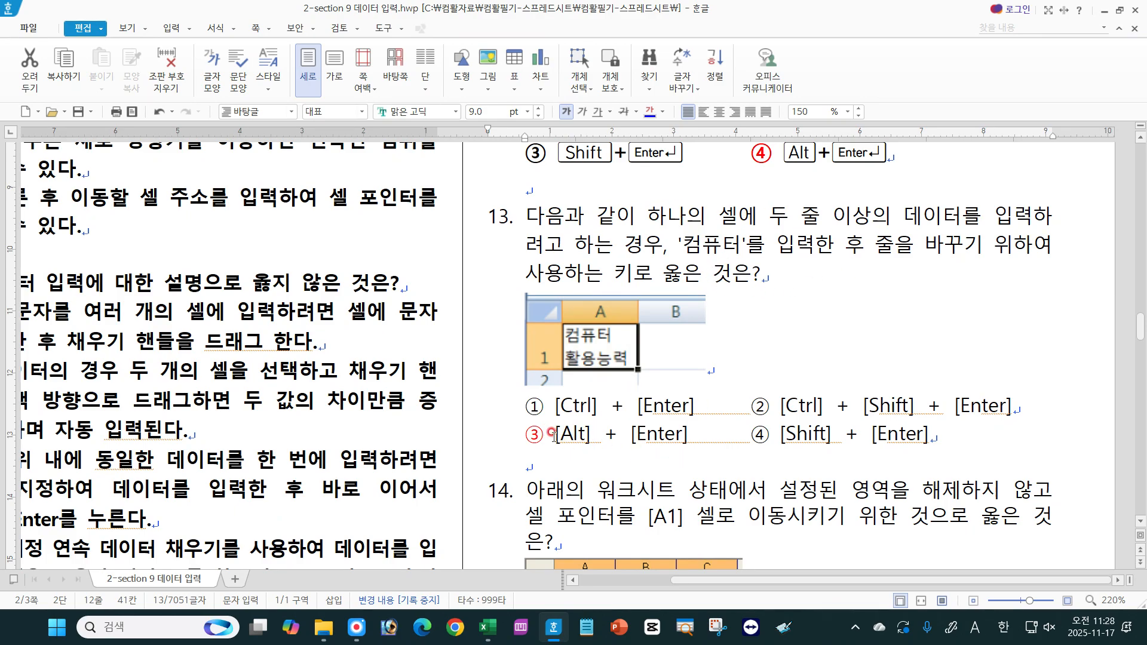
Step: Go to question 14 and read how to move the cell pointer to A1 without releasing the selected range
left_click(1140, 521)
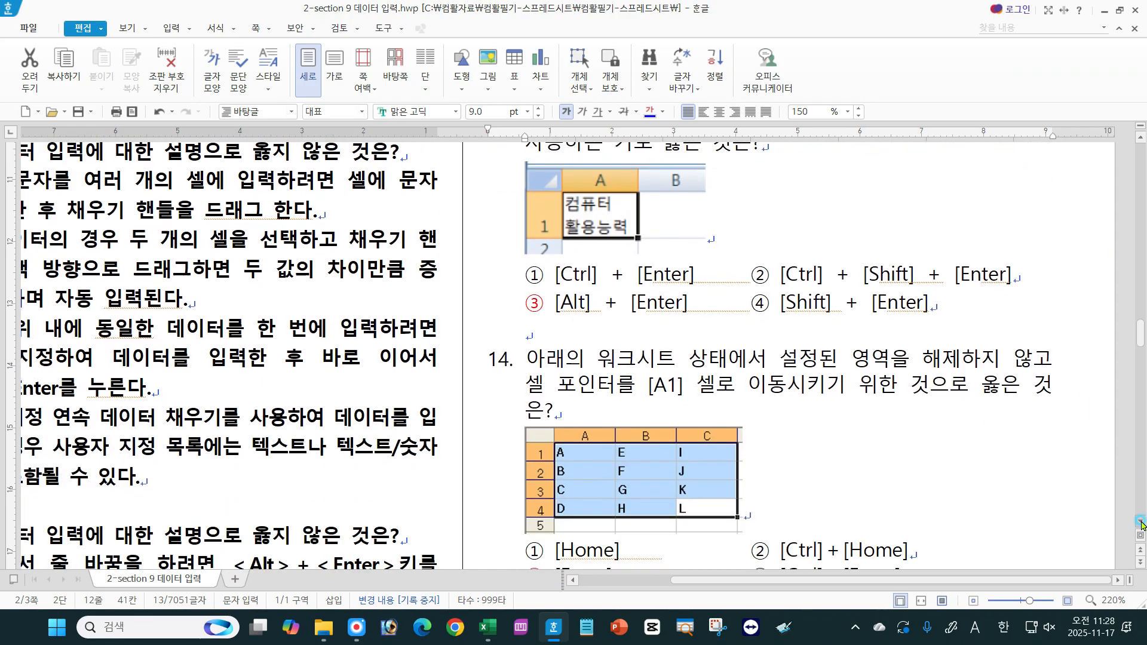
scroll(1141, 522, "down", 4)
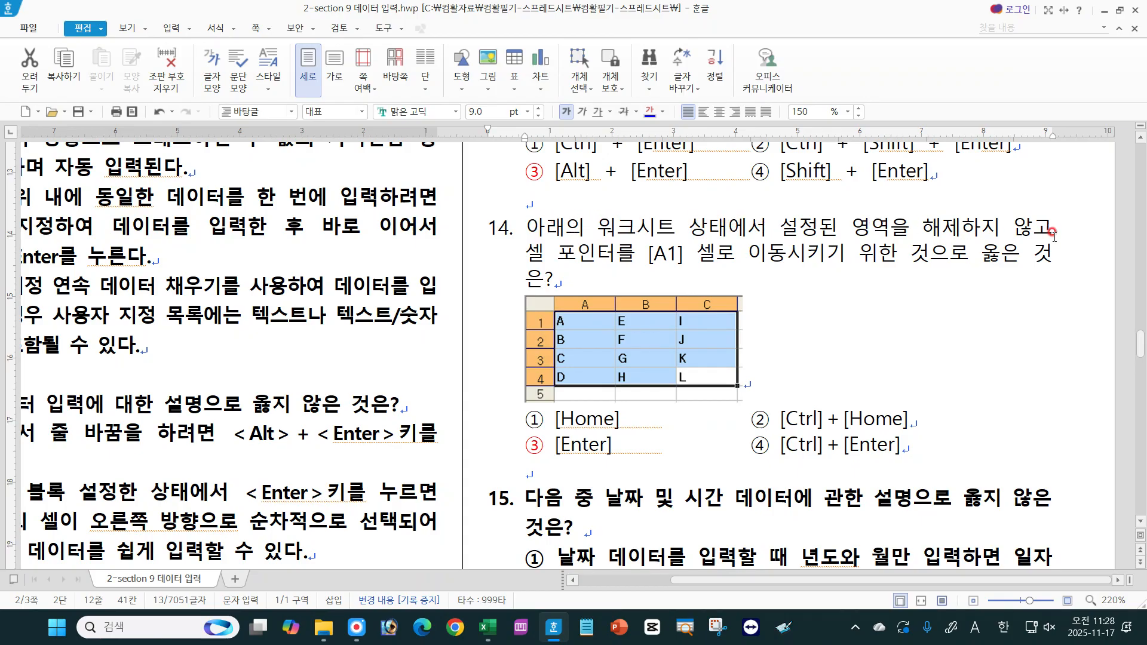
left_click_drag(649, 255, 924, 252)
left_click(899, 334)
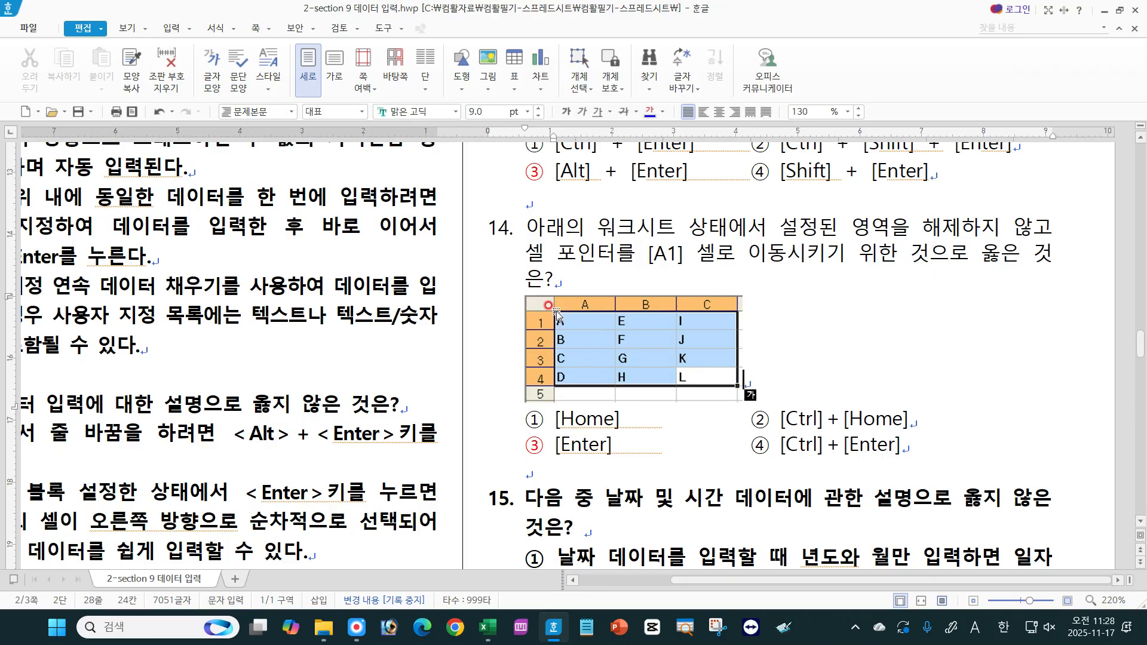
Step: Switch to Excel, select C12:D15 on Sheet2 and advance the active cell through the range to D15
left_click(489, 627)
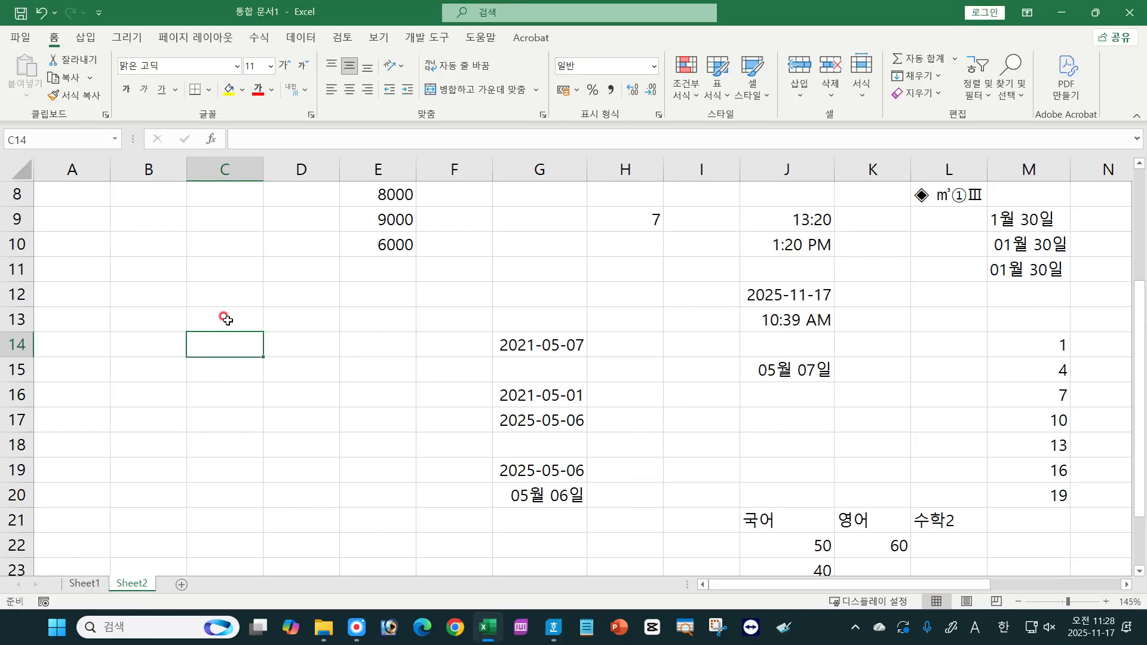
left_click_drag(225, 295, 347, 376)
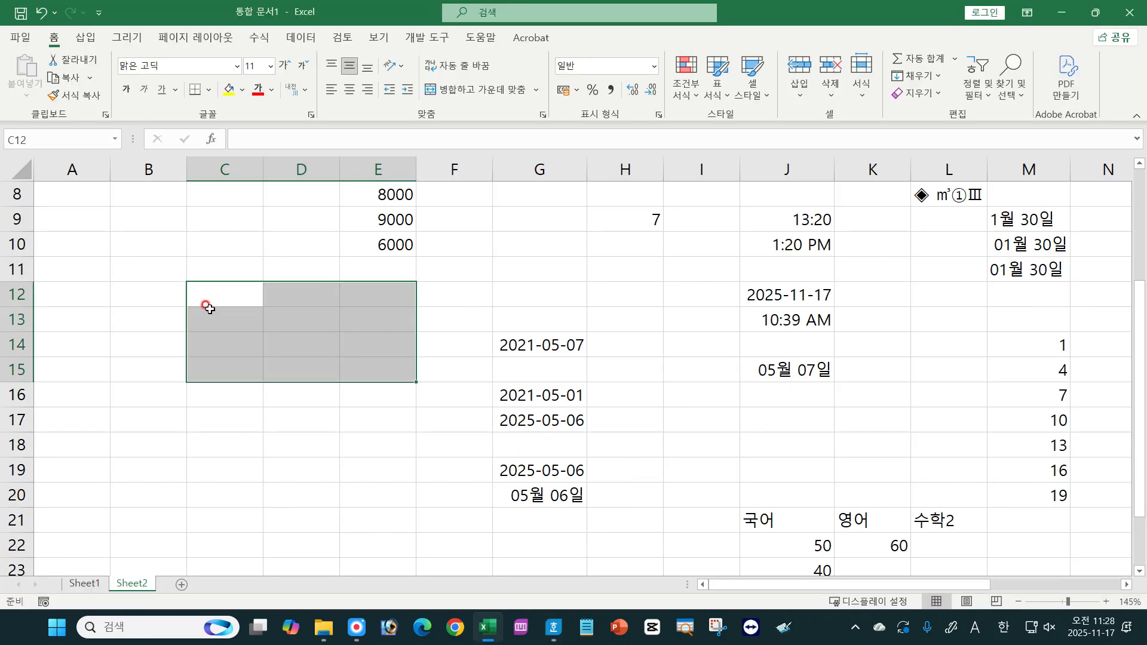
left_click_drag(207, 297, 329, 379)
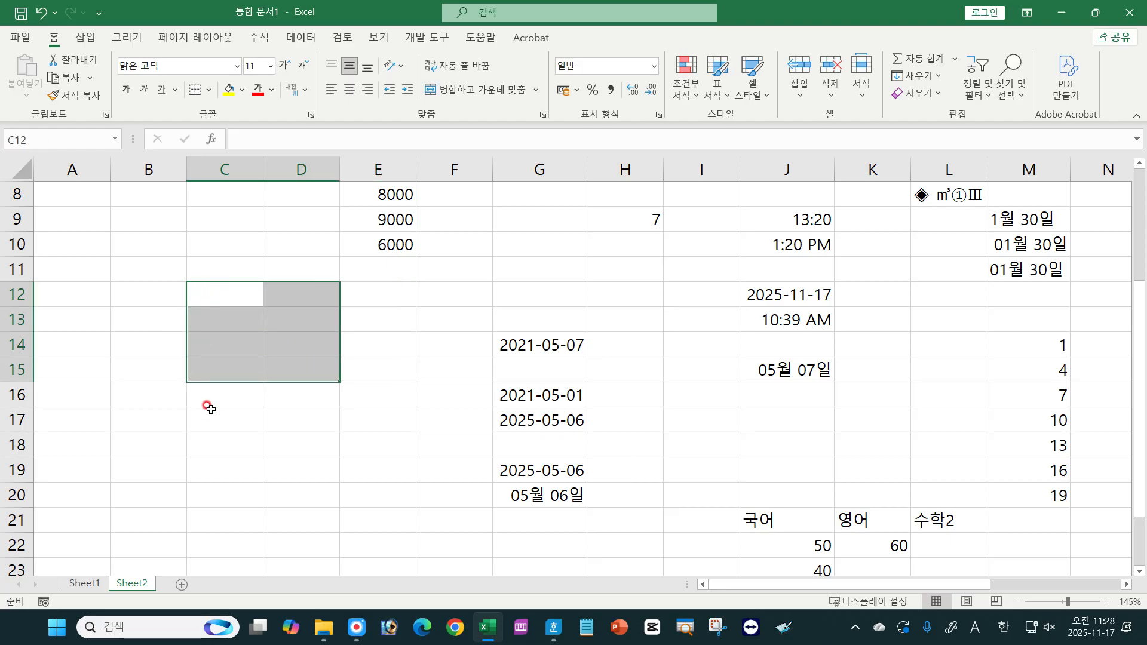
key("Return")
key("Return")
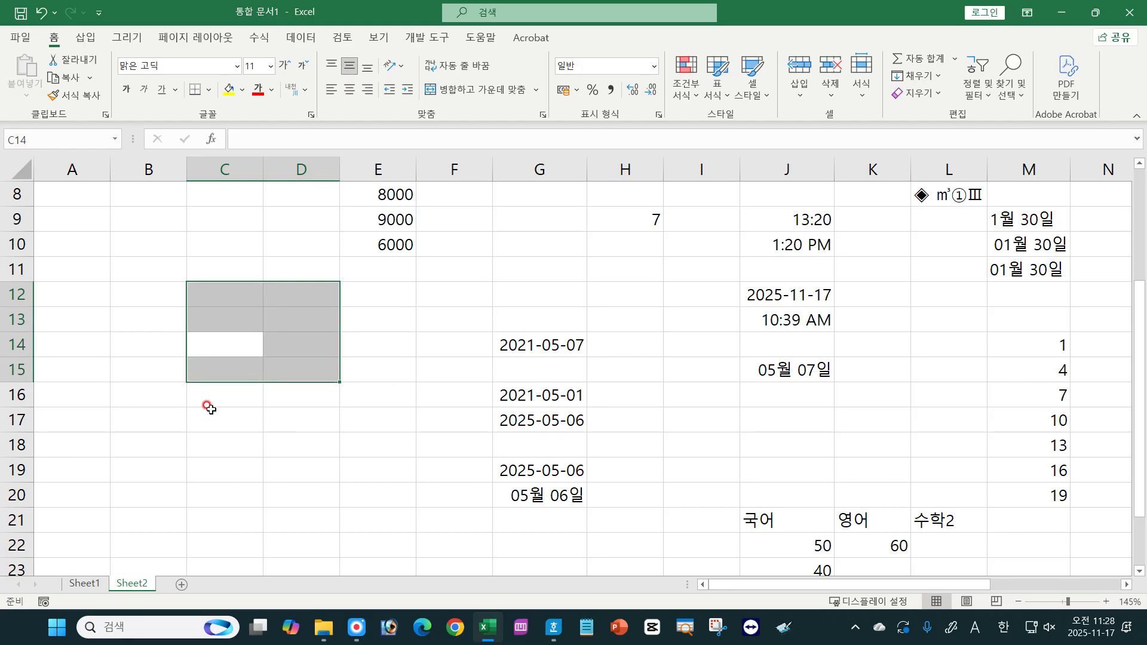
key("Return")
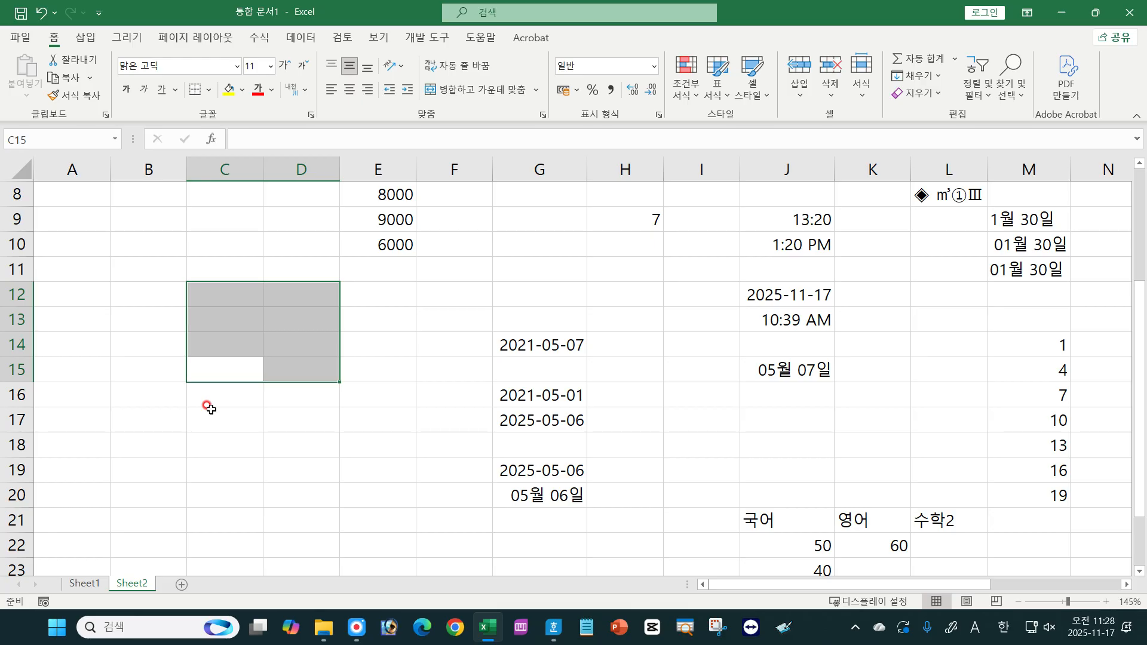
key("Return")
key("Return")
key("Return")
key("Return")
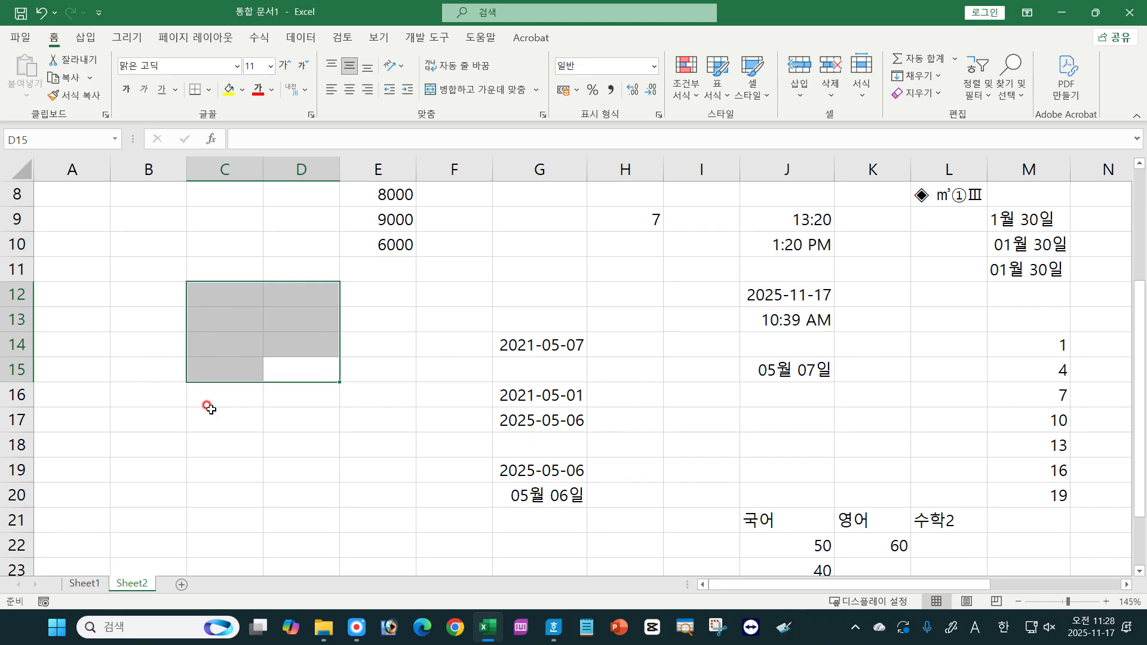
Step: Cycle the active cell back to C12 within the selected range and switch to question 14 in the Hangul document
key("Return")
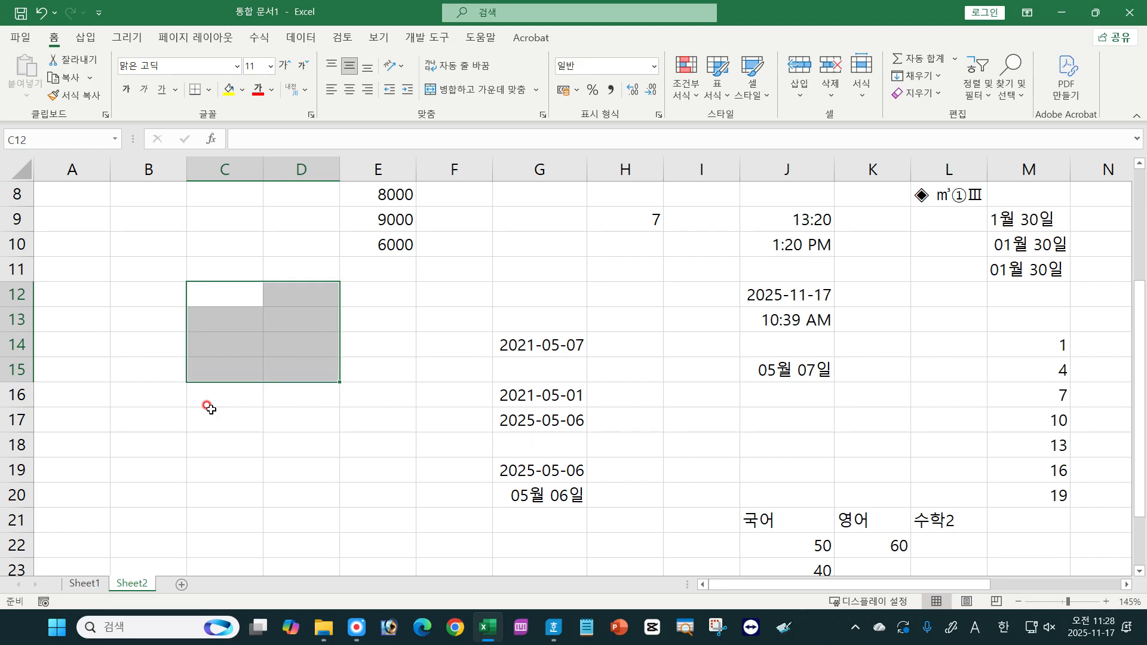
left_click(554, 627)
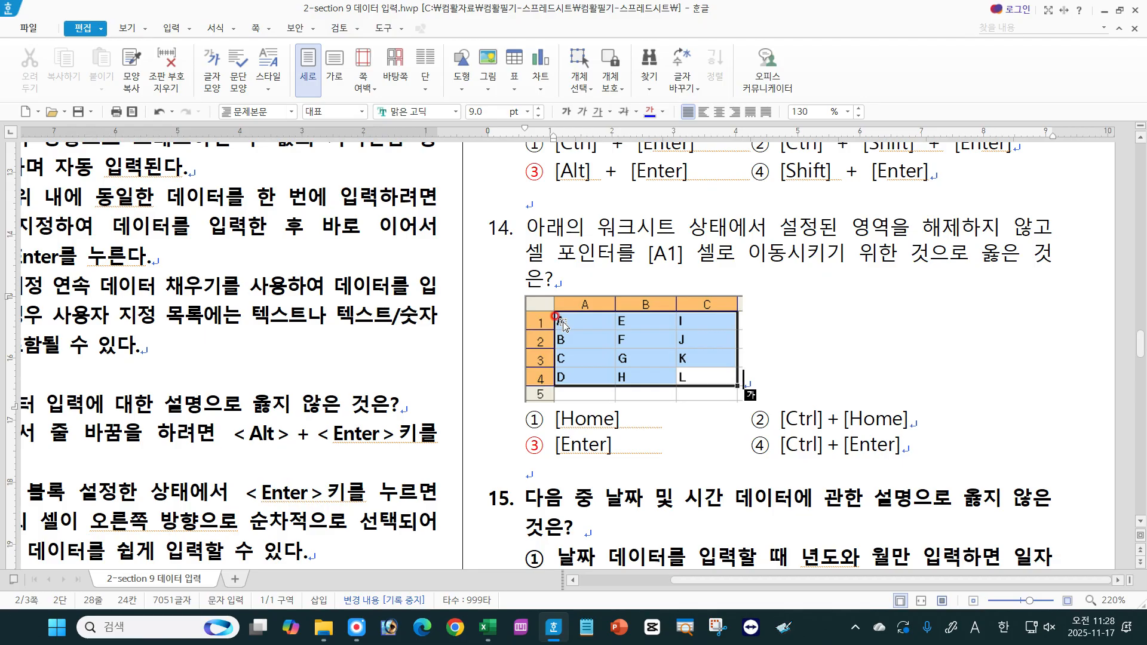
Step: Go to question 15 on date and time data and read option ① and the '4/9' entry in option ②
scroll(1142, 525, "down", 5)
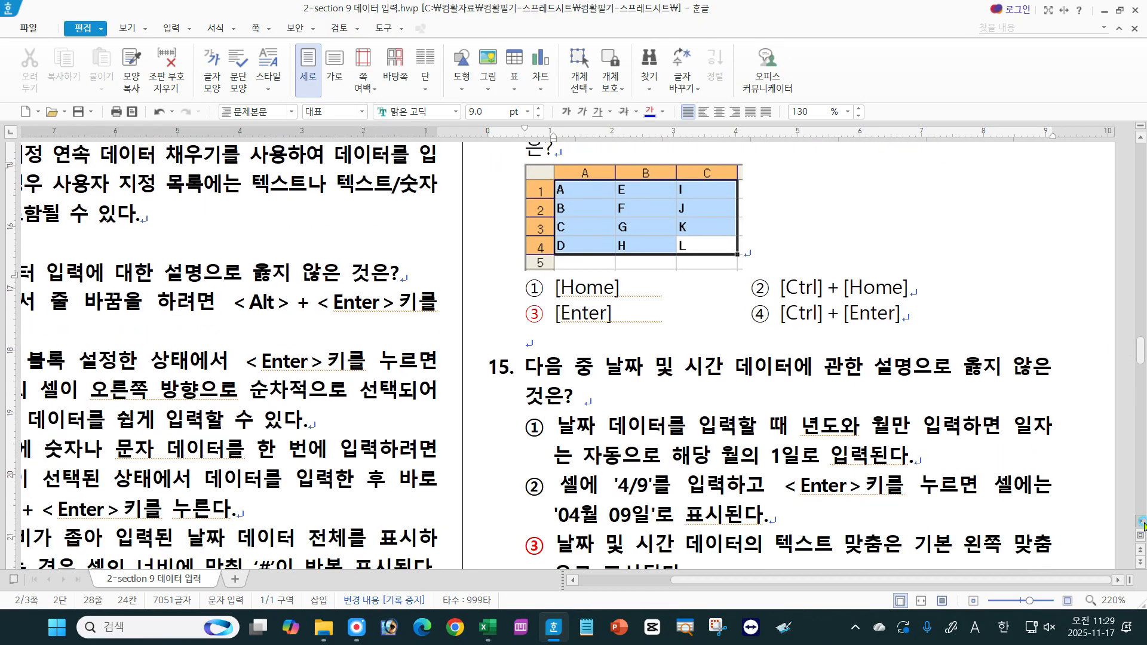
left_click(1142, 523)
left_click(1142, 523)
left_click(1142, 523)
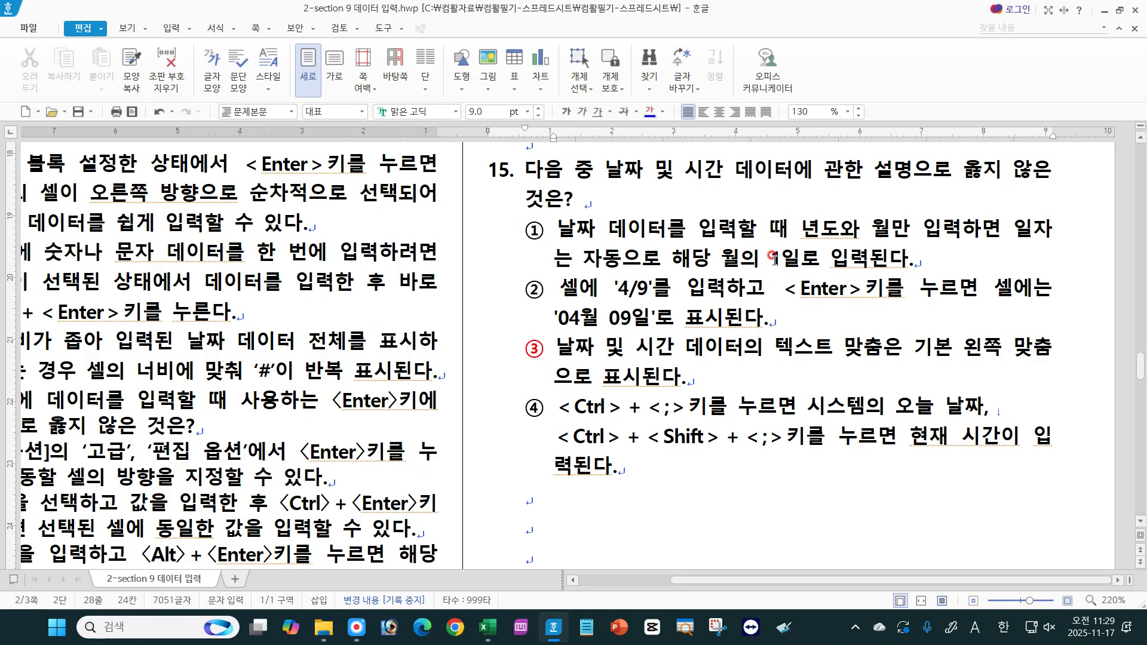
left_click_drag(770, 259, 798, 258)
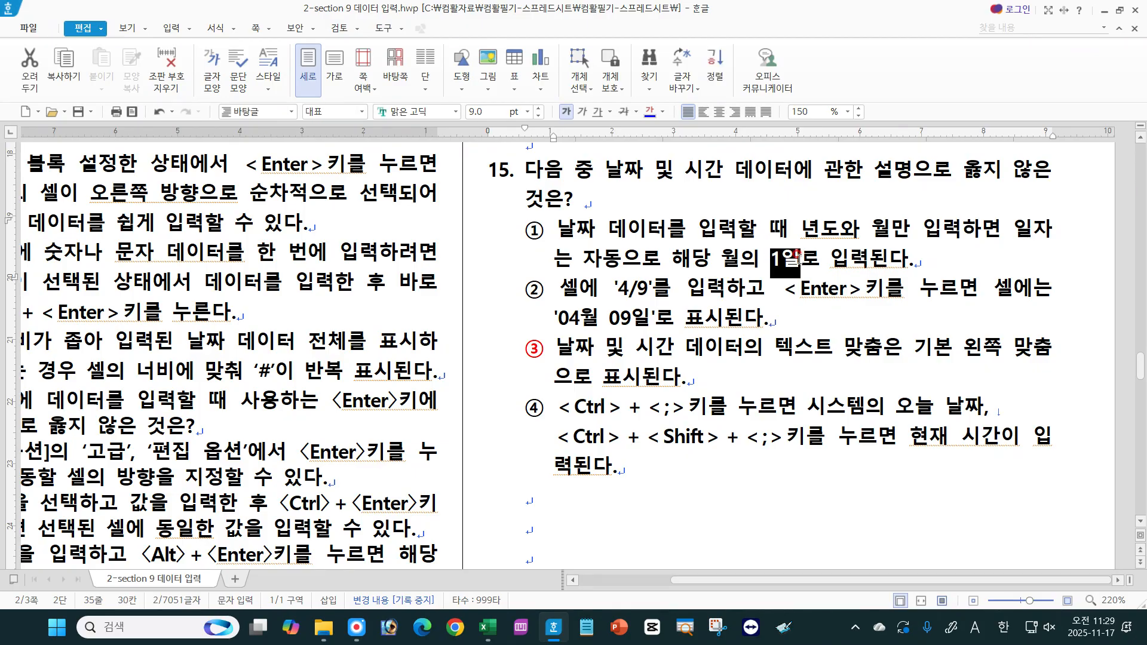
left_click(755, 261)
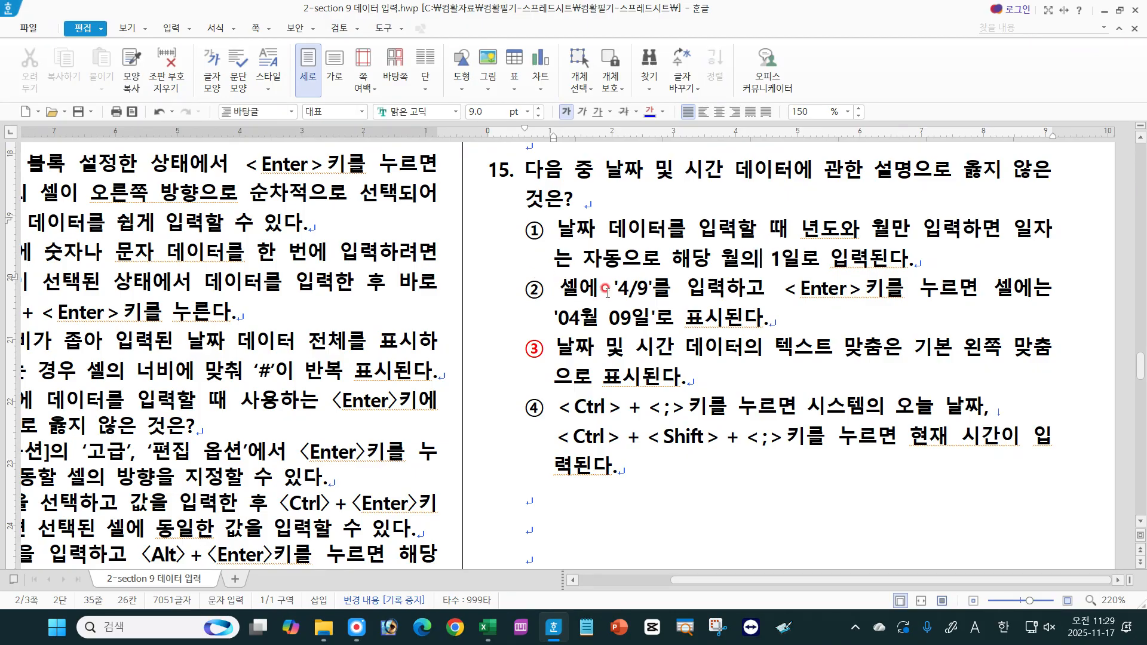
left_click_drag(616, 289, 645, 291)
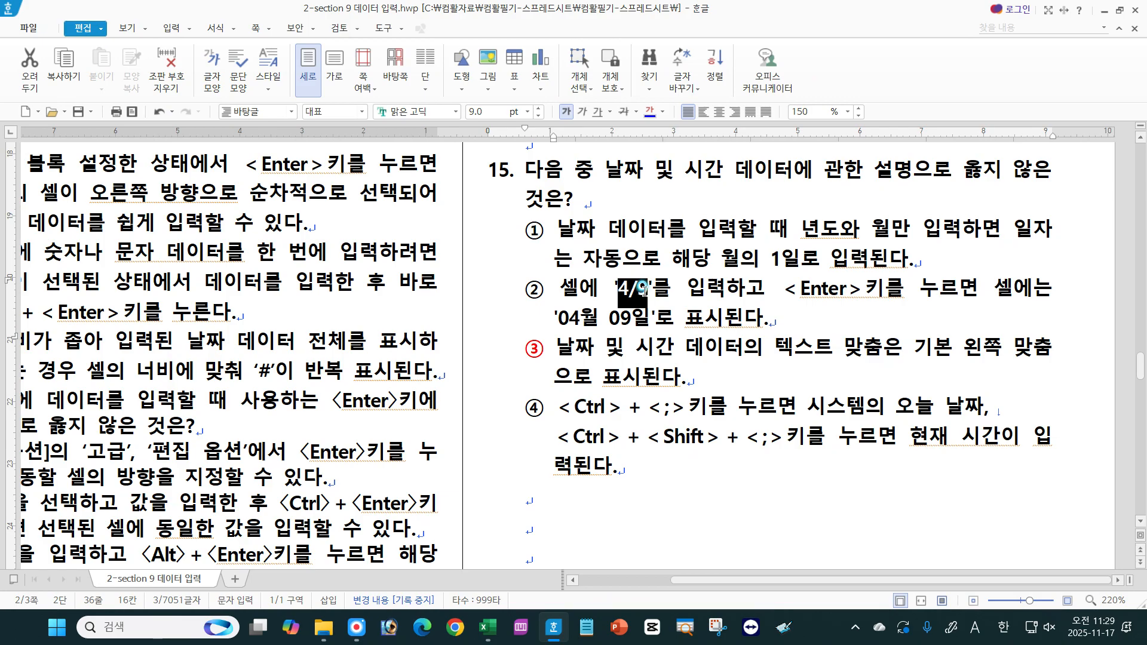
left_click(652, 285)
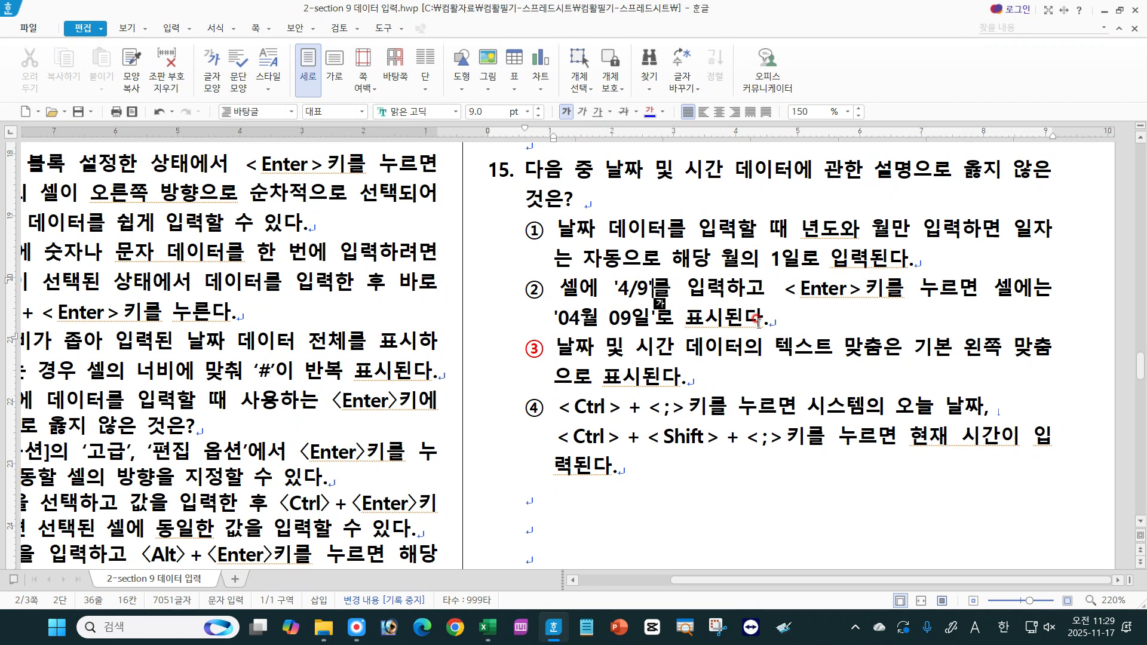
Step: Read the displayed date in option ② and the today's date and current time shortcuts in option ④ of question 15
left_click(615, 310)
left_click_drag(557, 406, 690, 408)
key("F12")
left_click_drag(886, 405, 1006, 405)
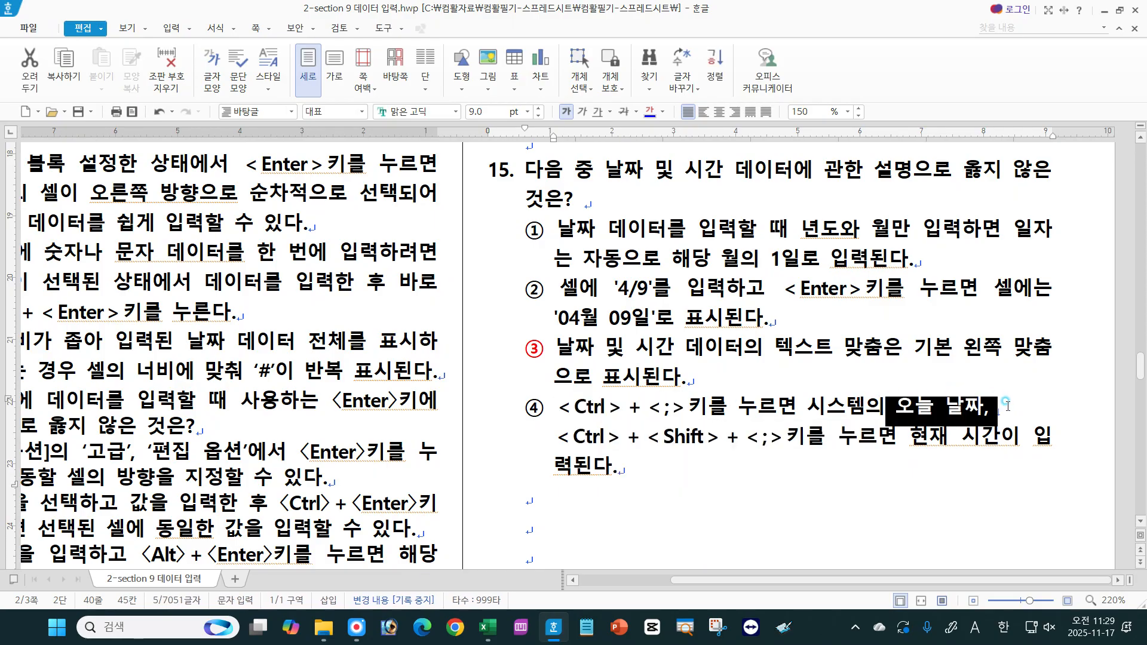
left_click(1006, 405)
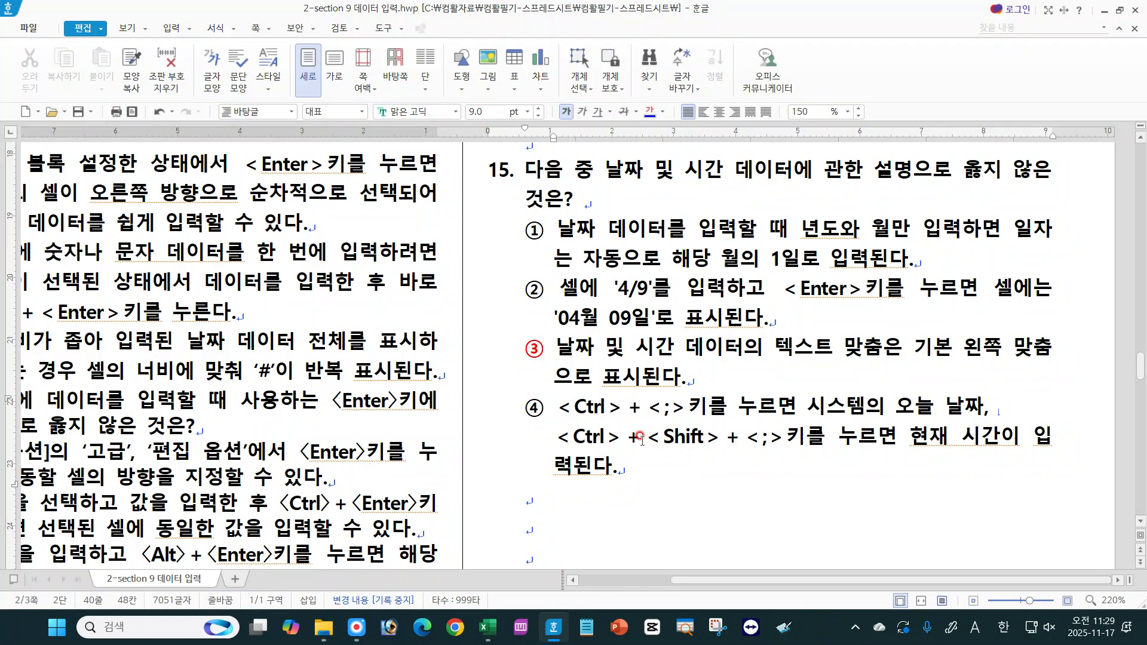
left_click_drag(555, 436, 784, 432)
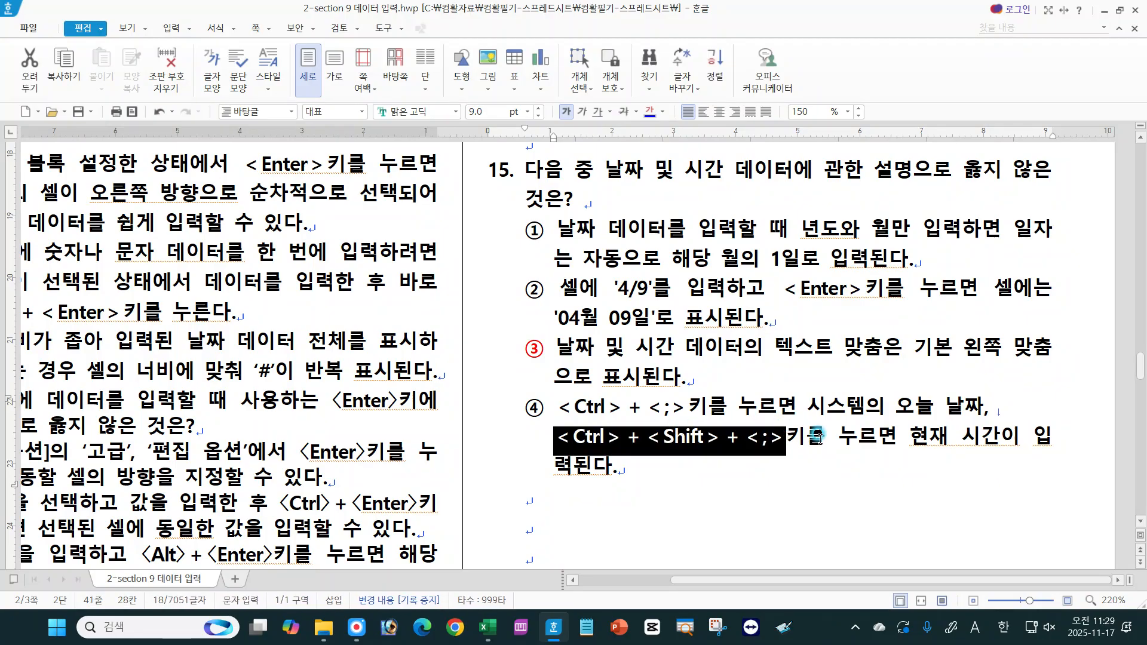
left_click(987, 435)
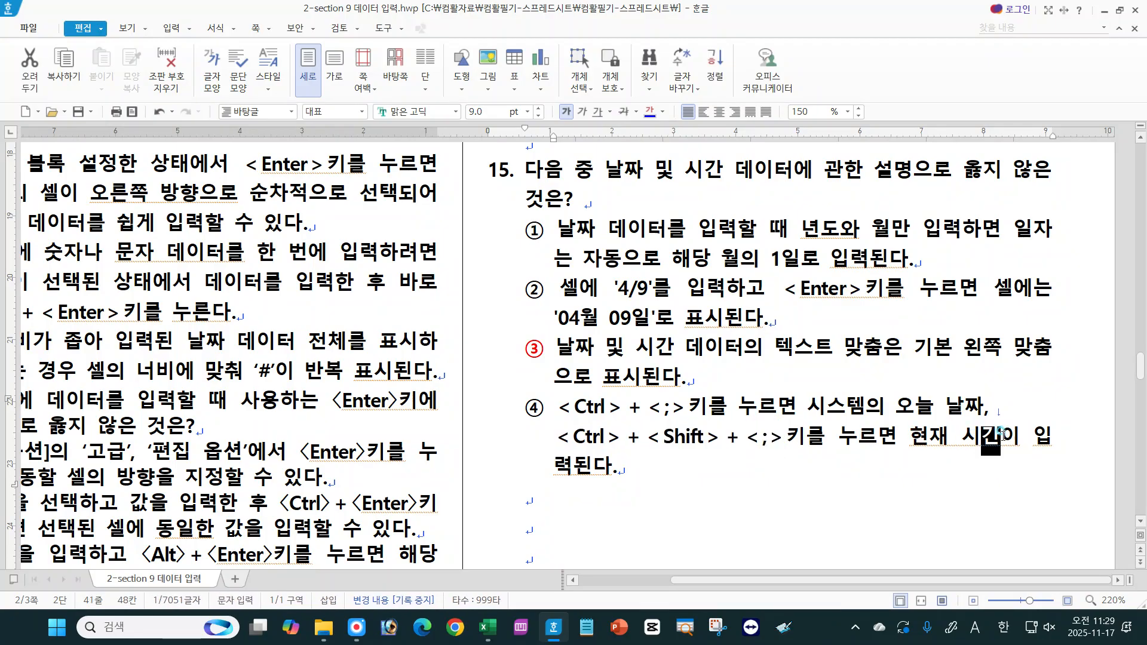
Step: Go to question 16 on page 3 and read its options on entering date data
scroll(840, 472, "down", 8)
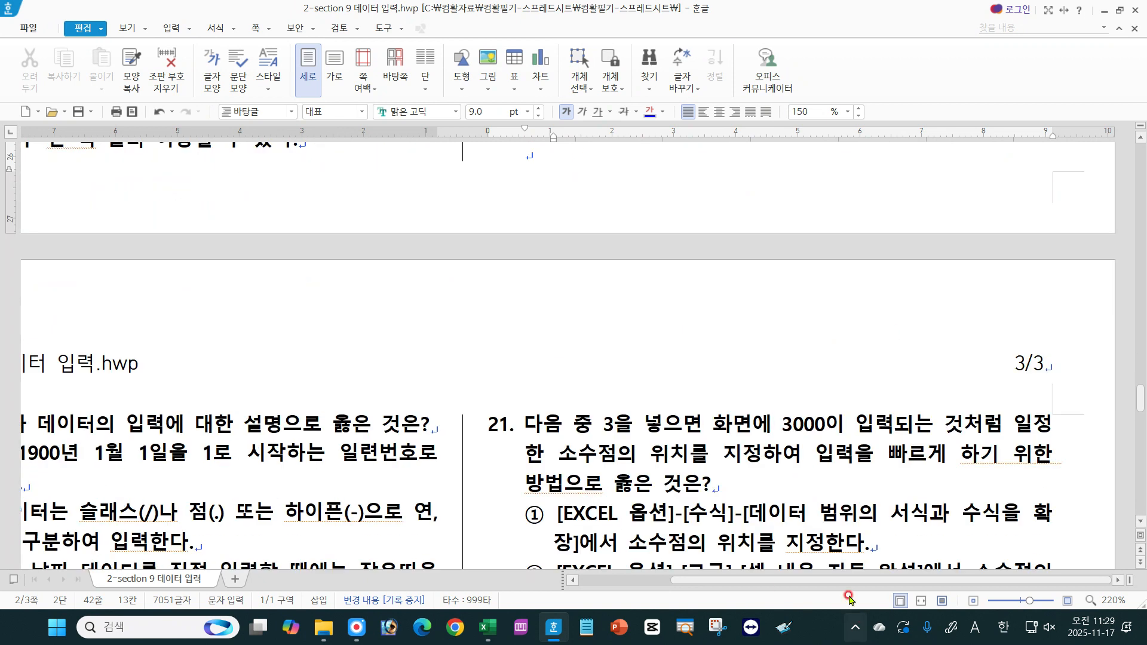
left_click_drag(800, 581, 720, 589)
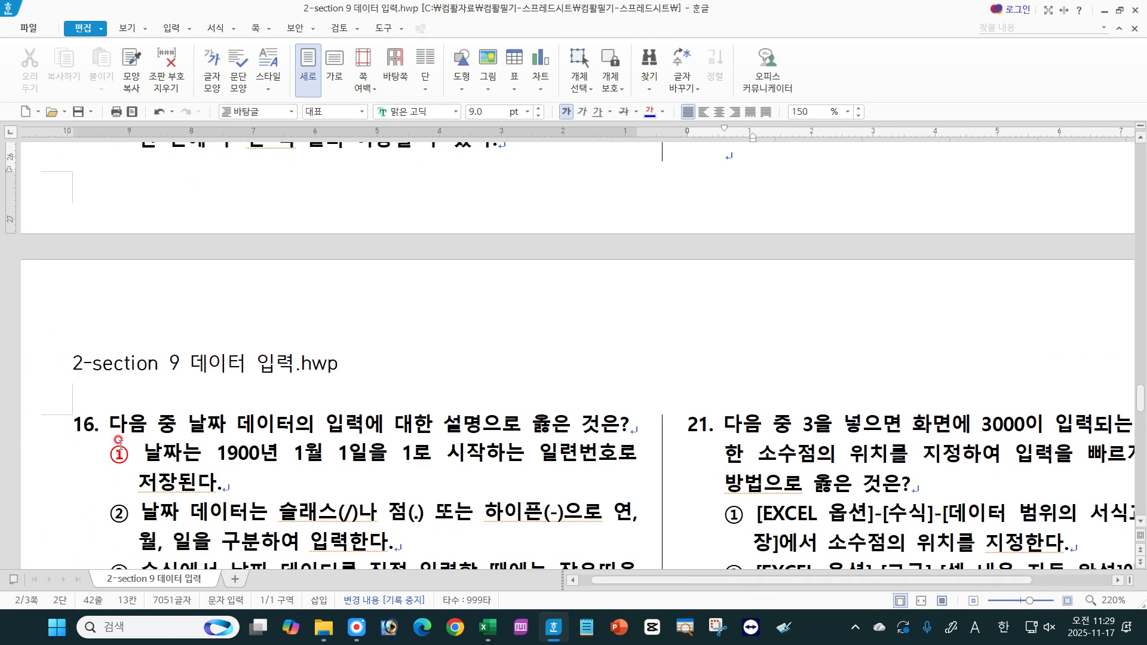
scroll(1140, 525, "down", 7)
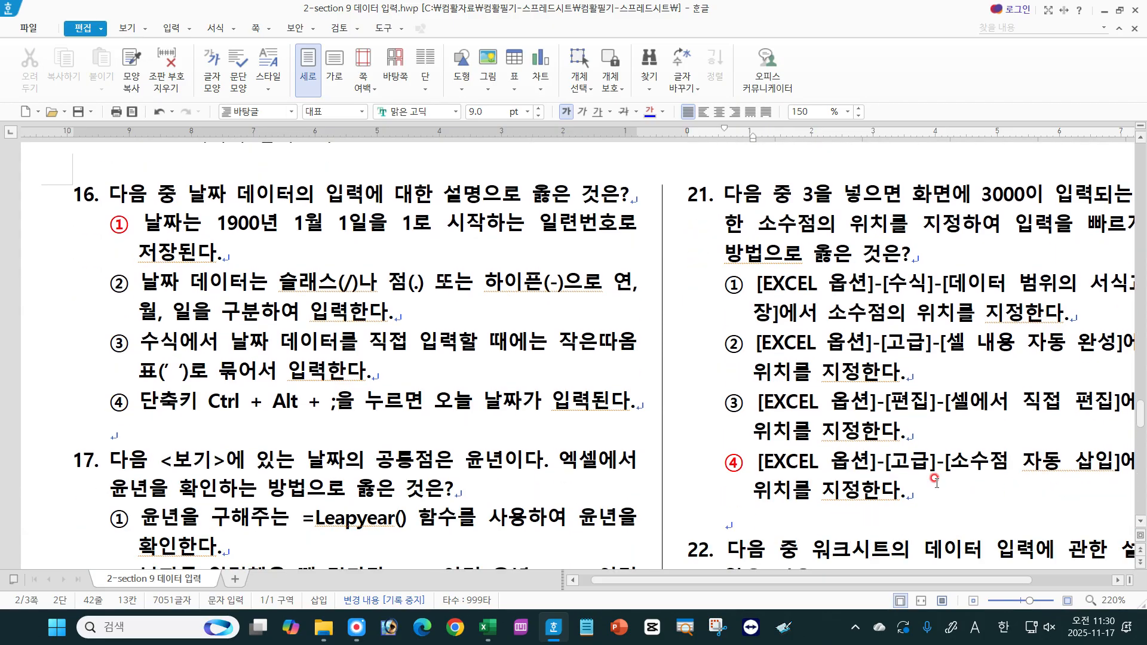
left_click(196, 194)
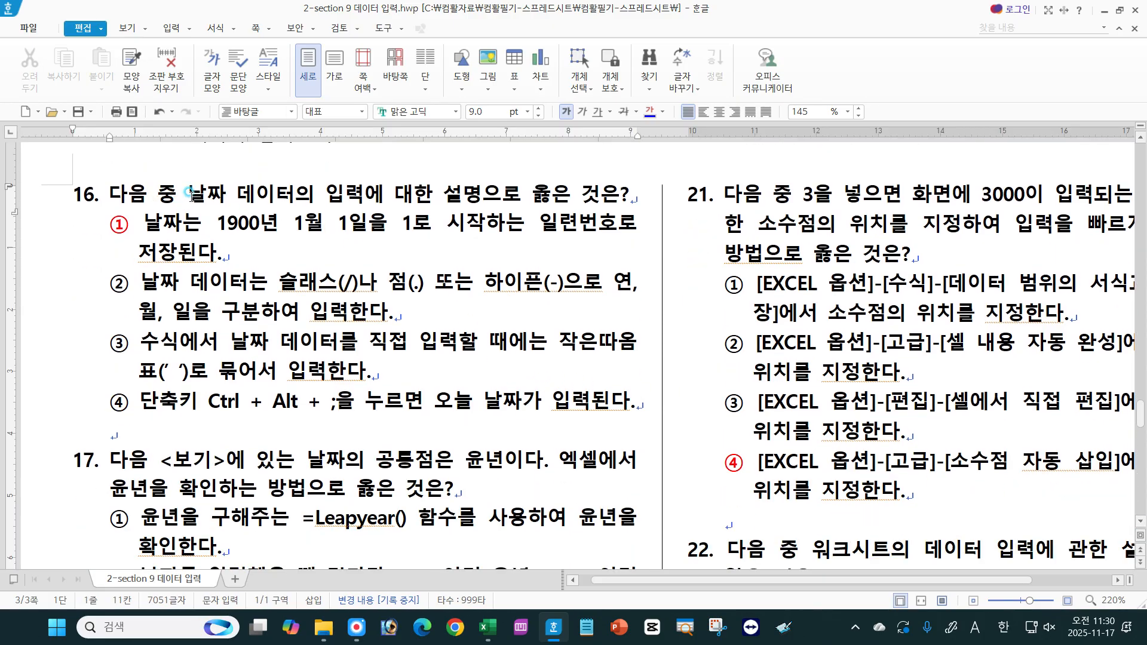
scroll(189, 195, "up", 1)
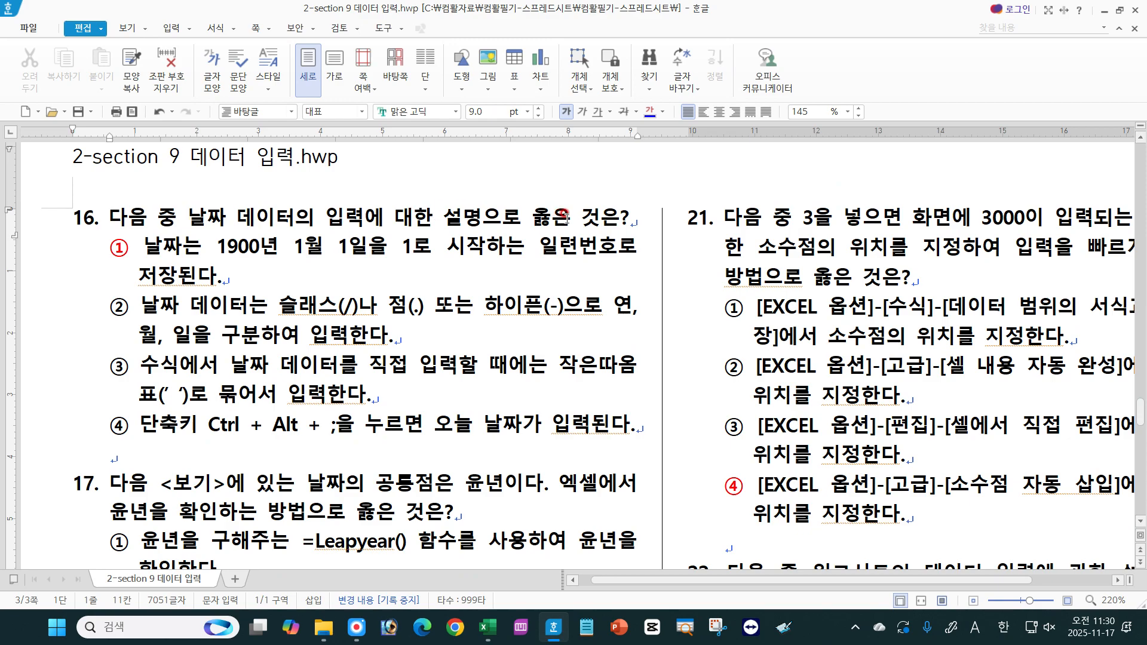
left_click(297, 310)
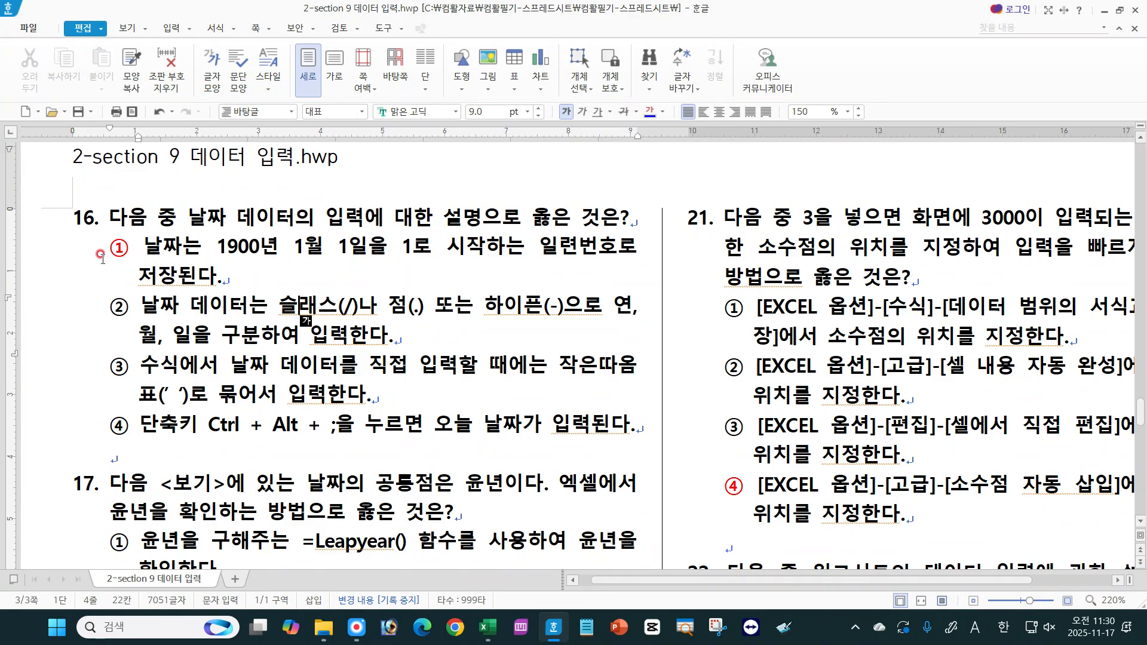
left_click(215, 268)
left_click(199, 423)
Step: Correct the misspelled word before (/) in option ② of question 16 to 슬래시 and save the document
left_click(339, 306)
key("BackSpace")
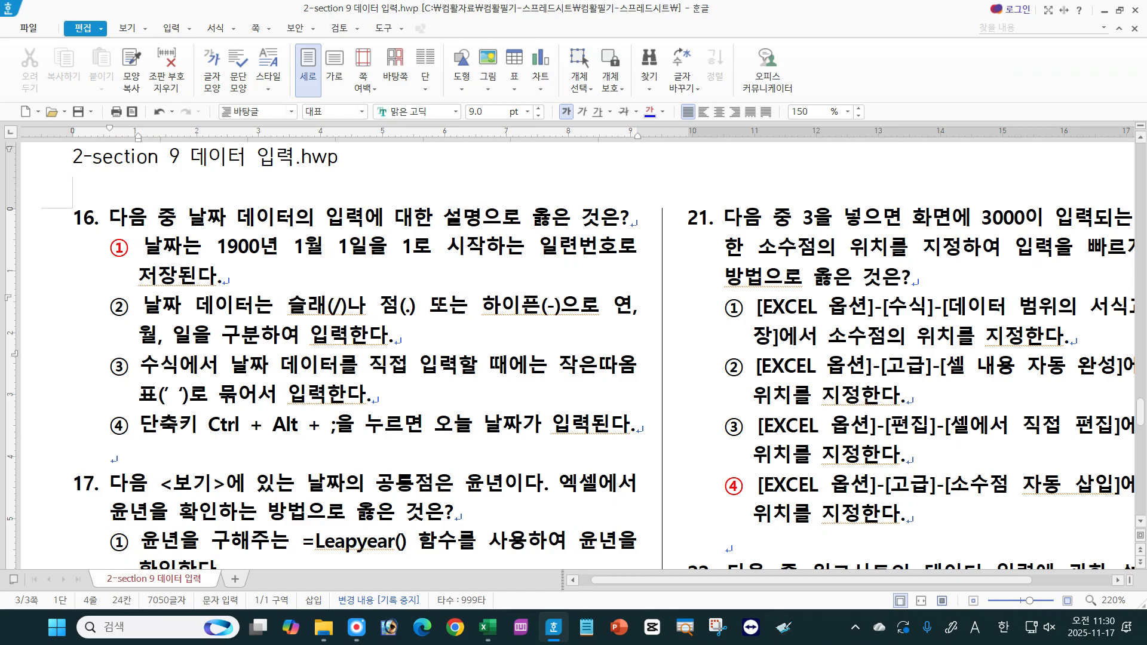
type("시")
left_click(236, 326)
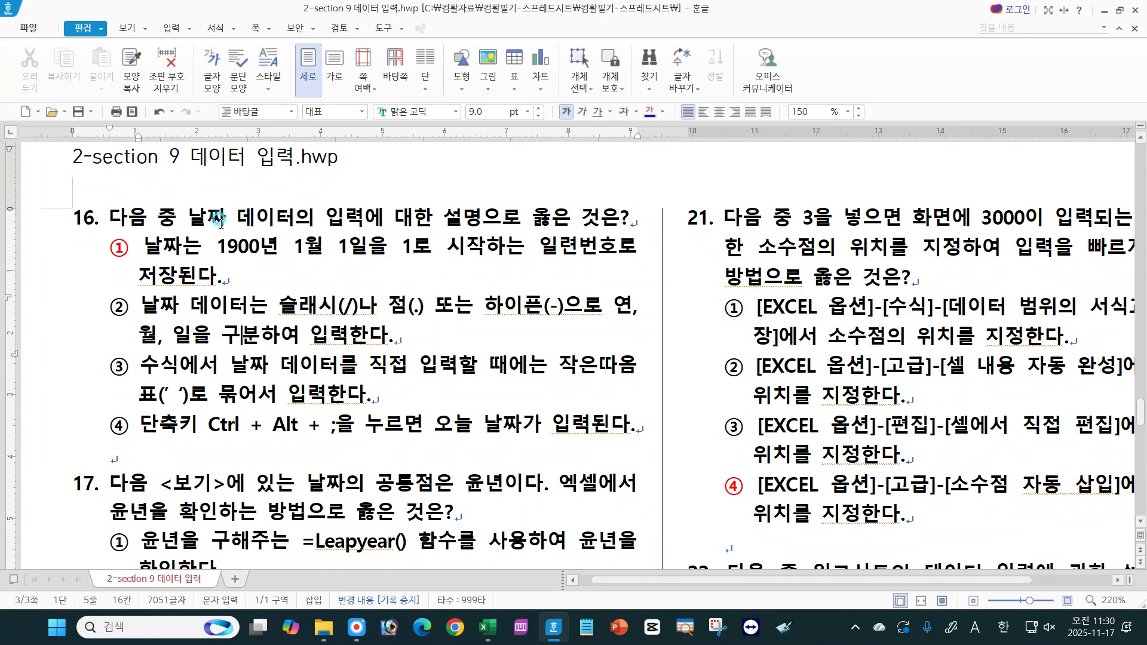
left_click(77, 112)
Step: Read options ② and ④ of question 16 on date separators and the Ctrl + Alt + ; shortcut for today's date
left_click(425, 302)
left_click_drag(435, 425, 519, 423)
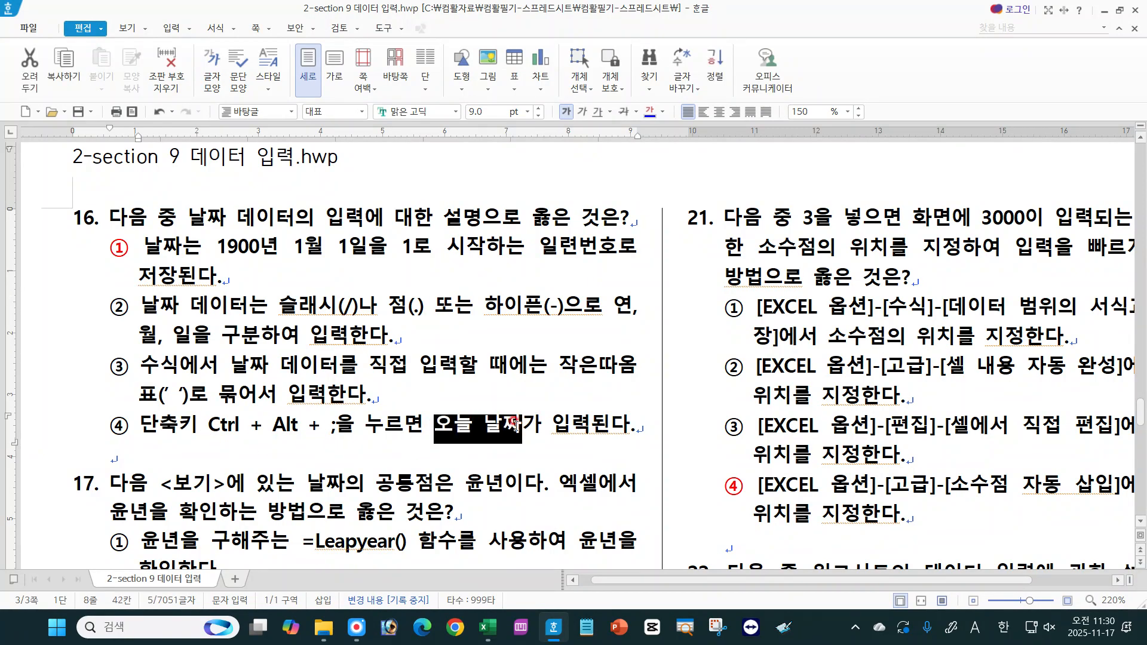
left_click(405, 426)
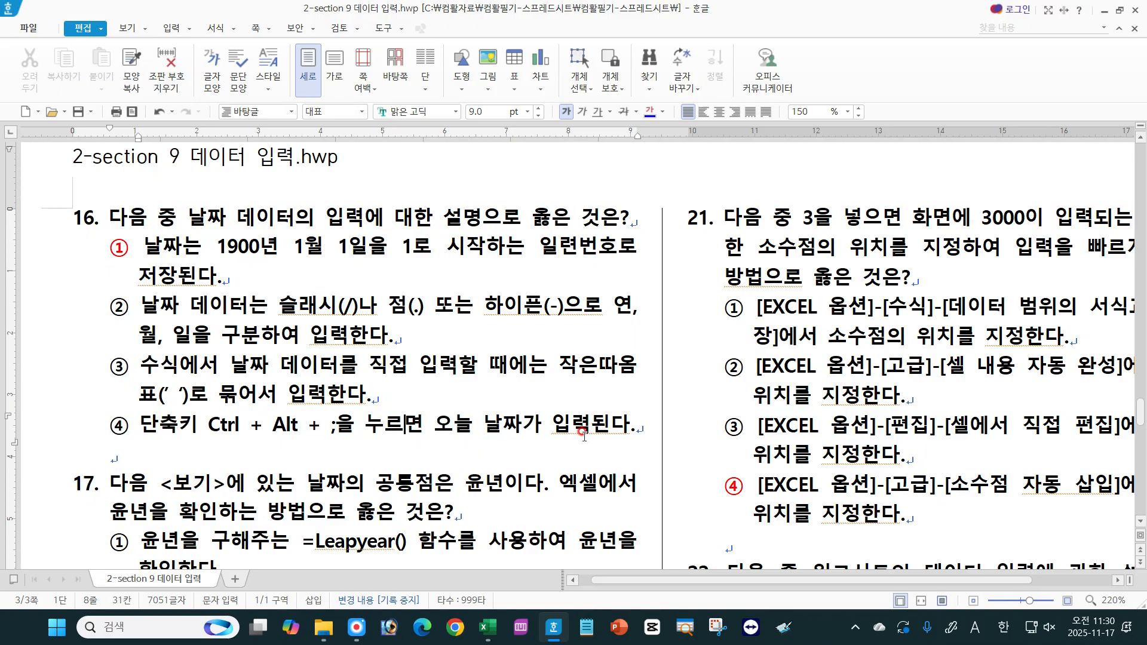
Step: Go to question 17 and read how to check in Excel whether a date falls in a leap year
left_click(1142, 521)
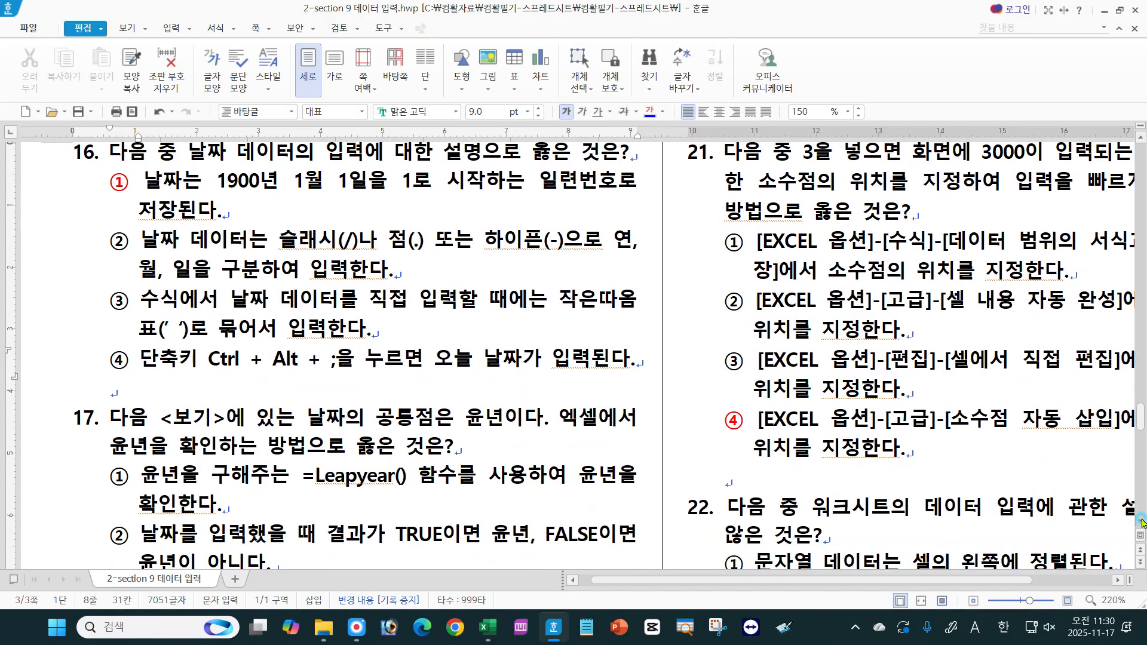
scroll(1142, 521, "down", 6)
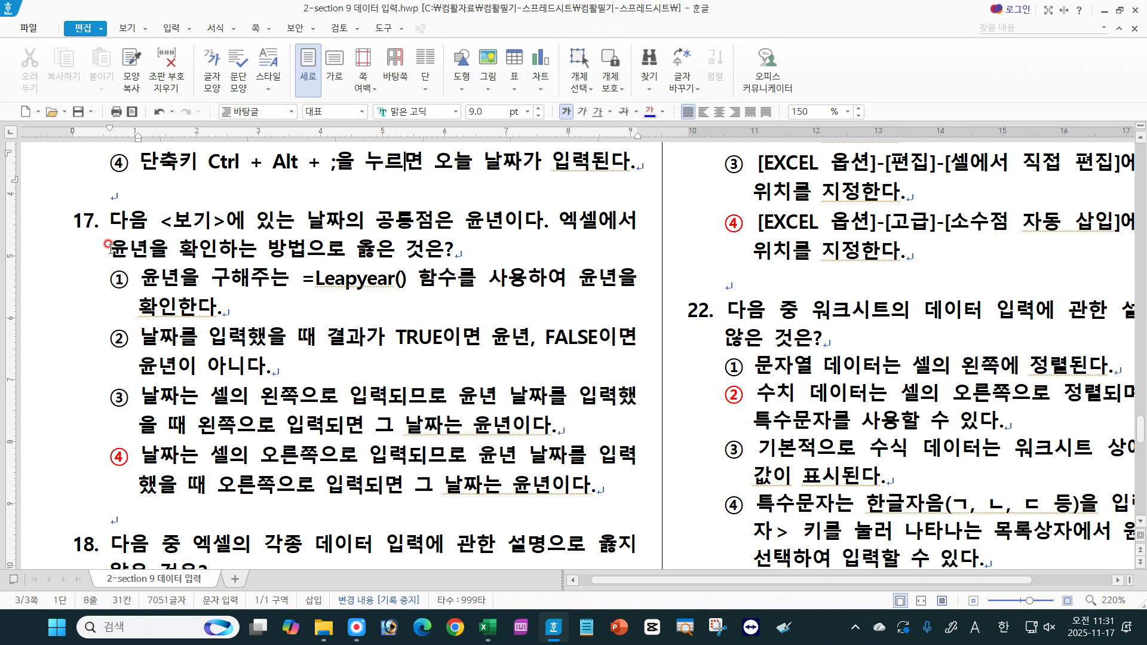
left_click_drag(306, 219, 544, 218)
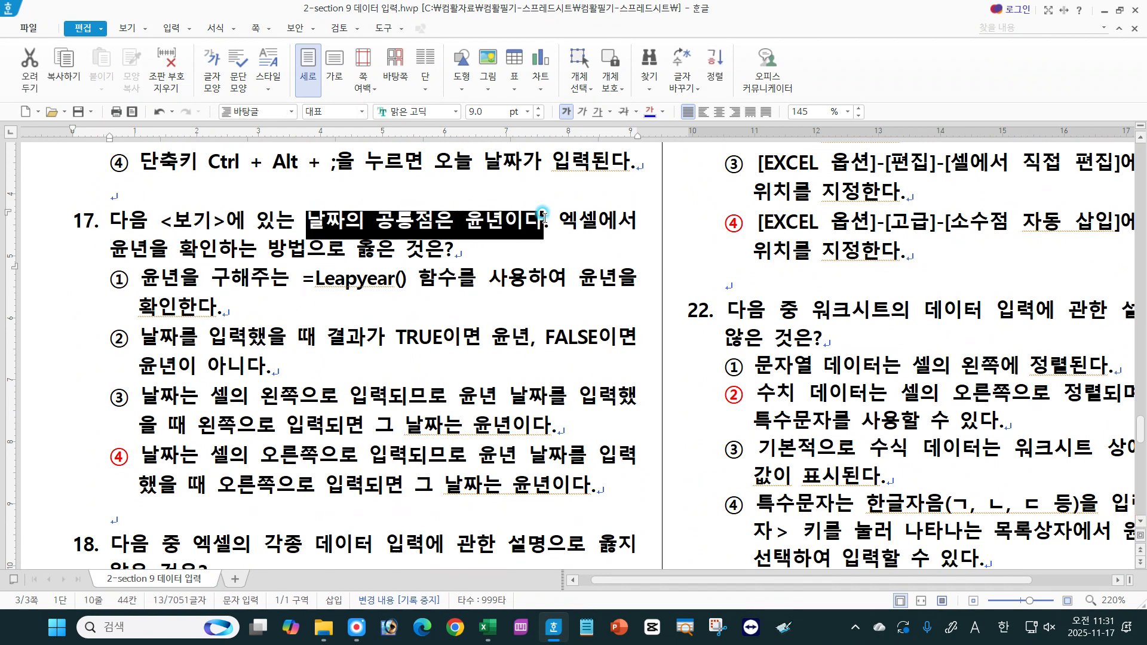
left_click(492, 245)
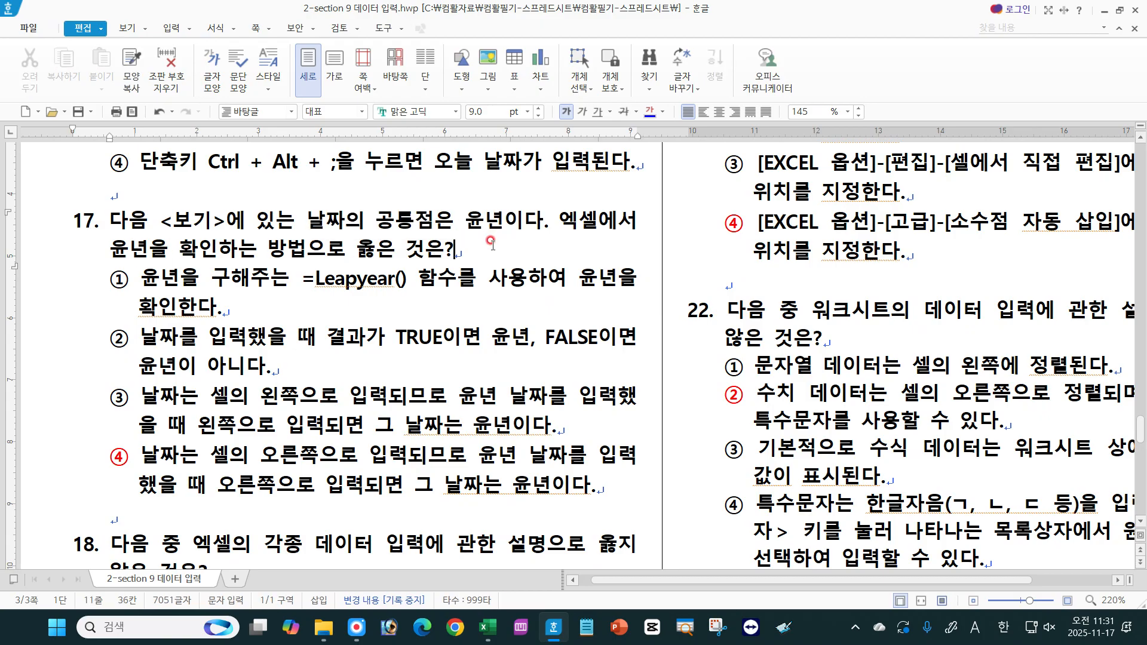
left_click(257, 452)
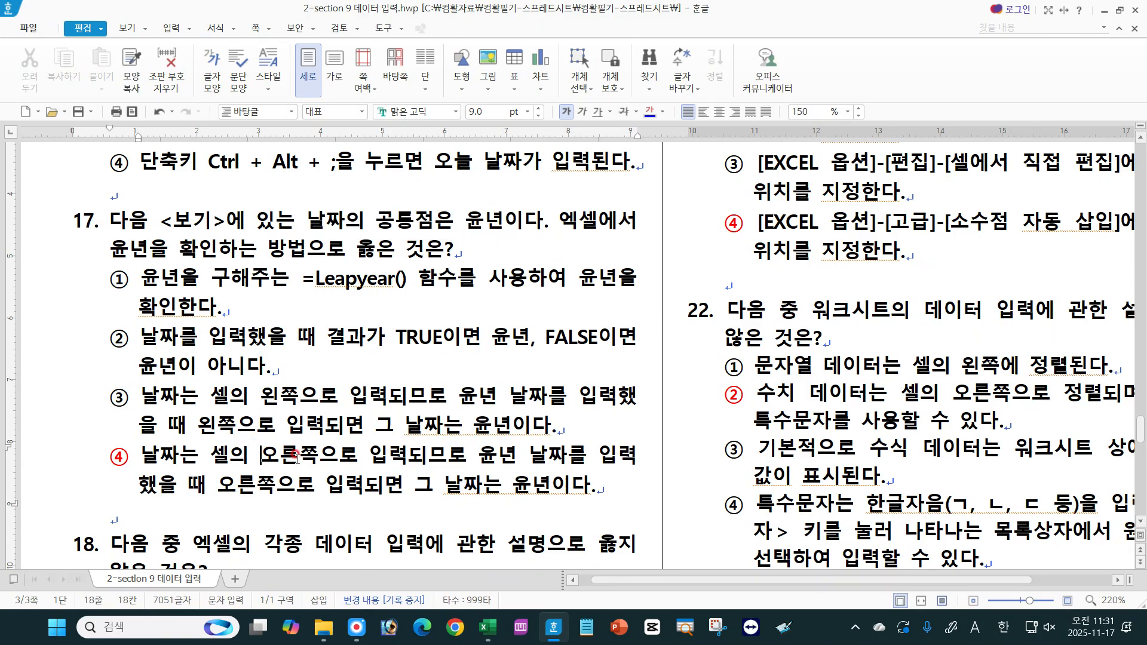
Step: Read both lines of option ④ of question 17 on leap-year dates aligning to the right side of the cell
left_click_drag(139, 457, 634, 448)
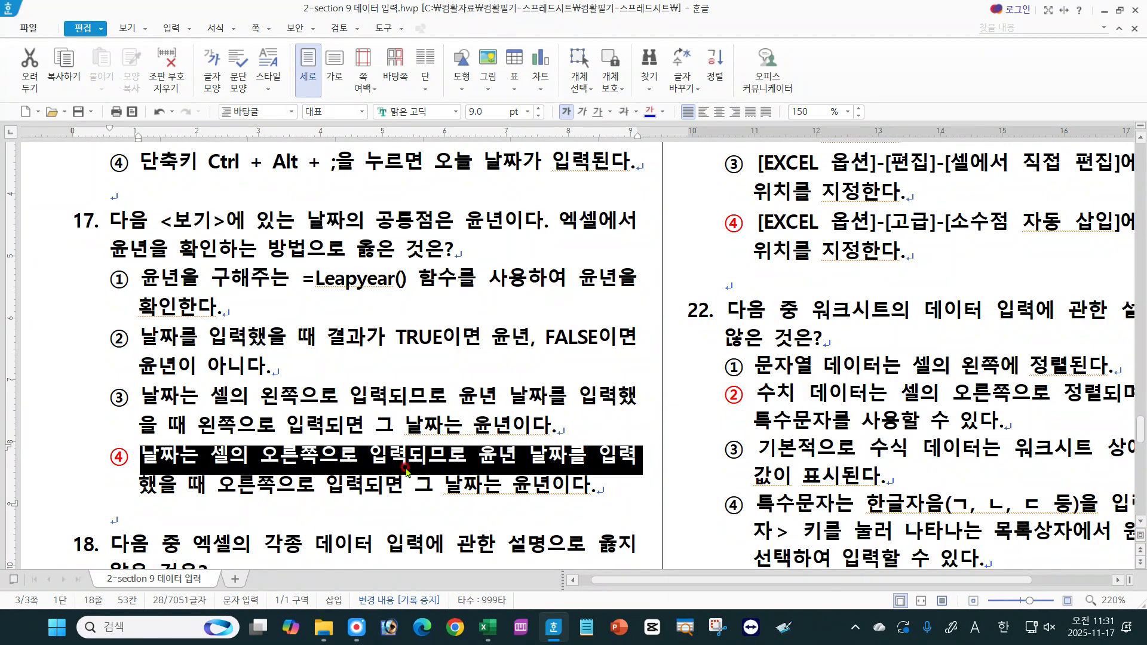
left_click(260, 478)
left_click_drag(133, 487, 604, 499)
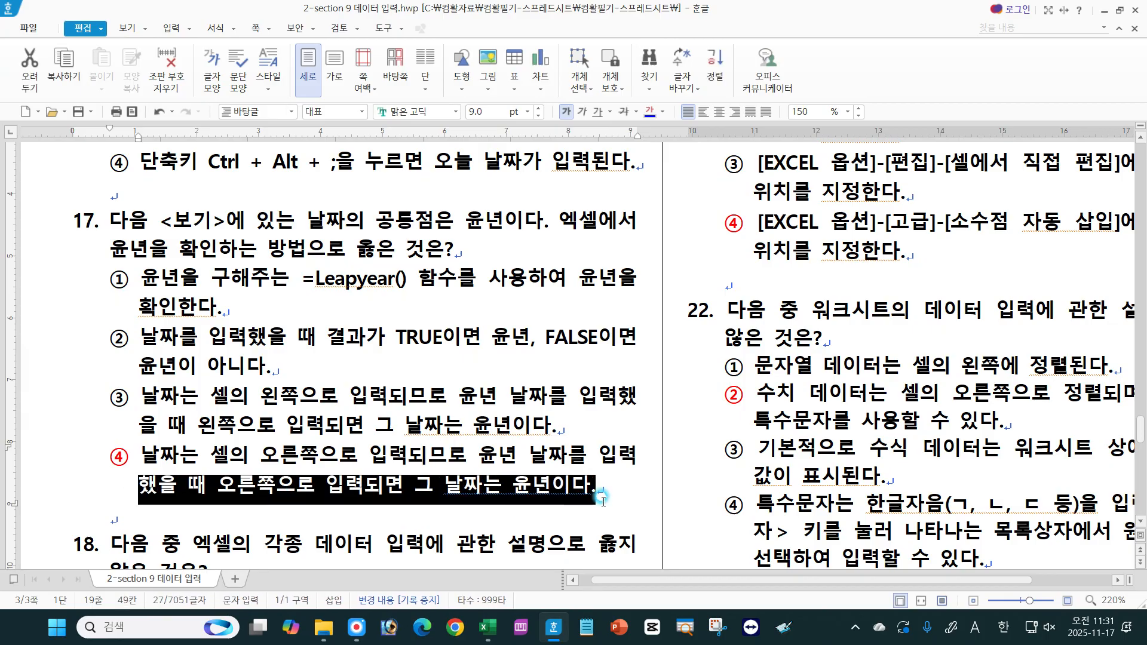
left_click(589, 496)
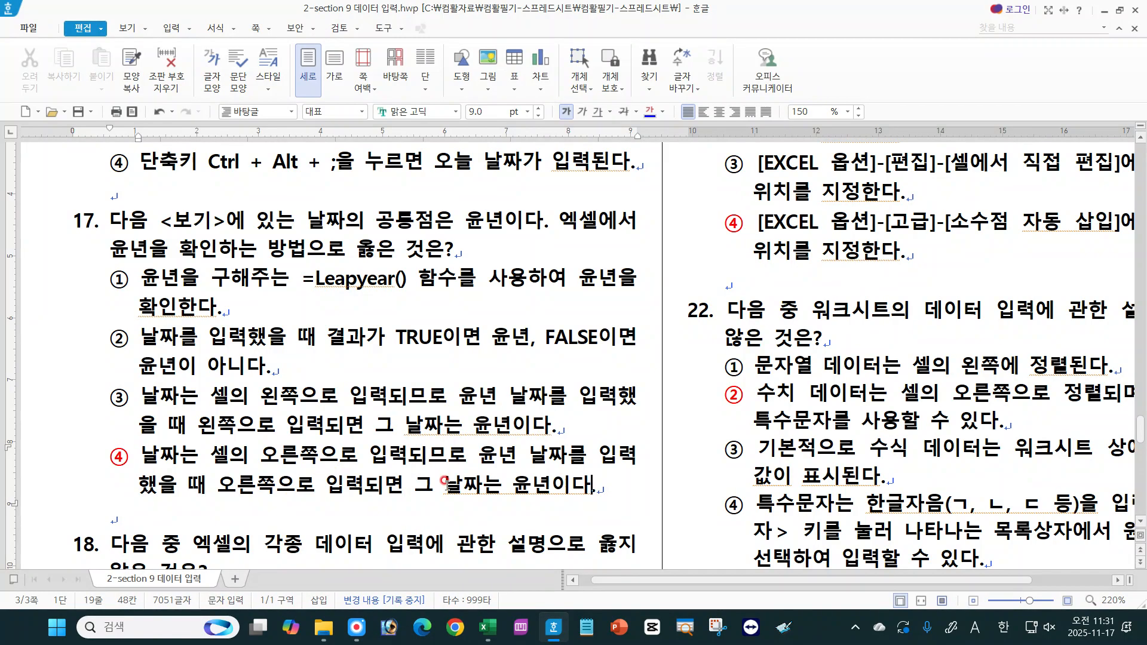
left_click(353, 485)
left_click_drag(218, 485, 287, 486)
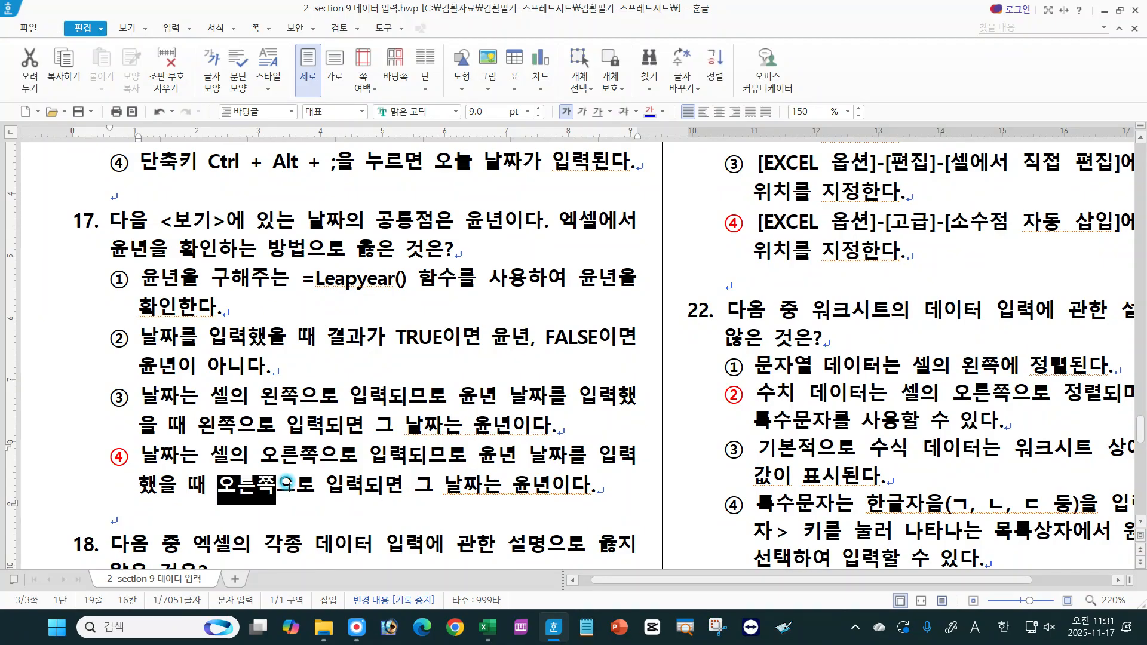
left_click(445, 485)
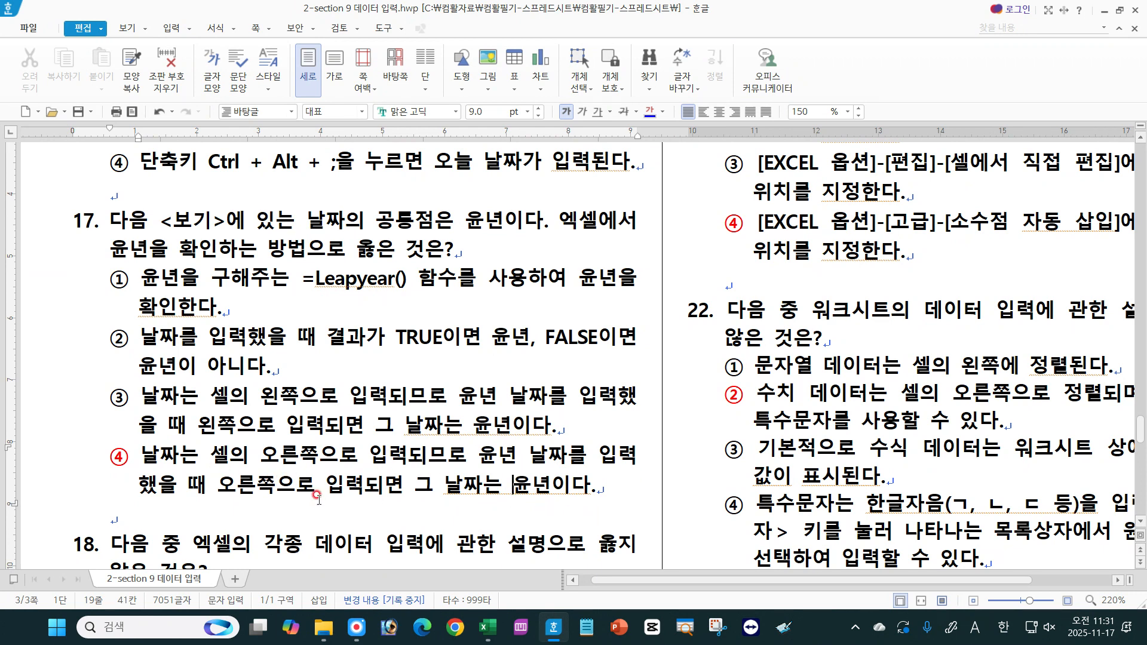
Step: Go to question 18 and read option ① on filling a range with identical data using Ctrl+Alt+Enter
scroll(1142, 526, "down", 4)
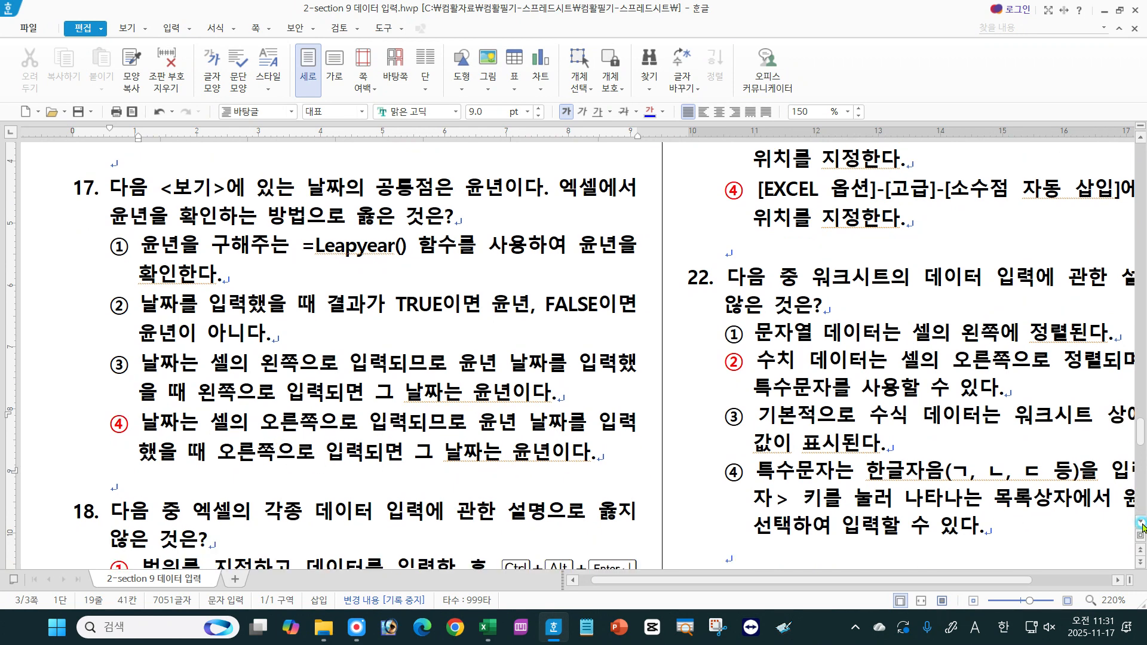
scroll(1142, 526, "down", 3)
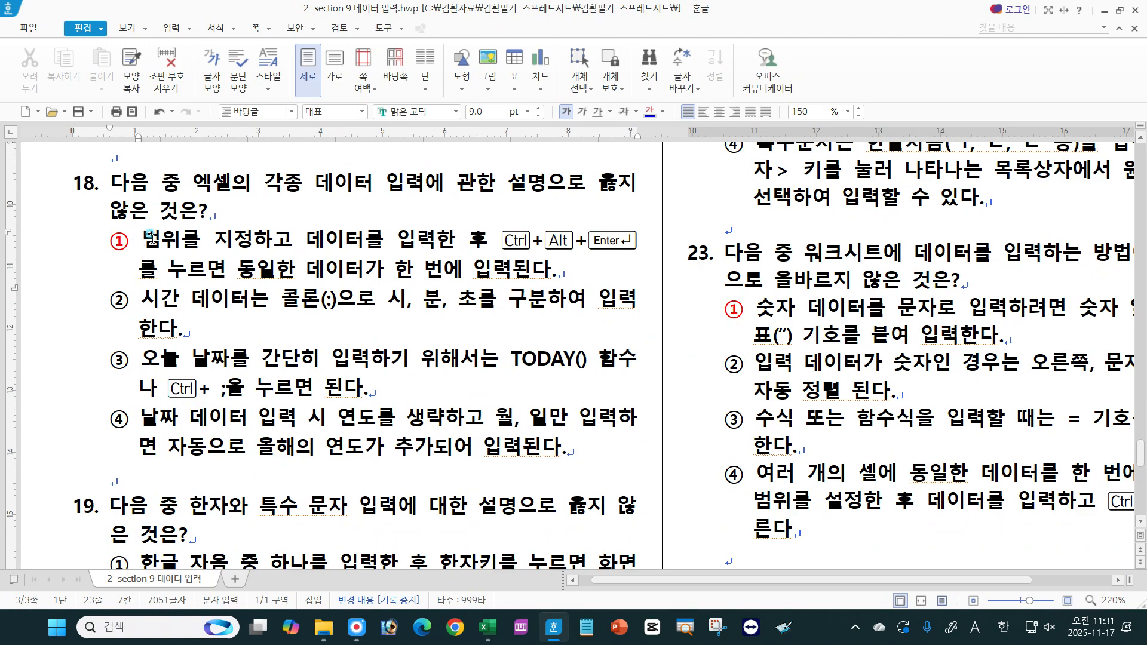
left_click_drag(142, 237, 634, 239)
left_click(161, 273)
left_click_drag(161, 272, 561, 273)
left_click(559, 272)
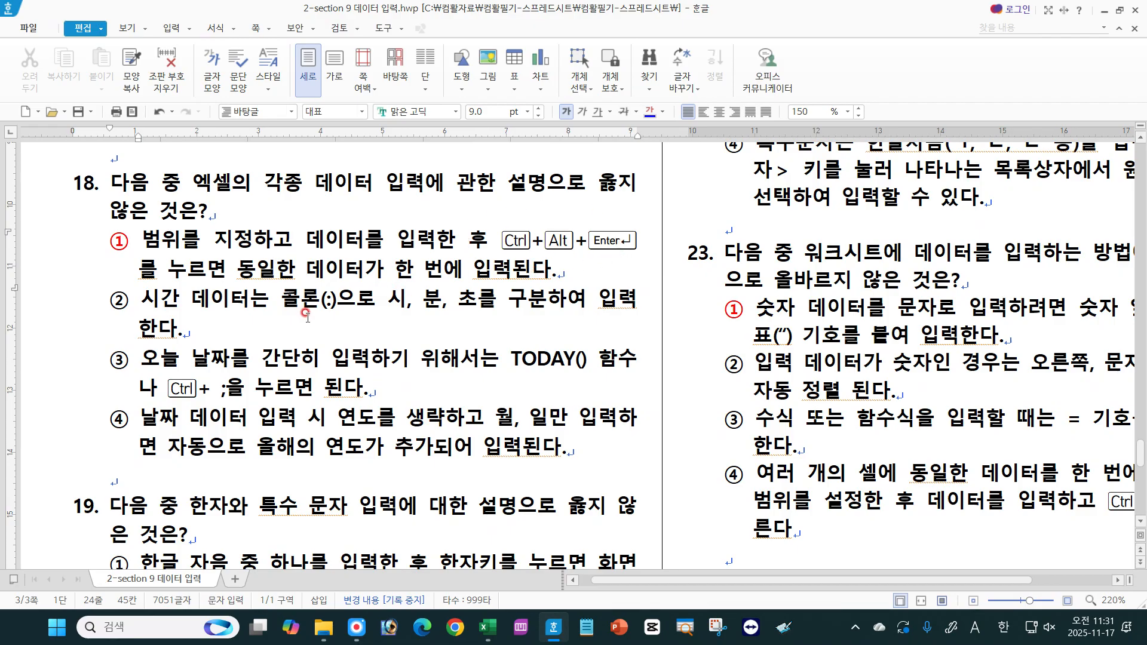
Step: Read option ② of question 18 on separating time data with colons, plus option ④ on omitting the year
left_click(144, 295)
left_click(290, 299)
left_click(254, 426)
Step: Switch to Excel and insert today's date as a fixed value in cell C12 of Sheet2
left_click(487, 627)
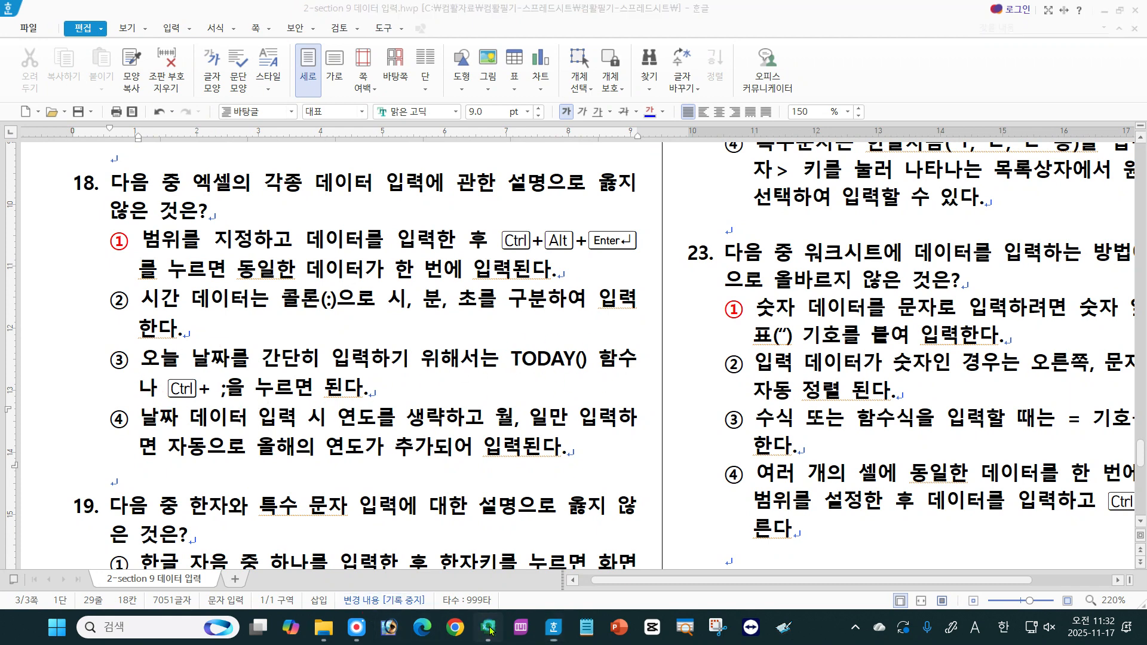
left_click(237, 299)
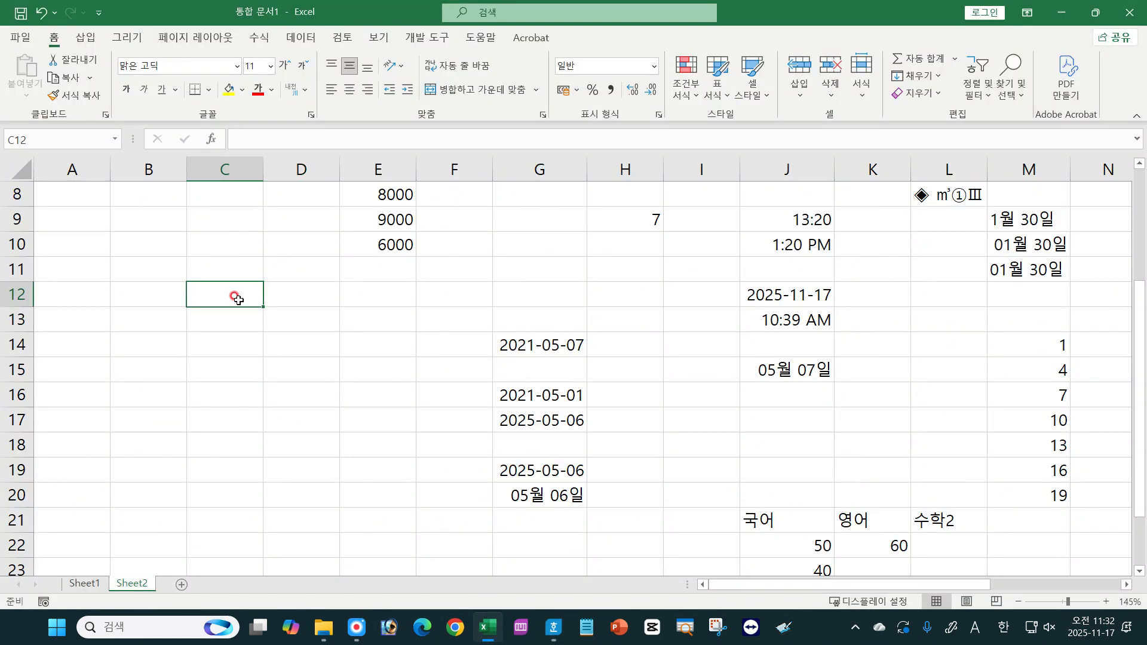
key("ctrl+semicolon")
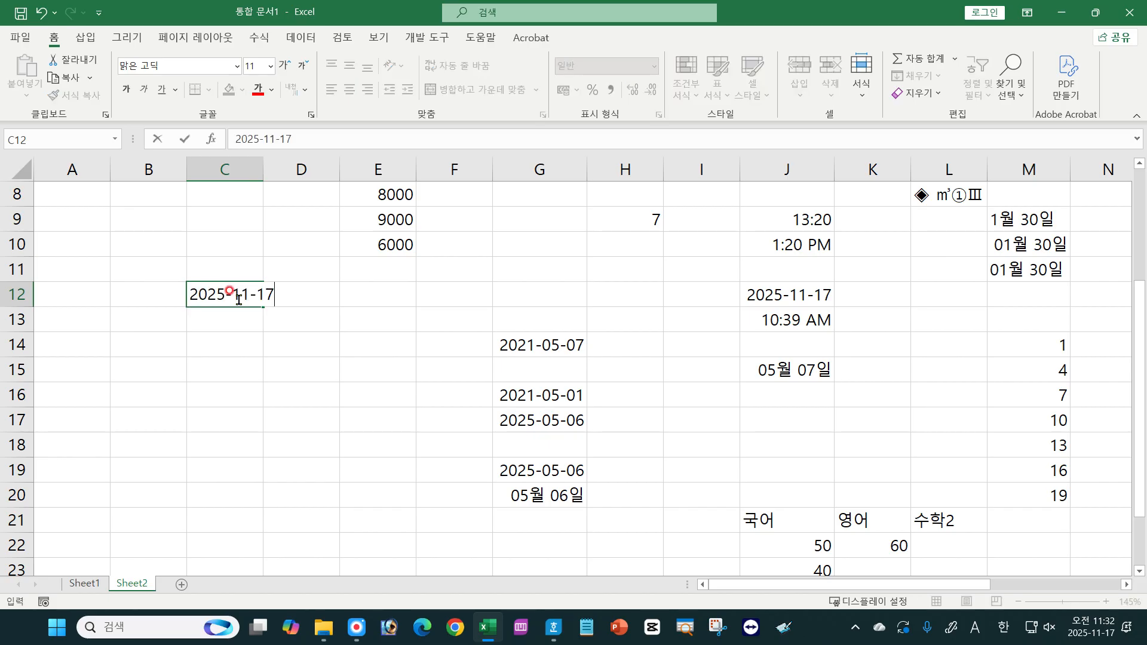
key("Return")
Step: Enter the formula =TODAY() in cell C13
type("=to")
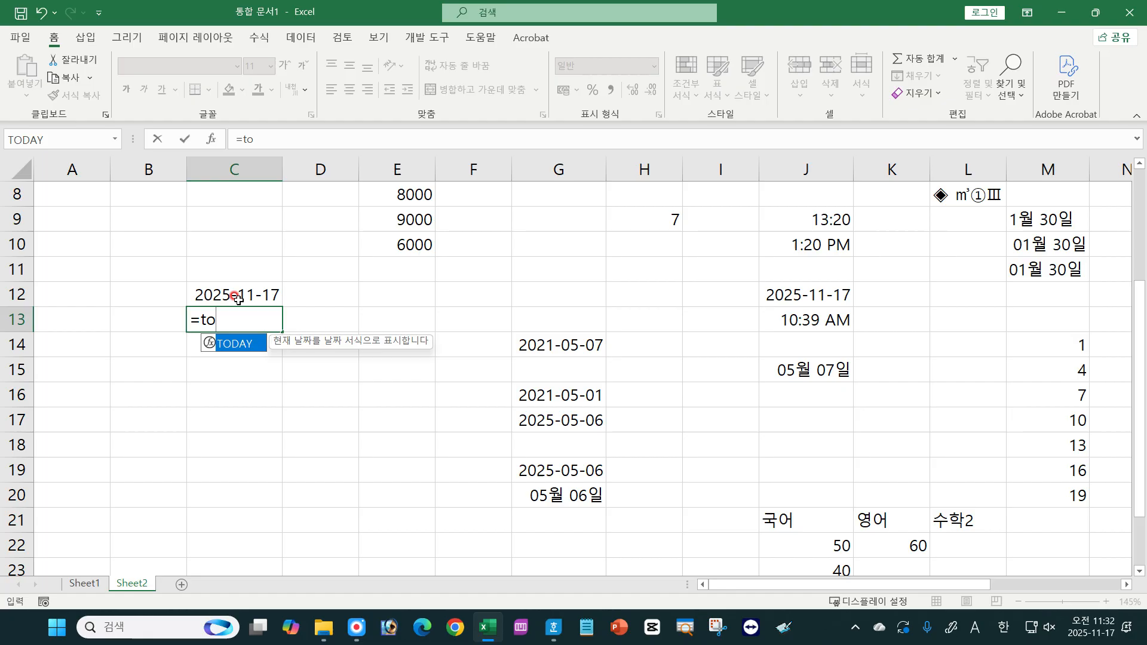
key("Tab")
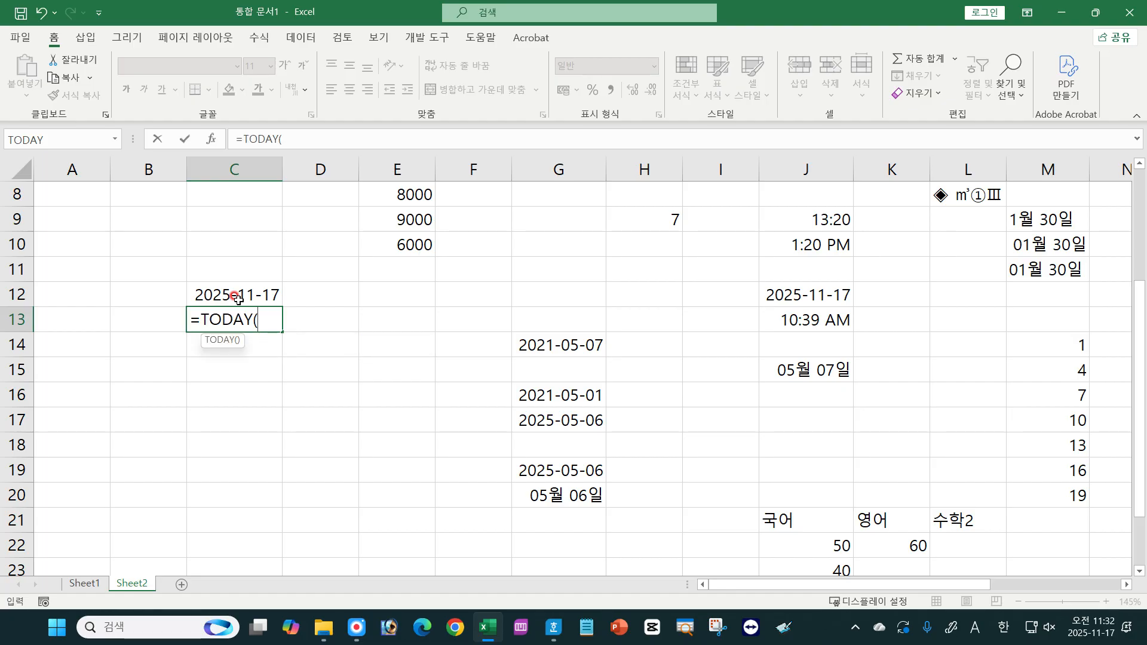
type(")")
key("Return")
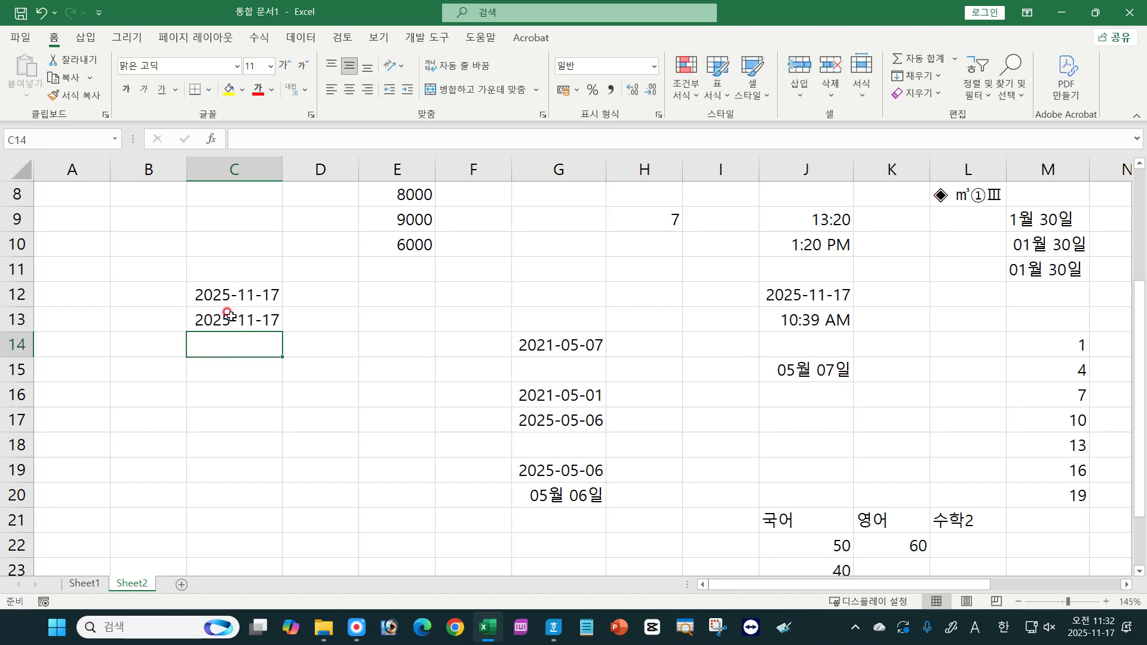
Step: Compare the contents of cells C12 and C13, and inspect the formula behind C13
left_click(227, 316)
left_click(235, 300)
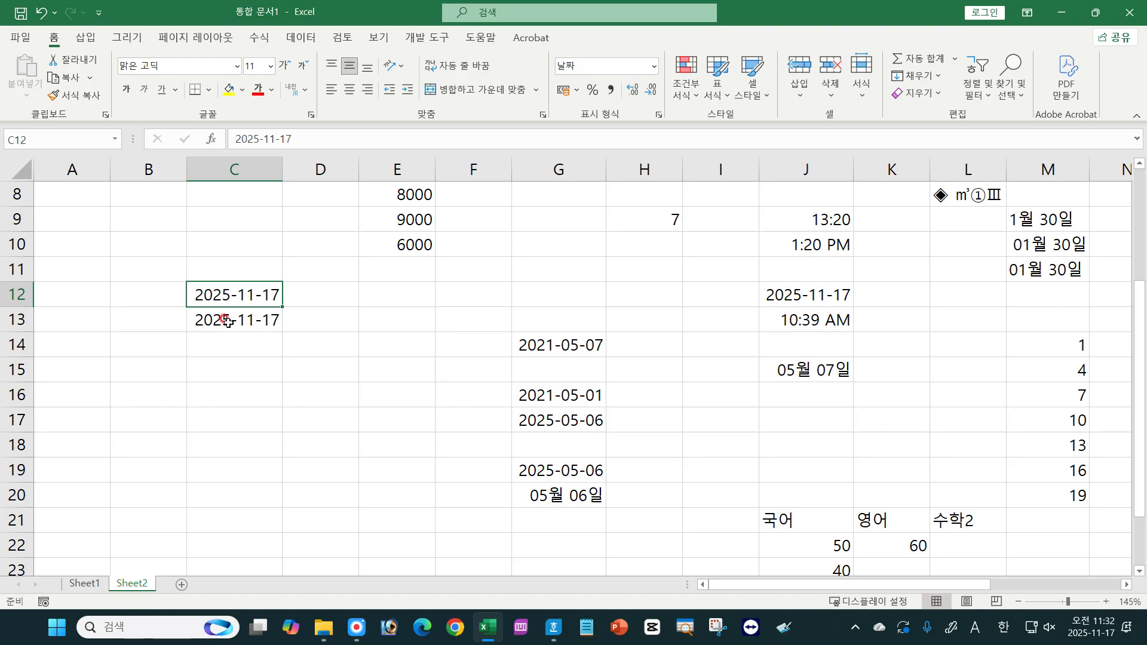
left_click(228, 321)
left_click(226, 299)
left_click(223, 323)
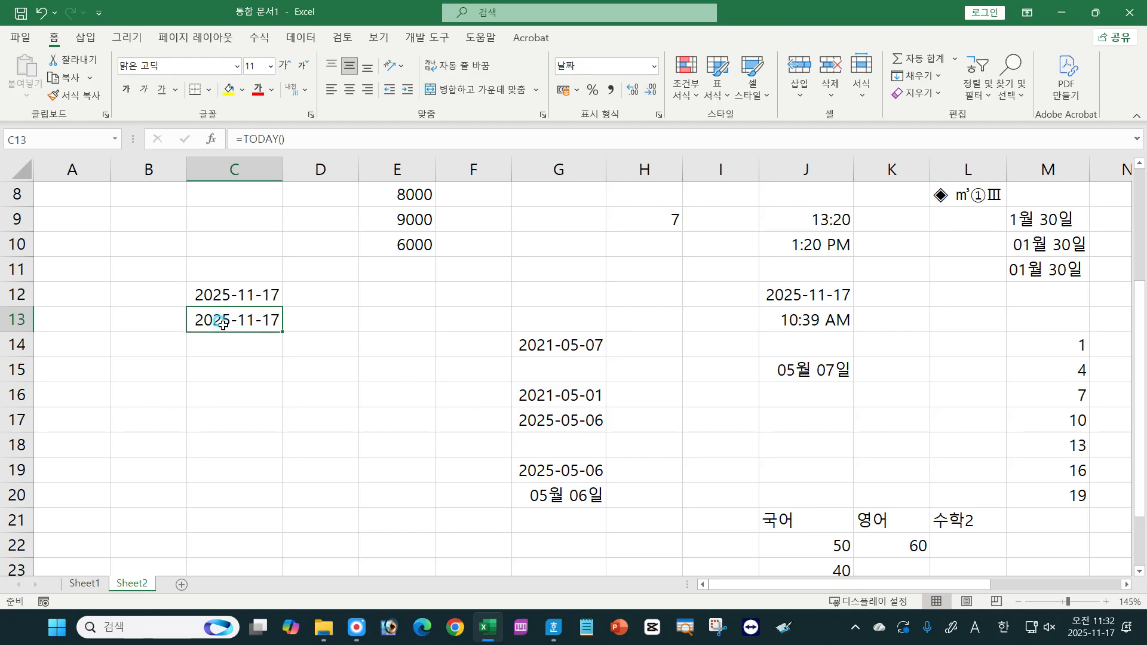
left_click(228, 303)
left_click(225, 320)
double_click(225, 320)
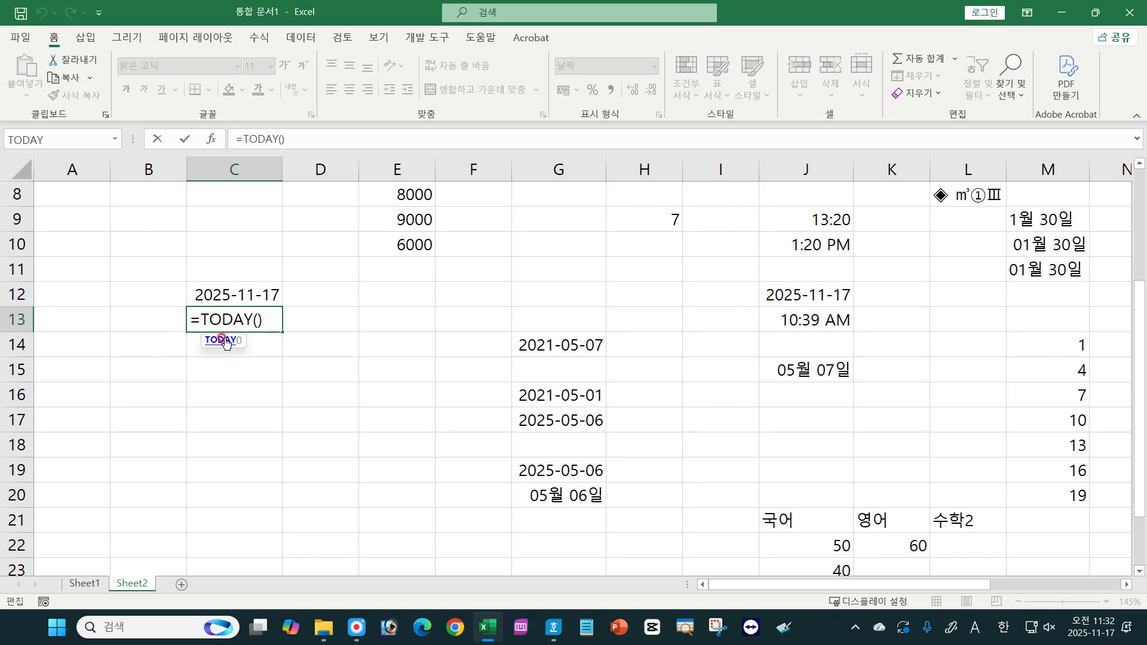
key("Return")
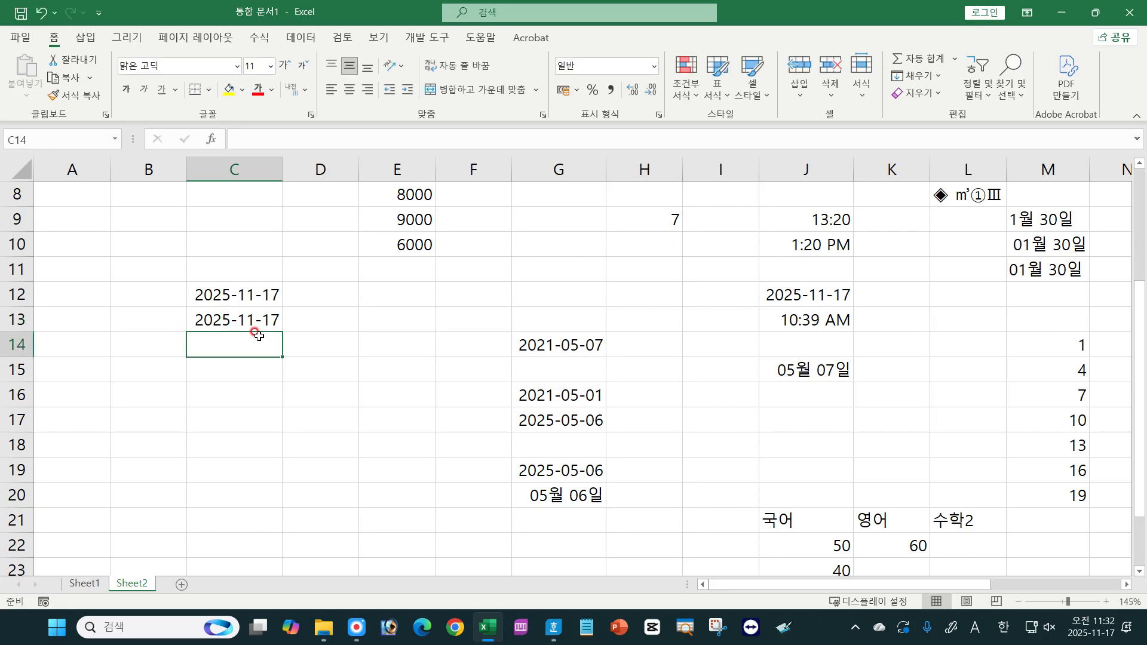
Step: Open C12 and C13 for editing in turn to contrast the fixed date with the TODAY function
left_click(249, 294)
double_click(249, 294)
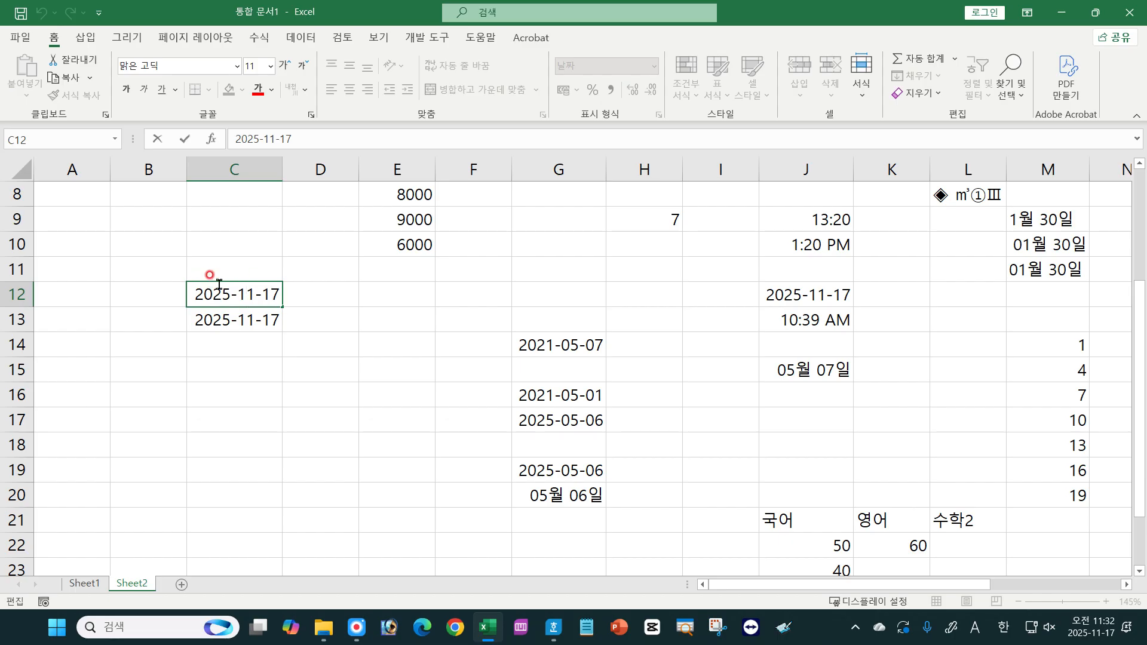
left_click(270, 141)
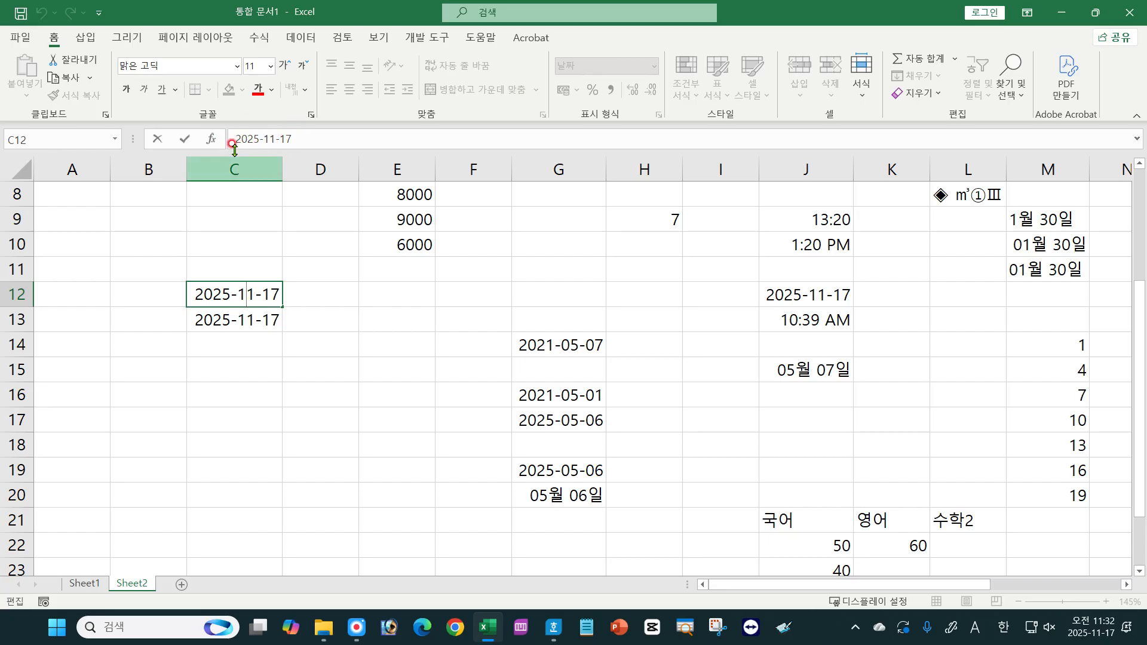
left_click(293, 134)
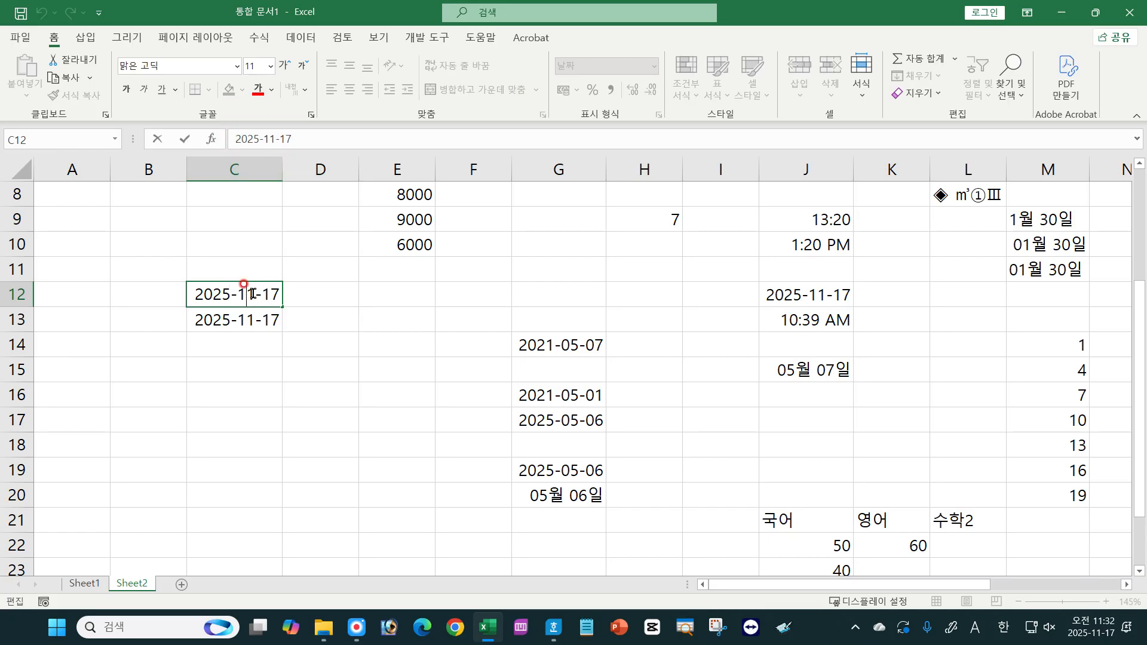
left_click(250, 320)
double_click(250, 319)
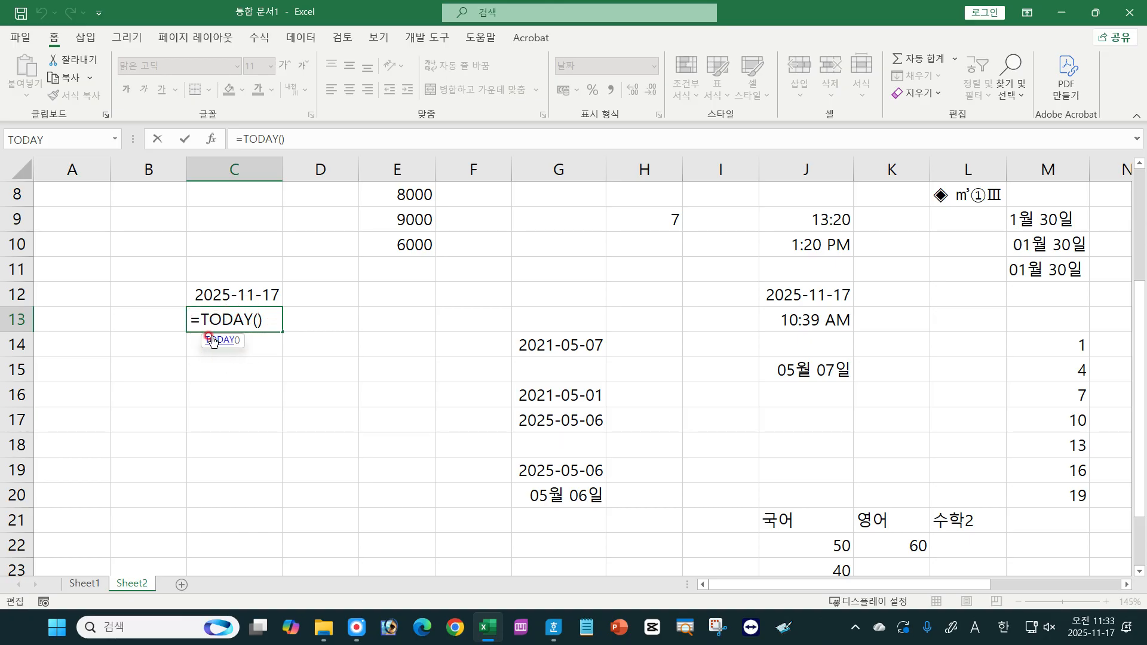
key("Return")
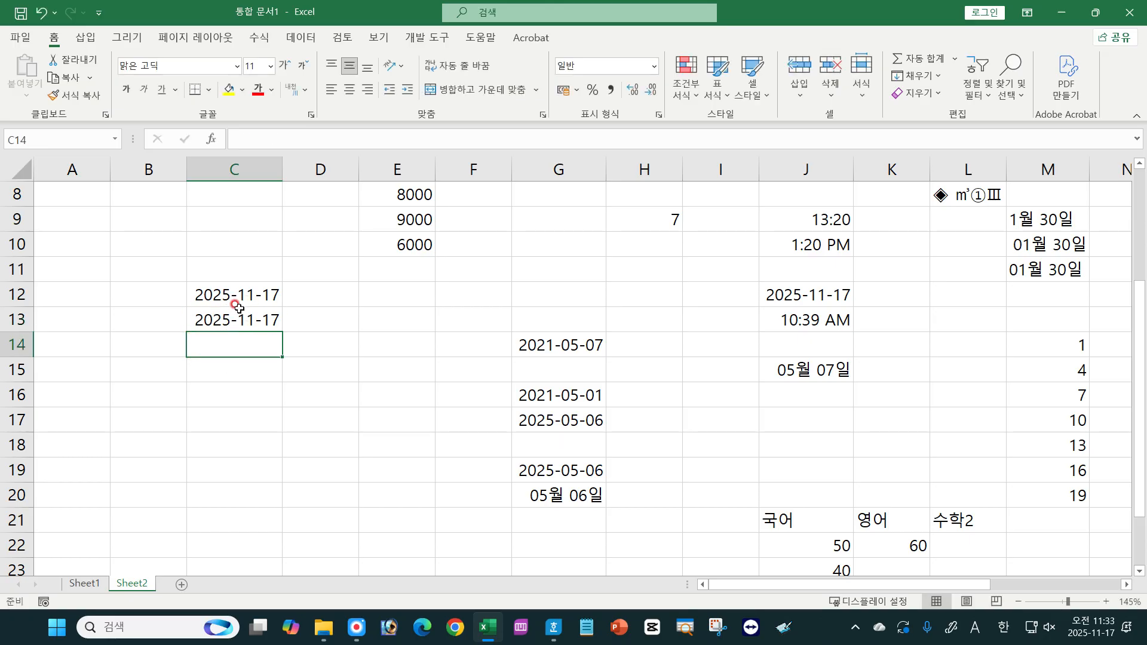
Step: Switch back to the Hangul document and highlight 올해 in option ④ of question 18 while reading it
left_click(553, 627)
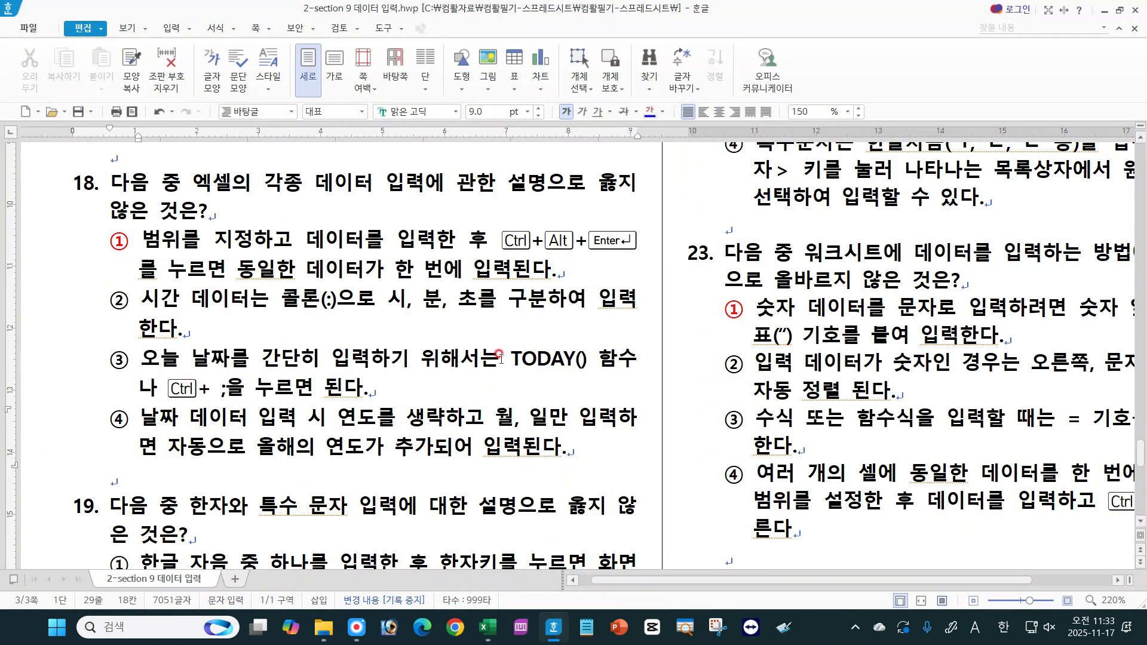
left_click(256, 447)
left_click_drag(251, 447, 296, 447)
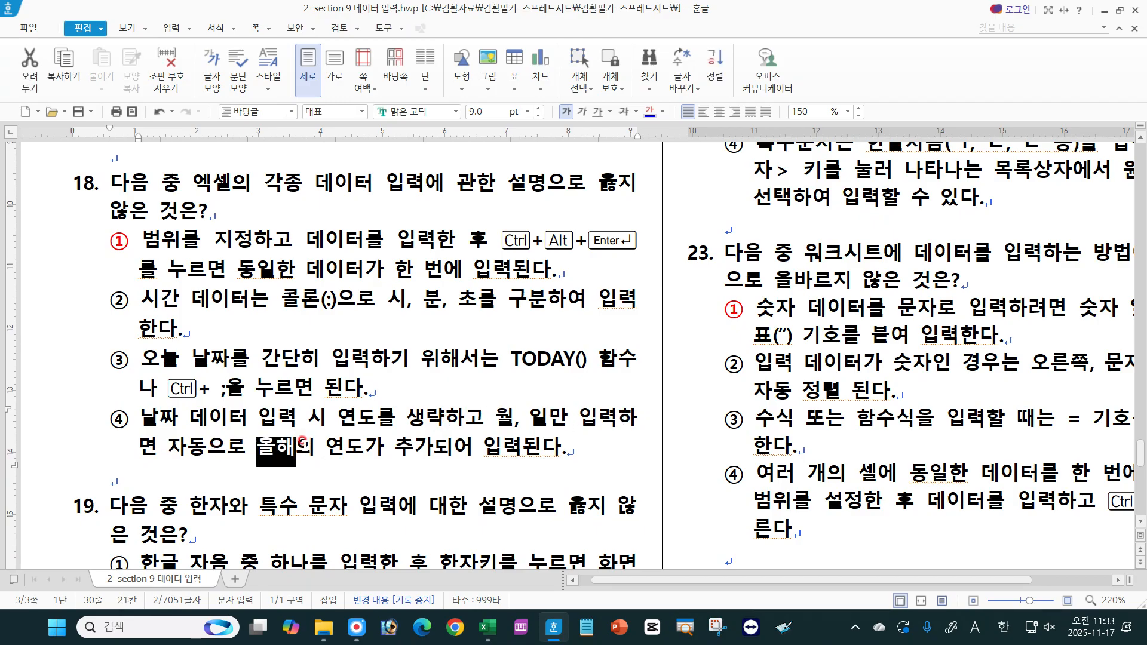
key("Hangul_Hanja")
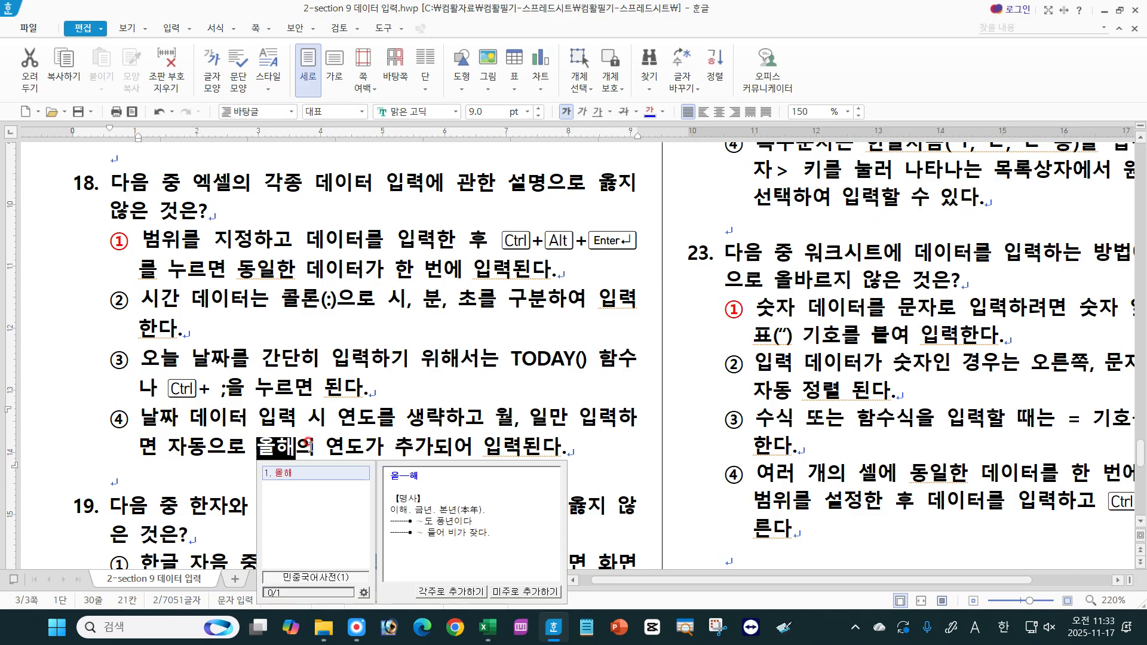
left_click(474, 456)
Step: Go to question 19 and read option ① on listing special characters with a Korean consonant and the Hanja key
scroll(1143, 520, "down", 5)
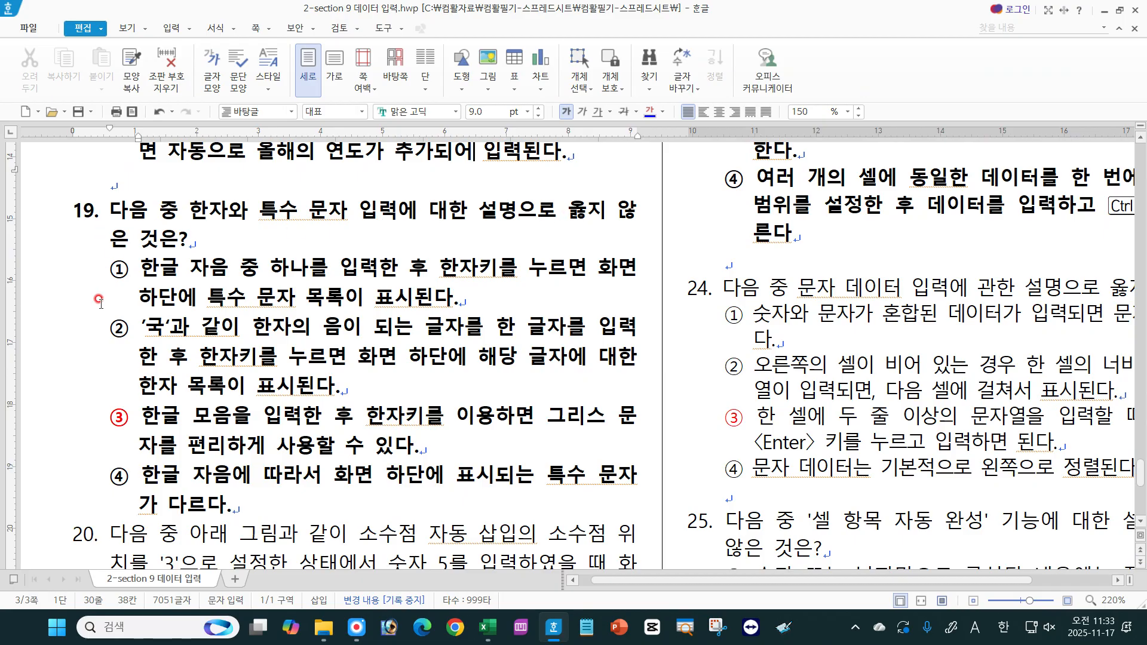
left_click_drag(139, 271, 425, 273)
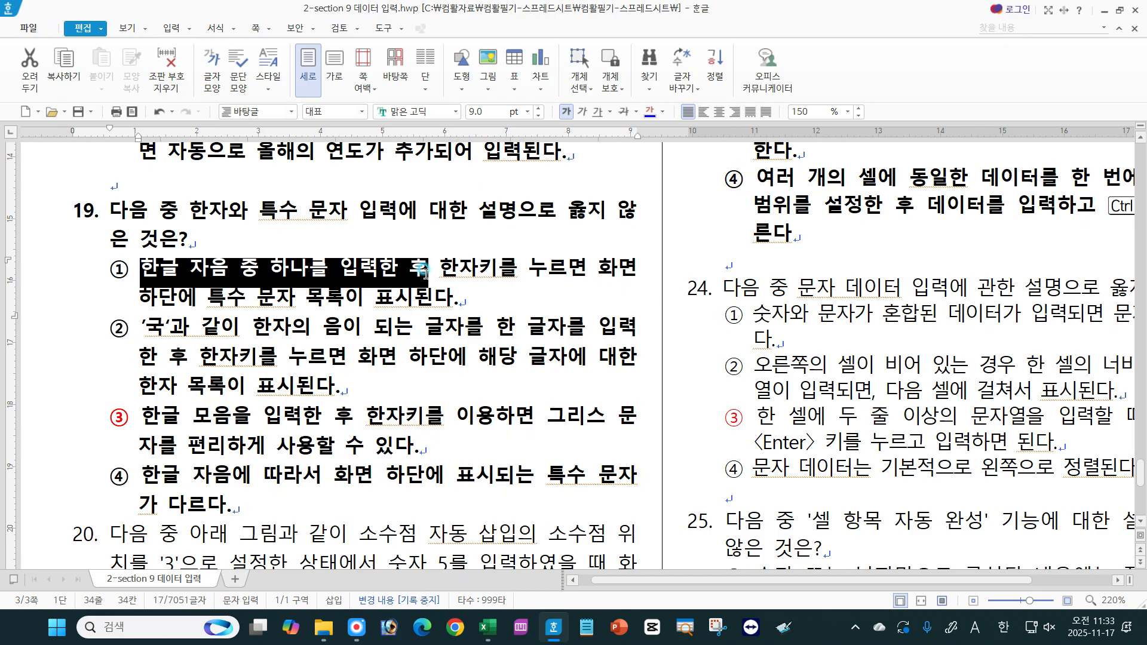
left_click_drag(441, 270, 498, 267)
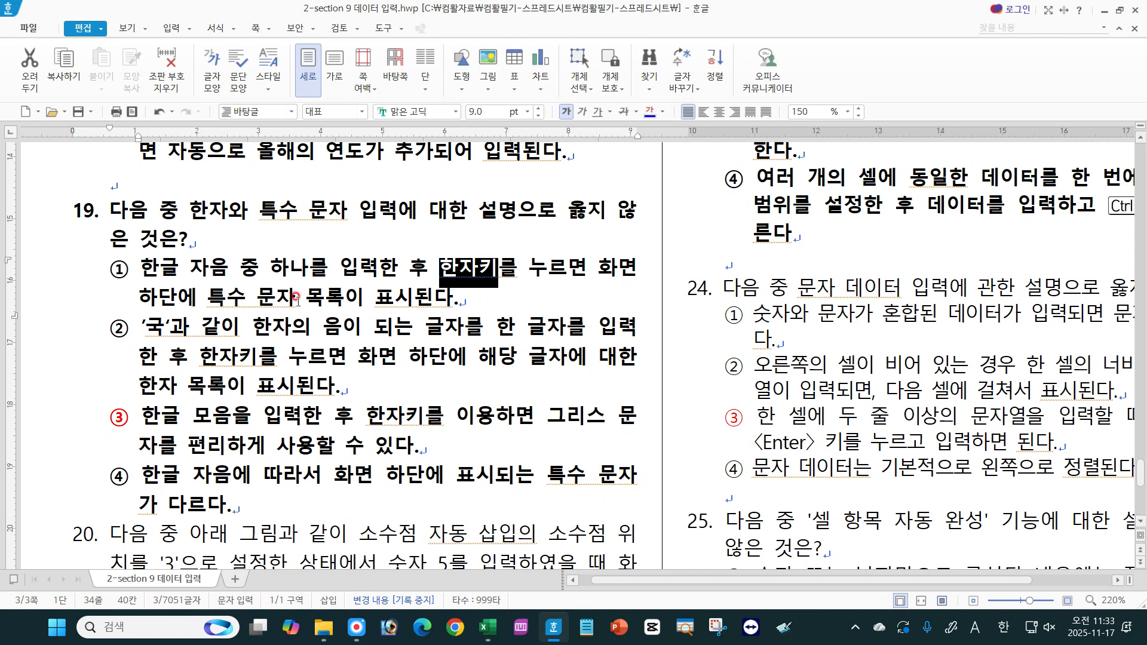
left_click_drag(209, 297, 416, 307)
left_click(326, 297)
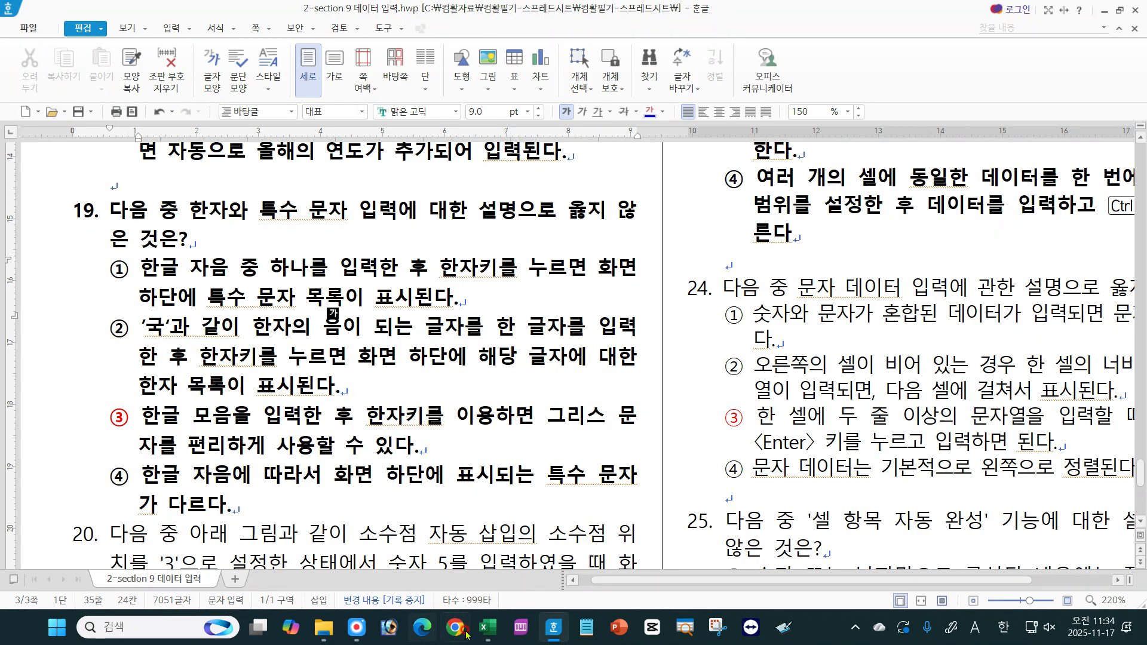
Step: Switch to Excel and enter 국 in cell E12, converting it to the Hanja character 國
left_click(487, 628)
left_click(371, 288)
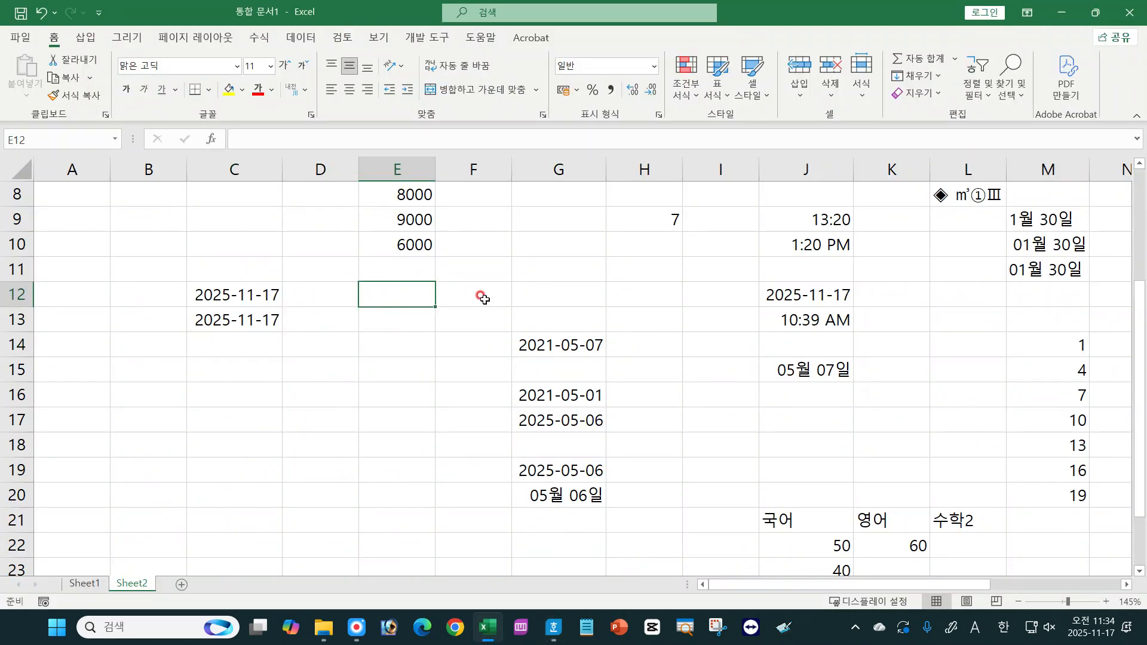
type("rnr")
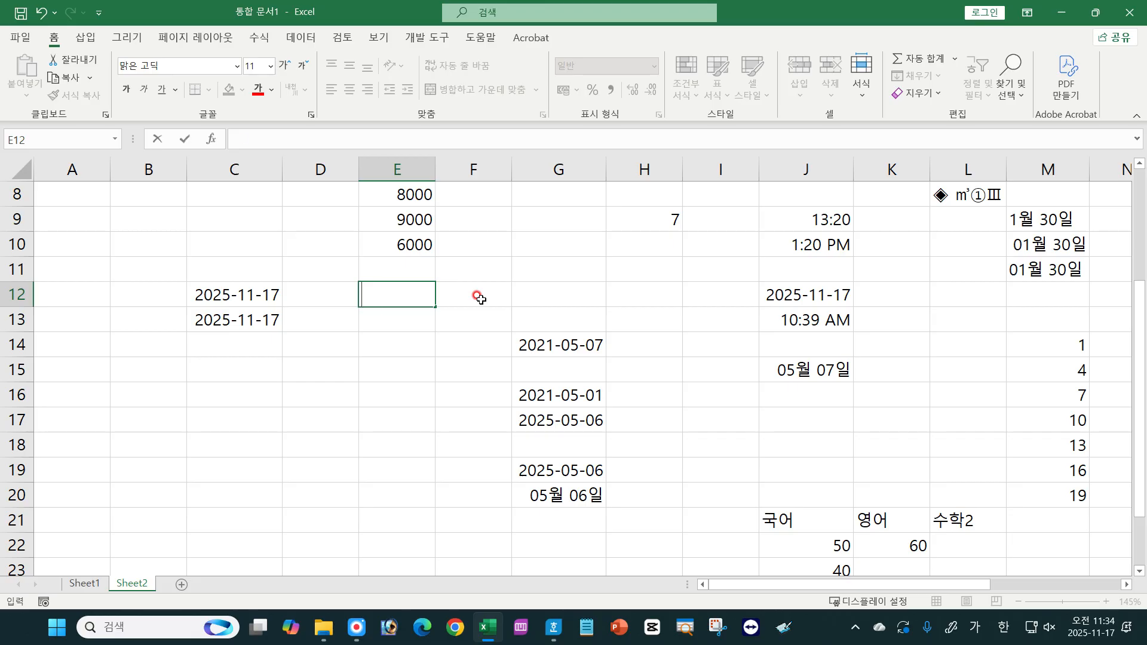
type("rnr")
key("Hangul_Hanja")
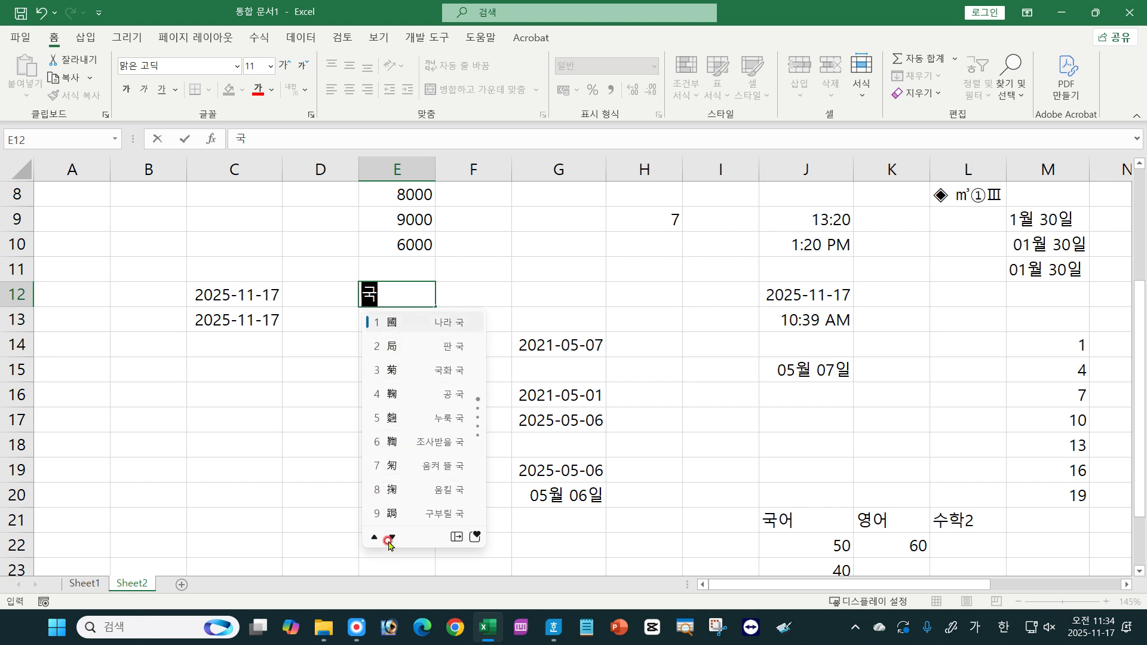
left_click(391, 322)
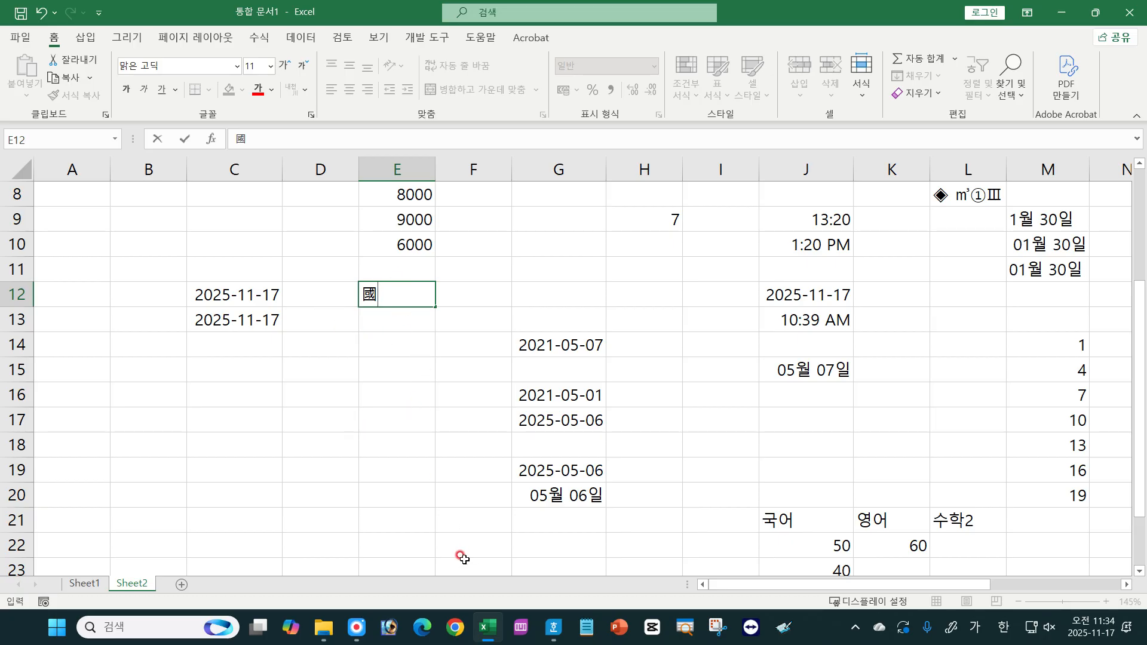
left_click(487, 497)
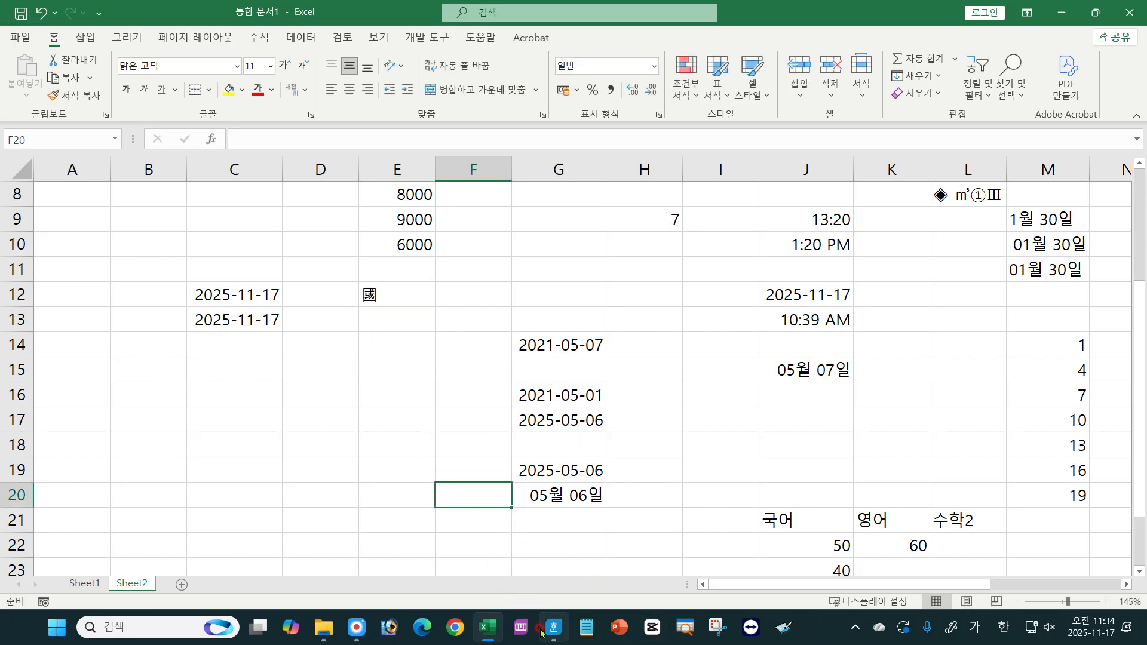
Step: Return to the Hangul document and read option ③ of question 19 on vowels and Greek letters, then option ④
left_click(554, 628)
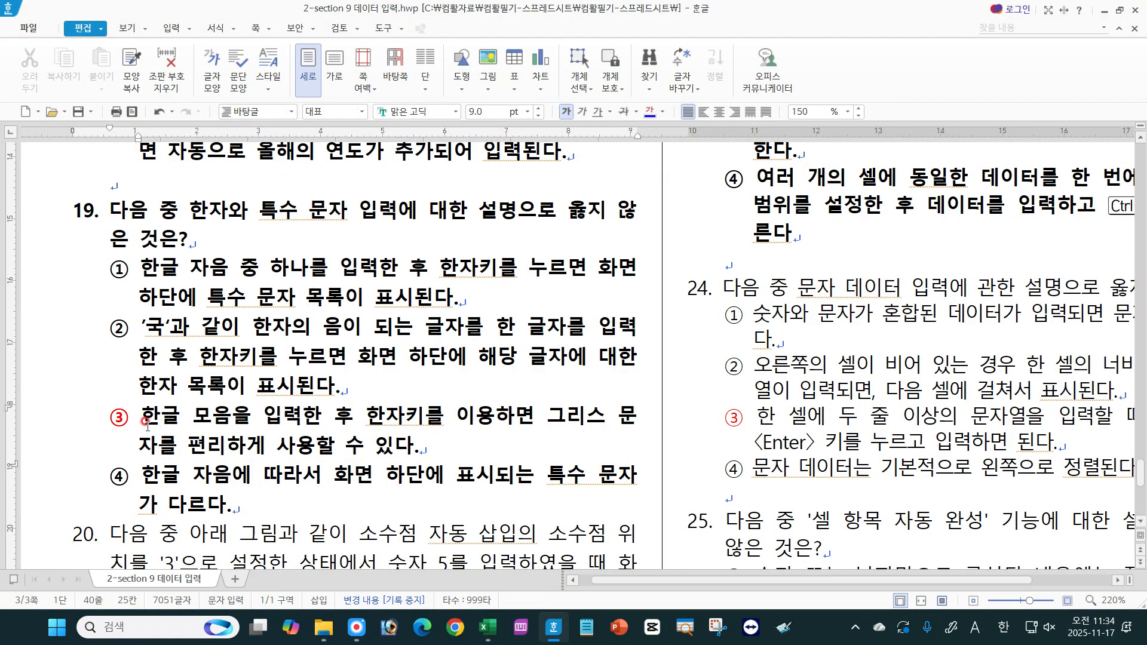
left_click_drag(141, 418, 280, 417)
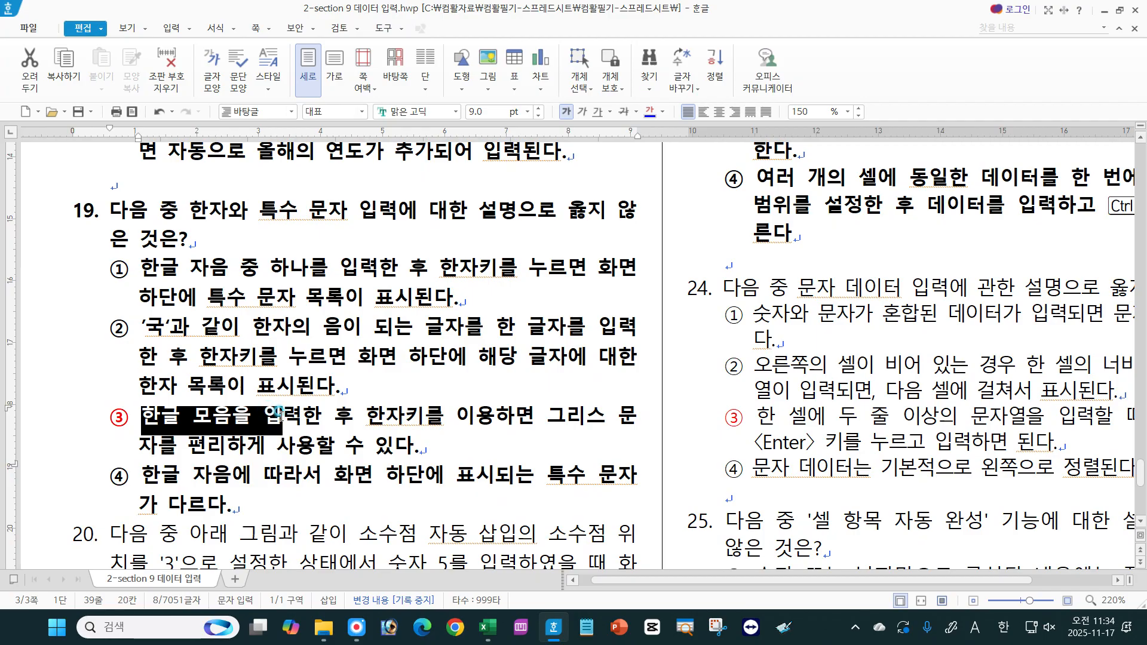
left_click(242, 416)
left_click_drag(192, 417, 232, 417)
key("Hangul_Hanja")
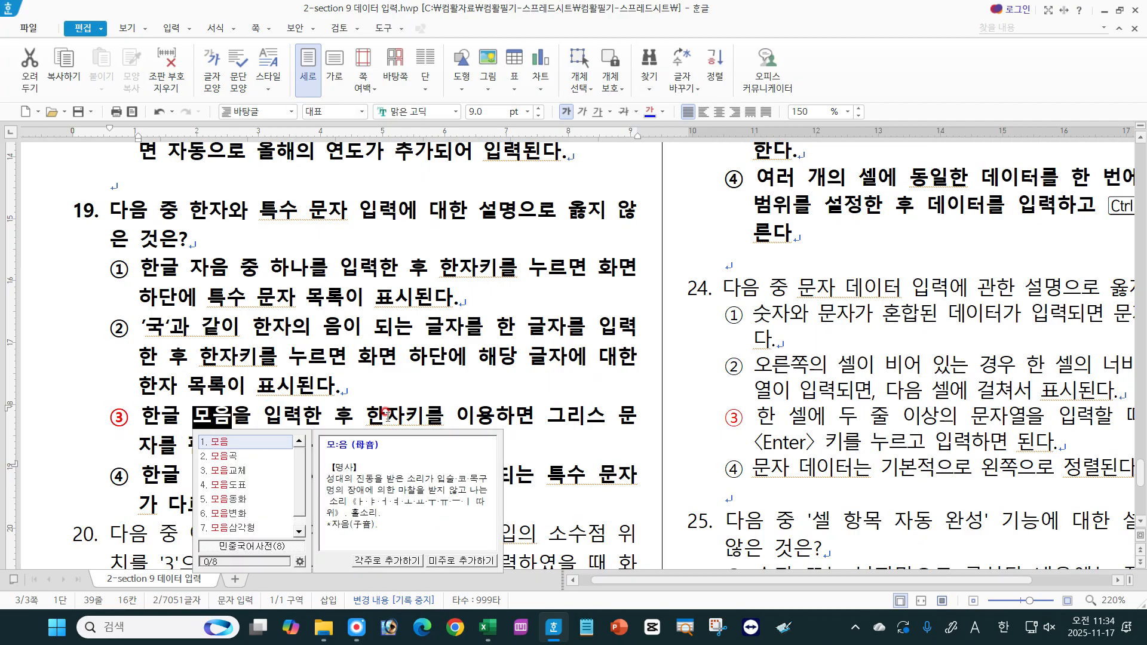
left_click(489, 414)
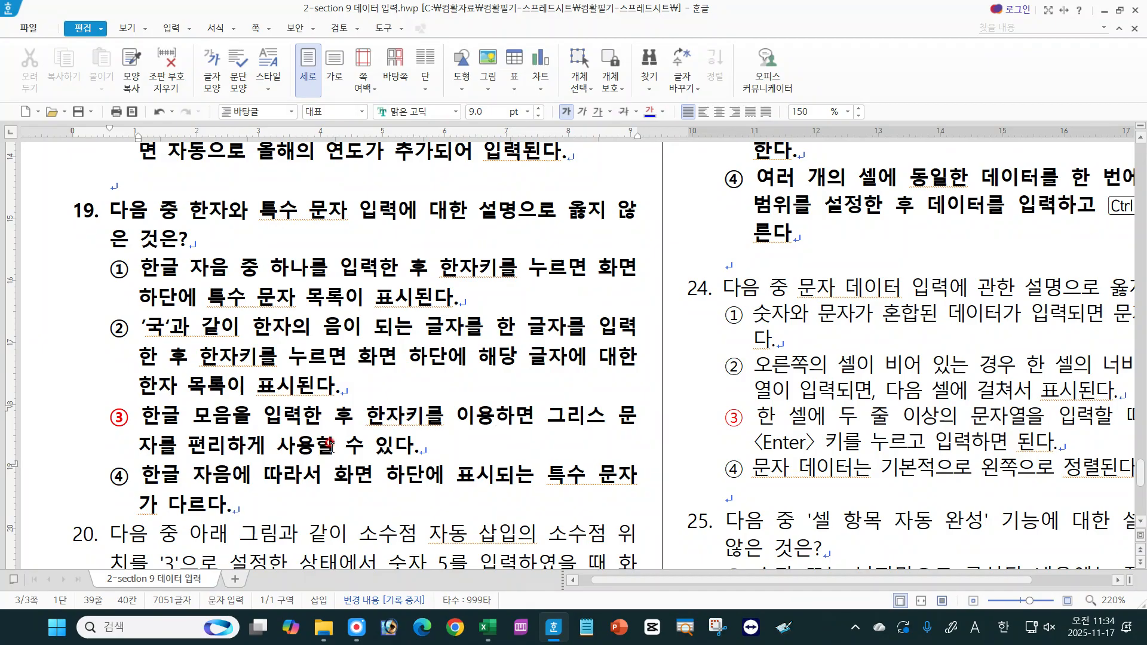
left_click(294, 445)
left_click(305, 513)
Step: Go to question 20 and read the automatic decimal insertion question, its Excel options picture and the four answers
scroll(1141, 529, "down", 5)
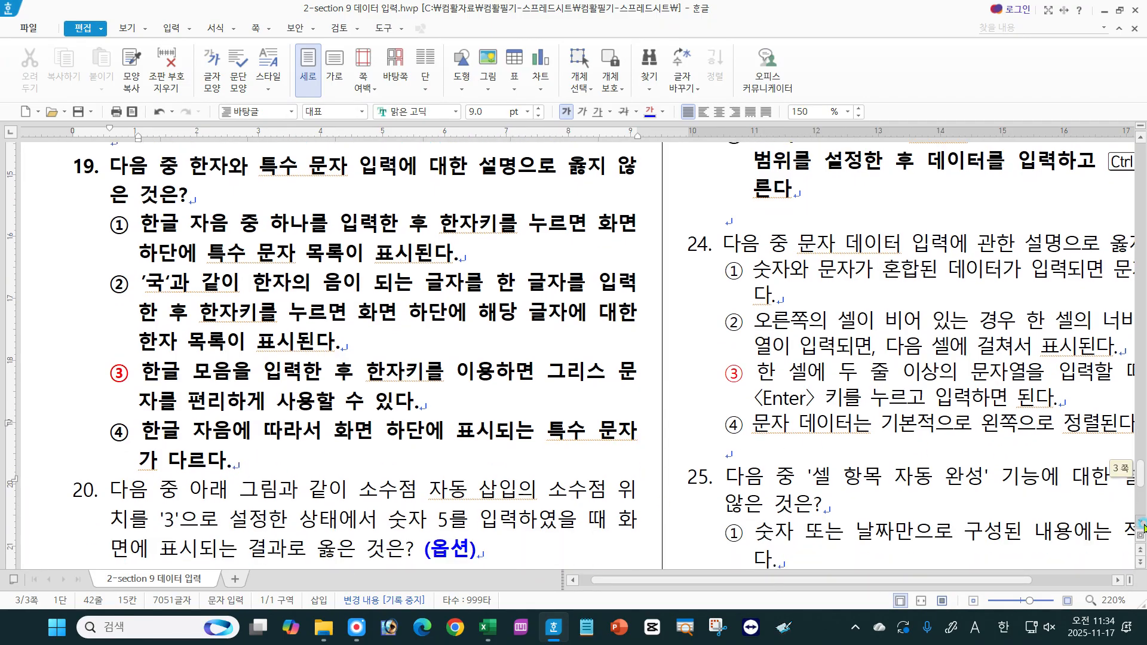
scroll(1143, 526, "down", 1)
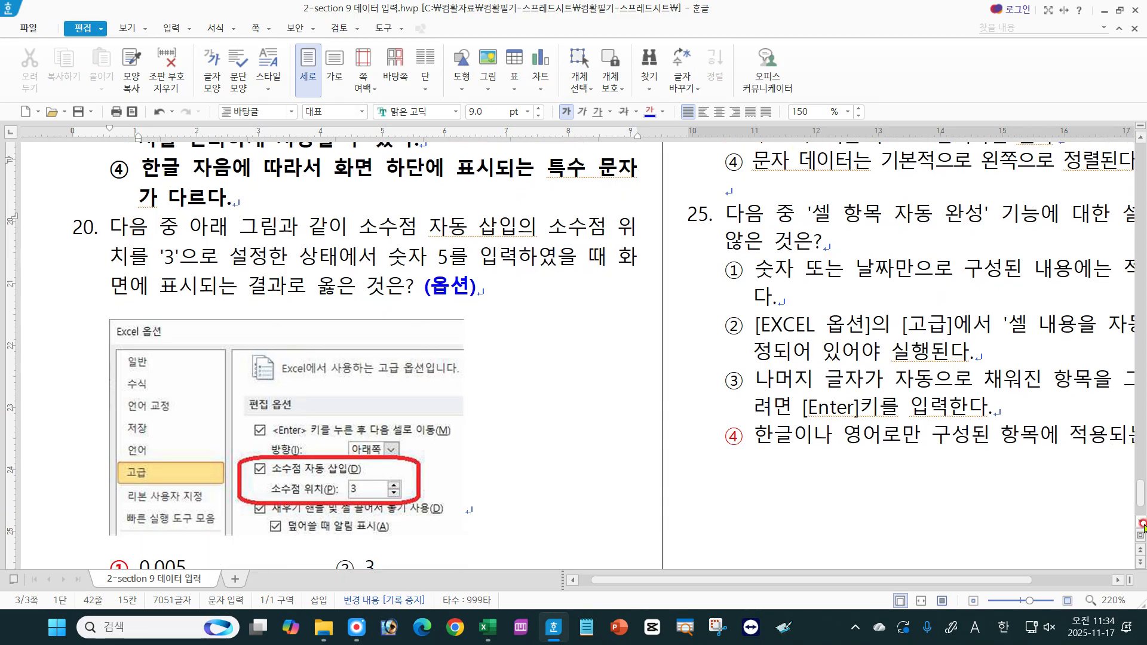
scroll(1142, 525, "down", 1)
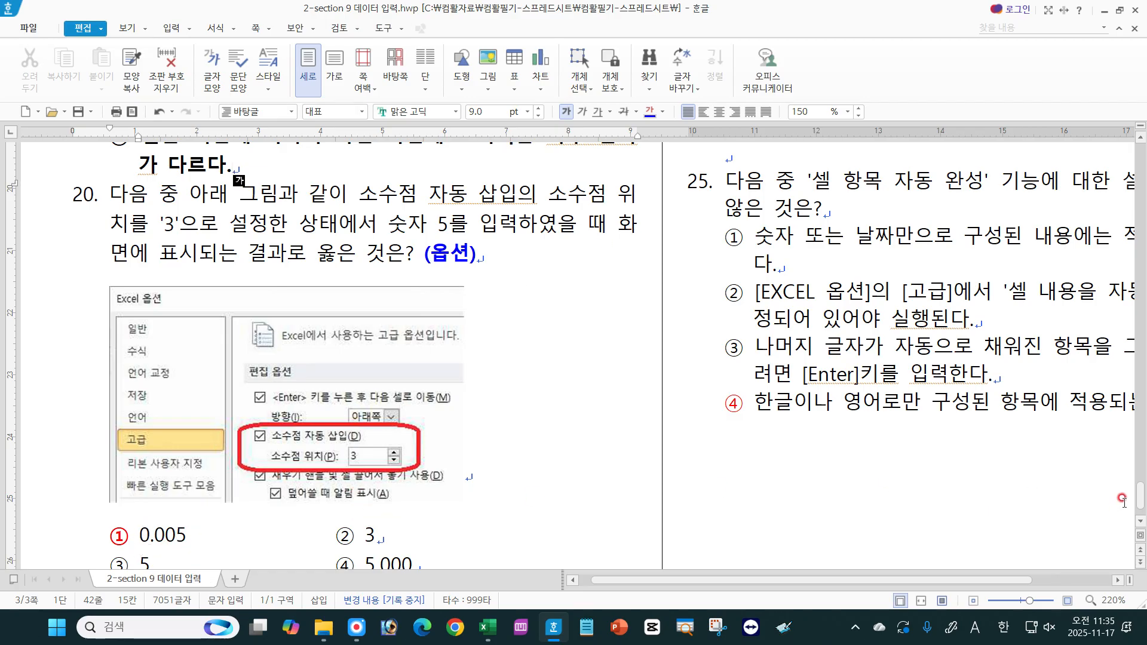
scroll(1141, 525, "down", 3)
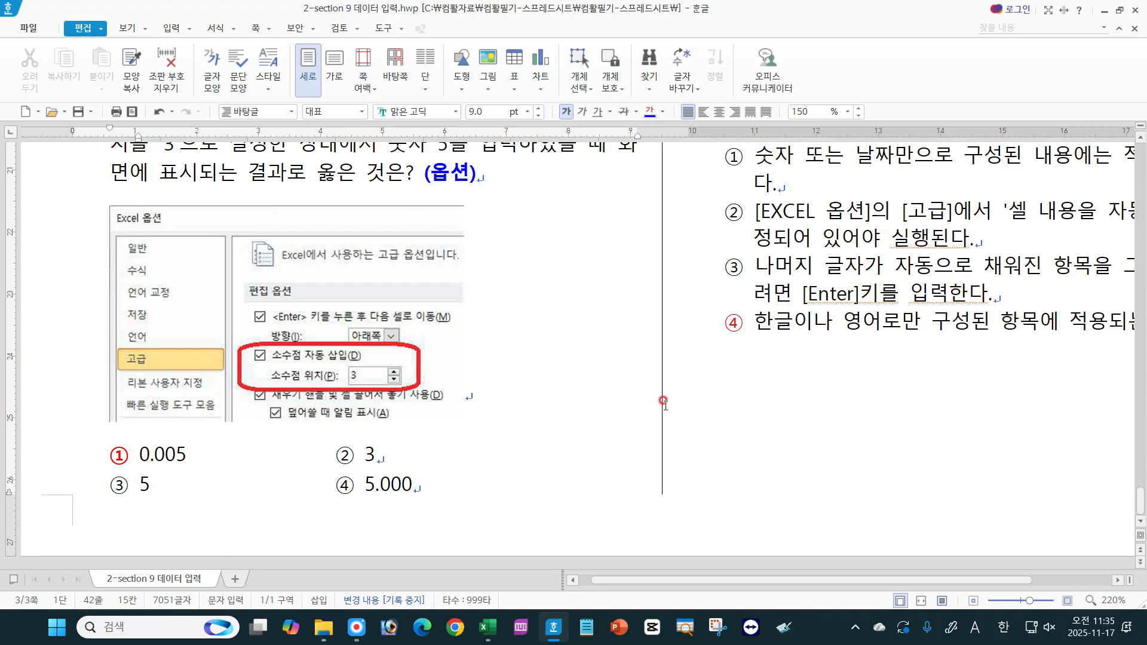
Step: Go to question 21 on setting the decimal position and read its options, highlighting [소수점 자동 삽입] in option ④
scroll(944, 345, "up", 15)
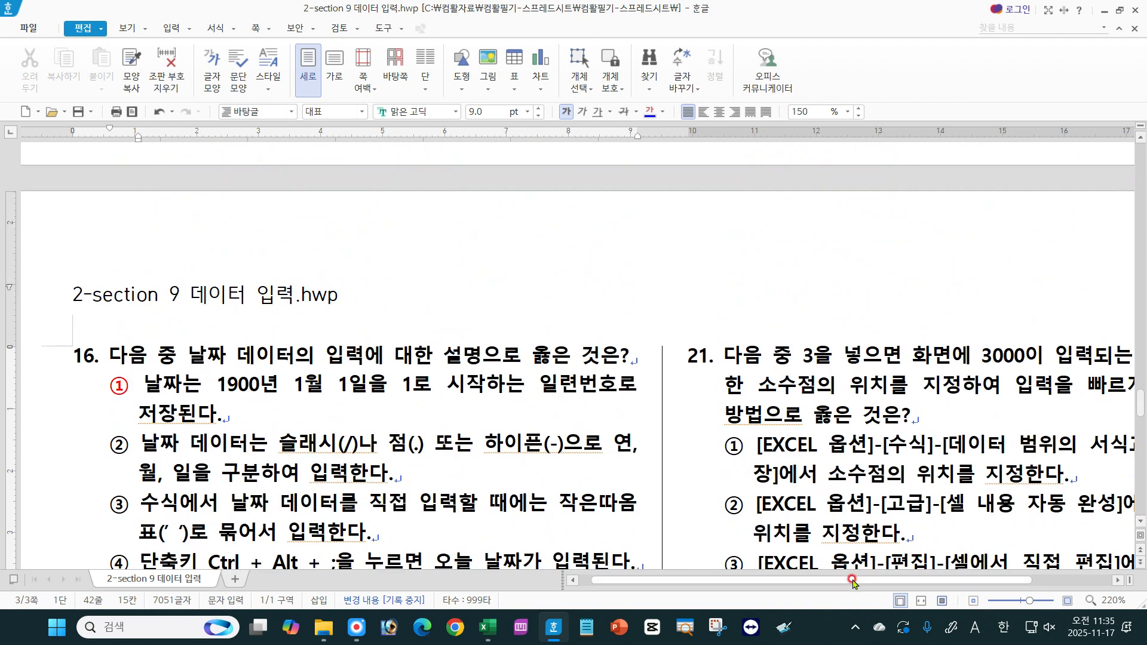
left_click_drag(856, 582, 952, 581)
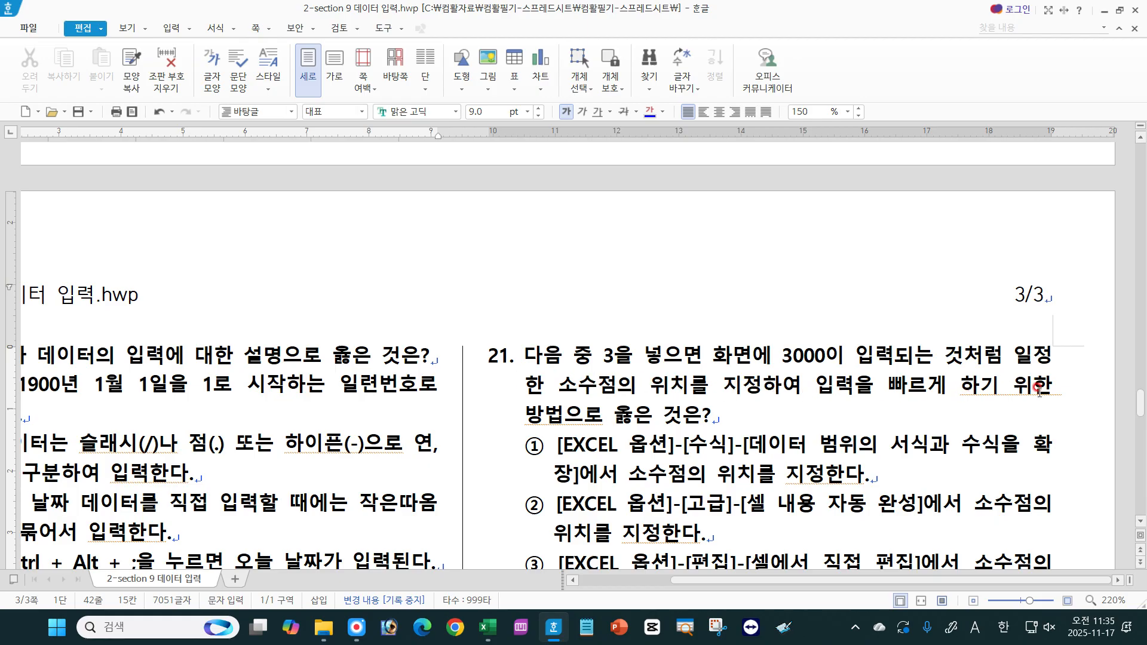
left_click(1141, 523)
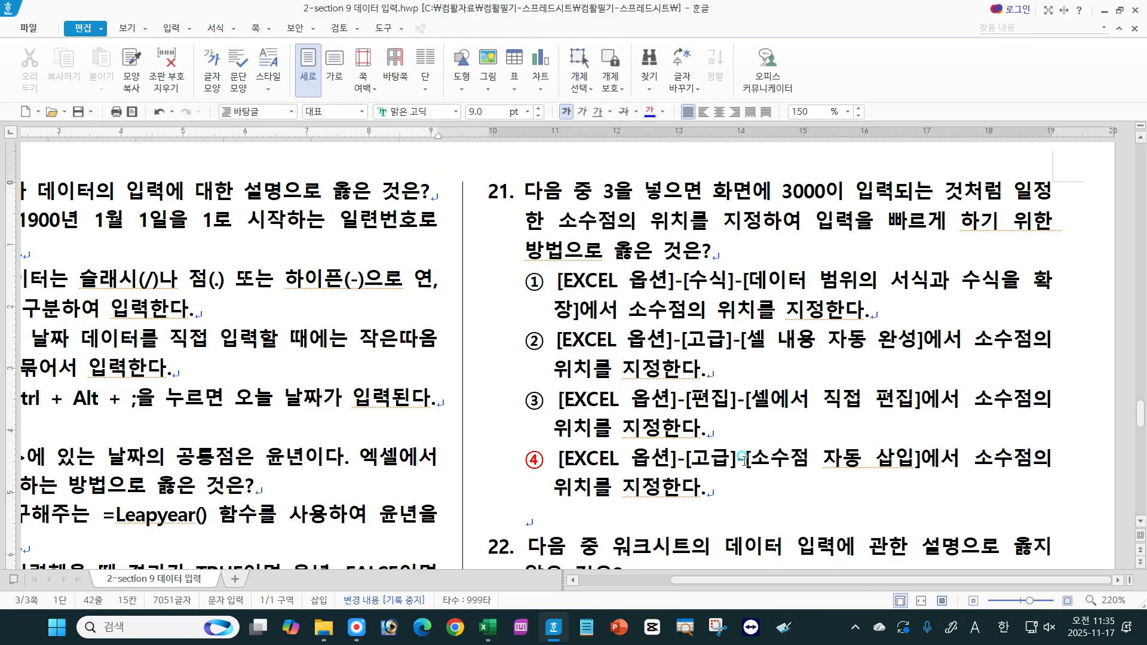
left_click_drag(745, 461, 931, 464)
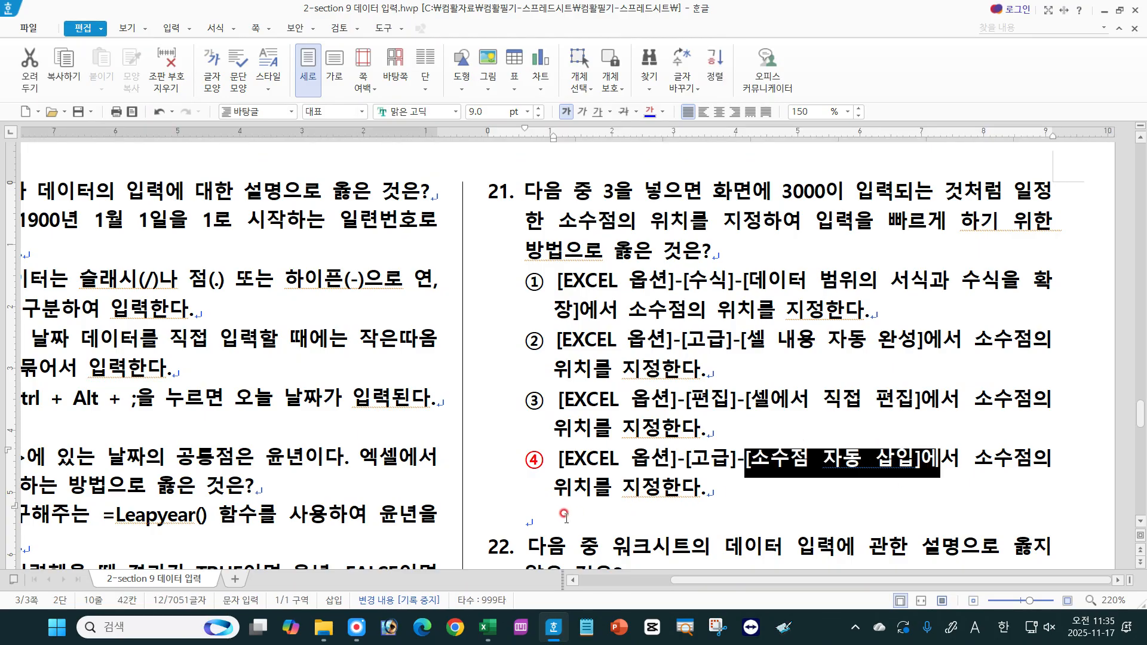
left_click(681, 489)
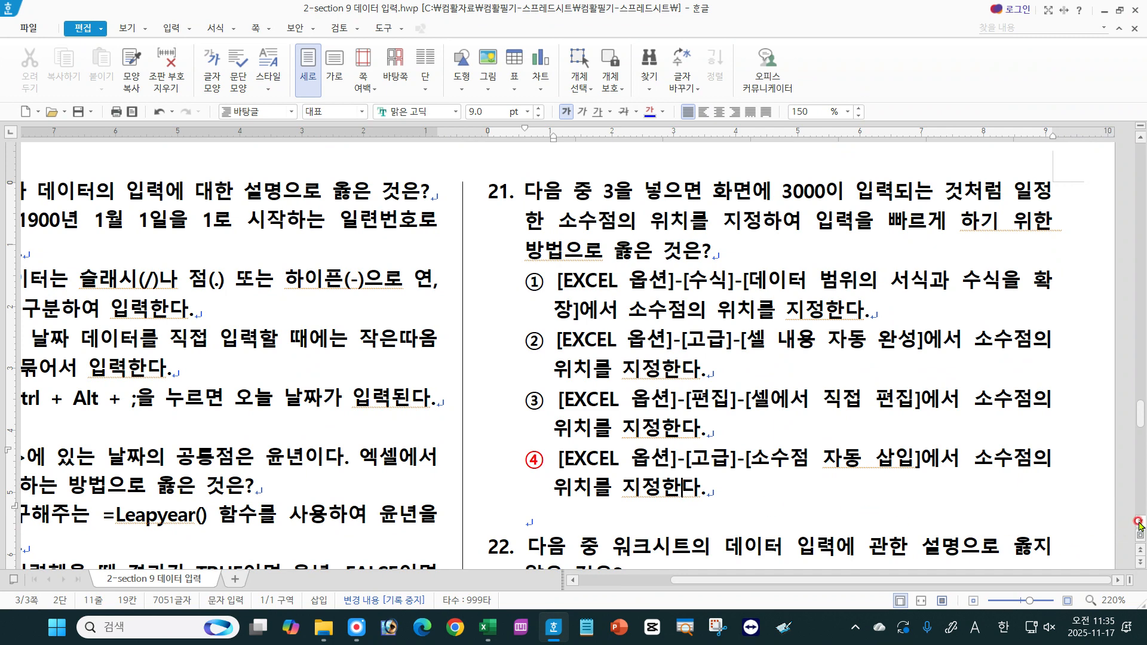
Step: Go to question 22 on worksheet data entry and read option ① on text alignment and option ② on numeric data
scroll(1139, 524, "down", 8)
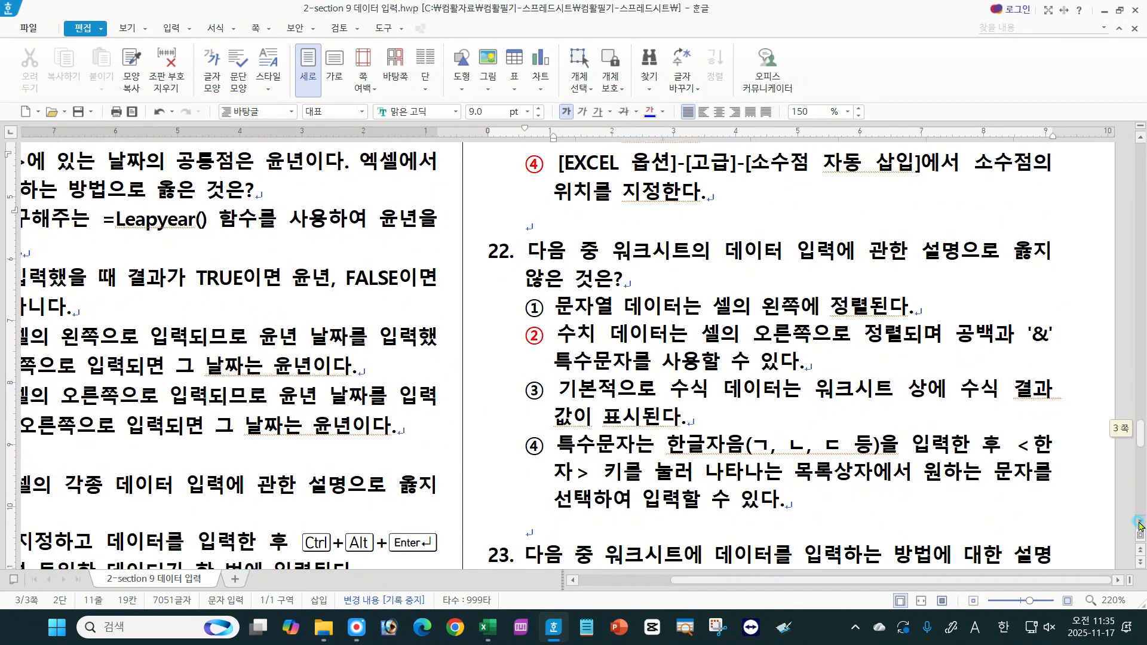
scroll(1139, 524, "down", 2)
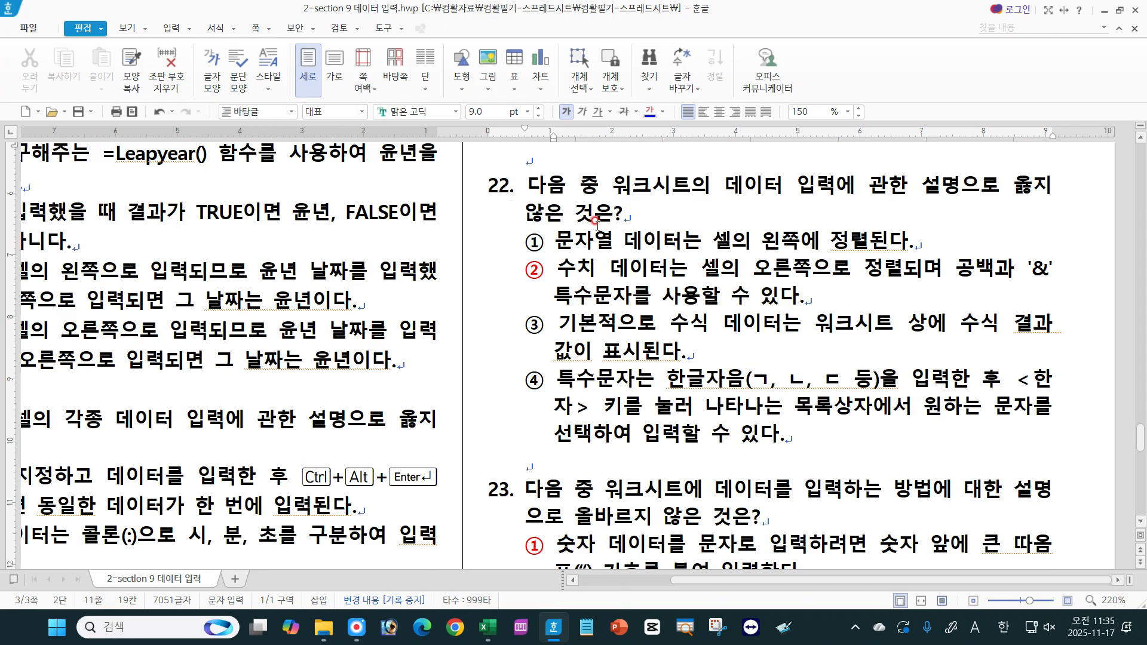
left_click_drag(556, 242, 897, 240)
left_click(859, 242)
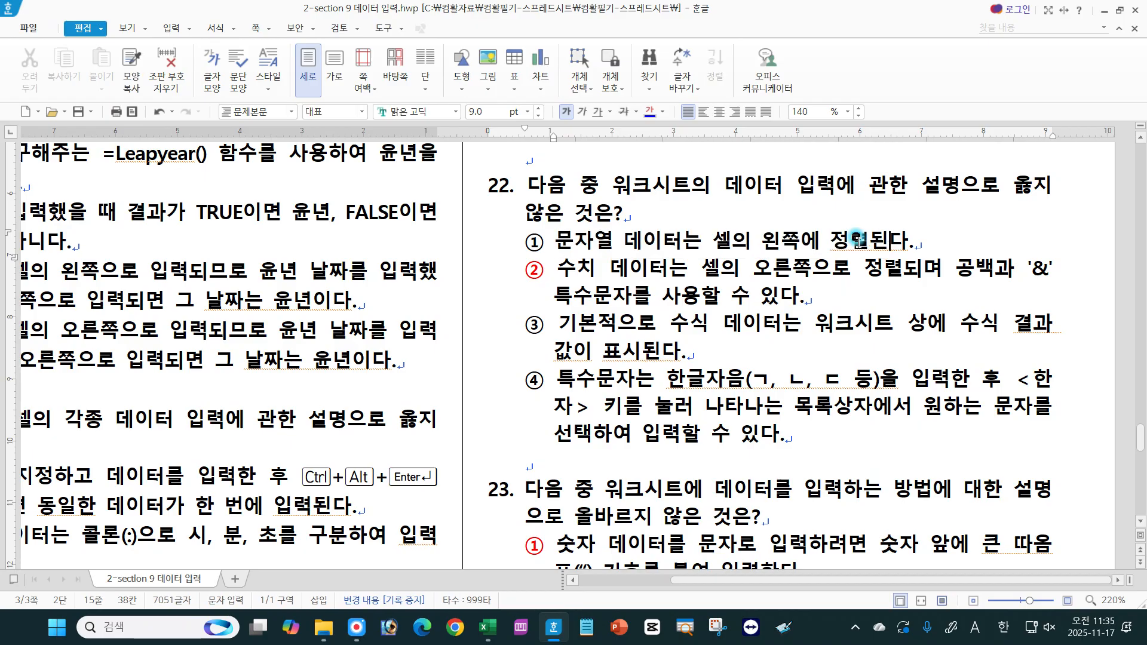
left_click_drag(555, 270, 1058, 268)
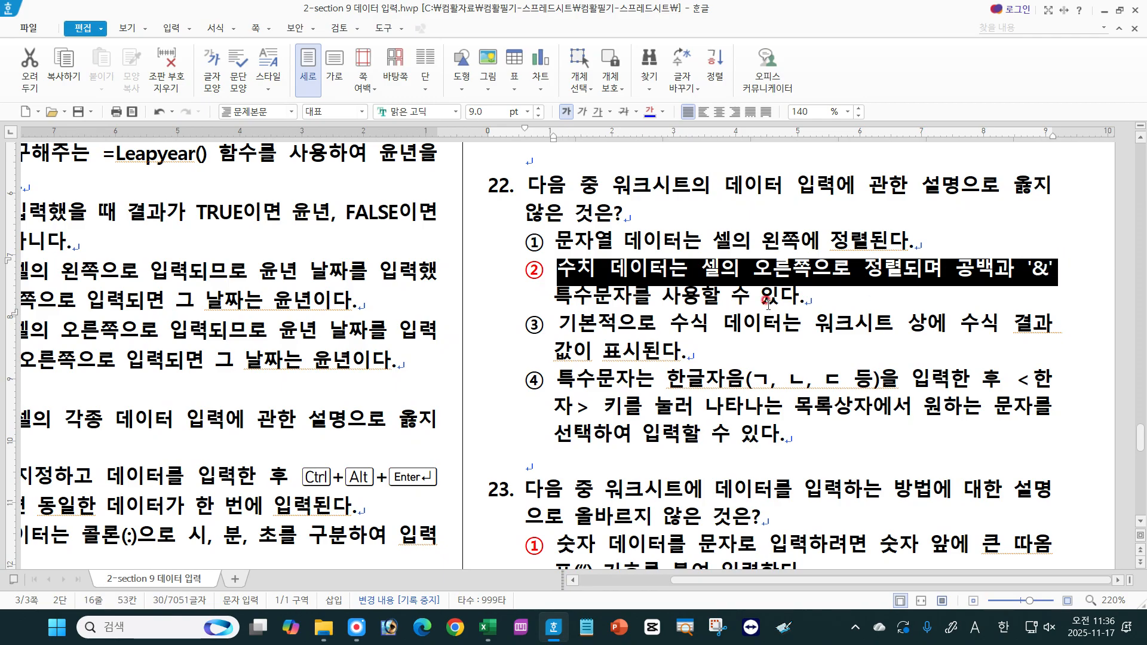
left_click_drag(555, 295, 820, 300)
left_click(821, 300)
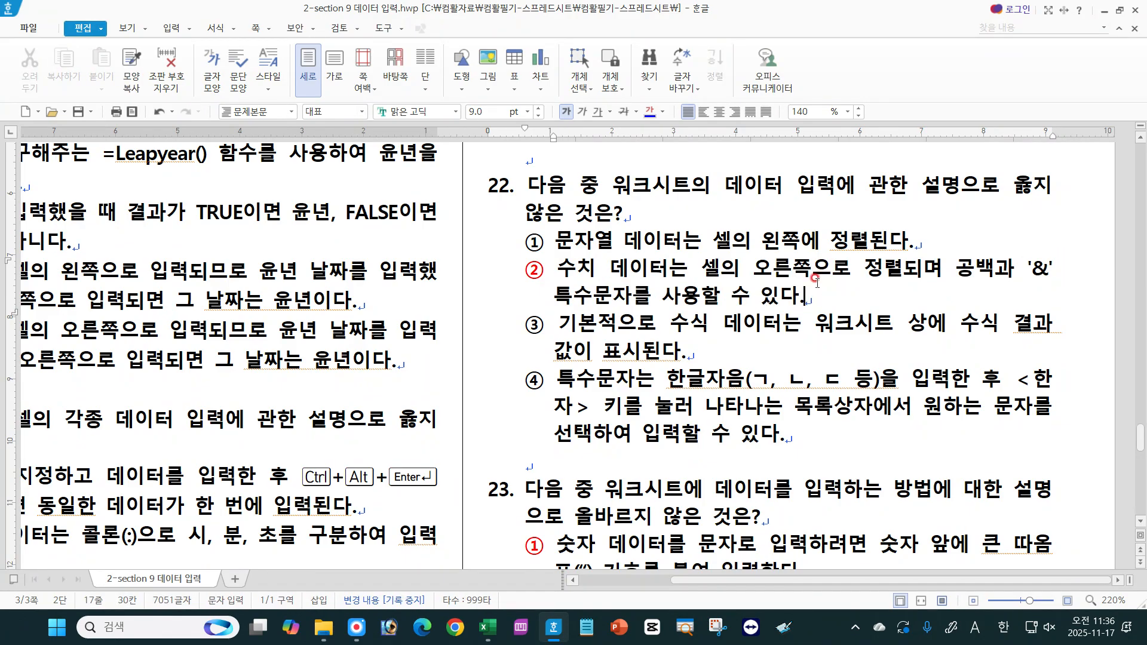
Step: Highlight 공백 in option ② of question 22, then read option ③ on formula results and option ④ on special characters
left_click_drag(957, 267, 1000, 266)
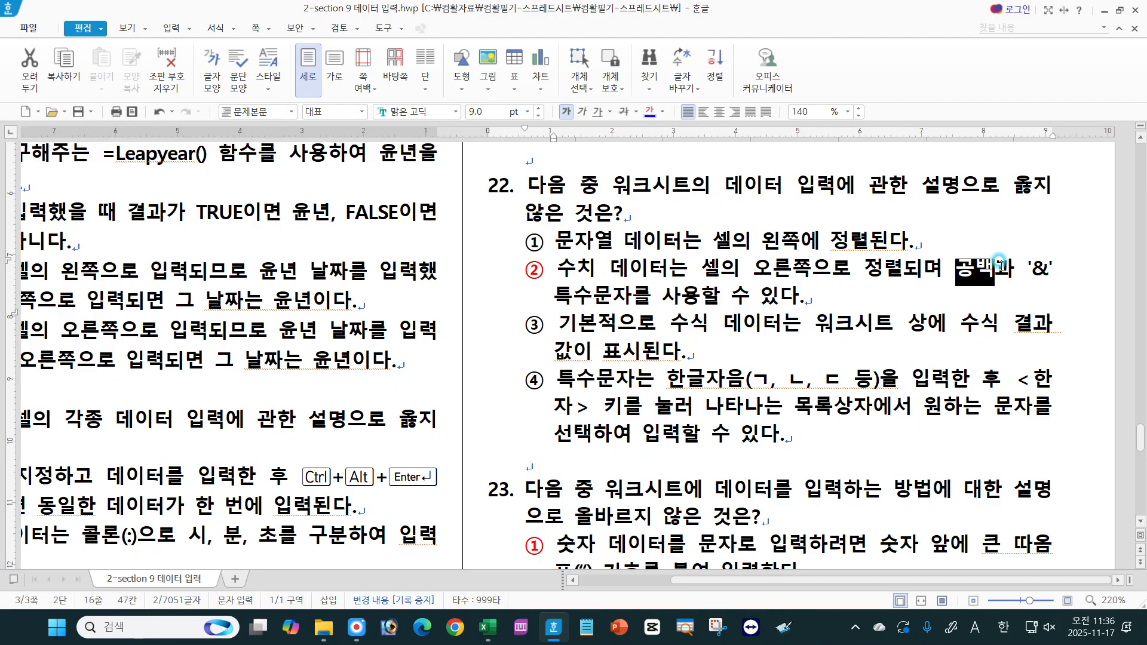
right_click(1001, 265)
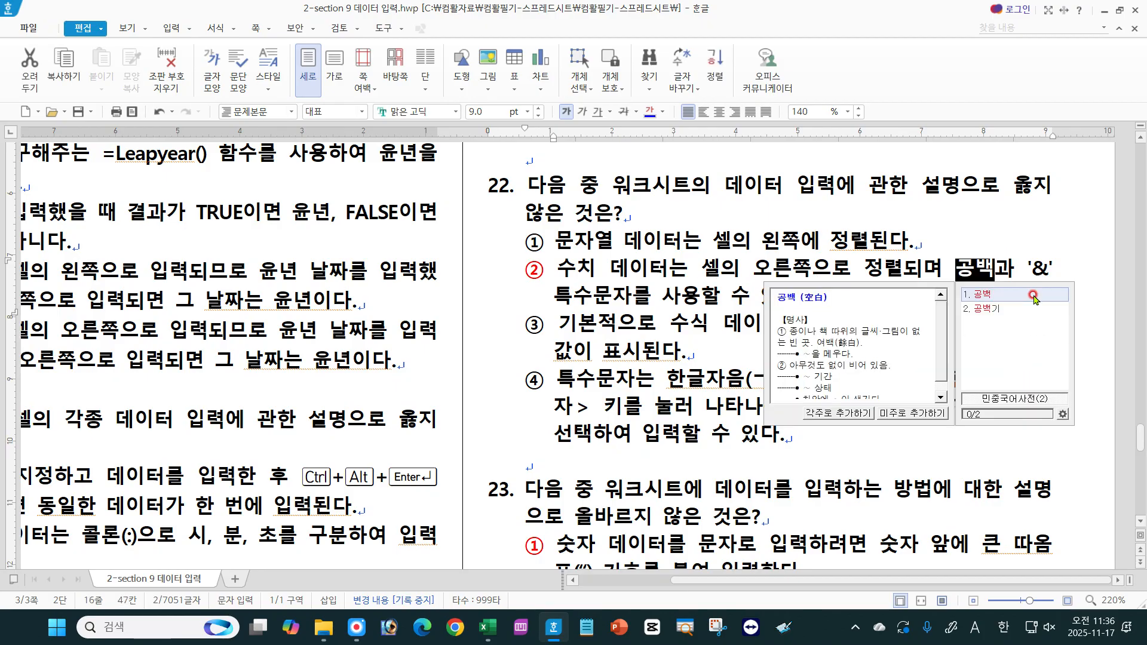
left_click(645, 299)
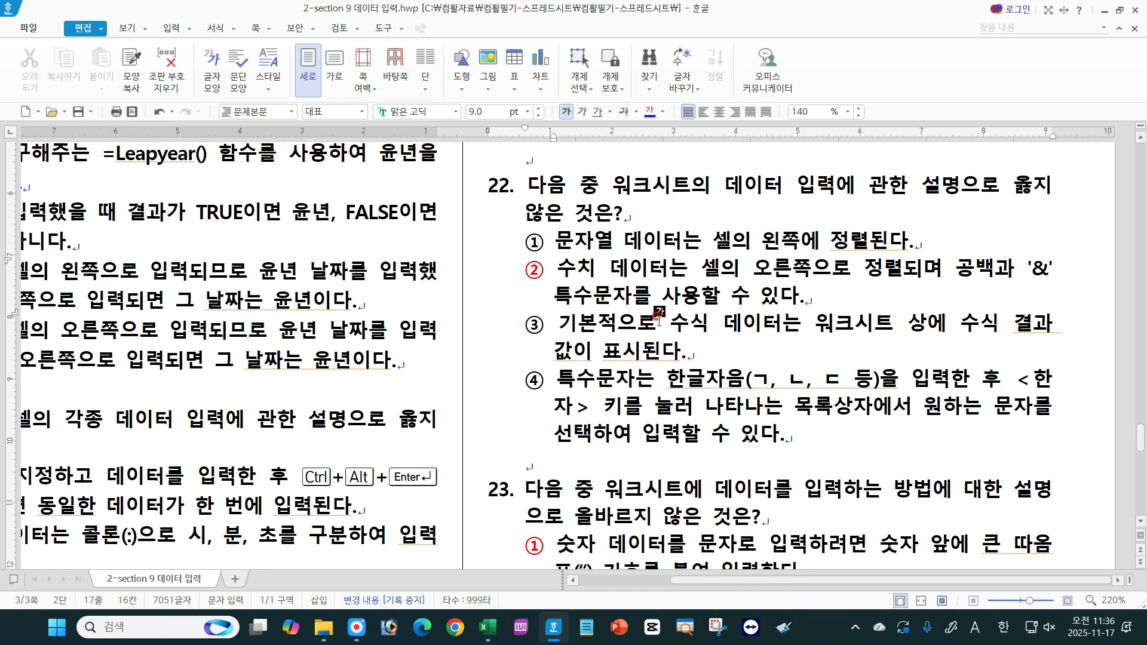
left_click(795, 267)
left_click(592, 341)
left_click(565, 335)
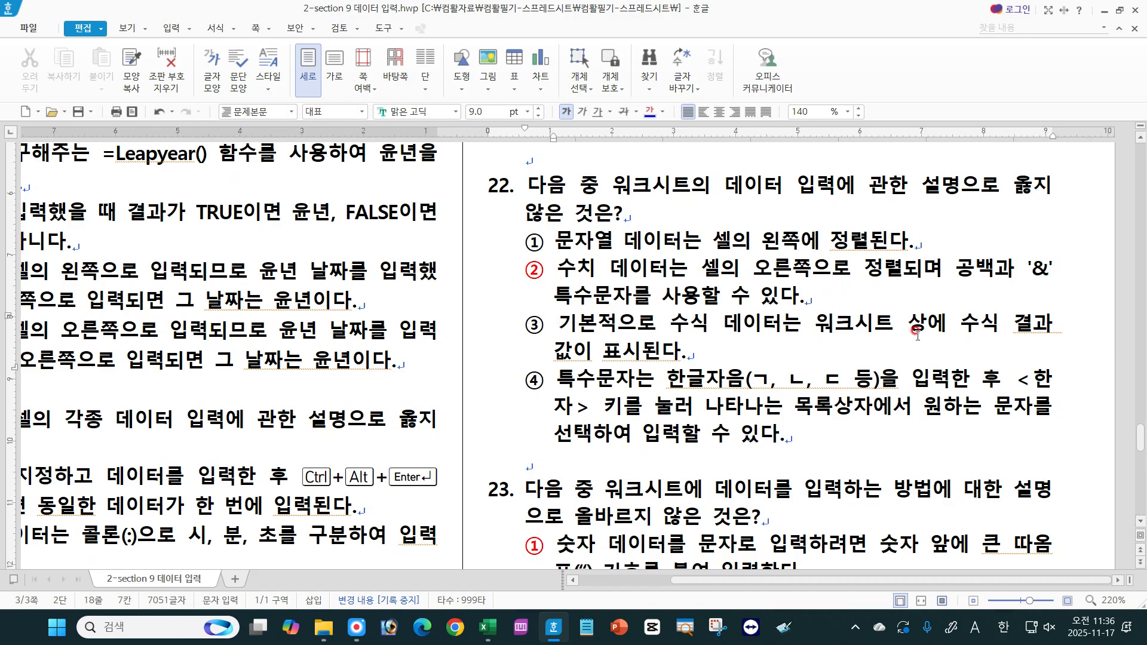
left_click(695, 346)
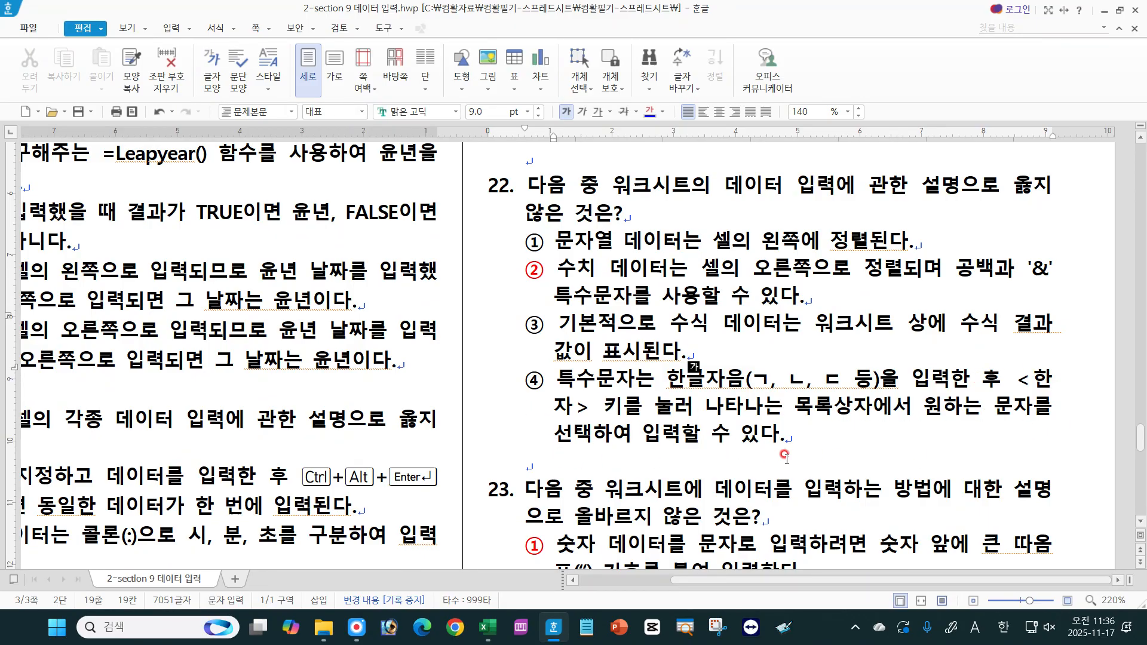
Step: Go to question 23 and read options ① to ③ on numbers as text, automatic alignment and the = sign in formulas
scroll(1138, 523, "down", 5)
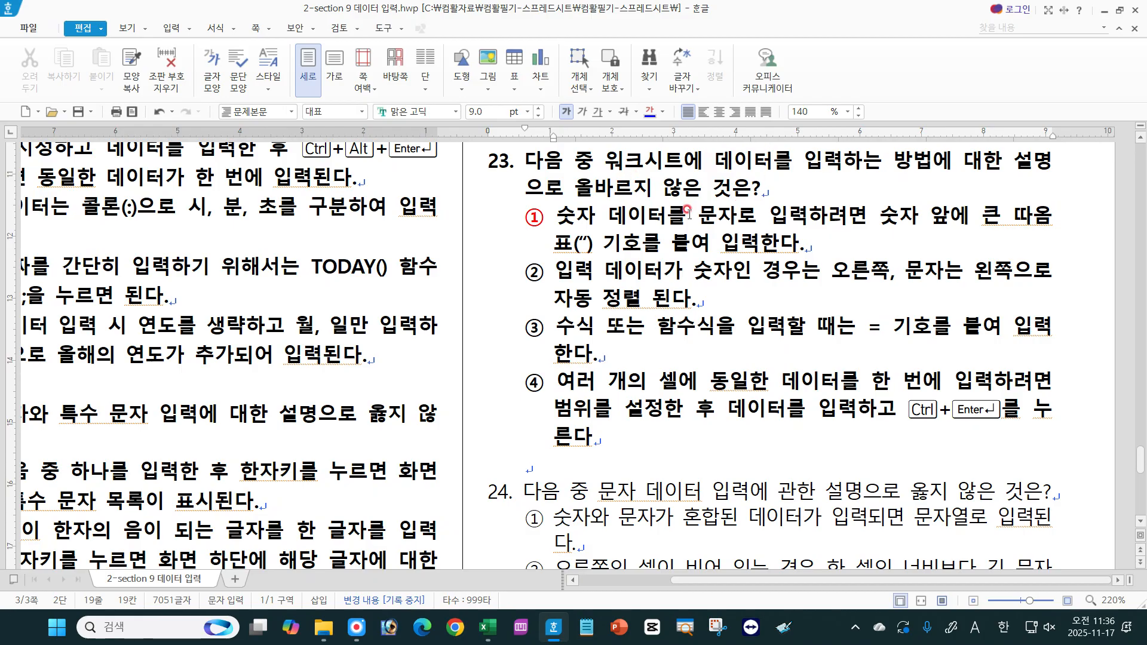
left_click_drag(557, 217, 858, 222)
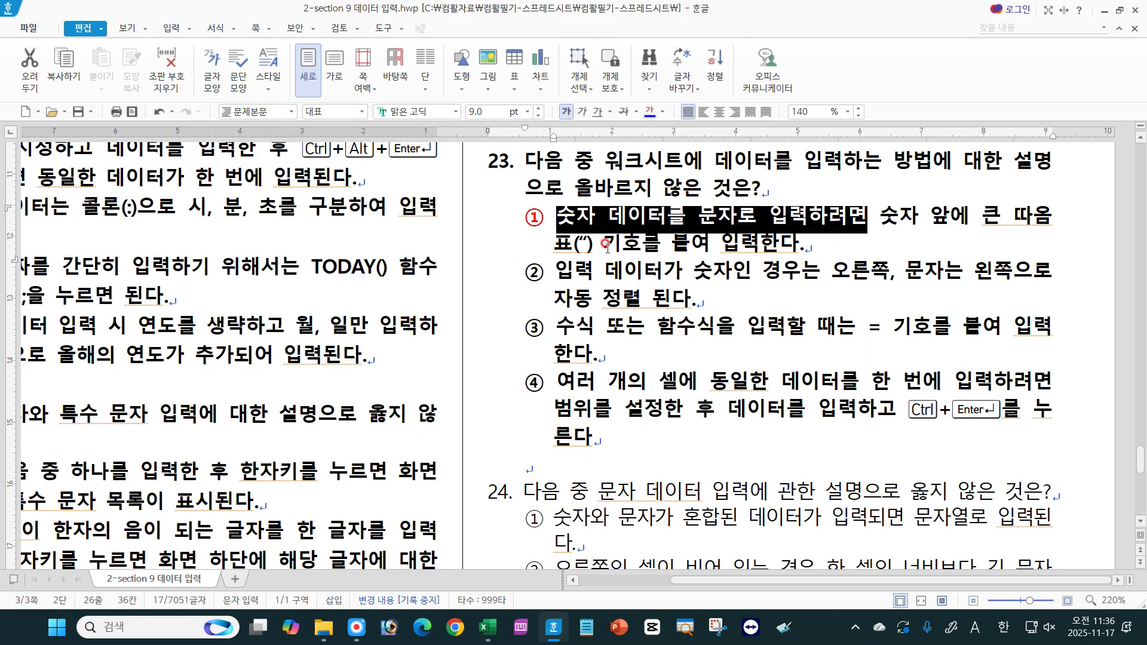
left_click(590, 250)
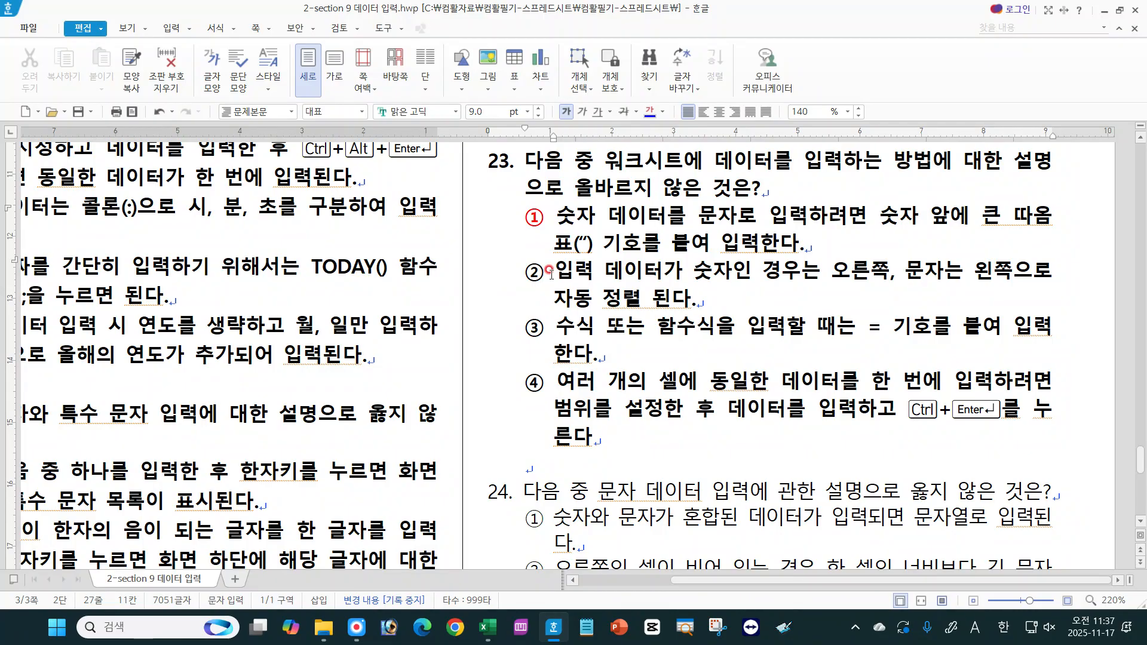
left_click_drag(551, 272, 889, 268)
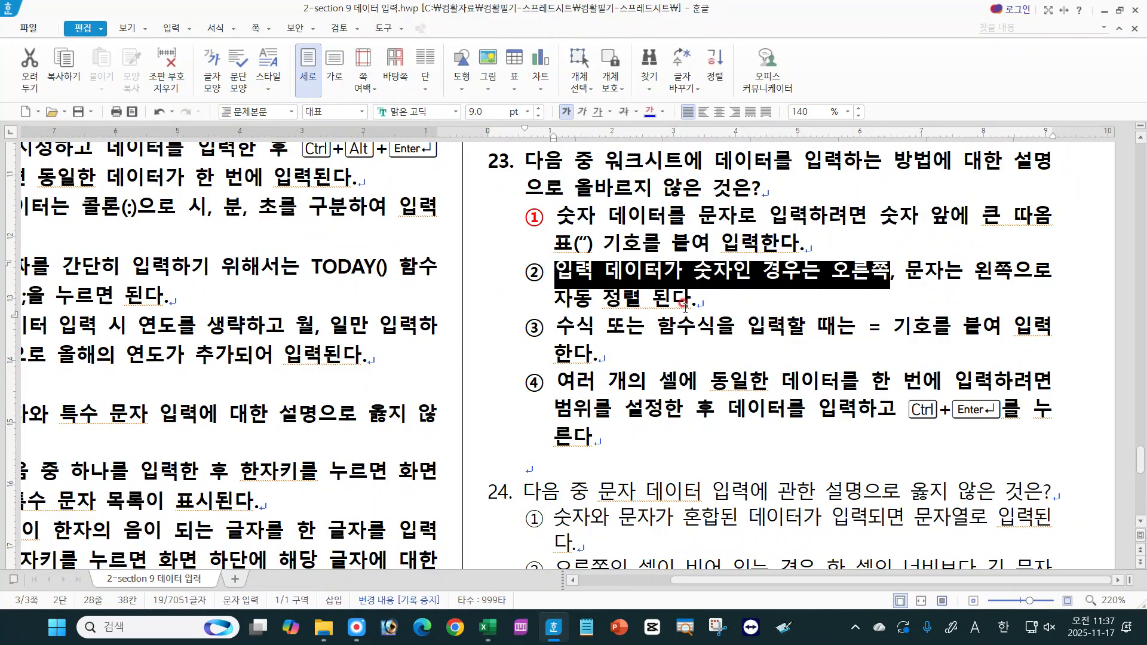
left_click(686, 299)
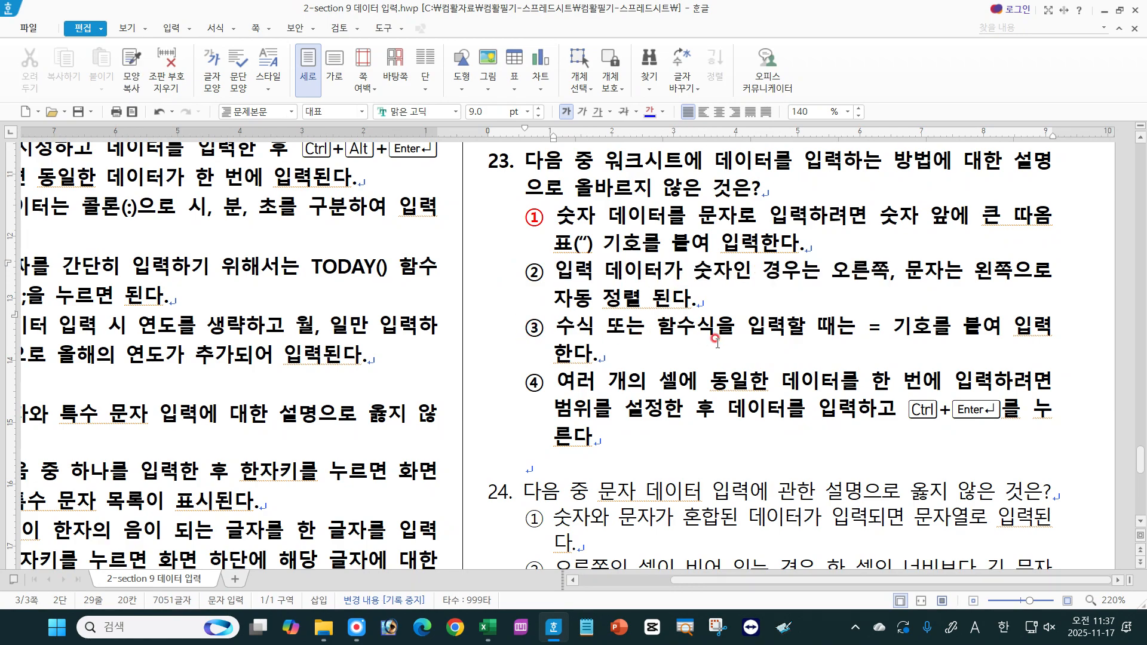
left_click_drag(866, 328, 912, 328)
right_click(866, 344)
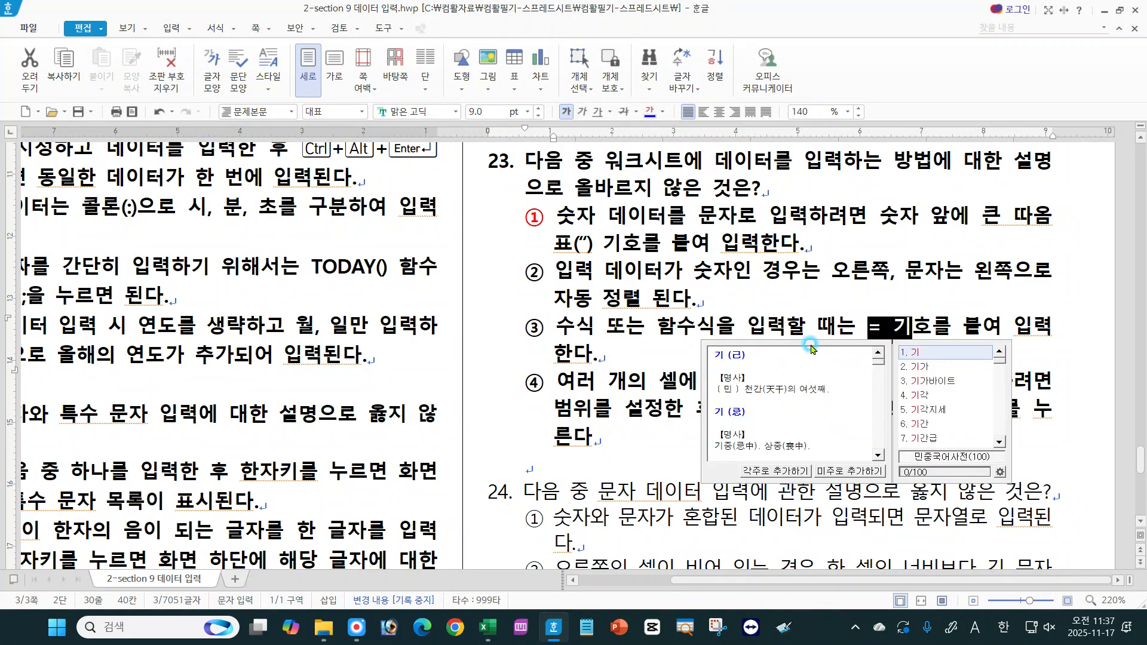
left_click(778, 435)
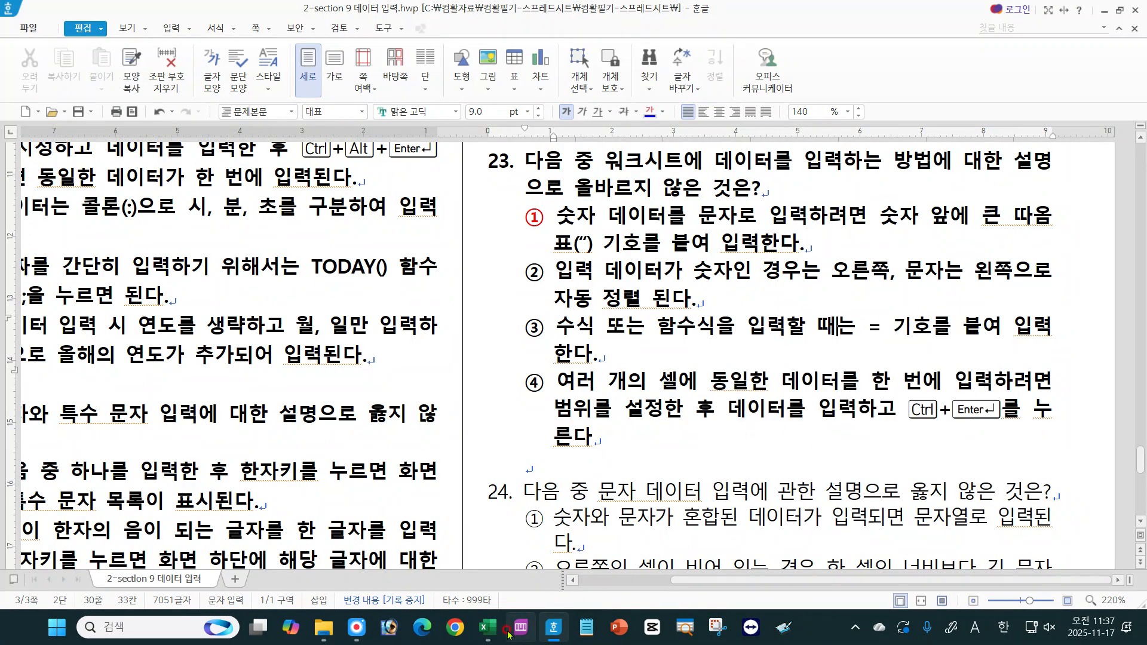
Step: Switch to Excel and enter -3+2 in cell D15
left_click(487, 627)
left_click(295, 361)
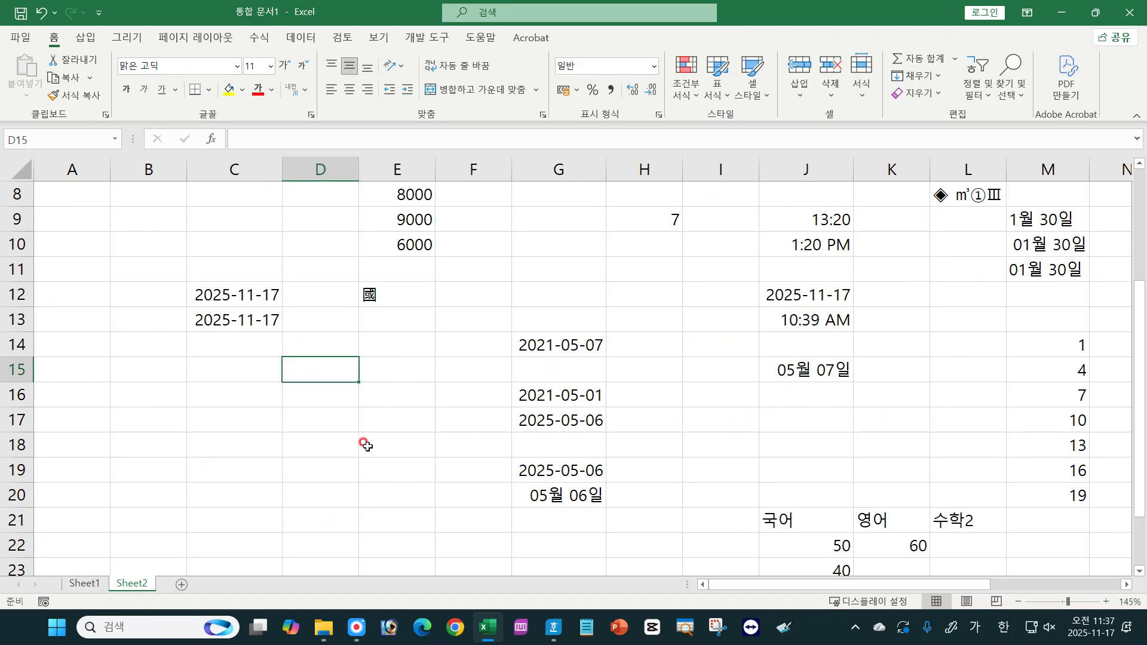
type("-")
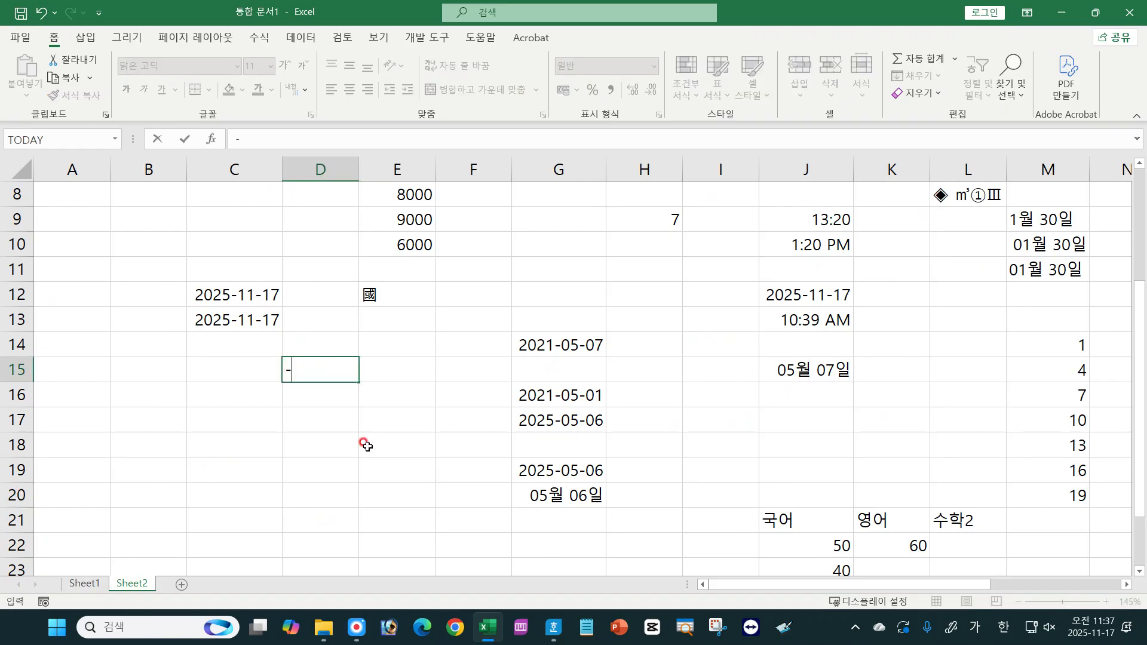
type("3")
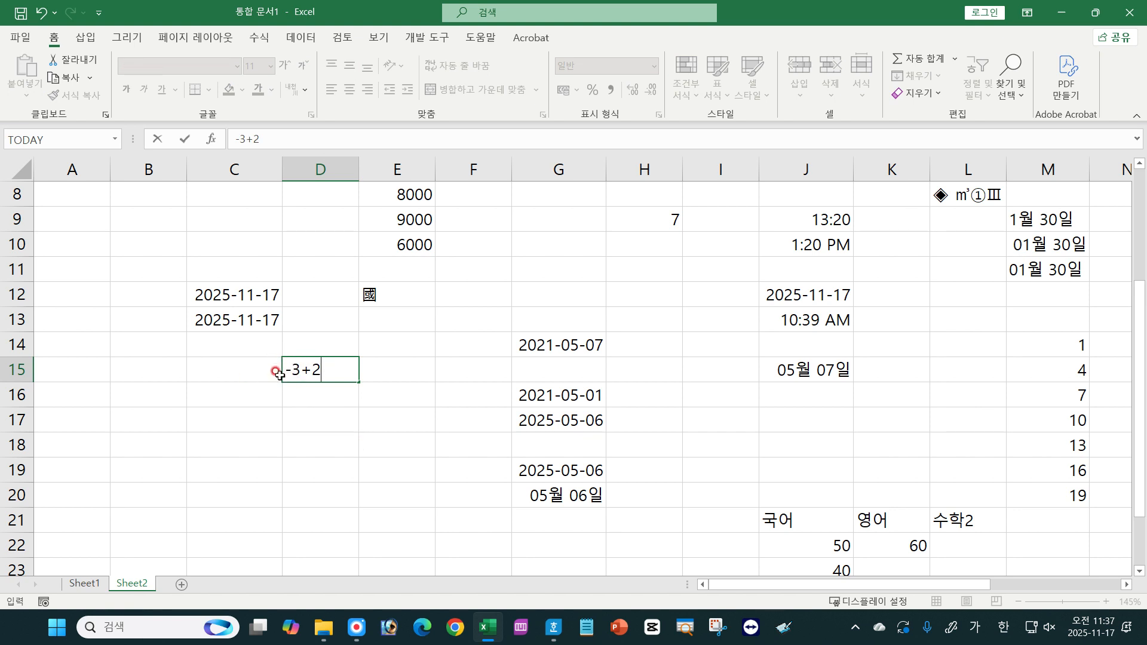
type("+2")
key("Return")
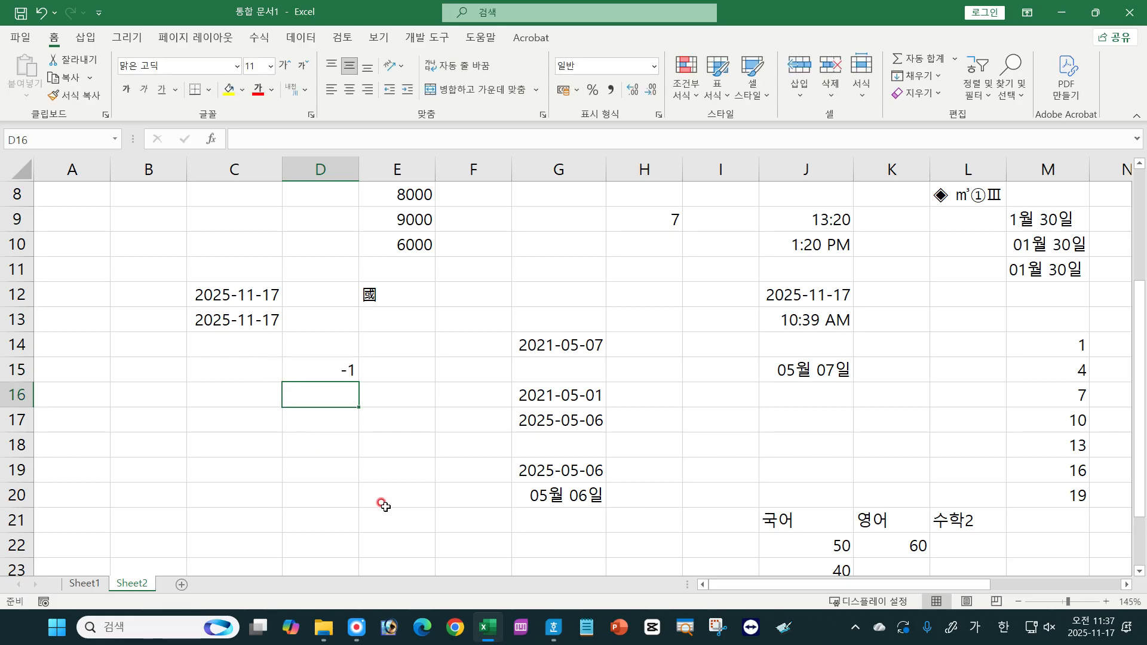
Step: Inspect the start of the formula stored in cell D15 and leave the cell unchanged
left_click(332, 370)
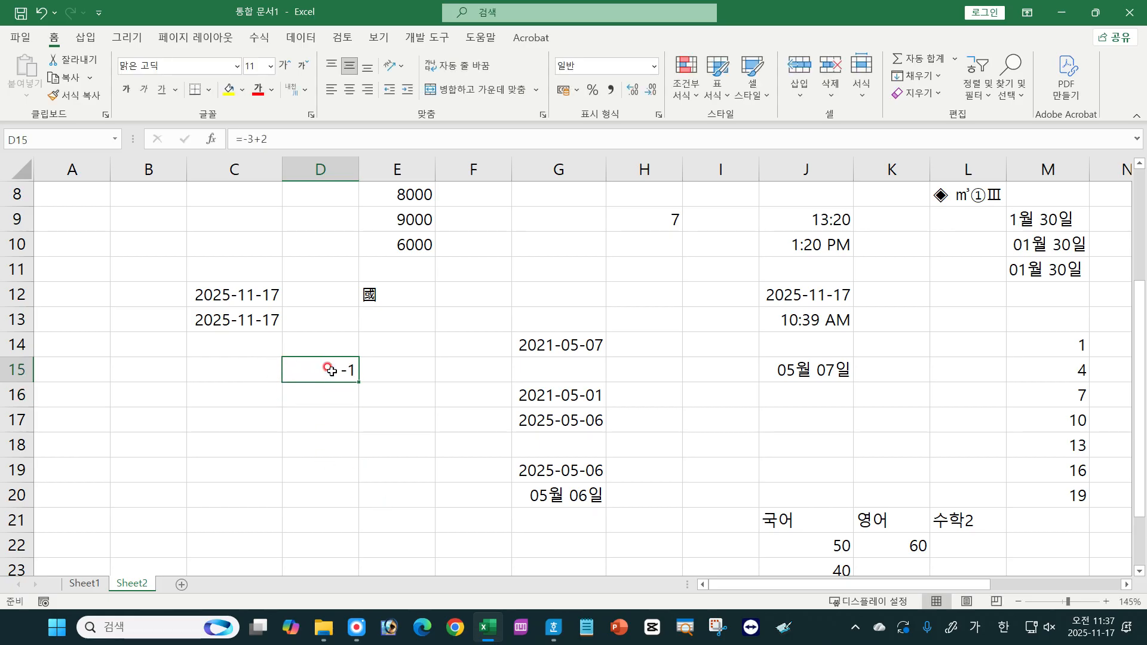
left_click(241, 138)
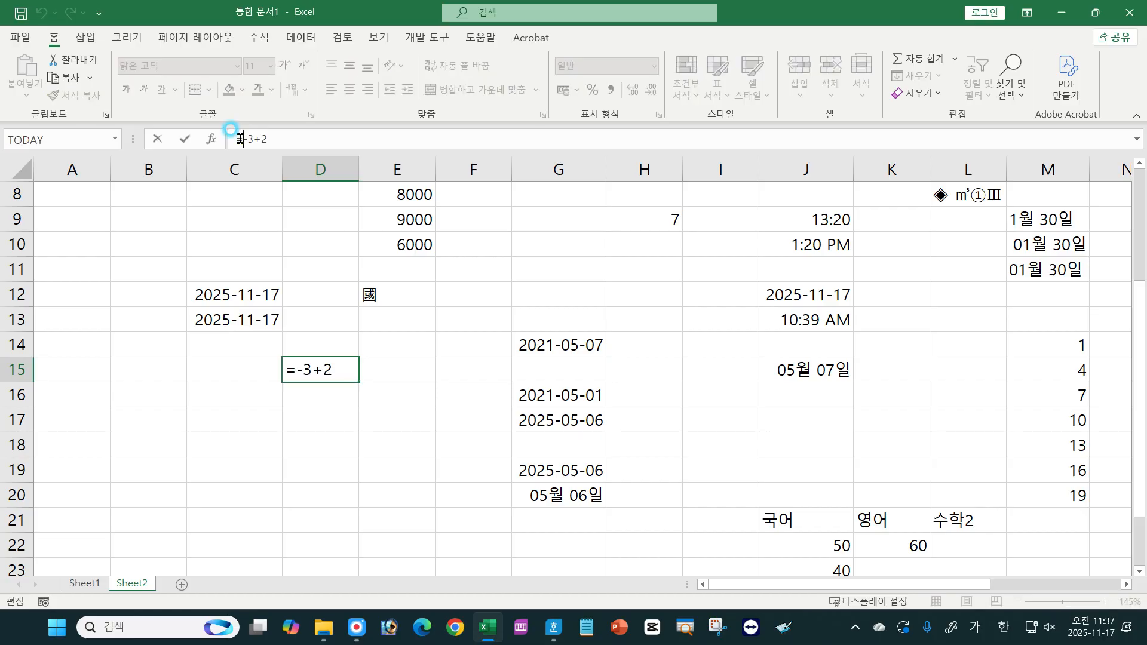
key("ctrl")
key("ctrl")
key("ctrl+Return")
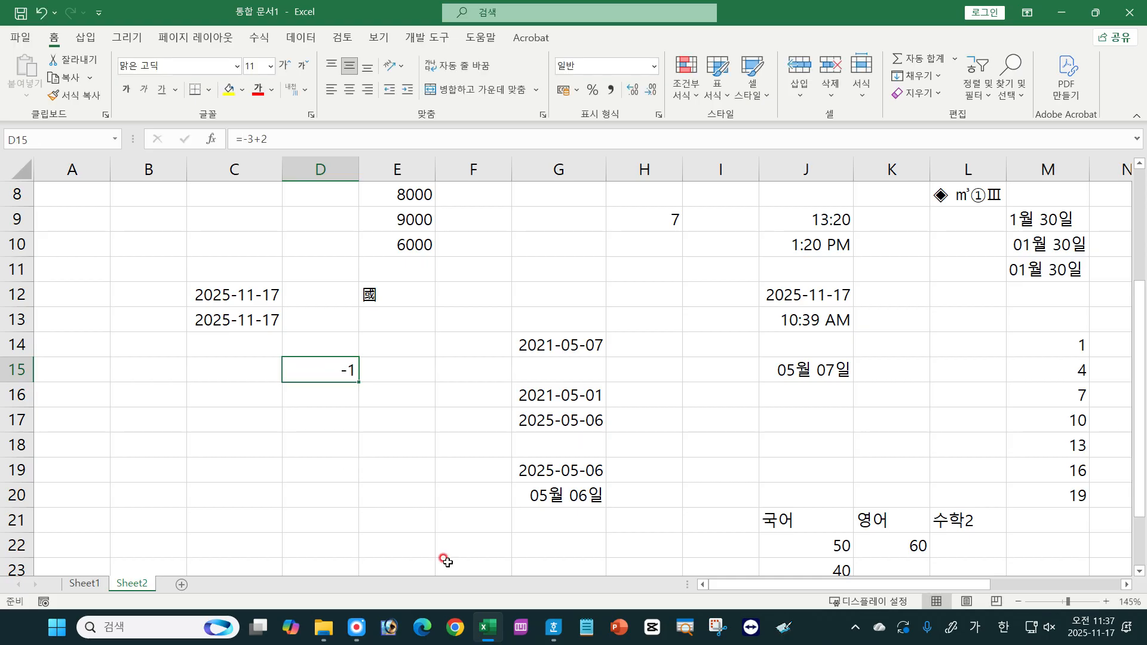
Step: Return to the Hangul document and review option ③ of question 23, then option ④ on filling a range with Ctrl+Enter
left_click(555, 635)
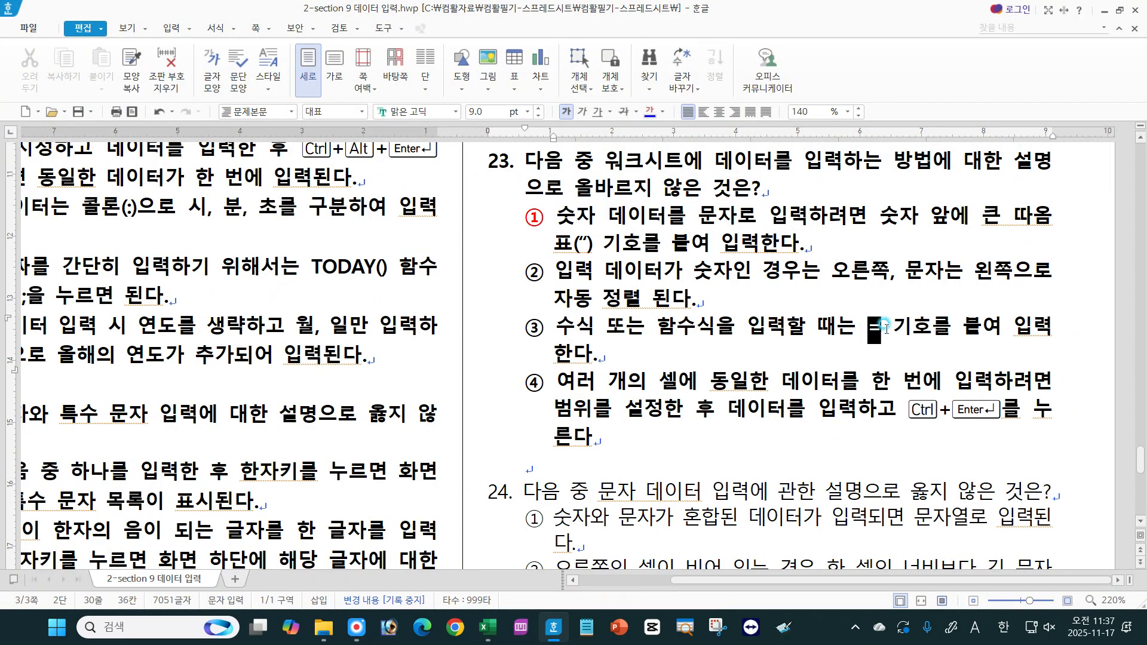
left_click(739, 349)
left_click_drag(555, 410, 894, 412)
left_click_drag(898, 413, 971, 420)
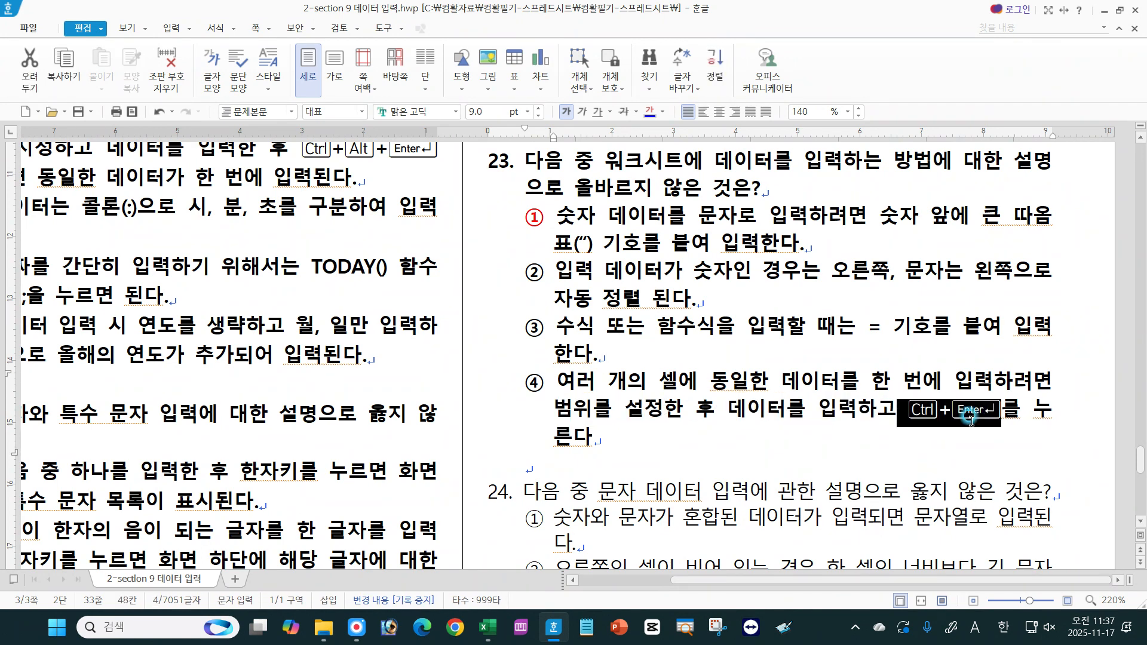
left_click(971, 420)
Step: Go to question 24 on text data entry and read option ① on data that mixes numbers and text
scroll(1142, 526, "down", 3)
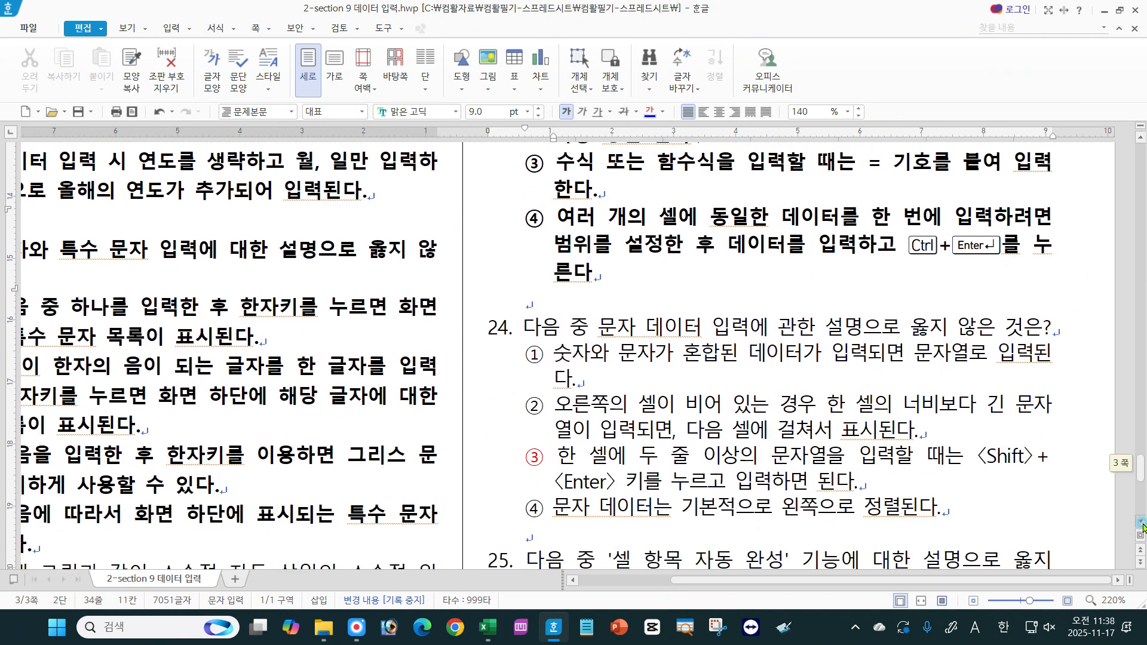
scroll(1143, 526, "down", 3)
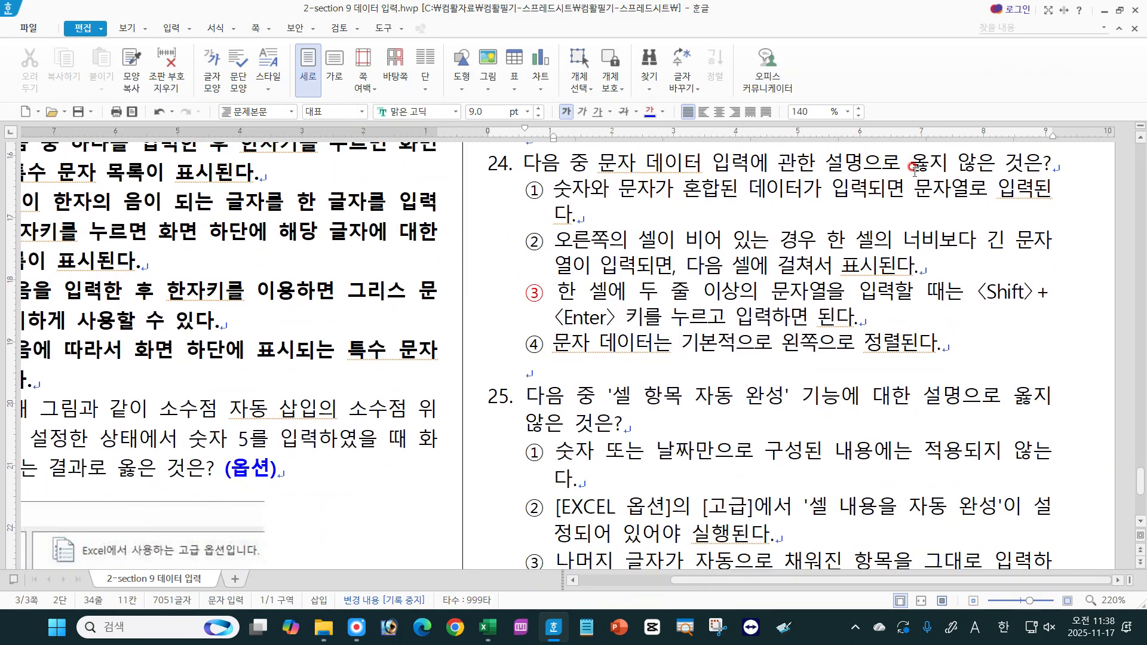
left_click_drag(555, 185, 904, 187)
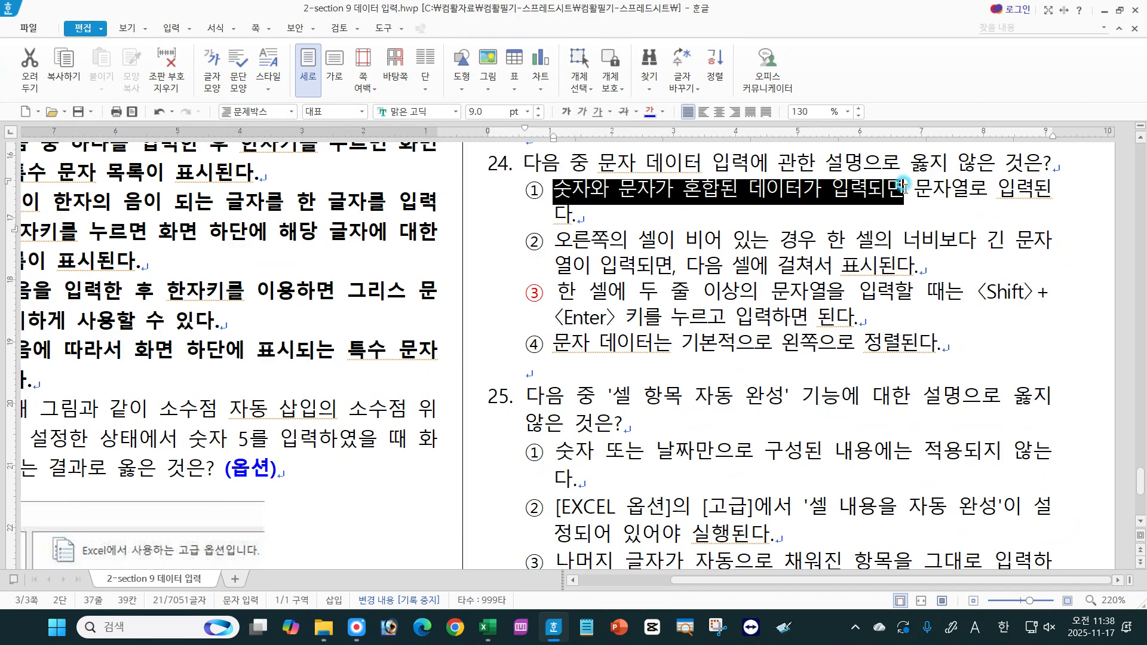
left_click(798, 203)
left_click_drag(914, 187, 956, 191)
left_click(646, 318)
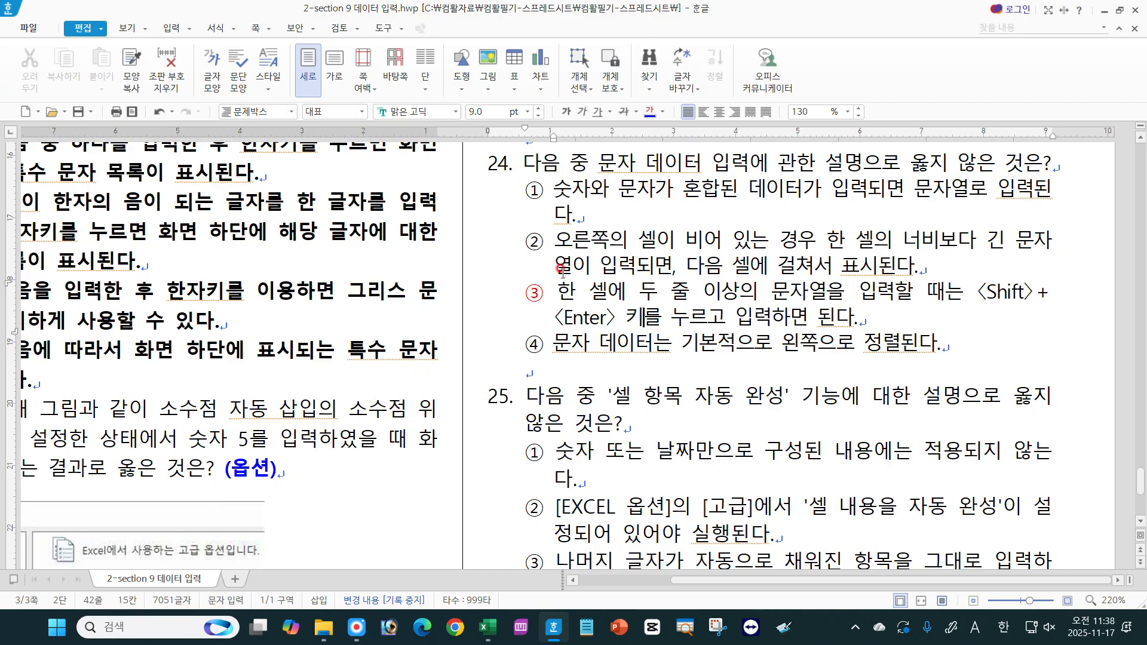
Step: Read option ② of question 24 on long text extending over an empty neighbouring cell
left_click(565, 237)
left_click_drag(565, 235, 1033, 242)
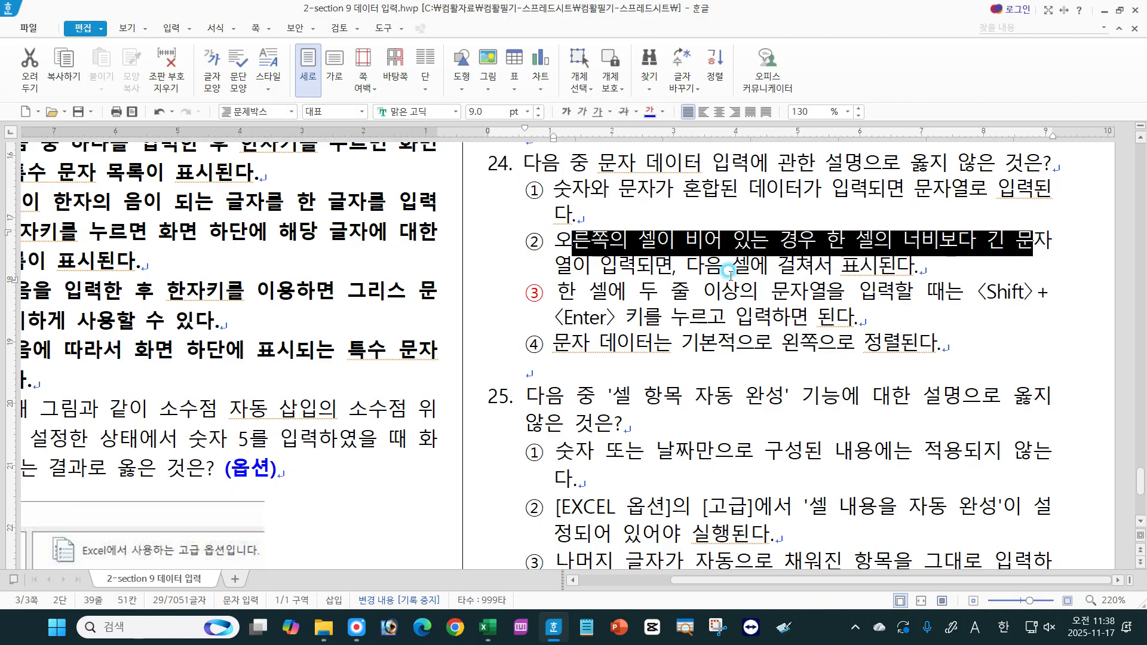
left_click_drag(554, 265, 940, 267)
left_click(841, 283)
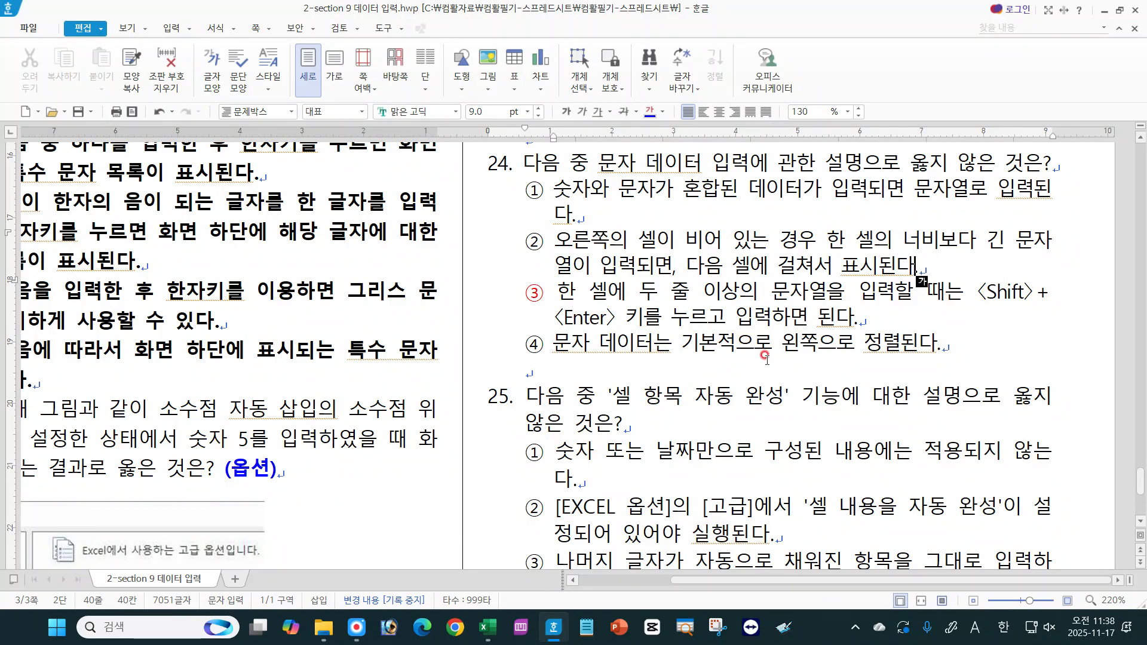
Step: Go to question 25 on '셀 항목 자동 완성' and read option ② about the required [고급] setting
left_click(1140, 521)
left_click(578, 257)
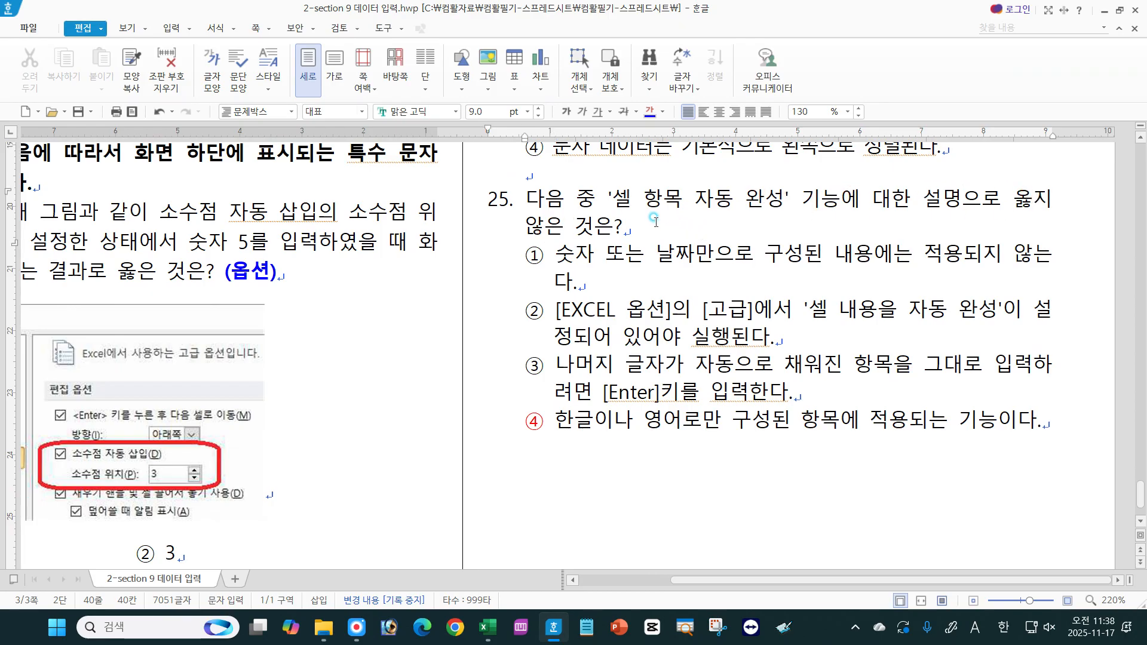
left_click(620, 231)
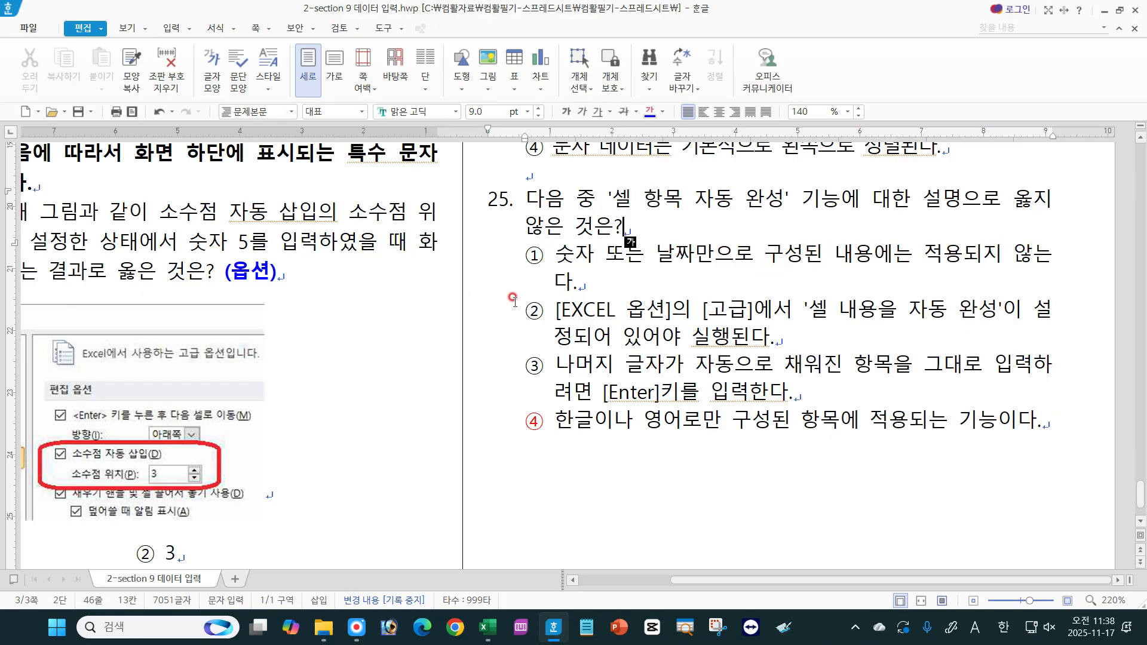
left_click(559, 312)
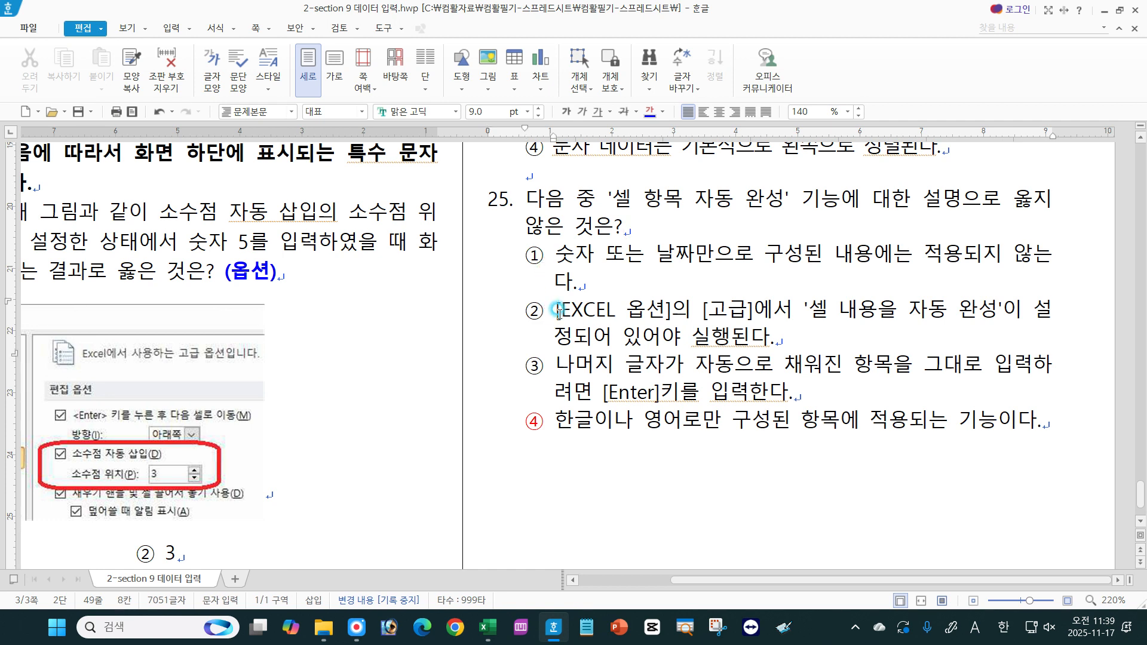
left_click_drag(560, 308, 1001, 304)
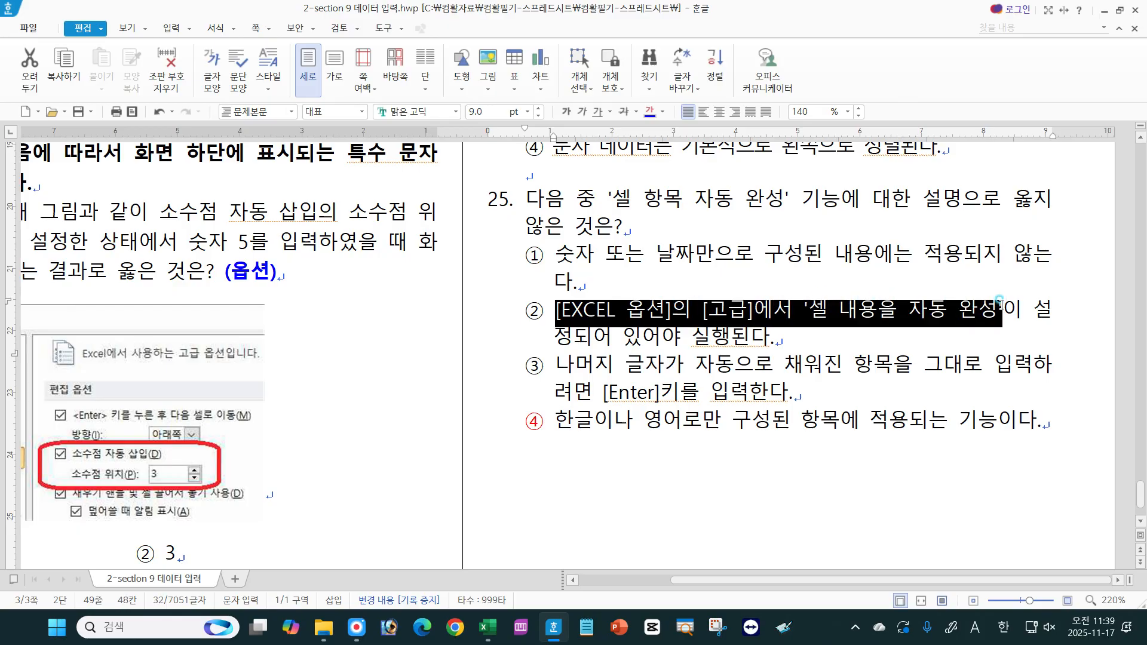
left_click(774, 328)
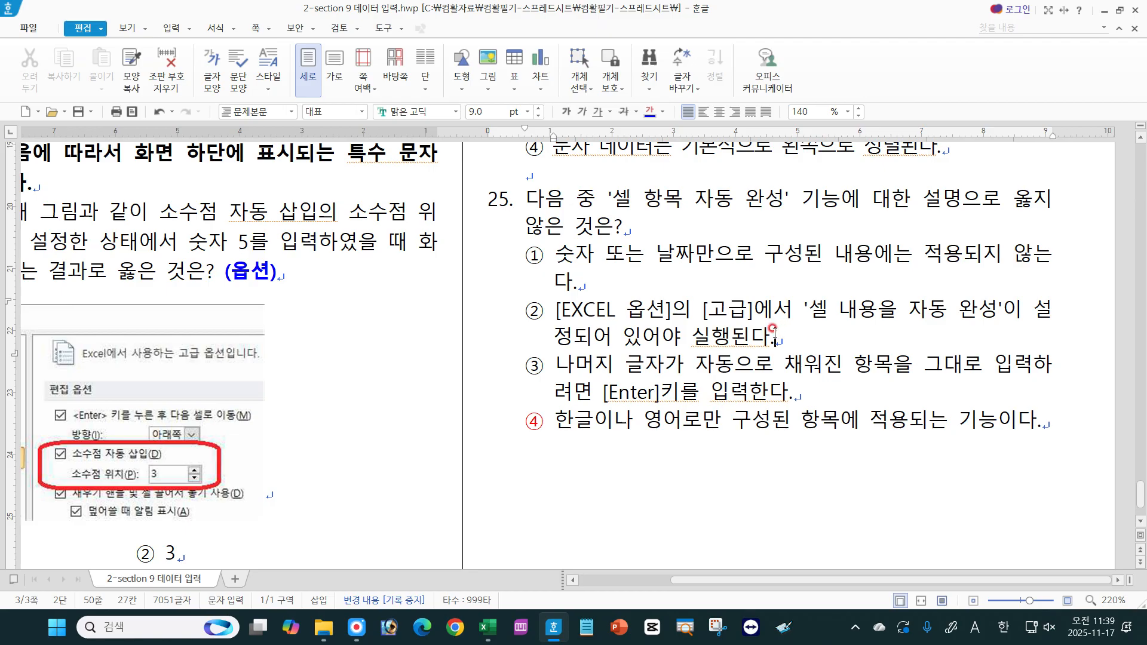
Step: Switch to Excel, enter 대구 in cell D16 and use autocomplete to enter 대구 in D17
left_click(488, 626)
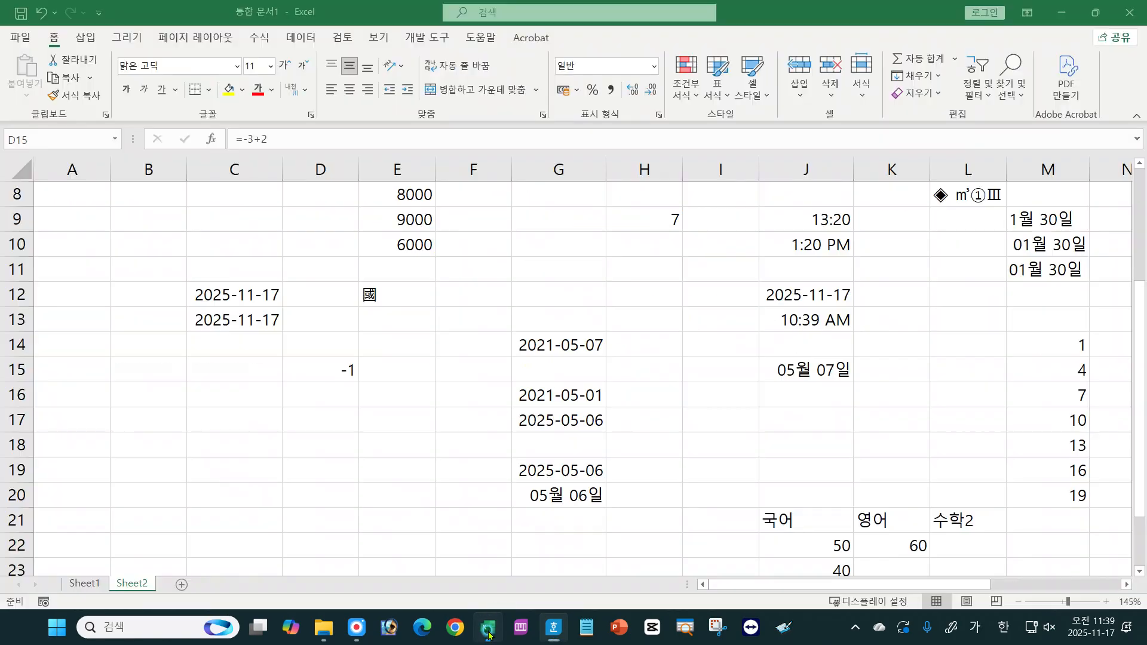
left_click(307, 397)
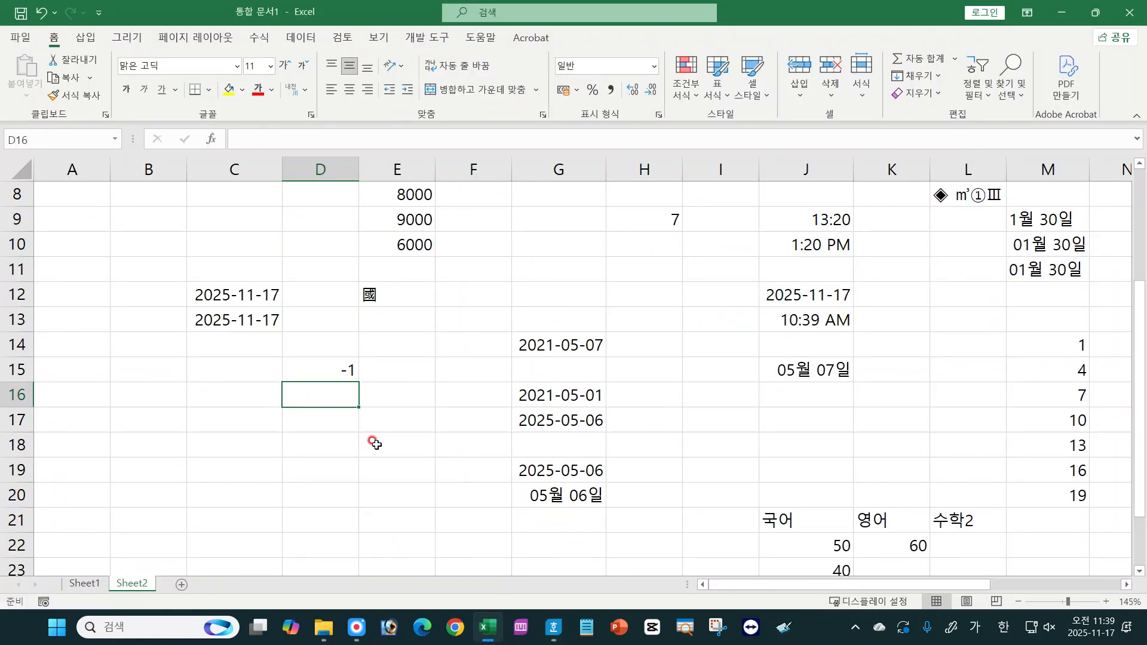
type("대구")
key("Return")
type("대")
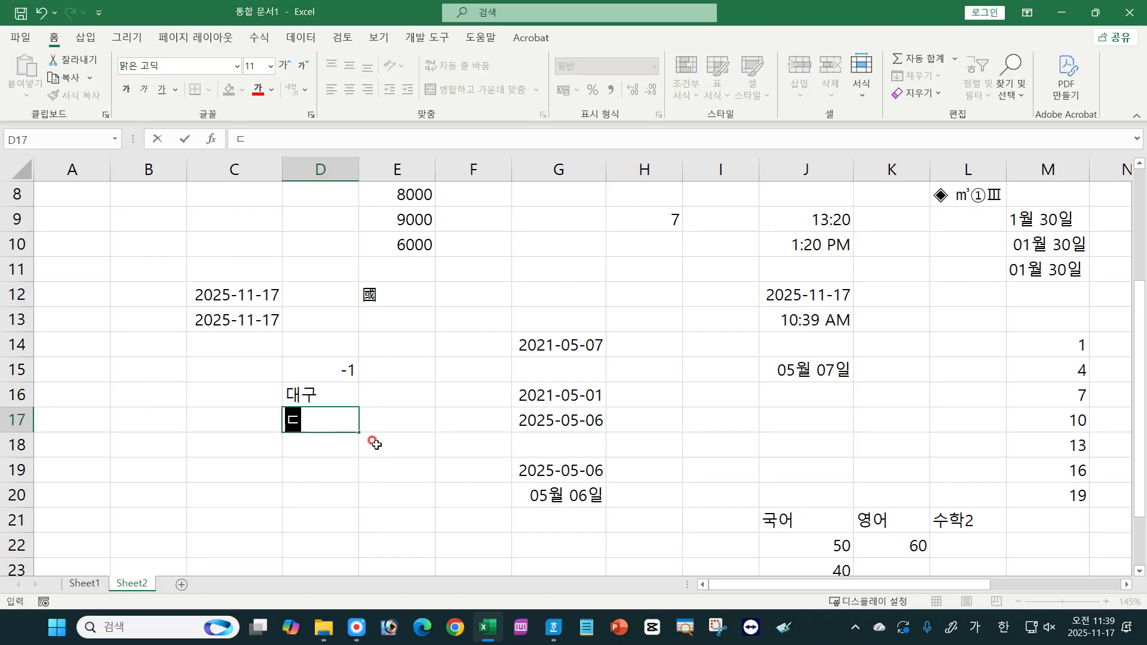
key("Return")
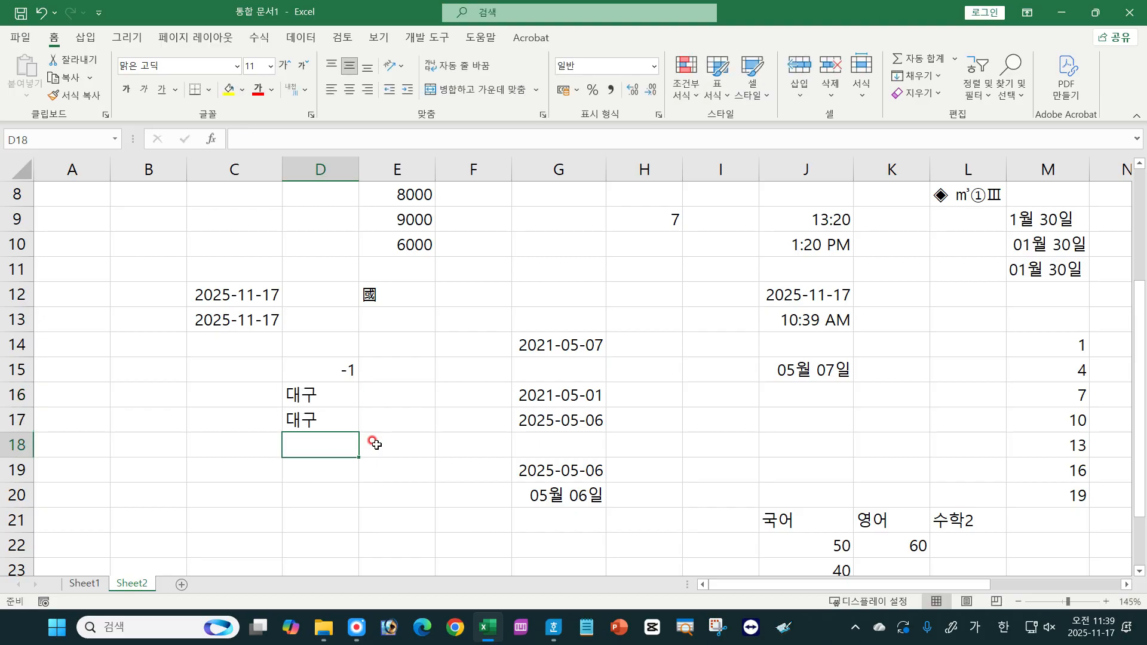
Step: Turn off '셀 내용을 자동 완성' in Excel's advanced options and test it with a trial entry of 대 in D18
left_click(554, 627)
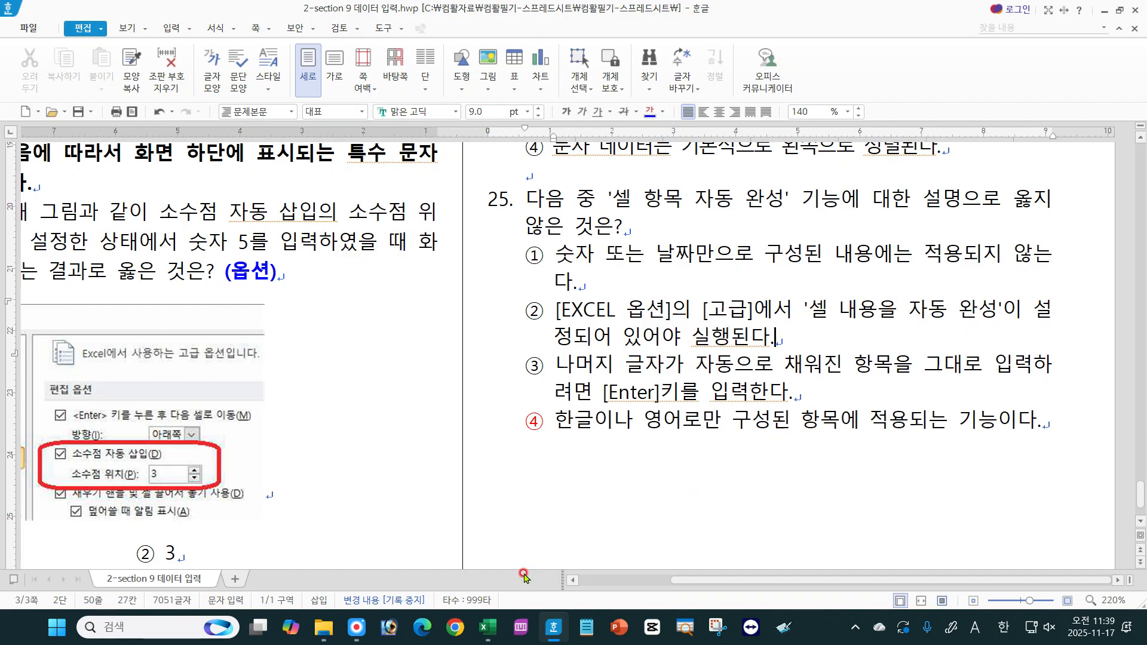
left_click(488, 627)
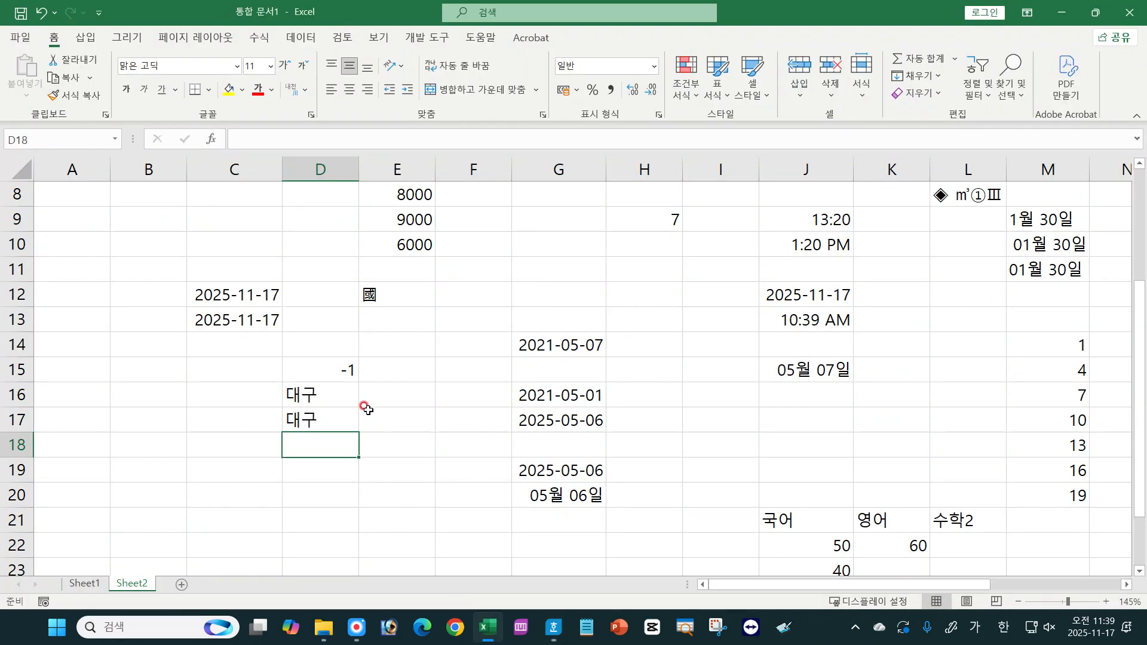
left_click(9, 36)
left_click(41, 541)
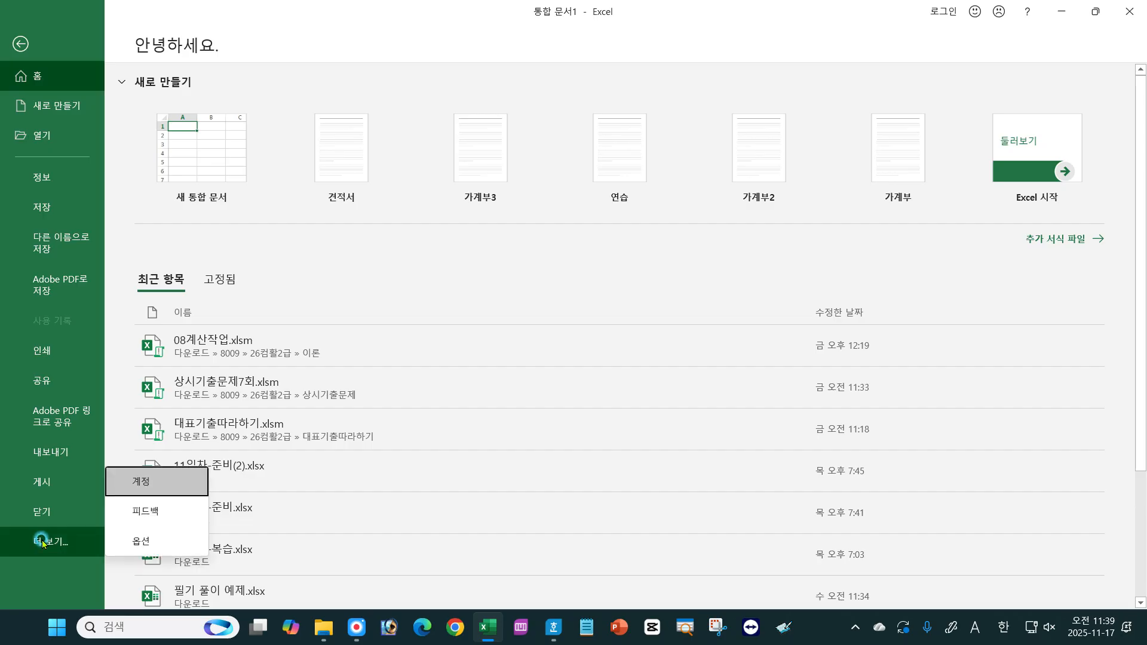
left_click(141, 541)
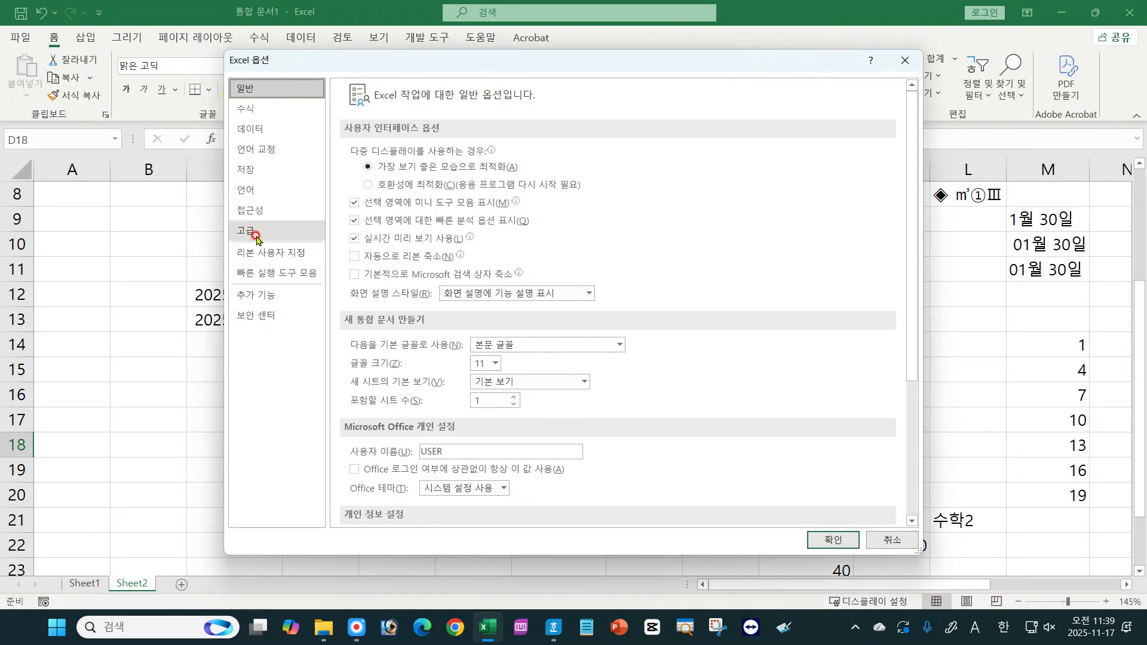
left_click(257, 238)
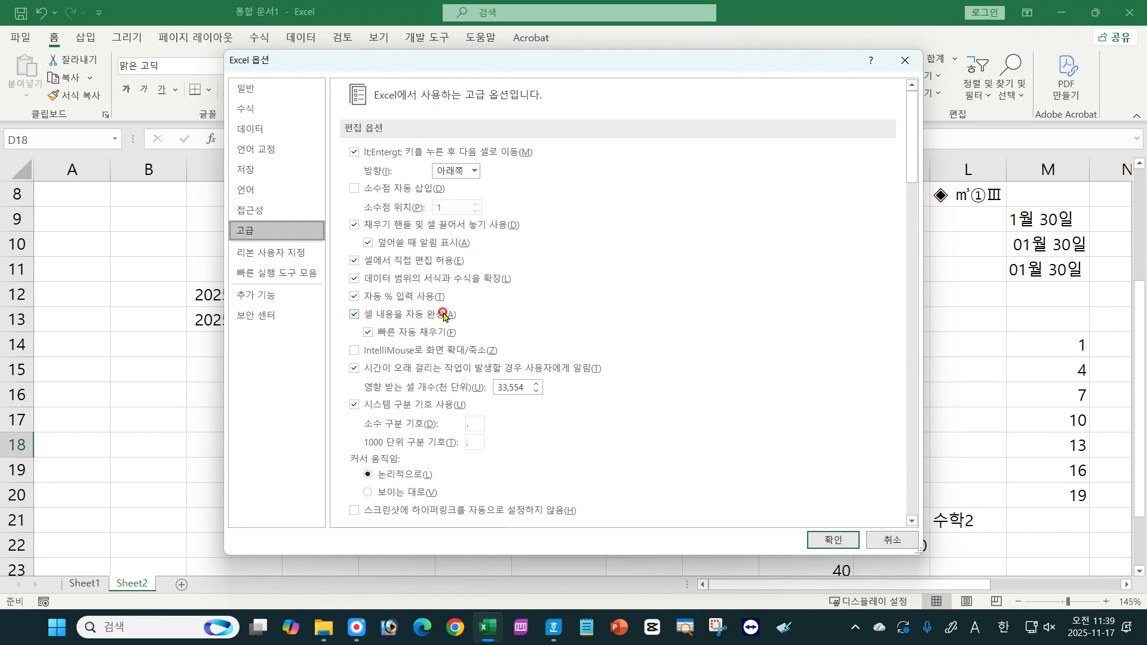
left_click(353, 315)
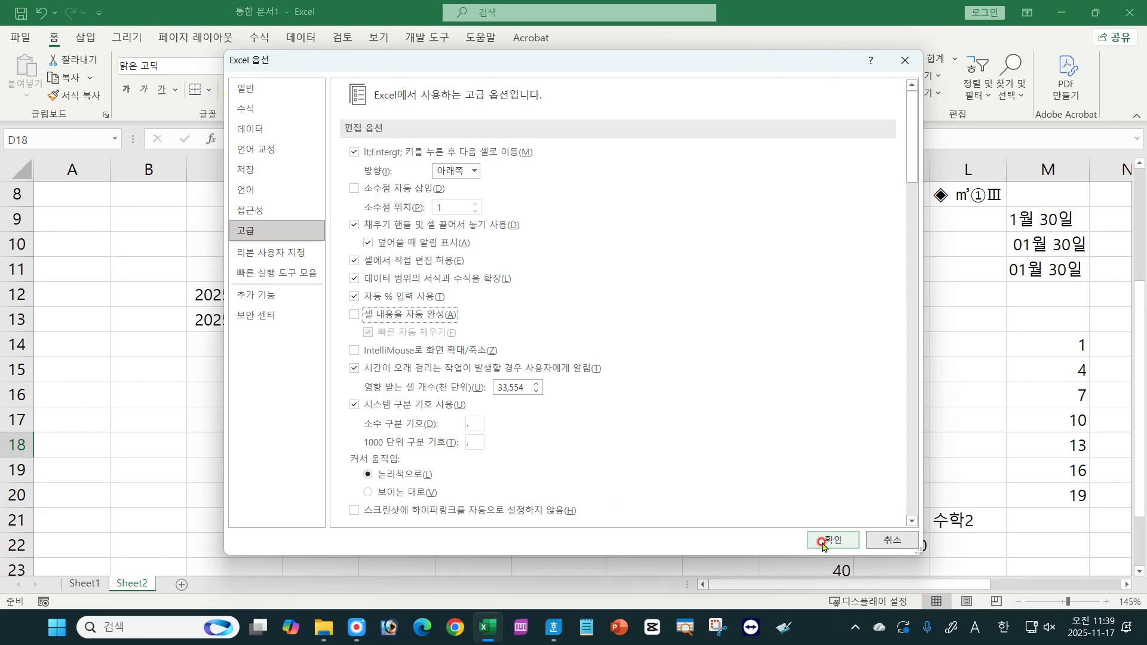
left_click(828, 540)
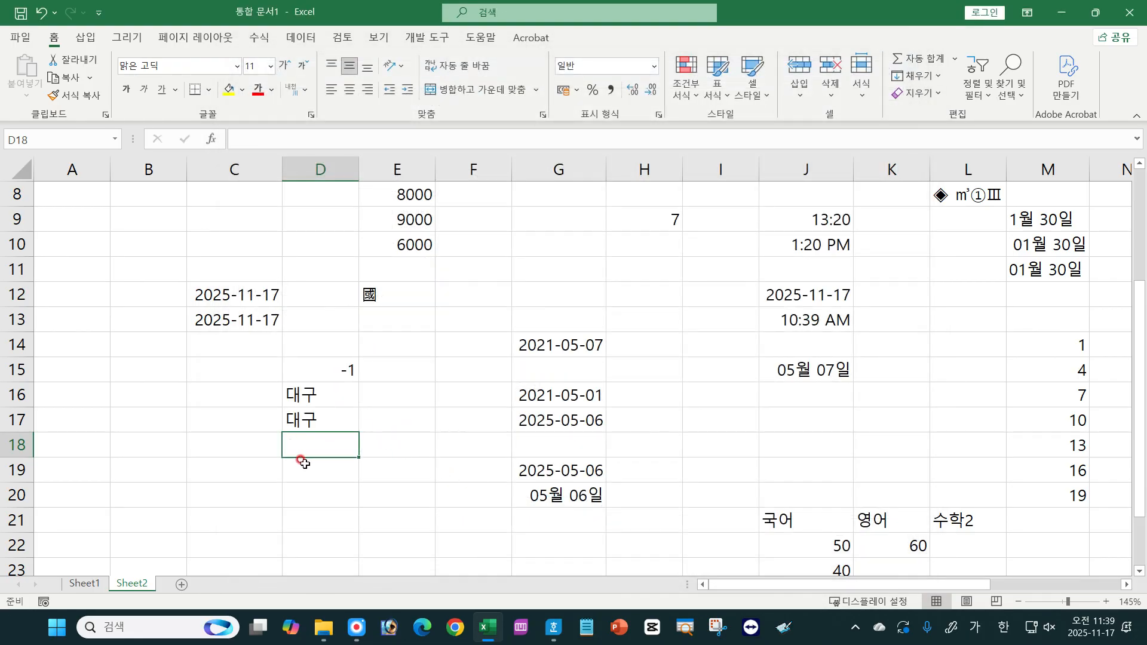
type("대")
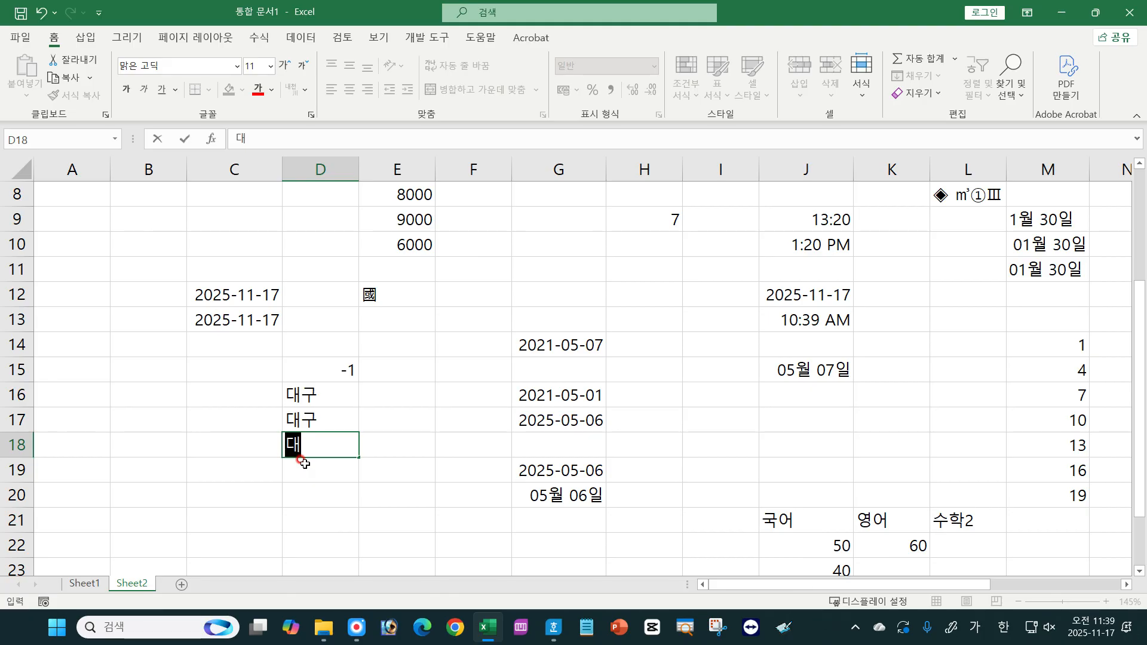
key("Escape")
Step: Re-enable '셀 내용을 자동 완성' and '빠른 자동 채우기' in the advanced options and autocomplete 대구 in cell D18
left_click(20, 37)
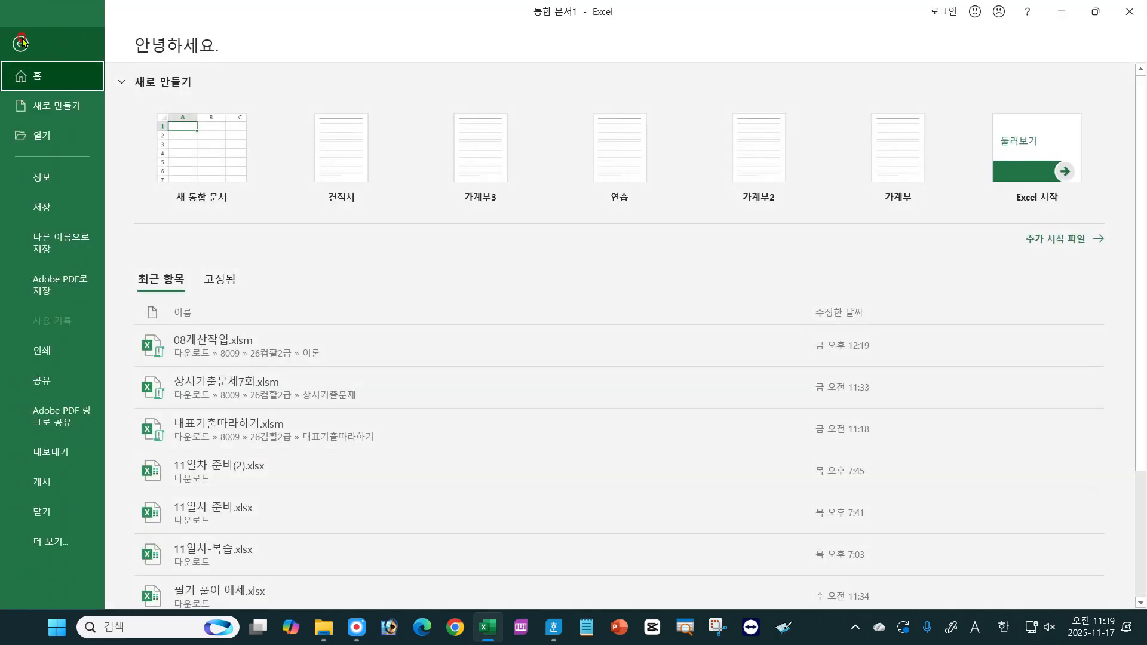
left_click(45, 541)
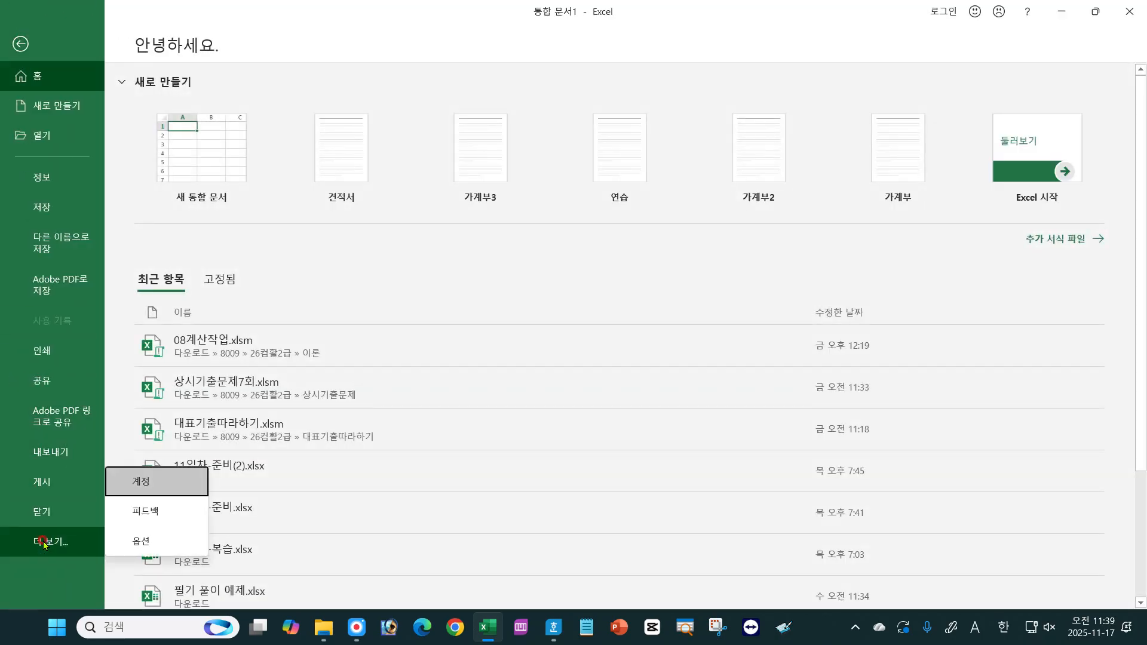
left_click(159, 541)
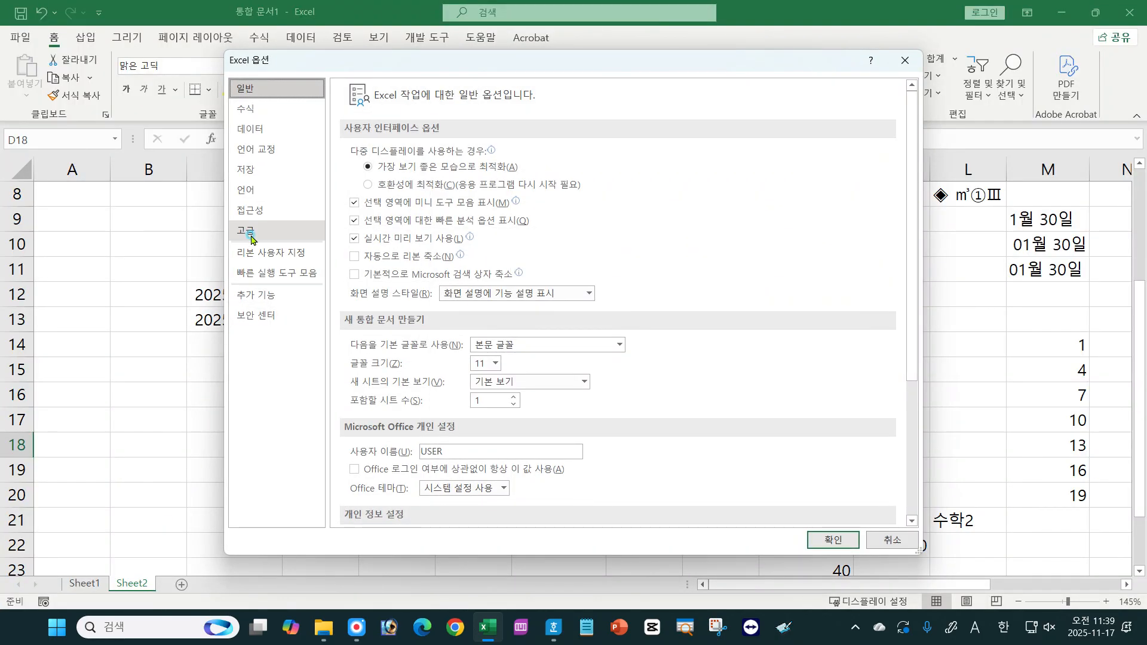
left_click(252, 236)
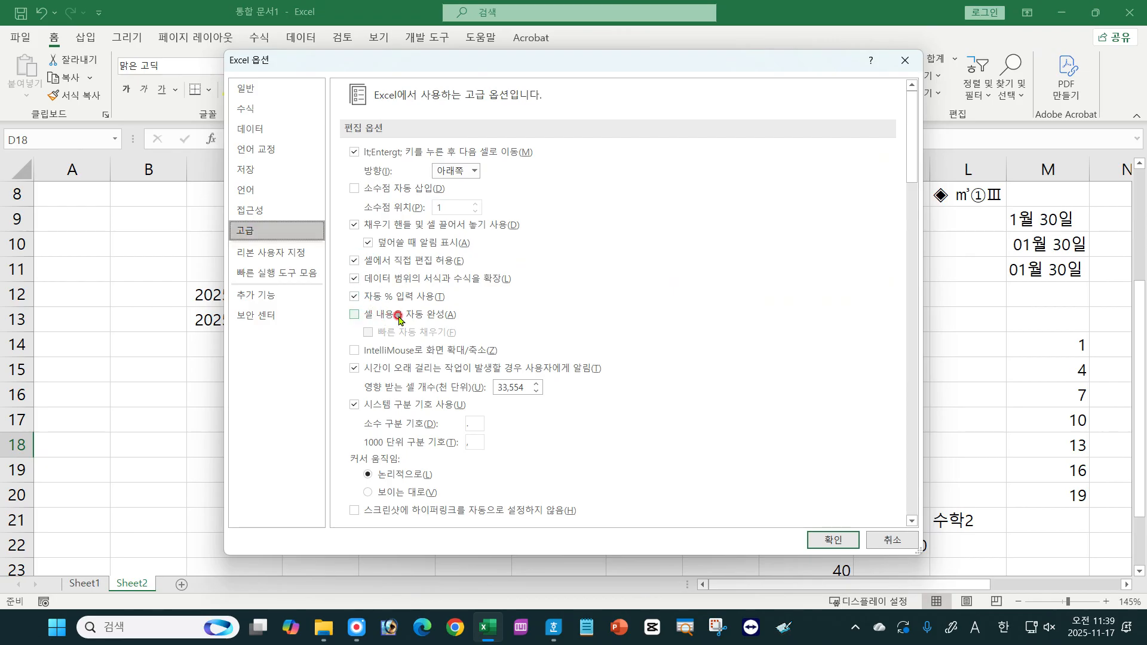
left_click(355, 315)
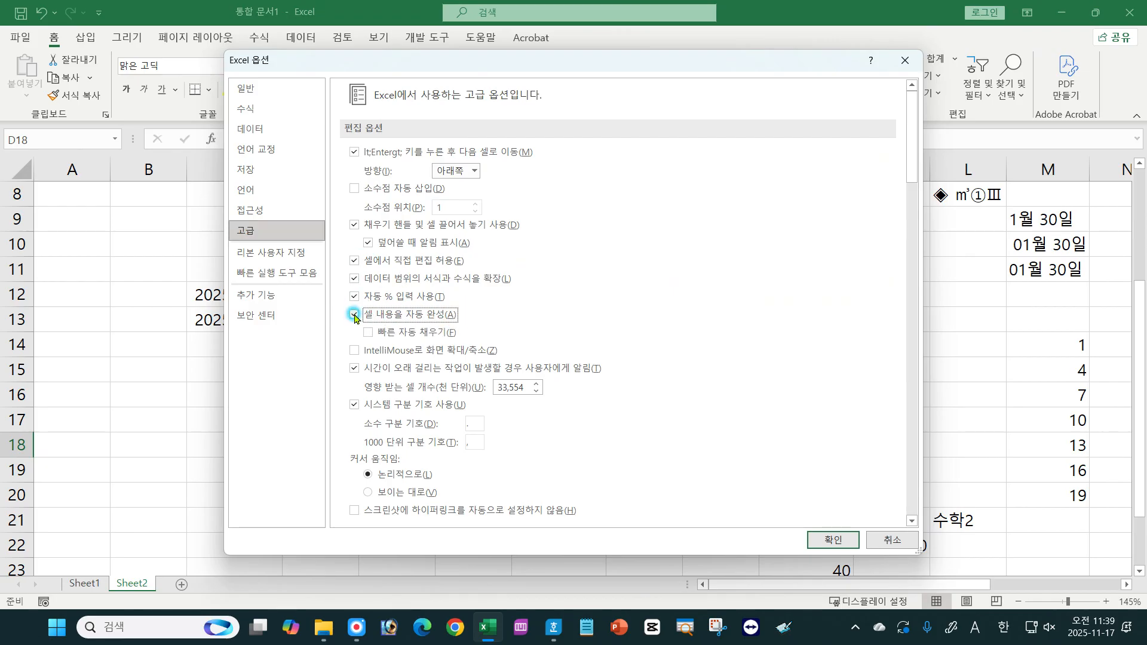
left_click(366, 333)
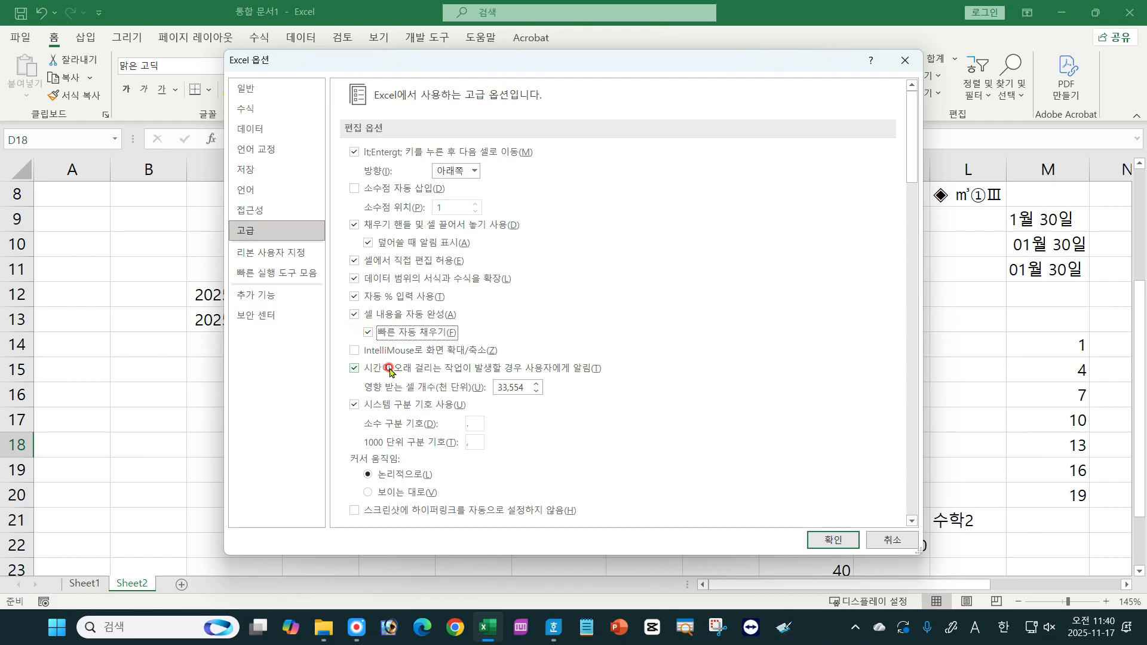
left_click(829, 540)
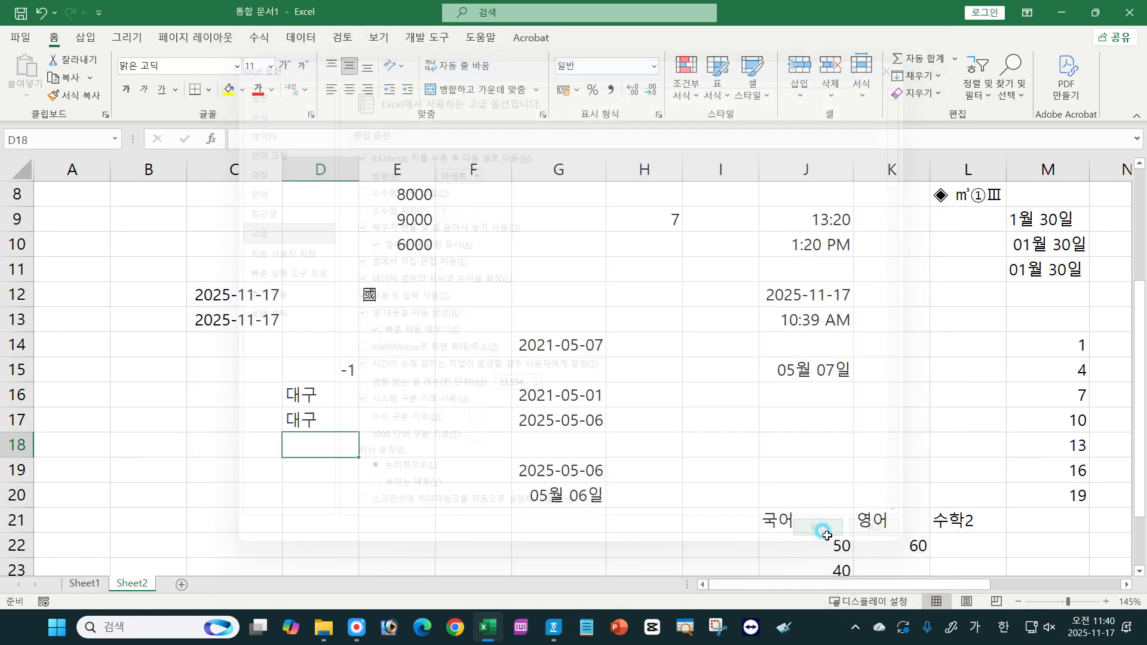
type("대")
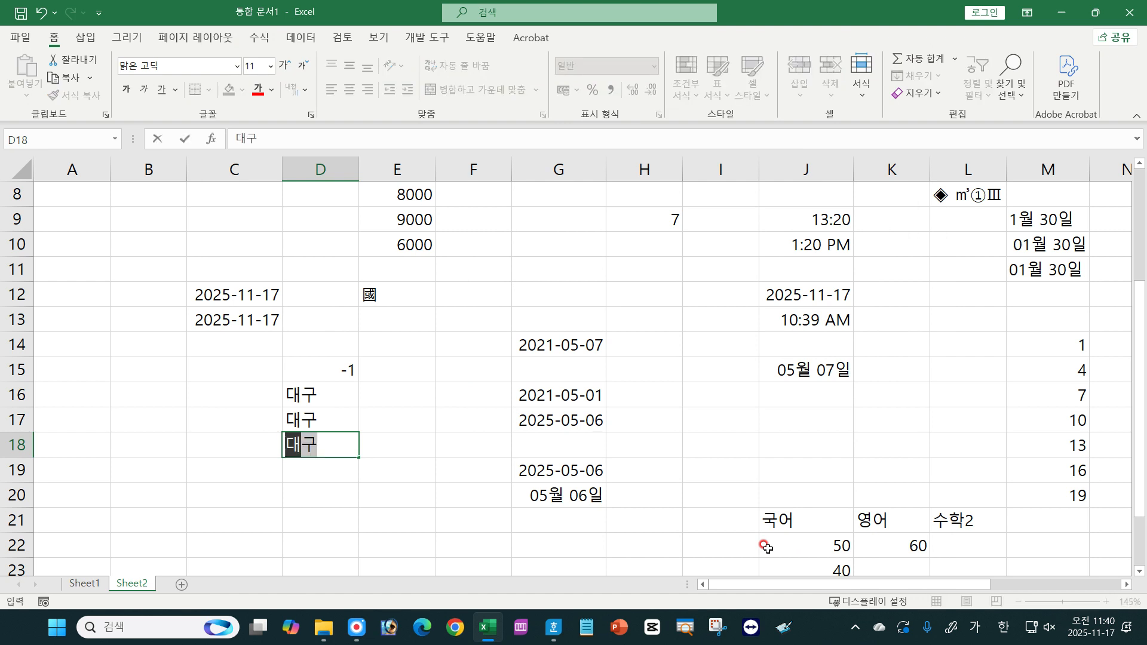
key("Return")
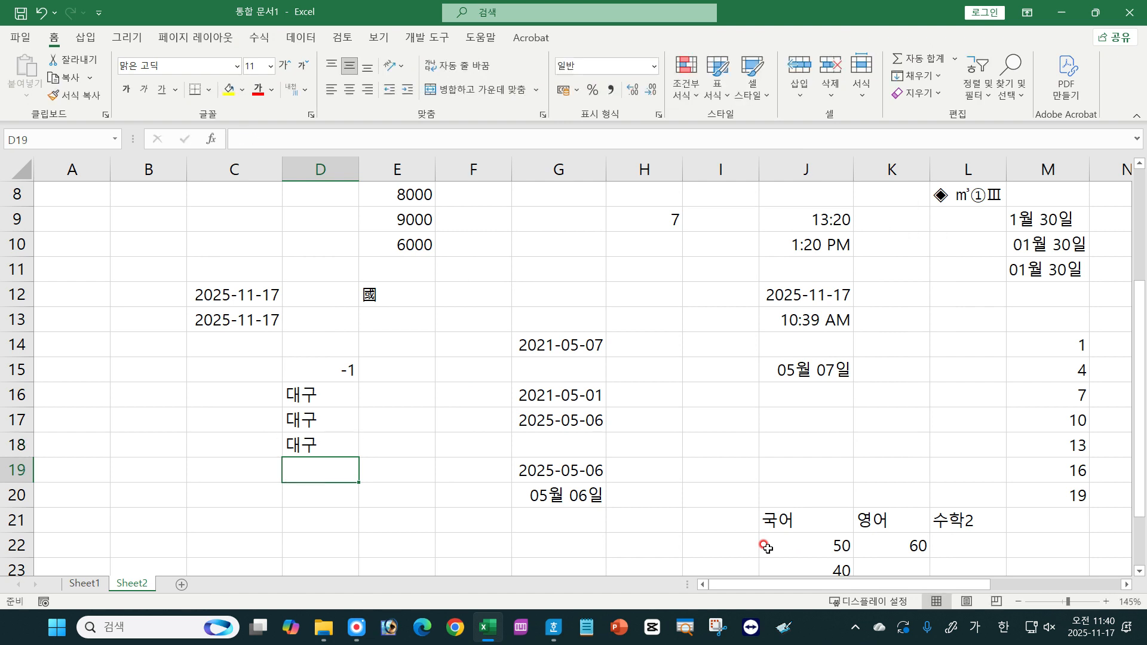
Step: Return to the Hangul document and review question 25's option ②, then option ③ on accepting a completed entry with [Enter]
left_click(554, 627)
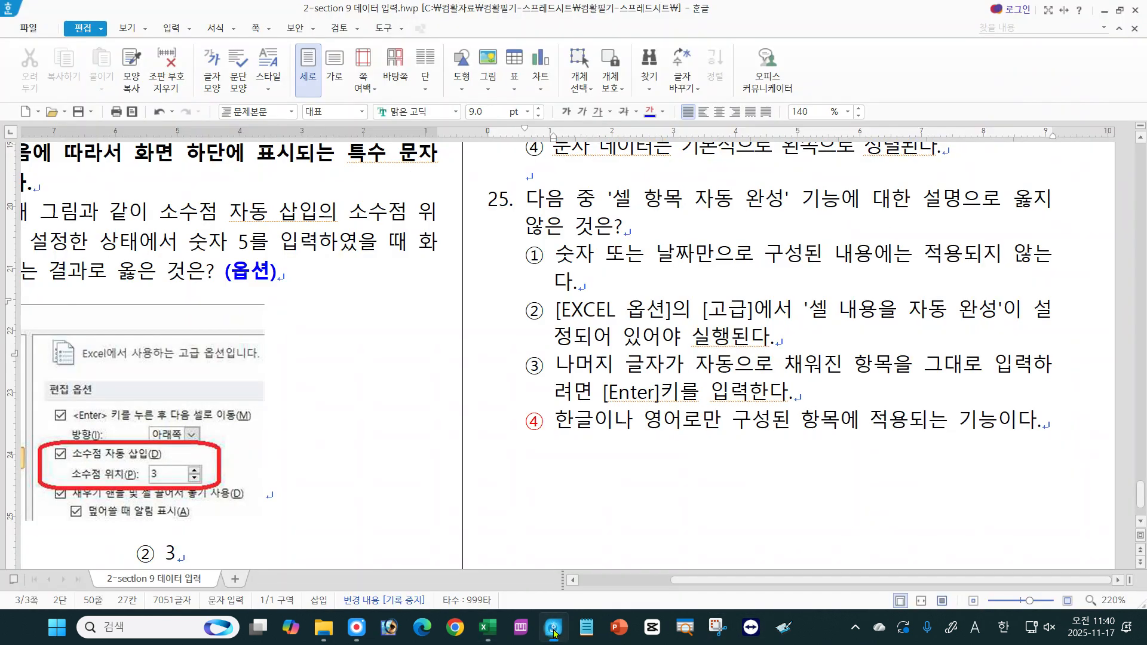
left_click(775, 357)
left_click_drag(702, 311, 956, 308)
left_click(703, 342)
left_click_drag(557, 365, 910, 374)
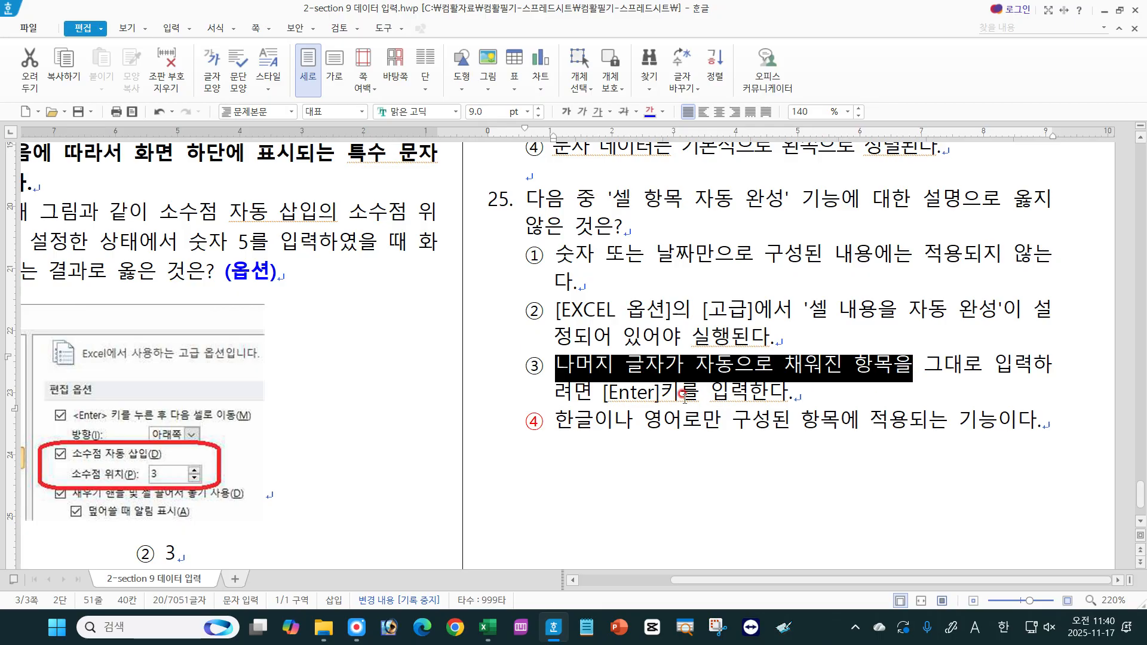
left_click_drag(595, 391, 690, 391)
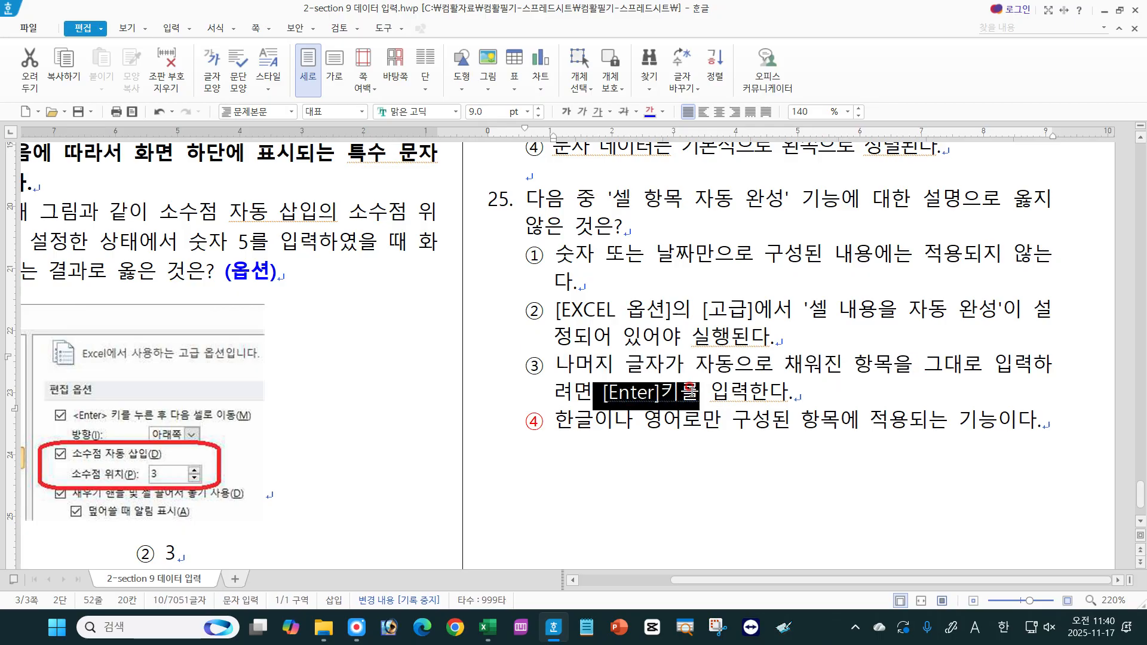
left_click(690, 391)
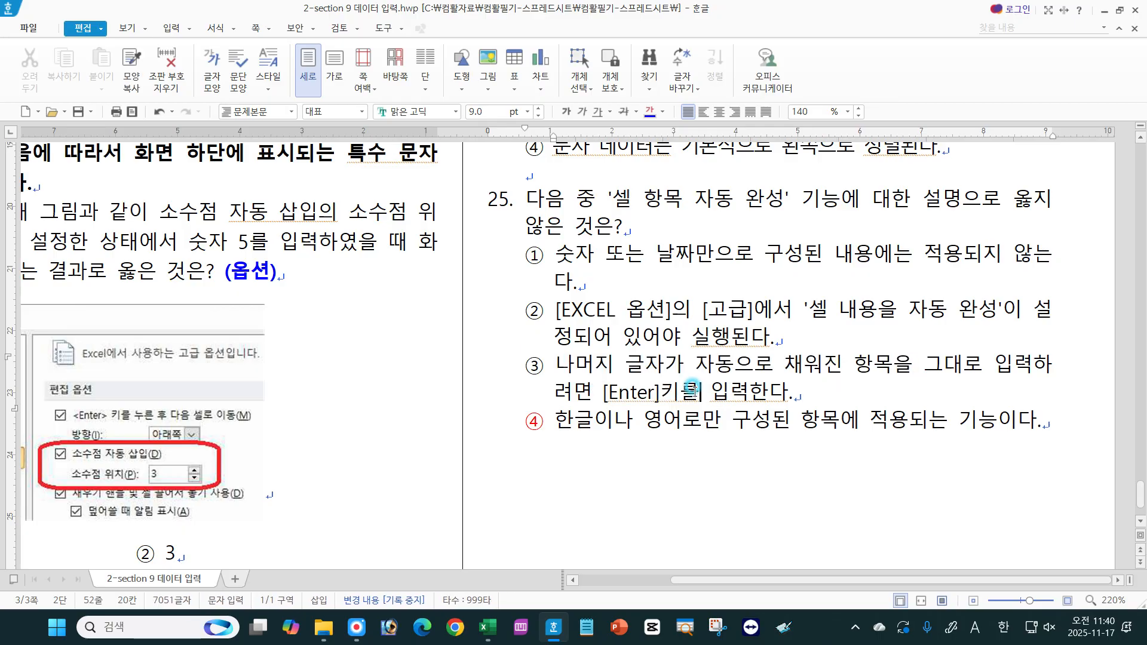
Step: Read option ④ of question 25 on items made only of Korean or English text, and switch back to Excel
left_click(573, 462)
left_click_drag(553, 418, 1050, 431)
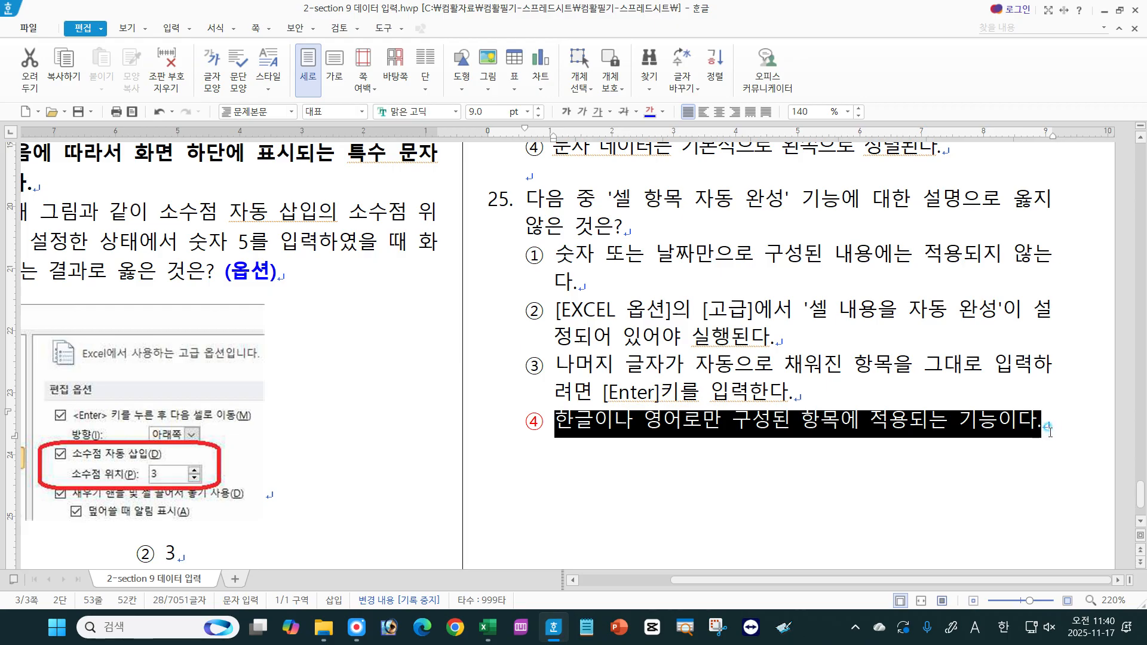
left_click(595, 426)
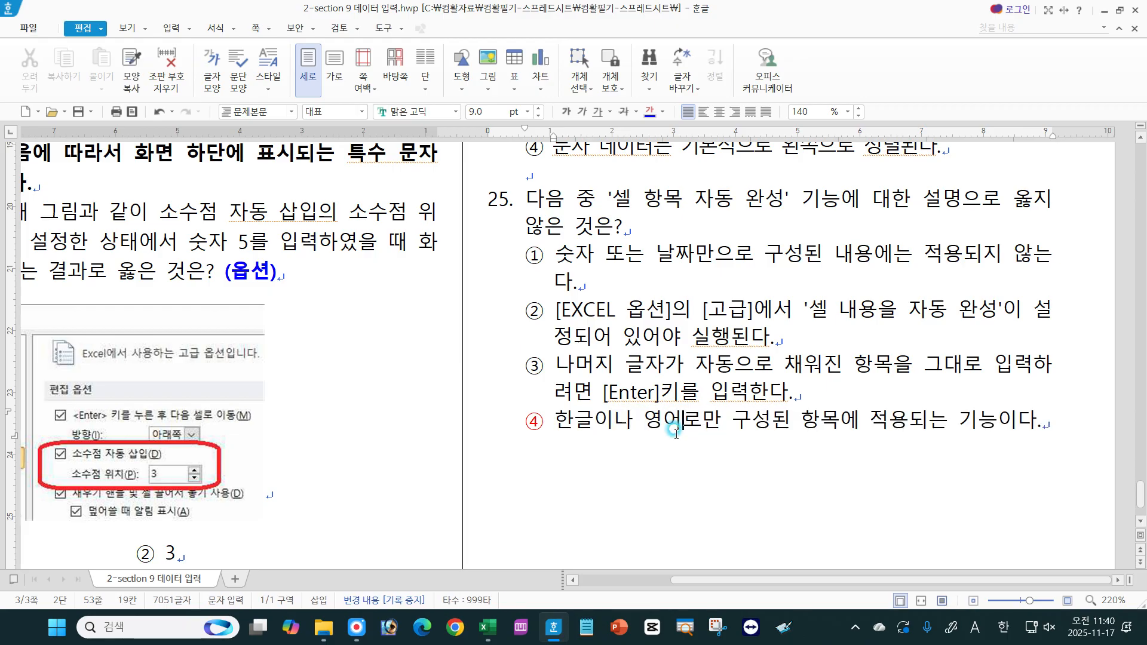
left_click(488, 627)
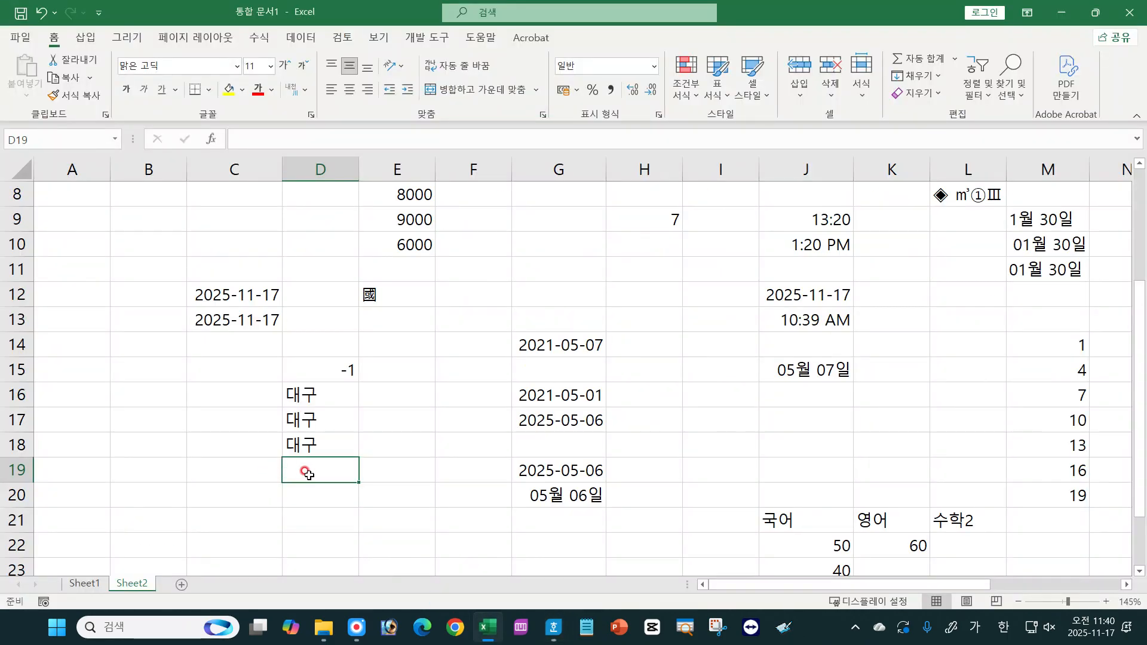
Step: Enter the mixed text-and-number item 부산2 in cell D19 and autocomplete it in D20 from 부
type("부사")
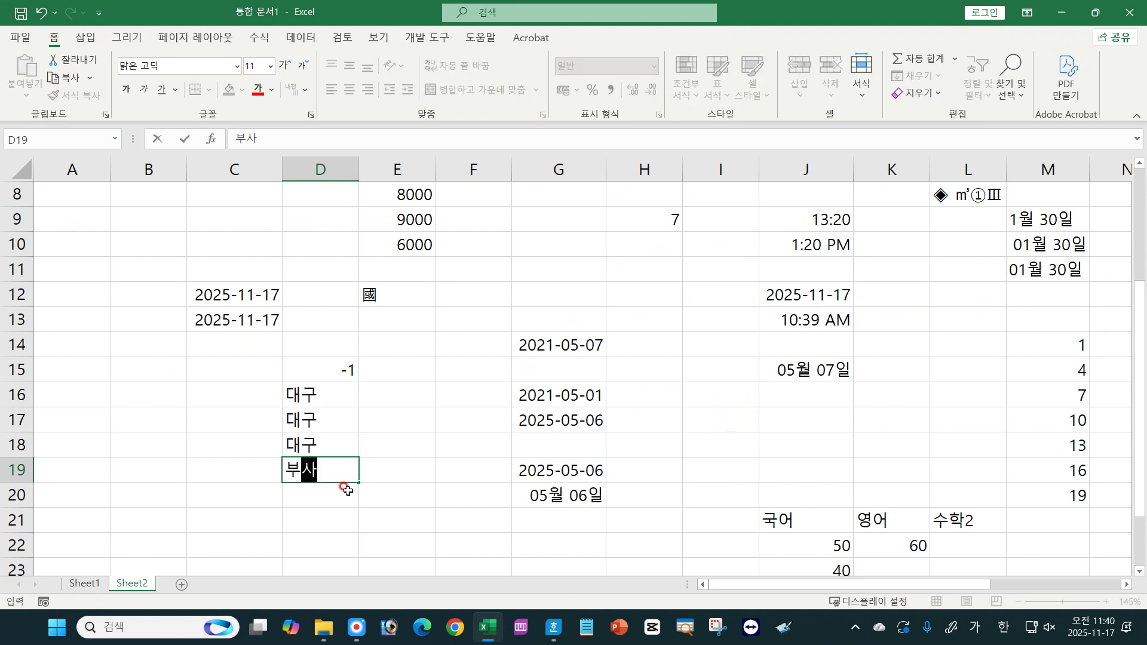
type("2")
key("Return")
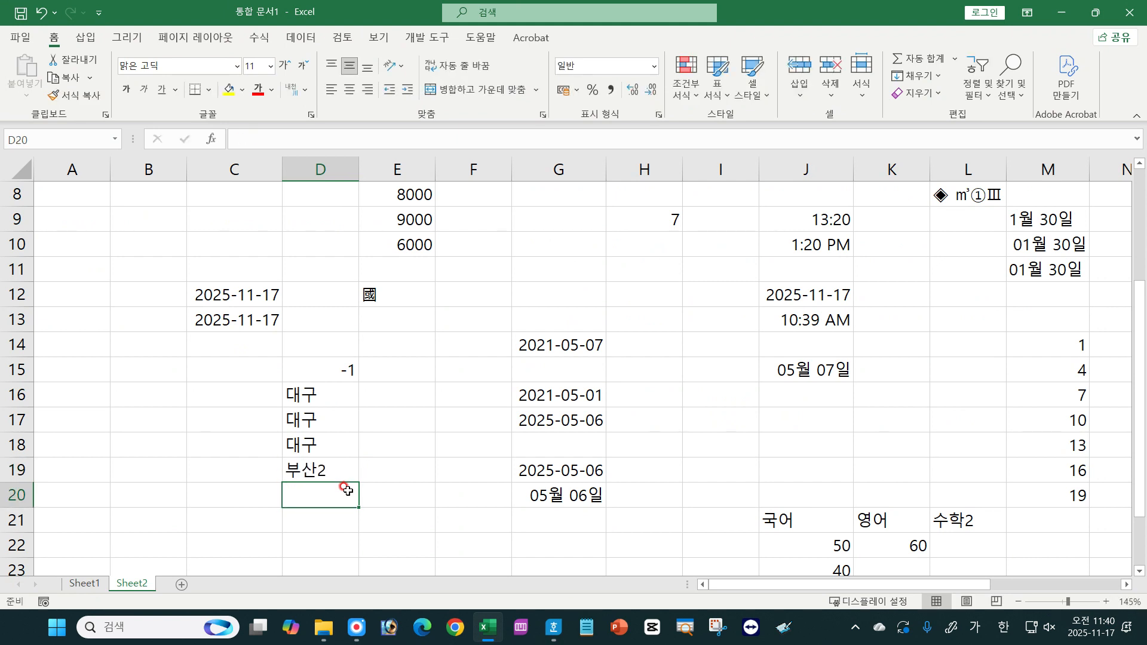
type("ㅂㅜ")
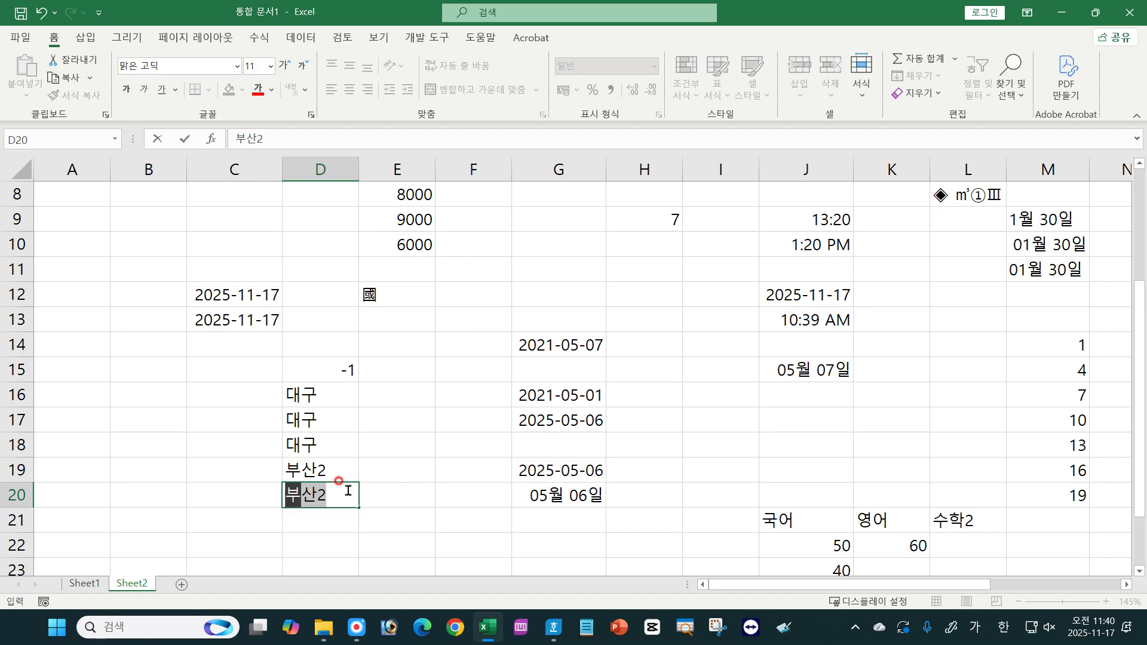
key("Return")
Step: After a glance at question 25, enter only 대 in Excel cell D21, discarding the suggested completion, and return to the Hangul document
left_click(553, 626)
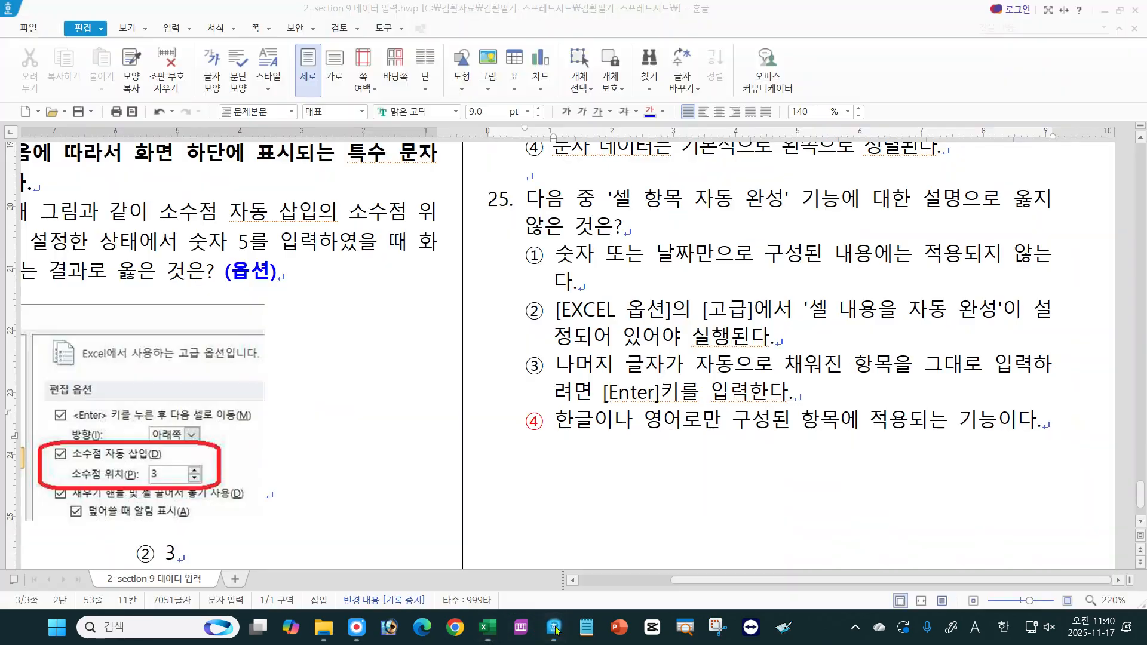
left_click(488, 627)
mouse_move(566, 627)
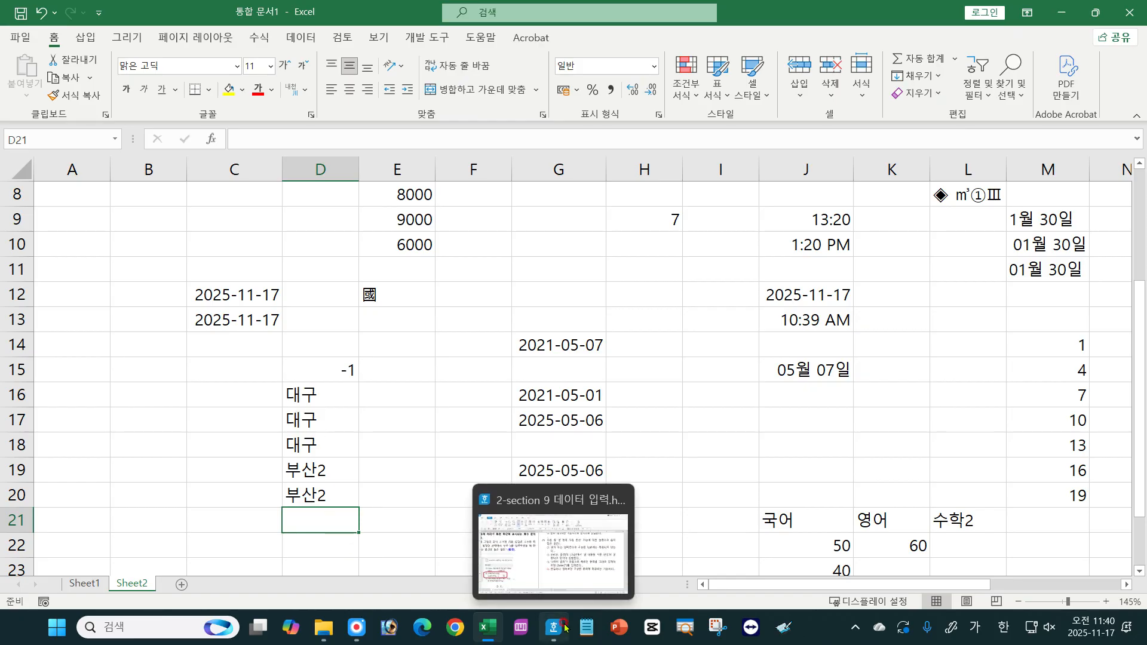
type("대구")
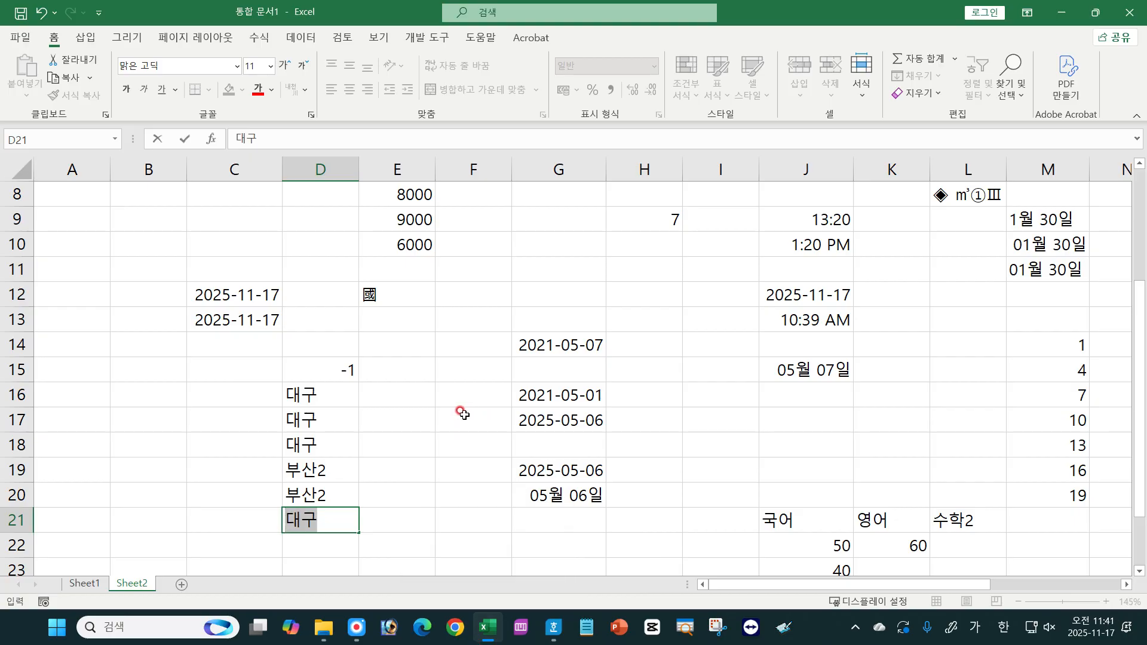
key("BackSpace")
key("BackSpace")
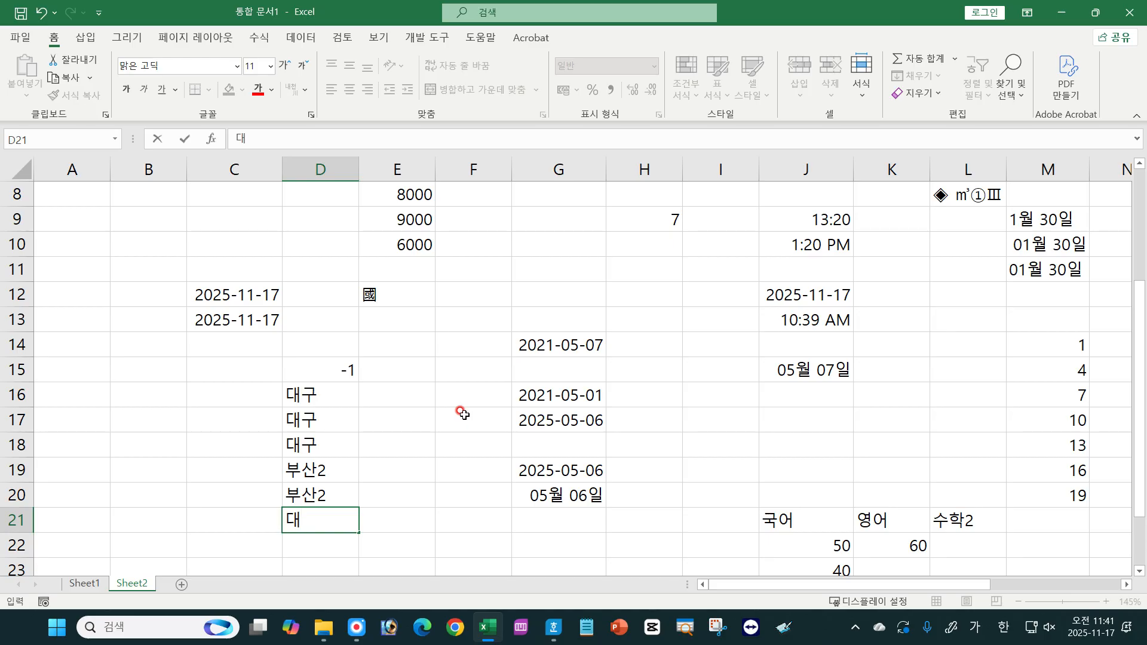
key("Return")
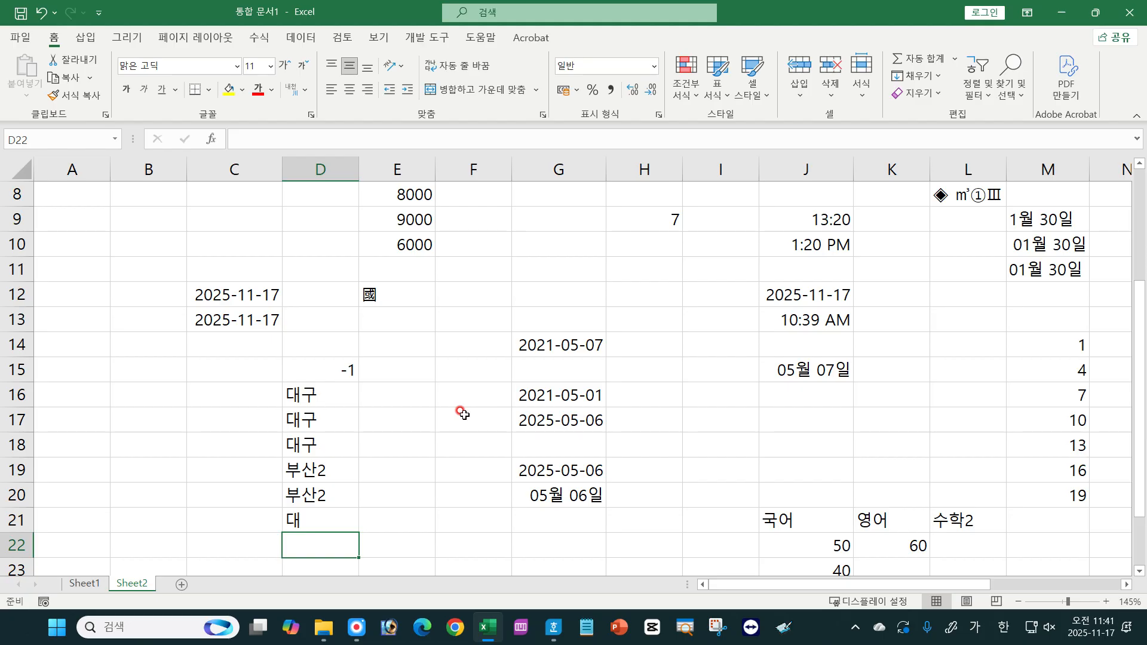
left_click(365, 487)
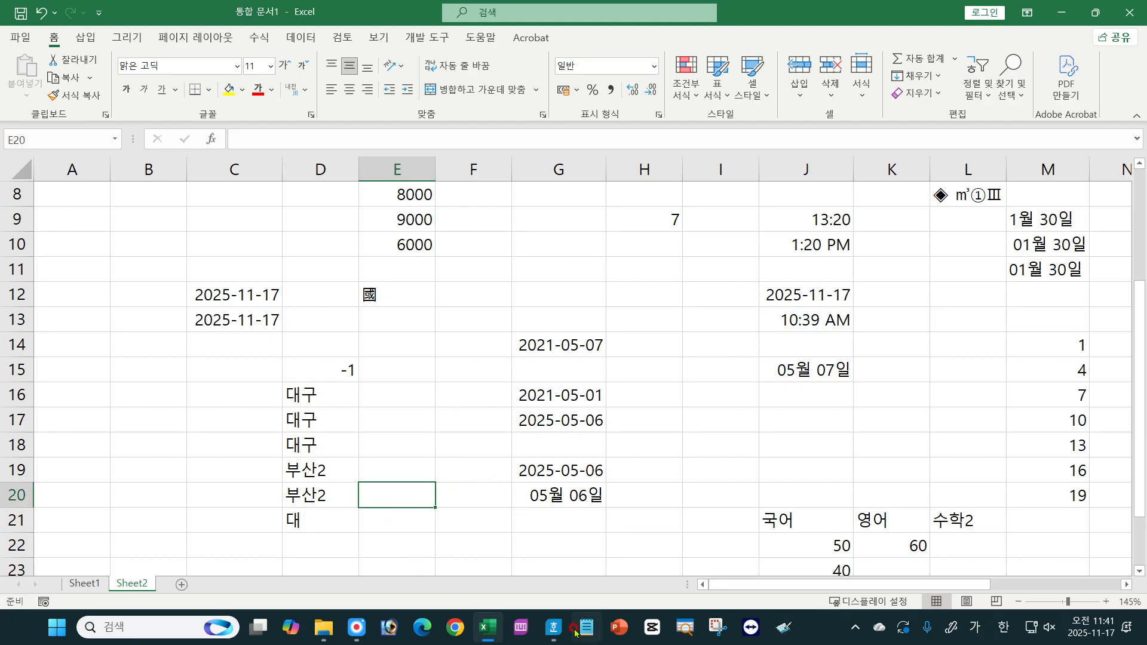
left_click(591, 576)
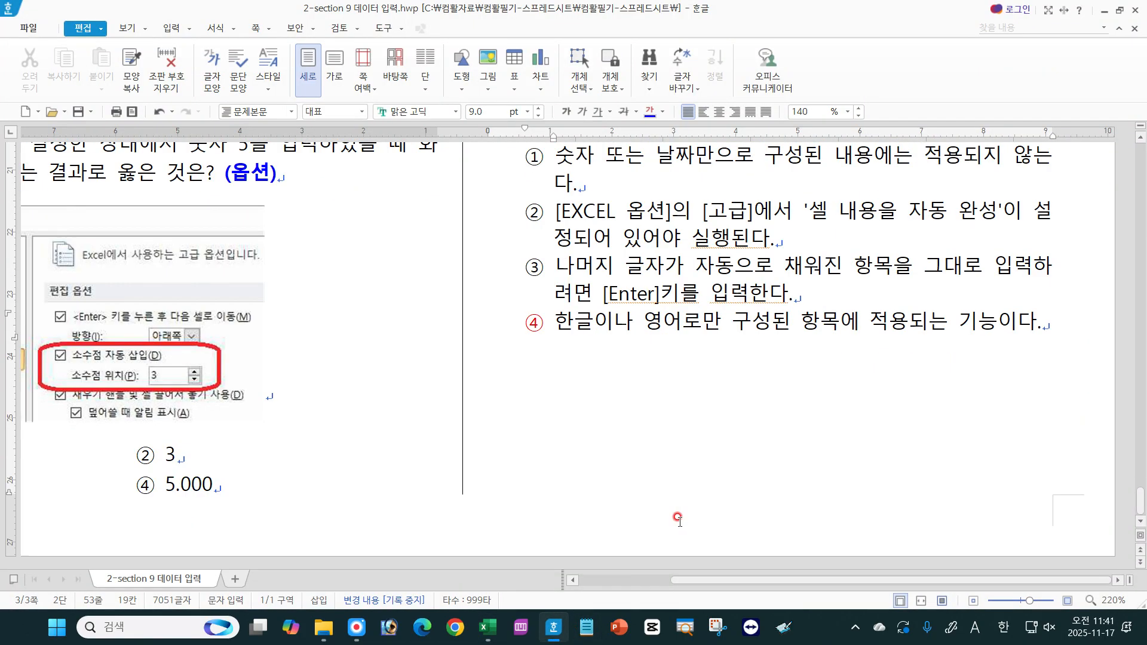